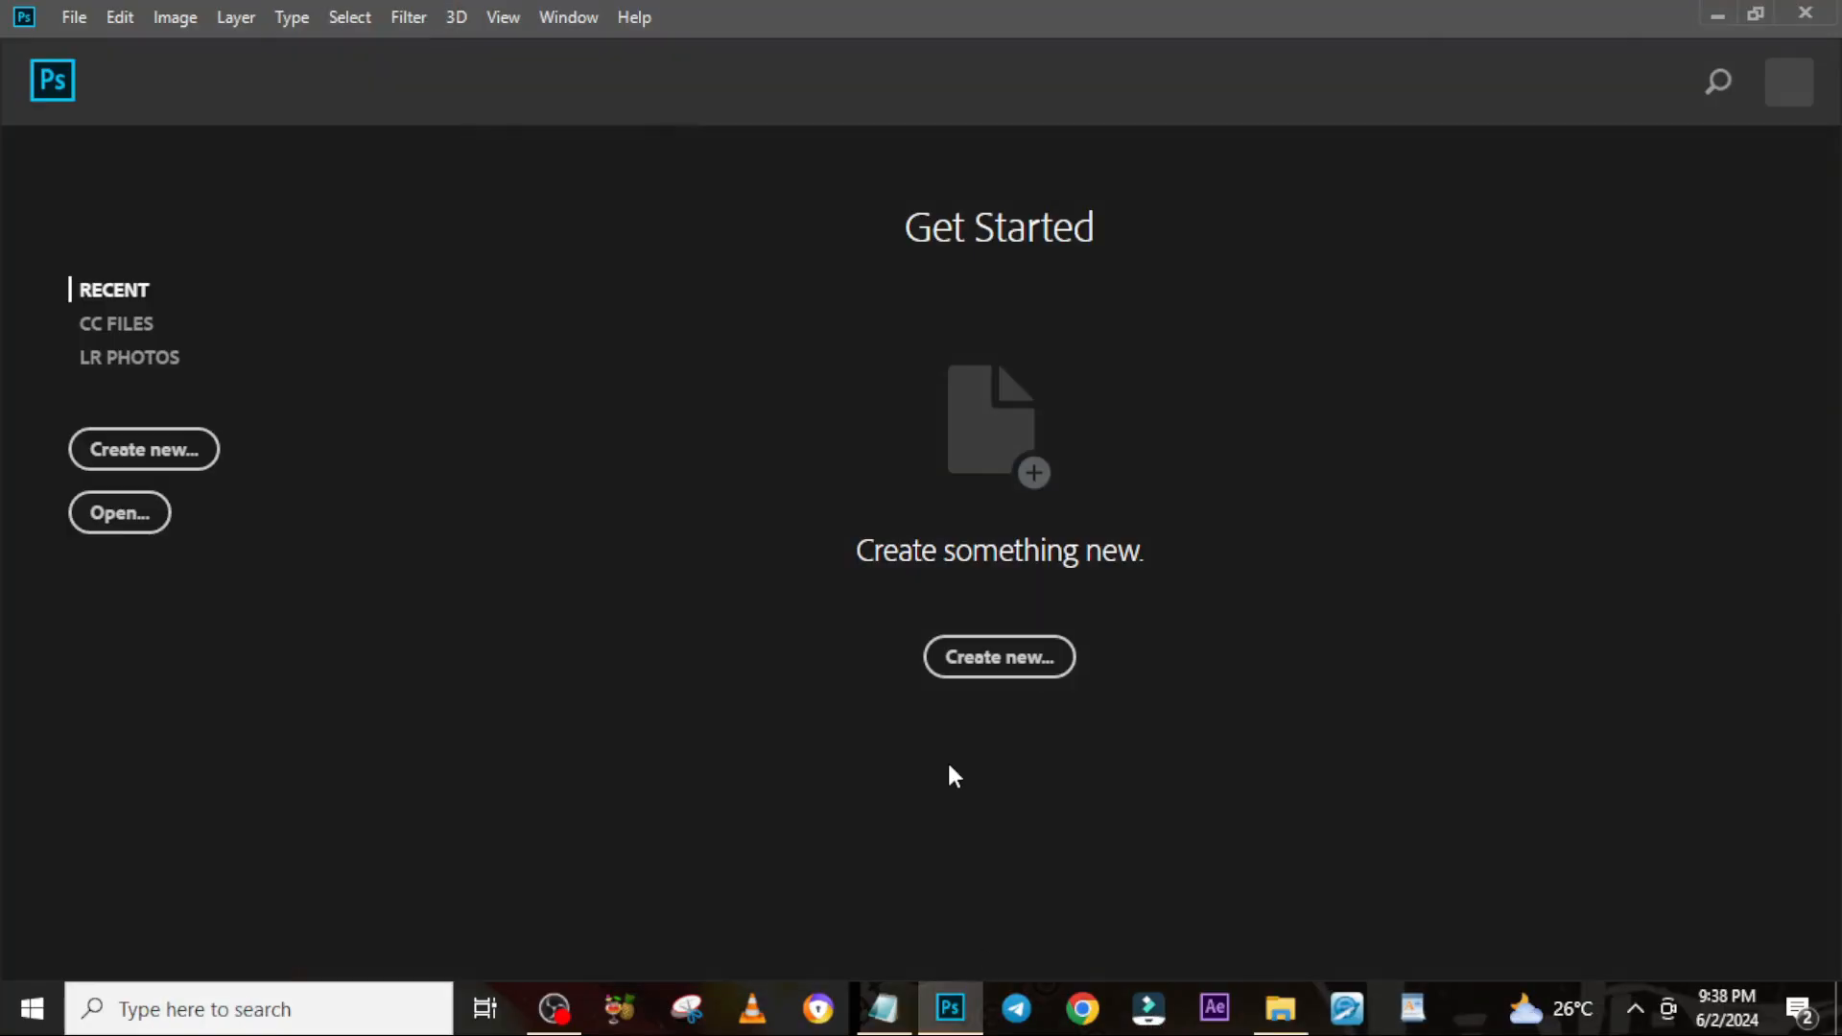
Create a 2000 × 2000 px document named CHURCH FLYER at 72 pixels/inch with a black (000000) background
{"action": "key", "text": "ctrl+n"}
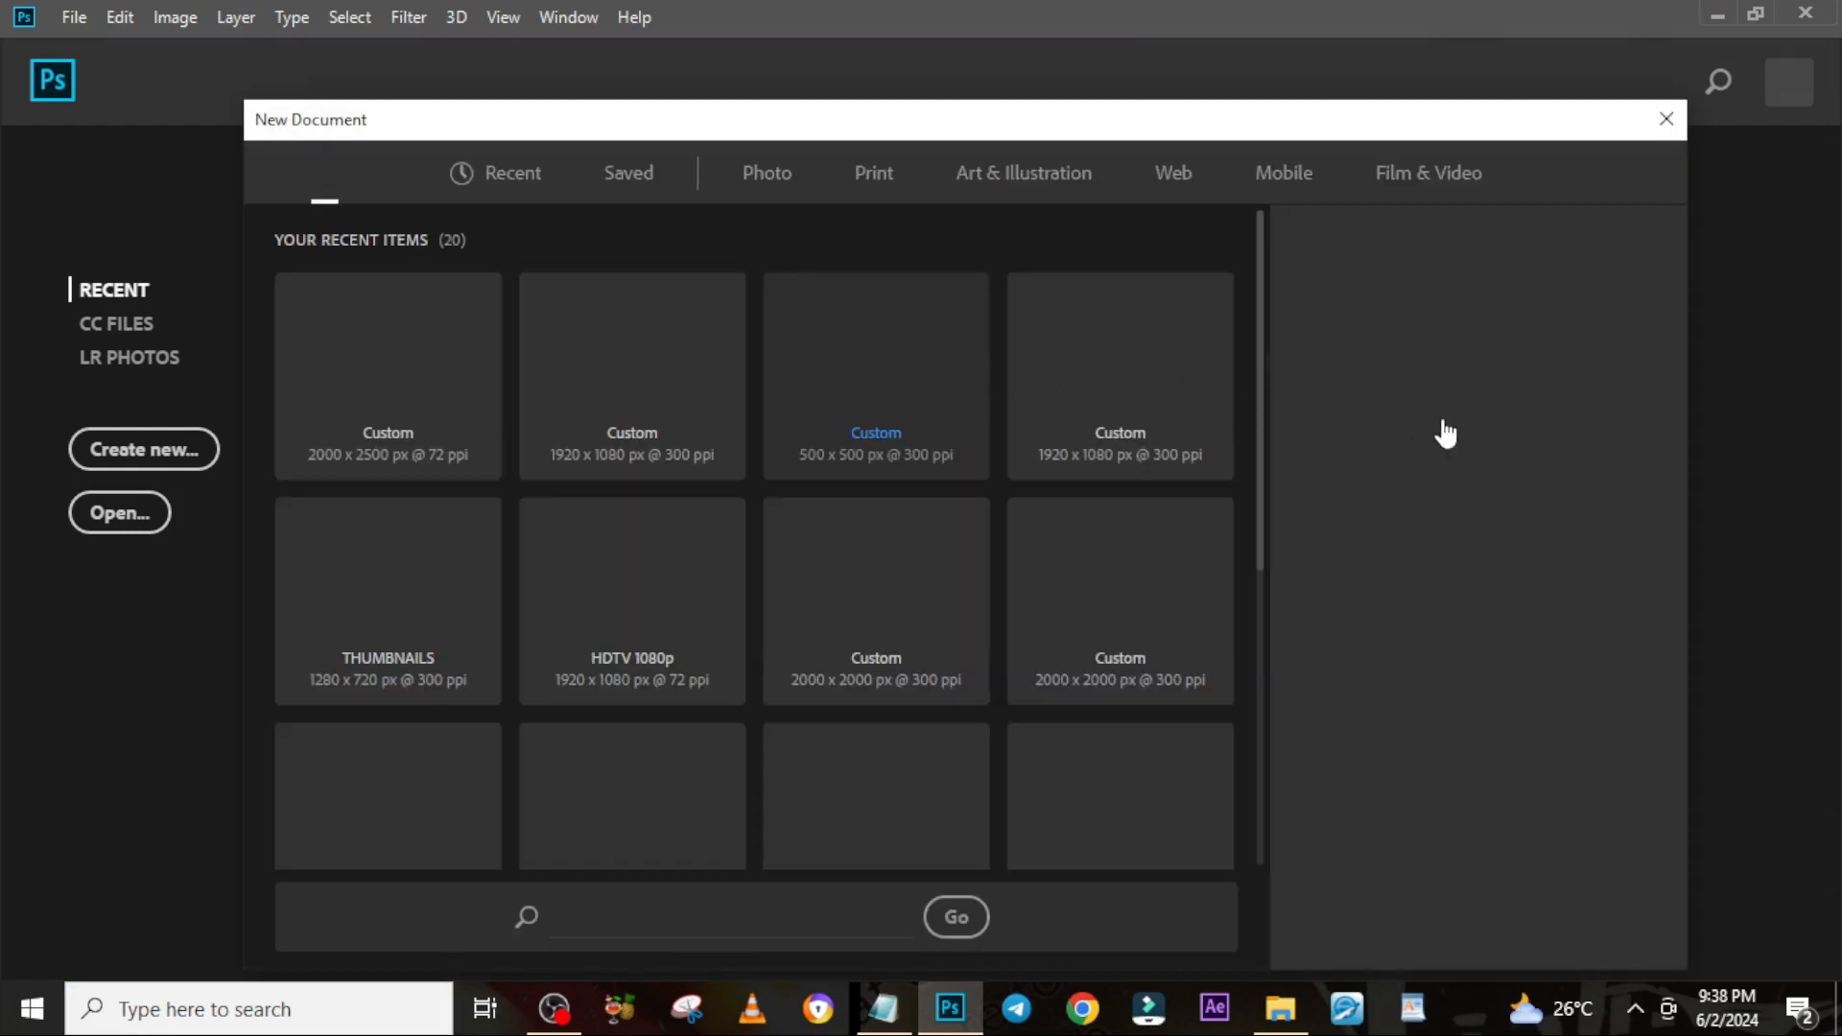
{"action": "left_click", "coordinate": [1354, 451]}
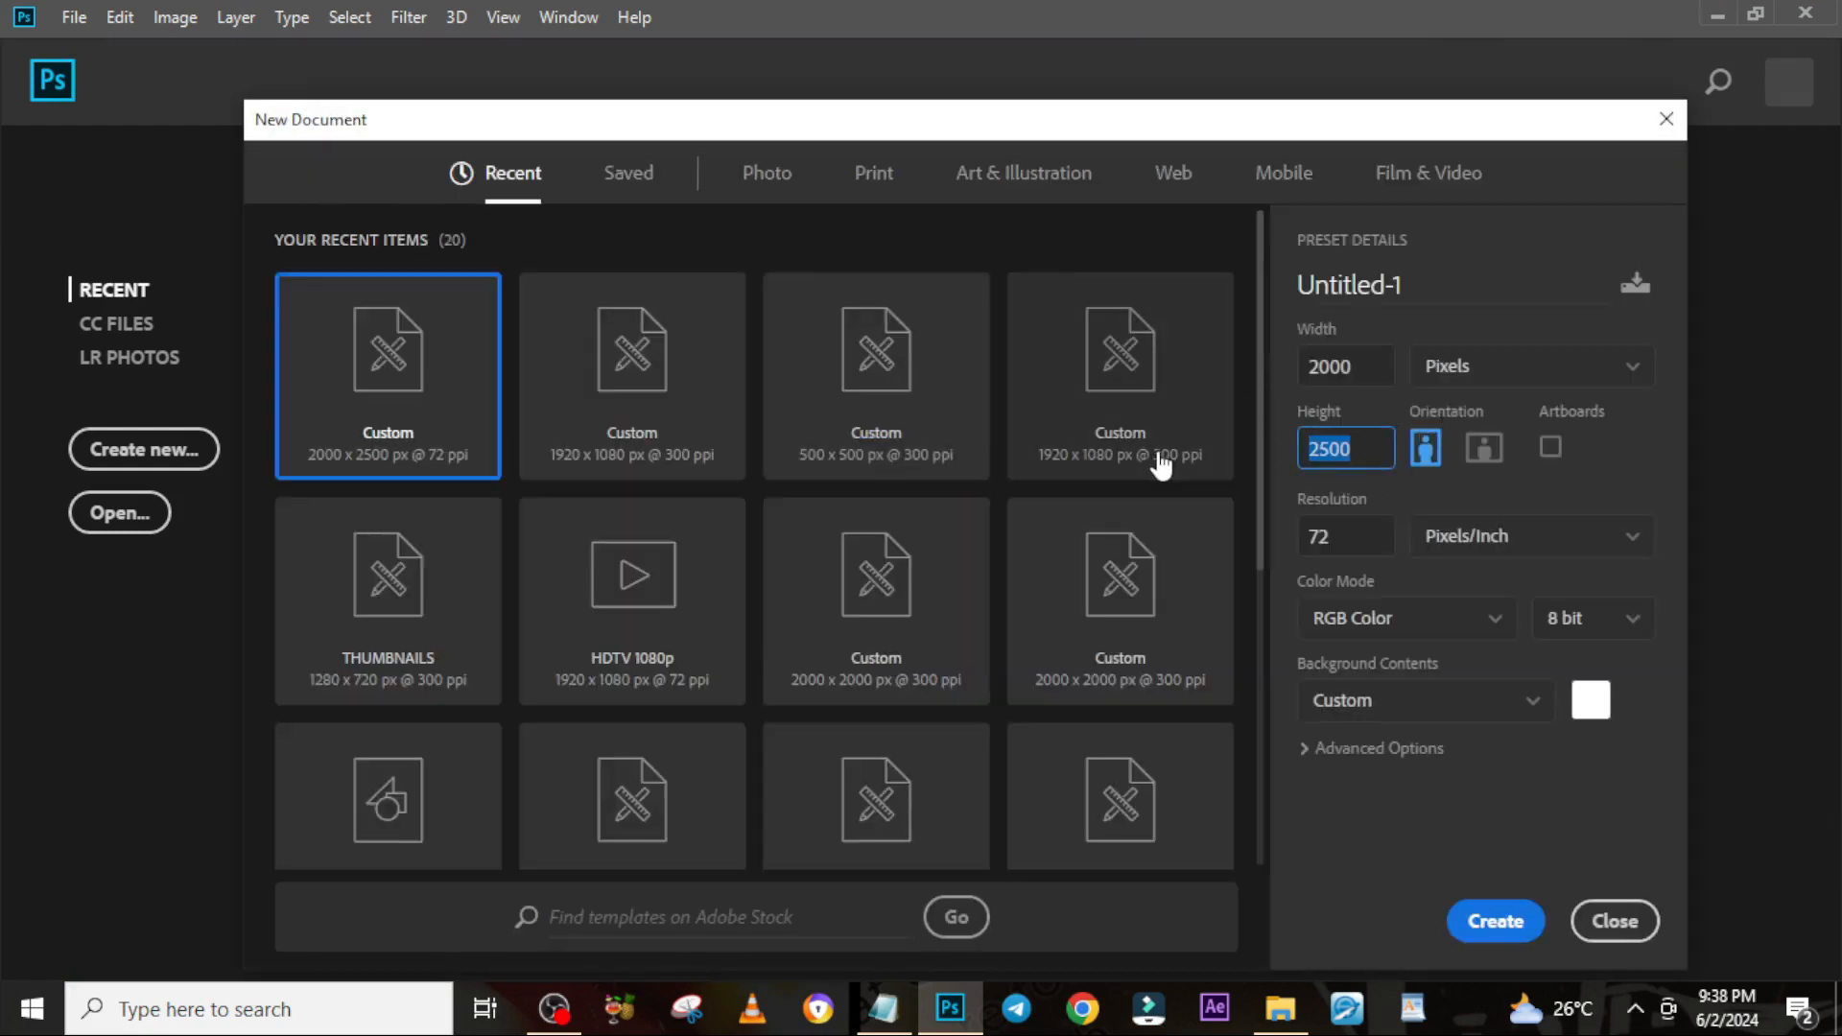
{"action": "type", "text": "2000"}
{"action": "left_click", "coordinate": [1366, 535]}
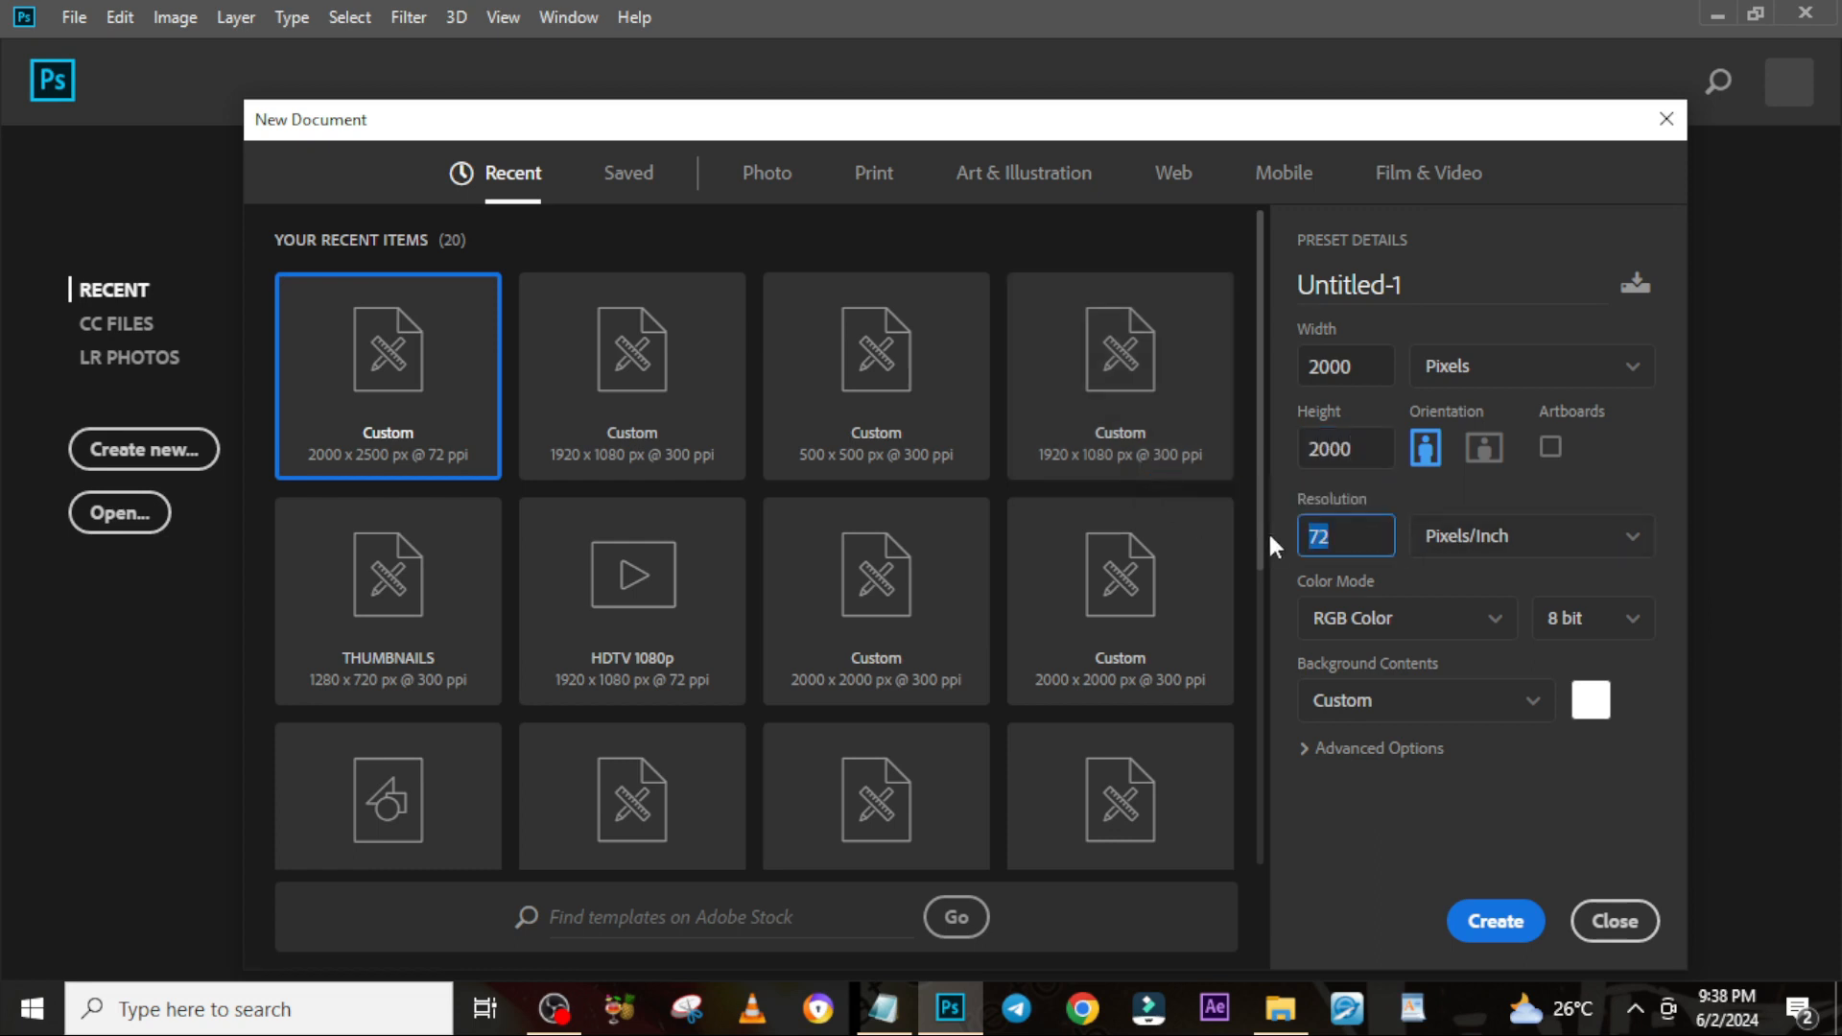
{"action": "left_click", "coordinate": [1410, 290]}
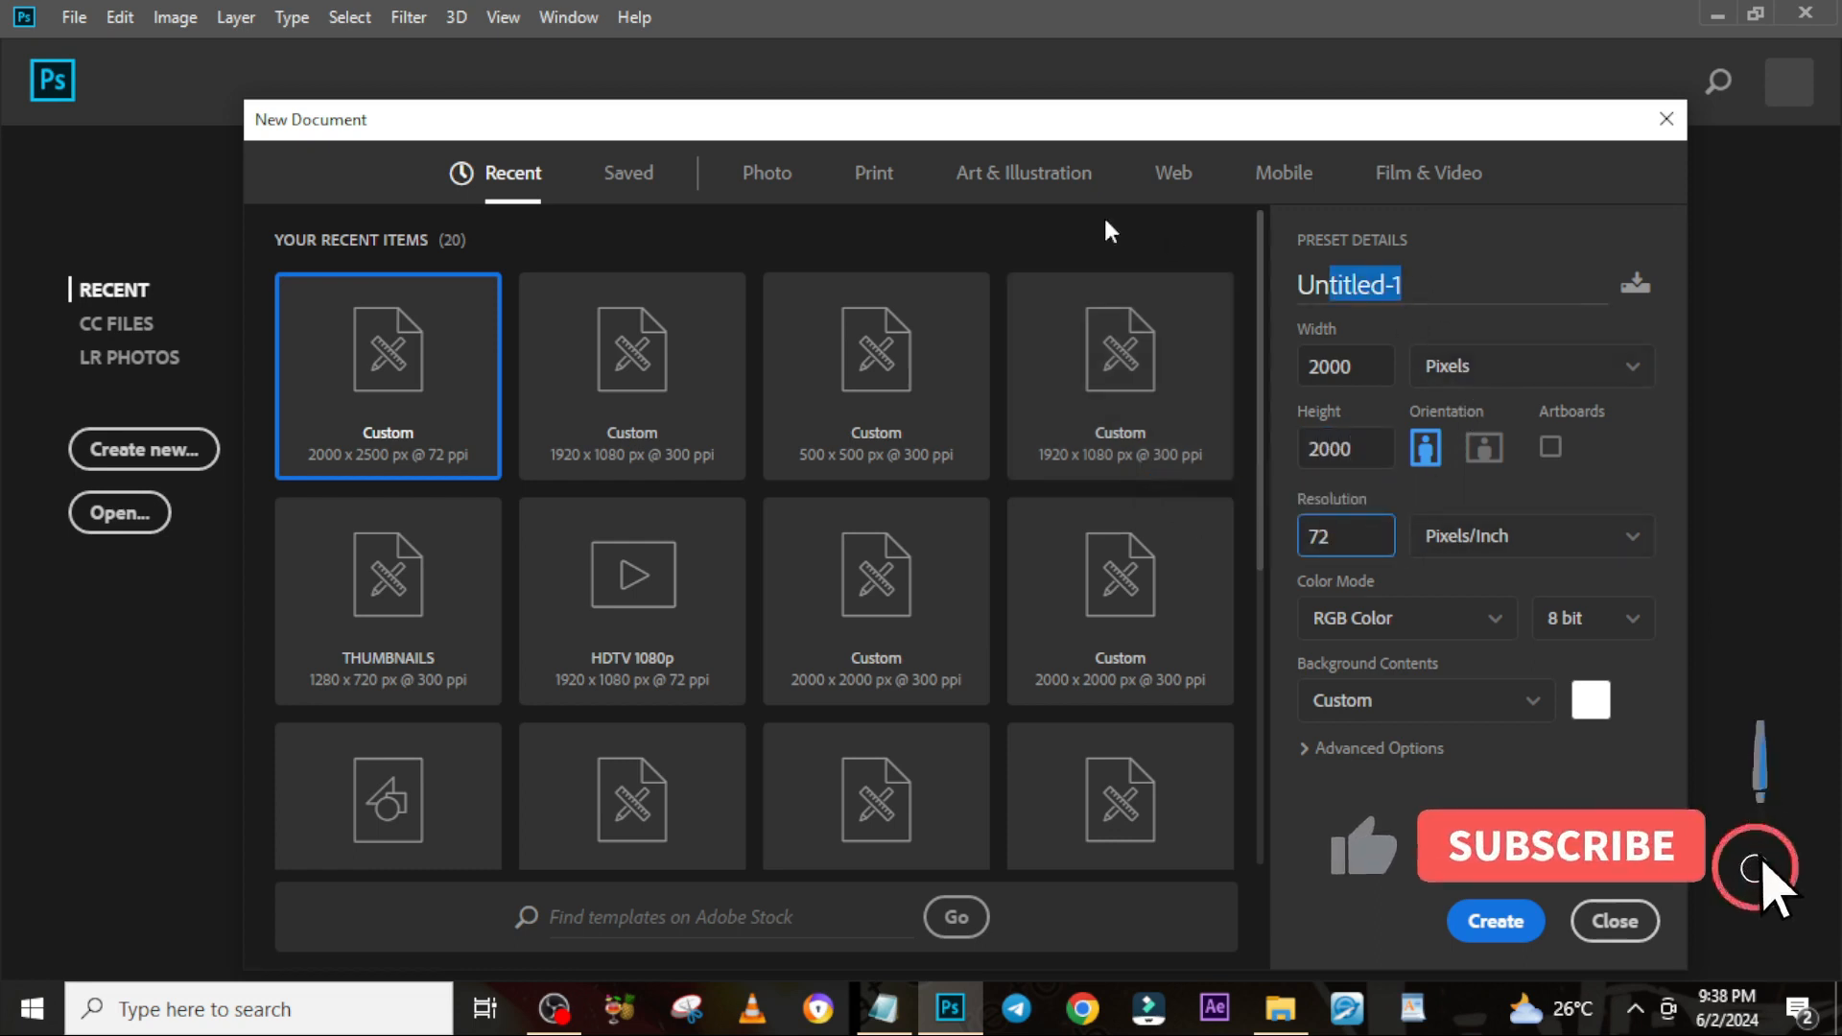
{"action": "type", "text": "hcurch"}
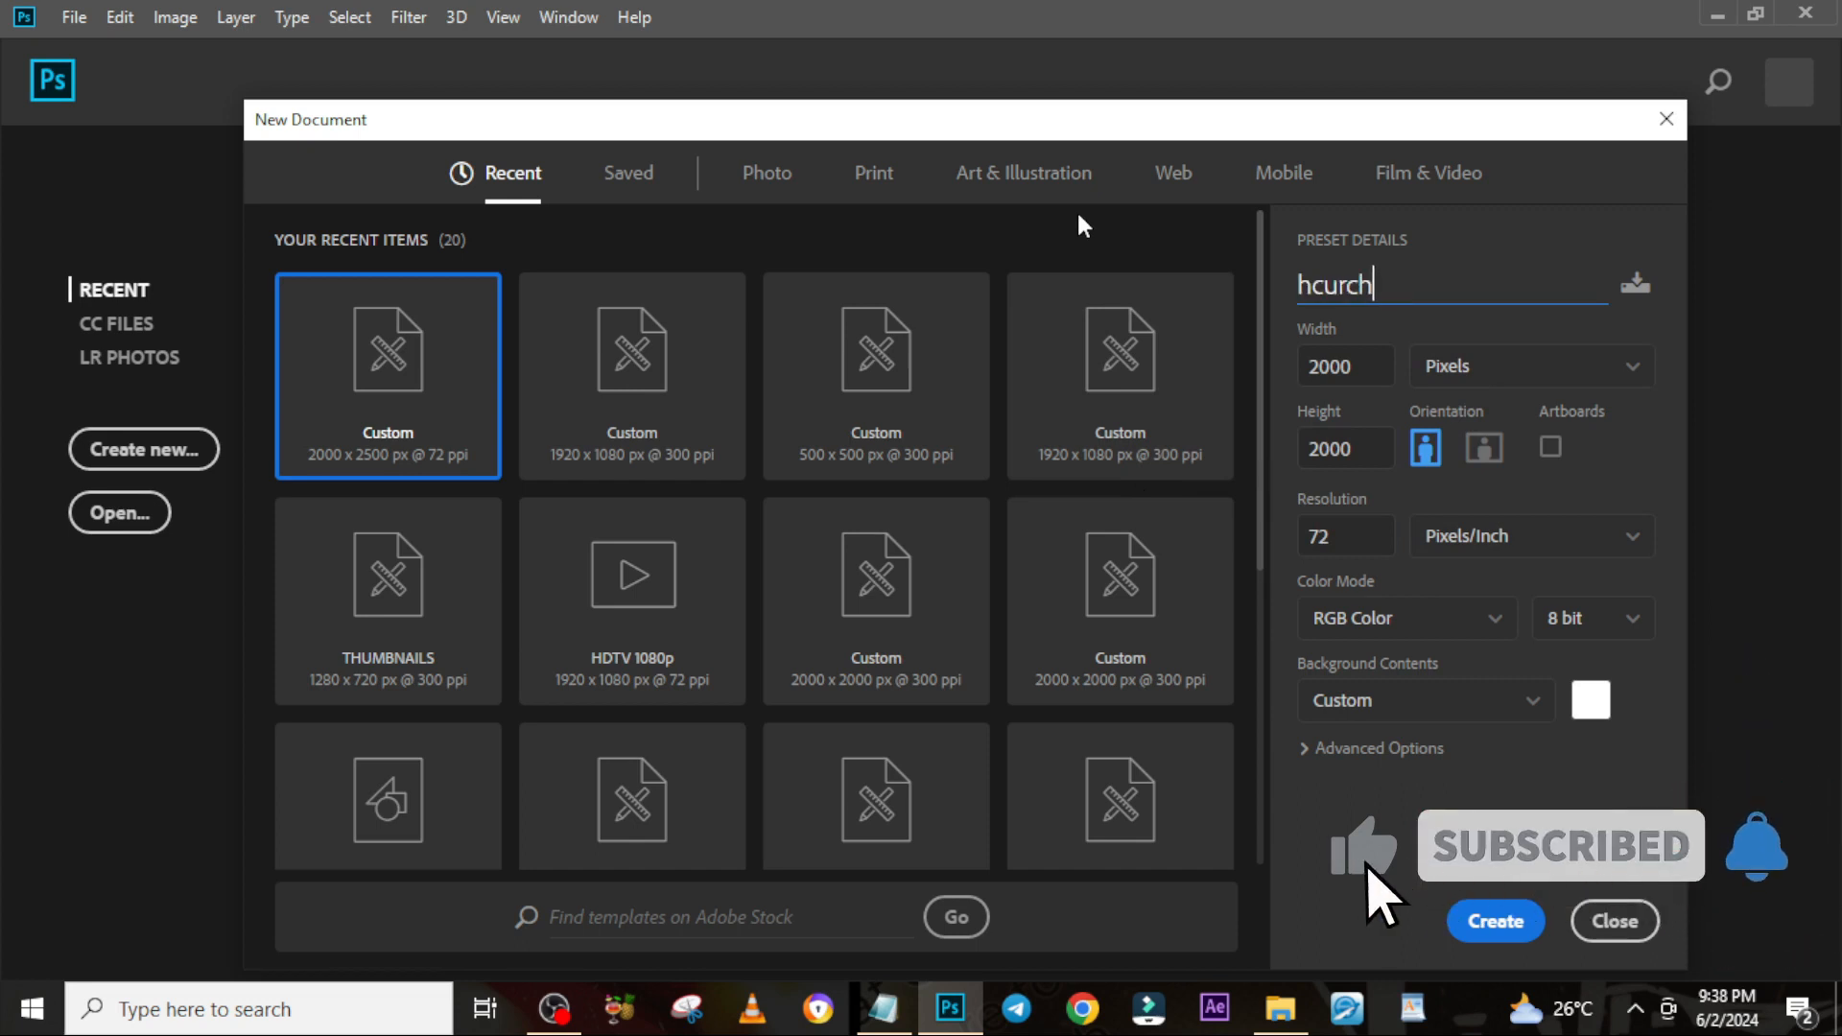
{"action": "key", "text": "ctrl+a"}
{"action": "type", "text": "CHURCH FLYER"}
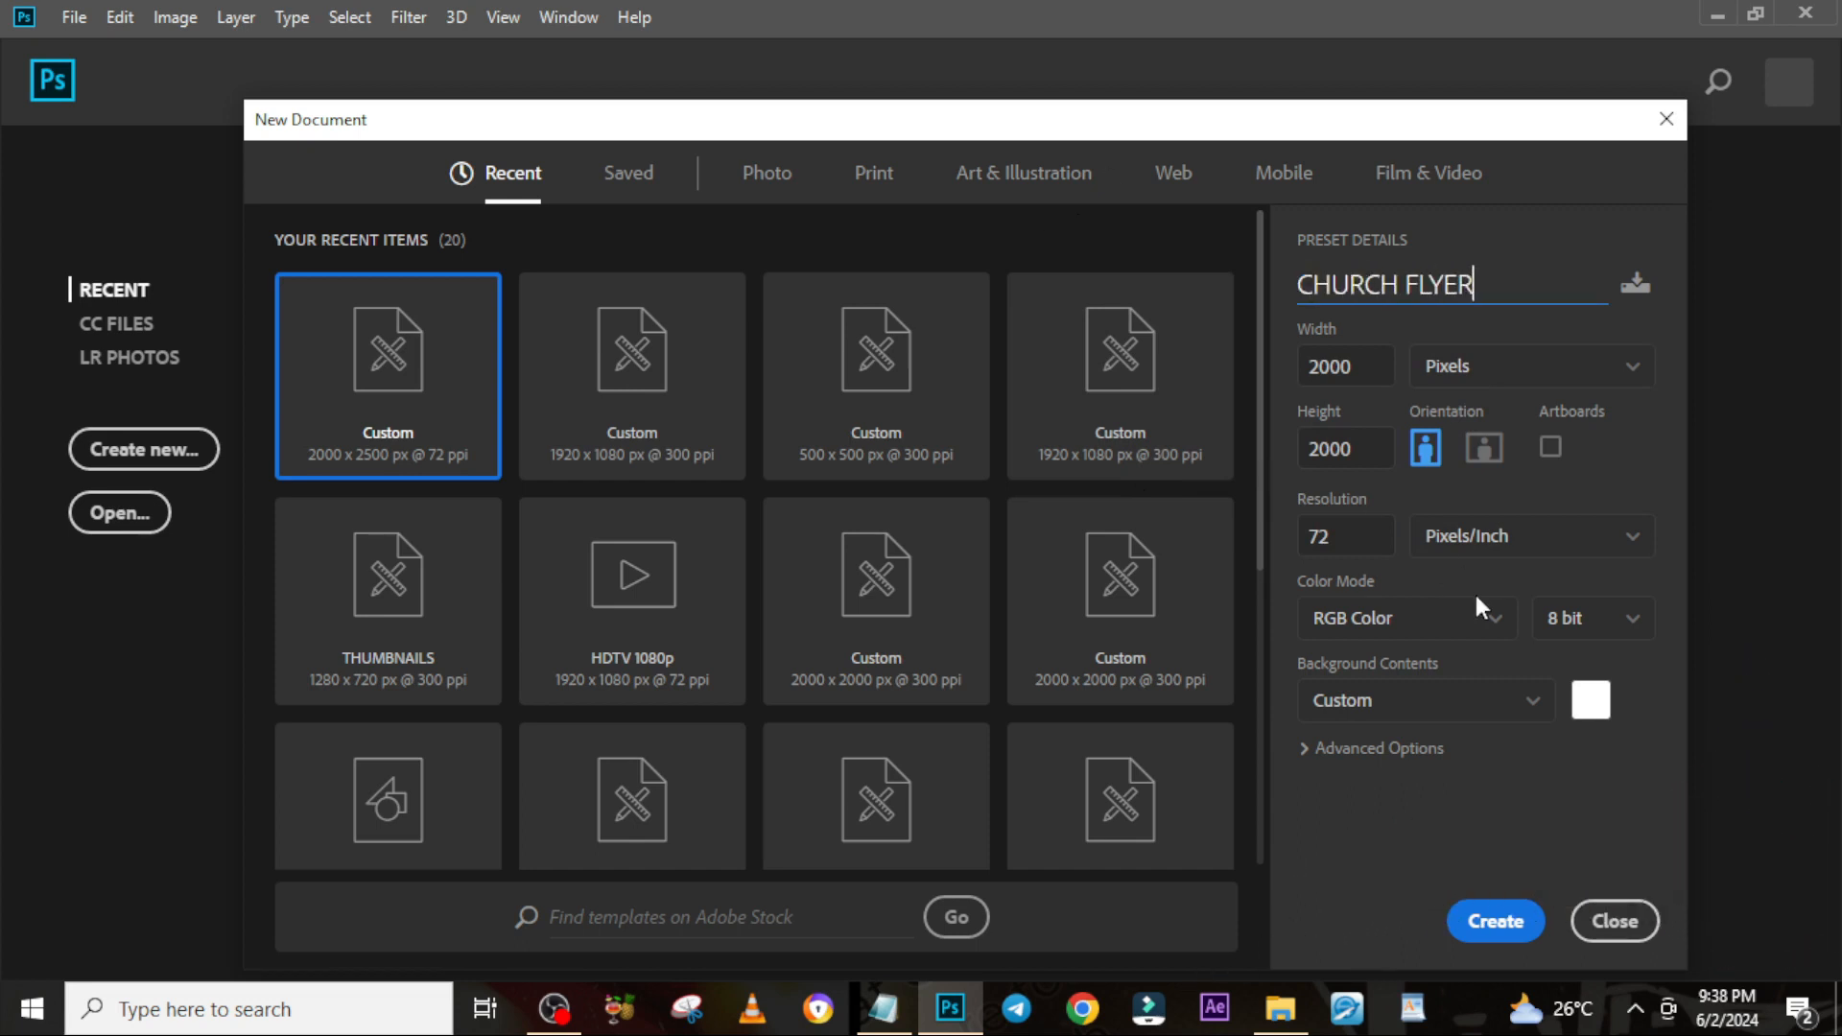
{"action": "left_click", "coordinate": [1592, 700]}
{"action": "type", "text": "000000"}
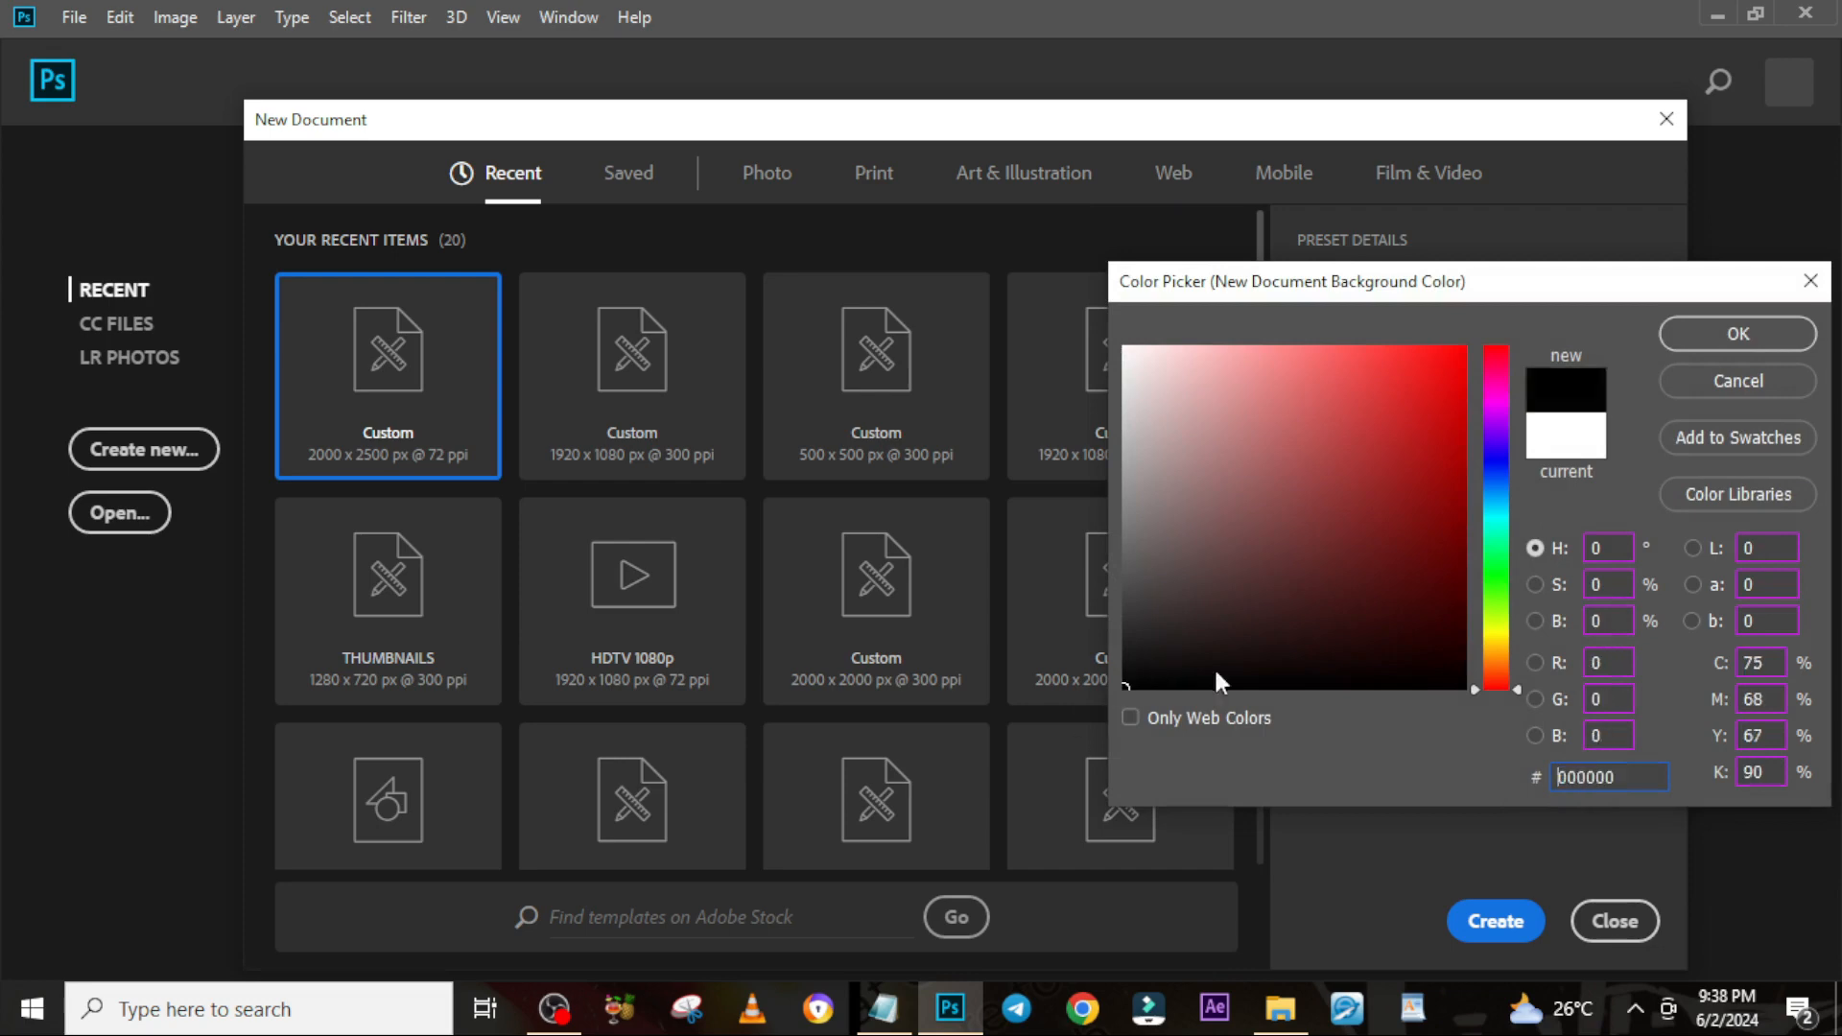
{"action": "left_click", "coordinate": [1701, 336]}
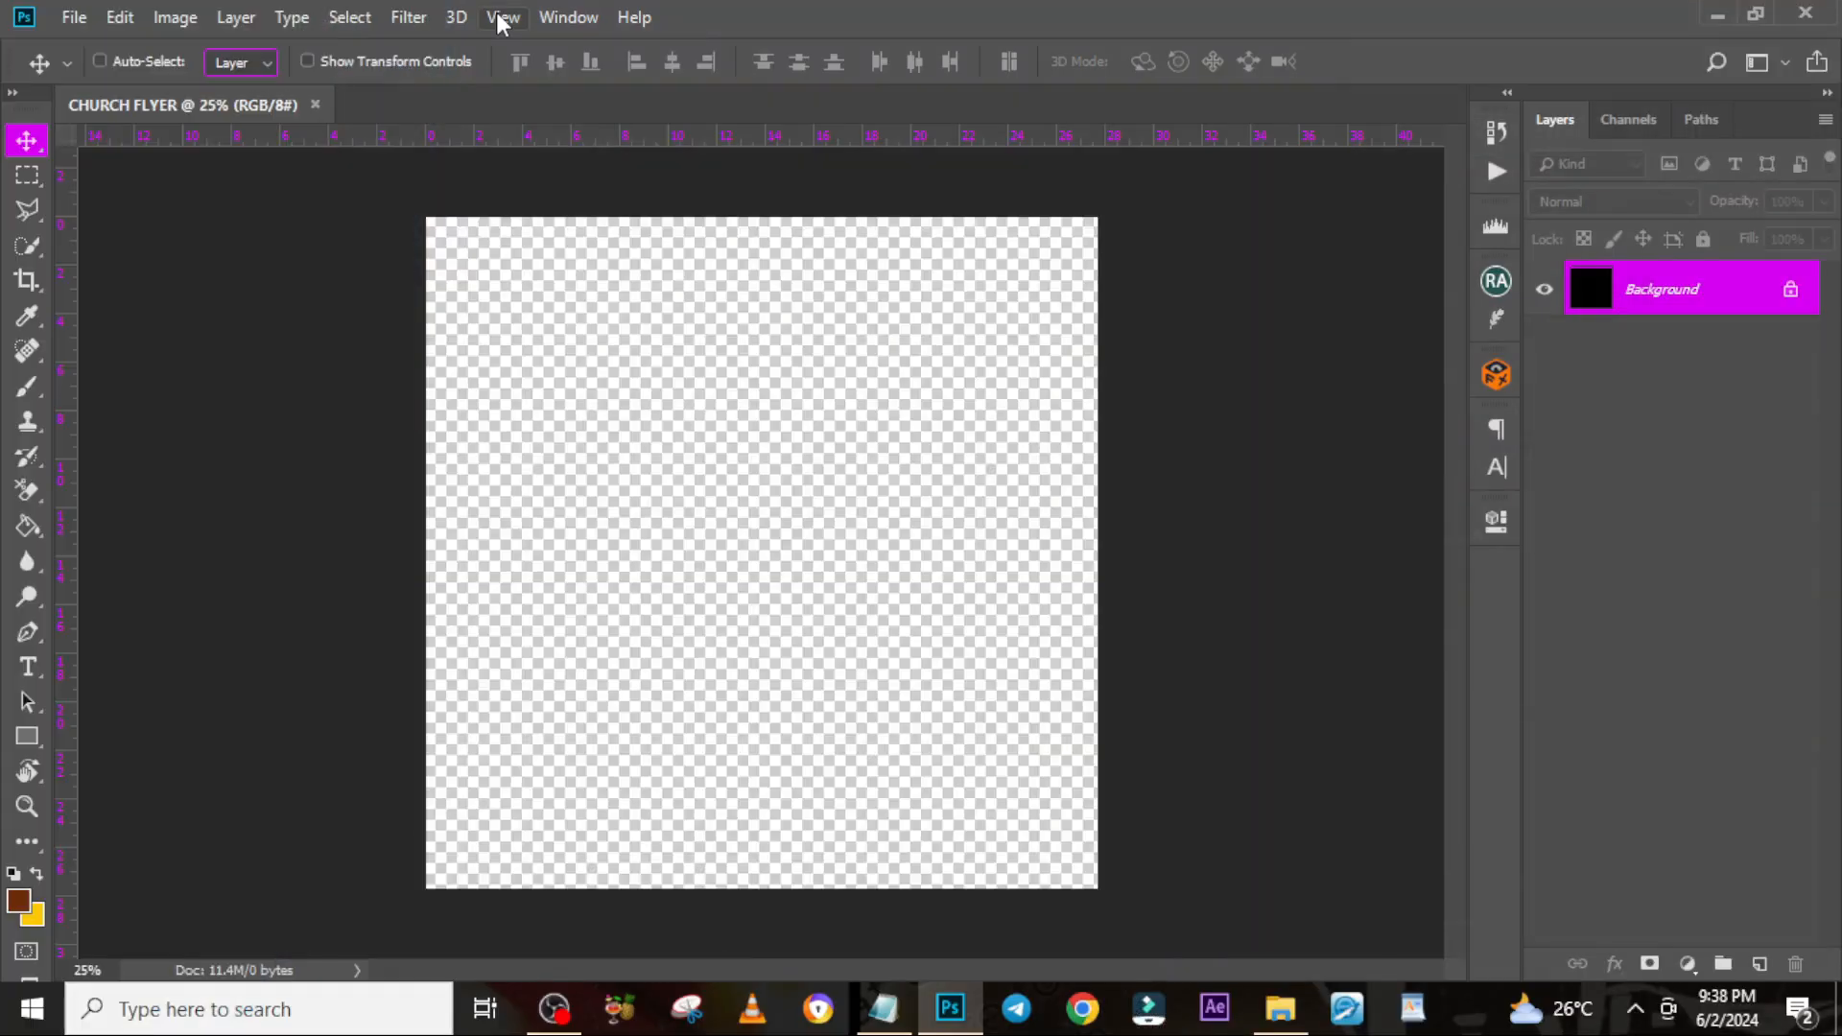
Add a new guide layout to the canvas with 8 columns and 8 rows
{"action": "left_click", "coordinate": [501, 18]}
{"action": "left_click", "coordinate": [599, 748]}
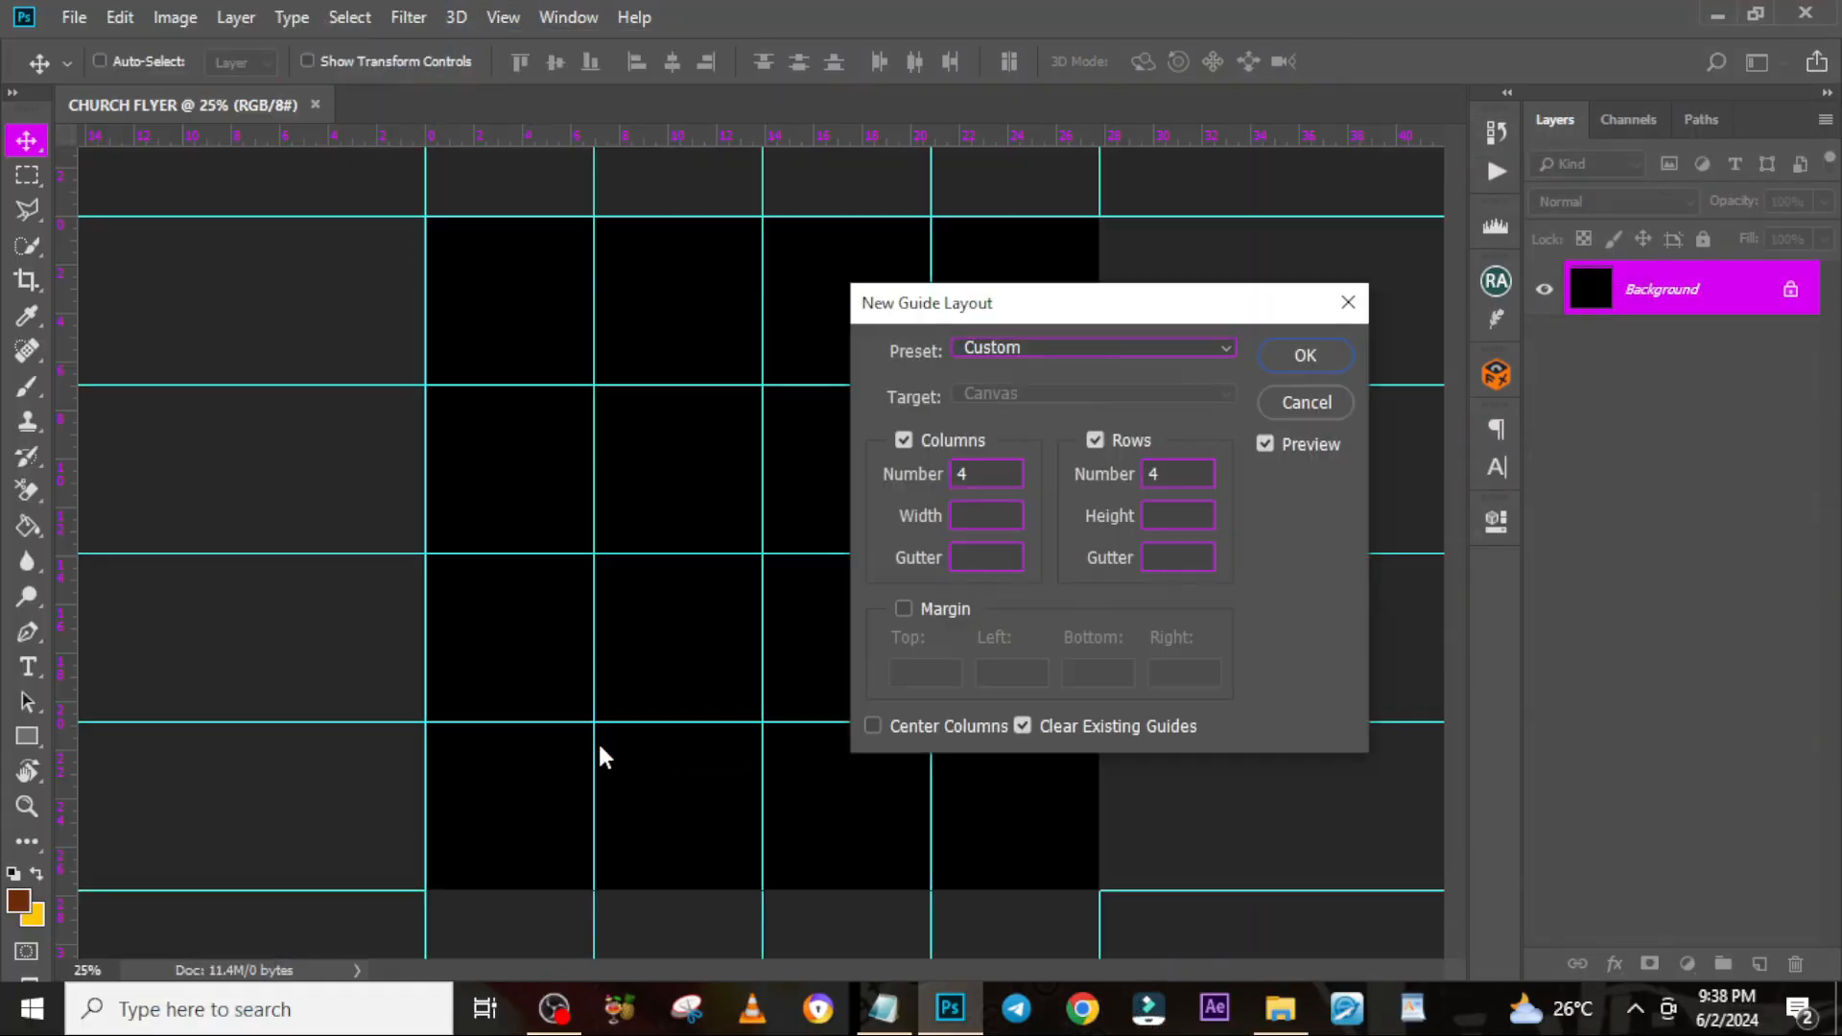
{"action": "double_click", "coordinate": [983, 474]}
{"action": "type", "text": "8"}
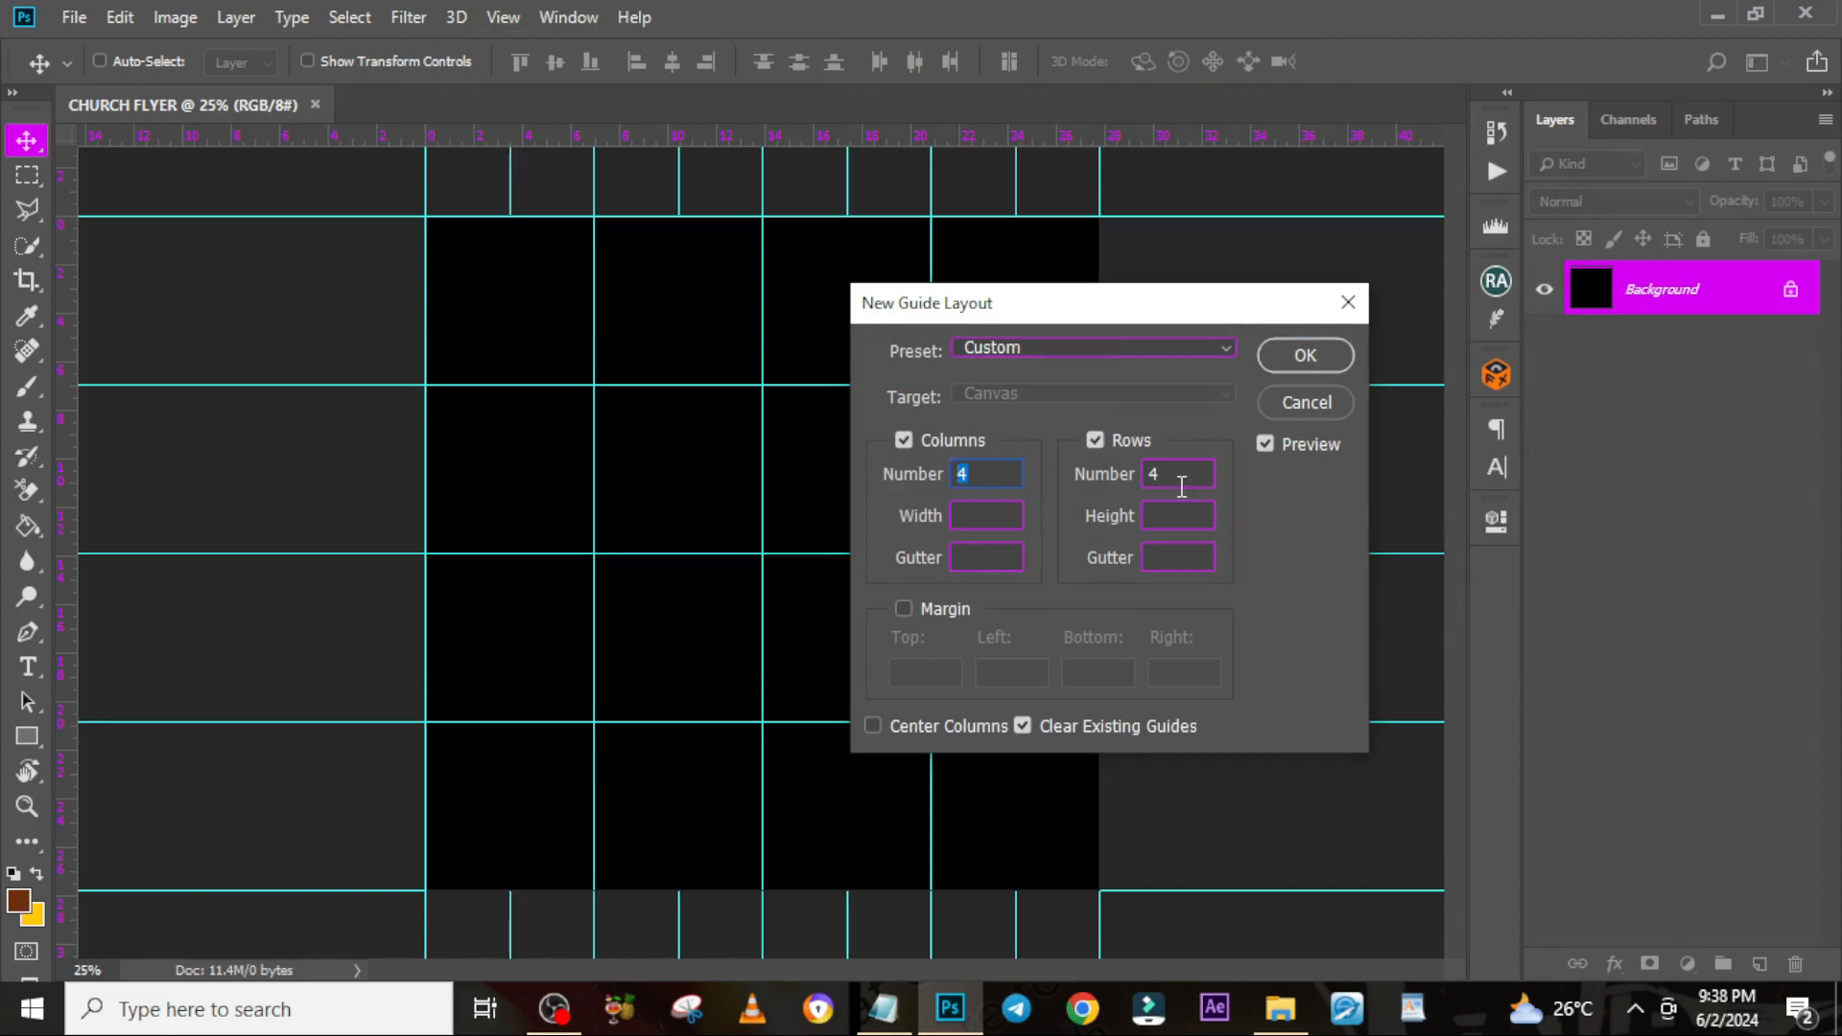
{"action": "double_click", "coordinate": [1175, 476]}
{"action": "type", "text": "8"}
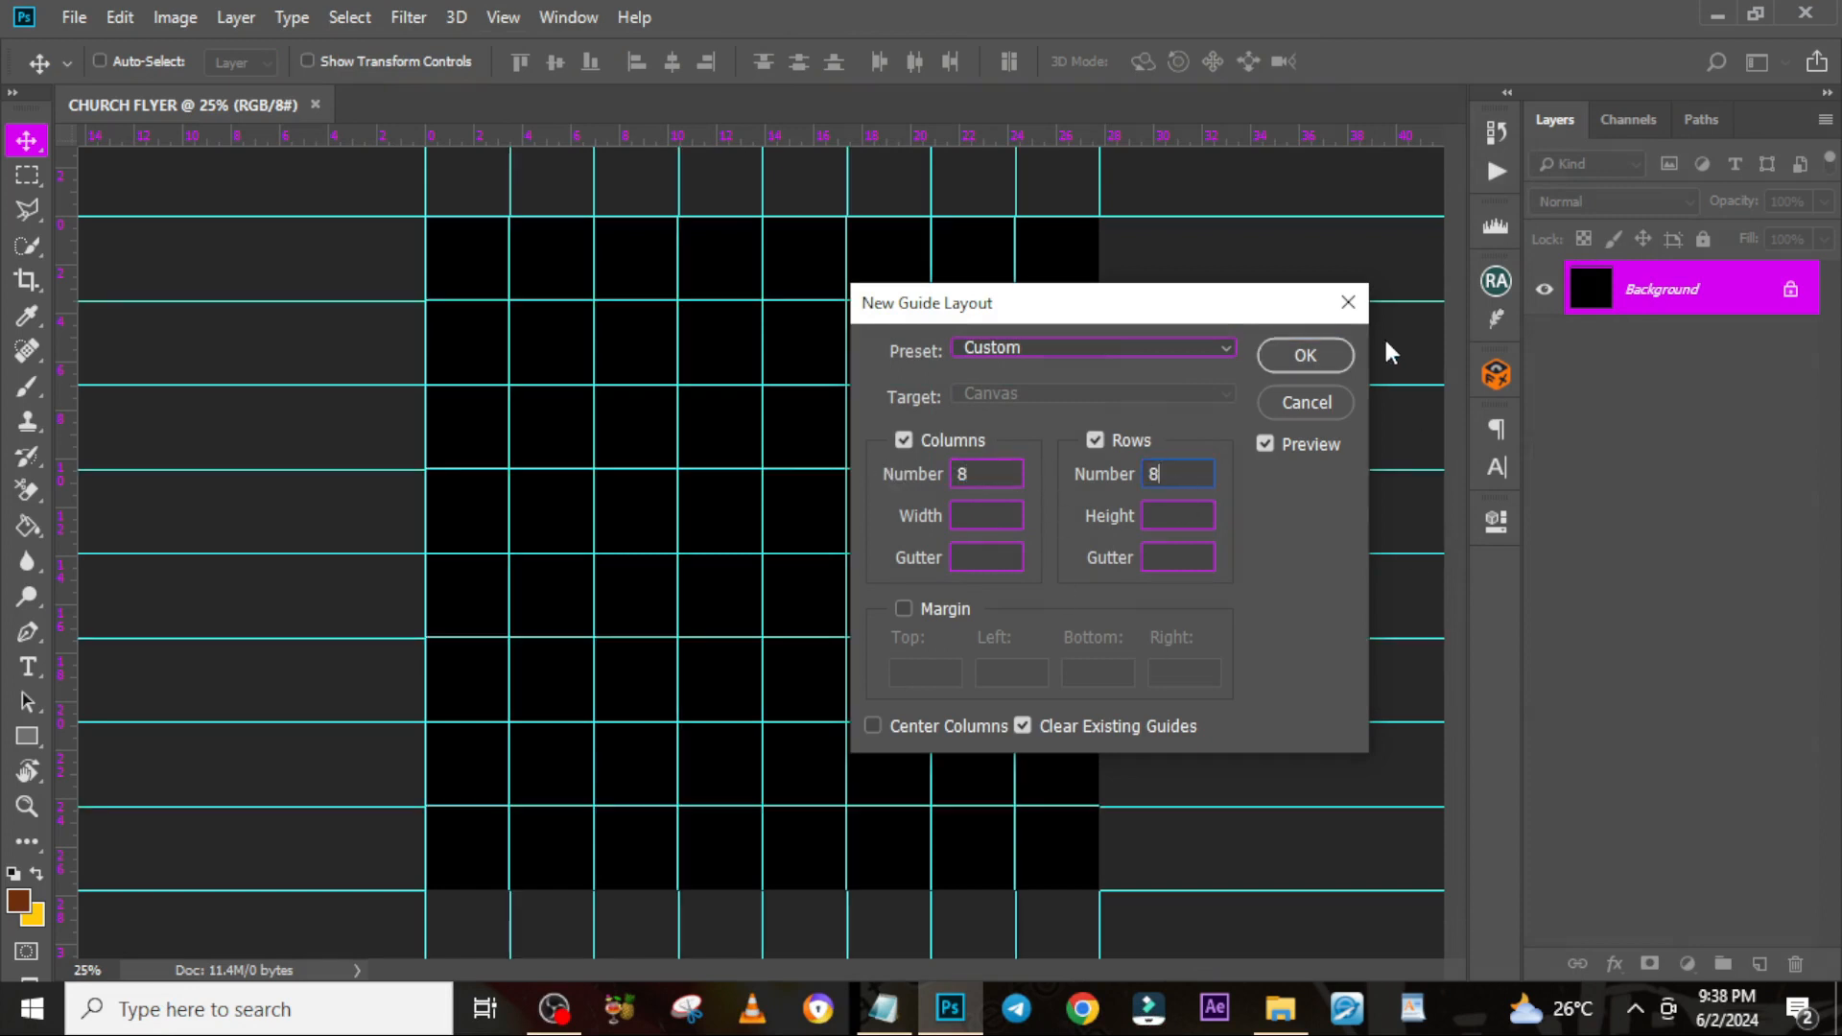
{"action": "left_click", "coordinate": [1306, 356]}
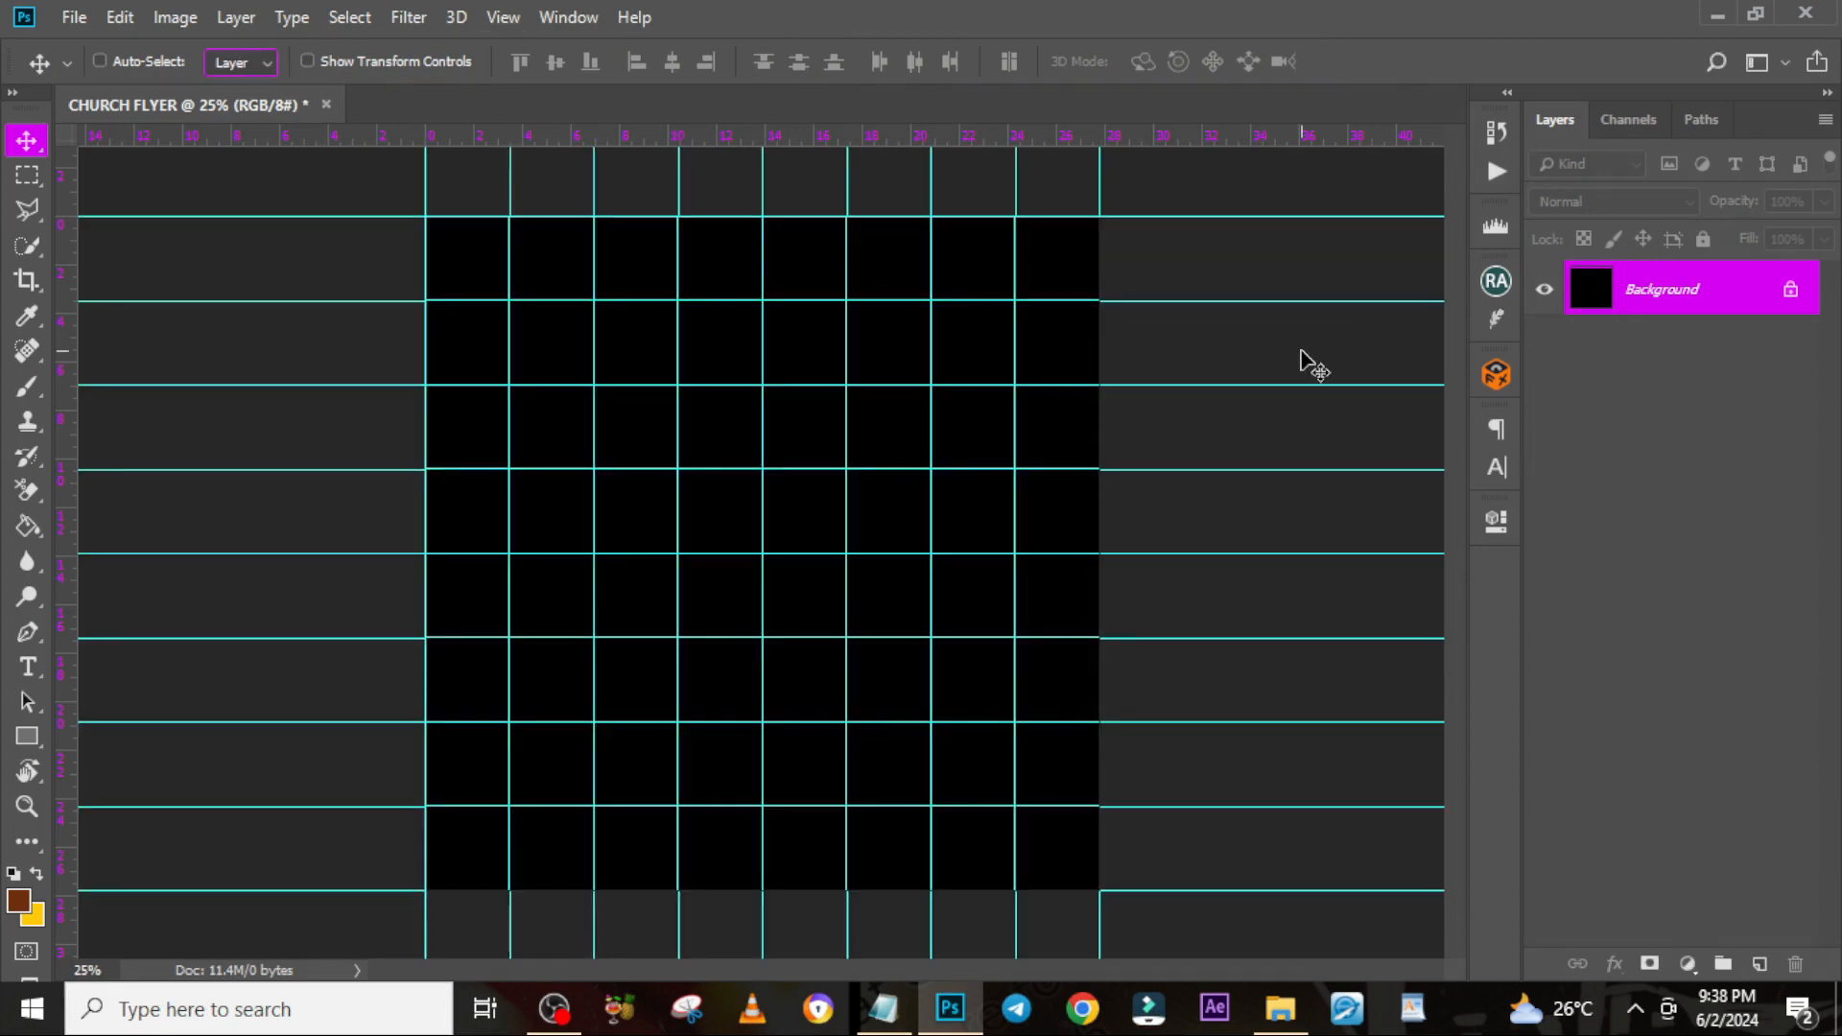
Add a text layer in the upper middle of the canvas containing the word LATENESS copied from the Notepad text file
{"action": "key", "text": "t"}
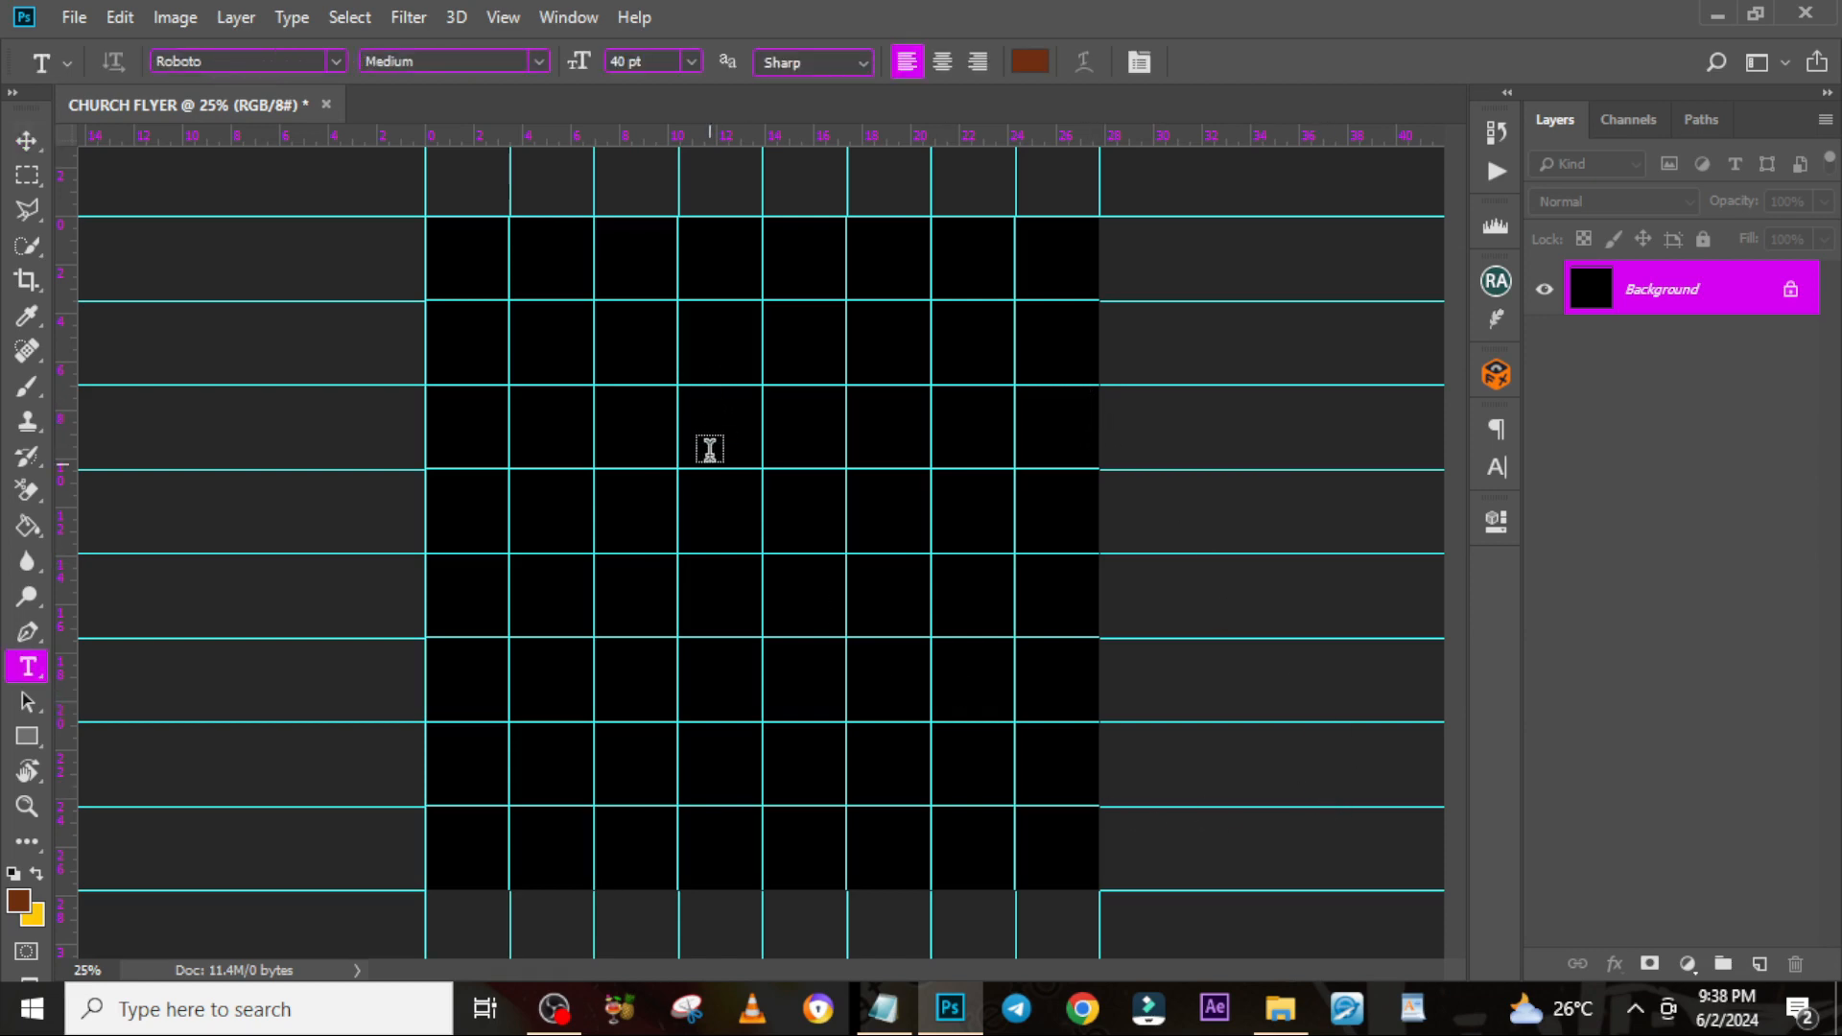
{"action": "left_click", "coordinate": [710, 449]}
{"action": "left_click", "coordinate": [1280, 1008]}
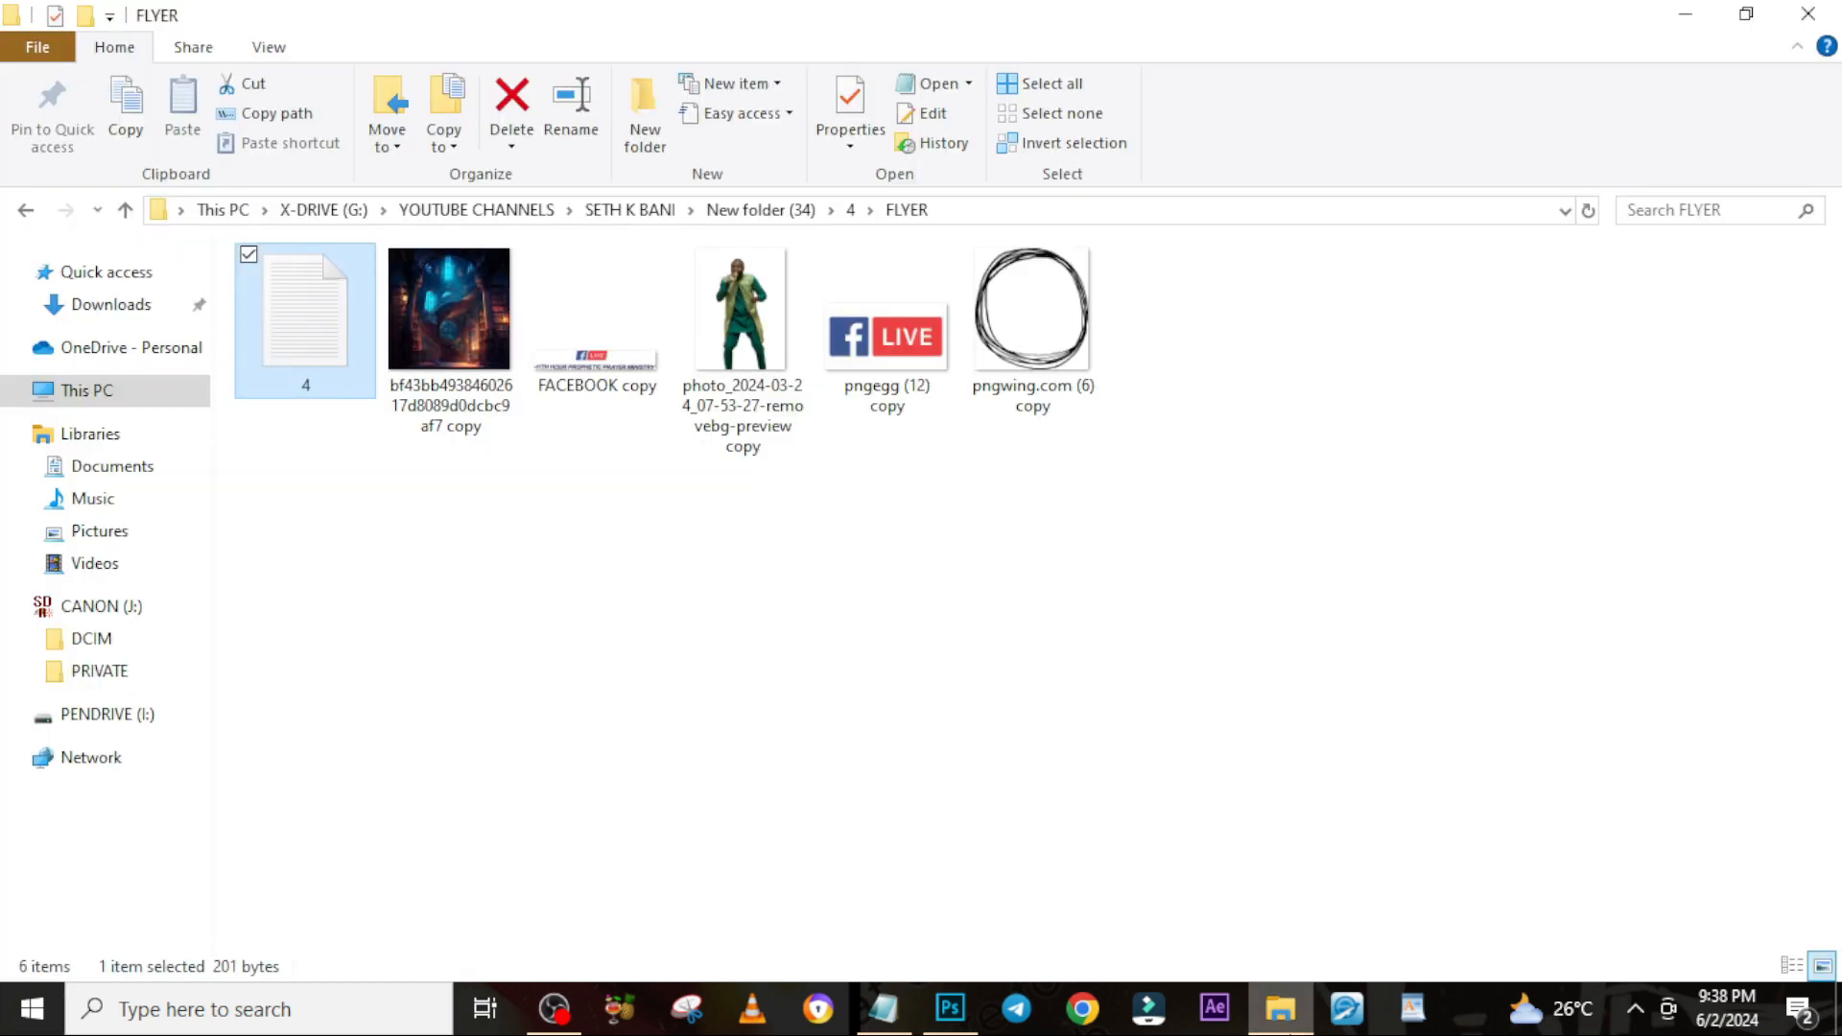
{"action": "left_click", "coordinate": [1282, 1013]}
{"action": "left_click", "coordinate": [884, 1009]}
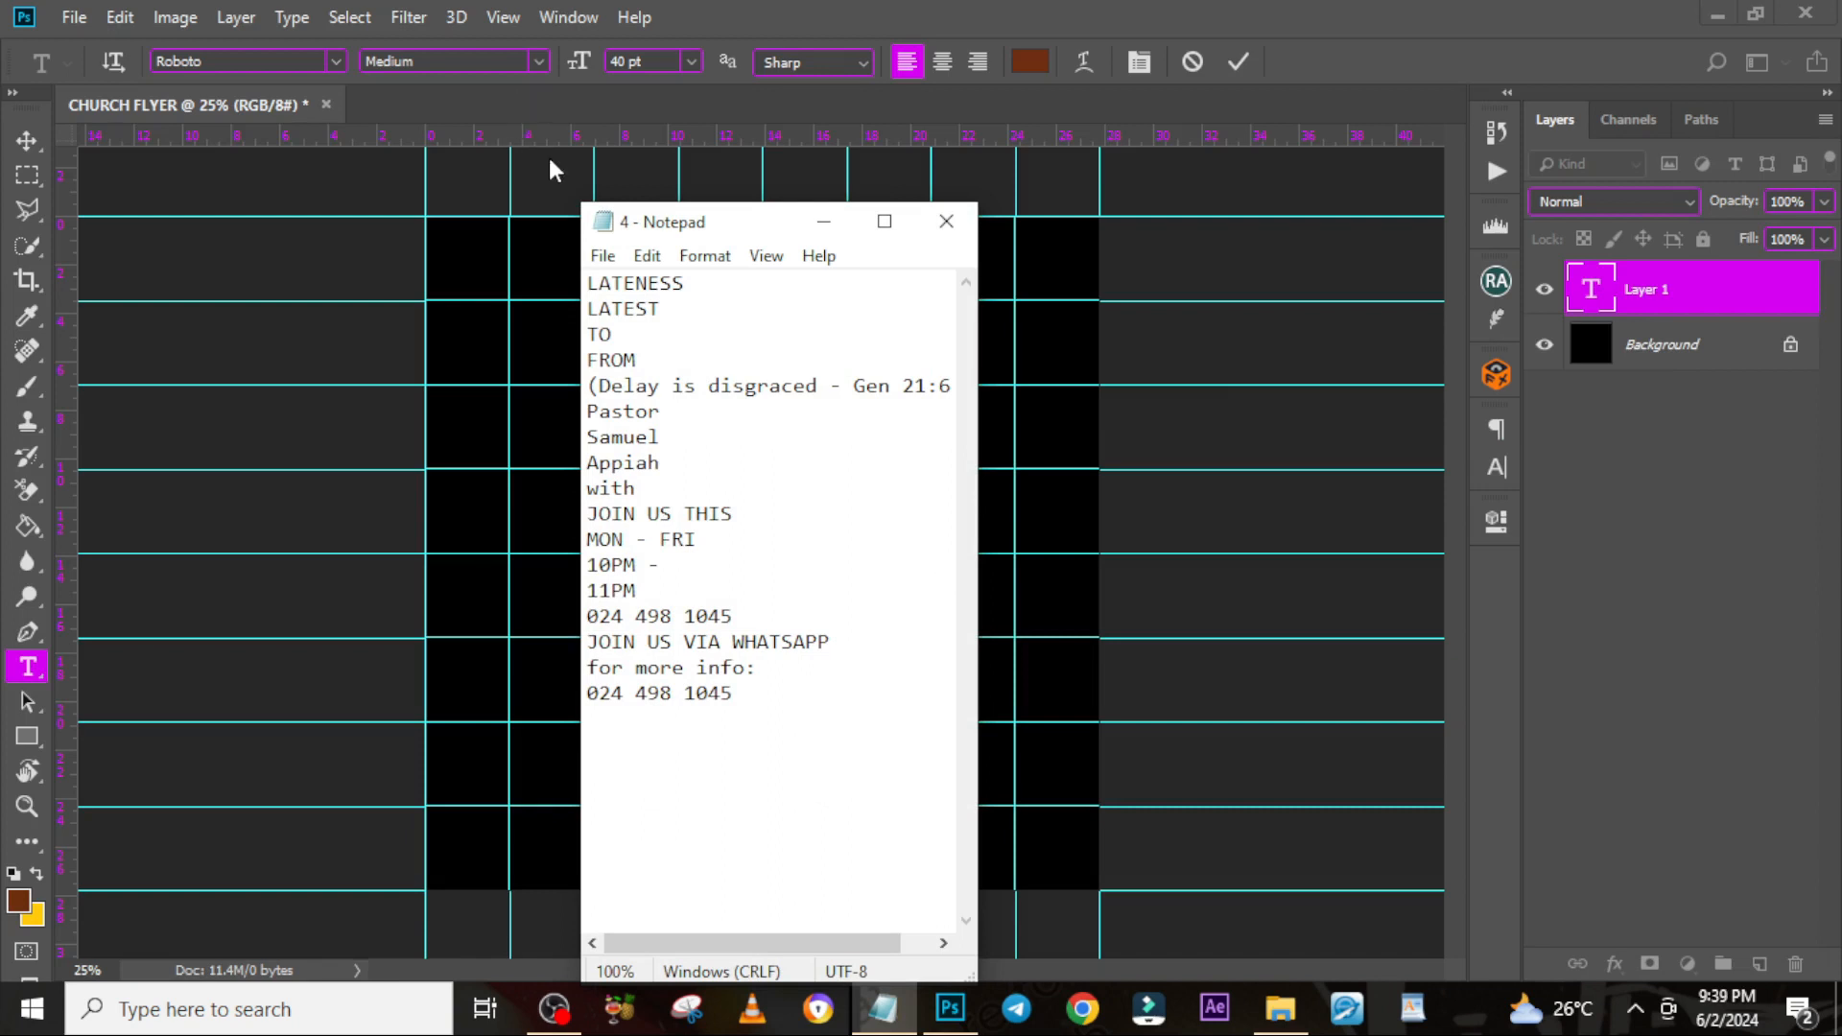
{"action": "left_click_drag", "start_coordinate": [688, 283], "coordinate": [509, 279]}
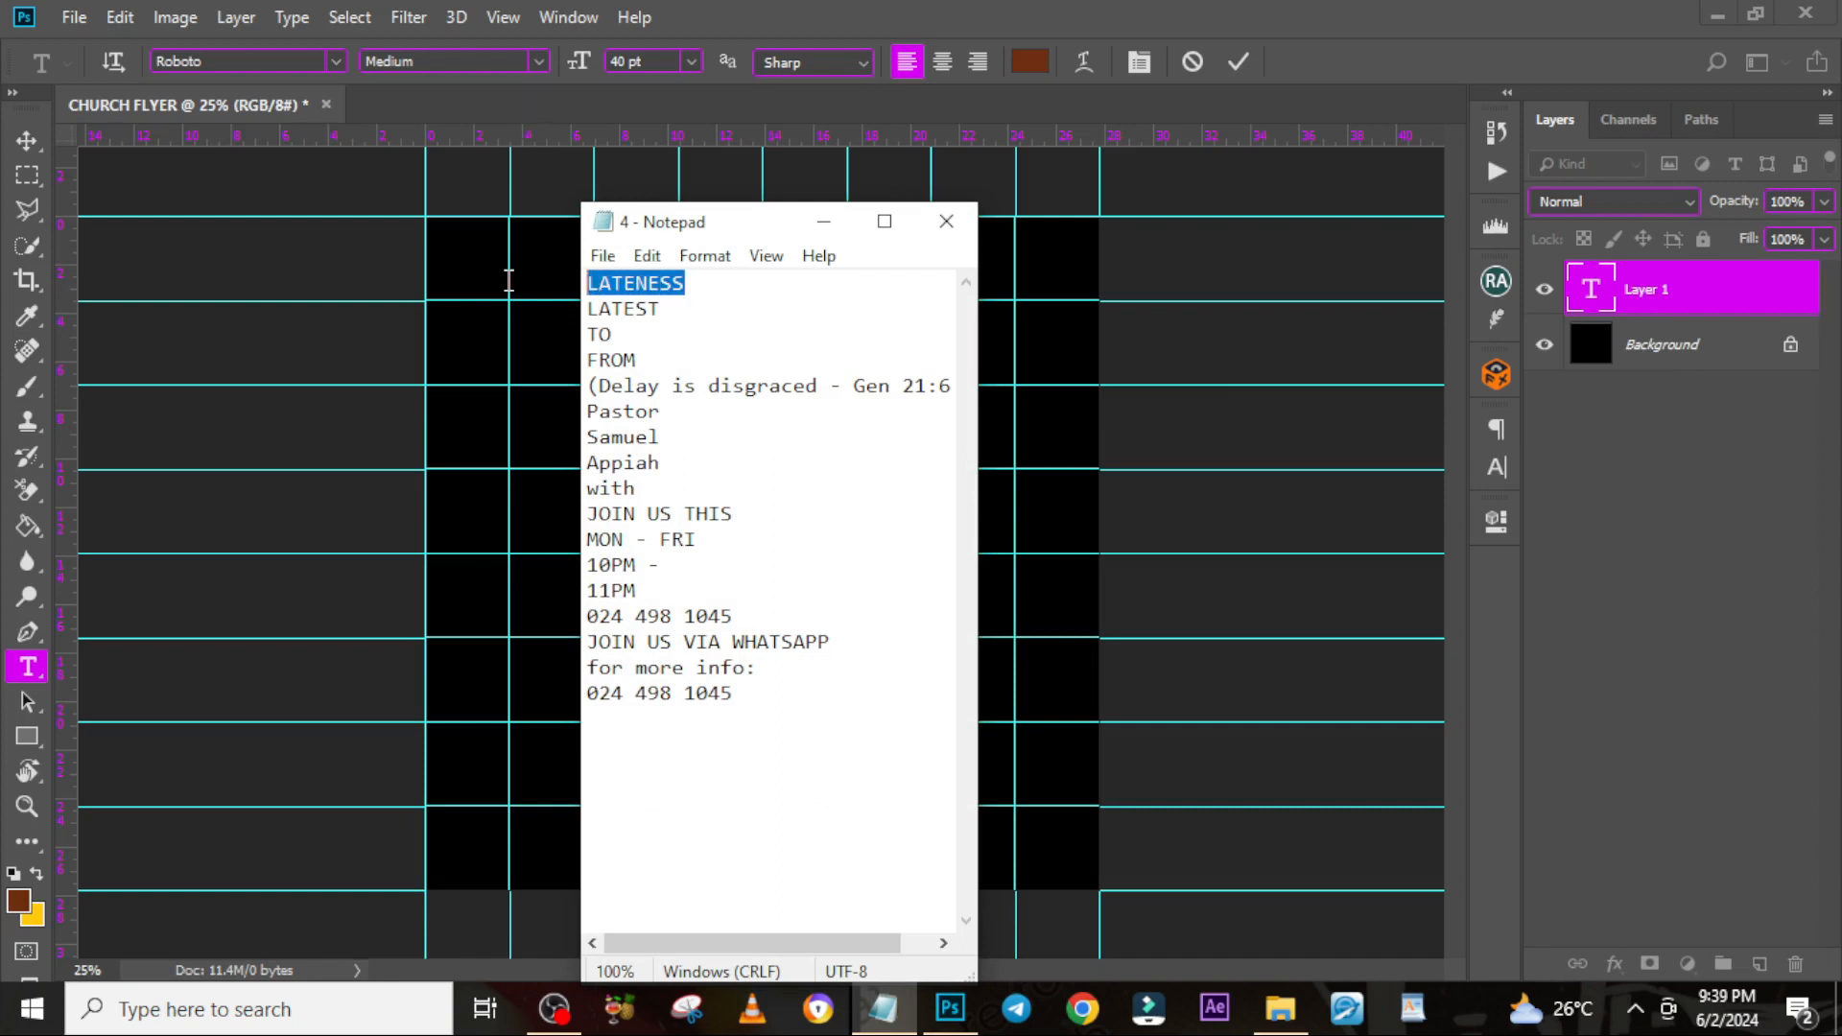
{"action": "key", "text": "ctrl+c"}
{"action": "left_click", "coordinate": [1049, 12]}
{"action": "key", "text": "ctrl+v"}
{"action": "left_click", "coordinate": [1717, 415]}
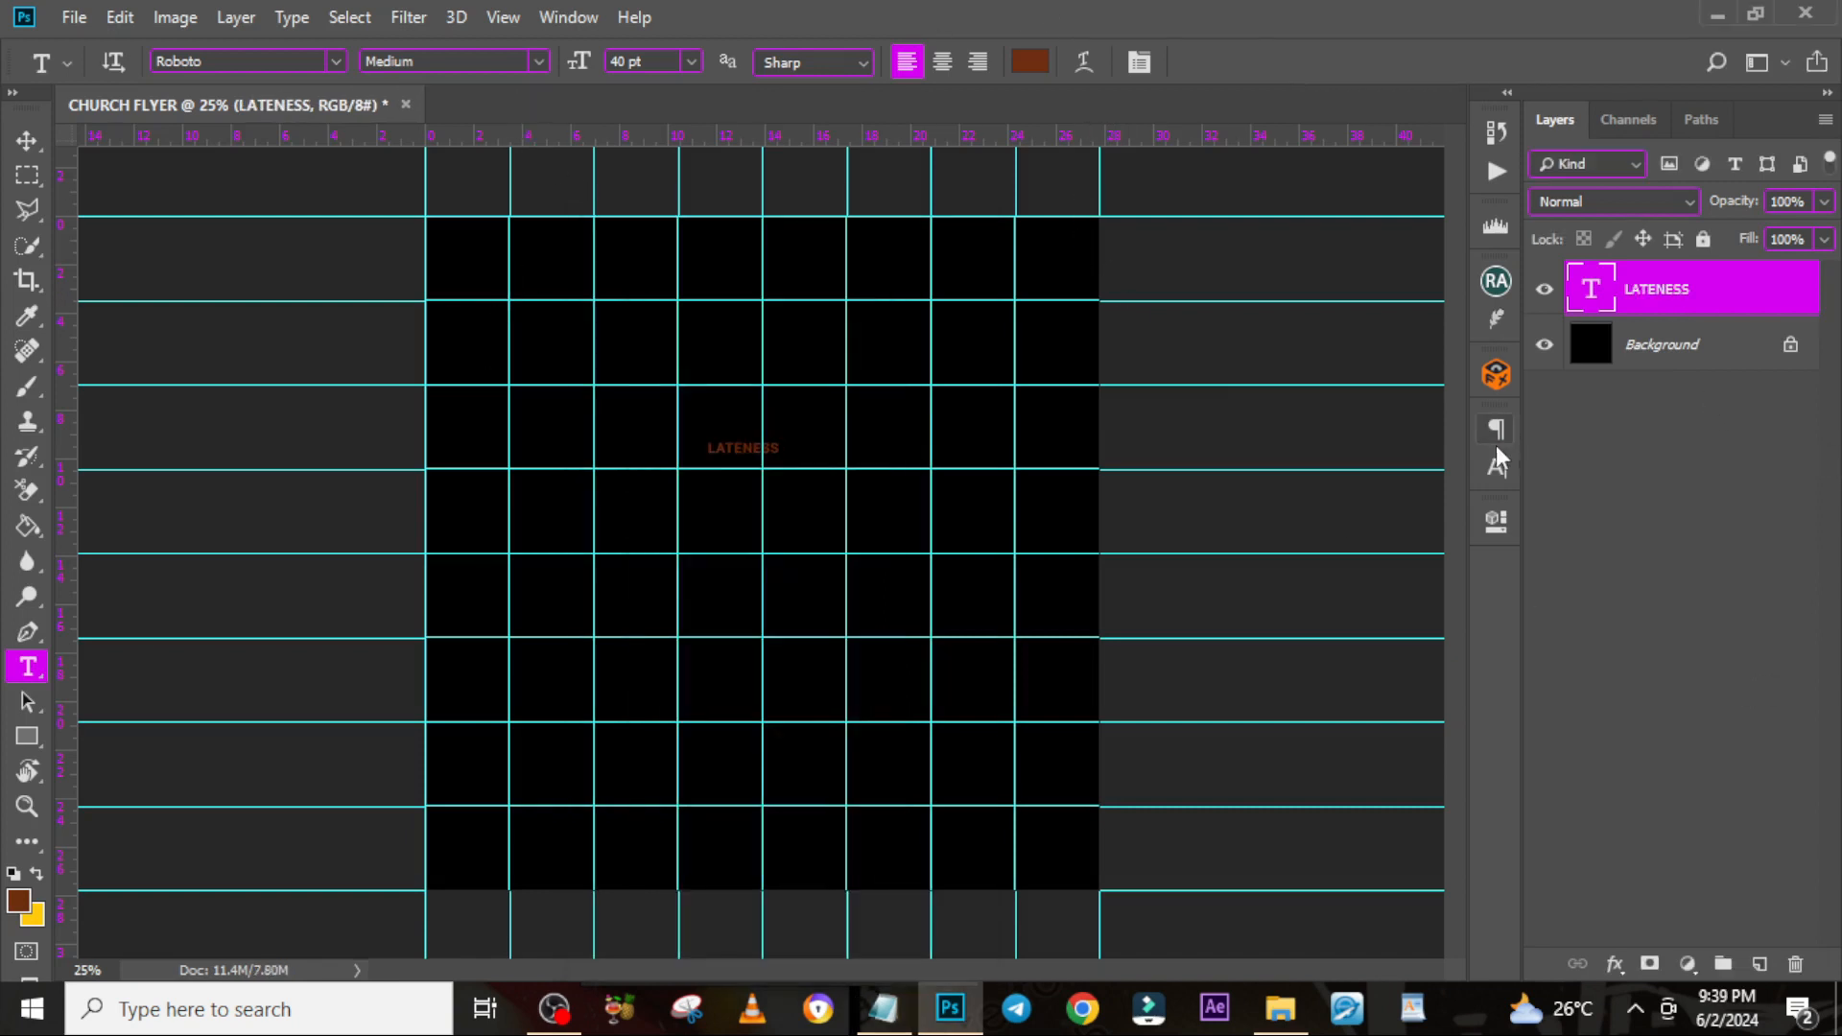
Set the font of the LATENESS text to Impacted 2.0 Regular
{"action": "left_click", "coordinate": [1496, 465]}
{"action": "left_click", "coordinate": [1307, 449]}
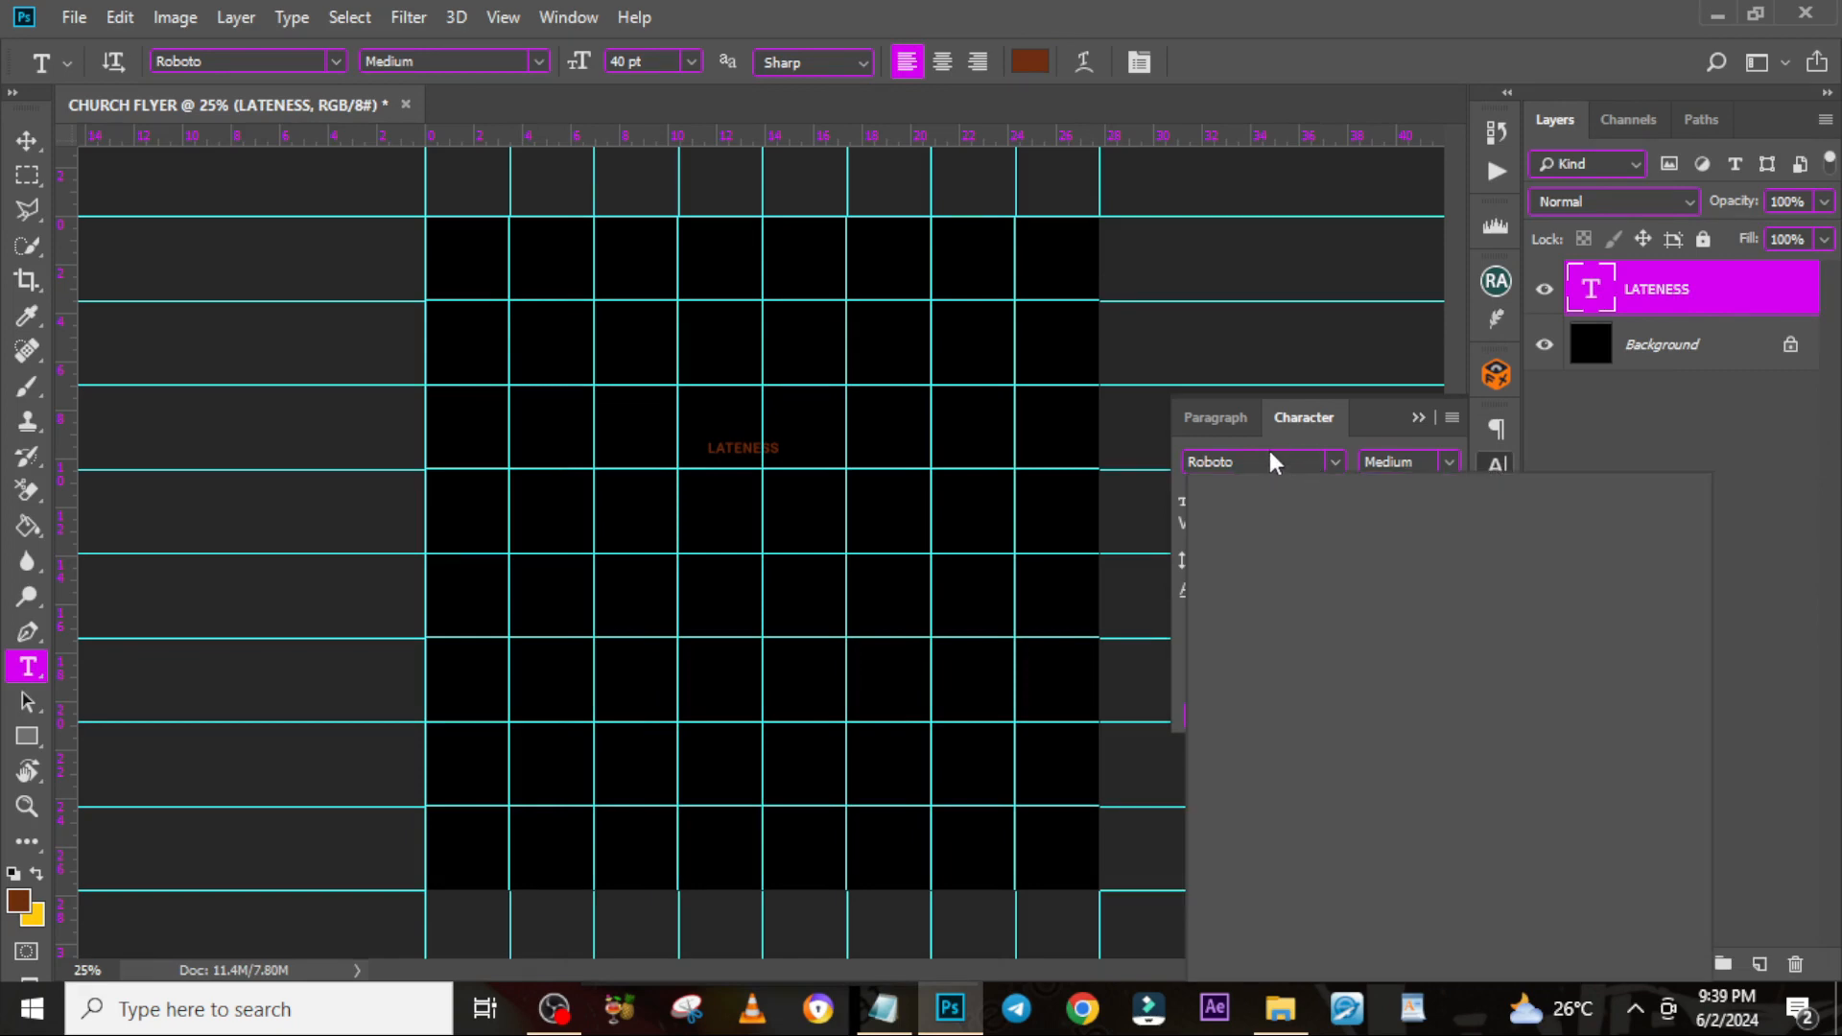
{"action": "type", "text": "IMPAR"}
{"action": "key", "text": "BackSpace"}
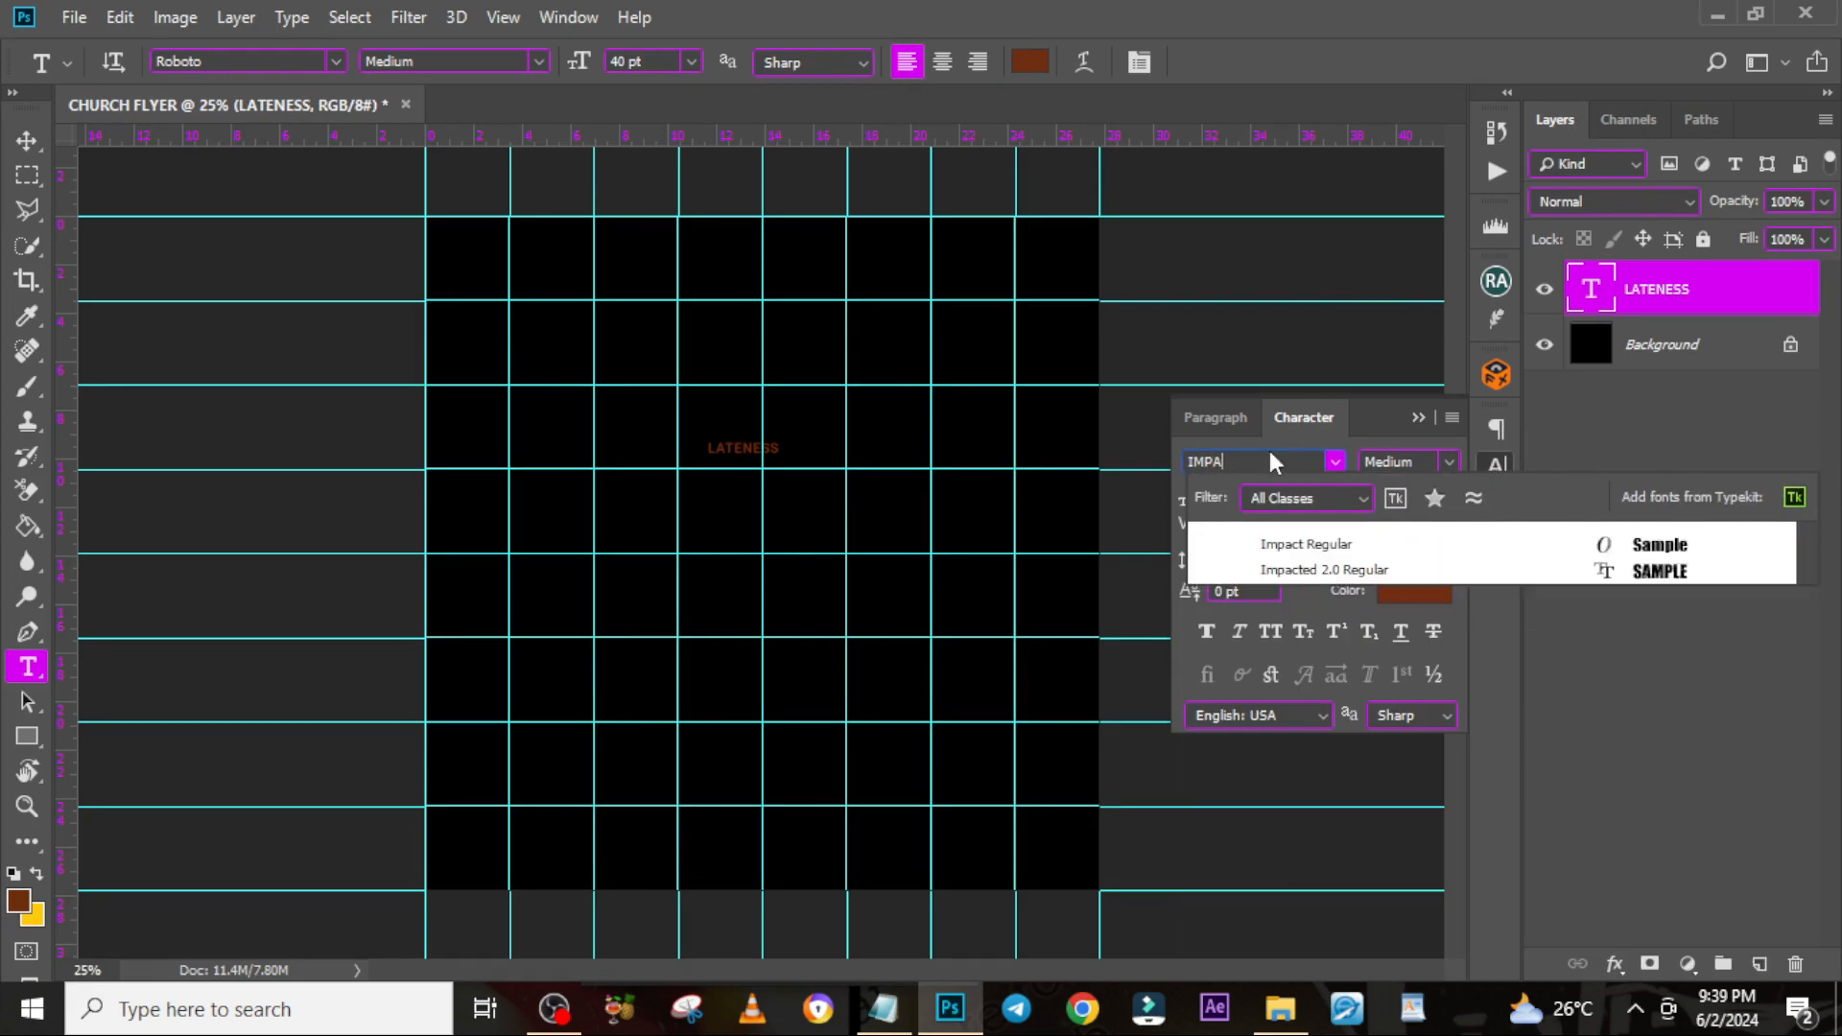
{"action": "left_click", "coordinate": [1324, 570]}
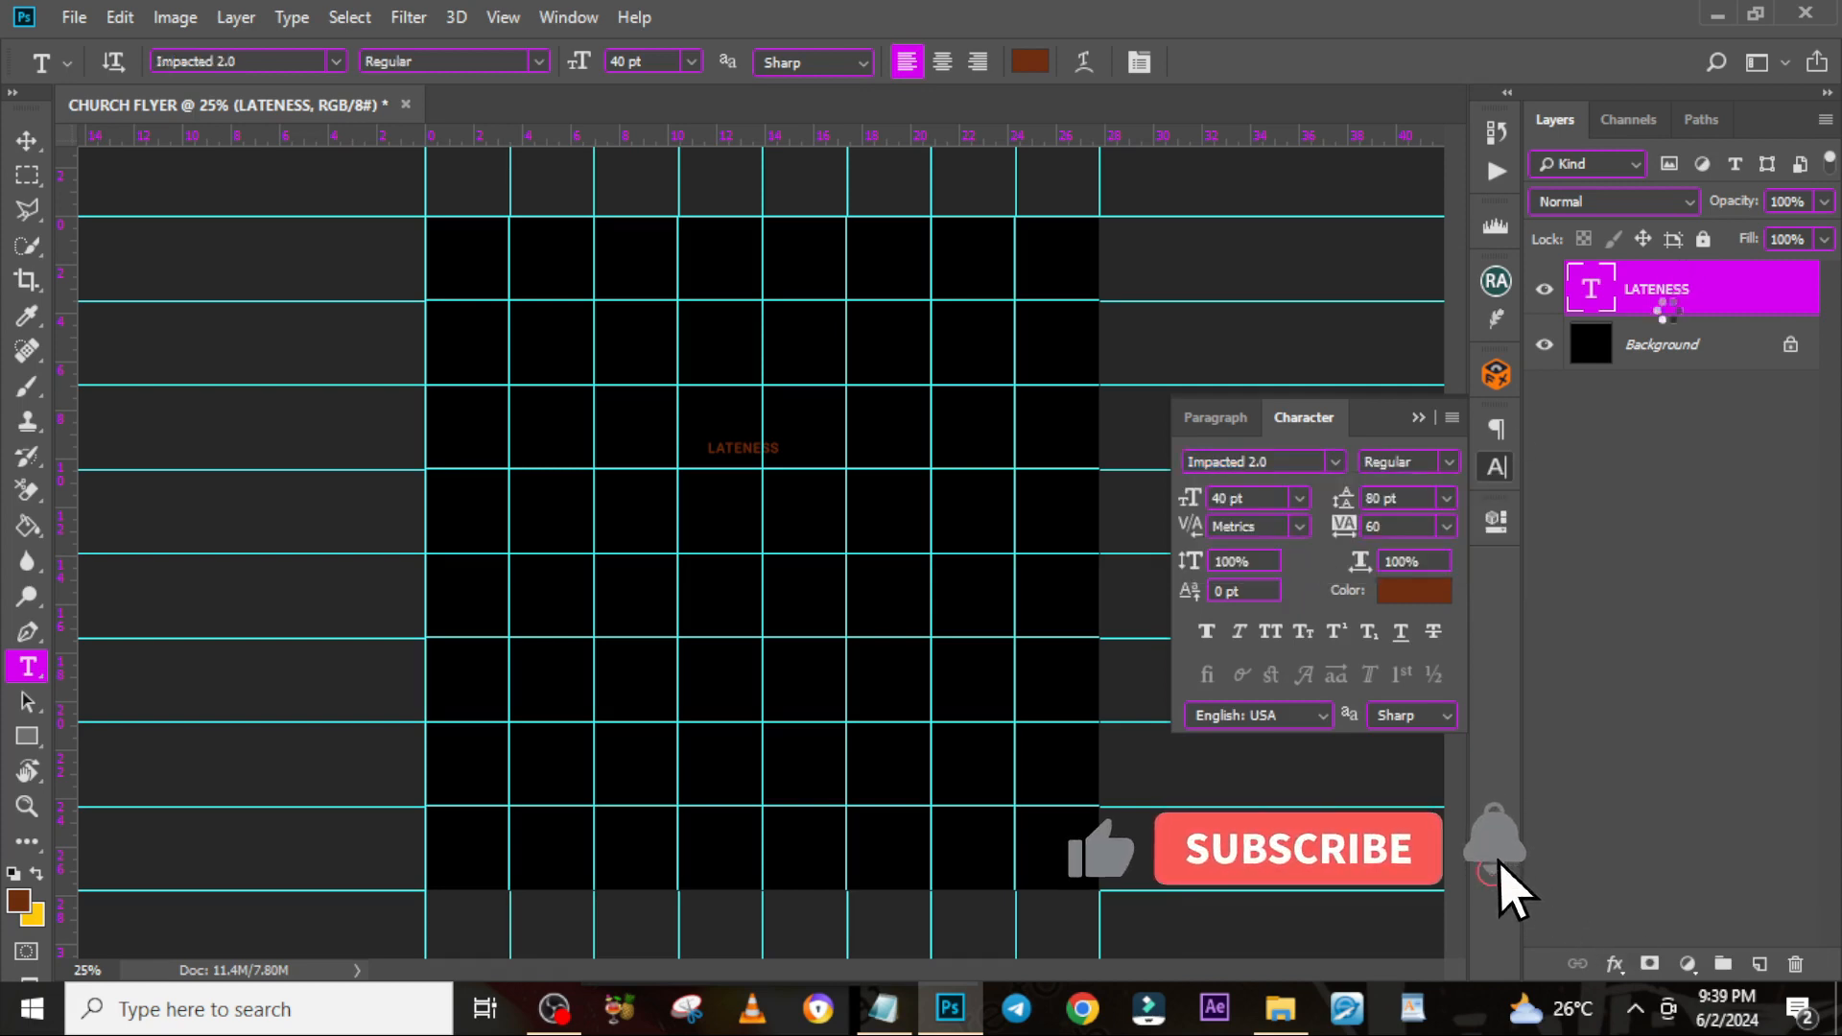
Enlarge the LATENESS text to about 244 pt, move it up, and apply All Caps and Faux Bold
{"action": "key", "text": "ctrl+t"}
{"action": "left_click_drag", "start_coordinate": [771, 463], "coordinate": [917, 501]}
{"action": "key", "text": "Return"}
{"action": "left_click_drag", "start_coordinate": [698, 429], "coordinate": [787, 375]}
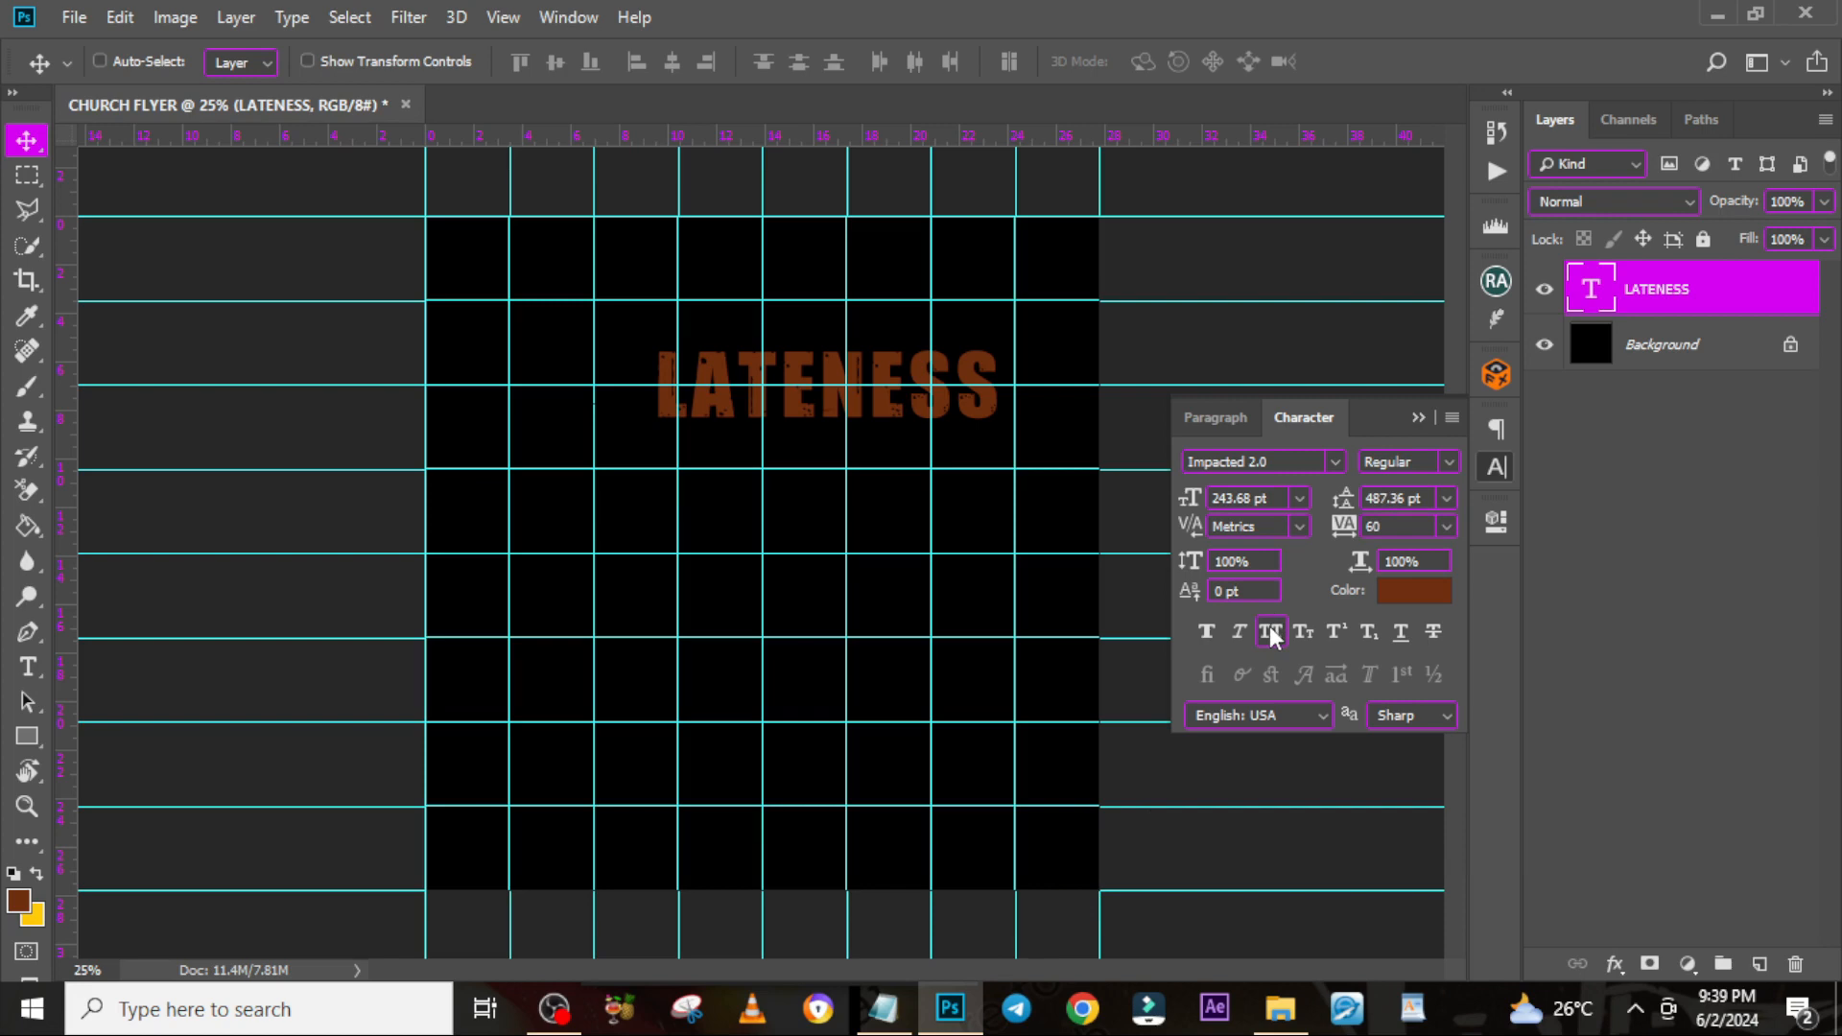
{"action": "left_click", "coordinate": [1209, 635]}
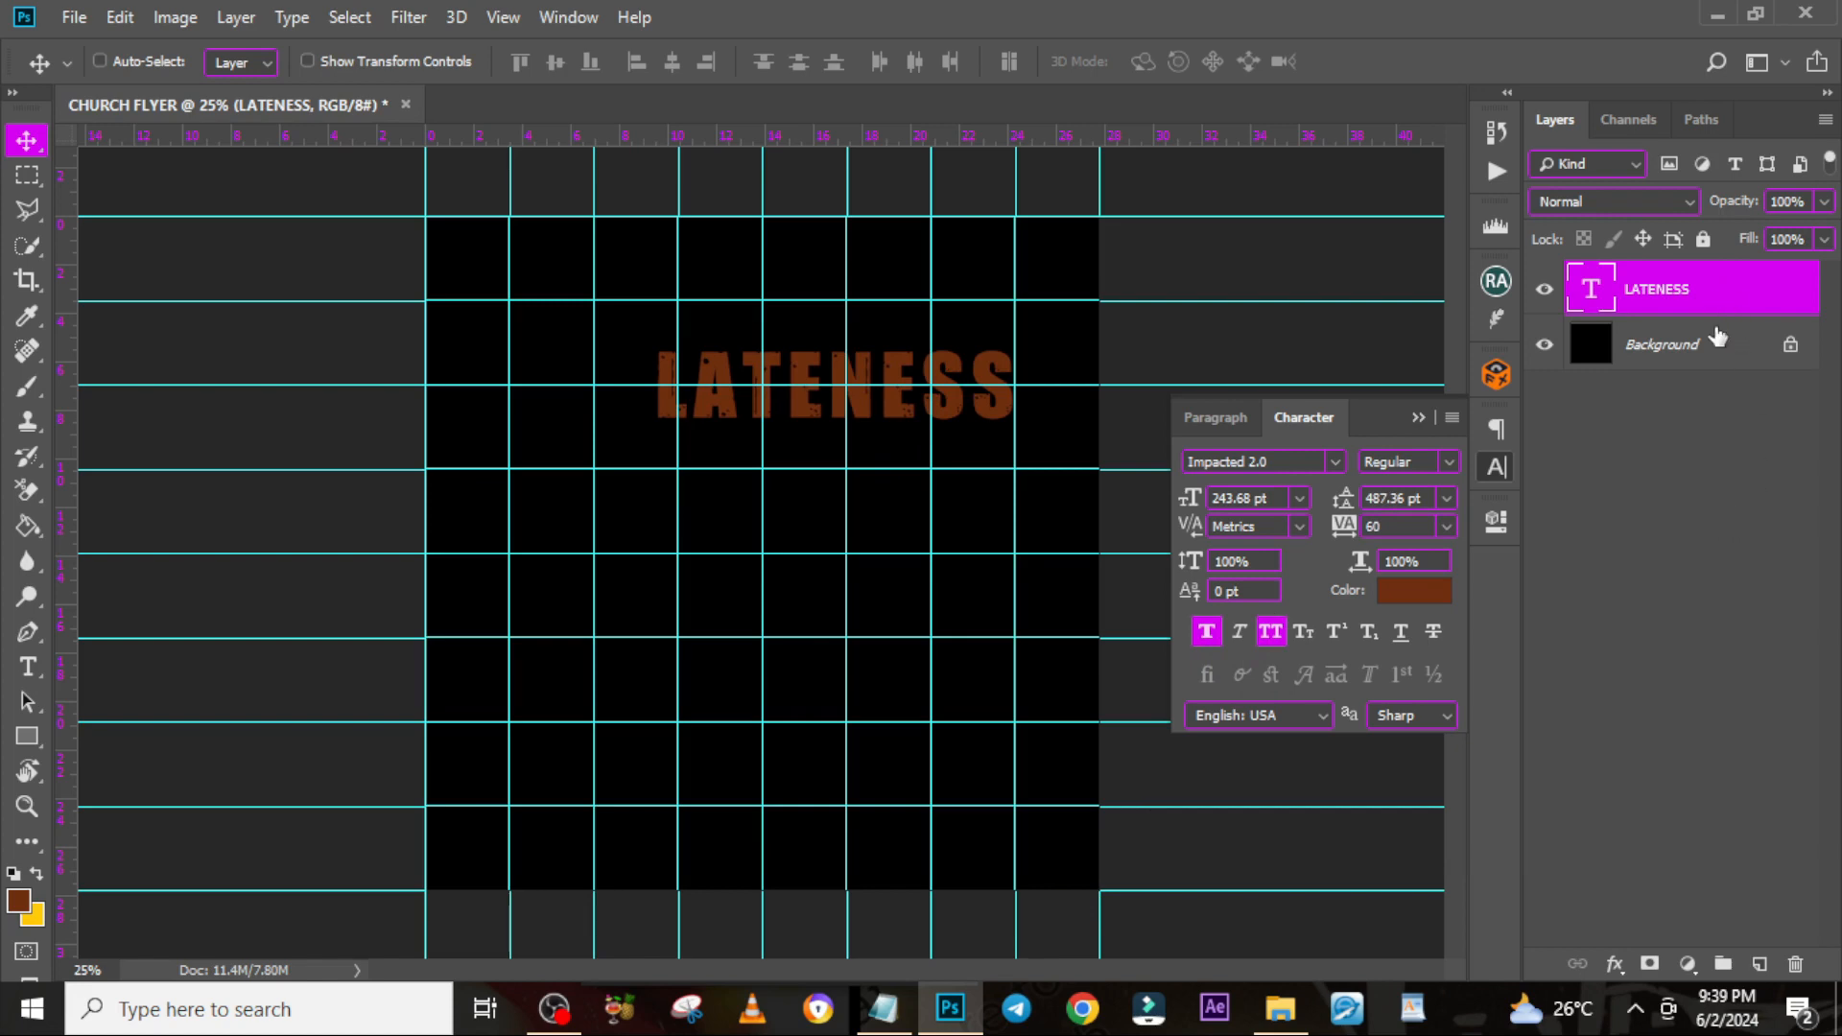
Center the LATENESS text horizontally on the canvas, with its upper edge at the guide below the first grid row
{"action": "key", "text": "ctrl+t"}
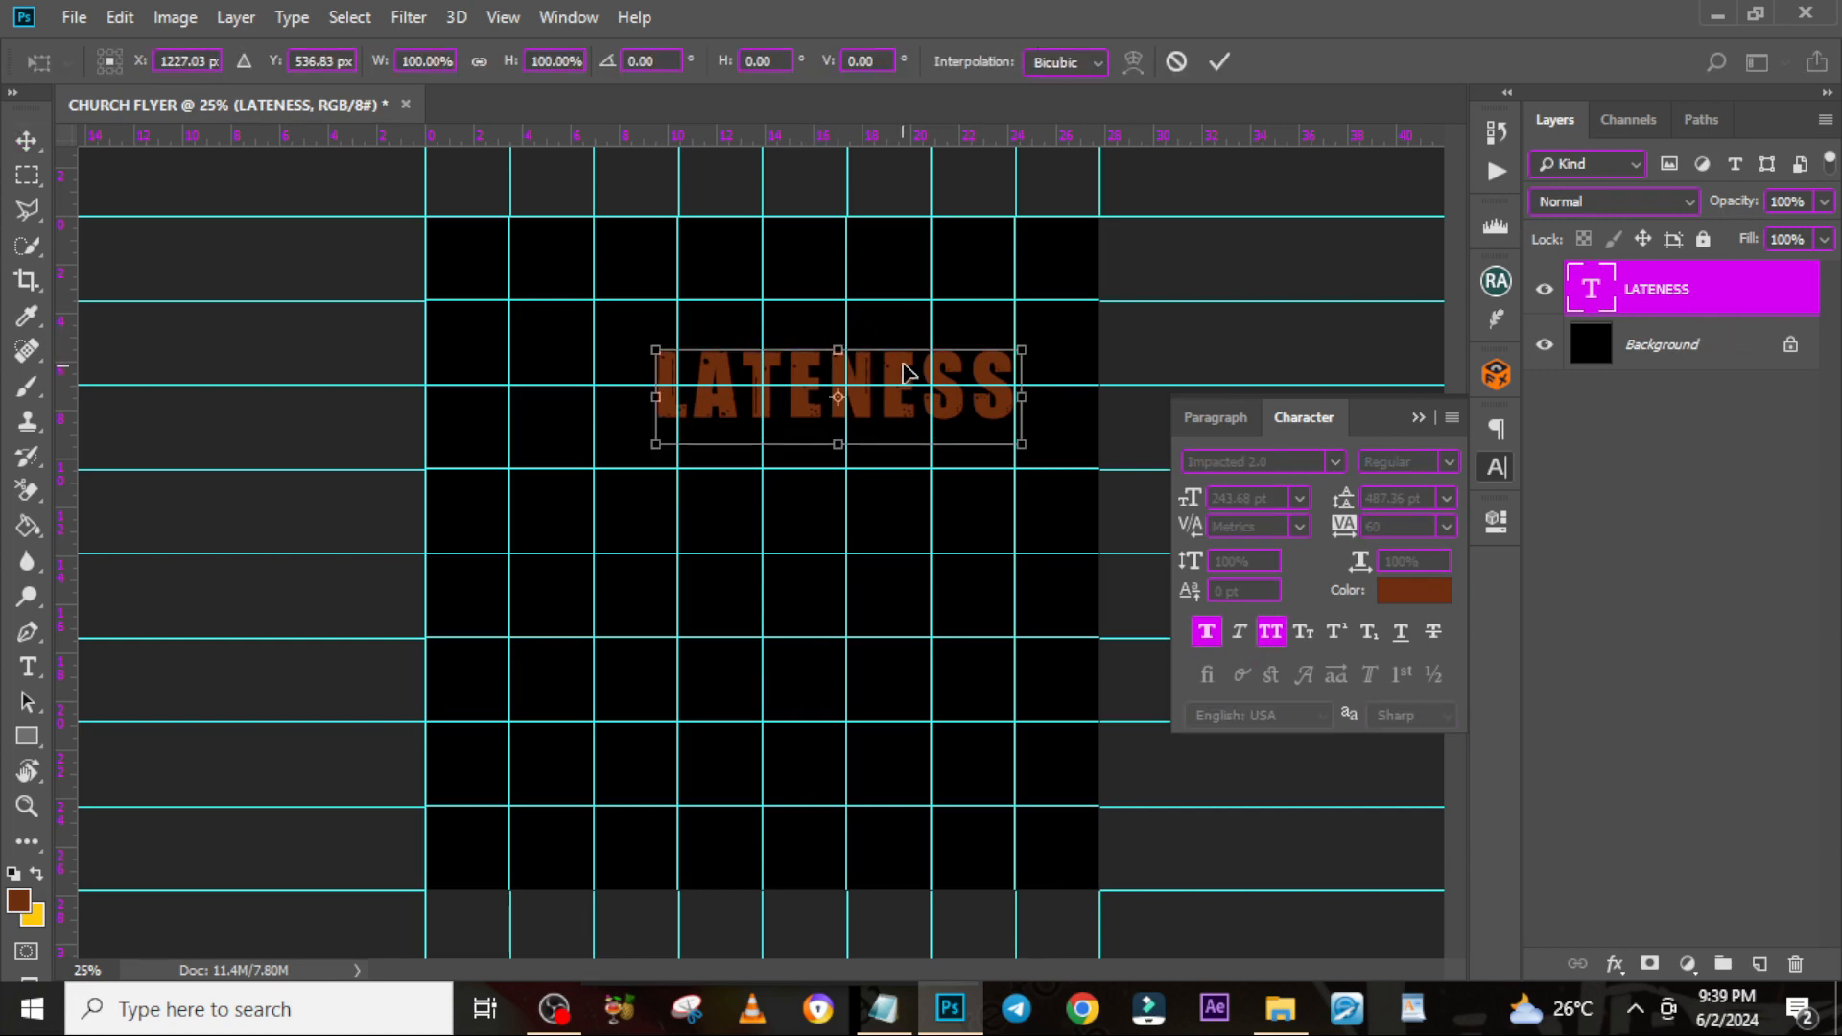
{"action": "left_click_drag", "start_coordinate": [907, 384], "coordinate": [831, 333]}
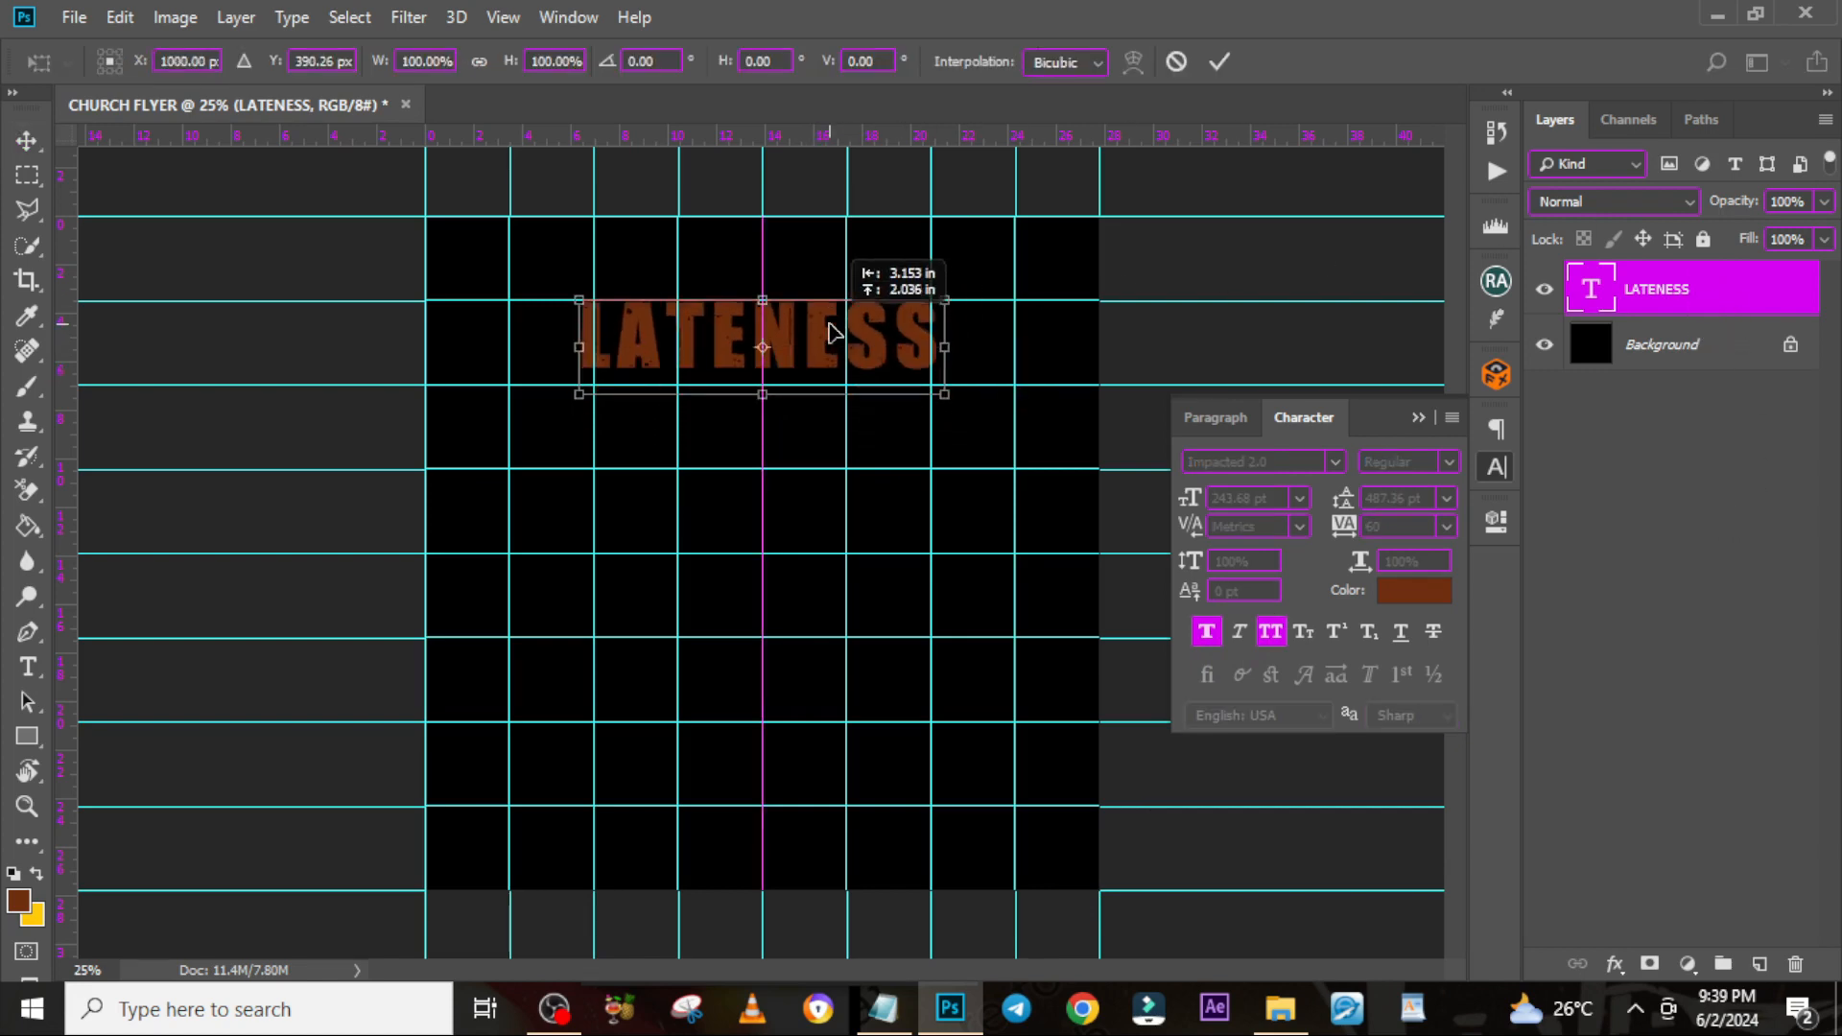
{"action": "key", "text": "Return"}
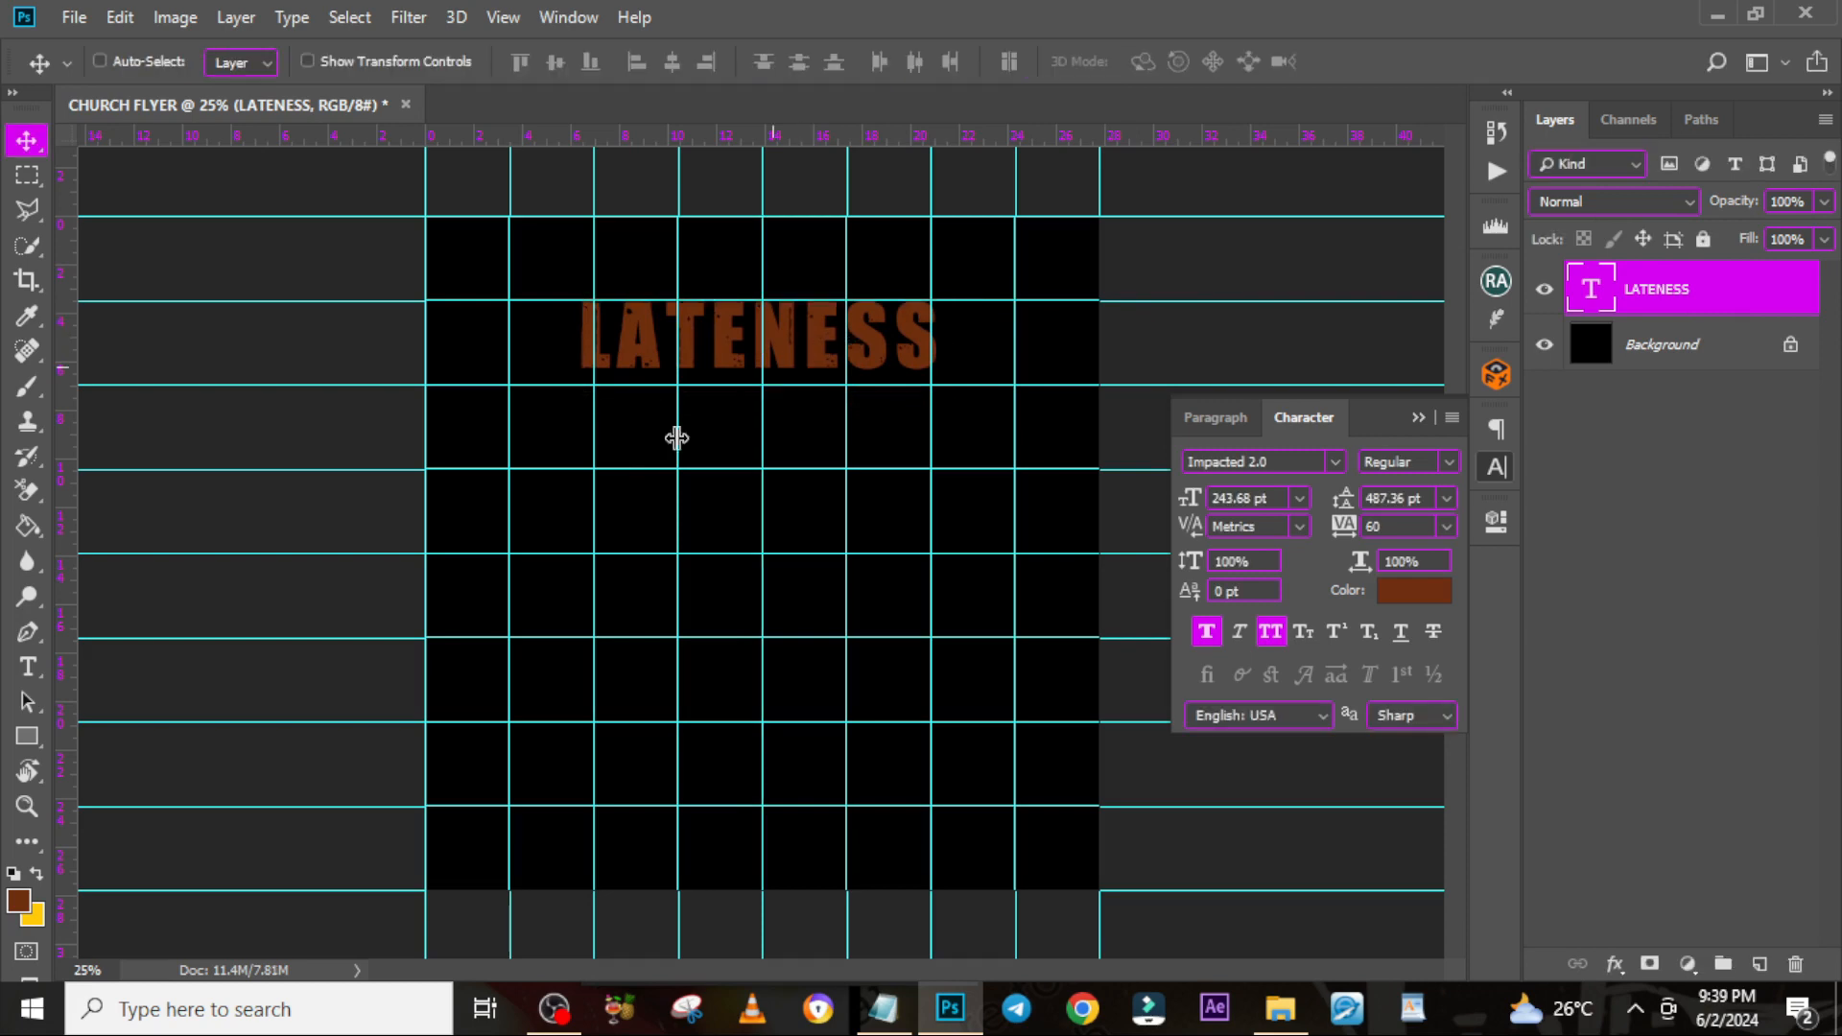
Draw a rounded rectangle about 1196 × 304 px around LATENESS and place its layer beneath the text
{"action": "left_click", "coordinate": [28, 737]}
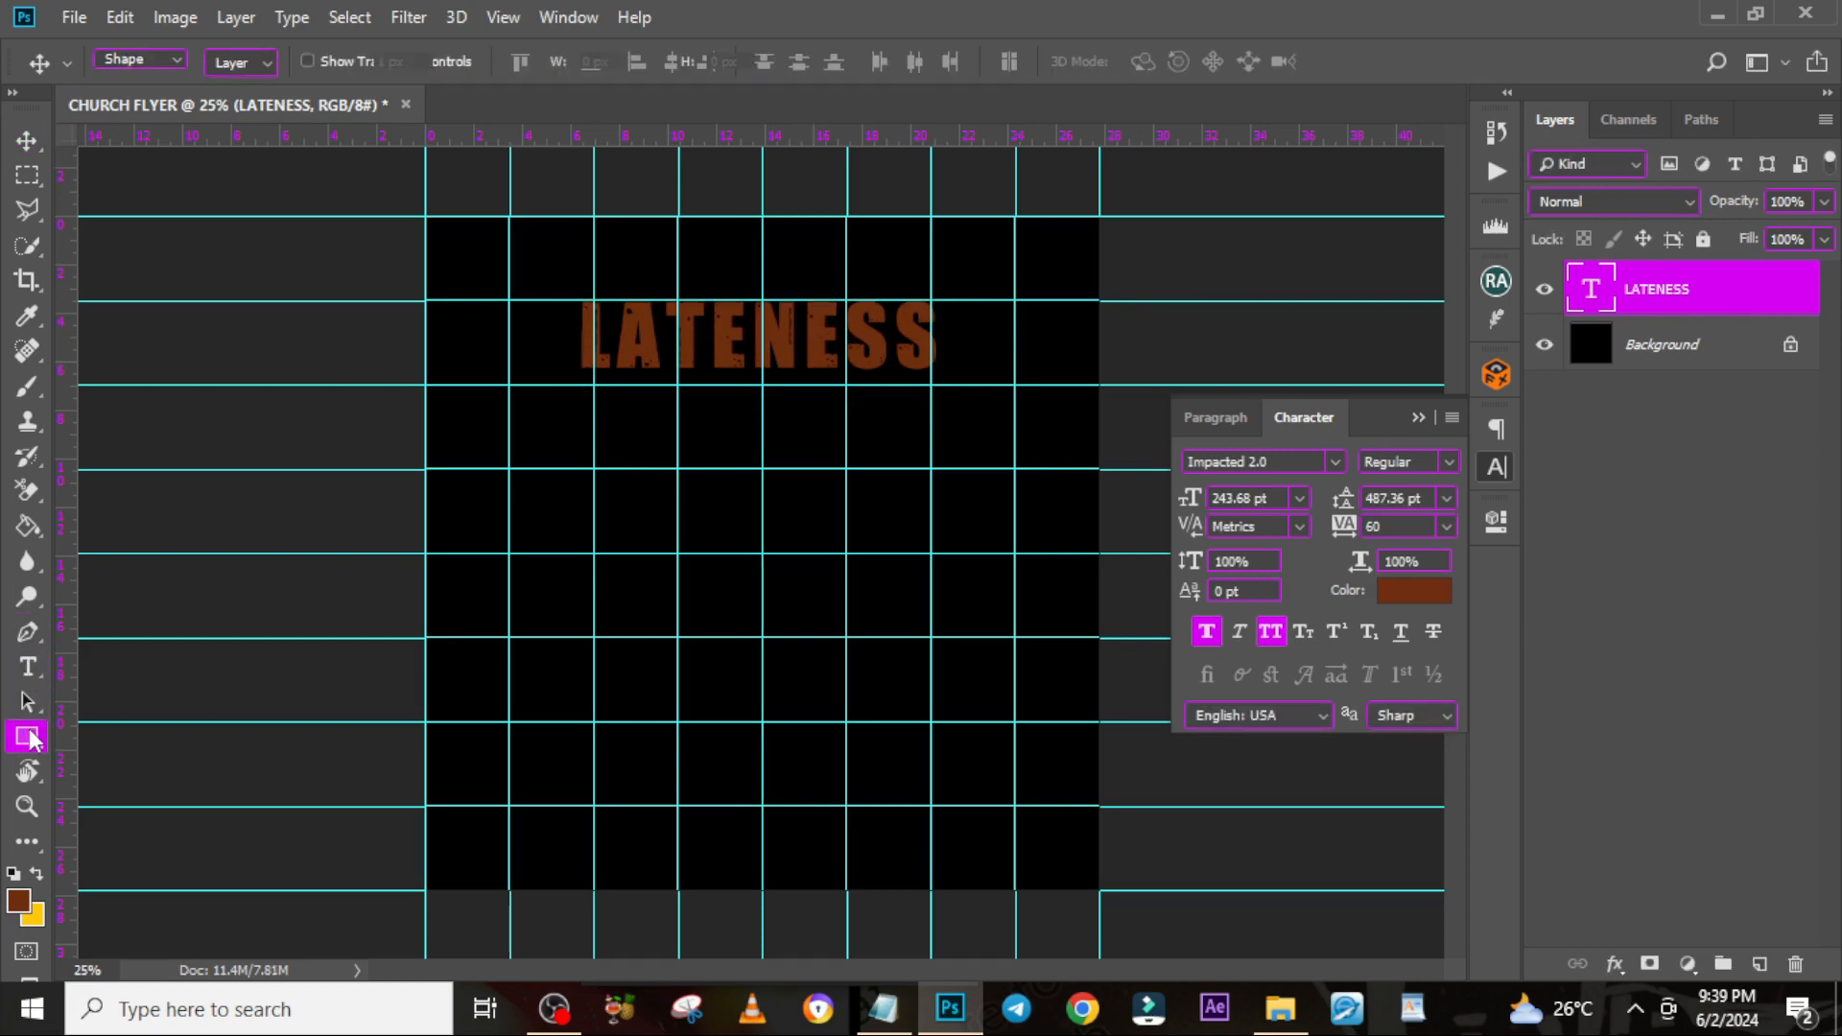
{"action": "right_click", "coordinate": [33, 740]}
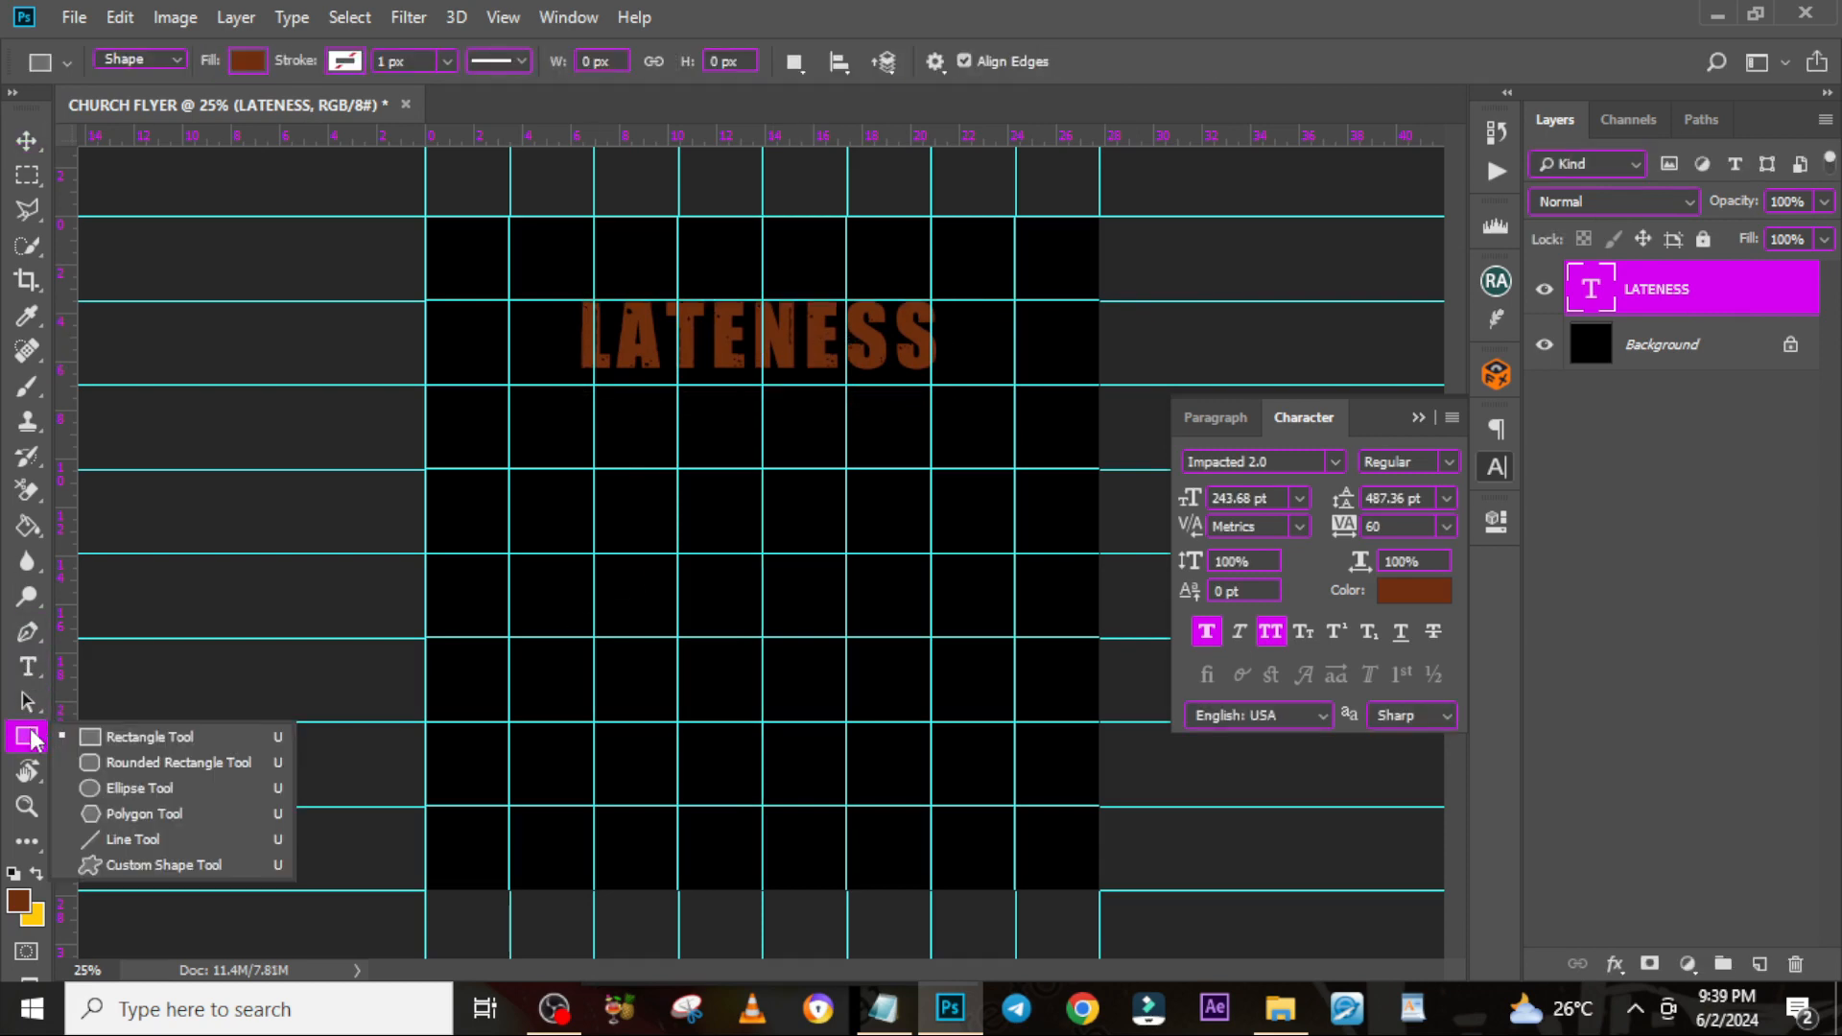
{"action": "left_click", "coordinate": [182, 762]}
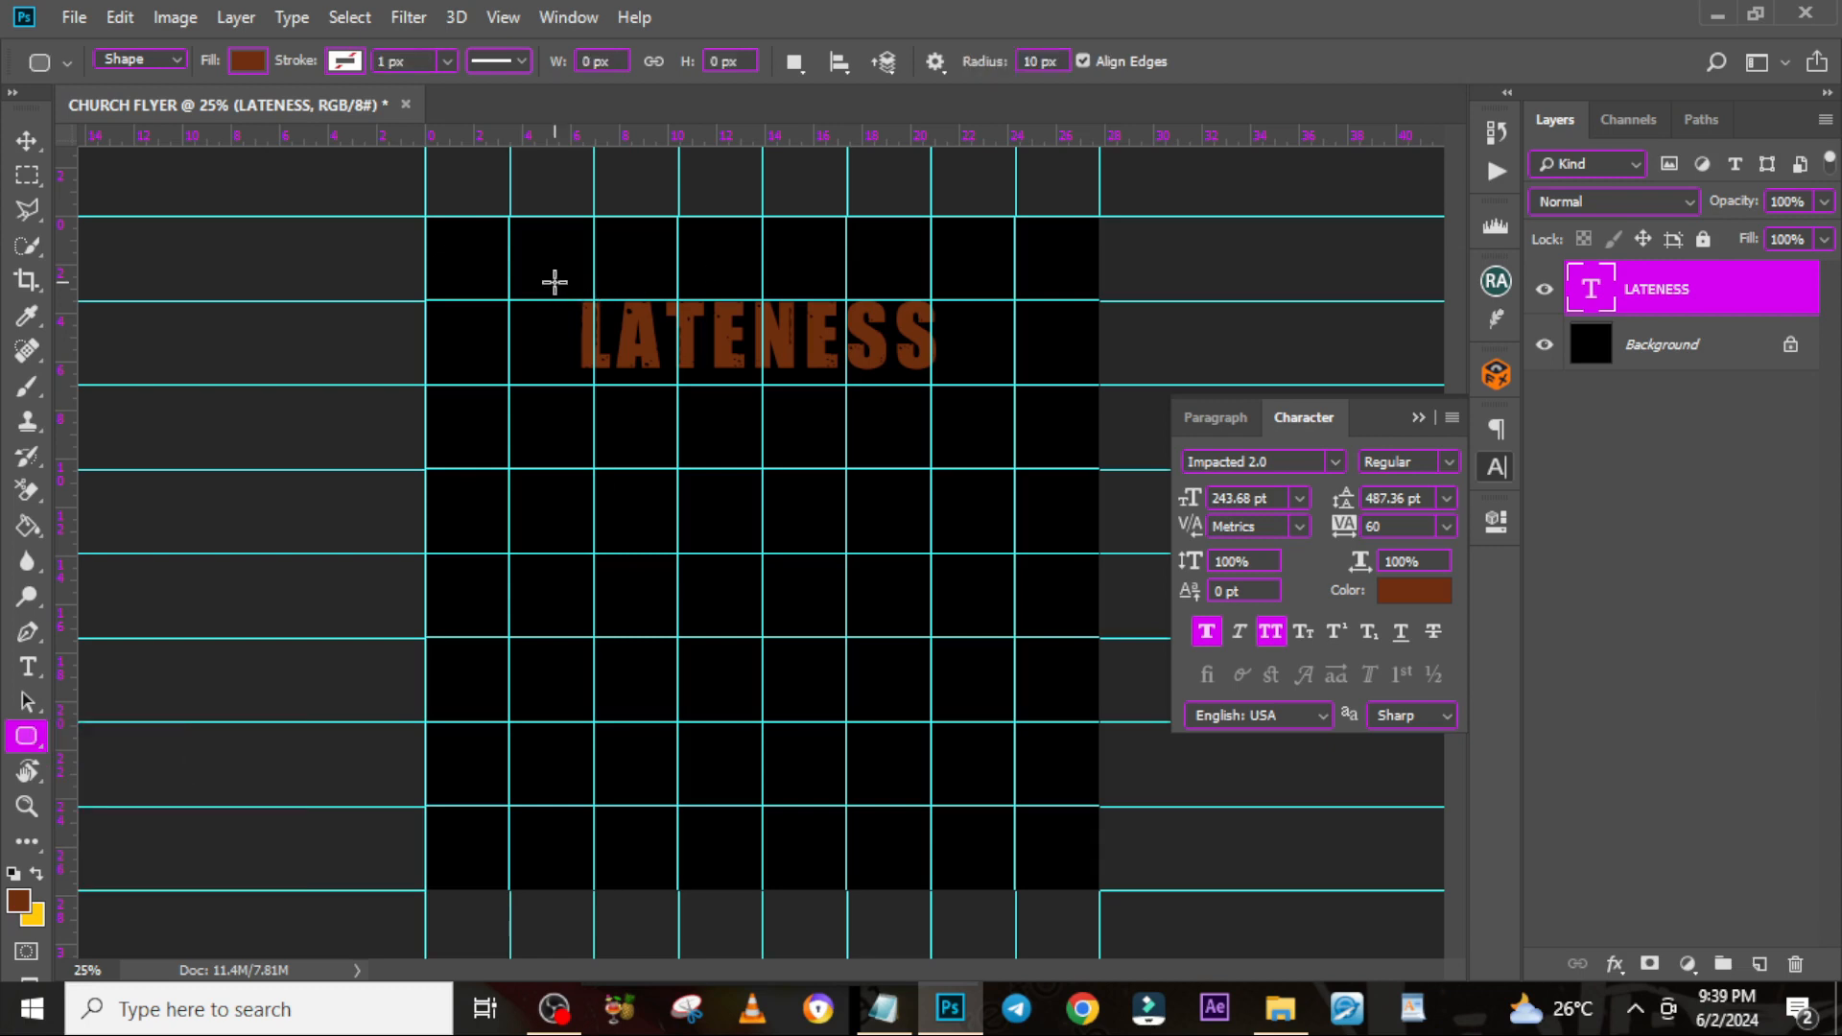
{"action": "mouse_move", "coordinate": [555, 281]}
{"action": "left_mouse_down"}
{"action": "mouse_move", "coordinate": [938, 312]}
{"action": "mouse_move", "coordinate": [955, 382]}
{"action": "left_mouse_up"}
{"action": "mouse_move", "coordinate": [1659, 300]}
{"action": "left_mouse_down"}
{"action": "mouse_move", "coordinate": [1660, 374]}
{"action": "mouse_move", "coordinate": [1605, 361]}
{"action": "left_mouse_up"}
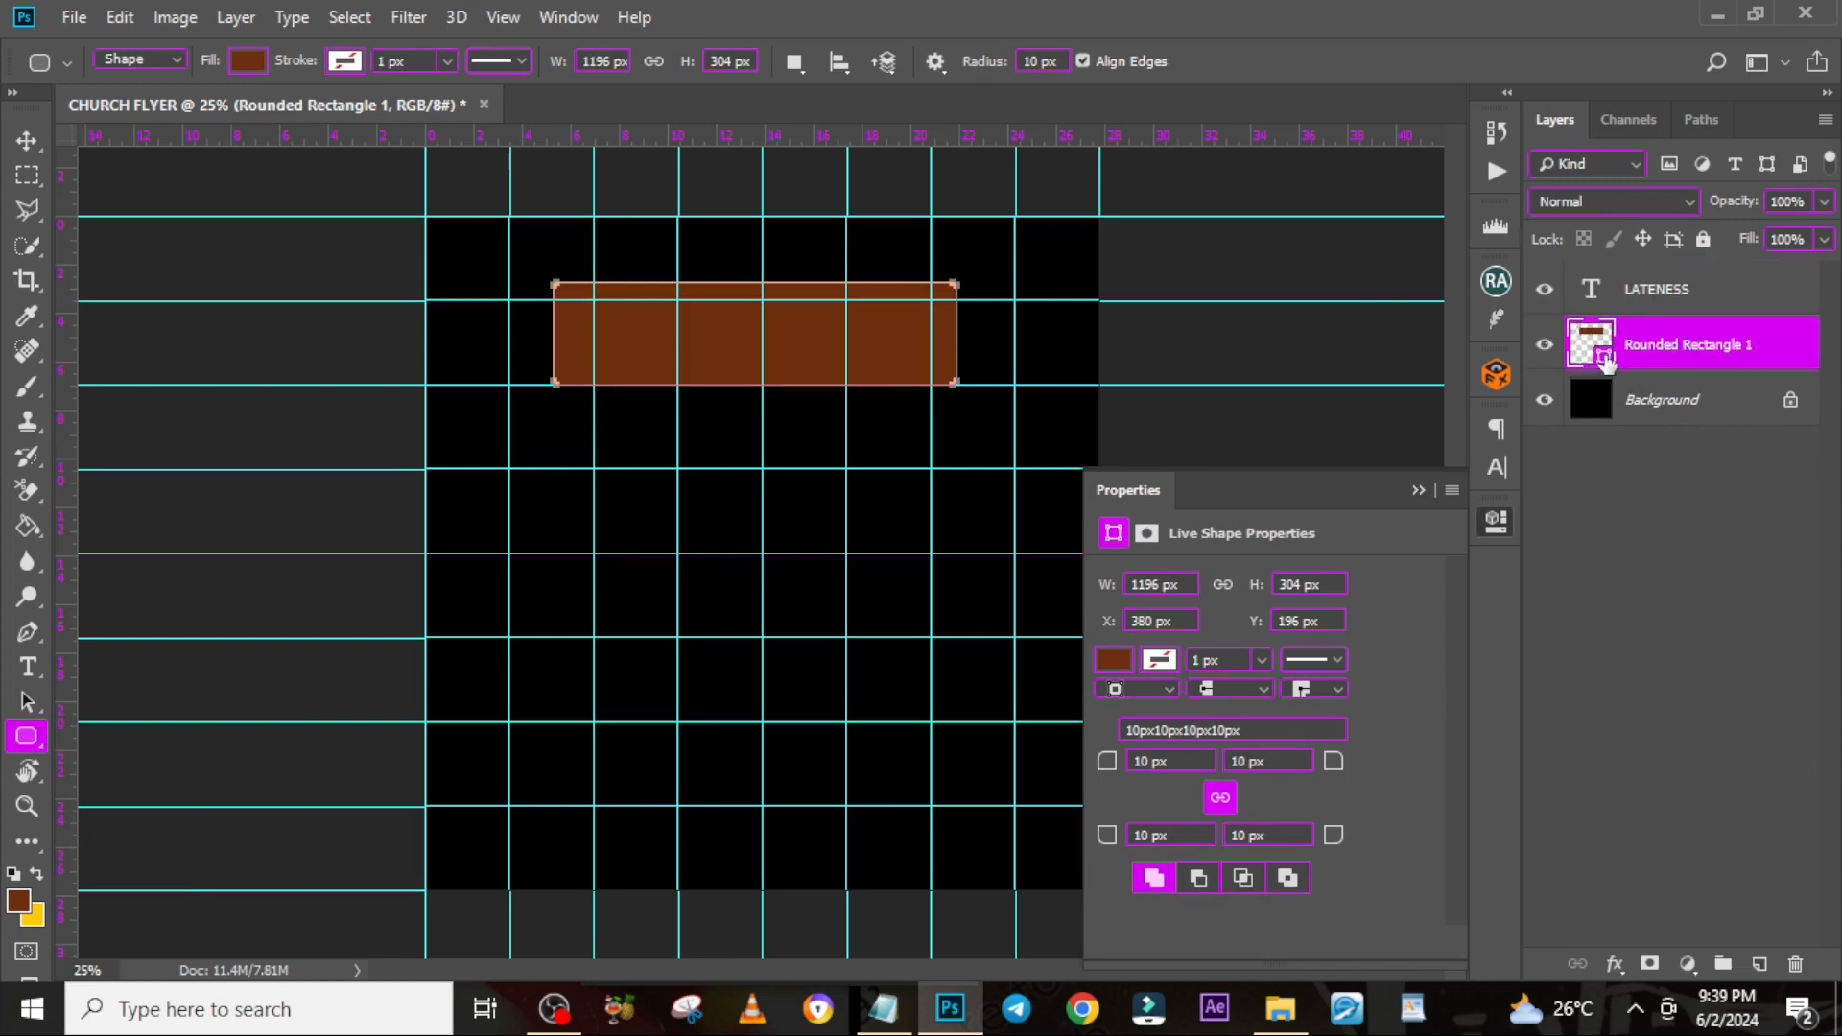
Fill the rounded rectangle behind LATENESS with white
{"action": "double_click", "coordinate": [1605, 361]}
{"action": "left_click", "coordinate": [1125, 349]}
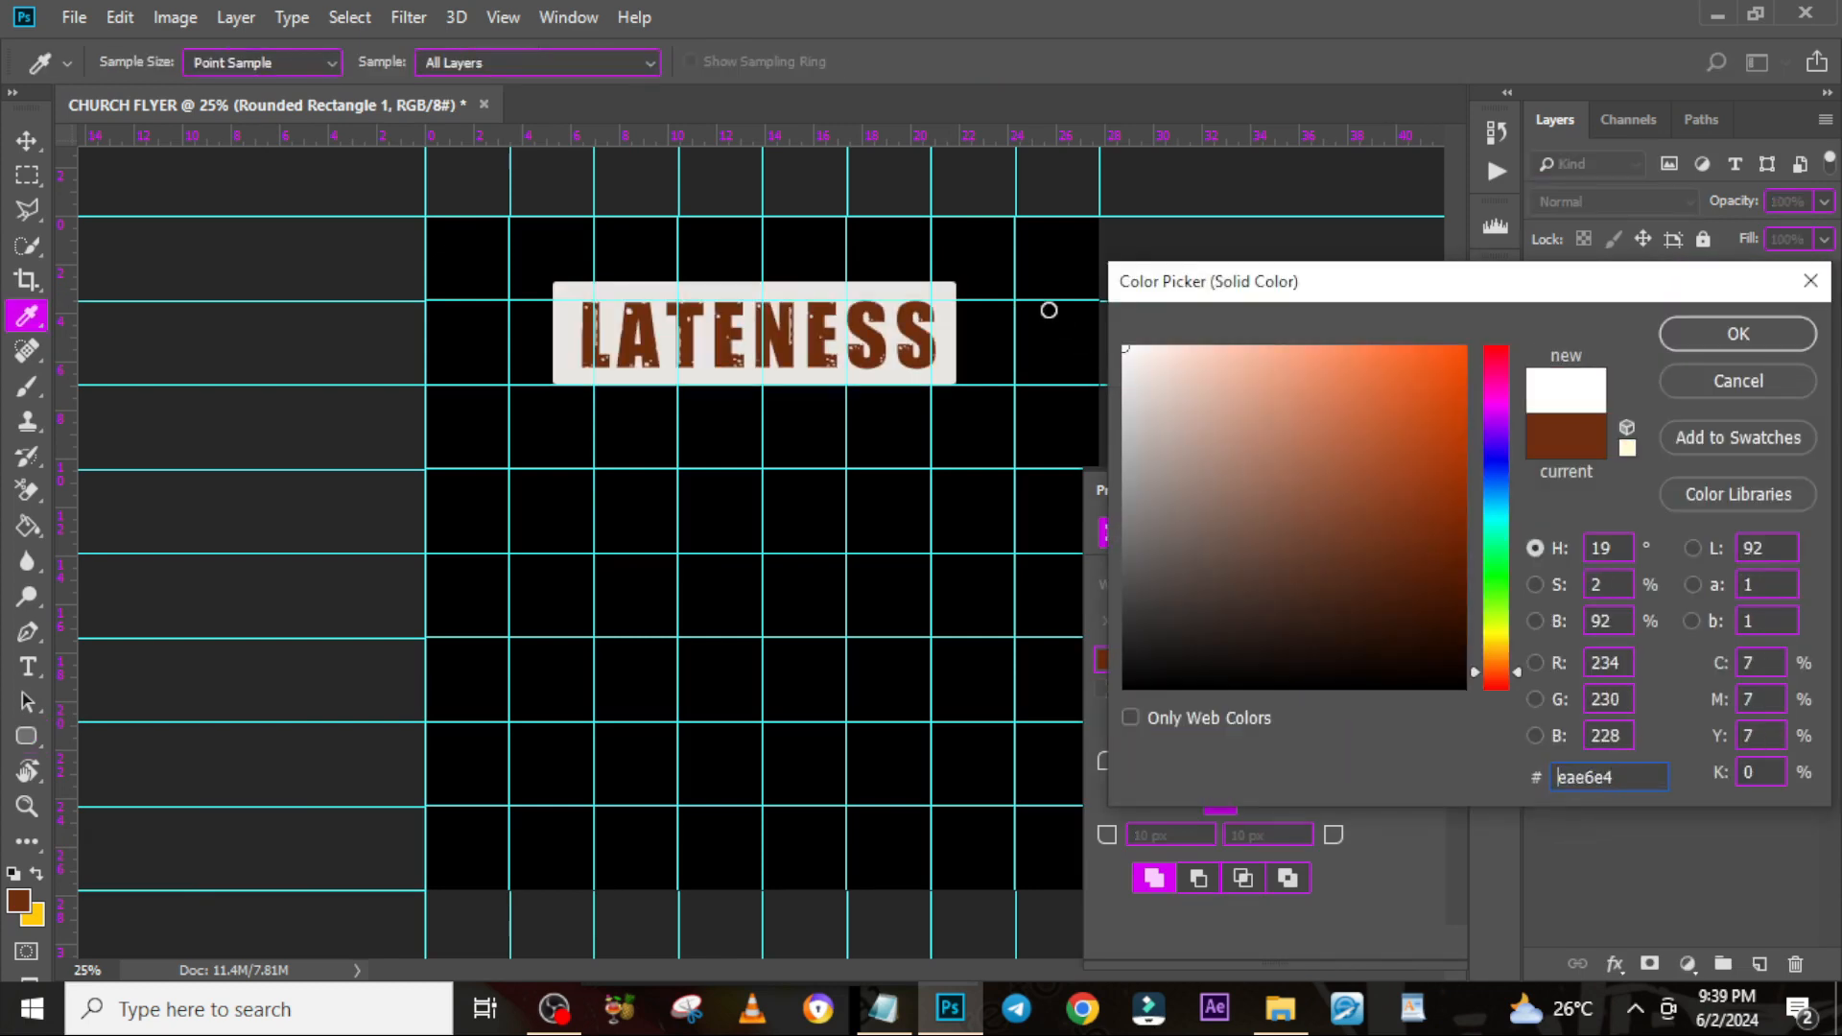
{"action": "left_click", "coordinate": [1726, 333]}
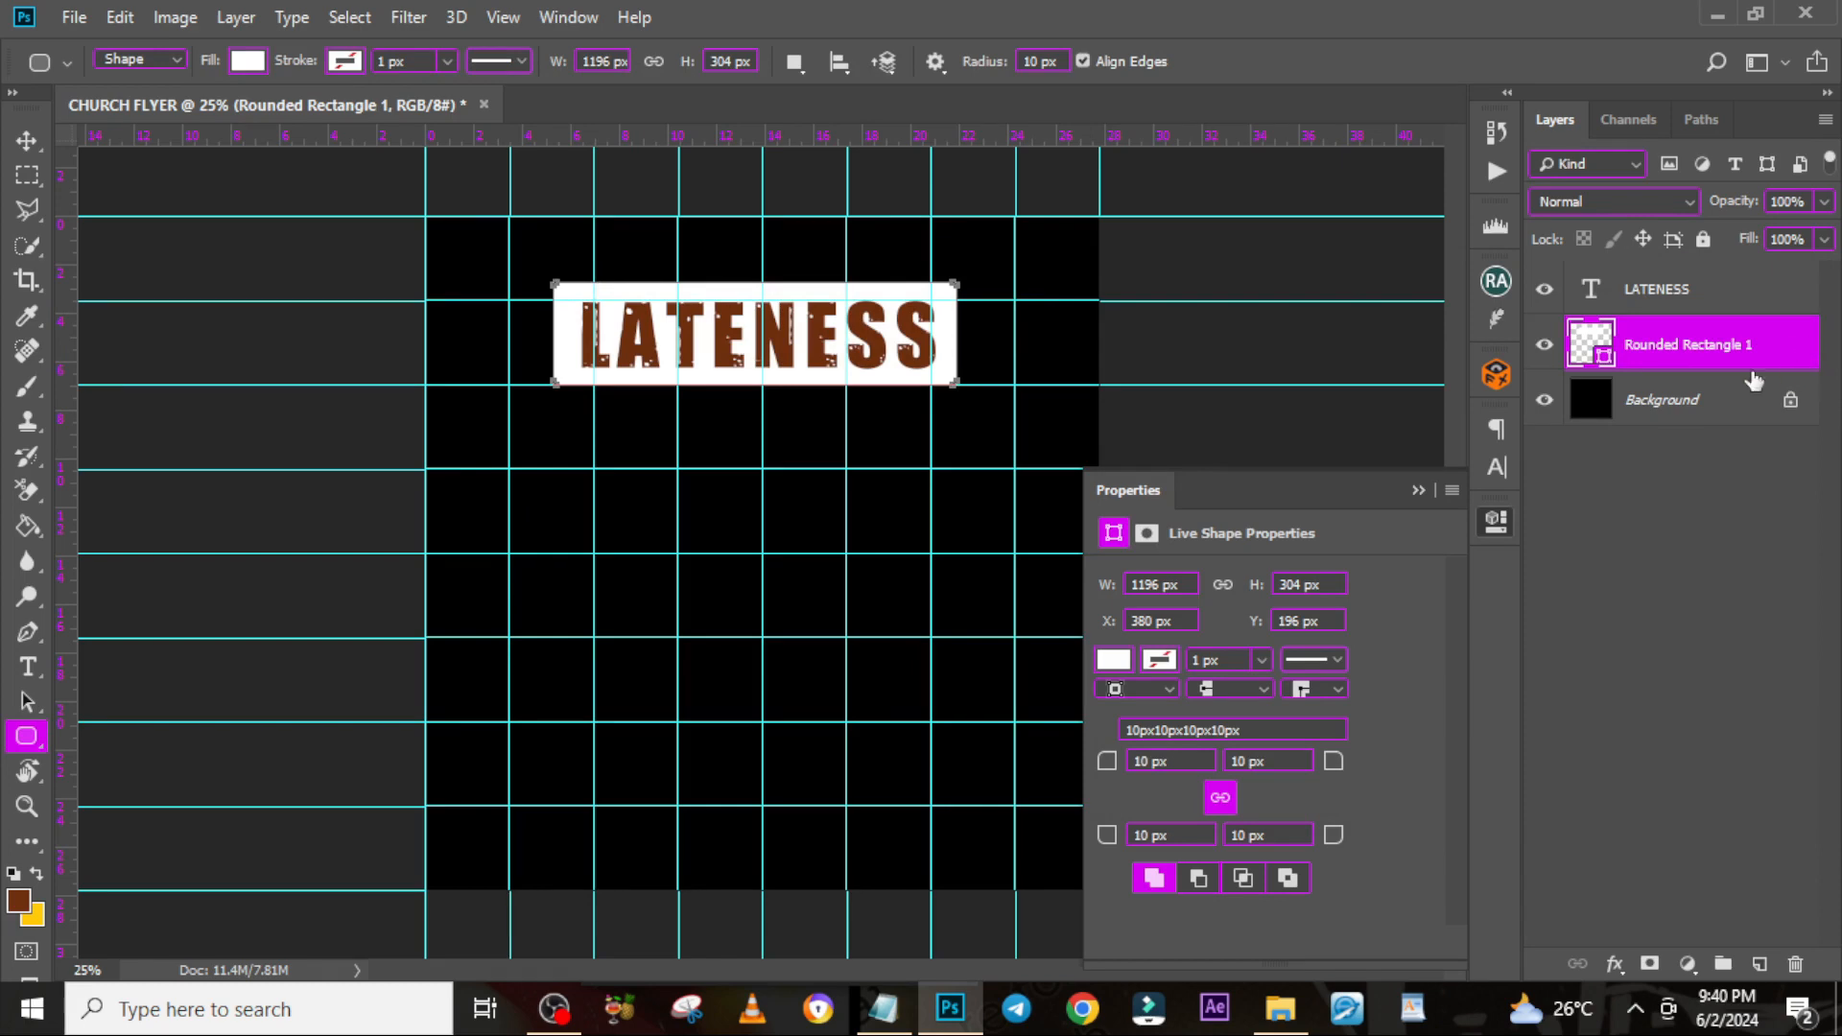
Set the corner radius of all four corners of the white rounded rectangle to 20 px
{"action": "key", "text": "ctrl+plus"}
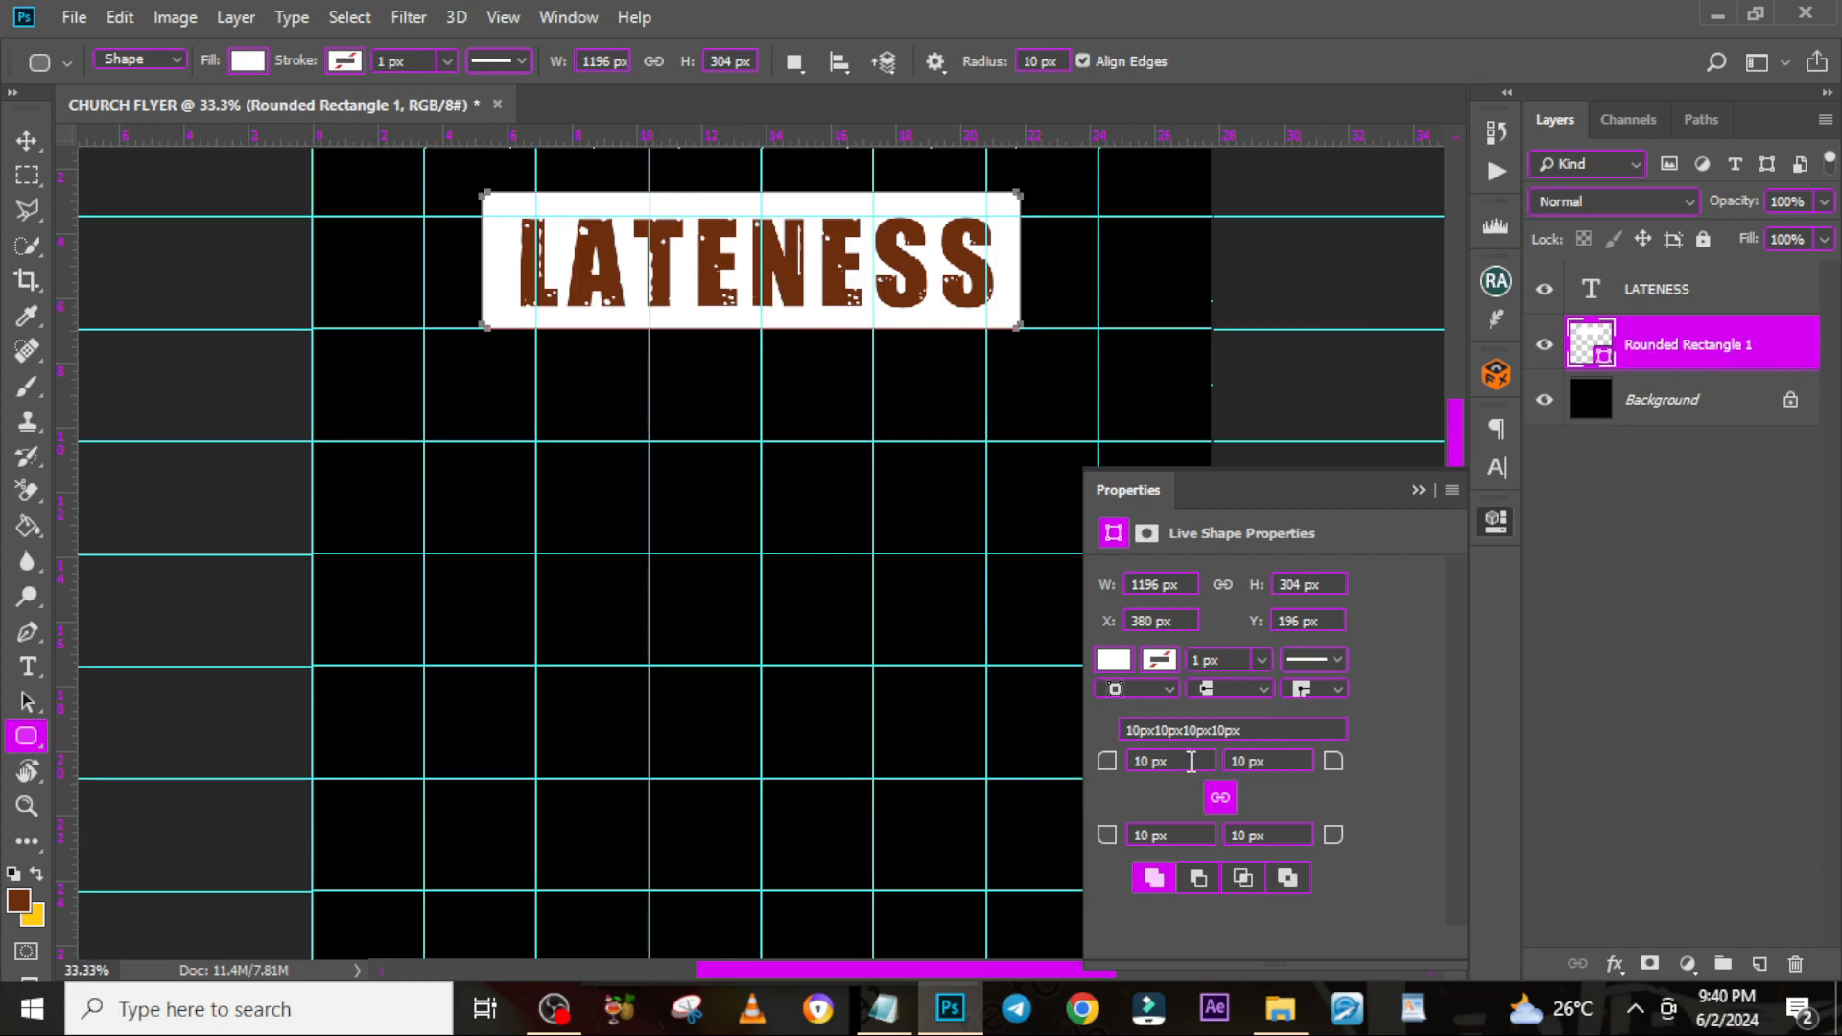
{"action": "left_click", "coordinate": [1143, 767]}
{"action": "type", "text": "20"}
{"action": "key", "text": "Return"}
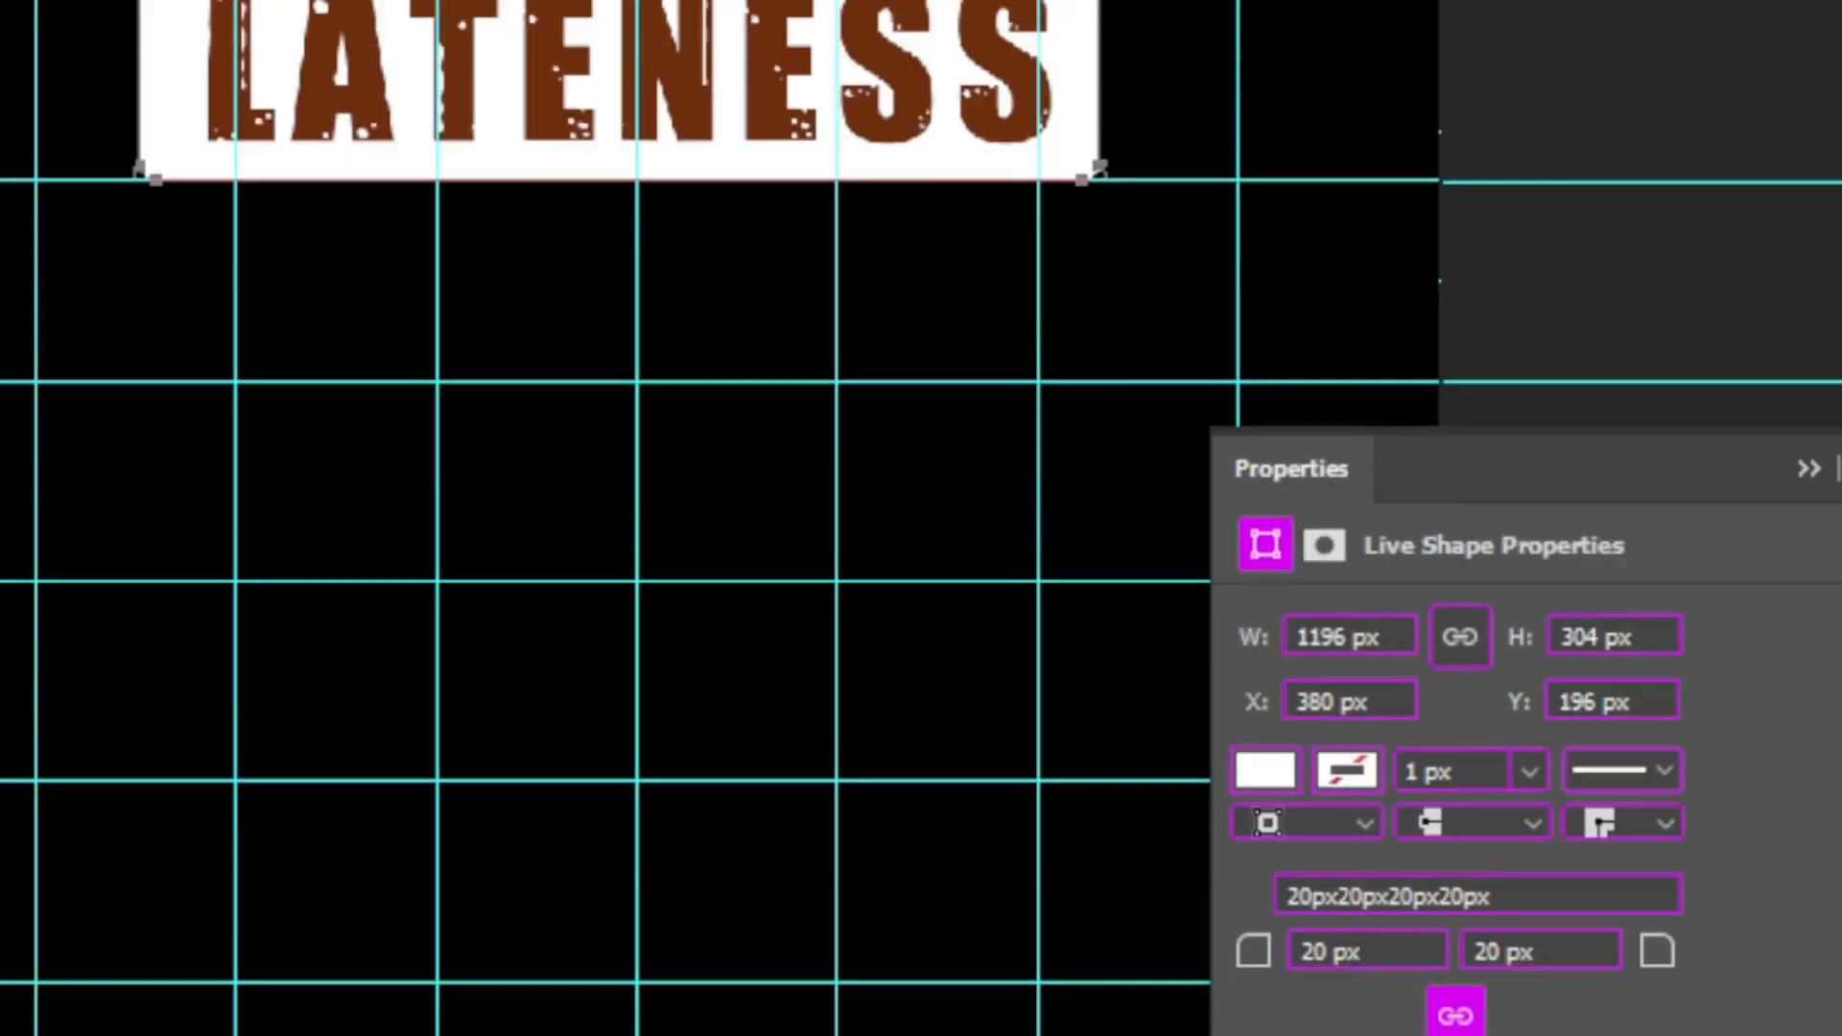
{"action": "left_click", "coordinate": [1623, 258]}
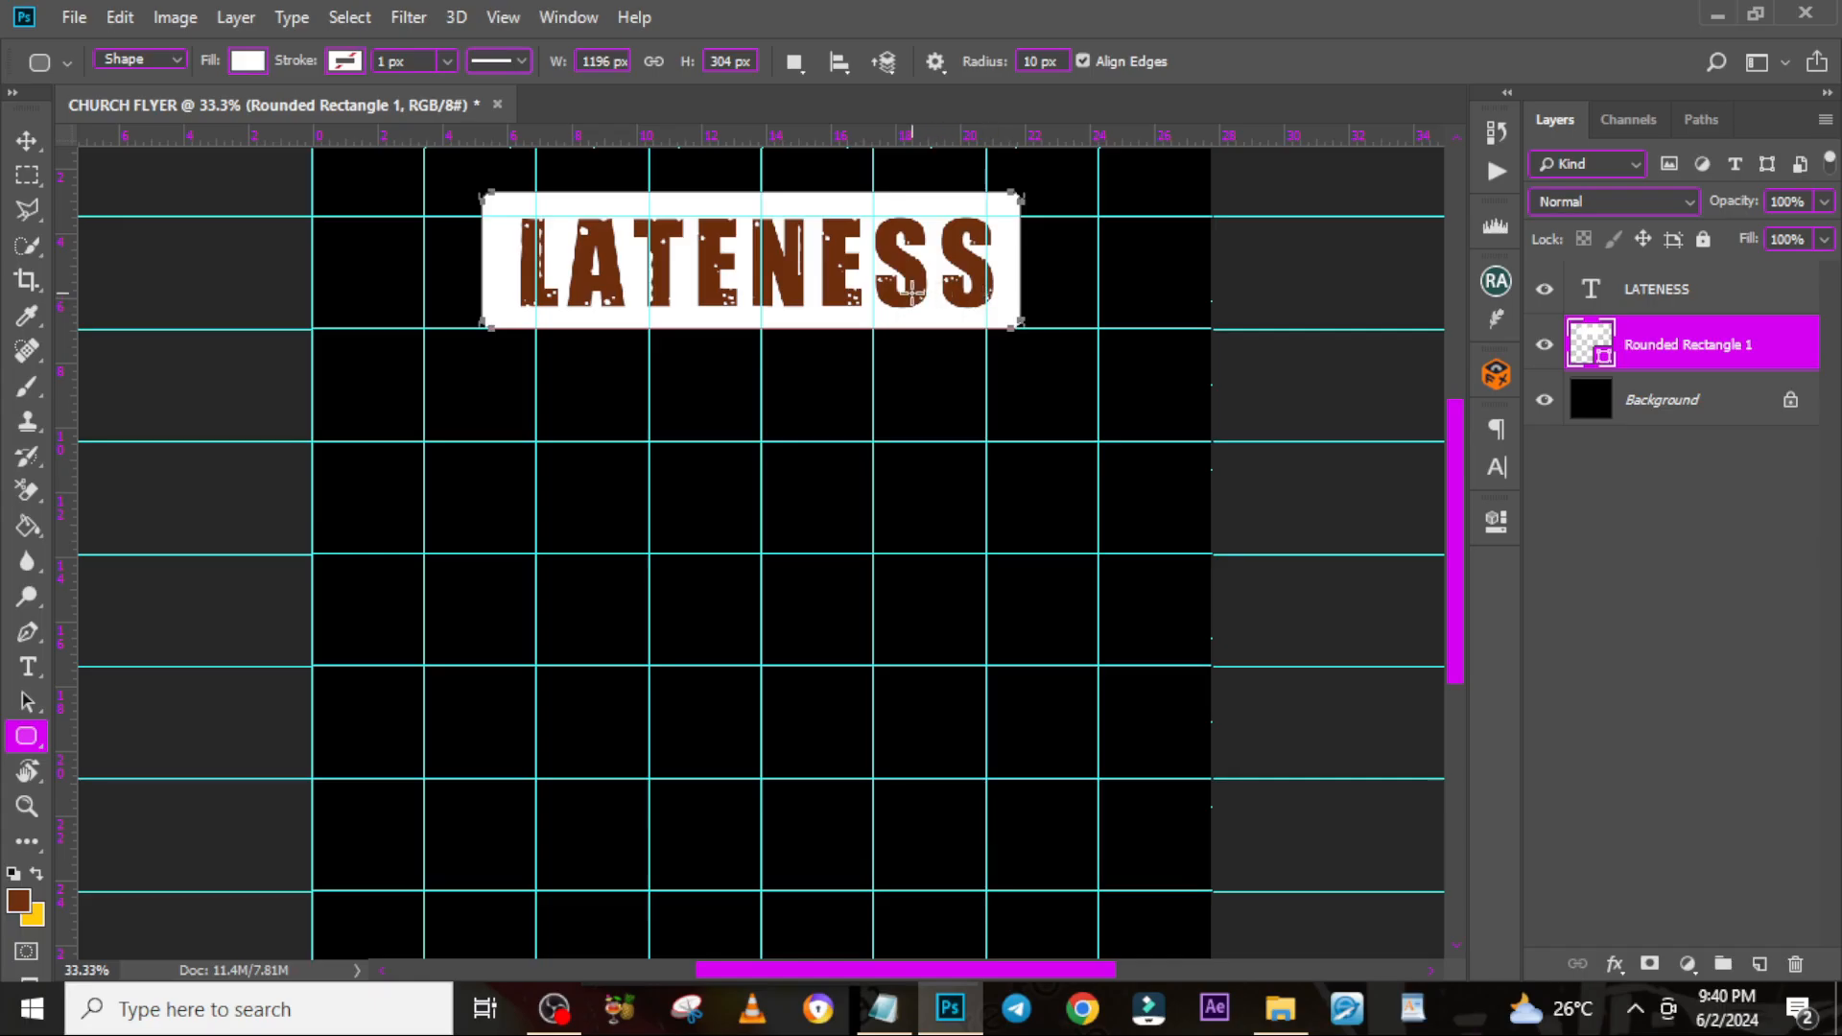
Set the tracking of the LATENESS text to 0 and re-center the text on the white rounded rectangle
{"action": "left_click", "coordinate": [1497, 467]}
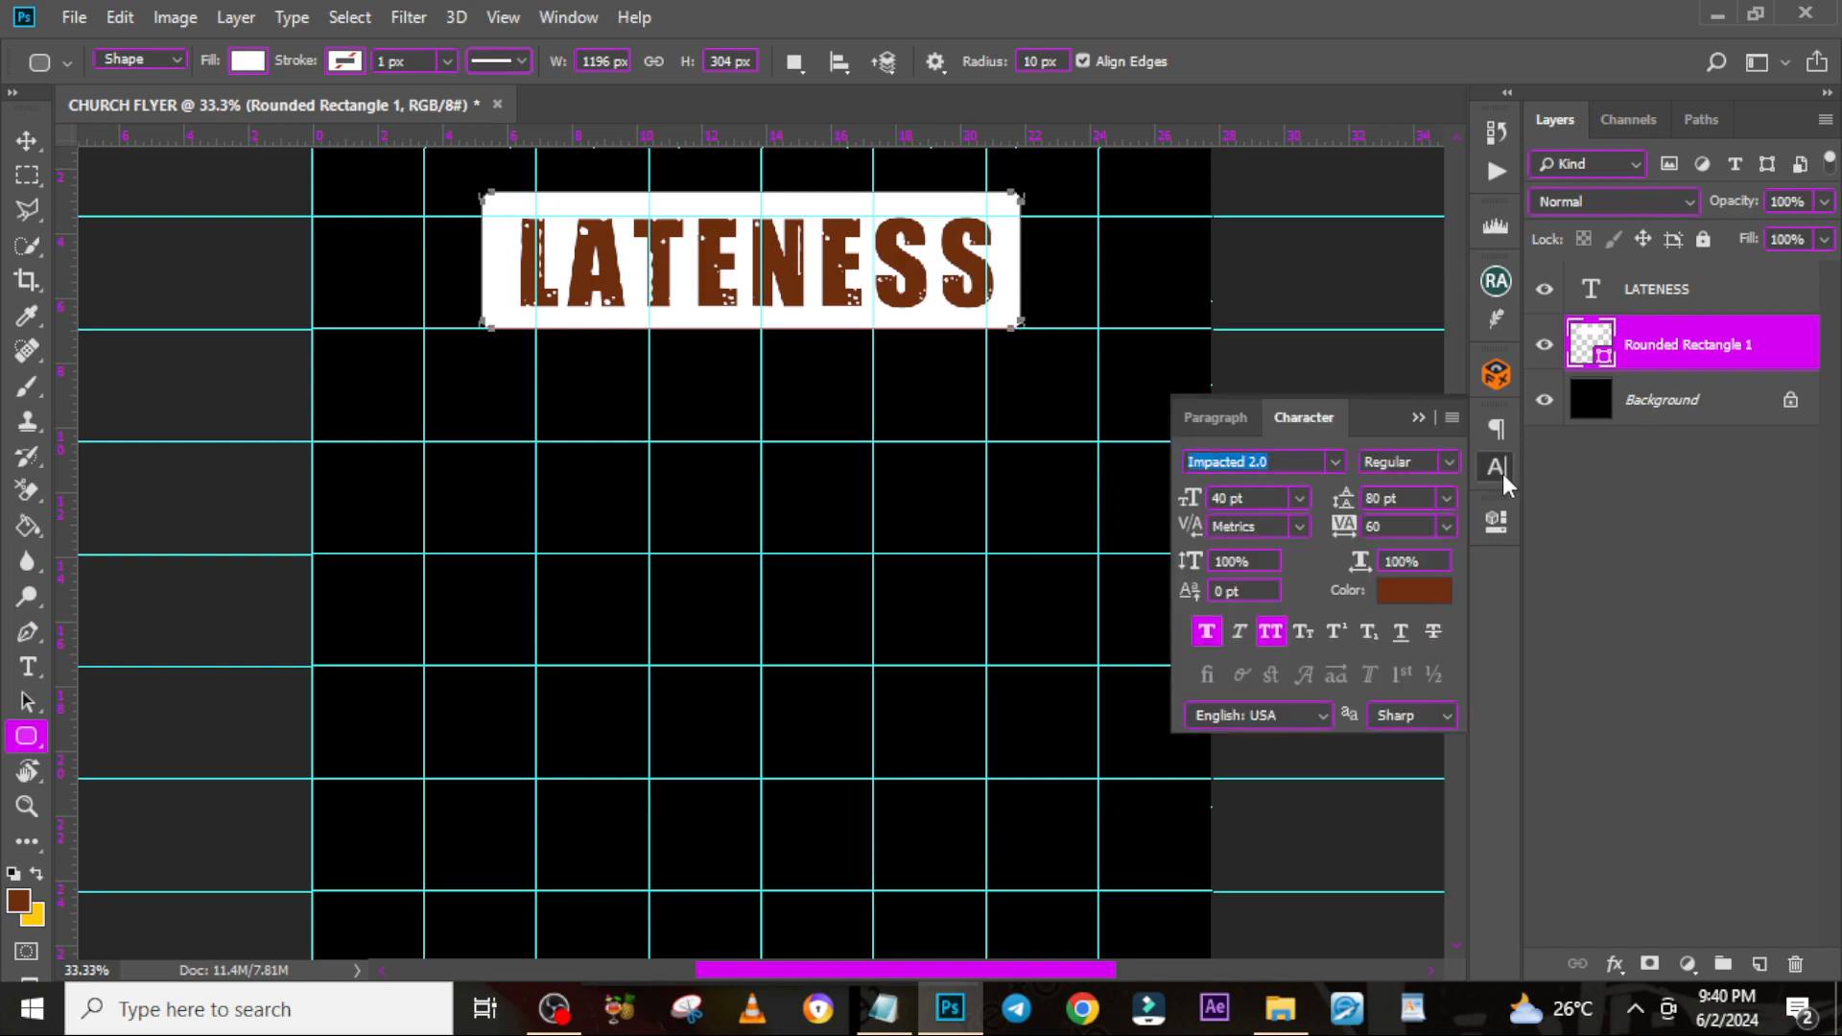
{"action": "left_click", "coordinate": [1727, 290]}
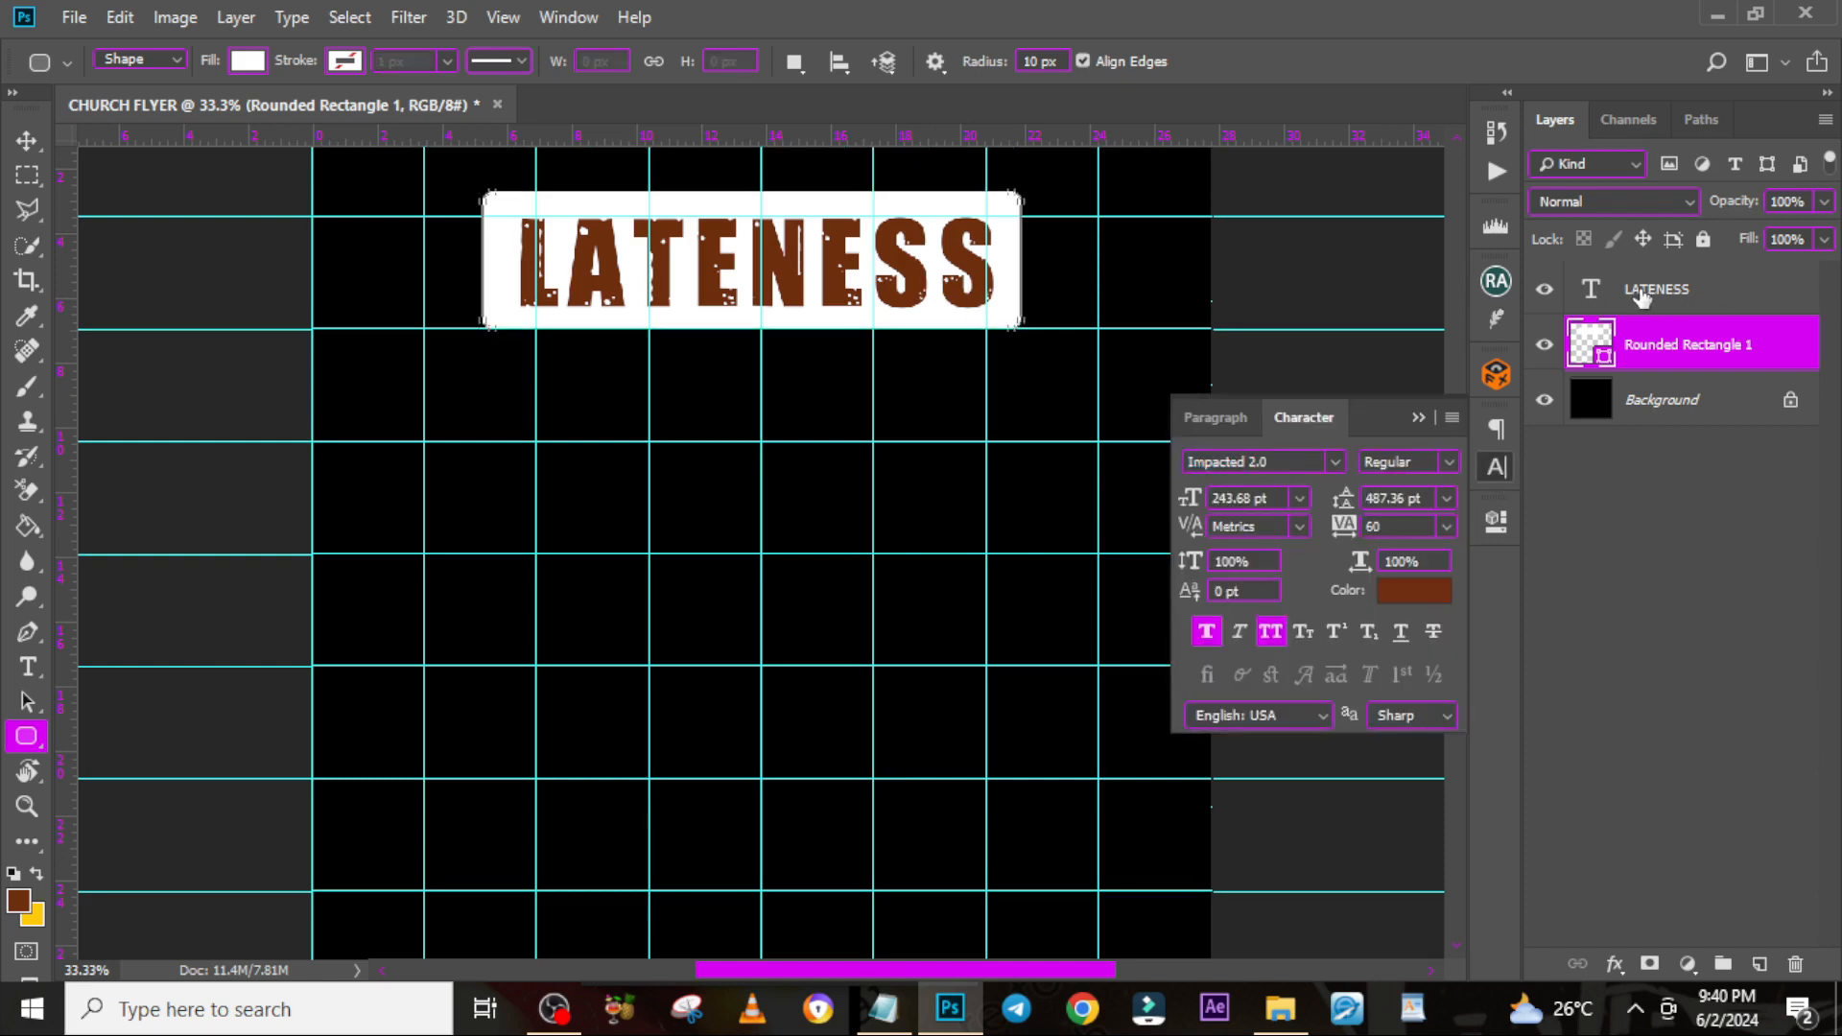
{"action": "left_click", "coordinate": [1408, 526]}
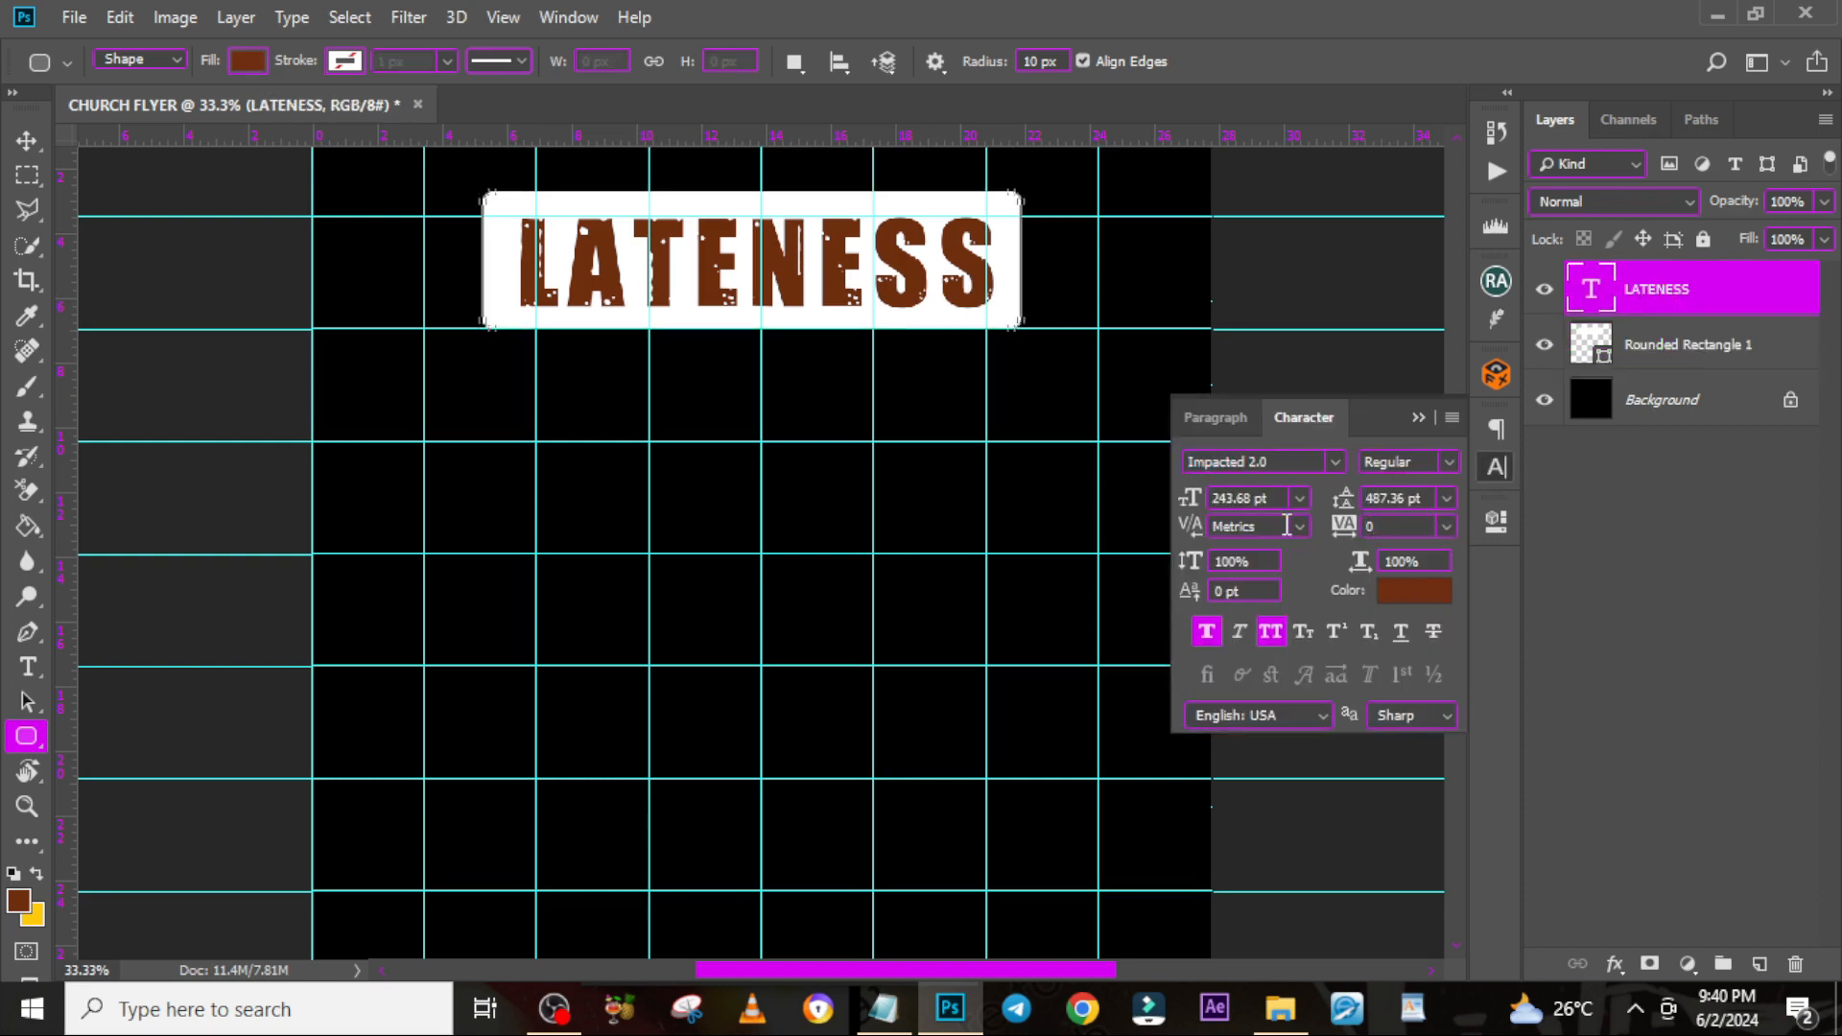
{"action": "key", "text": "Return"}
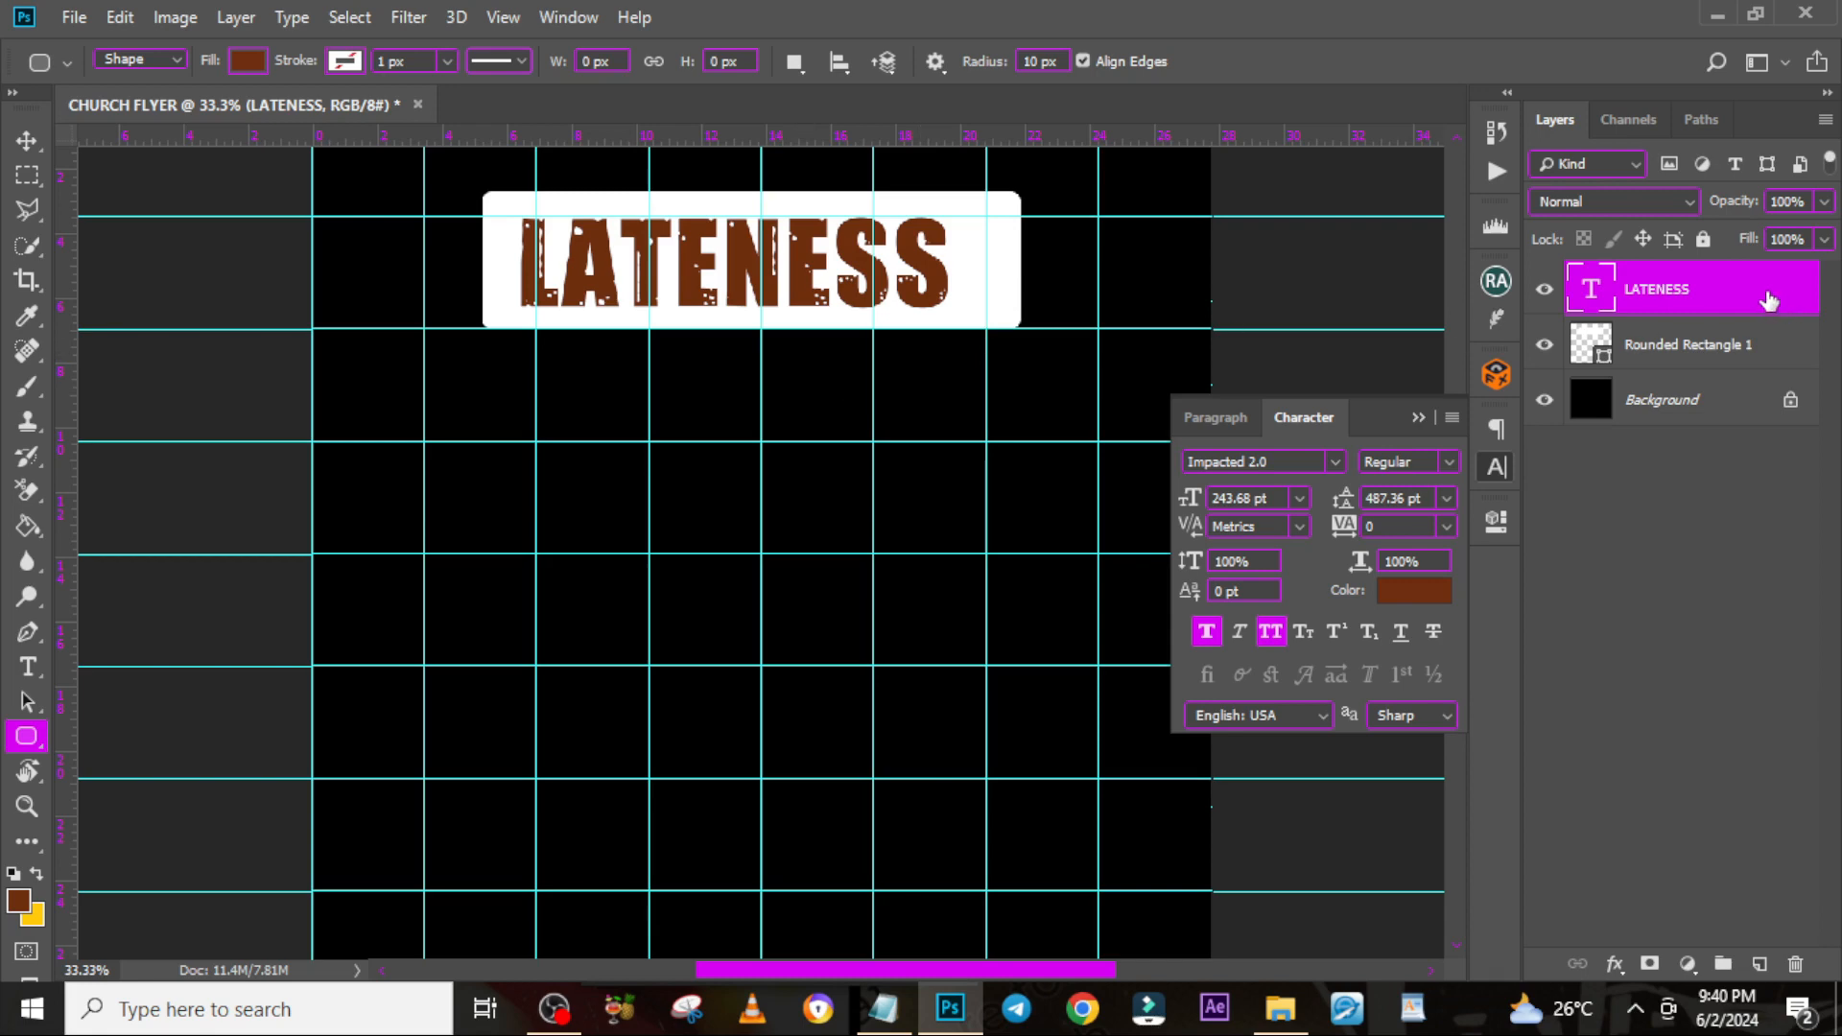
{"action": "key", "text": "ctrl+t"}
{"action": "left_click_drag", "start_coordinate": [831, 252], "coordinate": [857, 253]}
{"action": "key", "text": "Return"}
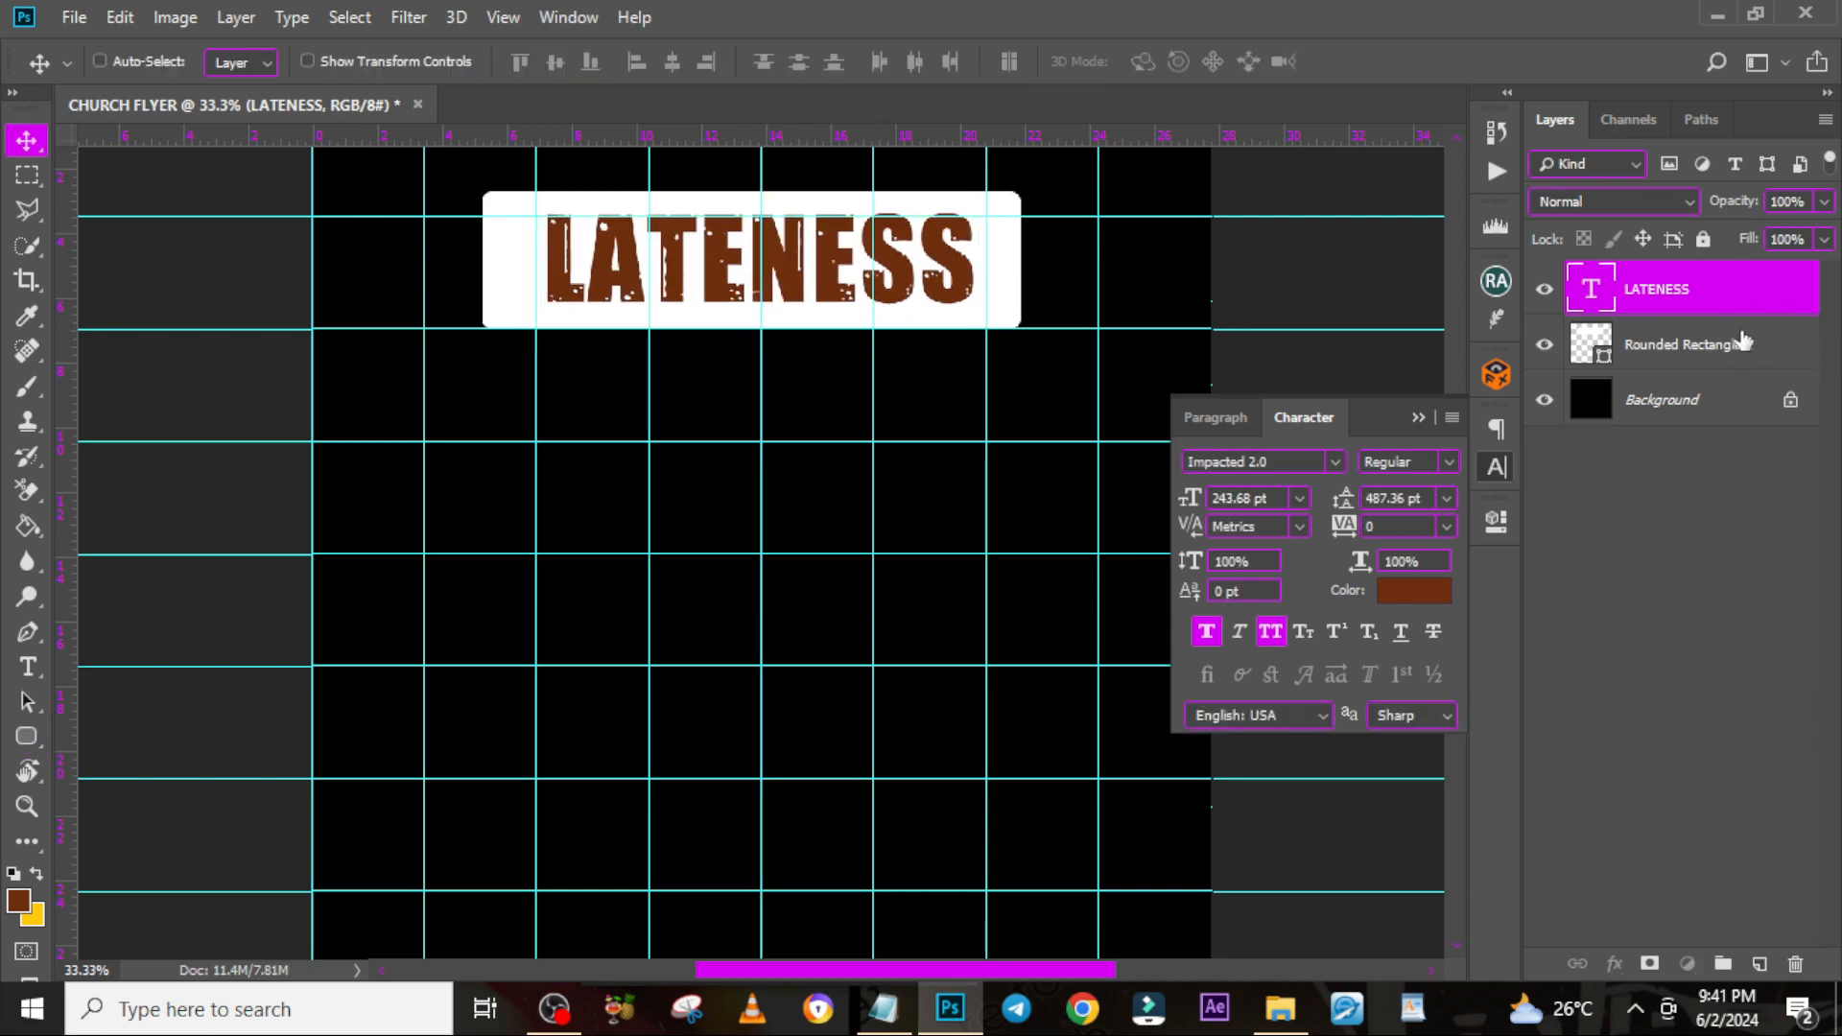
Add an Inner Shadow effect to the white rounded rectangle's layer and hide the guides
{"action": "left_click", "coordinate": [1773, 344]}
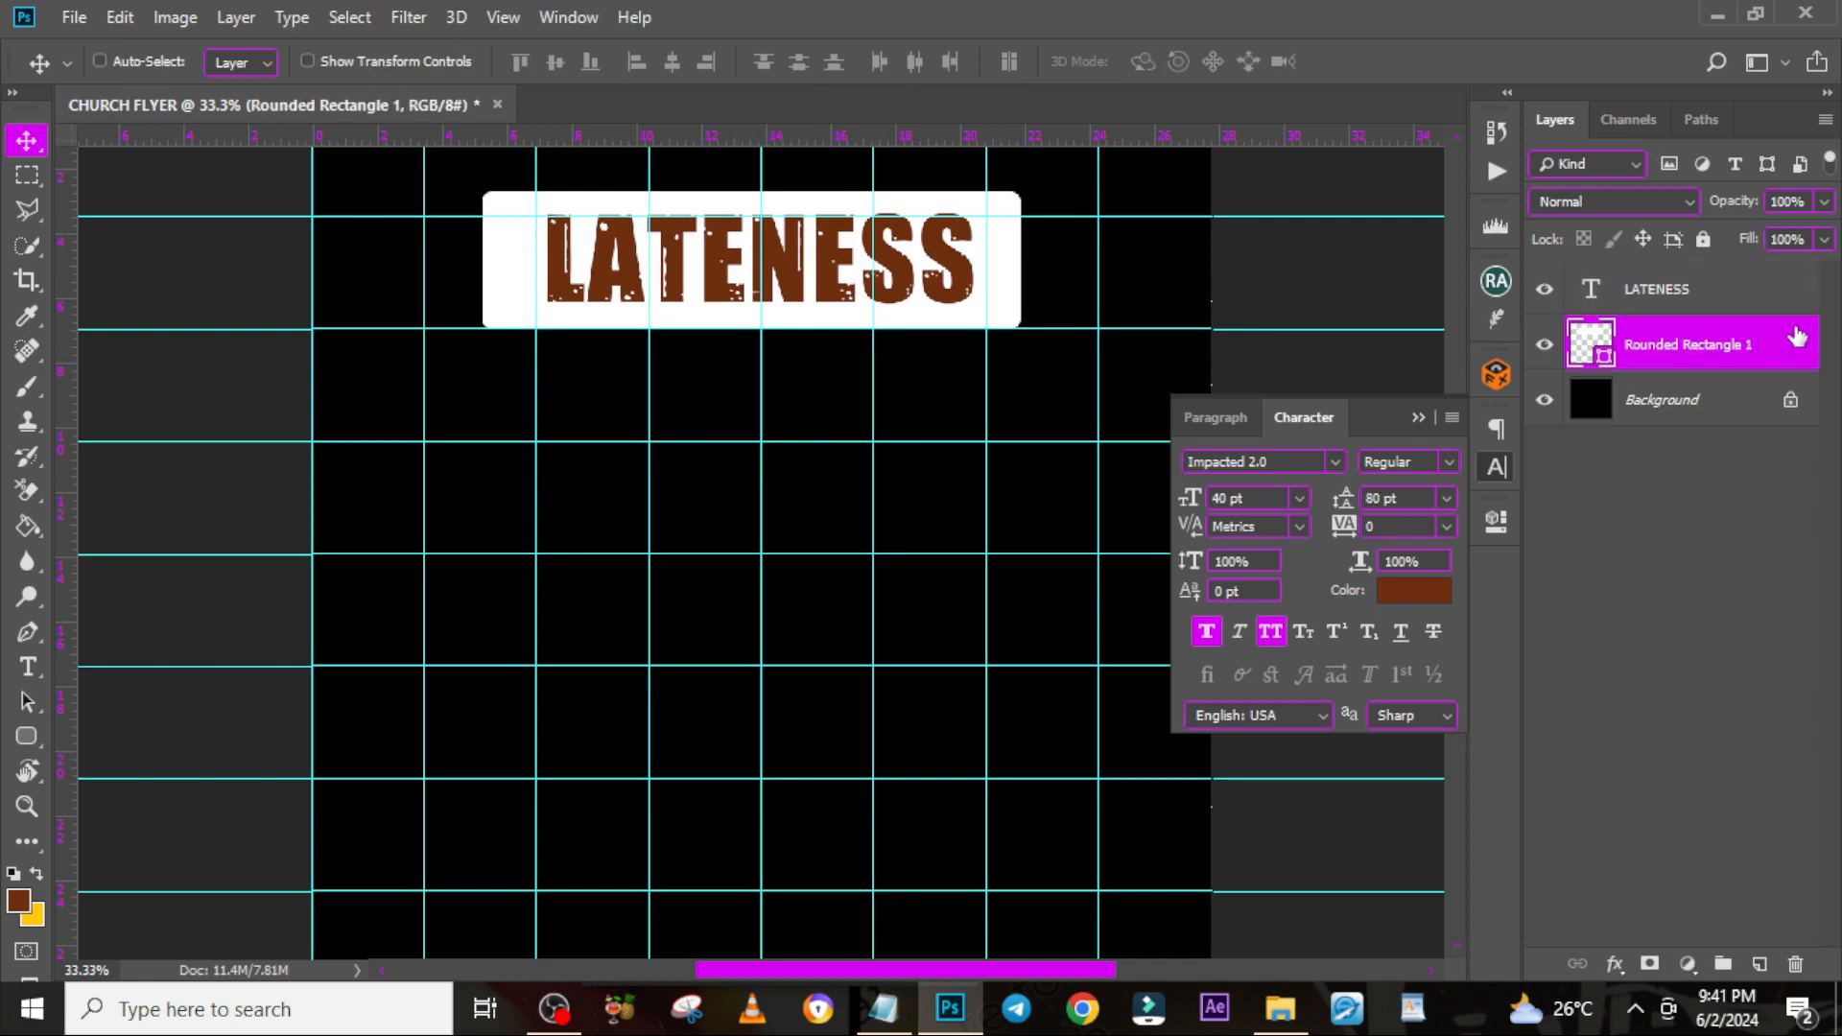
{"action": "double_click", "coordinate": [1800, 337]}
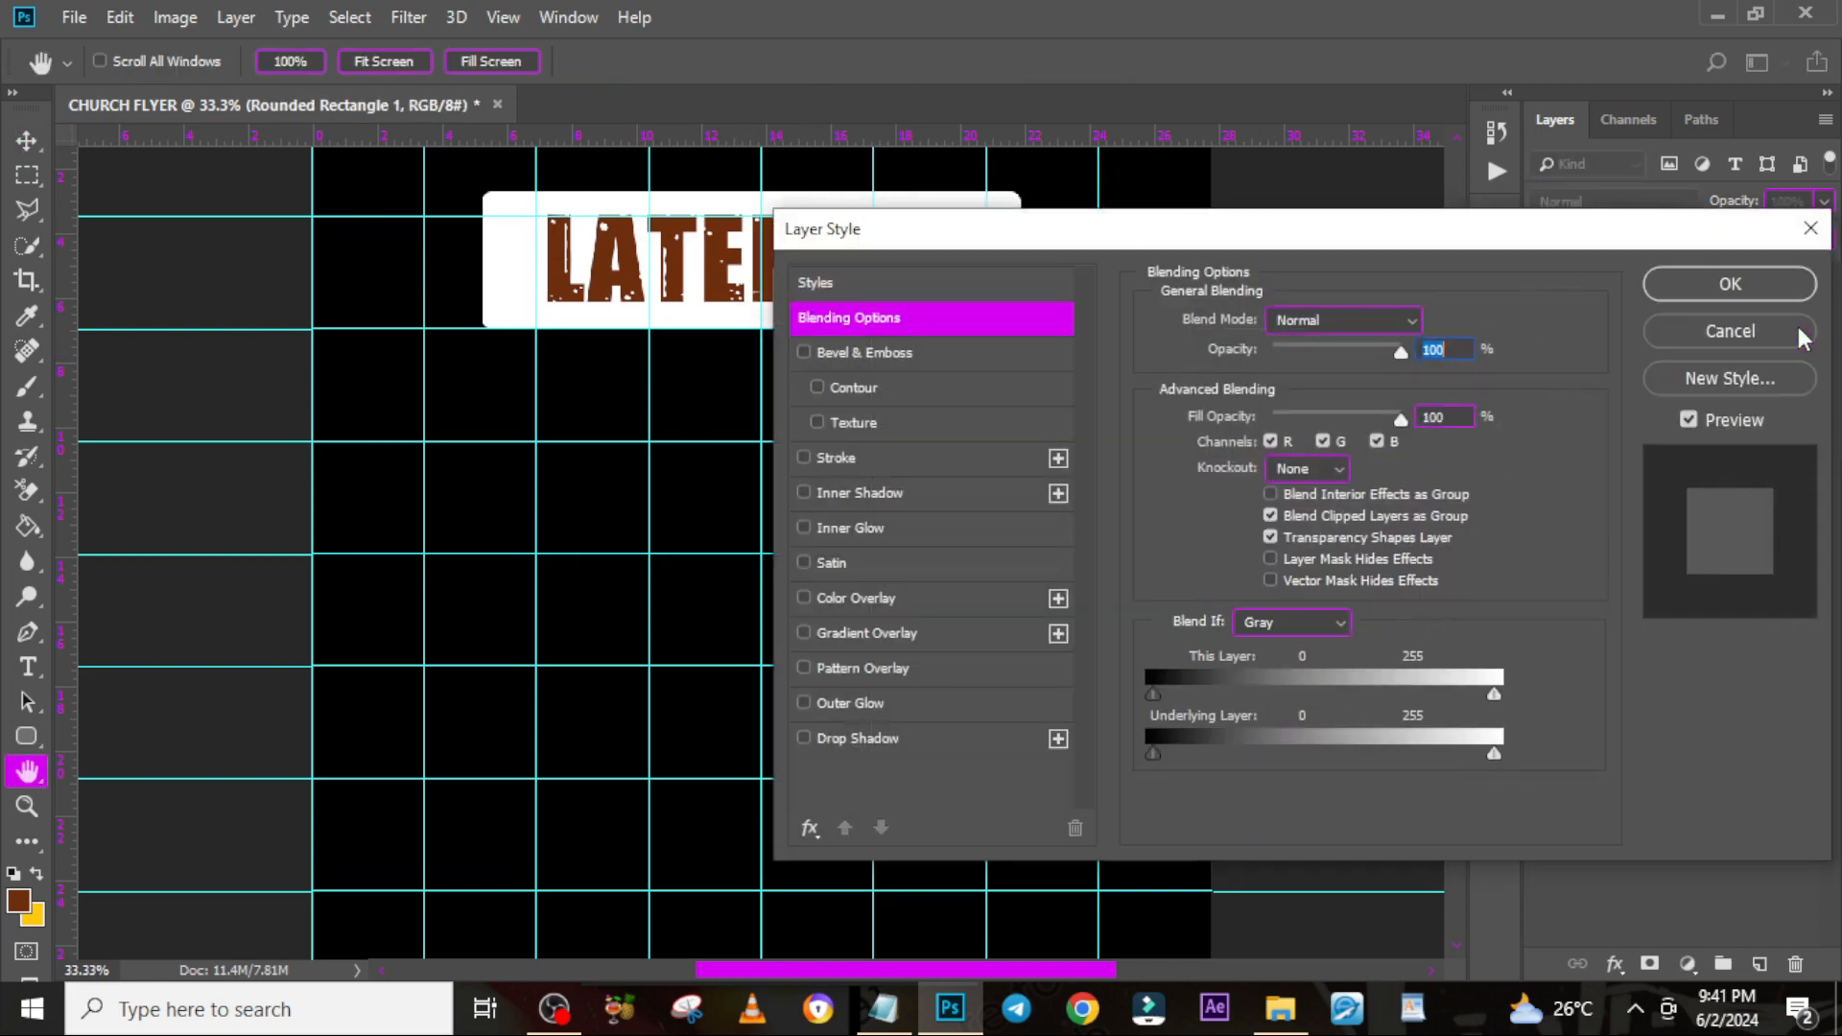
{"action": "left_click_drag", "start_coordinate": [1359, 236], "coordinate": [1359, 159]}
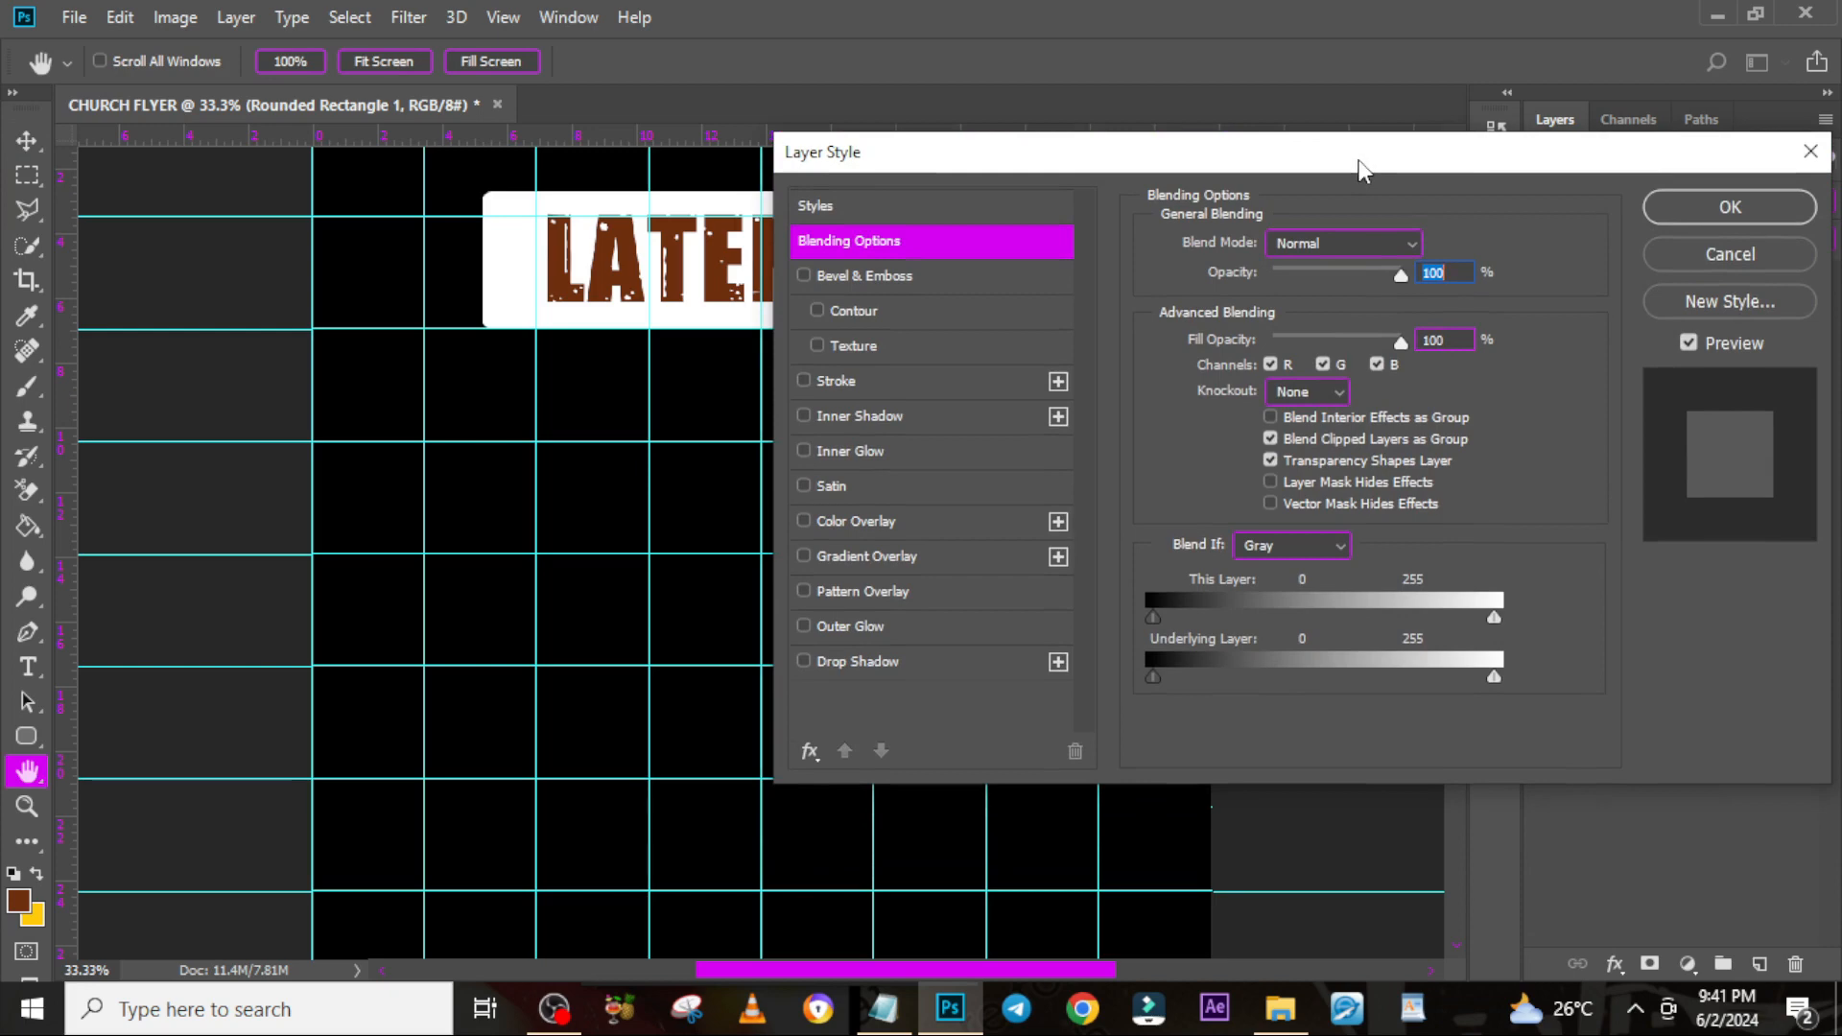
{"action": "left_click", "coordinate": [843, 418]}
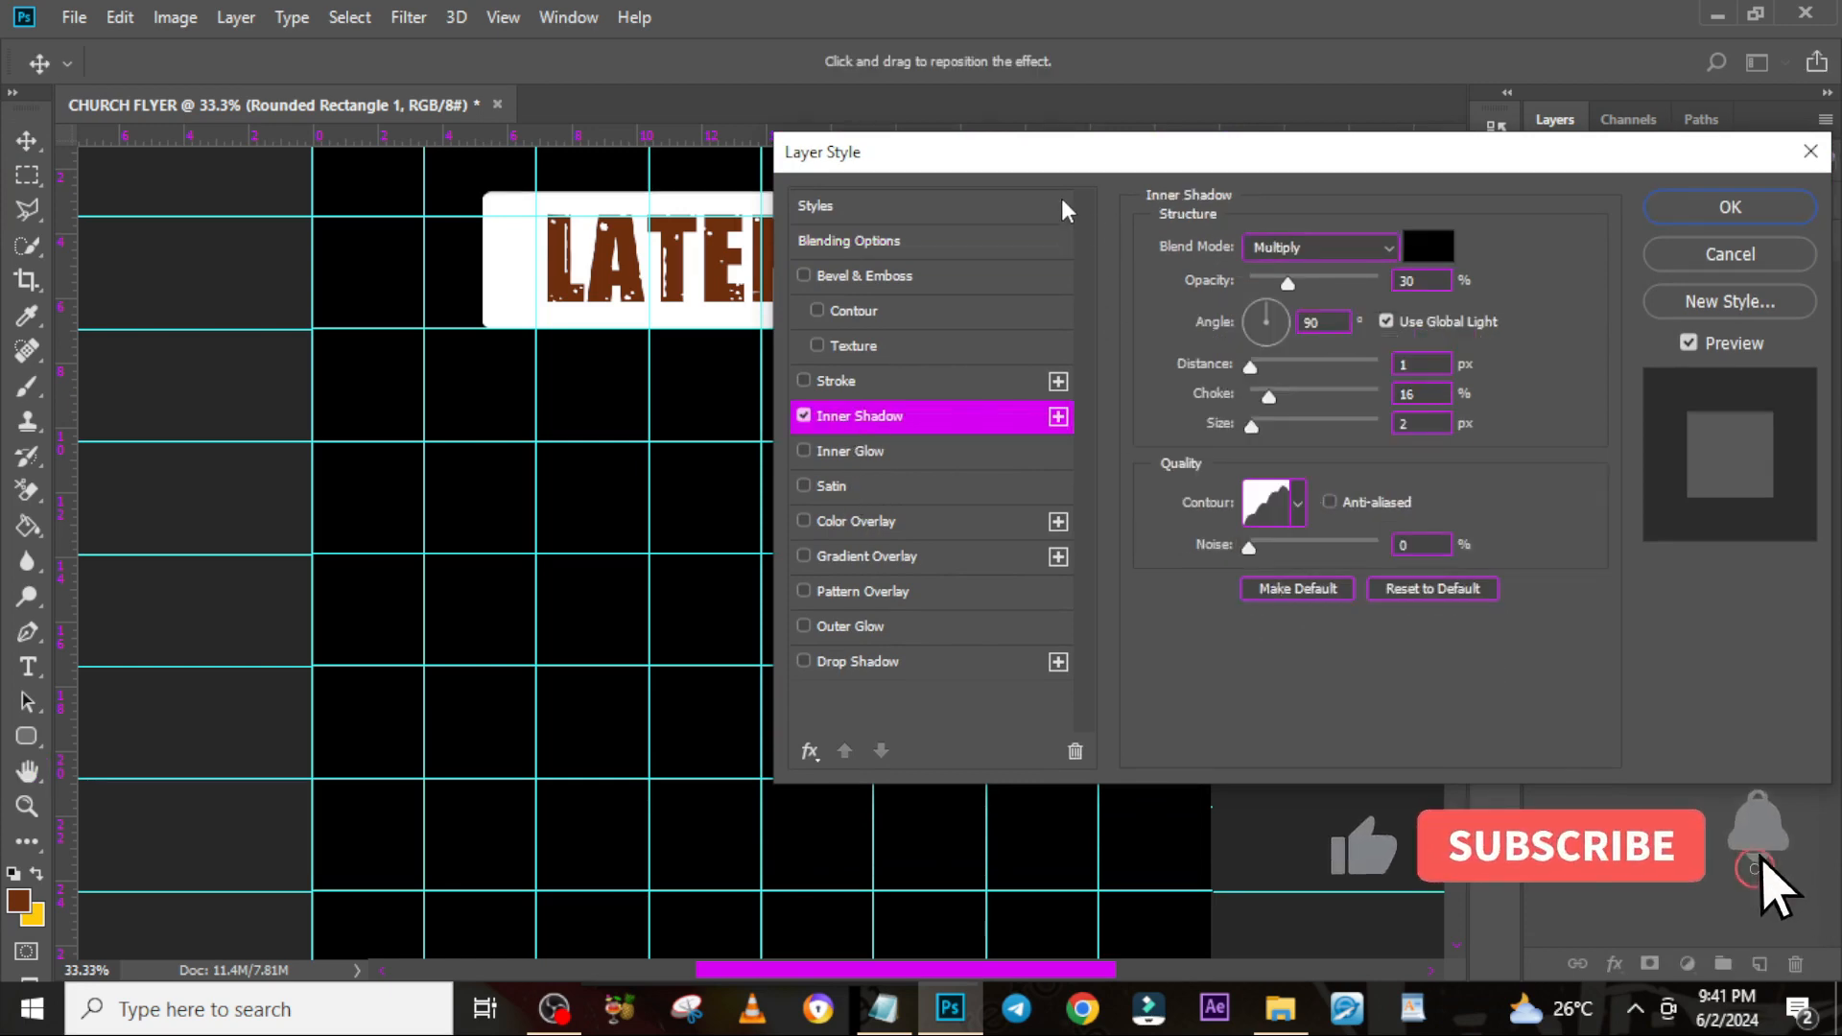
{"action": "key", "text": "ctrl+plus"}
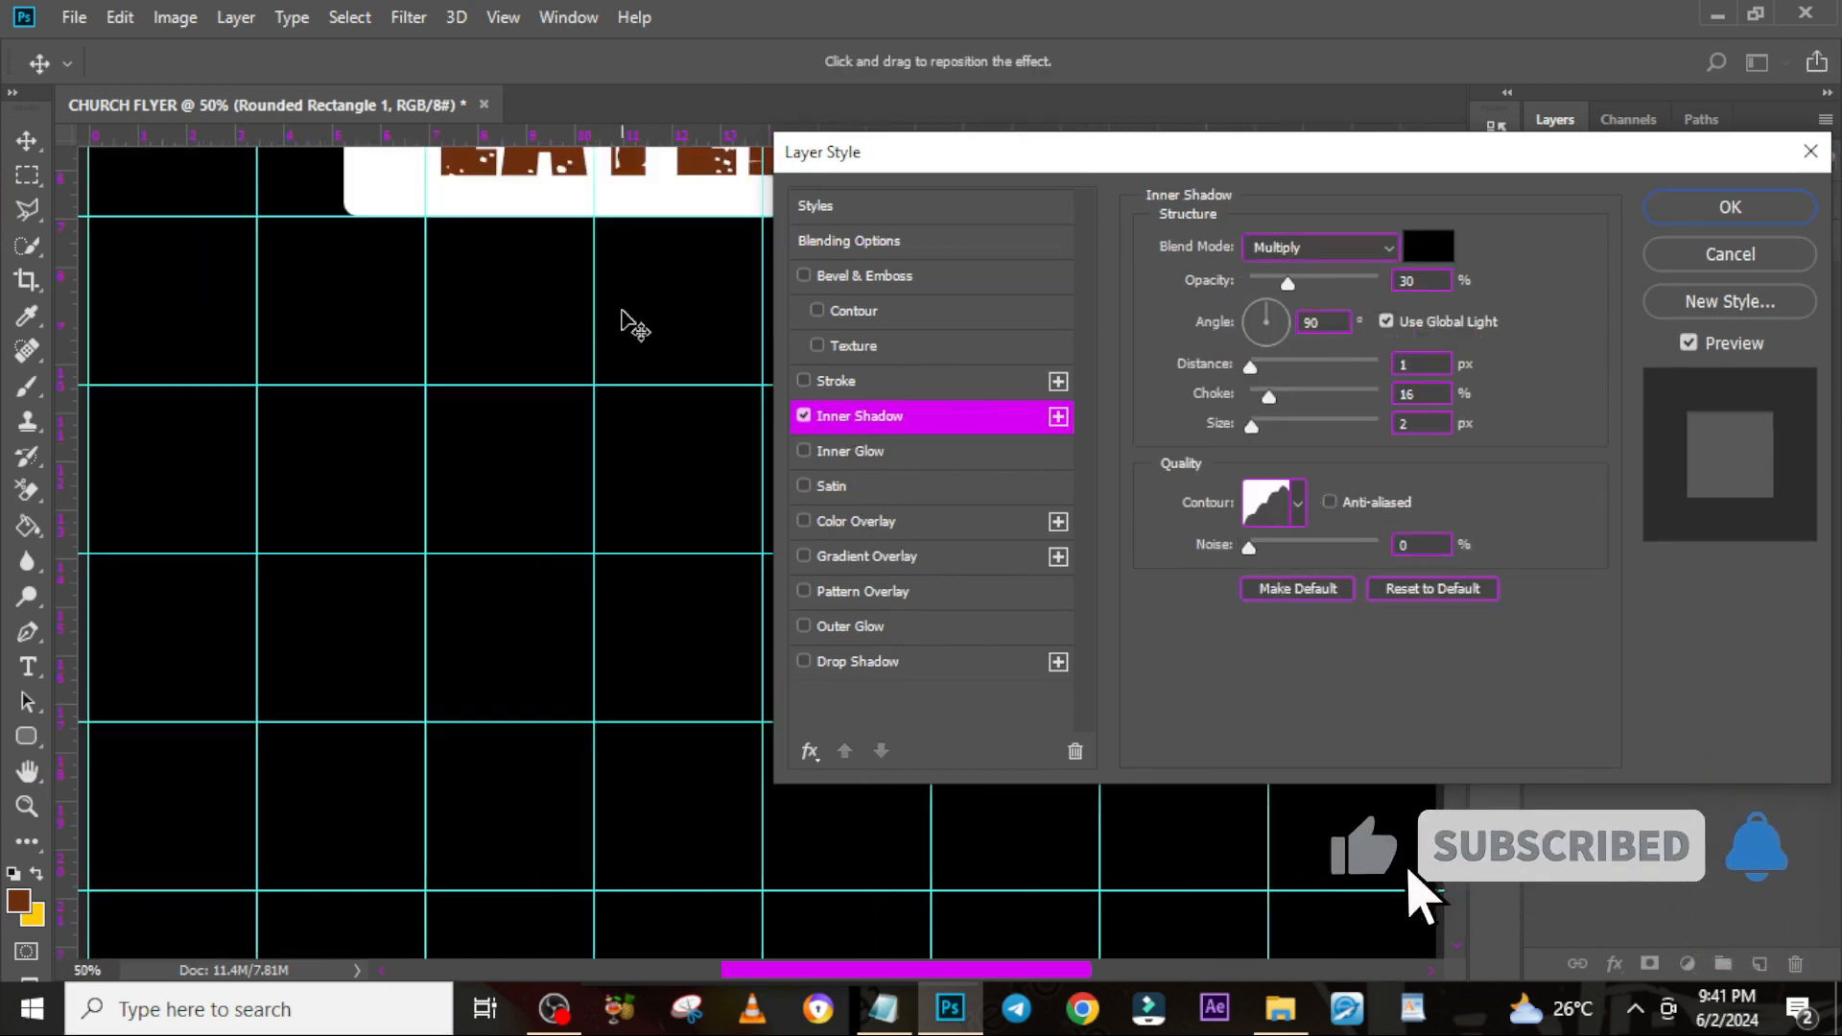
{"action": "left_click_drag", "start_coordinate": [856, 969], "coordinate": [909, 969]}
{"action": "scroll", "coordinate": [353, 567], "scroll_direction": "up", "scroll_amount": 3}
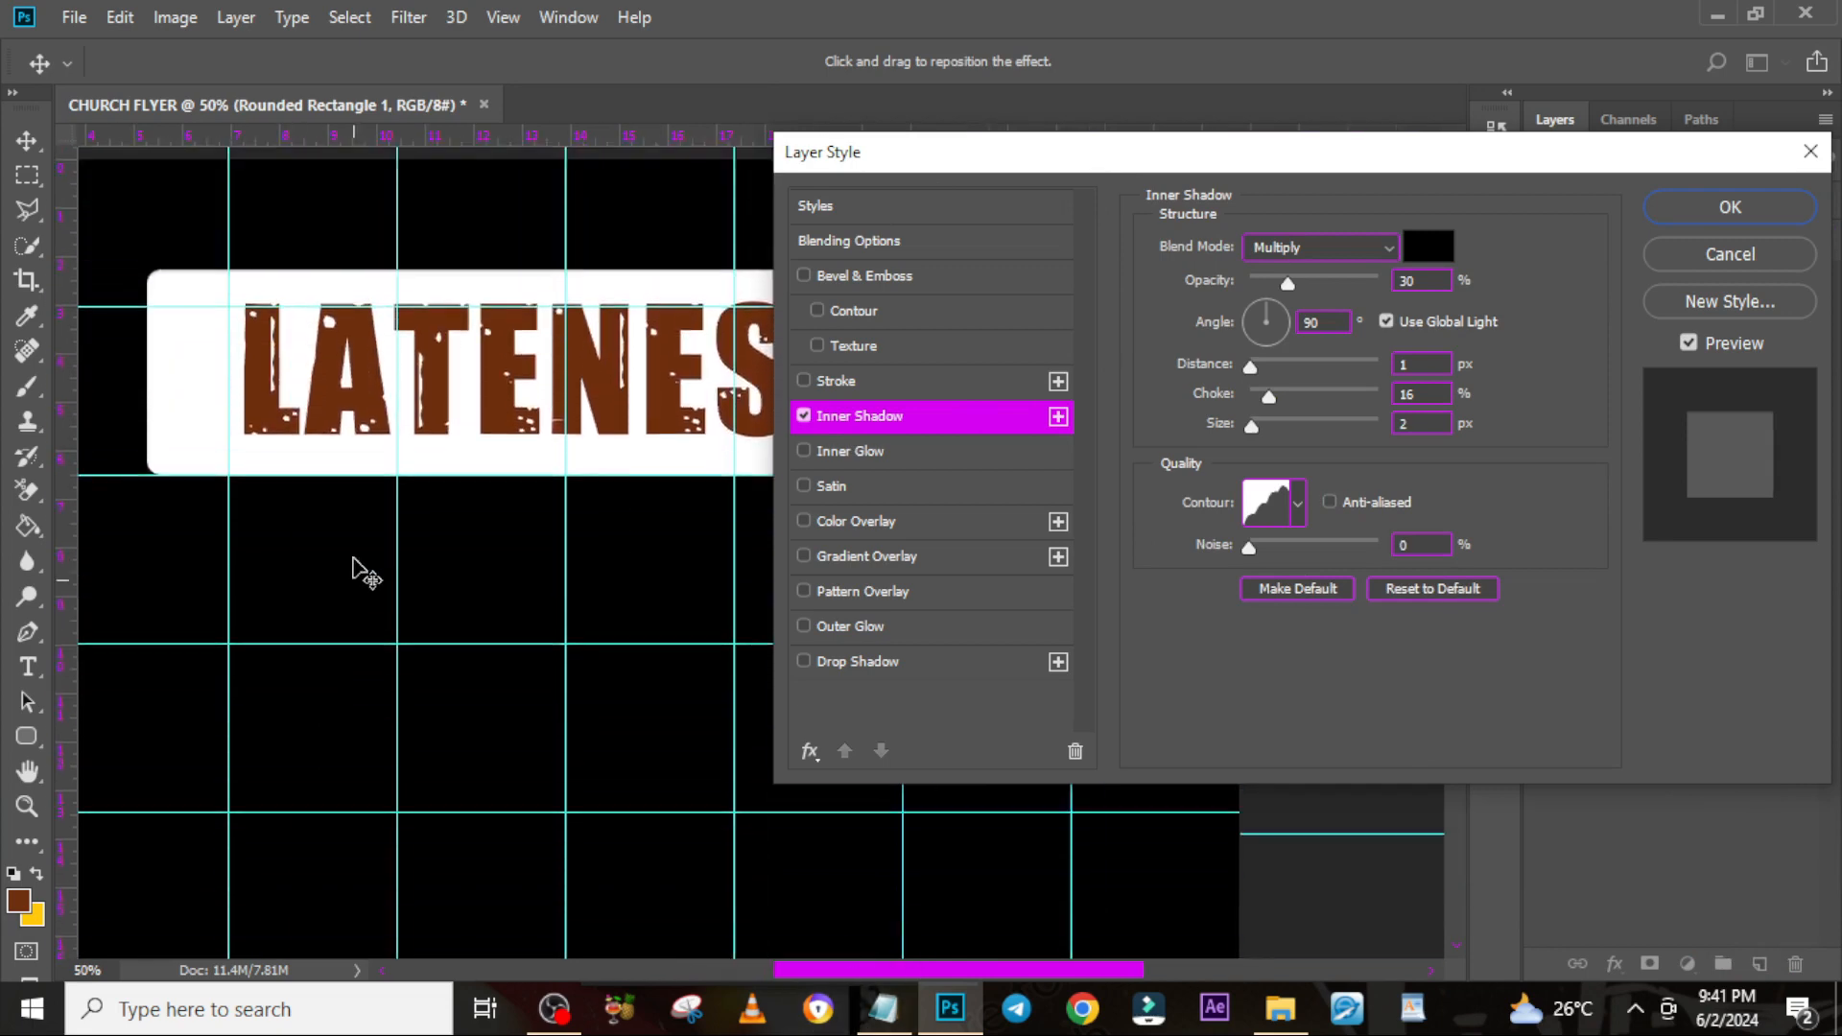
{"action": "scroll", "coordinate": [353, 568], "scroll_direction": "up", "scroll_amount": 2}
{"action": "key", "text": "ctrl+semicolon"}
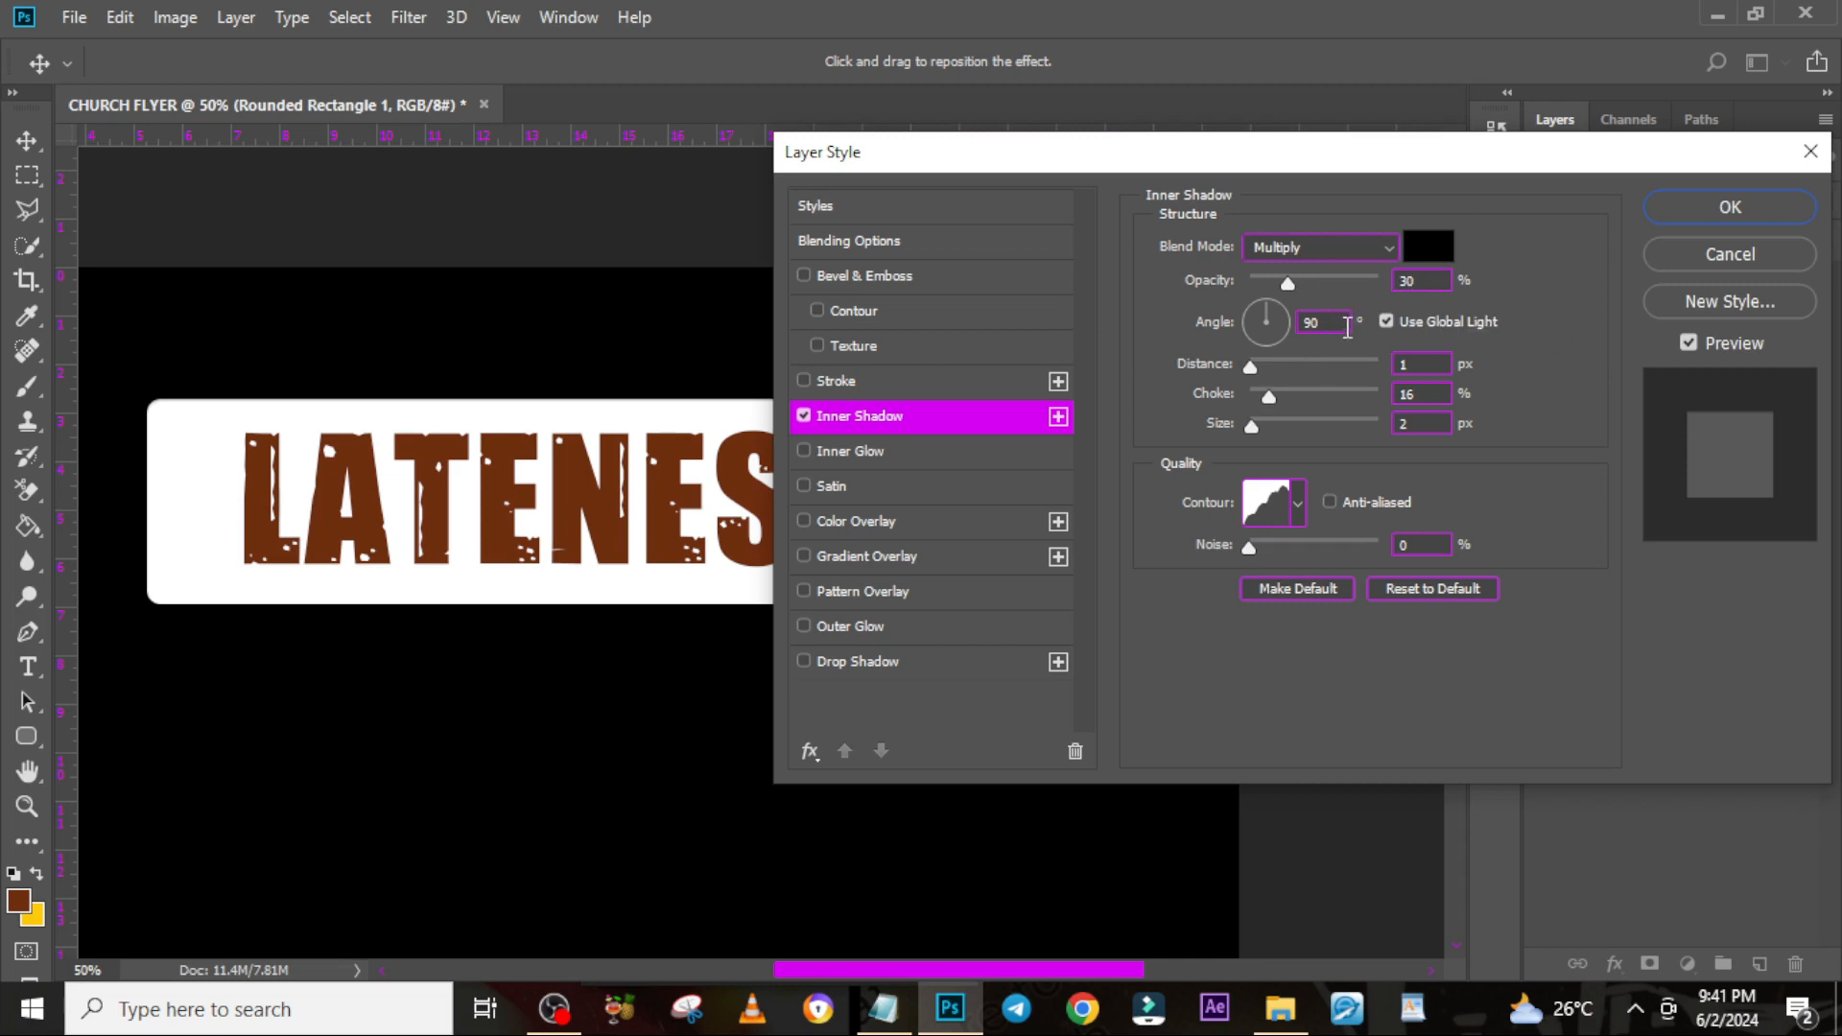
Set the inner shadow's angle to -85° and its distance to 19 px
{"action": "left_click_drag", "start_coordinate": [1323, 321], "coordinate": [1267, 321]}
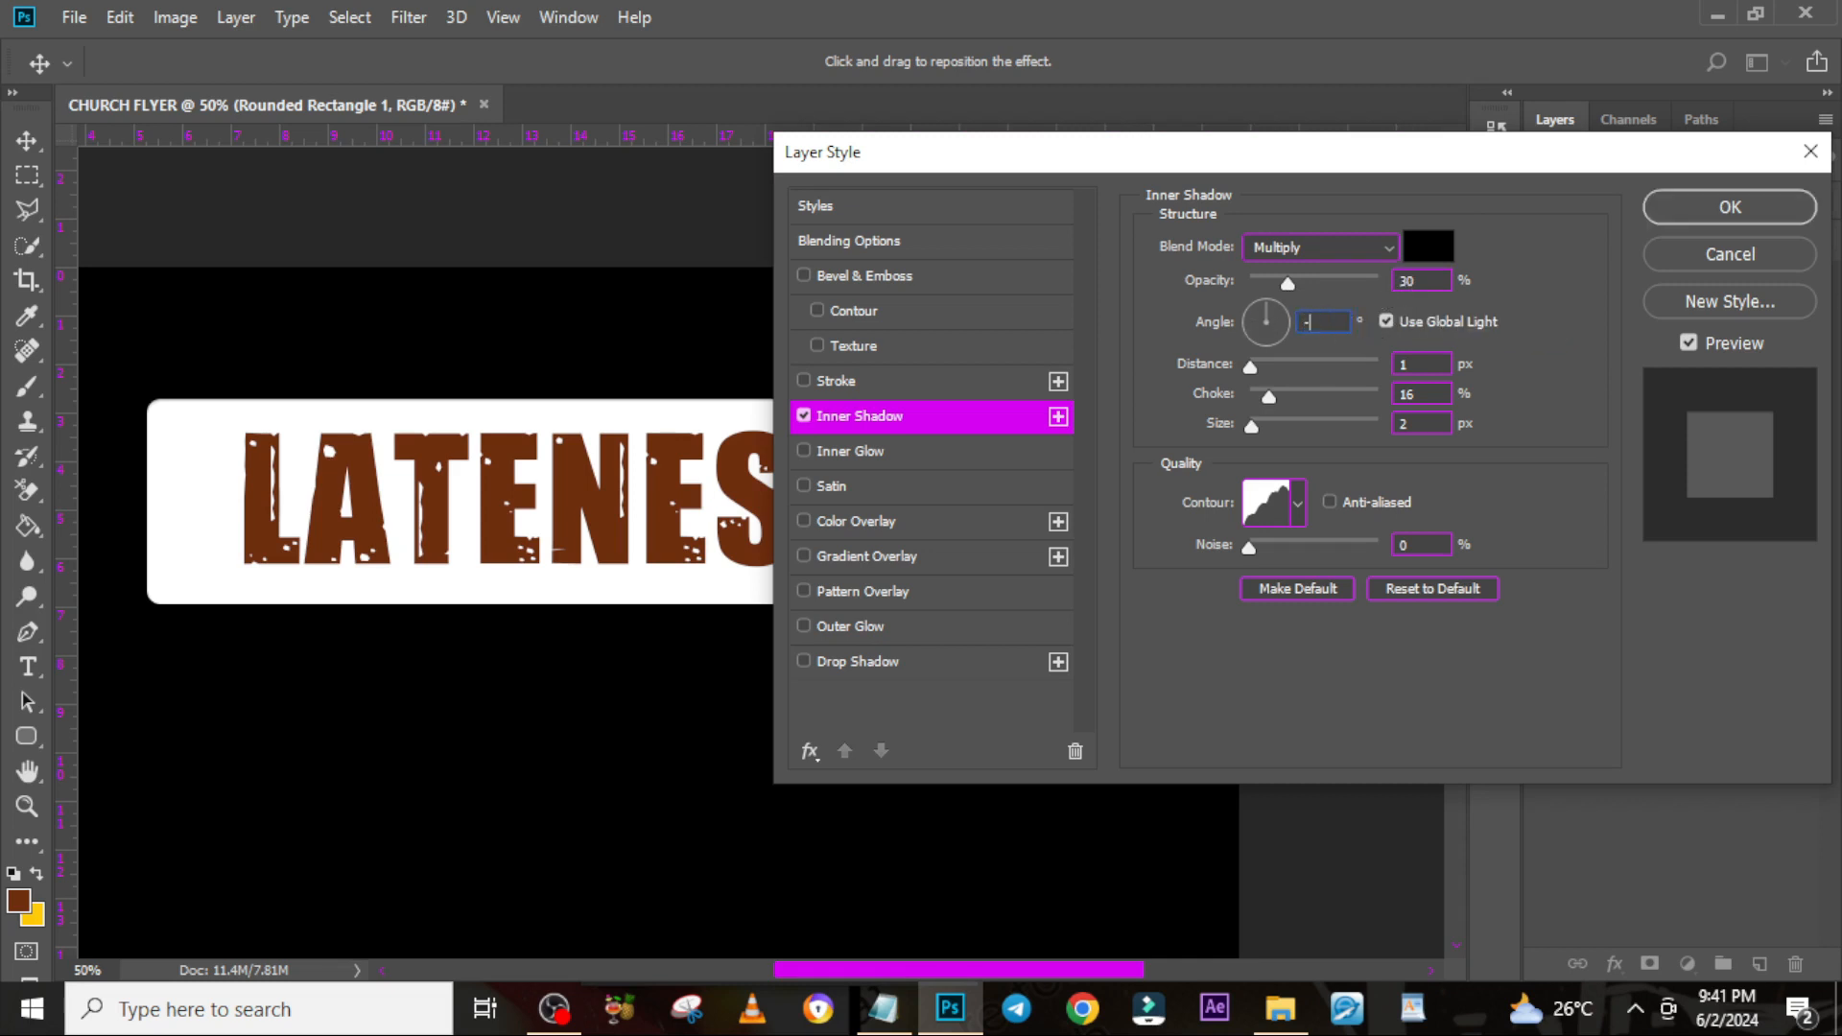
{"action": "type", "text": "-85"}
{"action": "key", "text": "shift+Tab"}
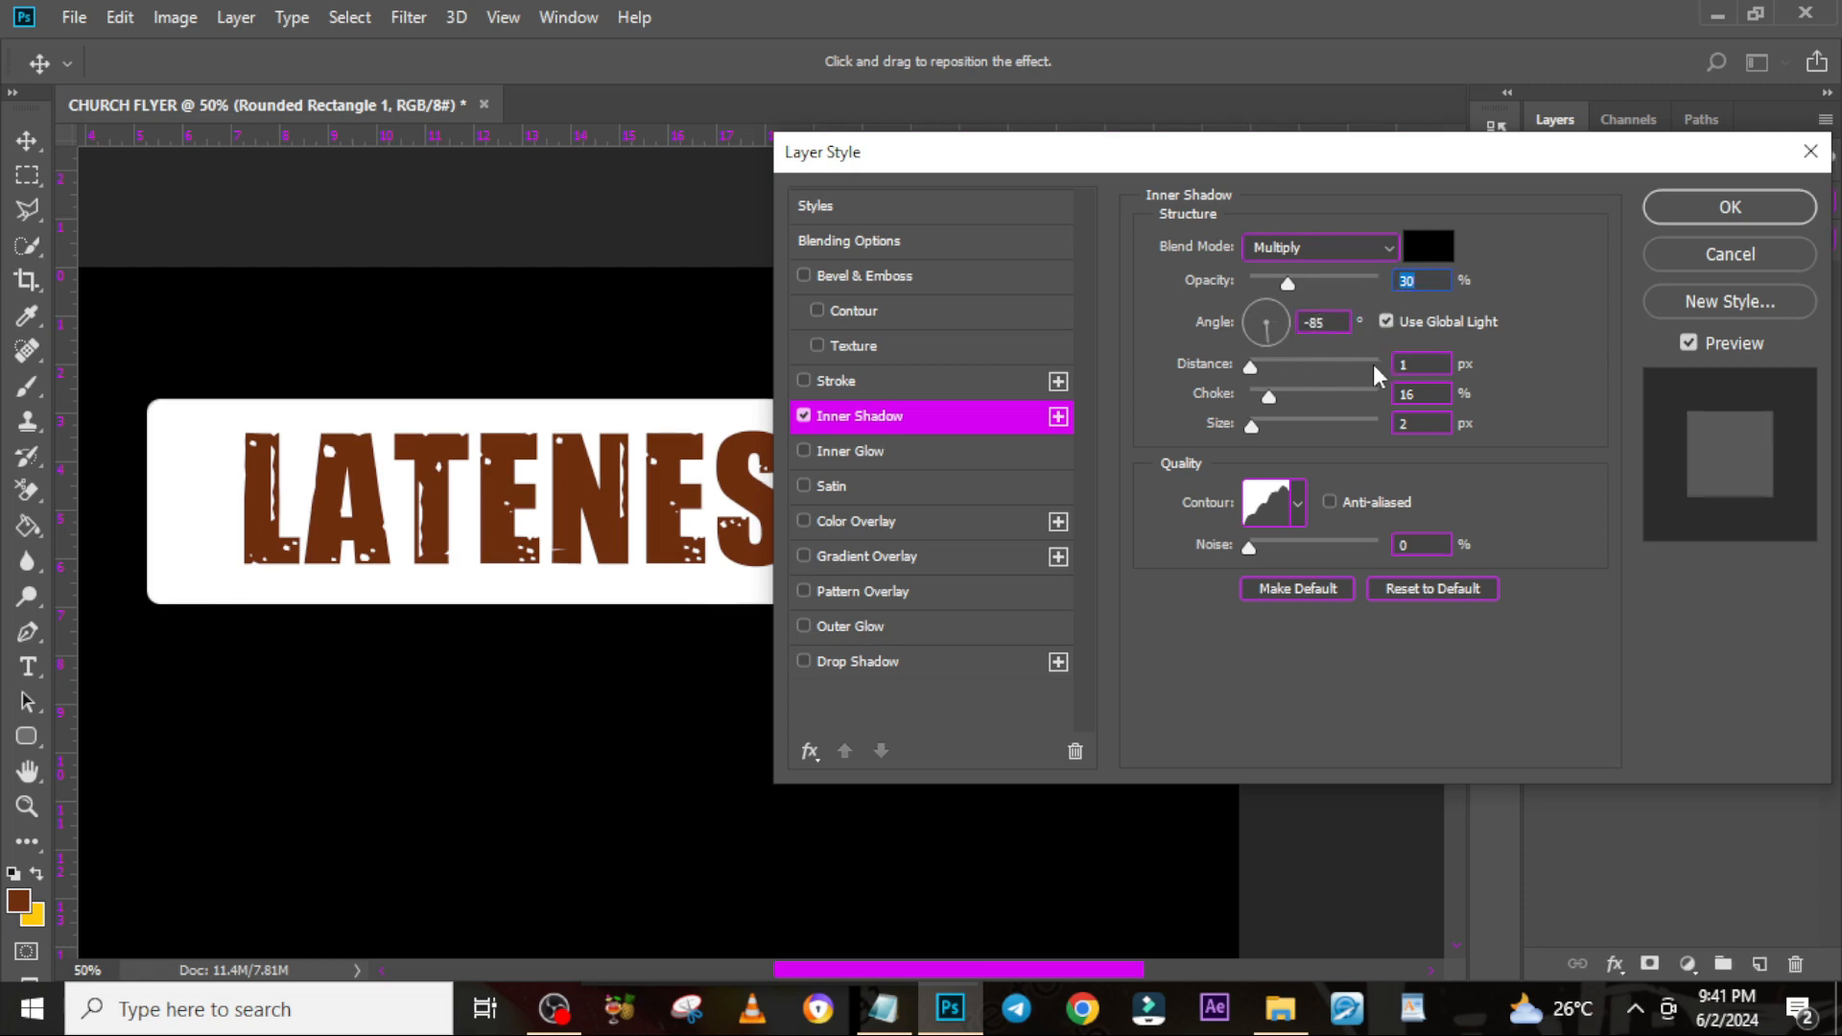
{"action": "left_click_drag", "start_coordinate": [1427, 365], "coordinate": [1353, 374]}
{"action": "type", "text": "19"}
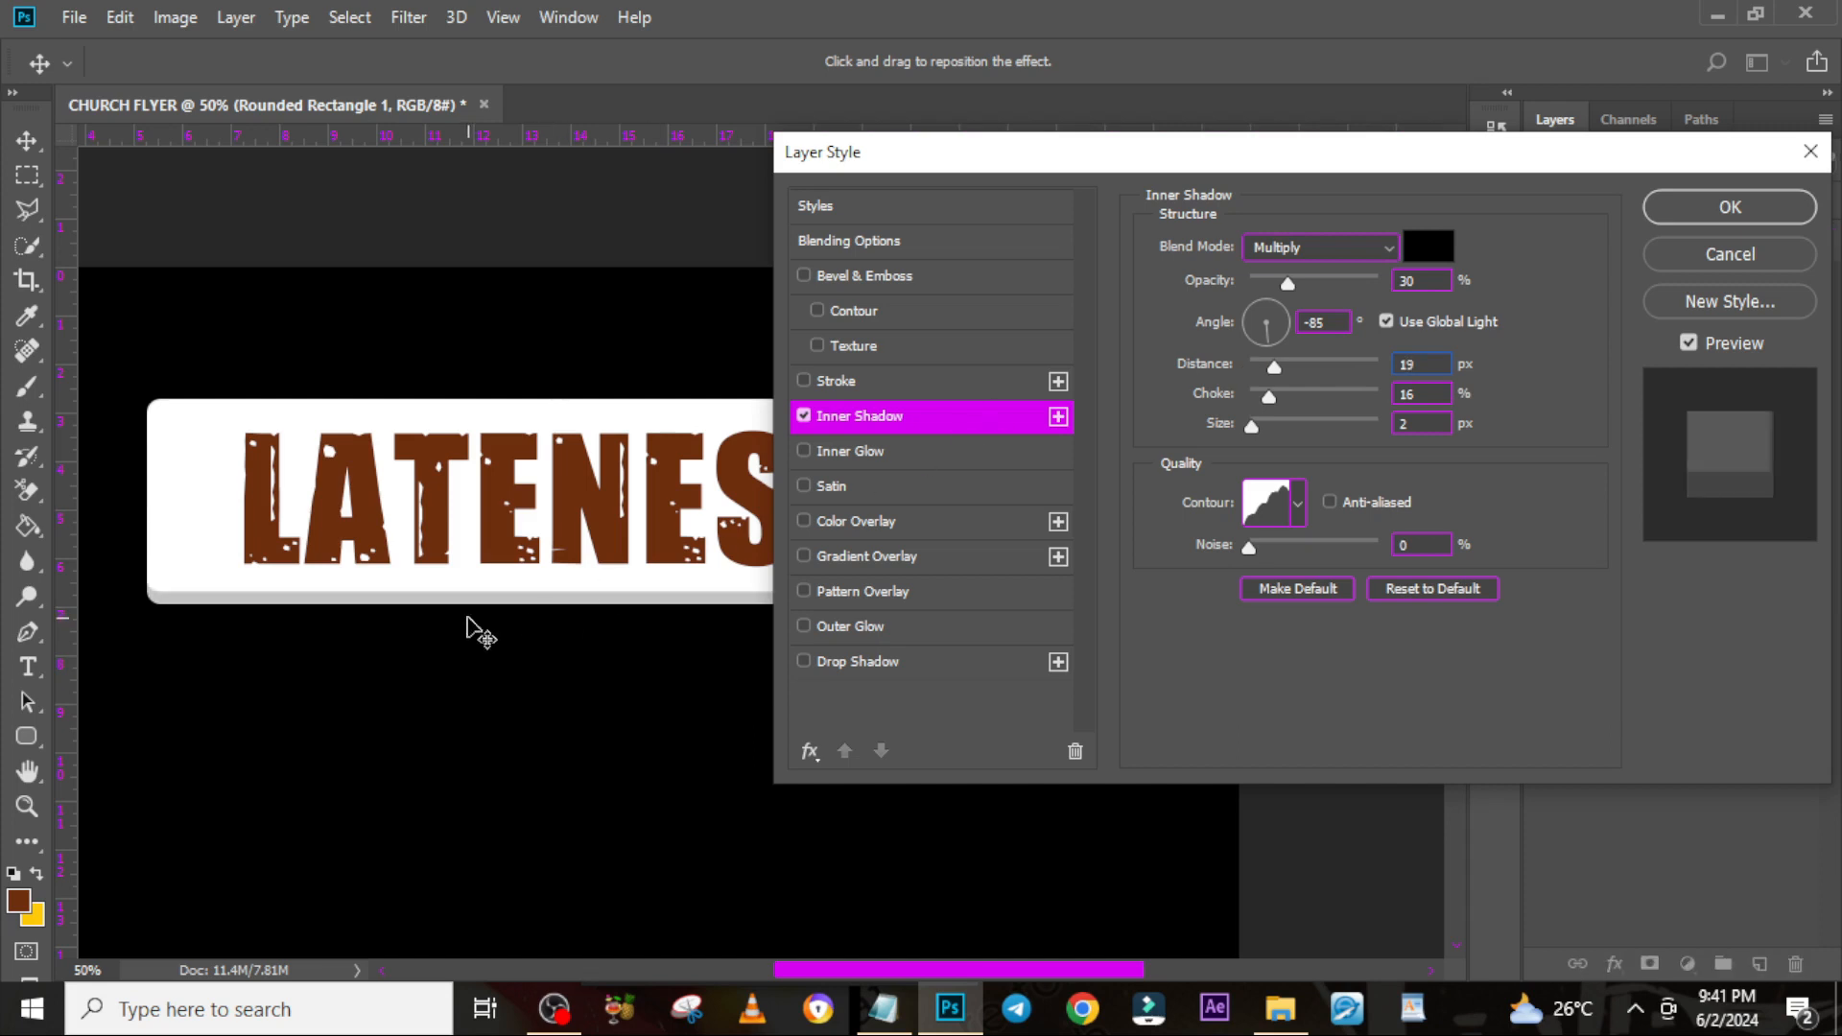
Set the inner shadow's choke to 0% and size to 16 px, keep the stepped contour, and apply the layer style
{"action": "left_click", "coordinate": [1434, 395]}
{"action": "type", "text": "0"}
{"action": "type", "text": "16"}
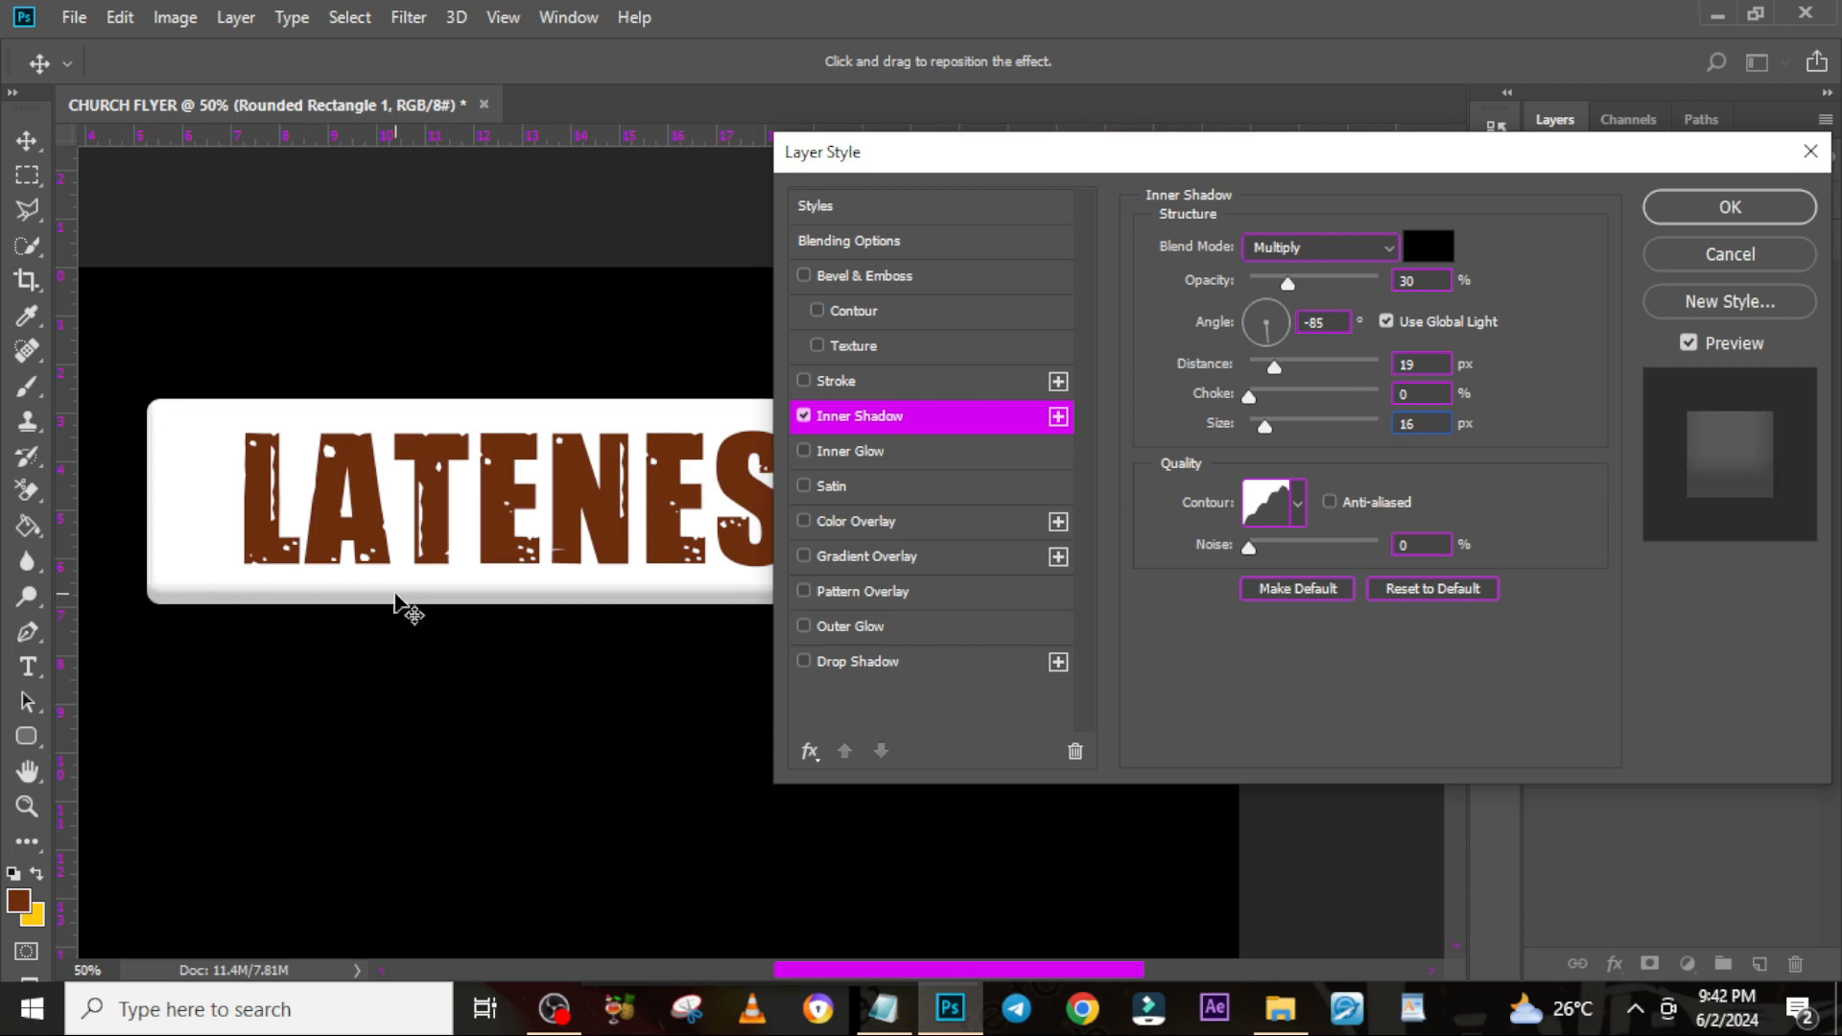
{"action": "left_click", "coordinate": [1298, 505]}
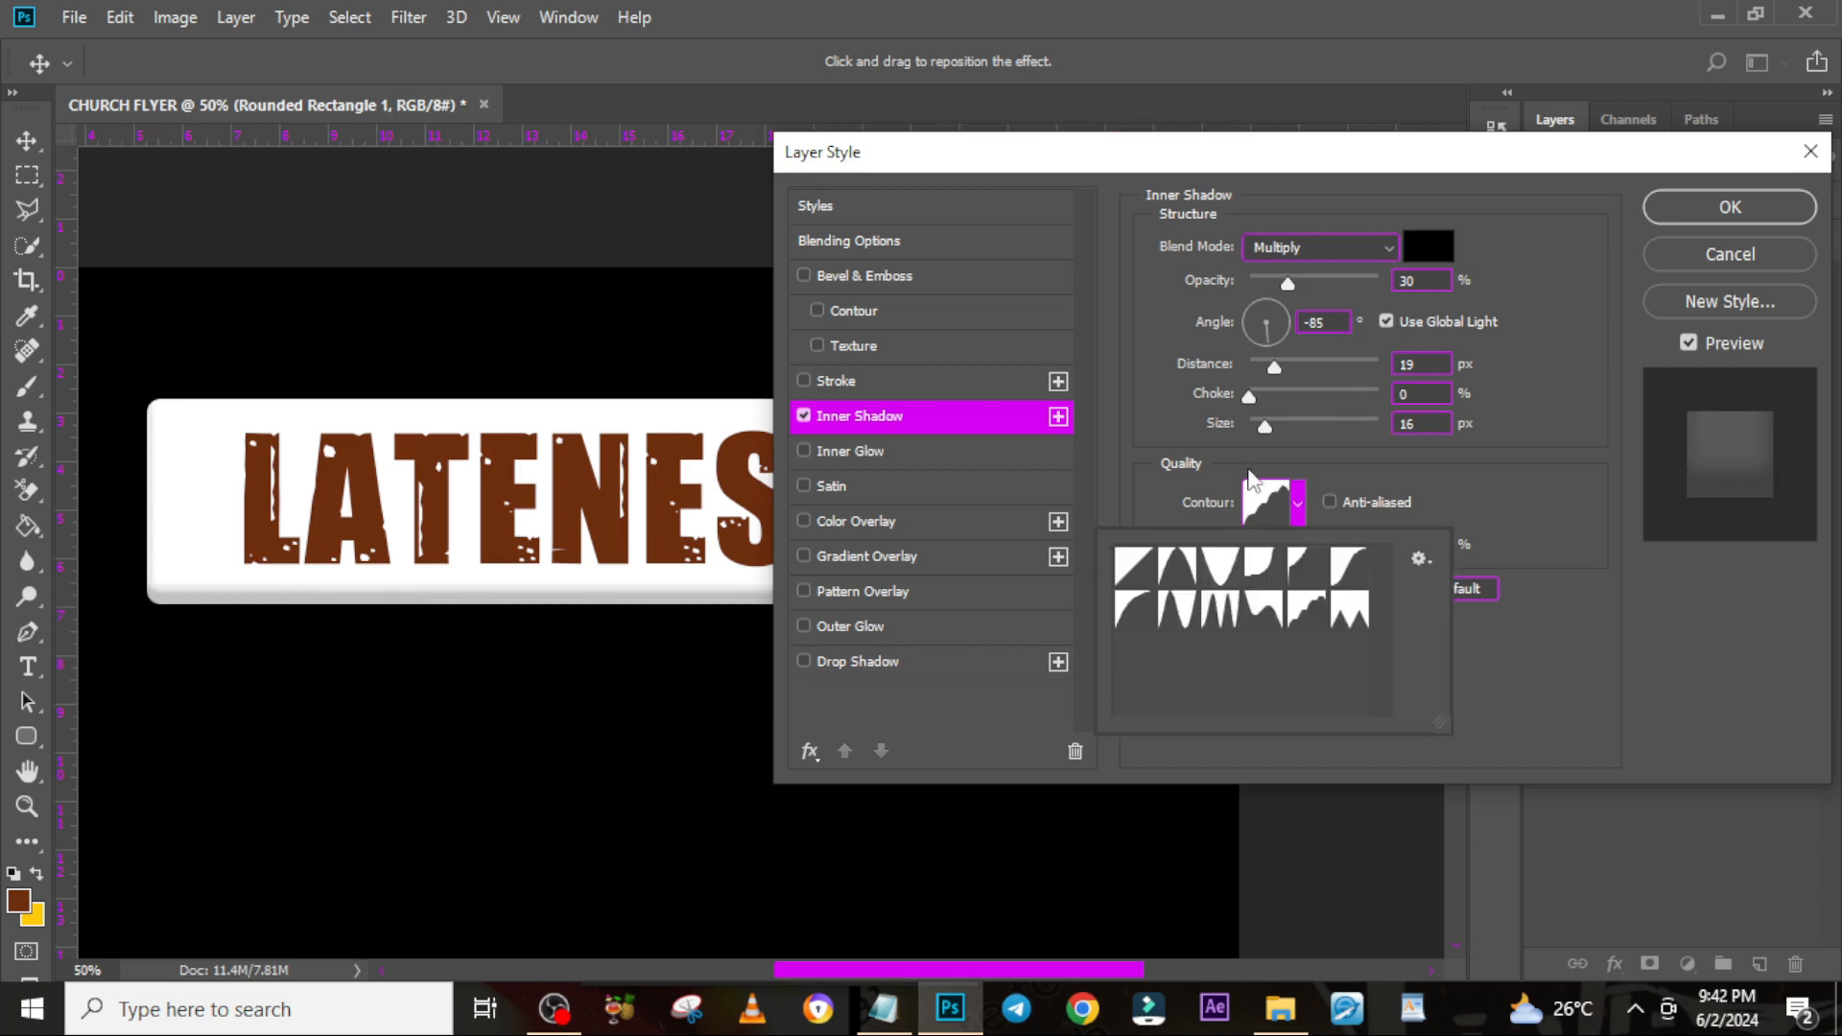
{"action": "left_click", "coordinate": [1309, 614]}
{"action": "left_click", "coordinate": [1537, 438]}
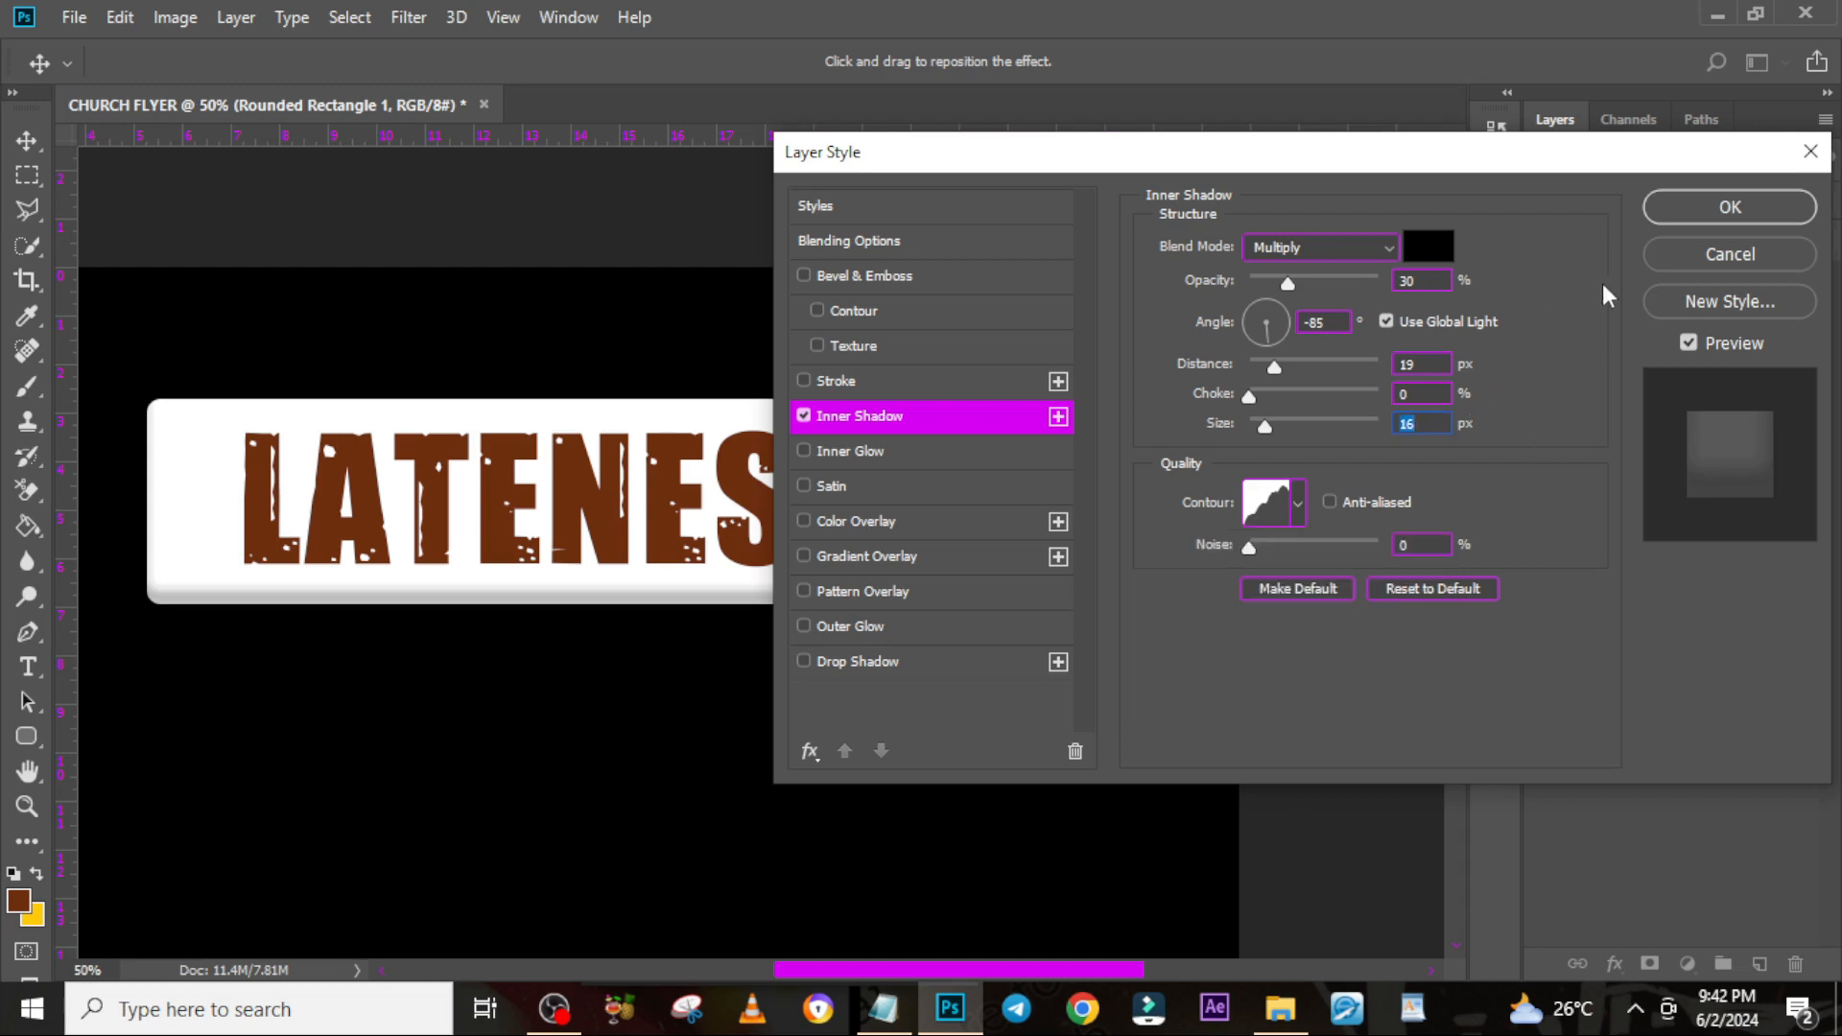
{"action": "left_click", "coordinate": [1724, 207]}
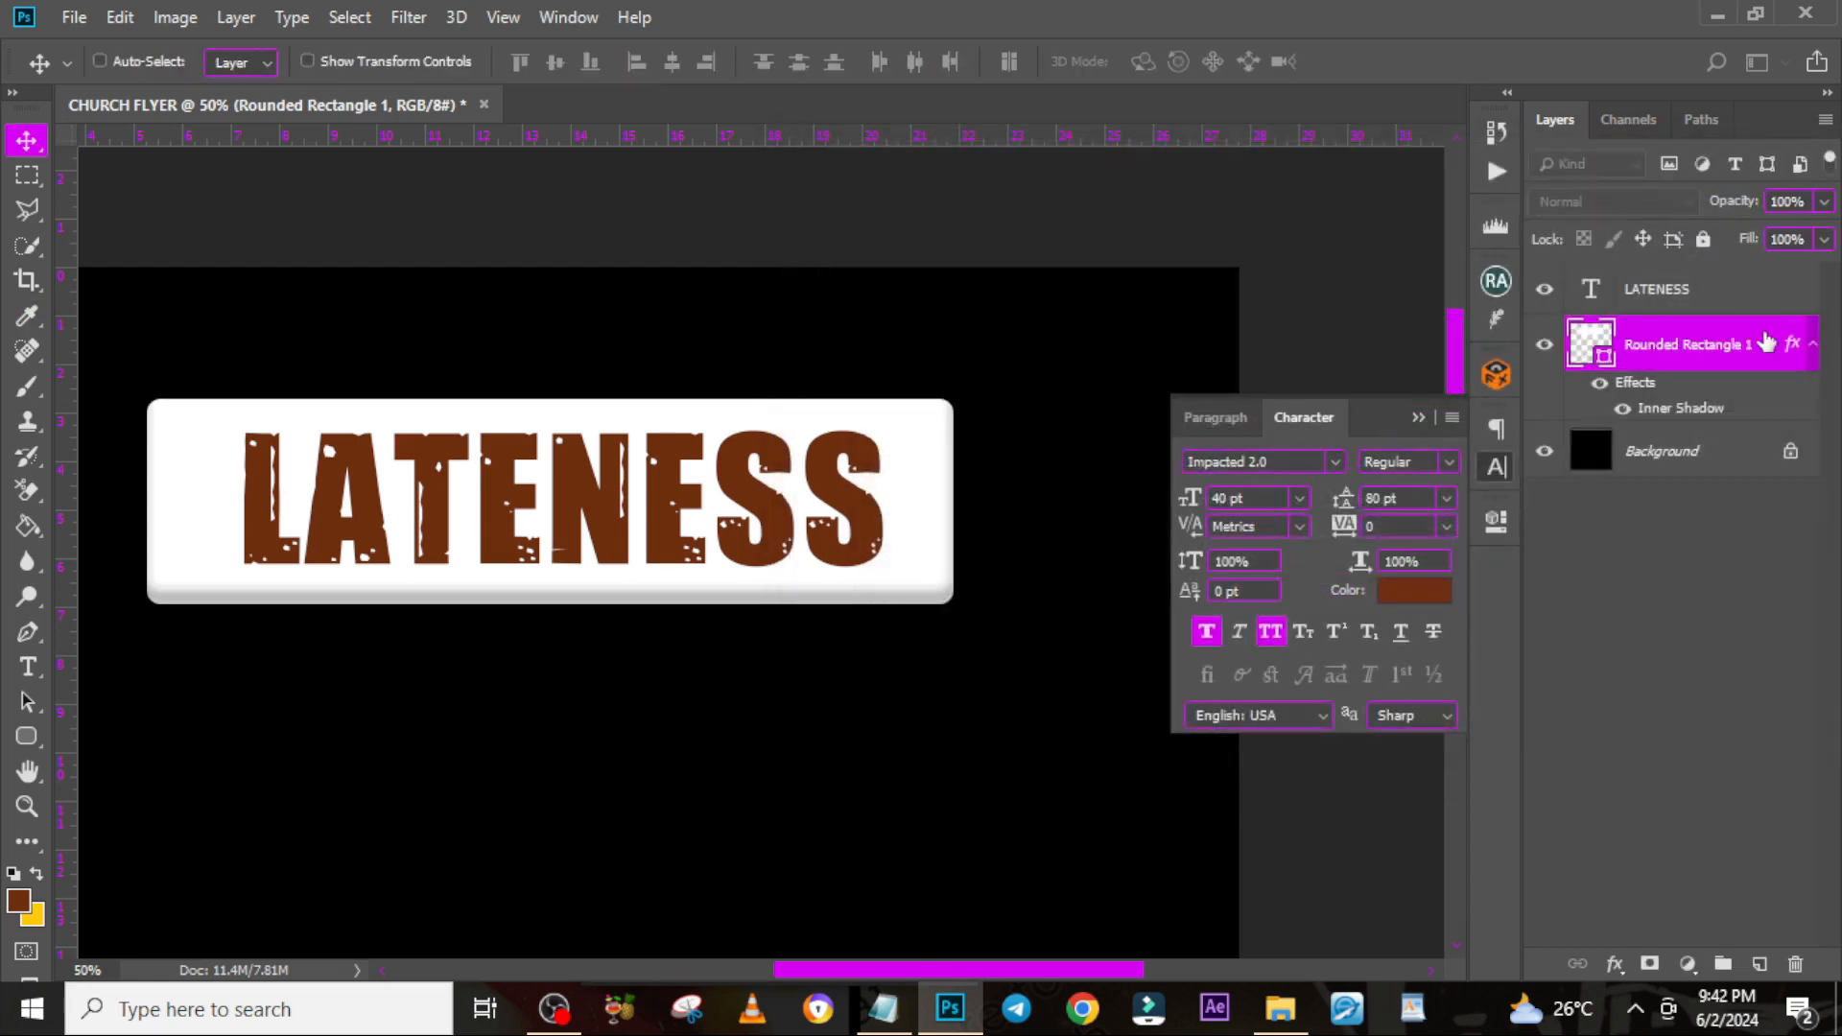
Group the LATENESS text with its rounded rectangle and name the group LATENESS
{"action": "key", "text": "ctrl+0"}
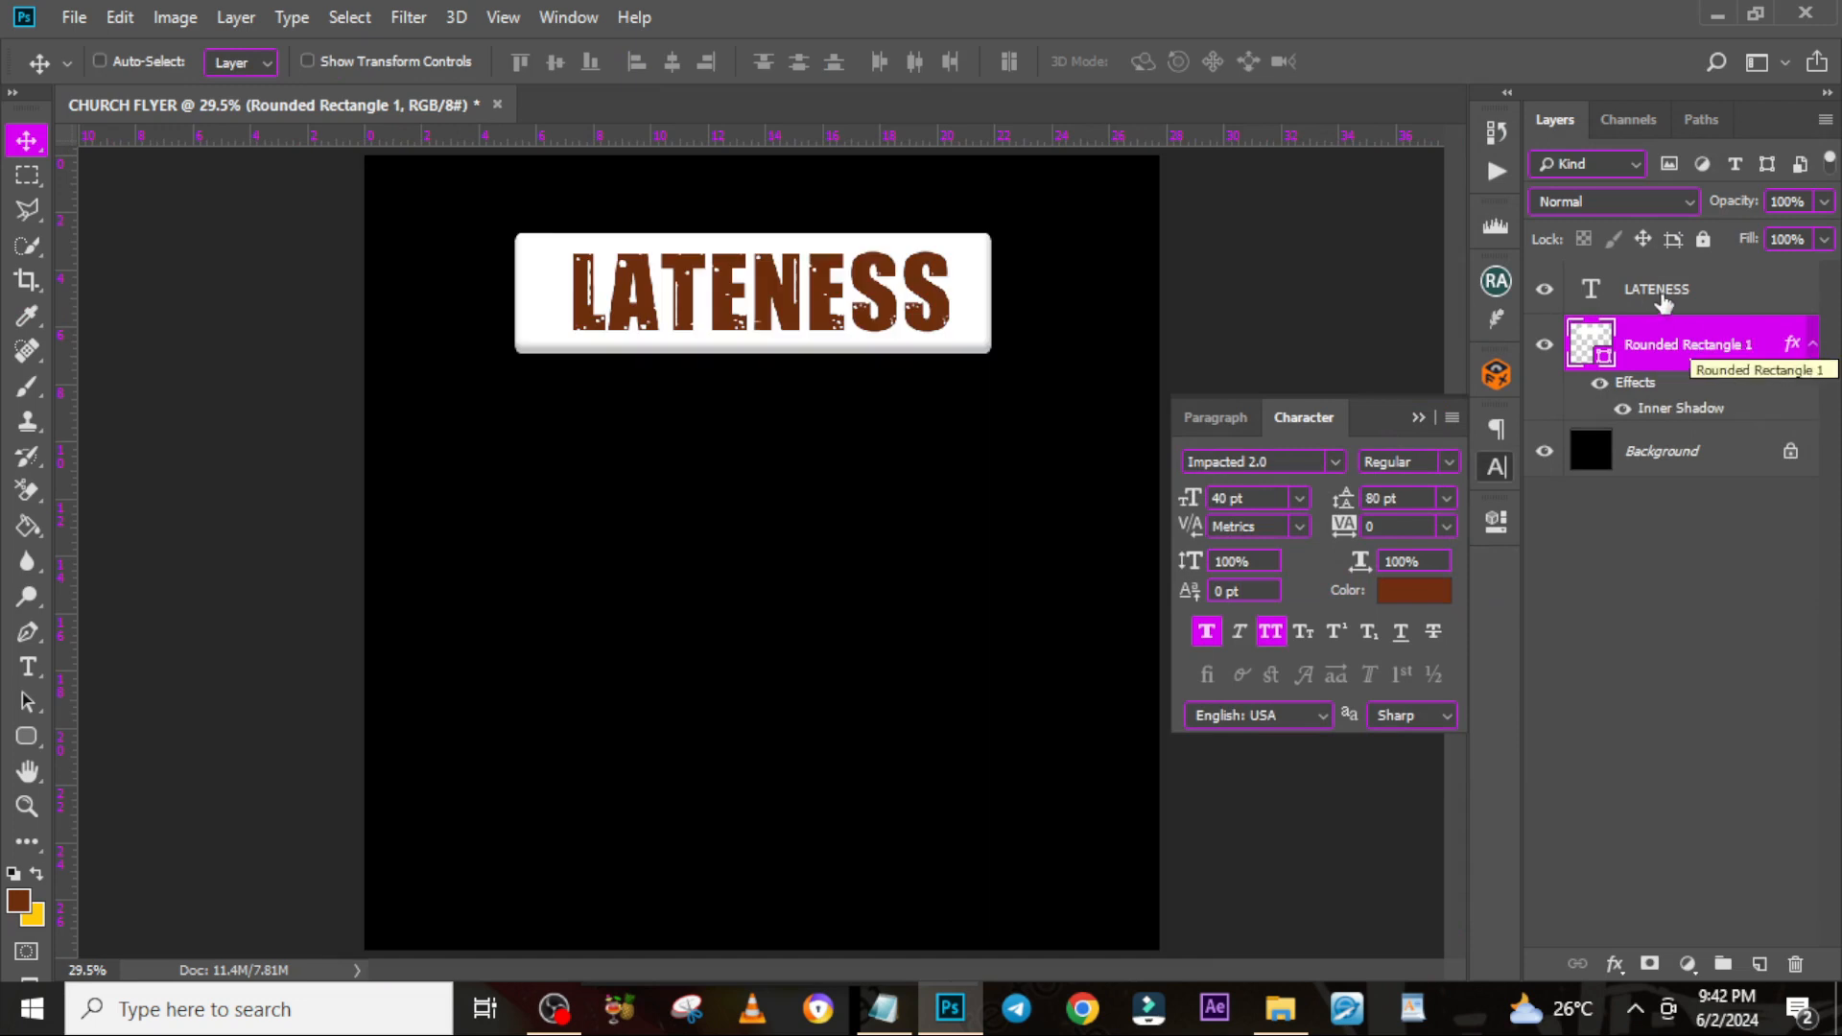
{"action": "left_click", "coordinate": [1670, 284], "text": "ctrl"}
{"action": "key", "text": "ctrl+g"}
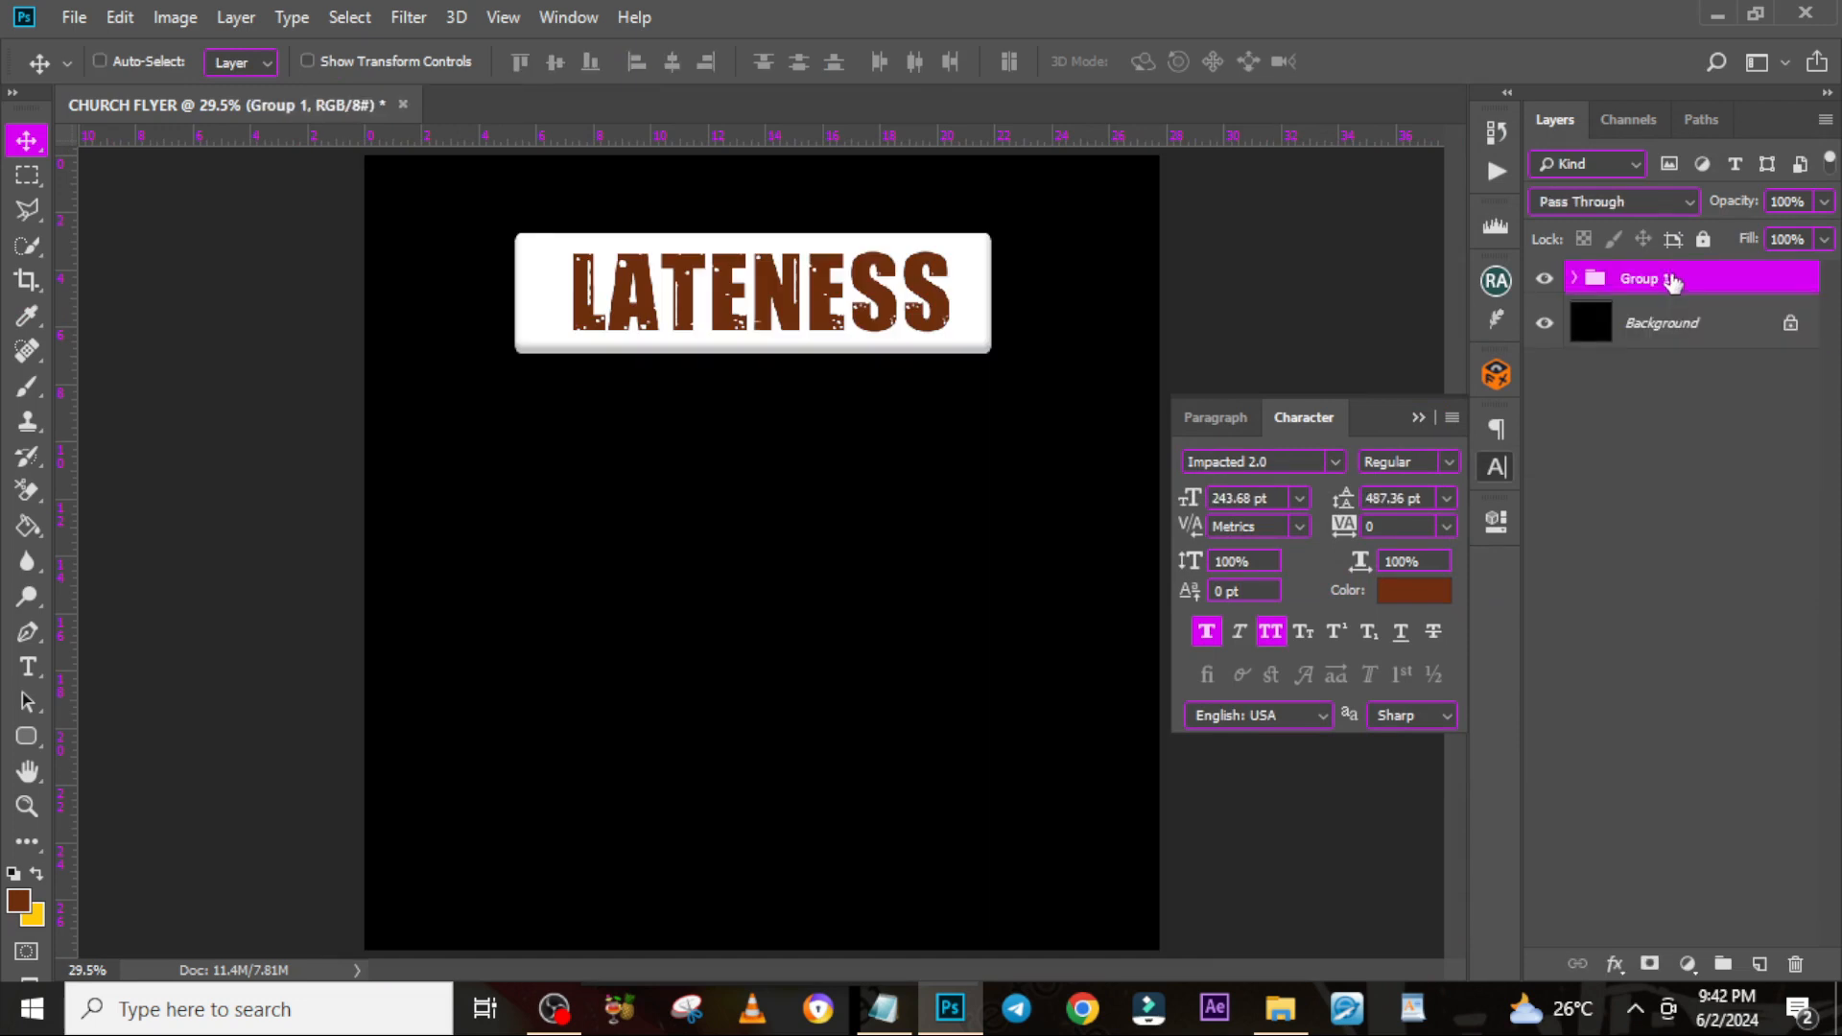
{"action": "double_click", "coordinate": [1663, 277]}
{"action": "type", "text": "LATENESS"}
{"action": "key", "text": "Return"}
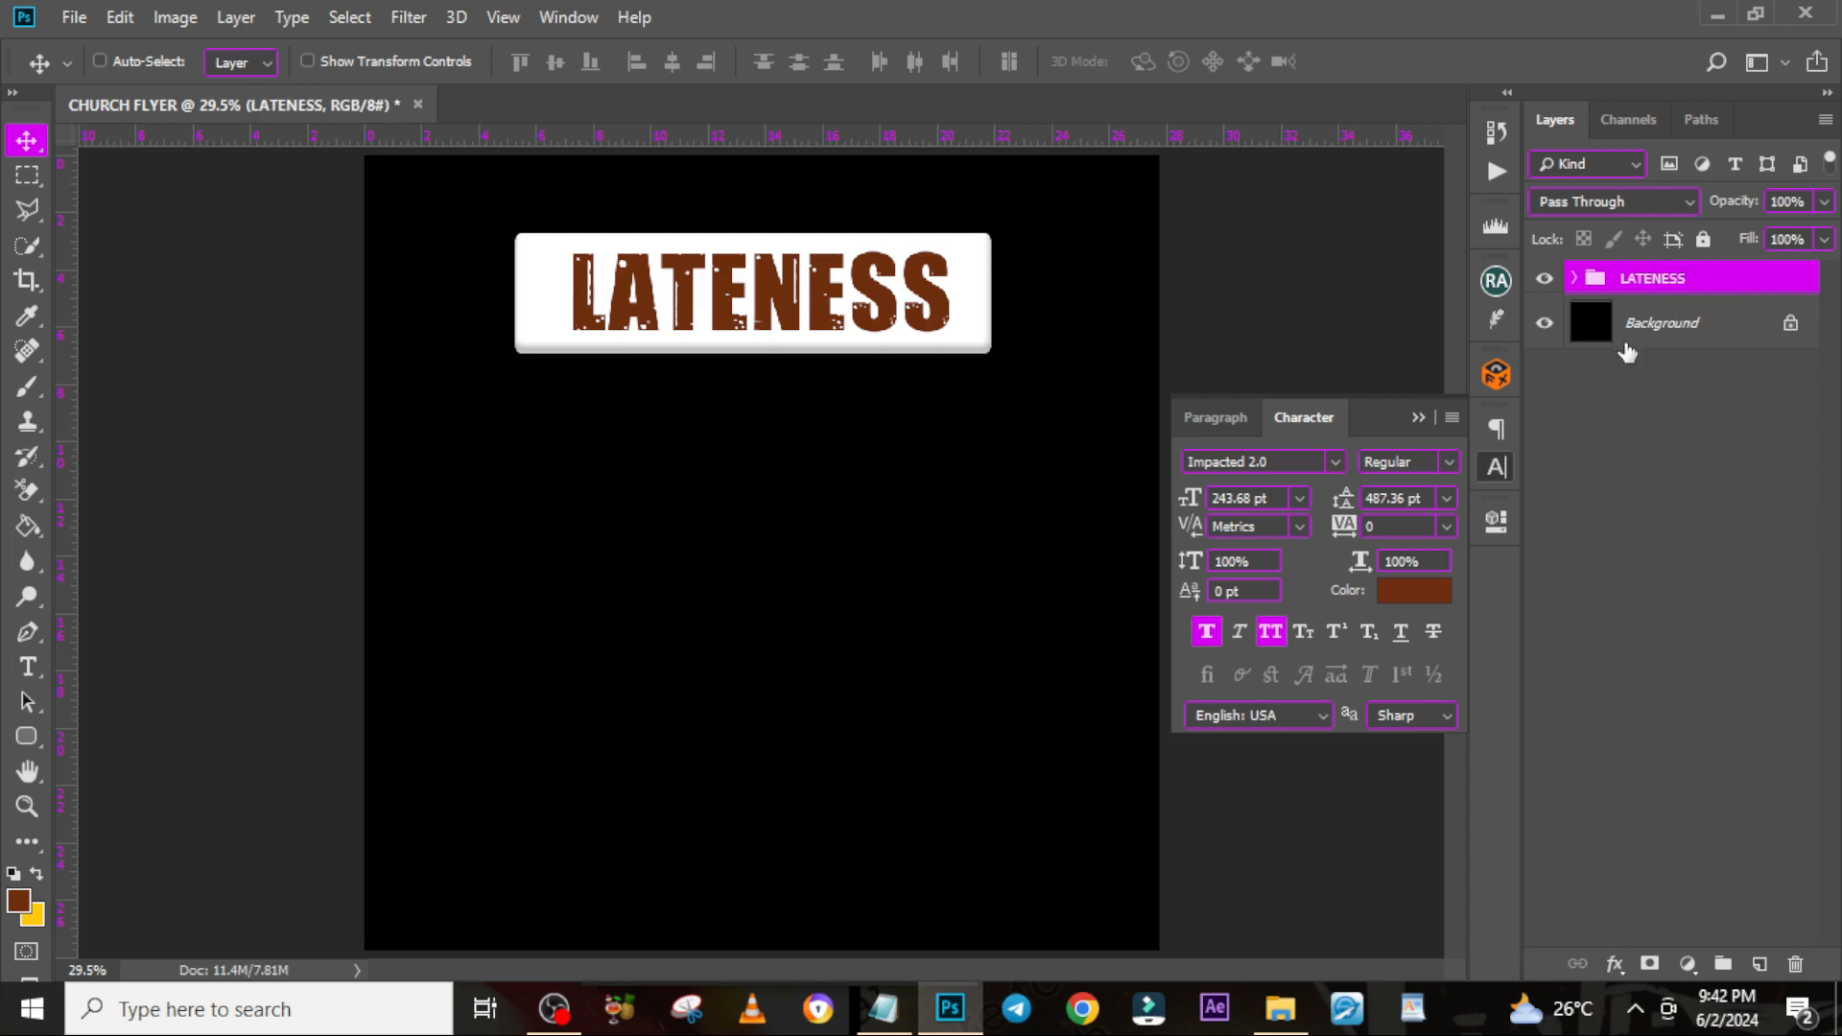
Duplicate the LATENESS group, place the copy directly below the original with a small gap, and rename it LATEST
{"action": "key", "text": "ctrl+j"}
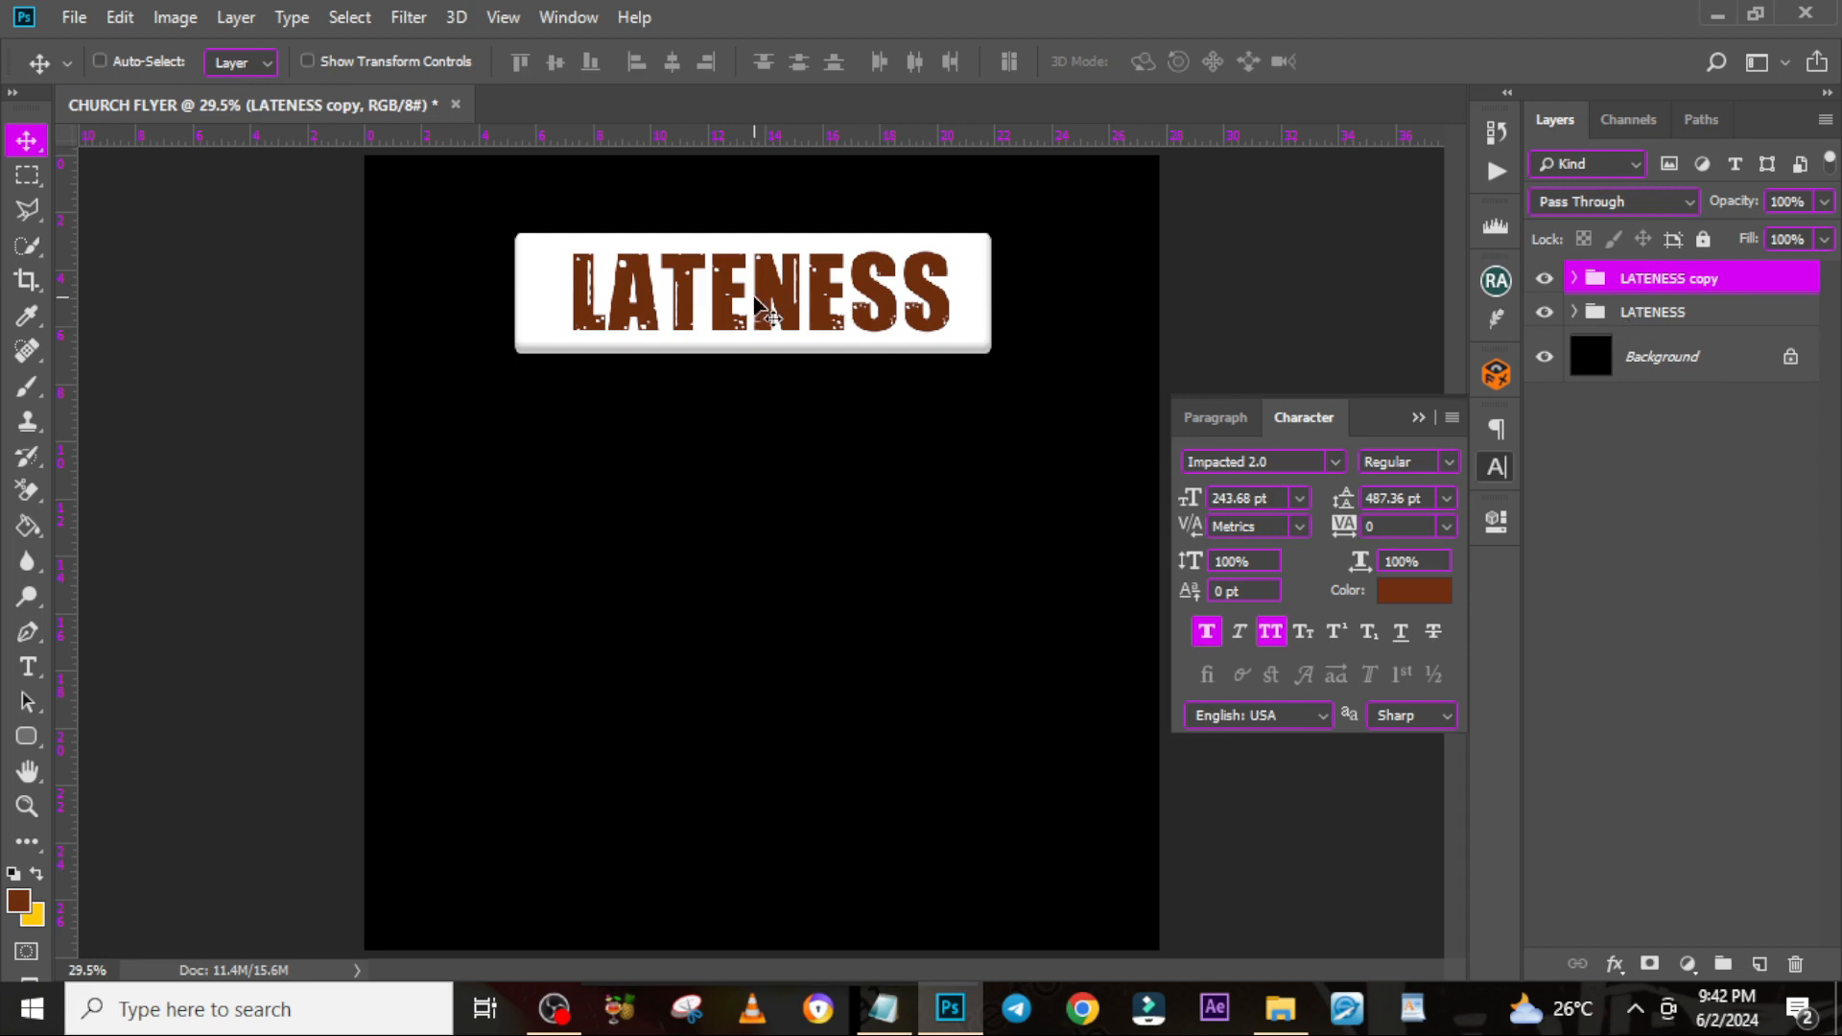
{"action": "left_click_drag", "start_coordinate": [755, 302], "coordinate": [756, 459]}
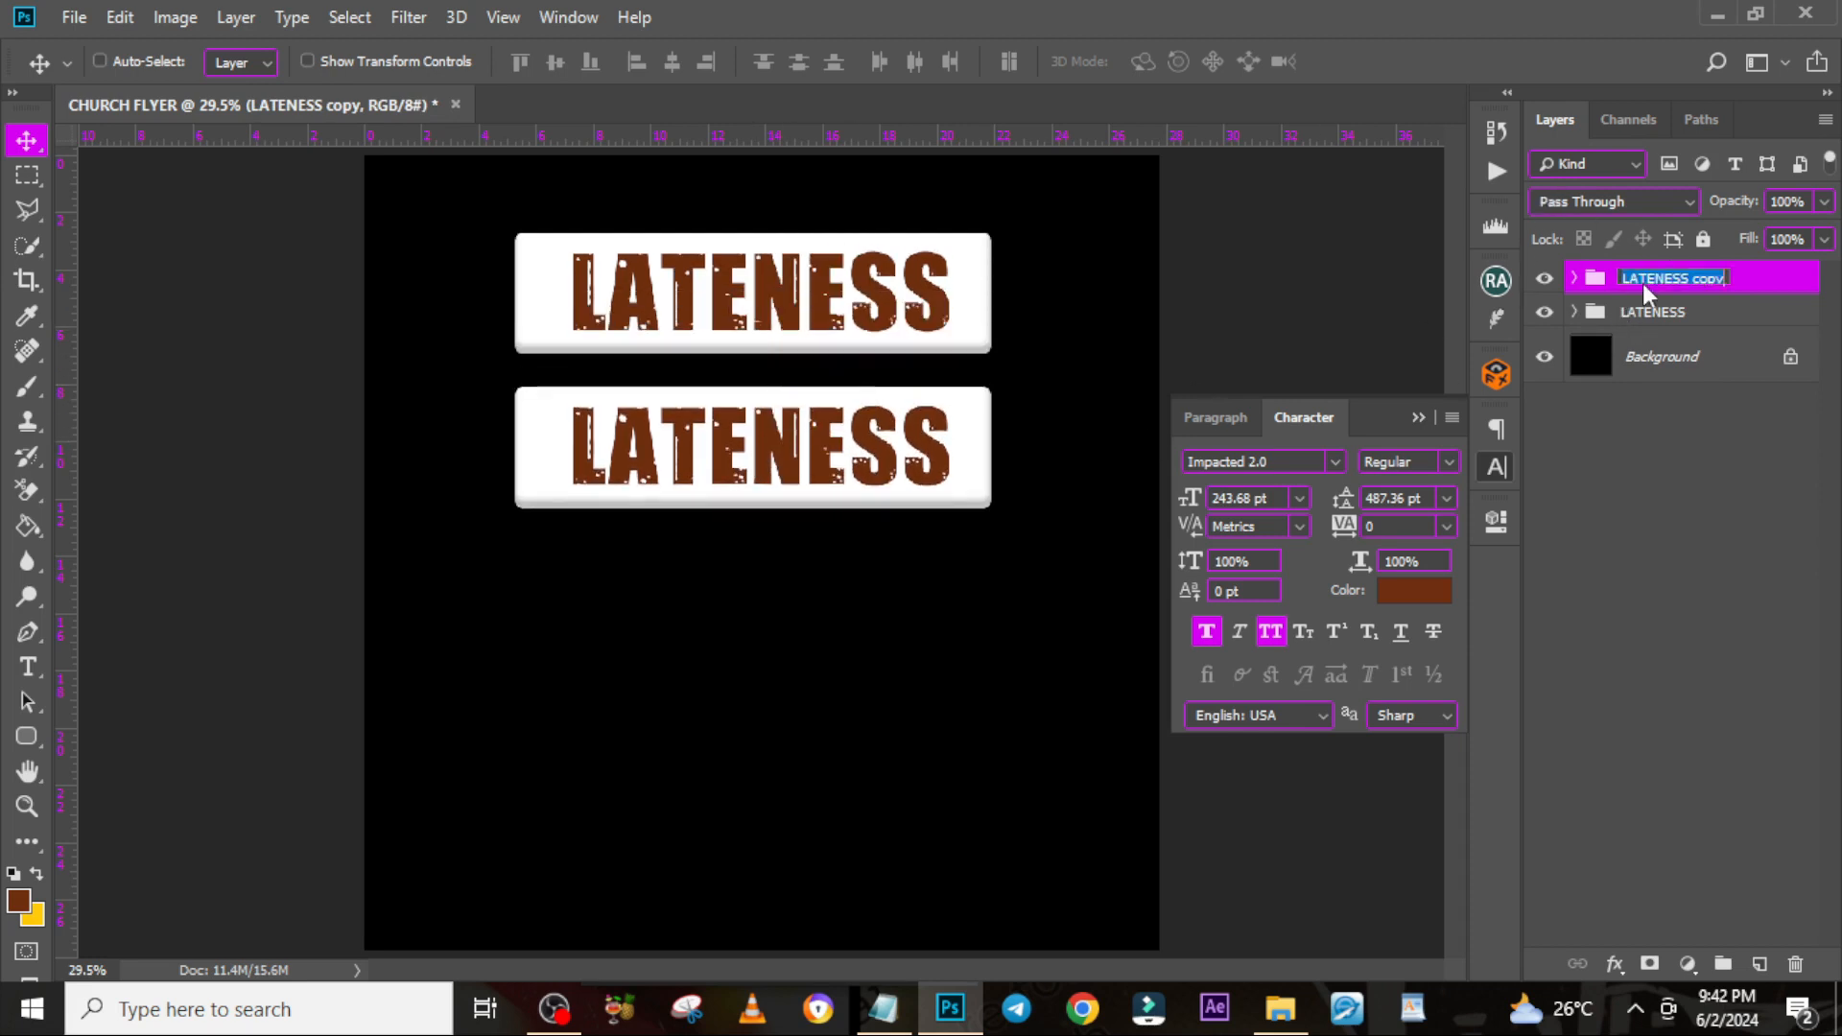
{"action": "type", "text": "LATEST"}
{"action": "key", "text": "ctrl+a"}
{"action": "left_click", "coordinate": [1736, 288]}
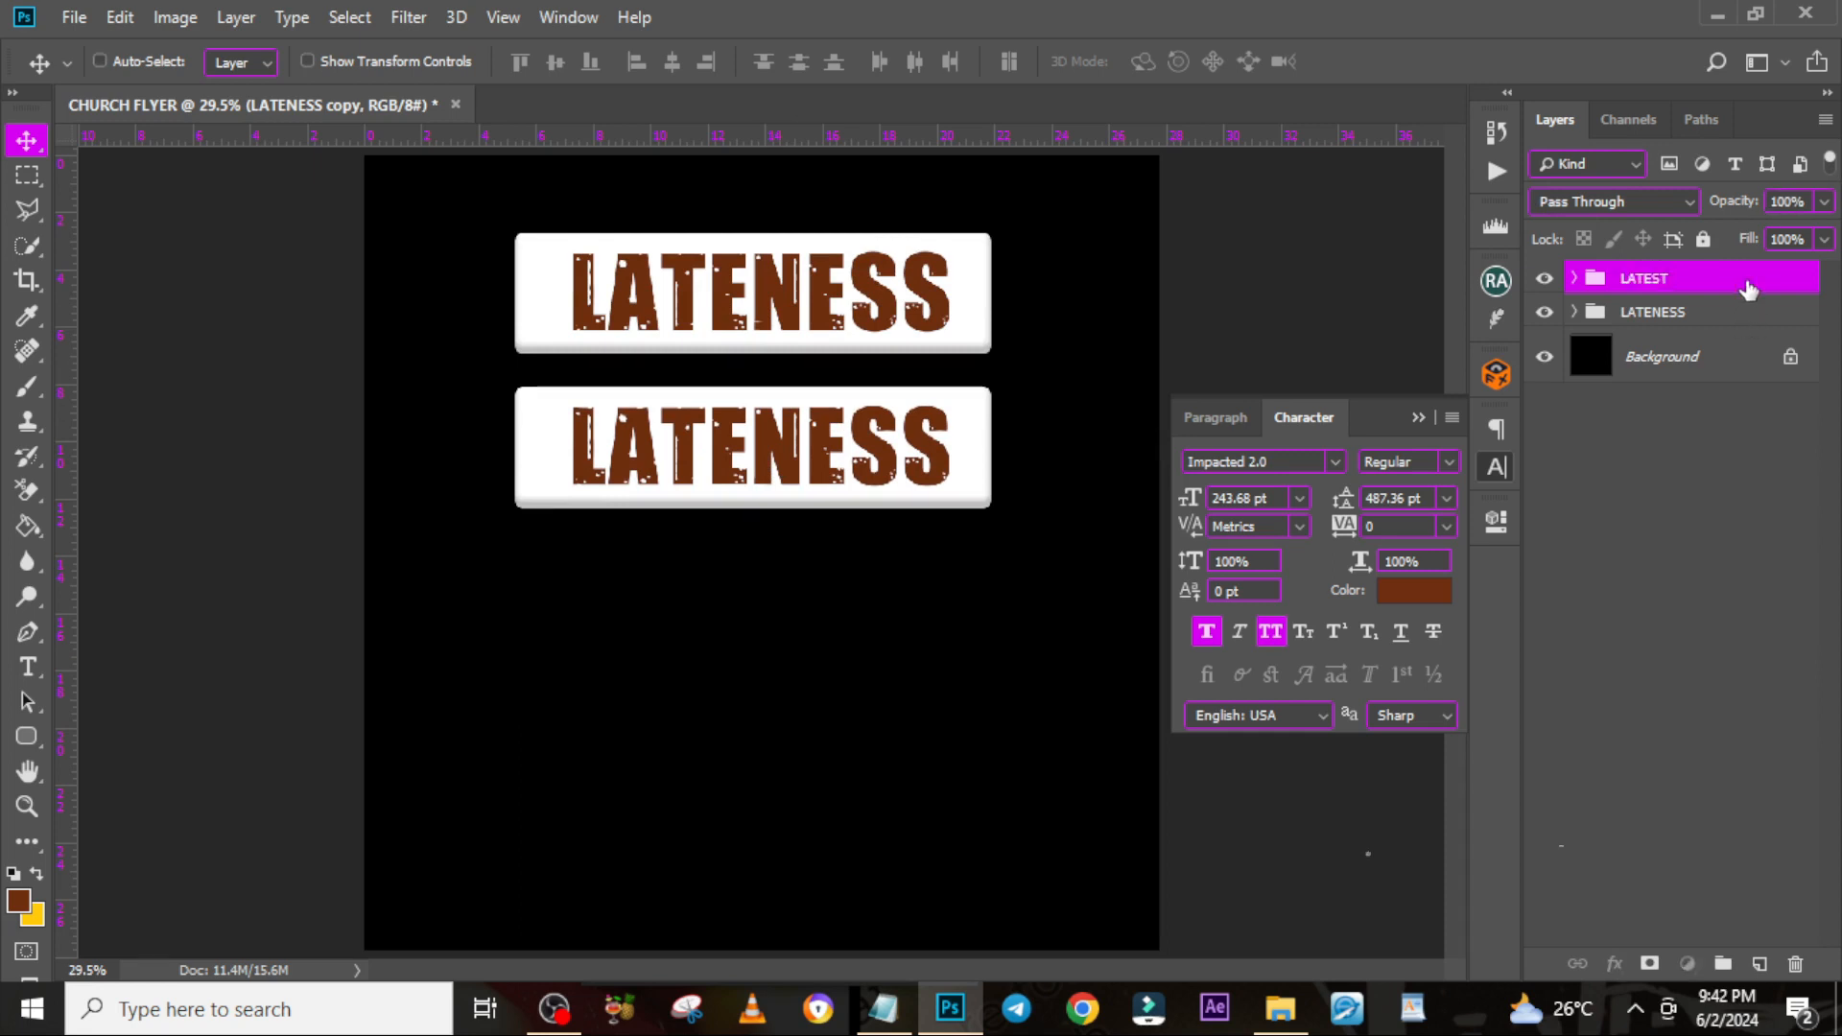
Replace the text inside the LATEST group with LATEST
{"action": "left_click", "coordinate": [1573, 278]}
{"action": "double_click", "coordinate": [1611, 323]}
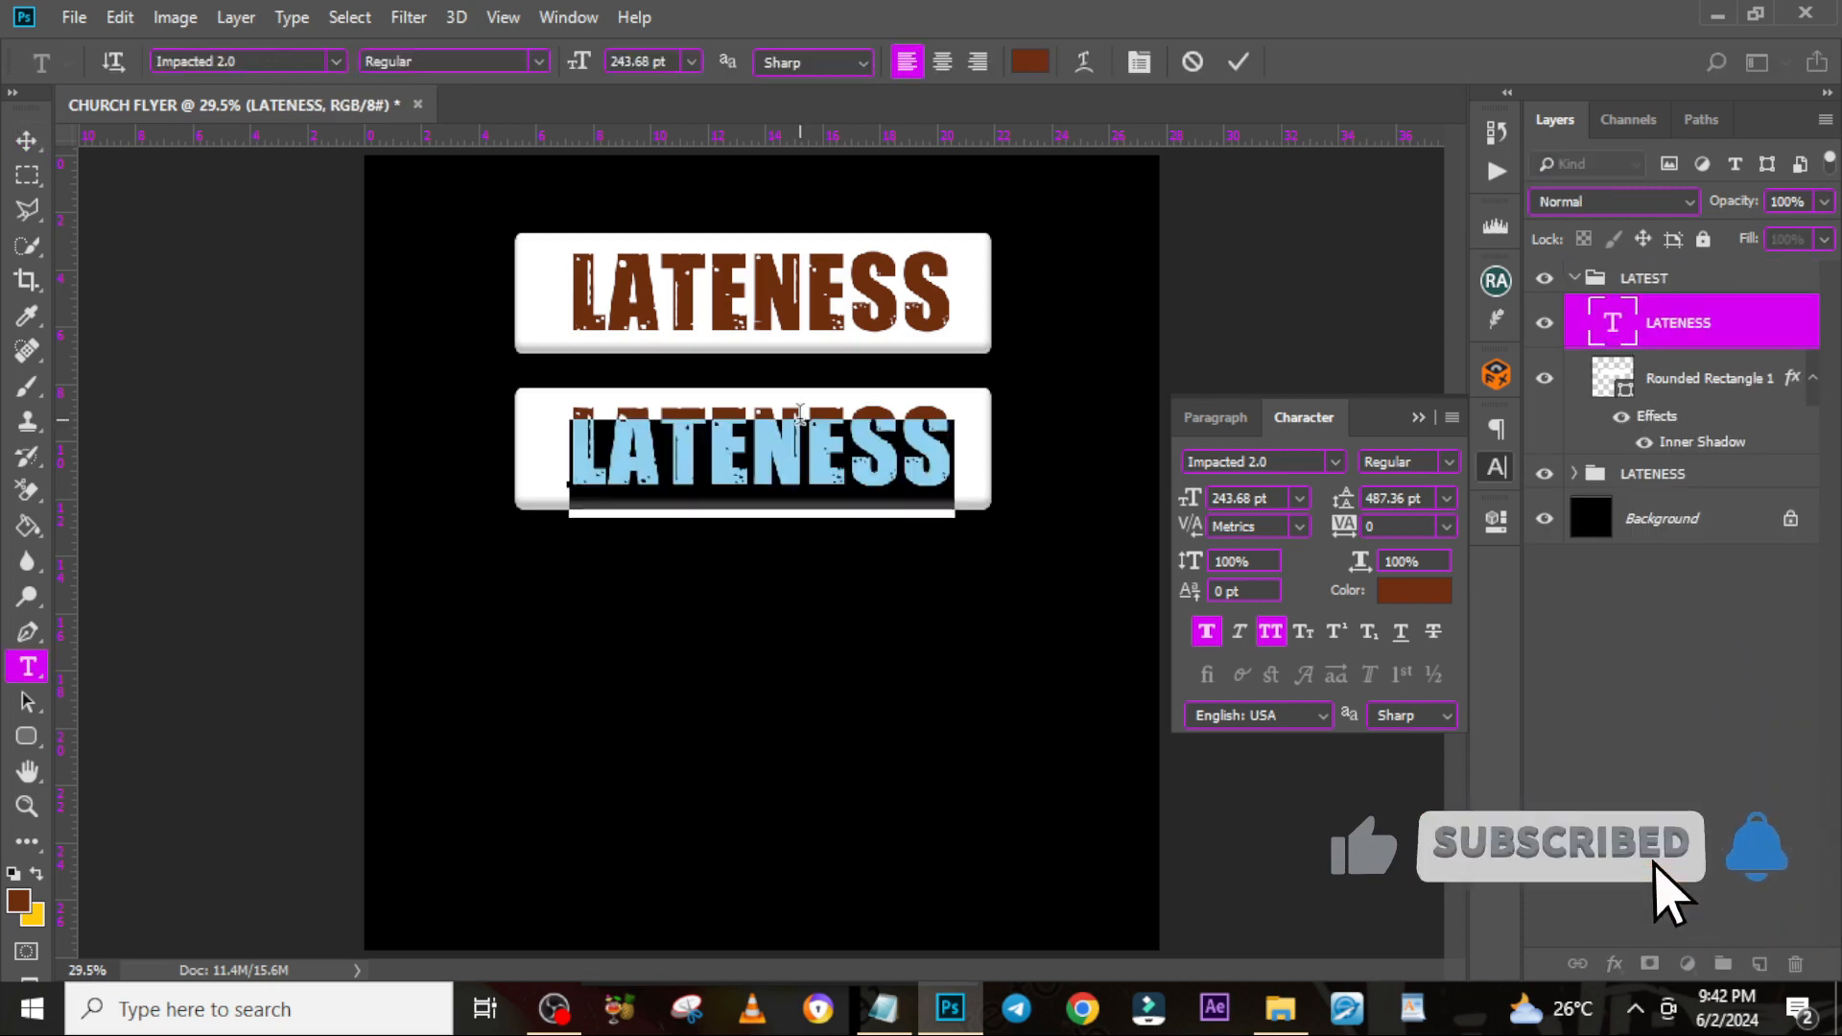
{"action": "right_click", "coordinate": [800, 415]}
{"action": "left_click", "coordinate": [882, 516]}
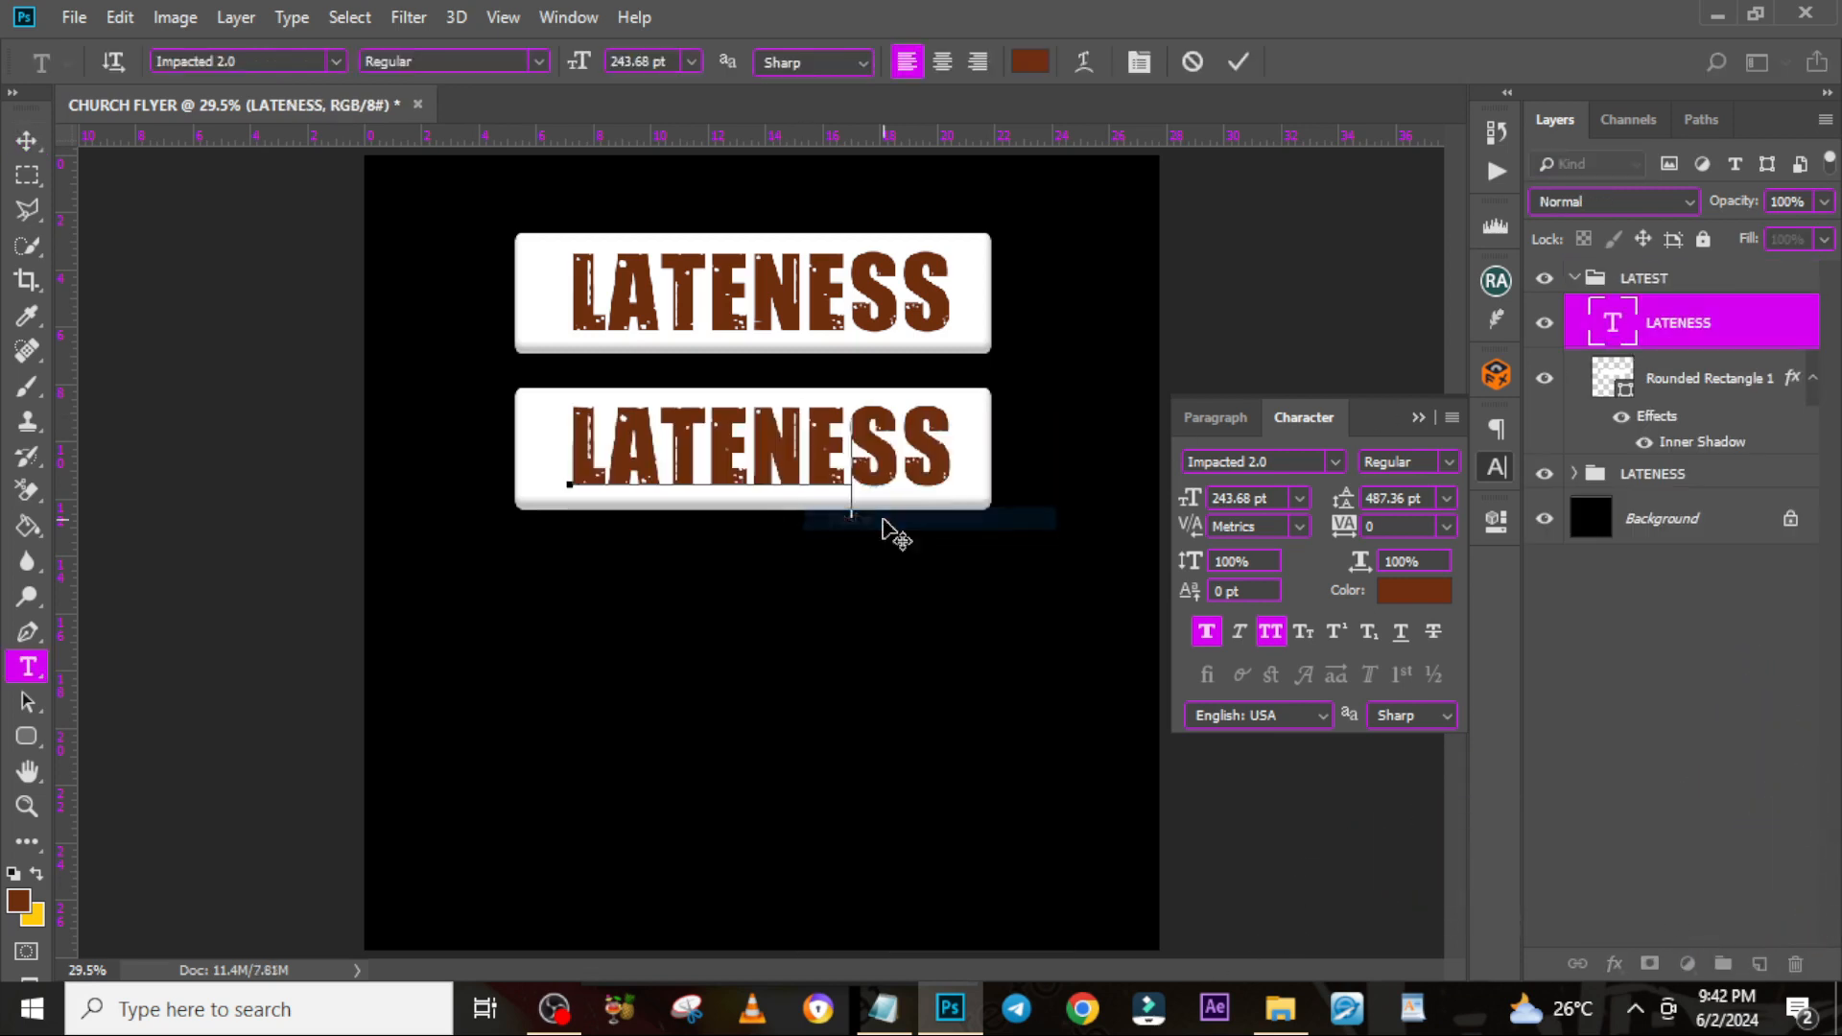
{"action": "left_click", "coordinate": [1656, 327]}
Show the guides and move the LATEST text right and slightly up, leaving room for a word before it
{"action": "key", "text": "ctrl+semicolon"}
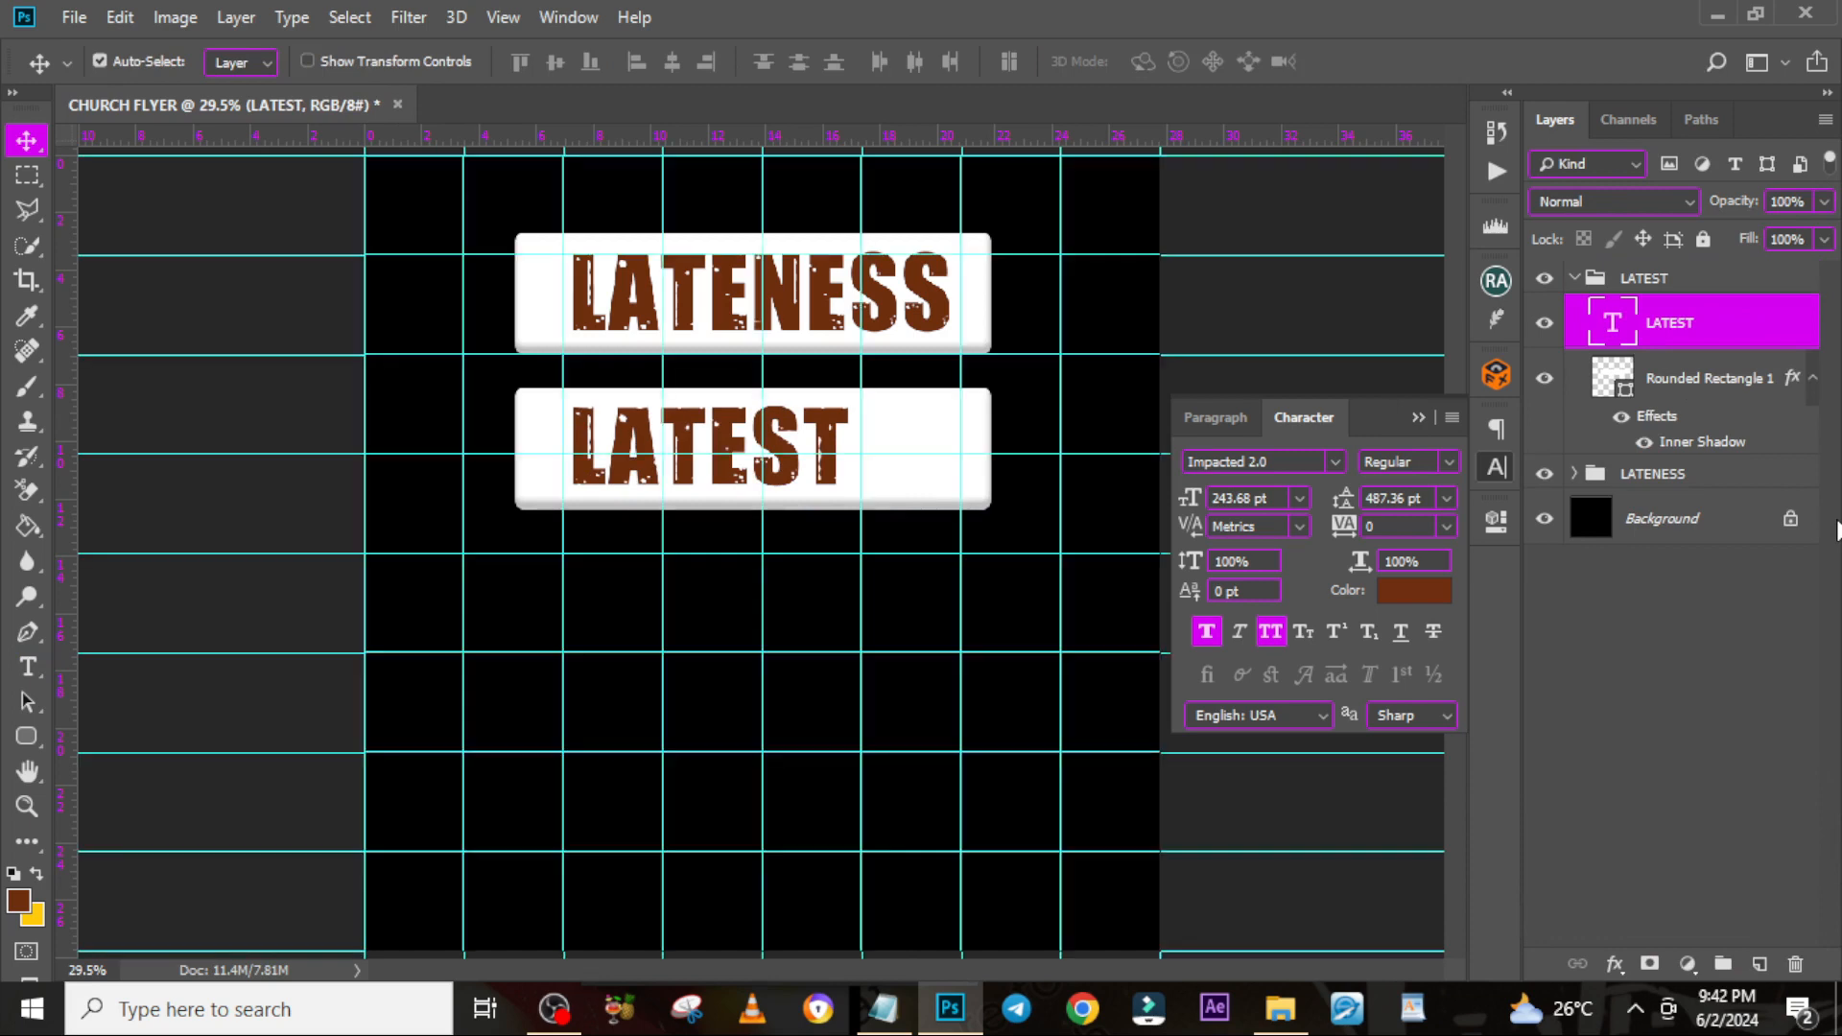
{"action": "key", "text": "ctrl+t"}
{"action": "left_click_drag", "start_coordinate": [799, 463], "coordinate": [866, 439]}
{"action": "key", "text": "Return"}
Duplicate the LATEST text, move the copy to its left, and change its wording to TO
{"action": "key", "text": "ctrl+j"}
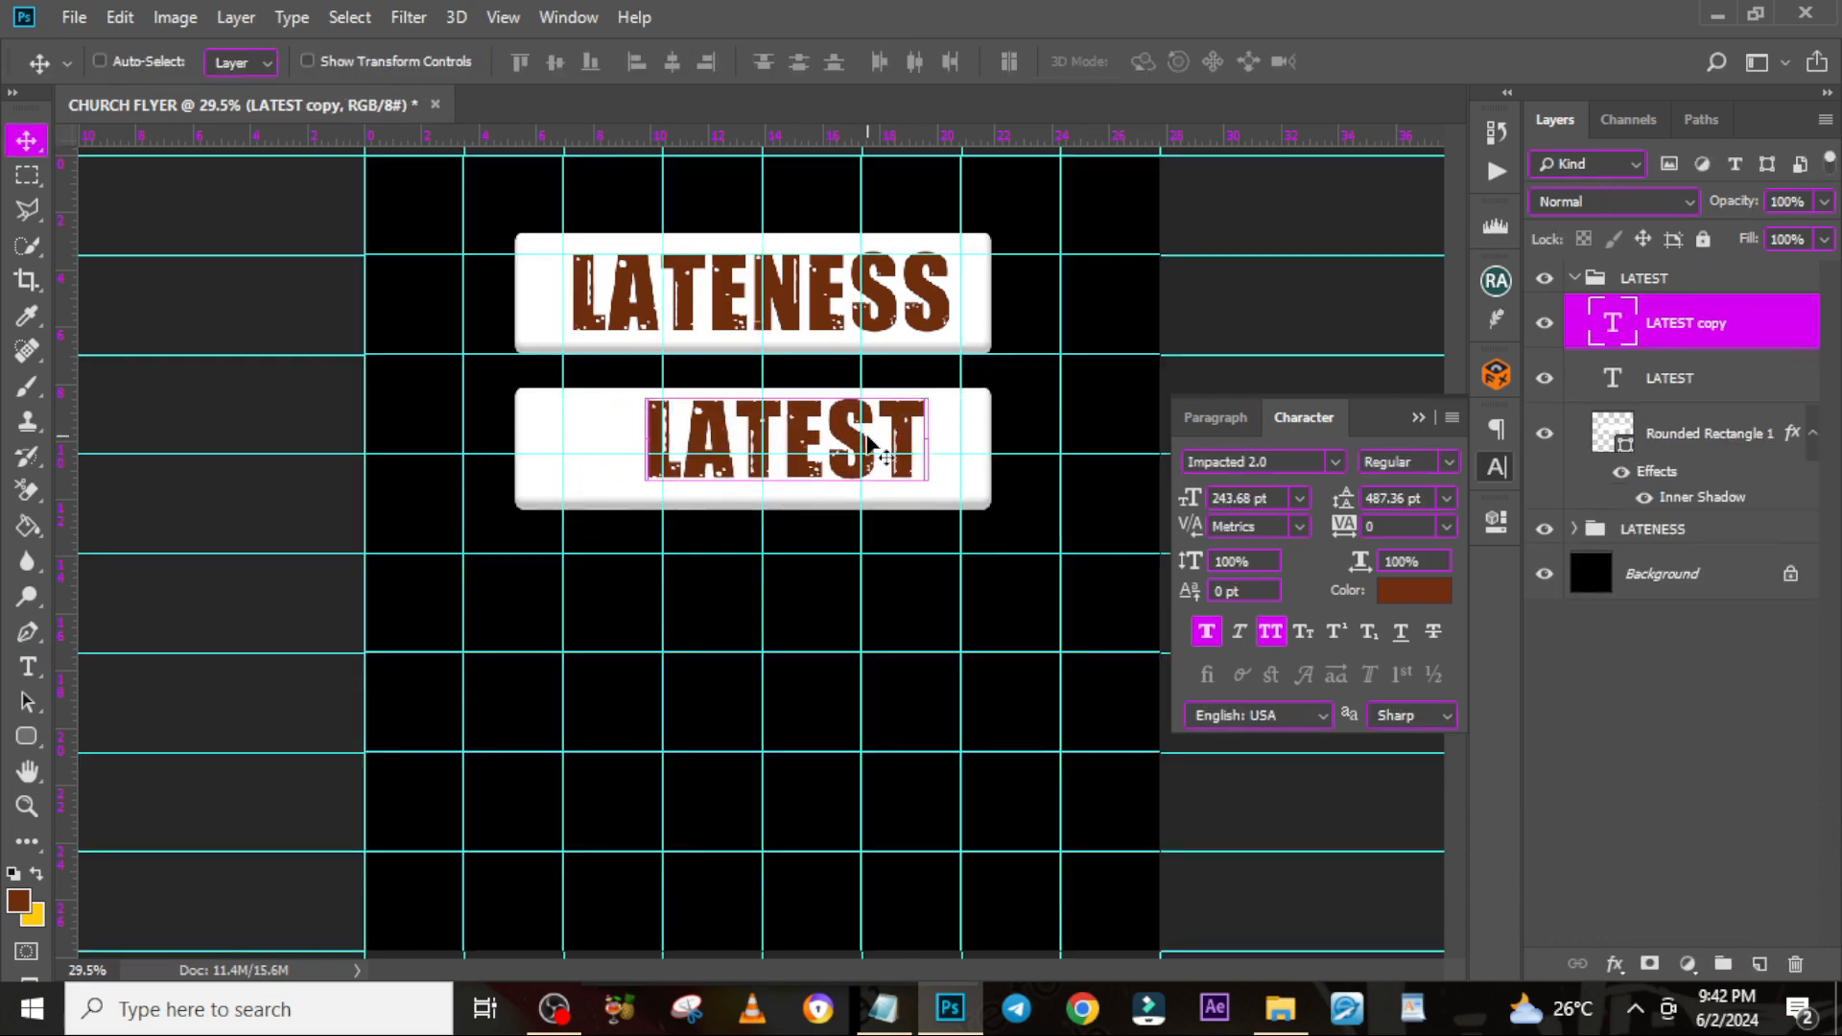
{"action": "left_click_drag", "start_coordinate": [834, 451], "coordinate": [694, 449]}
{"action": "double_click", "coordinate": [1615, 327]}
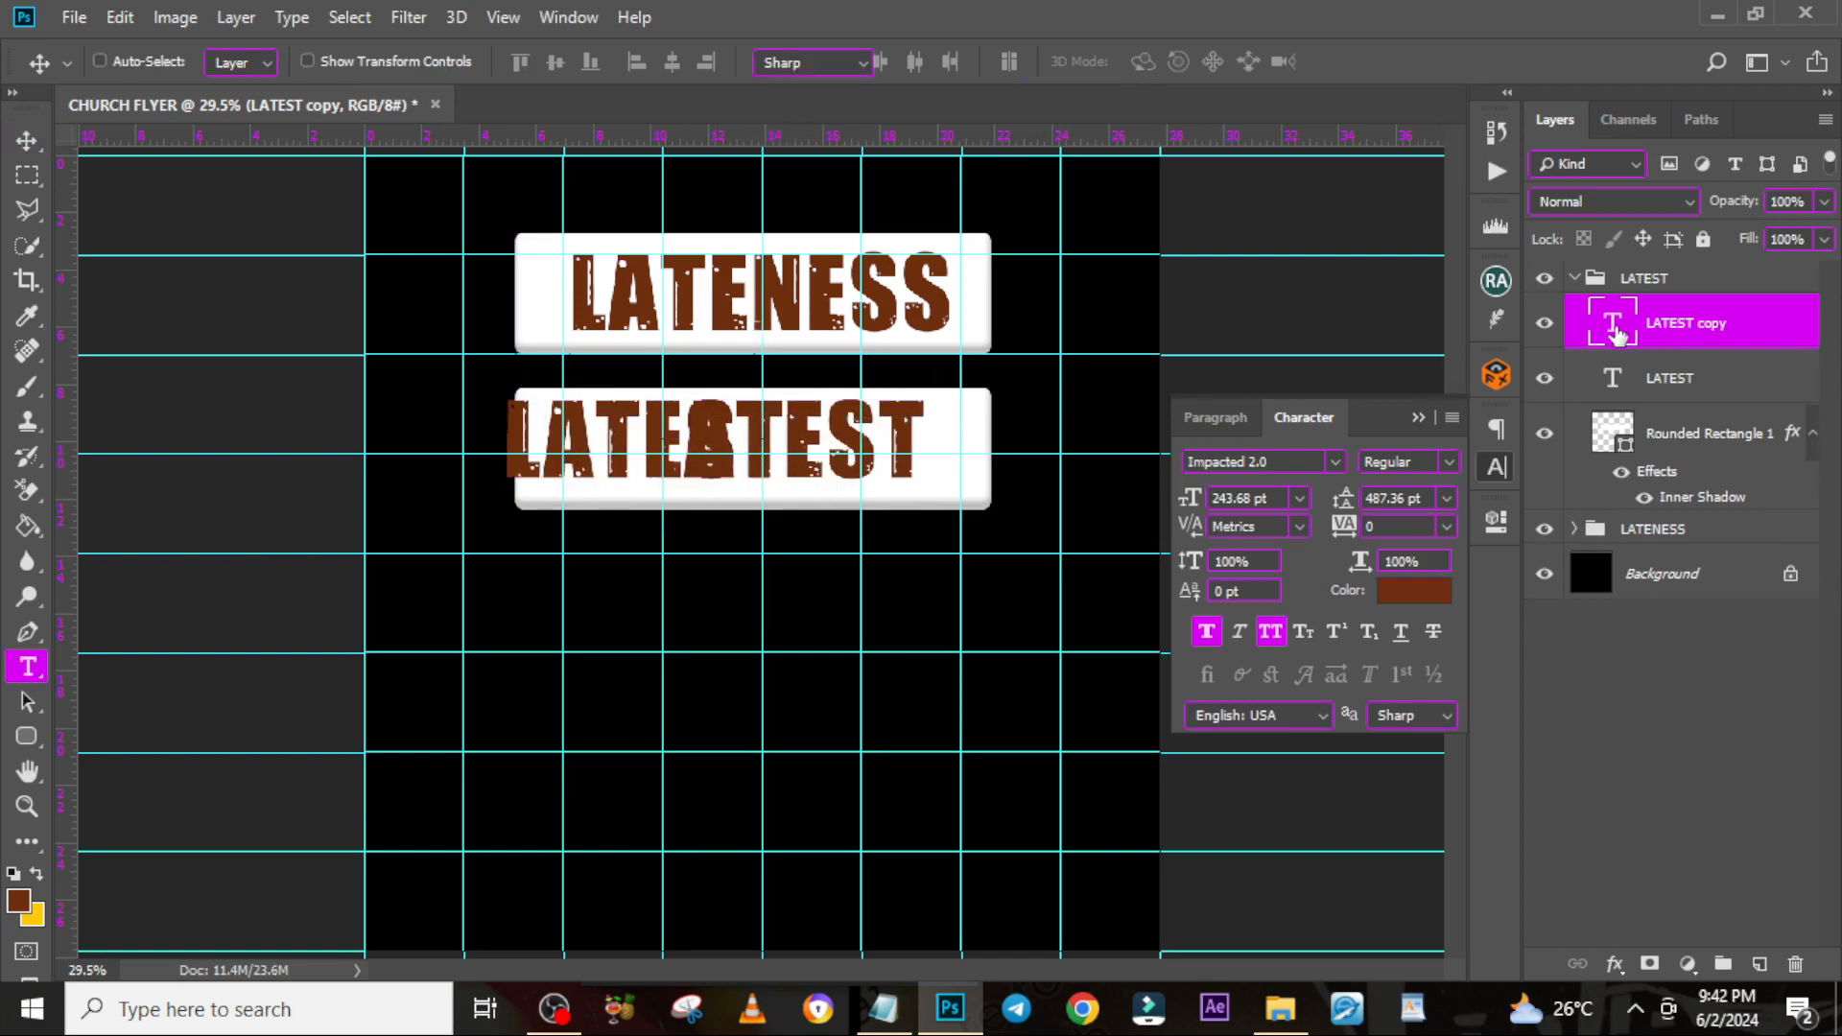
{"action": "type", "text": "TO"}
{"action": "key", "text": "ctrl+Return"}
{"action": "key", "text": "v"}
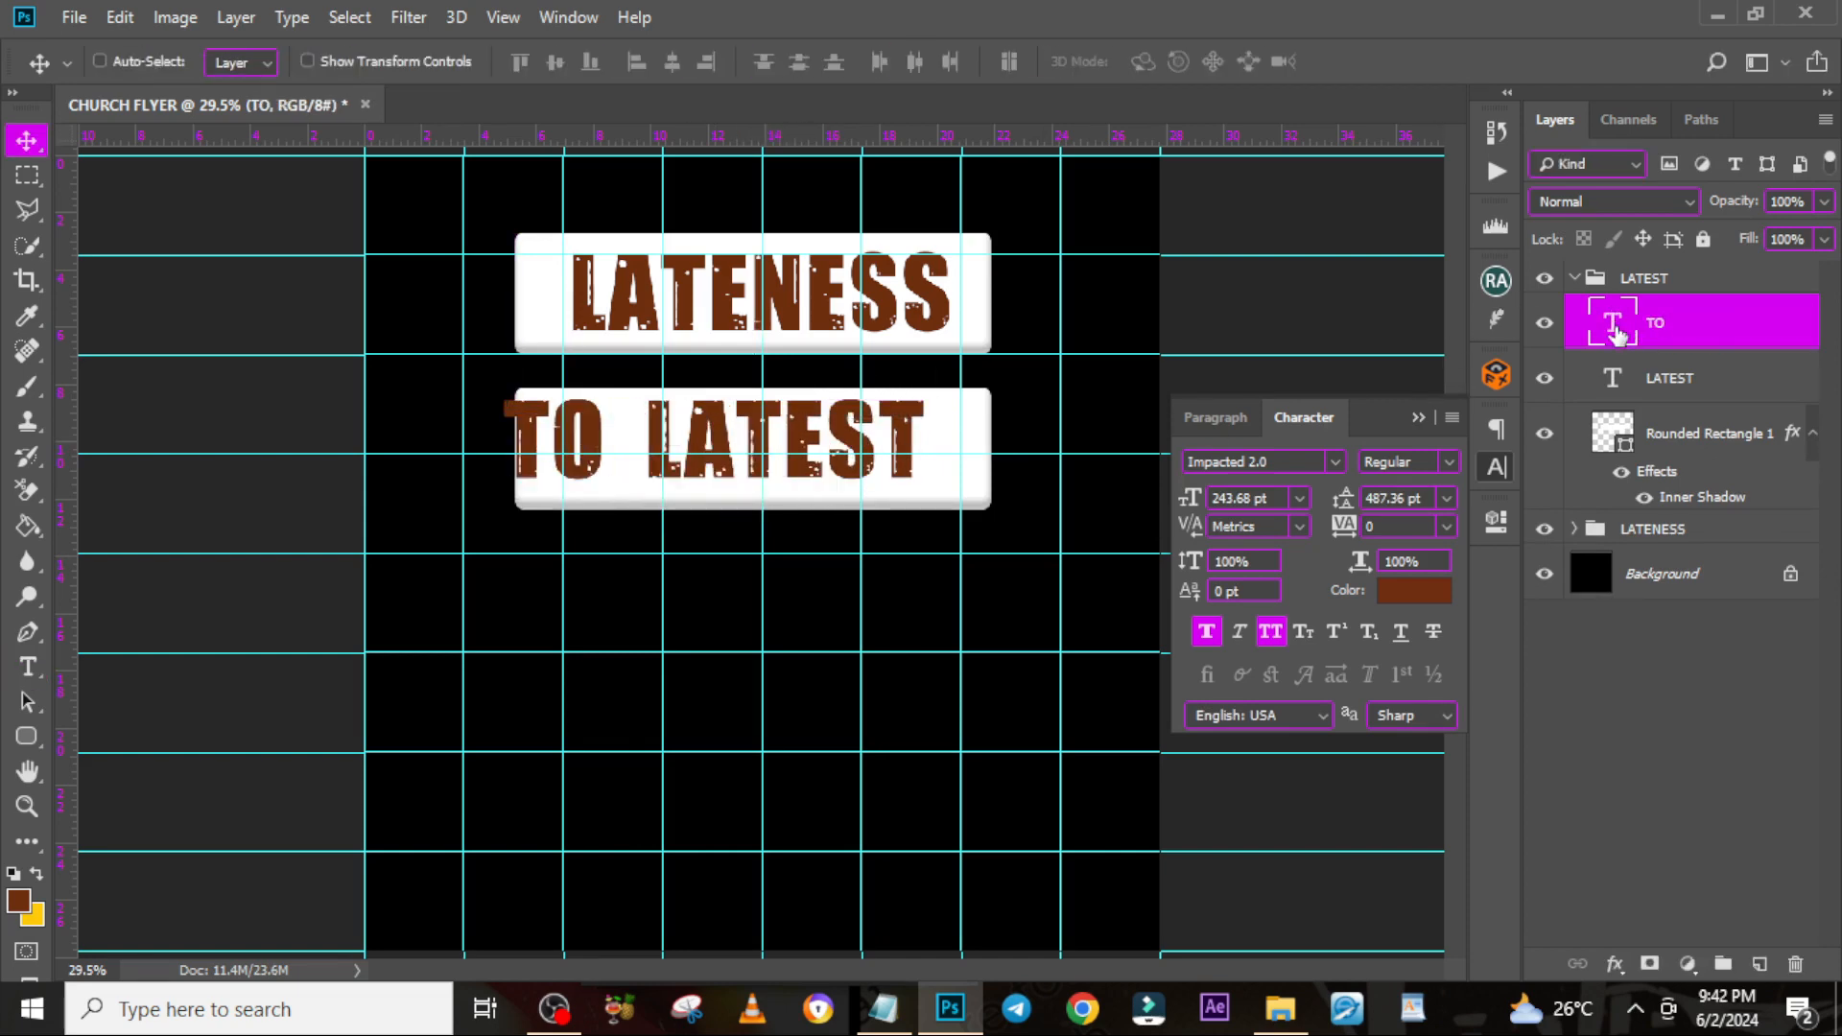
Scale the word TO down to about 110 pt and place it just before LATEST at mid-letter height
{"action": "key", "text": "ctrl+t"}
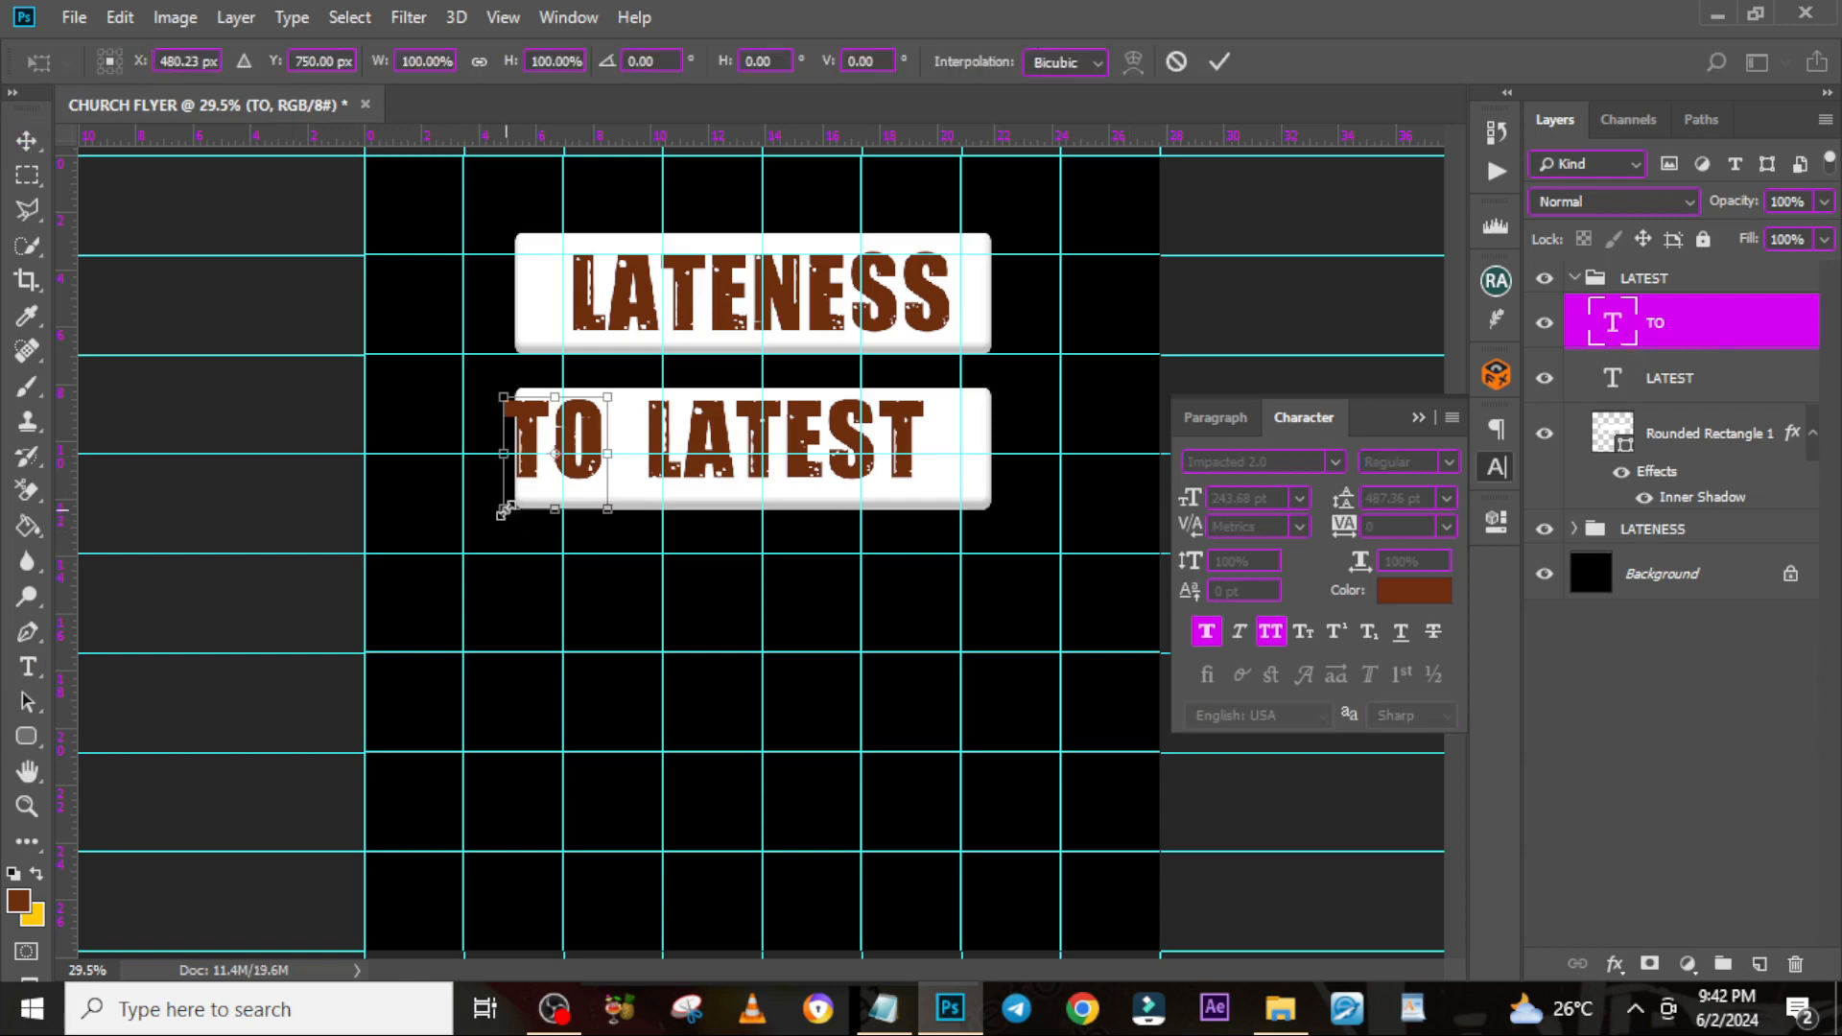
{"action": "left_click_drag", "start_coordinate": [504, 508], "coordinate": [626, 450]}
{"action": "key", "text": "Return"}
Select the TO and LATEST text layers together and center them horizontally on the middle vertical guide
{"action": "left_click", "coordinate": [1650, 388], "text": "ctrl"}
{"action": "key", "text": "ctrl+t"}
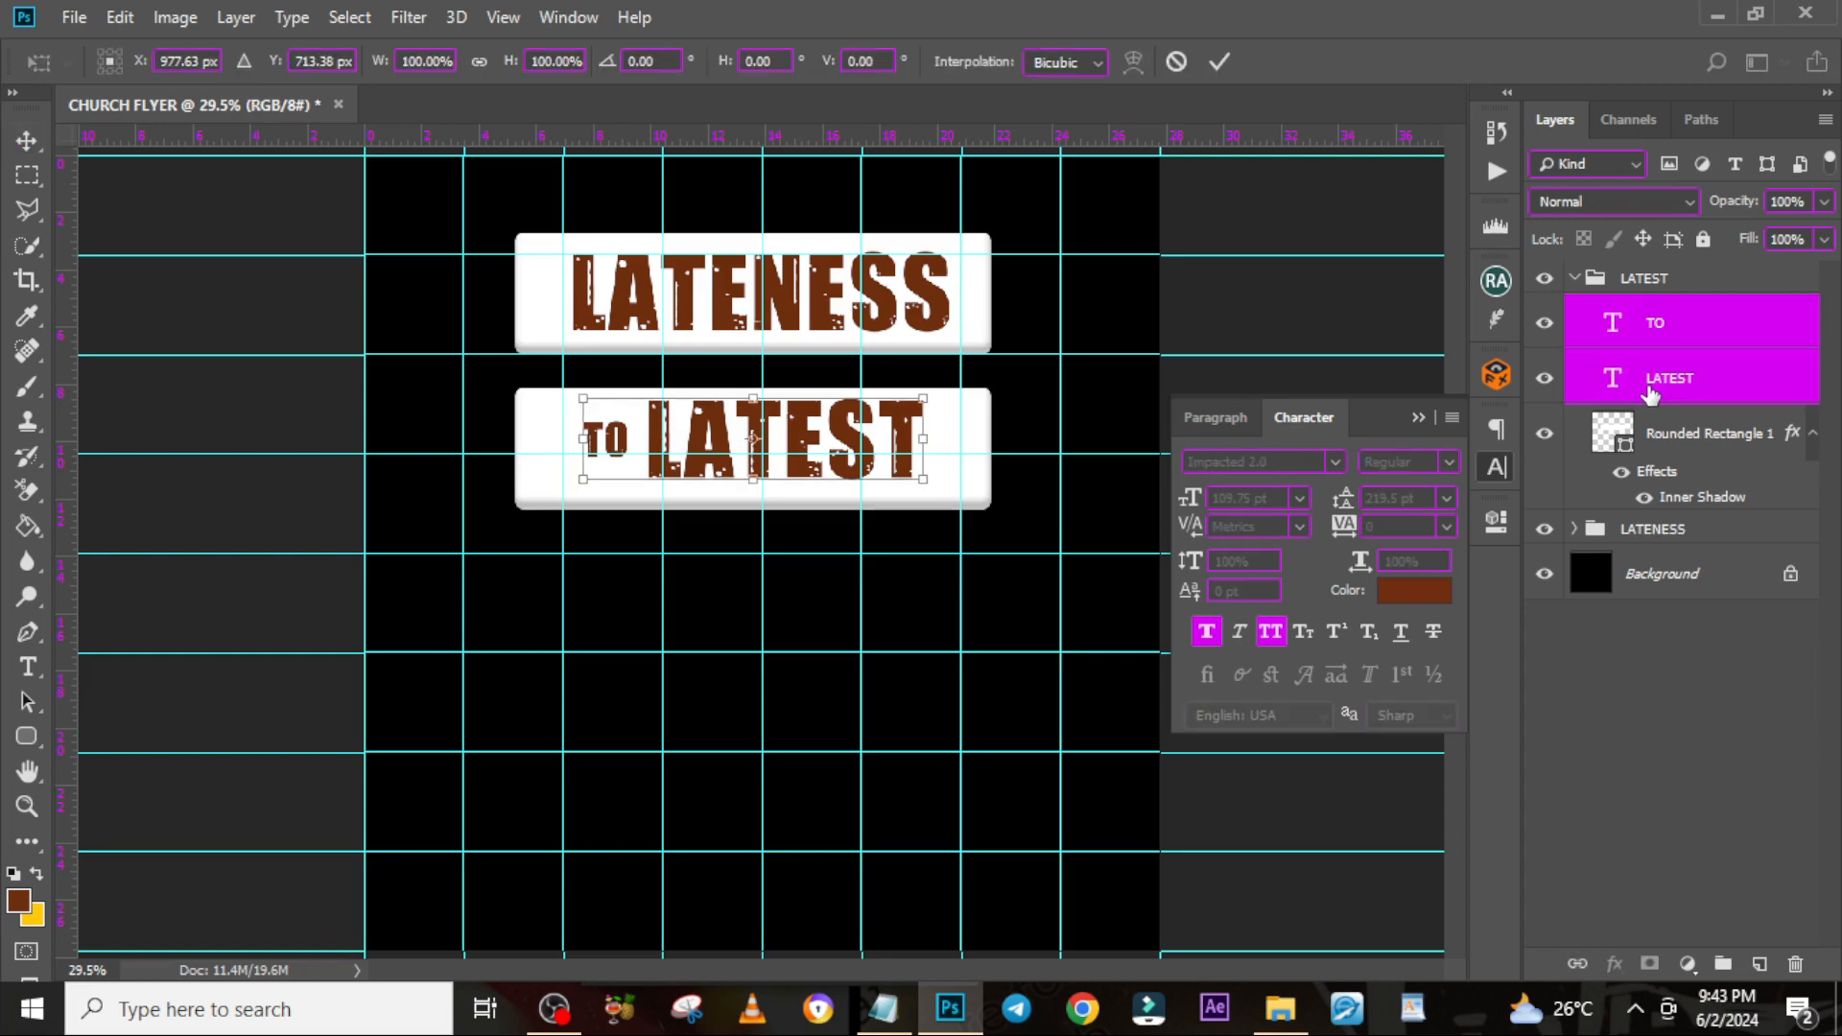
{"action": "left_click_drag", "start_coordinate": [753, 439], "coordinate": [761, 438]}
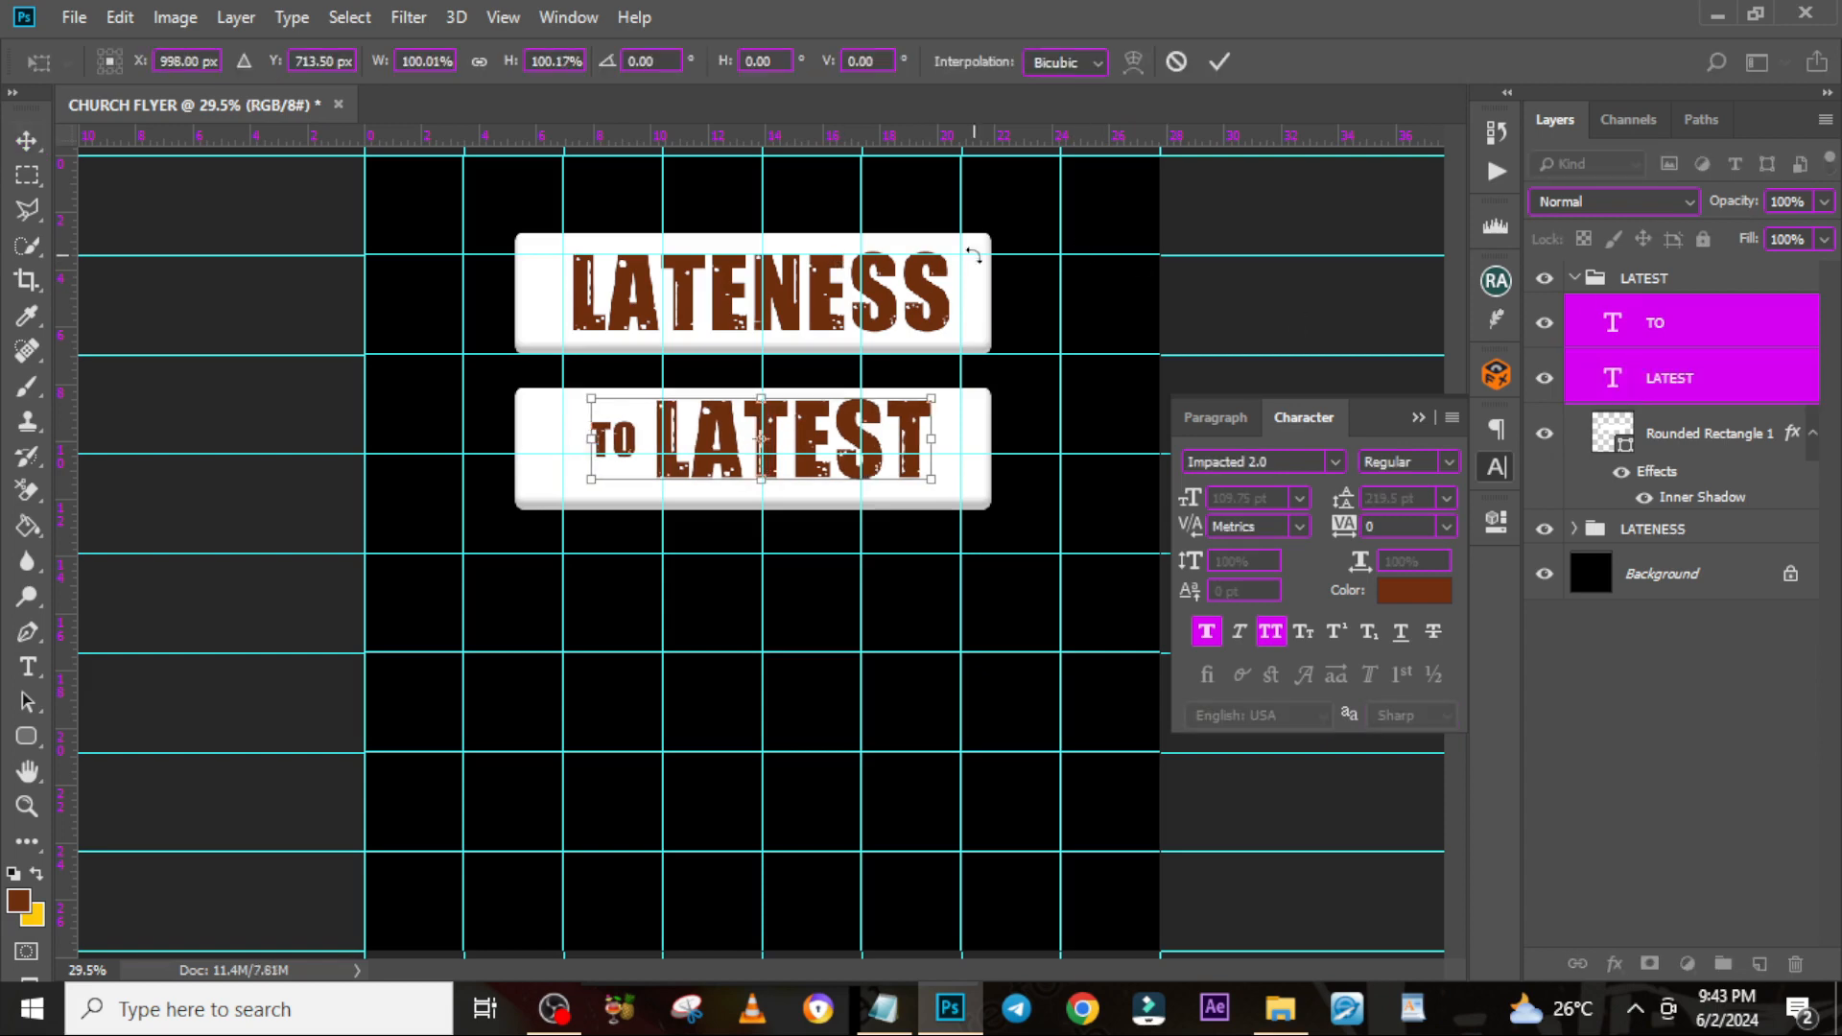
{"action": "key", "text": "Return"}
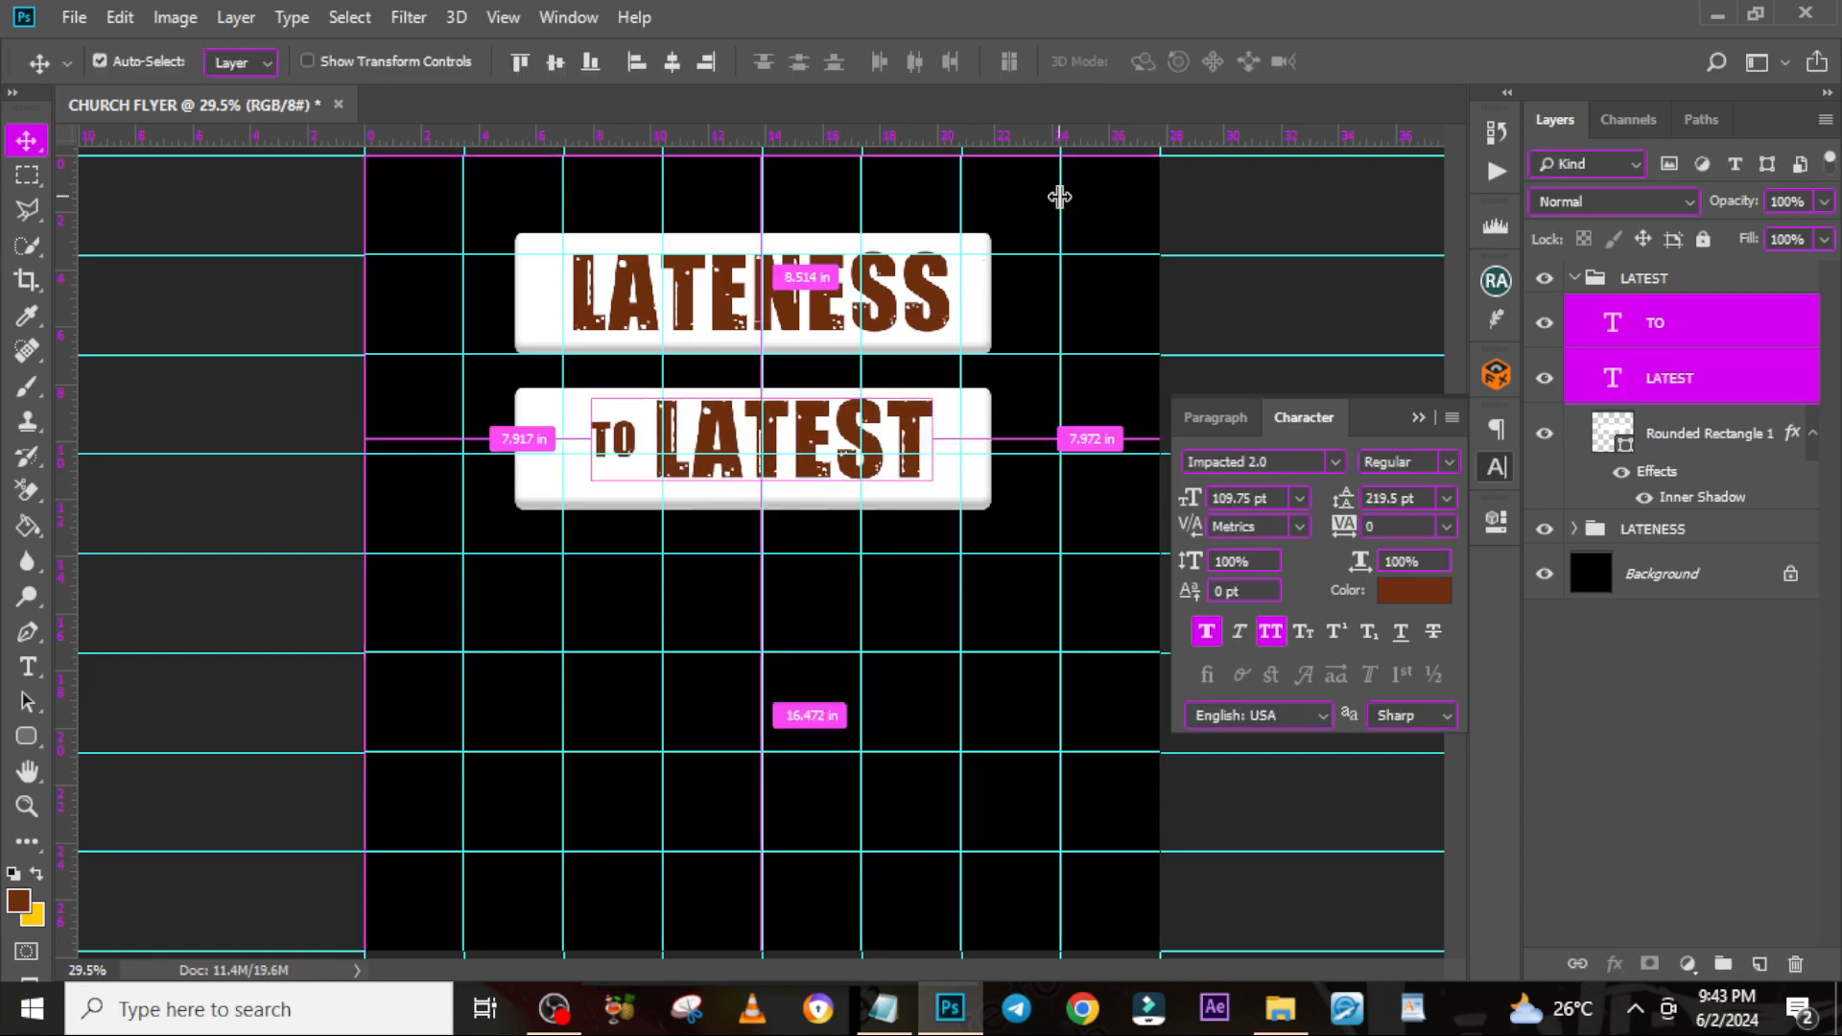
Hide the guides, fit the flyer in view, and add a Gradient Overlay to the LATEST text layer
{"action": "key", "text": "ctrl+semicolon"}
{"action": "key", "text": "ctrl+0"}
{"action": "left_click", "coordinate": [1757, 395]}
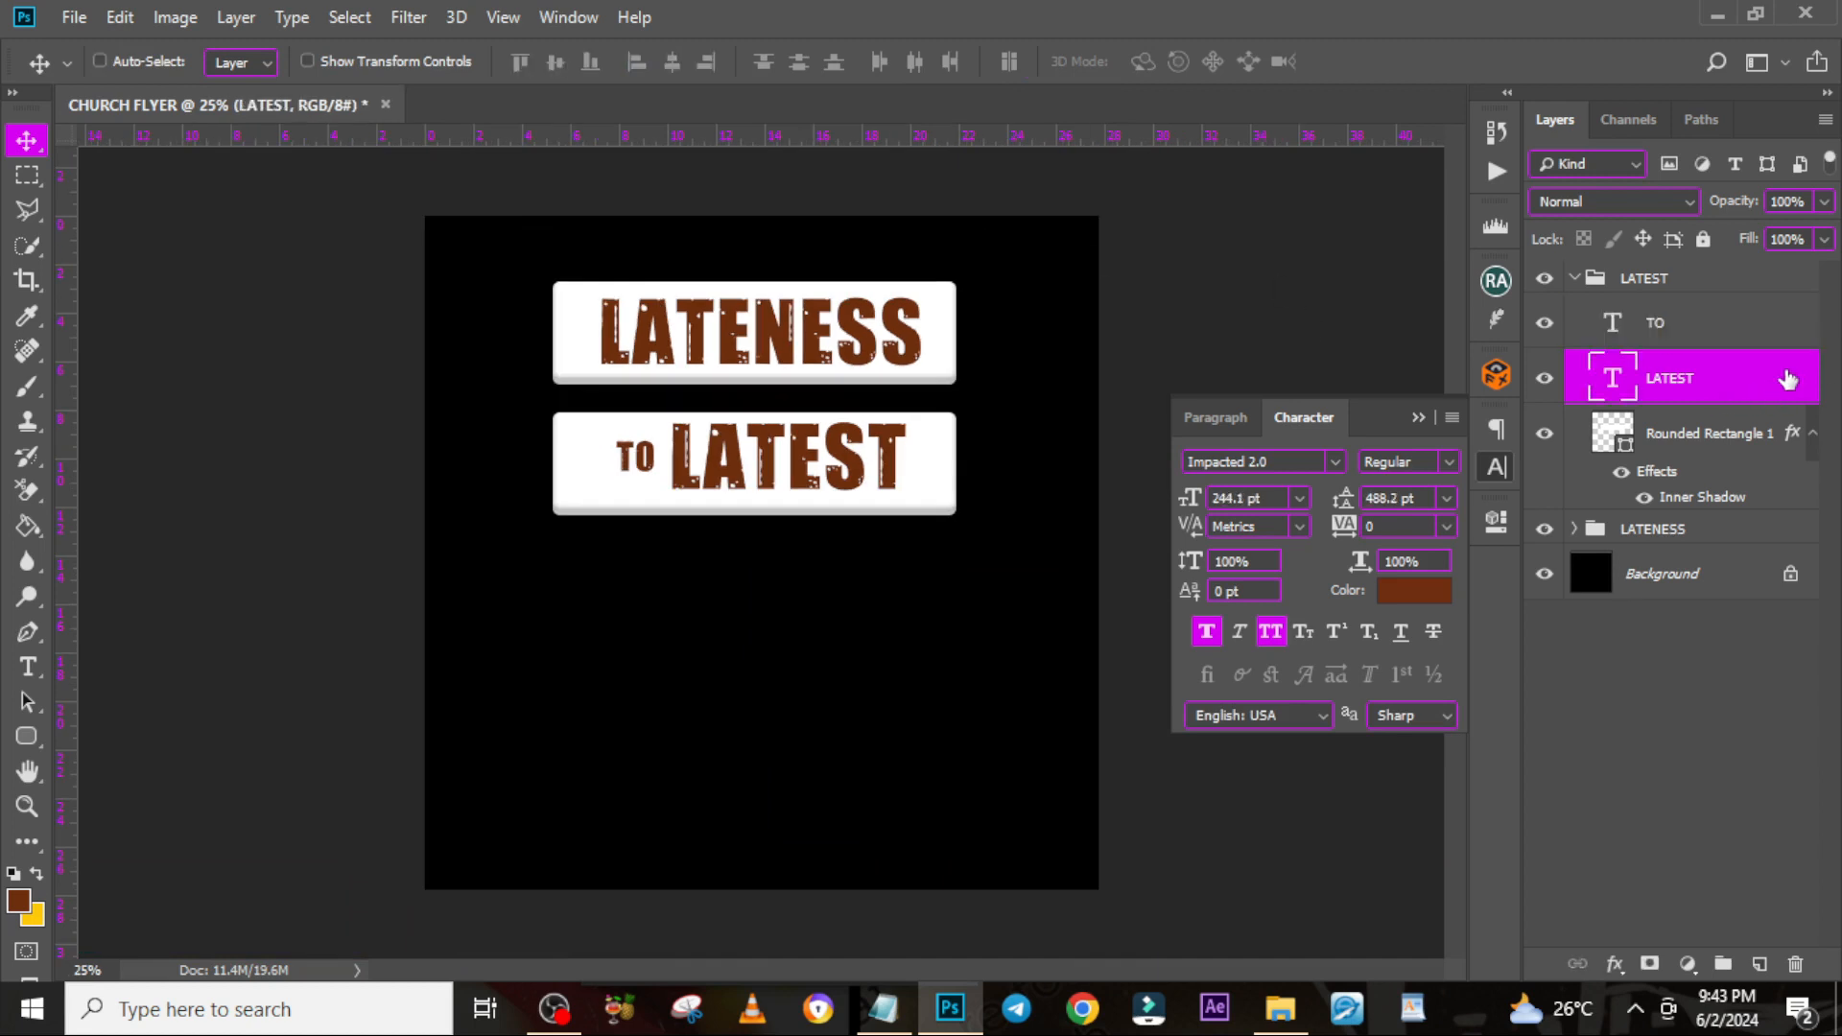
{"action": "double_click", "coordinate": [1787, 379]}
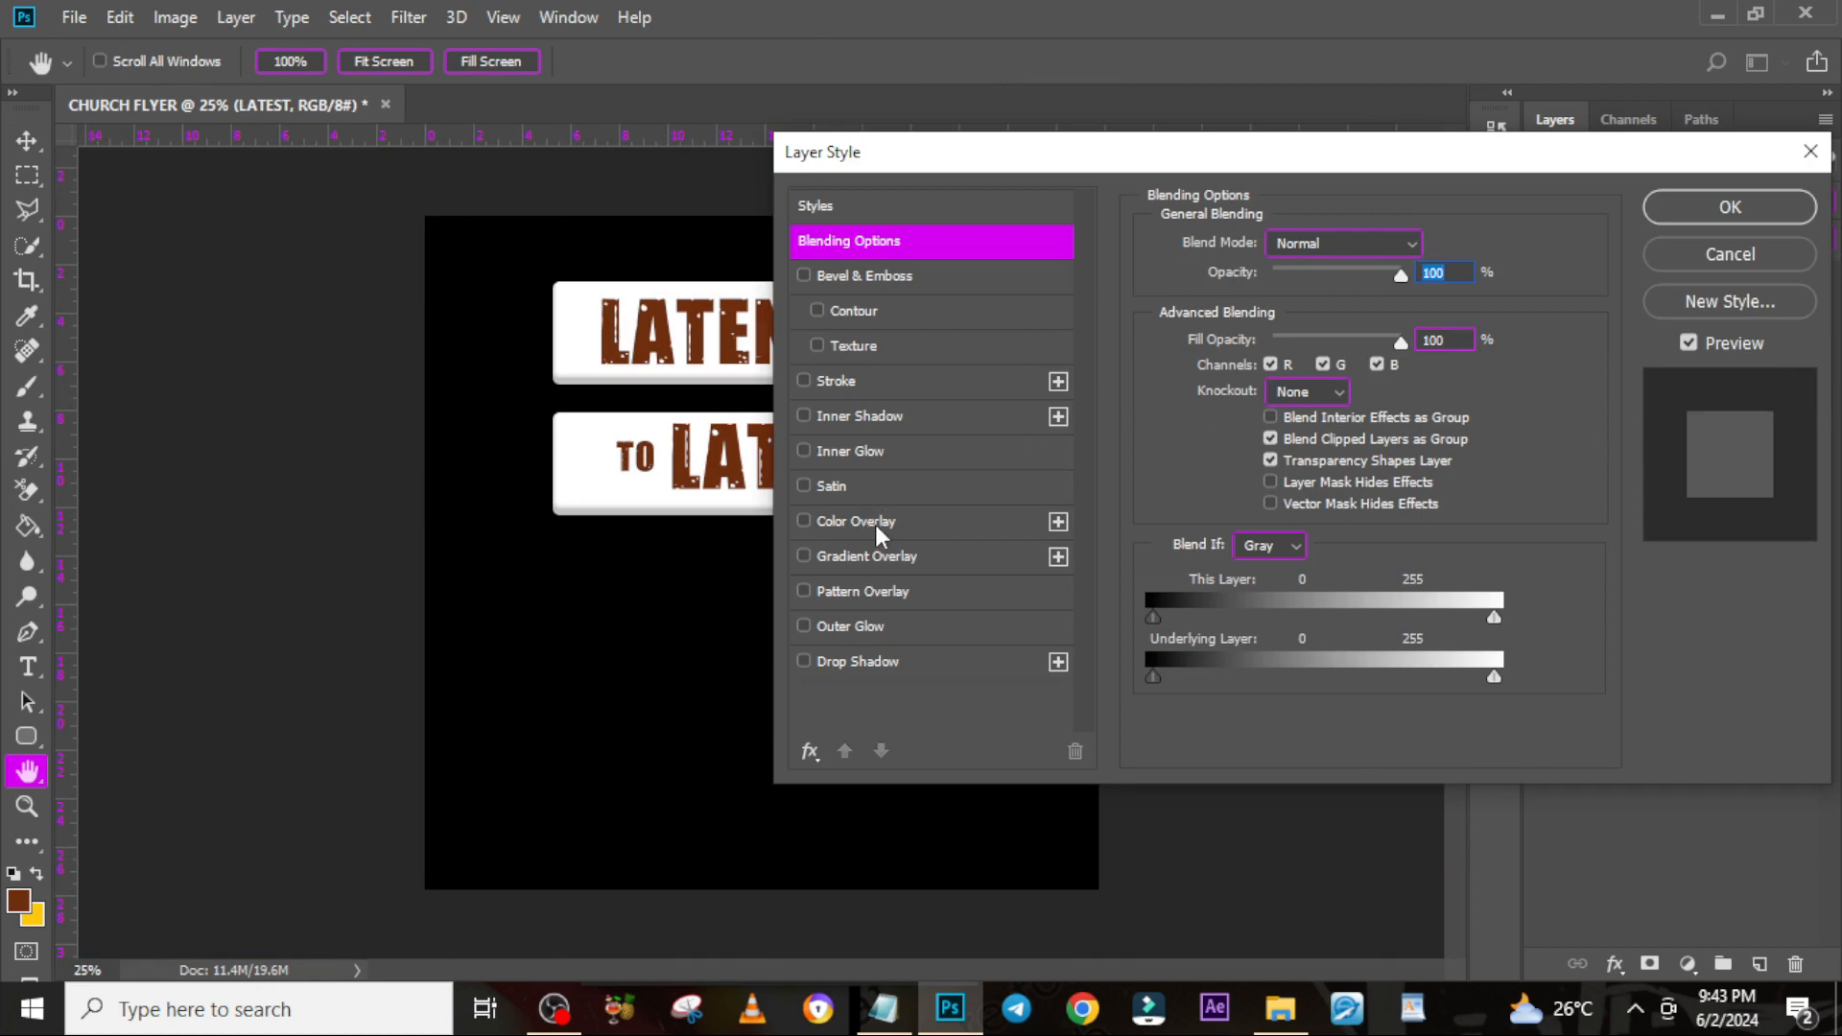
{"action": "left_click", "coordinate": [876, 558]}
{"action": "left_click_drag", "start_coordinate": [940, 165], "coordinate": [1165, 172]}
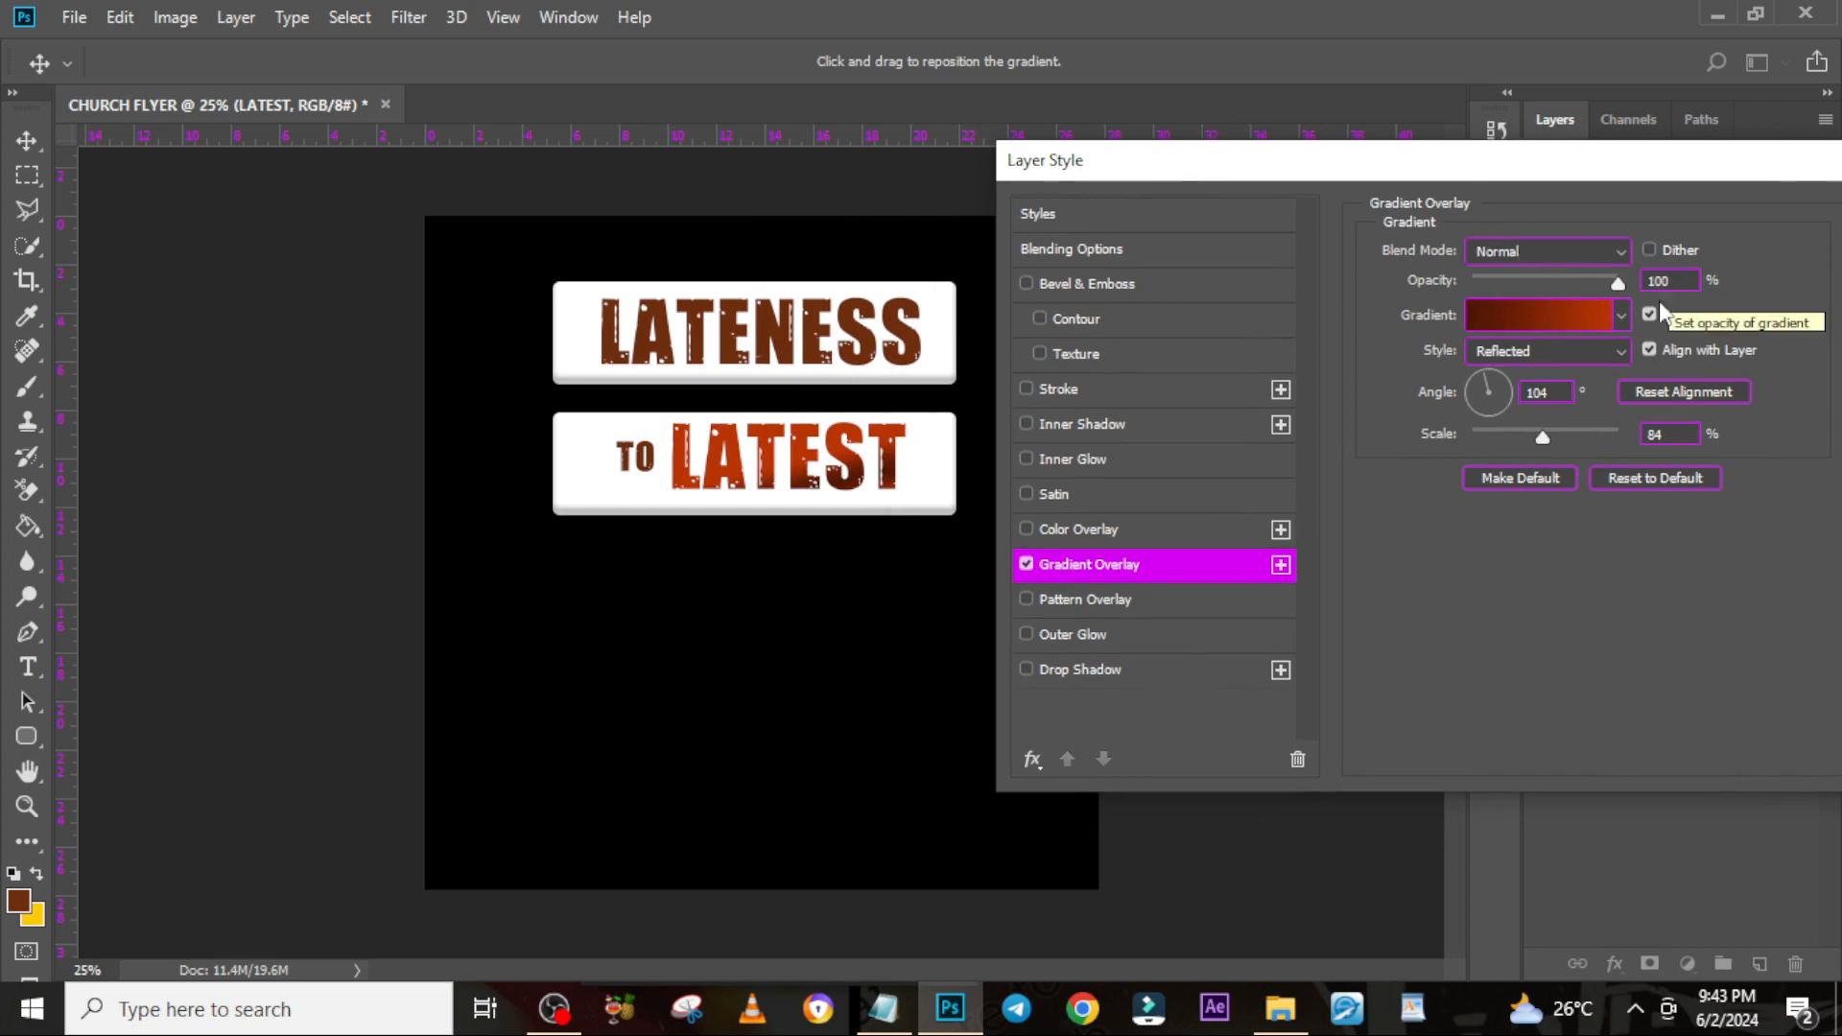
Set the starting color stop of the LATEST gradient overlay to 671818
{"action": "left_click", "coordinate": [1529, 322]}
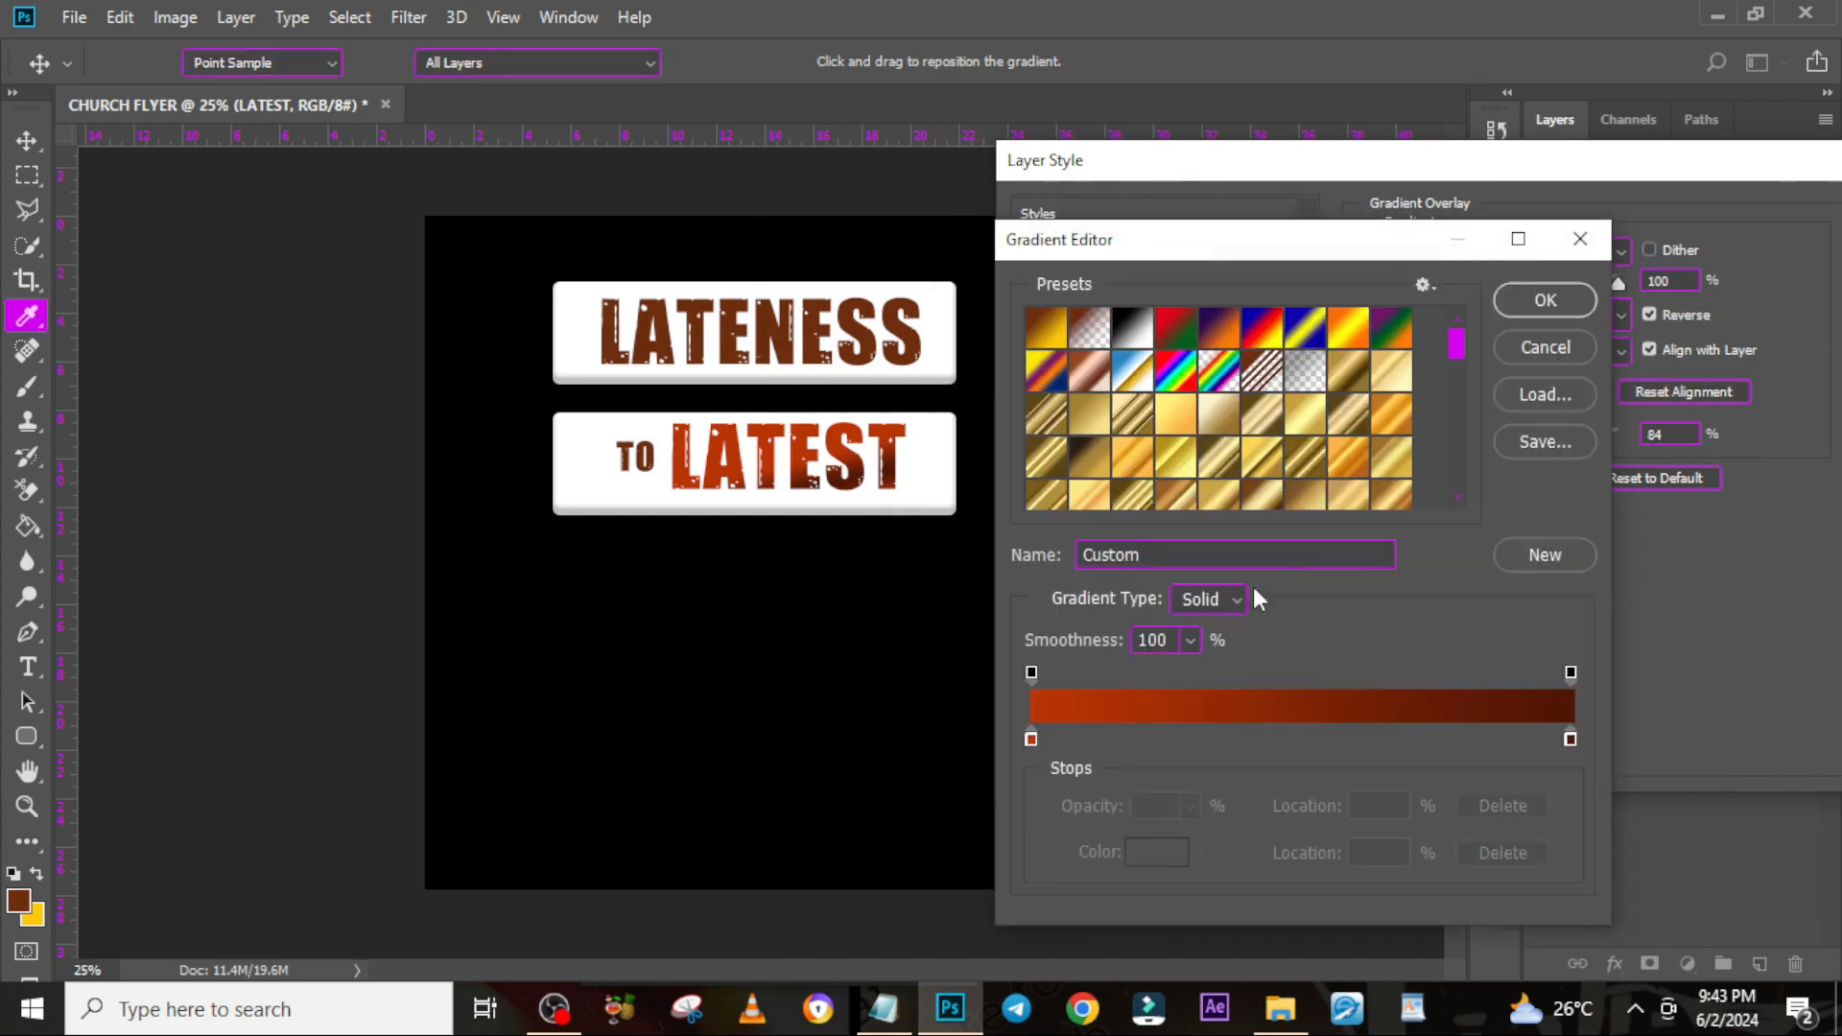
{"action": "left_click", "coordinate": [1031, 739]}
{"action": "double_click", "coordinate": [1031, 739]}
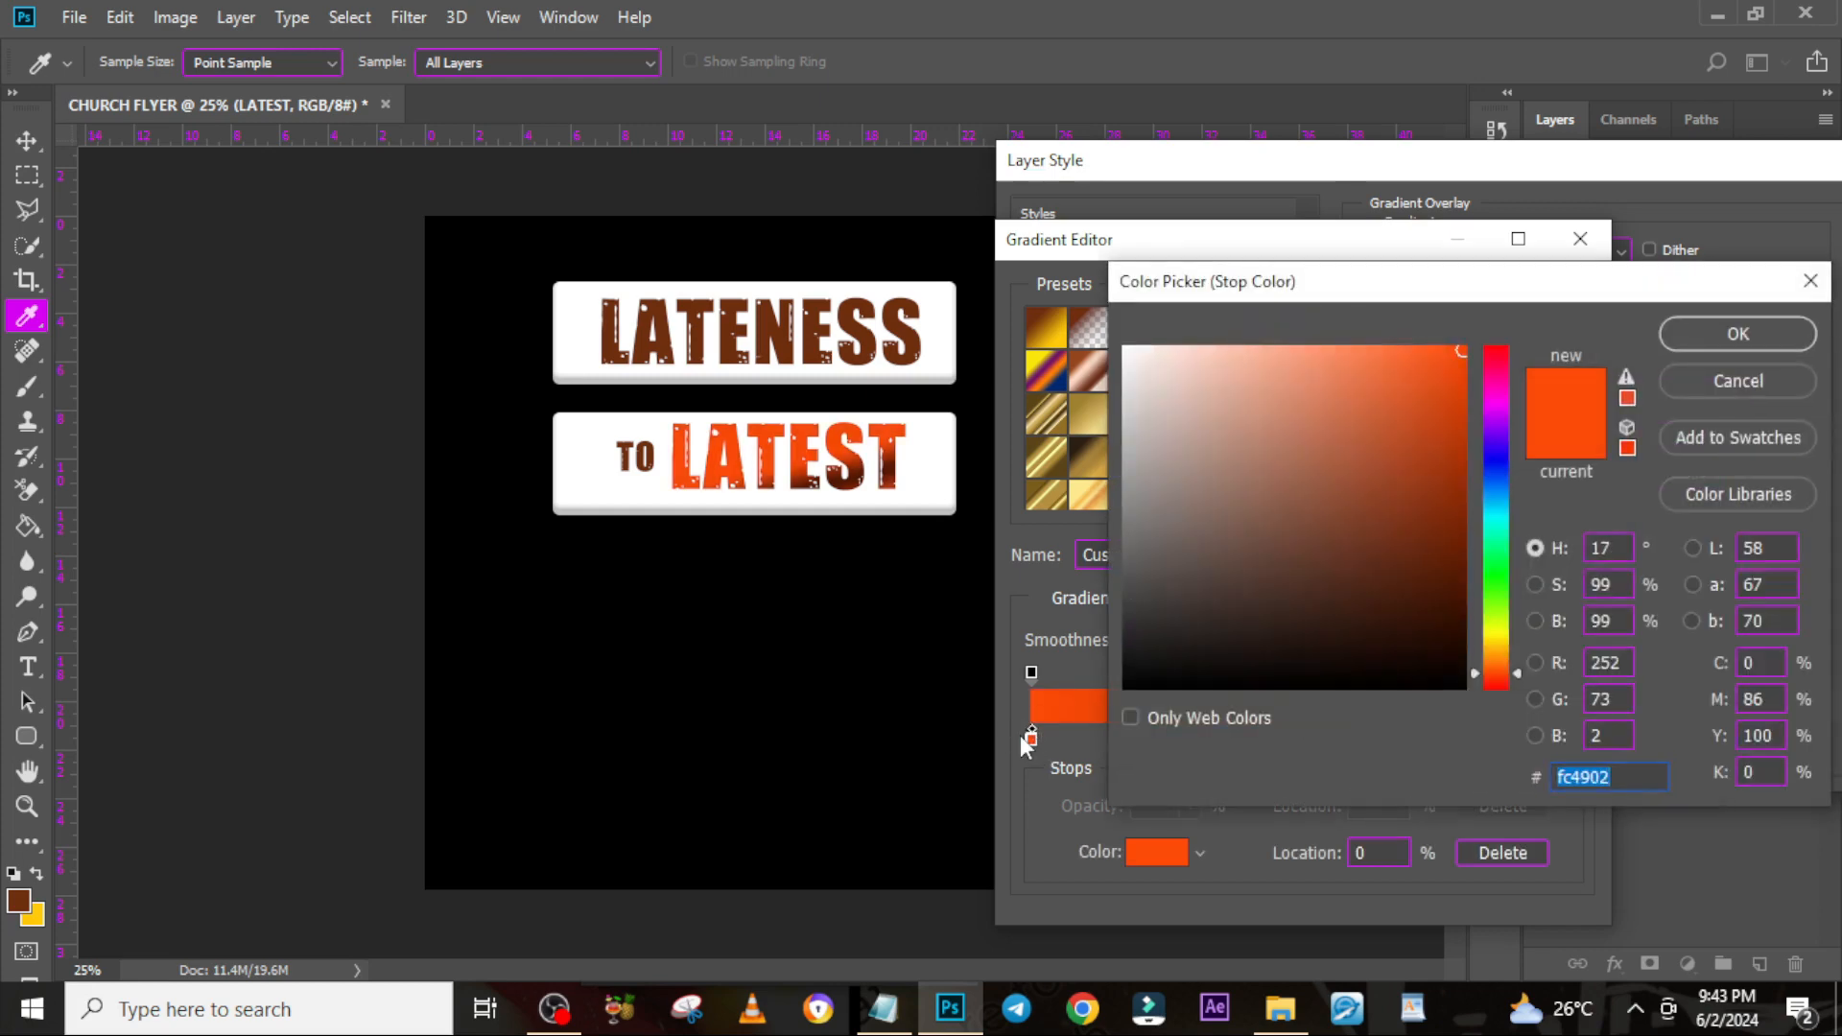
{"action": "type", "text": "671"}
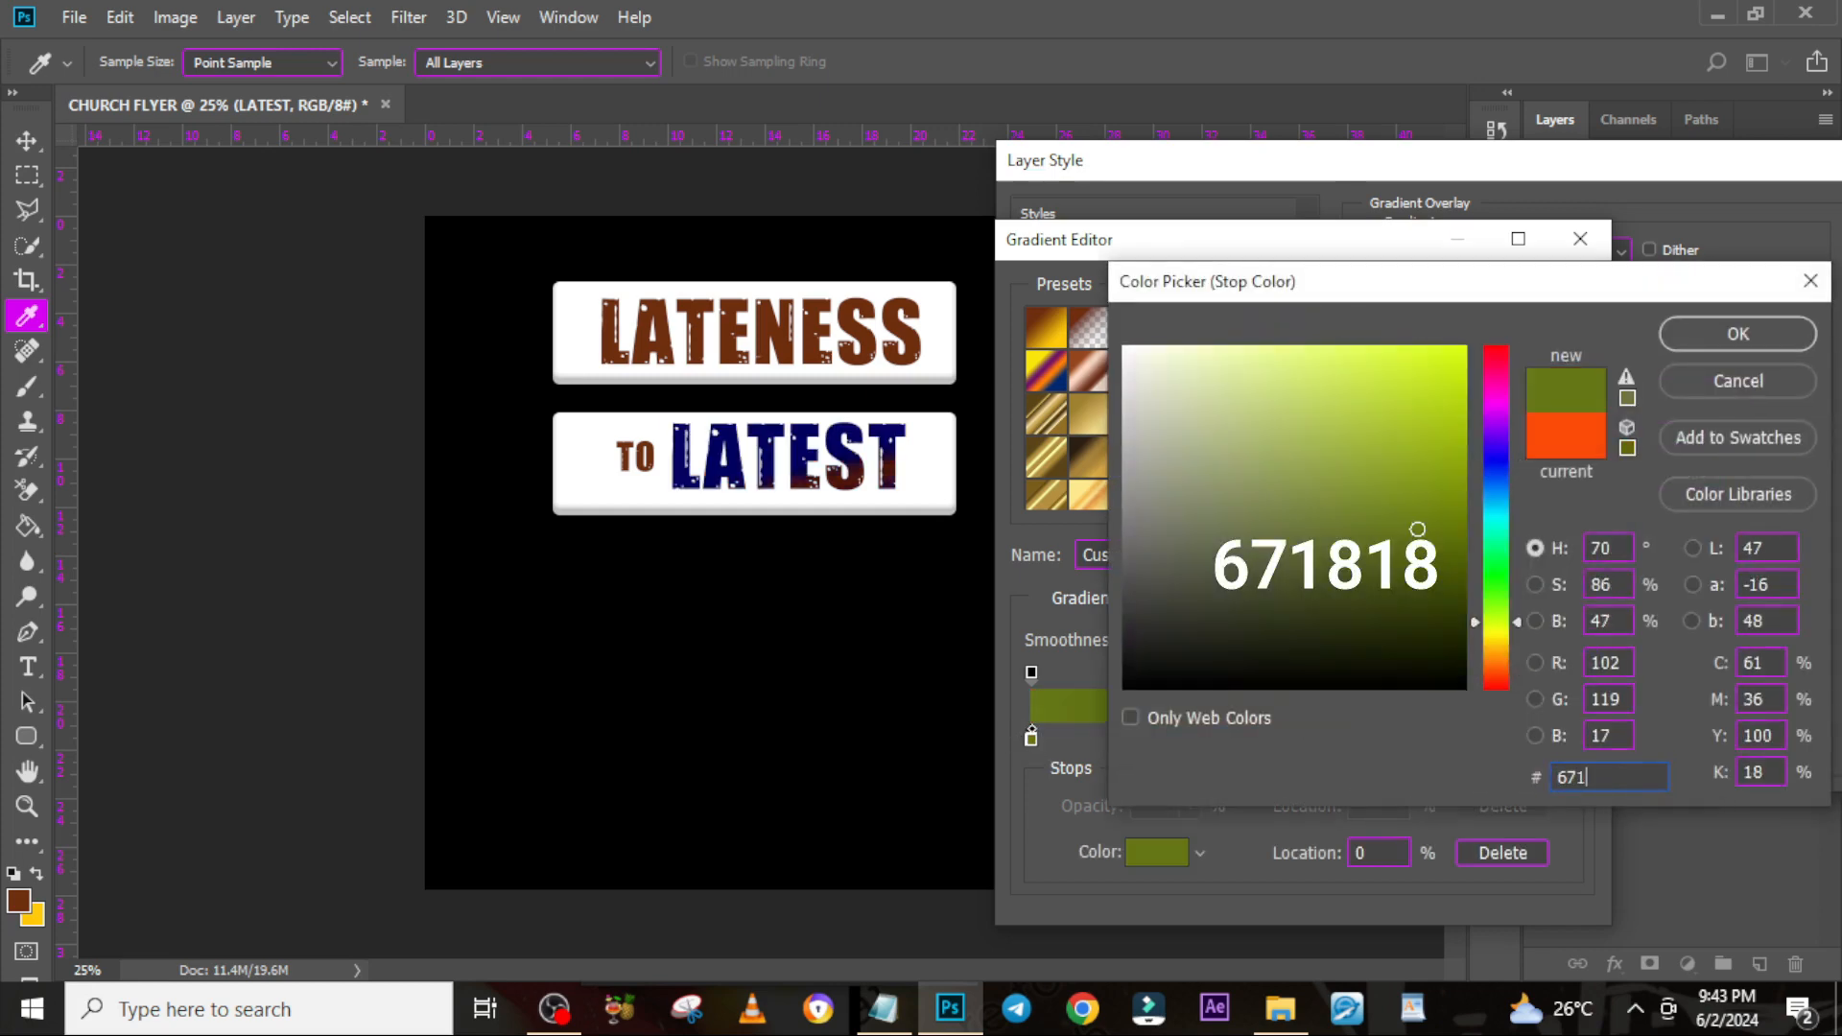
{"action": "type", "text": "818"}
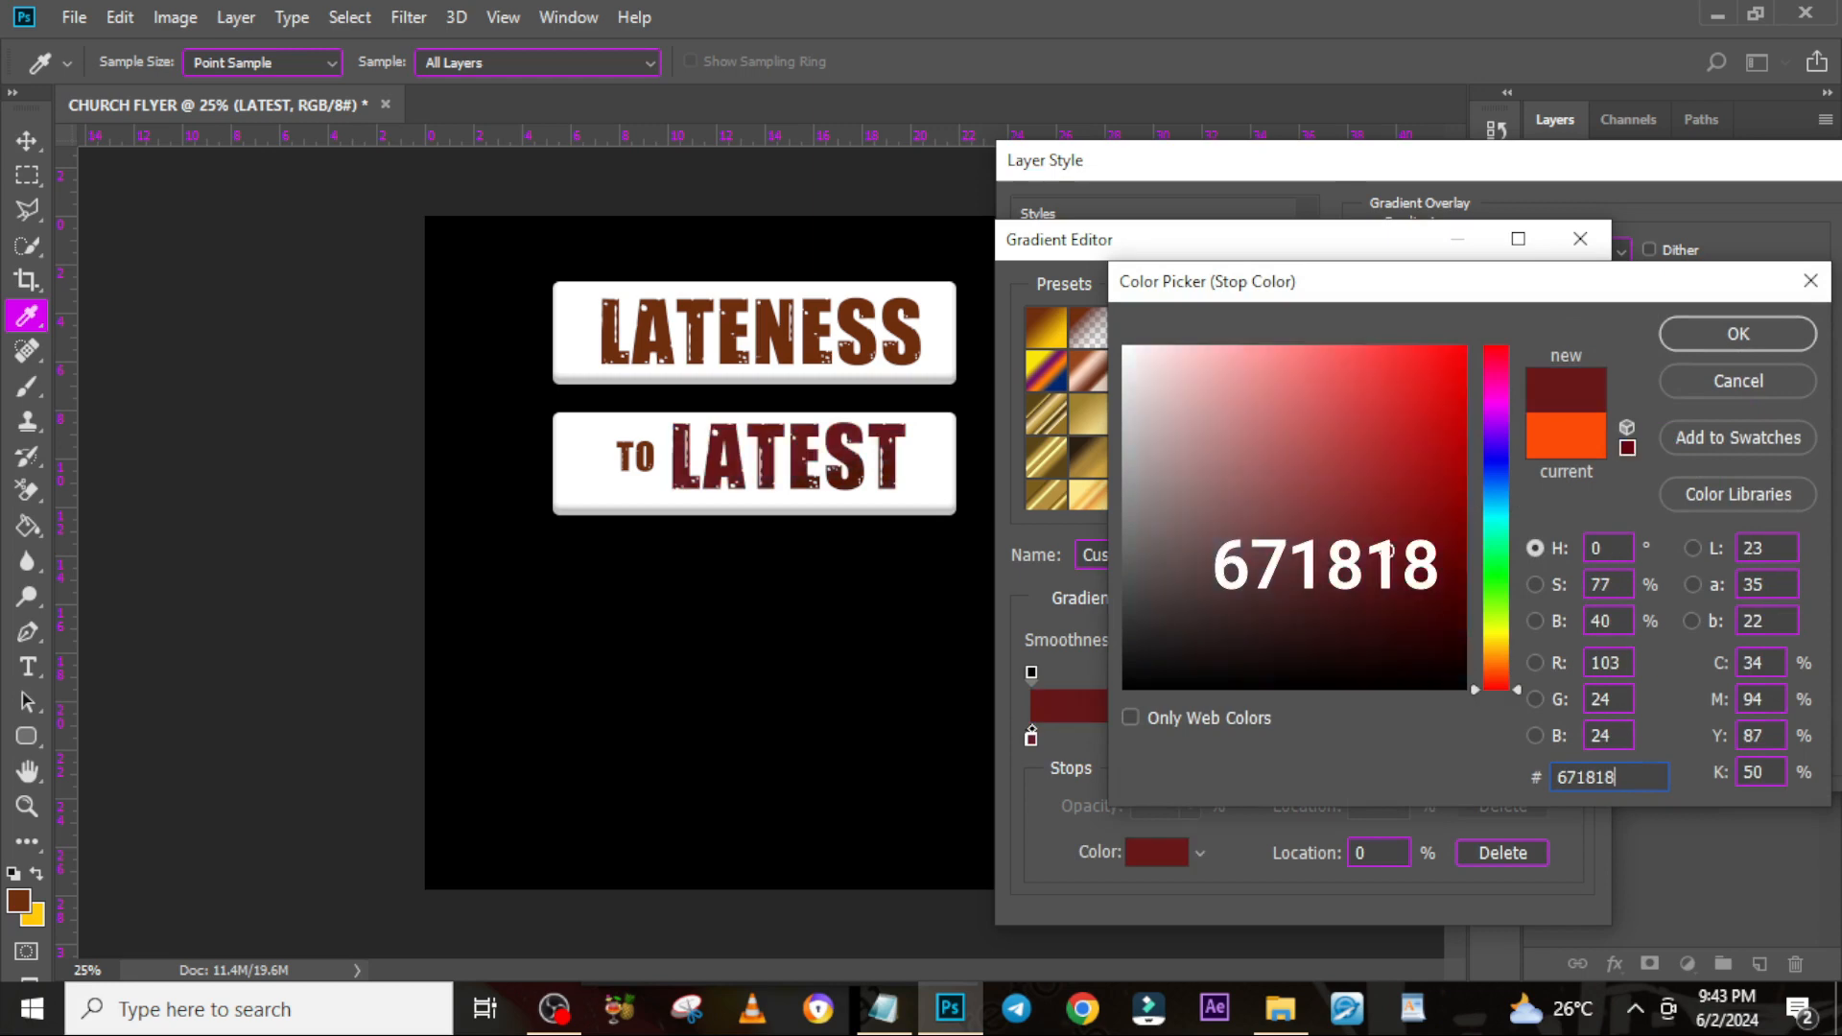
{"action": "left_click", "coordinate": [1700, 359]}
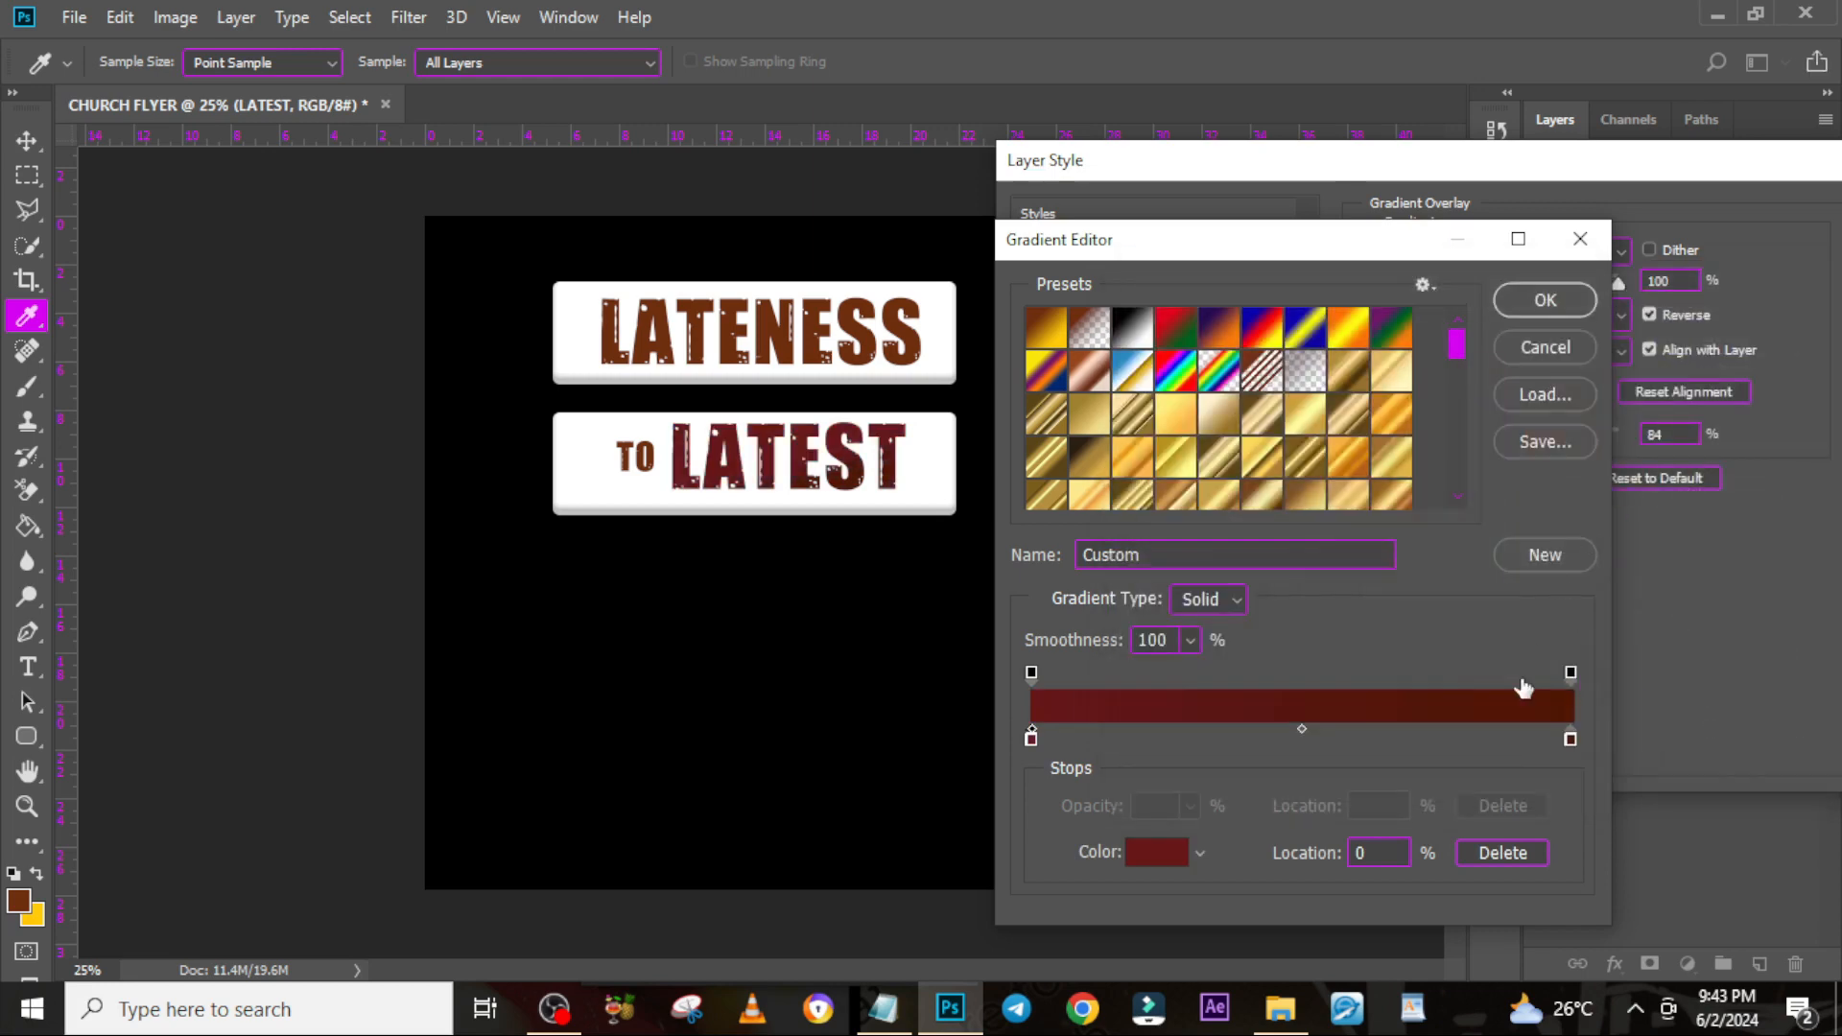
Set the ending color stop of the LATEST gradient to FF1D1D and accept the gradient
{"action": "double_click", "coordinate": [1571, 739]}
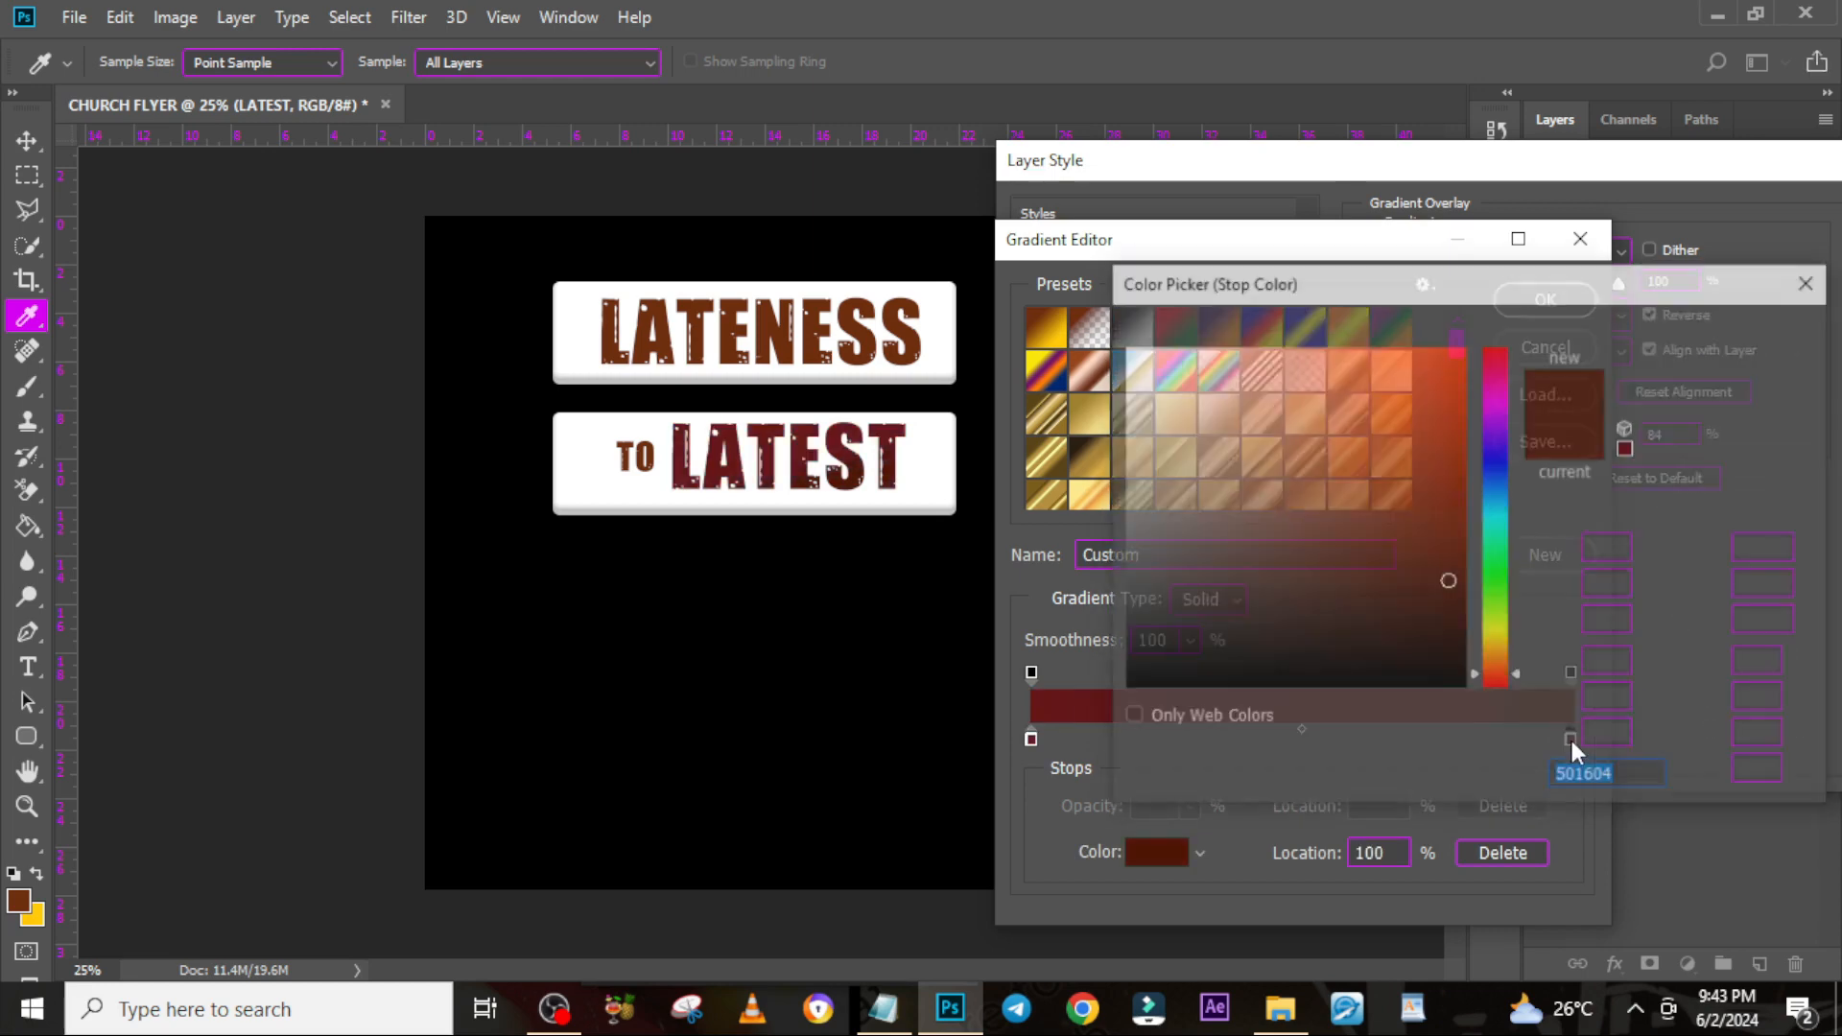
{"action": "type", "text": "FF1"}
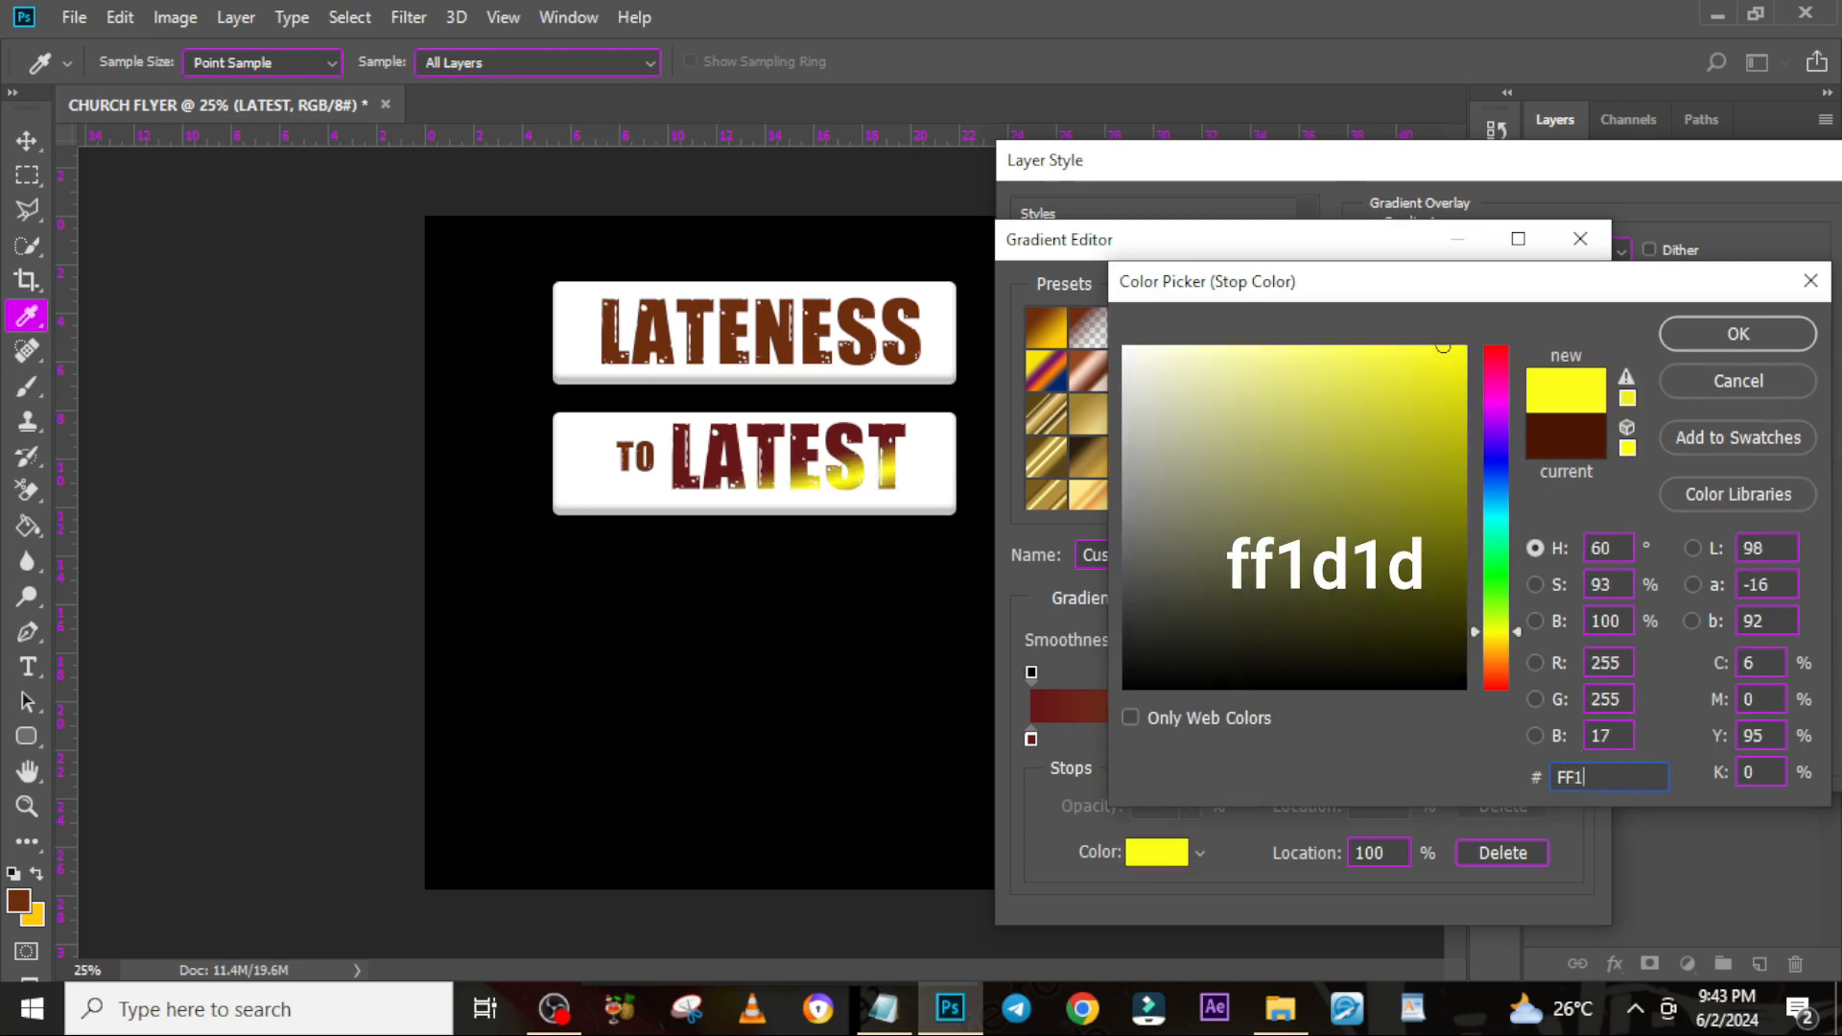
{"action": "type", "text": "D1D"}
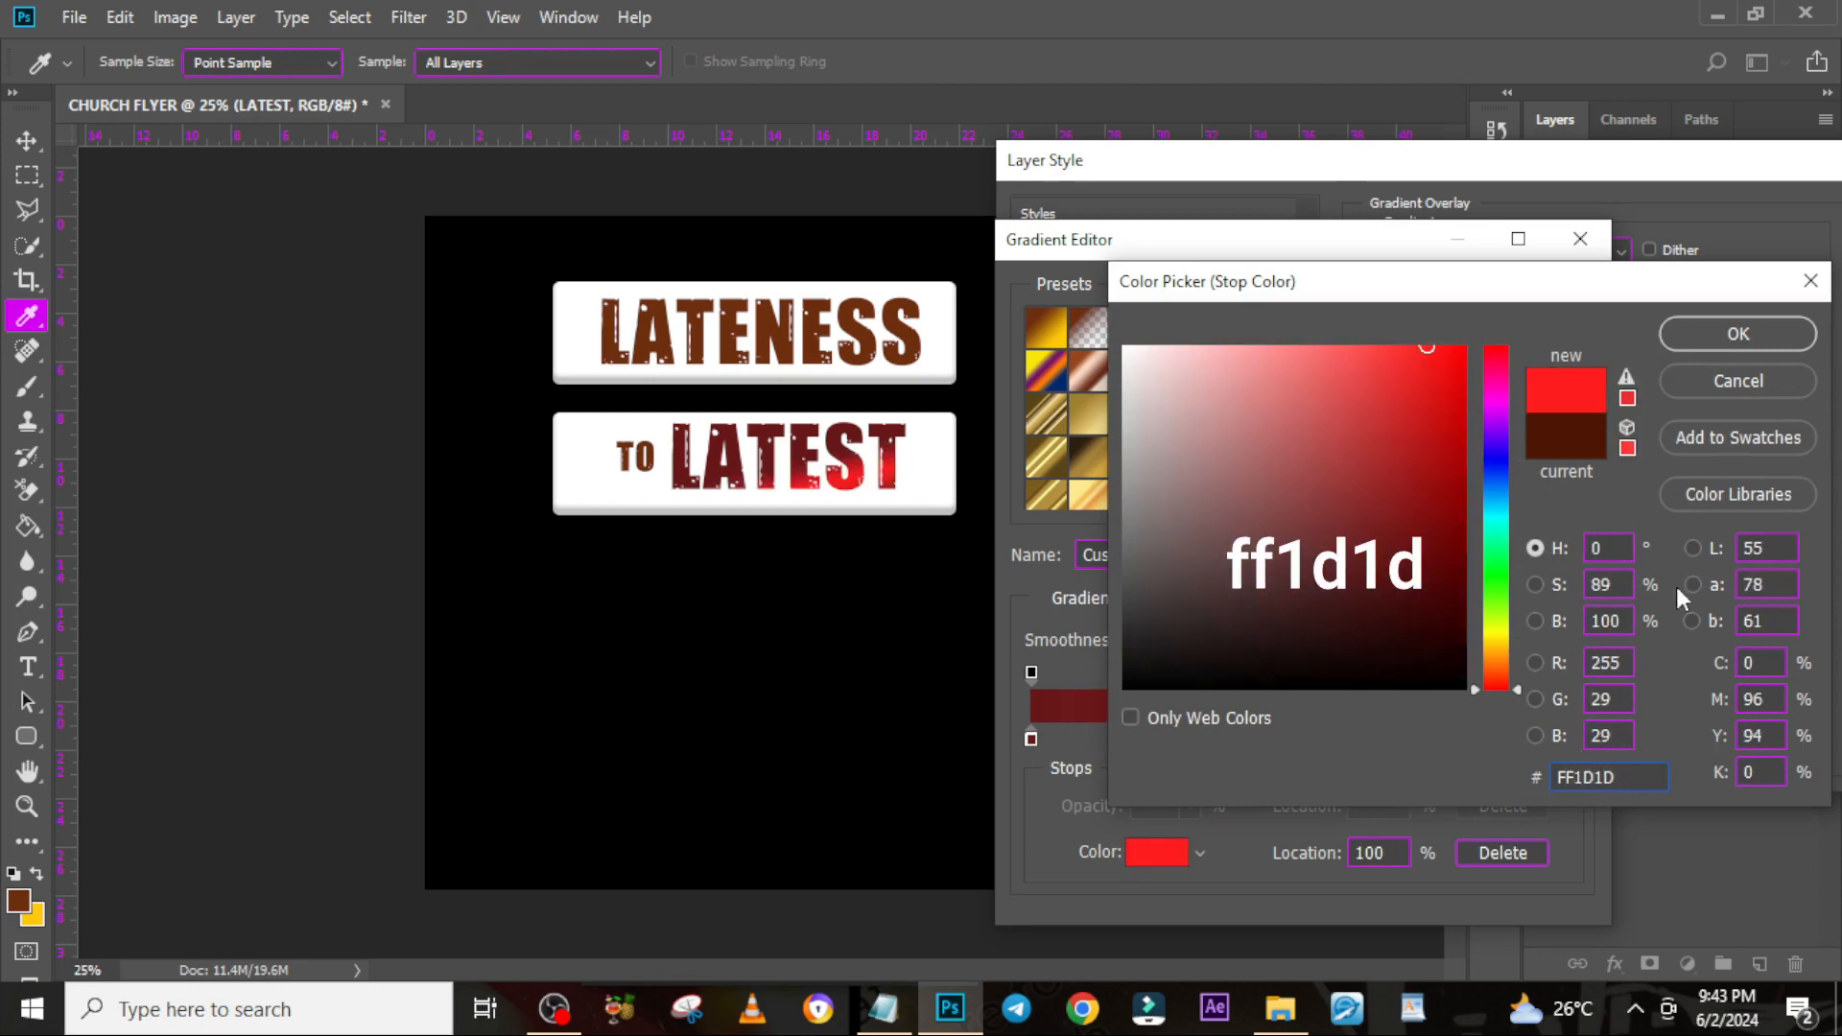
{"action": "left_click", "coordinate": [1689, 341]}
{"action": "left_click", "coordinate": [1552, 309]}
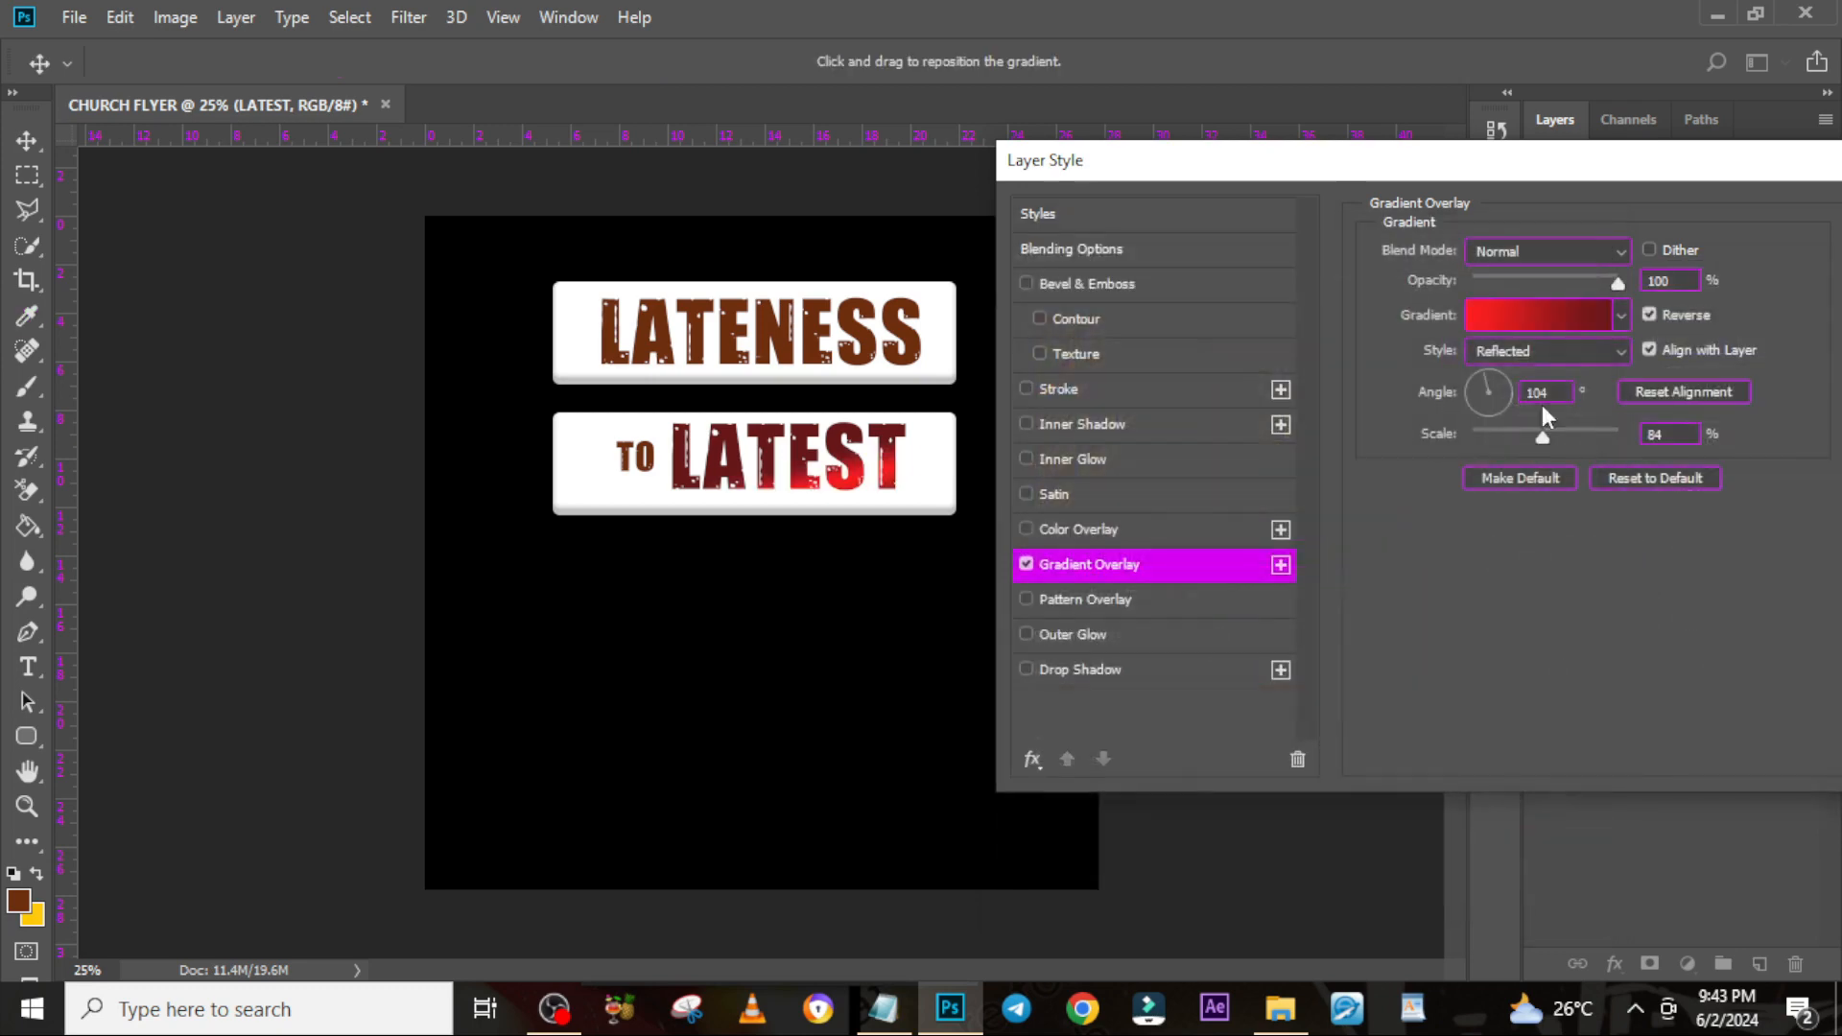
Make the gradient overlay Radial, unreversed, at angle 0°, and shift its dark center onto the first letters of LATEST
{"action": "left_click", "coordinate": [1498, 351]}
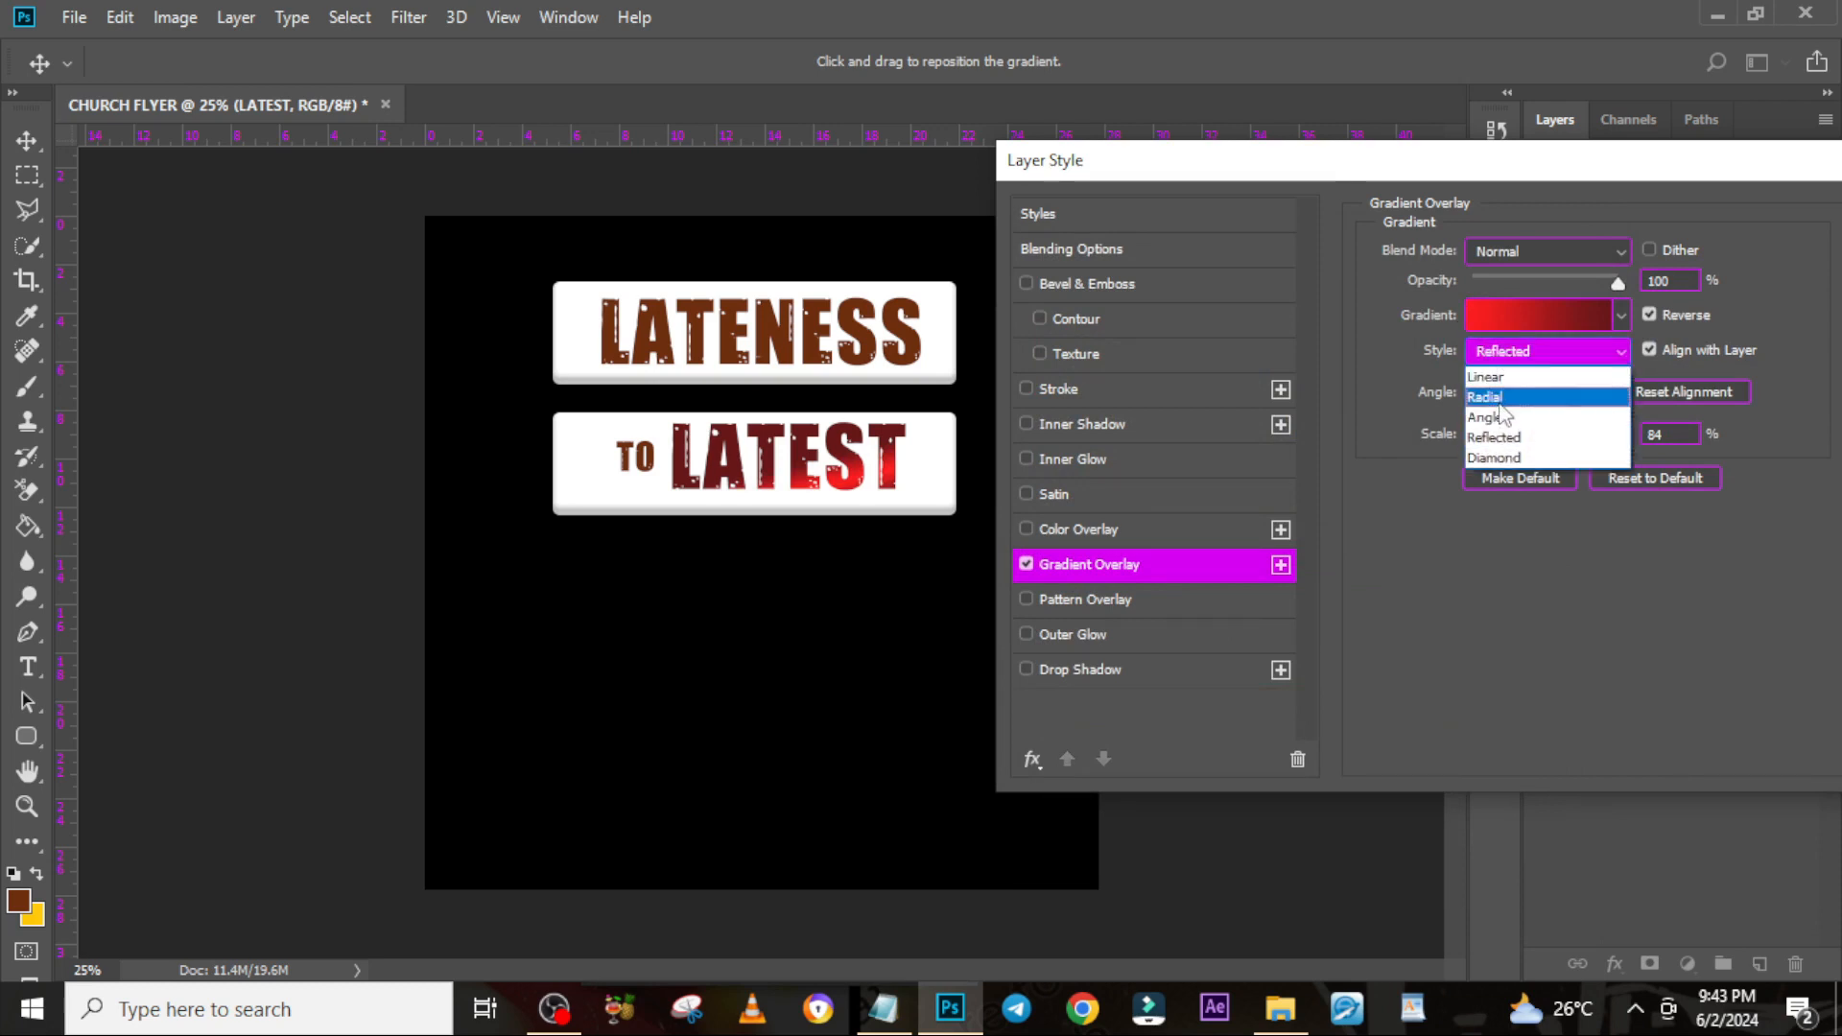
{"action": "left_click", "coordinate": [1497, 398]}
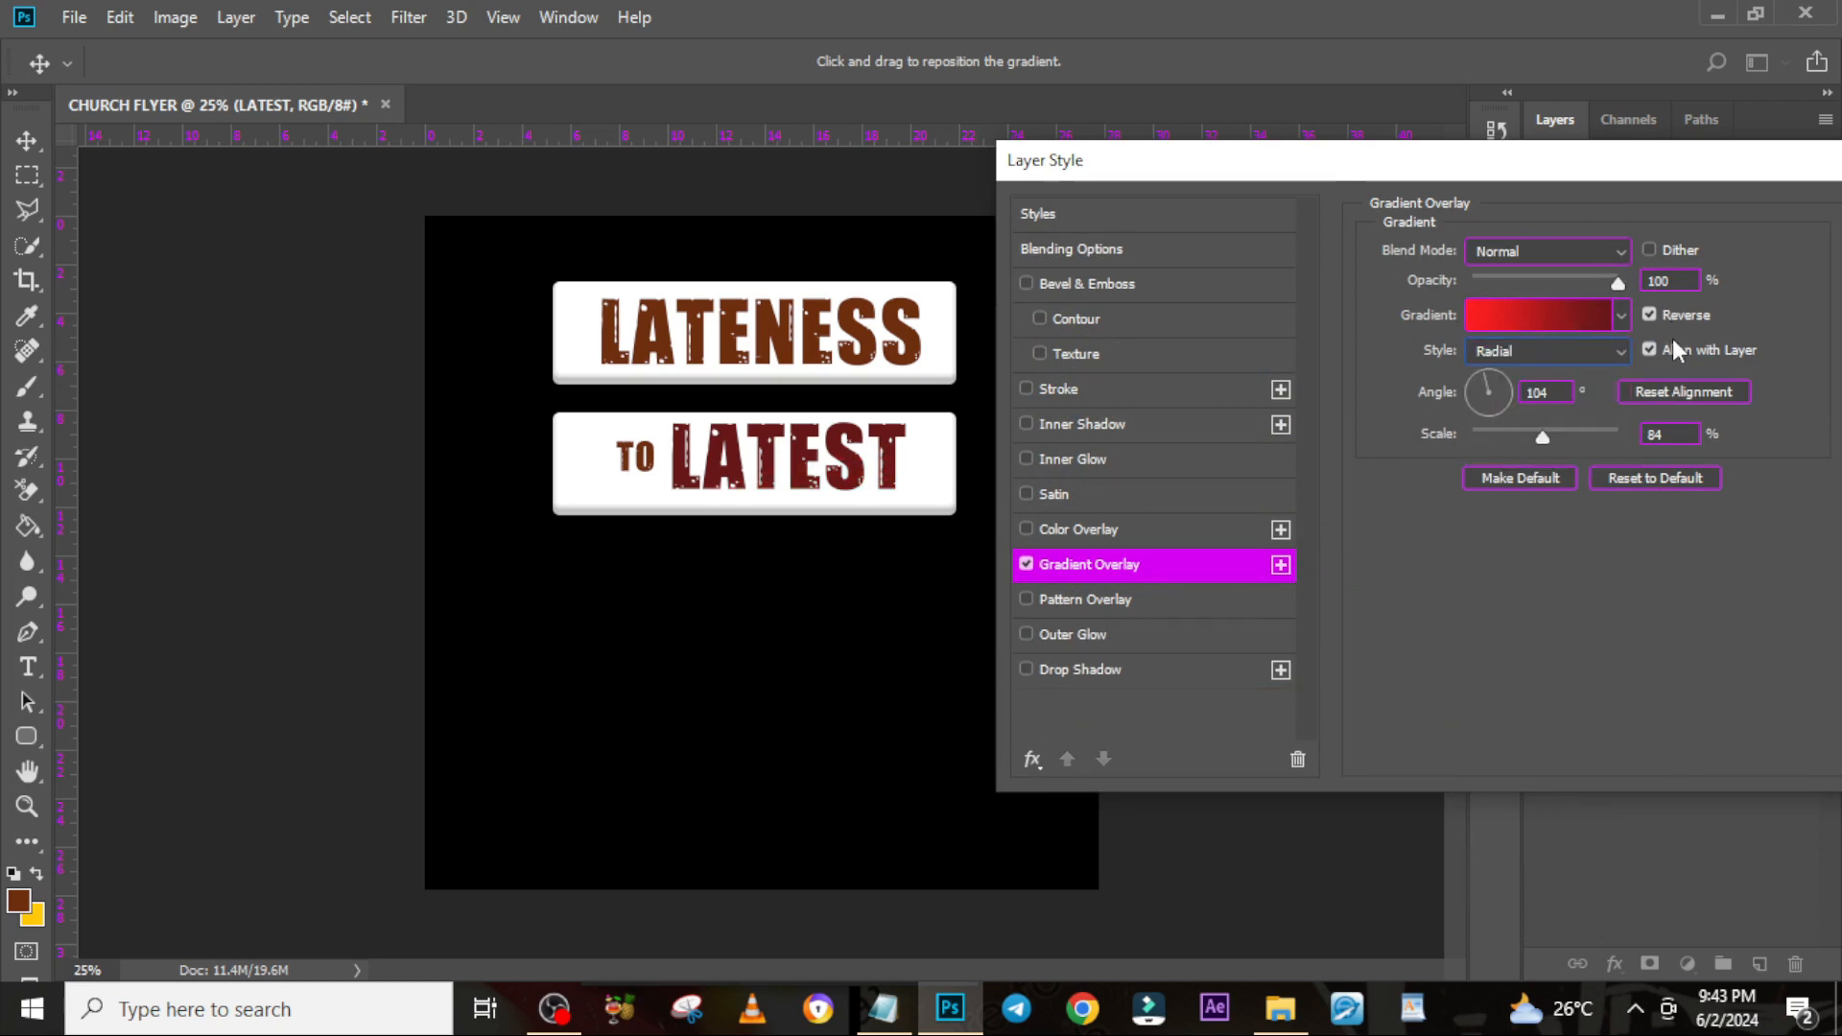
{"action": "left_click", "coordinate": [1649, 312]}
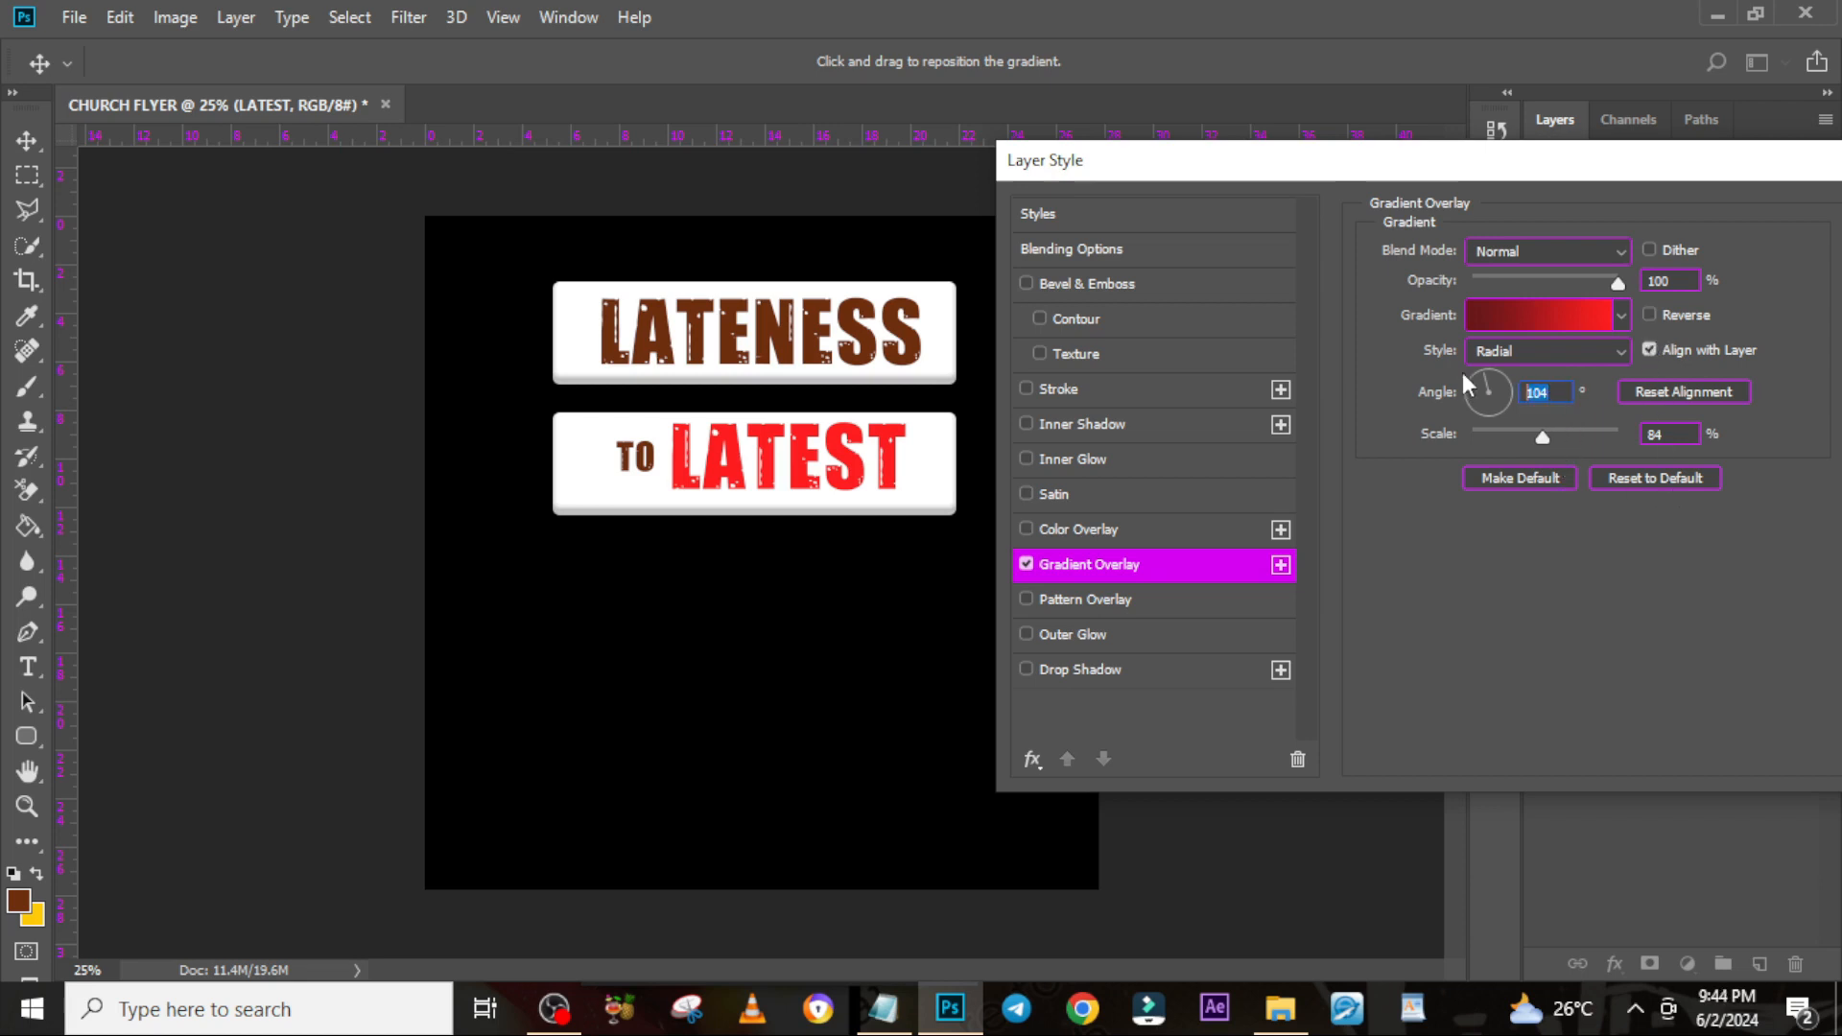
{"action": "type", "text": "0"}
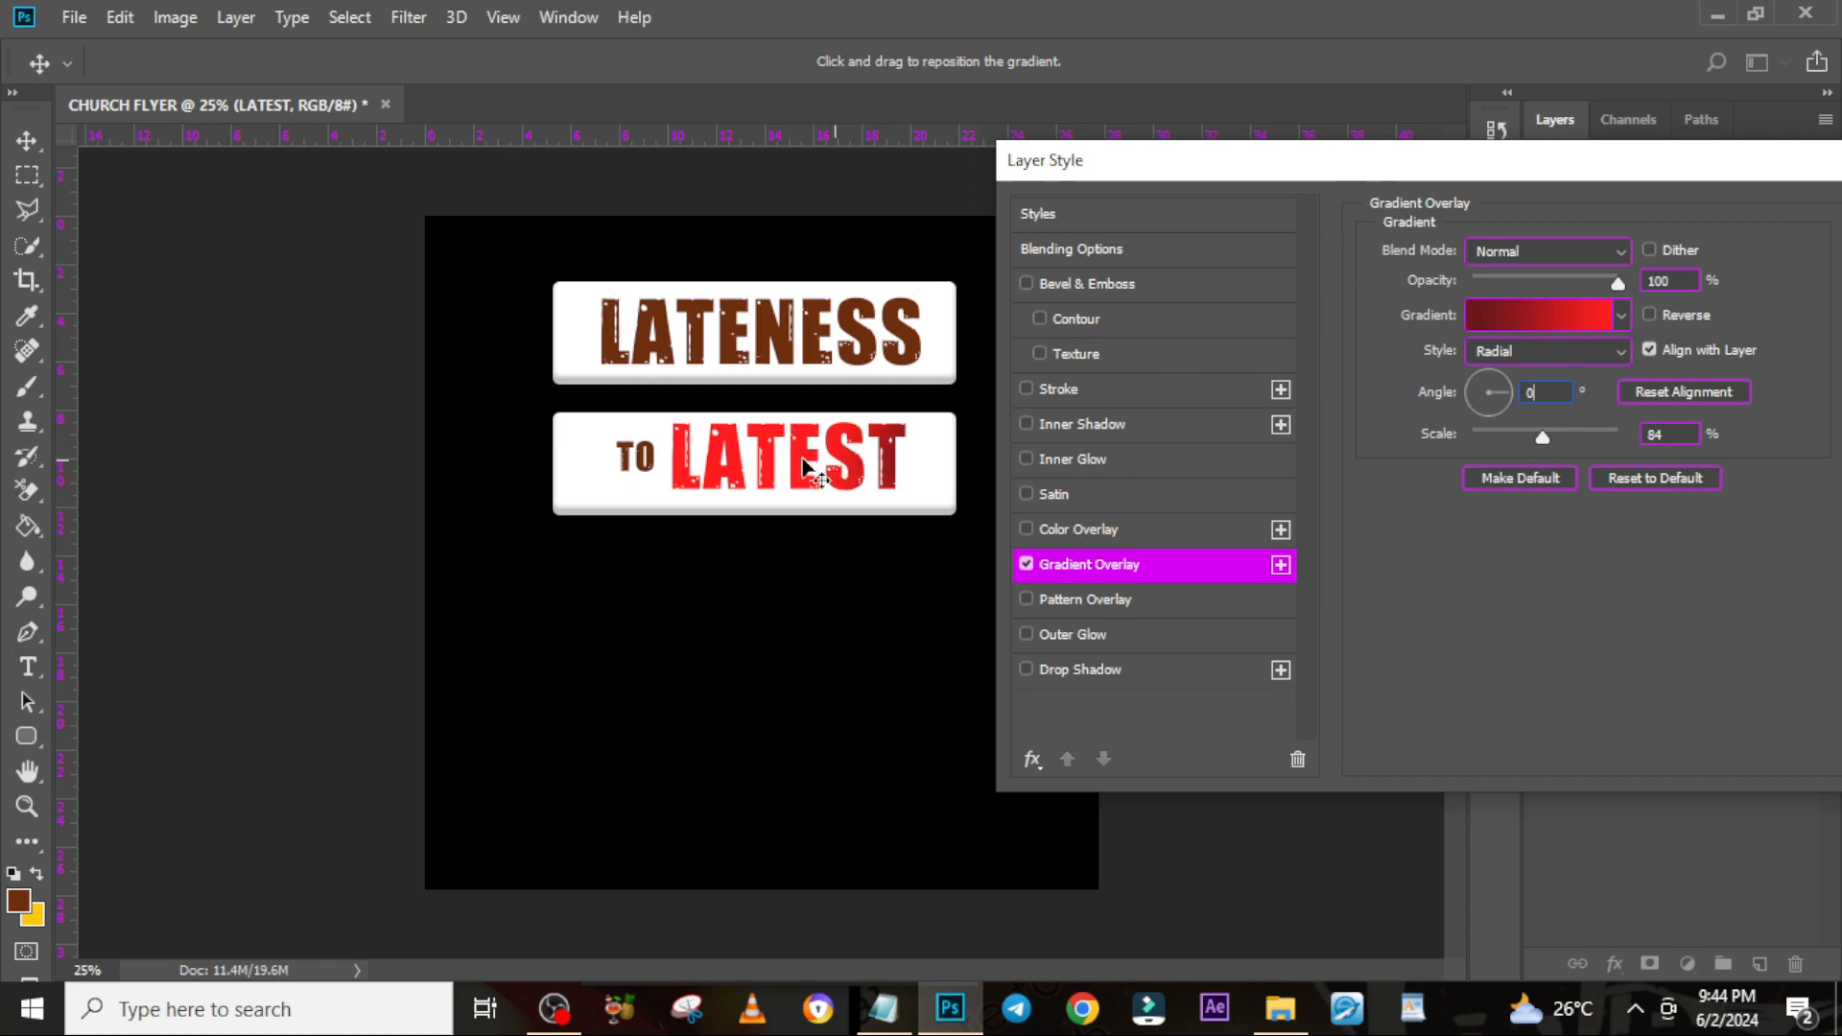
{"action": "left_click_drag", "start_coordinate": [825, 475], "coordinate": [753, 468]}
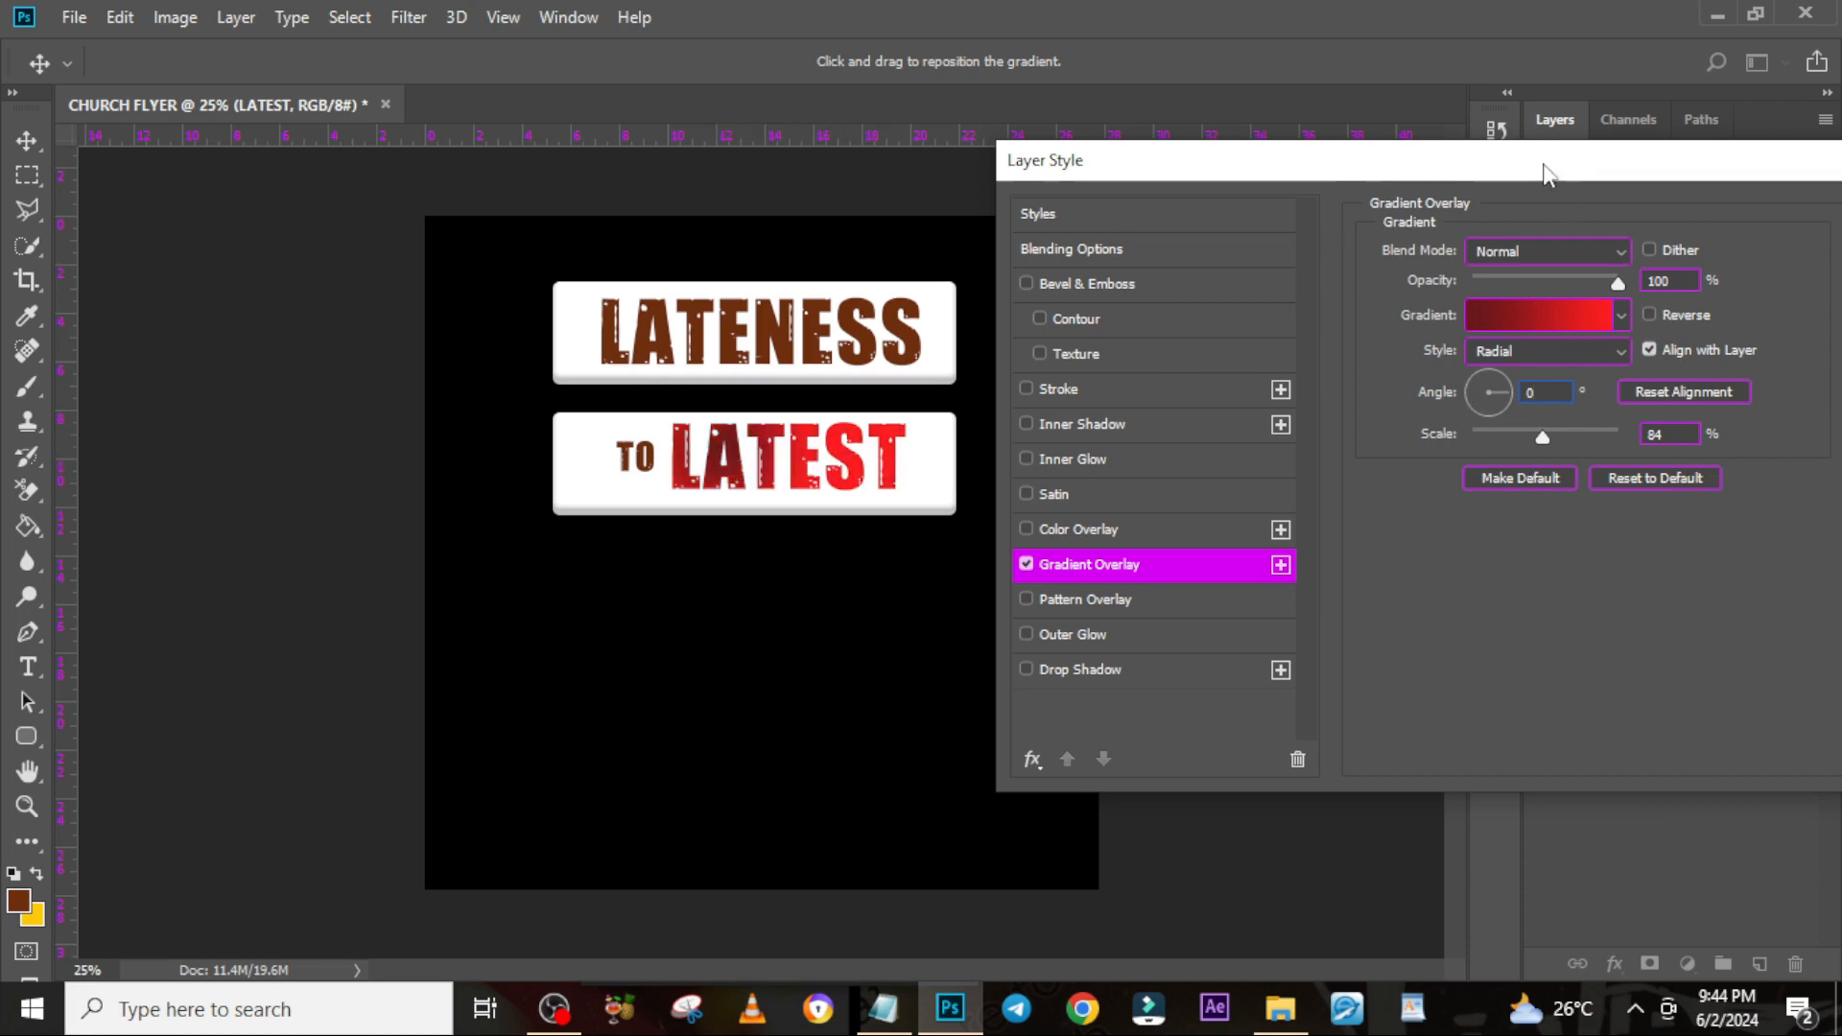
Add a Drop Shadow to the LATEST text with color 2c2c2c and 100% opacity
{"action": "left_click_drag", "start_coordinate": [1543, 162], "coordinate": [1511, 159]}
{"action": "left_click", "coordinate": [1031, 668]}
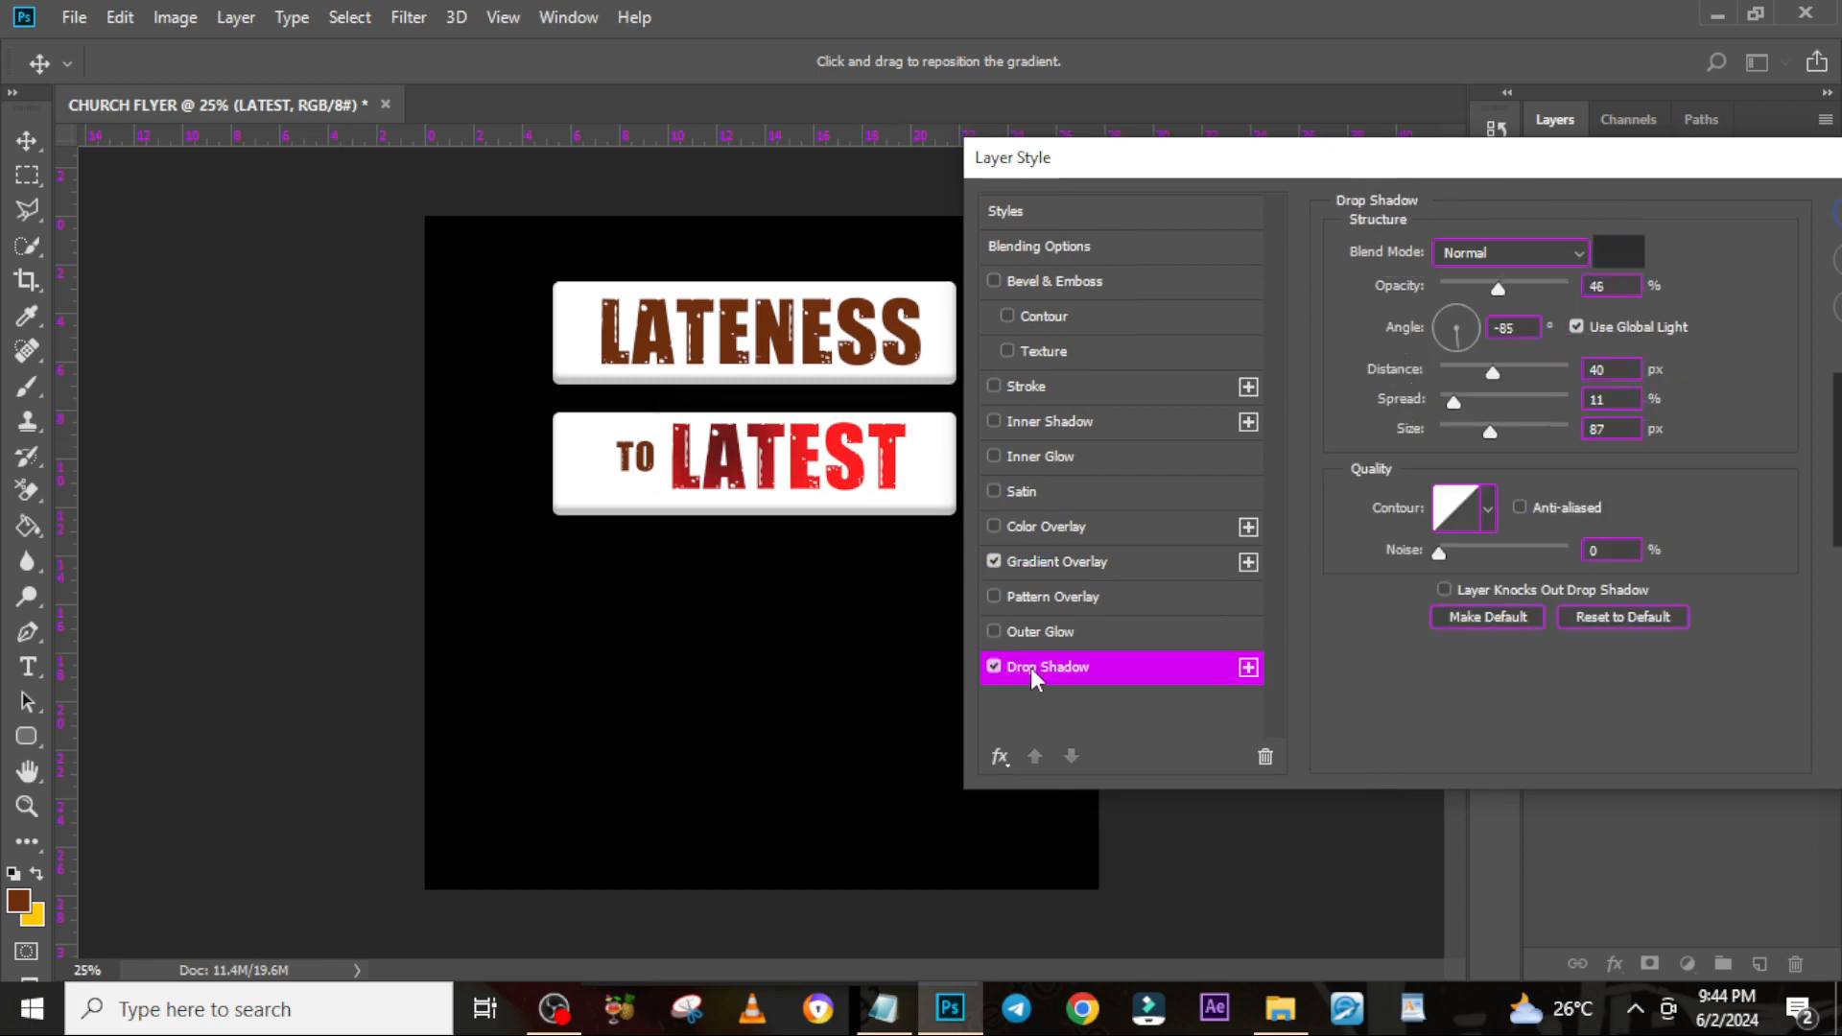
{"action": "left_click", "coordinate": [1626, 255]}
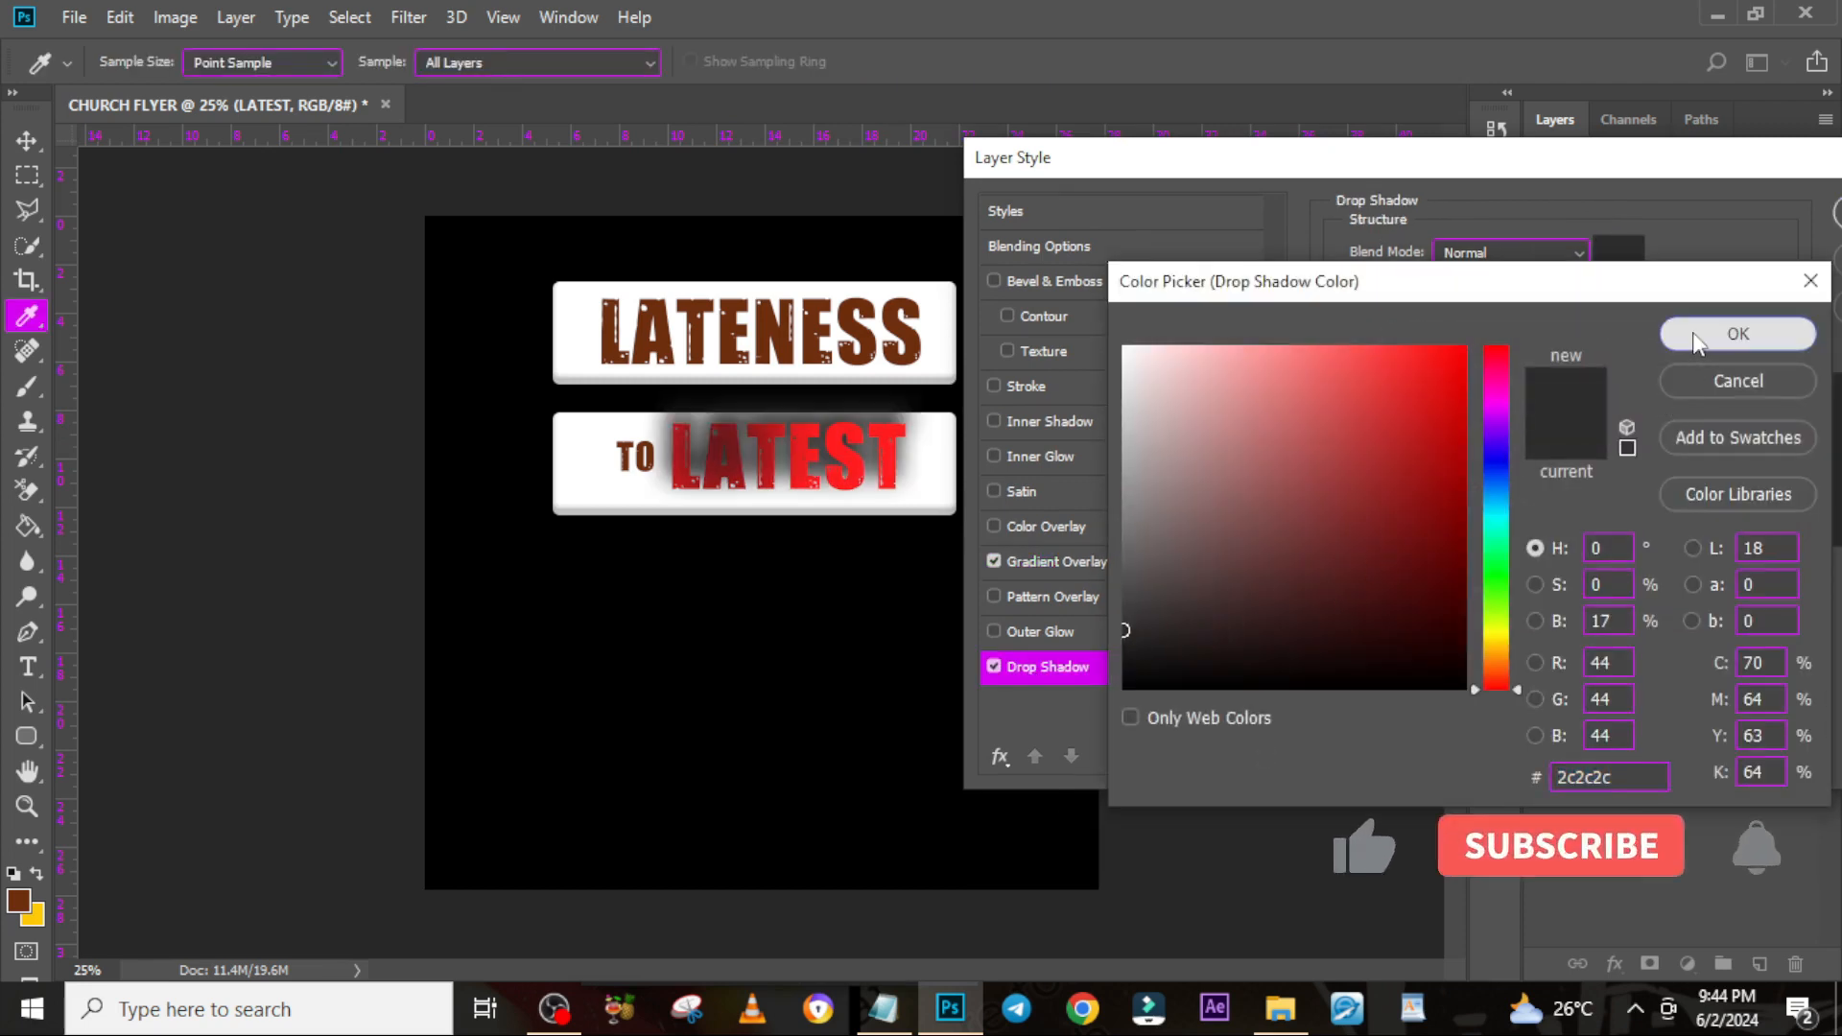
{"action": "left_click", "coordinate": [1693, 332]}
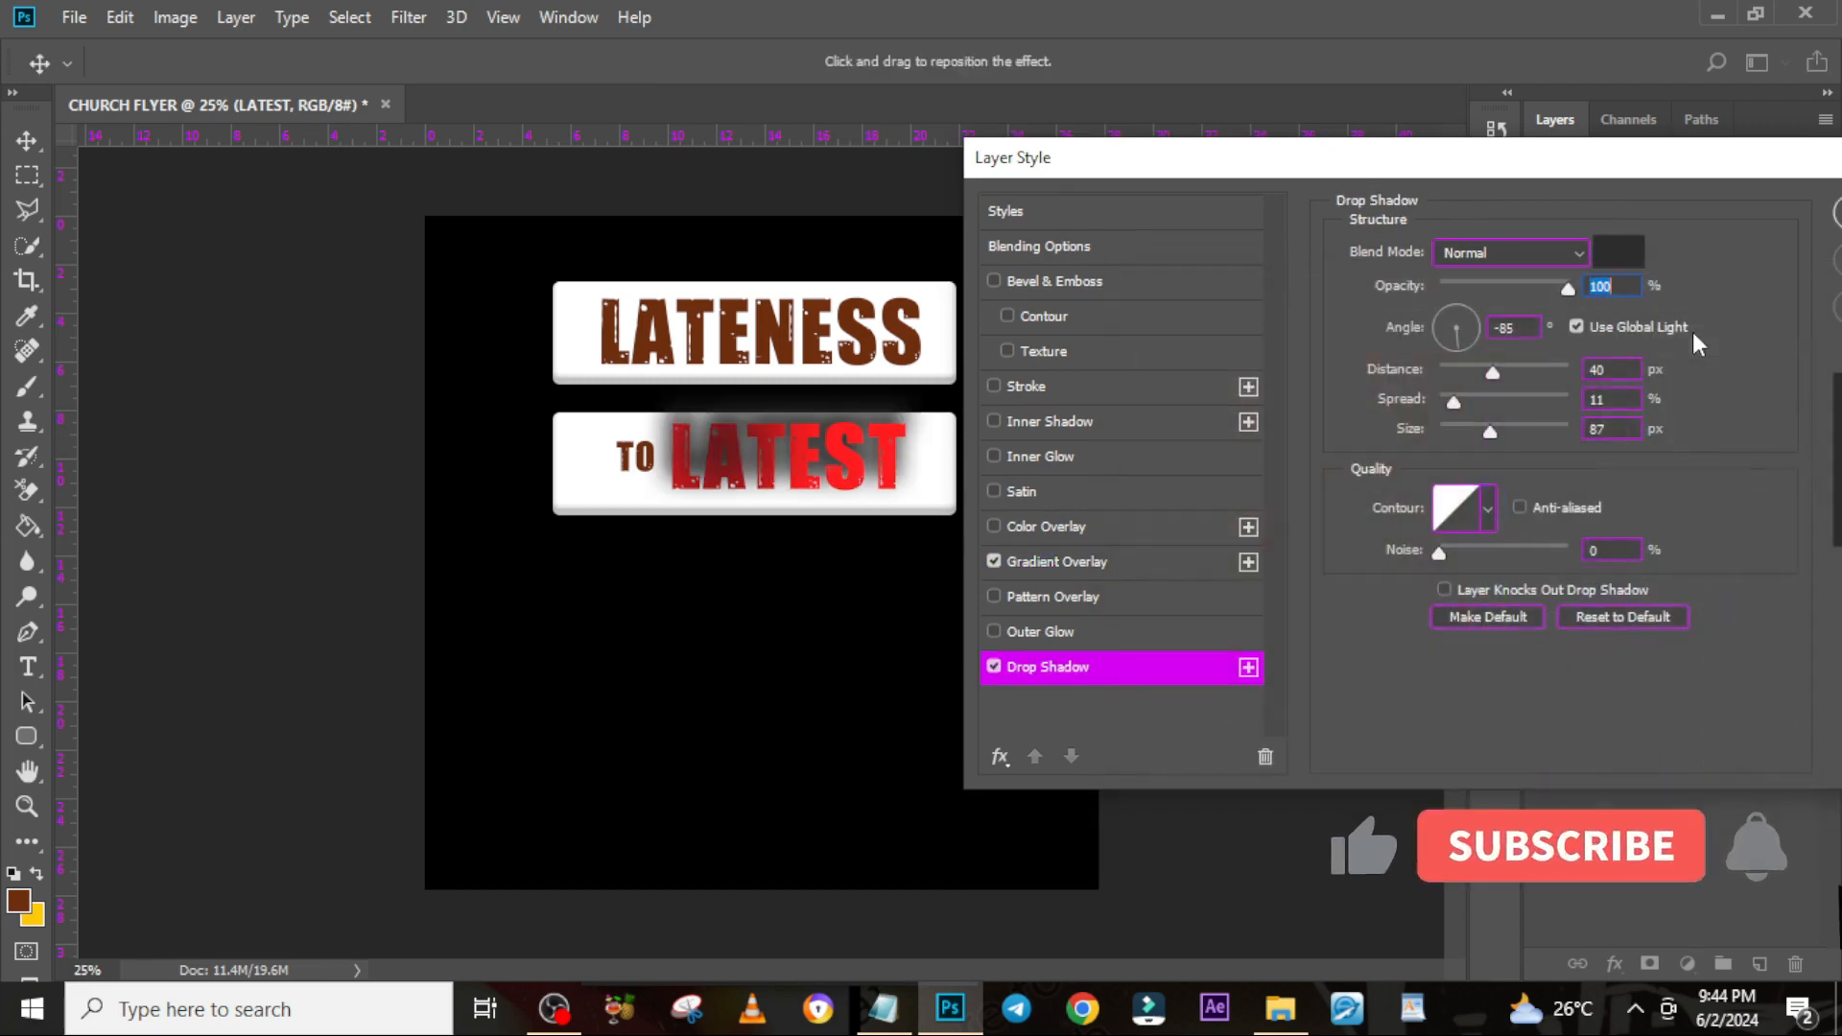
{"action": "left_click", "coordinate": [1525, 327]}
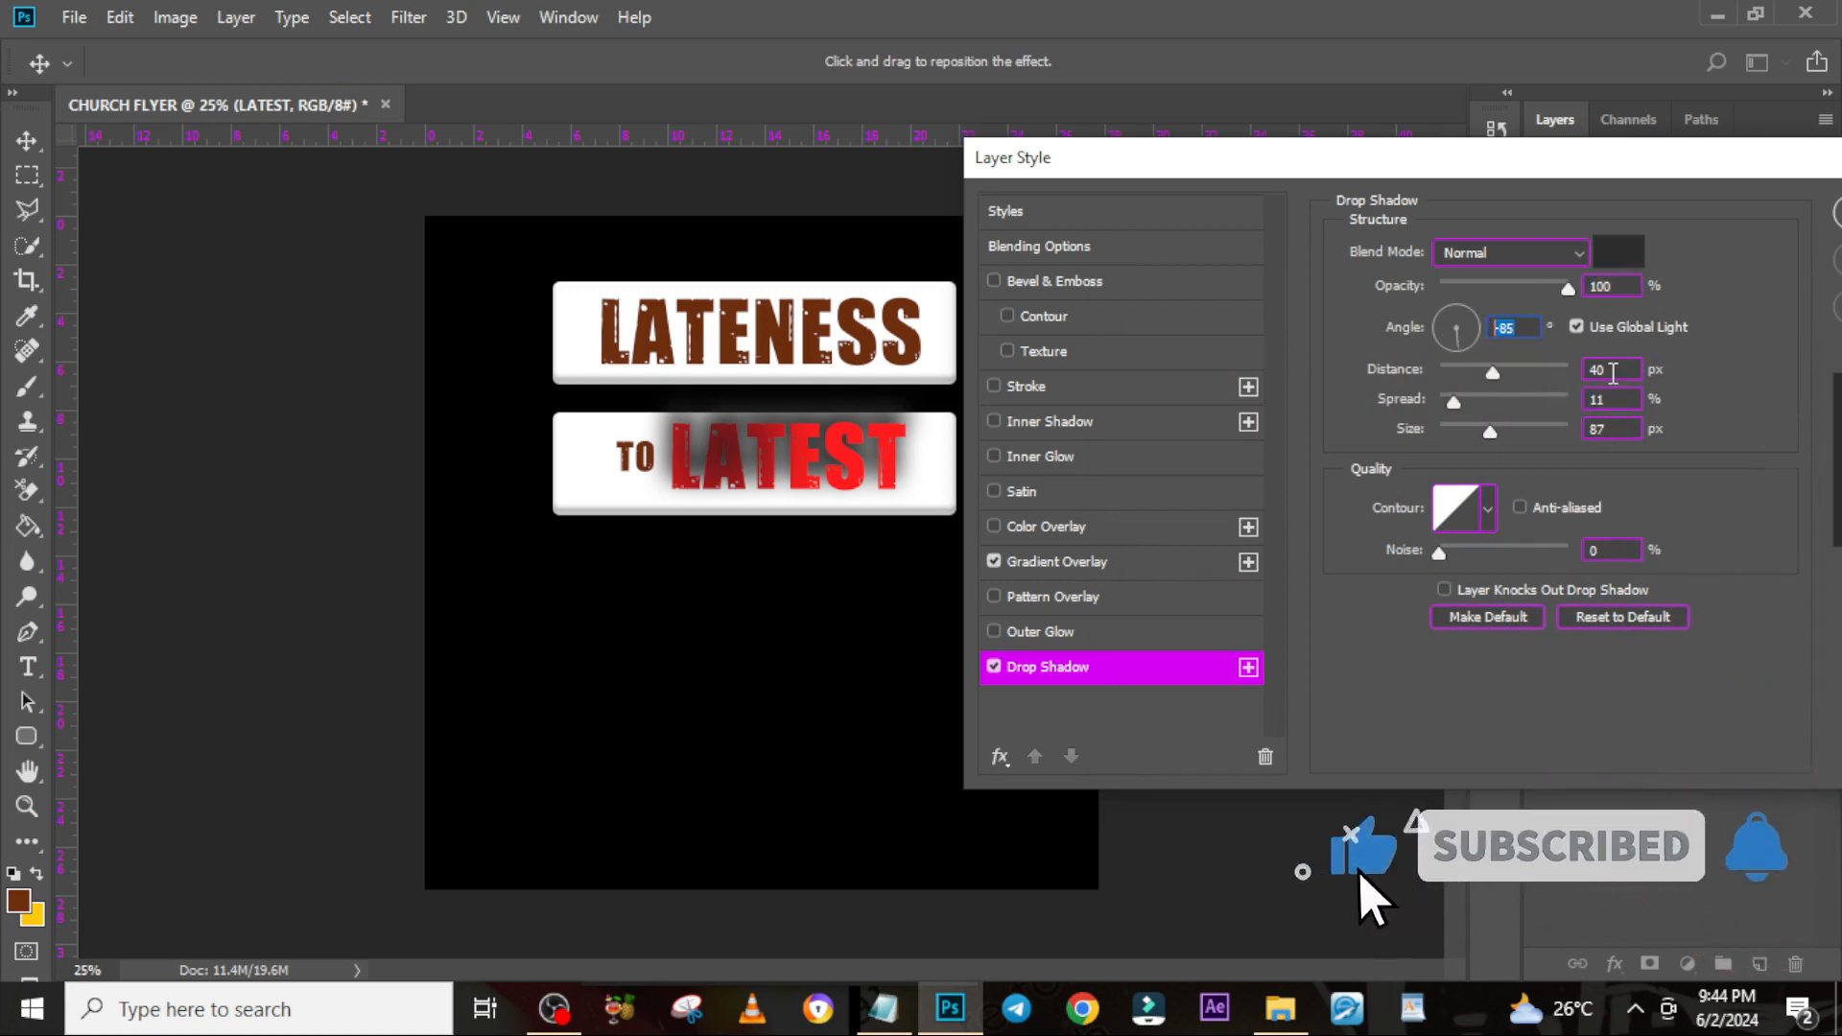
Set the drop shadow's distance to 14 px, spread to 0% and size to 0 px, and apply the layer style
{"action": "double_click", "coordinate": [1613, 370]}
{"action": "type", "text": "1"}
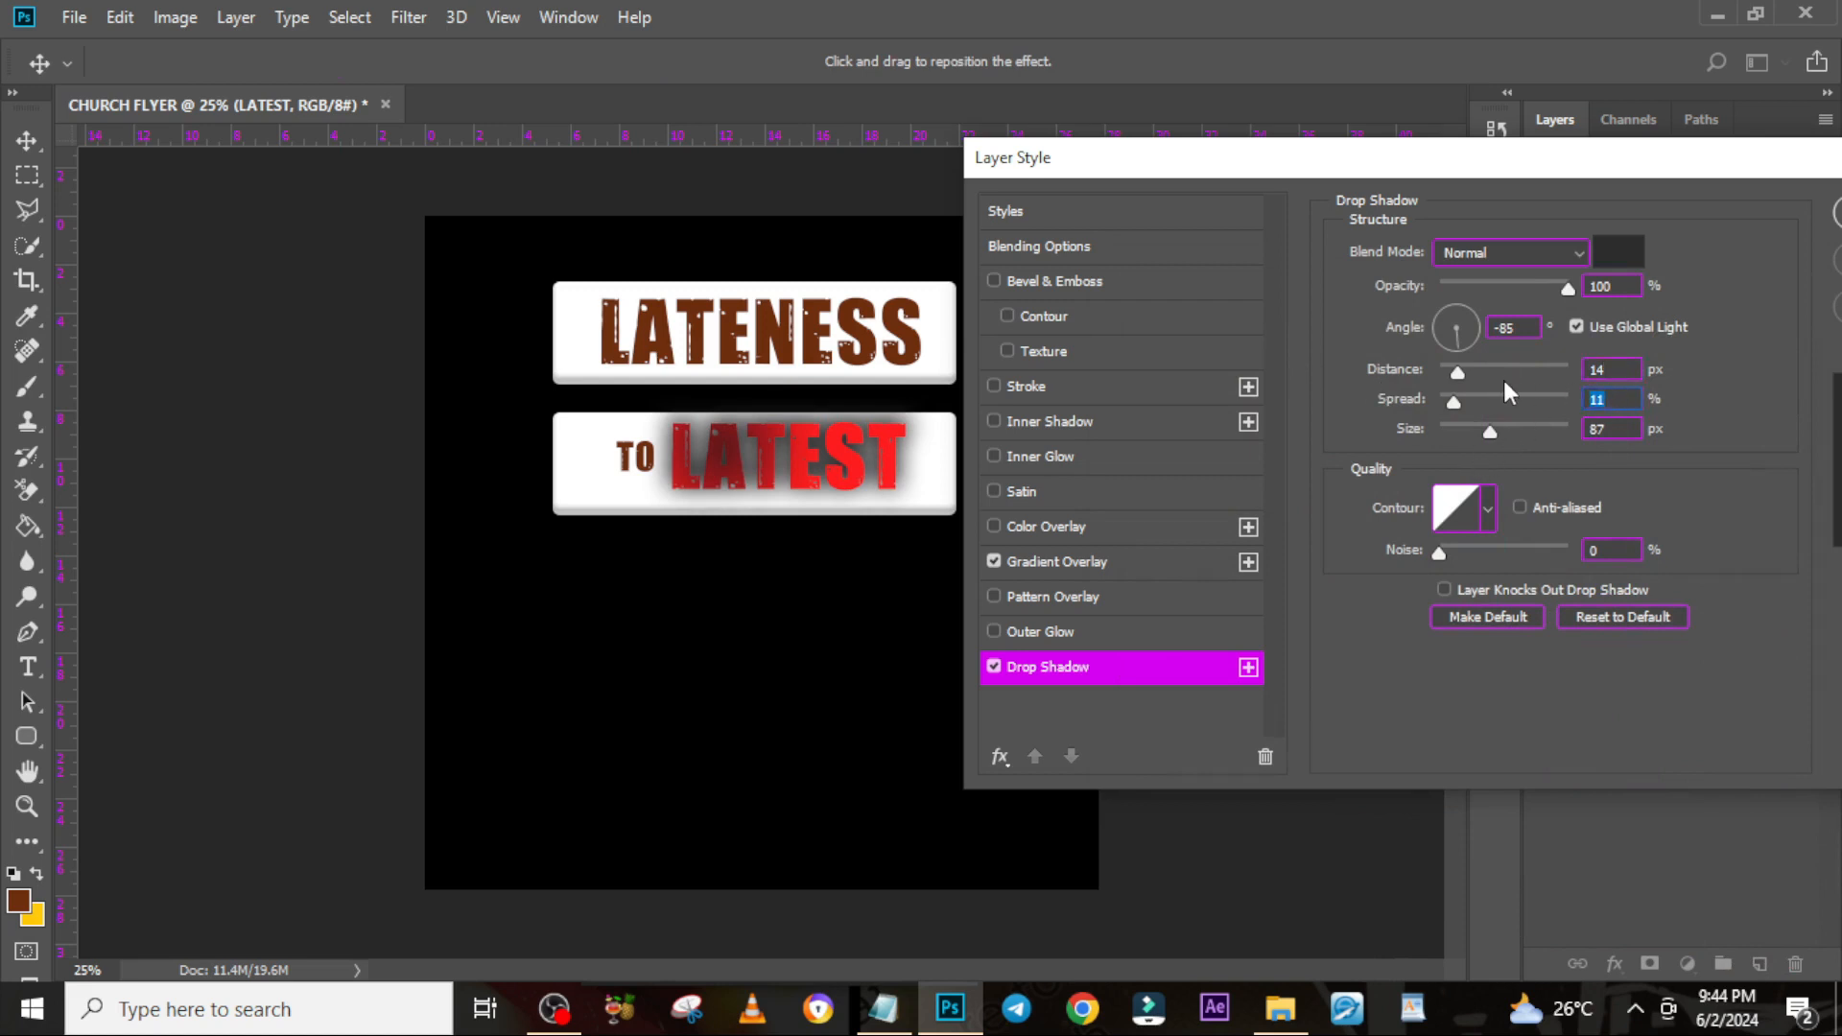
{"action": "type", "text": "0"}
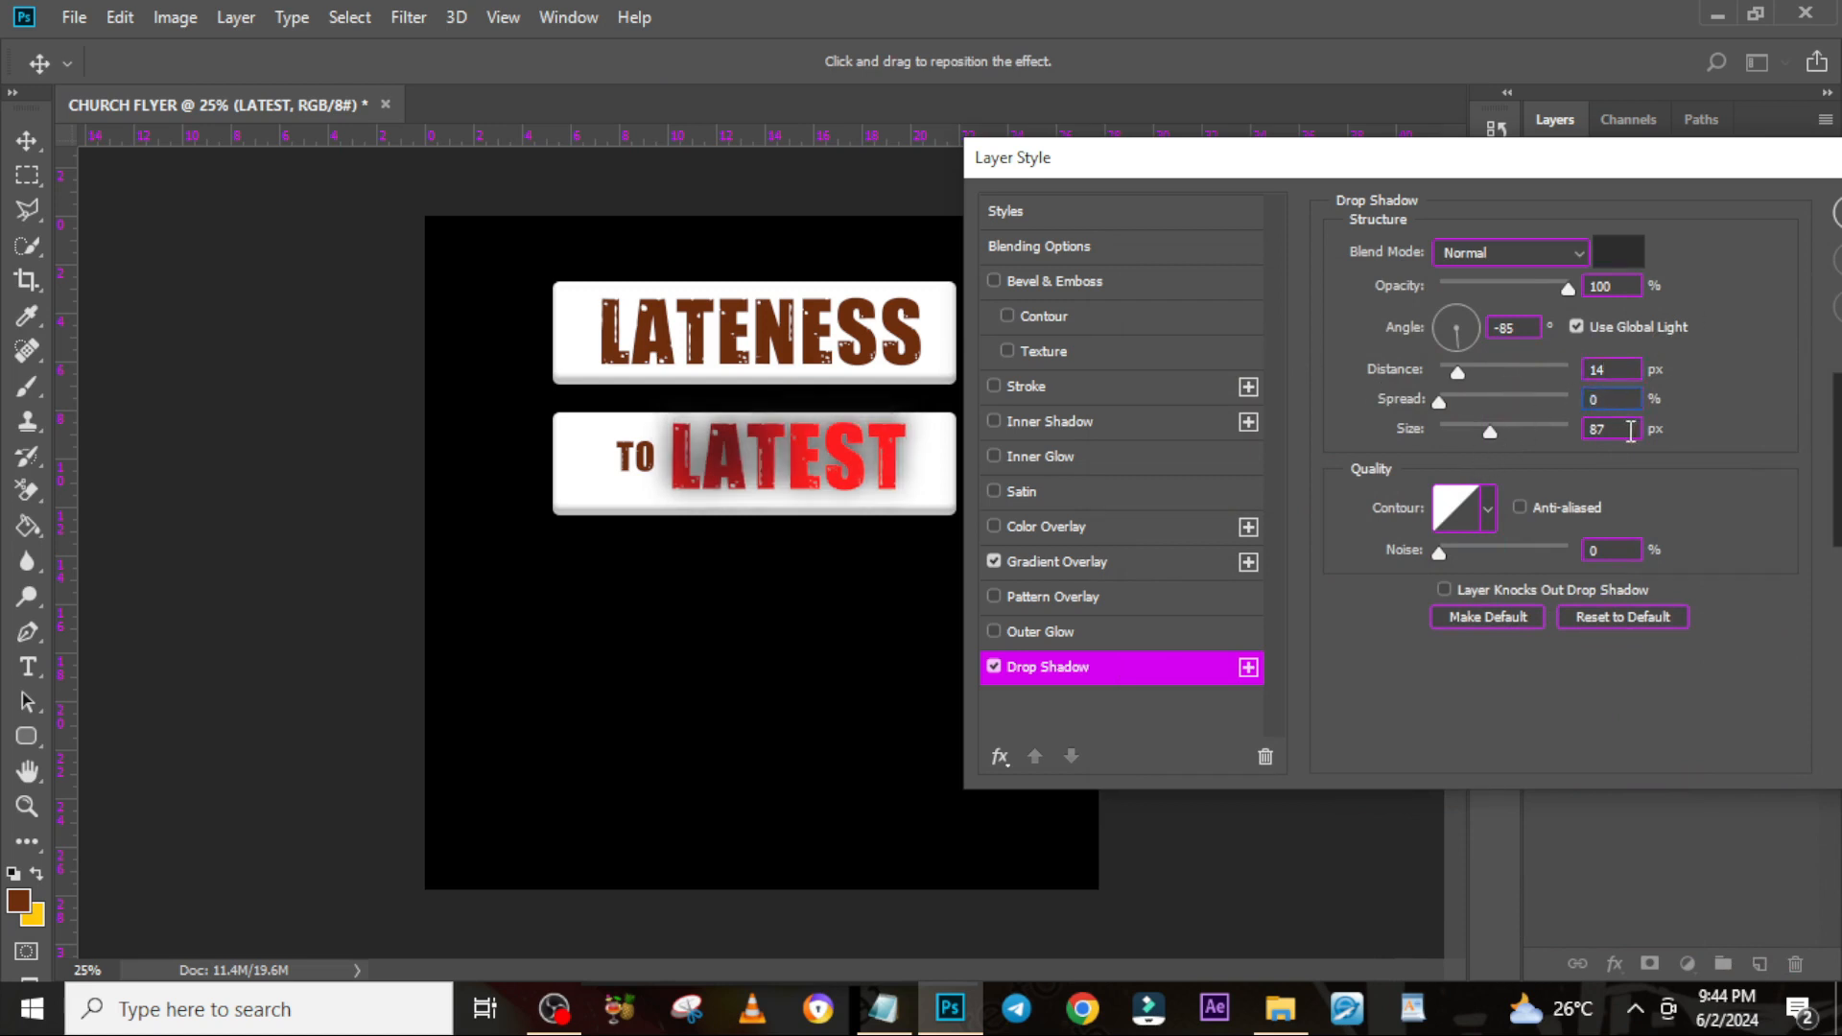
{"action": "type", "text": "0"}
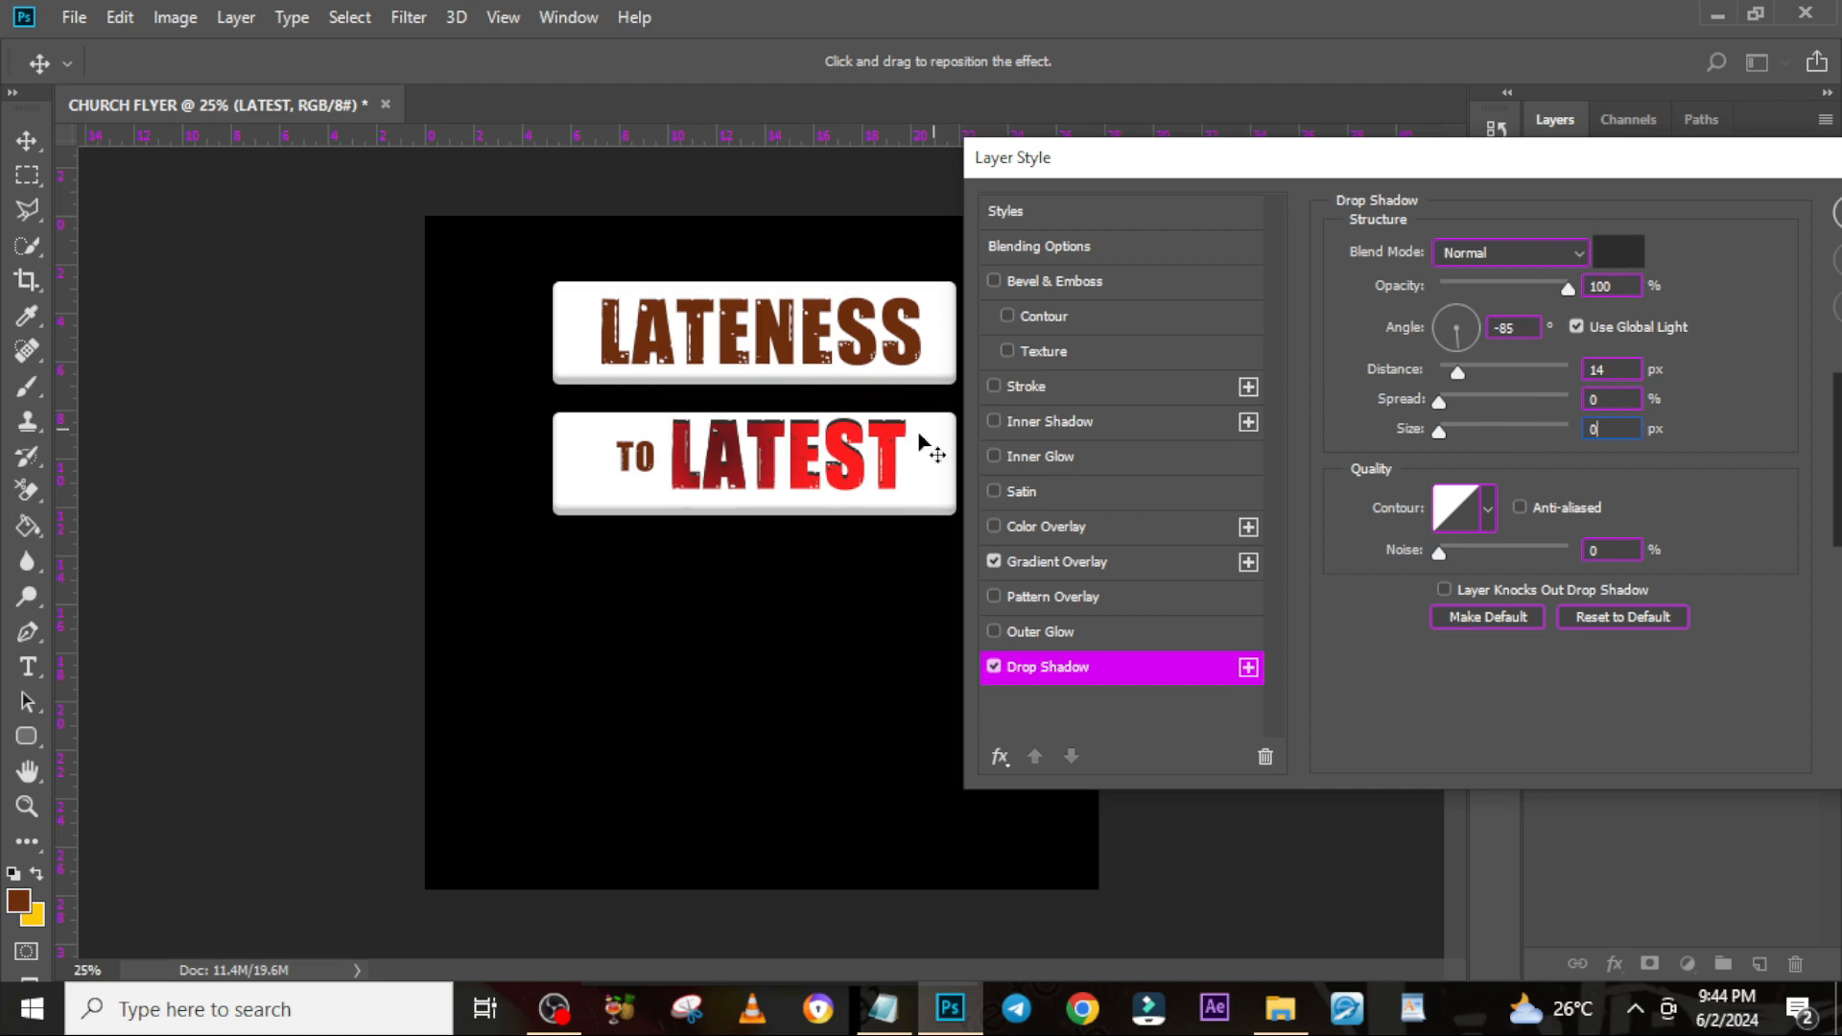
{"action": "left_click_drag", "start_coordinate": [1526, 161], "coordinate": [1405, 188]}
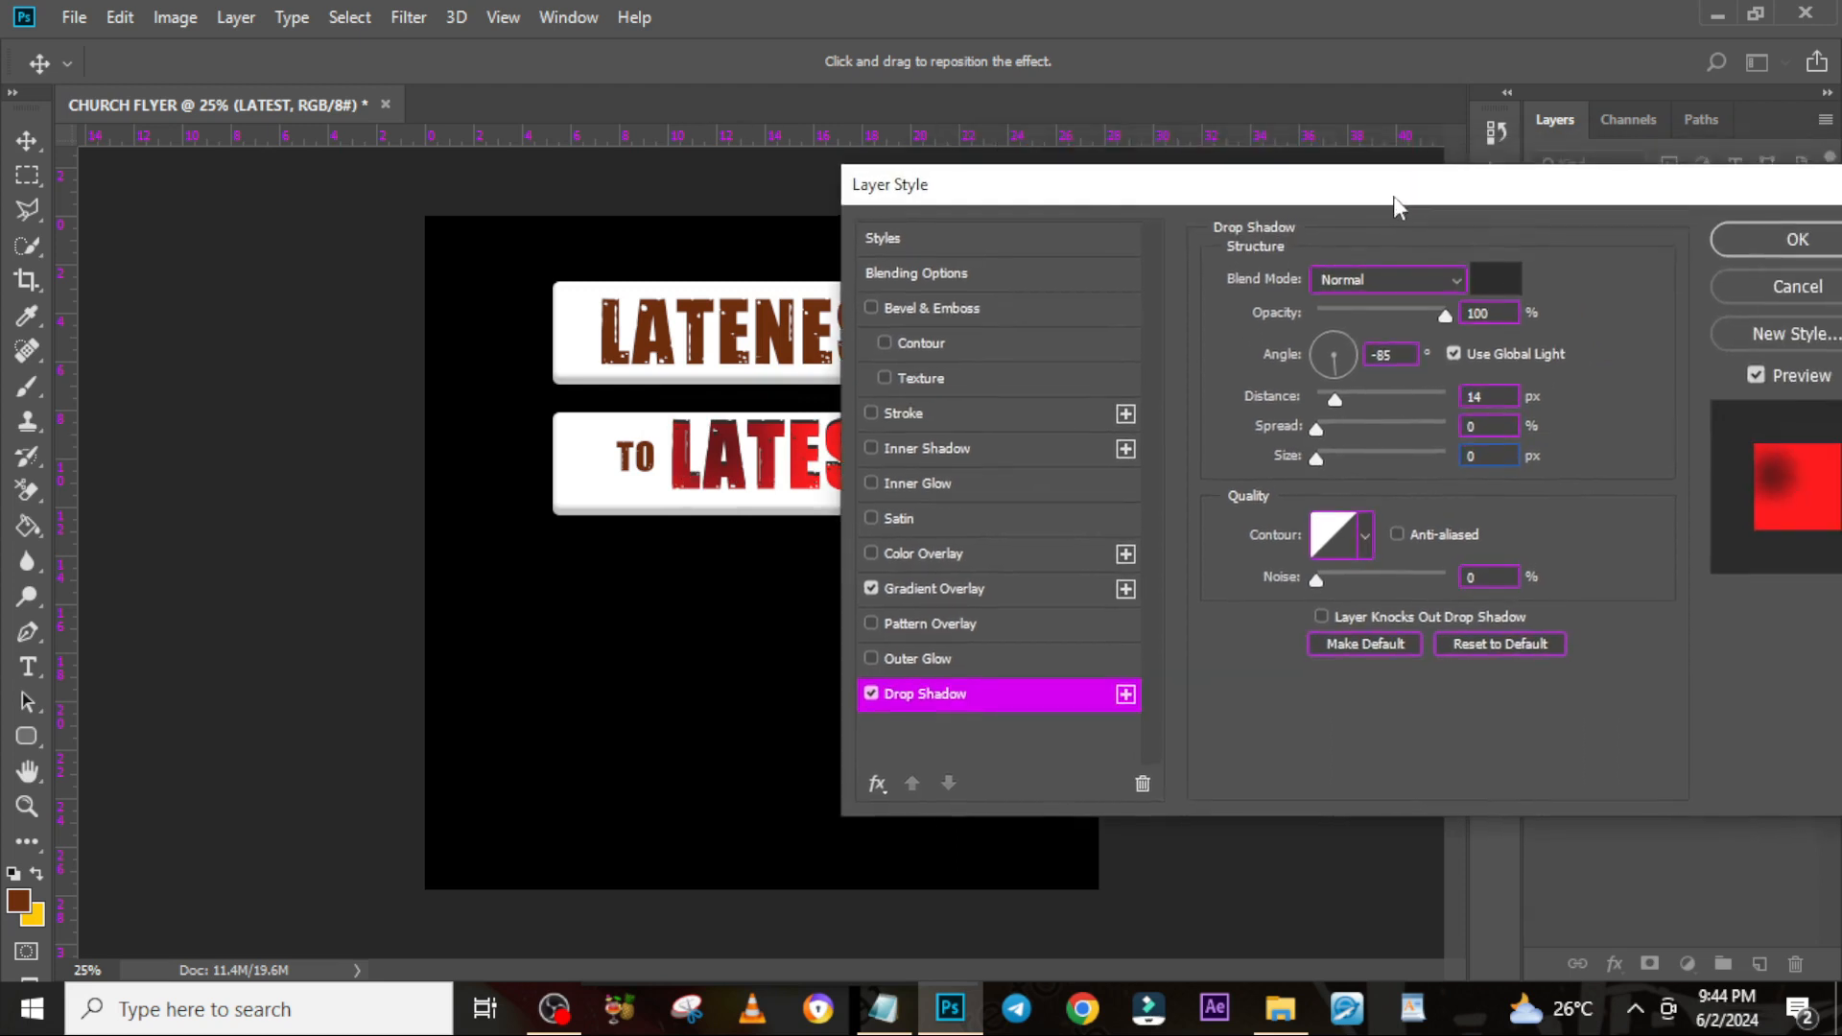
{"action": "left_click", "coordinate": [1758, 245]}
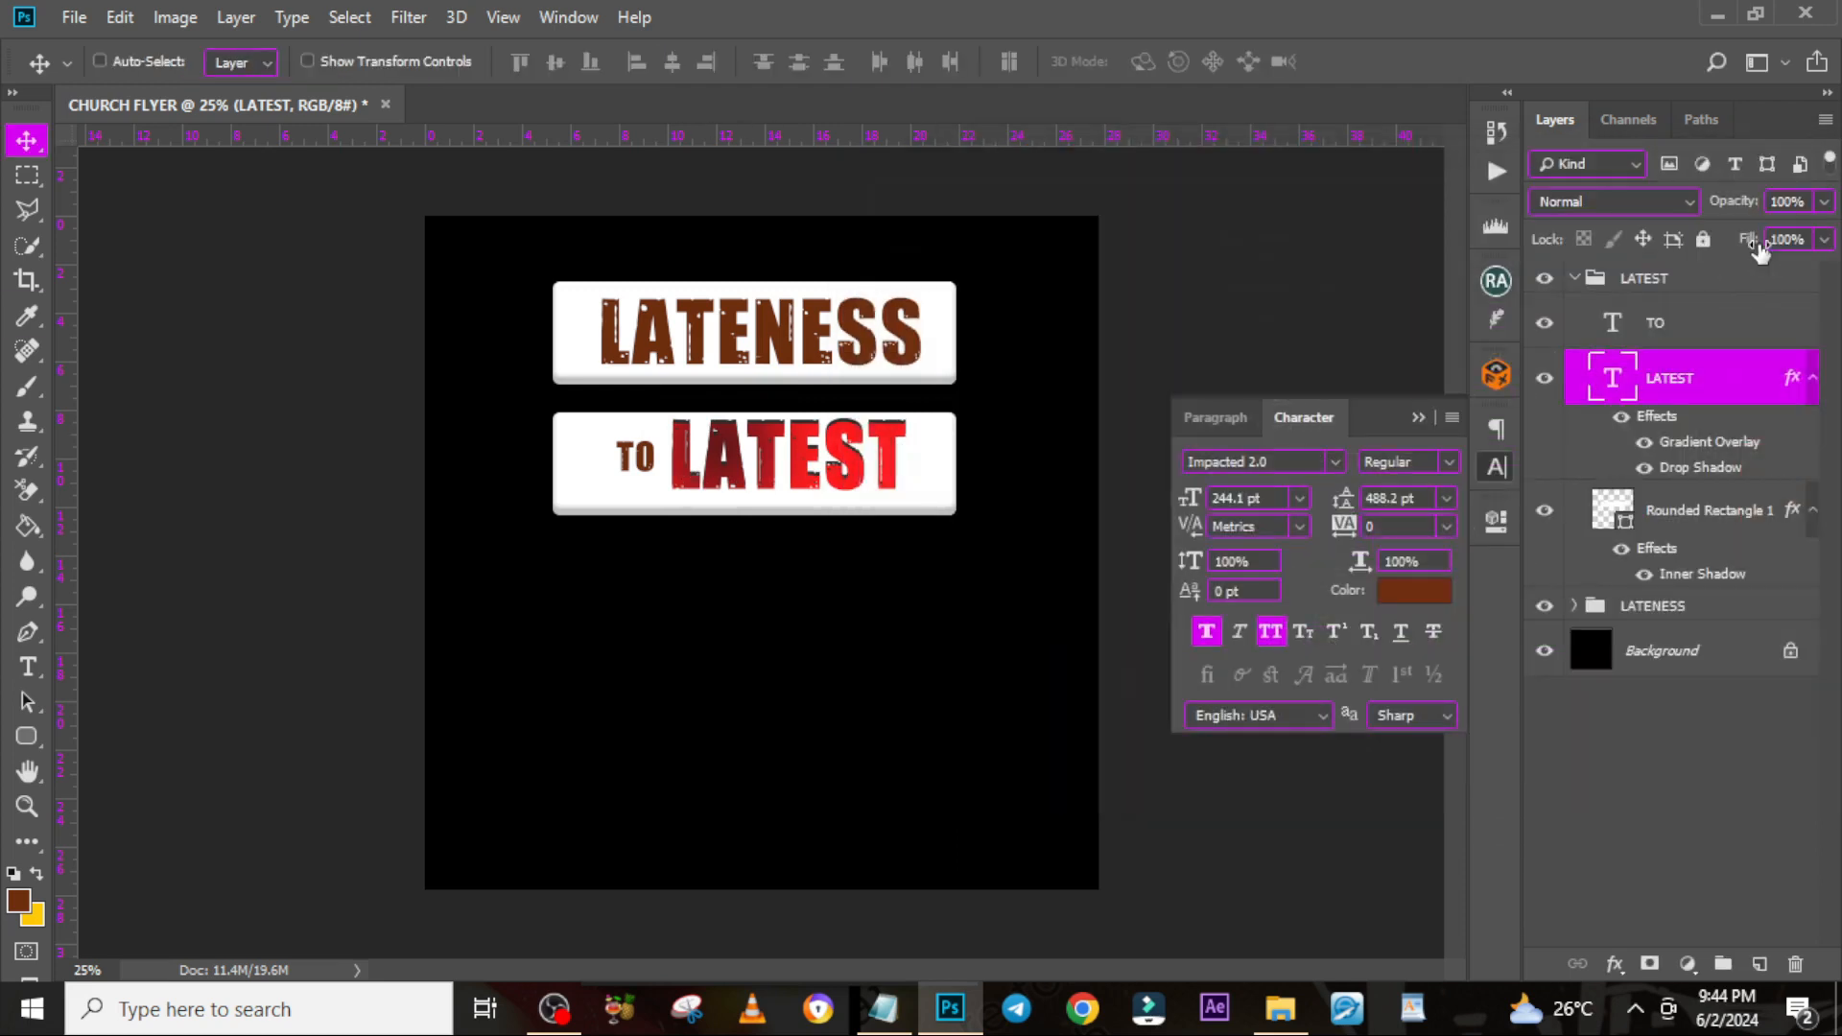
Copy the LATEST layer style onto the TO text layer and turn off the pasted Gradient Overlay
{"action": "right_click", "coordinate": [1802, 389]}
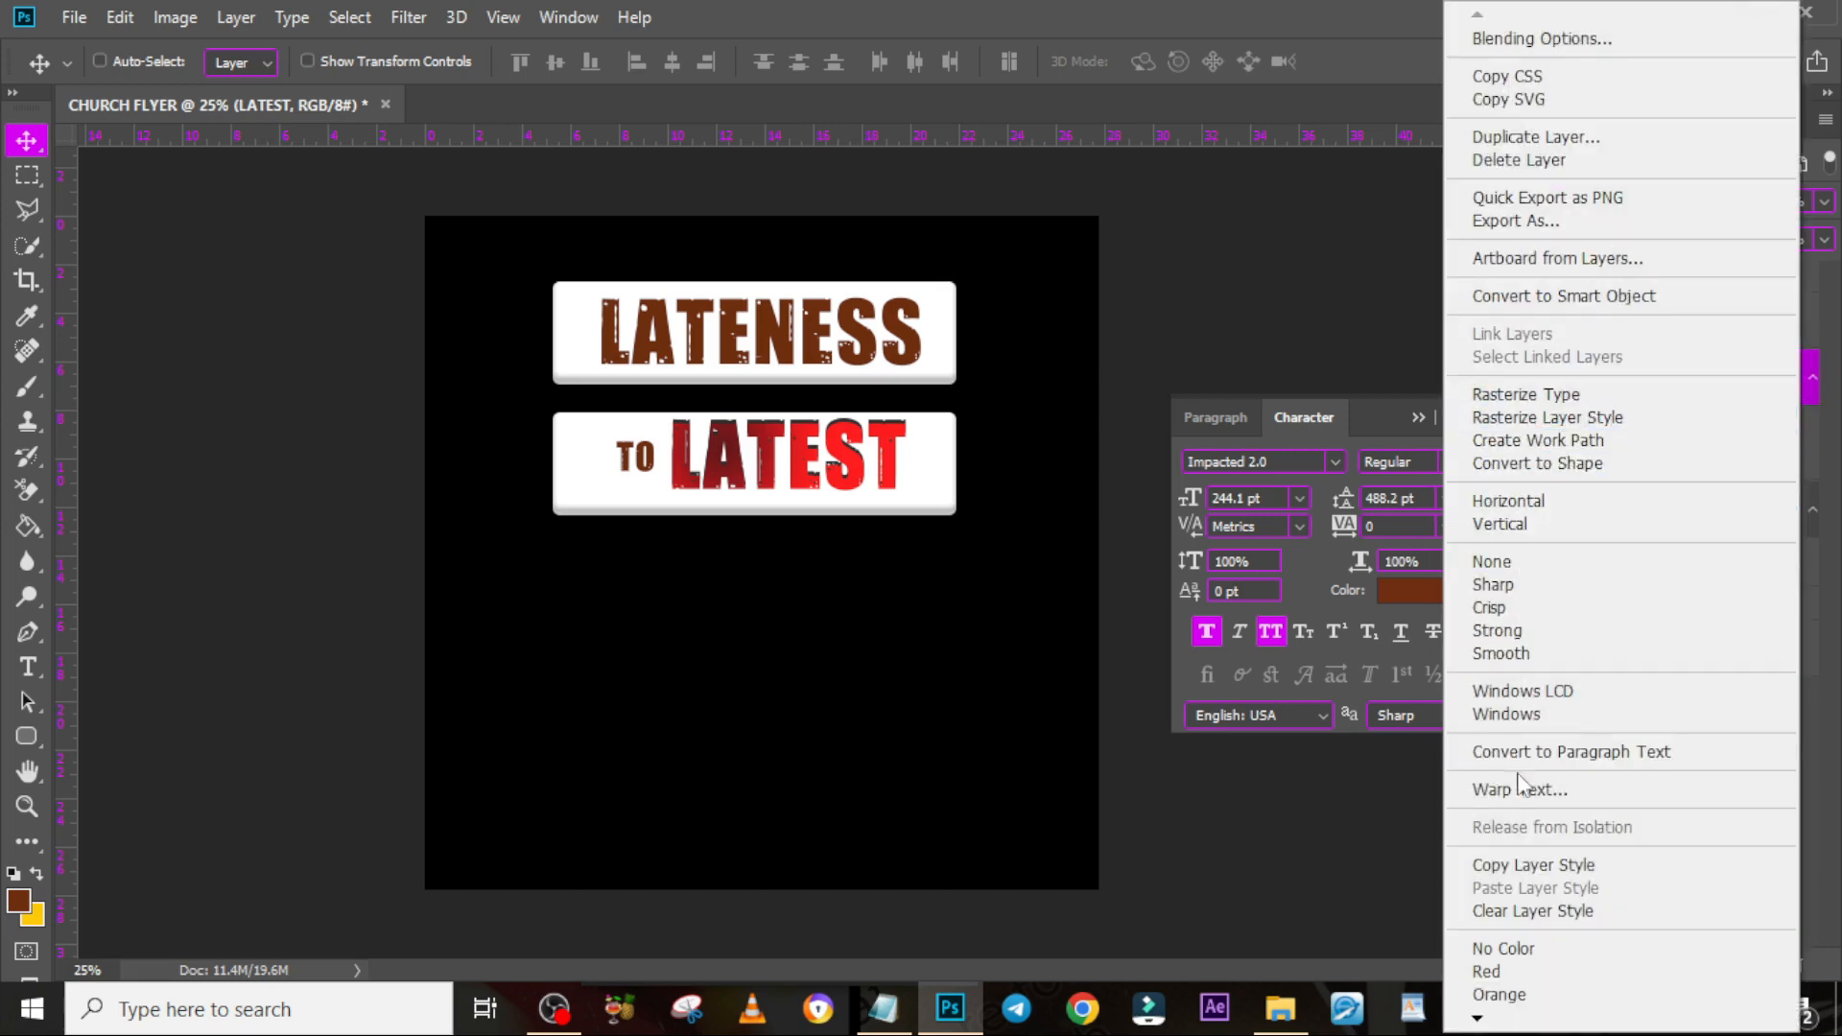
{"action": "left_click", "coordinate": [1533, 864]}
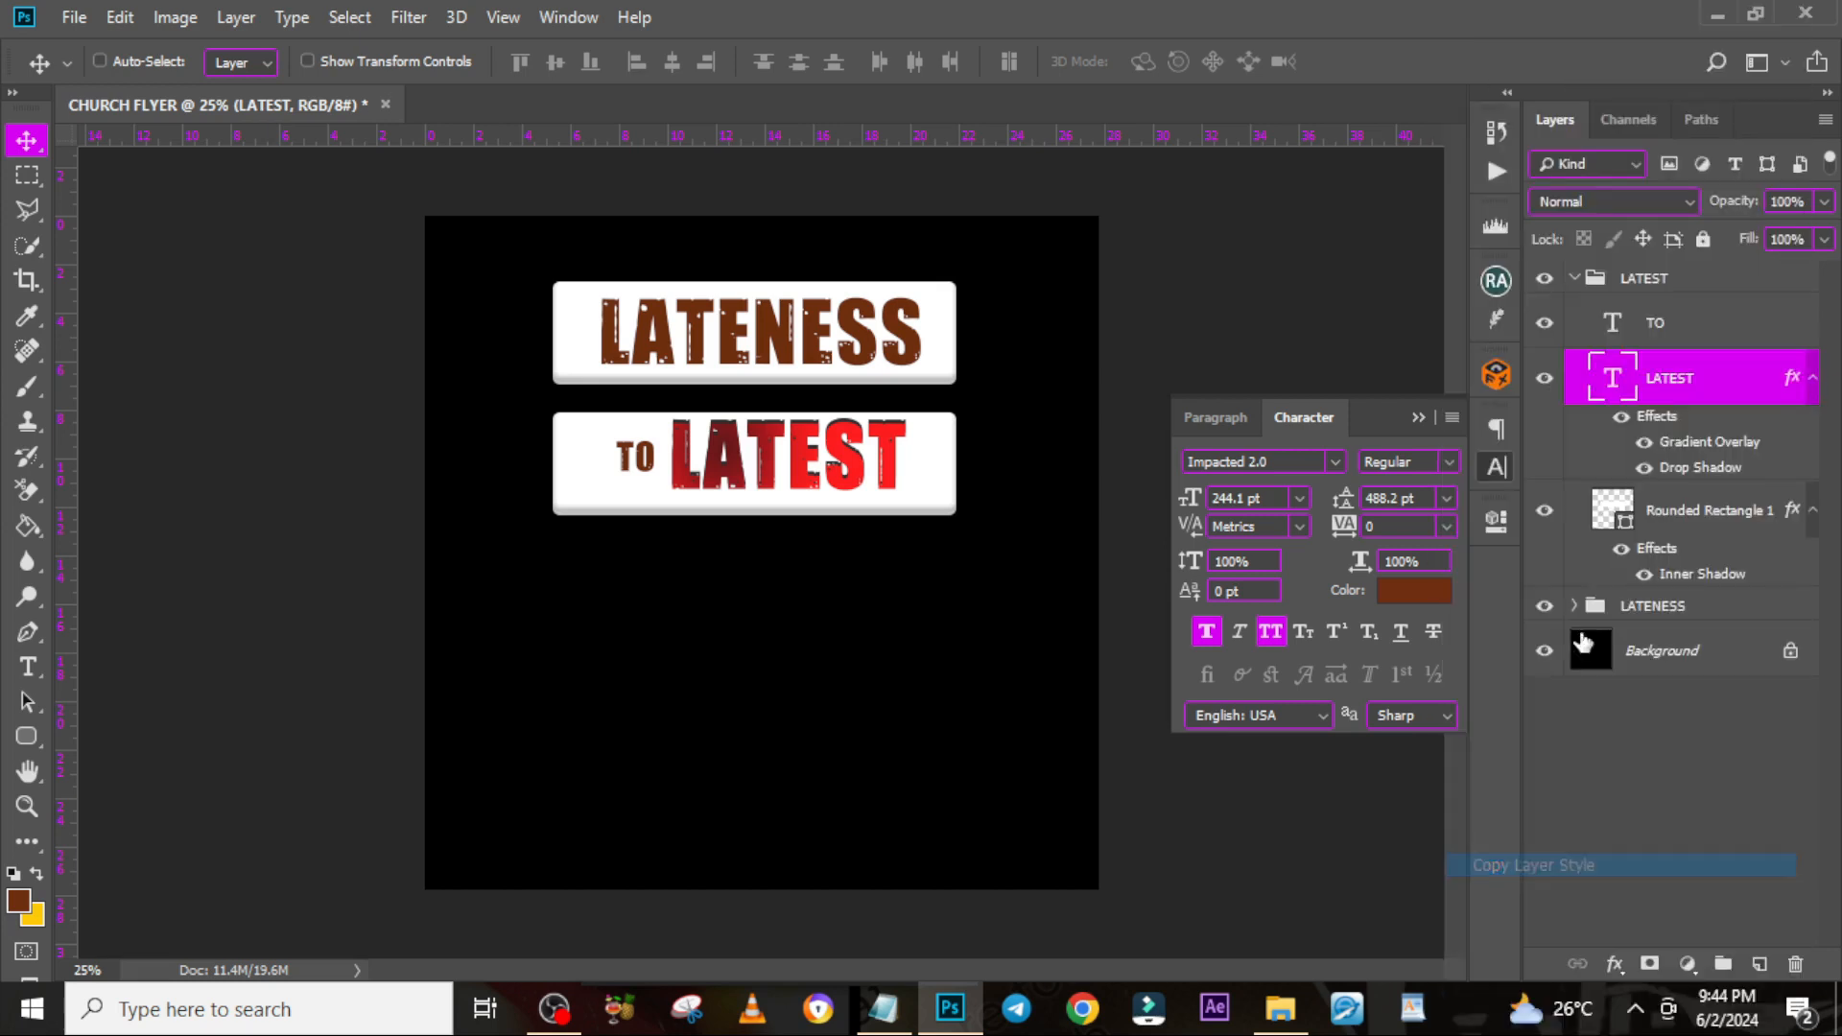
{"action": "left_click", "coordinate": [1812, 378]}
{"action": "left_click", "coordinate": [1722, 322]}
{"action": "right_click", "coordinate": [1726, 323]}
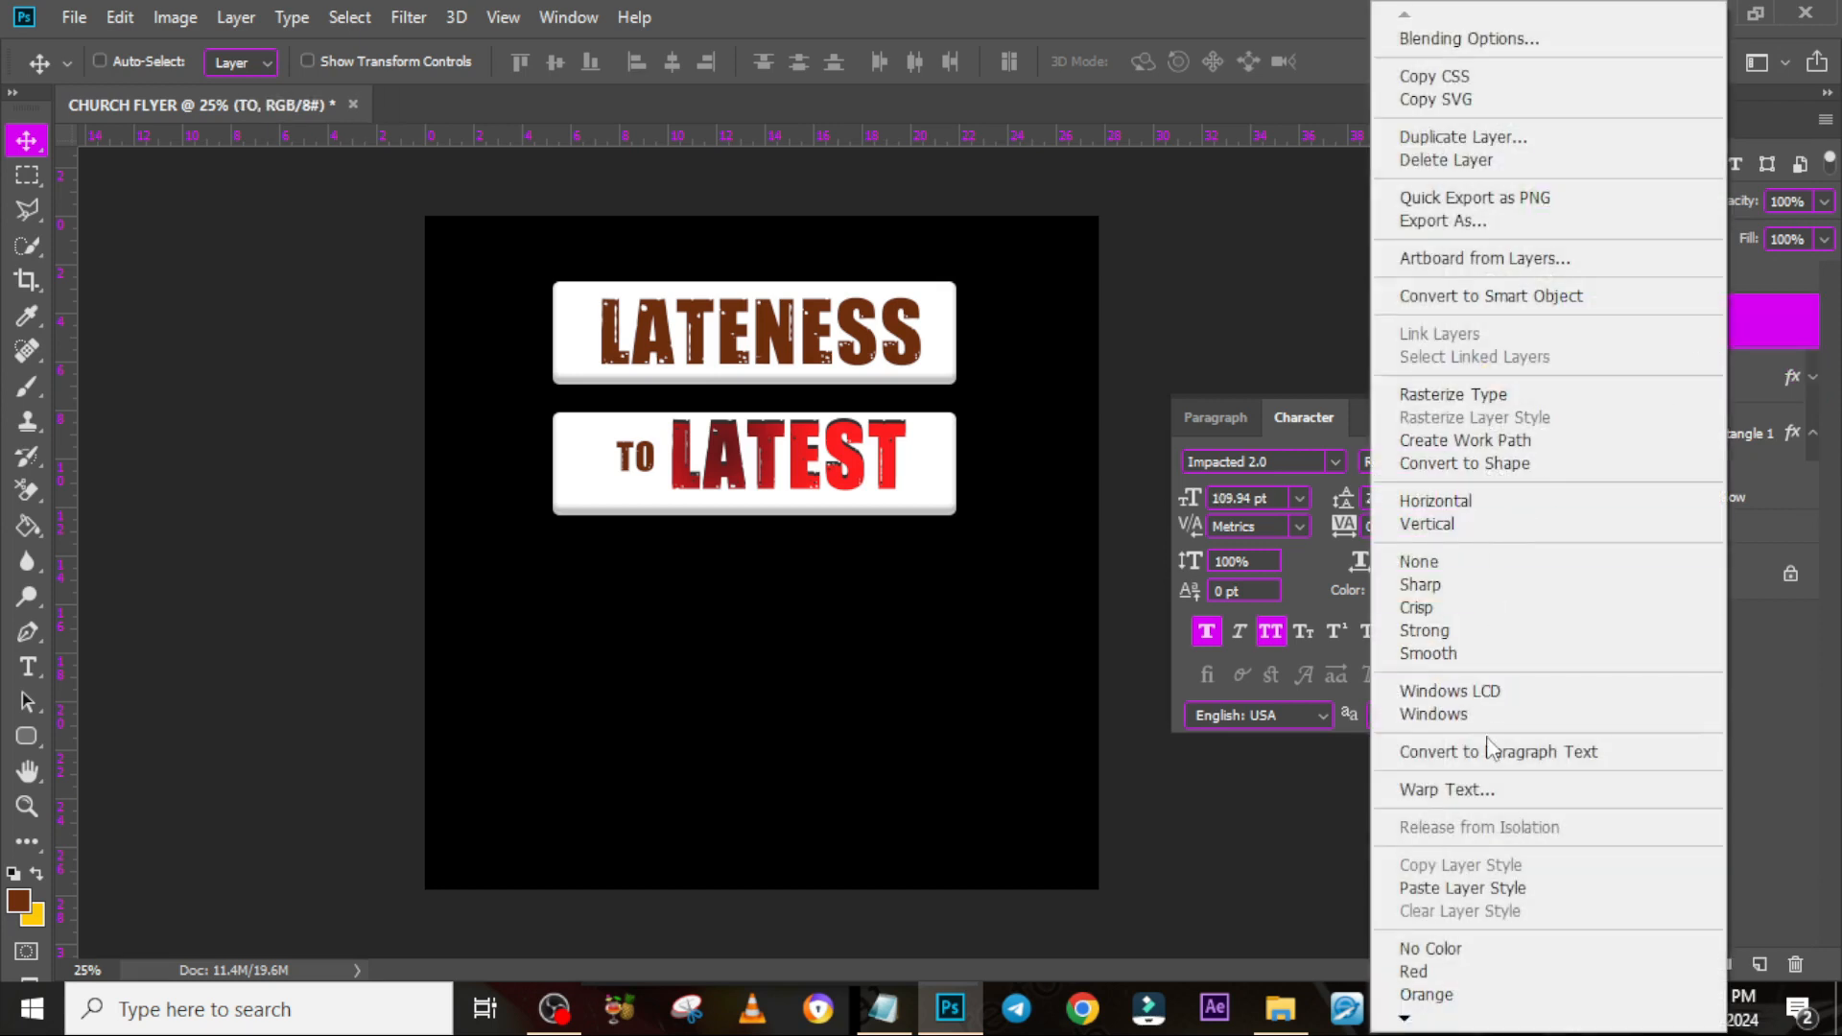
{"action": "left_click", "coordinate": [1483, 884]}
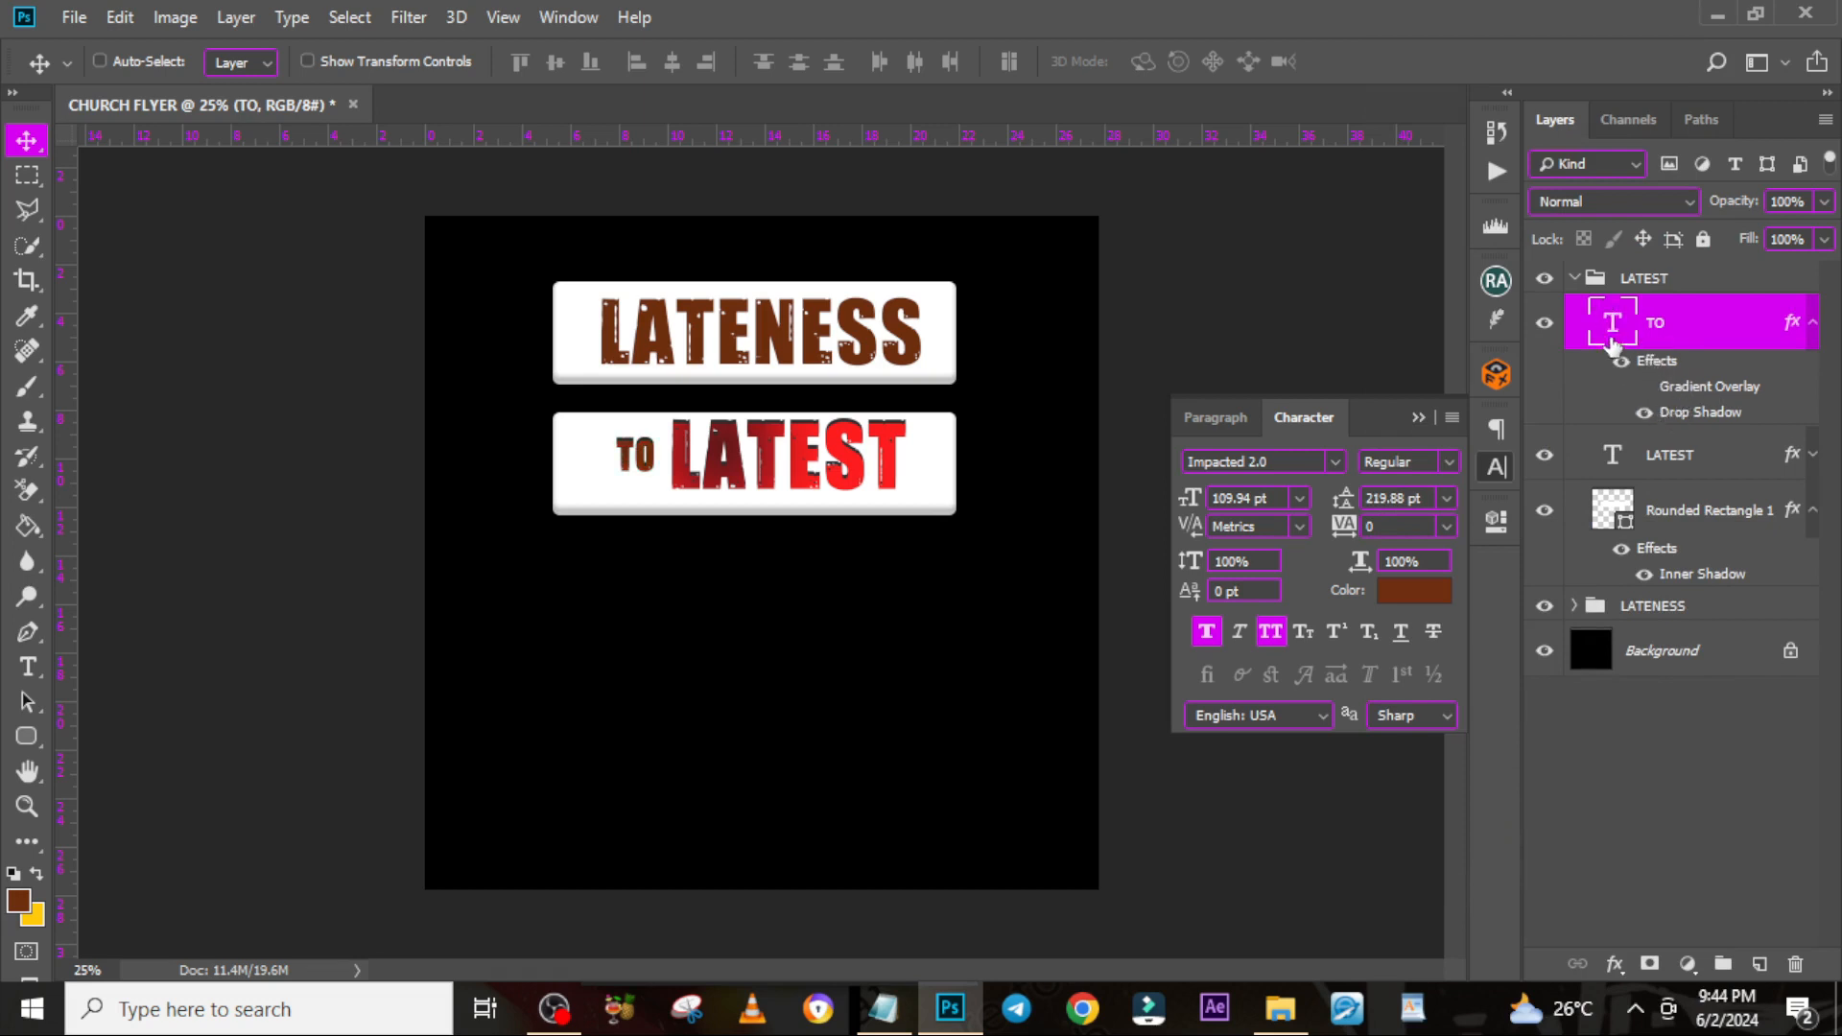
Set the text color of the word TO to 421a1a
{"action": "left_click", "coordinate": [1410, 592]}
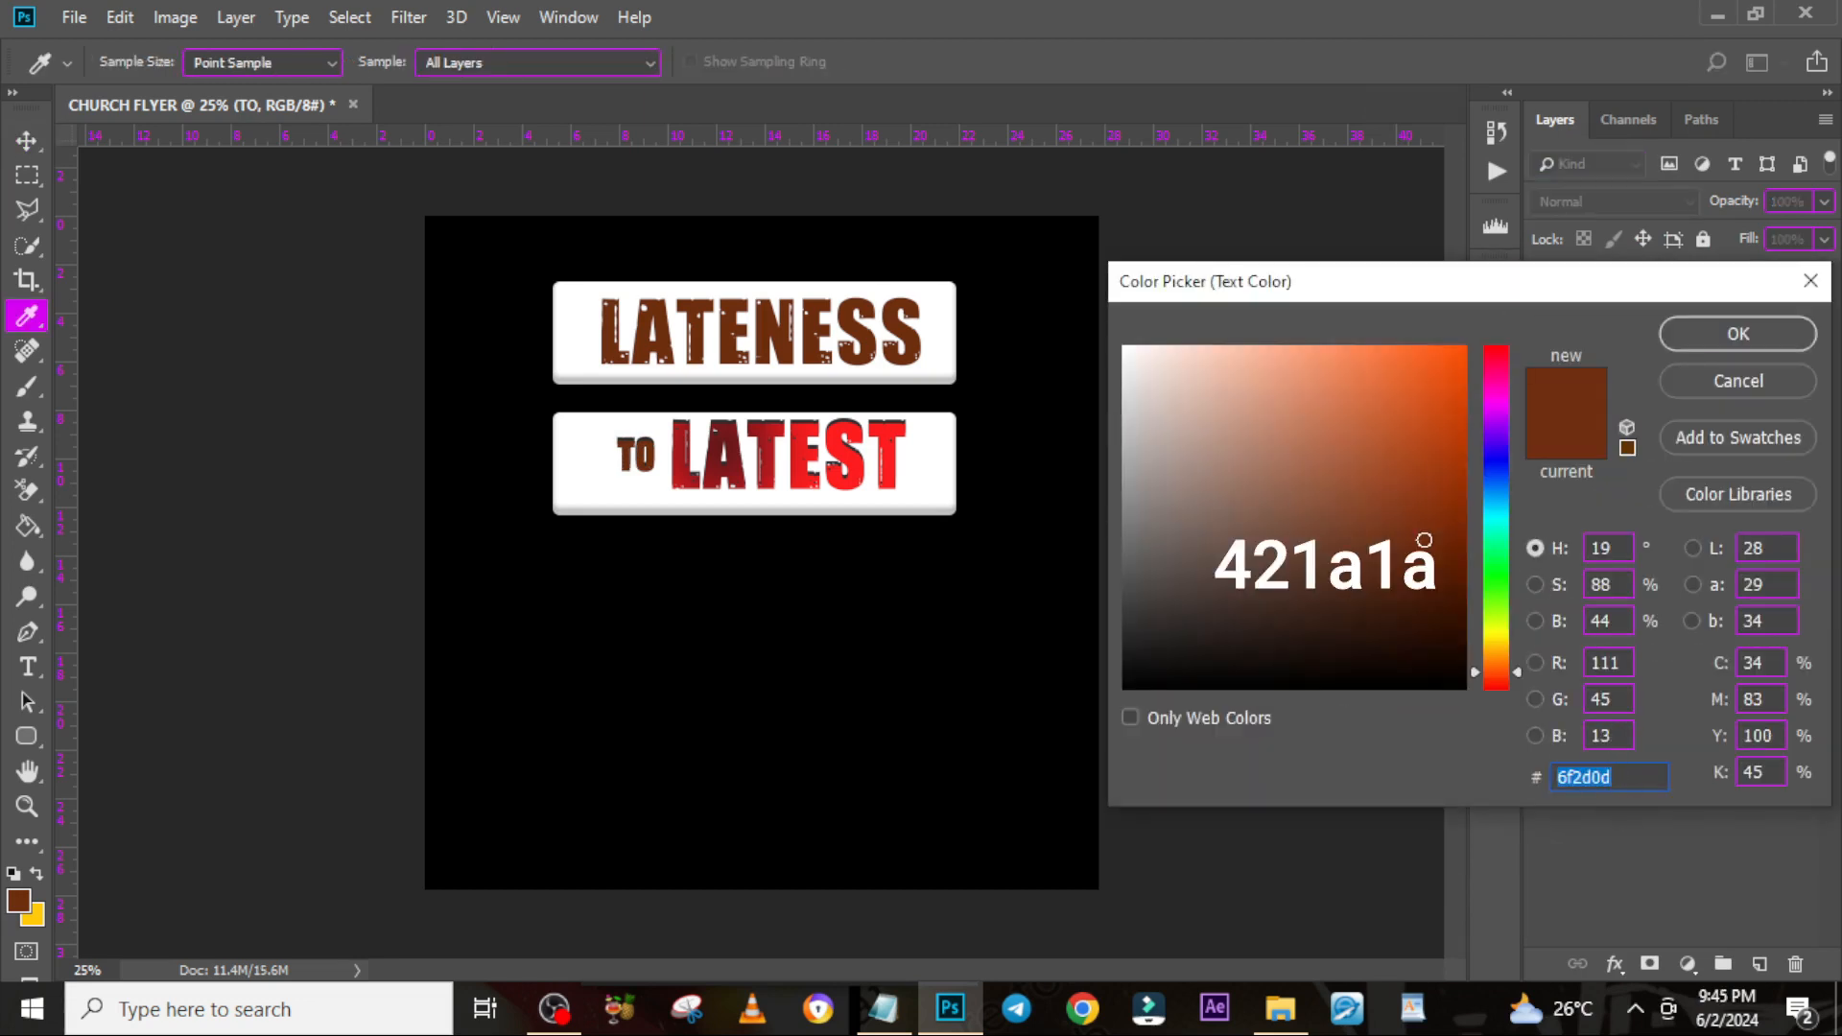
{"action": "type", "text": "421a1a"}
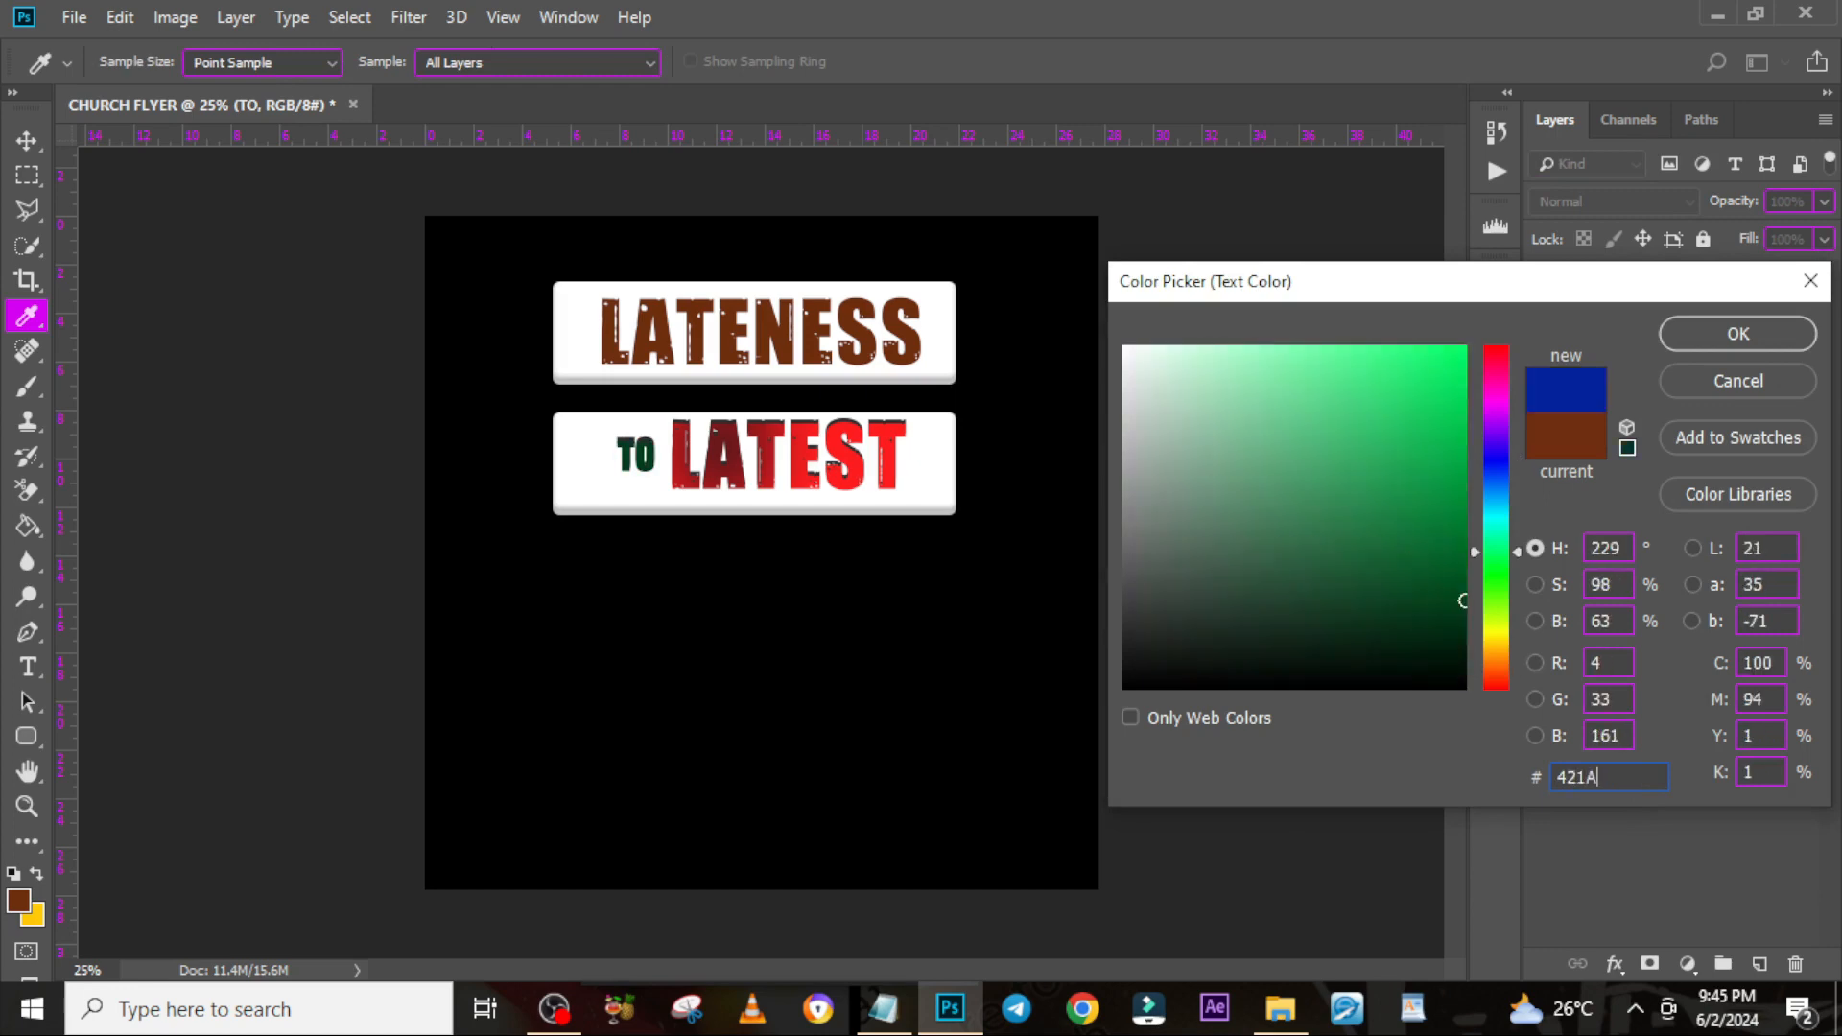
{"action": "left_click", "coordinate": [1713, 336]}
Paste the copied LATEST layer style onto the LATENESS text layer inside the LATENESS group
{"action": "left_click", "coordinate": [1576, 280]}
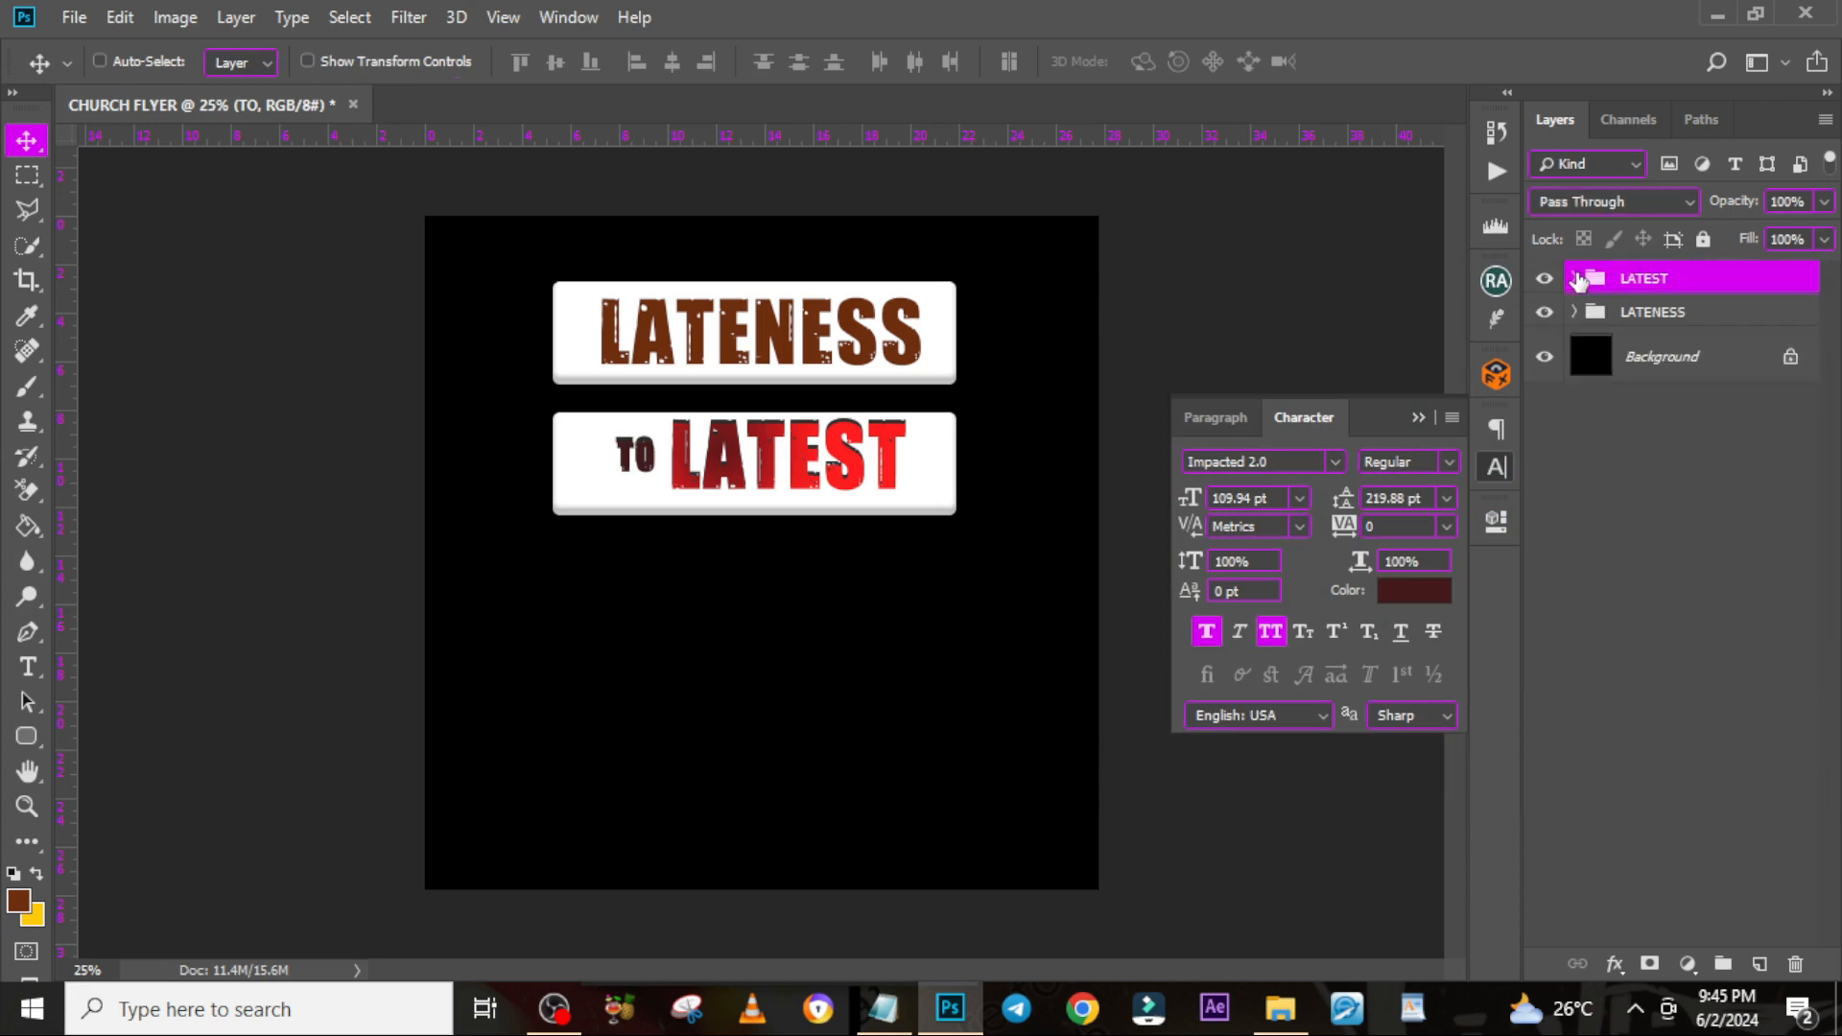
{"action": "left_click", "coordinate": [1574, 312]}
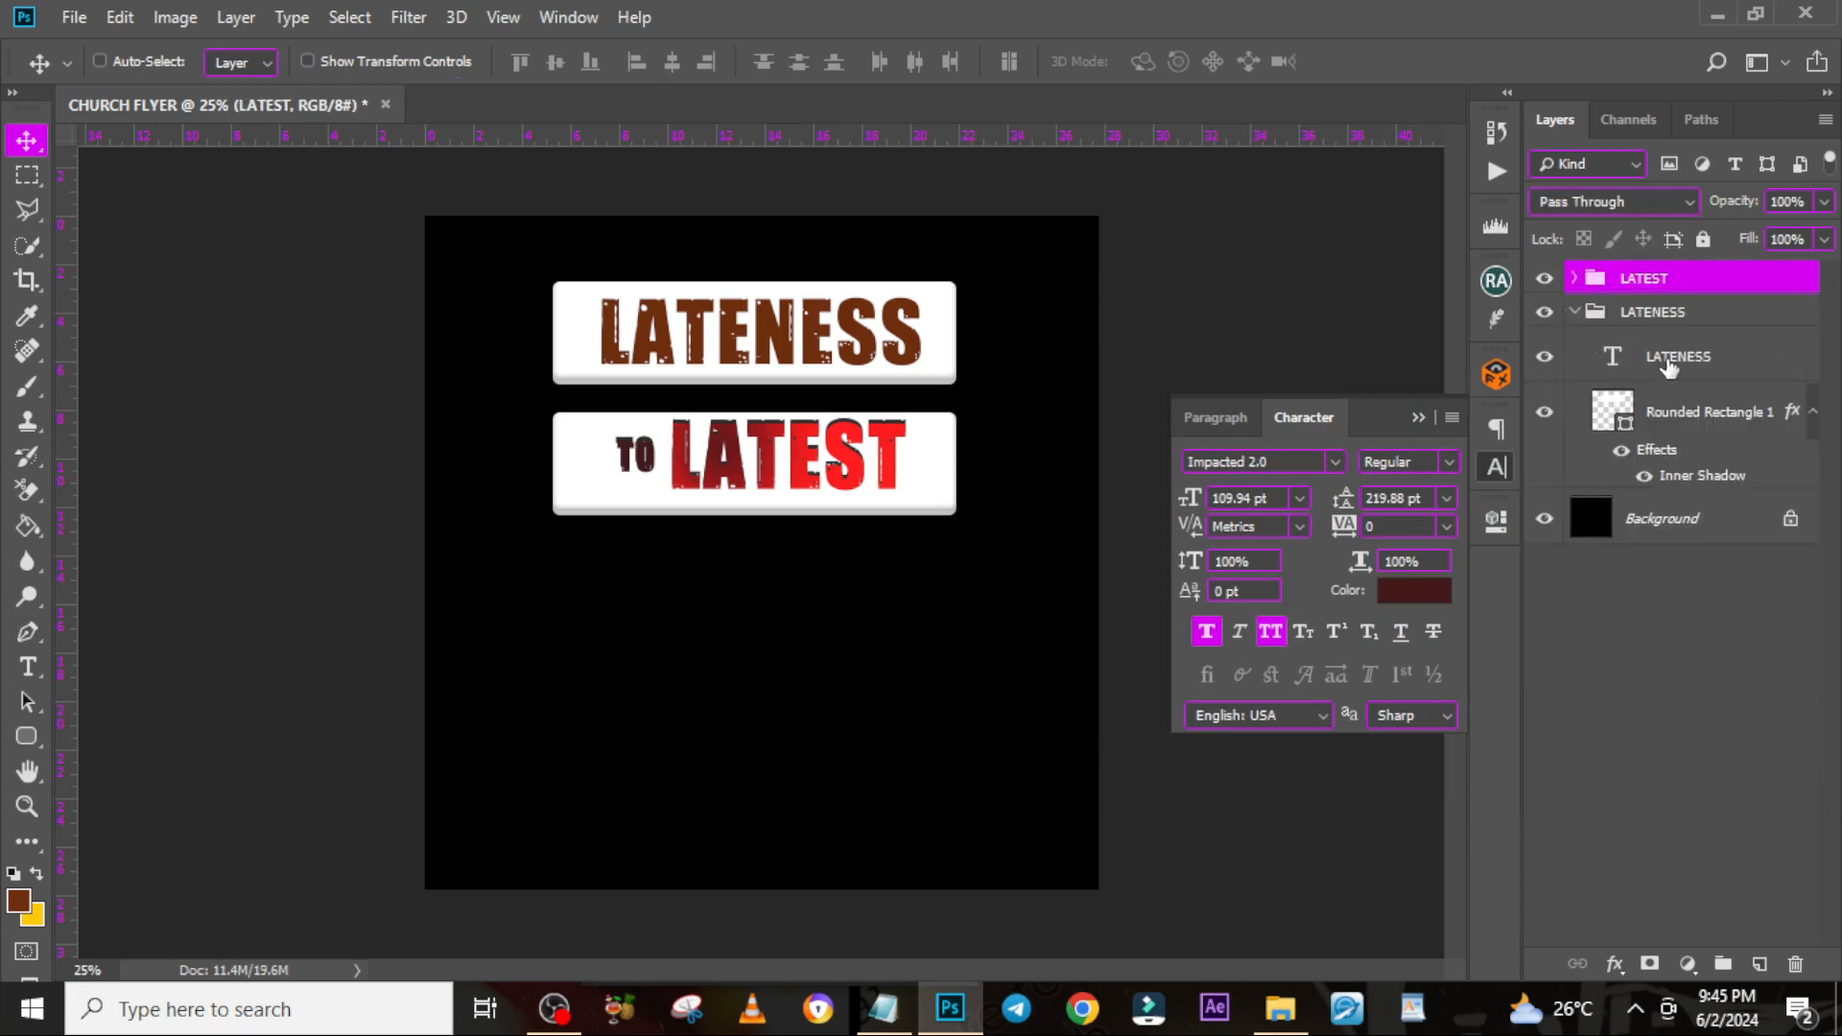
{"action": "right_click", "coordinate": [1741, 368]}
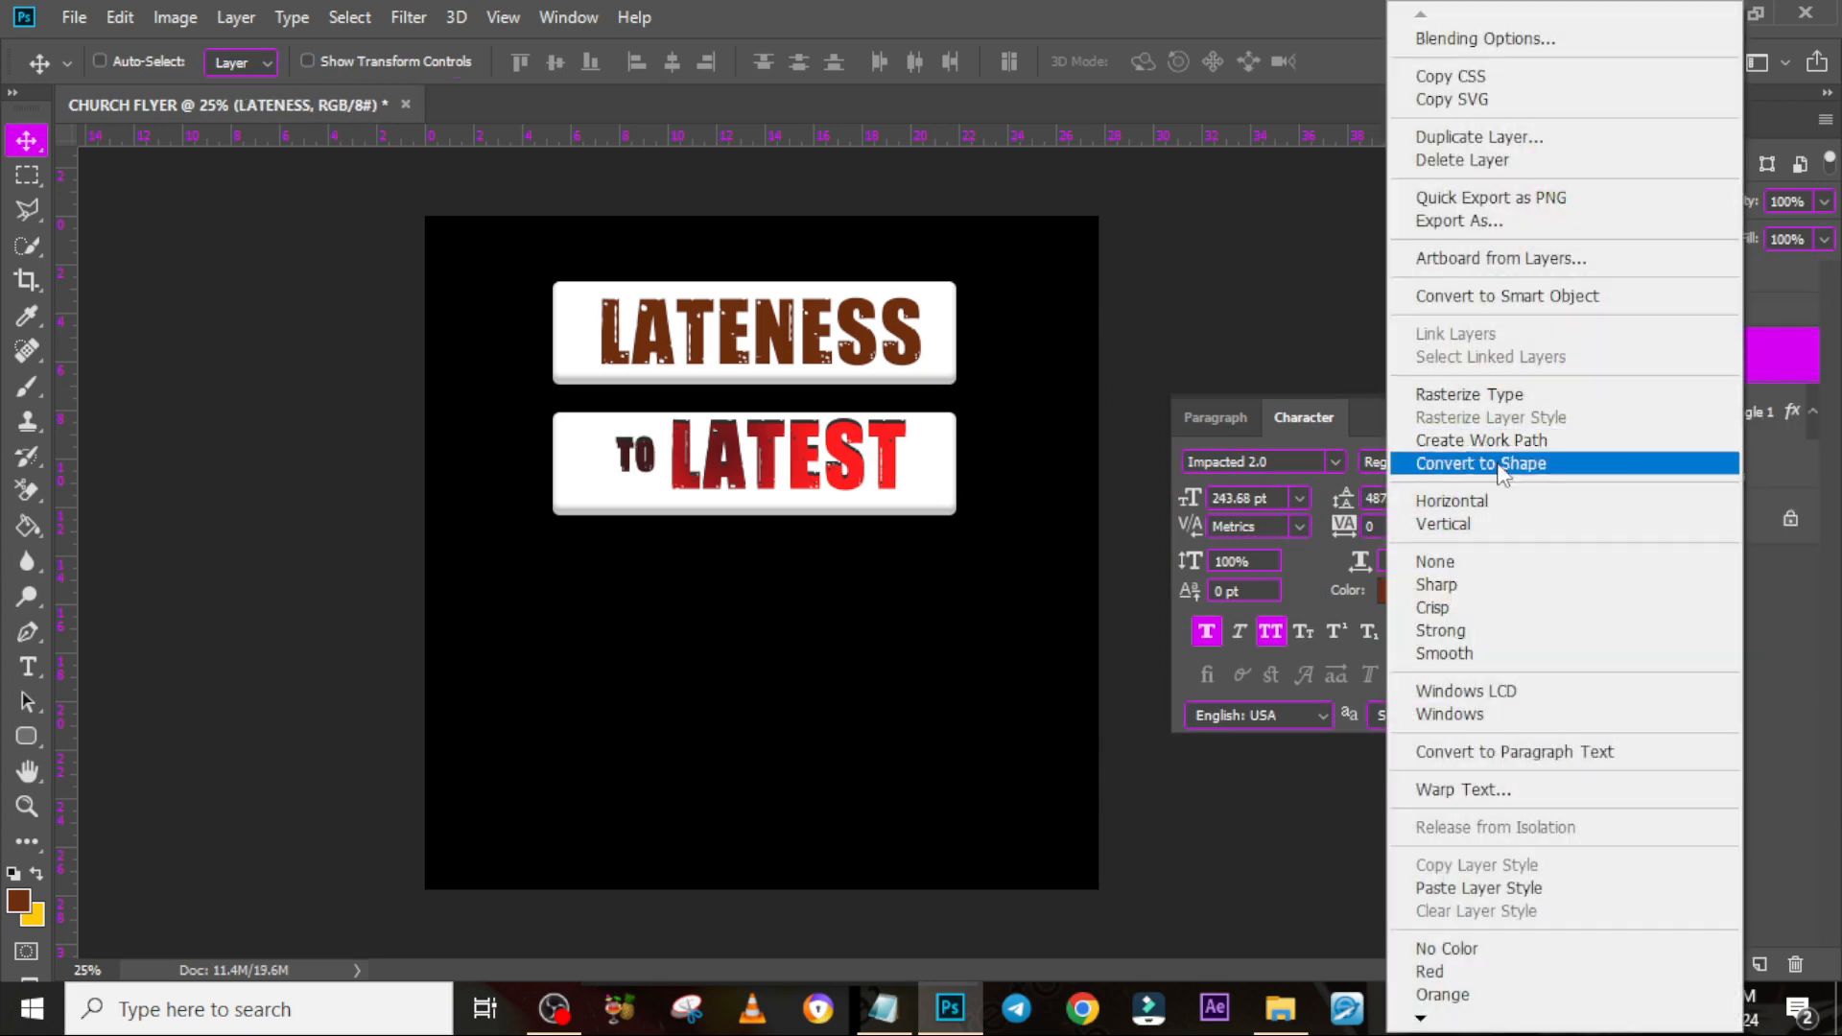
{"action": "left_click", "coordinate": [1499, 884]}
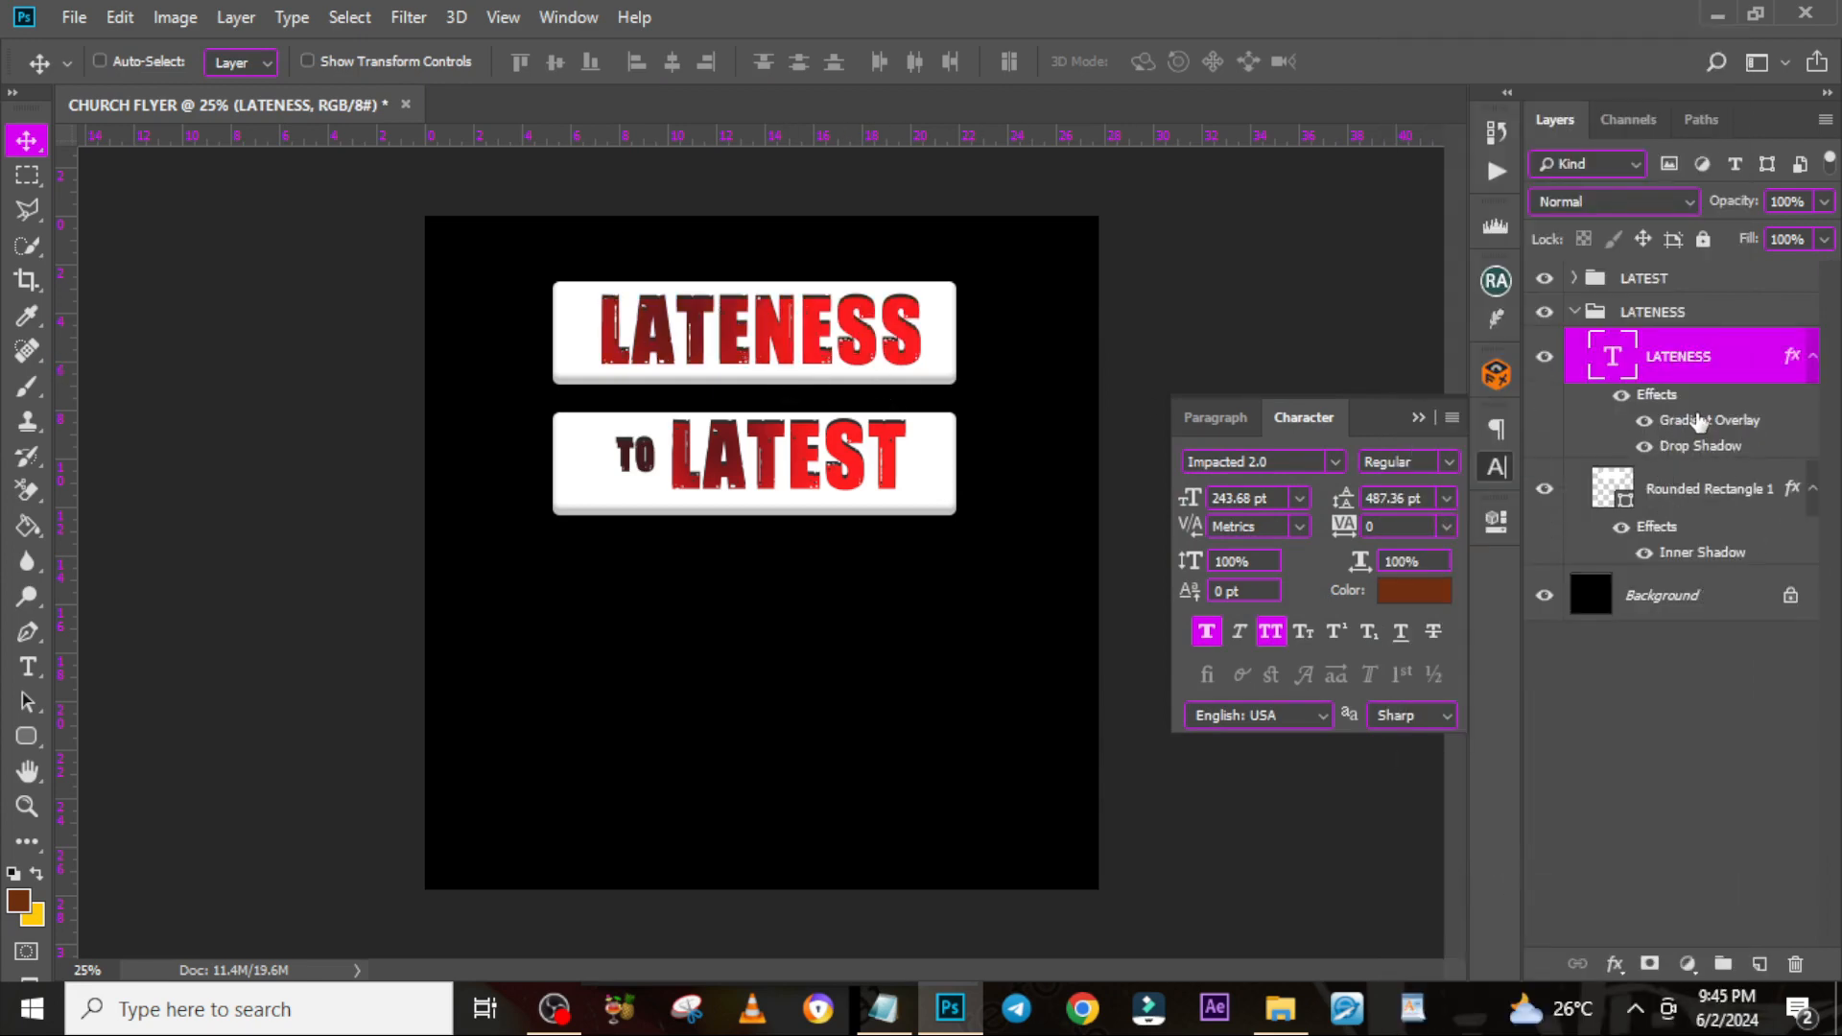
Set the starting color stop of the LATENESS text's Gradient Overlay to 253f69
{"action": "double_click", "coordinate": [1698, 422]}
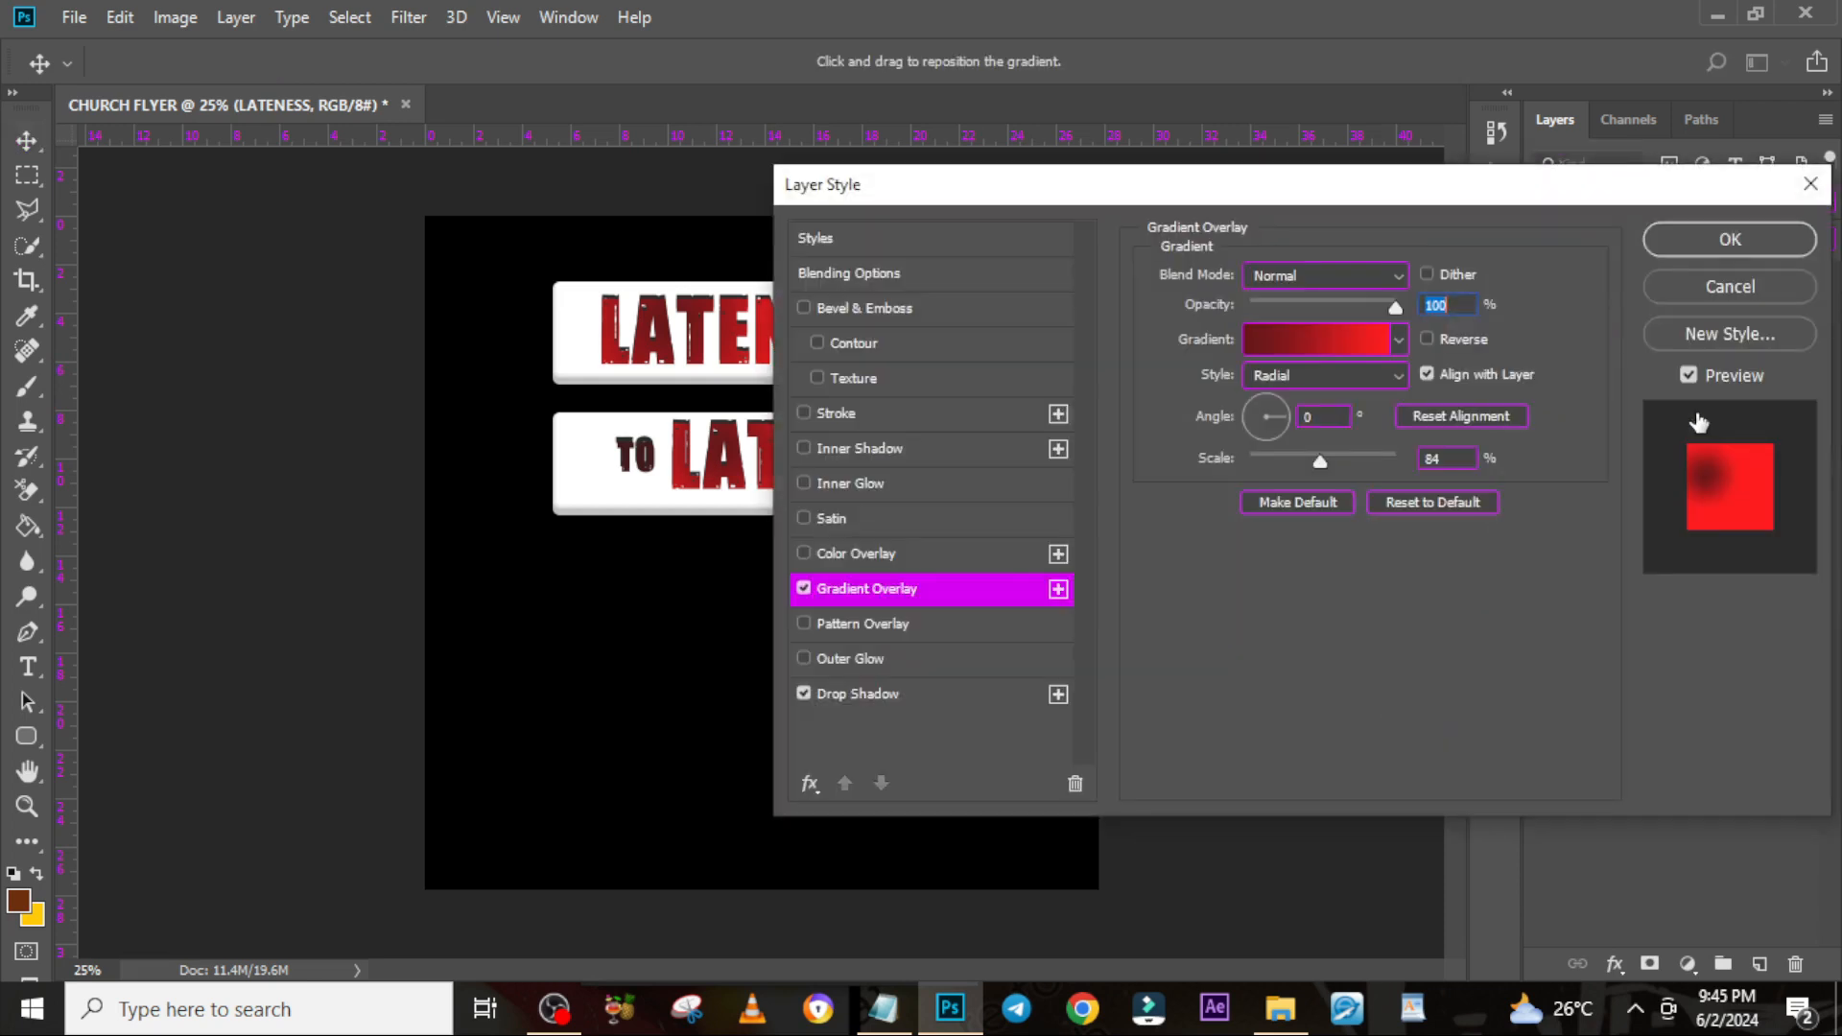
{"action": "left_click", "coordinate": [1306, 341]}
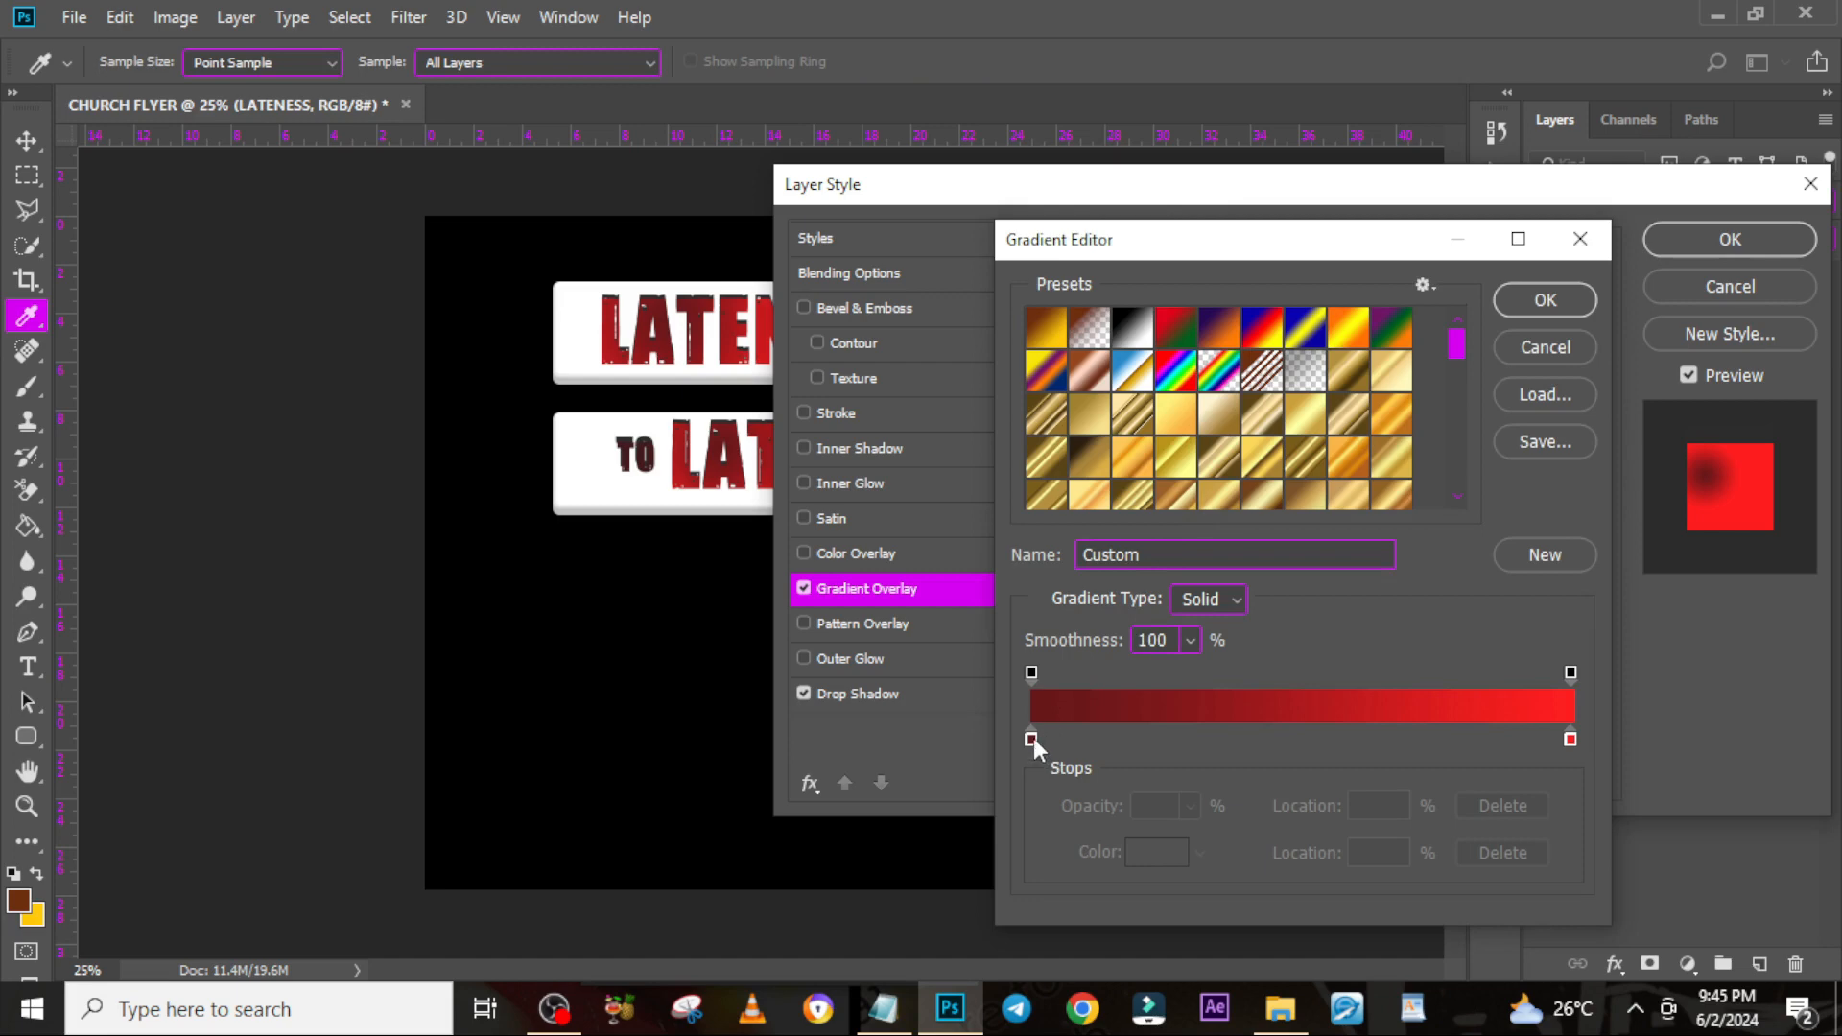
{"action": "left_click", "coordinate": [1033, 738]}
{"action": "double_click", "coordinate": [1032, 739]}
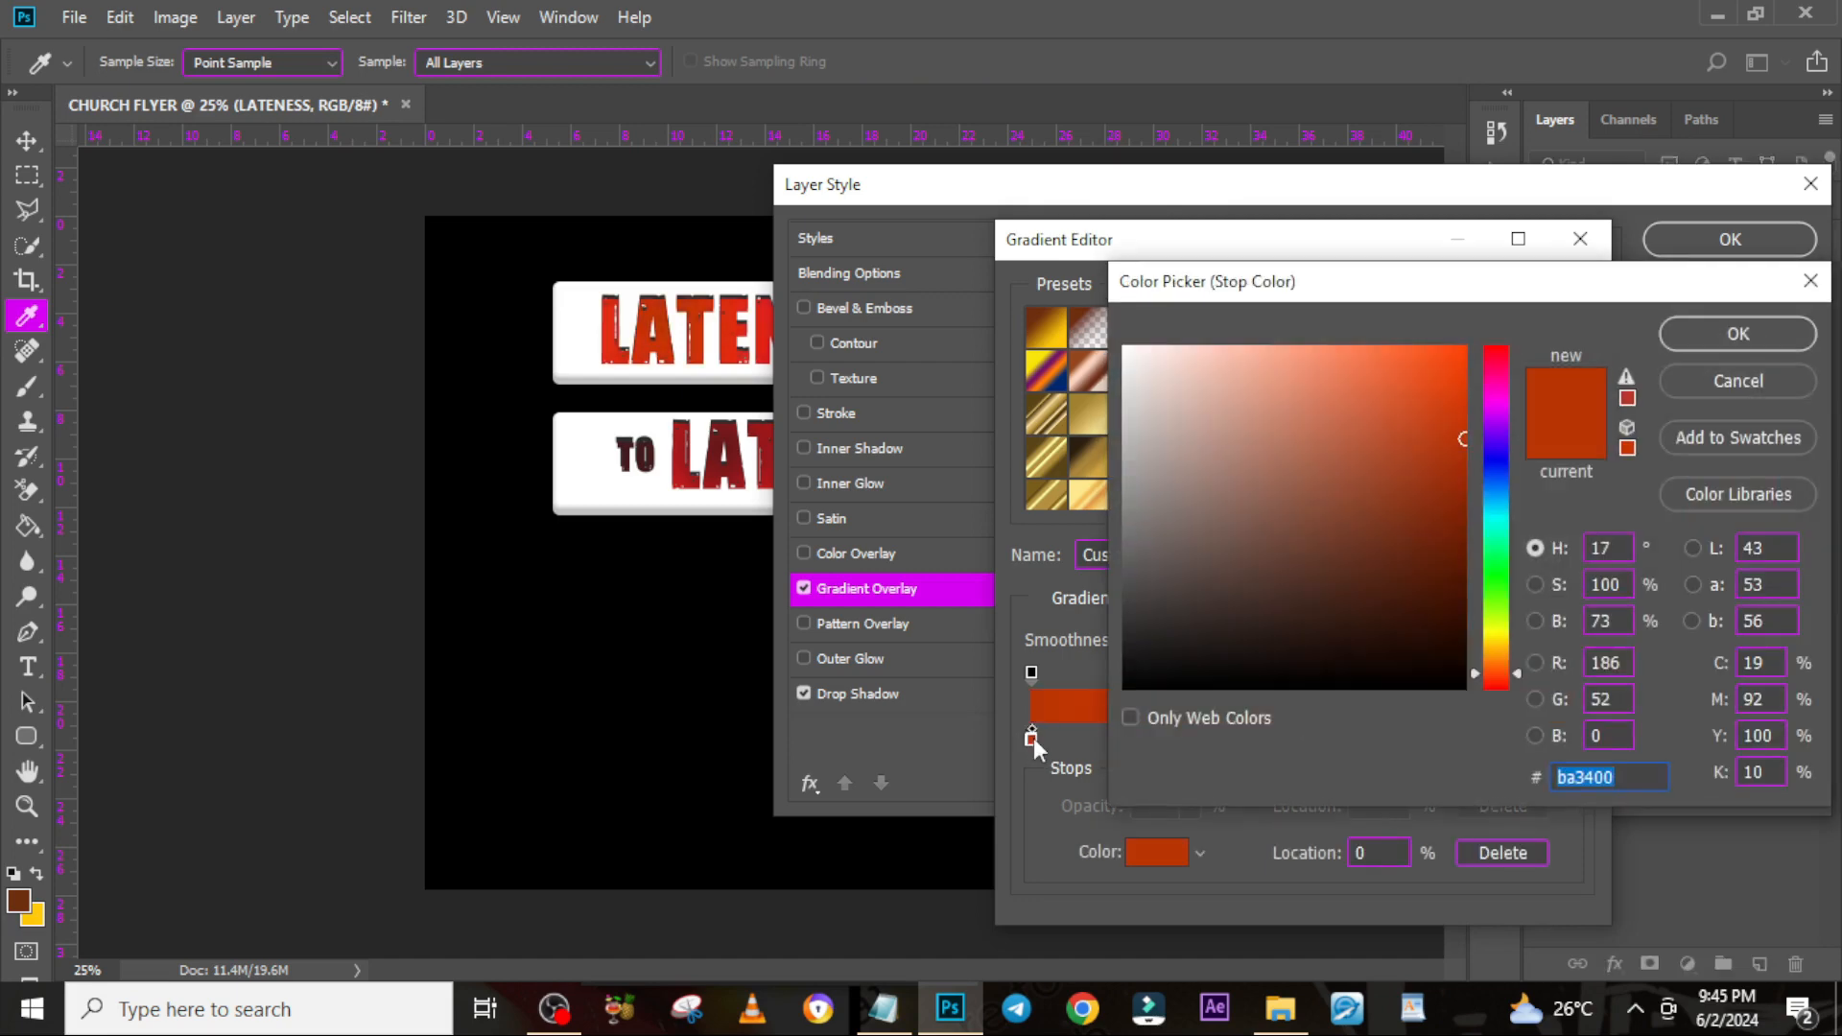
{"action": "type", "text": "25"}
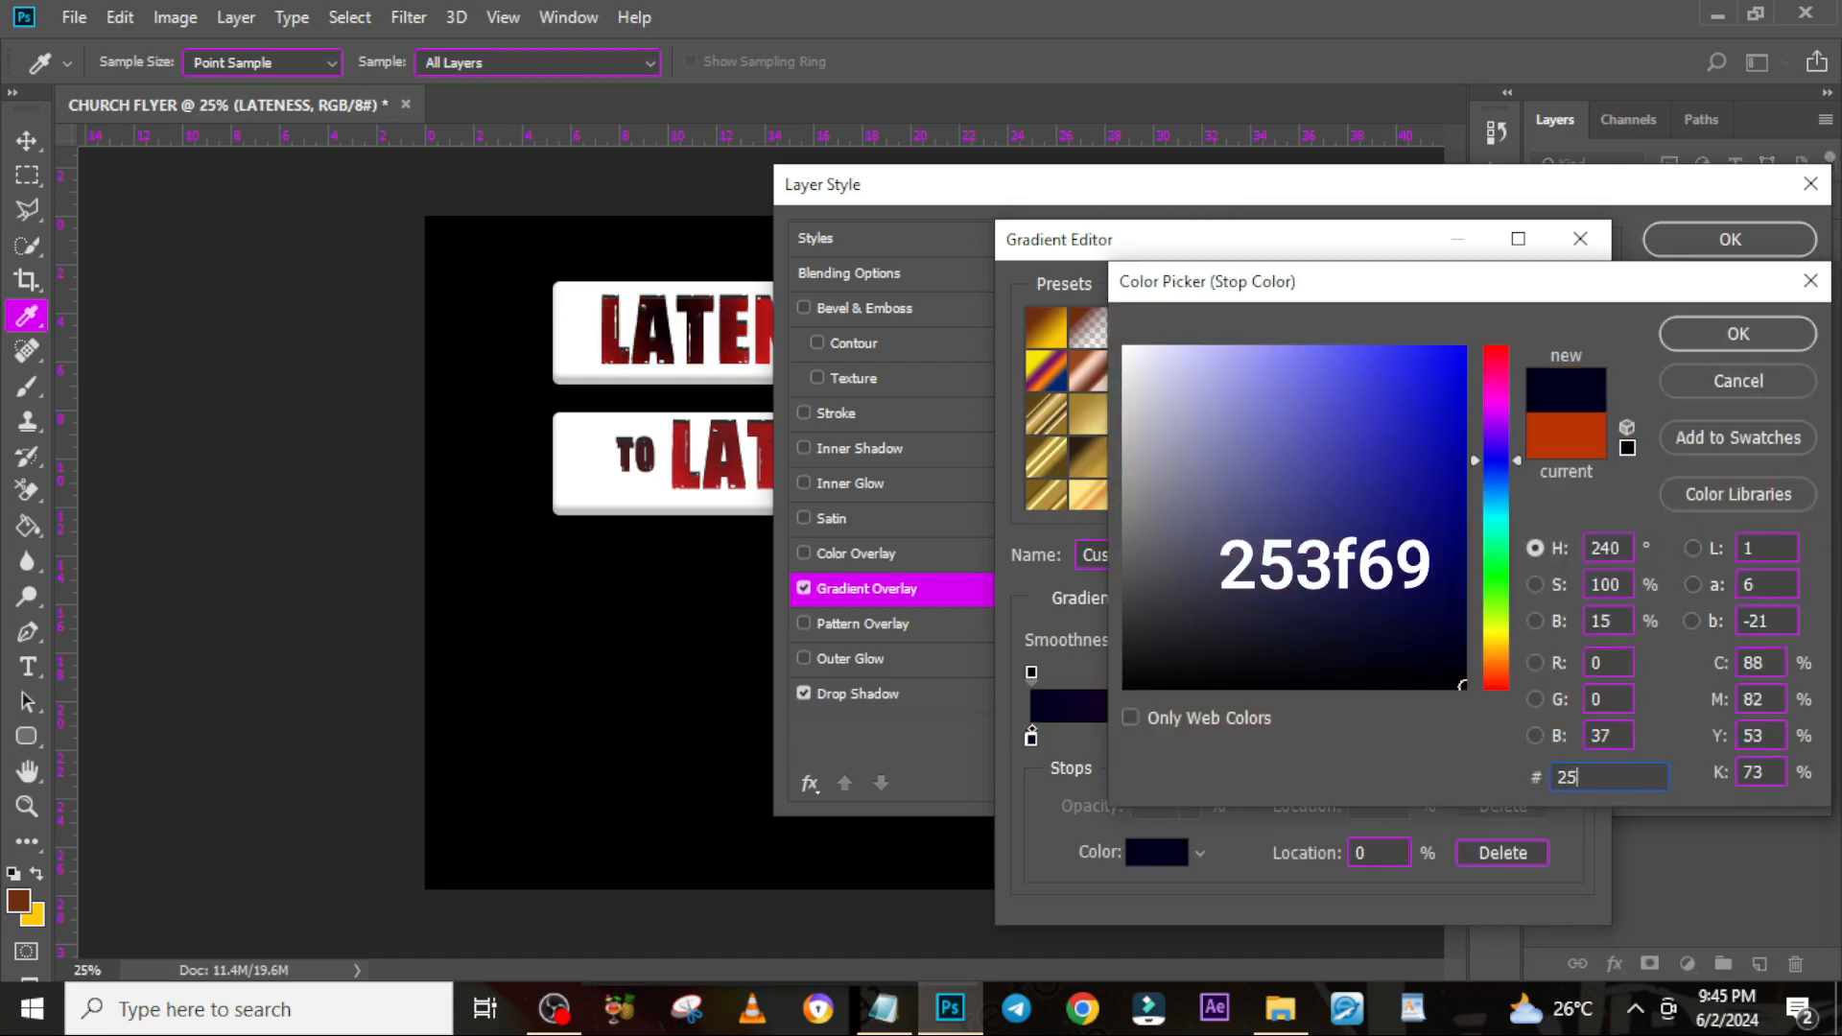
{"action": "type", "text": "3"}
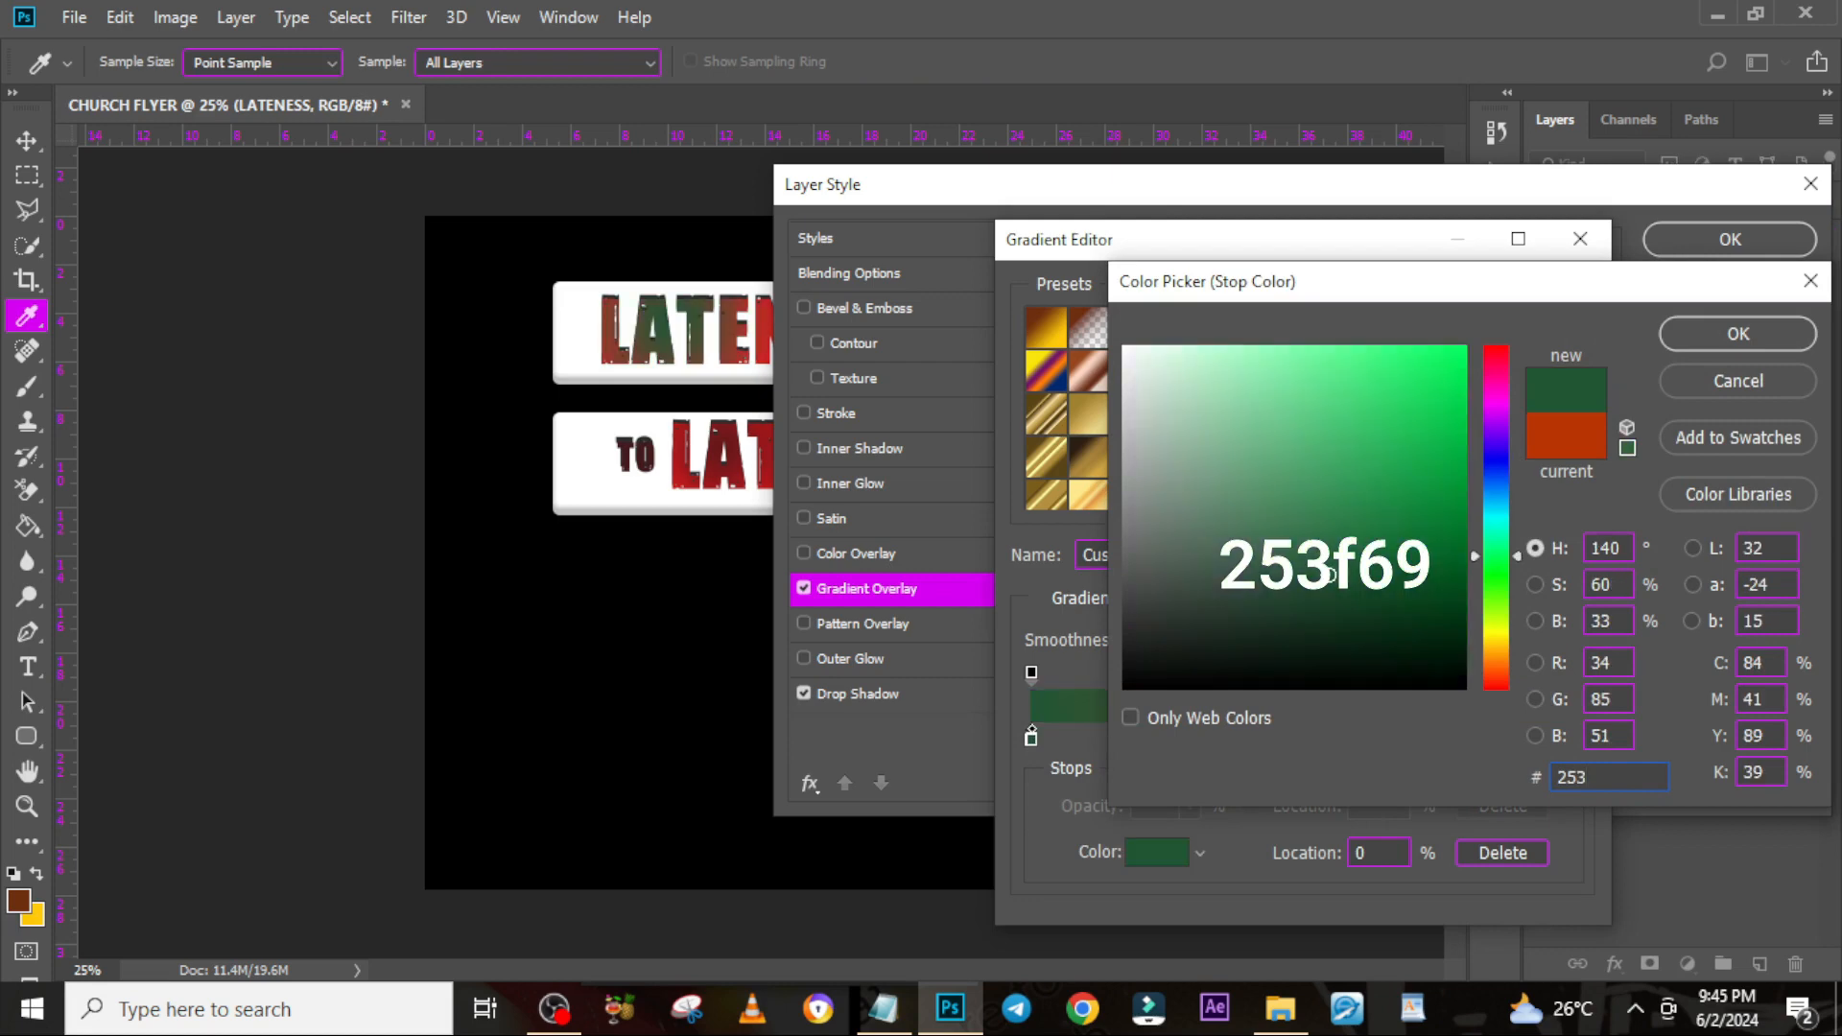
{"action": "type", "text": "f6"}
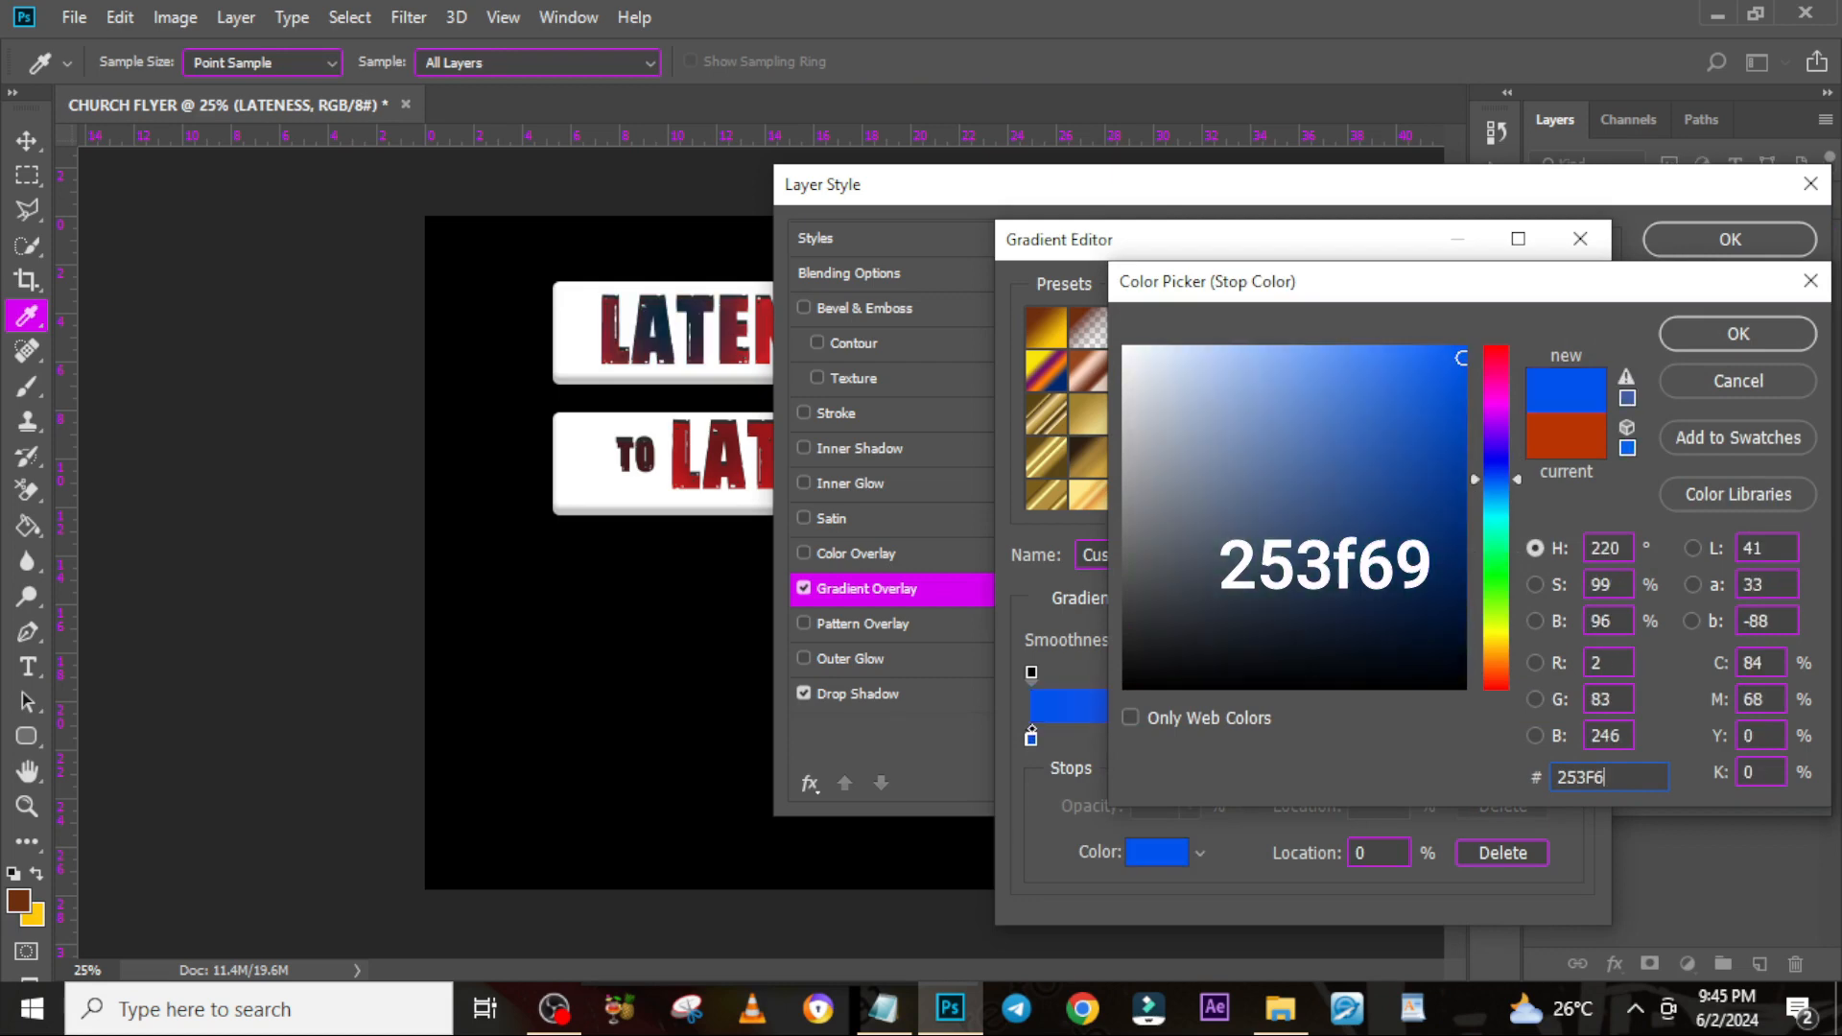
{"action": "type", "text": "9"}
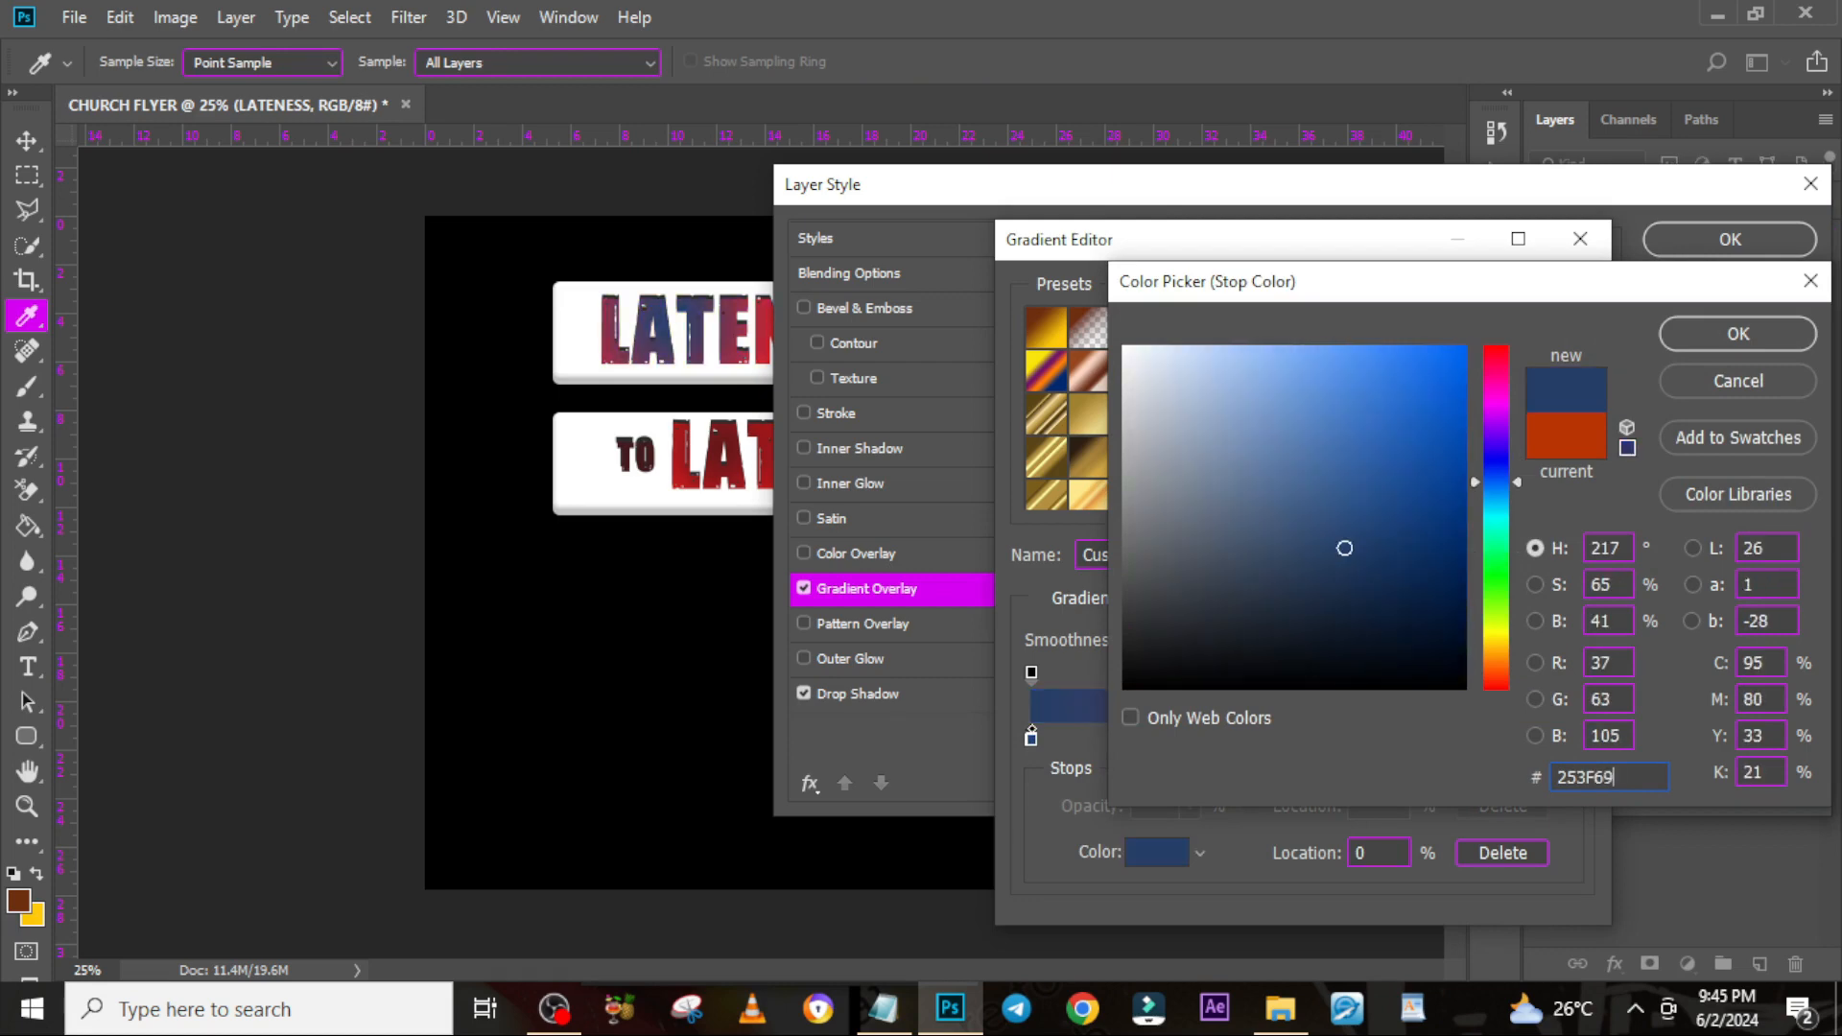
{"action": "left_click", "coordinate": [1739, 330]}
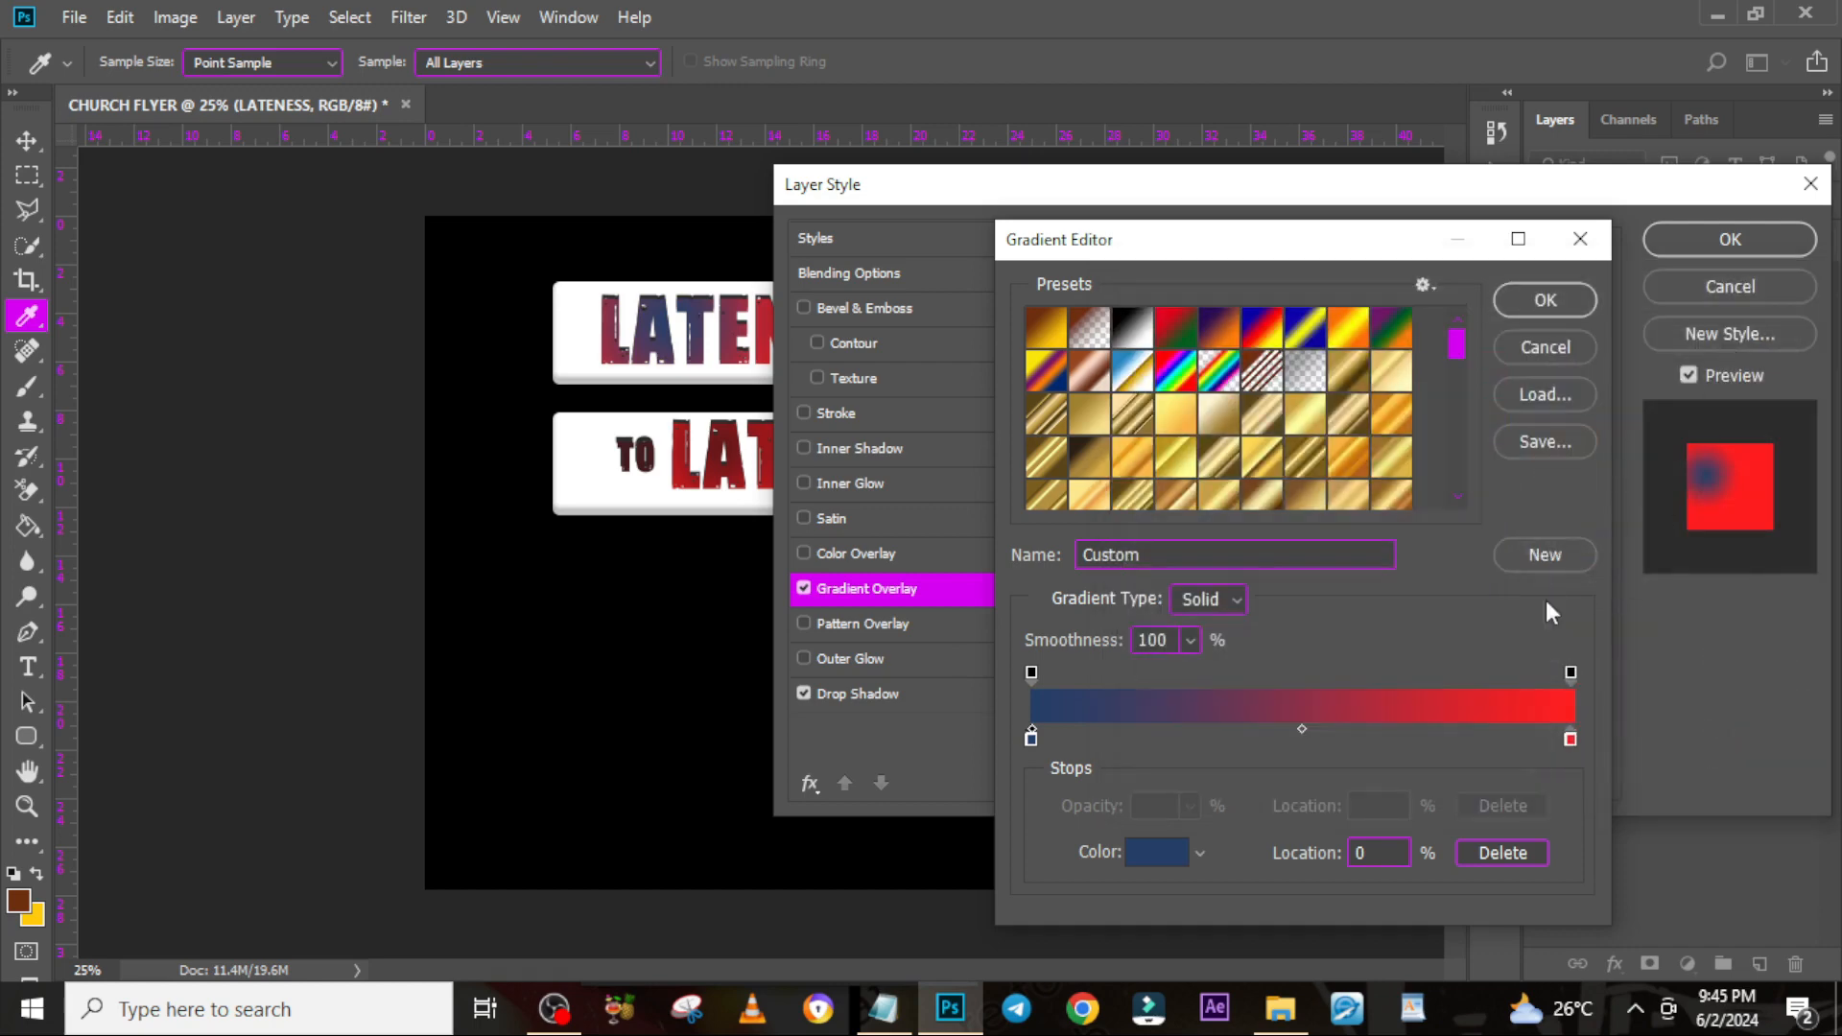
Set the ending color stop of the LATENESS gradient to 156bf1 and accept the gradient
{"action": "left_click", "coordinate": [1571, 738]}
{"action": "double_click", "coordinate": [1574, 731]}
{"action": "type", "text": "1"}
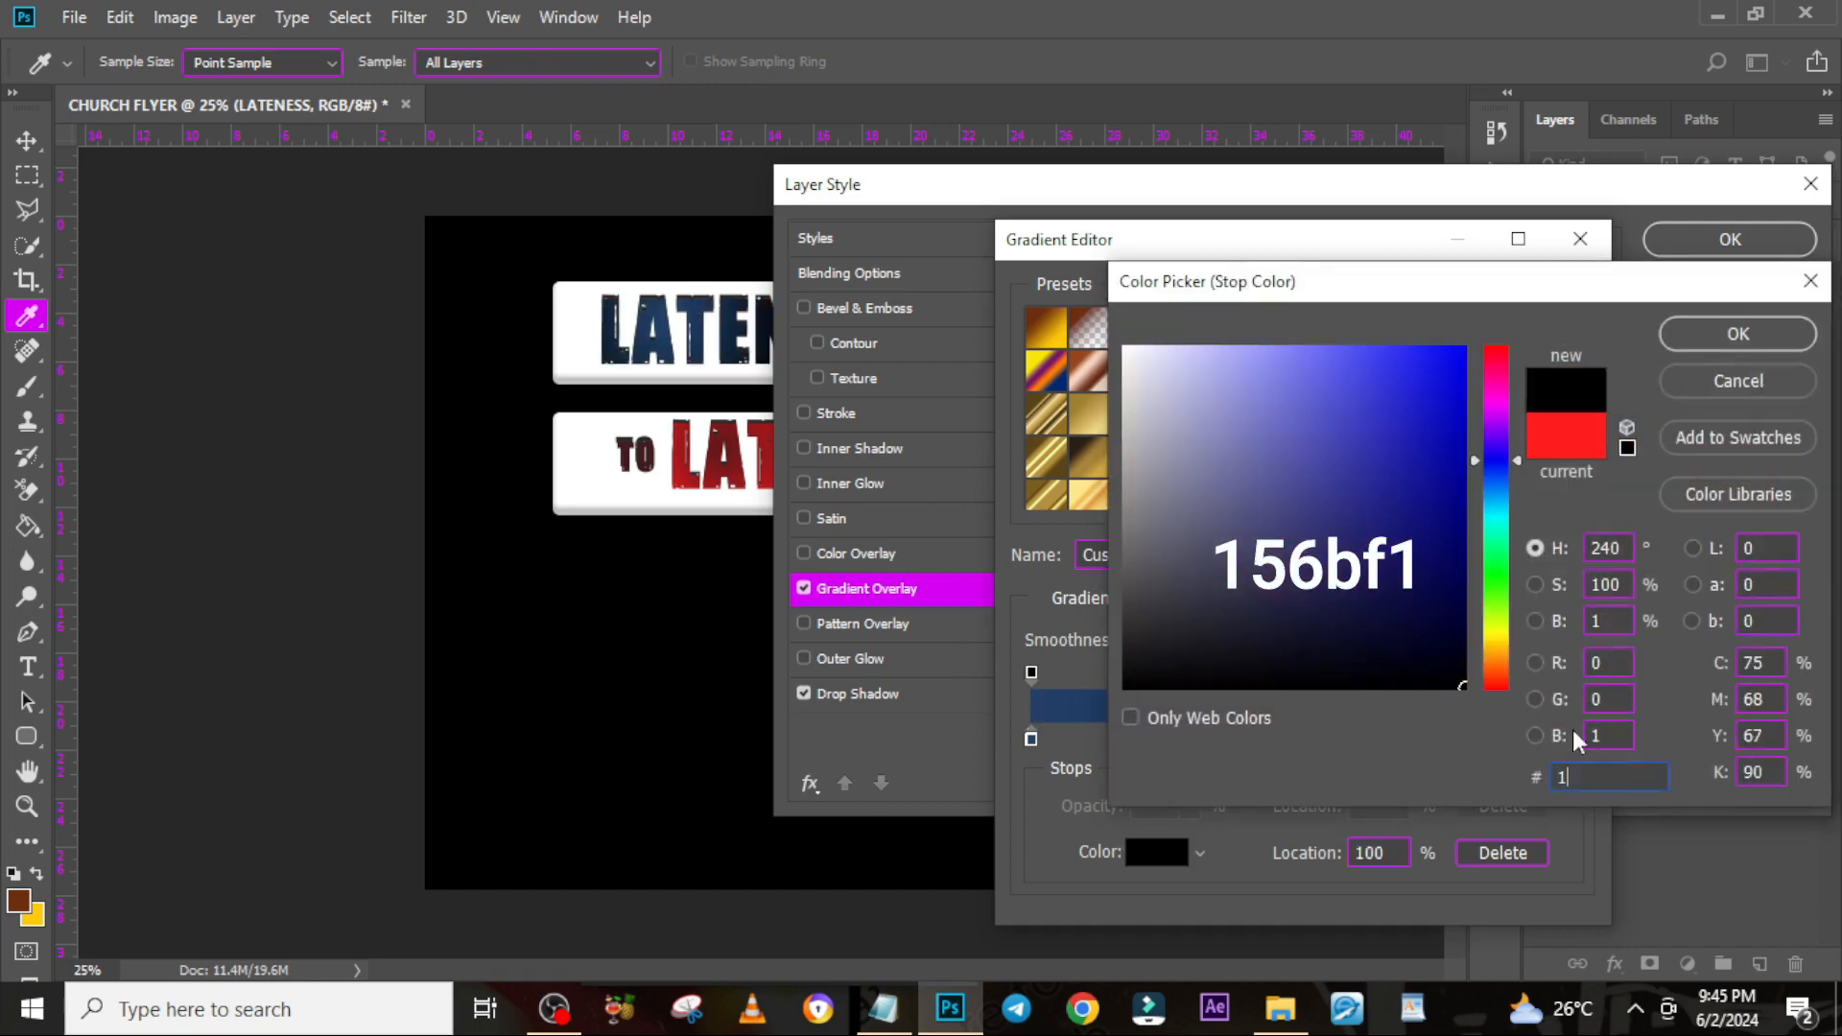
{"action": "type", "text": "56"}
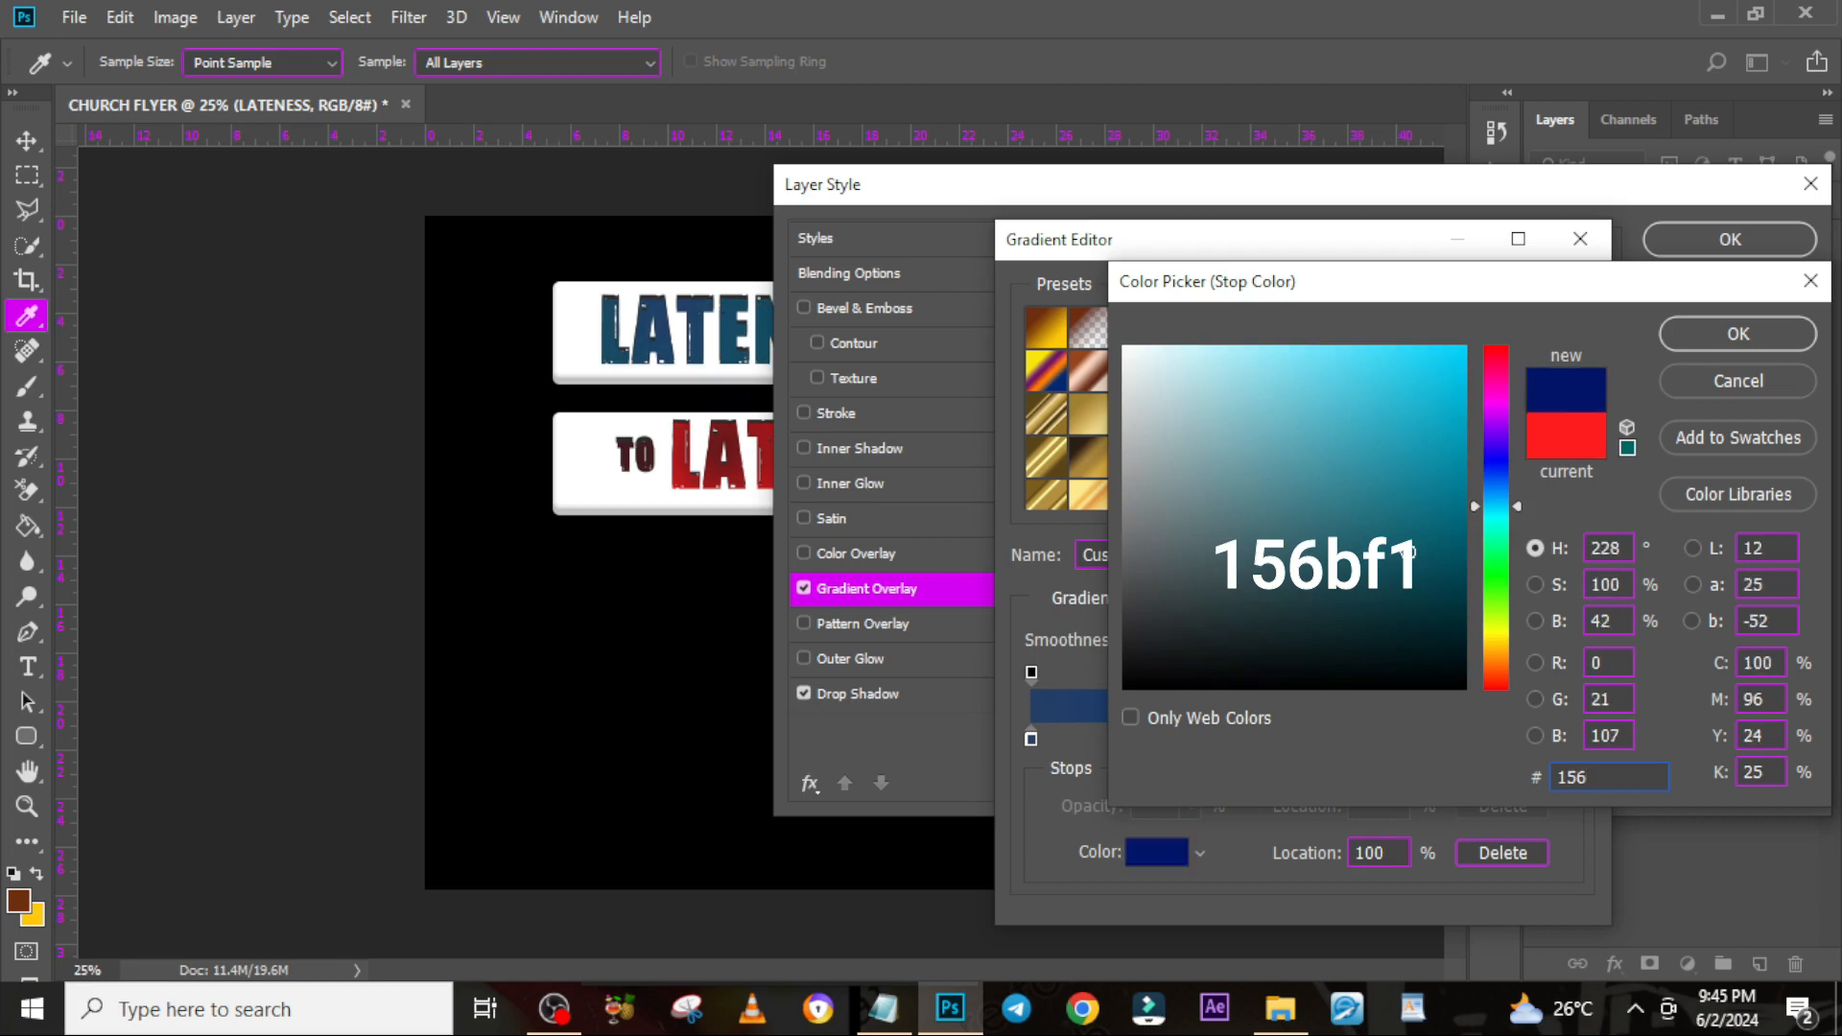
{"action": "type", "text": "BF1"}
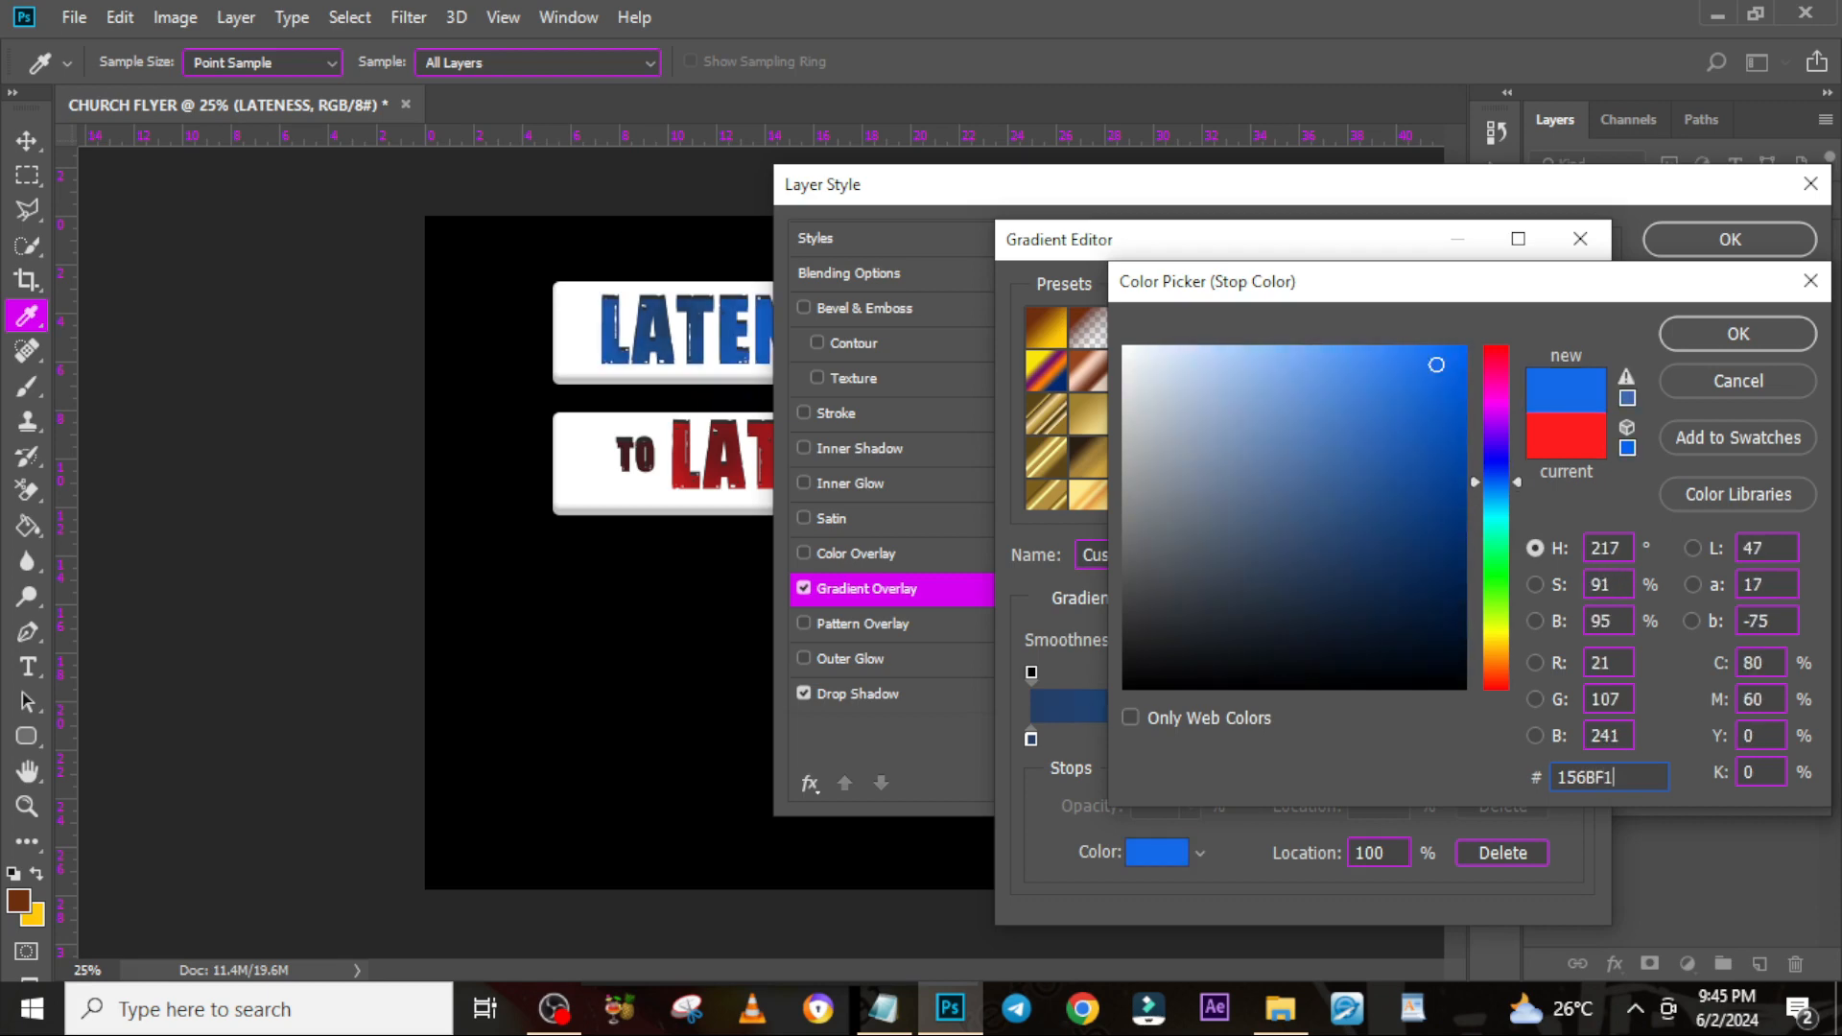
{"action": "left_click", "coordinate": [1735, 336]}
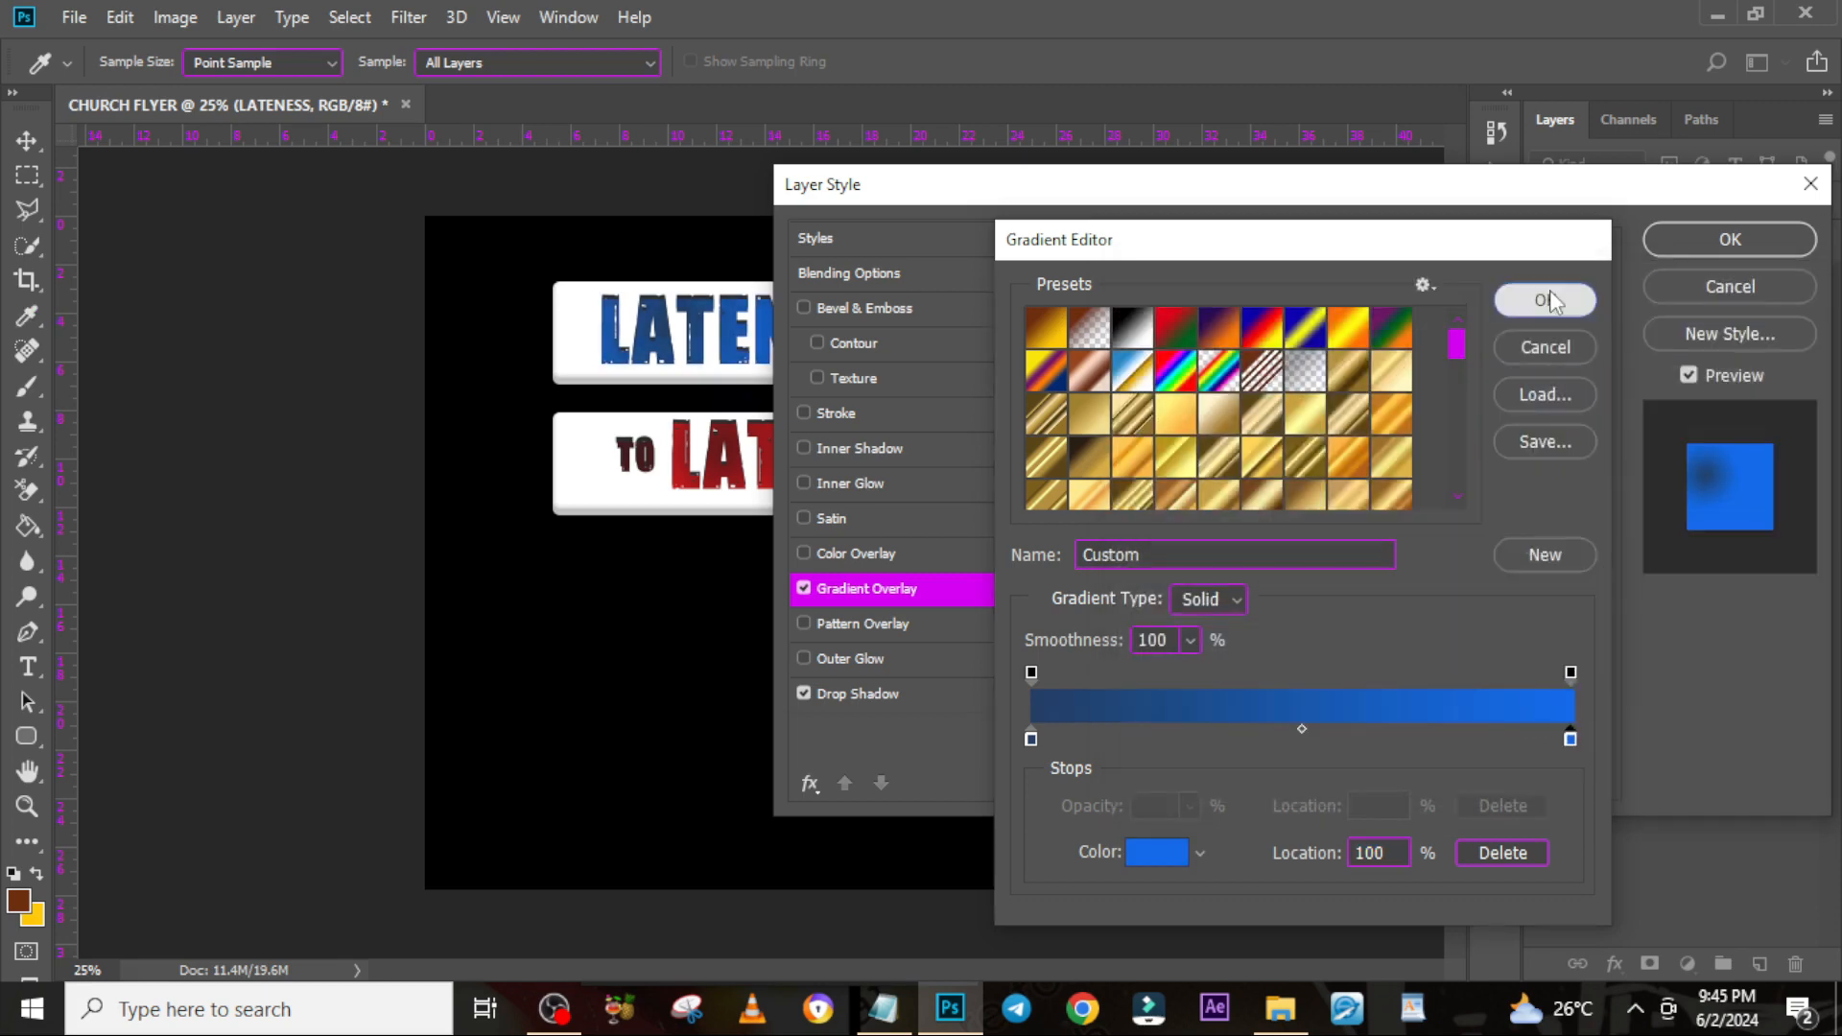
{"action": "left_click", "coordinate": [1550, 290]}
Change the LATENESS Gradient Overlay style to Linear and apply the layer style
{"action": "left_click_drag", "start_coordinate": [1358, 201], "coordinate": [1582, 132]}
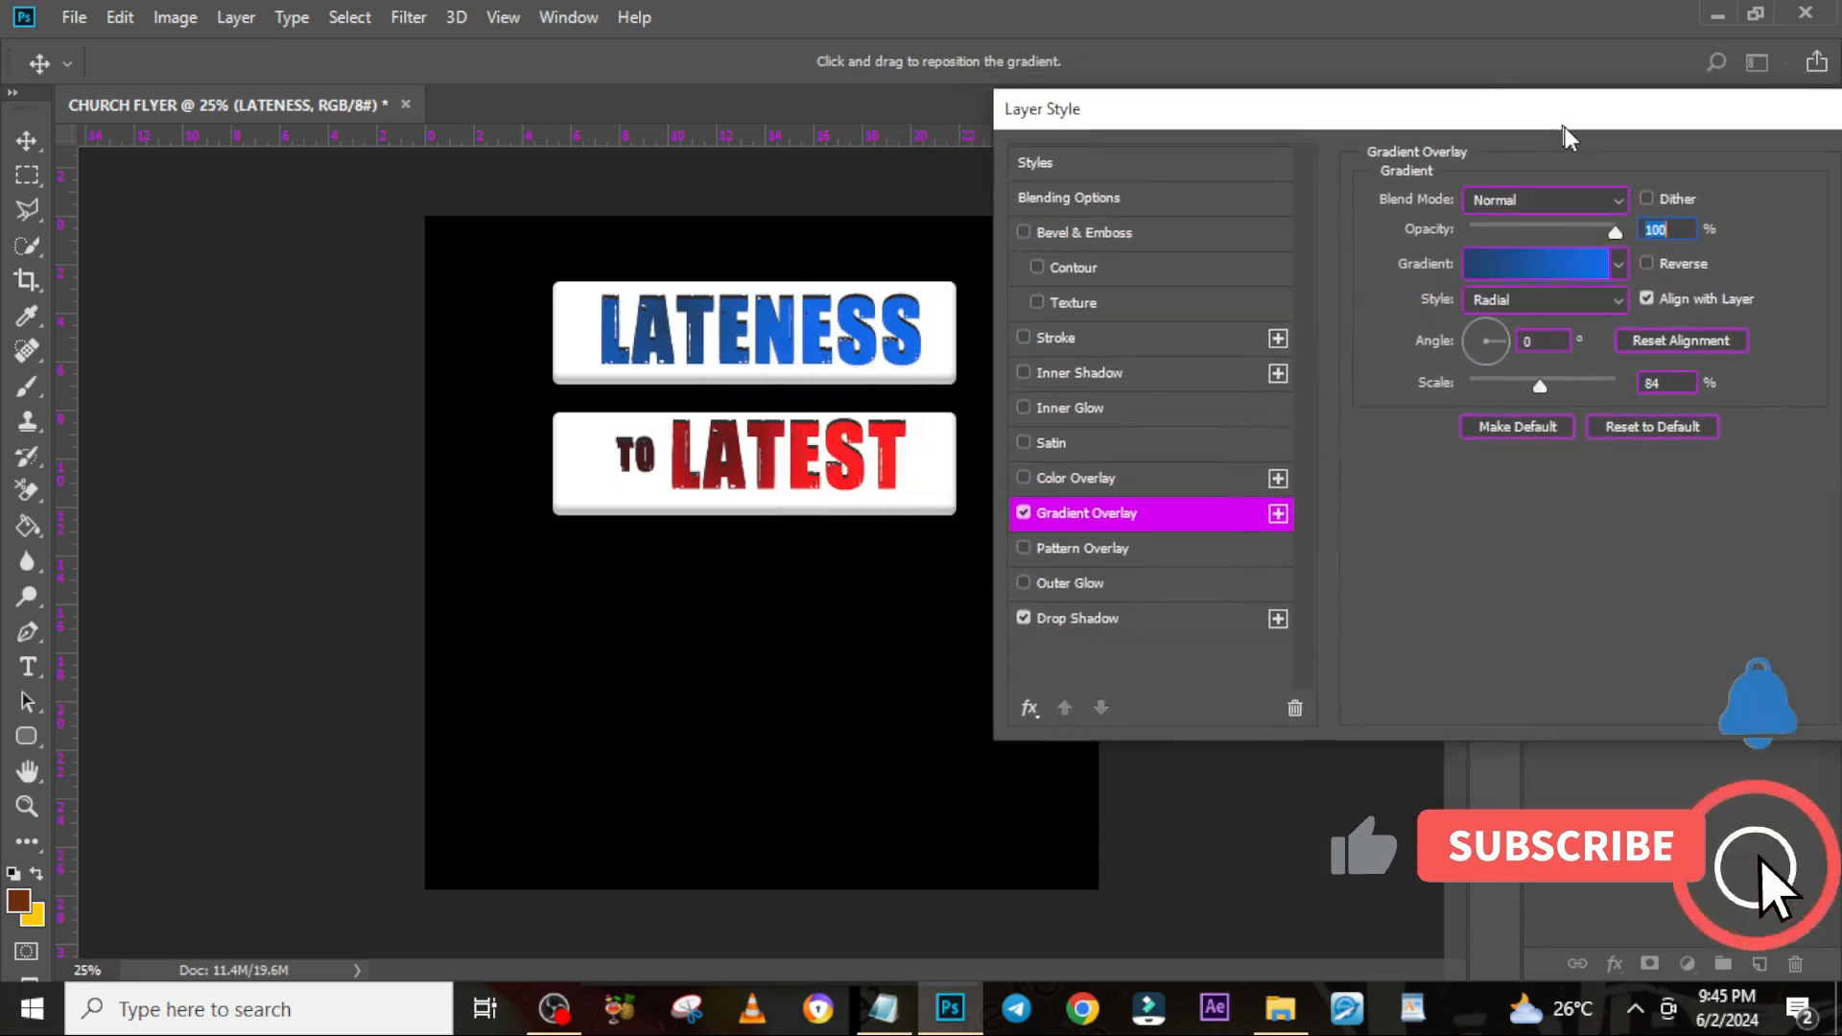
{"action": "left_click", "coordinate": [1508, 305]}
{"action": "left_click", "coordinate": [1511, 331]}
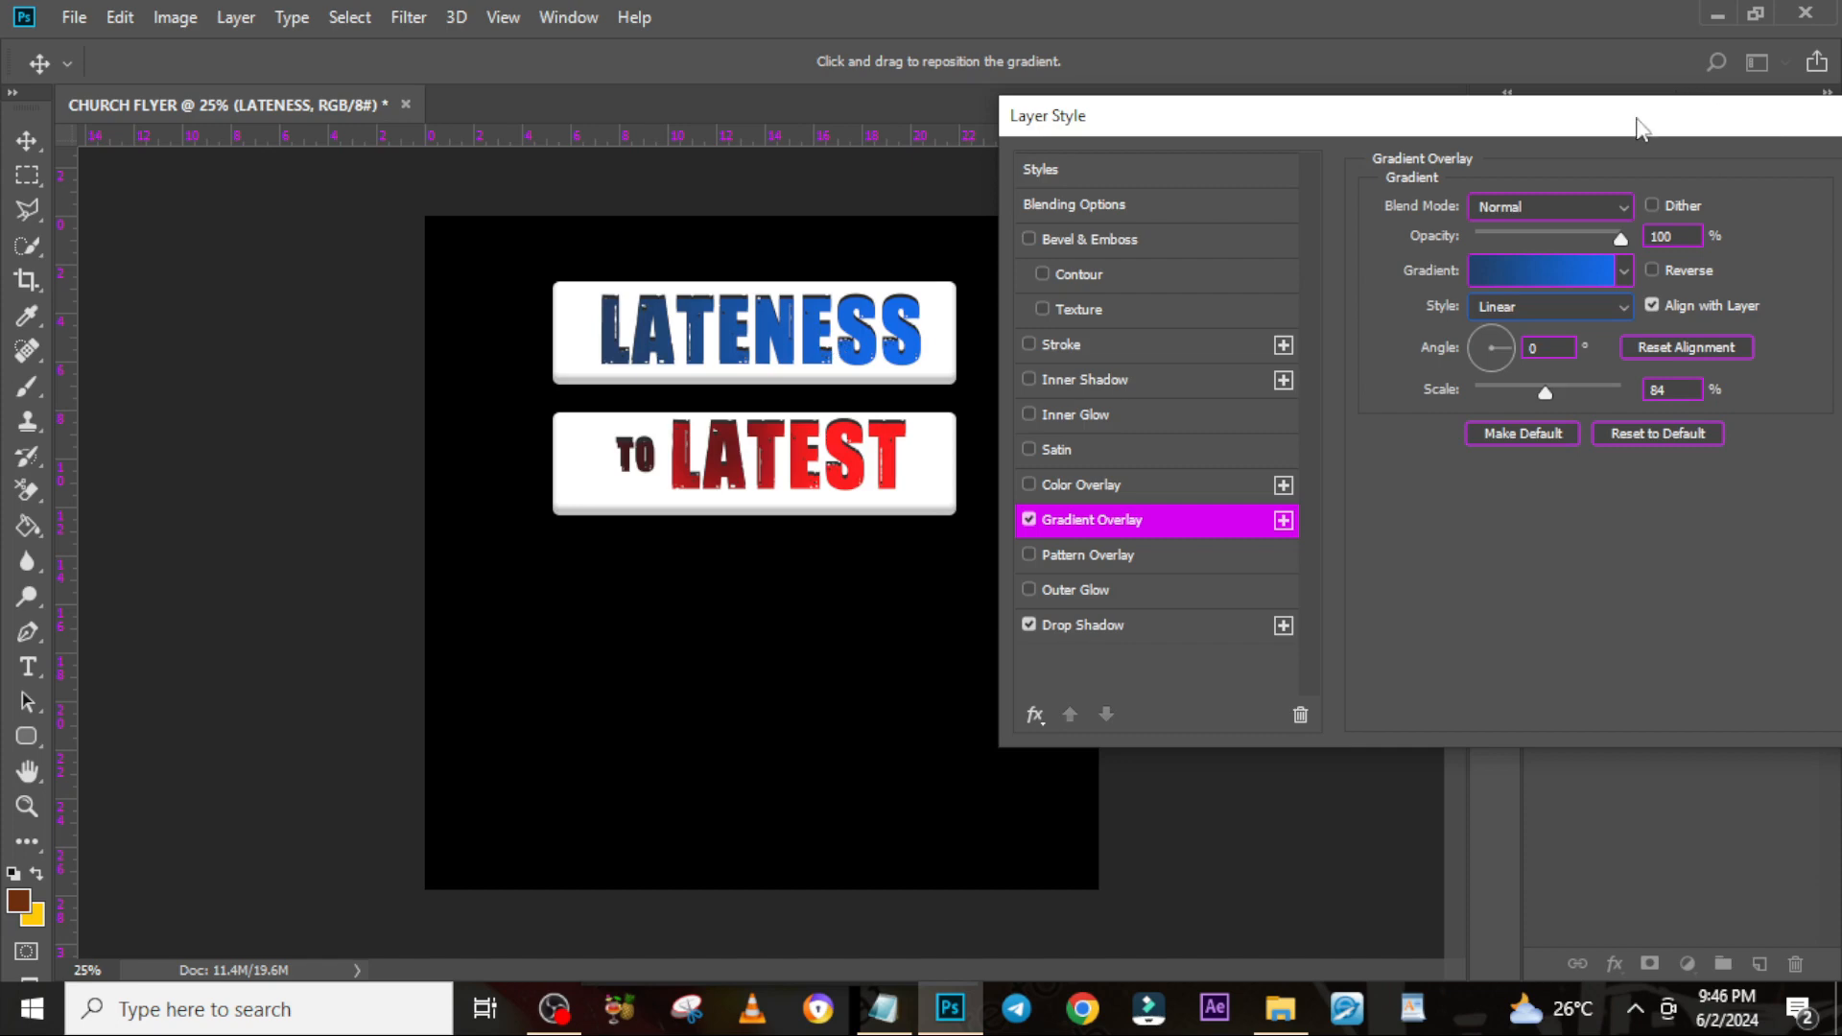
{"action": "left_click_drag", "start_coordinate": [1639, 131], "coordinate": [1111, 316]}
{"action": "left_click", "coordinate": [1387, 363]}
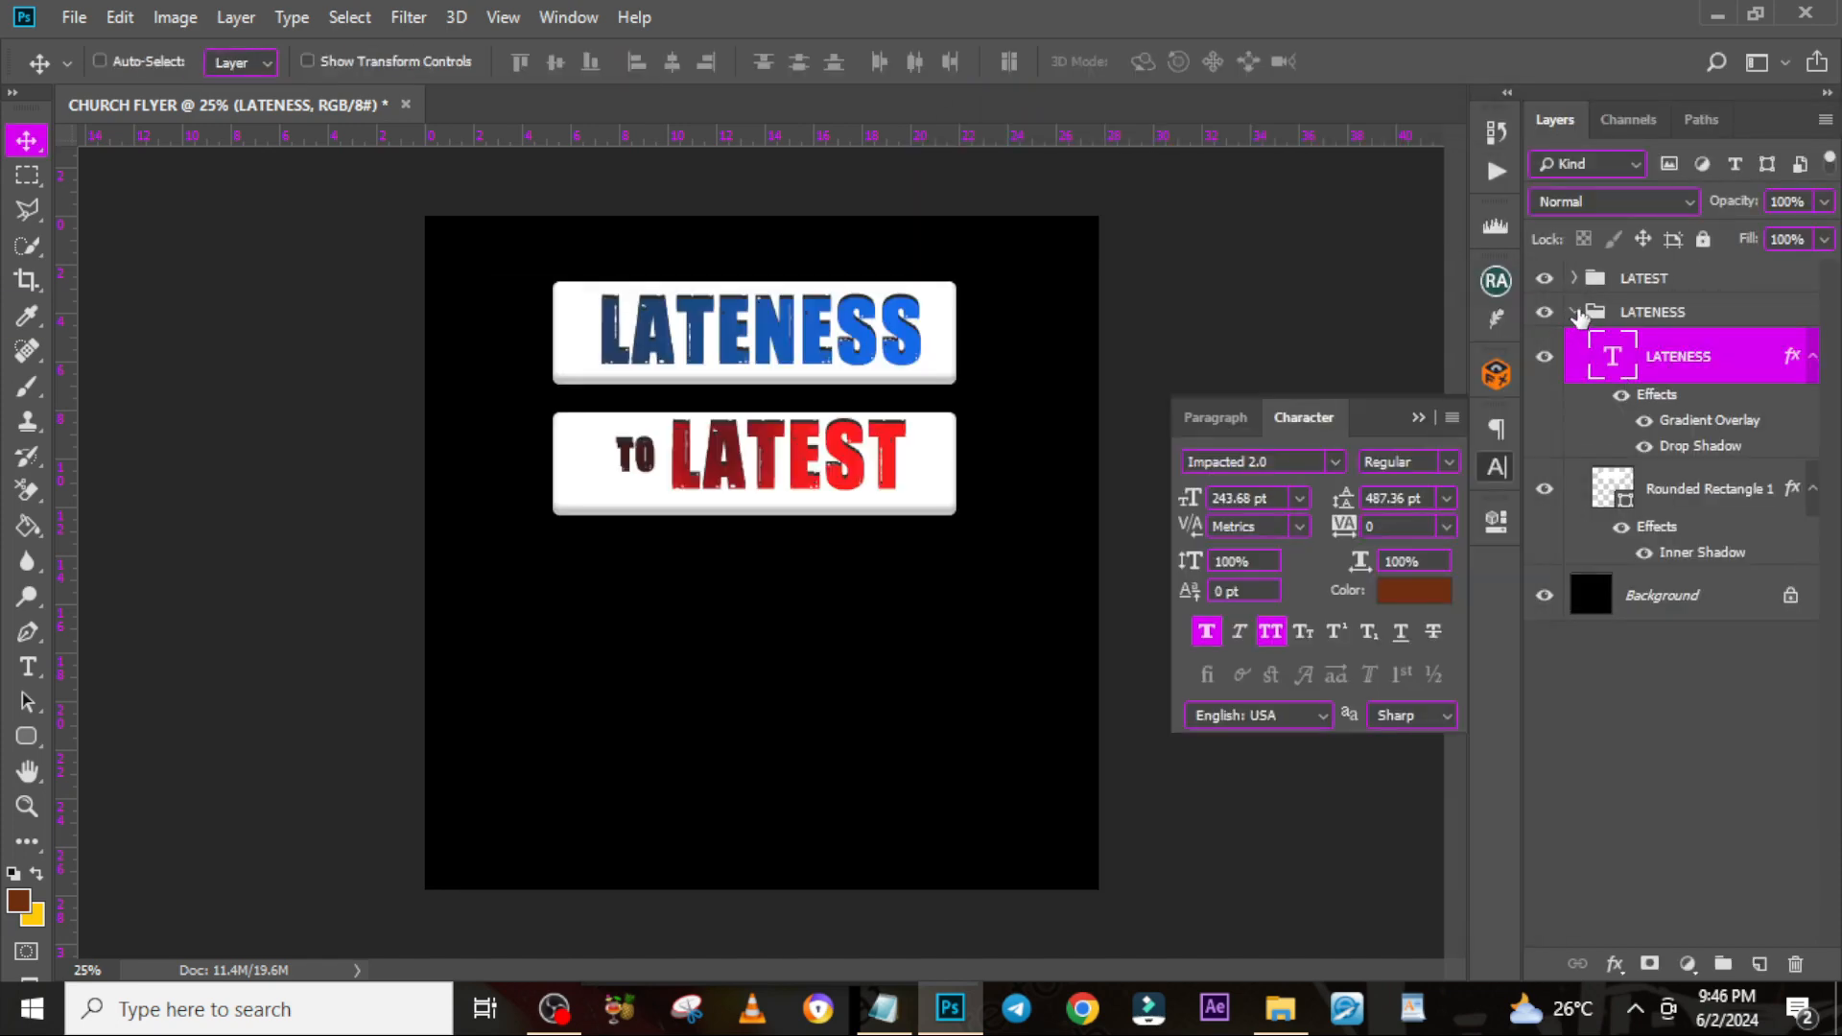
Set the fill color of the rounded rectangle behind TO LATEST to fed264
{"action": "left_click", "coordinate": [1574, 312]}
{"action": "left_click", "coordinate": [1575, 279]}
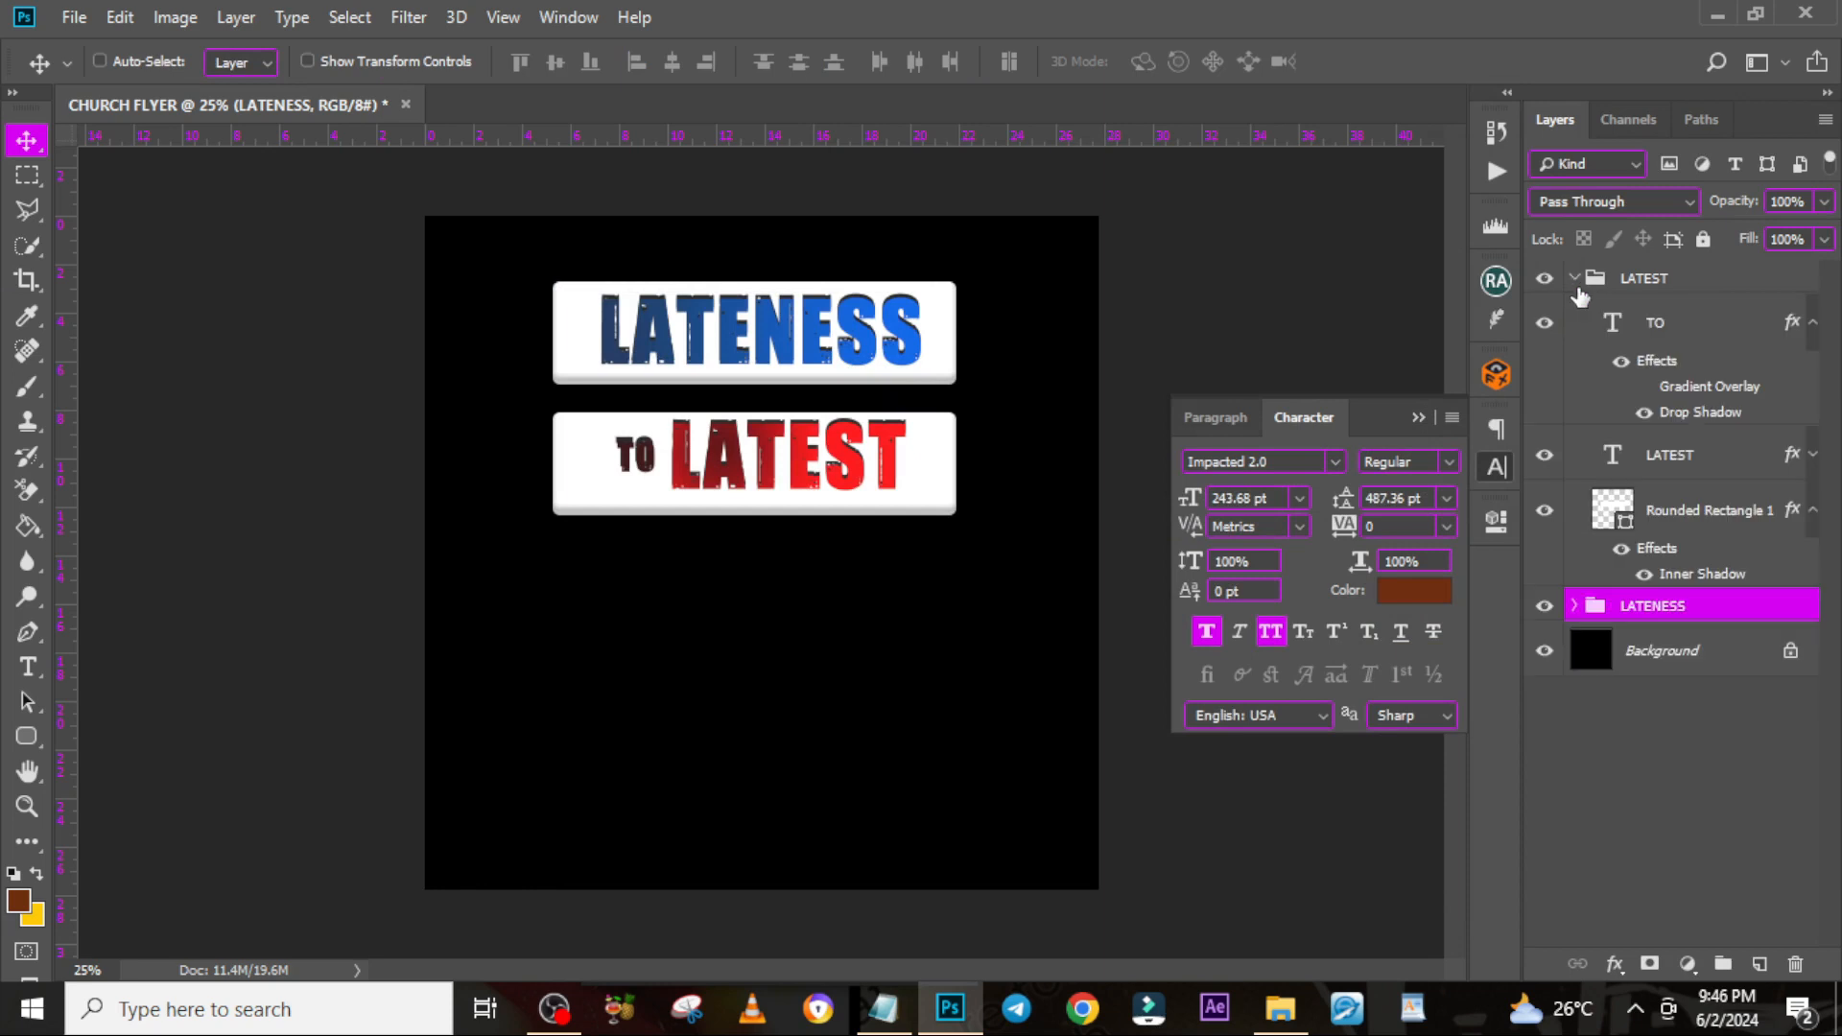
{"action": "left_click", "coordinate": [1620, 511]}
{"action": "double_click", "coordinate": [1615, 508]}
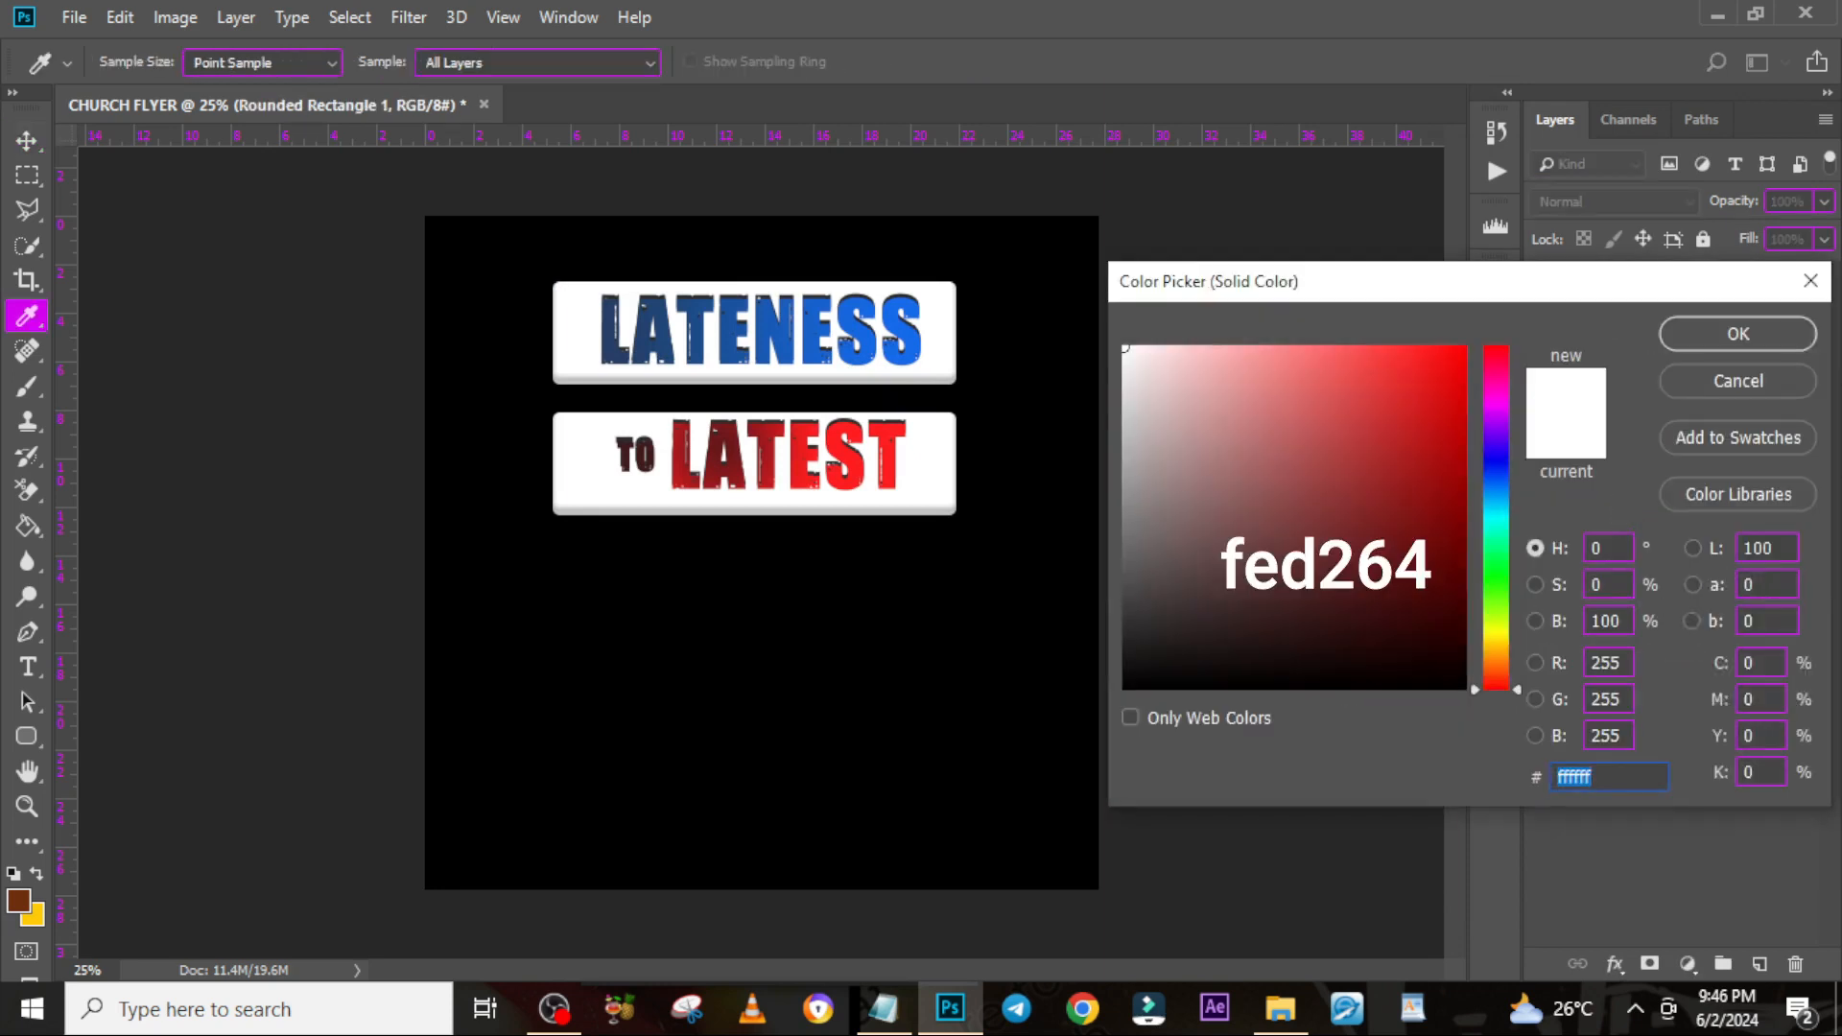
{"action": "type", "text": "FED"}
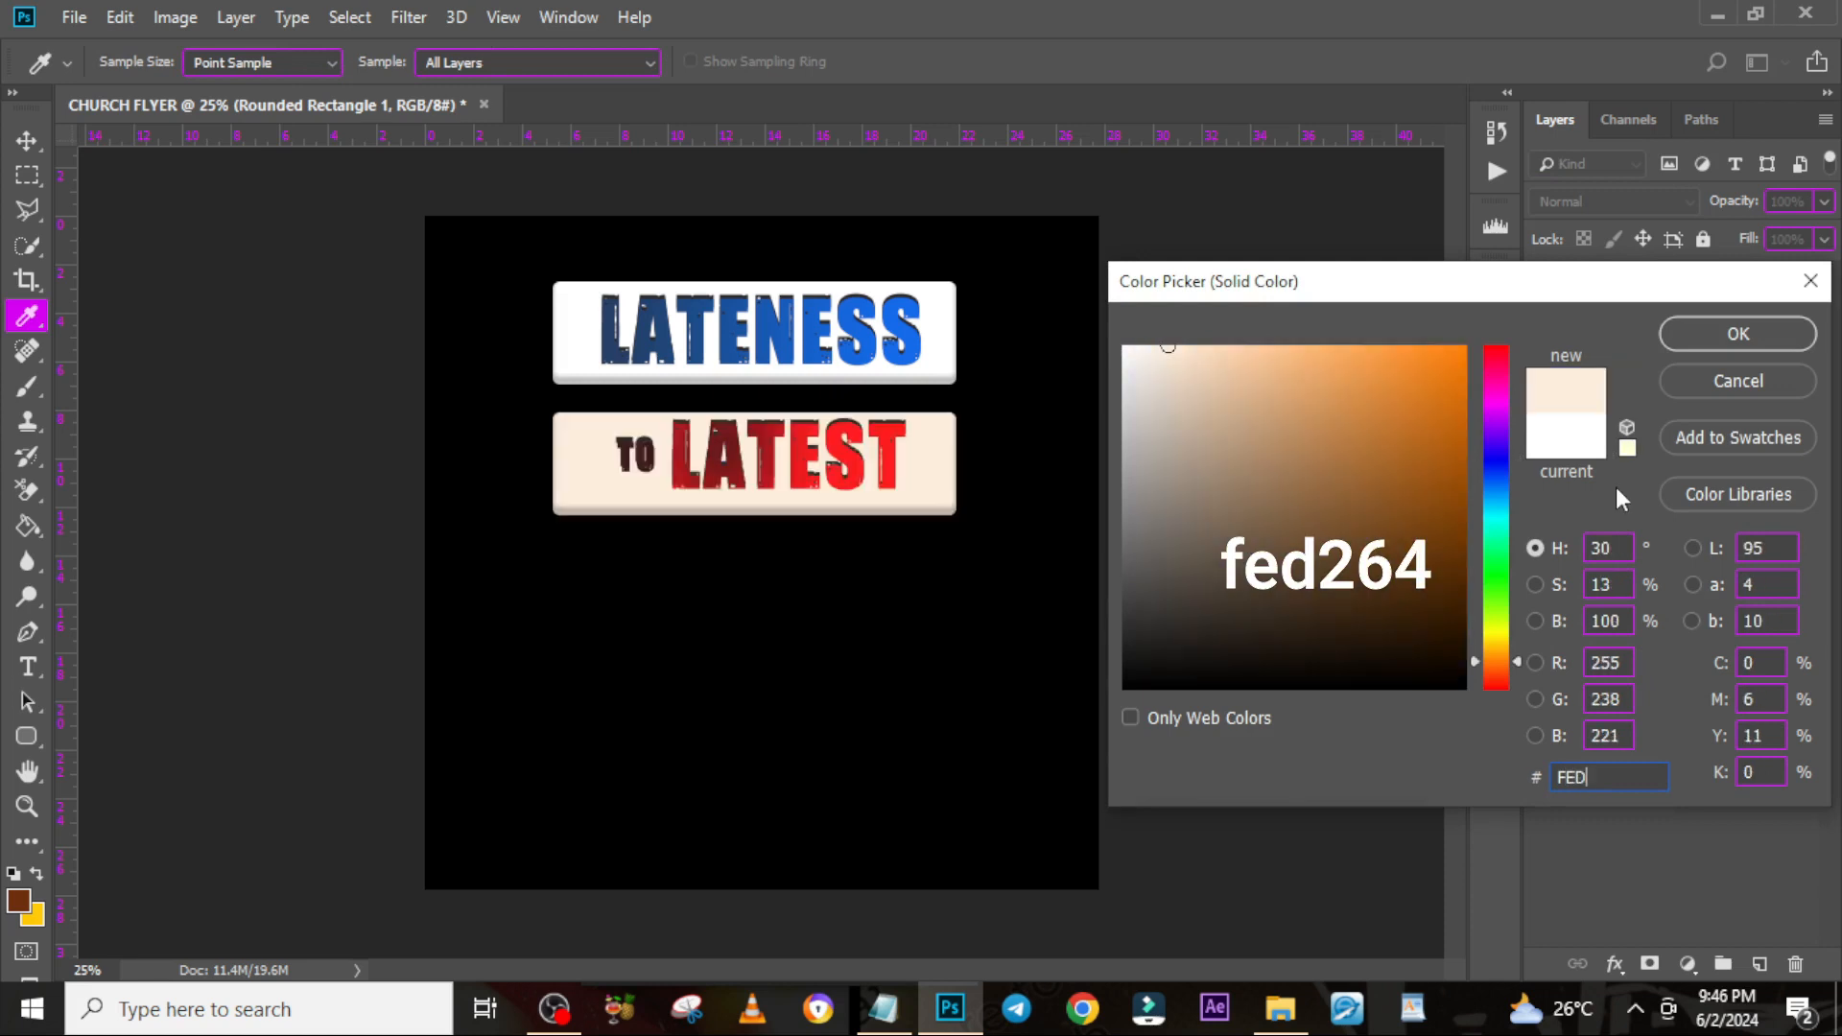
{"action": "type", "text": "264"}
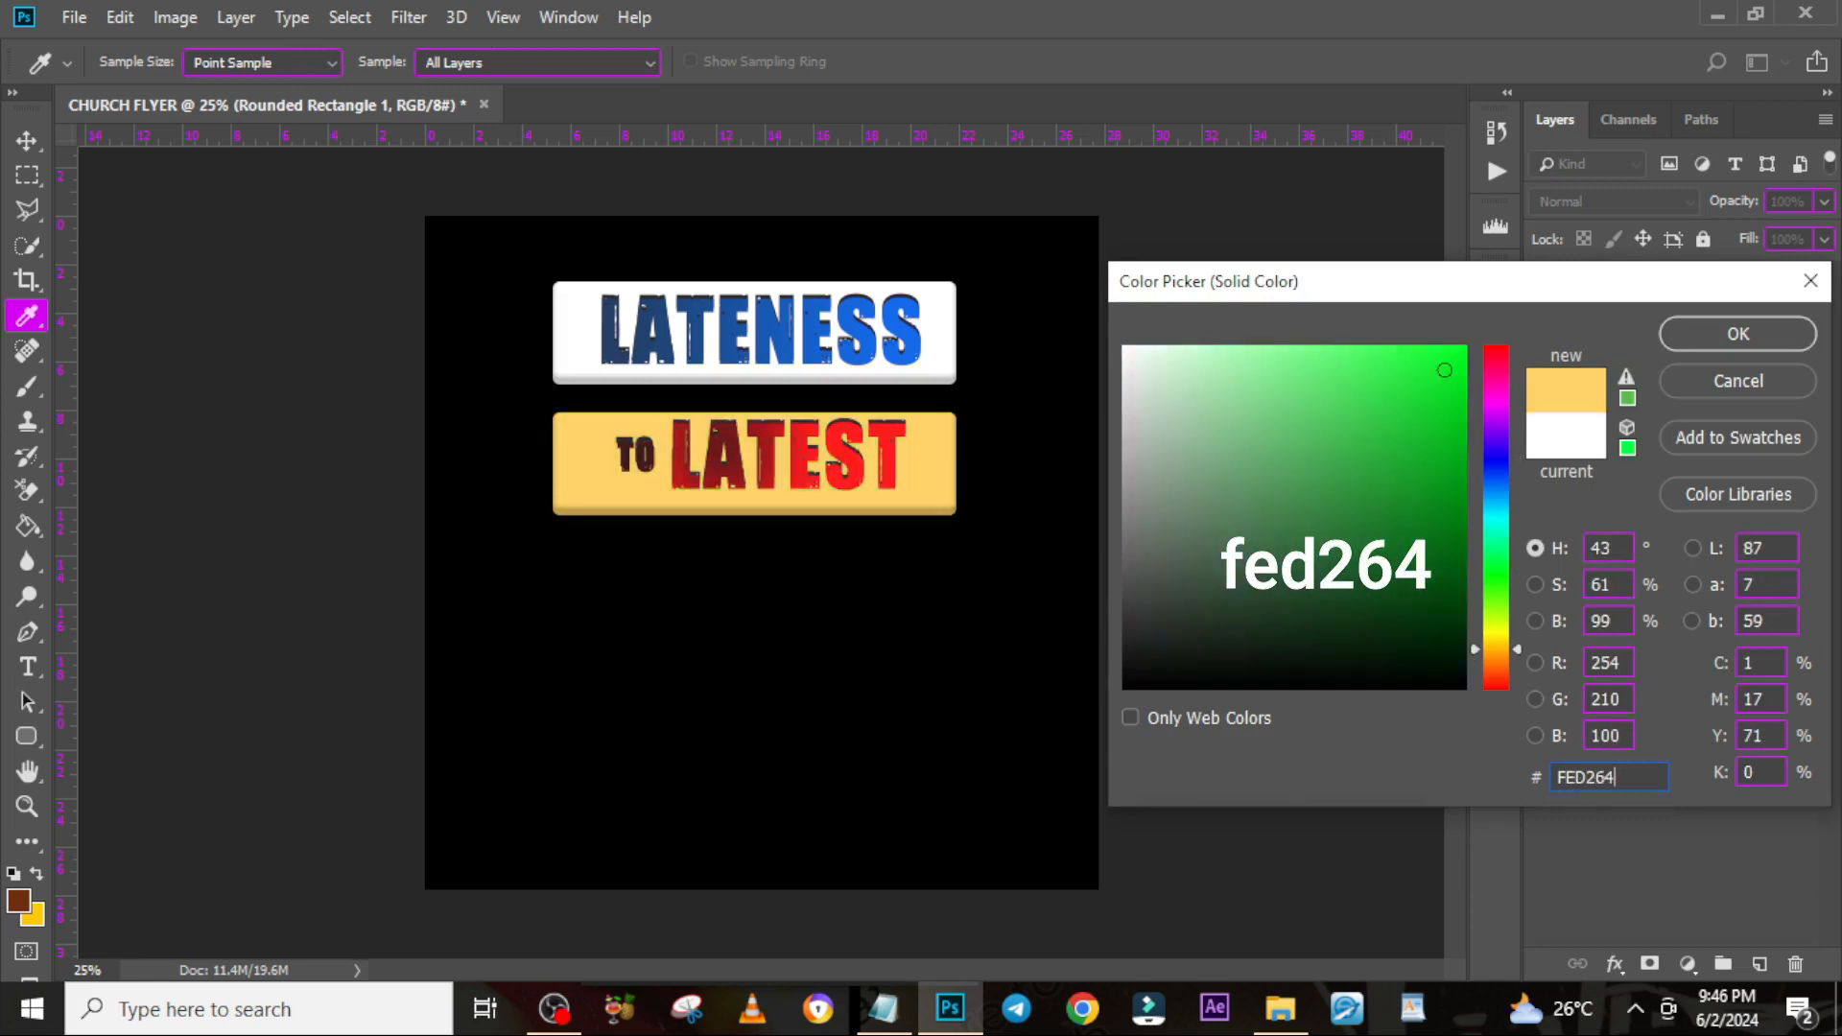
{"action": "left_click", "coordinate": [1710, 336]}
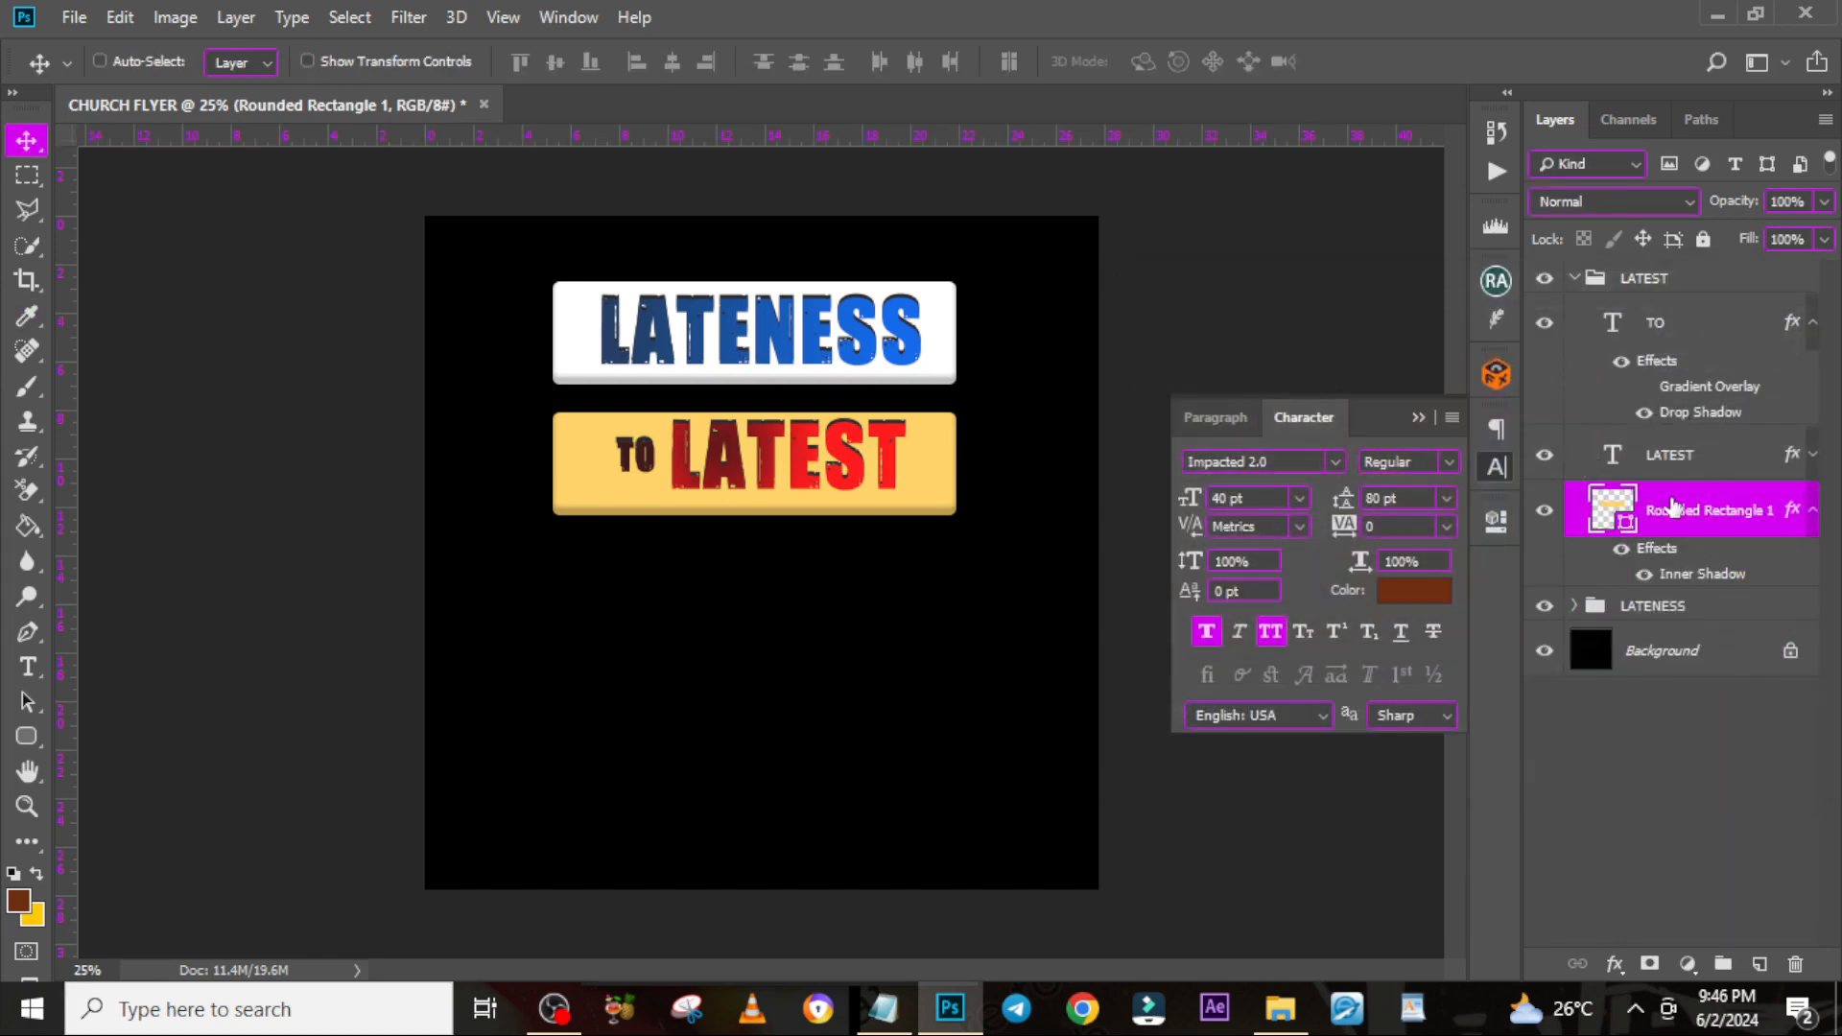
Collapse the LATEST group and rotate the whole group a few degrees clockwise with Free Transform
{"action": "left_click", "coordinate": [1574, 279]}
{"action": "left_click", "coordinate": [1631, 285]}
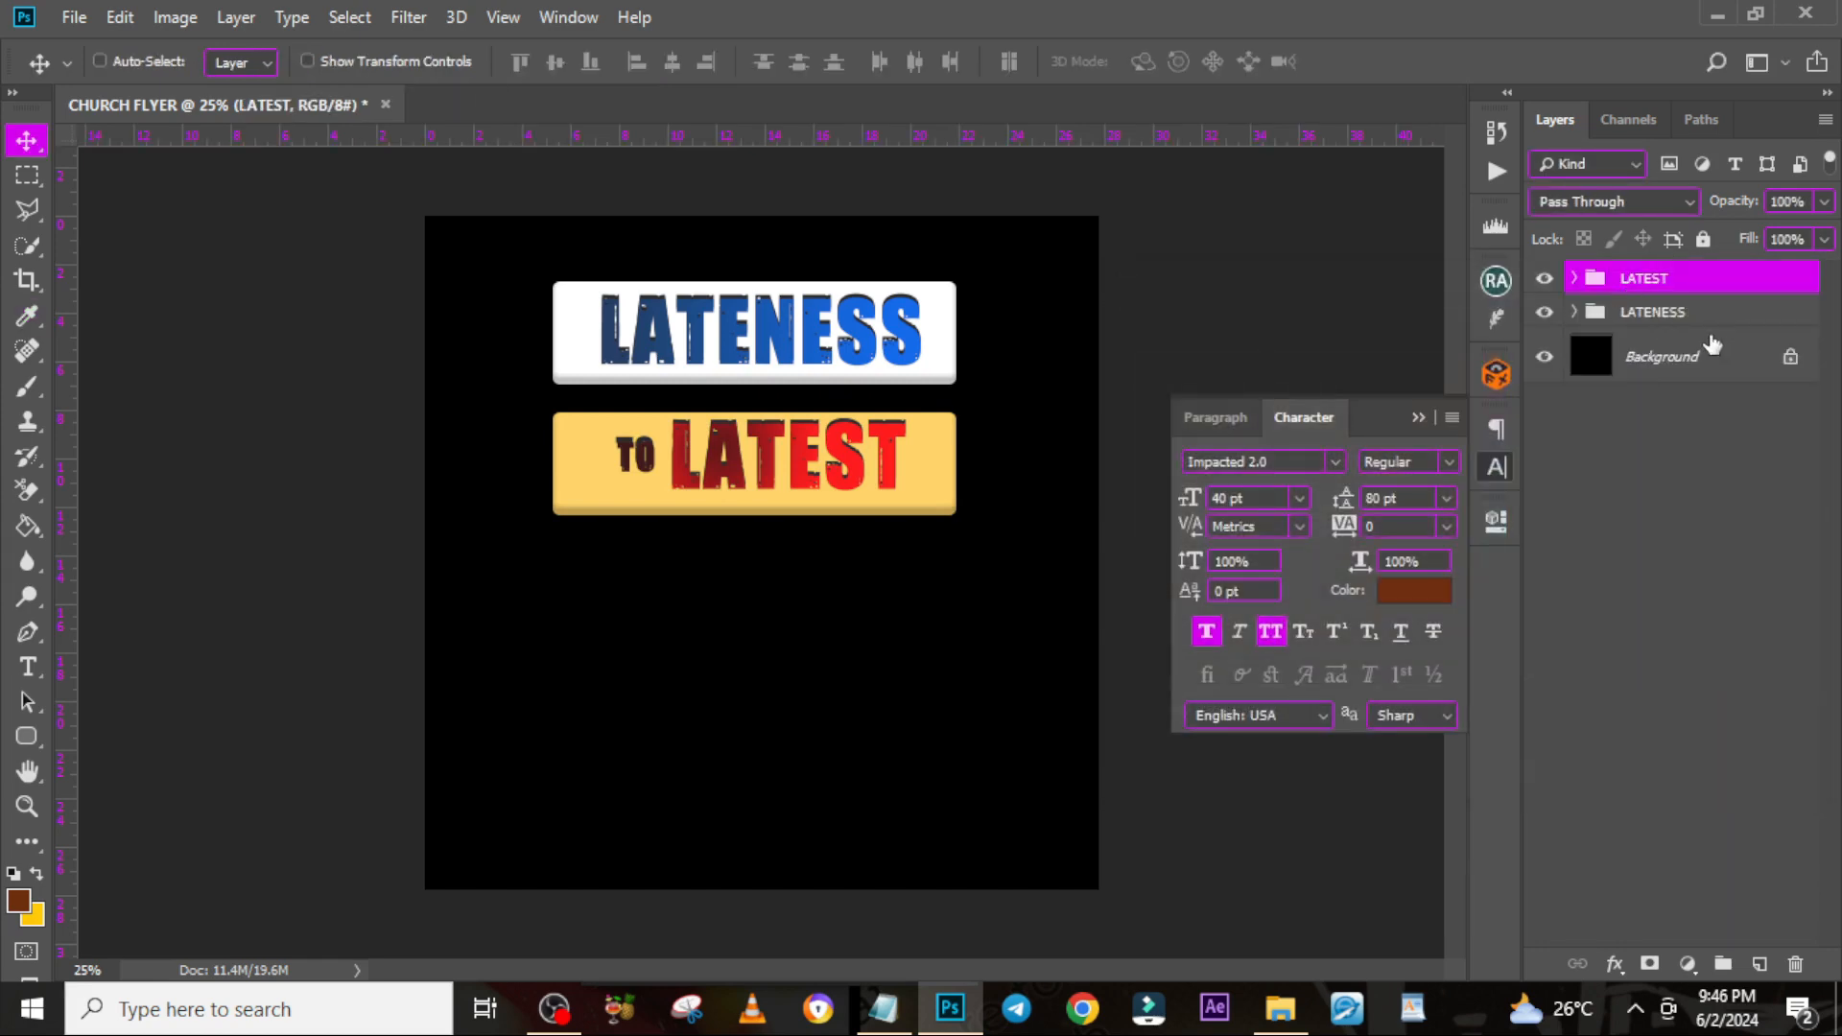
{"action": "key", "text": "ctrl+t"}
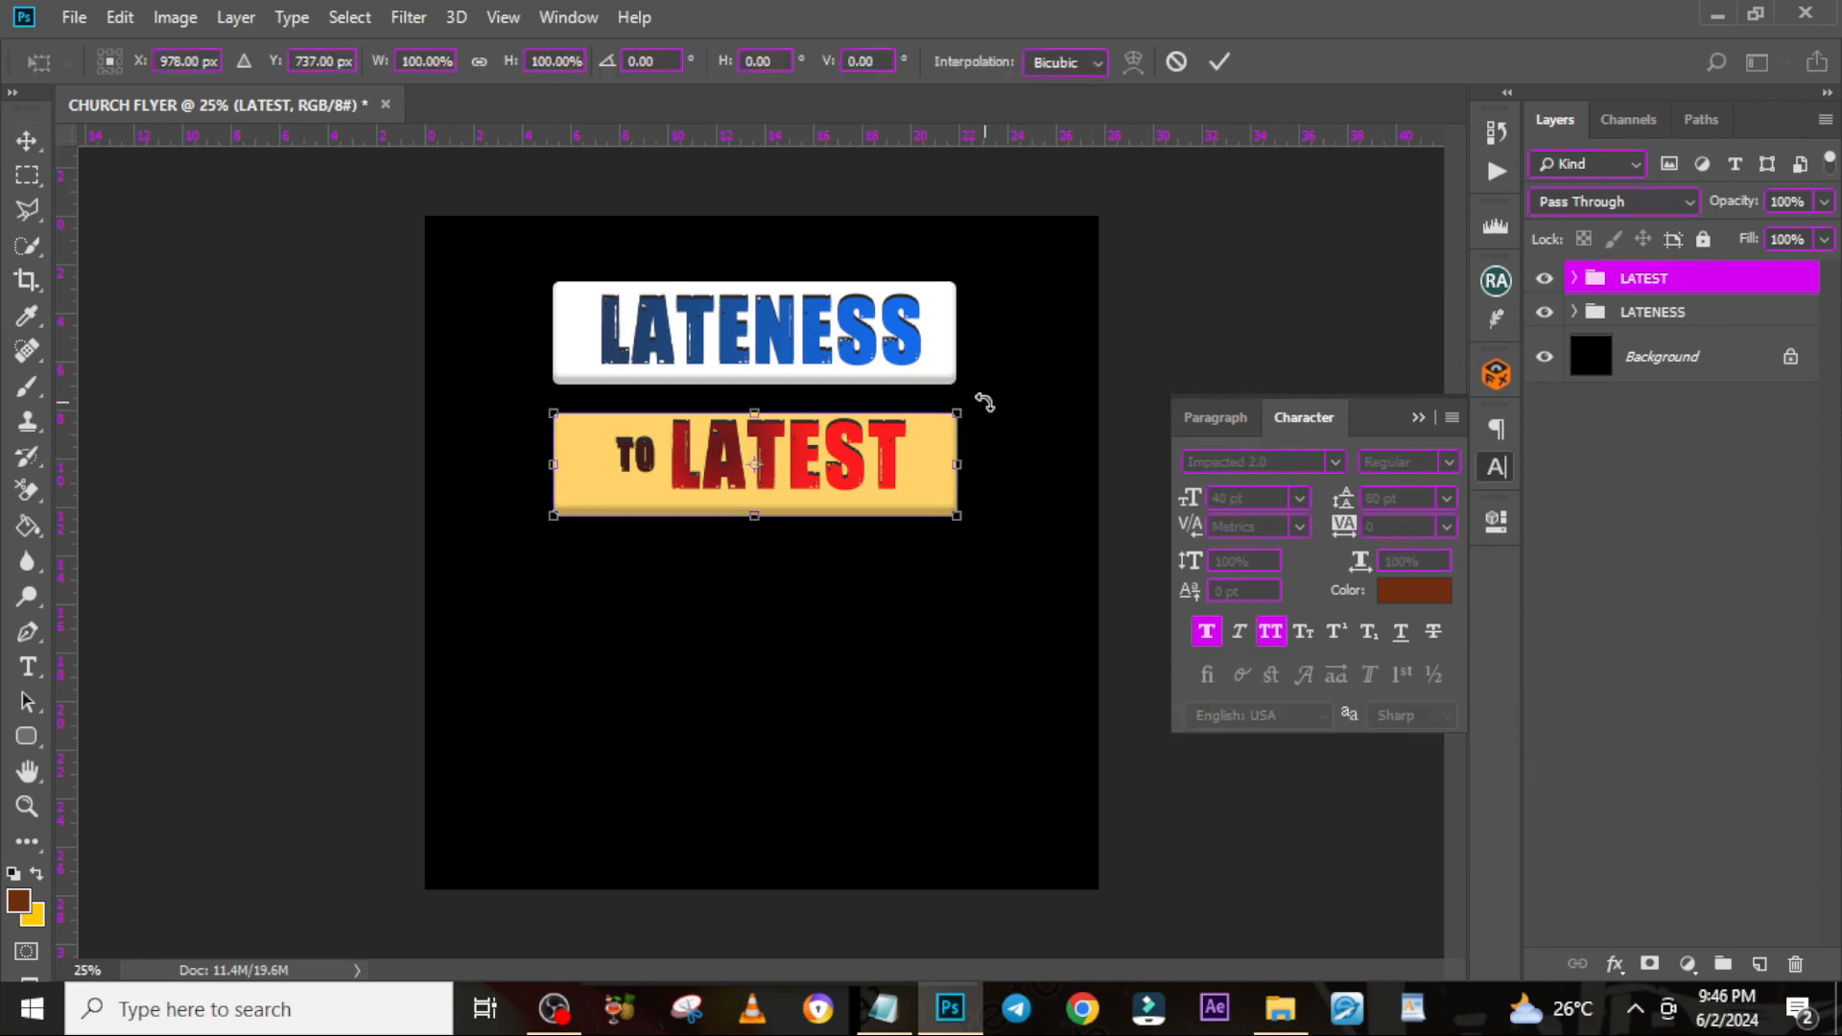
{"action": "left_click_drag", "start_coordinate": [985, 402], "coordinate": [988, 416]}
{"action": "key", "text": "Return"}
Rotate the LATENESS group slightly counterclockwise so it tilts opposite to the LATEST group
{"action": "left_click", "coordinate": [1686, 329]}
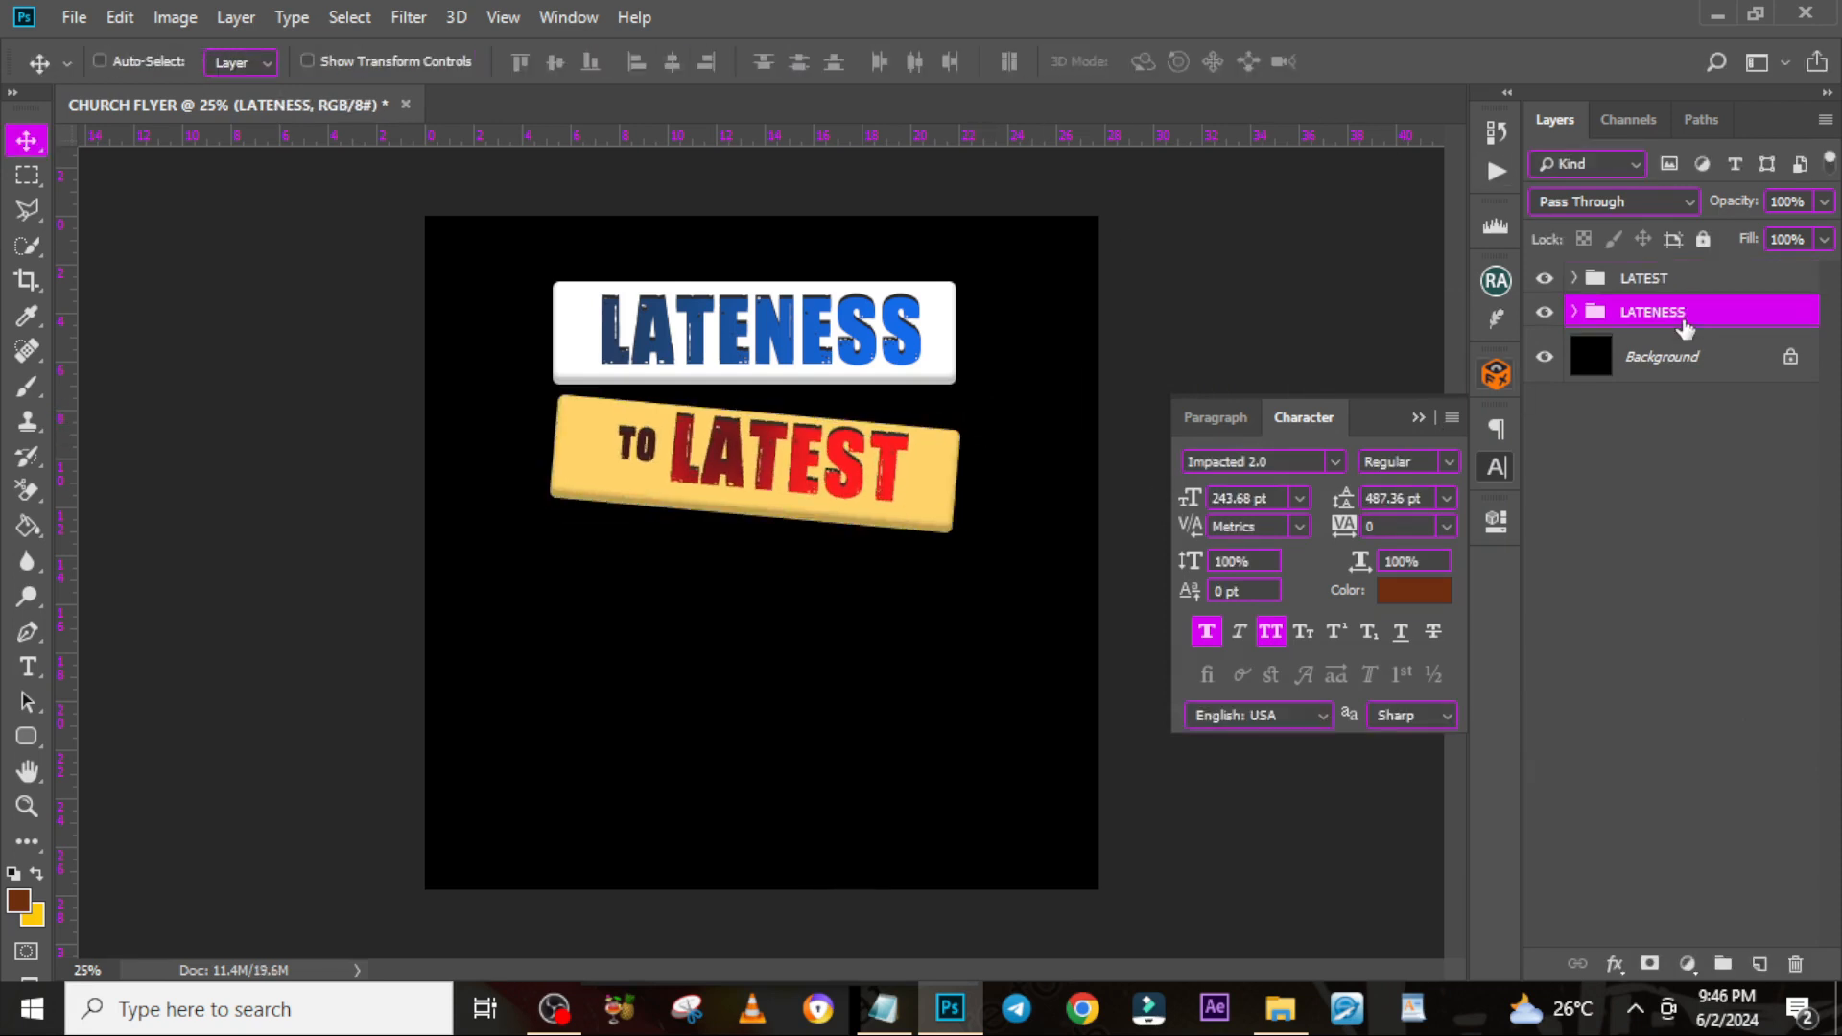
{"action": "key", "text": "ctrl+t"}
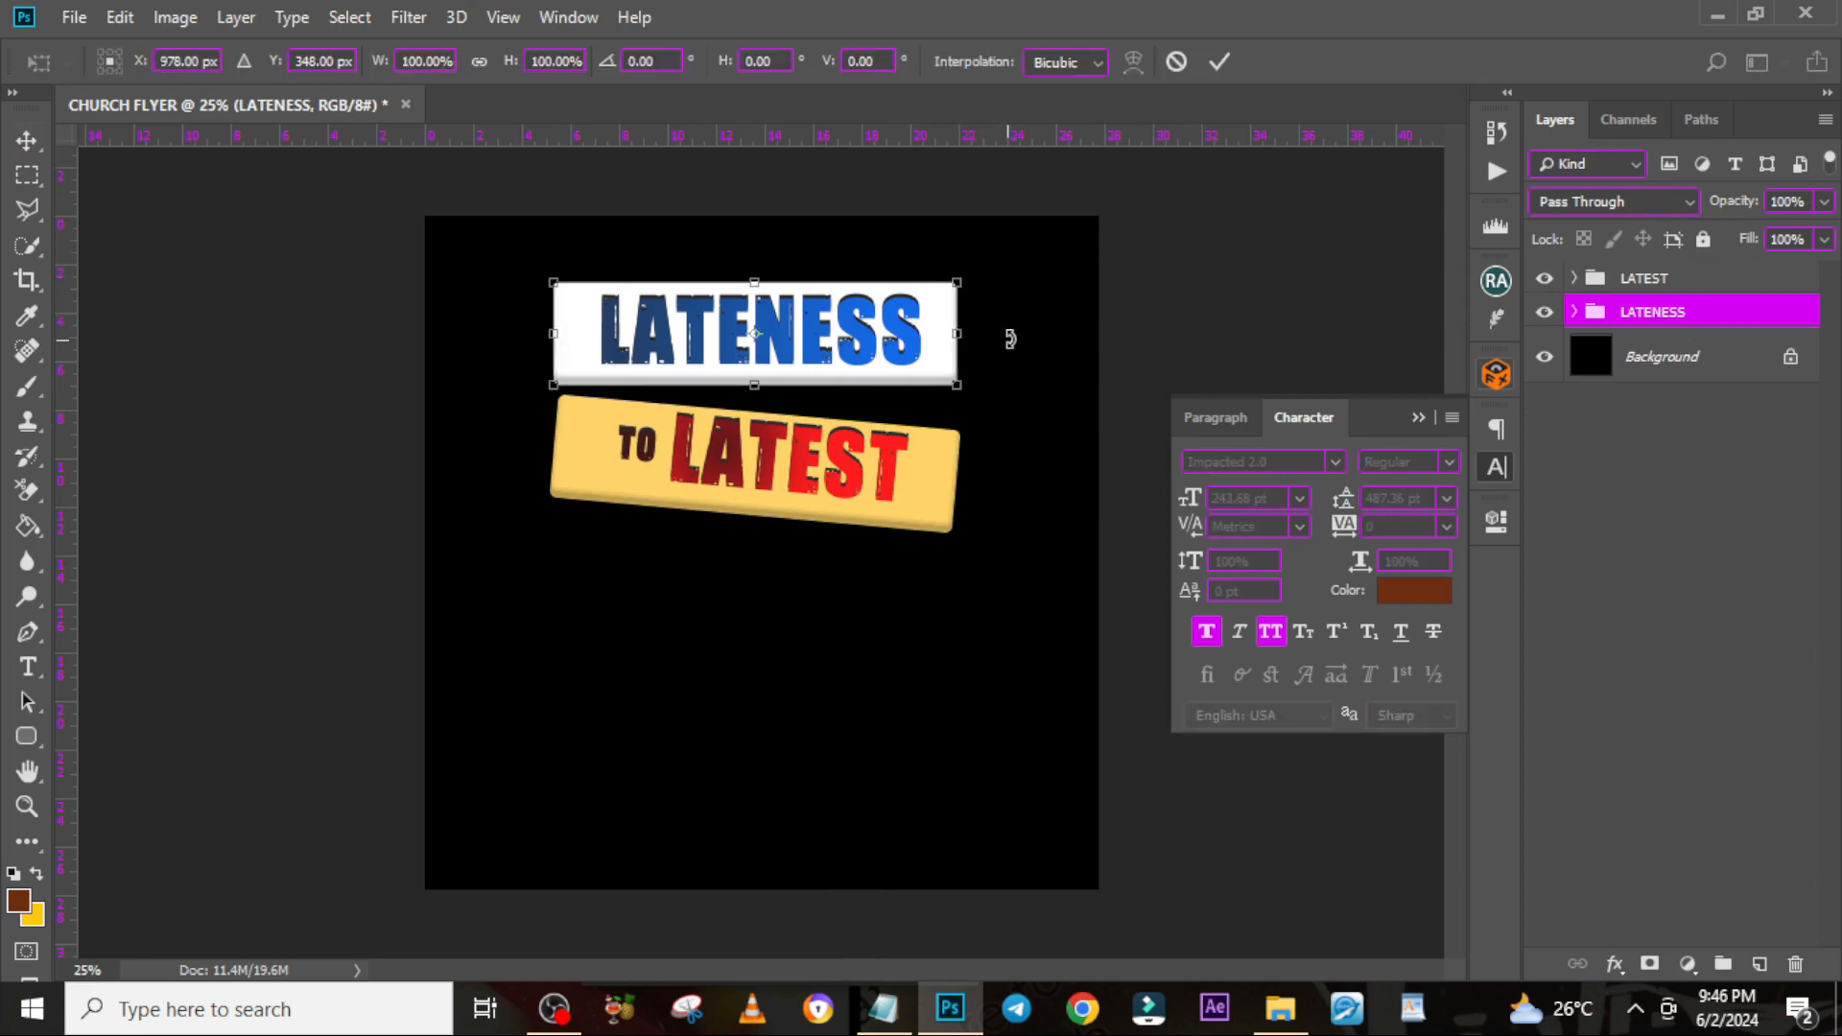
{"action": "left_click_drag", "start_coordinate": [1010, 338], "coordinate": [1011, 297]}
{"action": "key", "text": "Return"}
Place the LATENESS group above the LATEST group in the layer order and nudge it down to overlap the yellow rectangle
{"action": "left_click_drag", "start_coordinate": [1657, 312], "coordinate": [1657, 277]}
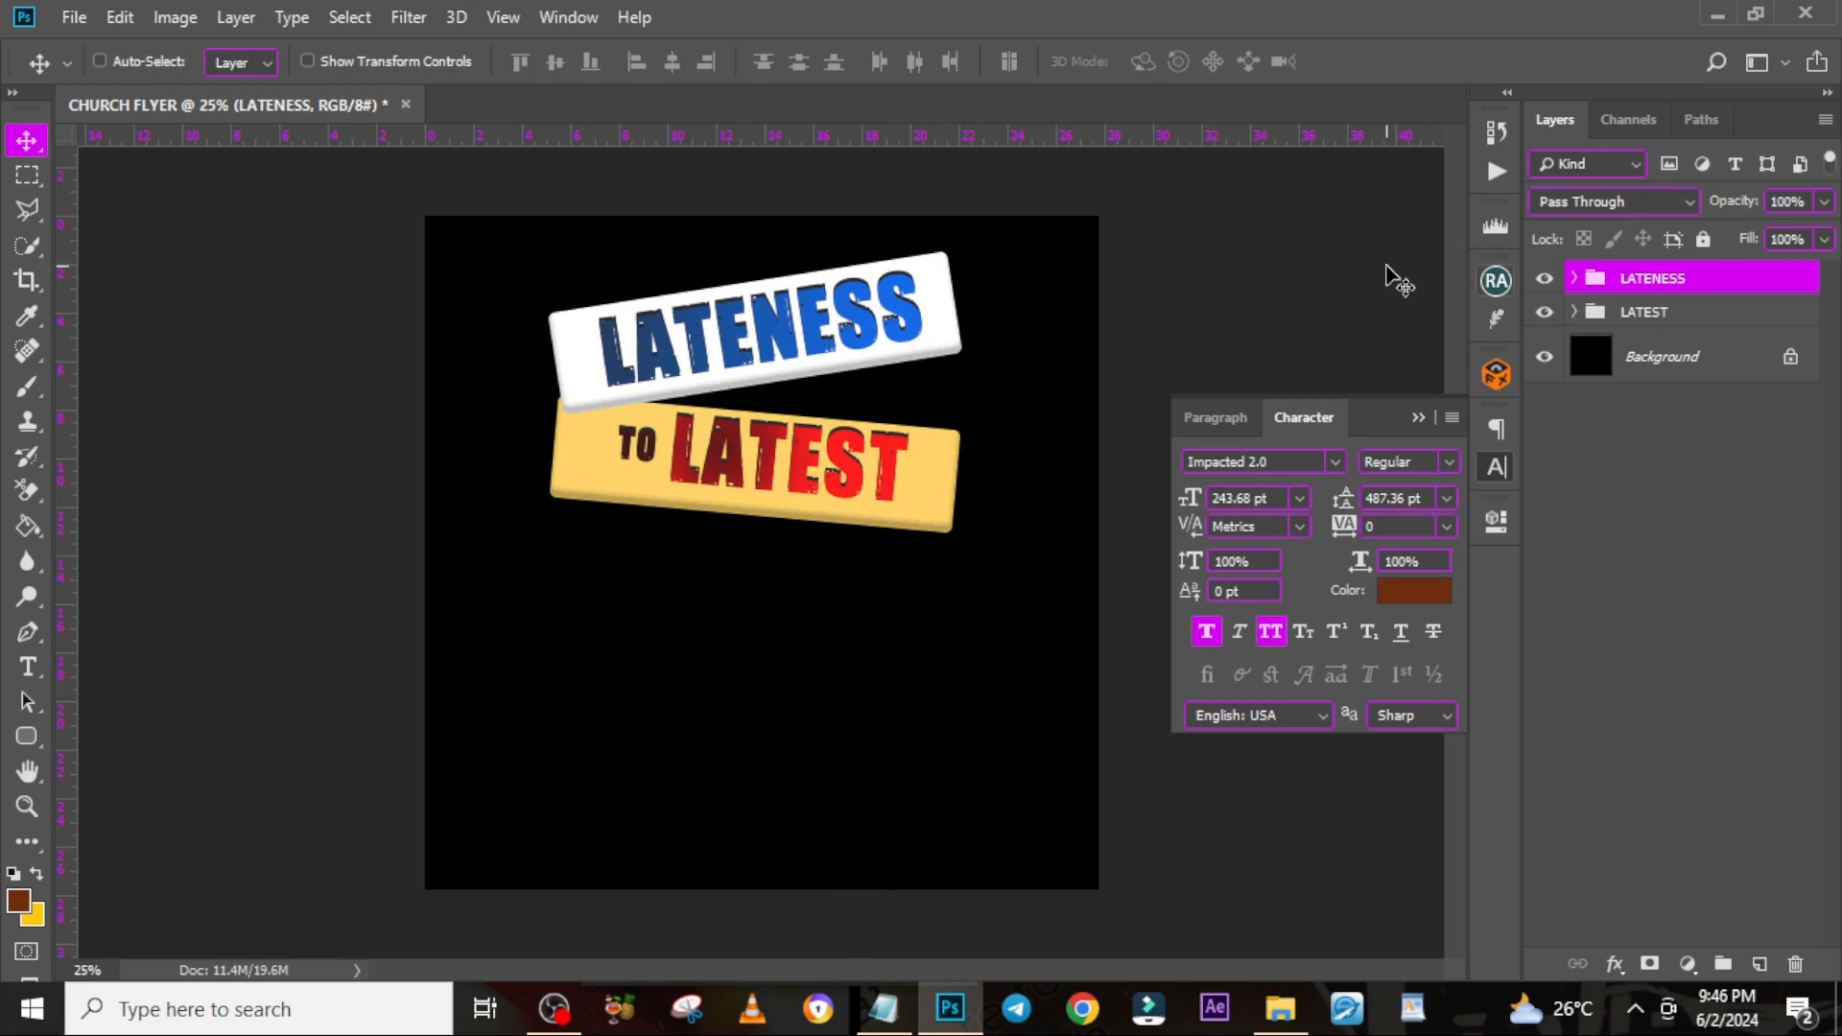
{"action": "key", "text": "shift+Down"}
{"action": "key", "text": "shift+Down"}
{"action": "key", "text": "shift+Down"}
{"action": "key", "text": "shift+Down"}
{"action": "key", "text": "shift+Down"}
{"action": "key", "text": "shift+Down"}
{"action": "key", "text": "shift+Down"}
{"action": "key", "text": "shift+Down"}
{"action": "key", "text": "shift+Down"}
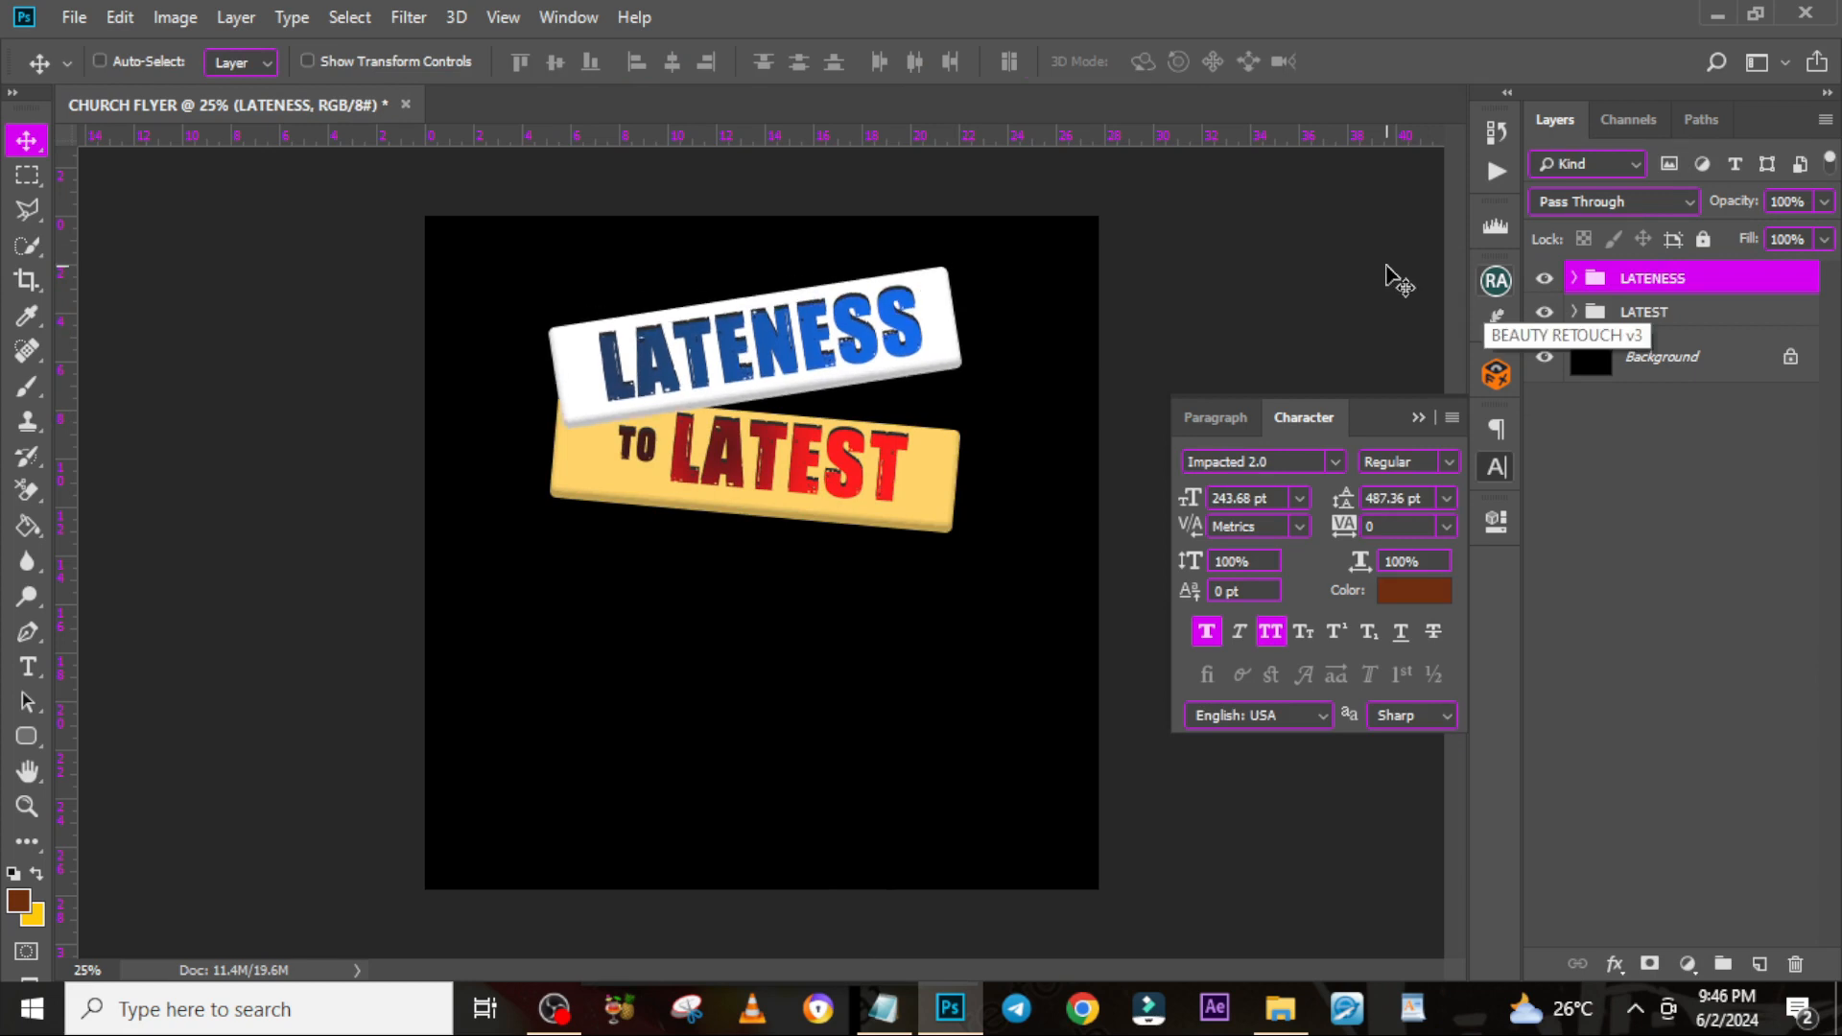
Select both headline groups and nudge them slightly right together to center them on the canvas using the guides
{"action": "left_click", "coordinate": [1645, 321], "text": "shift"}
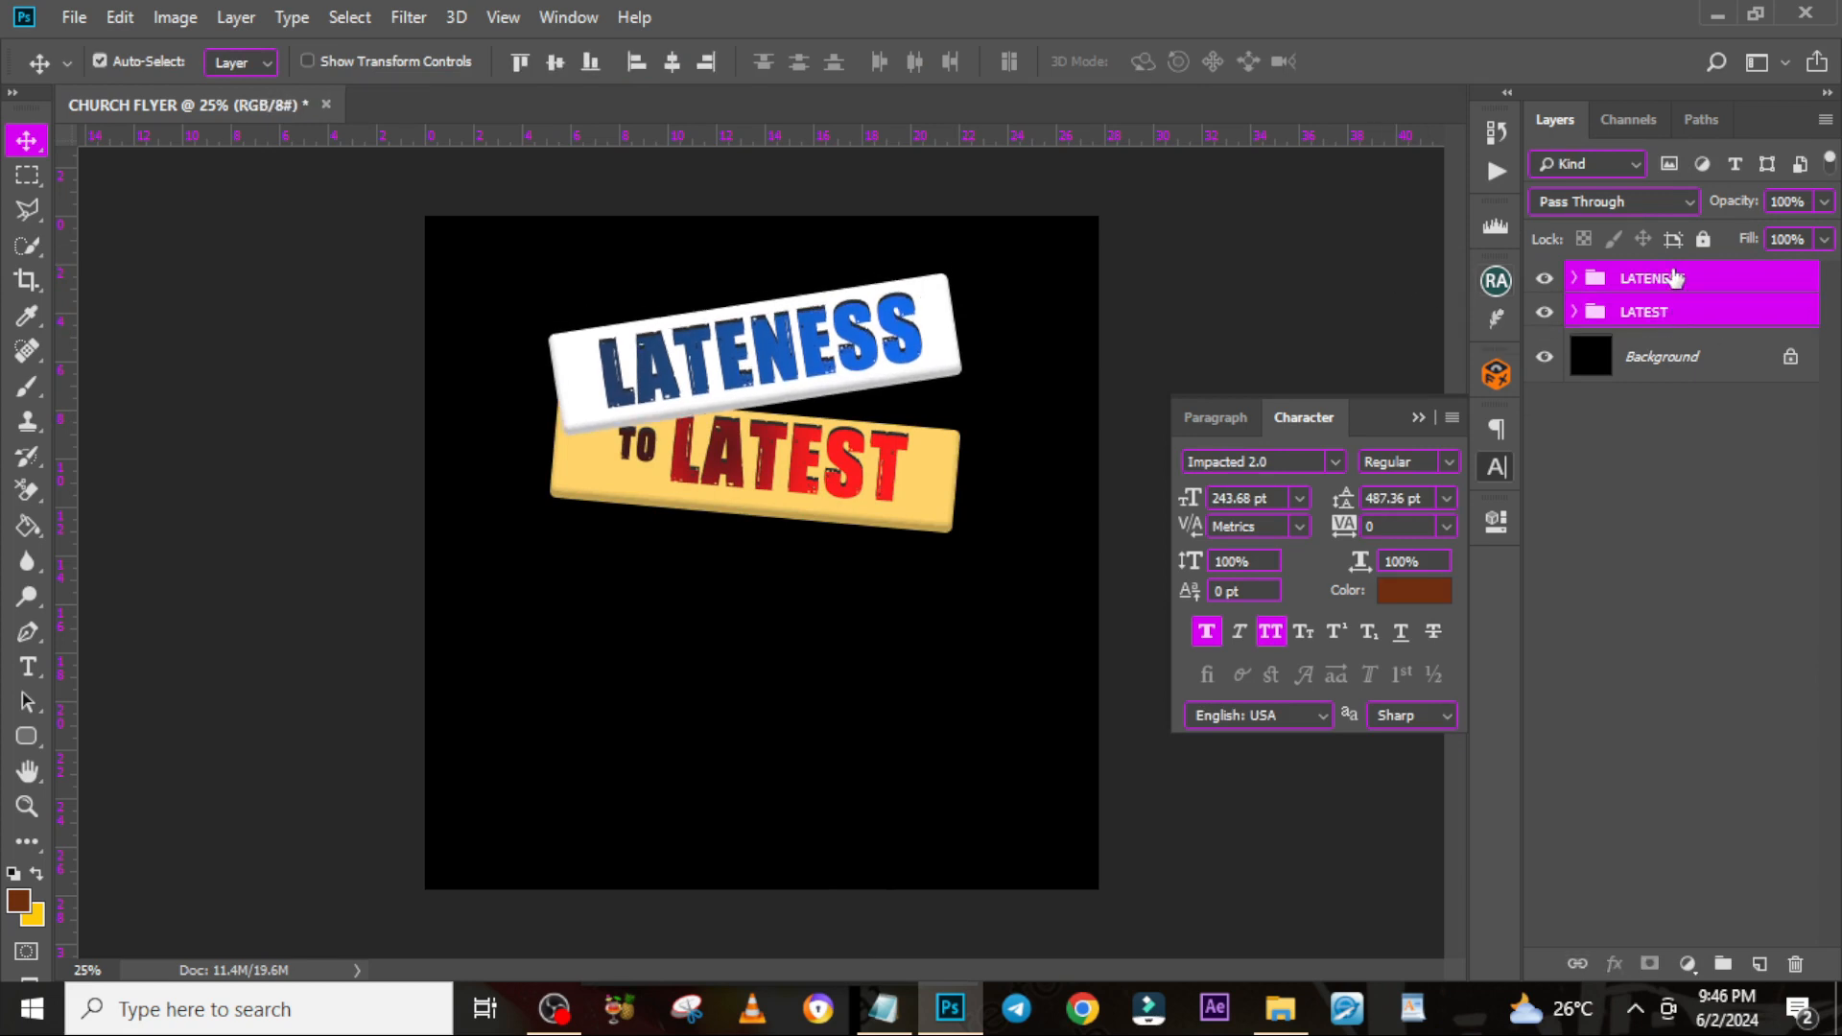
{"action": "key", "text": "ctrl+t"}
{"action": "key", "text": "shift+Right"}
{"action": "key", "text": "shift+Right"}
{"action": "key", "text": "shift+Right"}
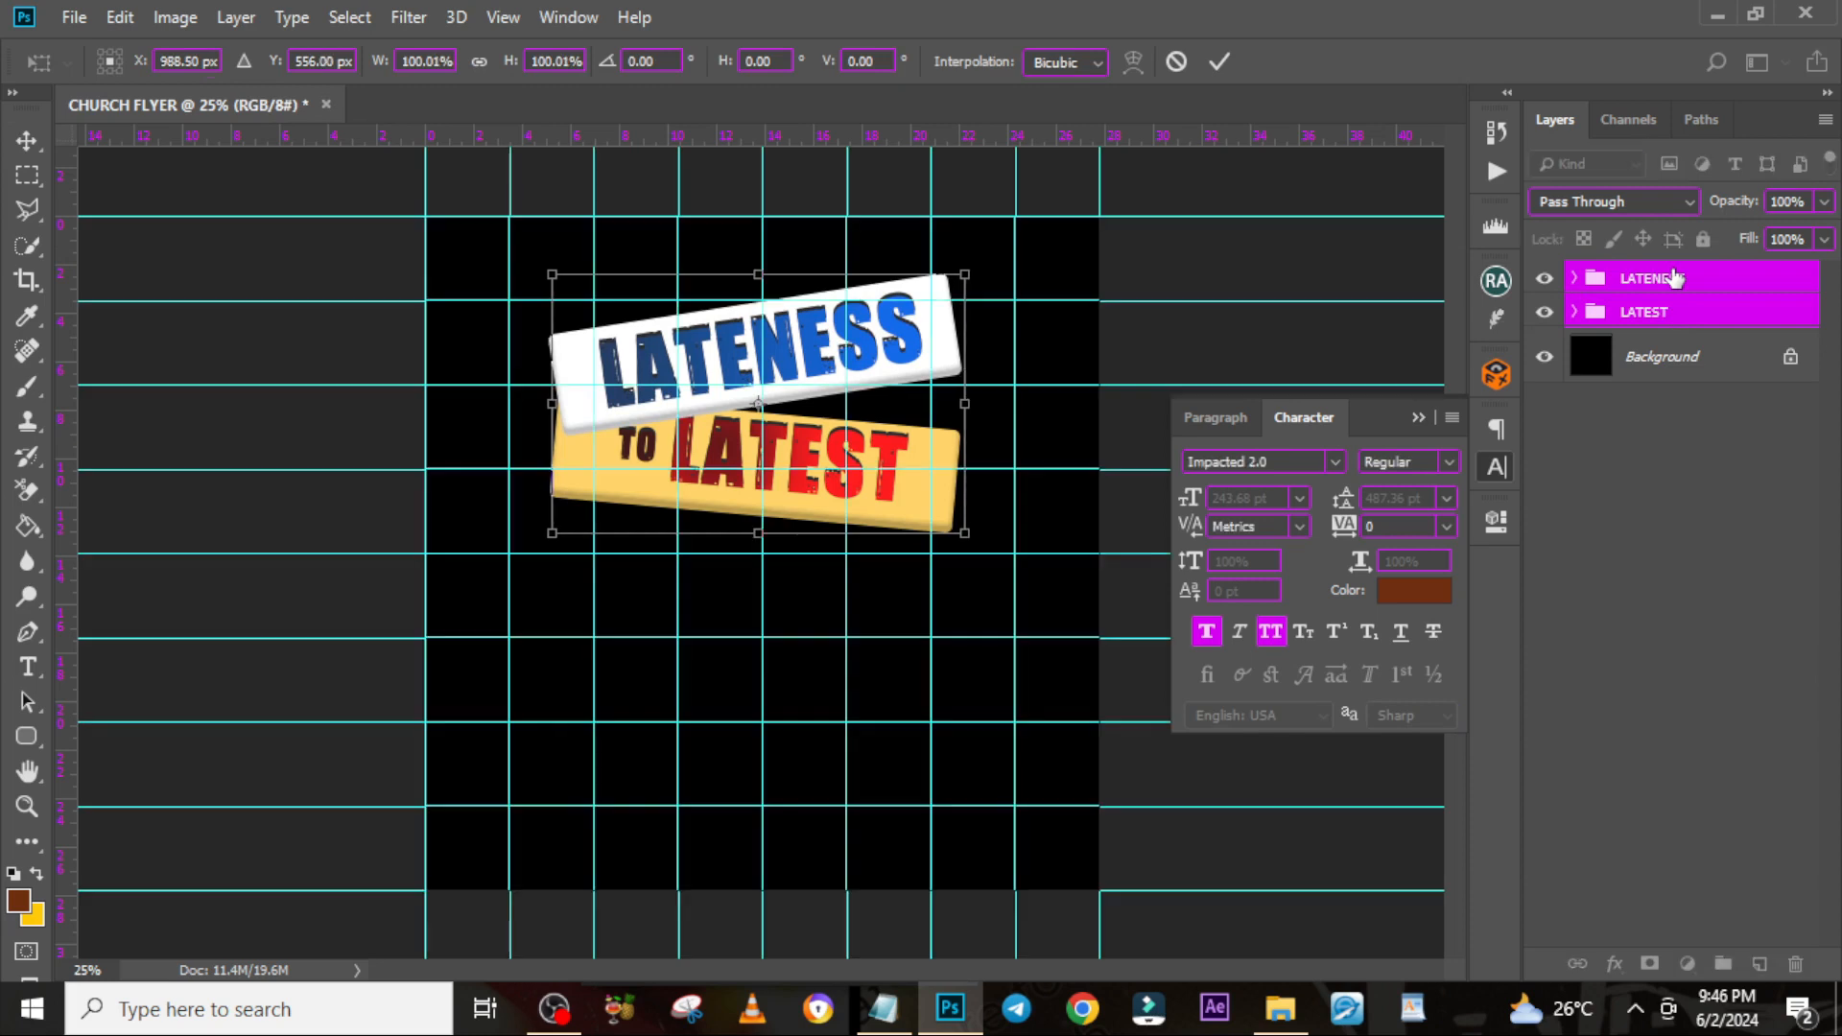
{"action": "key", "text": "shift+Left"}
{"action": "key", "text": "shift+Left"}
{"action": "key", "text": "shift+Left"}
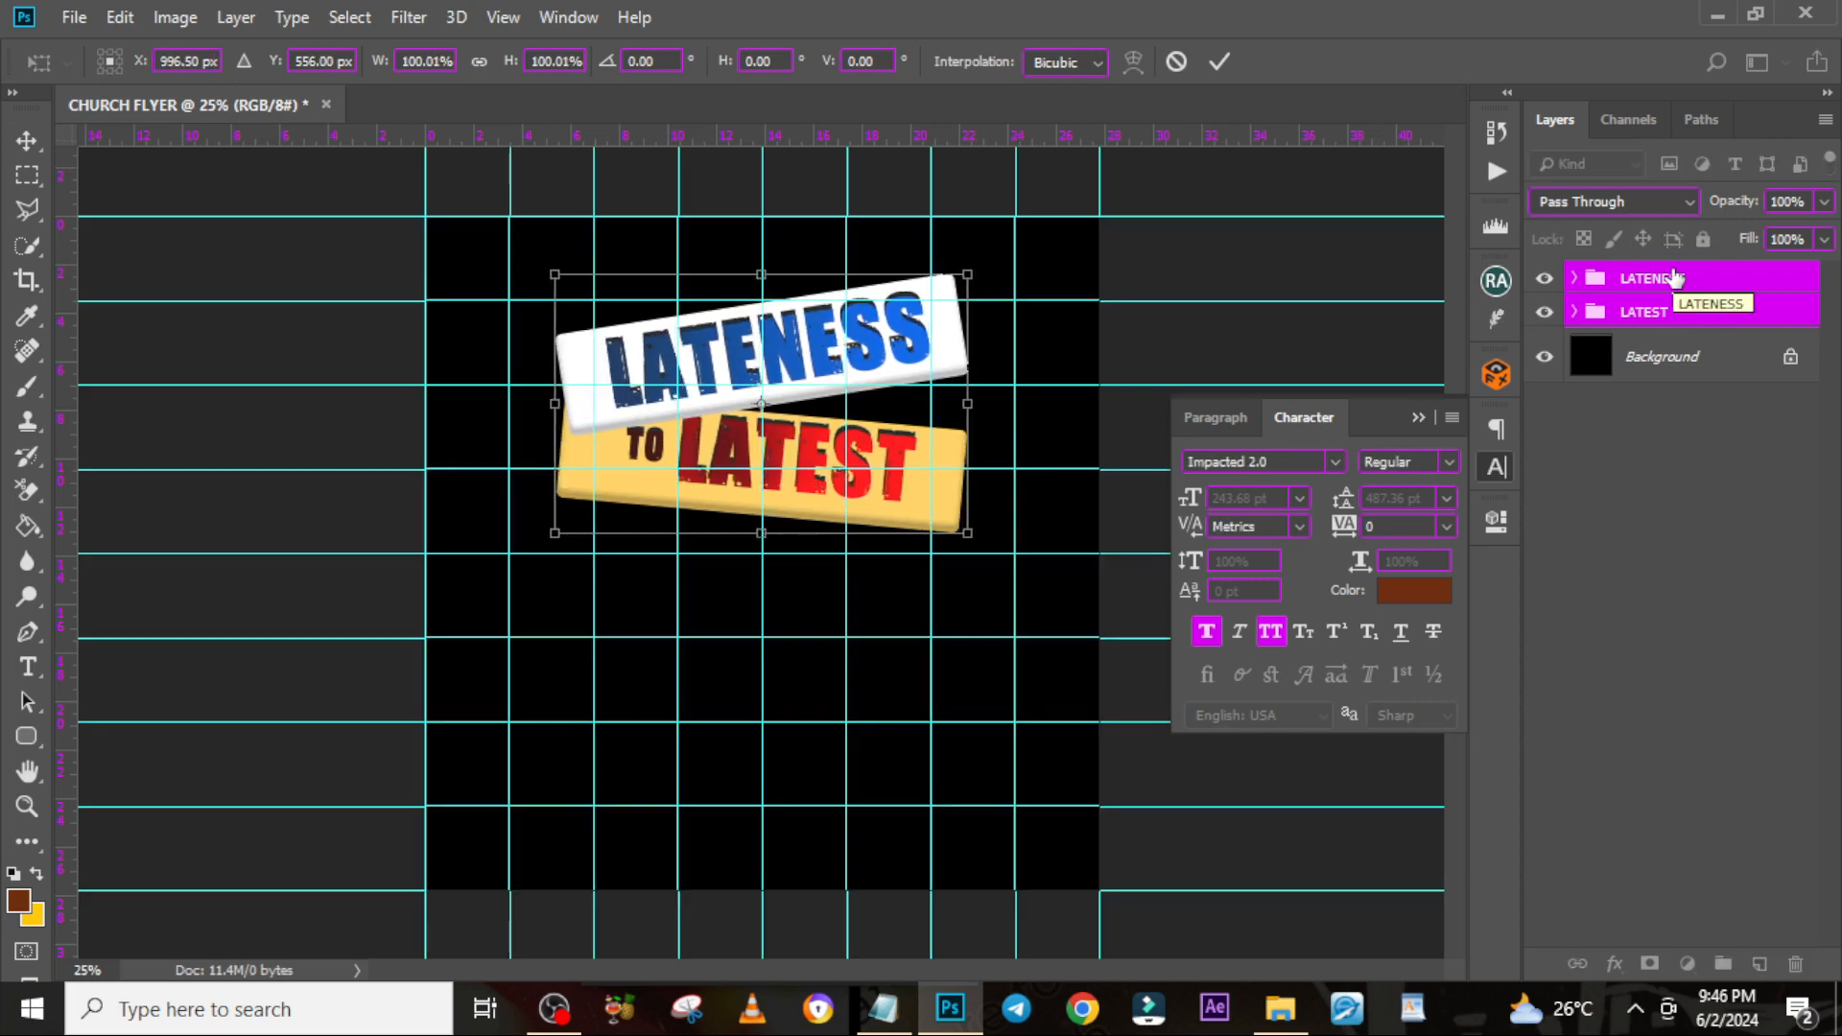
{"action": "key", "text": "Return"}
Add a new layer at the top of the LATEST group and set the foreground color to dark gray #323232
{"action": "left_click", "coordinate": [1714, 340]}
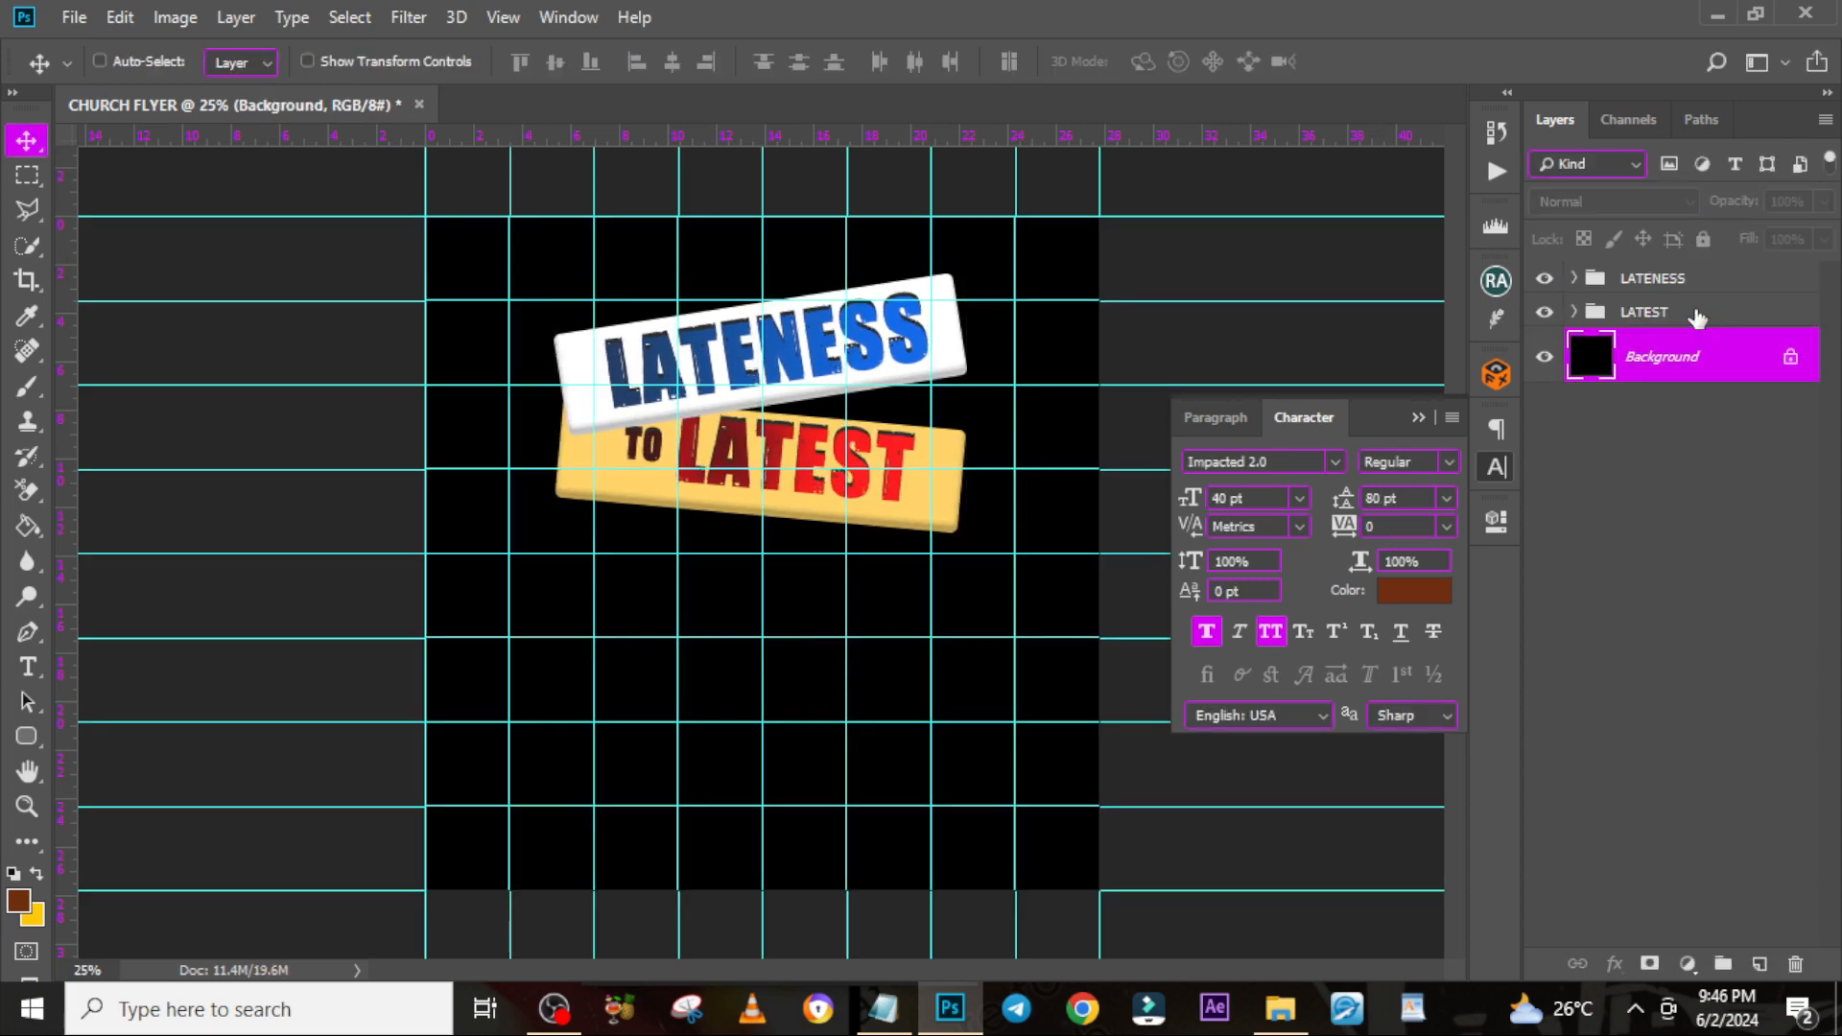
{"action": "left_click", "coordinate": [1574, 311]}
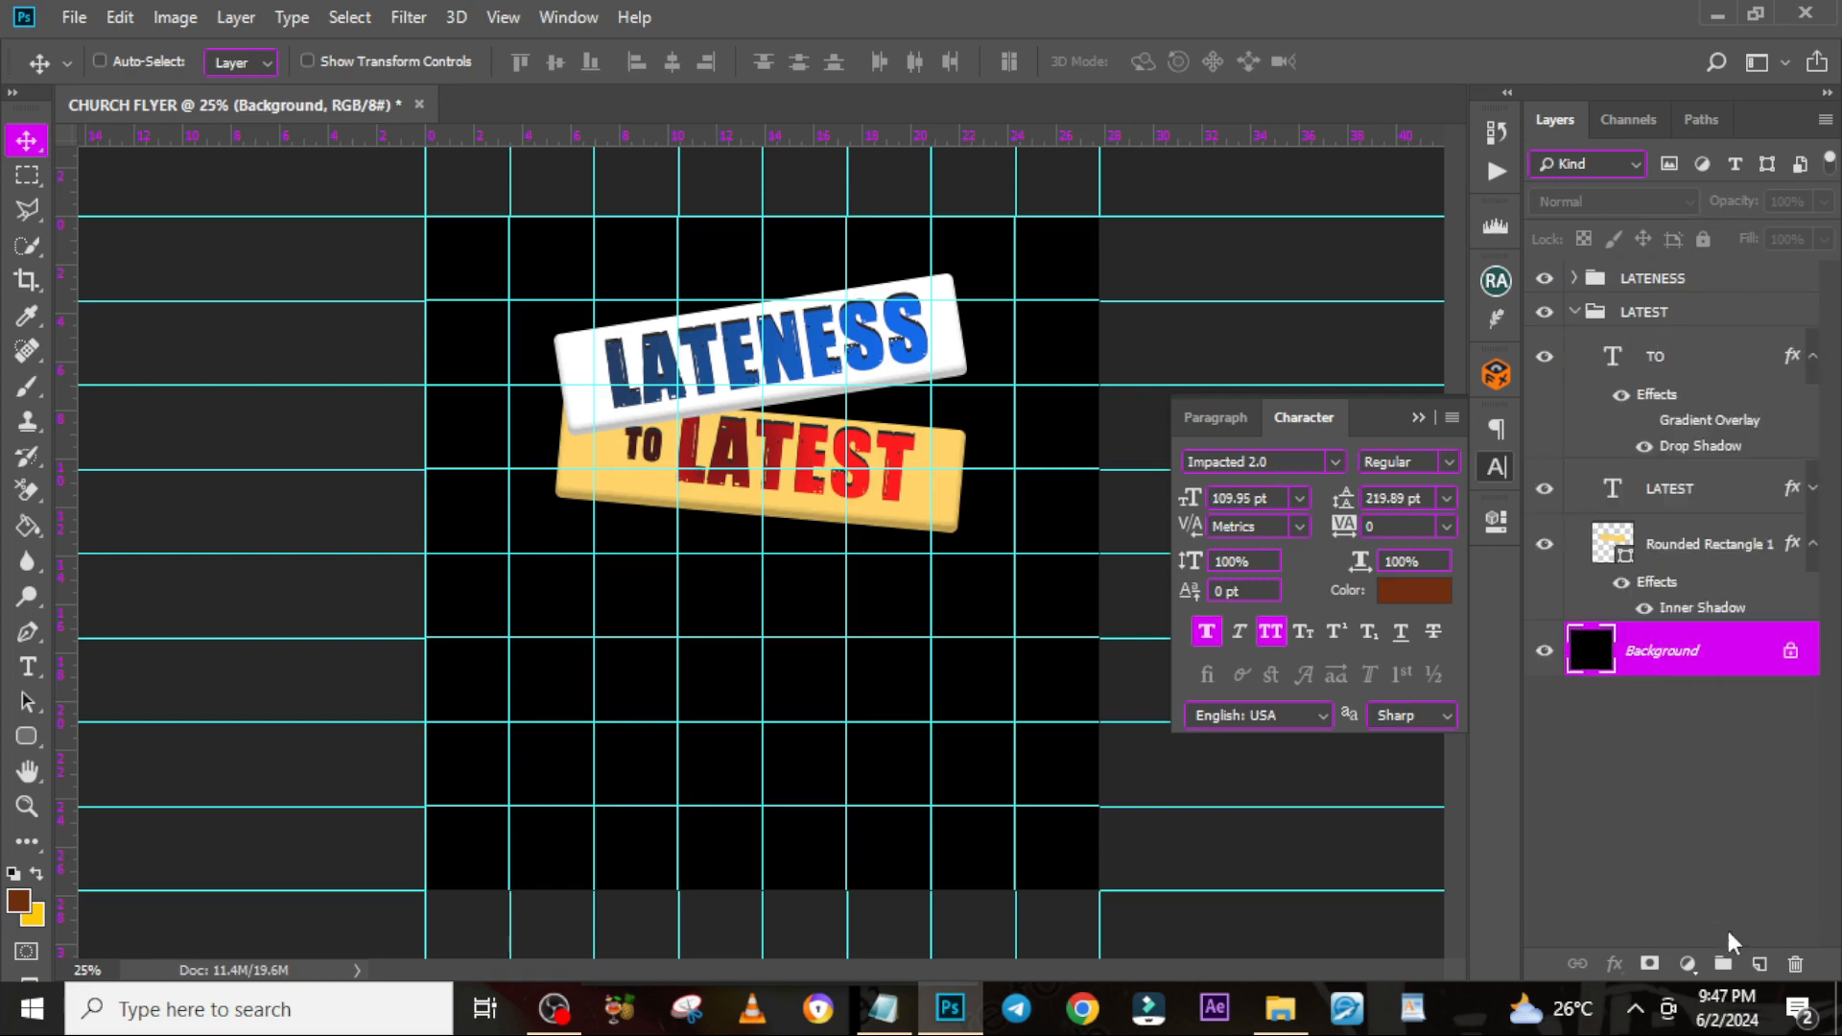
{"action": "left_click", "coordinate": [1696, 364]}
{"action": "left_click", "coordinate": [1760, 963]}
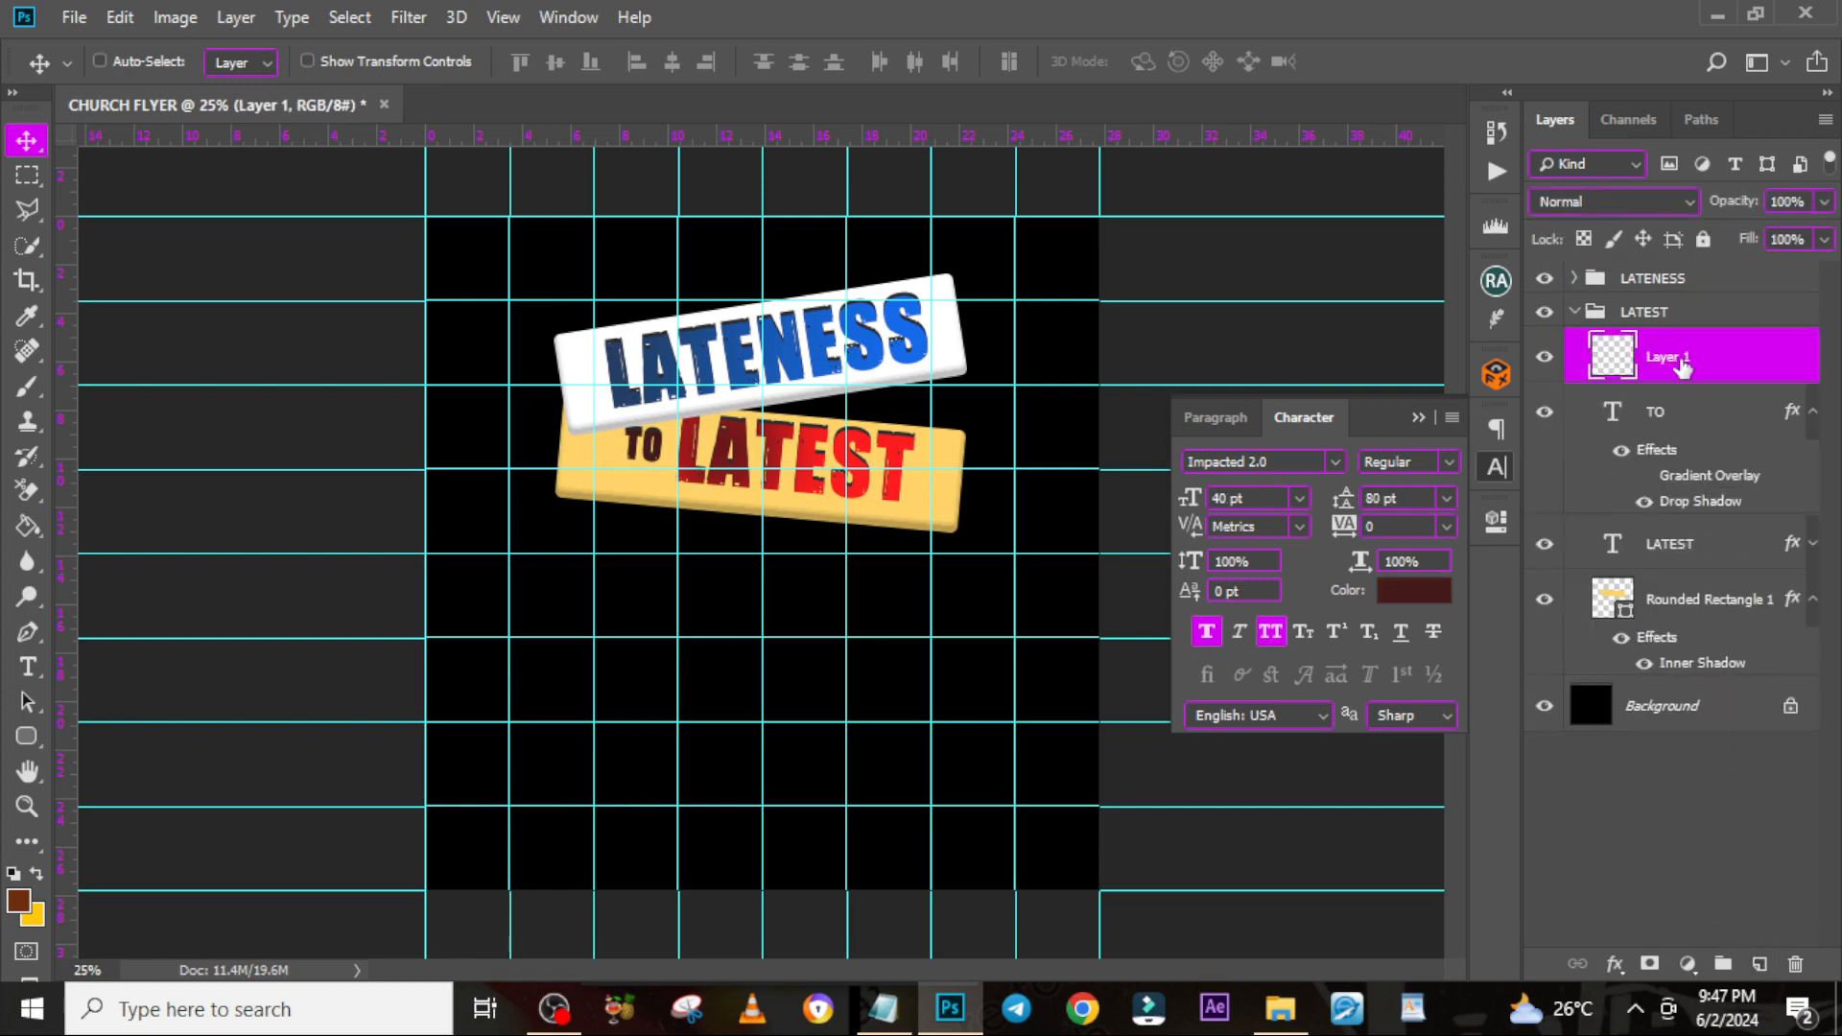
{"action": "left_click", "coordinate": [17, 904]}
{"action": "left_click", "coordinate": [1123, 623]}
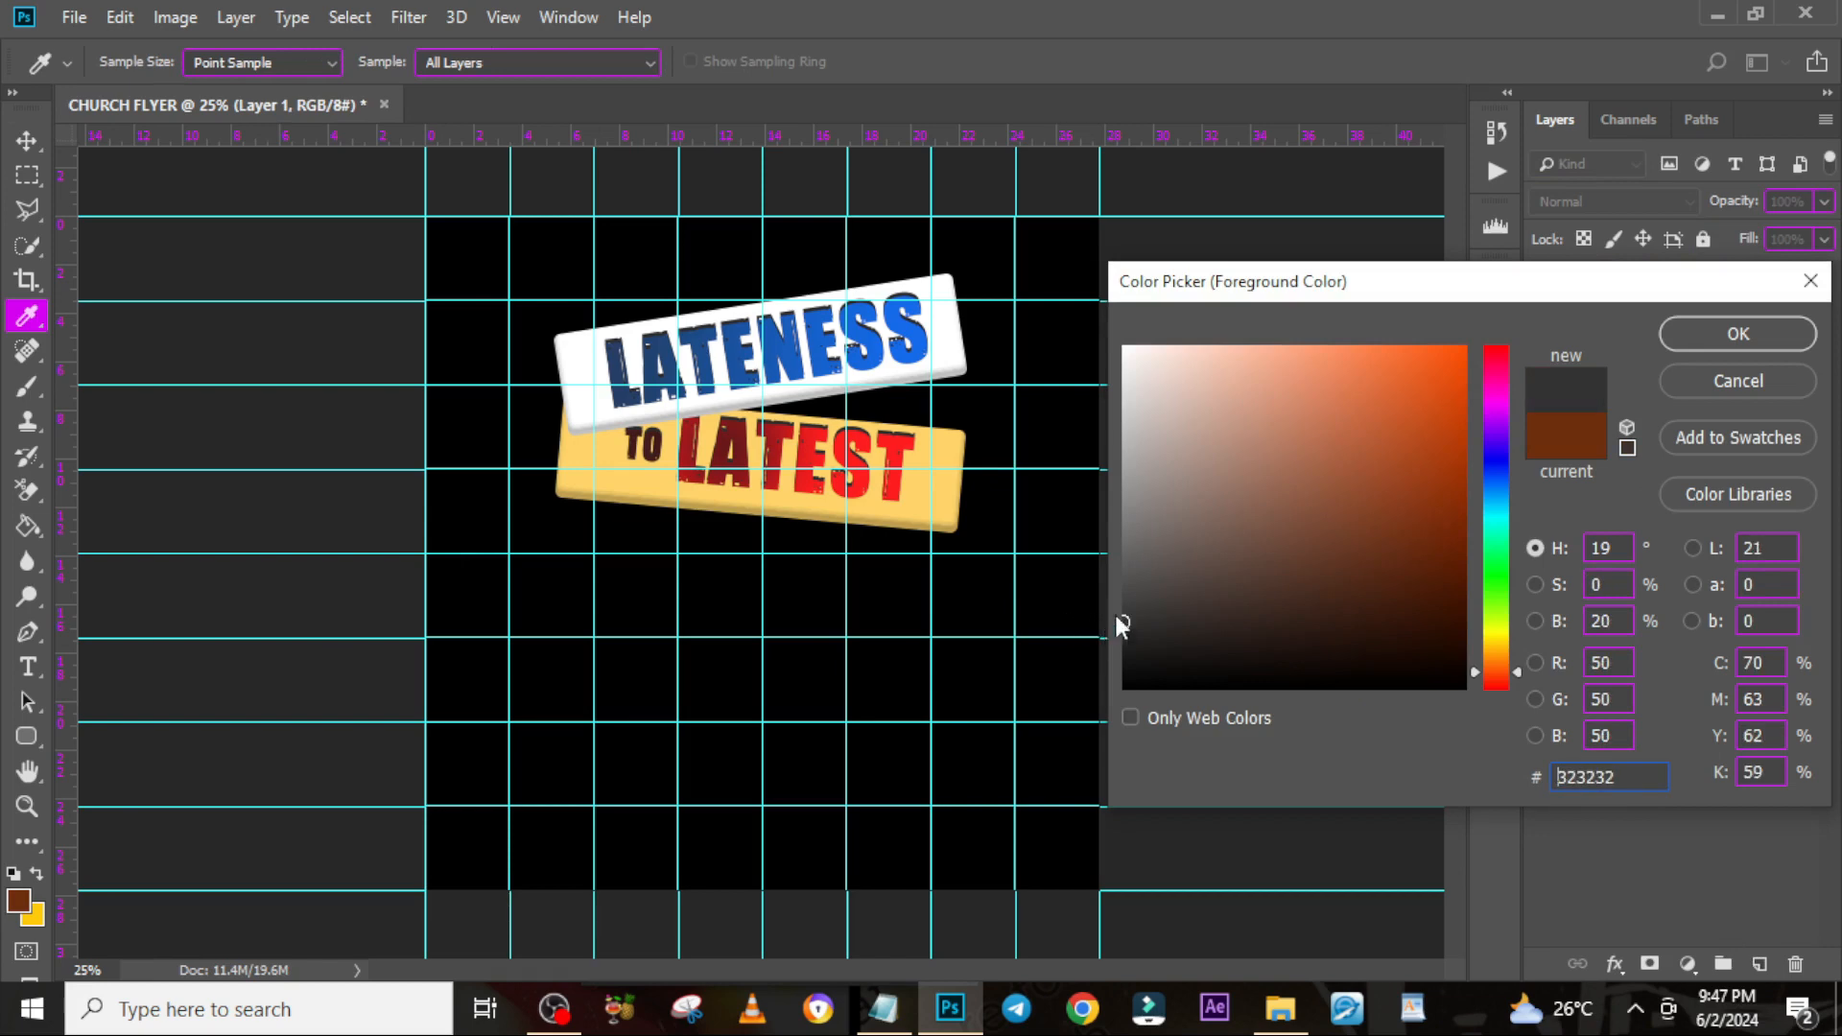
{"action": "left_click", "coordinate": [1738, 334]}
Paint soft shadow strokes along the yellow rectangle's upper-left and lower edges with the 200 px brush at 30% opacity
{"action": "key", "text": "v"}
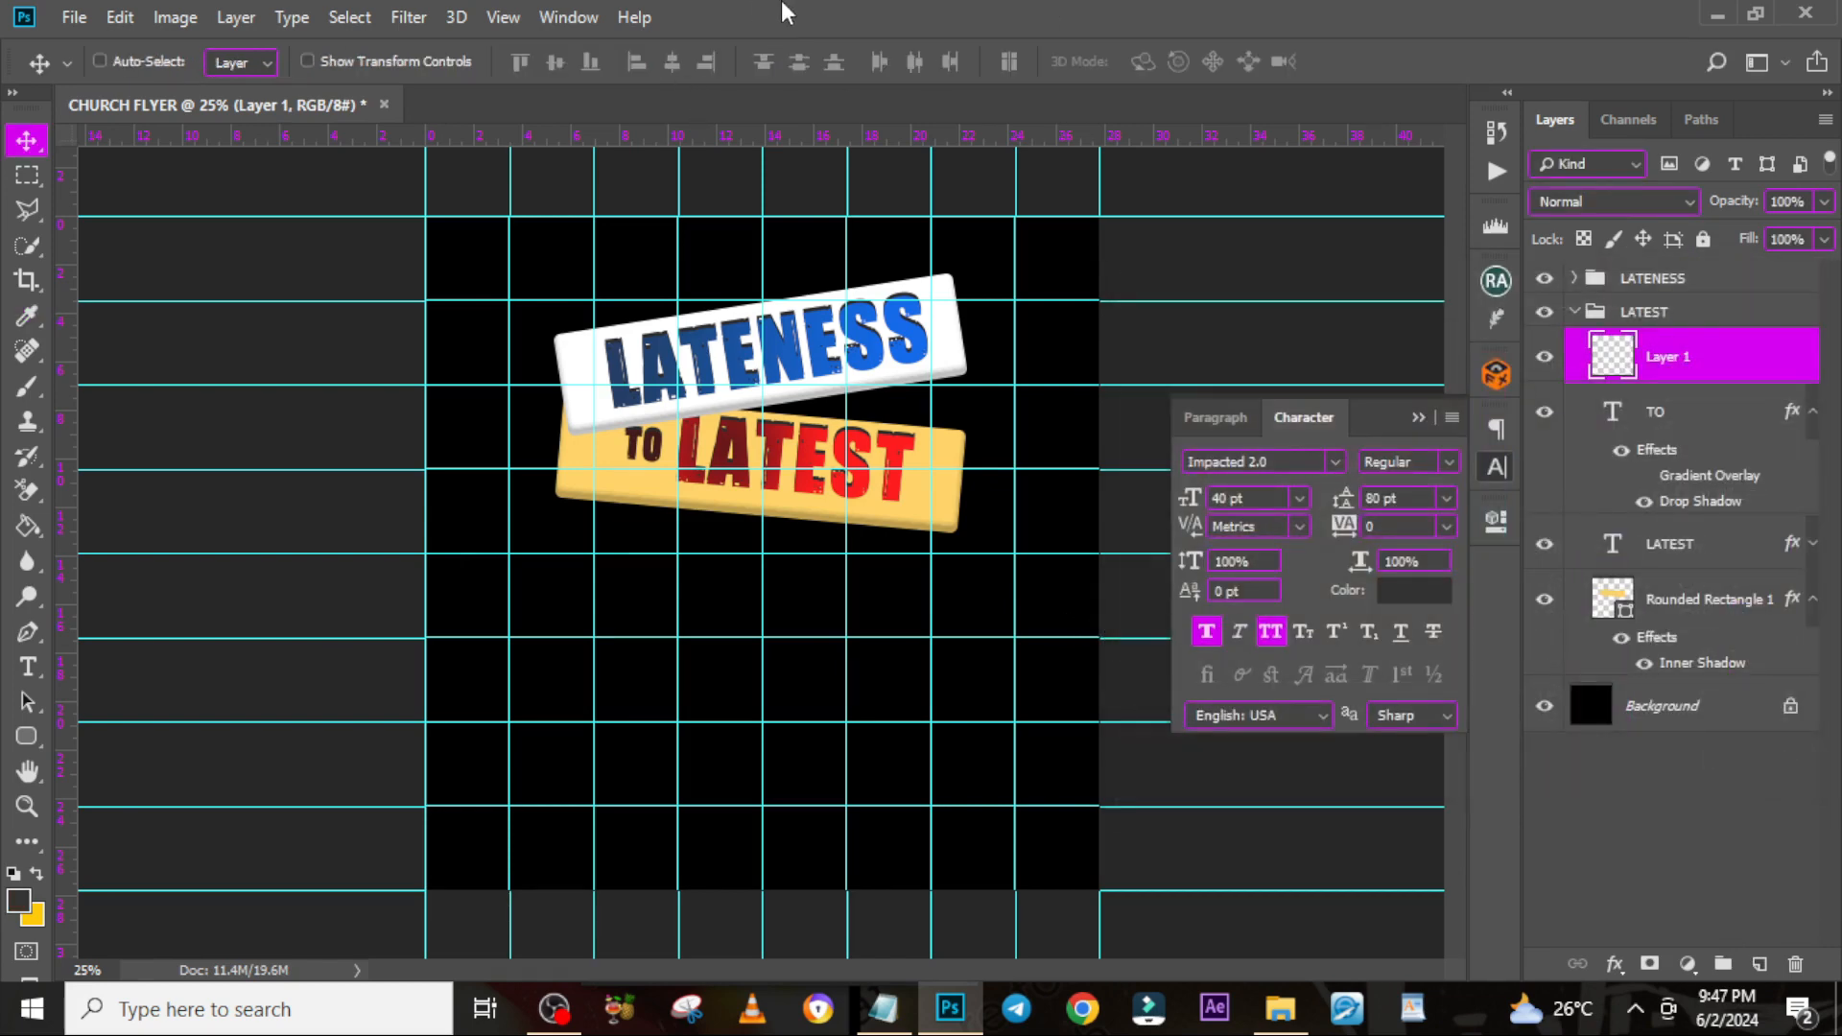
{"action": "double_click", "coordinate": [739, 36]}
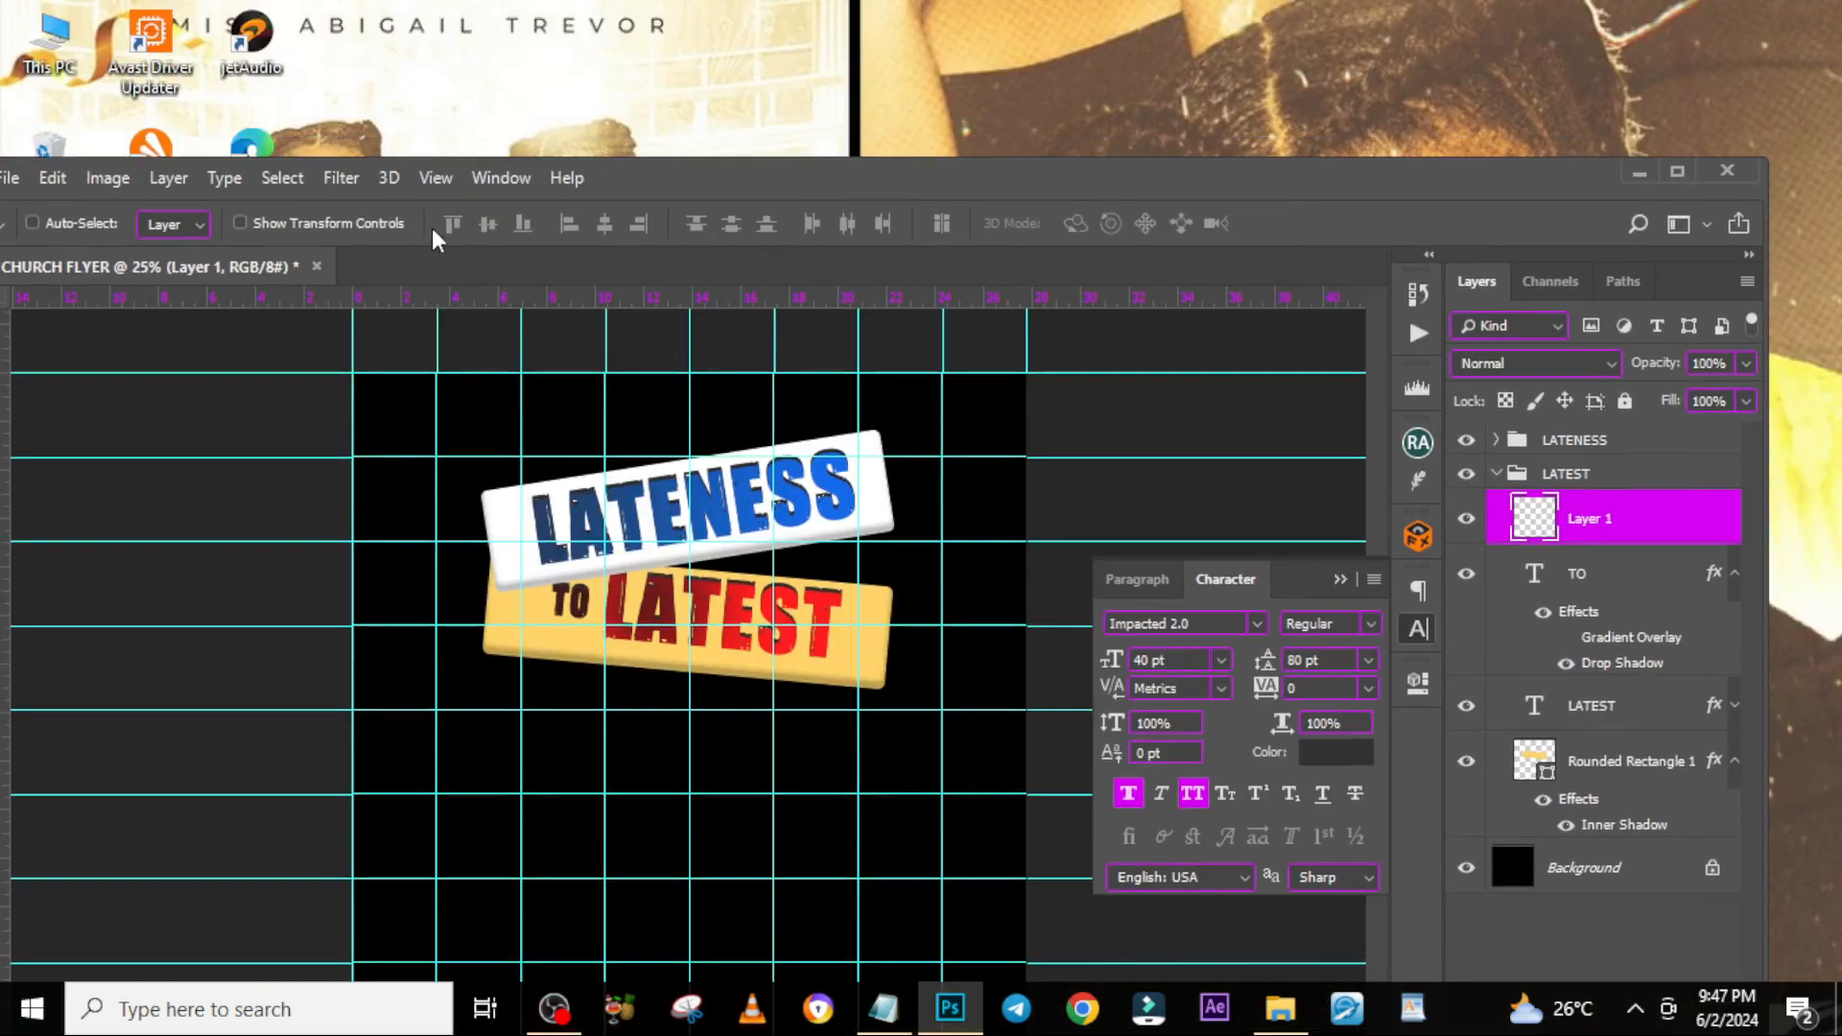
{"action": "key", "text": "b"}
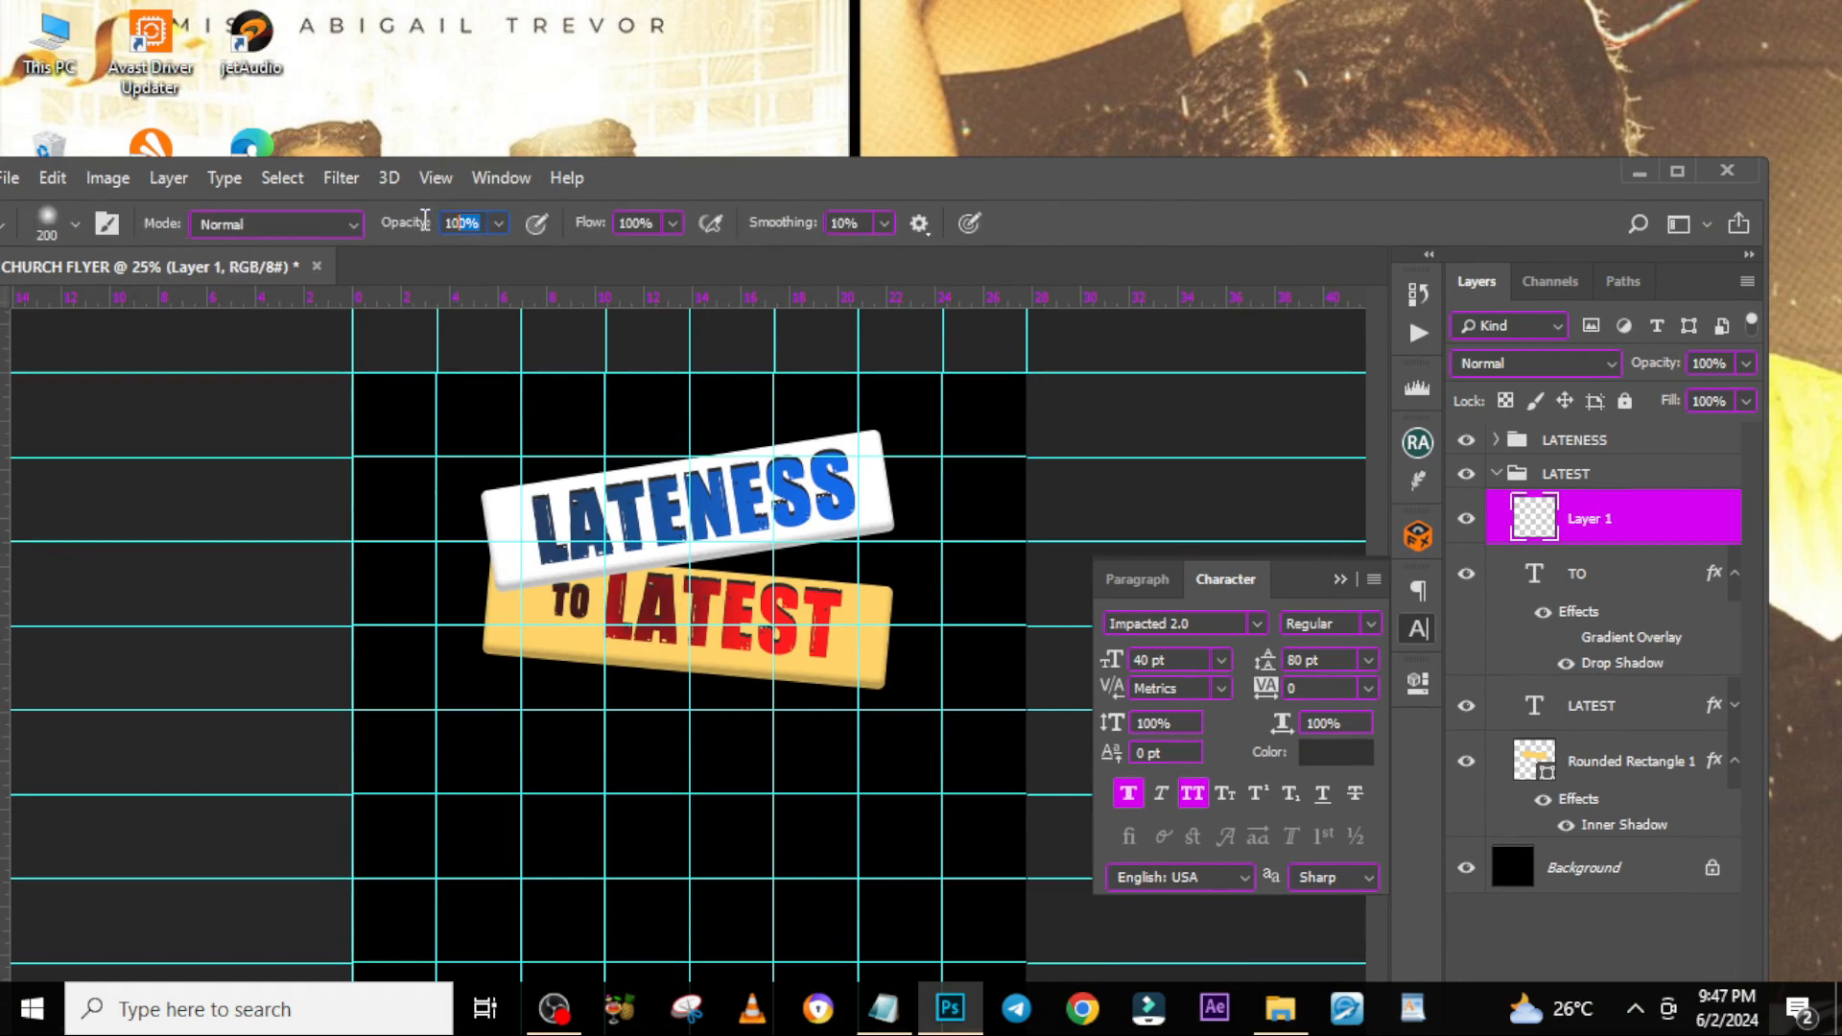
{"action": "type", "text": "3"}
{"action": "double_click", "coordinate": [872, 180]}
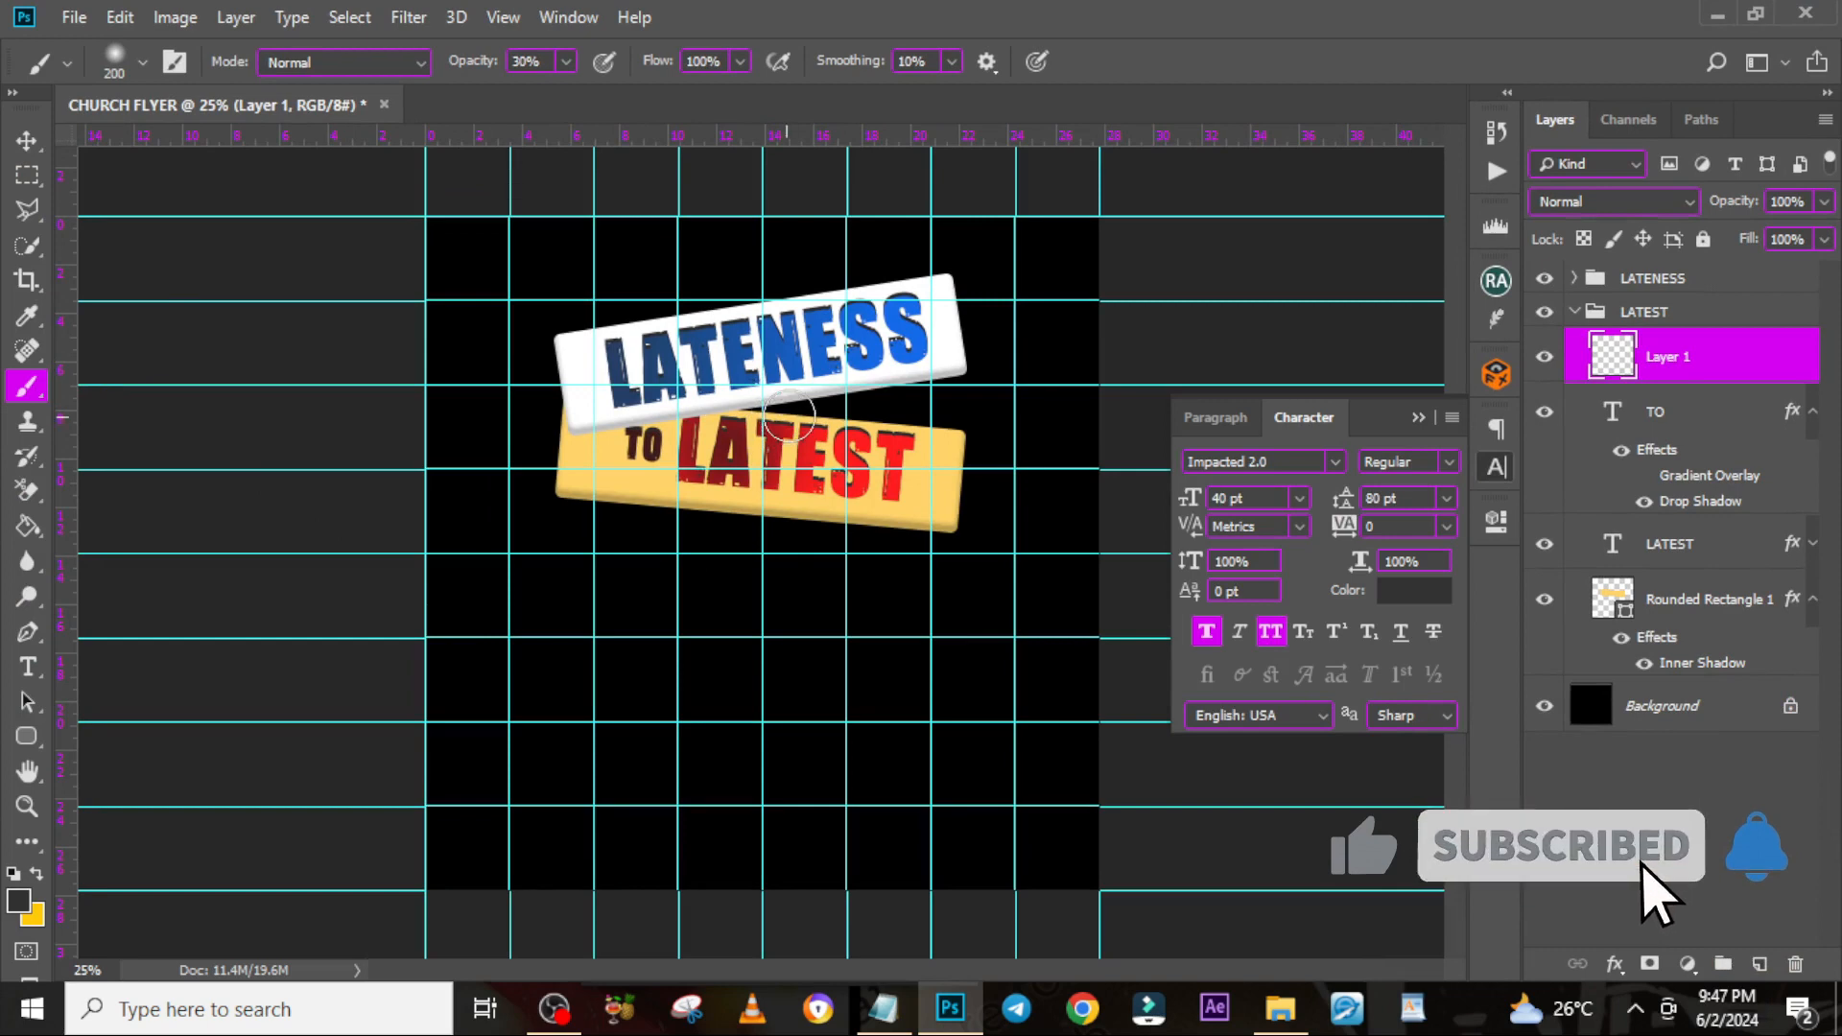
{"action": "mouse_move", "coordinate": [619, 407]}
{"action": "left_mouse_down"}
{"action": "mouse_move", "coordinate": [720, 376]}
{"action": "mouse_move", "coordinate": [814, 385]}
{"action": "mouse_move", "coordinate": [556, 451]}
{"action": "left_mouse_up"}
{"action": "left_click_drag", "start_coordinate": [764, 526], "coordinate": [595, 530]}
Place the shadow layer directly above the yellow rounded rectangle, clip it to that shape, and collapse the LATEST group
{"action": "left_click_drag", "start_coordinate": [1650, 369], "coordinate": [1653, 576]}
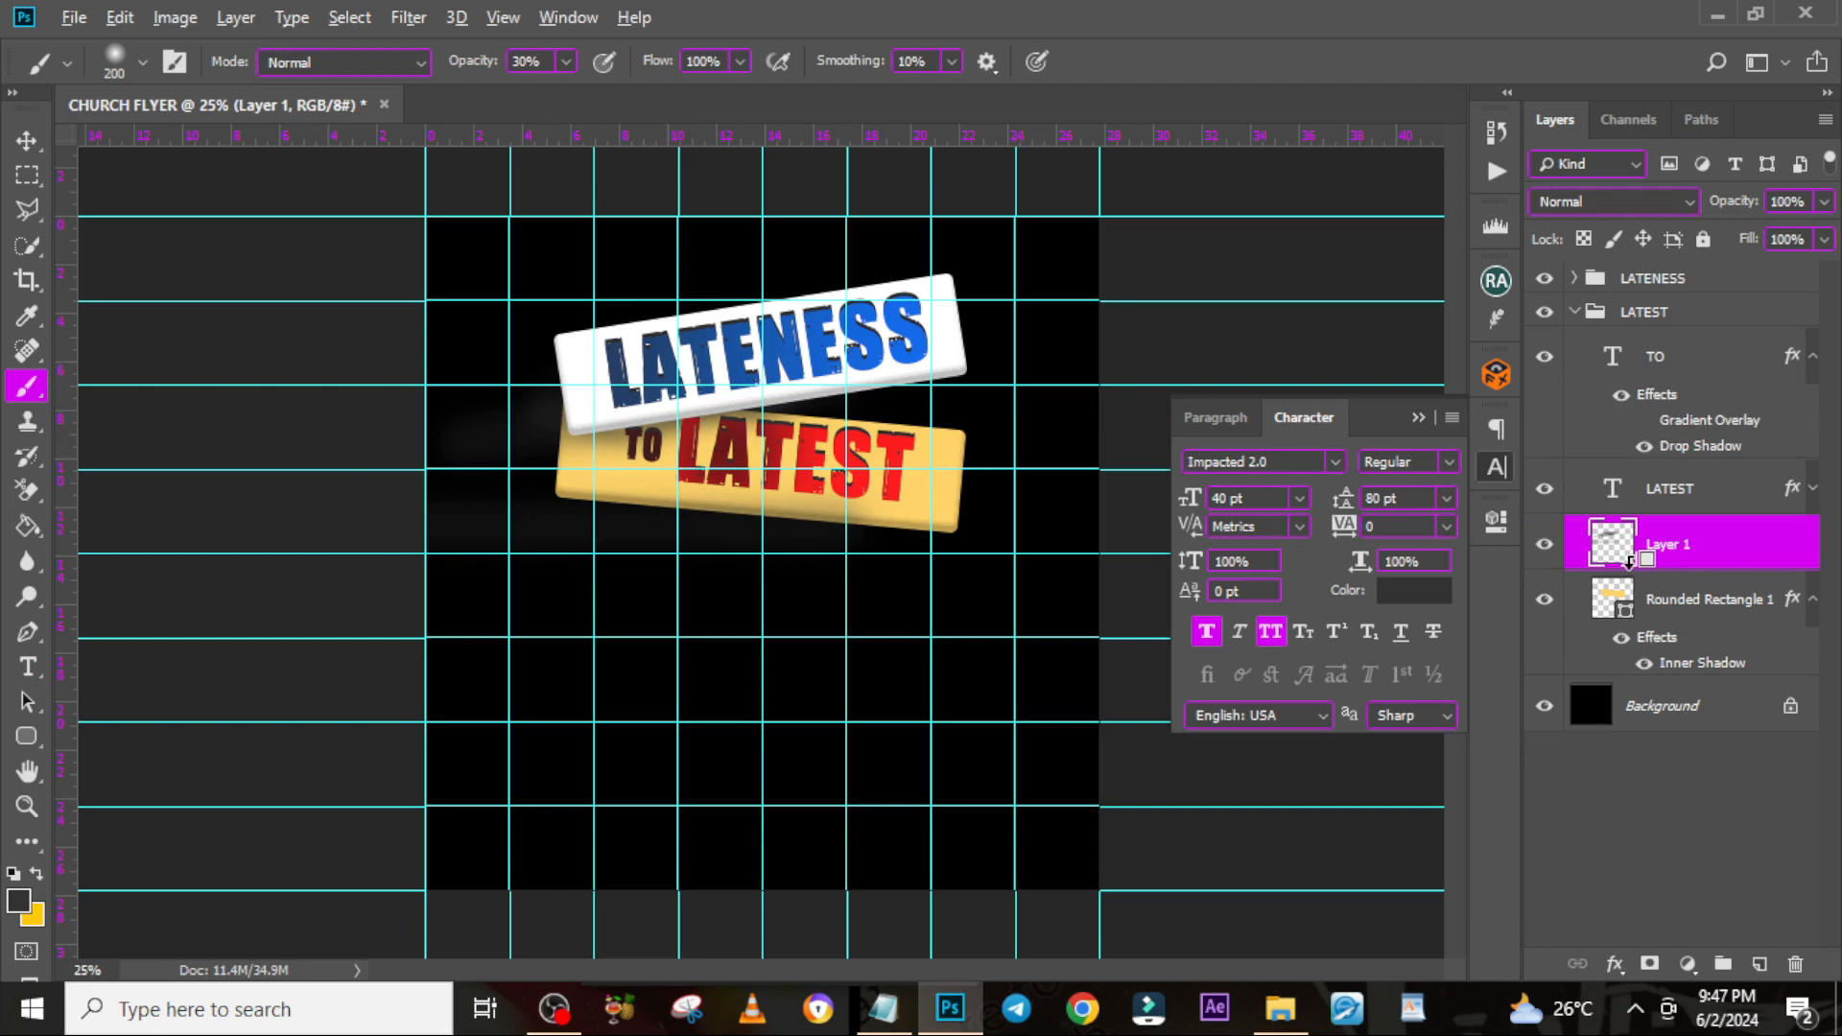
{"action": "right_click", "coordinate": [1670, 546]}
{"action": "left_click", "coordinate": [1455, 472]}
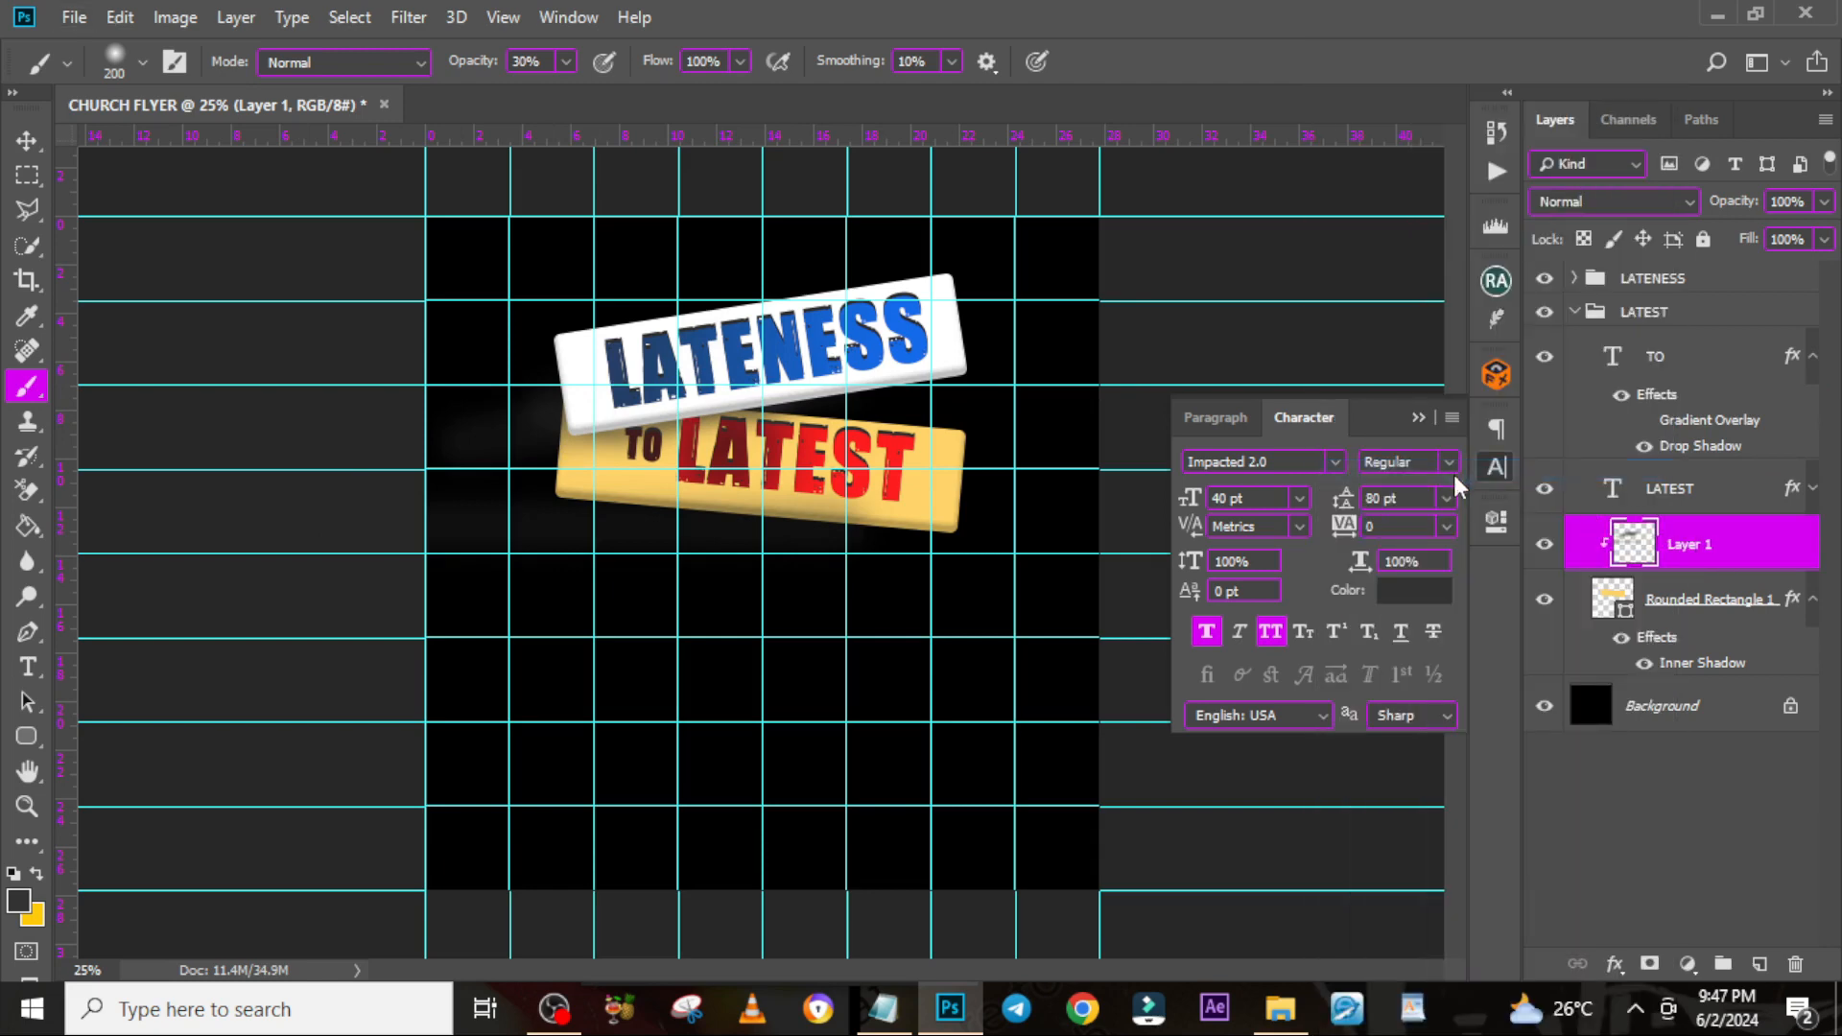
{"action": "left_click", "coordinate": [1574, 311]}
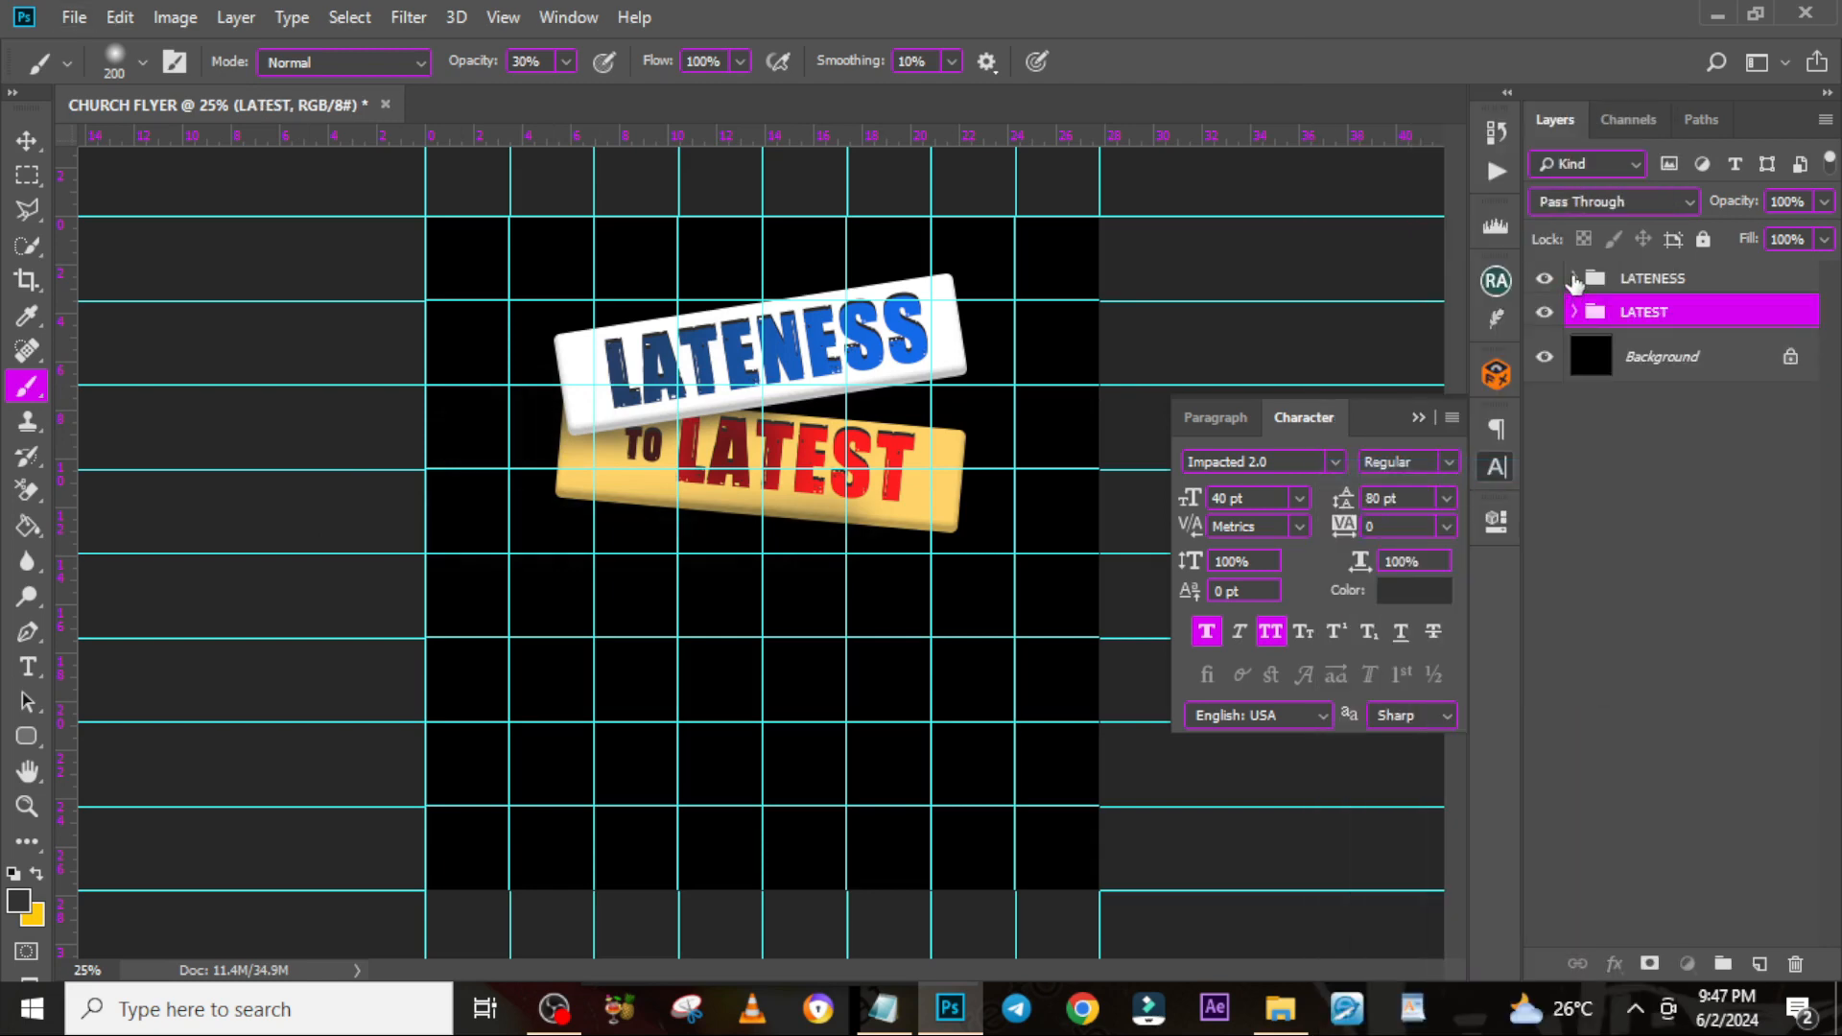
Add a clipped layer above the white rounded rectangle in the LATENESS group and brush dark gray shading onto its left and lower edges
{"action": "left_click", "coordinate": [1574, 277]}
{"action": "left_click", "coordinate": [1707, 455]}
{"action": "left_click", "coordinate": [1760, 964]}
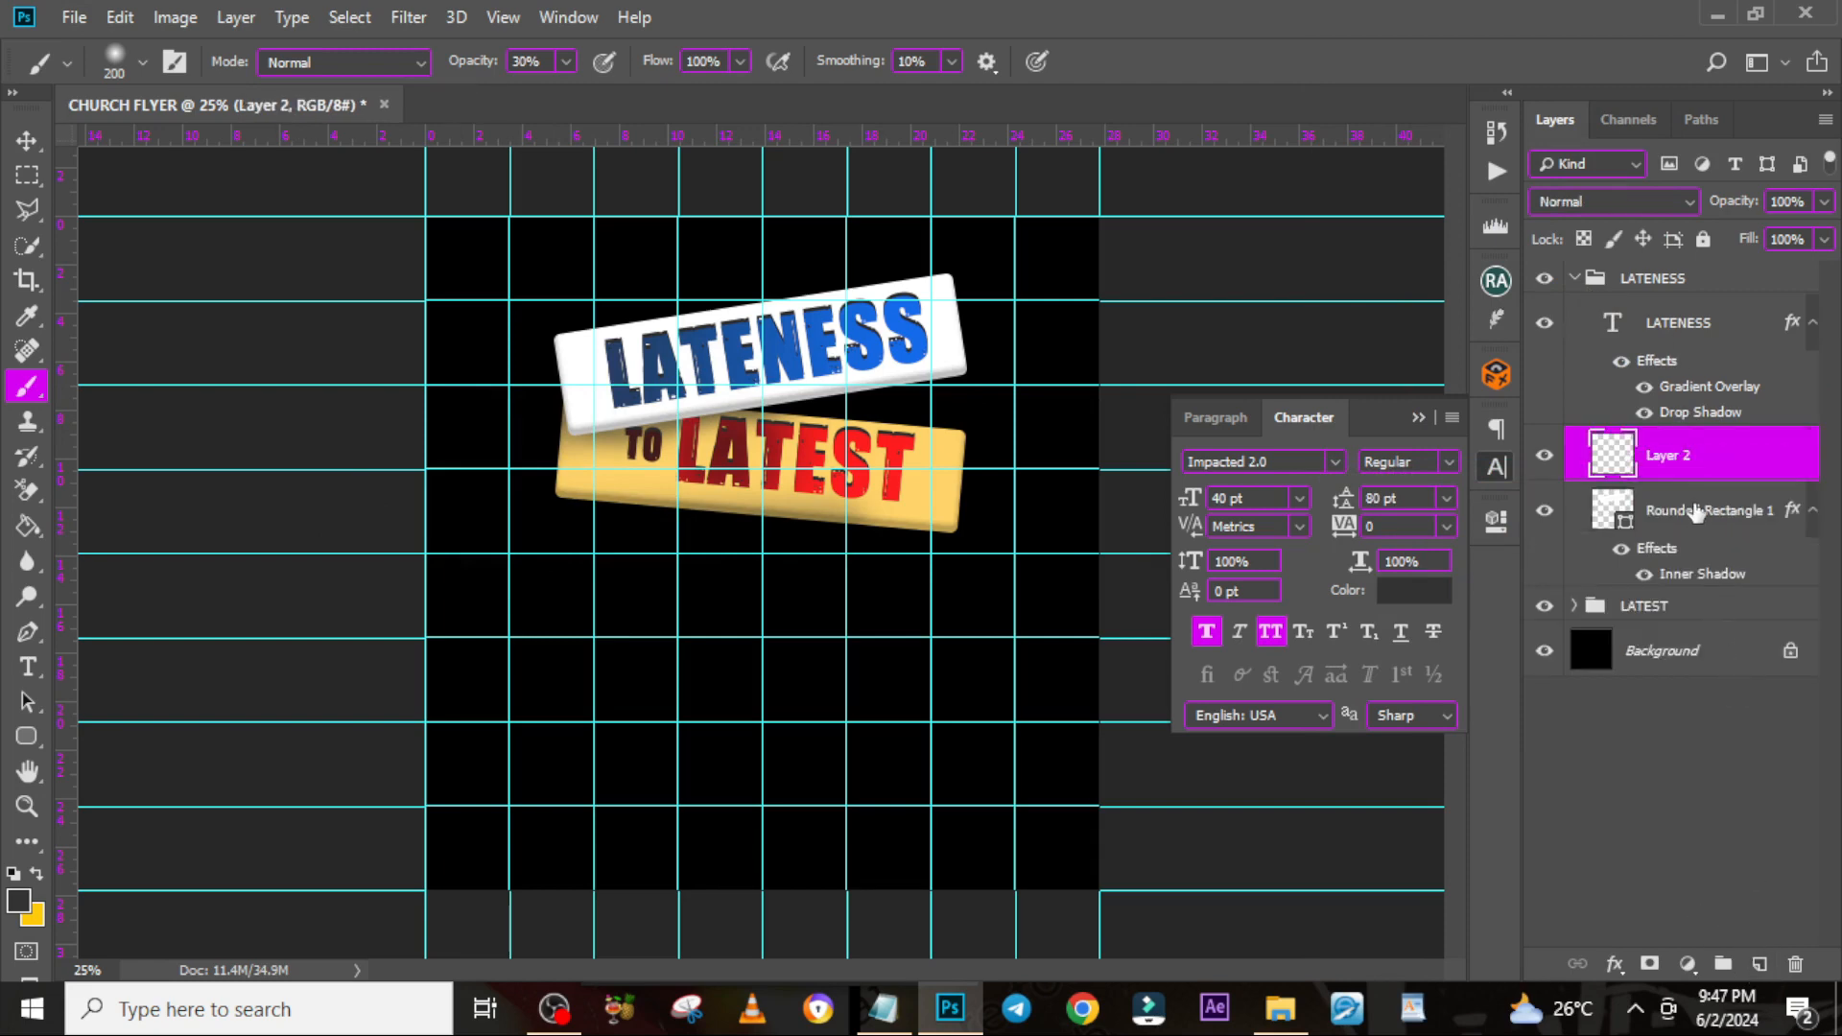
{"action": "right_click", "coordinate": [1684, 460]}
{"action": "left_click", "coordinate": [1458, 472]}
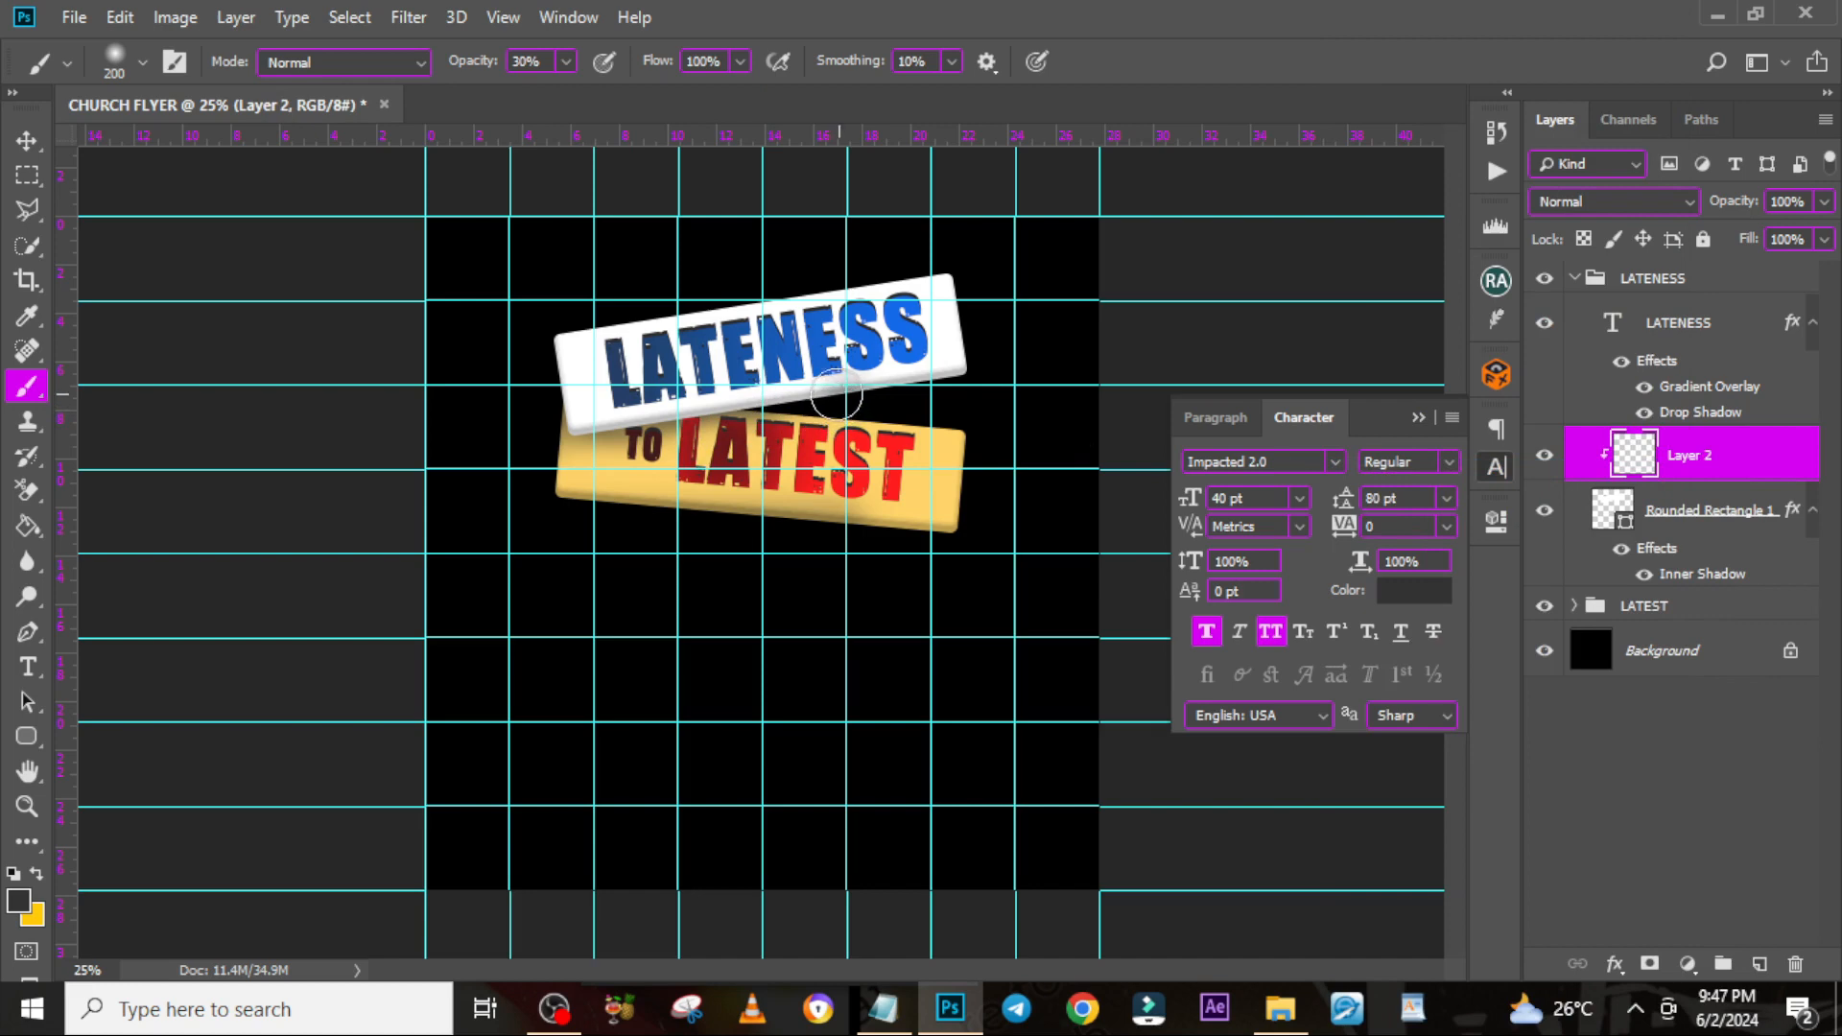
{"action": "left_click_drag", "start_coordinate": [556, 421], "coordinate": [510, 318]}
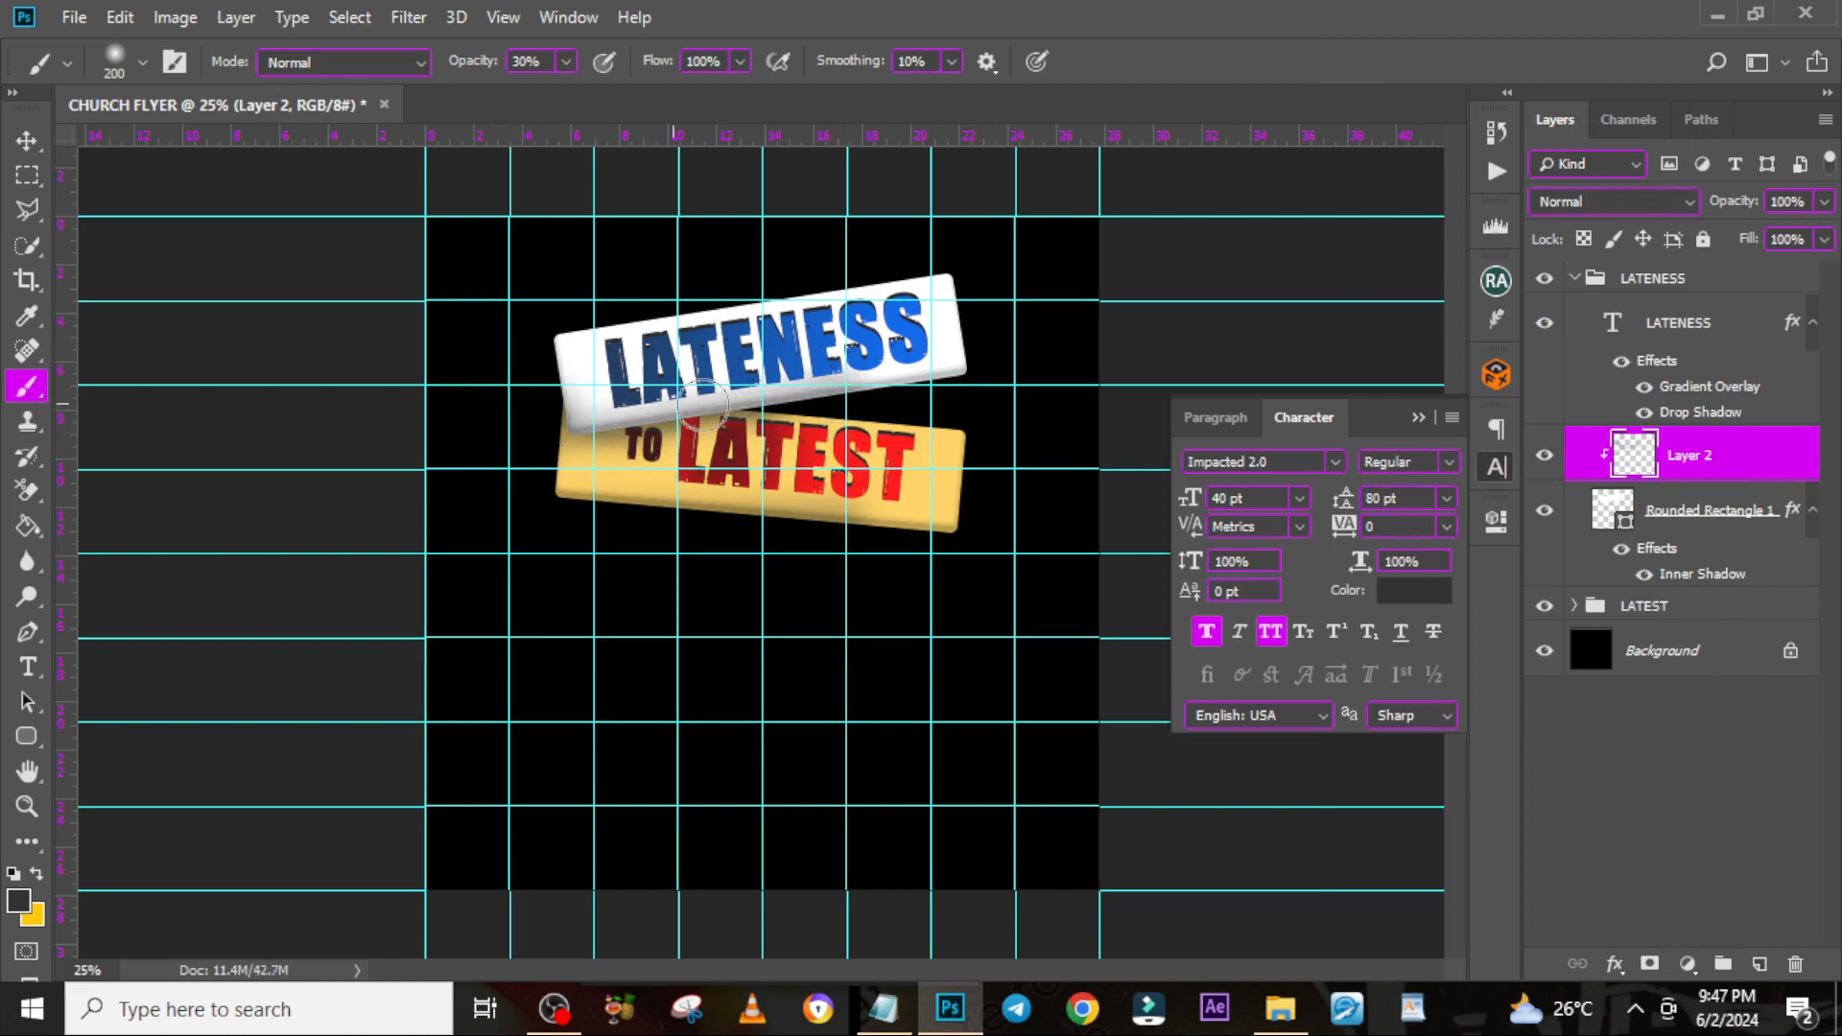
{"action": "left_click", "coordinate": [1574, 278]}
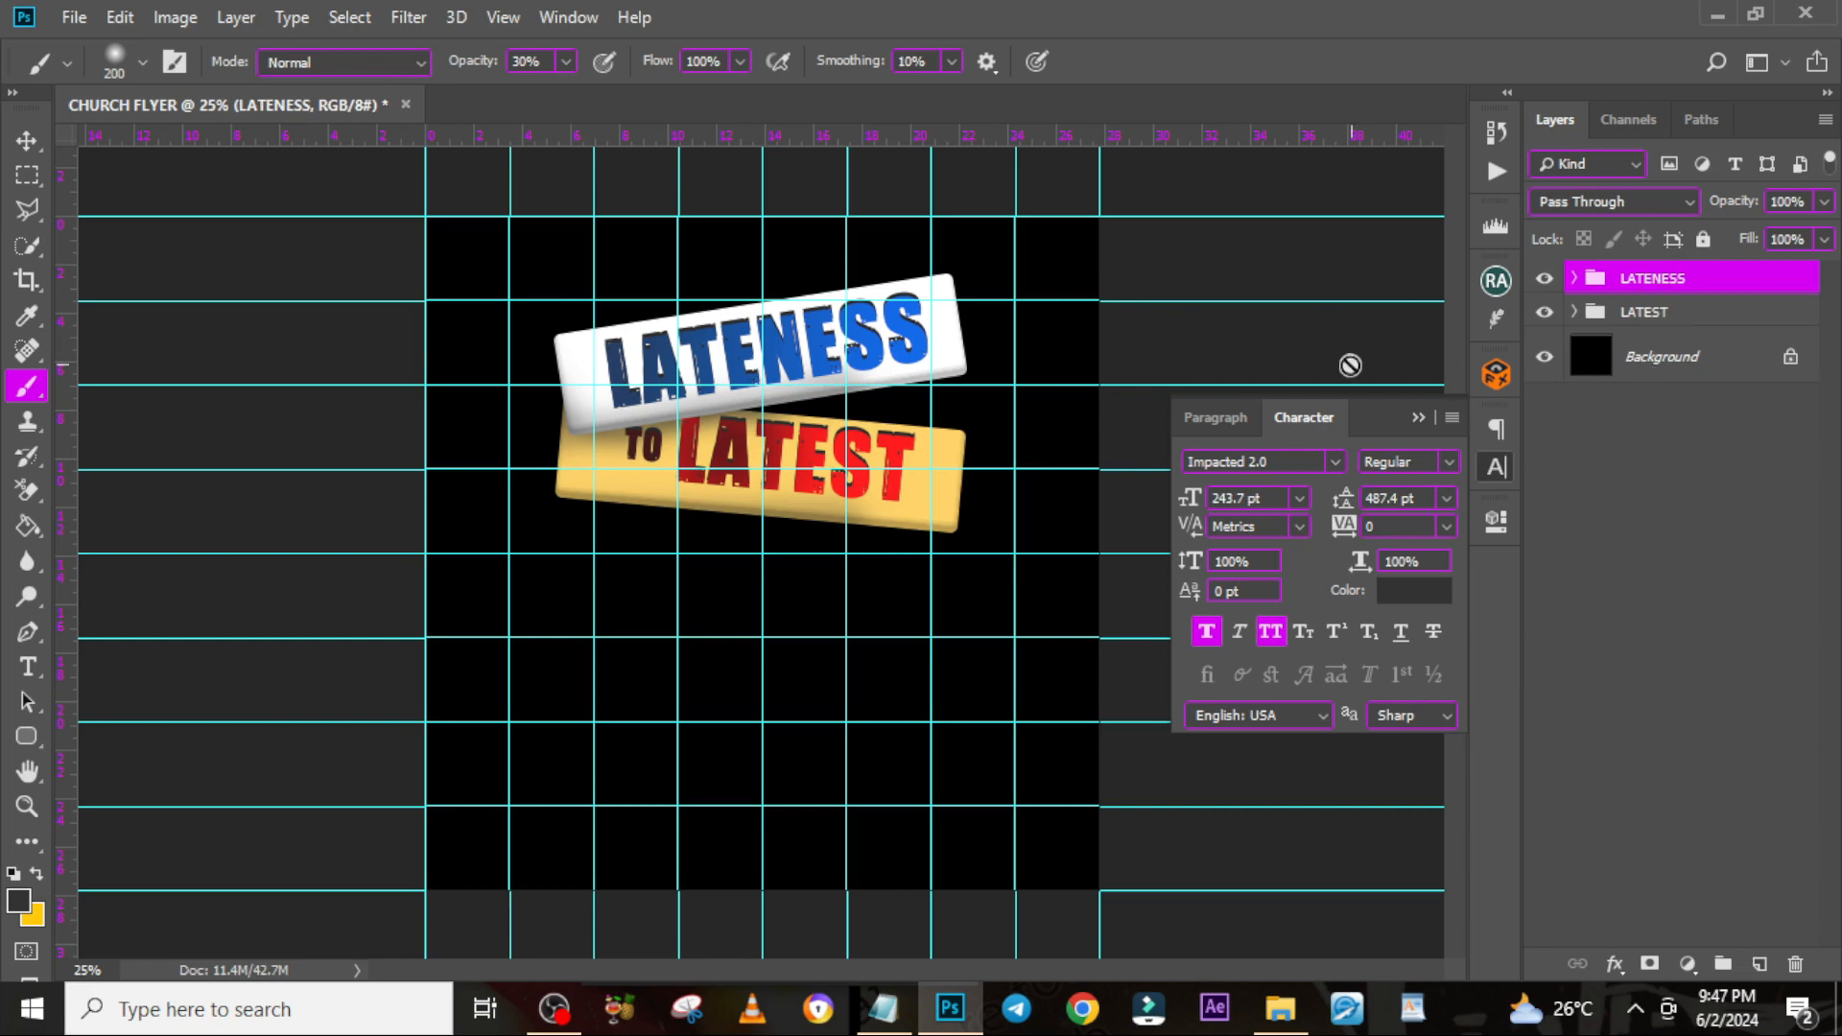
Add a text line below the headline with "(Delay is disgraced - Gen 21:6-7)" copied from the Notepad file
{"action": "key", "text": "t"}
{"action": "left_click", "coordinate": [720, 591]}
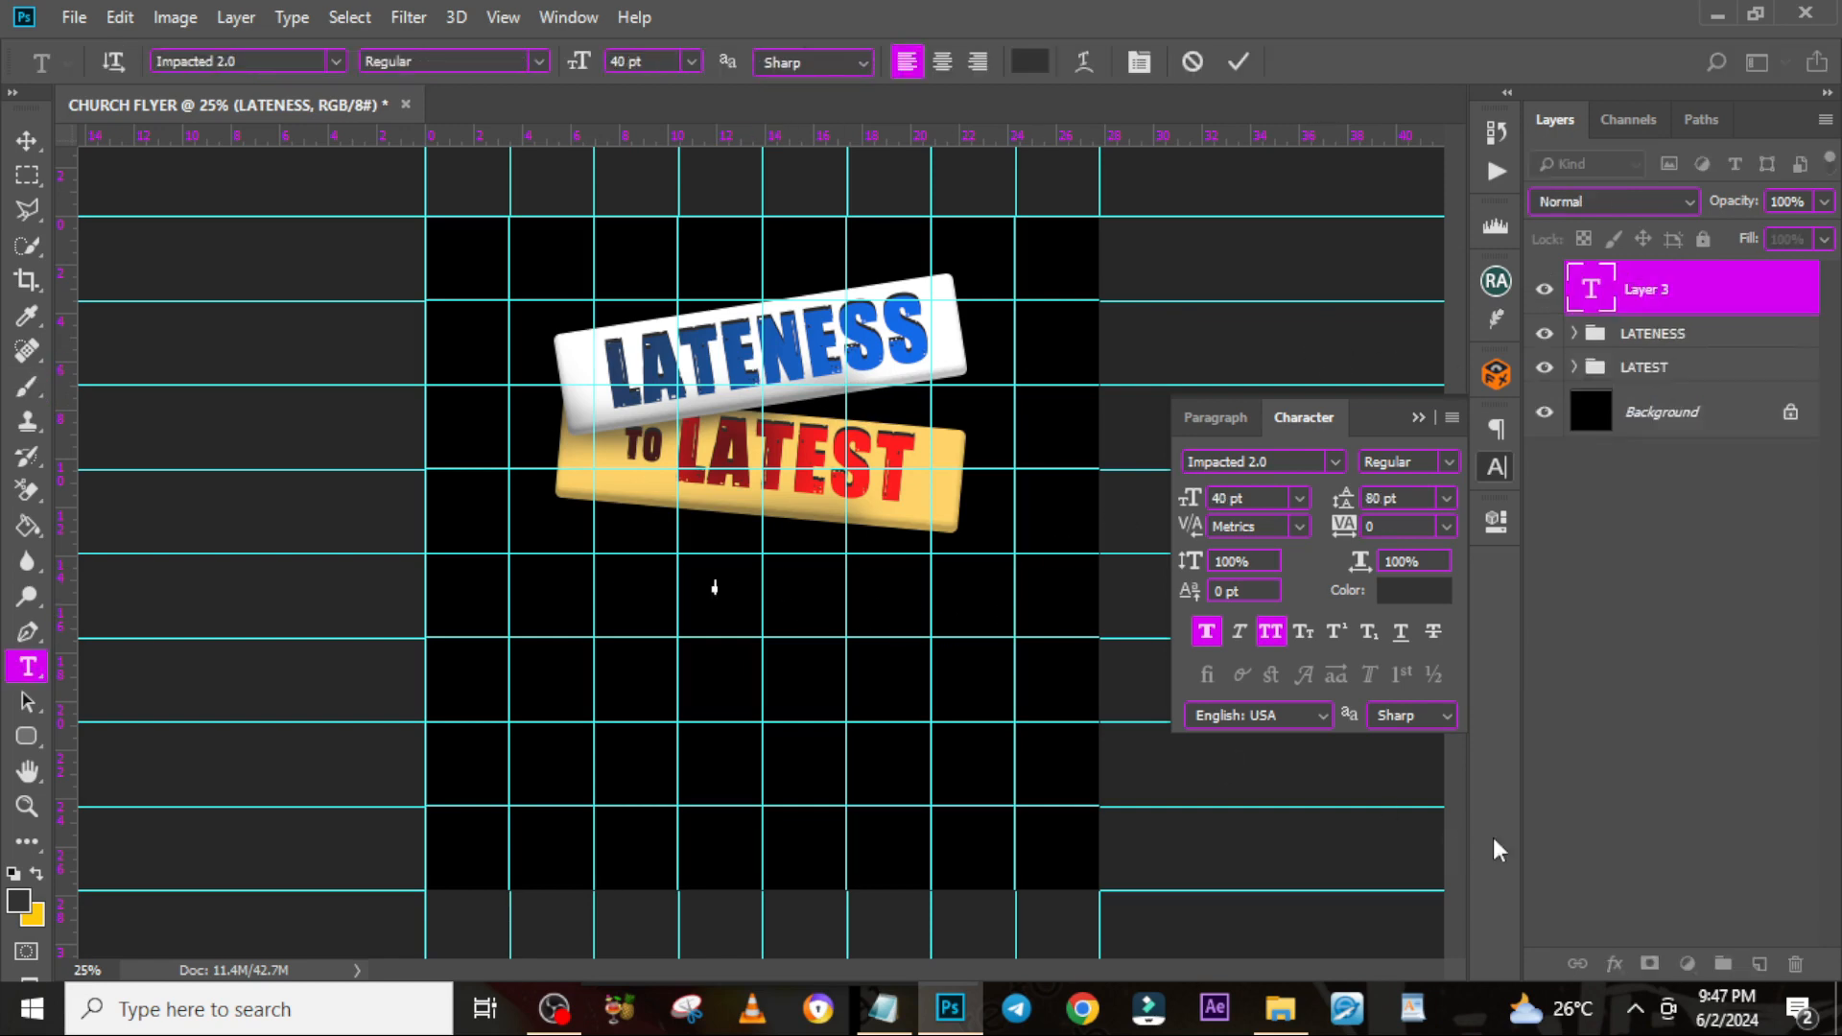
{"action": "key", "text": "alt+Tab"}
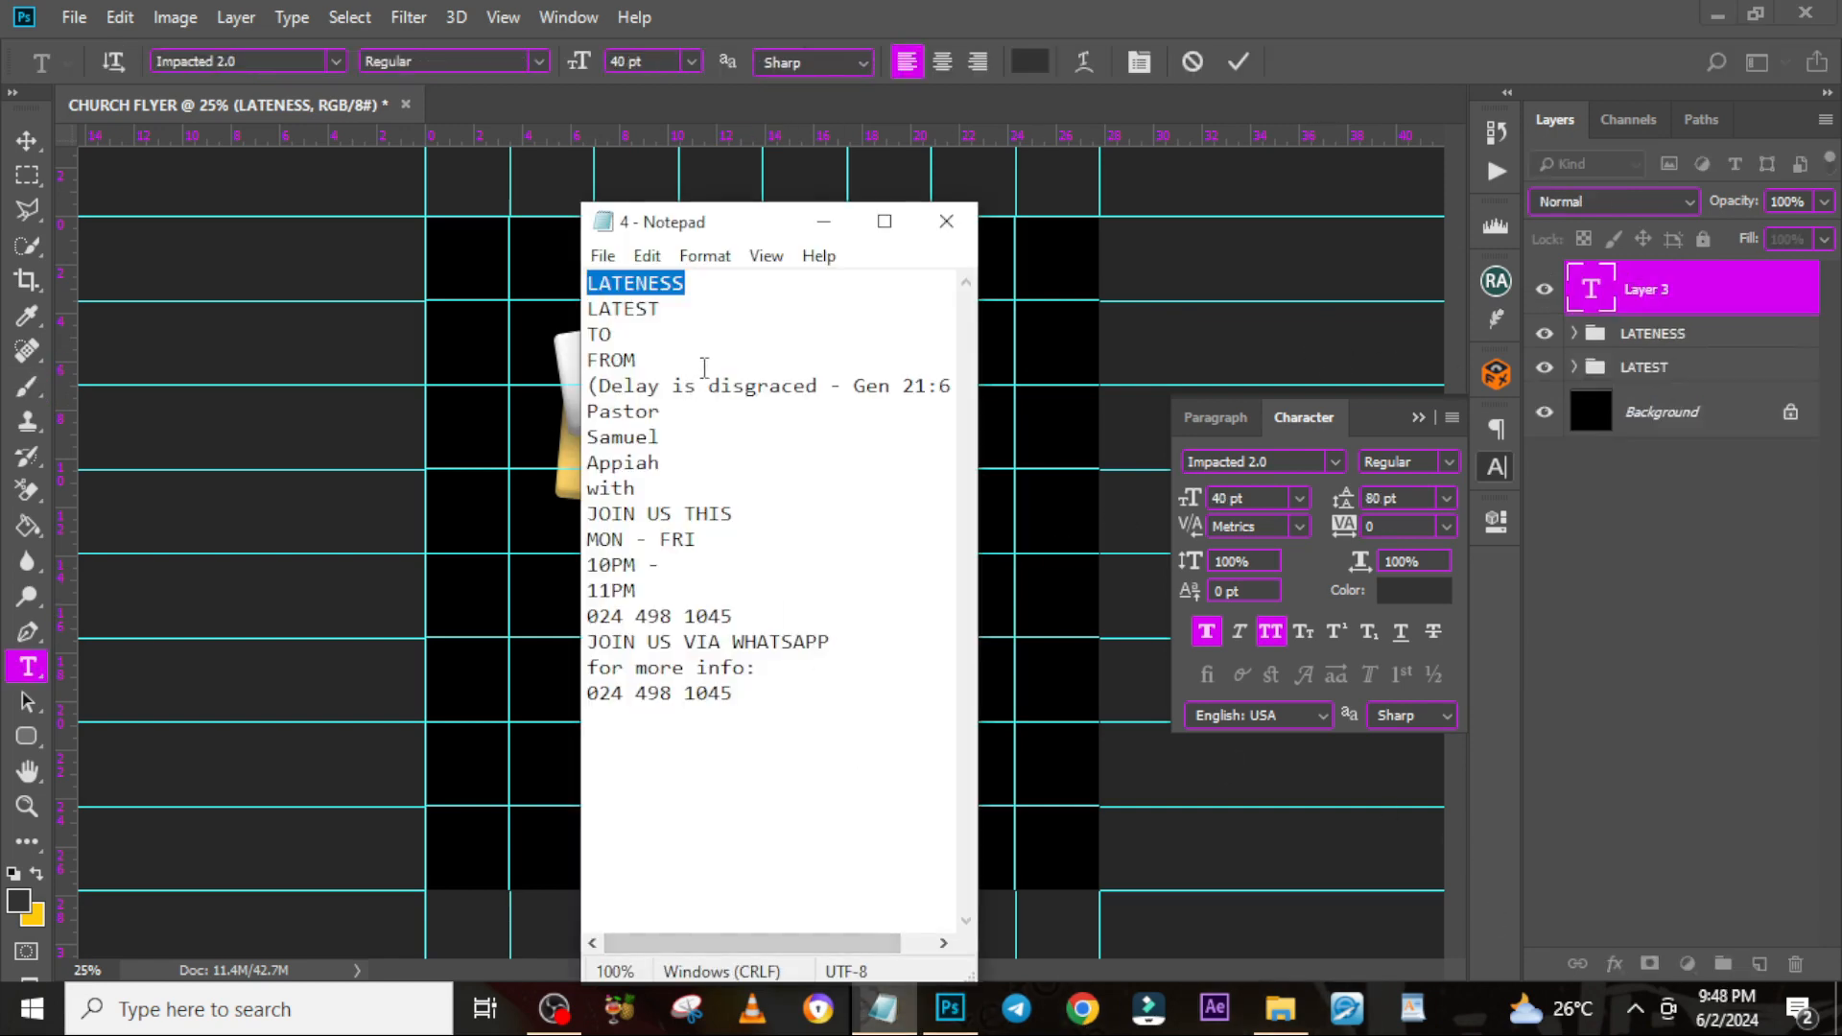
{"action": "triple_click", "coordinate": [666, 386]}
{"action": "key", "text": "ctrl+c"}
{"action": "key", "text": "alt+Tab"}
{"action": "key", "text": "ctrl+v"}
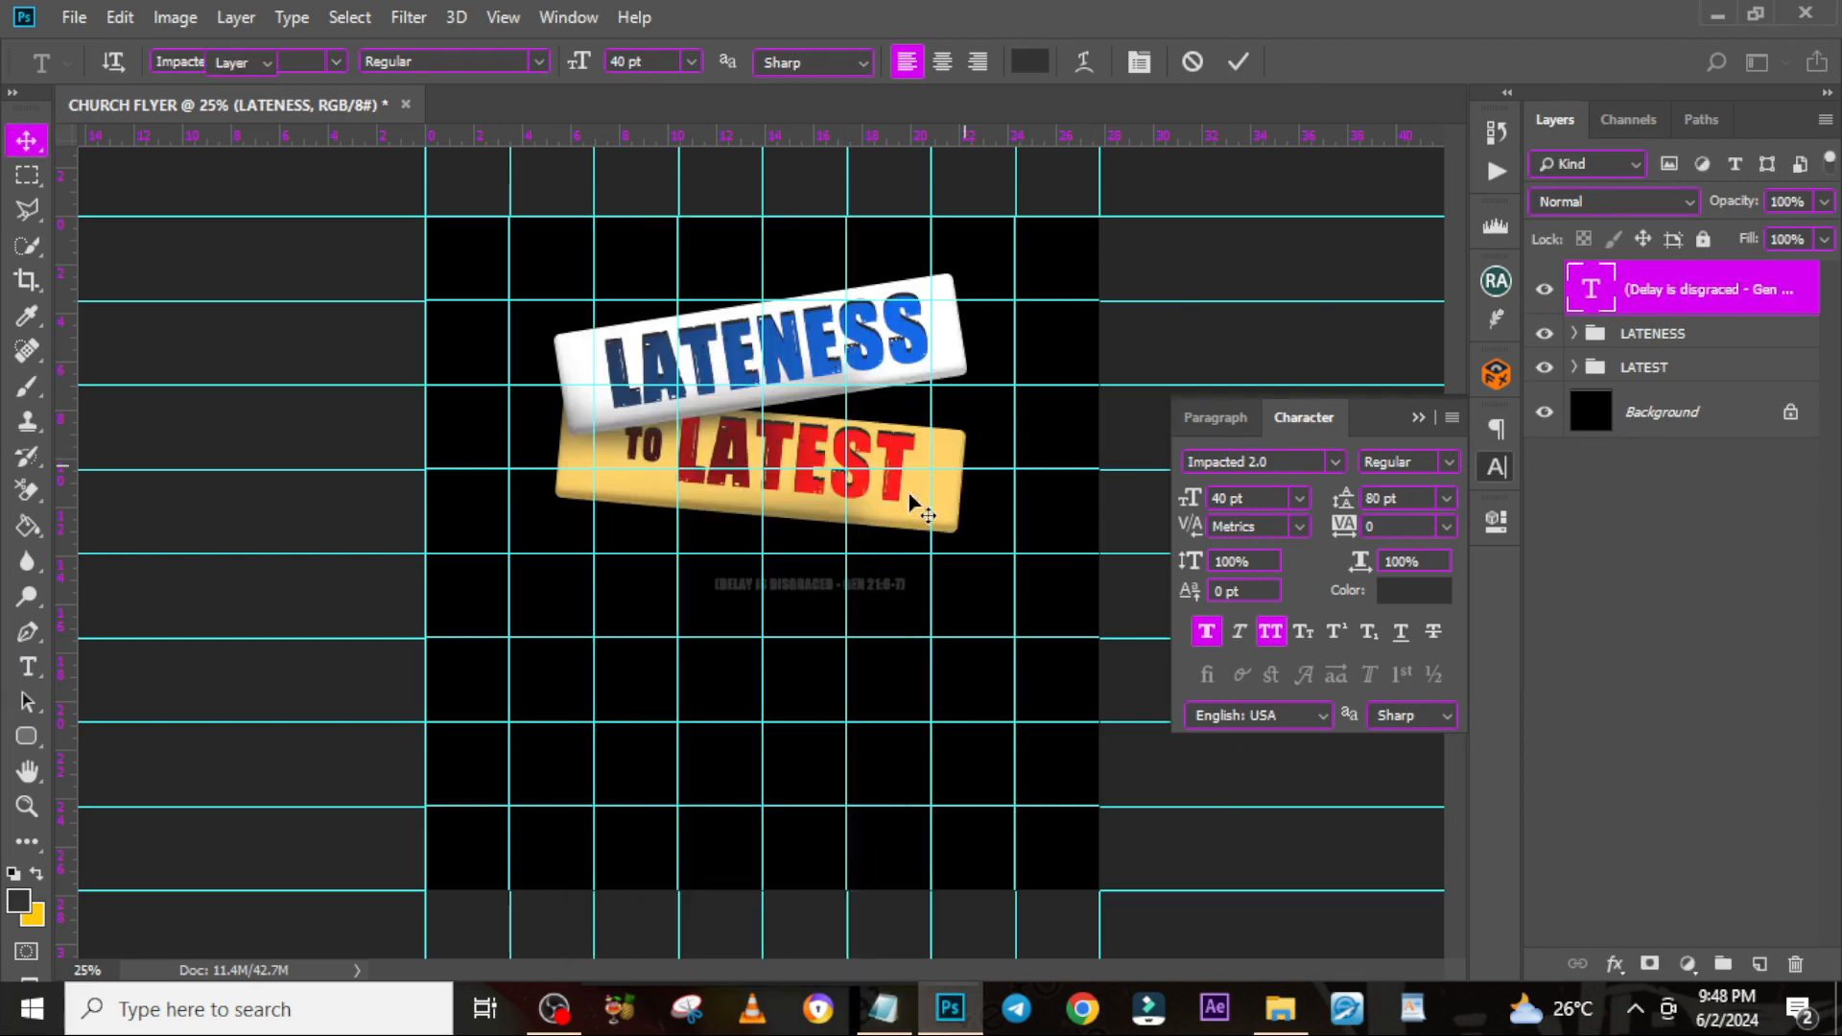
{"action": "key", "text": "ctrl+Return"}
Set the verse line in Montserrat Regular and move it just beneath the yellow rectangle
{"action": "left_click", "coordinate": [1334, 461]}
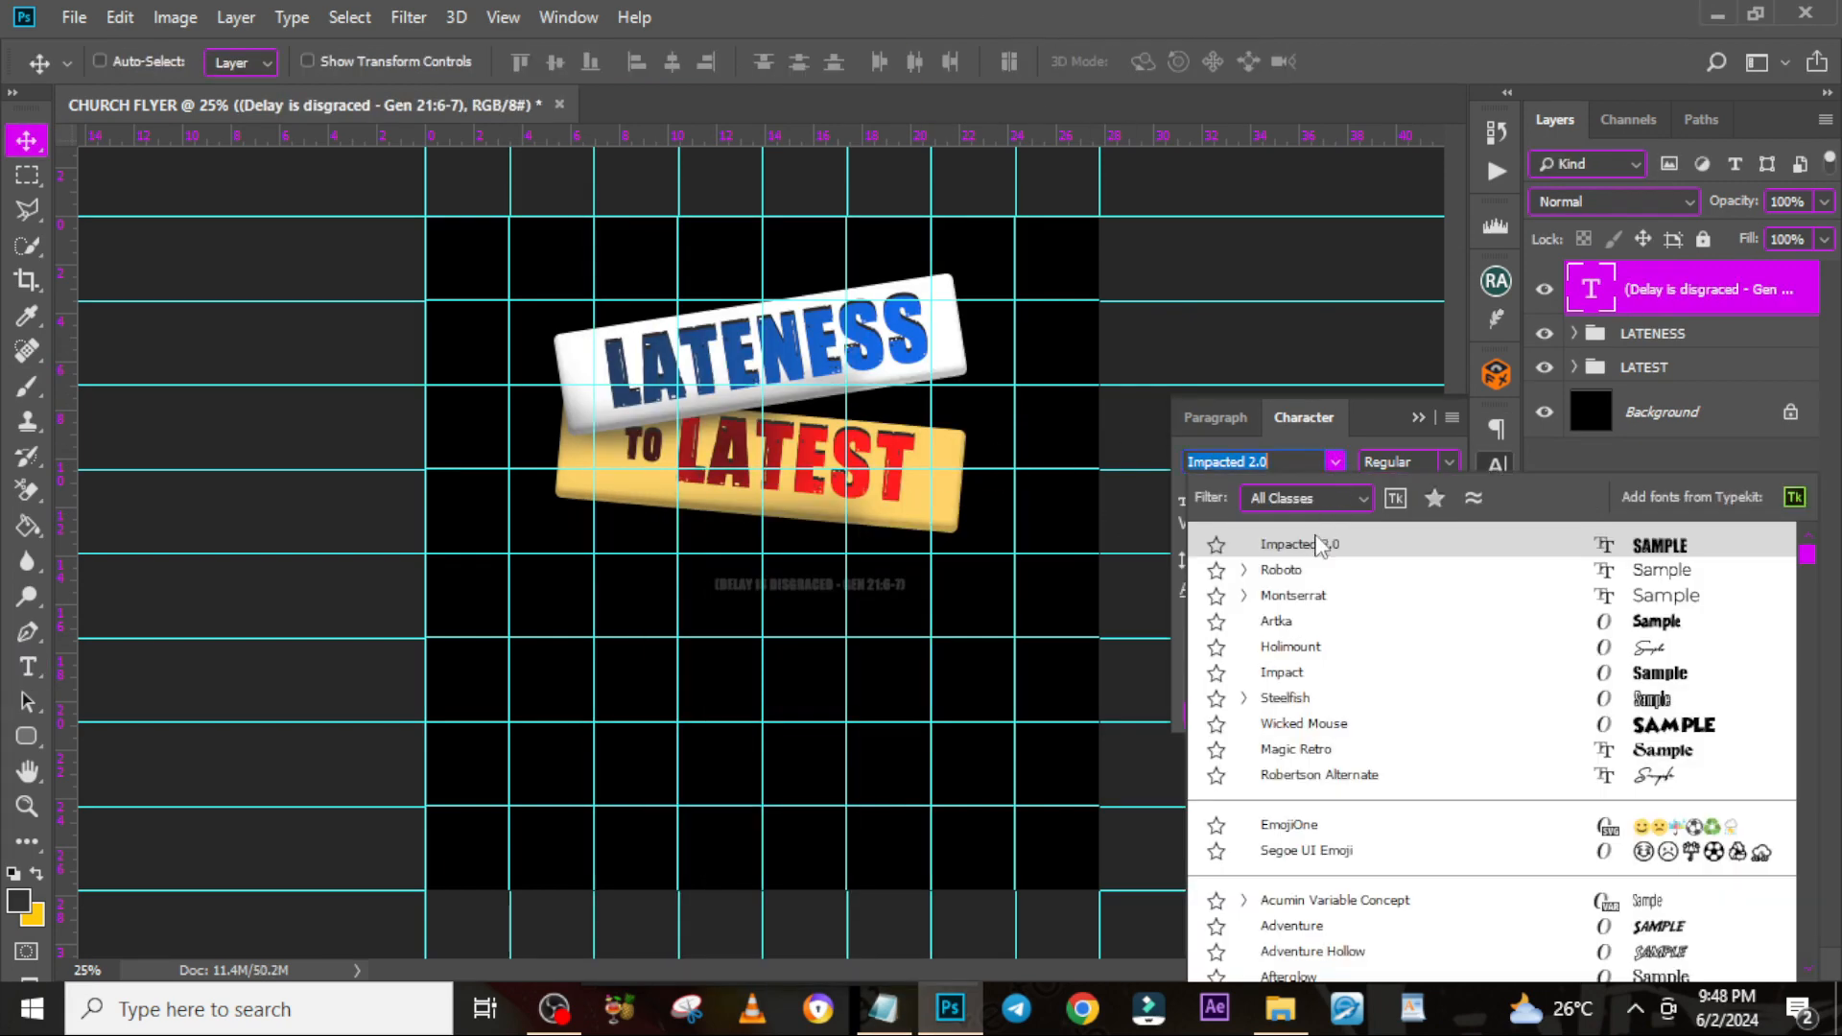
{"action": "left_click", "coordinate": [1294, 596]}
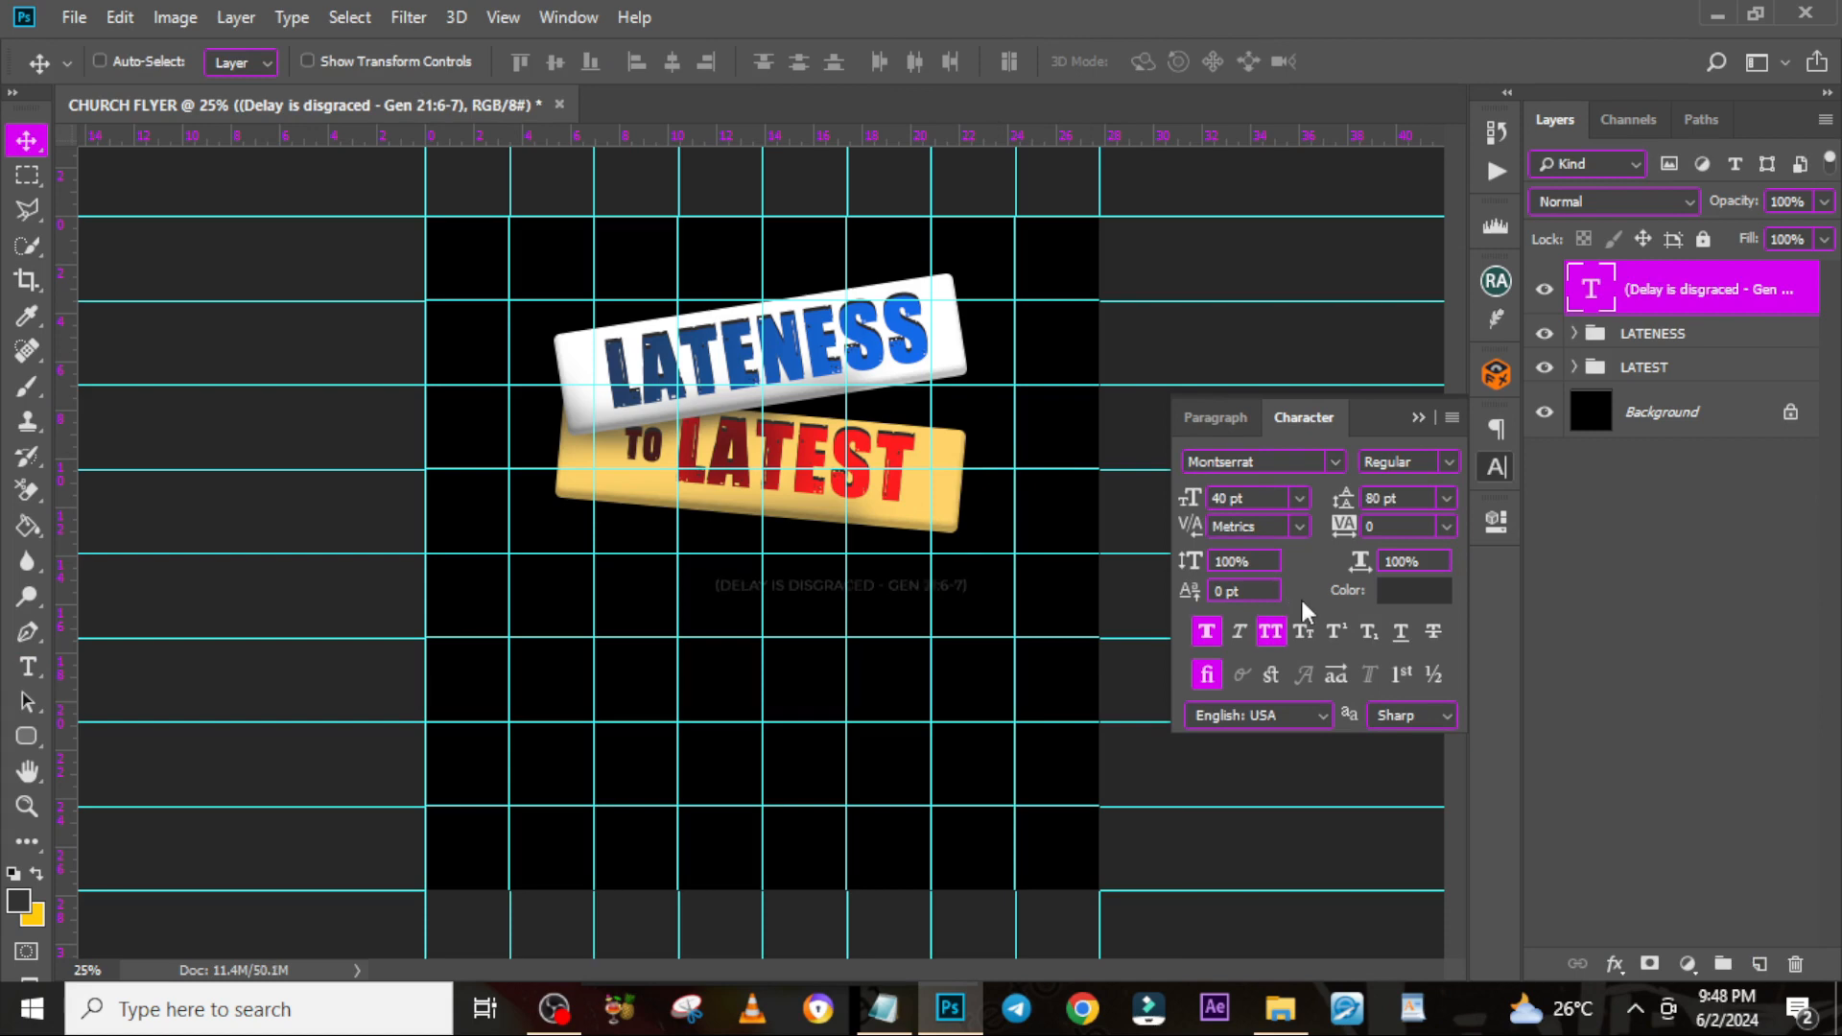
{"action": "left_click_drag", "start_coordinate": [802, 603], "coordinate": [682, 556]}
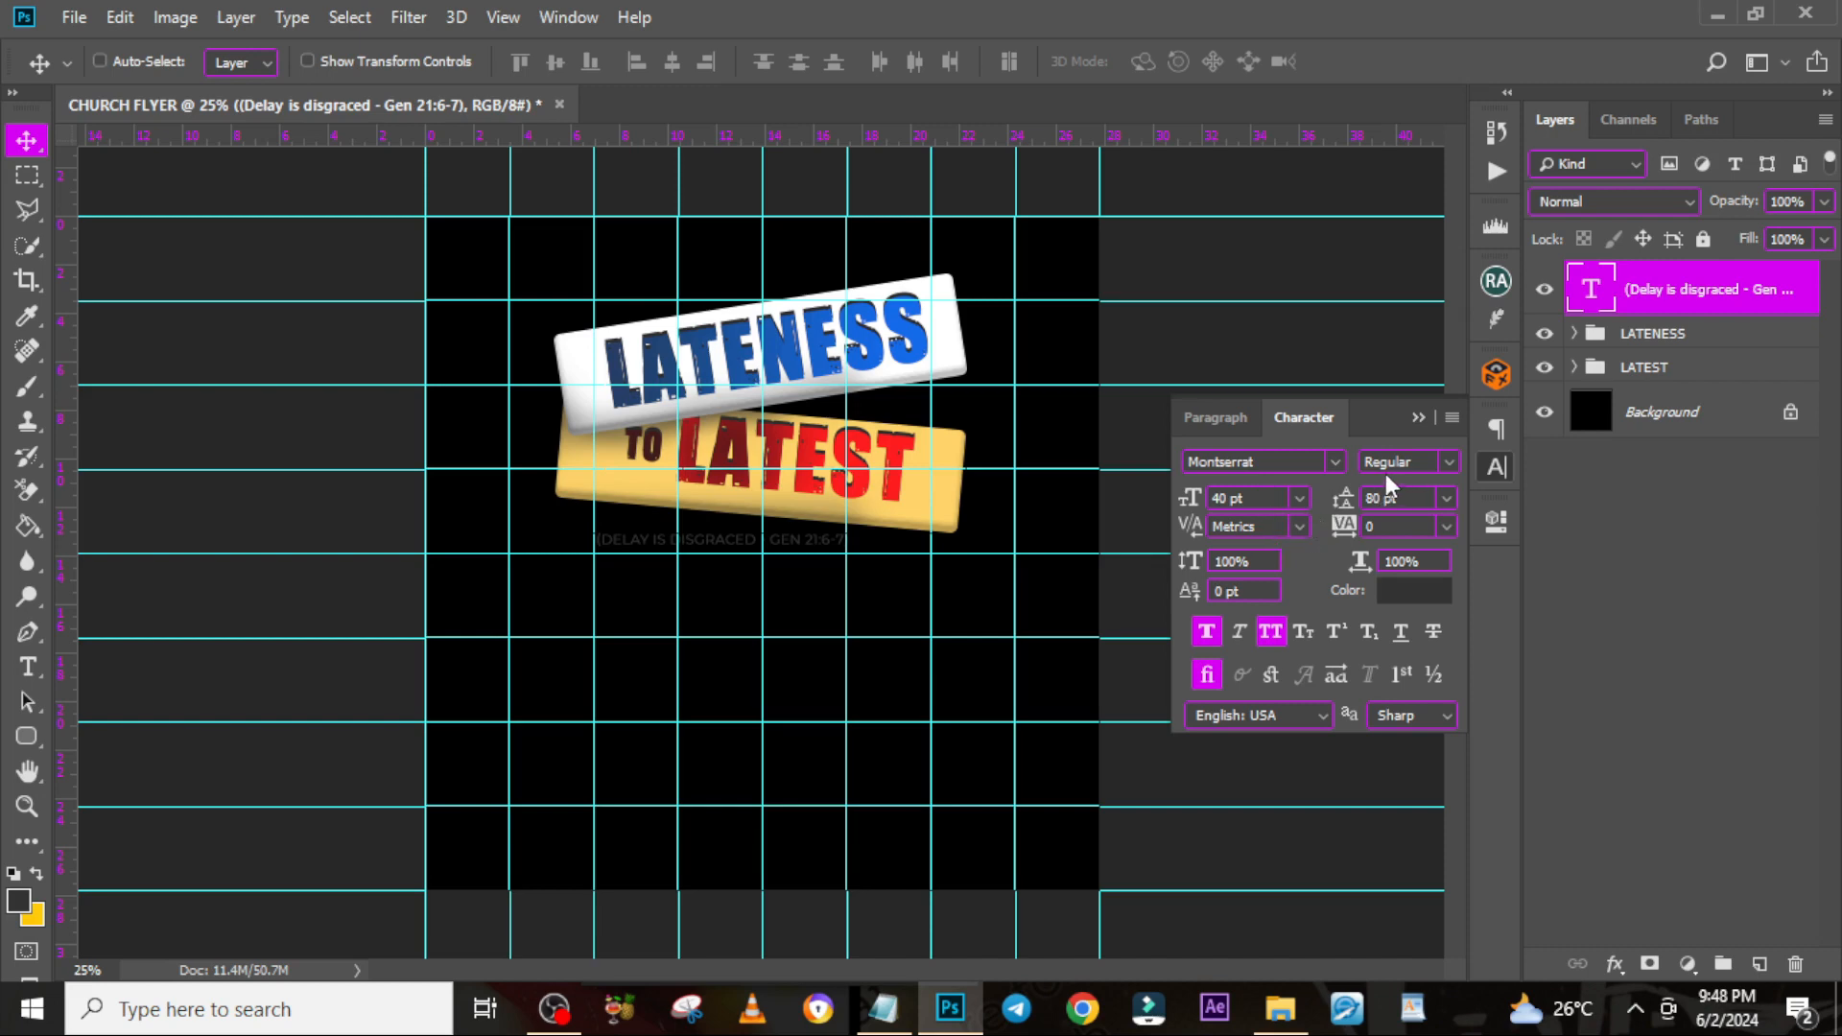
{"action": "left_click", "coordinate": [1448, 463]}
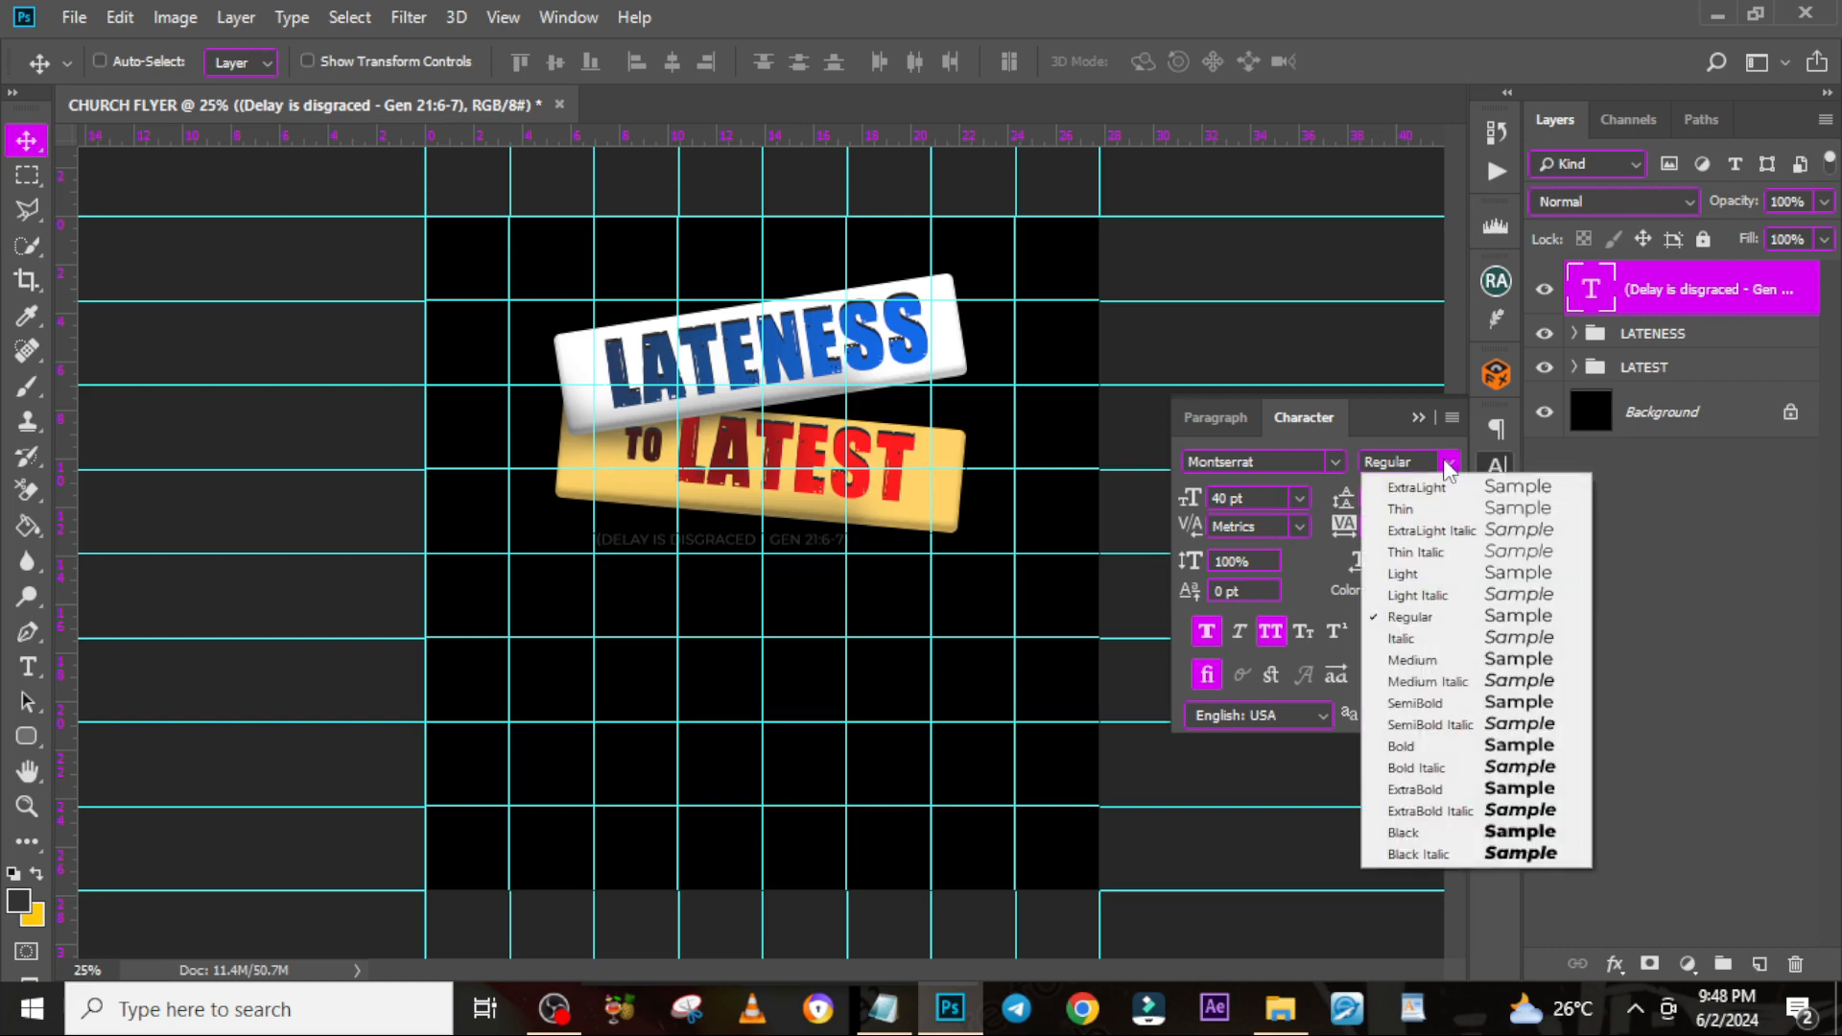
{"action": "left_click", "coordinate": [1422, 617]}
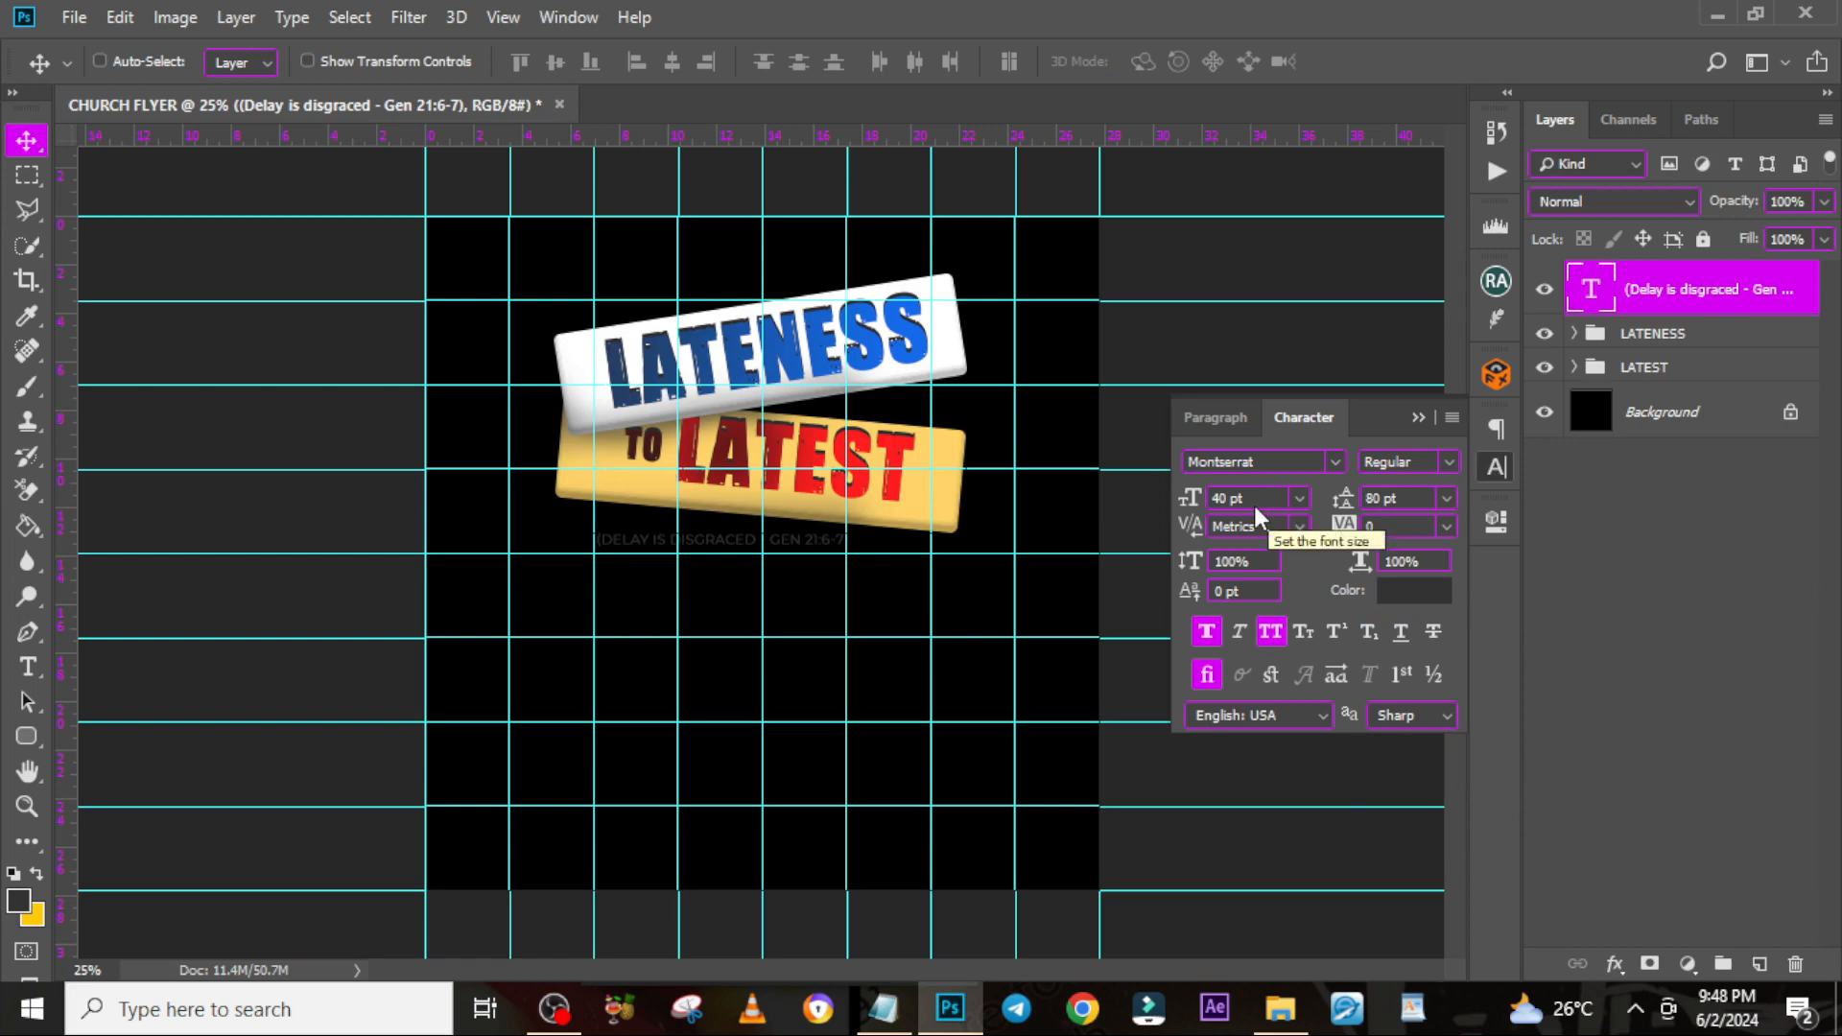
Enlarge the verse line to about 45.68 pt with Free Transform
{"action": "key", "text": "ctrl+t"}
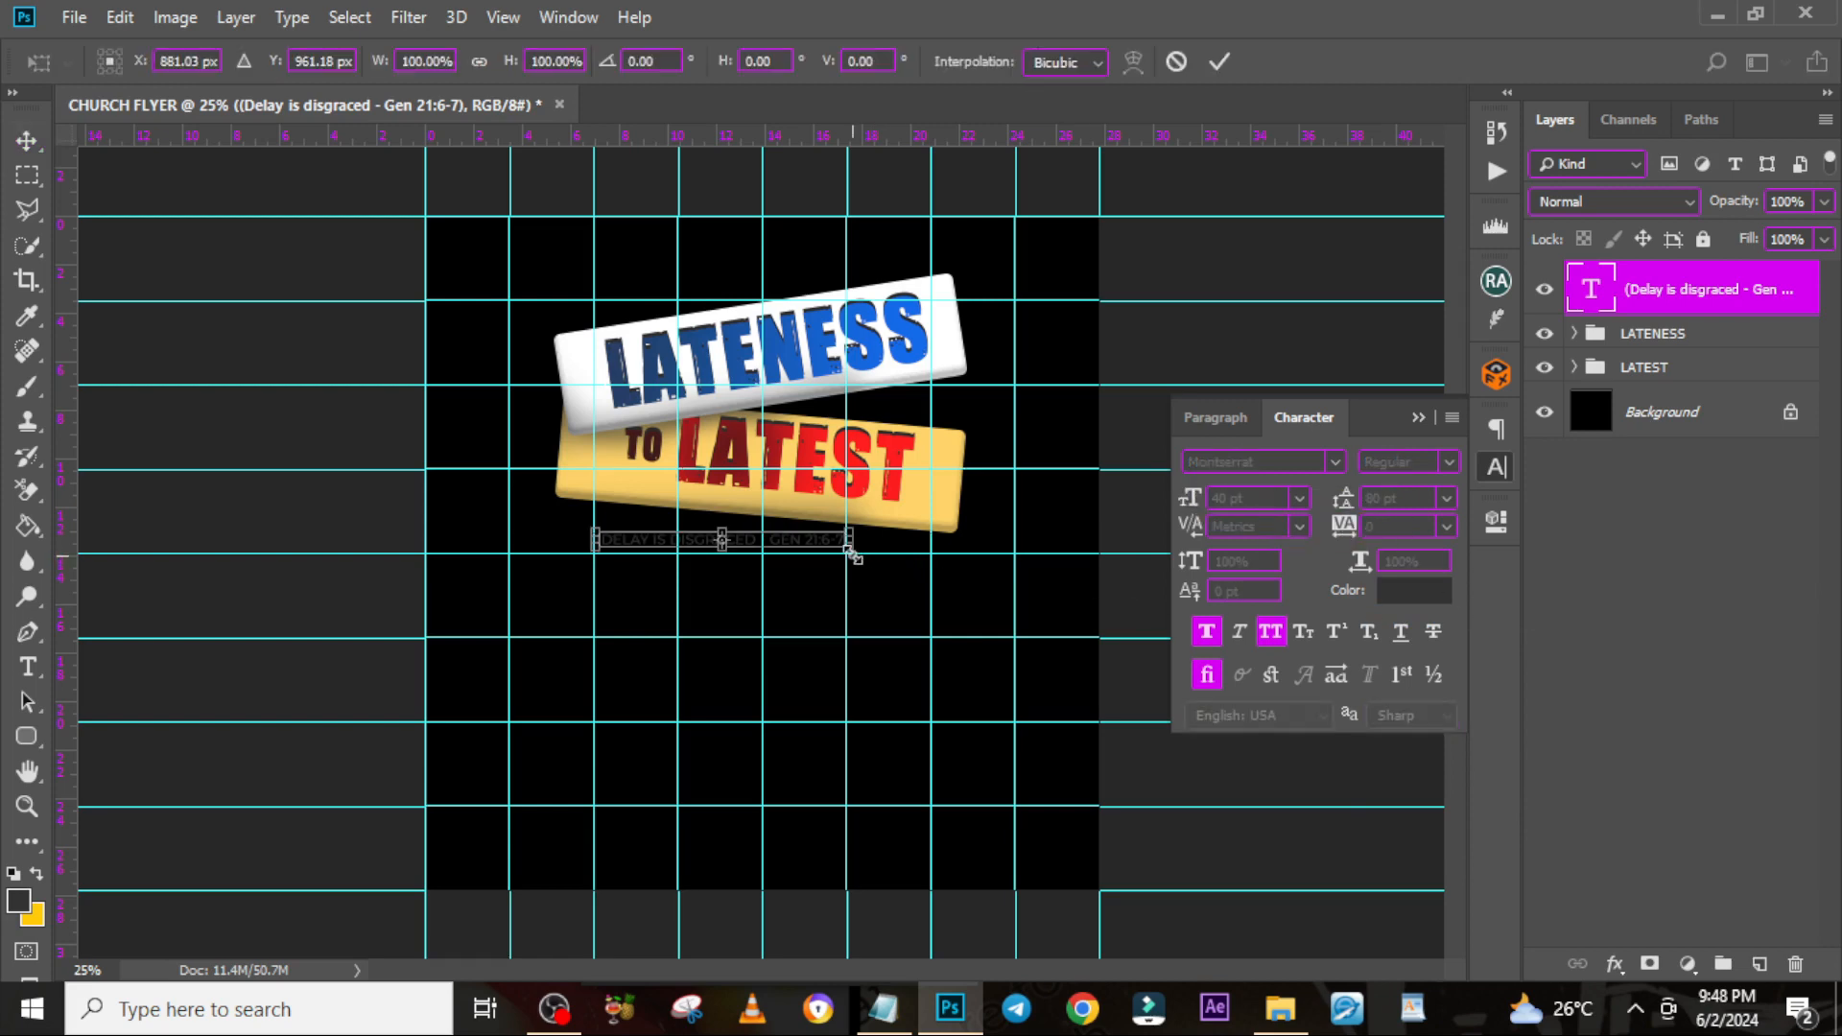
{"action": "left_click_drag", "start_coordinate": [851, 549], "coordinate": [867, 549]}
{"action": "key", "text": "Return"}
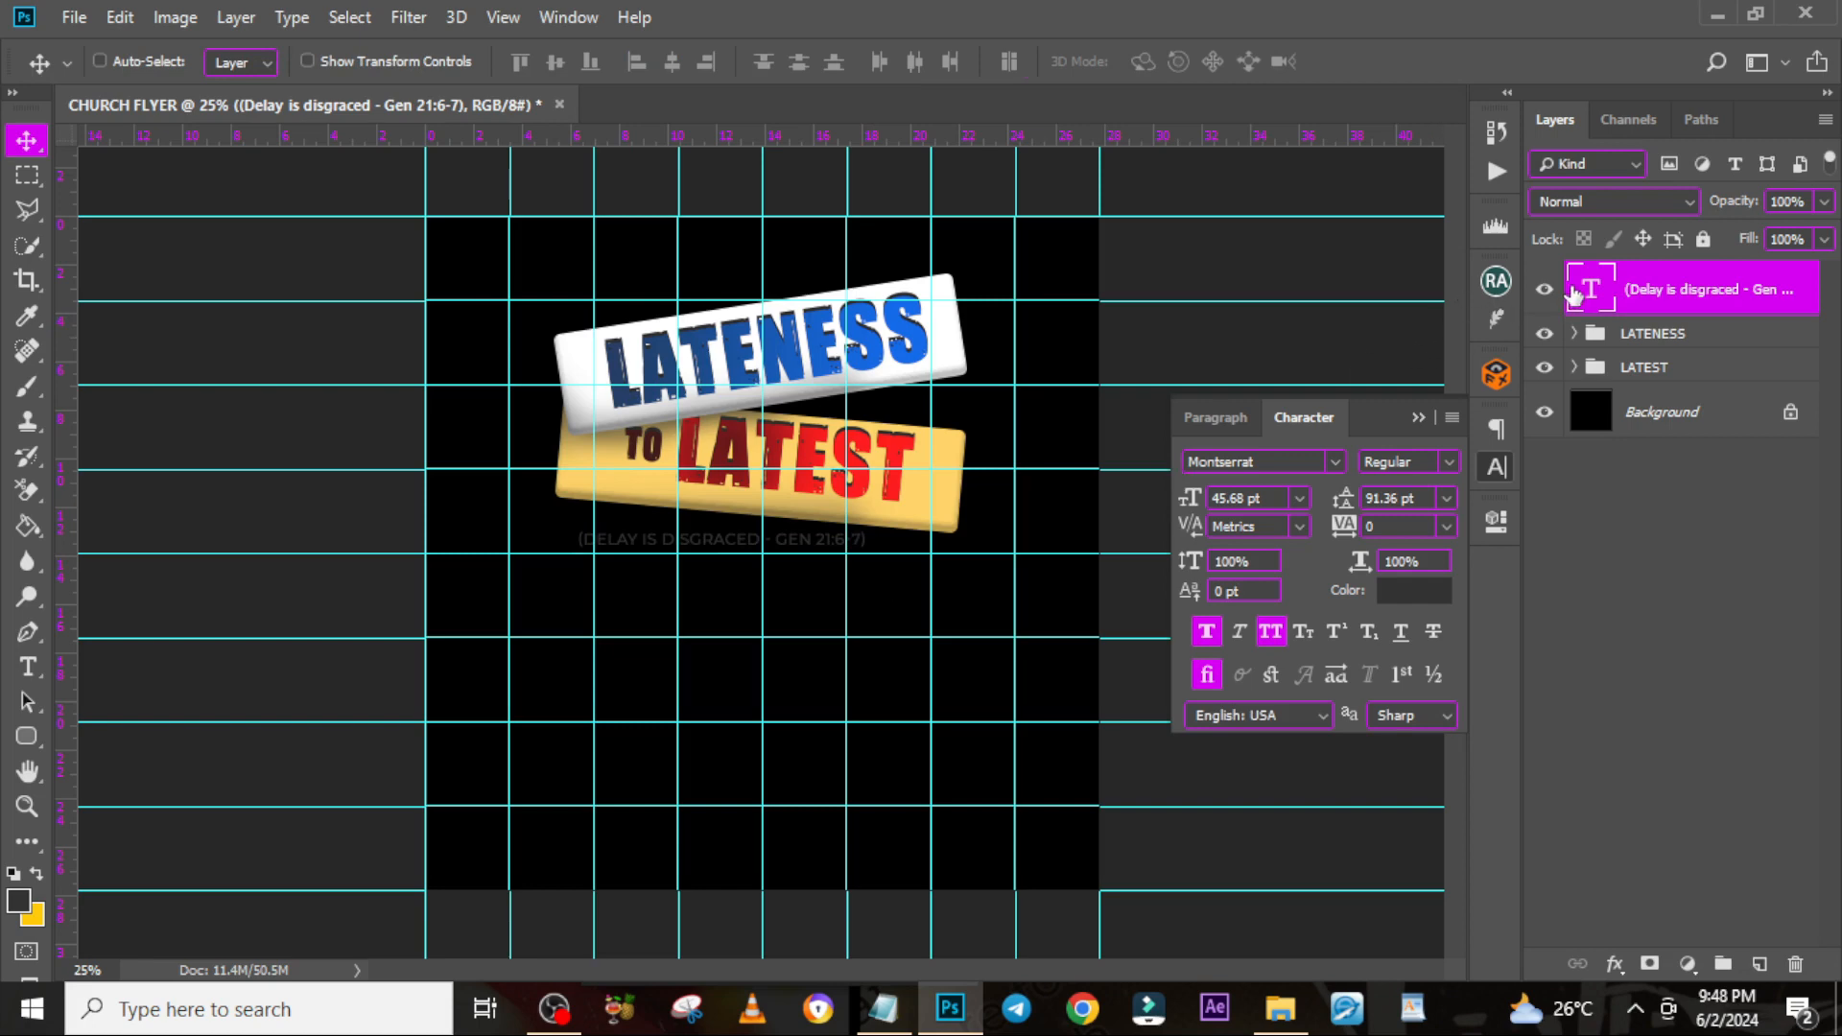
Color the words "DELAY IS DISGRACED -" in the verse line bright red #ff1d1d
{"action": "double_click", "coordinate": [1573, 293]}
{"action": "left_click_drag", "start_coordinate": [774, 539], "coordinate": [591, 530]}
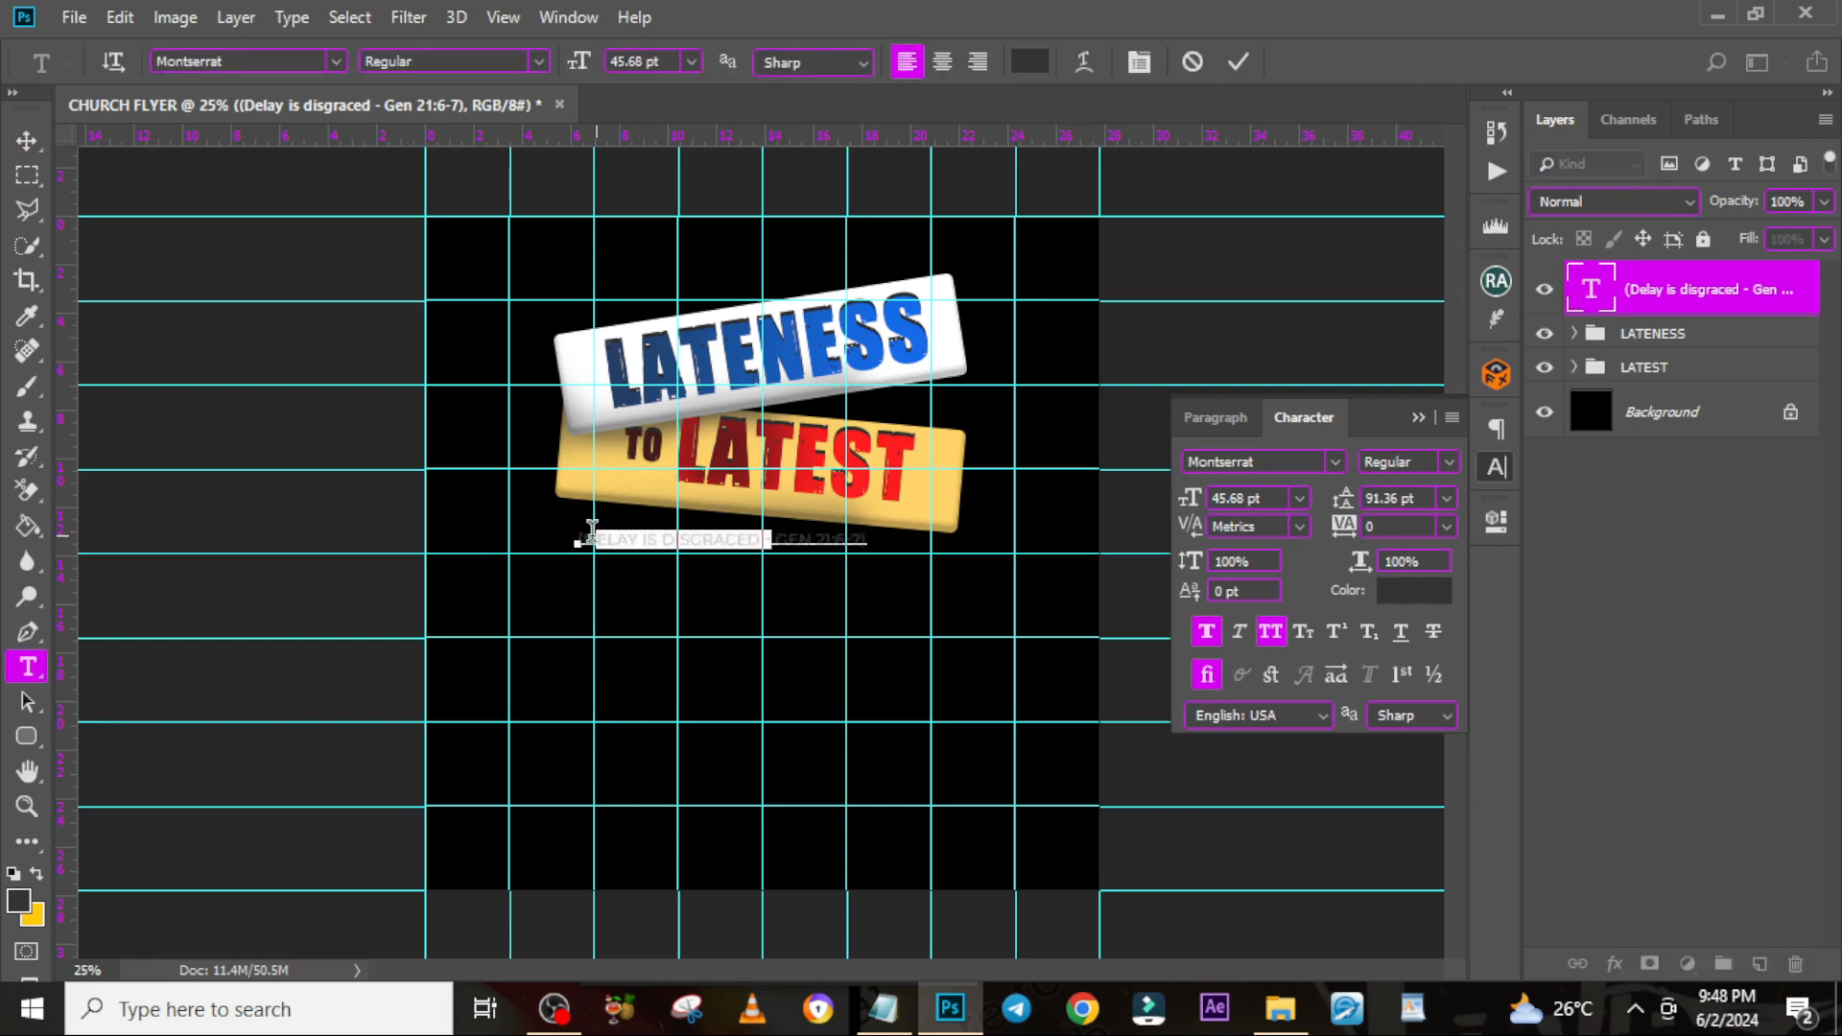
{"action": "left_click", "coordinate": [1390, 603]}
{"action": "left_click", "coordinate": [1349, 427]}
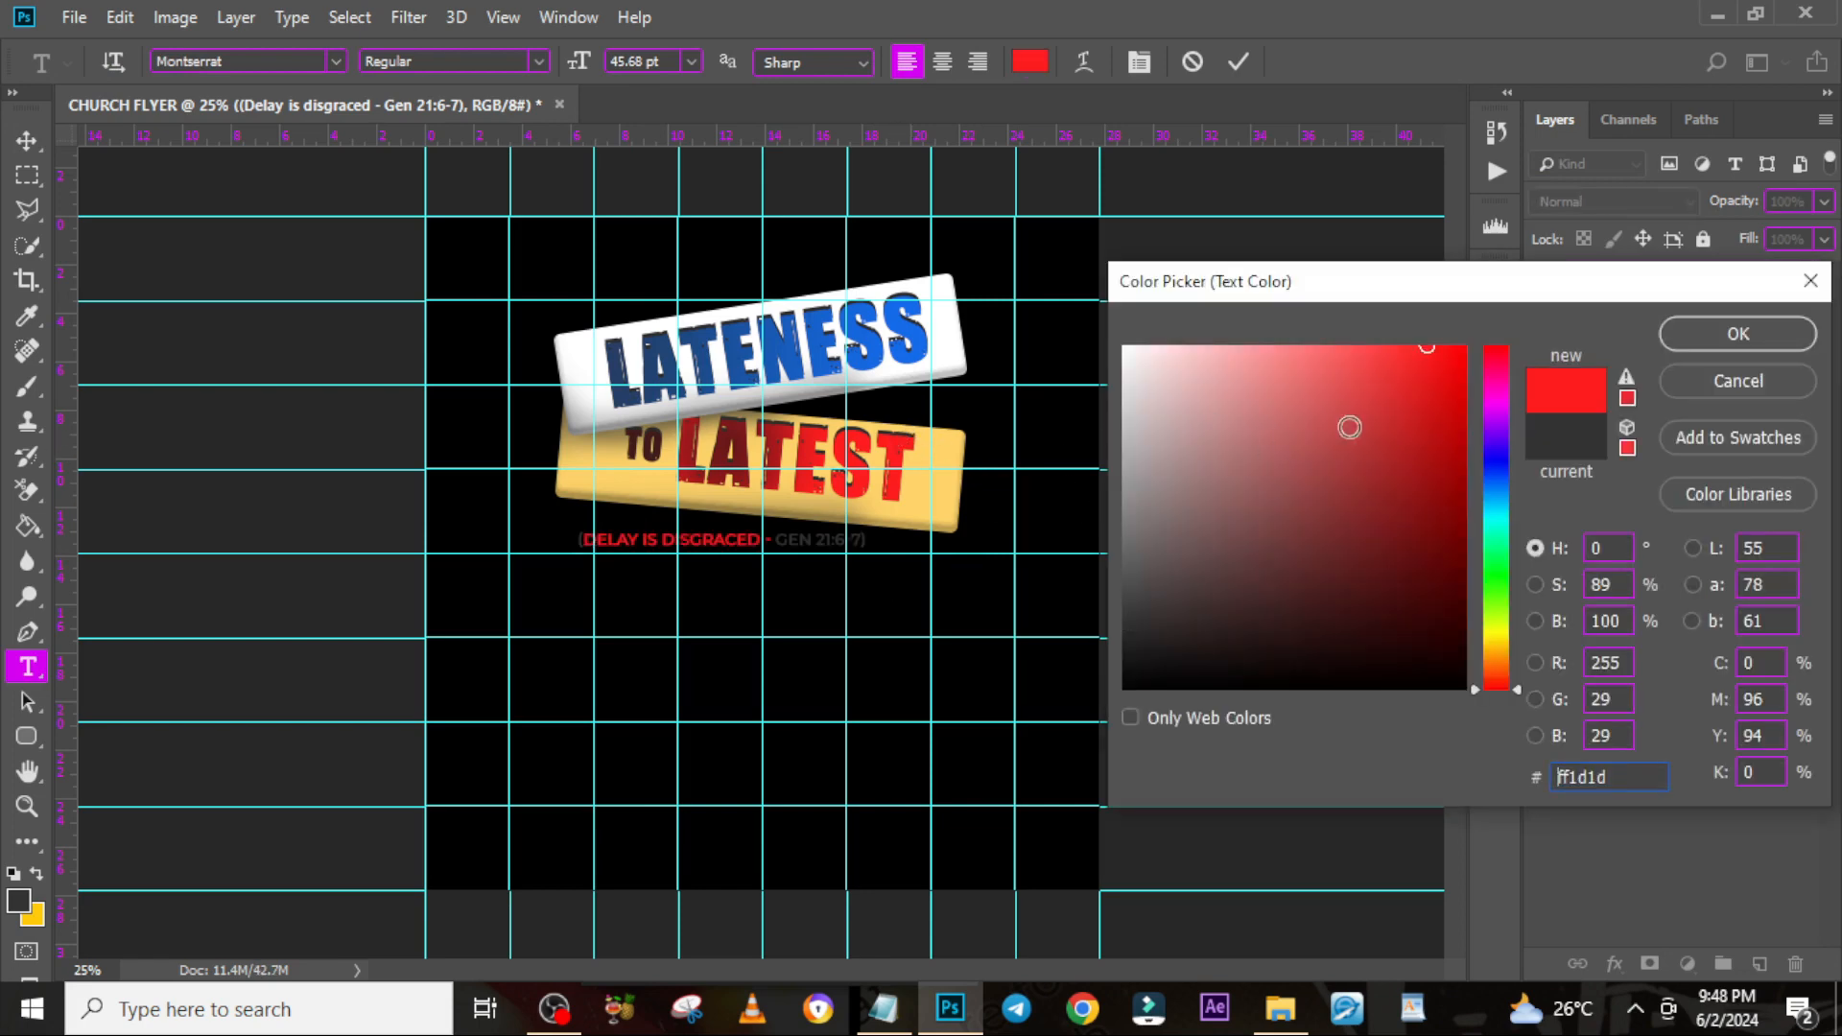
{"action": "left_click", "coordinate": [1710, 336]}
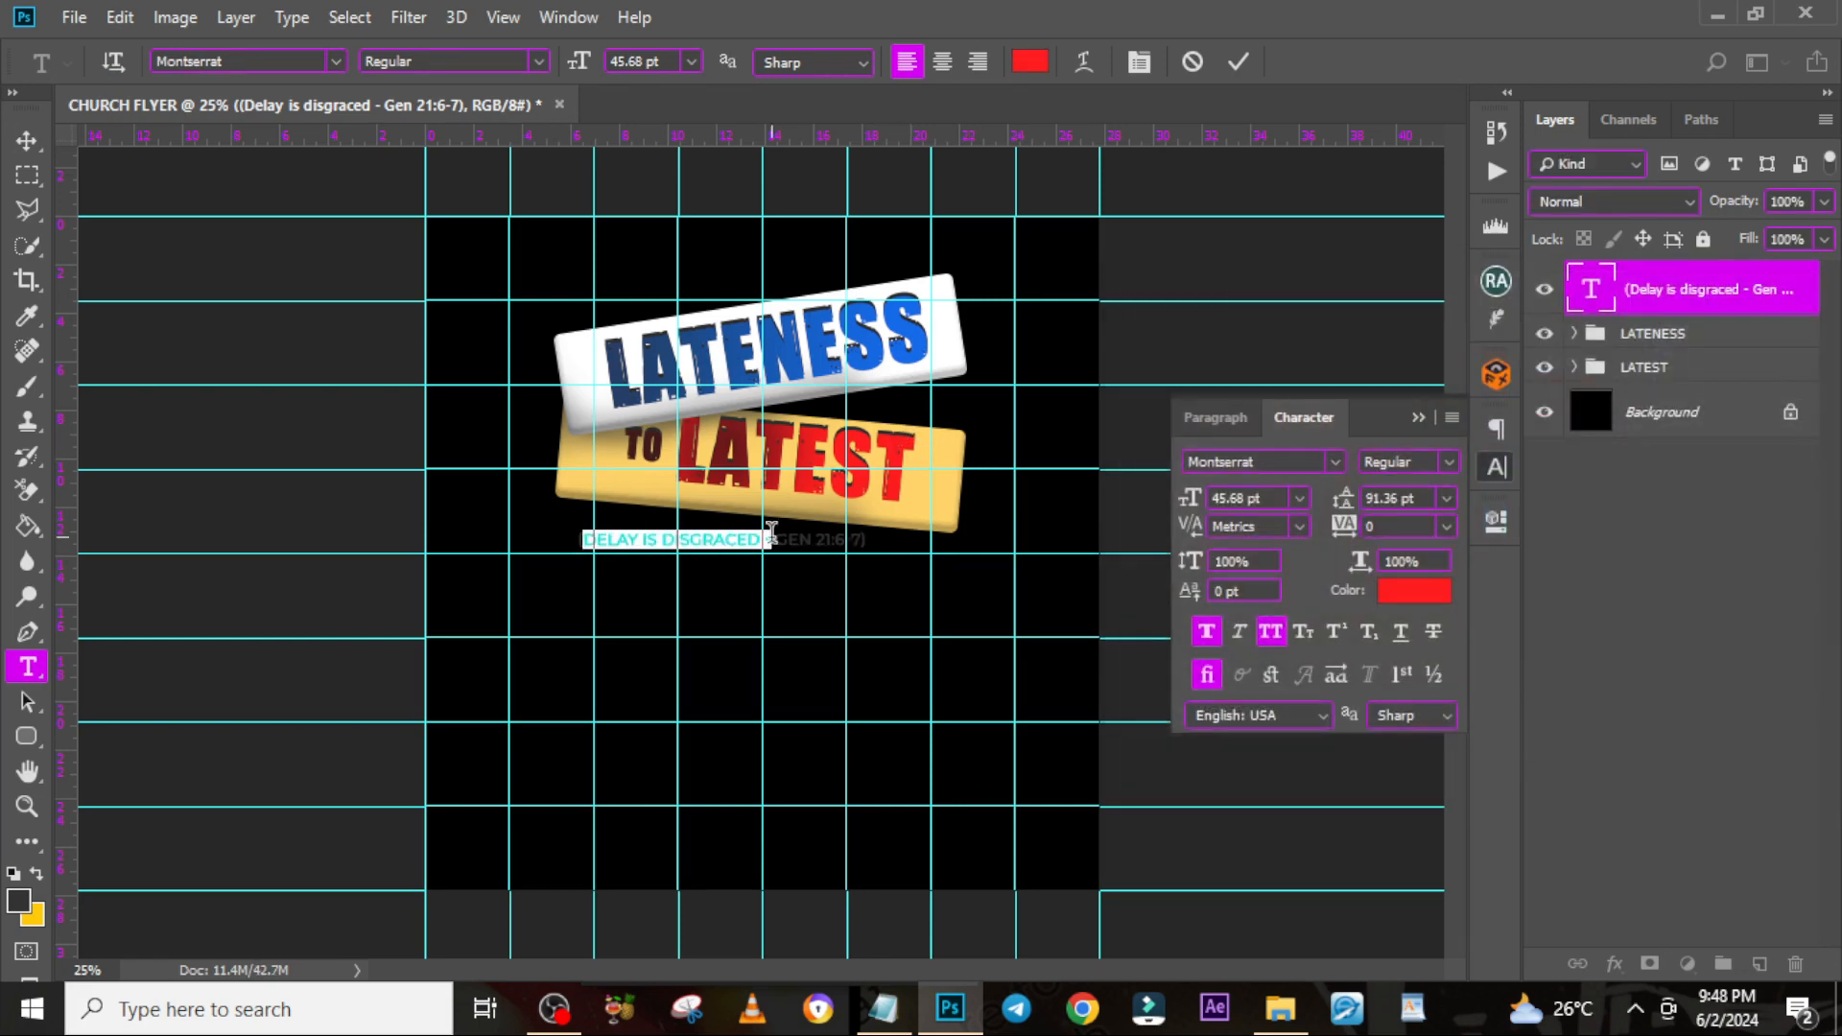
Color the "GEN 21:6-7)" part of the verse line blue #1668e9, sampled from the LATENESS lettering
{"action": "left_click_drag", "start_coordinate": [770, 530], "coordinate": [936, 545]}
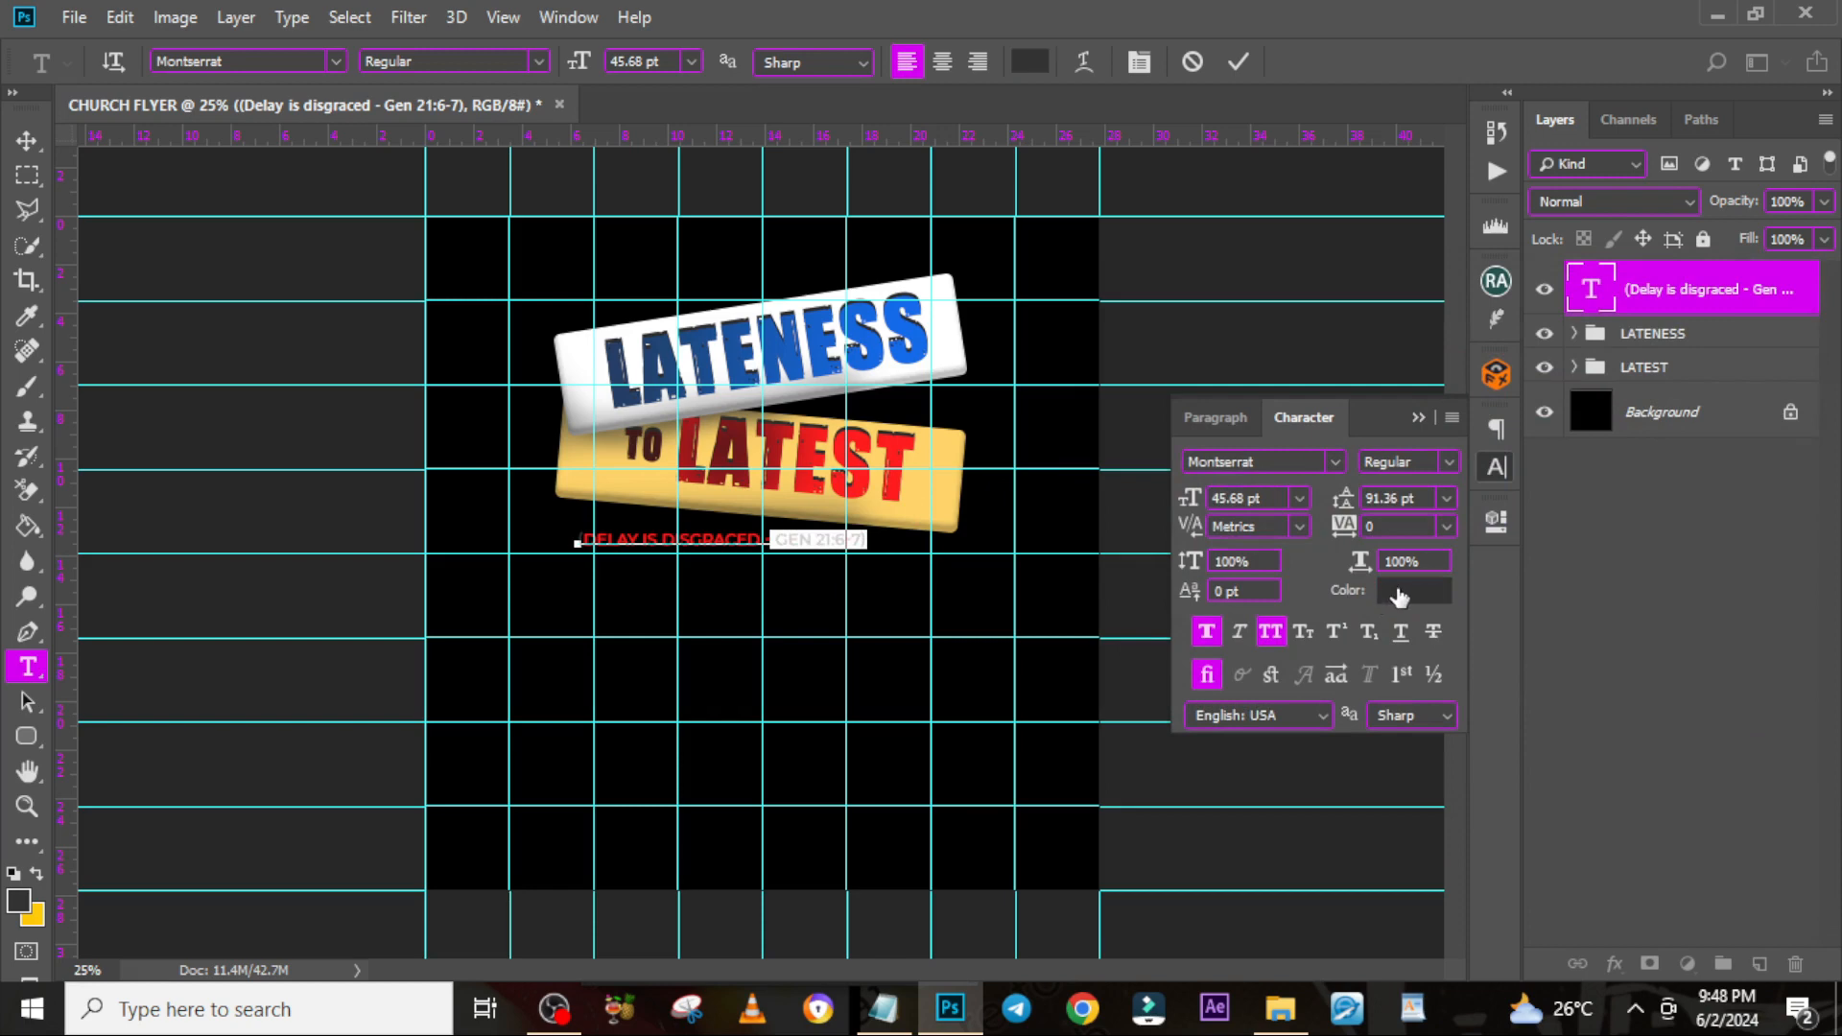
{"action": "left_click", "coordinate": [1402, 592]}
{"action": "left_click", "coordinate": [870, 336]}
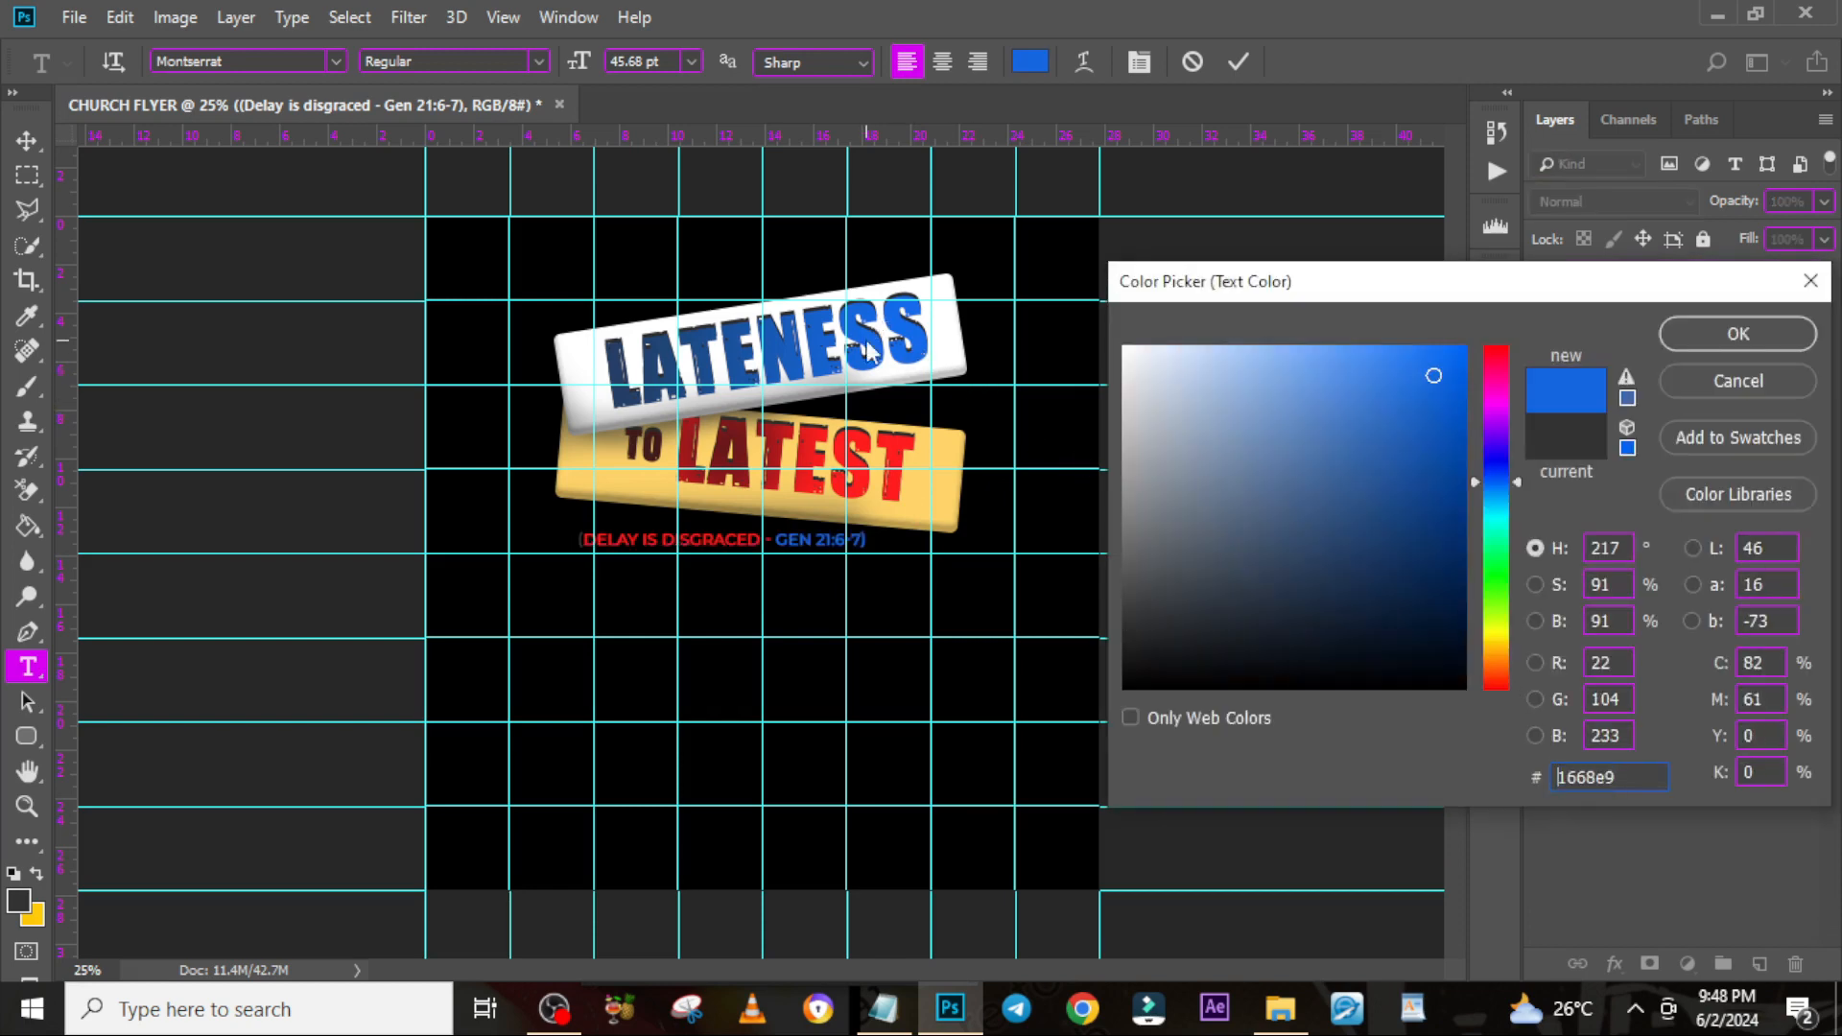
{"action": "left_click", "coordinate": [1737, 334]}
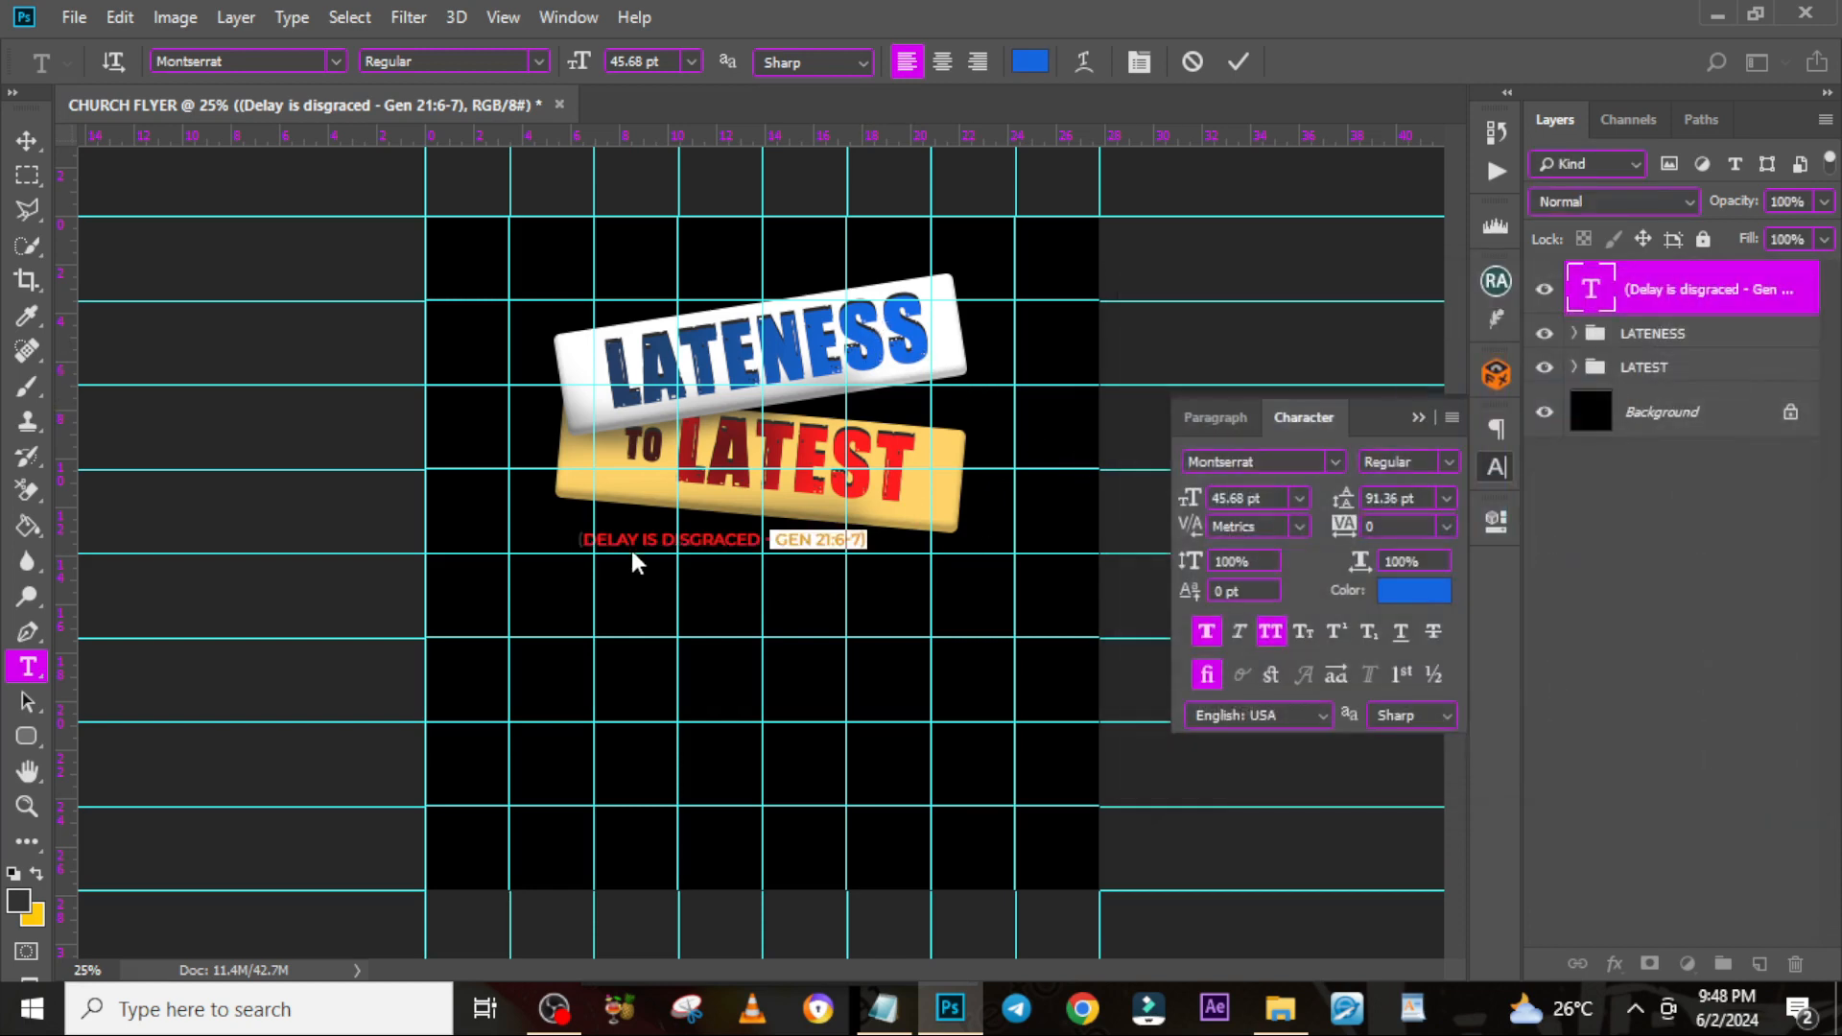
Color the opening parenthesis of the verse line blue #156bf1, sampled from the LATENESS lettering, and commit the text
{"action": "left_click", "coordinate": [583, 535], "text": "shift"}
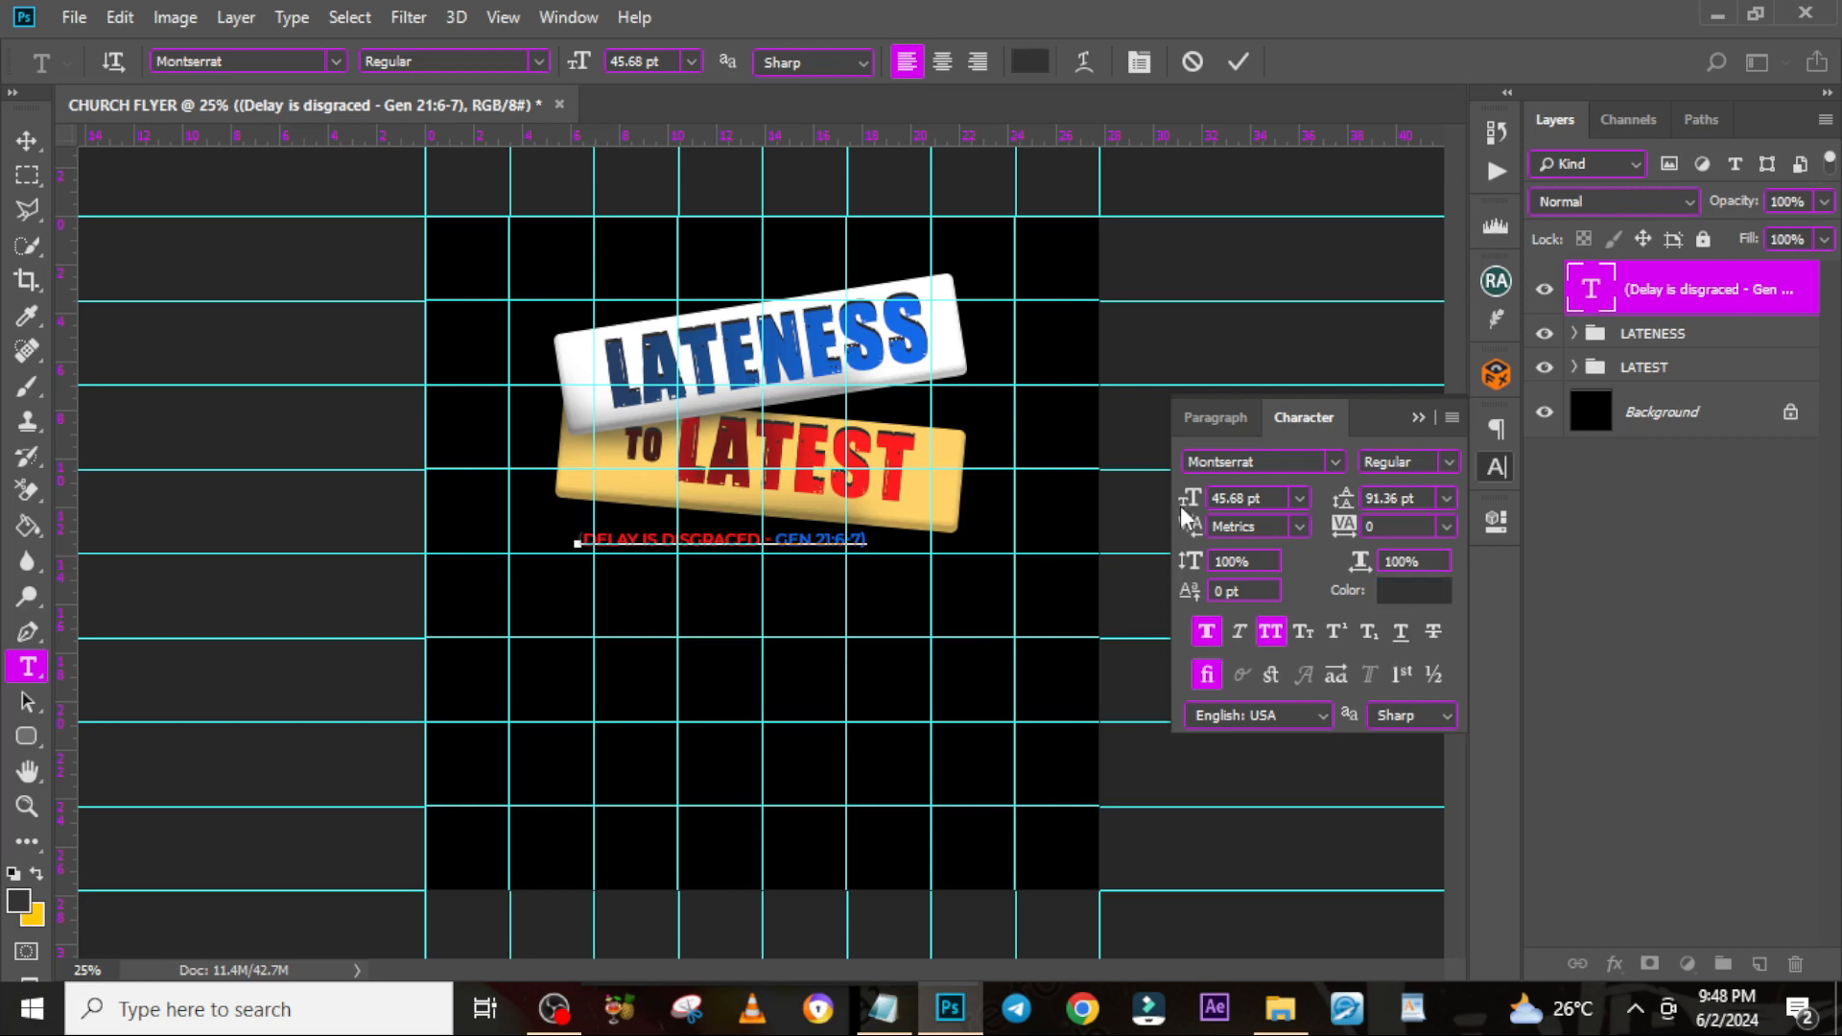
{"action": "left_click", "coordinate": [1403, 592]}
{"action": "left_click", "coordinate": [926, 339]}
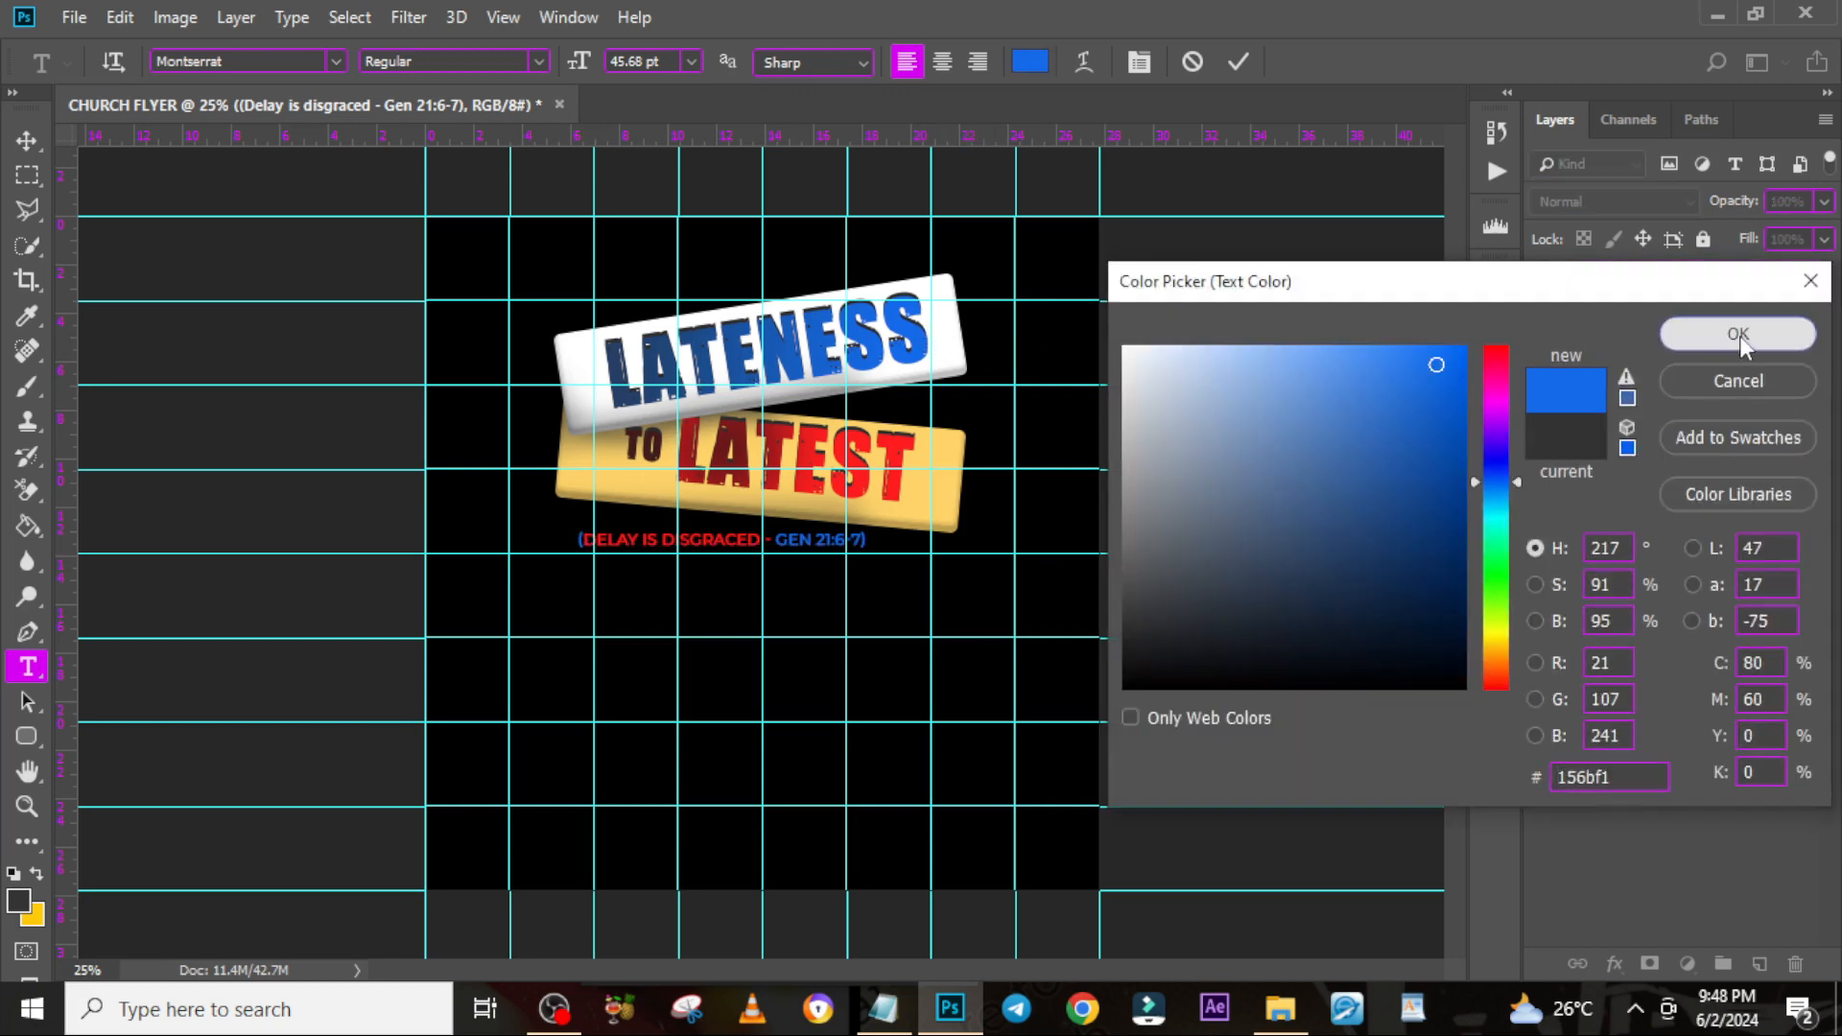
{"action": "left_click", "coordinate": [1737, 334]}
{"action": "key", "text": "ctrl+Return"}
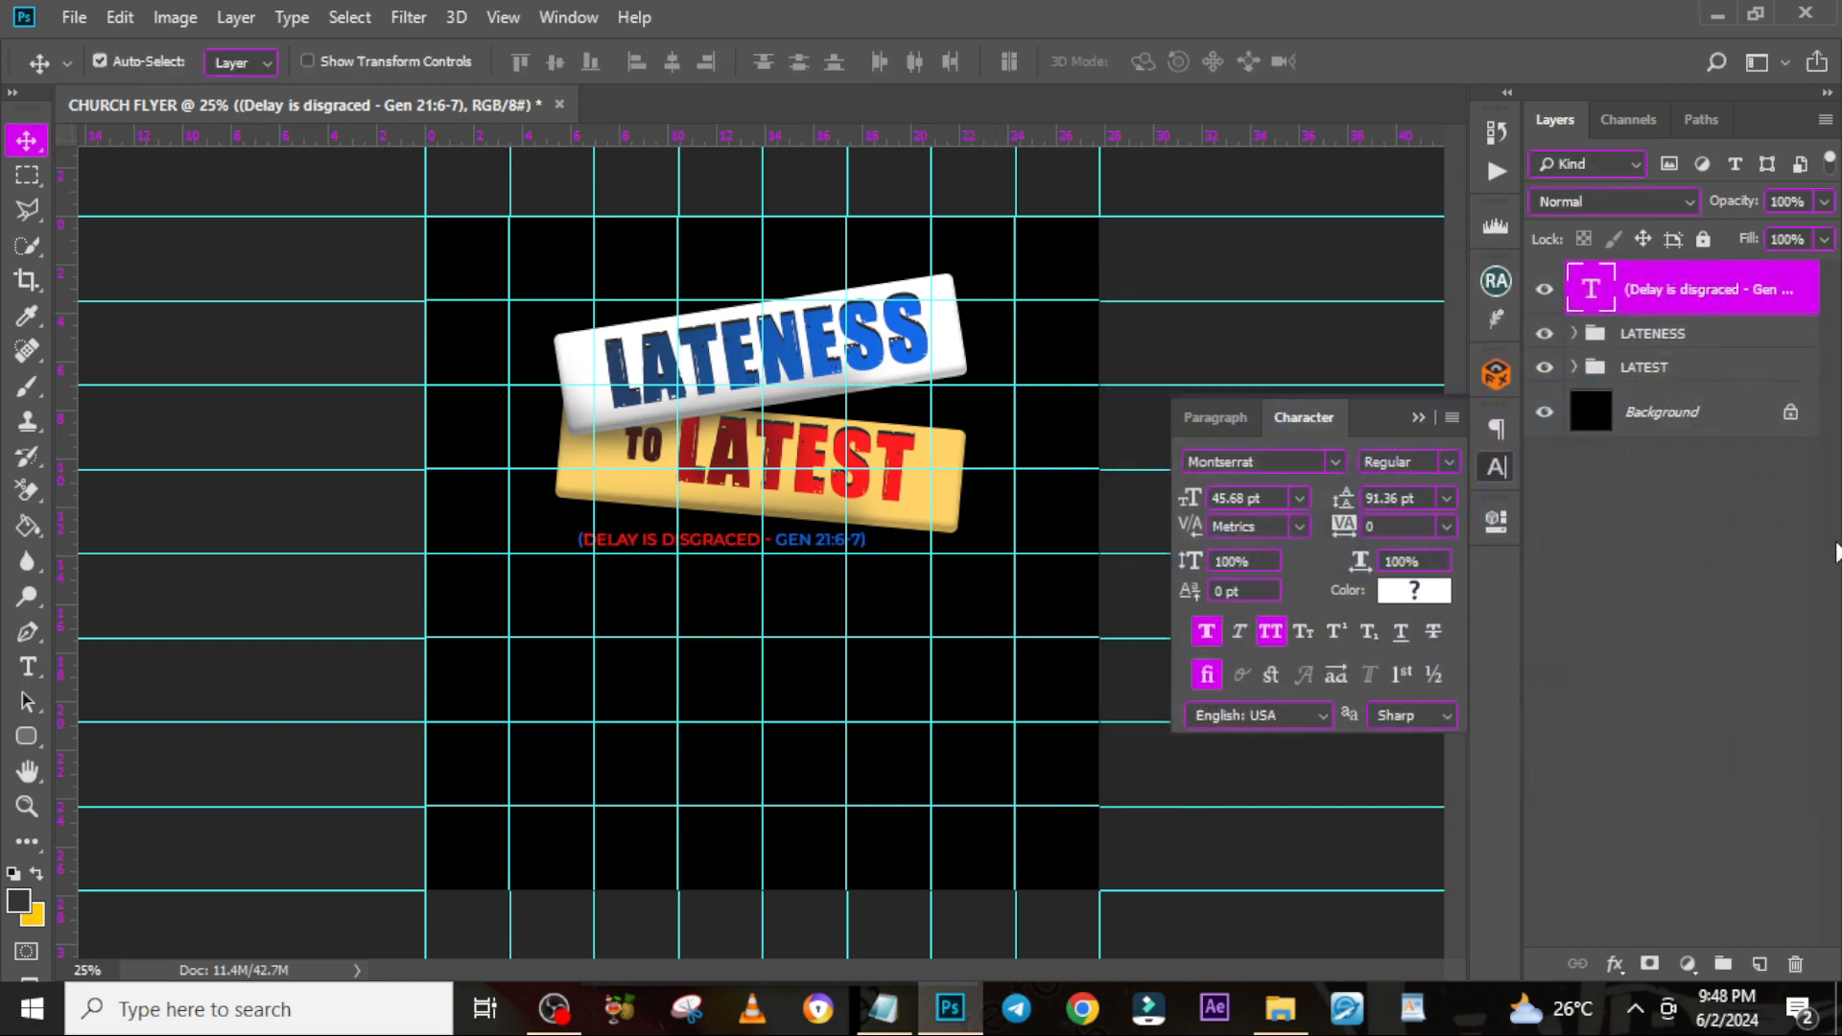
Tilt the verse line to follow the yellow banner's lower edge, center it beneath the banner, and hide the guides
{"action": "key", "text": "ctrl+t"}
{"action": "key", "text": "ctrl+plus"}
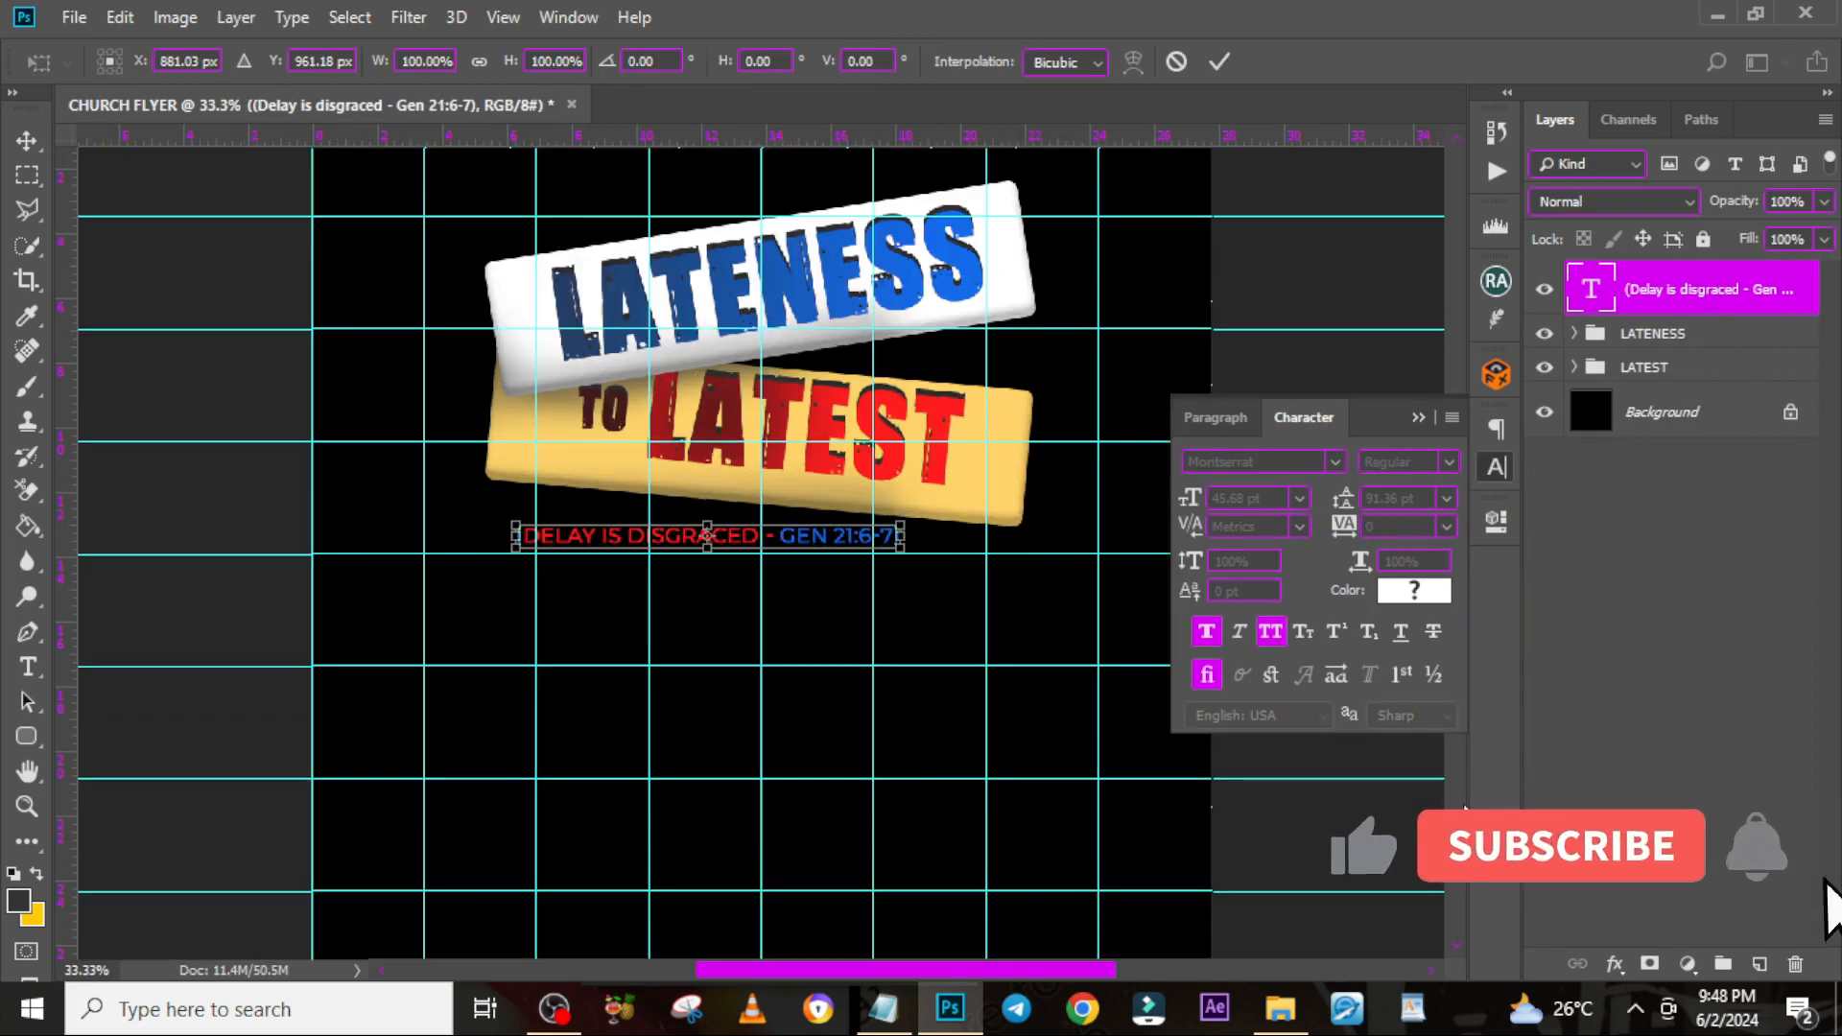
{"action": "left_click_drag", "start_coordinate": [973, 582], "coordinate": [953, 575]}
{"action": "key", "text": "Return"}
{"action": "key", "text": "v"}
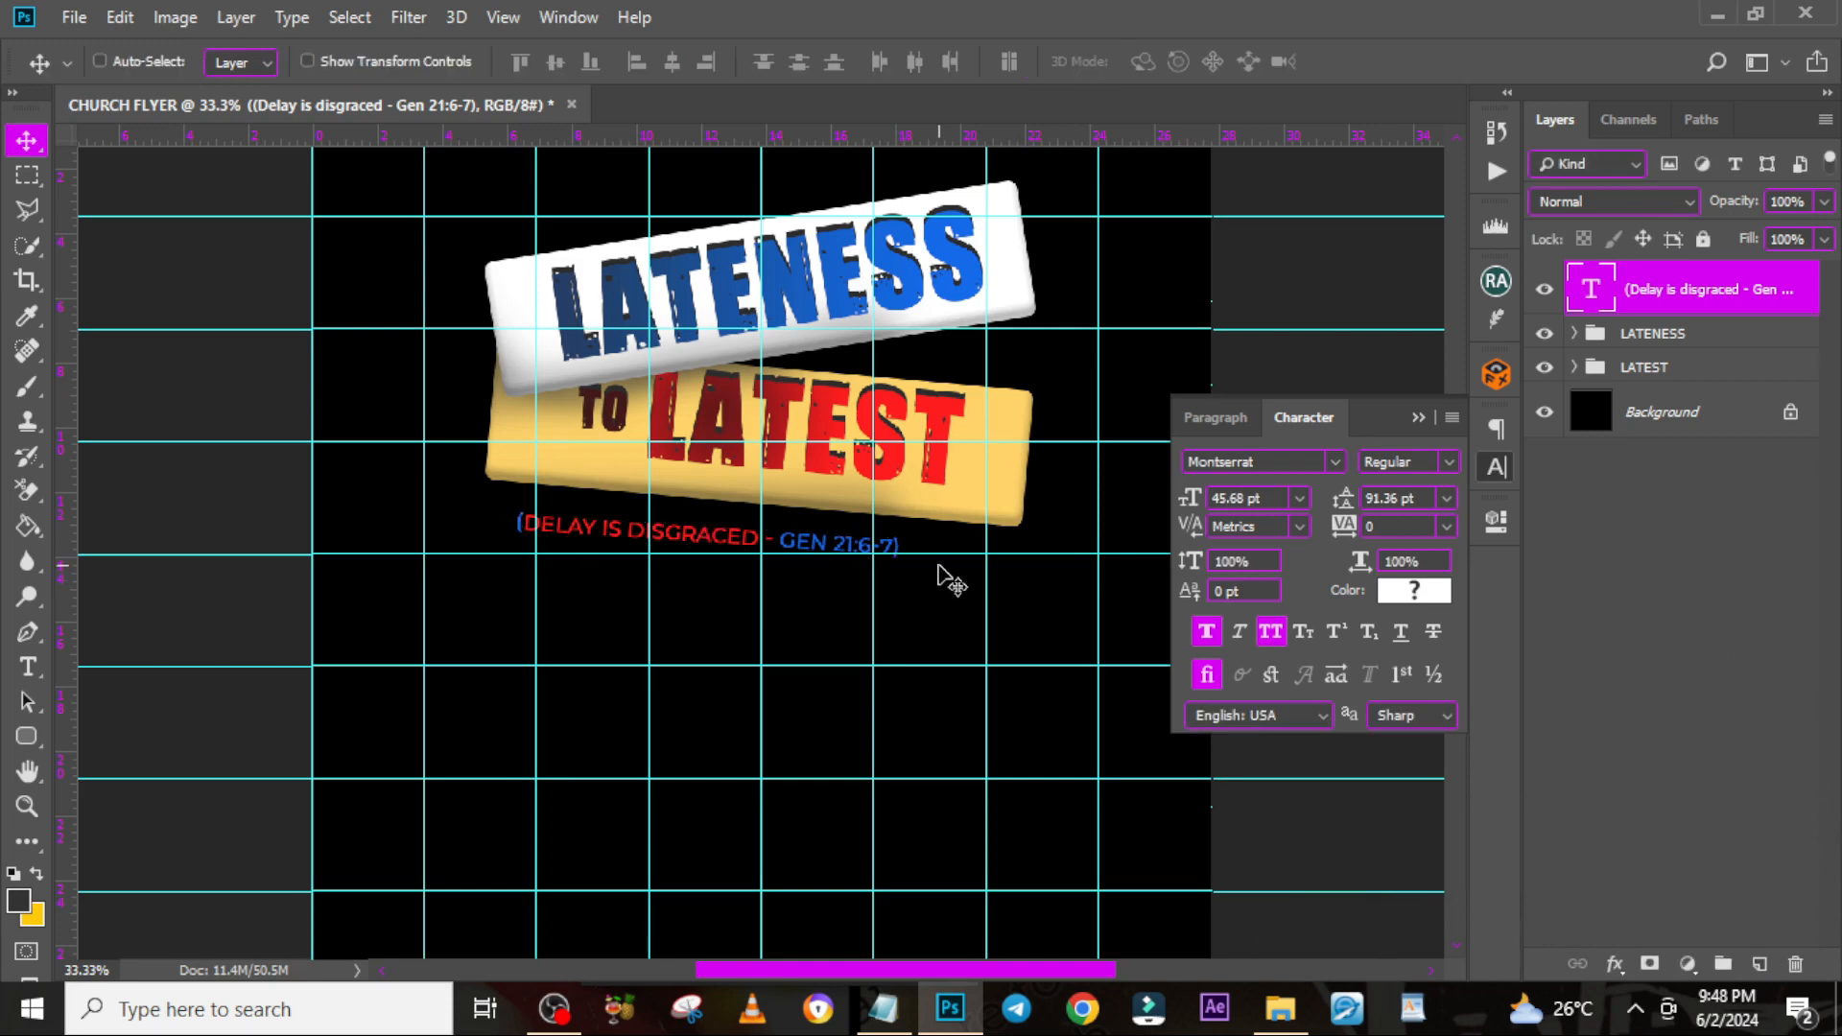
{"action": "left_click_drag", "start_coordinate": [693, 548], "coordinate": [735, 554]}
{"action": "key", "text": "ctrl+t"}
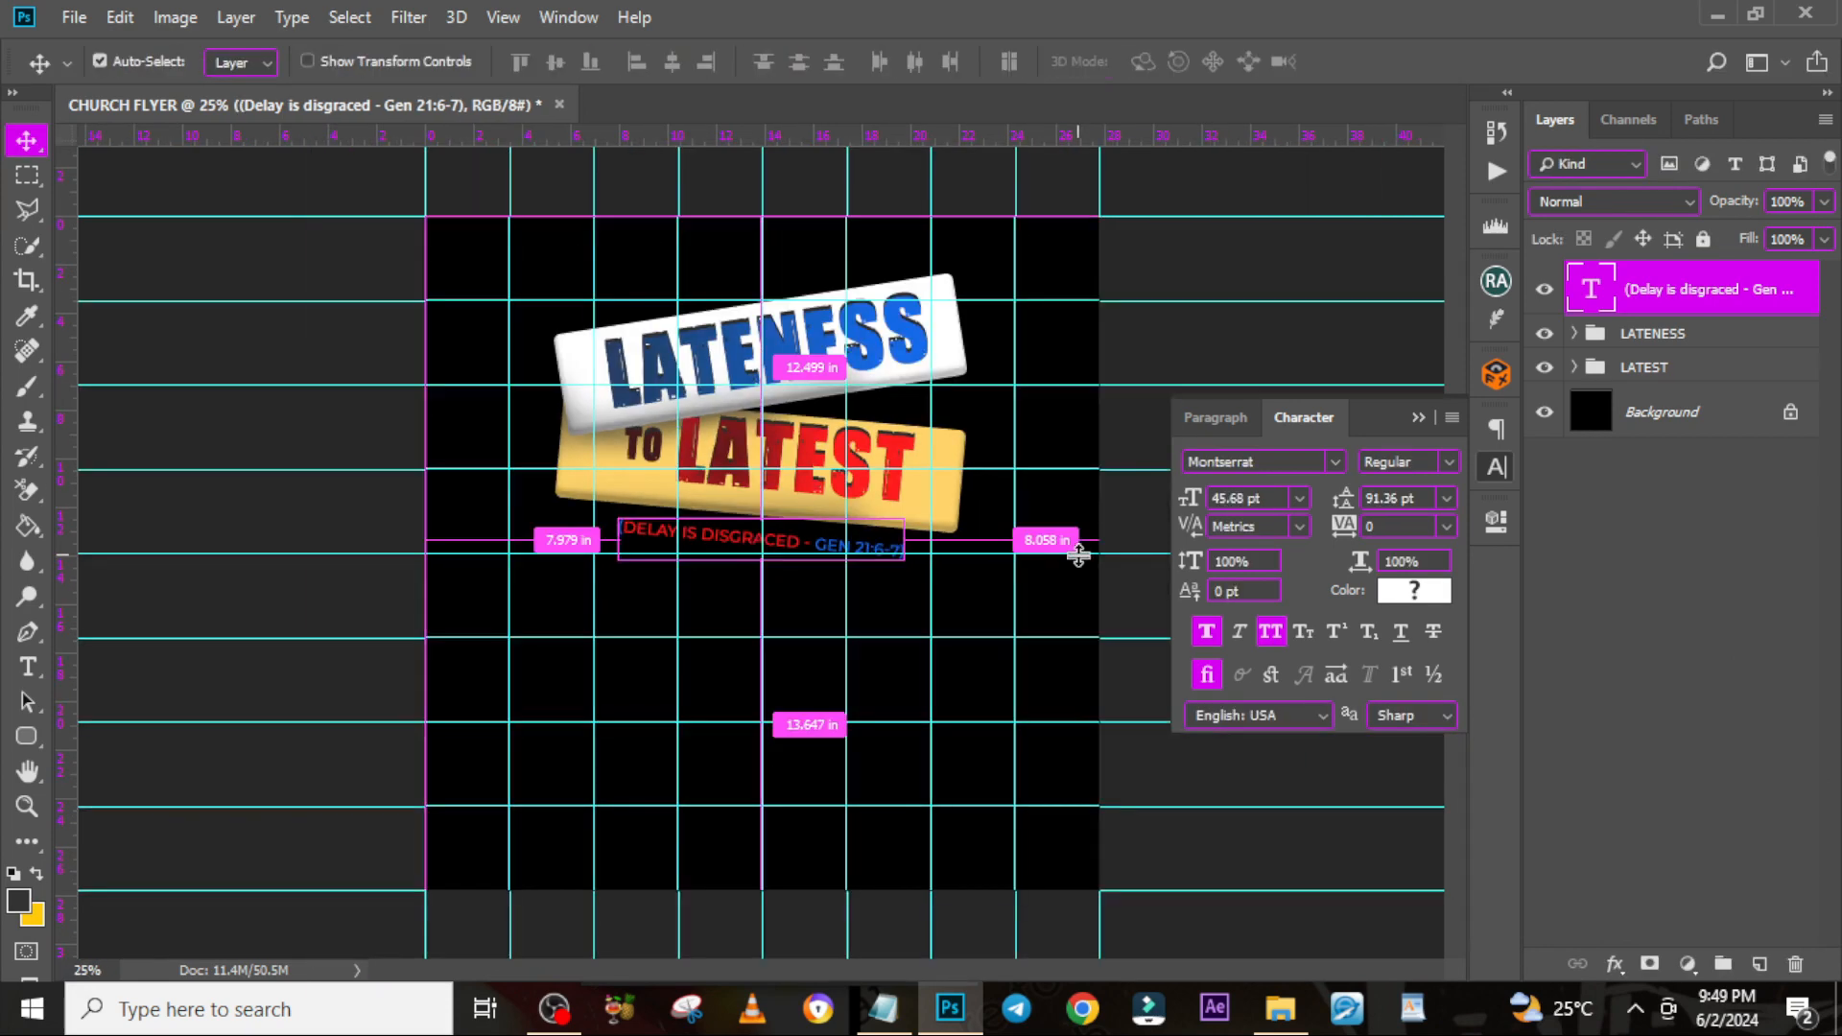
{"action": "key", "text": "ctrl+semicolon"}
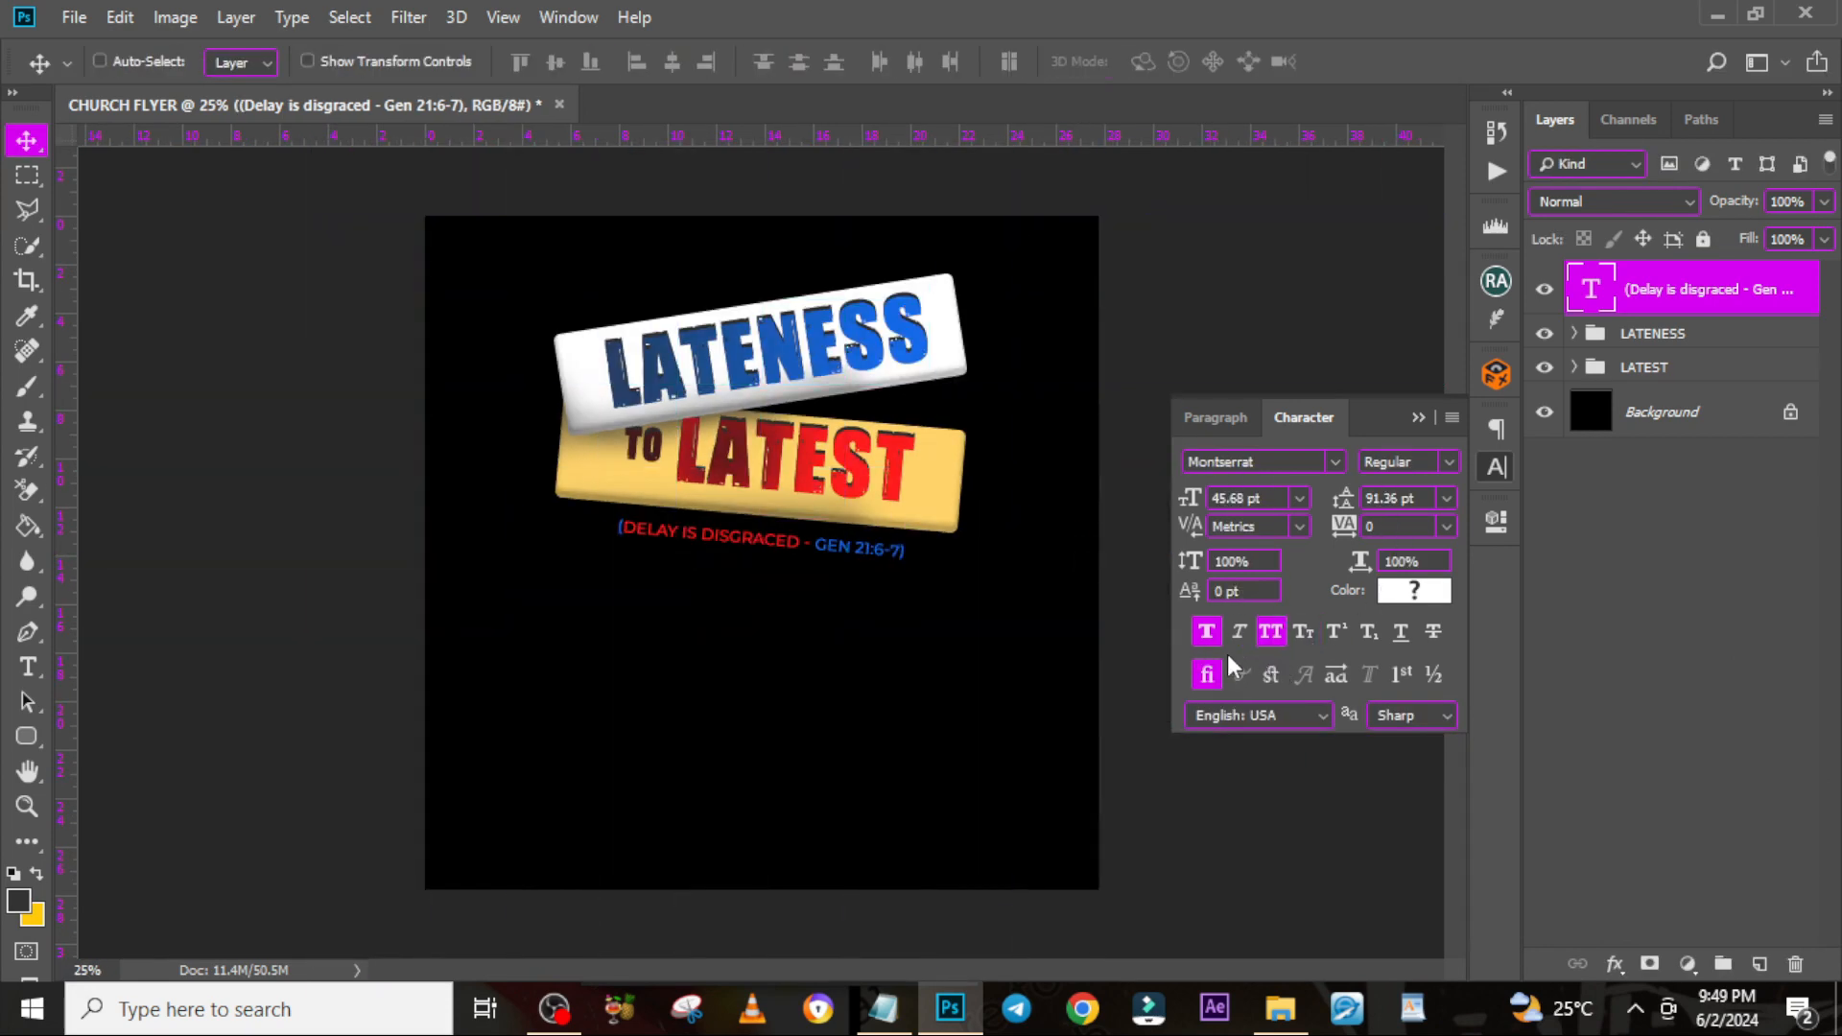
Turn off All Caps for the verse line and recenter the shortened text beneath the yellow banner
{"action": "left_click", "coordinate": [1270, 633]}
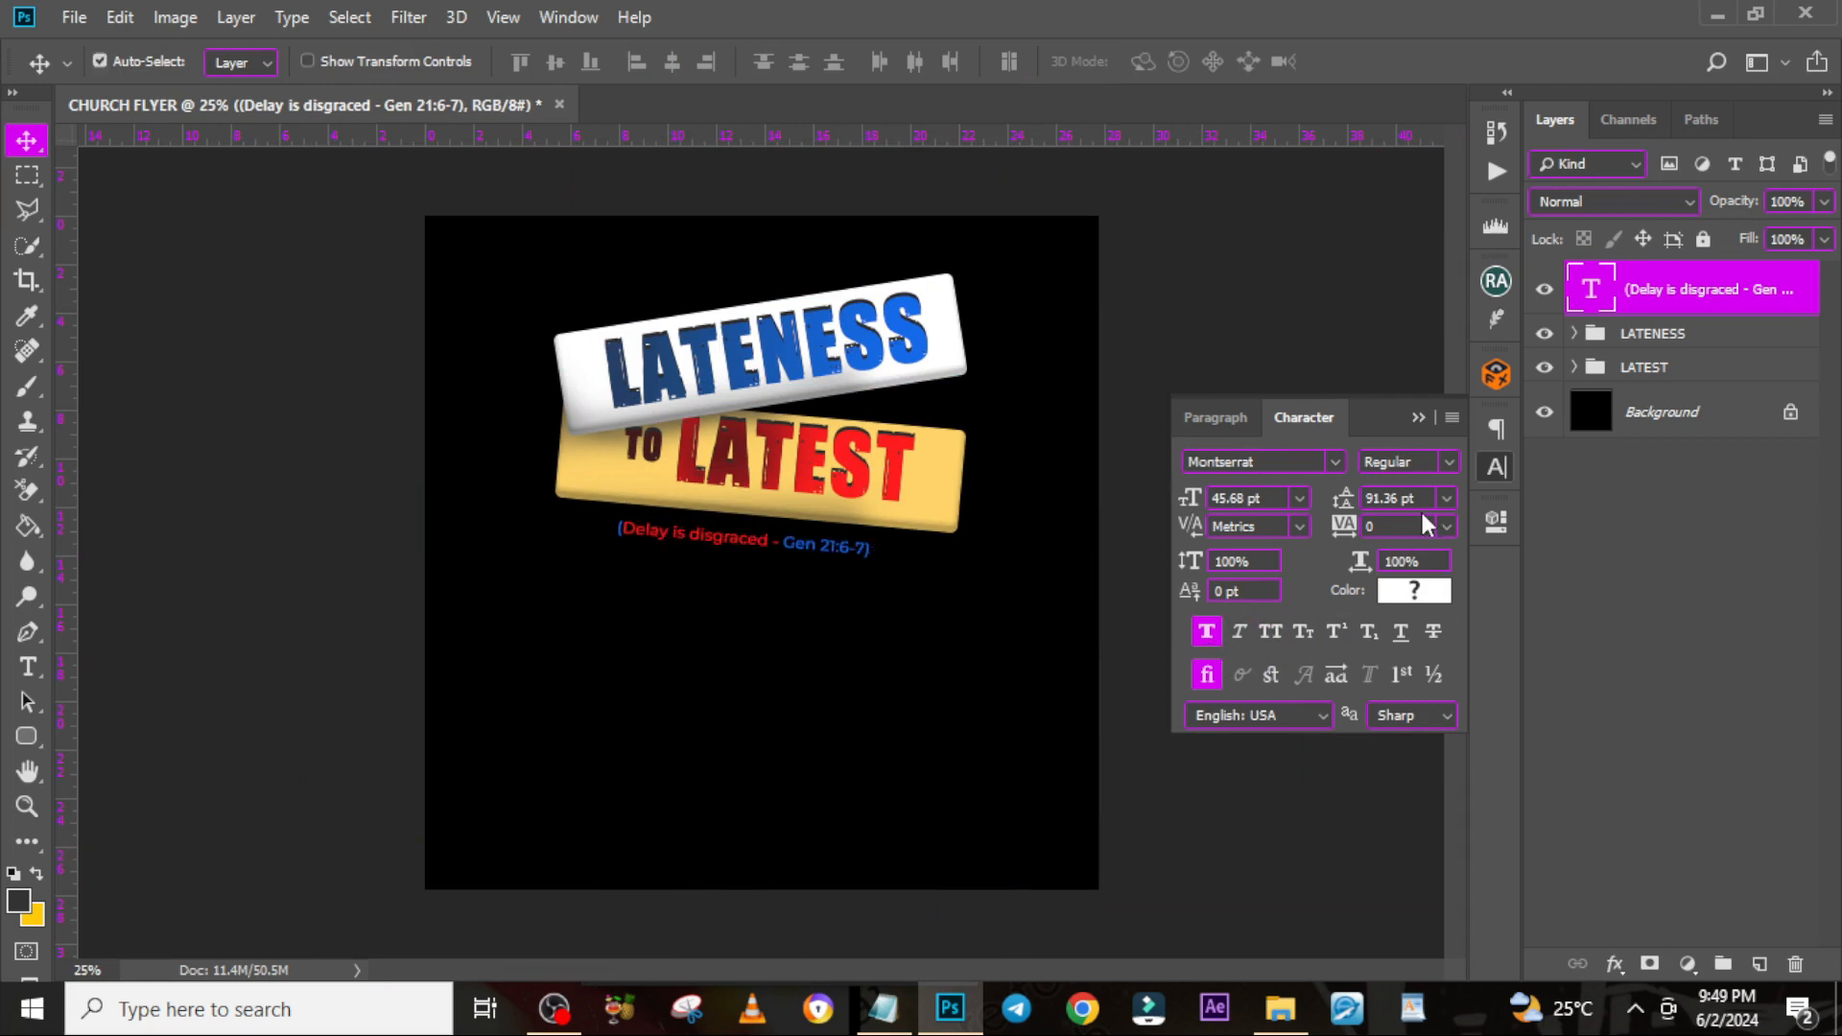
{"action": "key", "text": "ctrl+t"}
{"action": "key", "text": "ctrl+semicolon"}
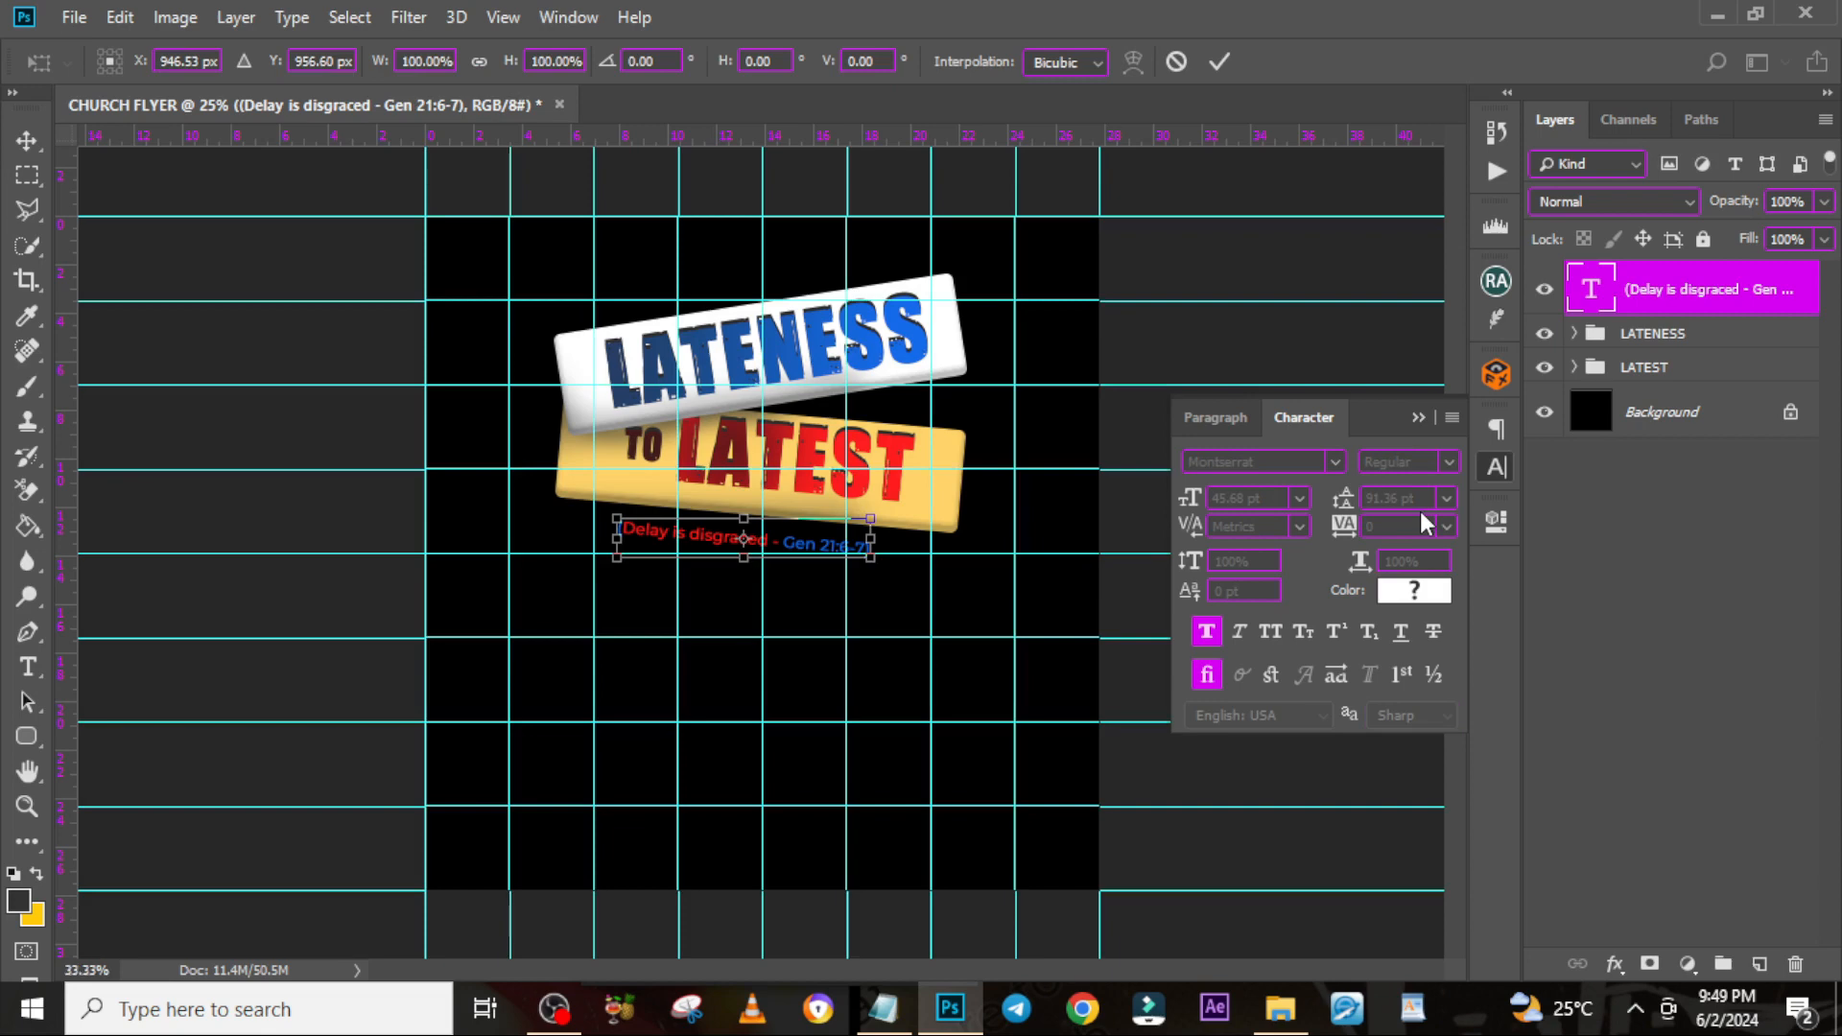
{"action": "key", "text": "ctrl+plus"}
{"action": "left_click_drag", "start_coordinate": [850, 557], "coordinate": [855, 542]}
{"action": "key", "text": "Return"}
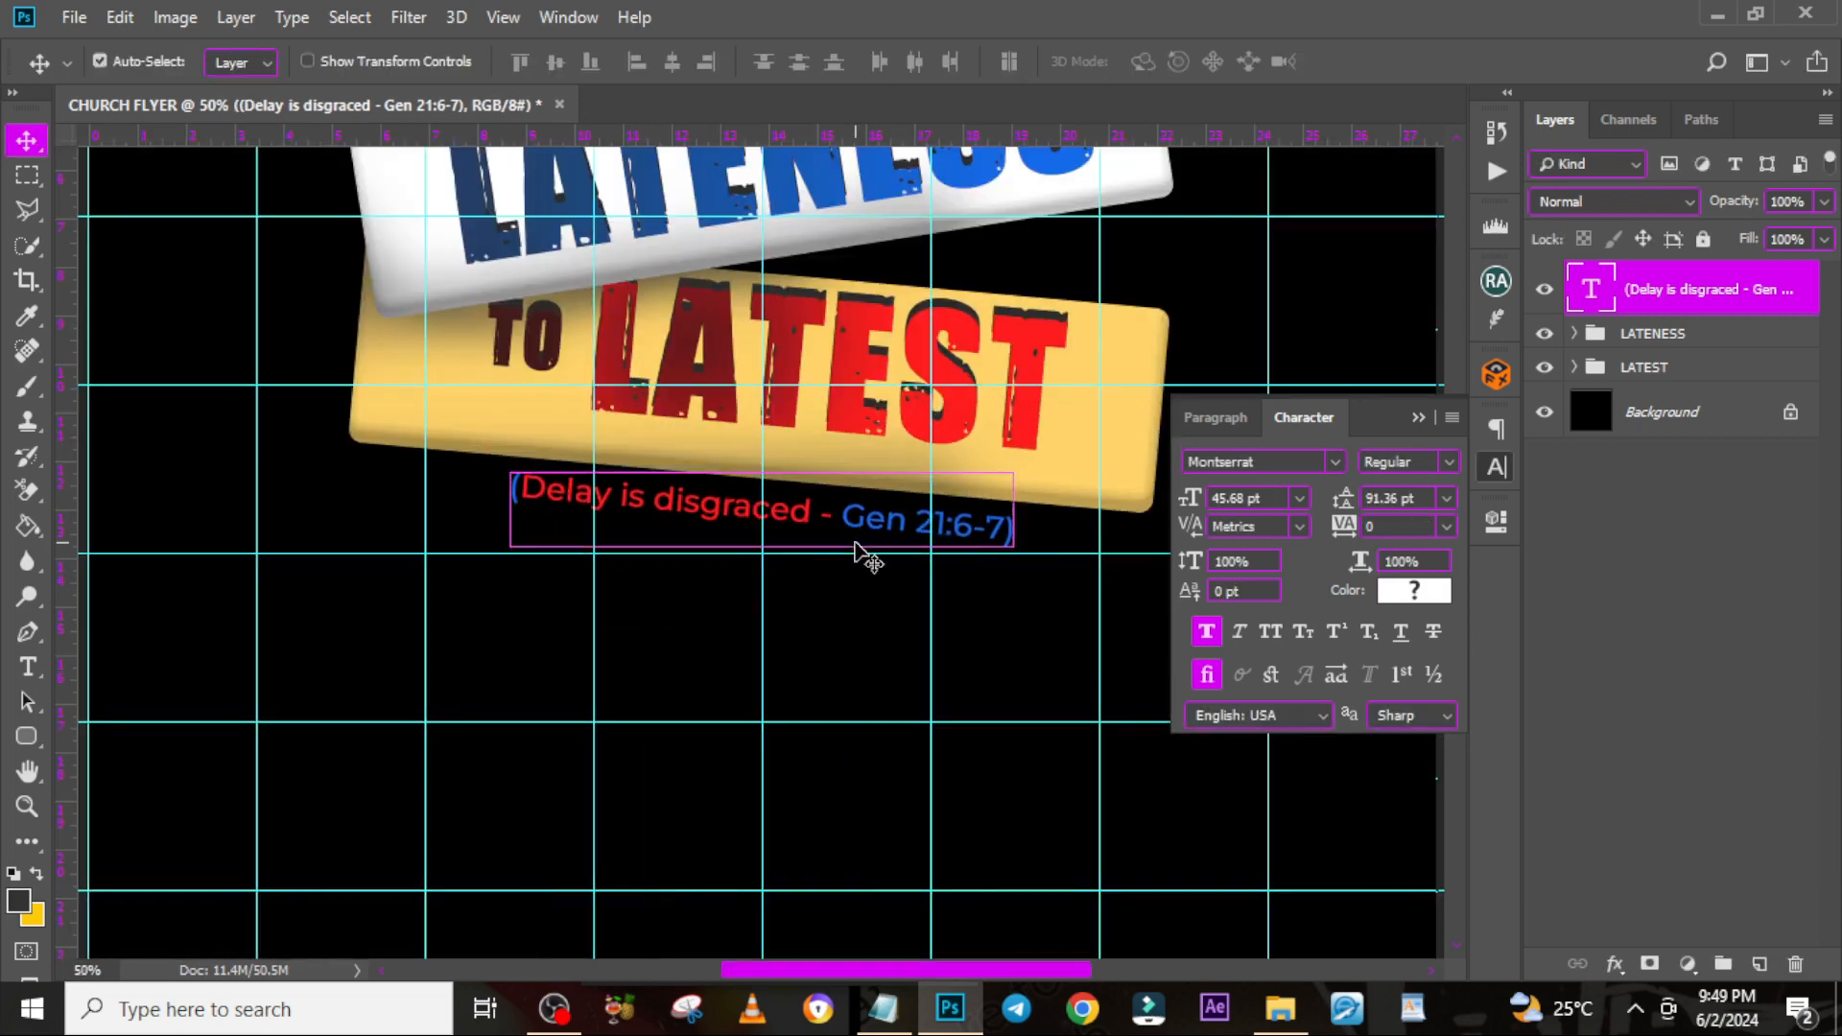
{"action": "key", "text": "ctrl+semicolon"}
{"action": "key", "text": "ctrl+0"}
Group the verse line with the LATENESS and LATEST groups and name the new group THEME
{"action": "left_click", "coordinate": [1665, 373], "text": "shift"}
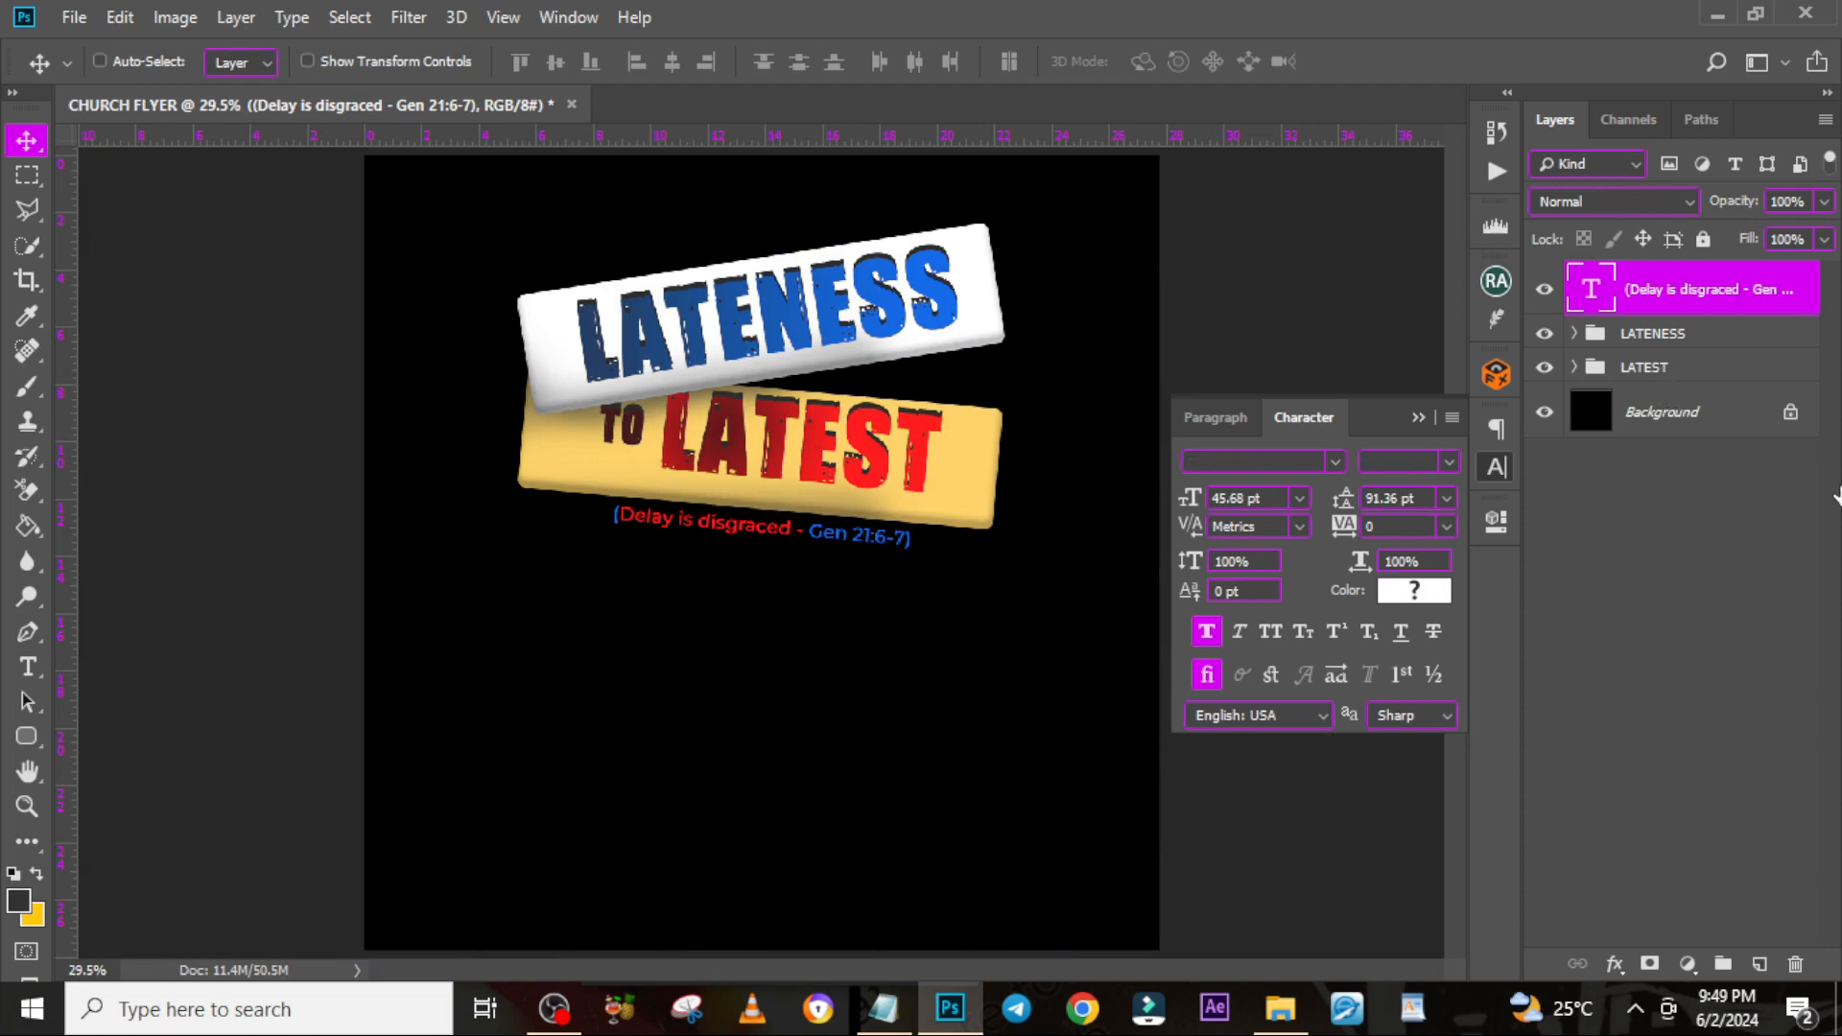
{"action": "key", "text": "ctrl+g"}
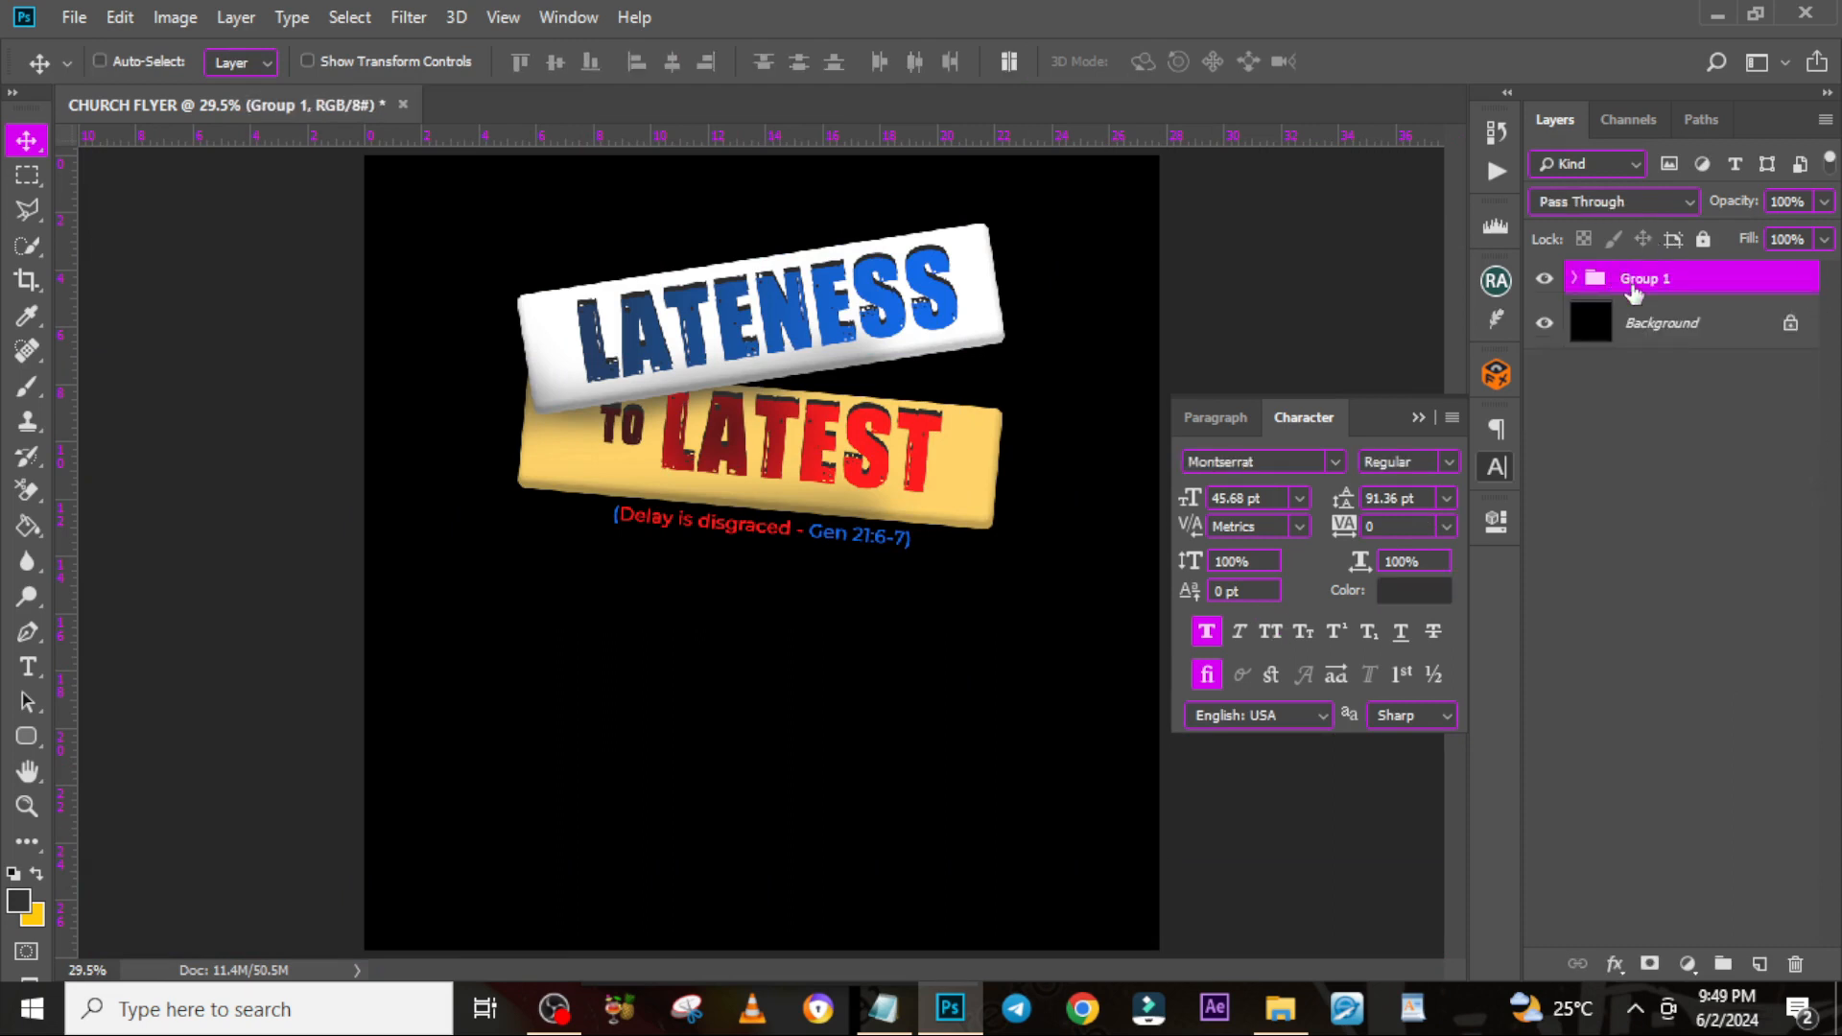
{"action": "double_click", "coordinate": [1657, 280]}
{"action": "type", "text": "THEME"}
{"action": "key", "text": "Return"}
Duplicate the LATENESS text layer inside its group and move the copy straight up above the white banner
{"action": "left_click", "coordinate": [1573, 278]}
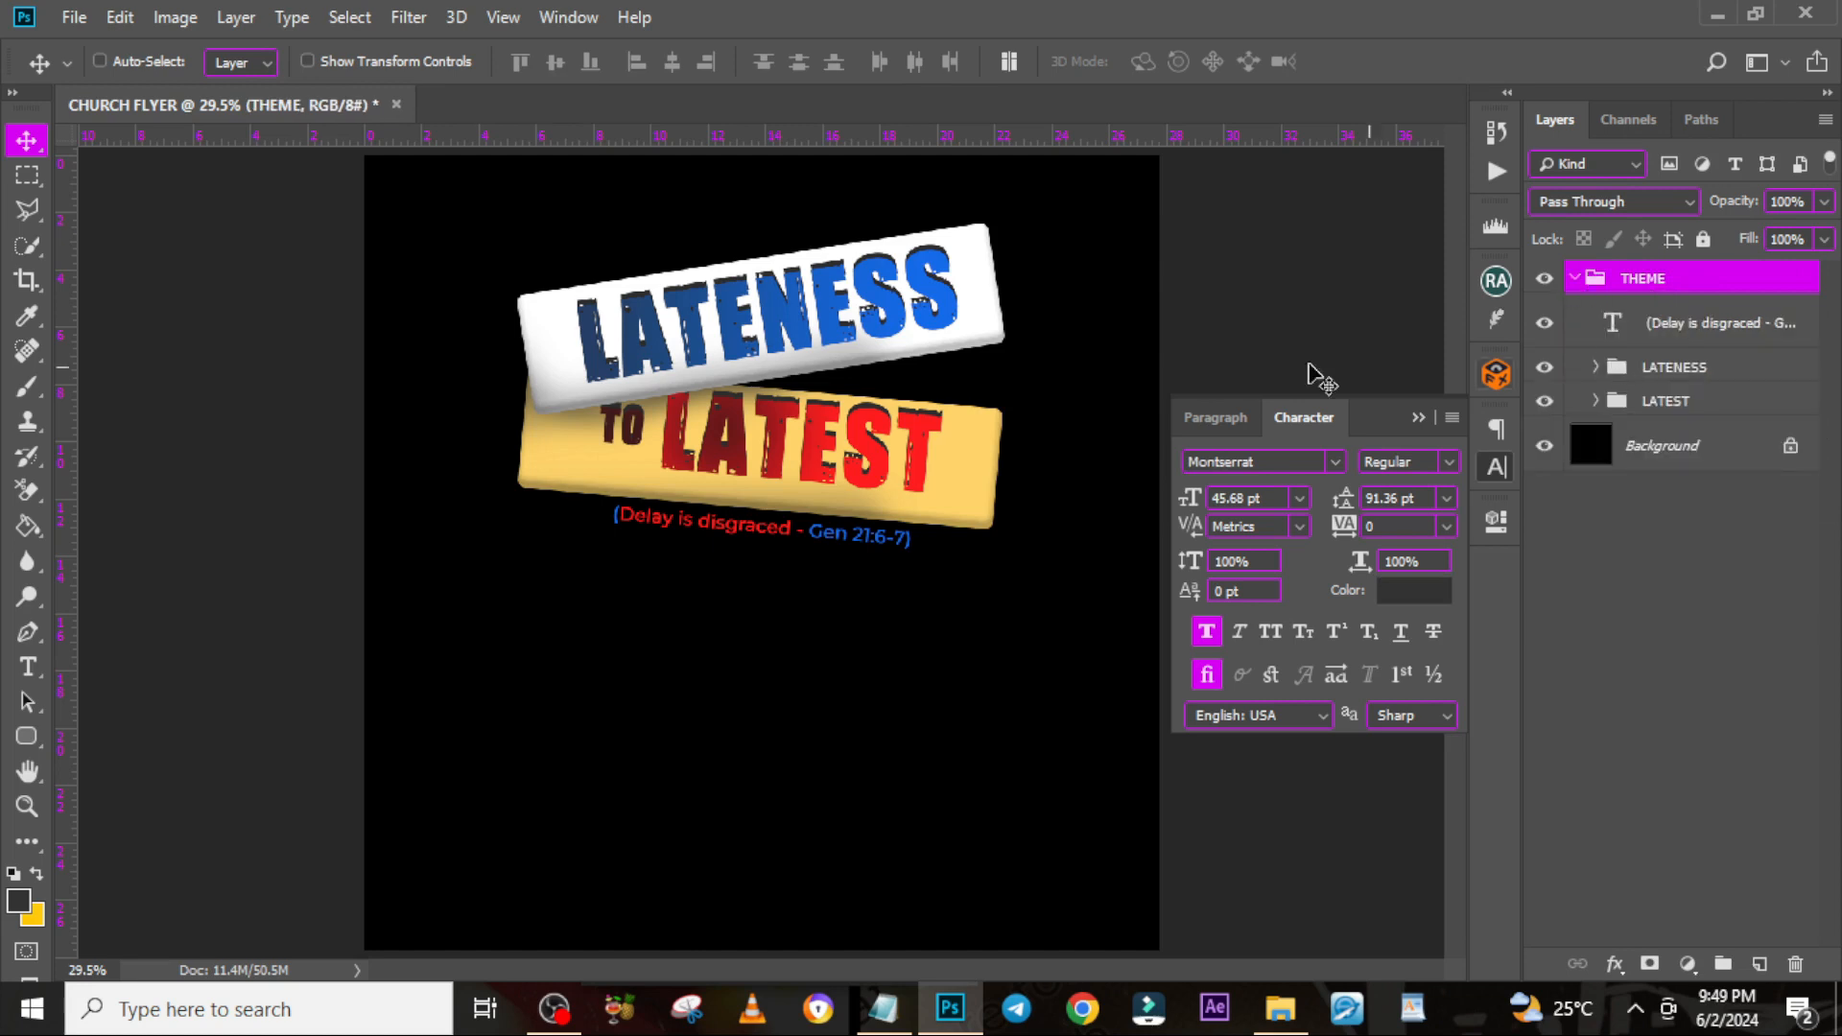
{"action": "left_click", "coordinate": [1420, 418]}
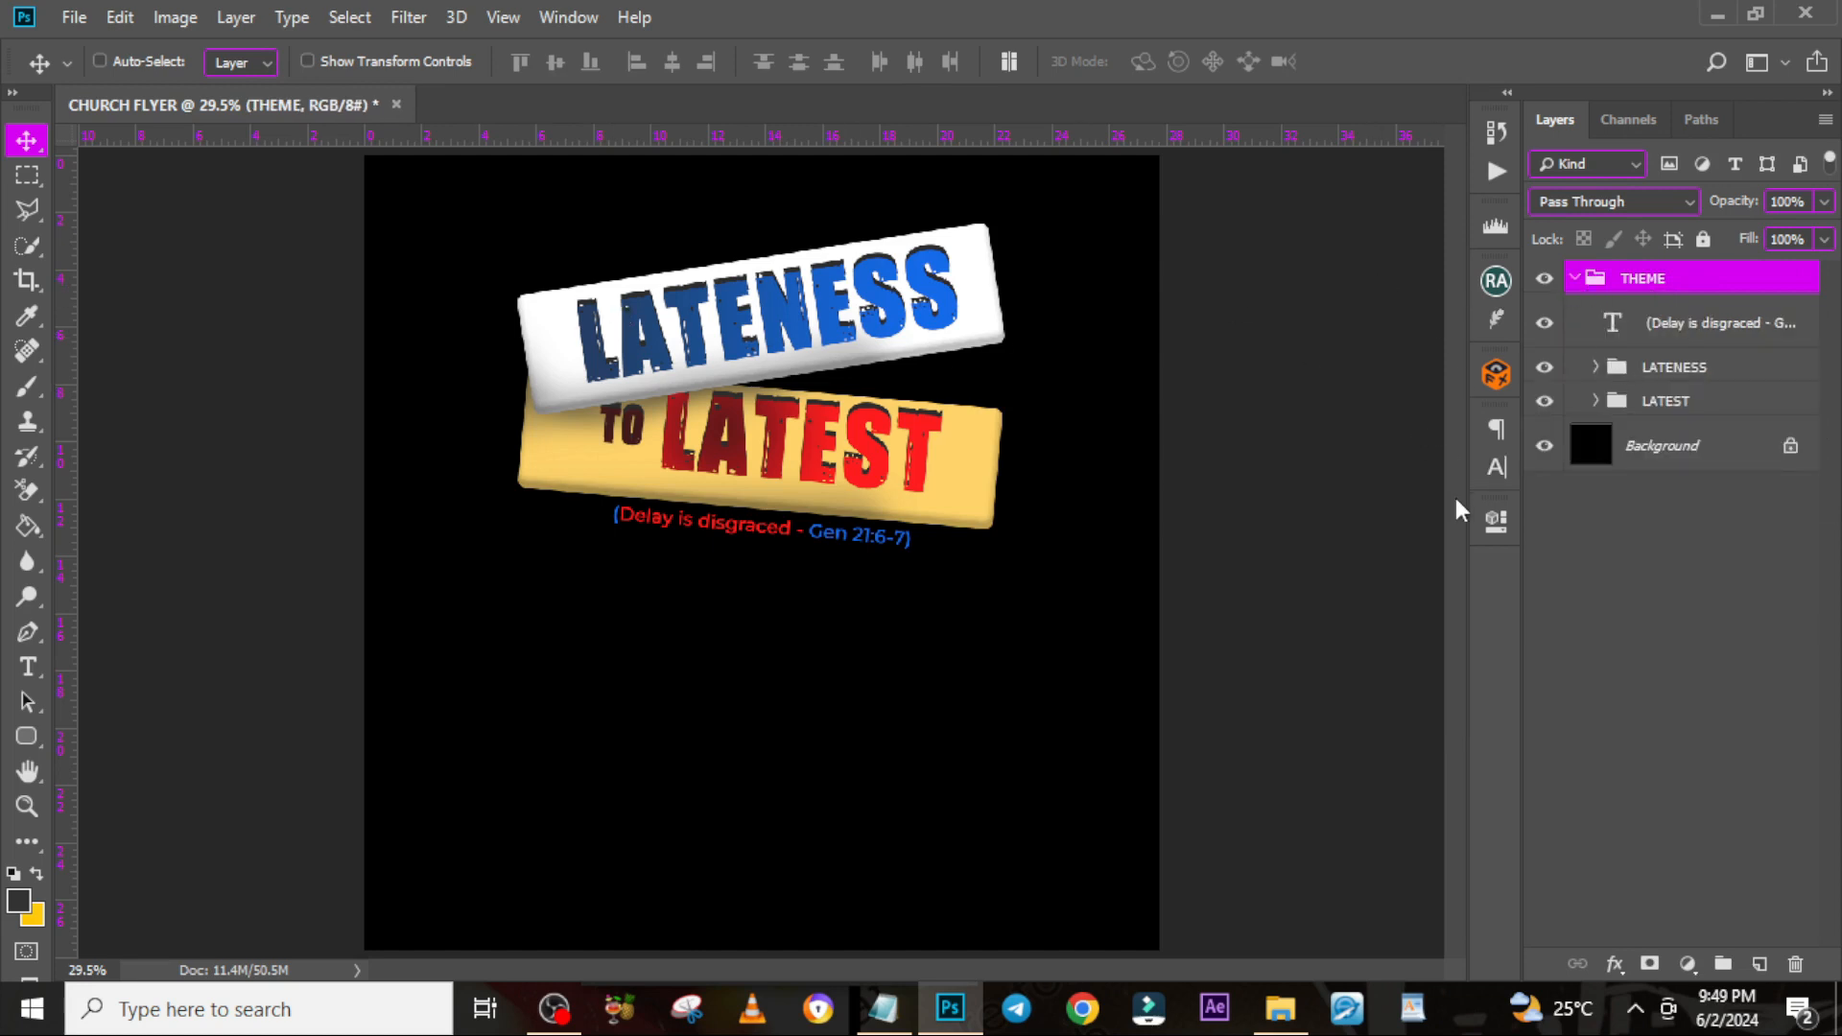
{"action": "key", "text": "ctrl+plus"}
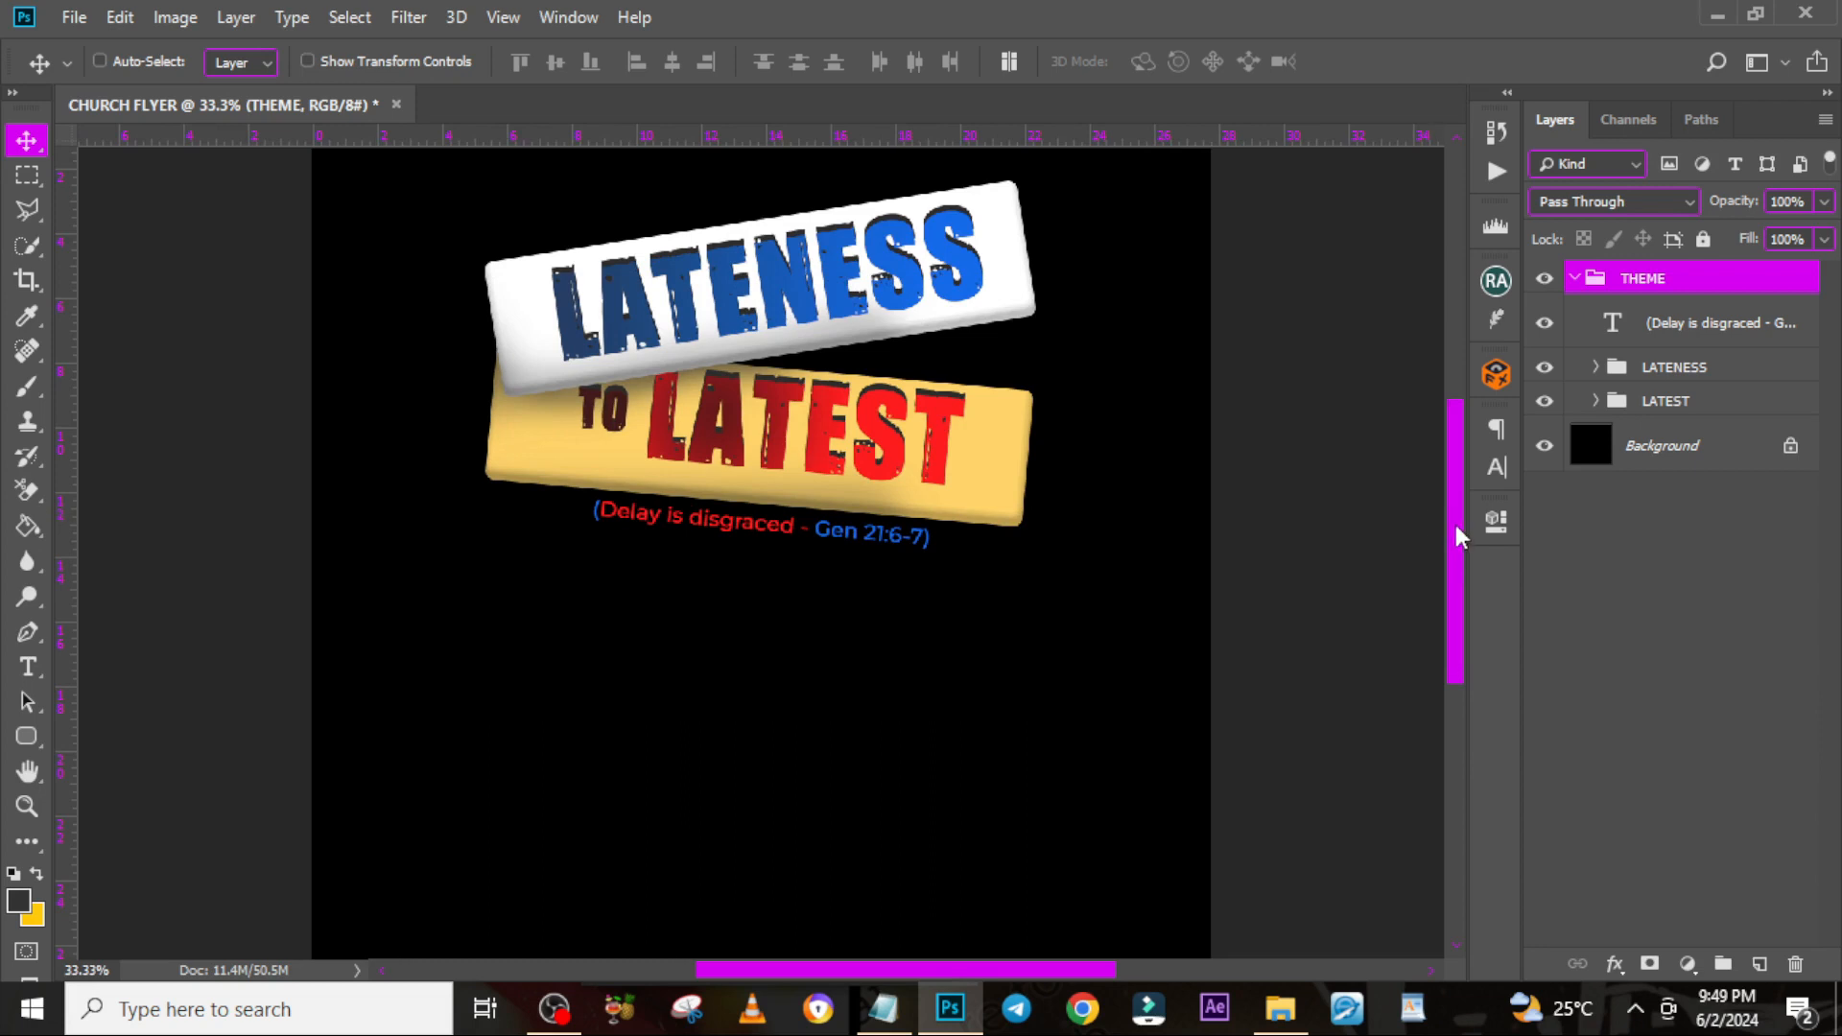
{"action": "left_click_drag", "start_coordinate": [1459, 537], "coordinate": [1454, 472]}
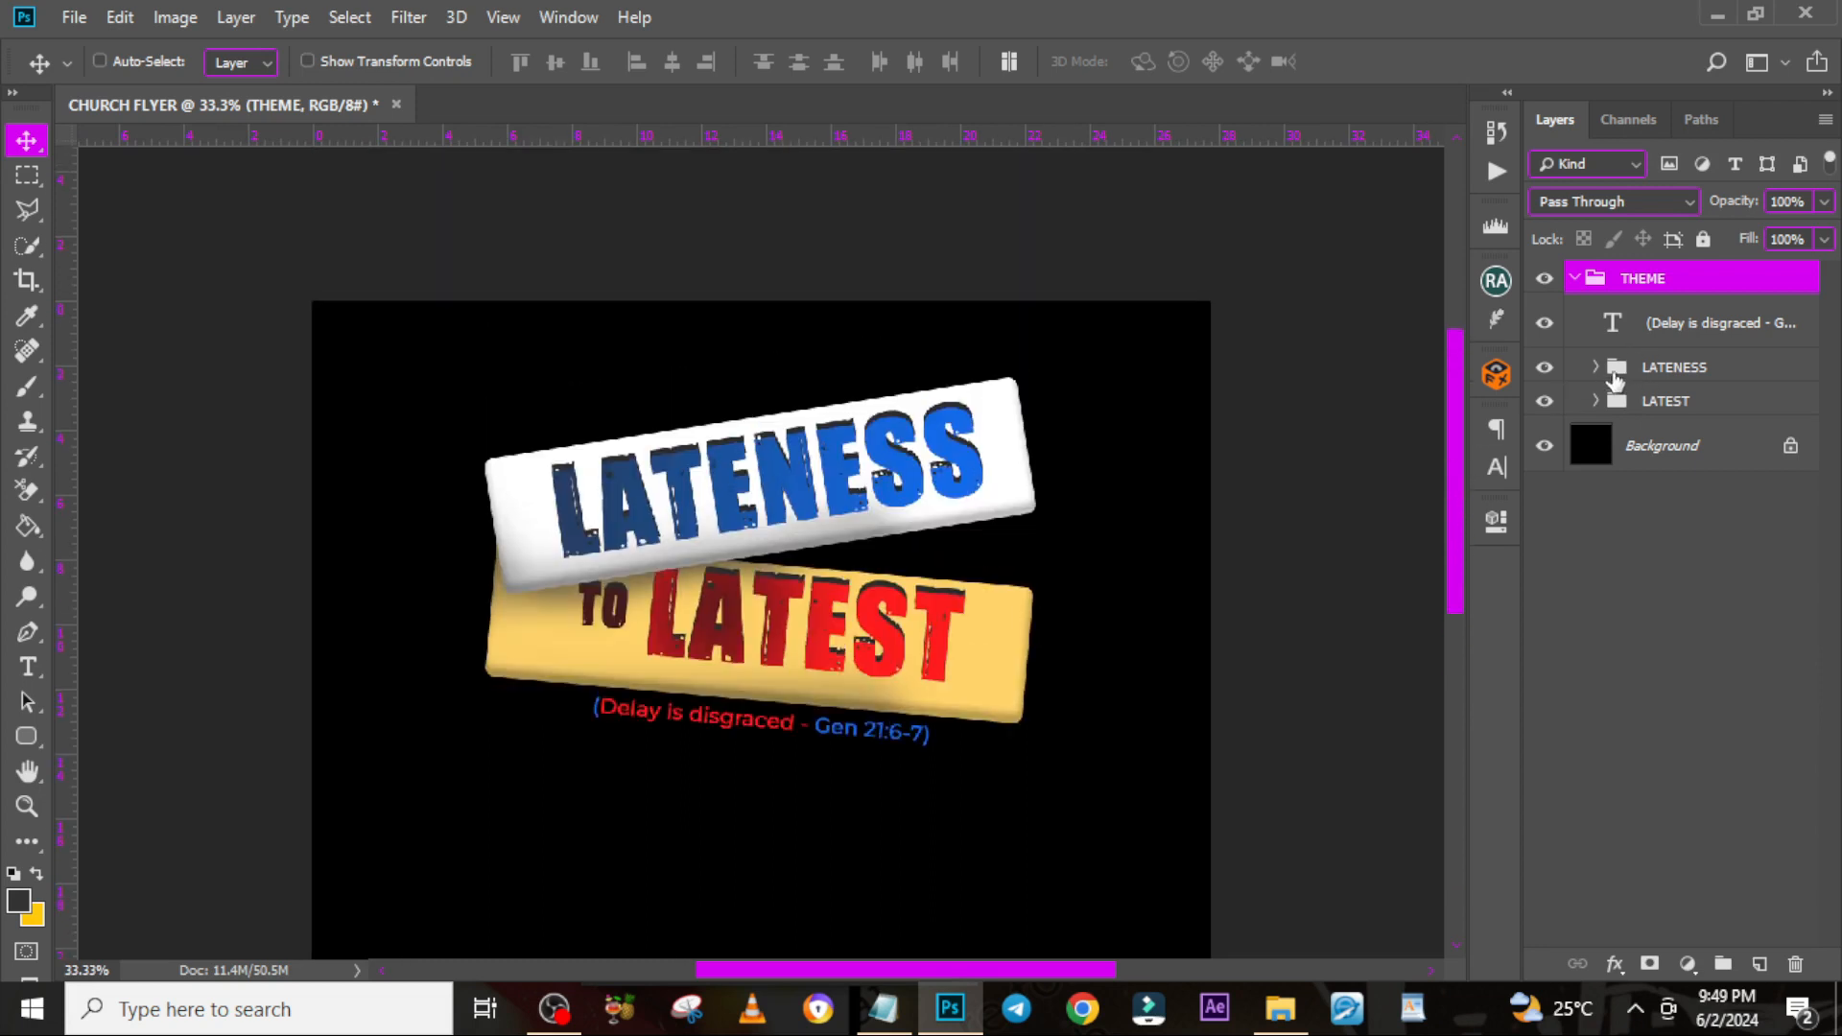
{"action": "left_click", "coordinate": [1596, 368]}
{"action": "left_click", "coordinate": [1684, 415]}
{"action": "key", "text": "ctrl+j"}
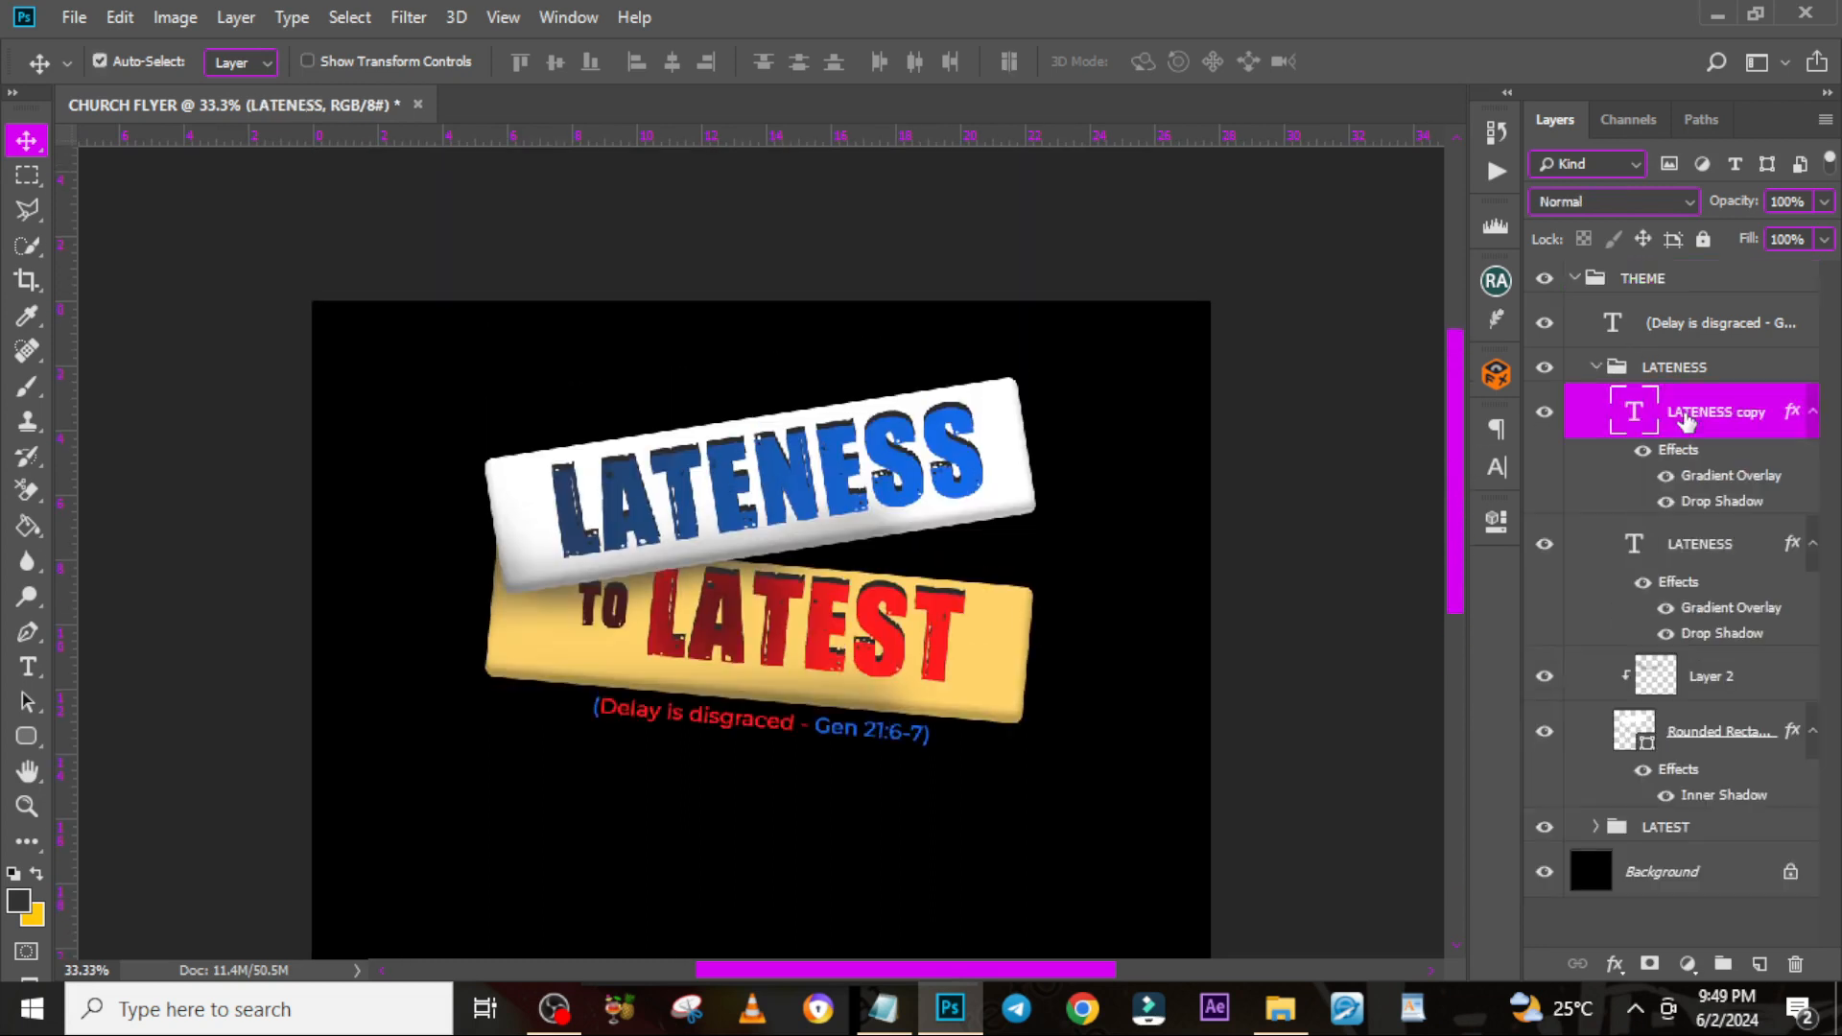
{"action": "left_click_drag", "start_coordinate": [806, 501], "coordinate": [801, 400]}
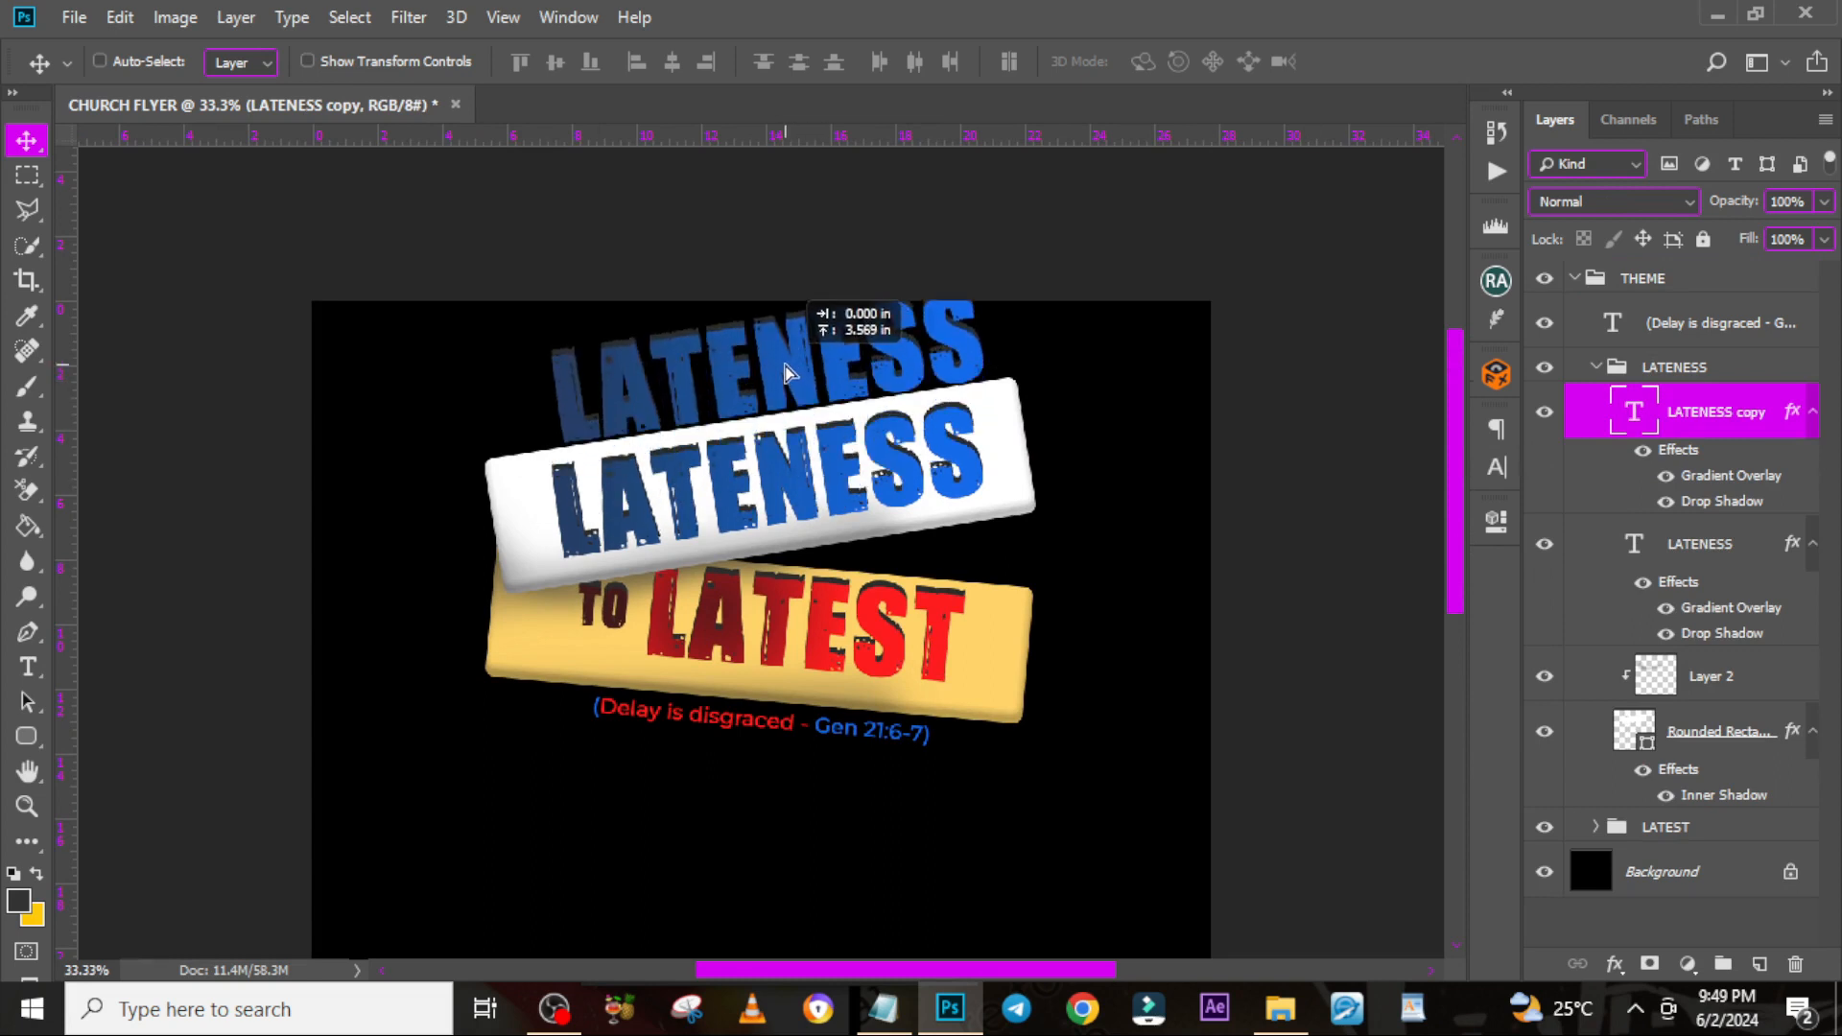
Change the copied text to FROM and shrink it with Free Transform so it sits on the white banner's upper edge
{"action": "double_click", "coordinate": [1640, 419]}
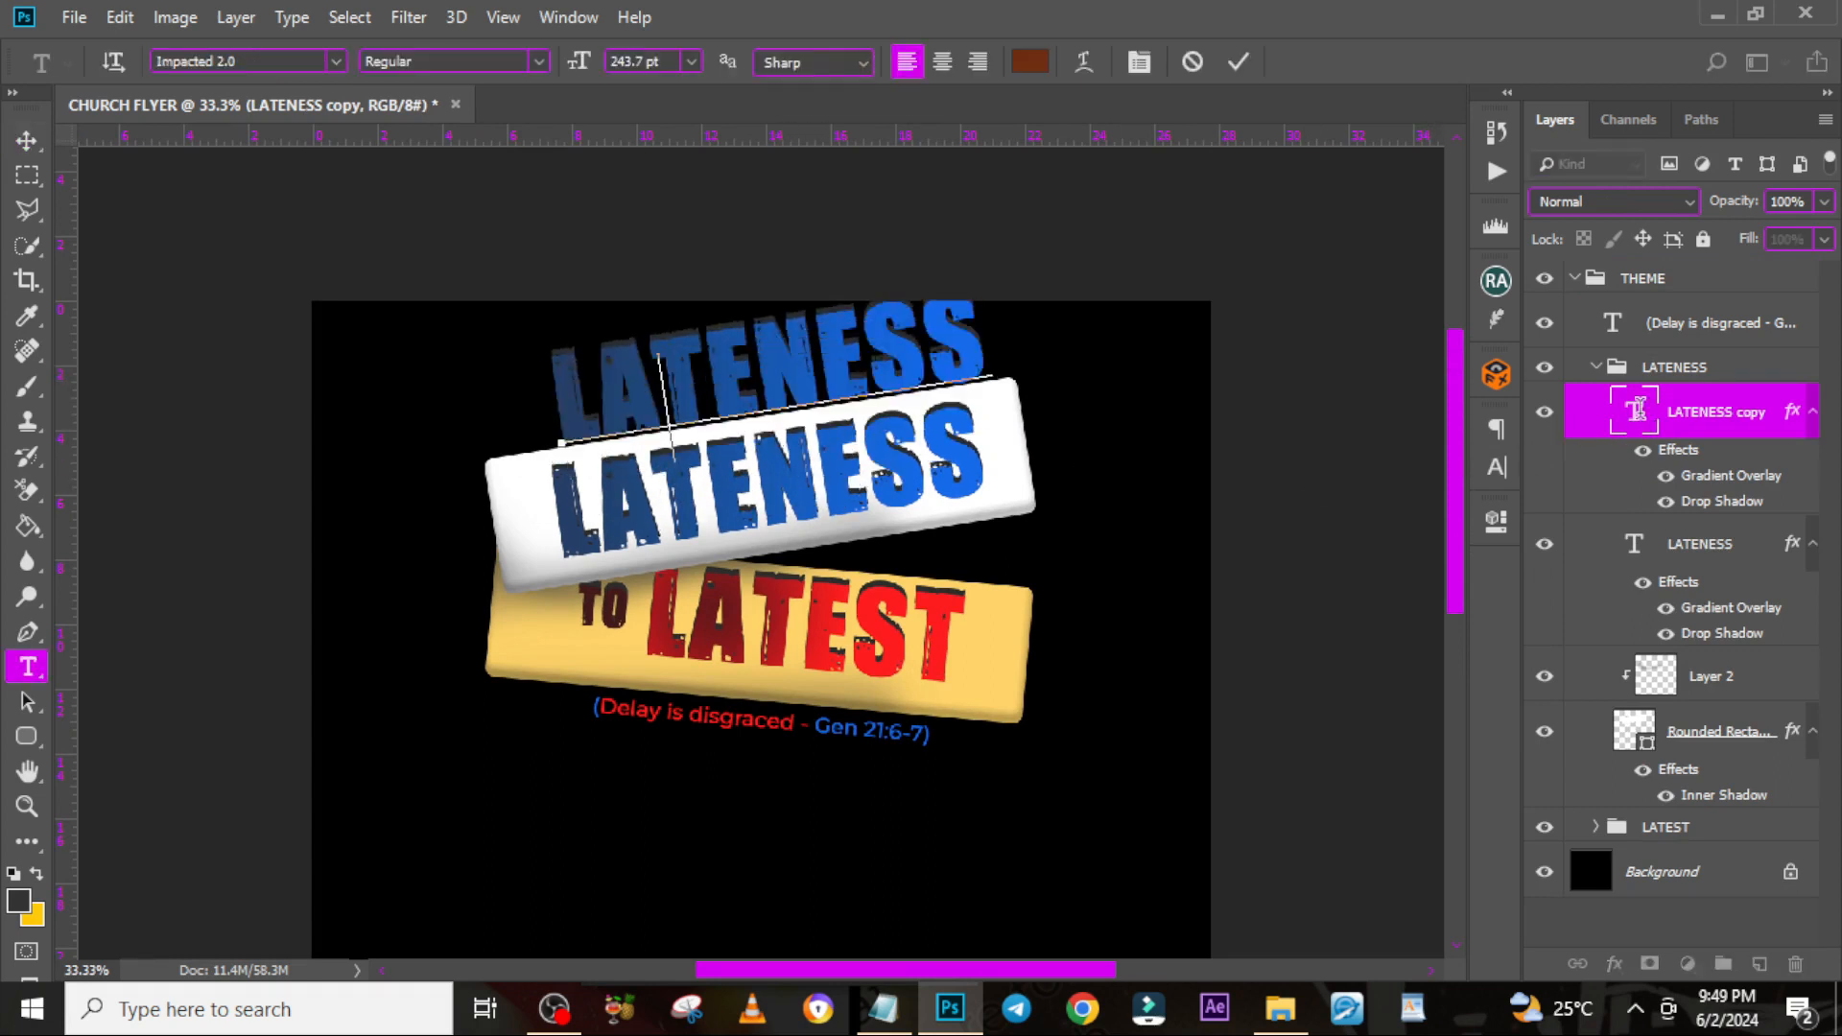
{"action": "type", "text": "FROM"}
{"action": "left_click", "coordinate": [1640, 419]}
{"action": "key", "text": "ctrl+t"}
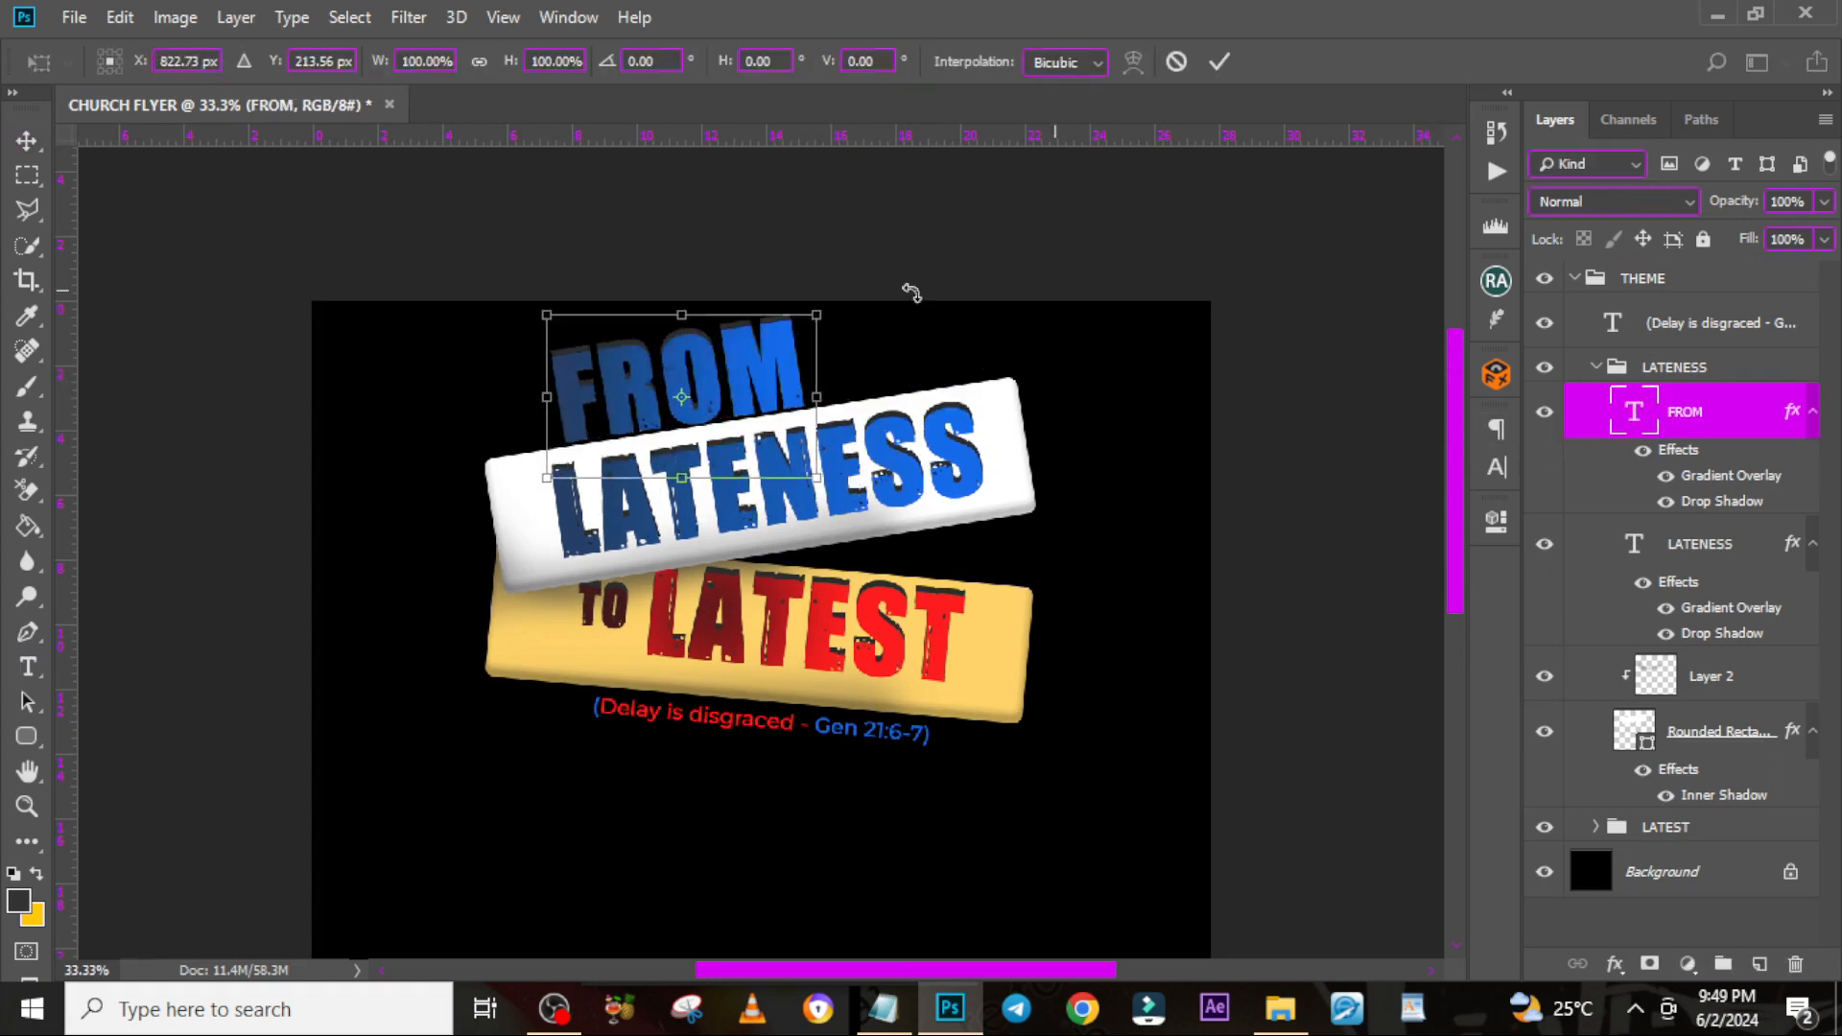
{"action": "left_click_drag", "start_coordinate": [542, 317], "coordinate": [717, 410]}
{"action": "key", "text": "Return"}
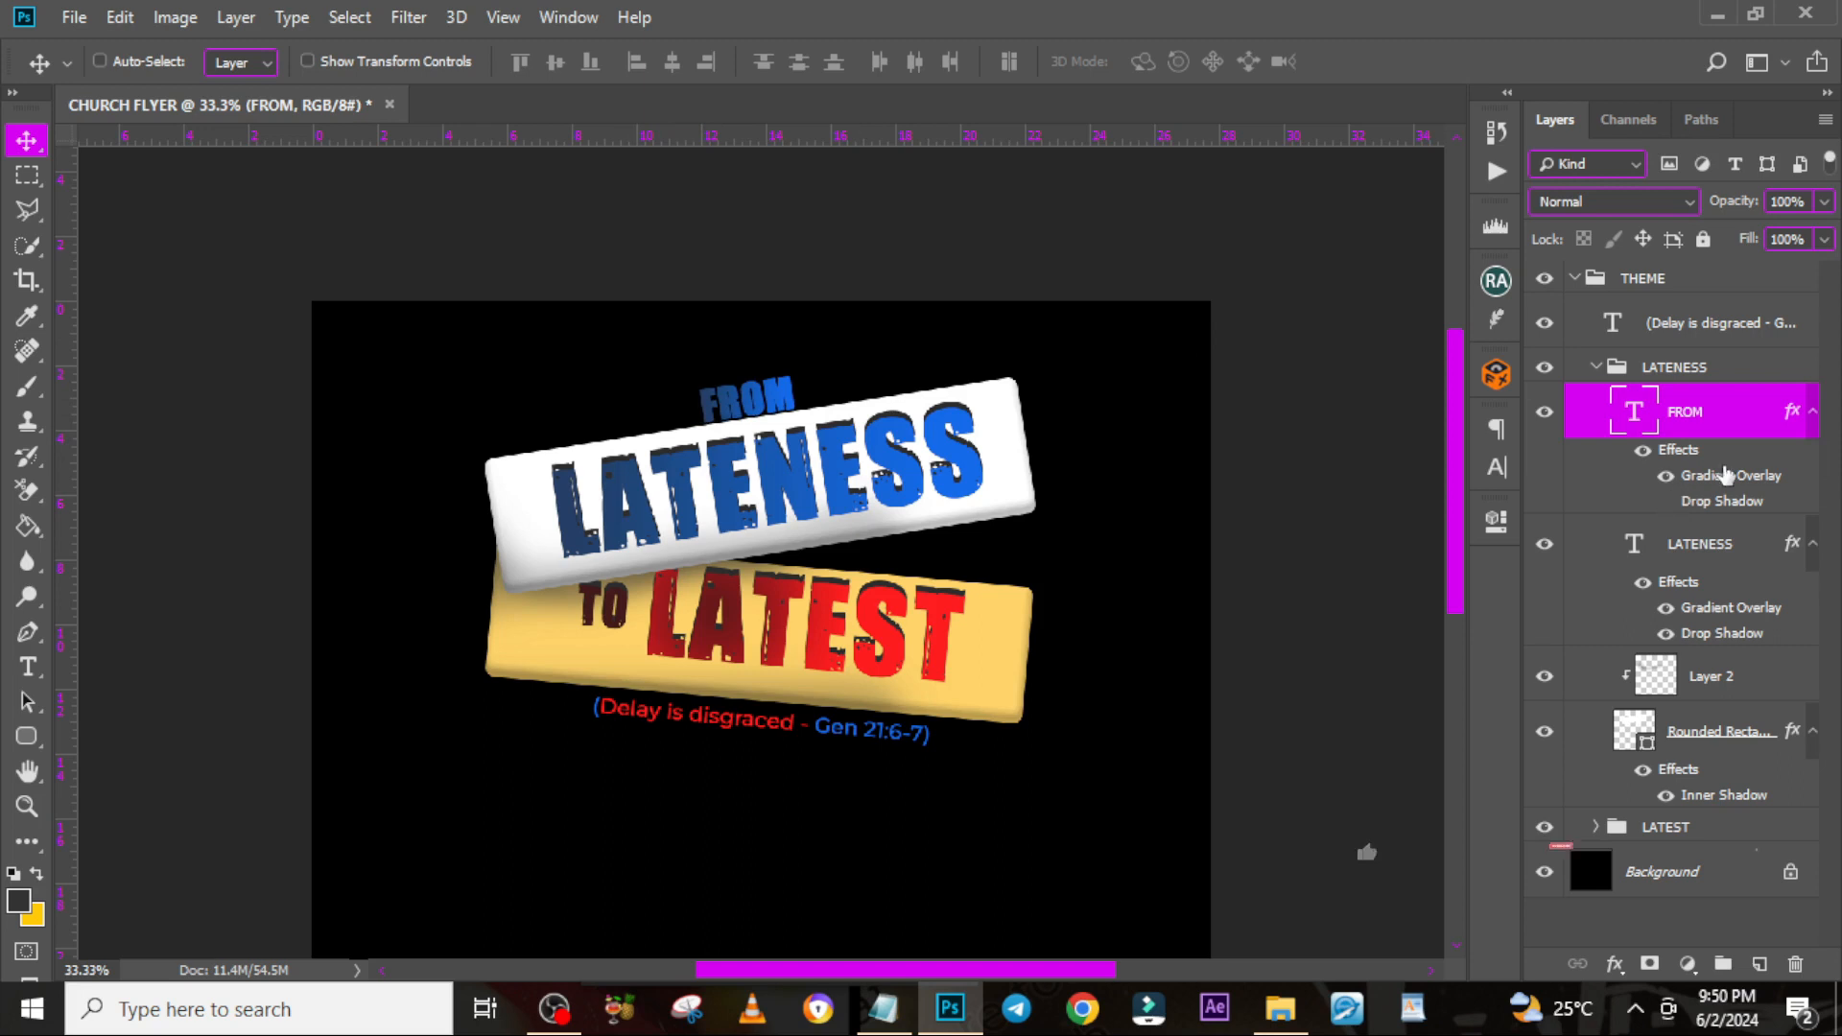
Nudge the FROM text to about X 994 px, Y 217 px, centered on the vertical guide just above the white banner
{"action": "key", "text": "shift+Up"}
{"action": "key", "text": "shift+Up"}
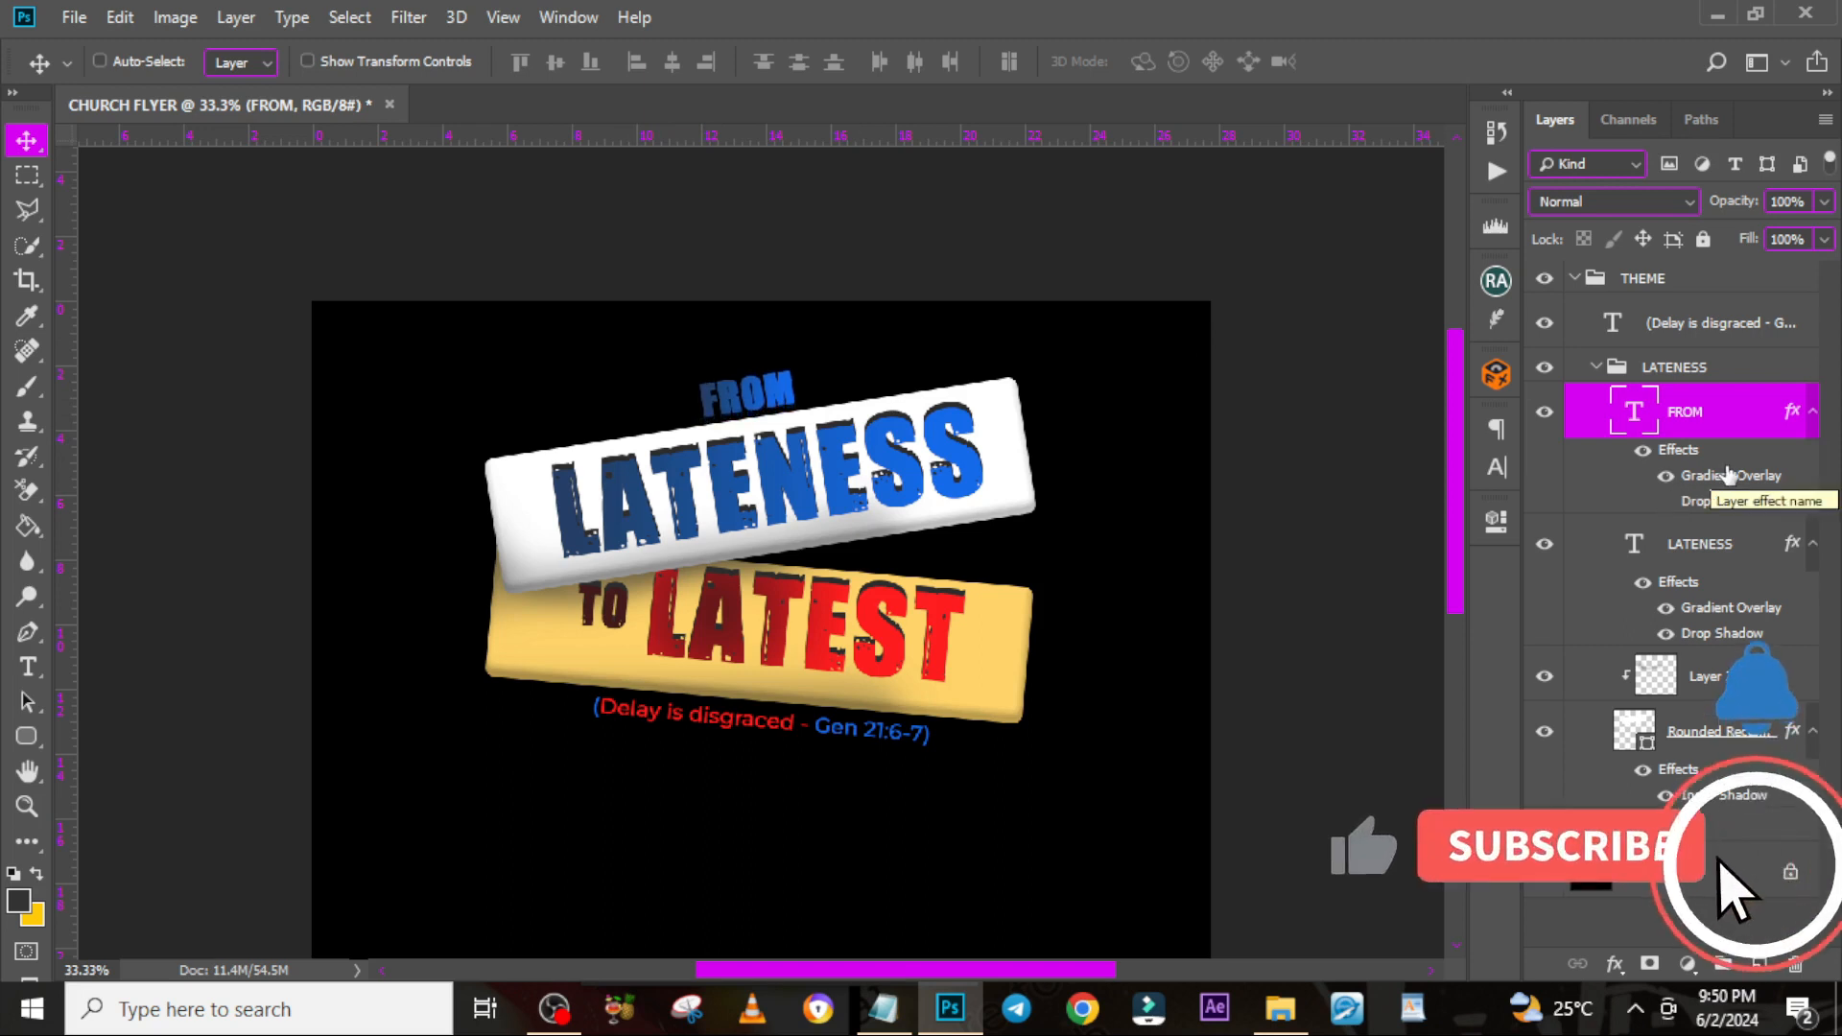
{"action": "key", "text": "Down"}
{"action": "key", "text": "Down"}
{"action": "key", "text": "Down"}
{"action": "key", "text": "Down"}
{"action": "key", "text": "Down"}
{"action": "key", "text": "Down"}
{"action": "key", "text": "Left"}
{"action": "key", "text": "Left"}
{"action": "key", "text": "Left"}
{"action": "key", "text": "Left"}
{"action": "key", "text": "Left"}
{"action": "key", "text": "Left"}
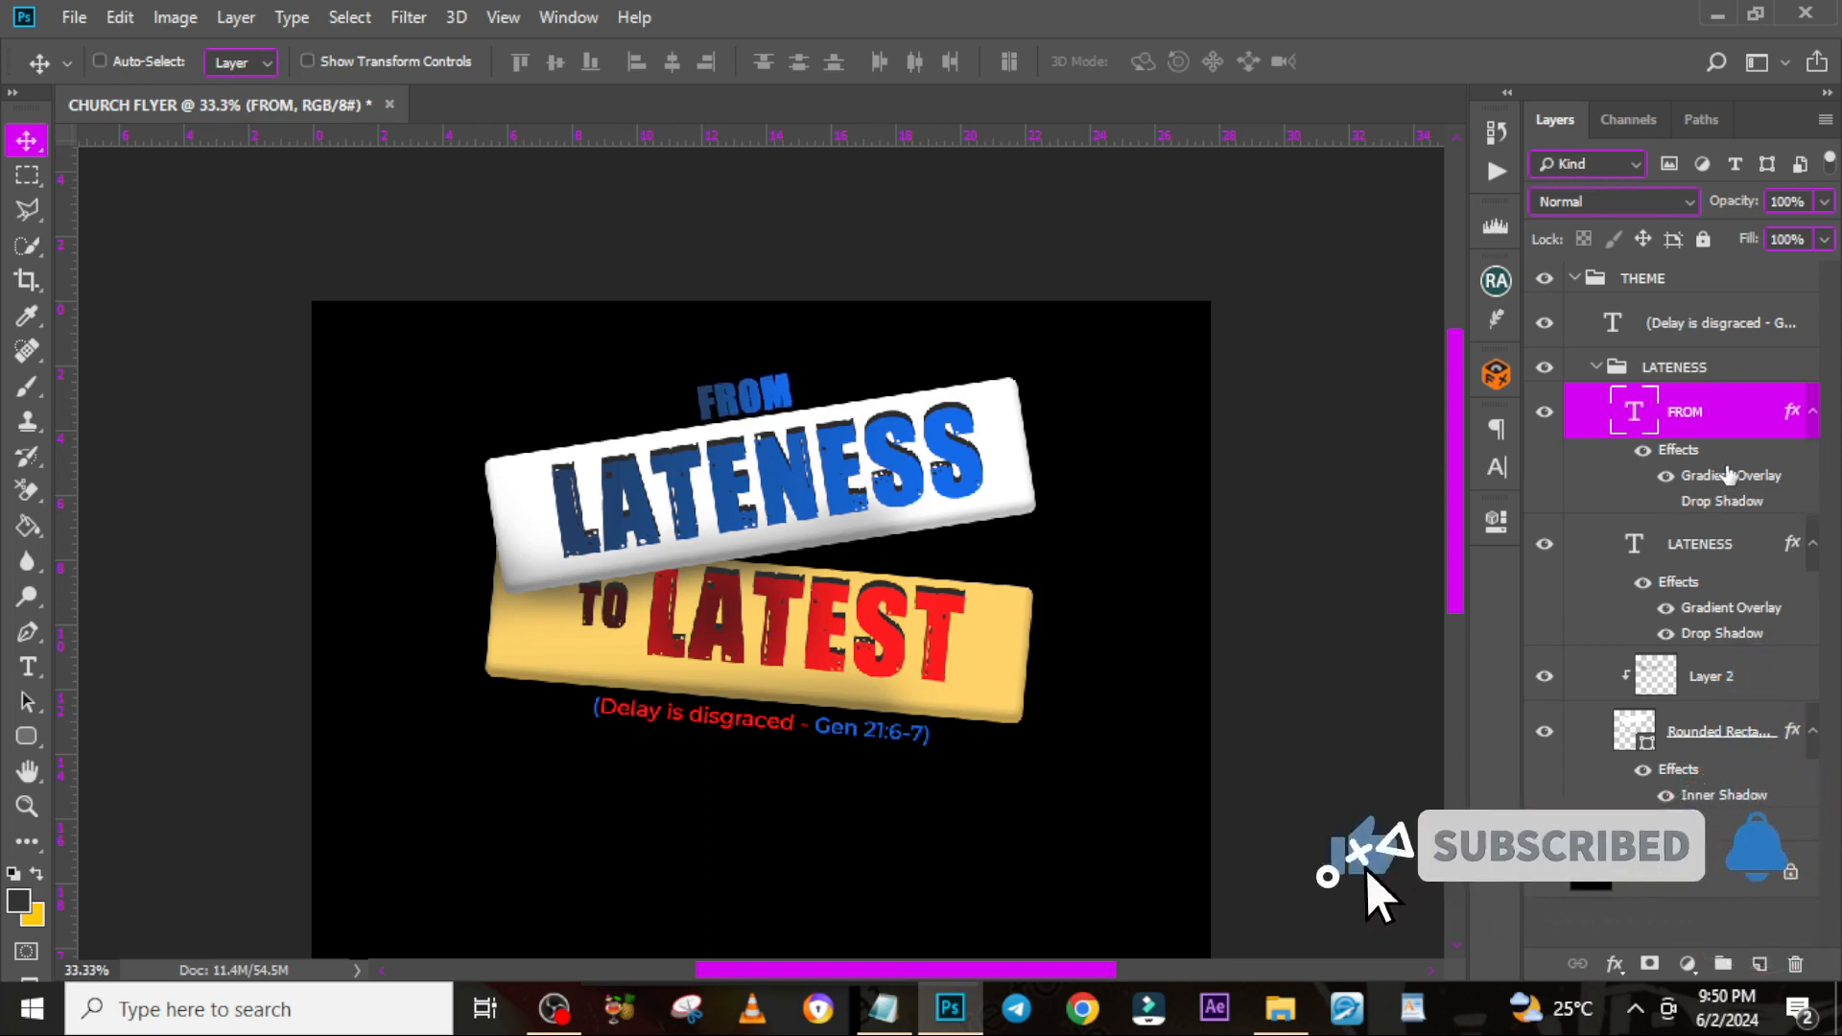
{"action": "key", "text": "ctrl+t"}
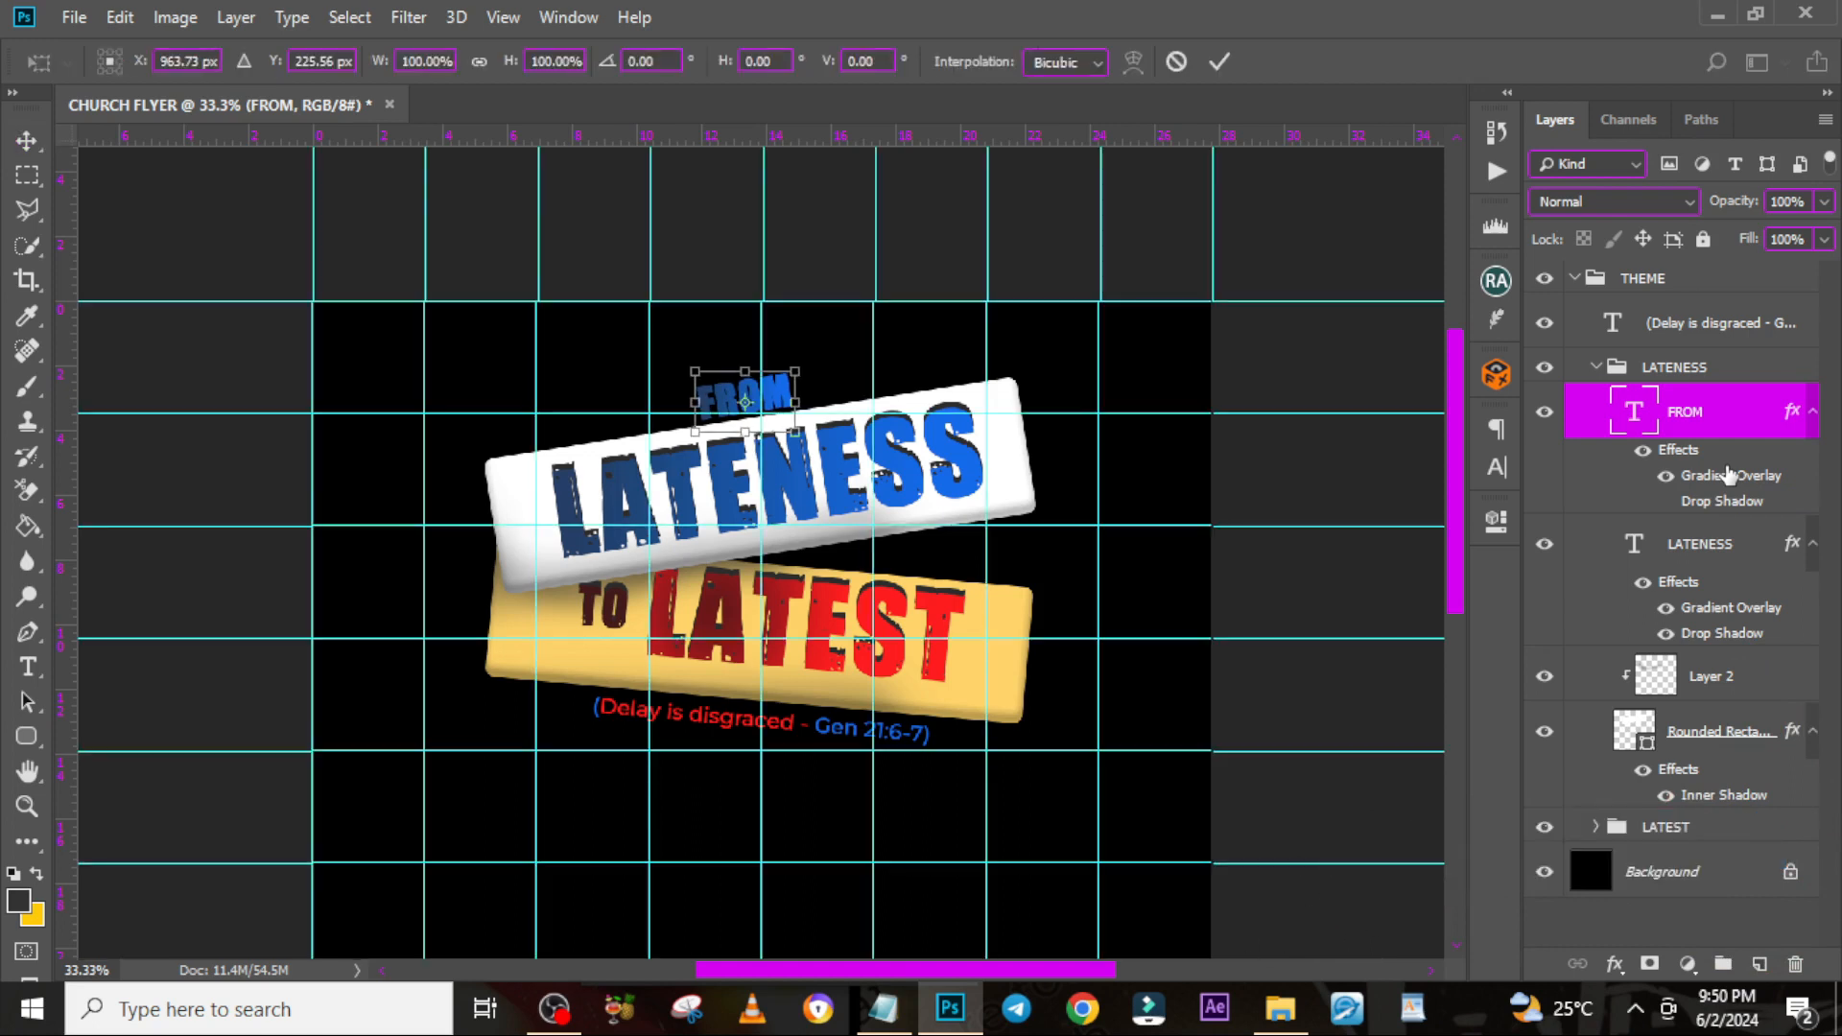
{"action": "key", "text": "shift+Right"}
{"action": "key", "text": "shift+Right"}
{"action": "key", "text": "shift+Right"}
{"action": "key", "text": "Up"}
{"action": "key", "text": "Up"}
{"action": "key", "text": "Up"}
{"action": "key", "text": "Up"}
{"action": "key", "text": "Up"}
{"action": "key", "text": "Up"}
{"action": "key", "text": "Up"}
{"action": "key", "text": "Up"}
{"action": "key", "text": "Up"}
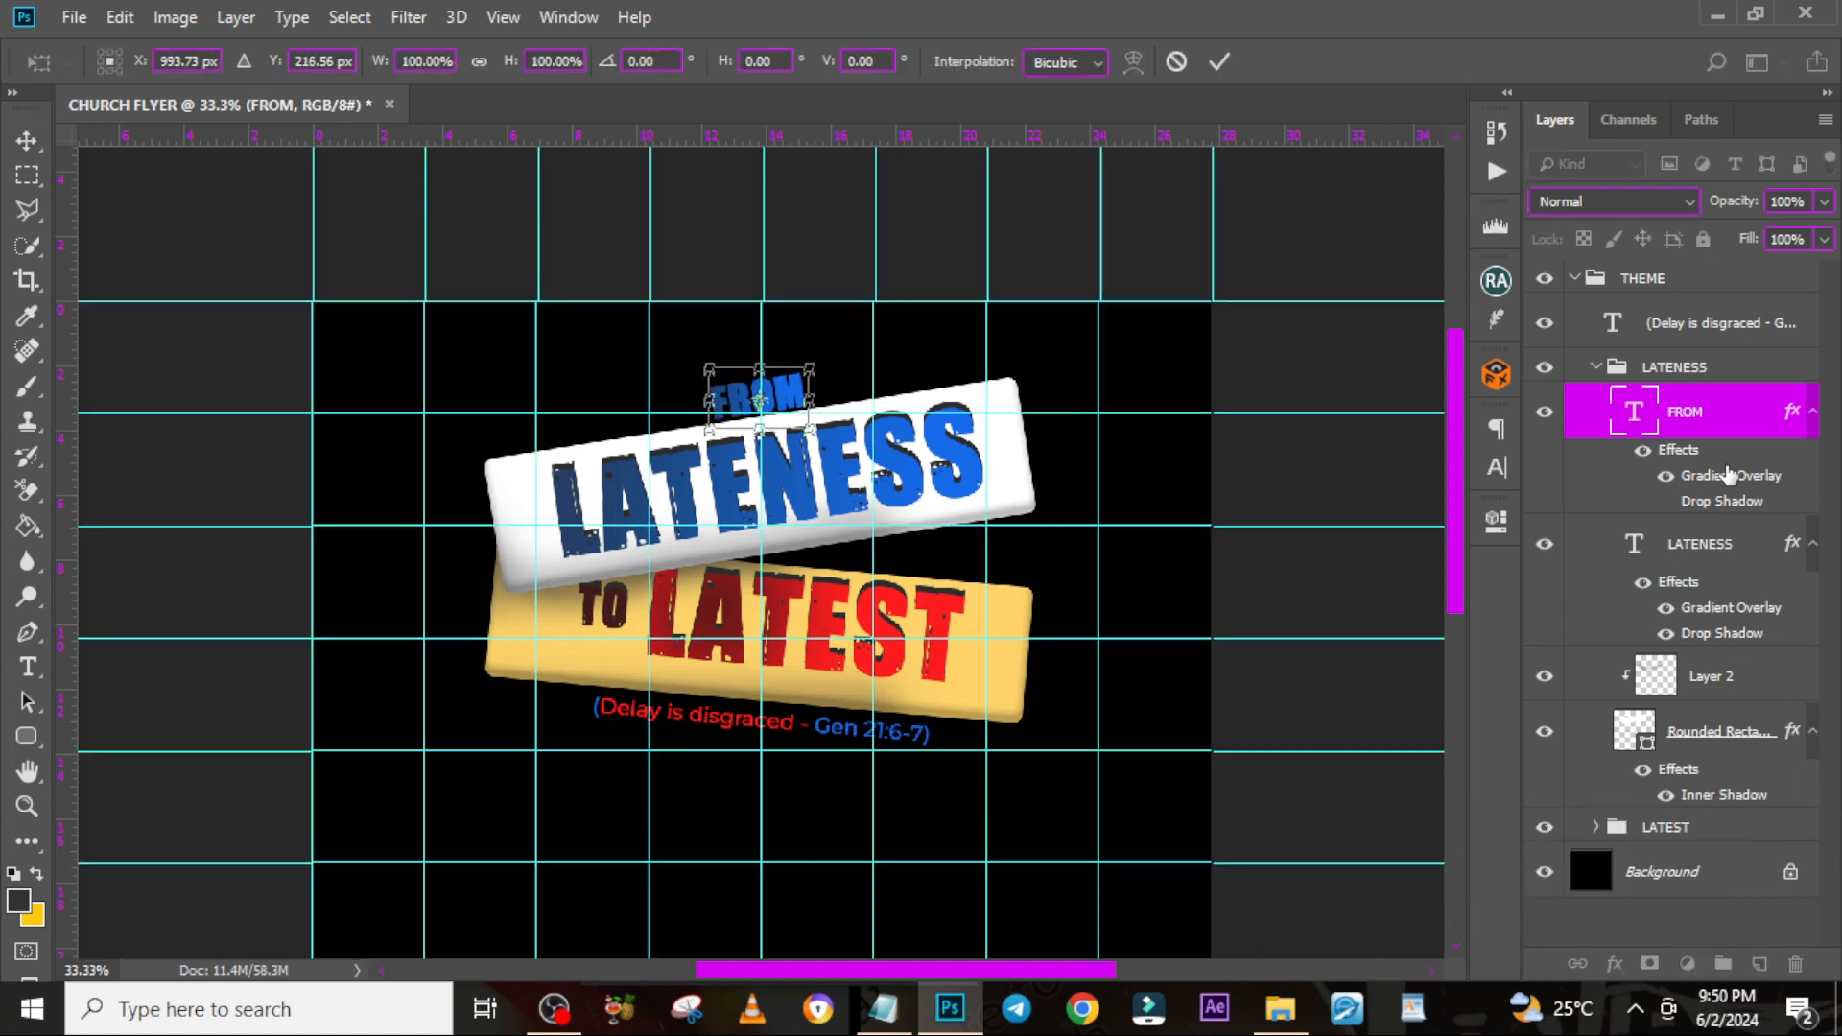
{"action": "key", "text": "Return"}
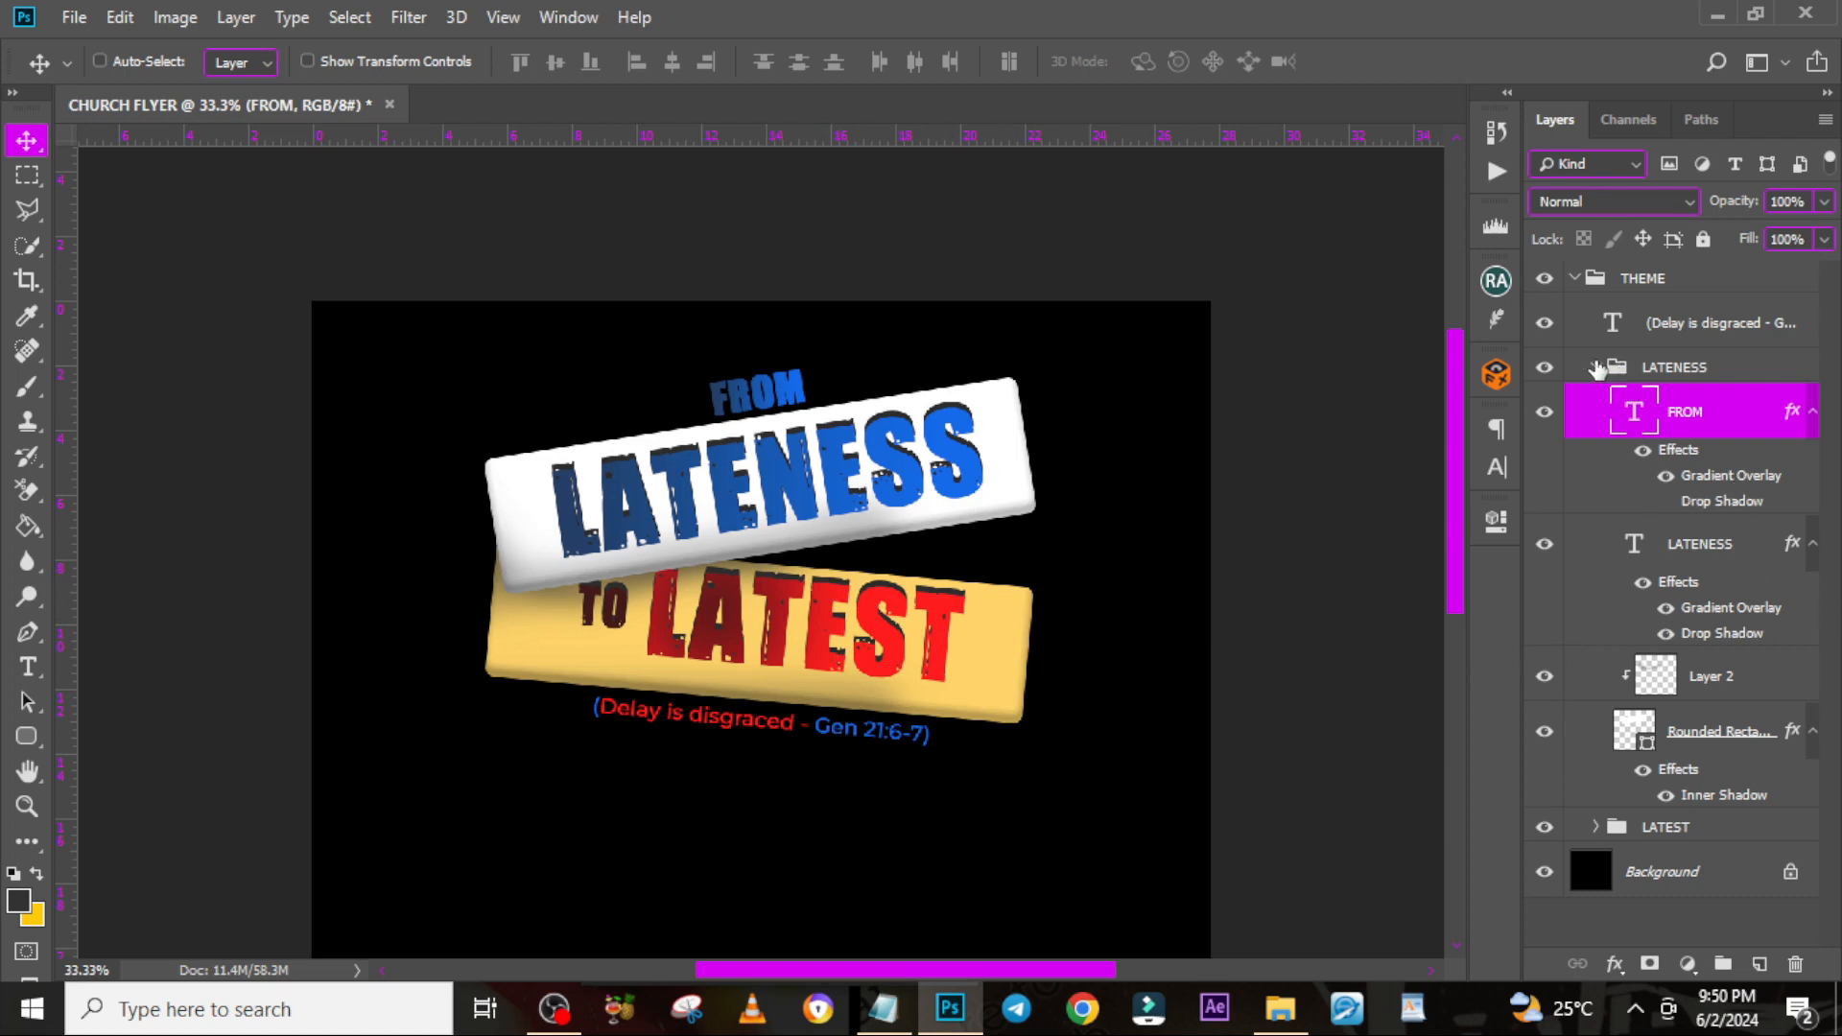
Shift the TO and LATEST text layers slightly down within the yellow banner and collapse the THEME group
{"action": "left_click", "coordinate": [1596, 367]}
{"action": "left_click", "coordinate": [1598, 401]}
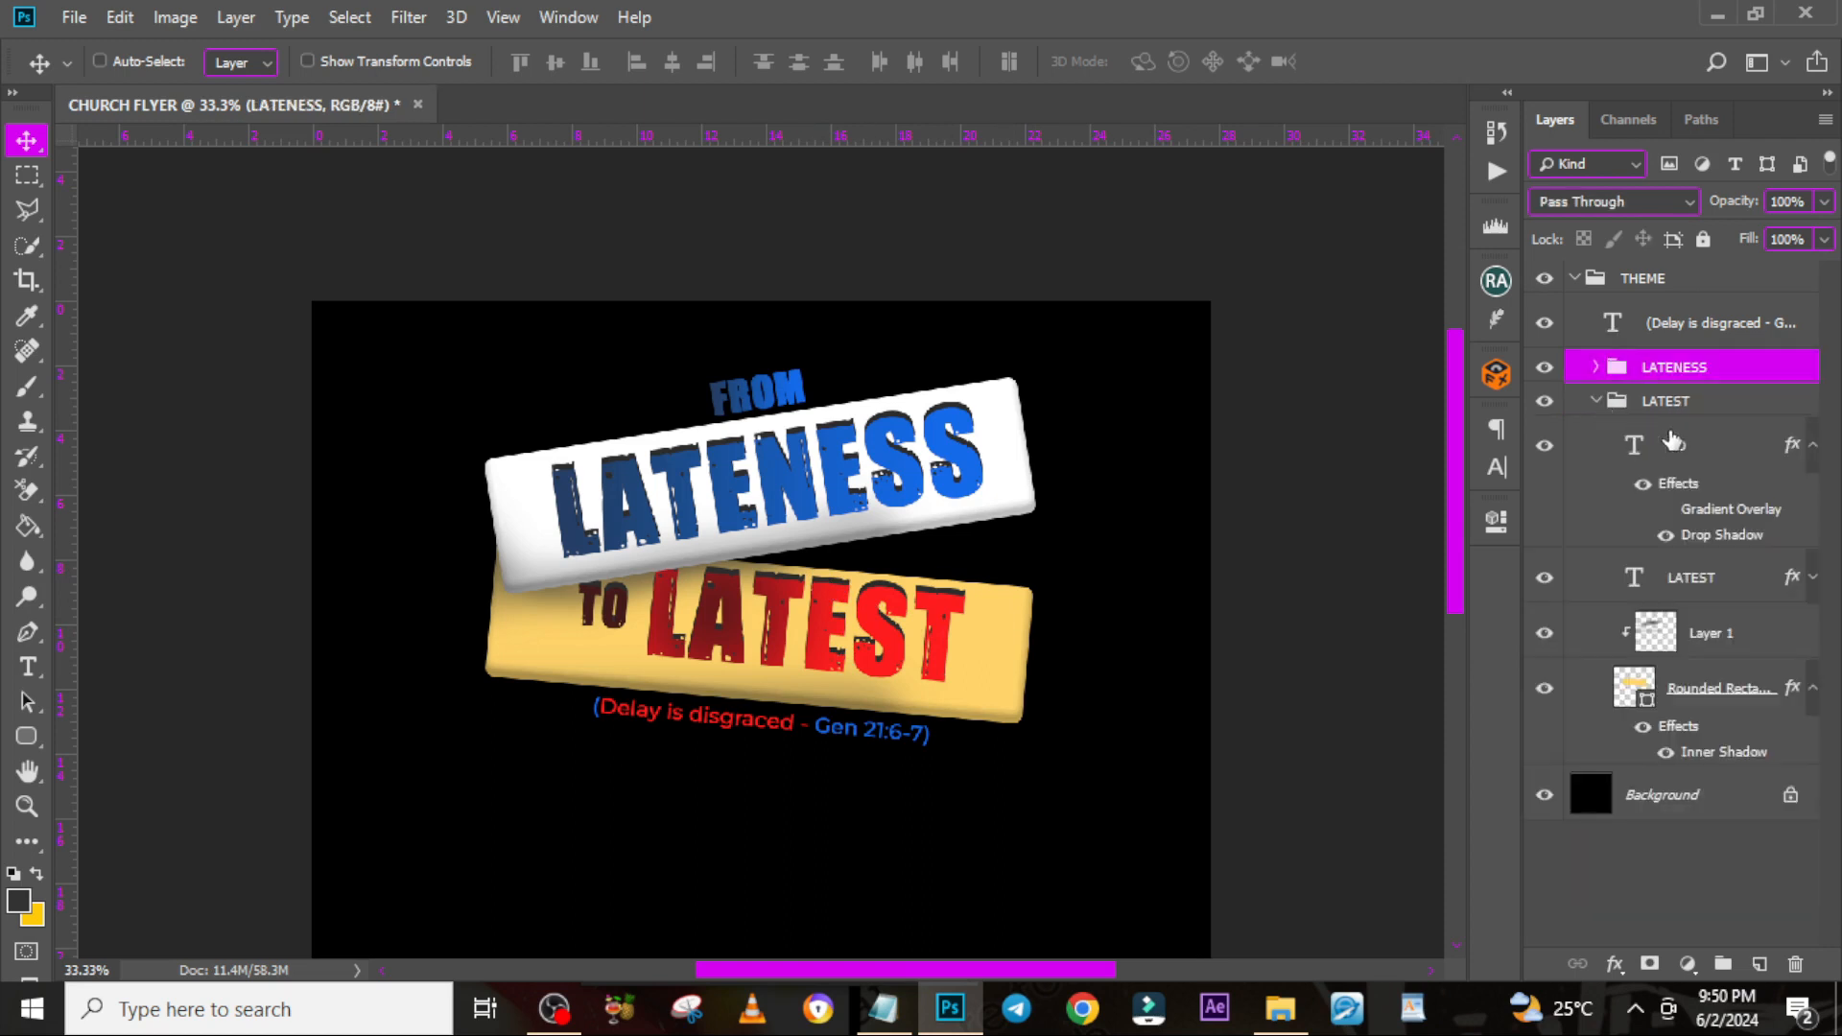
{"action": "left_click", "coordinate": [1688, 456]}
{"action": "left_click", "coordinate": [1770, 597], "text": "ctrl"}
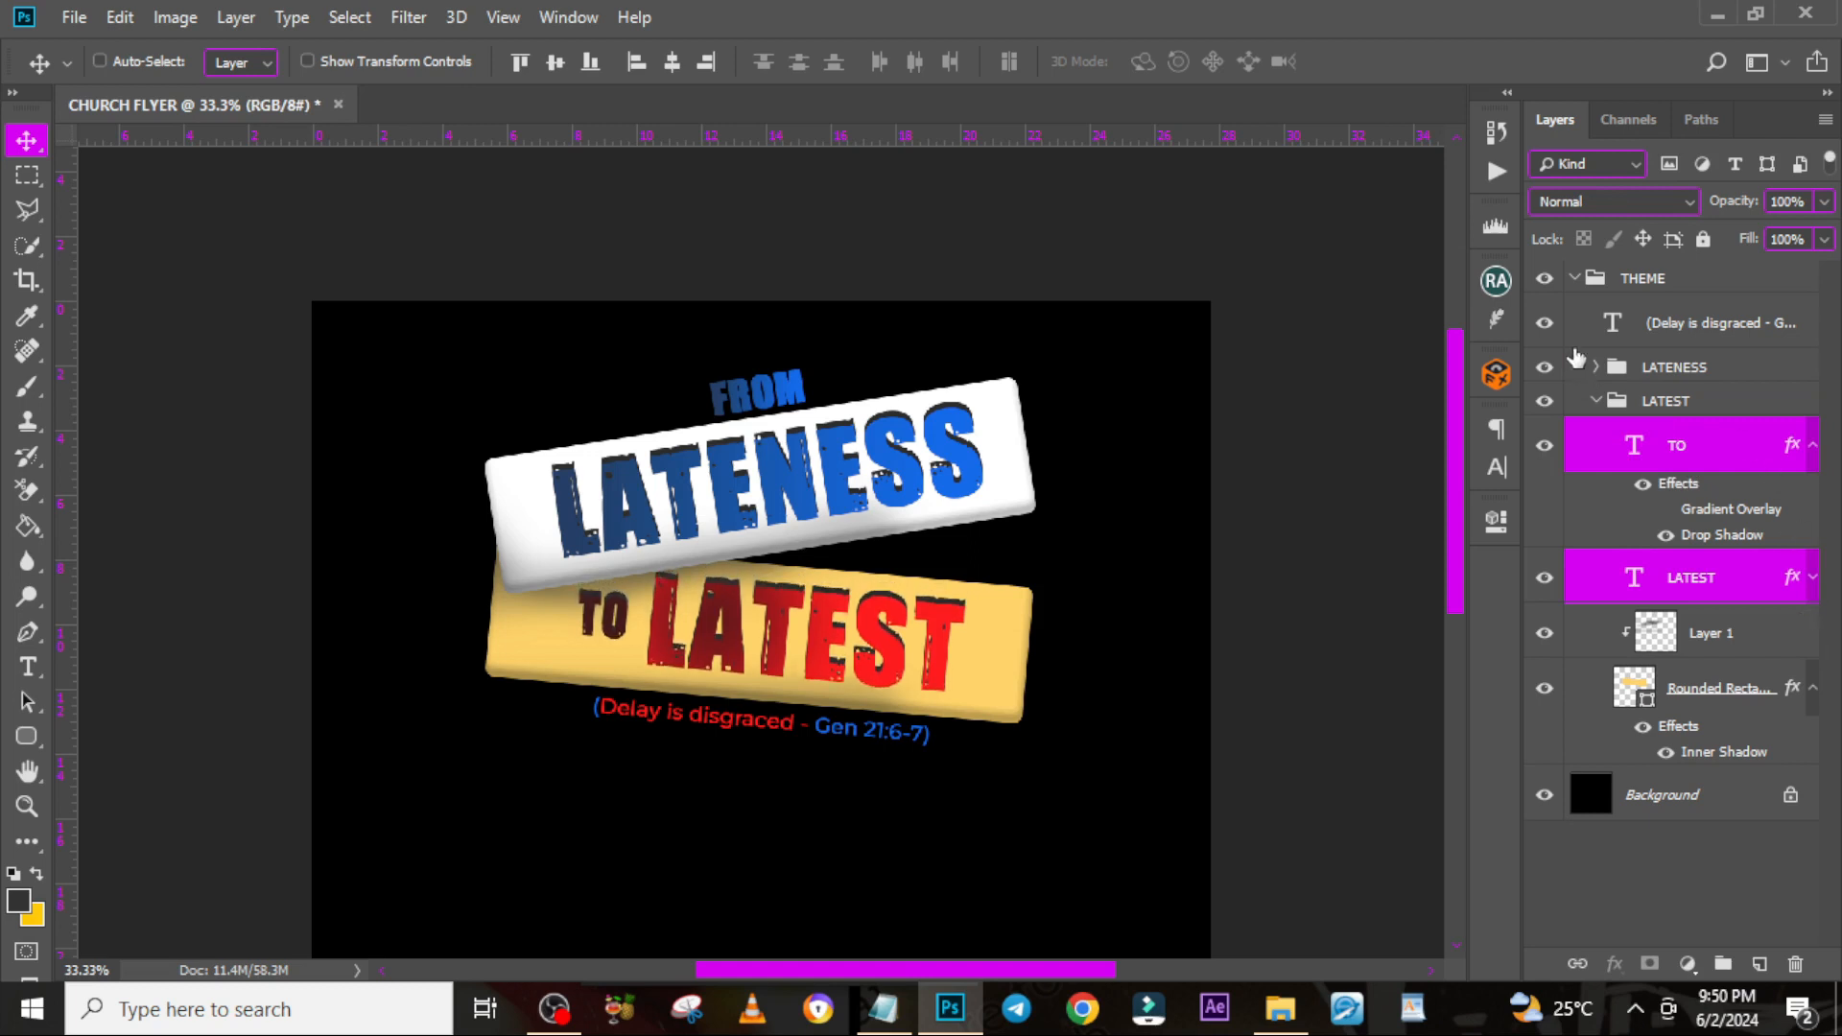
{"action": "left_click", "coordinate": [1574, 279]}
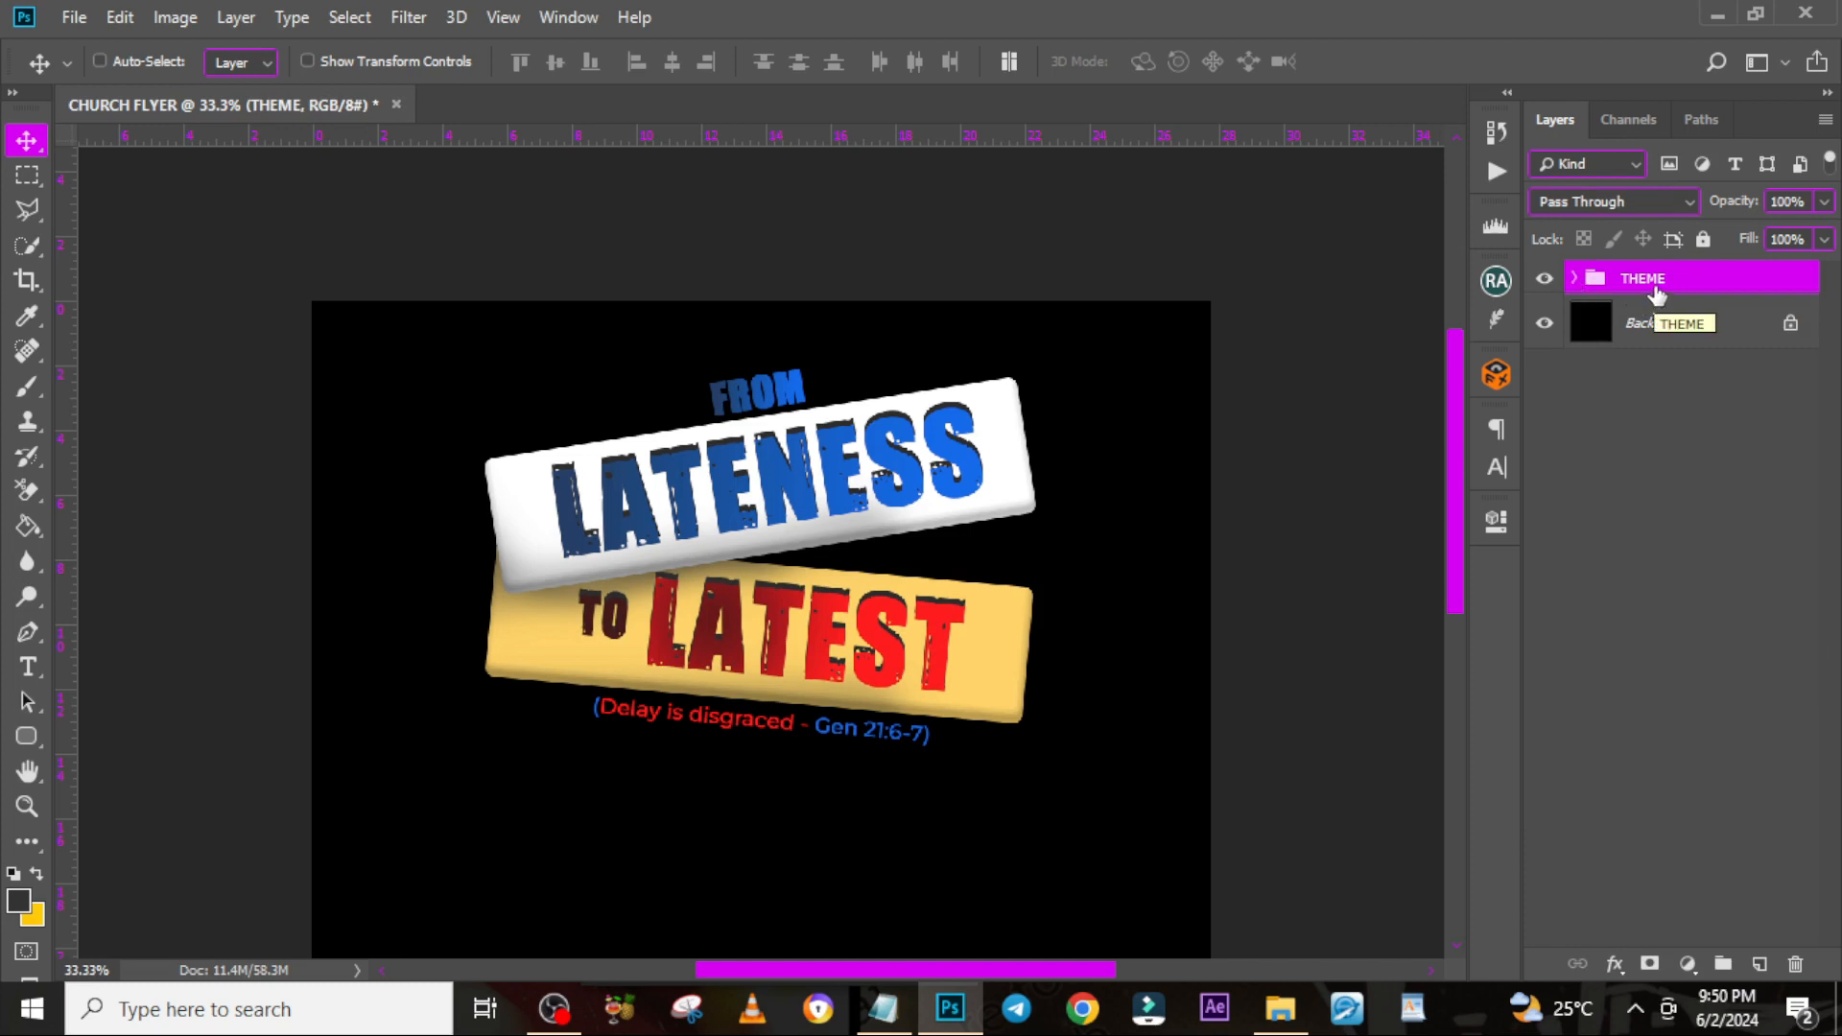
{"action": "key", "text": "ctrl+minus"}
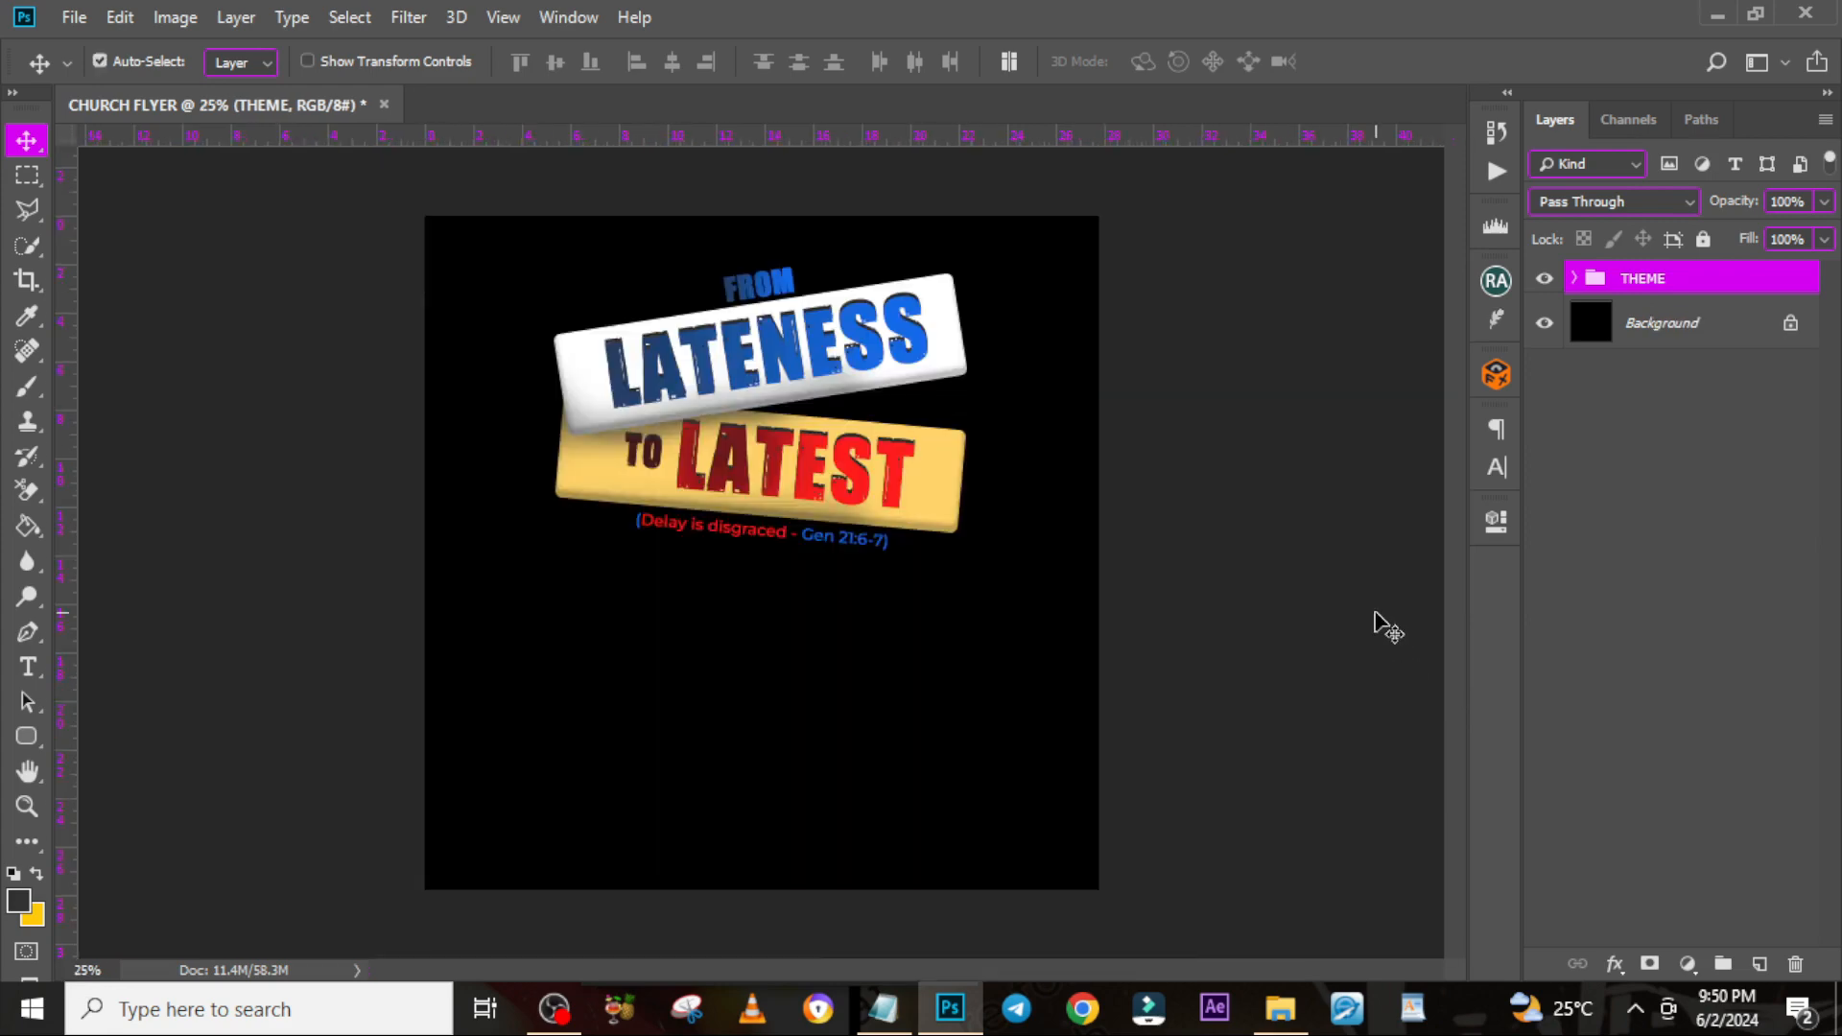
Place the cut-out photo of the man with the microphone from the FLYER folder into the flyer document
{"action": "left_click", "coordinate": [1280, 1008]}
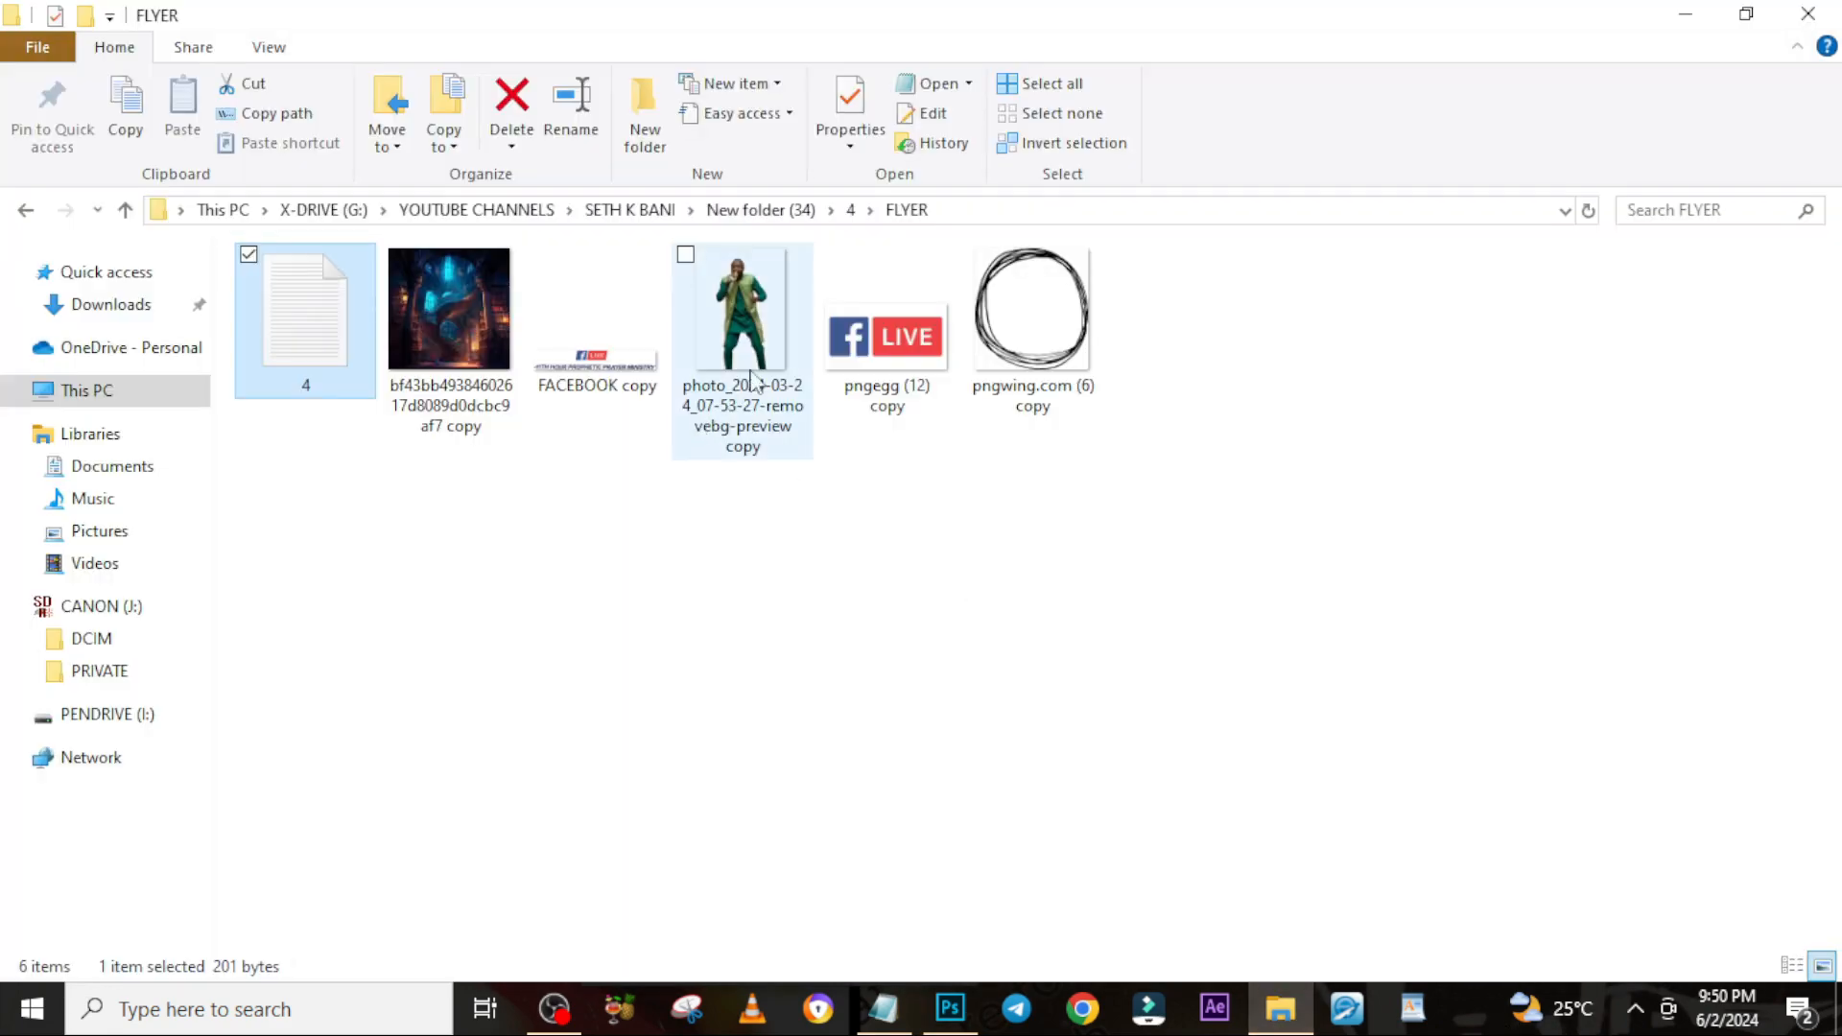
{"action": "left_click", "coordinate": [741, 317]}
{"action": "left_click_drag", "start_coordinate": [949, 1026], "coordinate": [767, 735]}
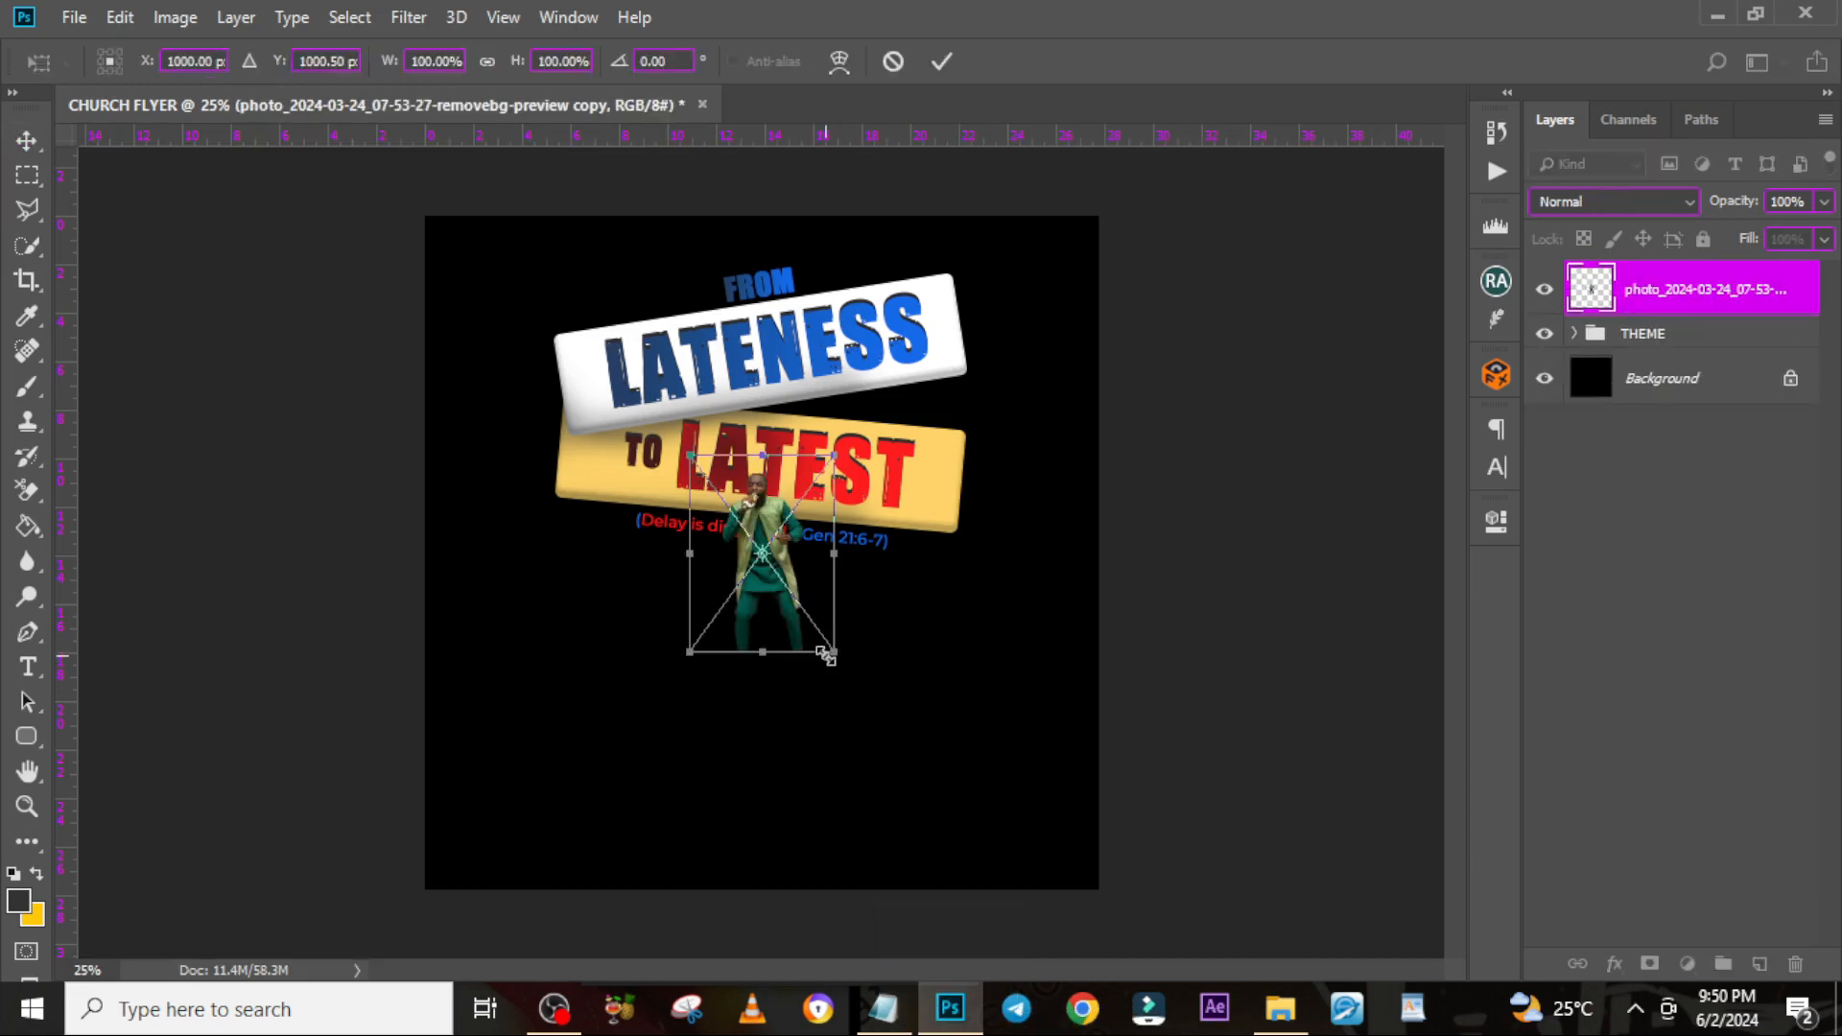
Enlarge the man's photo and position it so his upper body fills the flyer's lower center, and show the guides
{"action": "left_click_drag", "start_coordinate": [822, 645], "coordinate": [1117, 1019]}
{"action": "left_click_drag", "start_coordinate": [816, 321], "coordinate": [842, 681]}
{"action": "left_click_drag", "start_coordinate": [1136, 446], "coordinate": [1053, 533]}
{"action": "key", "text": "Return"}
{"action": "key", "text": "ctrl+apostrophe"}
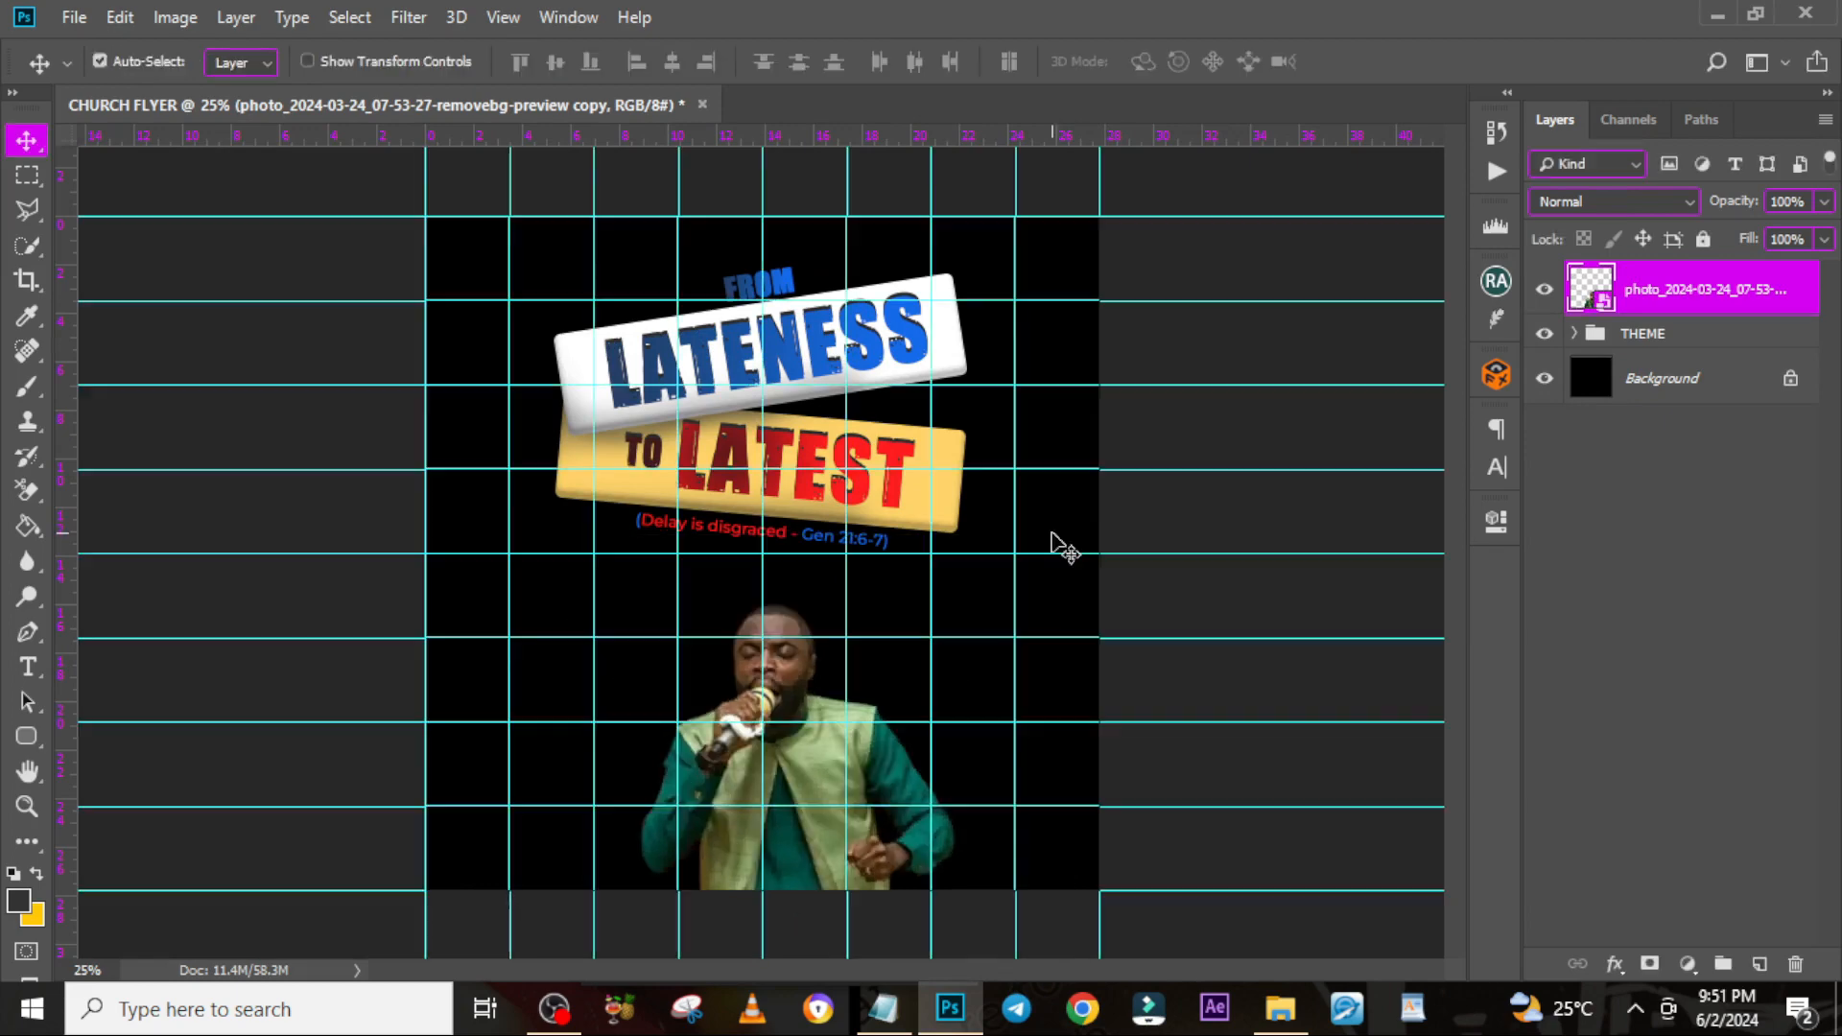
Move the THEME group down until the verse line sits just above the man's head
{"action": "left_click", "coordinate": [1659, 339]}
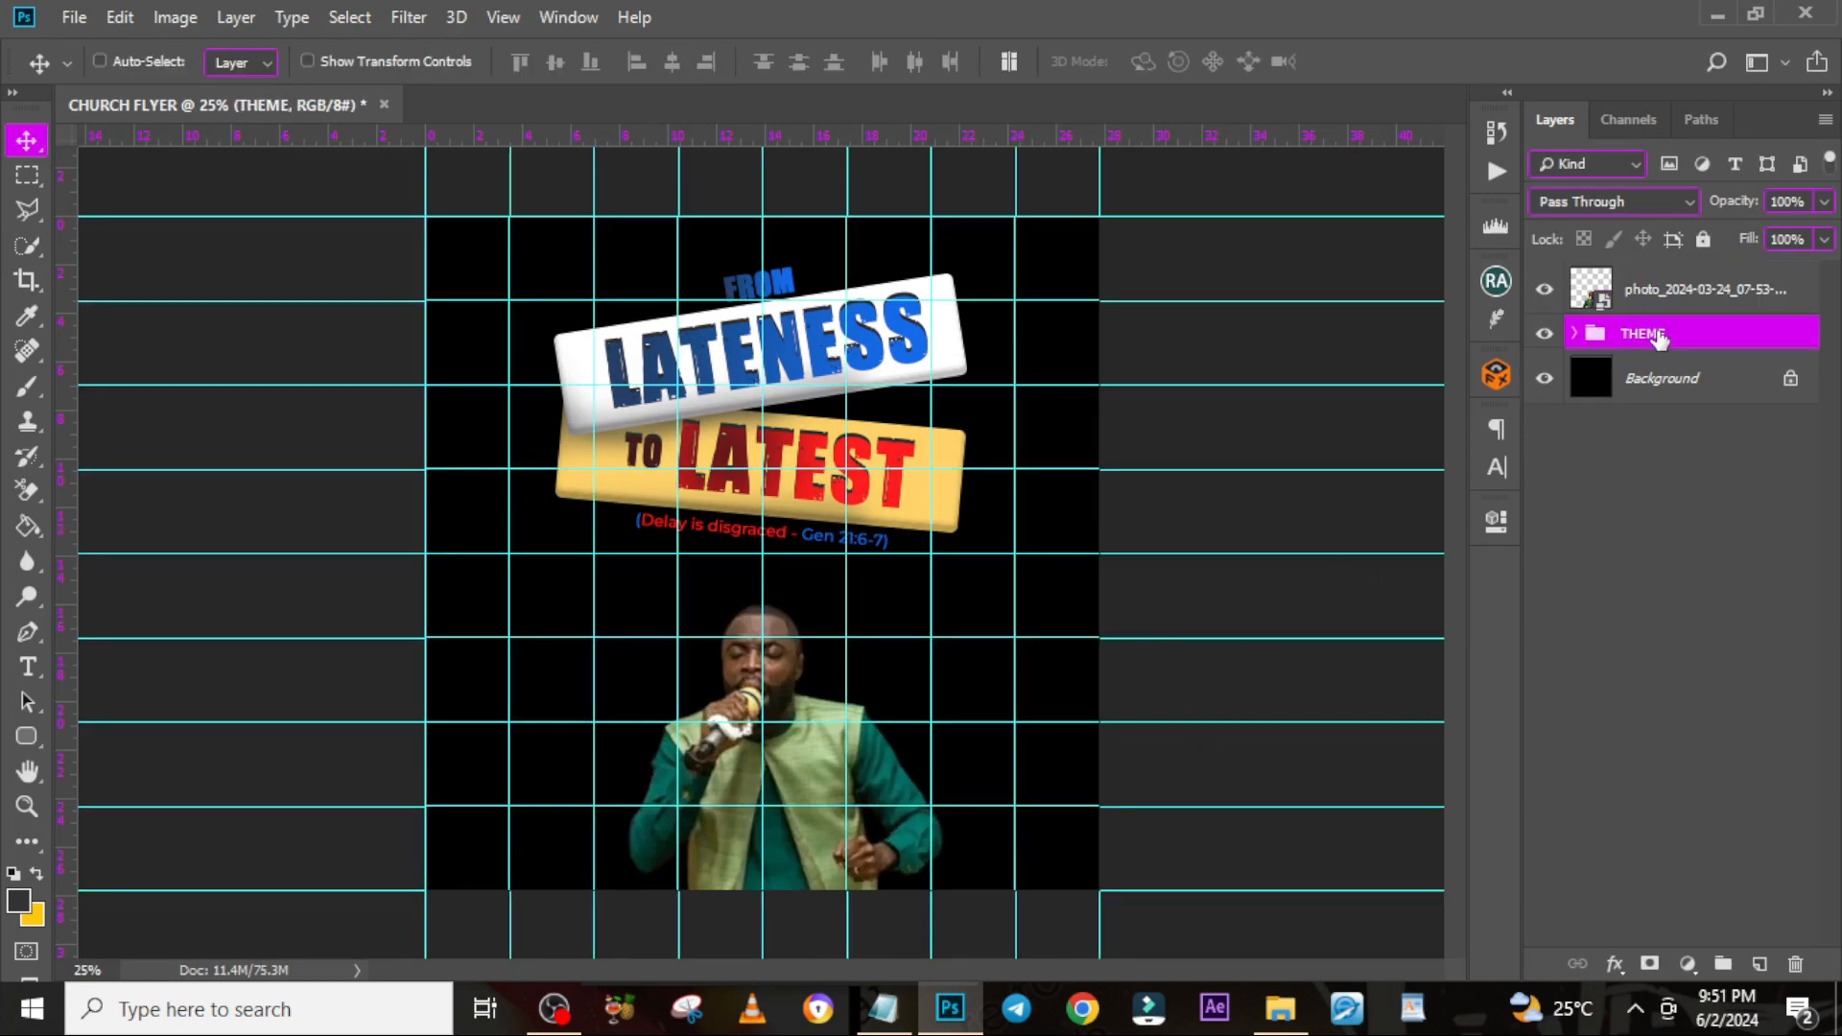
{"action": "key", "text": "shift+Down"}
{"action": "key", "text": "shift+Down"}
{"action": "key", "text": "shift+Down"}
{"action": "key", "text": "shift+Down"}
{"action": "key", "text": "shift+Down"}
{"action": "key", "text": "shift+Down"}
{"action": "key", "text": "shift+Down"}
{"action": "key", "text": "shift+Down"}
{"action": "key", "text": "shift+Down"}
{"action": "key", "text": "shift+Down"}
{"action": "key", "text": "shift+Down"}
{"action": "key", "text": "shift+Down"}
{"action": "key", "text": "shift+Down"}
{"action": "key", "text": "shift+Down"}
{"action": "key", "text": "shift+Down"}
{"action": "key", "text": "shift+Down"}
{"action": "key", "text": "shift+Down"}
{"action": "key", "text": "shift+Down"}
{"action": "key", "text": "shift+Down"}
{"action": "key", "text": "shift+Down"}
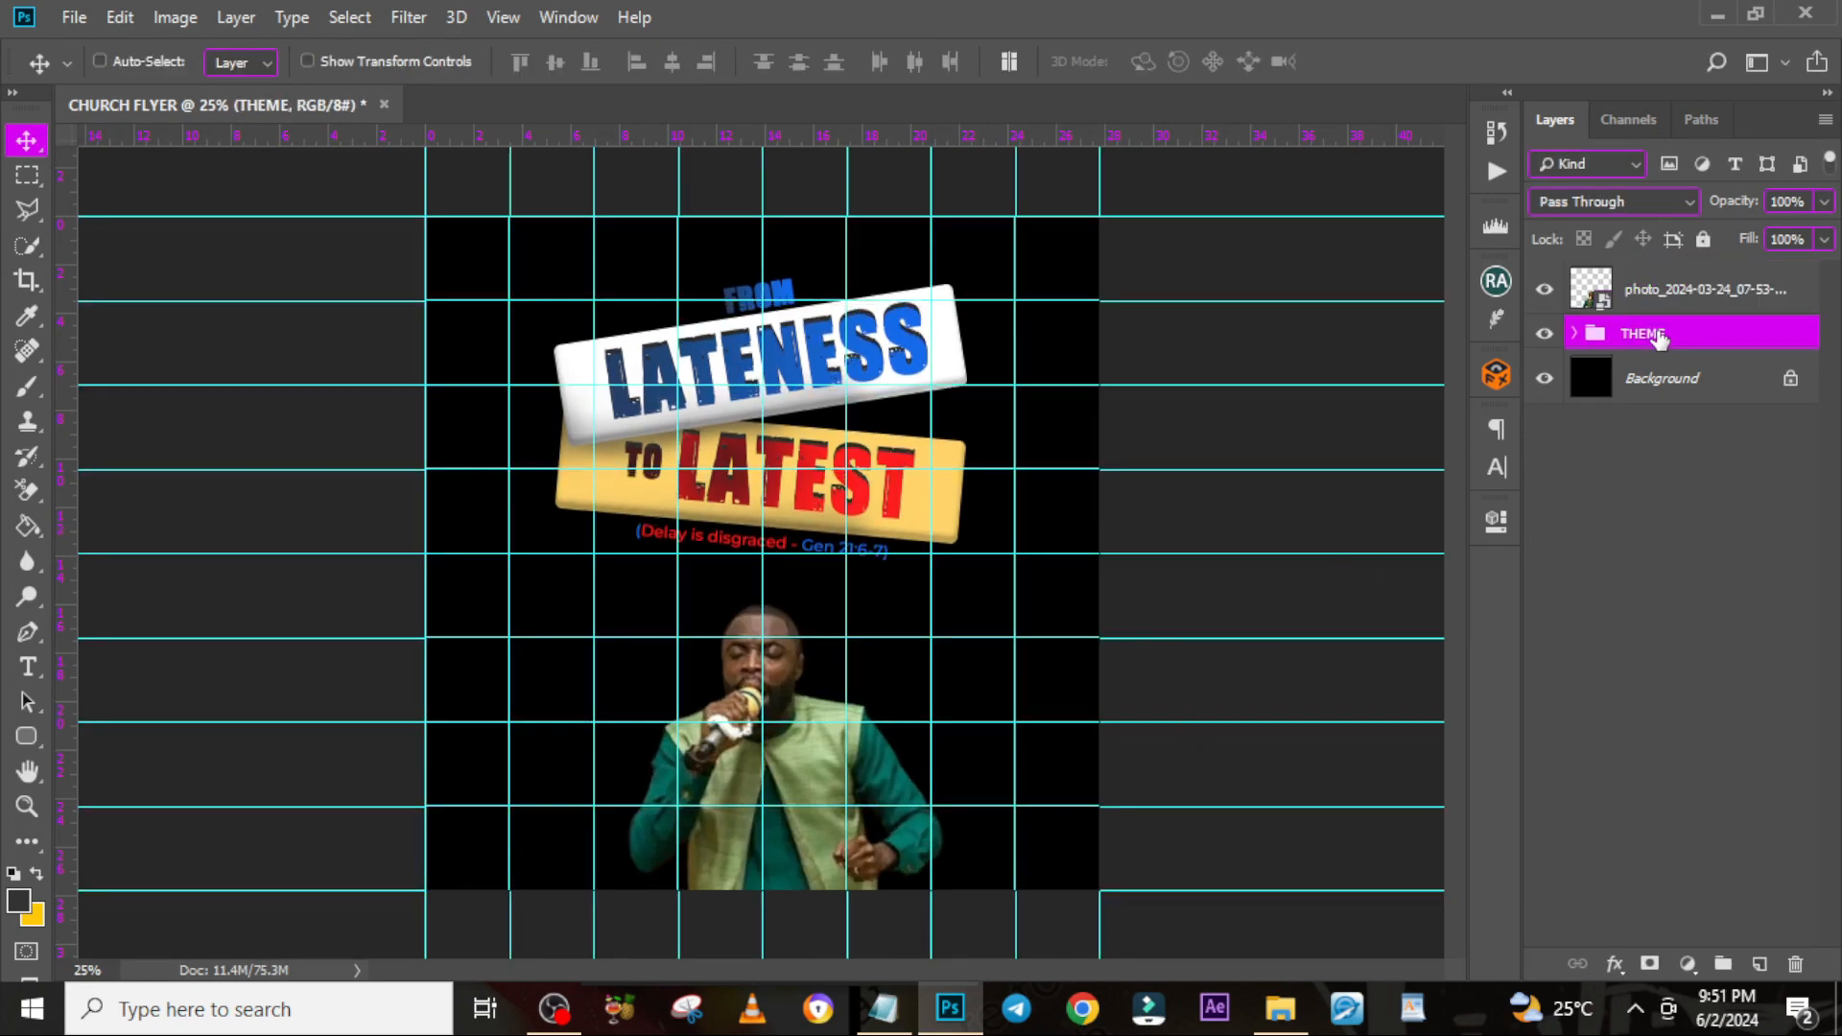
{"action": "key", "text": "shift+Down"}
{"action": "key", "text": "shift+Down"}
{"action": "key", "text": "shift+Down"}
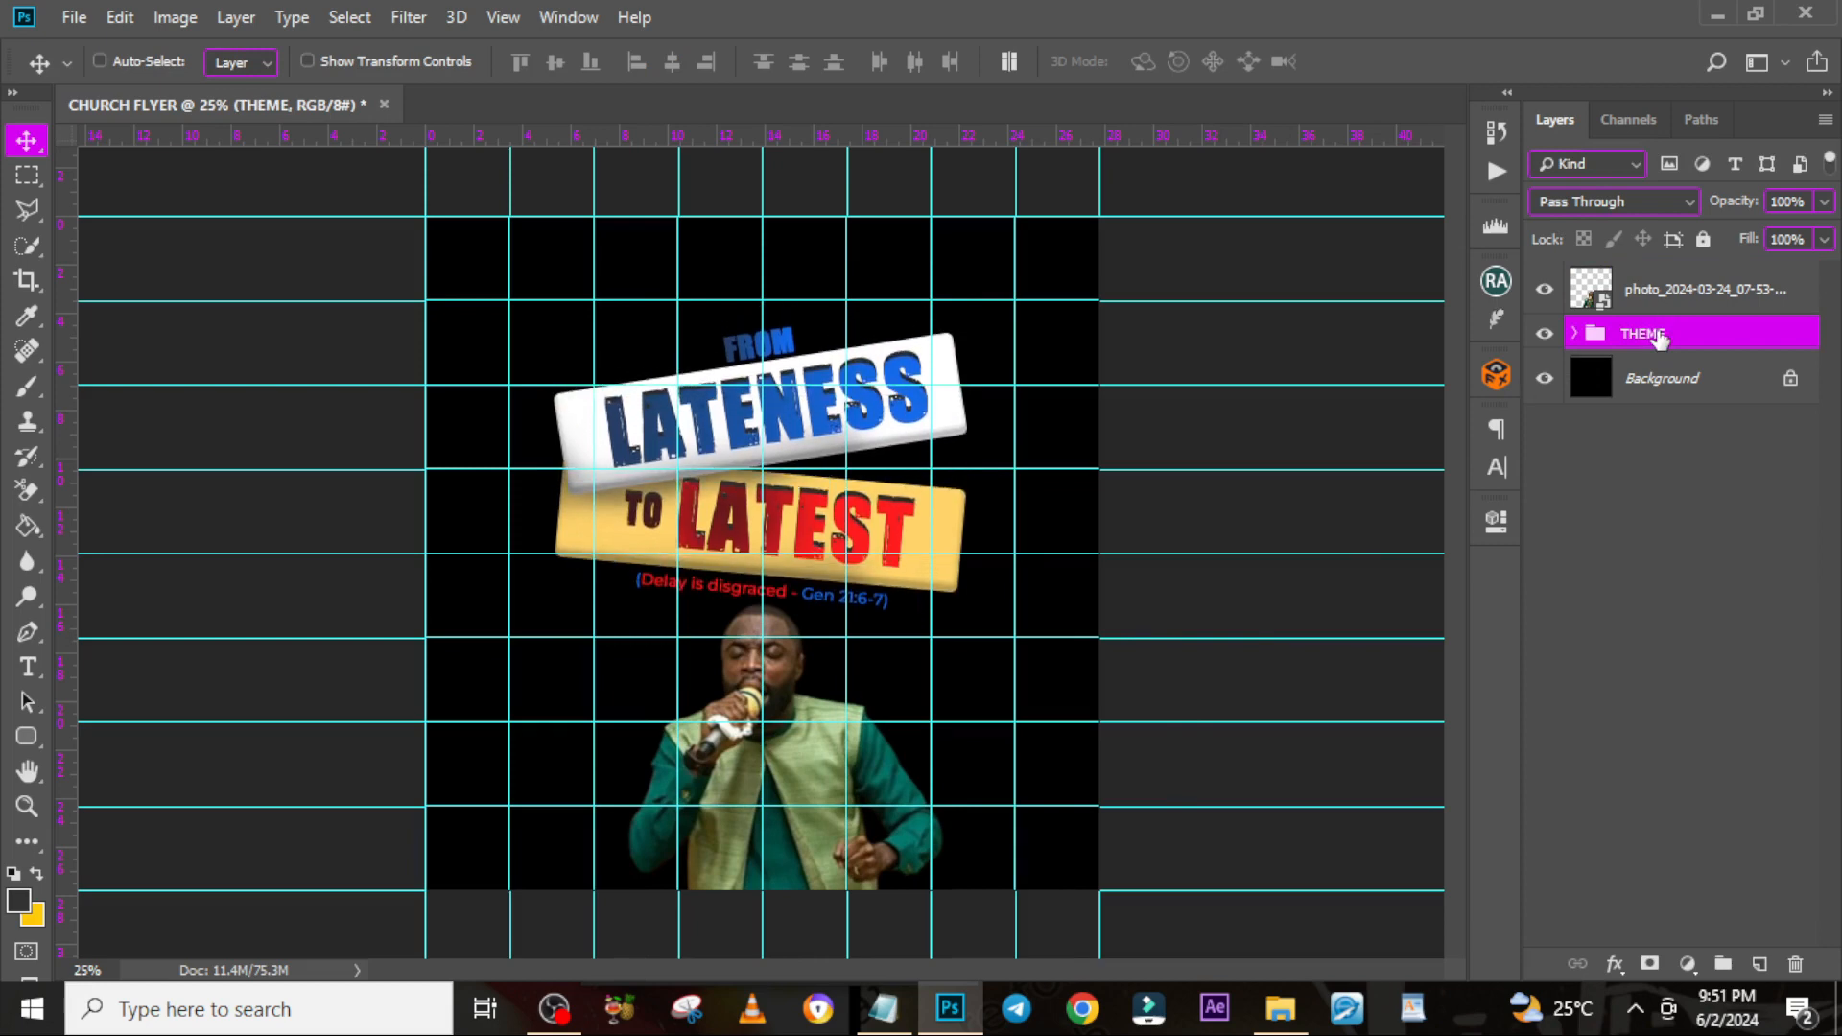
Put the man's photo layer into a new group named IMAGES
{"action": "left_click", "coordinate": [1657, 295]}
{"action": "key", "text": "ctrl+g"}
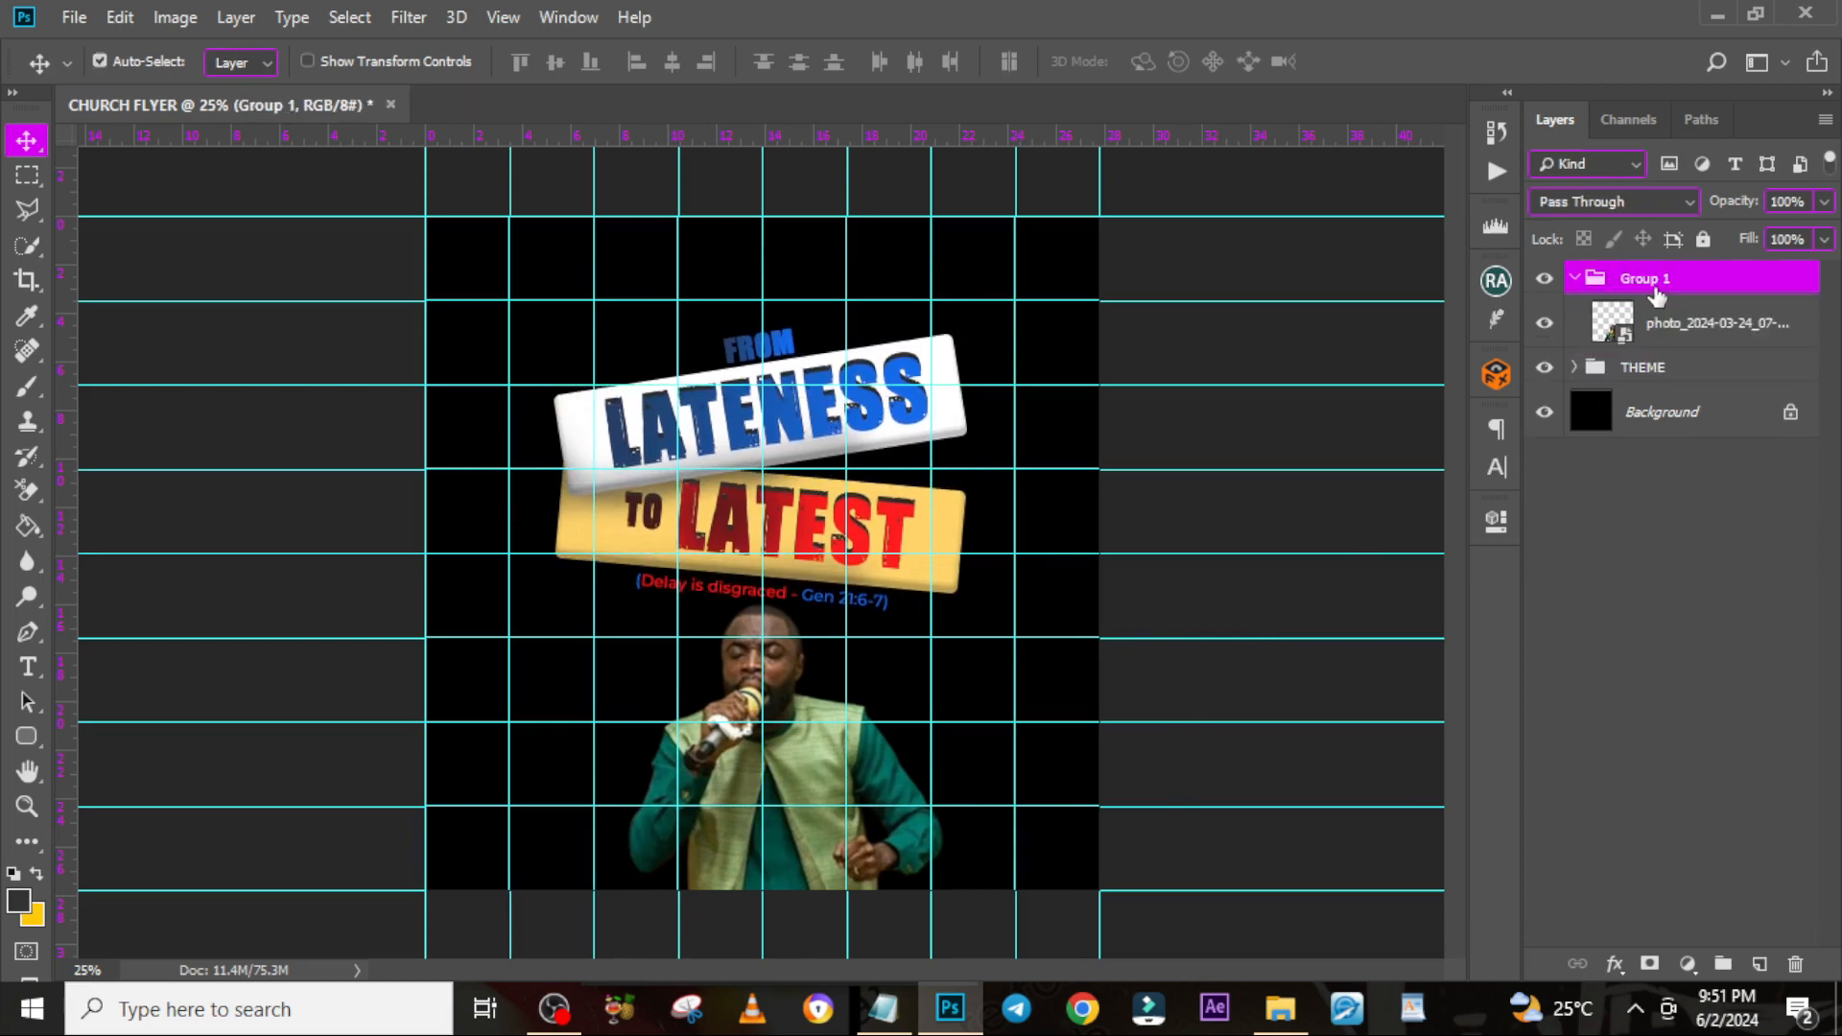
{"action": "double_click", "coordinate": [1650, 280]}
{"action": "type", "text": "IMAGES"}
{"action": "key", "text": "Return"}
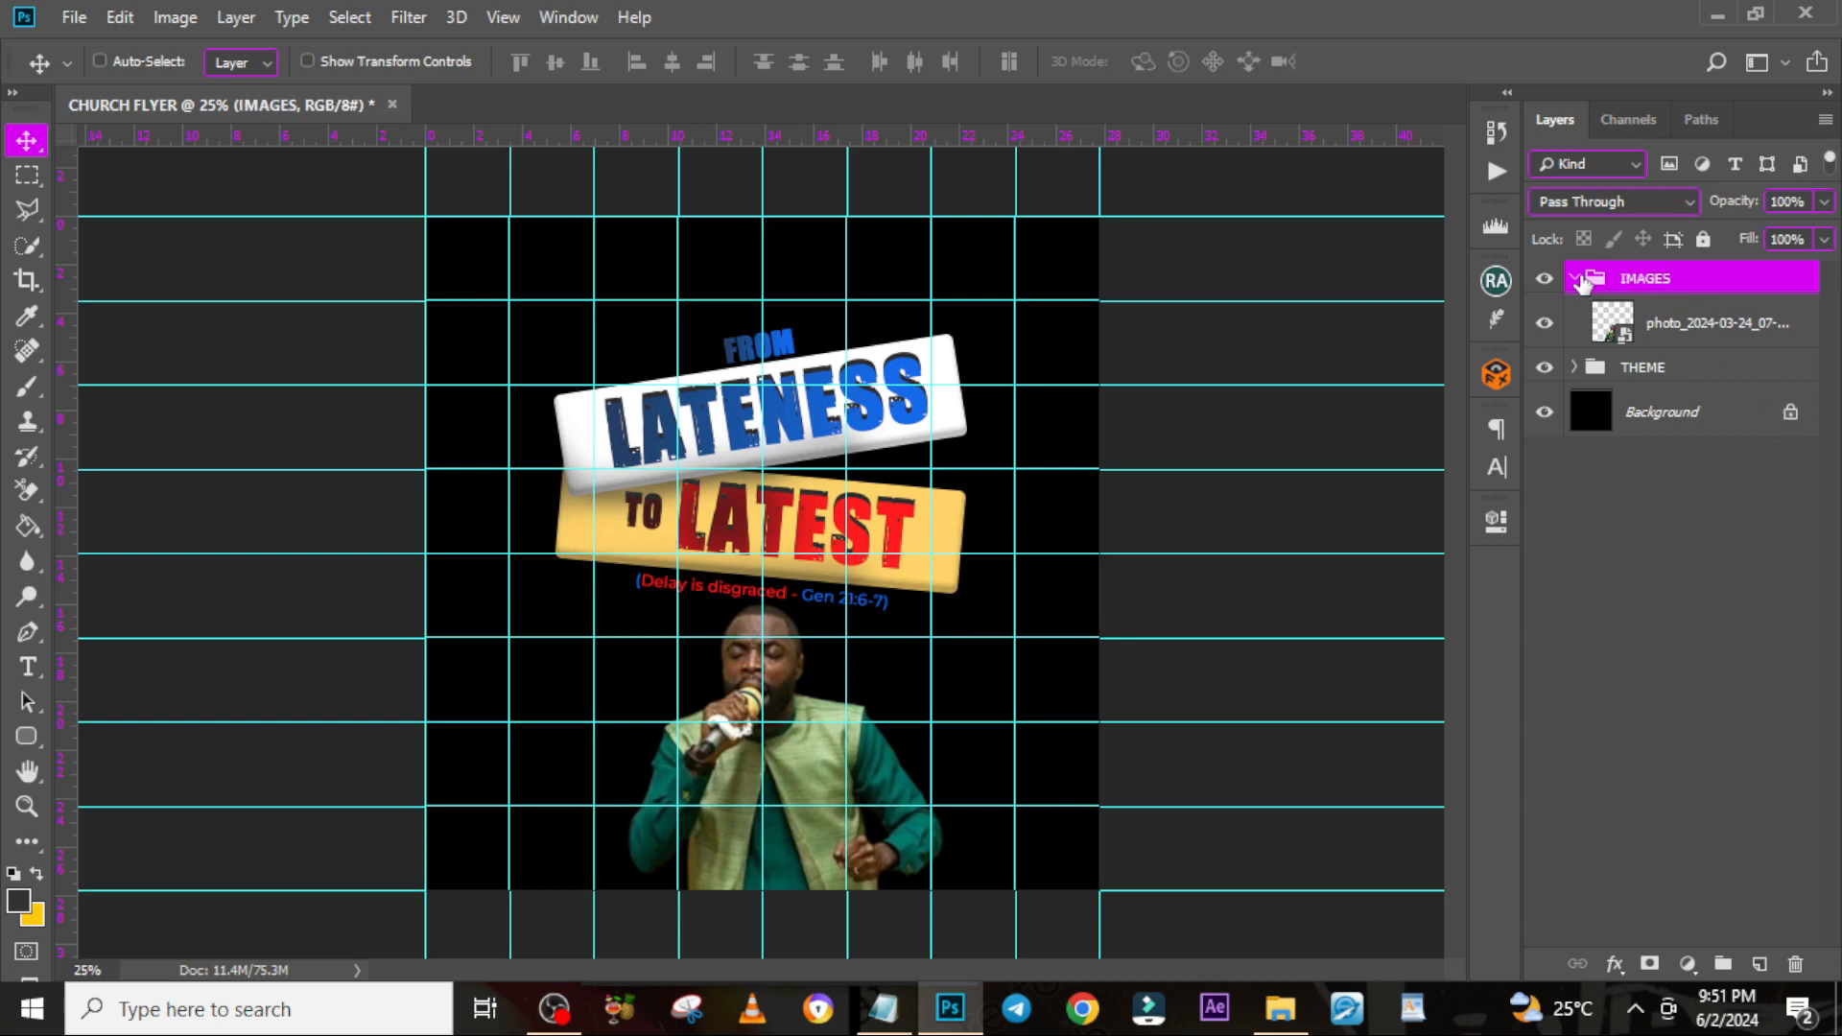
Place the FACEBOOK copy image from the FLYER folder into the flyer, above the headline, and hide the guides
{"action": "left_click", "coordinate": [1575, 279]}
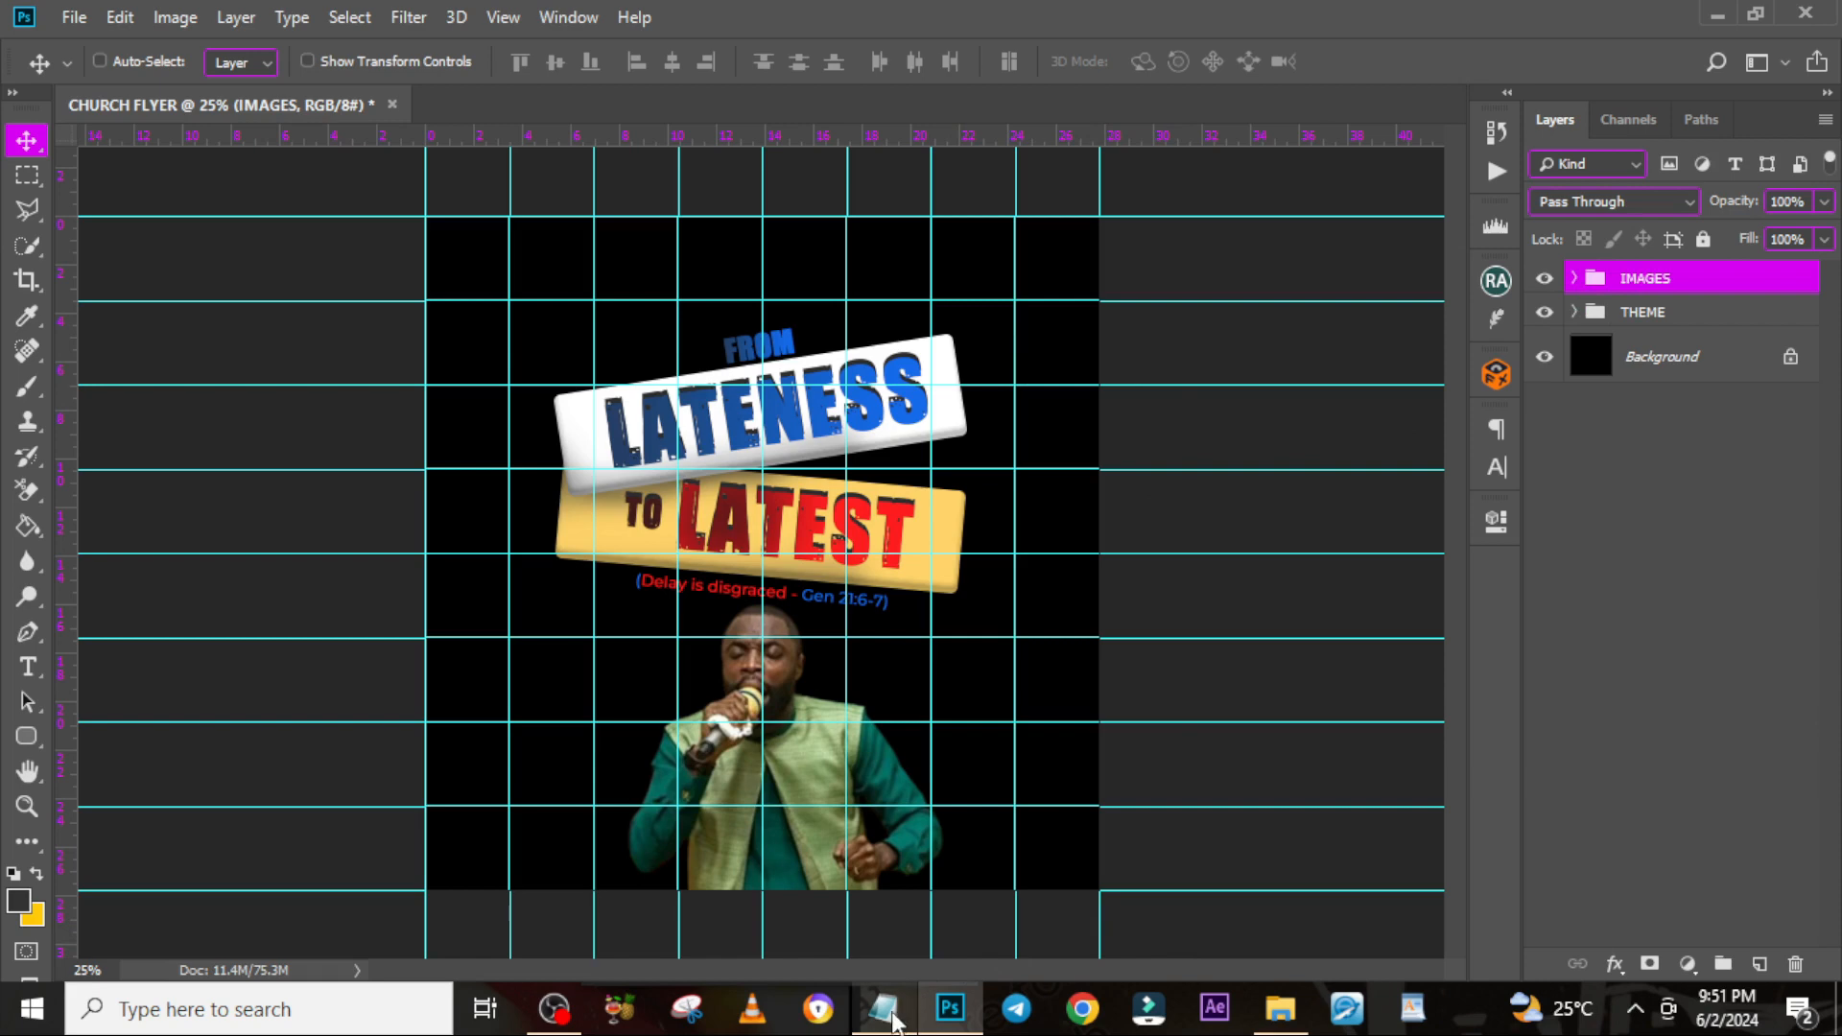
{"action": "left_click", "coordinate": [1280, 1009]}
{"action": "key", "text": "Left"}
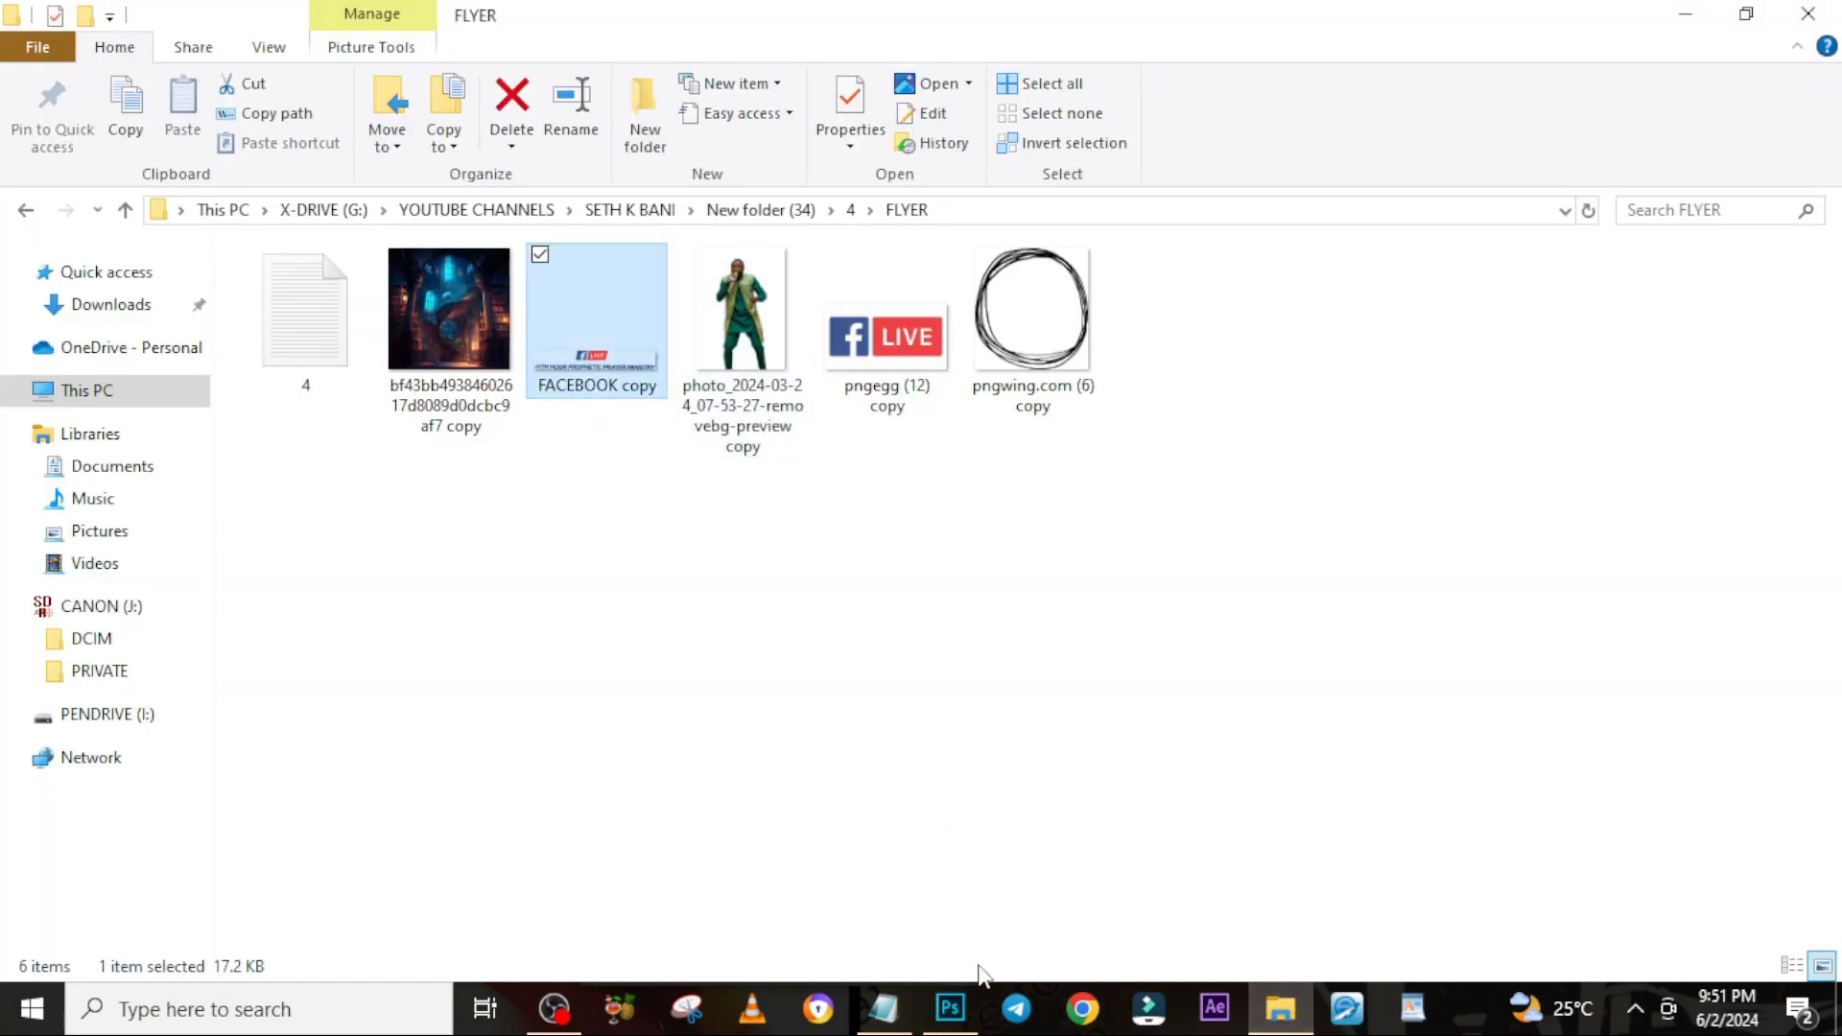
{"action": "left_click_drag", "start_coordinate": [952, 1023], "coordinate": [822, 273]}
{"action": "key", "text": "Return"}
{"action": "key", "text": "ctrl+;"}
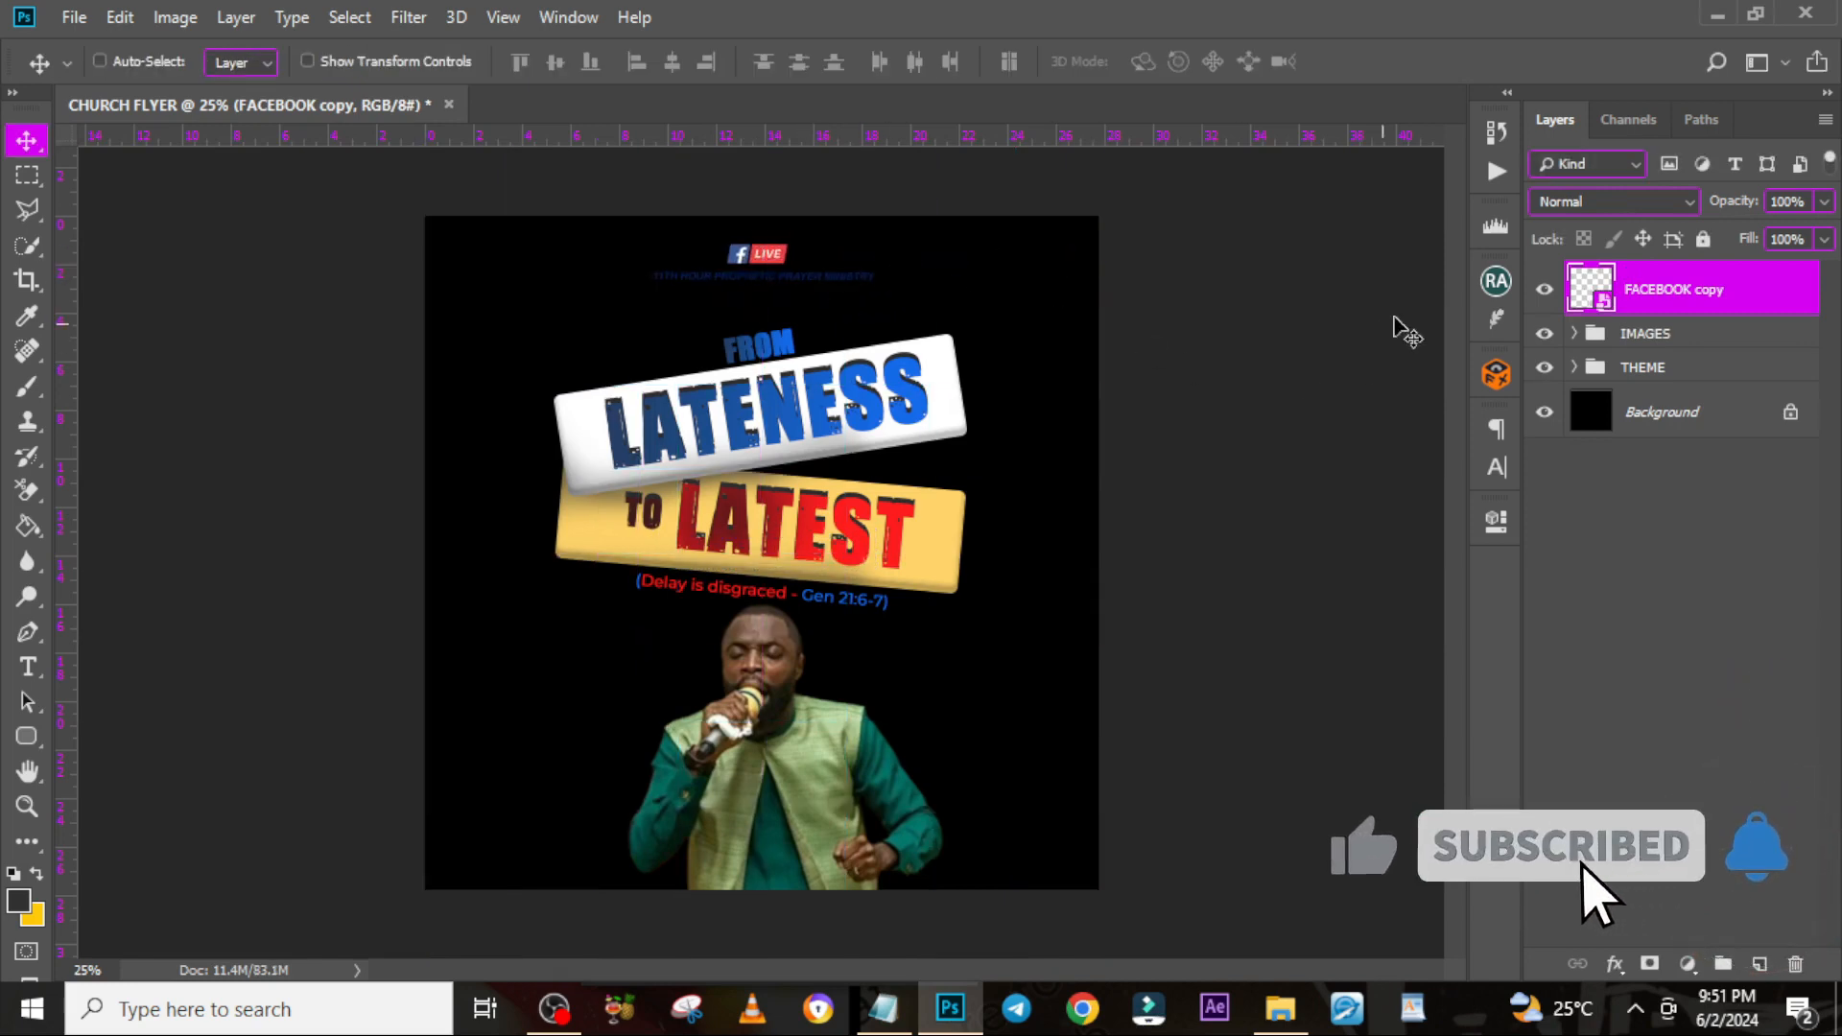
Put the Facebook Live logo layer into a new group named LOGO and collapse the group
{"action": "key", "text": "ctrl+g"}
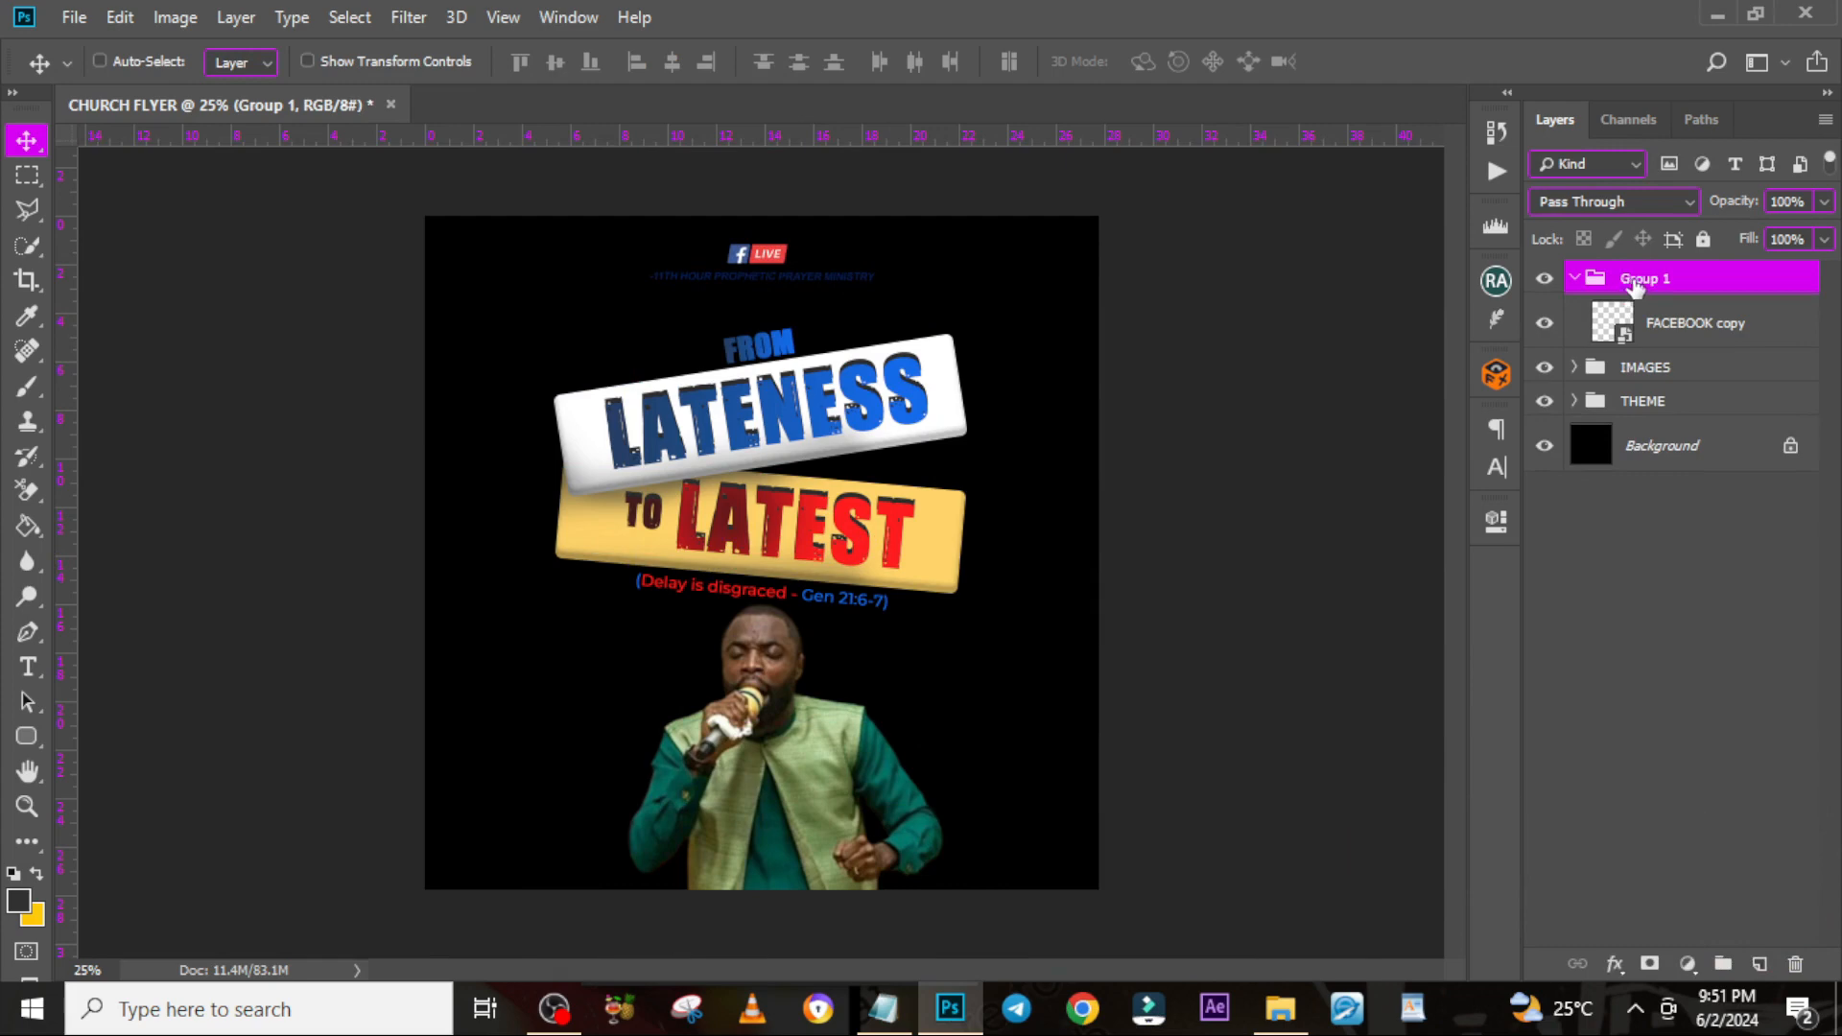
{"action": "double_click", "coordinate": [1639, 279]}
{"action": "key", "text": "BackSpace"}
{"action": "type", "text": "LOGO"}
{"action": "key", "text": "Return"}
{"action": "left_click", "coordinate": [1575, 277]}
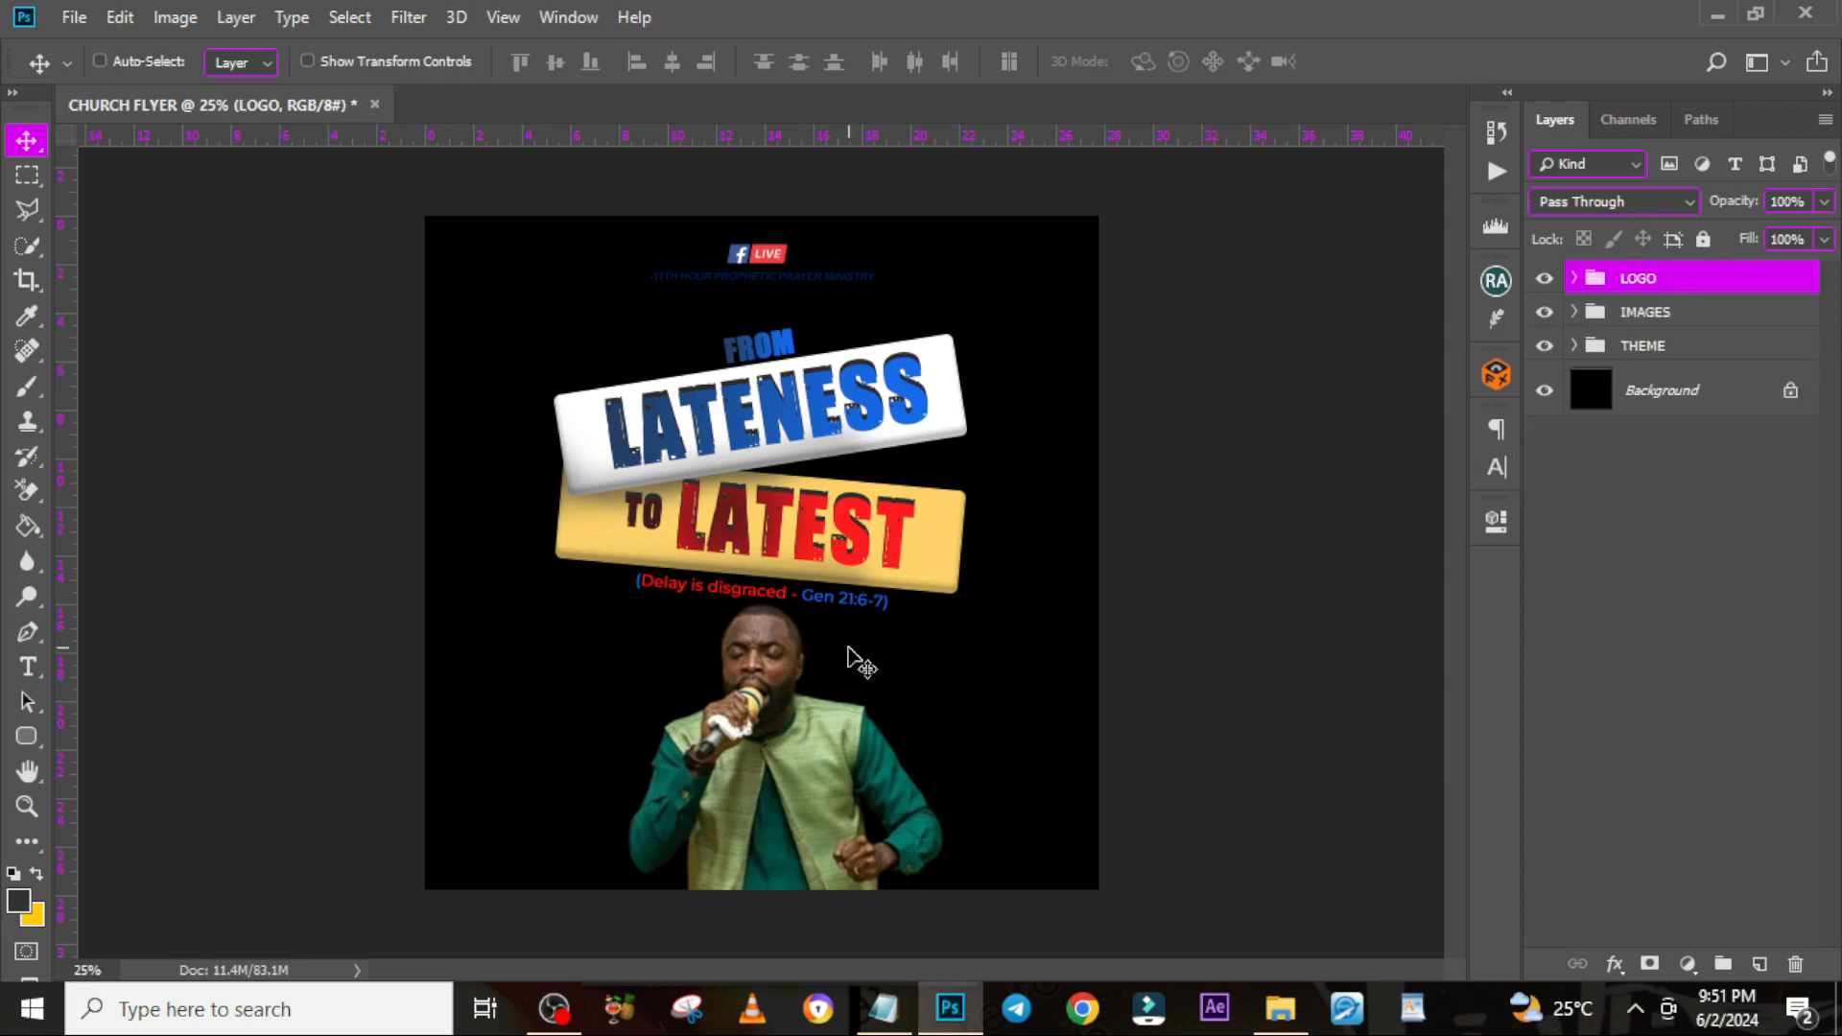
Add a three-line text beside the man's head with the pastor's title and full name copied from the Notepad notes
{"action": "key", "text": "t"}
{"action": "left_click", "coordinate": [626, 674]}
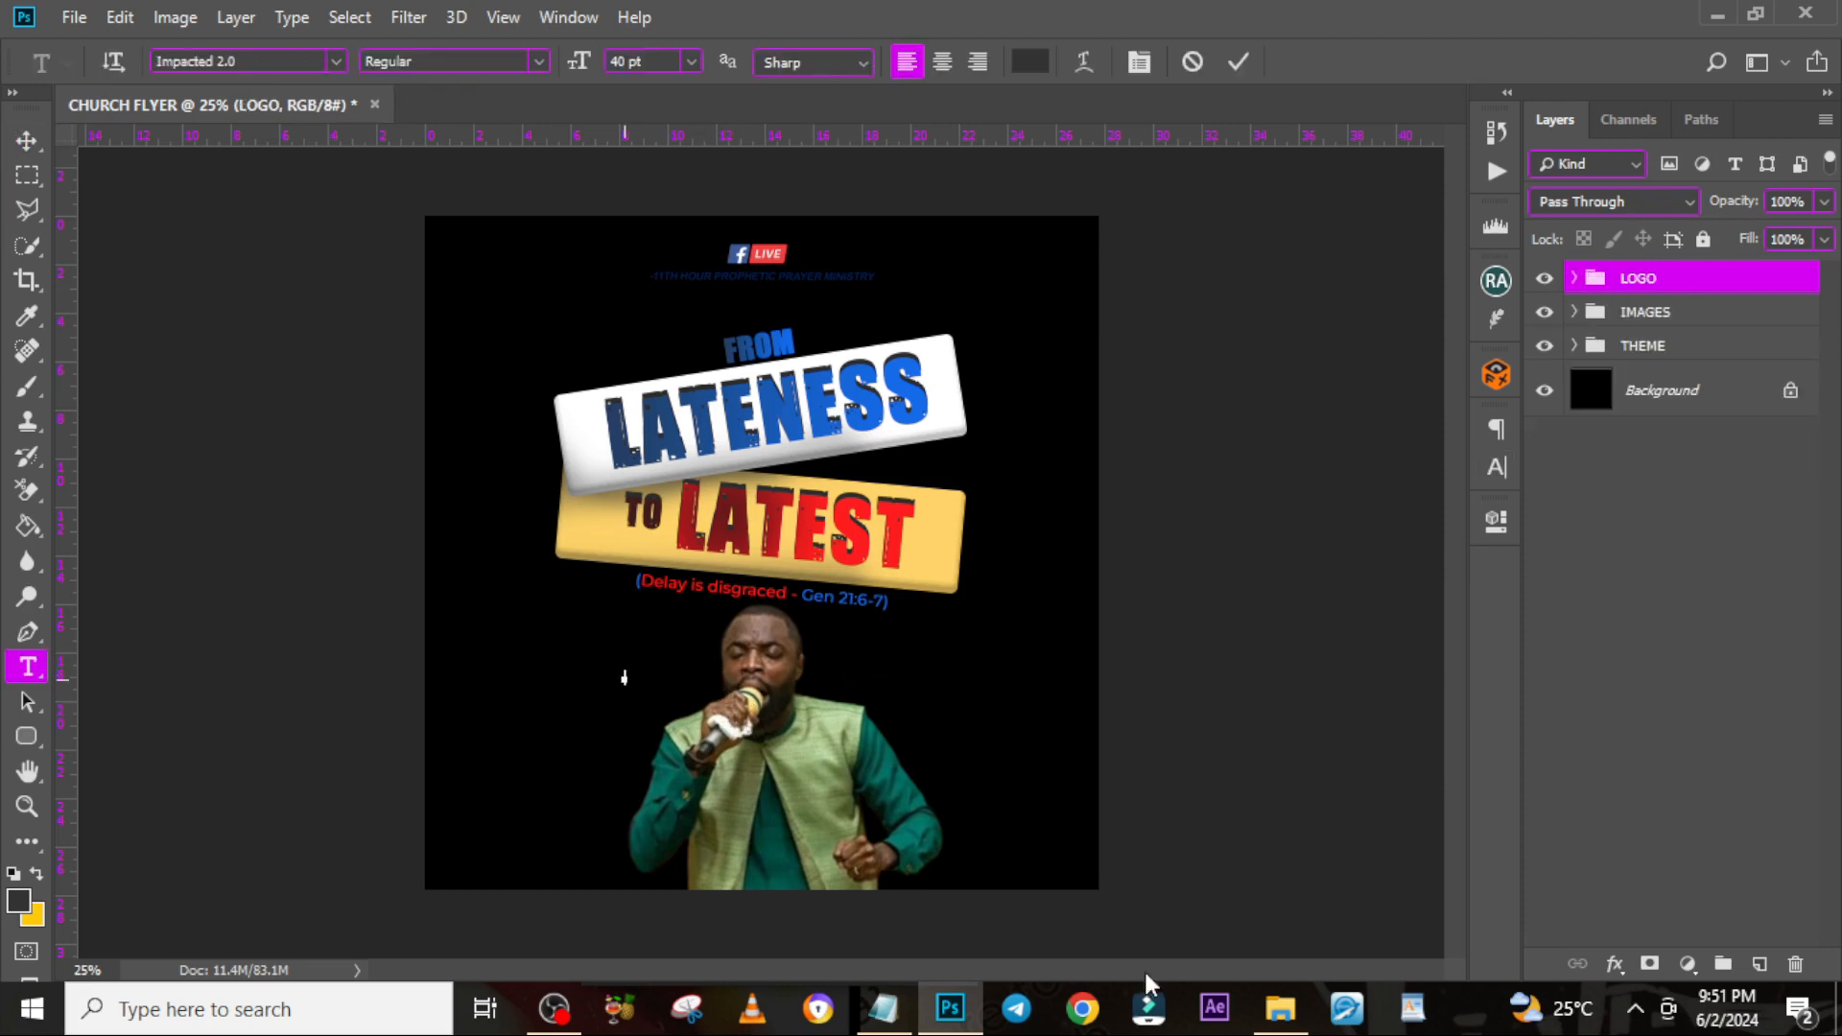
{"action": "left_click", "coordinate": [898, 1017]}
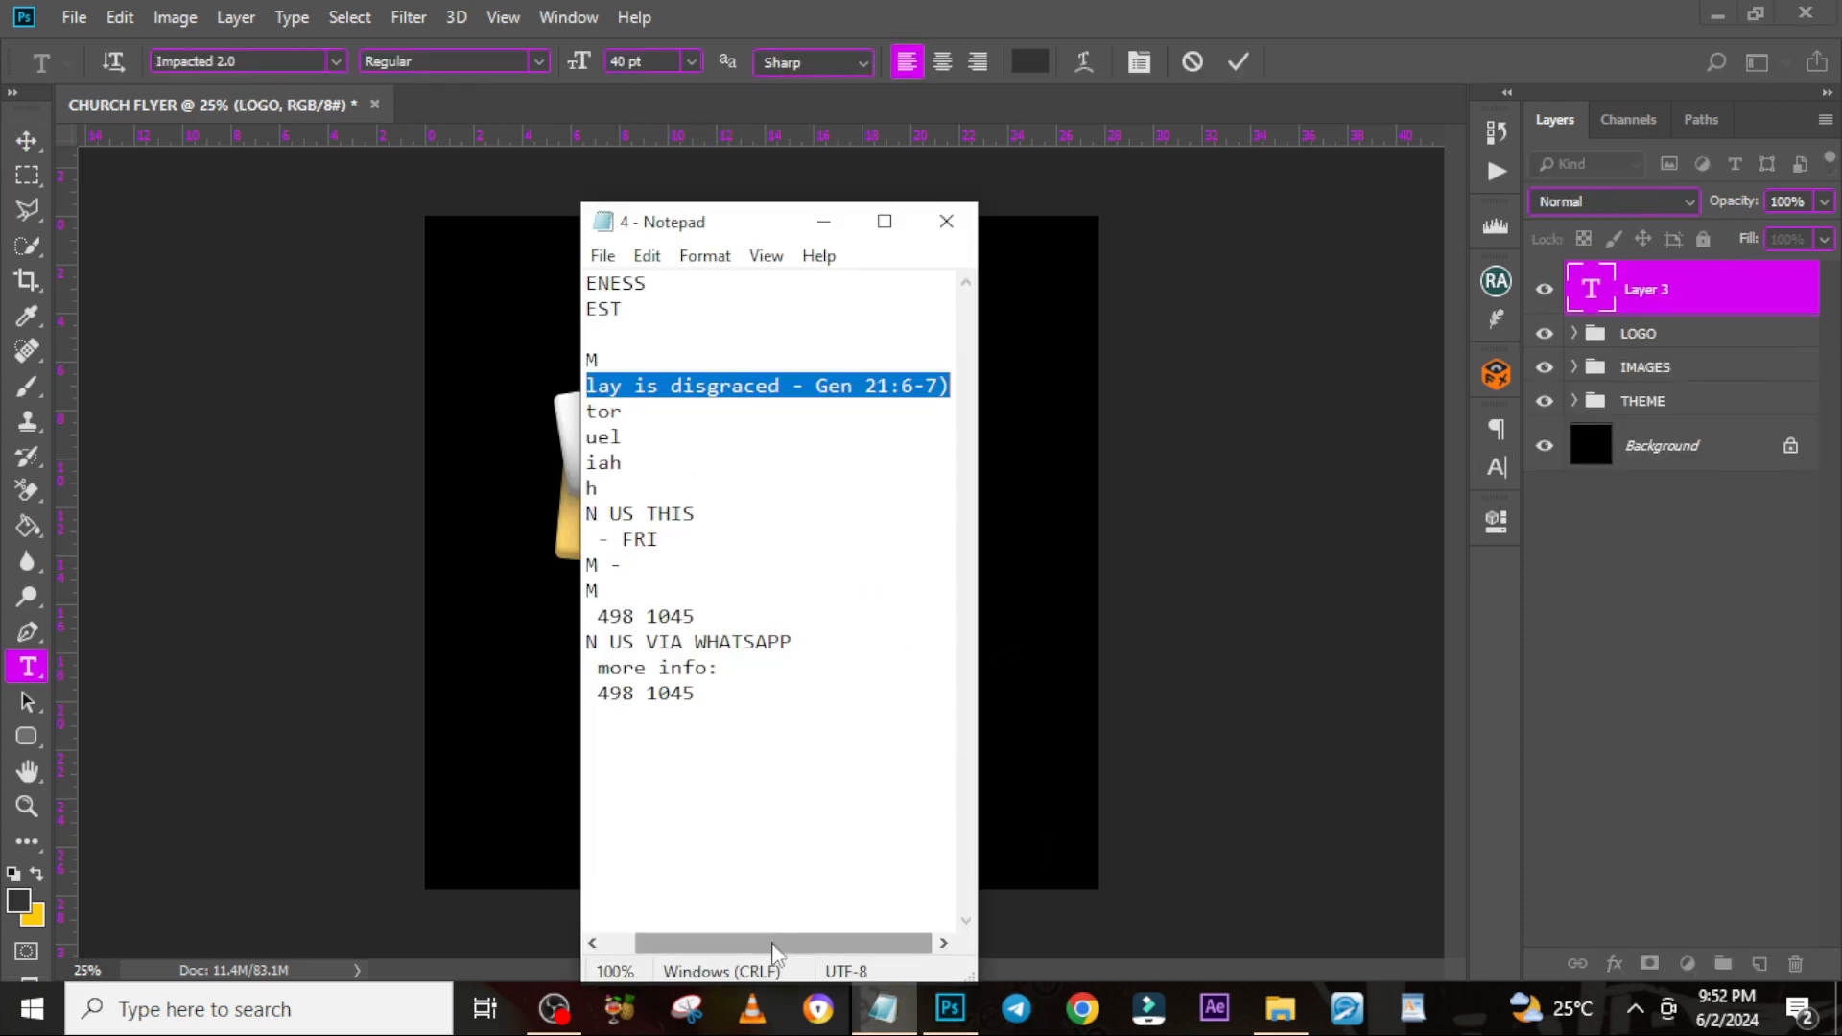
{"action": "left_click_drag", "start_coordinate": [775, 943], "coordinate": [744, 943]}
{"action": "left_click_drag", "start_coordinate": [677, 463], "coordinate": [581, 410]}
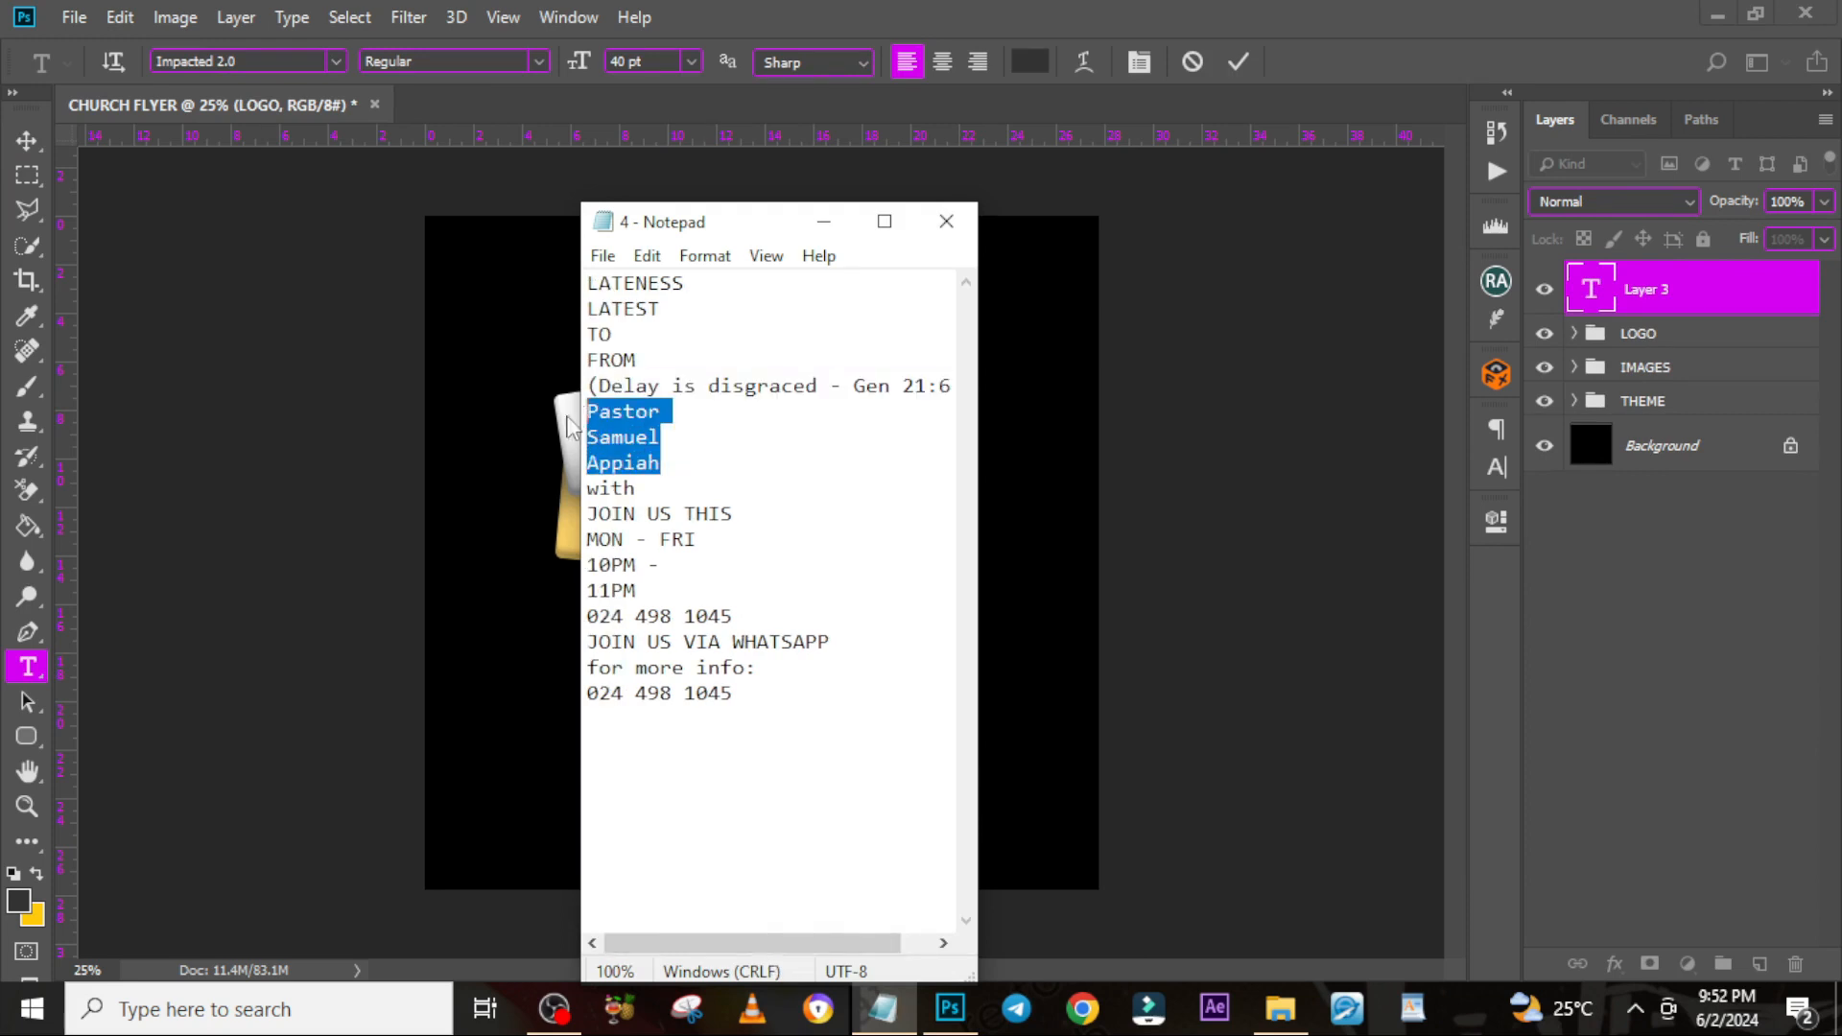
{"action": "left_click", "coordinate": [823, 222]}
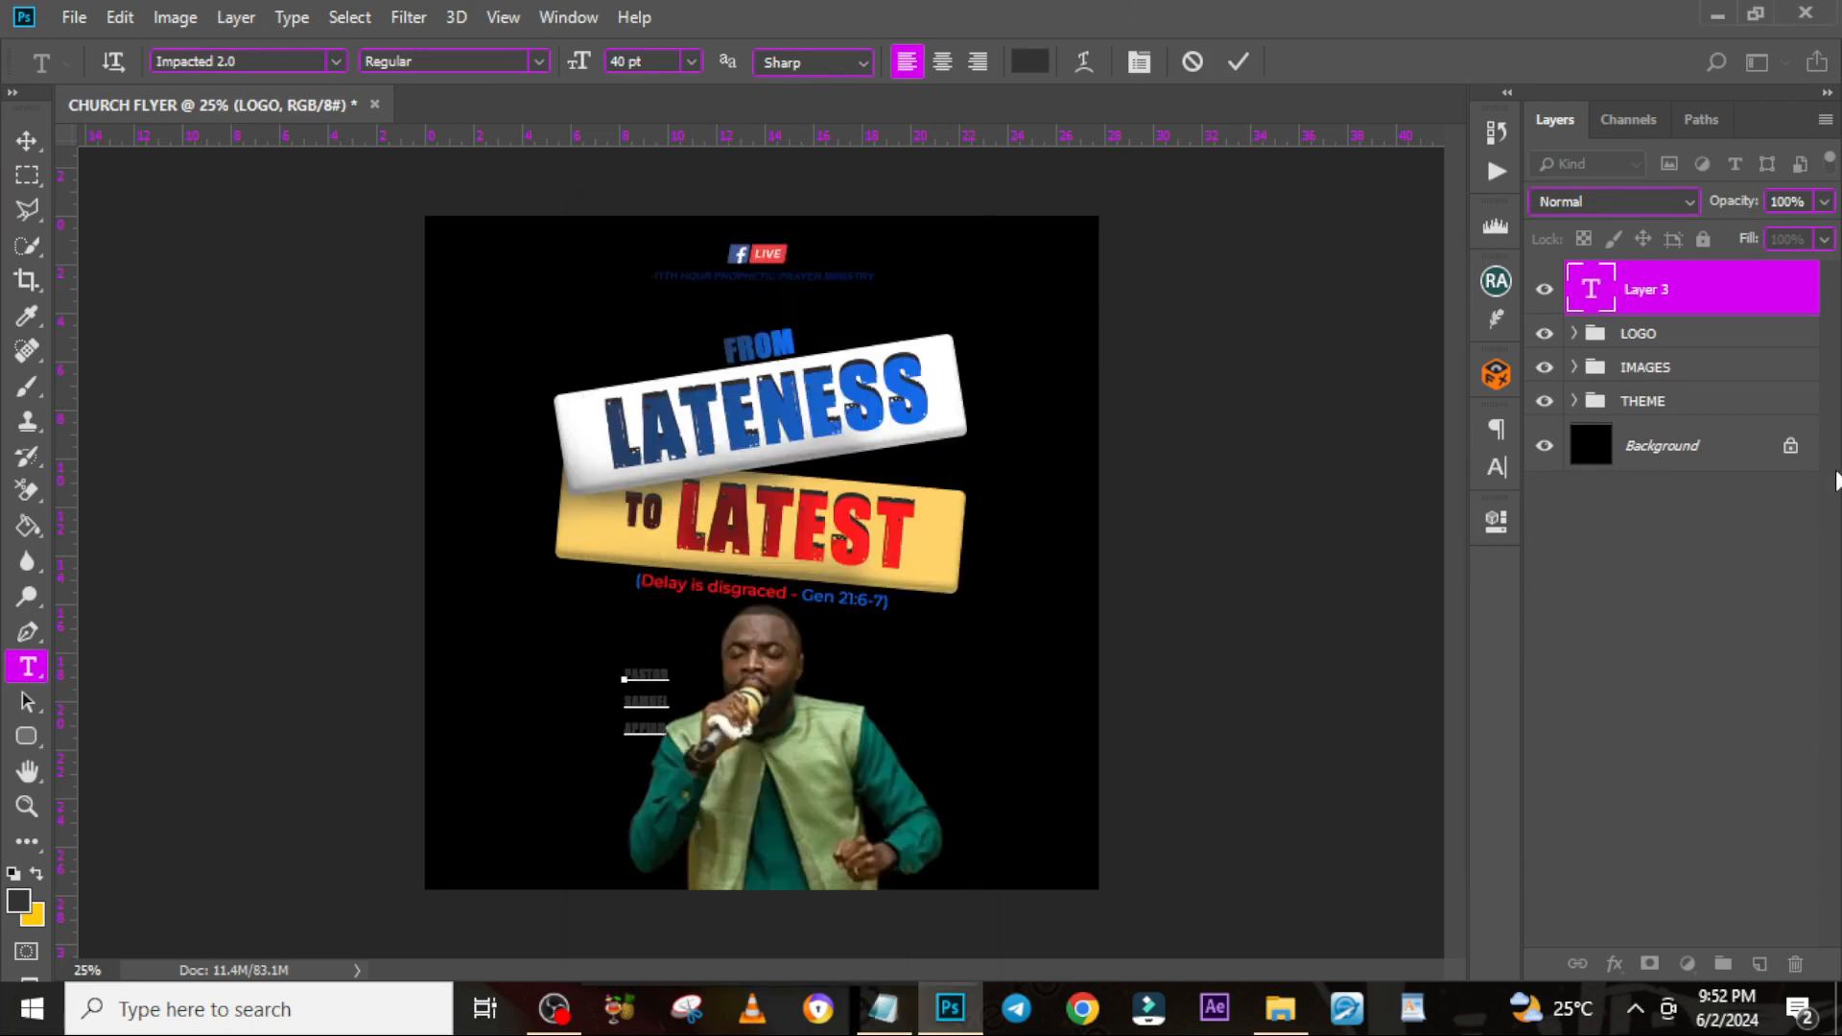
{"action": "left_click", "coordinate": [1725, 318]}
Set the pastor's name text to the Montserrat font with 40 pt leading
{"action": "left_click", "coordinate": [1497, 467]}
{"action": "left_click", "coordinate": [1333, 461]}
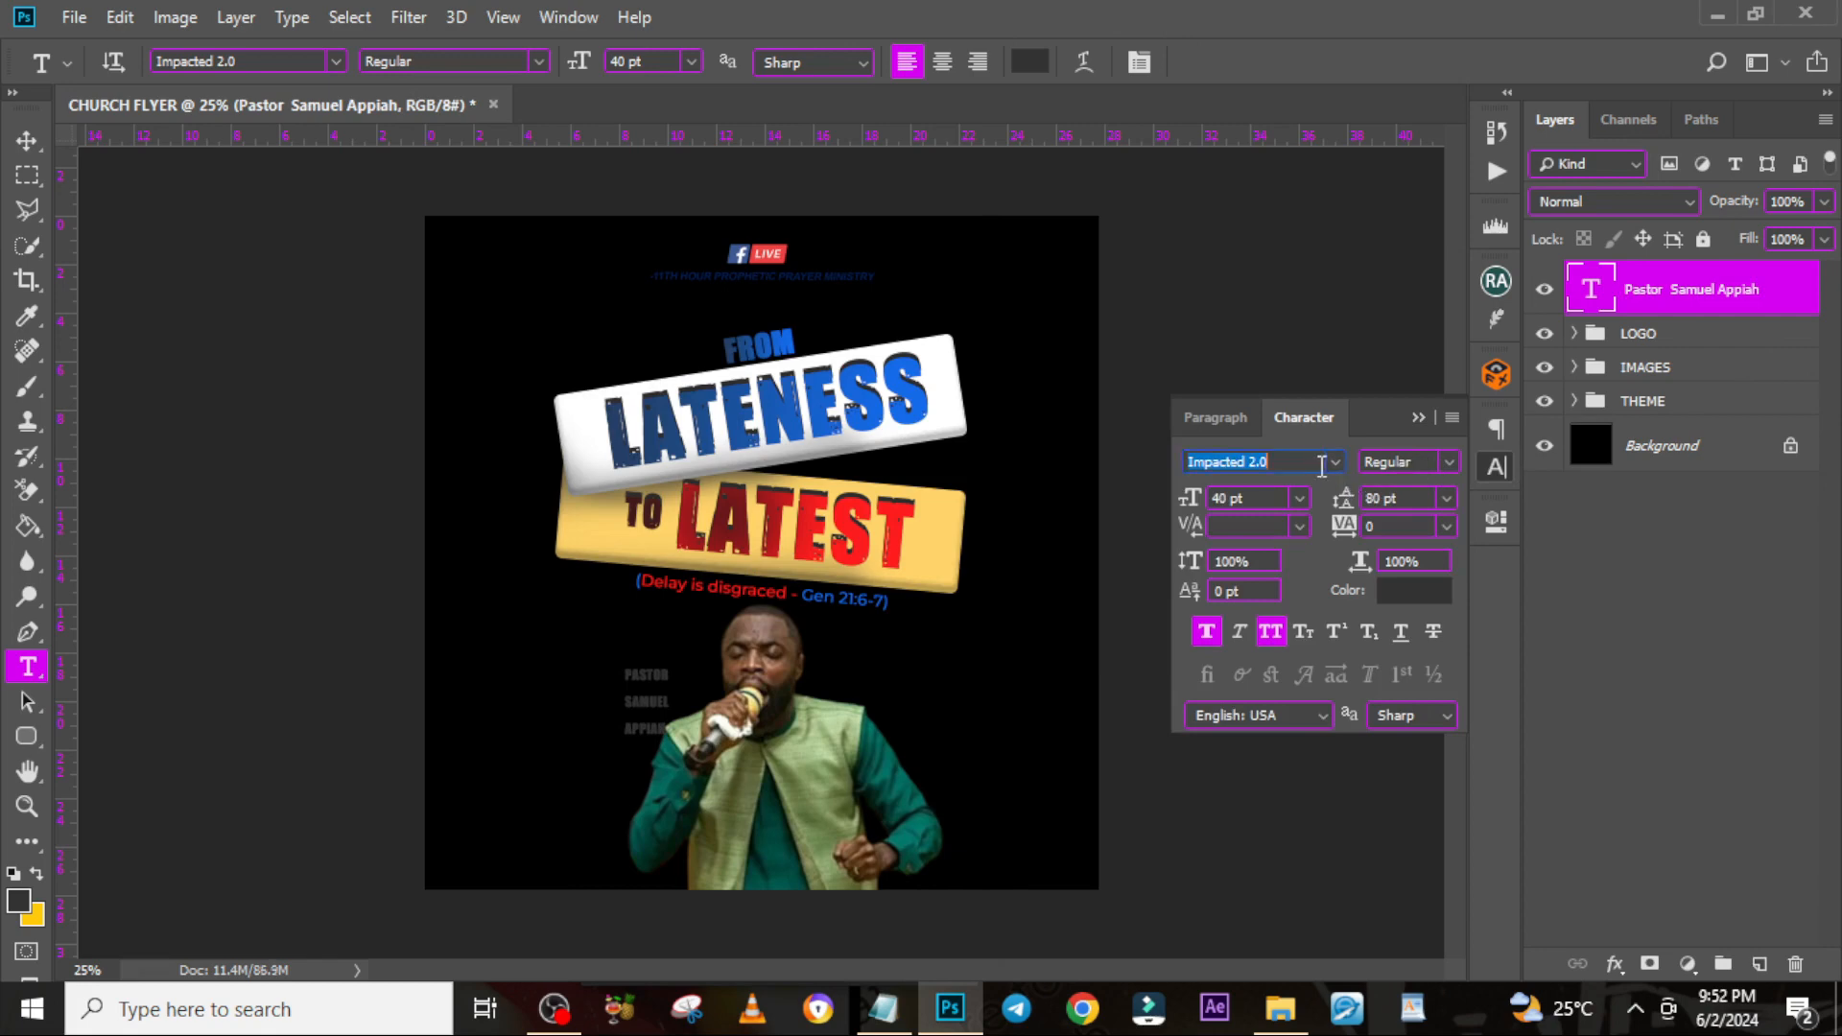
{"action": "key", "text": "Up"}
{"action": "key", "text": "Return"}
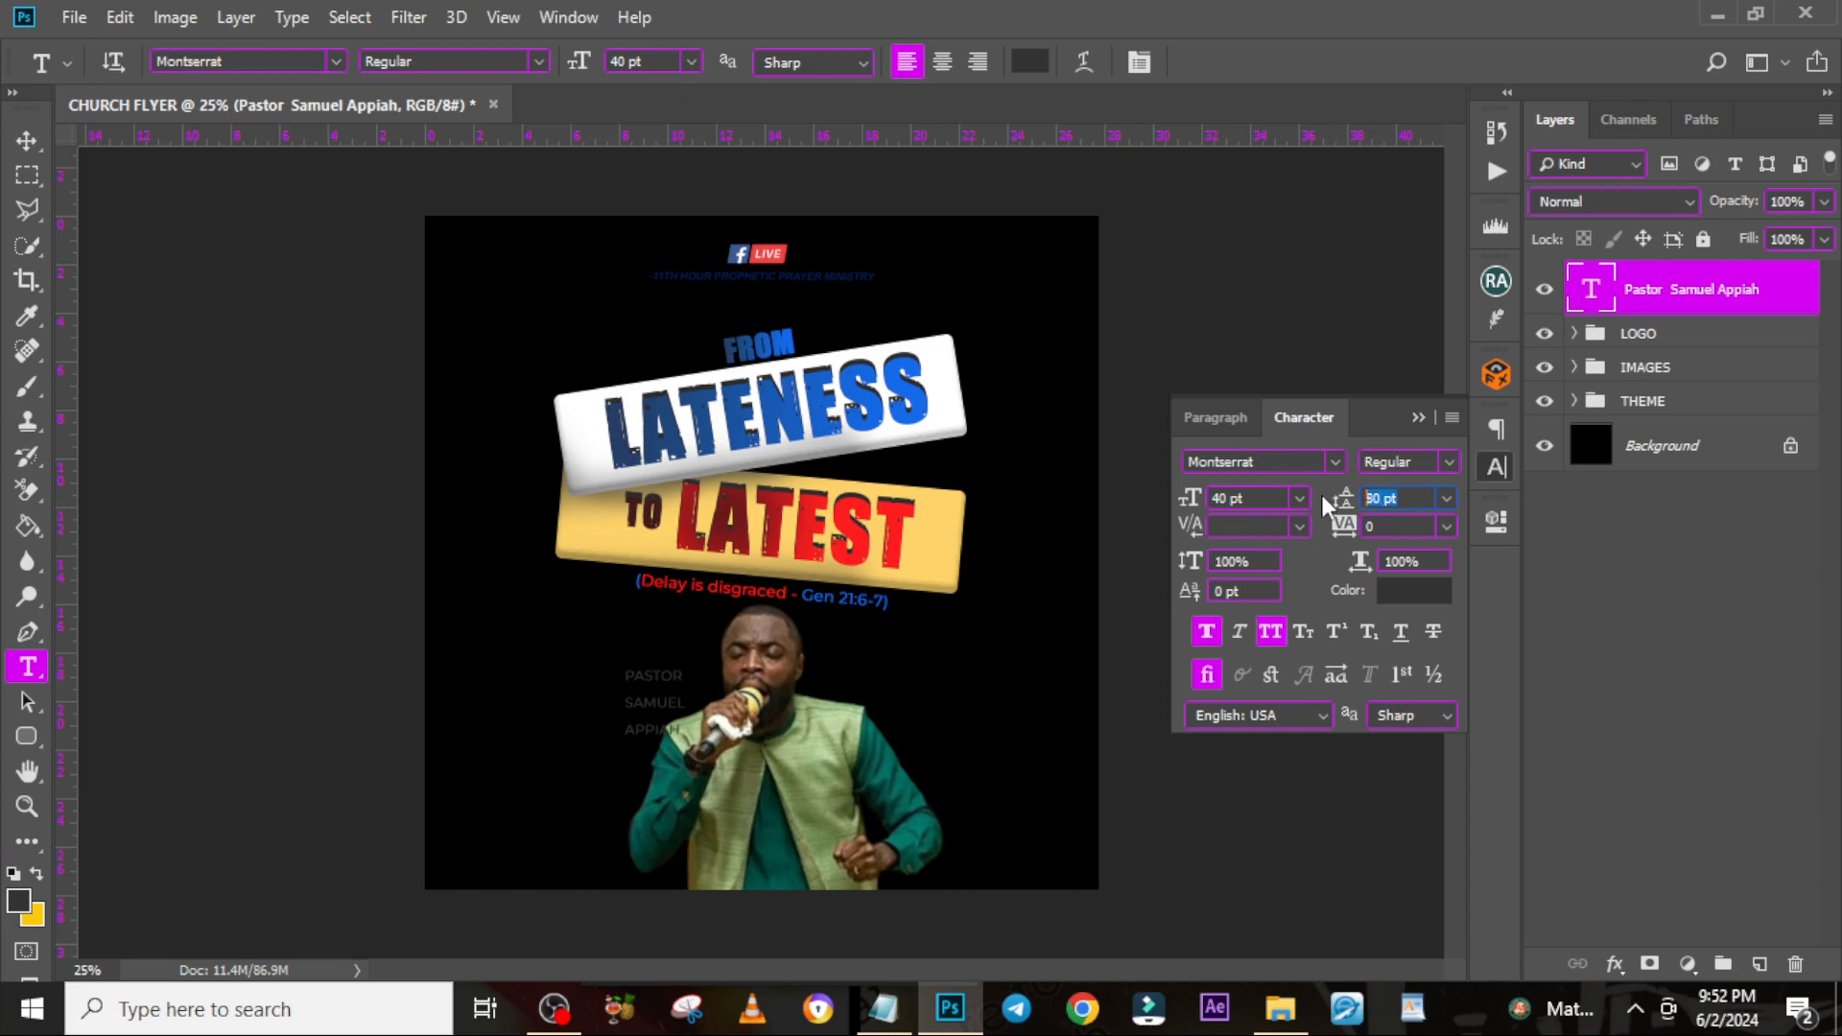
{"action": "type", "text": "40"}
{"action": "key", "text": "Return"}
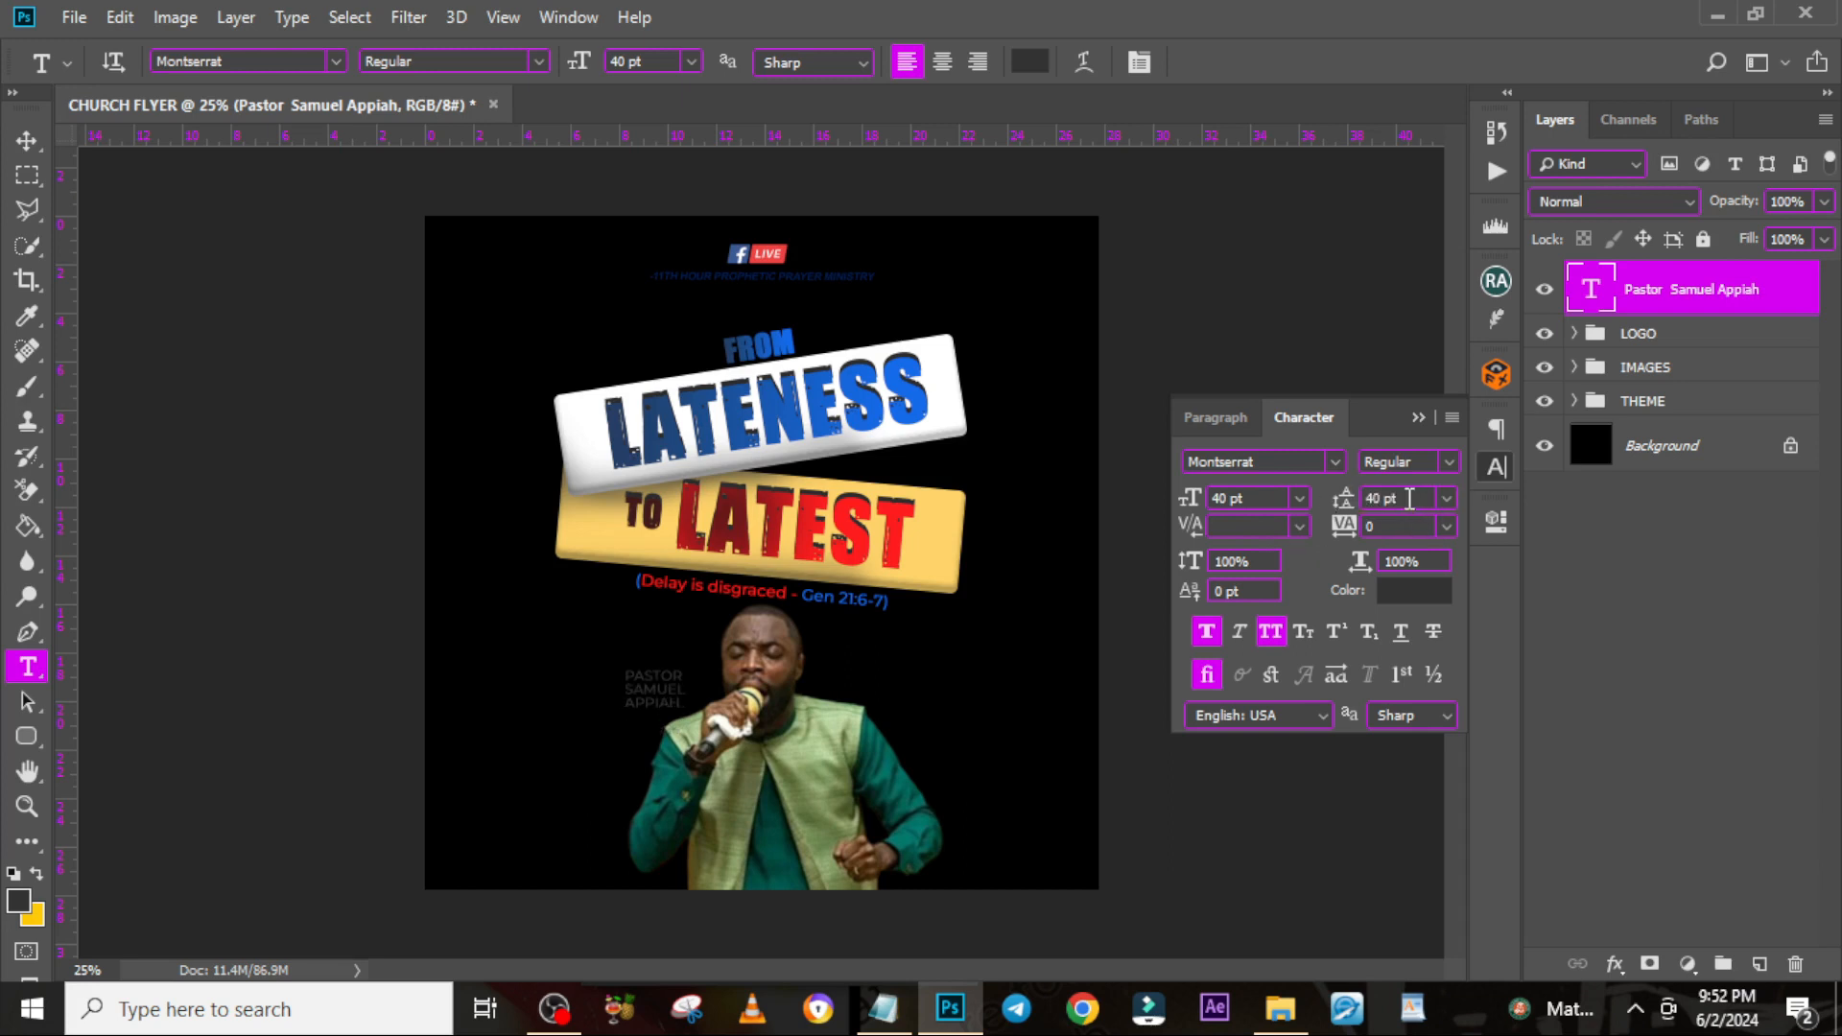
Turn off All Caps for the pastor's name text and move it up beside the man's face
{"action": "left_click", "coordinate": [1174, 497]}
{"action": "left_click", "coordinate": [26, 140]}
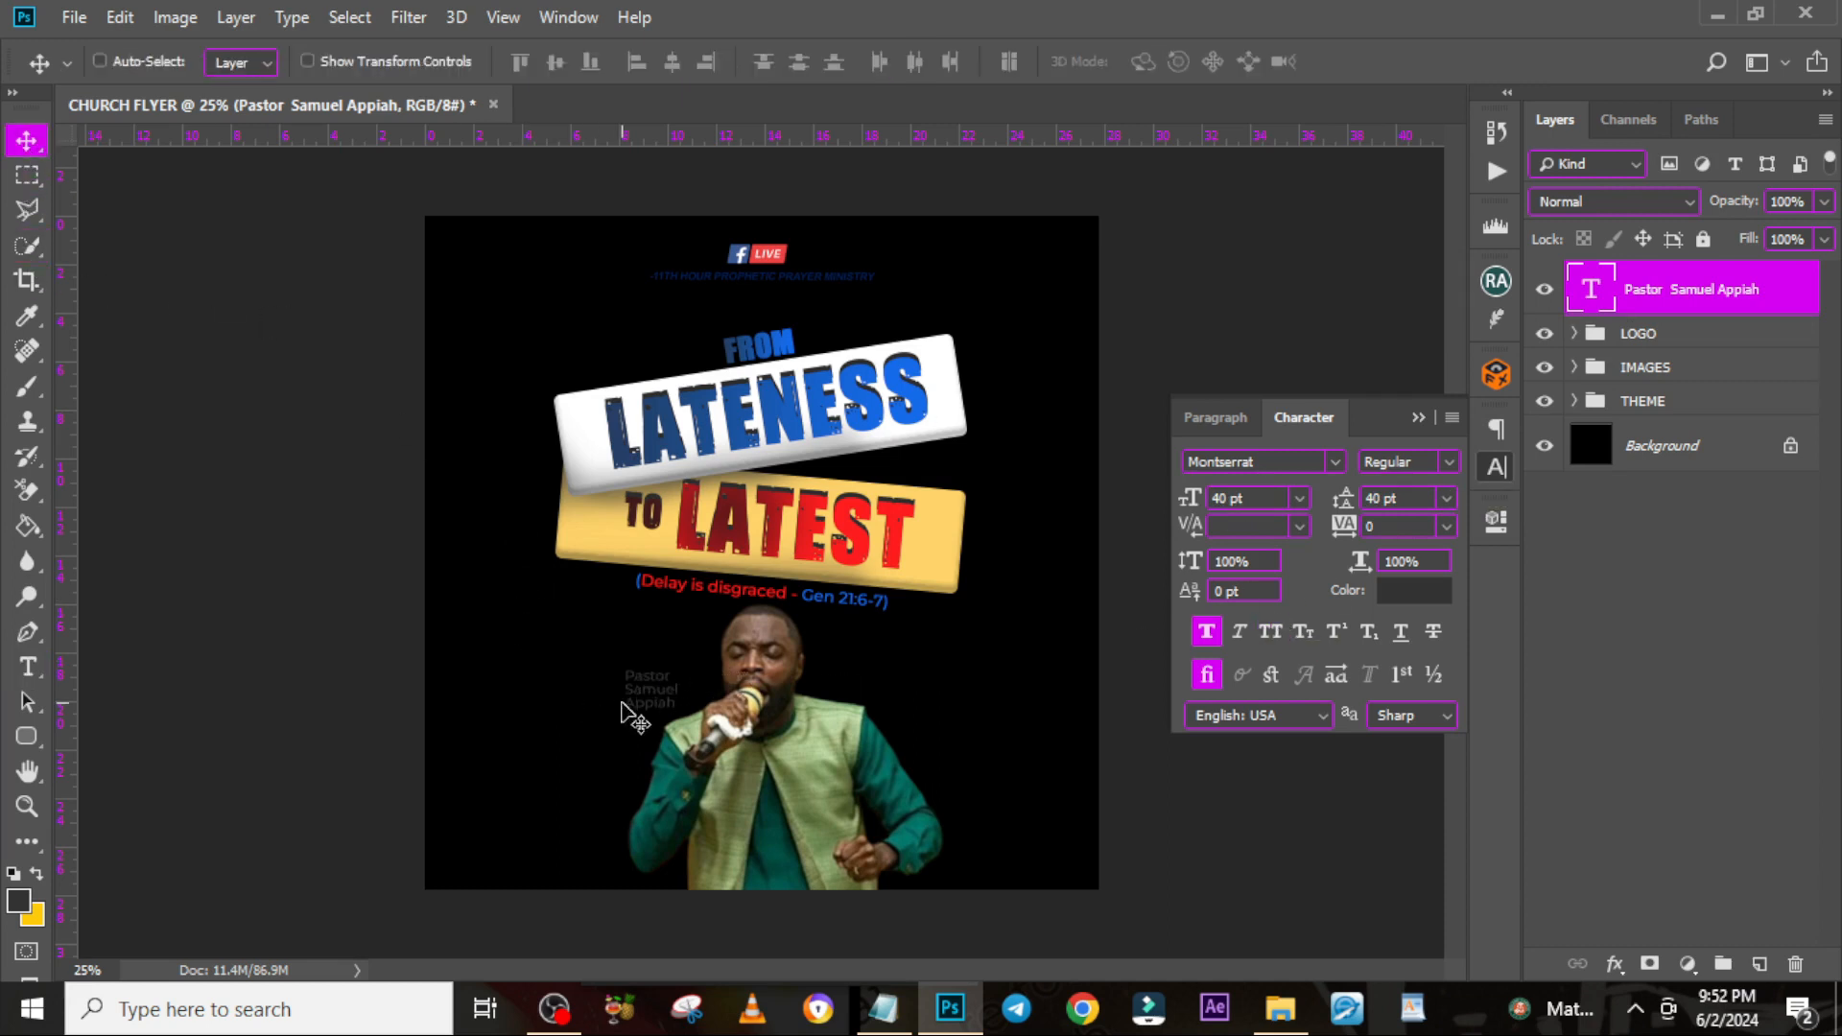
{"action": "left_click_drag", "start_coordinate": [625, 712], "coordinate": [621, 679]}
Duplicate the pastor's name text layer and change the copy's text to "with"
{"action": "key", "text": "ctrl+j"}
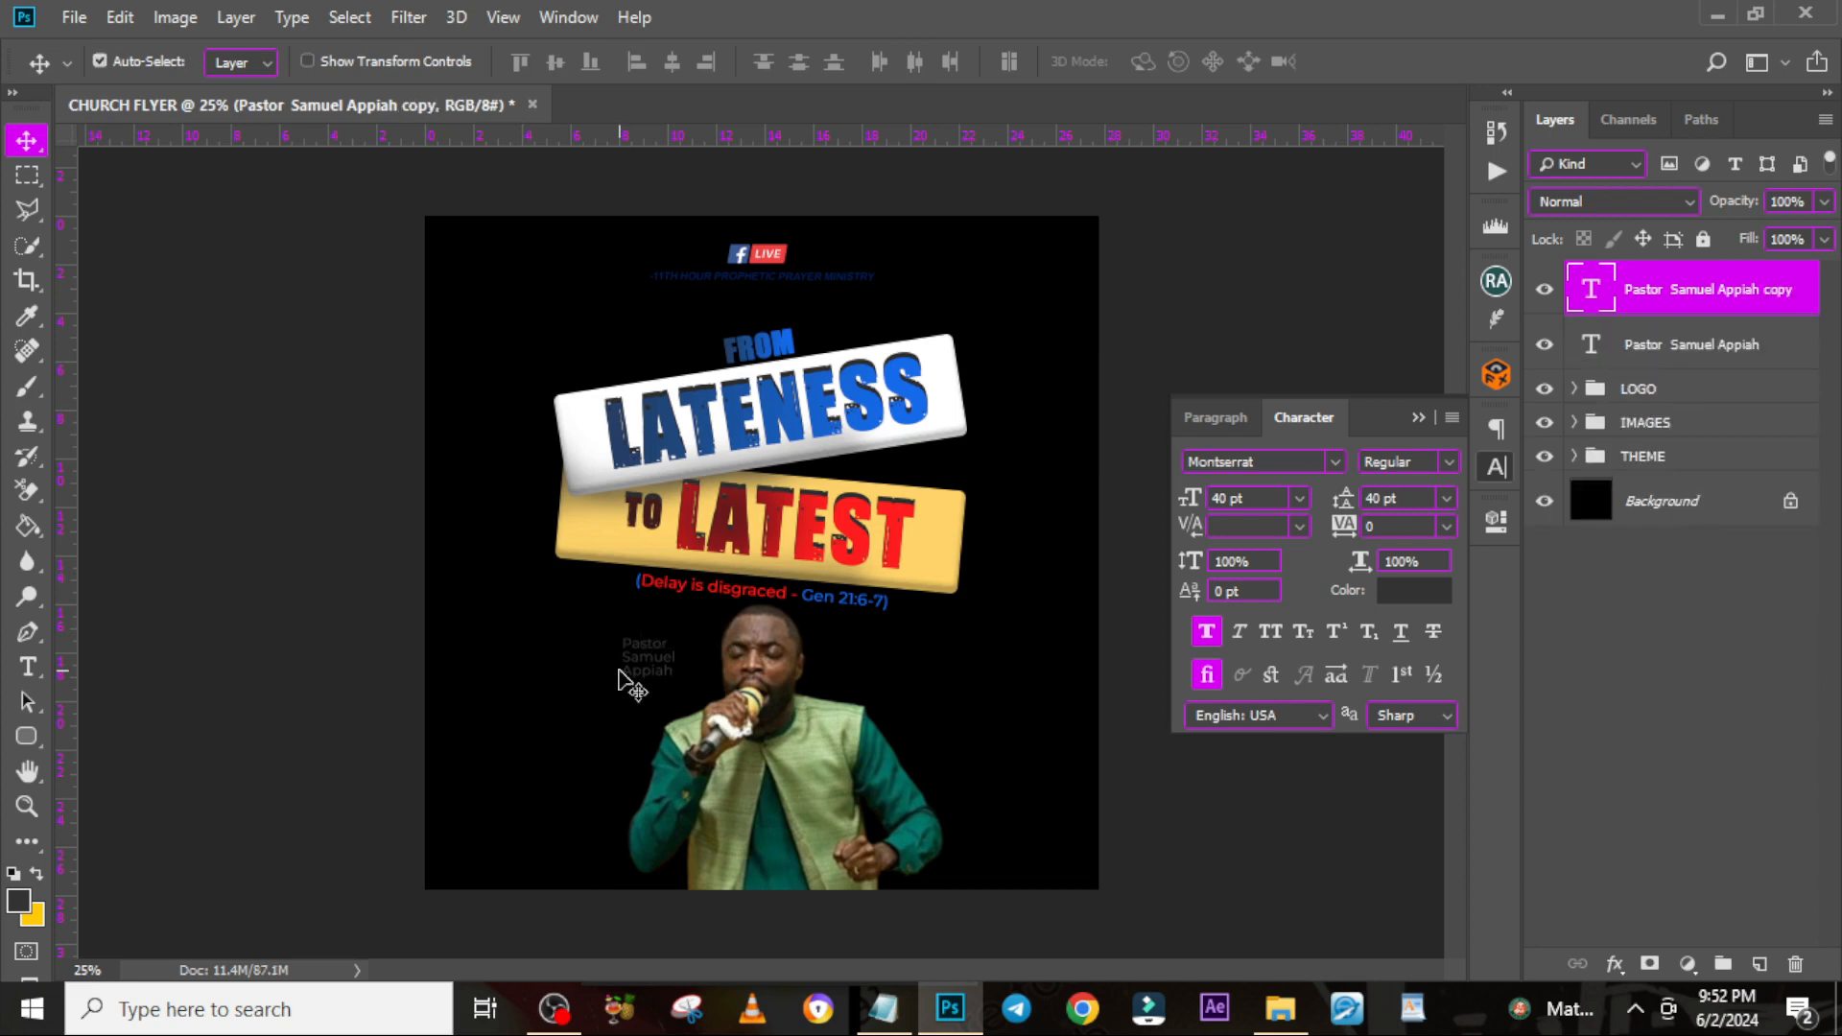
{"action": "double_click", "coordinate": [1593, 298]}
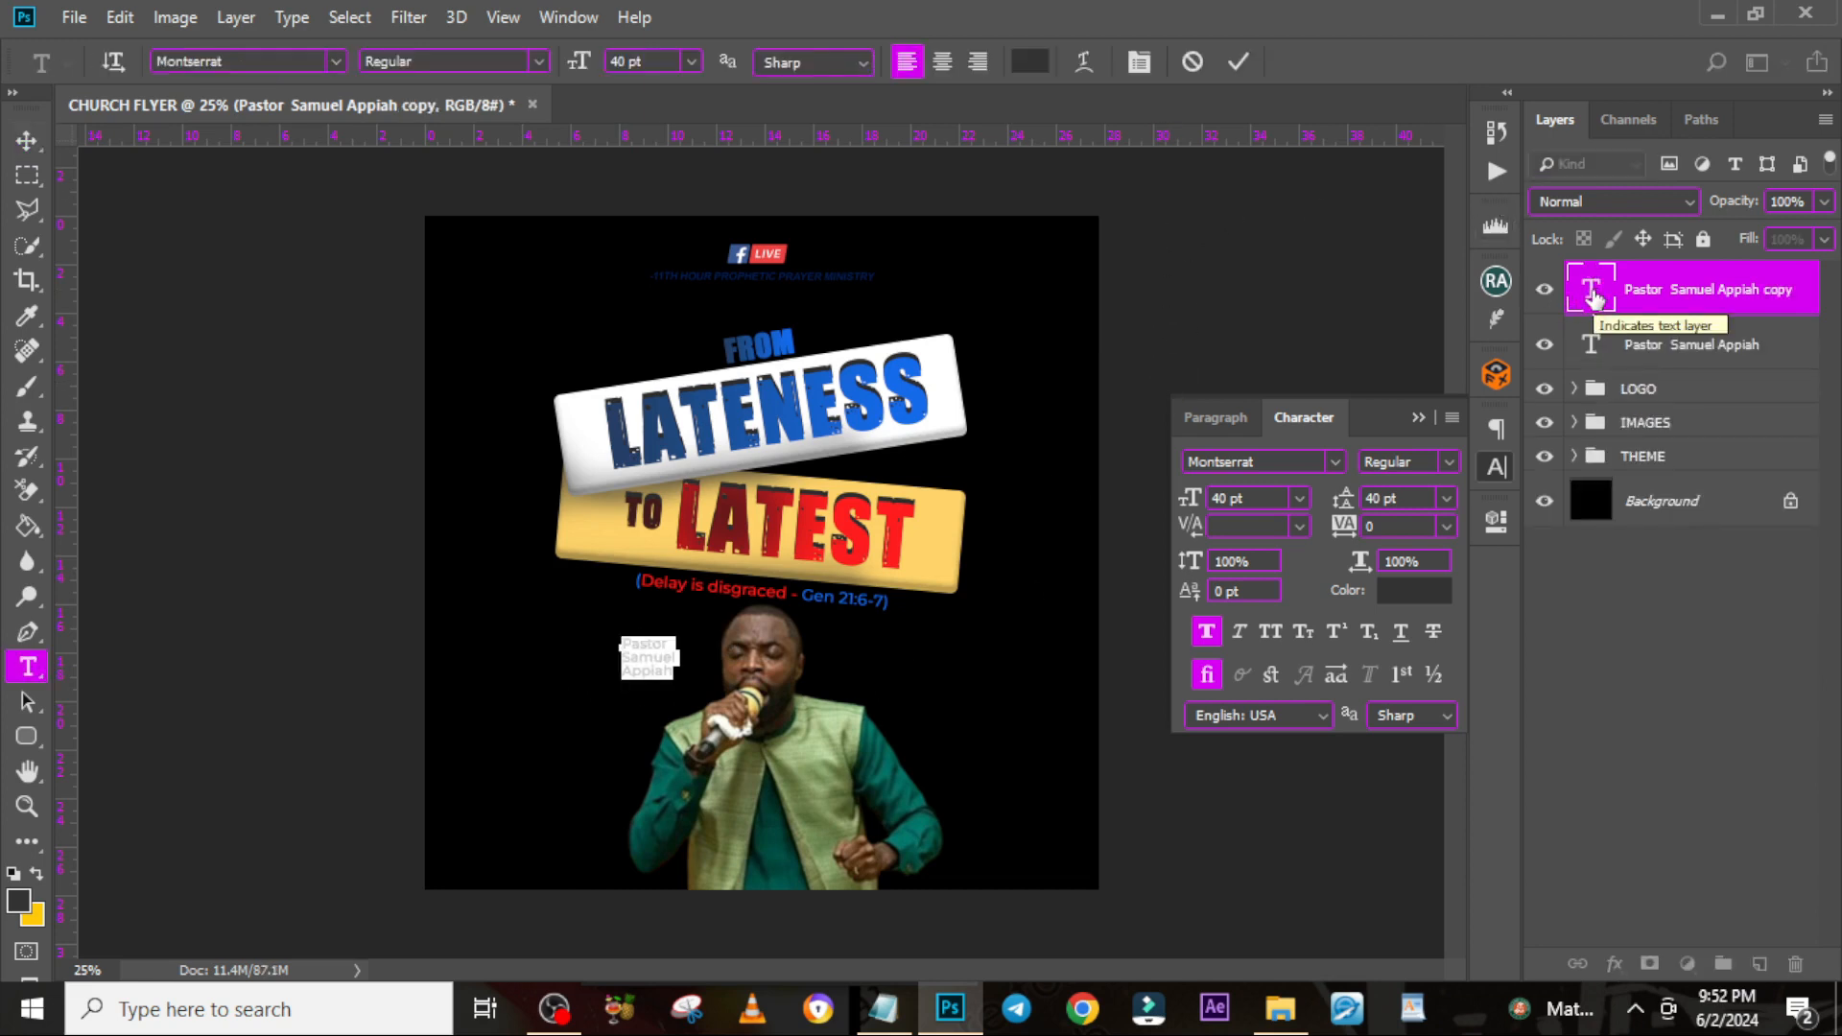
{"action": "type", "text": "Ho"}
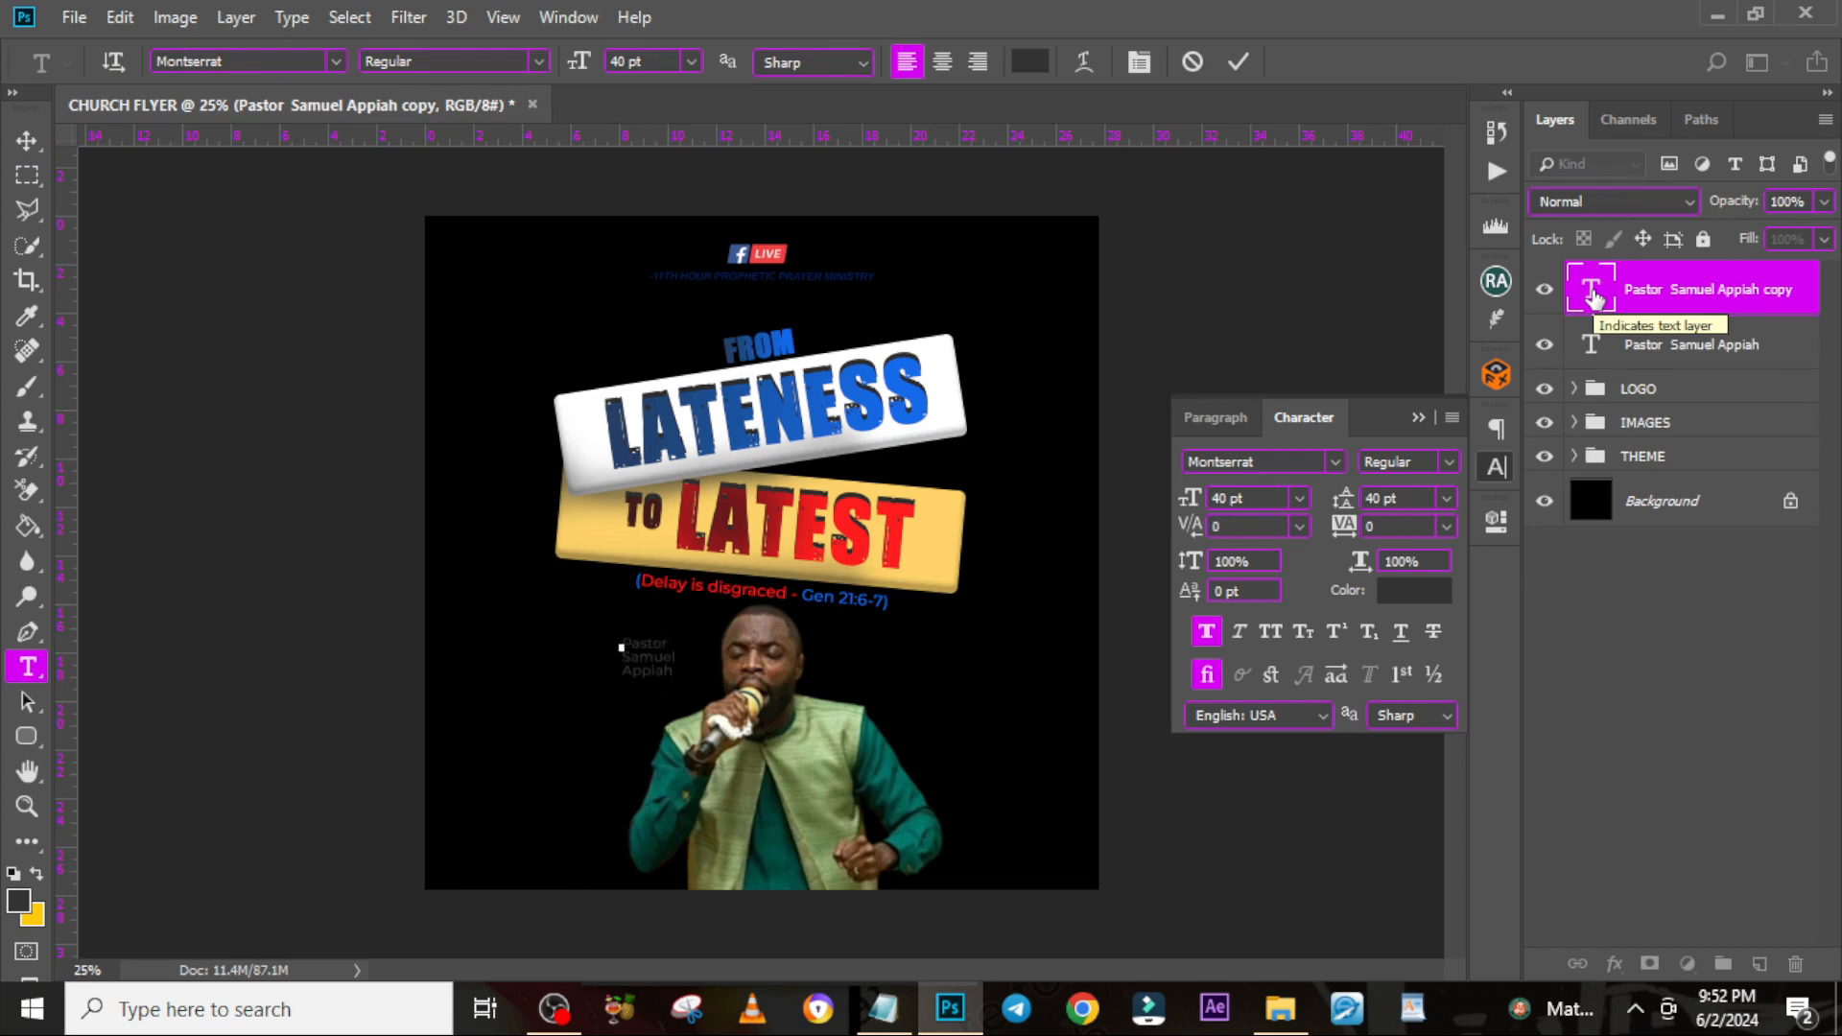
{"action": "key", "text": "ctrl+Return"}
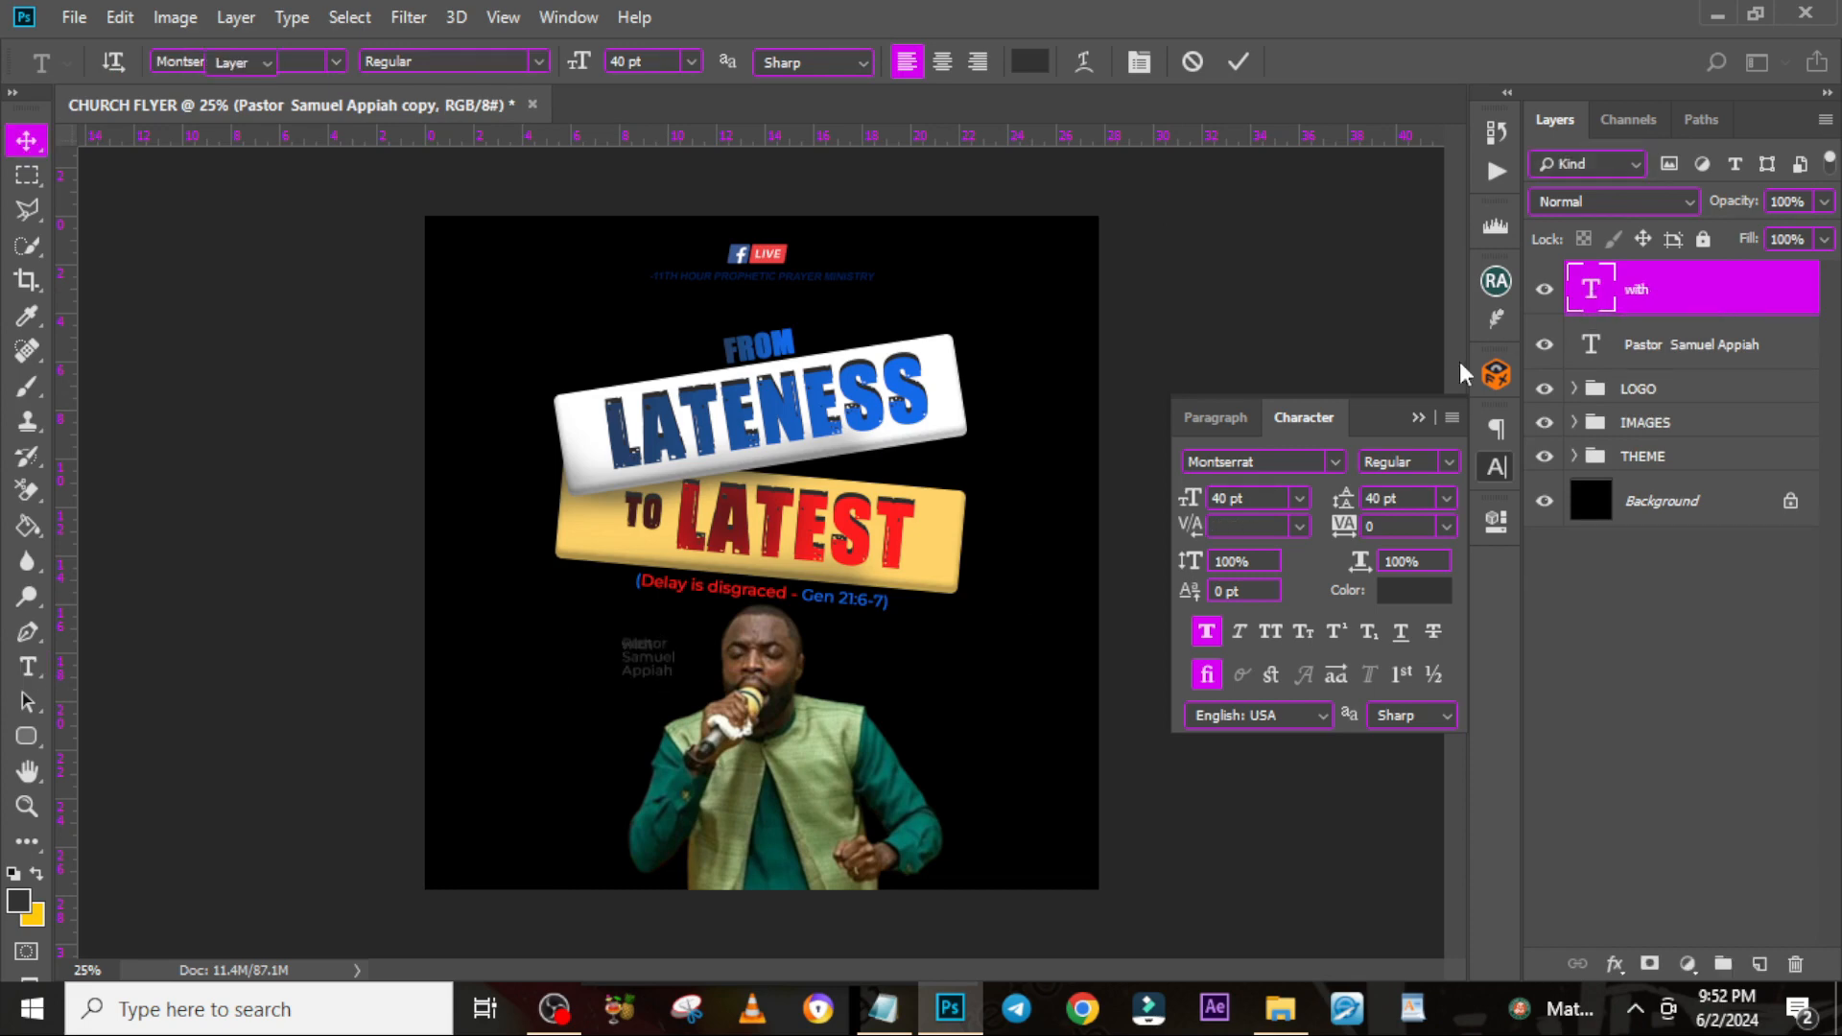
Set the font of the "with" text to Taken by Vultures Alternates De Regular
{"action": "left_click", "coordinate": [1310, 463]}
{"action": "type", "text": "taken"}
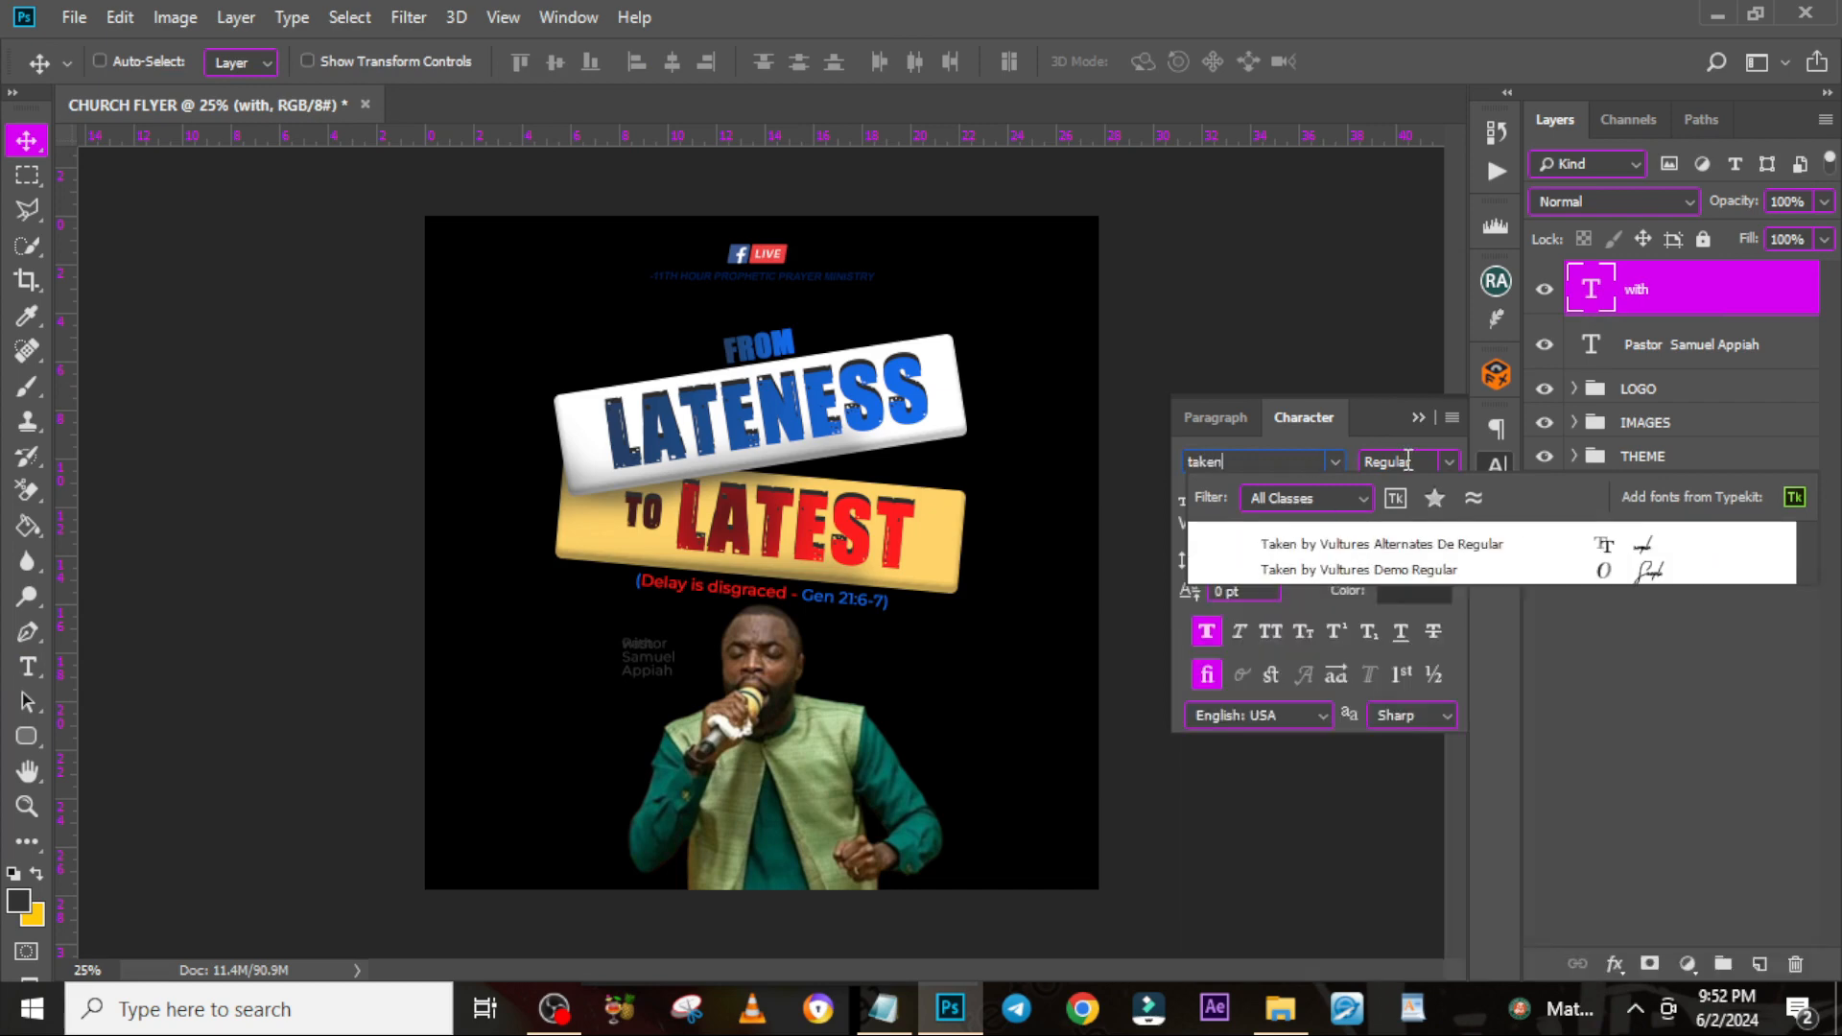
{"action": "left_click", "coordinate": [1382, 544]}
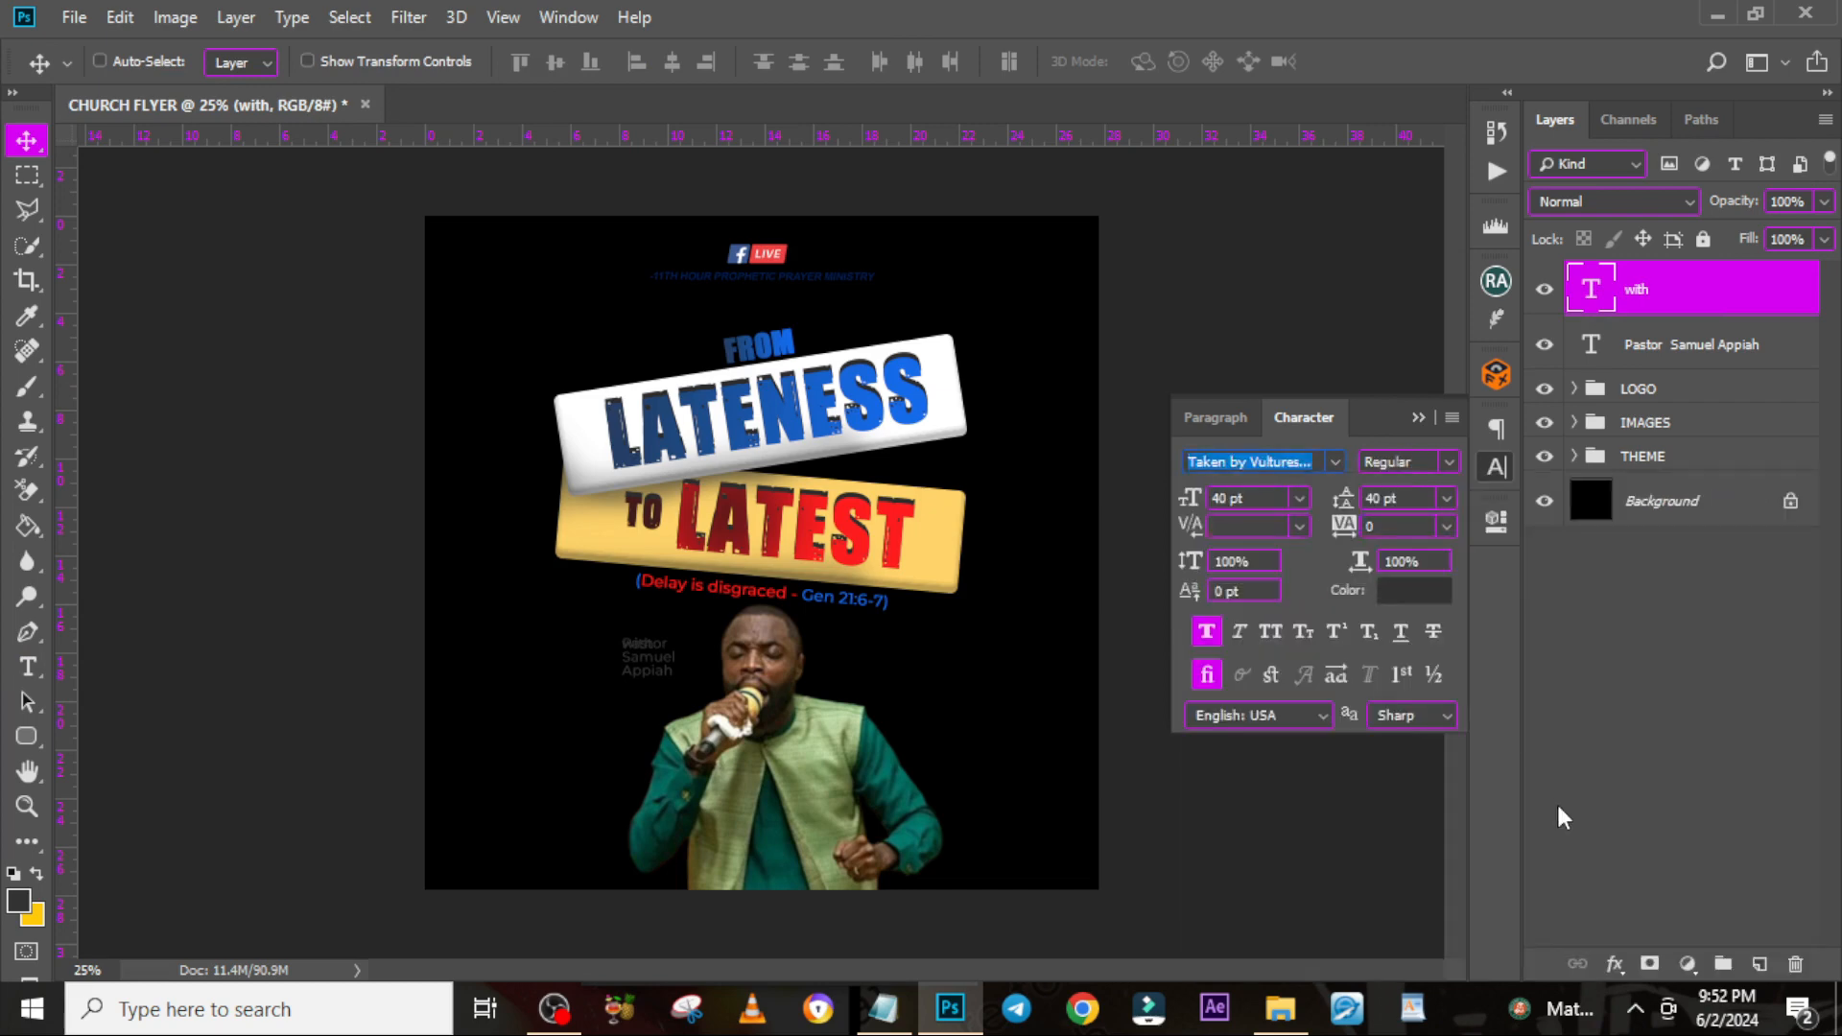
Enlarge the "with" text to about 115 pt just above the pastor's name and move its layer beneath the name layer
{"action": "key", "text": "ctrl+t"}
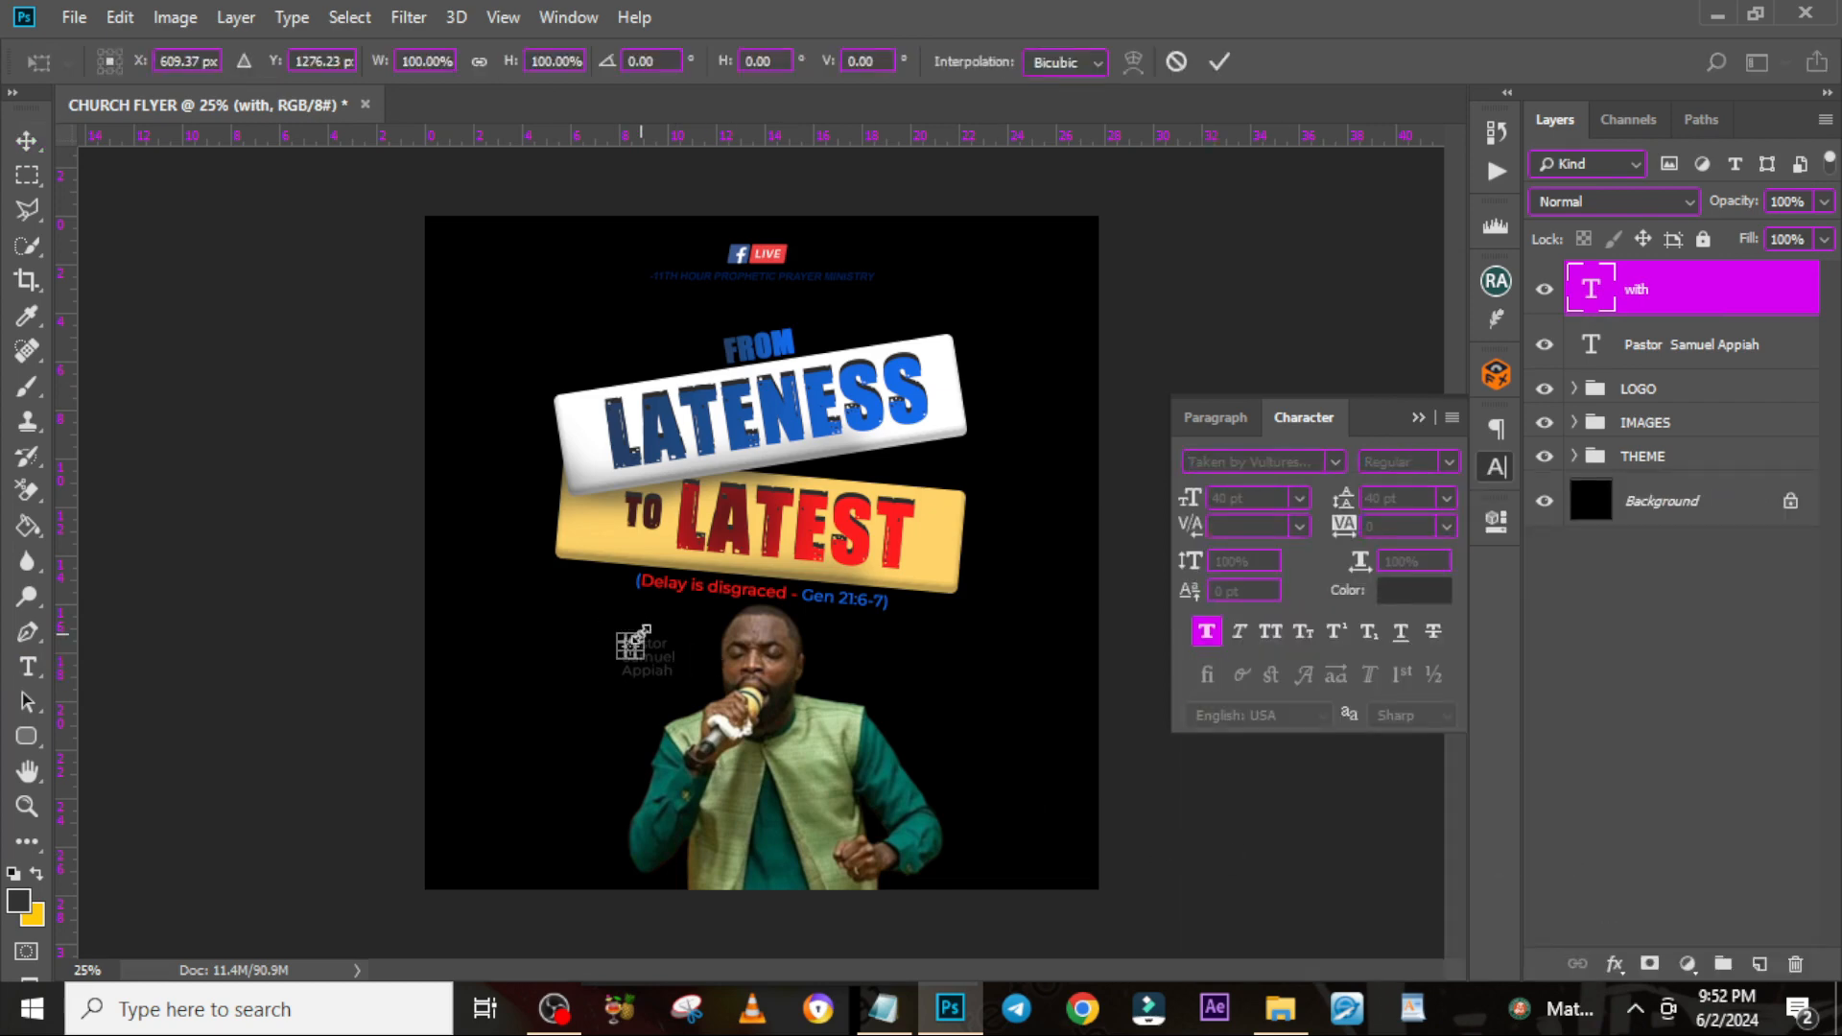
{"action": "left_click_drag", "start_coordinate": [642, 634], "coordinate": [669, 629]}
{"action": "key", "text": "Return"}
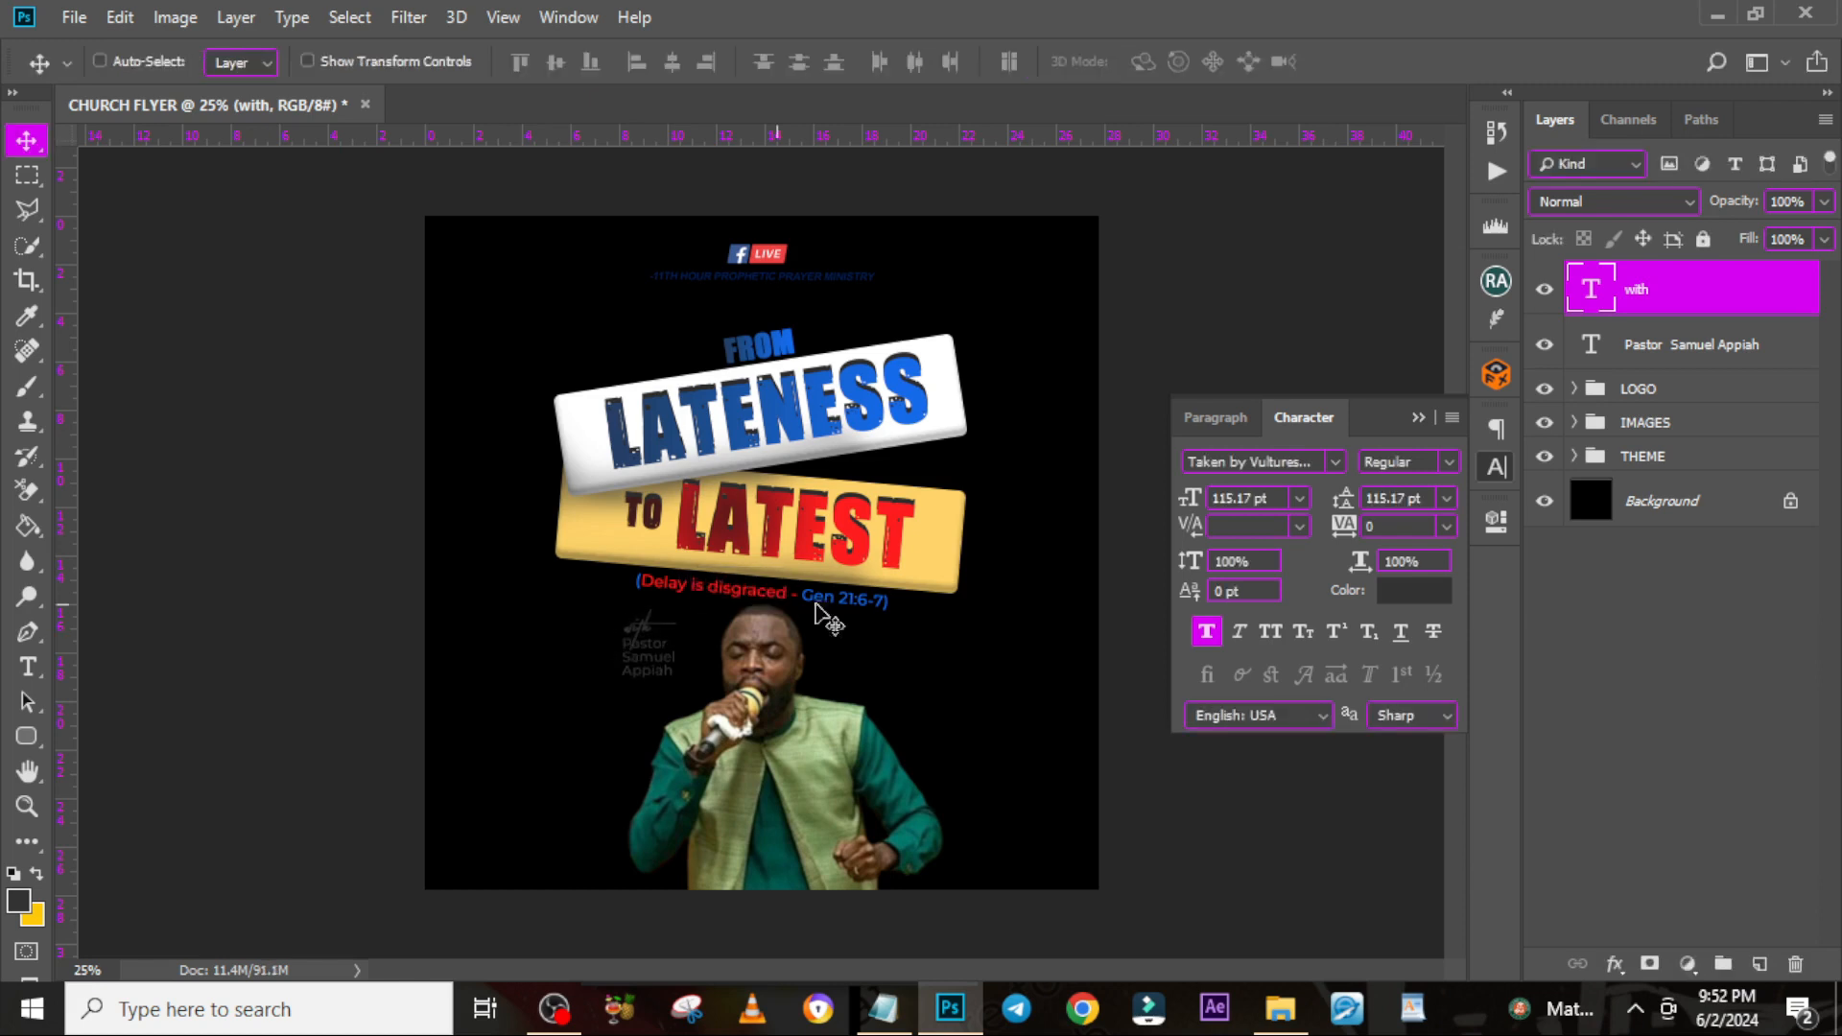
{"action": "left_click_drag", "start_coordinate": [1666, 294], "coordinate": [1665, 365]}
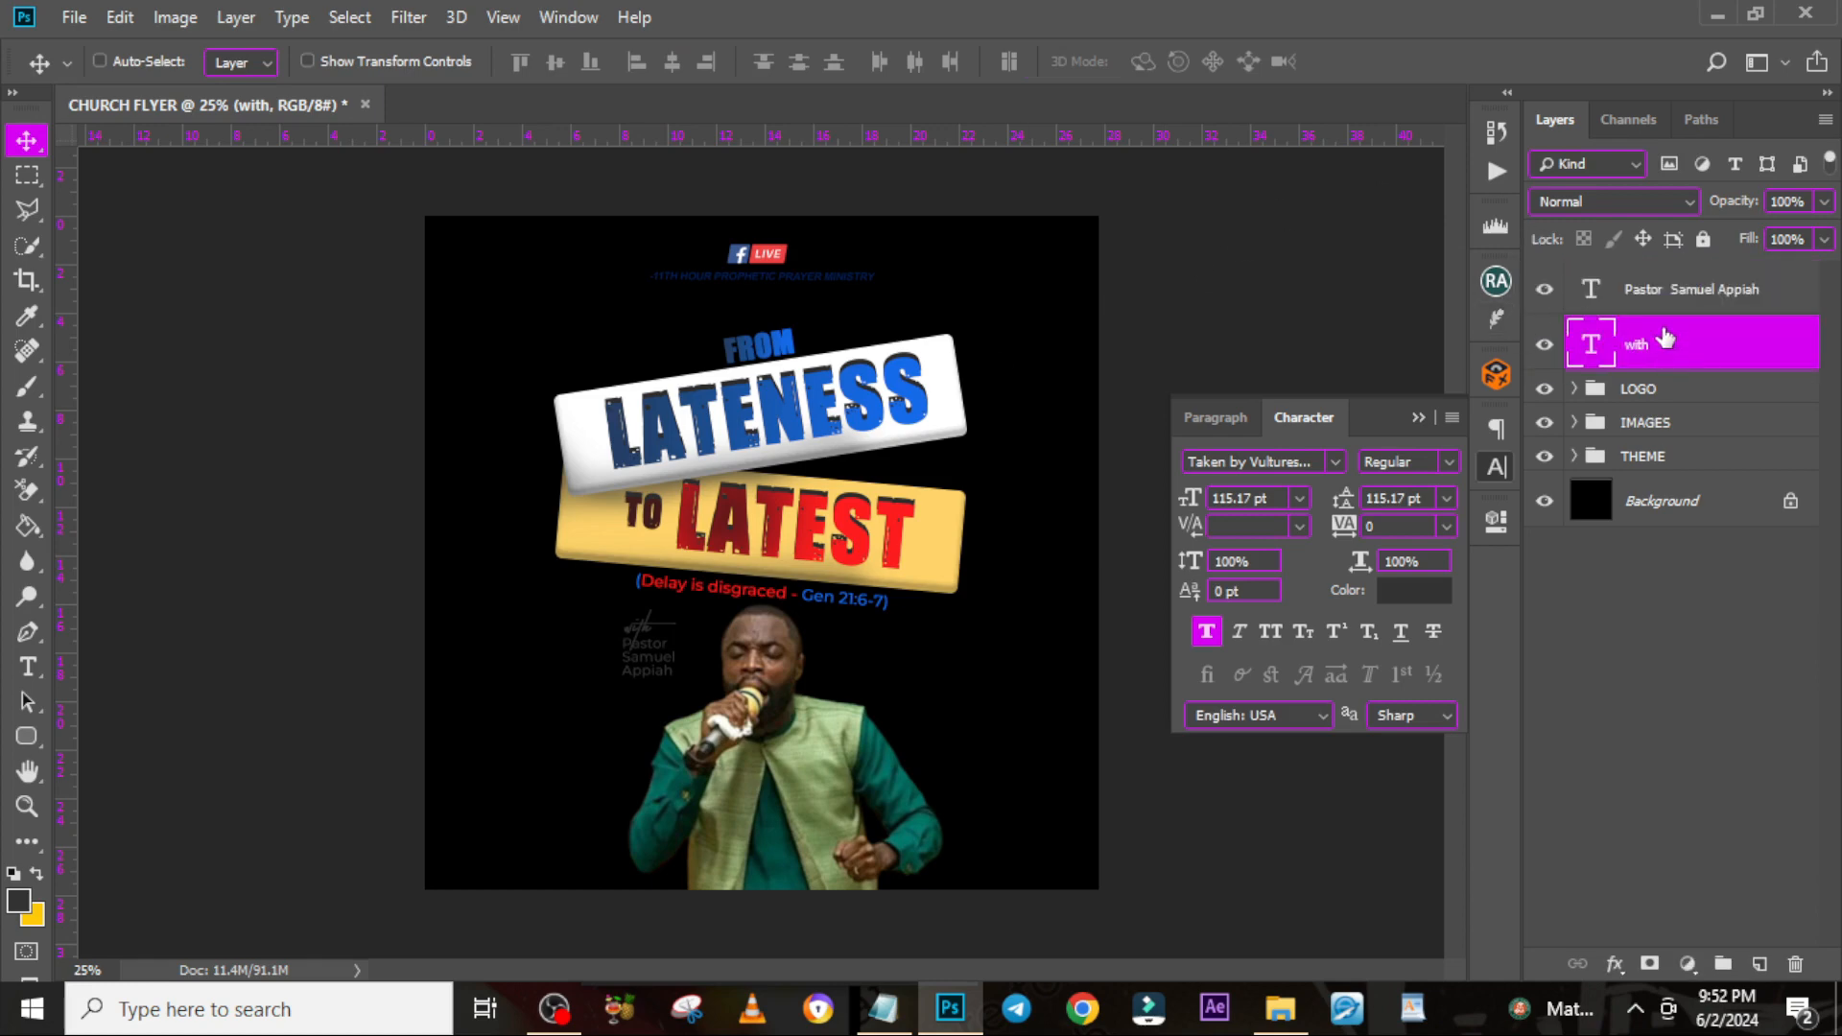
Colour the two name lines under "Pastor" with the red sampled from the word LATEST
{"action": "left_click", "coordinate": [1638, 303]}
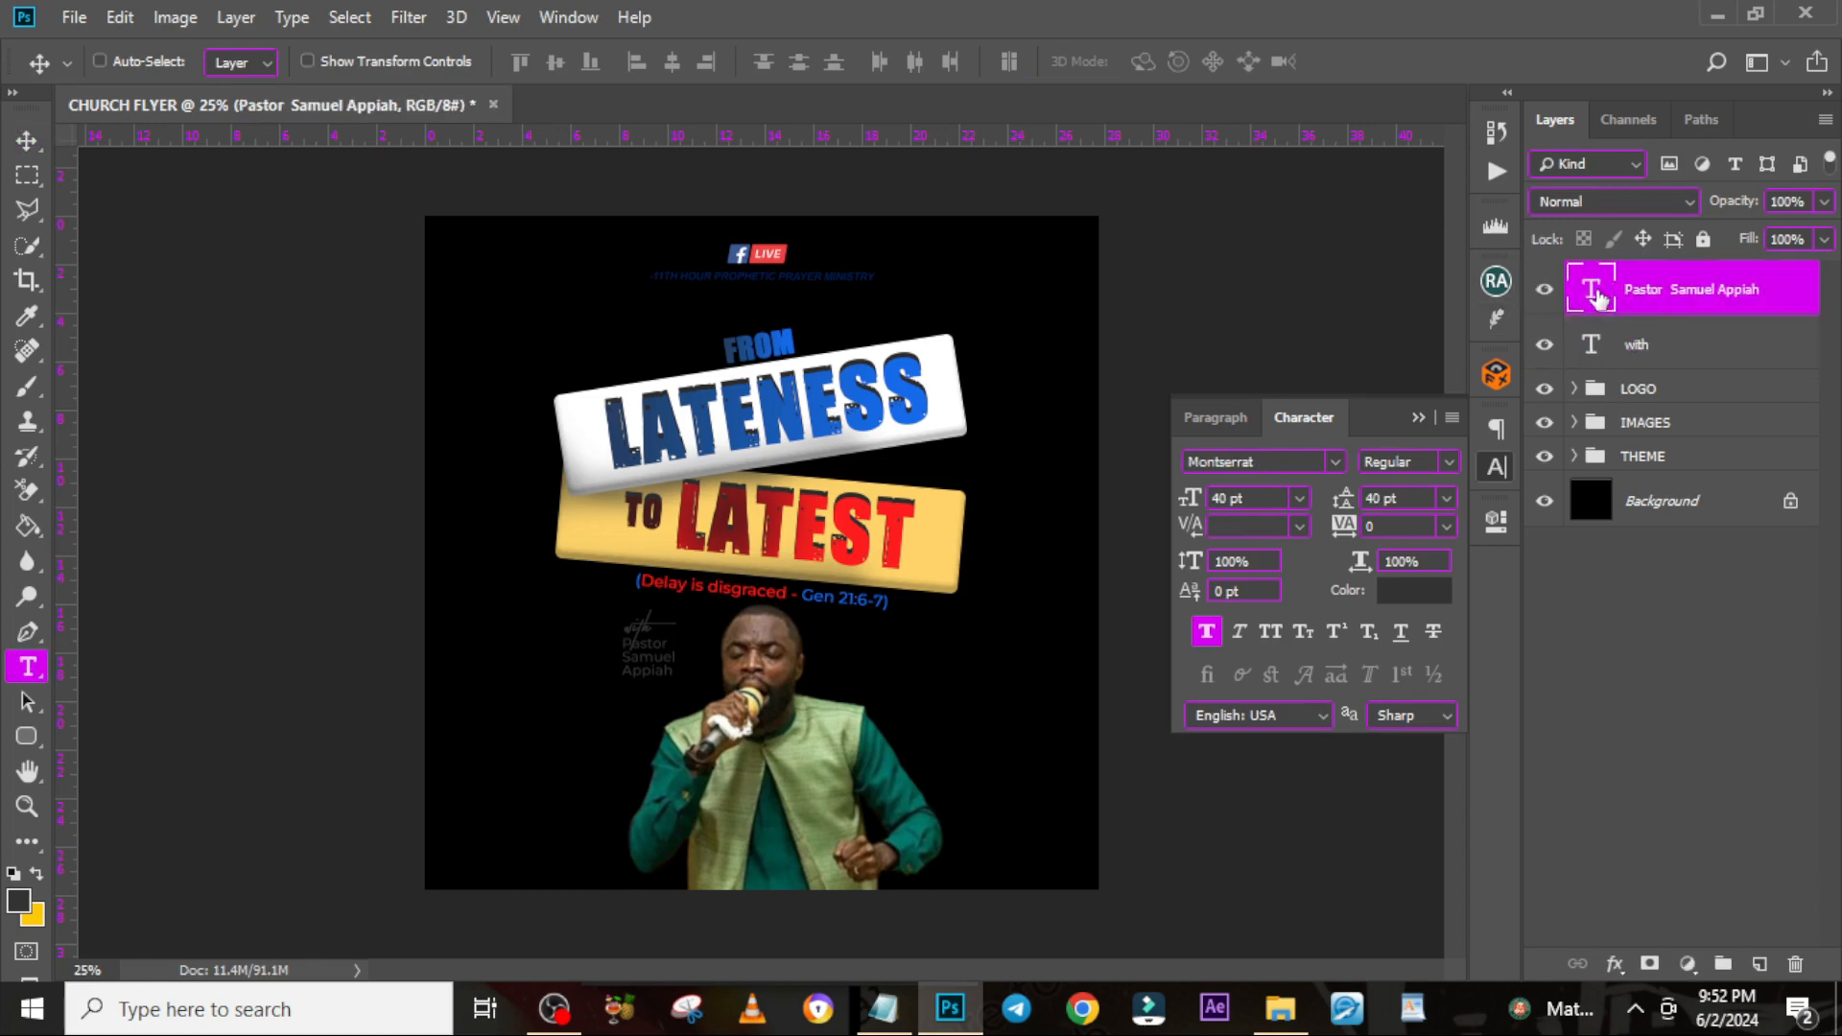
{"action": "double_click", "coordinate": [1592, 292]}
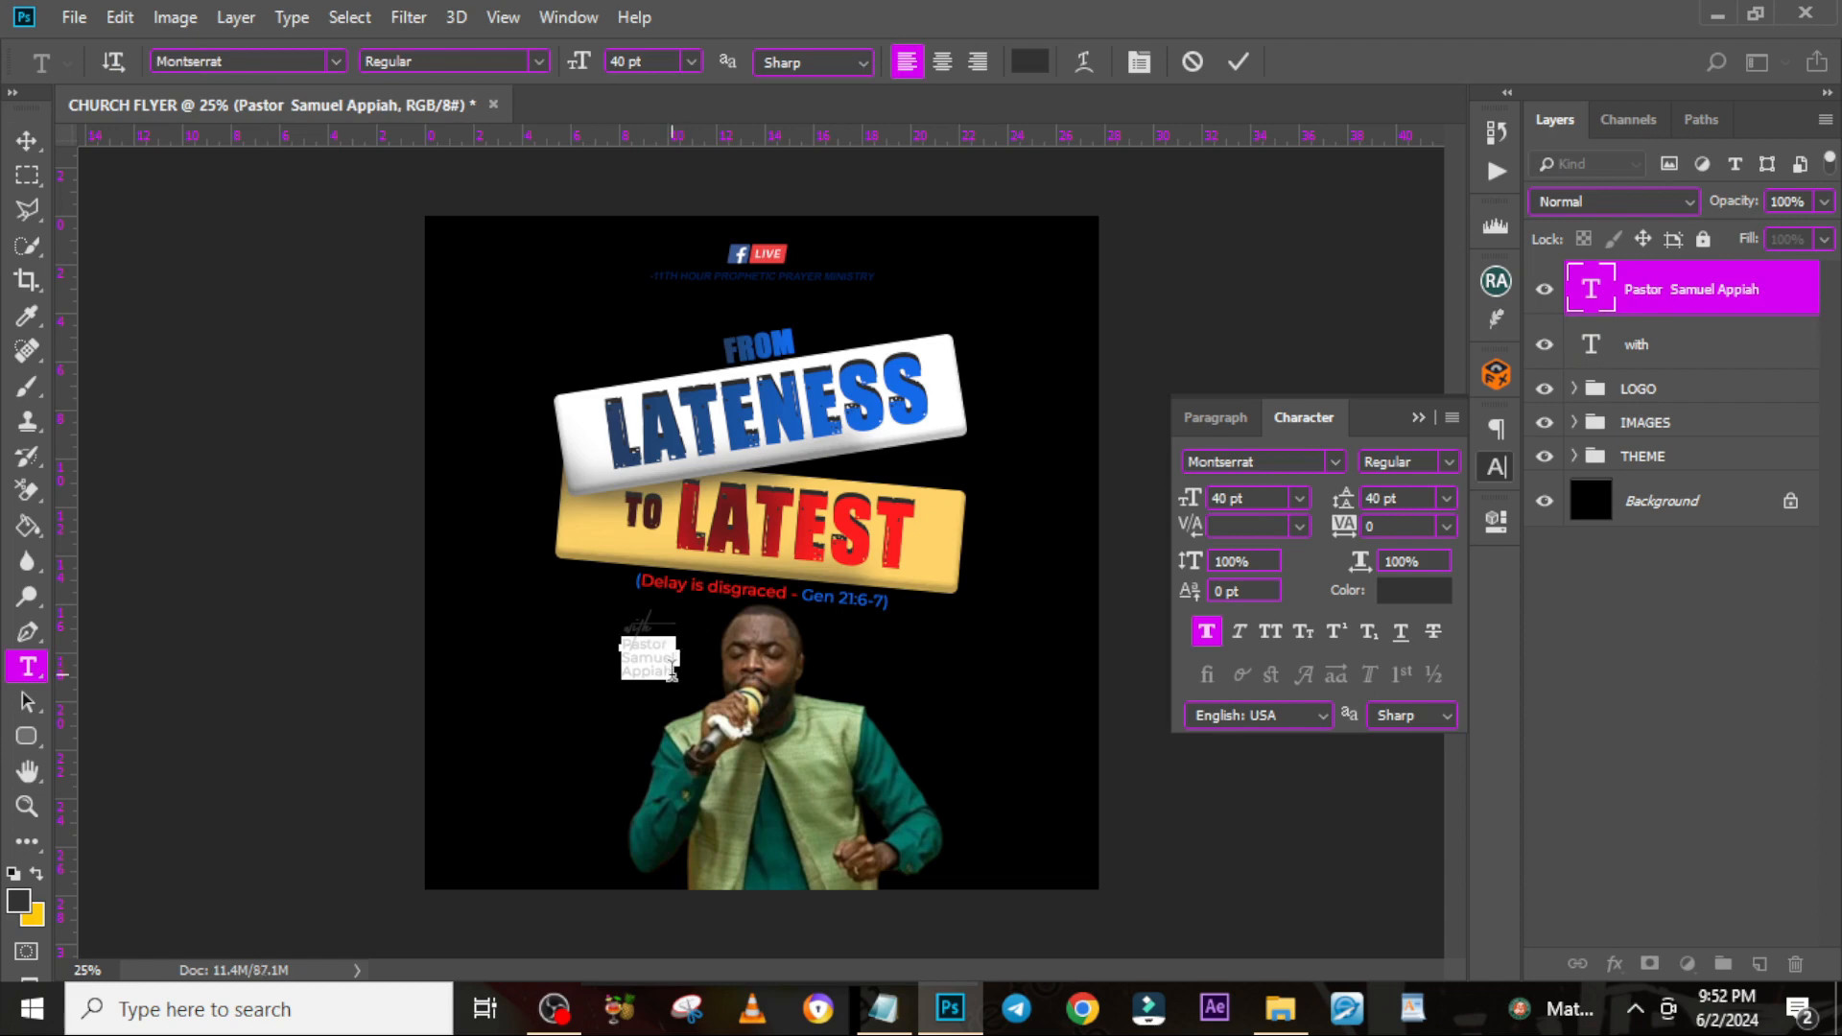
{"action": "left_click_drag", "start_coordinate": [672, 672], "coordinate": [588, 657]}
{"action": "left_click", "coordinate": [1407, 590]}
{"action": "type", "text": "ff1d1d"}
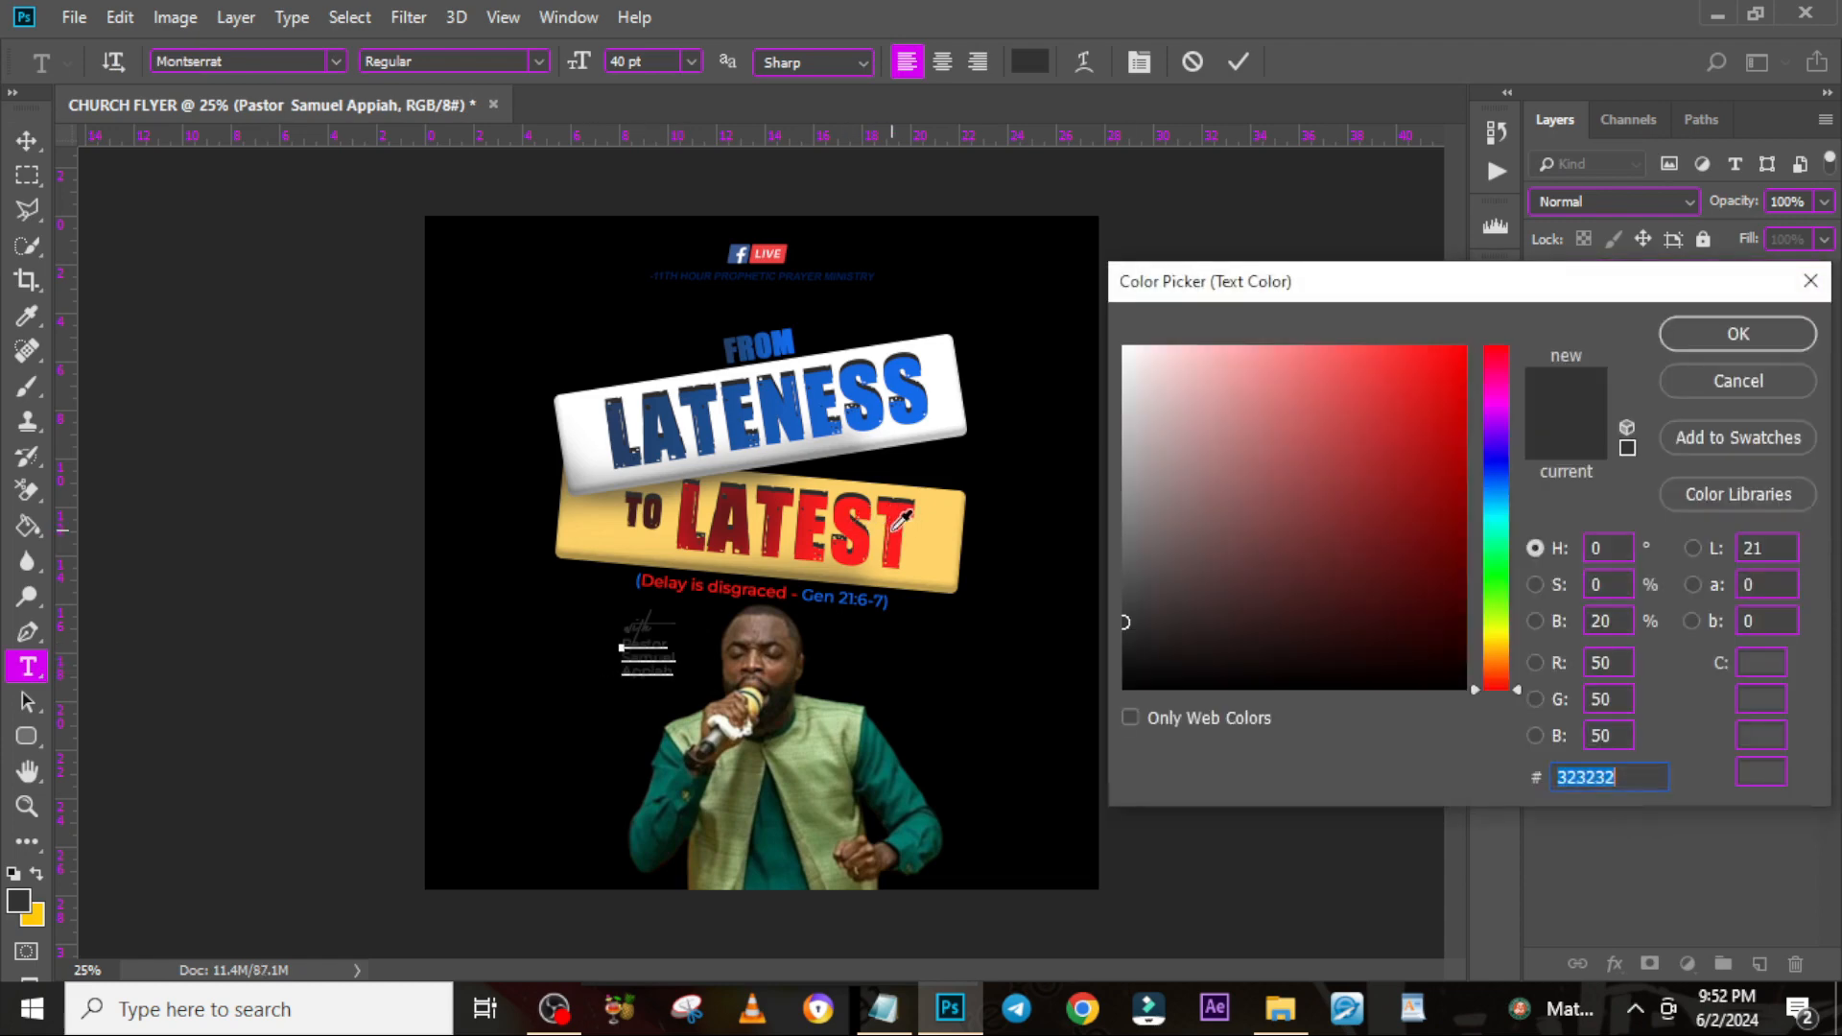
{"action": "left_click", "coordinate": [1700, 337]}
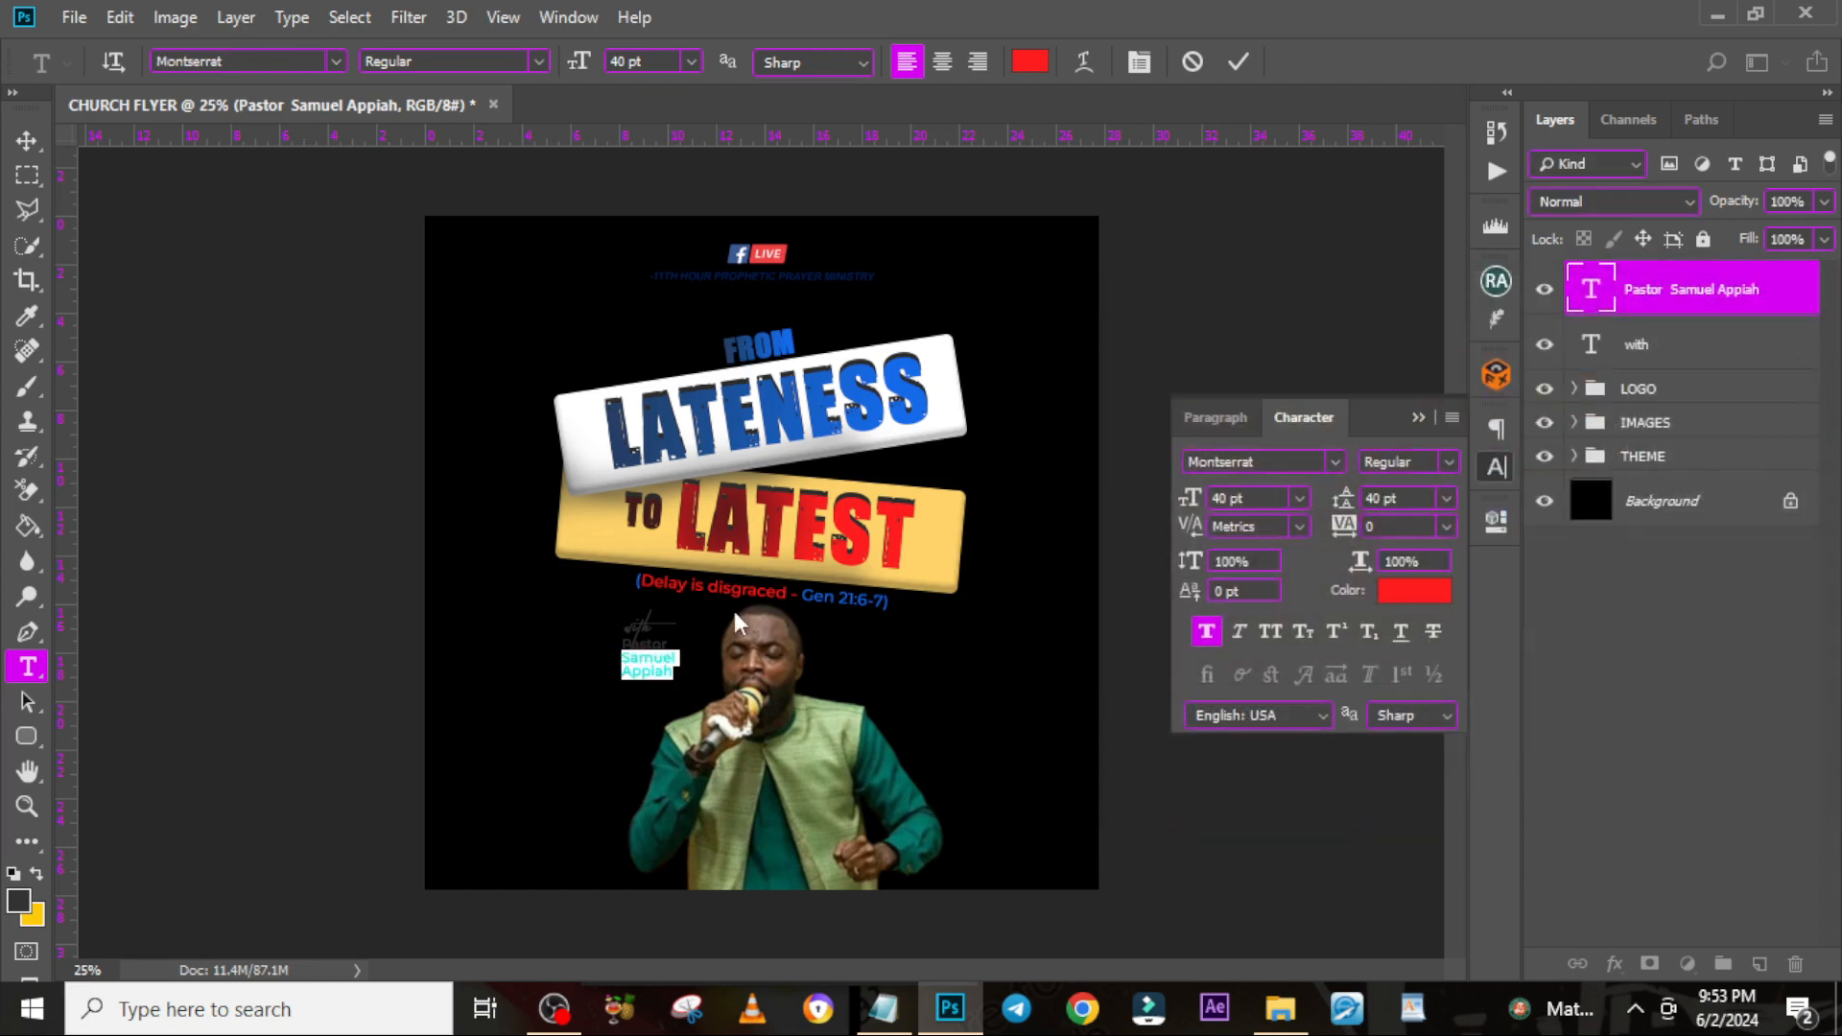
Colour the word "Pastor" blue 1669ea, sampled from the word LATENESS
{"action": "left_click", "coordinate": [1407, 590]}
{"action": "left_click", "coordinate": [890, 387]}
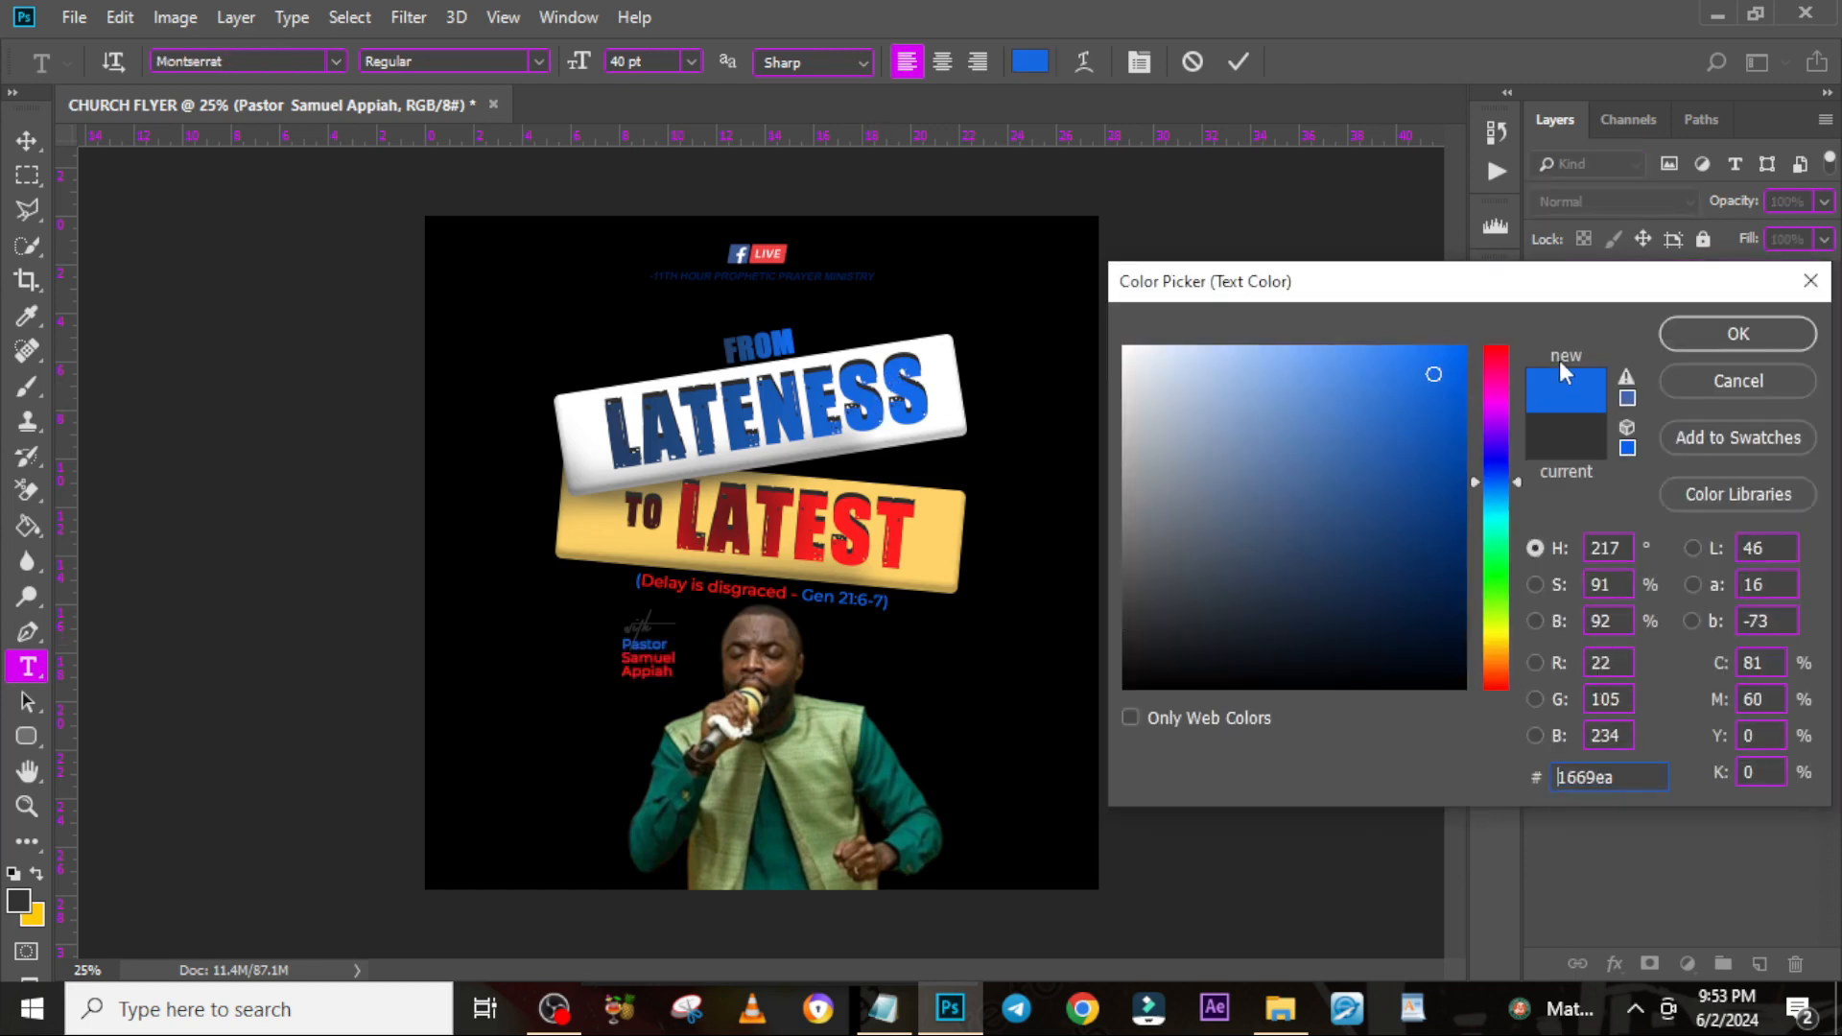
{"action": "left_click", "coordinate": [1702, 334]}
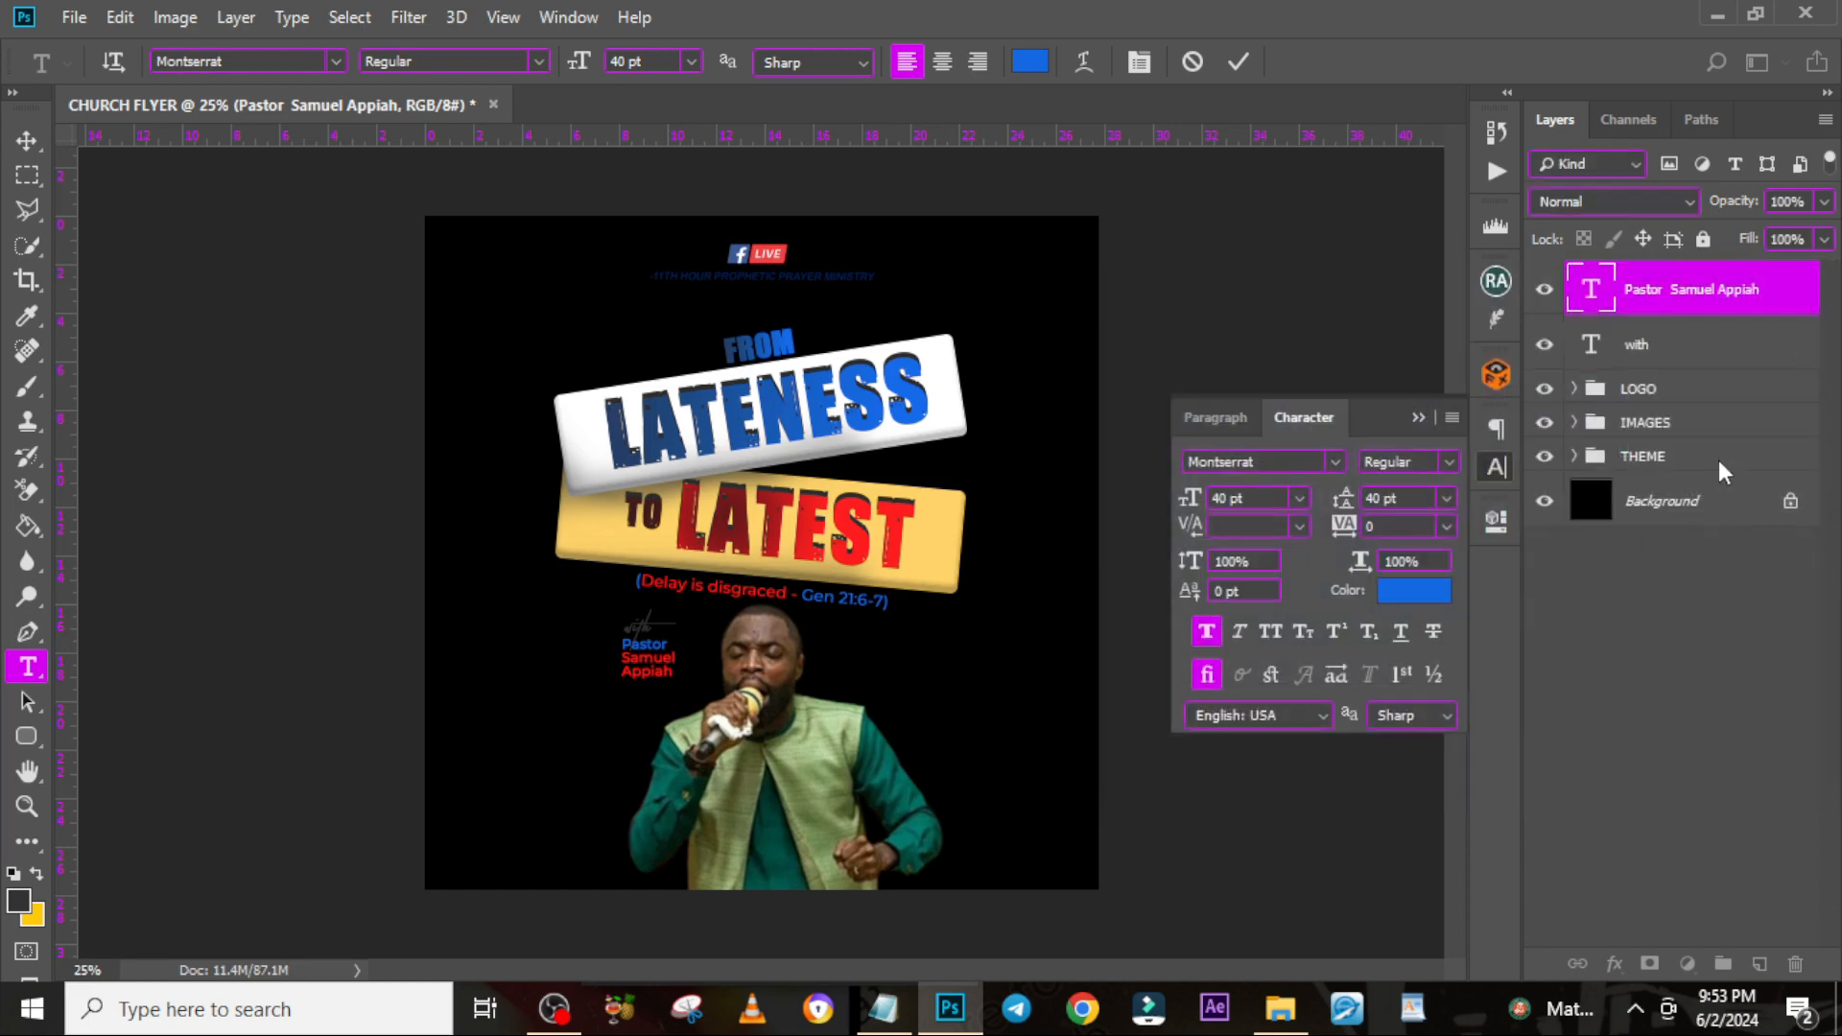
Group the "with" and pastor's name text layers and name the group NAME
{"action": "key", "text": "v"}
{"action": "left_click", "coordinate": [1675, 355], "text": "shift"}
{"action": "key", "text": "ctrl+g"}
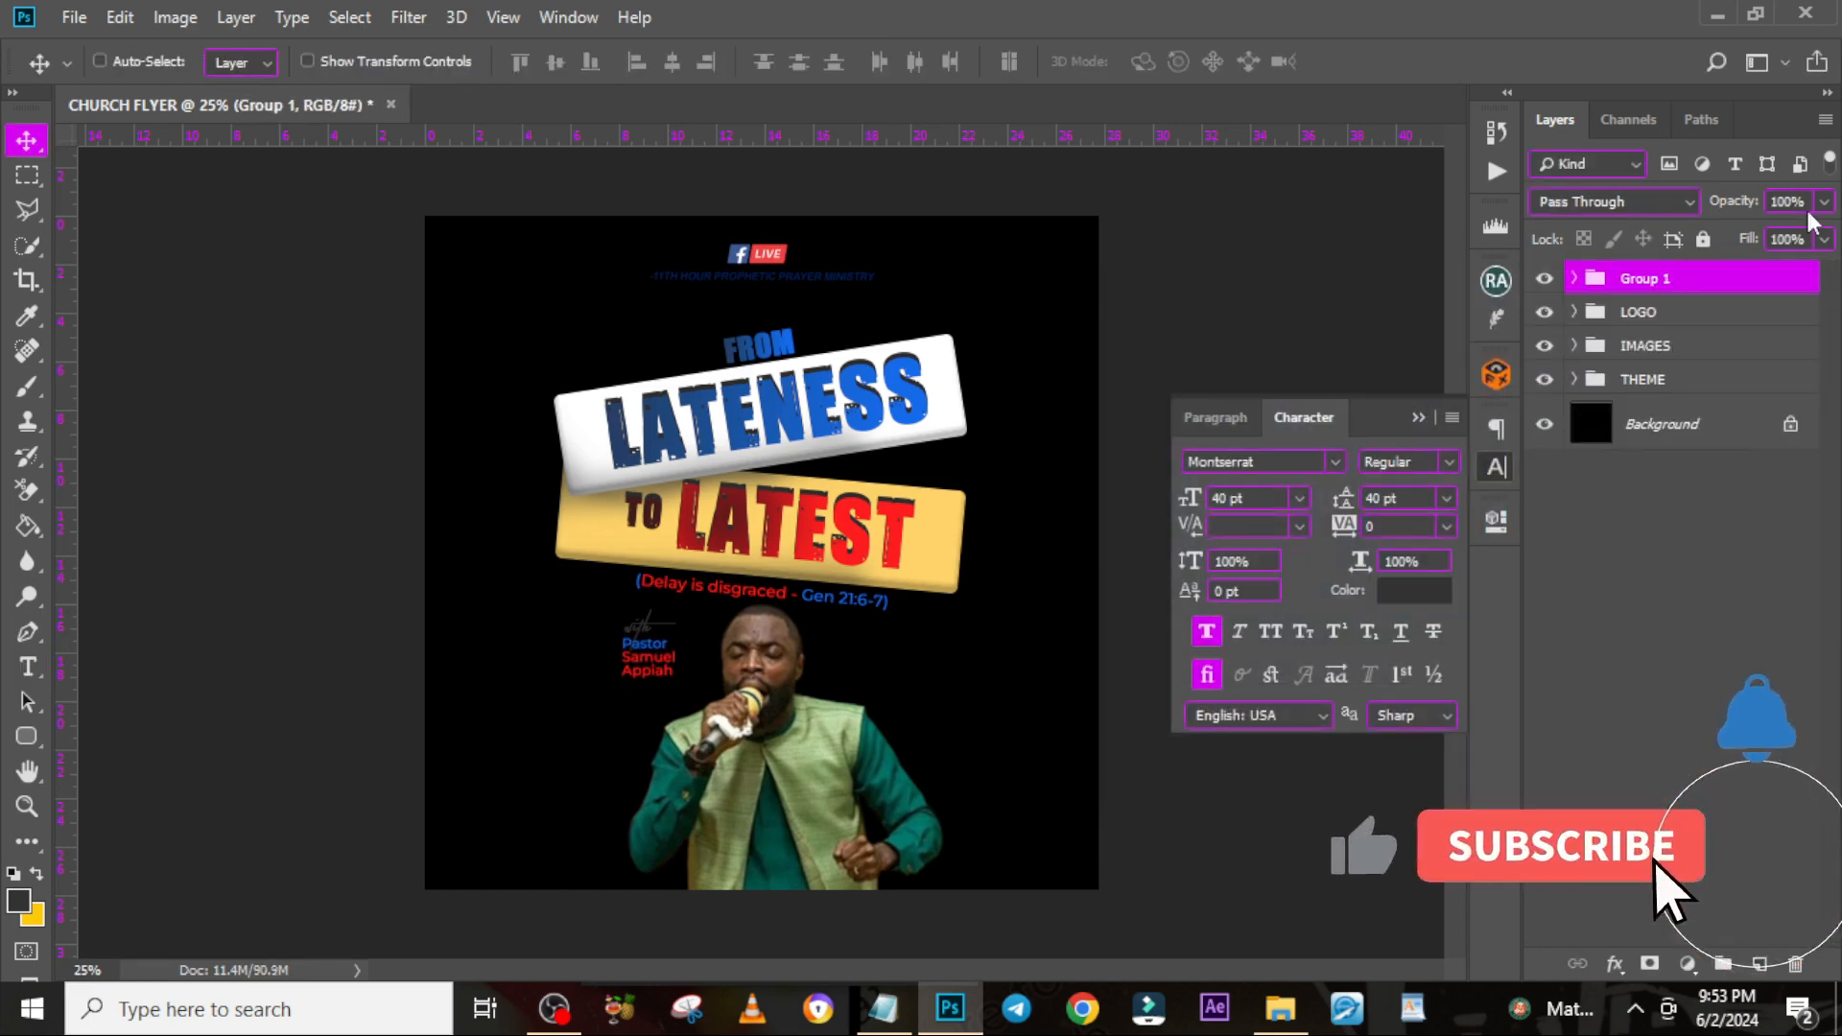
{"action": "double_click", "coordinate": [1643, 278]}
{"action": "type", "text": "NAME"}
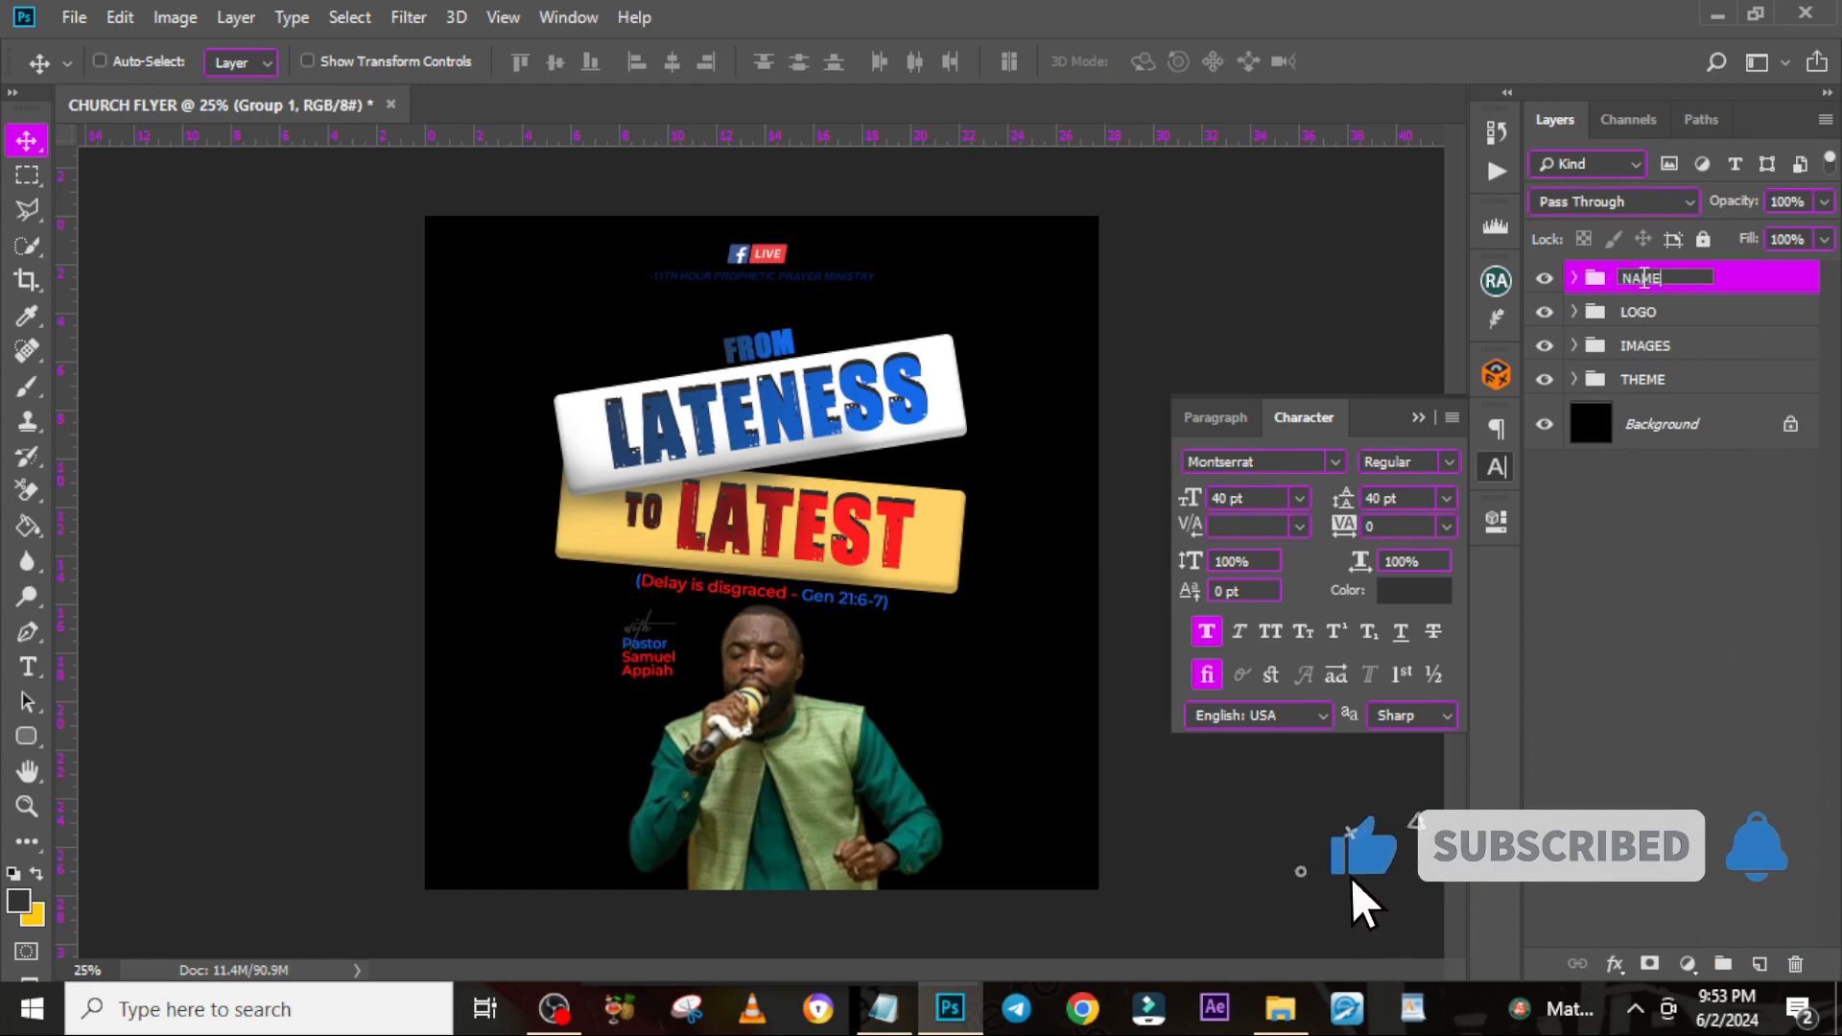
Rename the topmost layer group as NAME
{"action": "key", "text": "Return"}
Place the library artwork from the FLYER folder into the flyer and scale it to about 359% to cover the canvas
{"action": "key", "text": "ctrl+minus"}
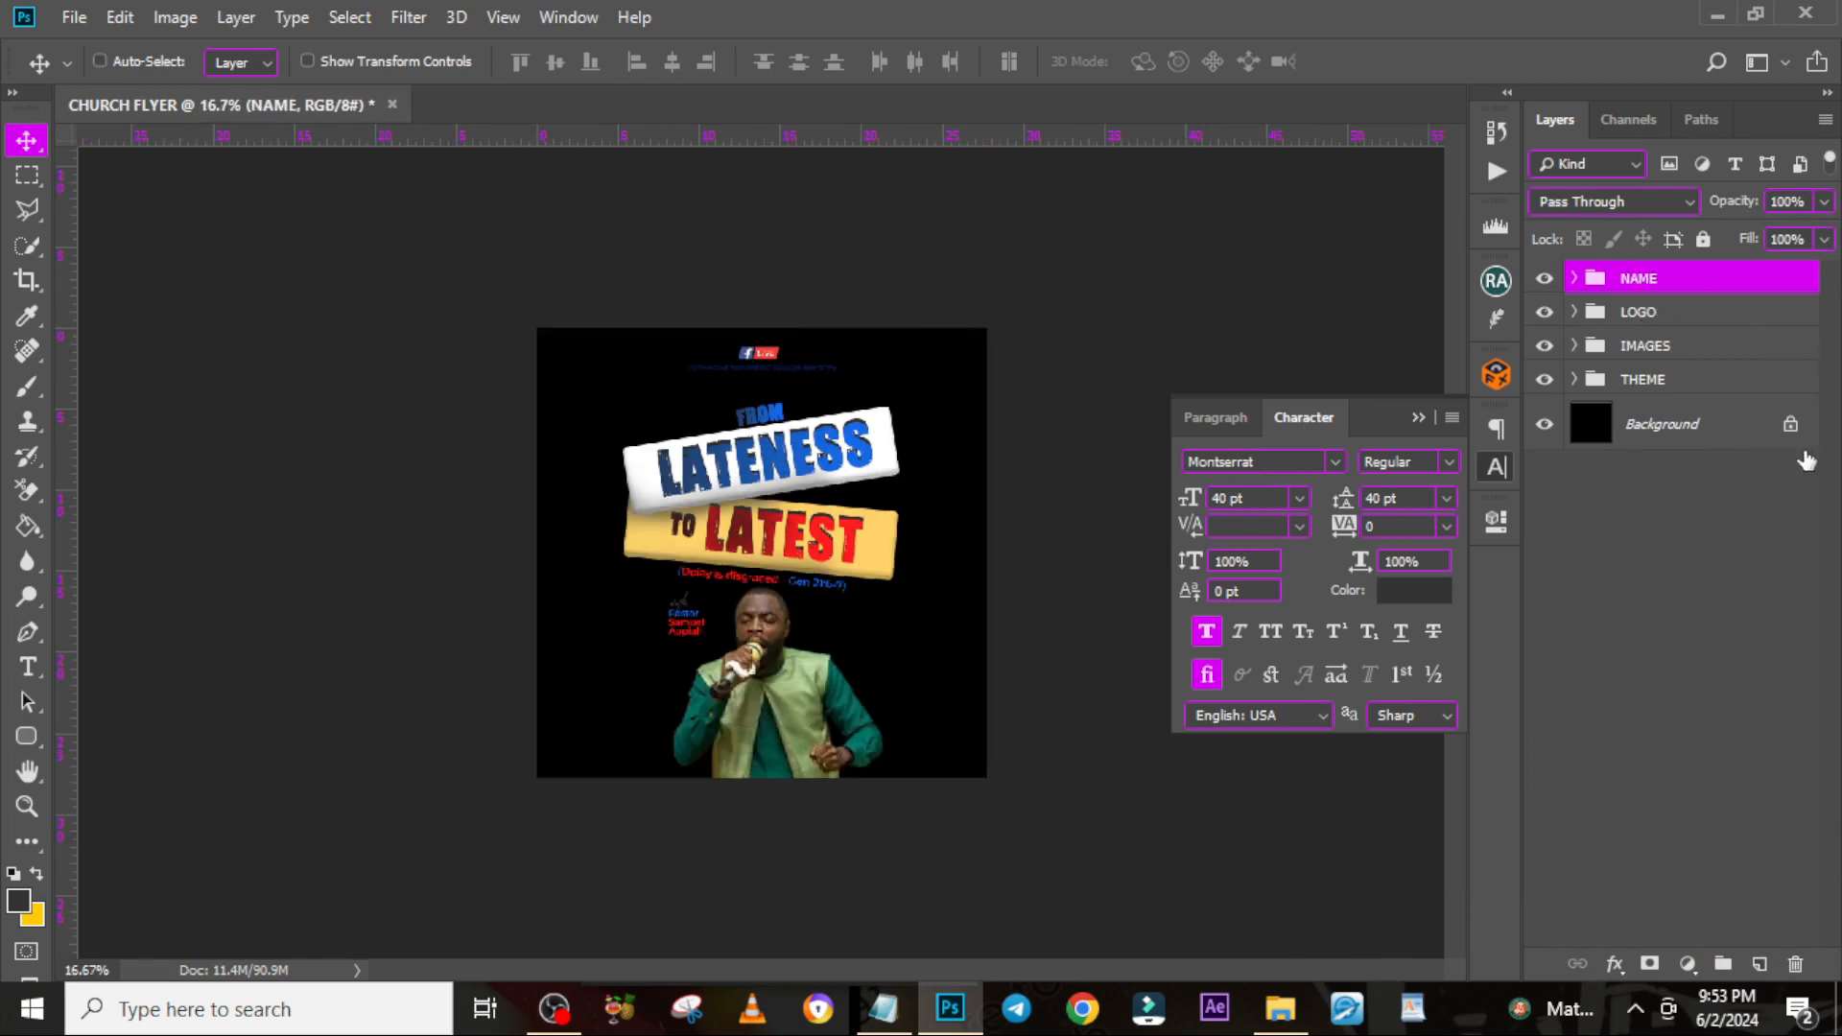
{"action": "left_click", "coordinate": [1280, 1008]}
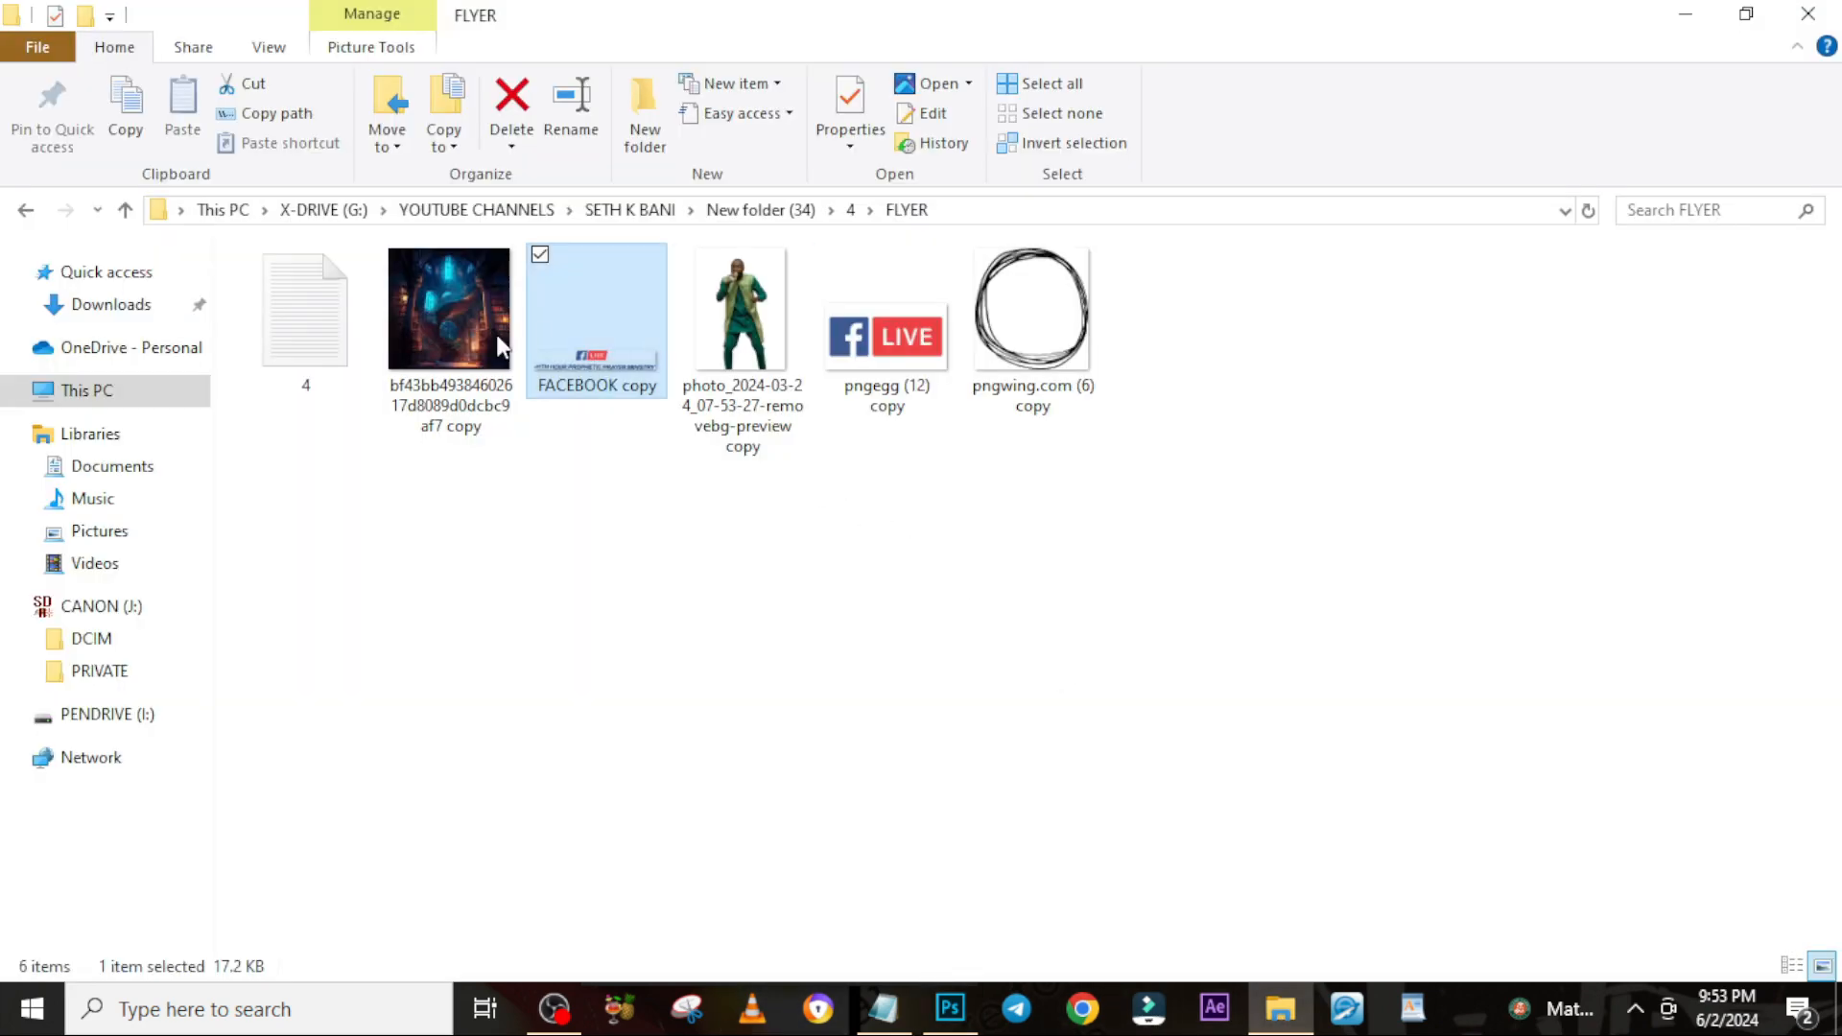
{"action": "left_click", "coordinate": [470, 350]}
{"action": "left_click_drag", "start_coordinate": [956, 1003], "coordinate": [892, 710]}
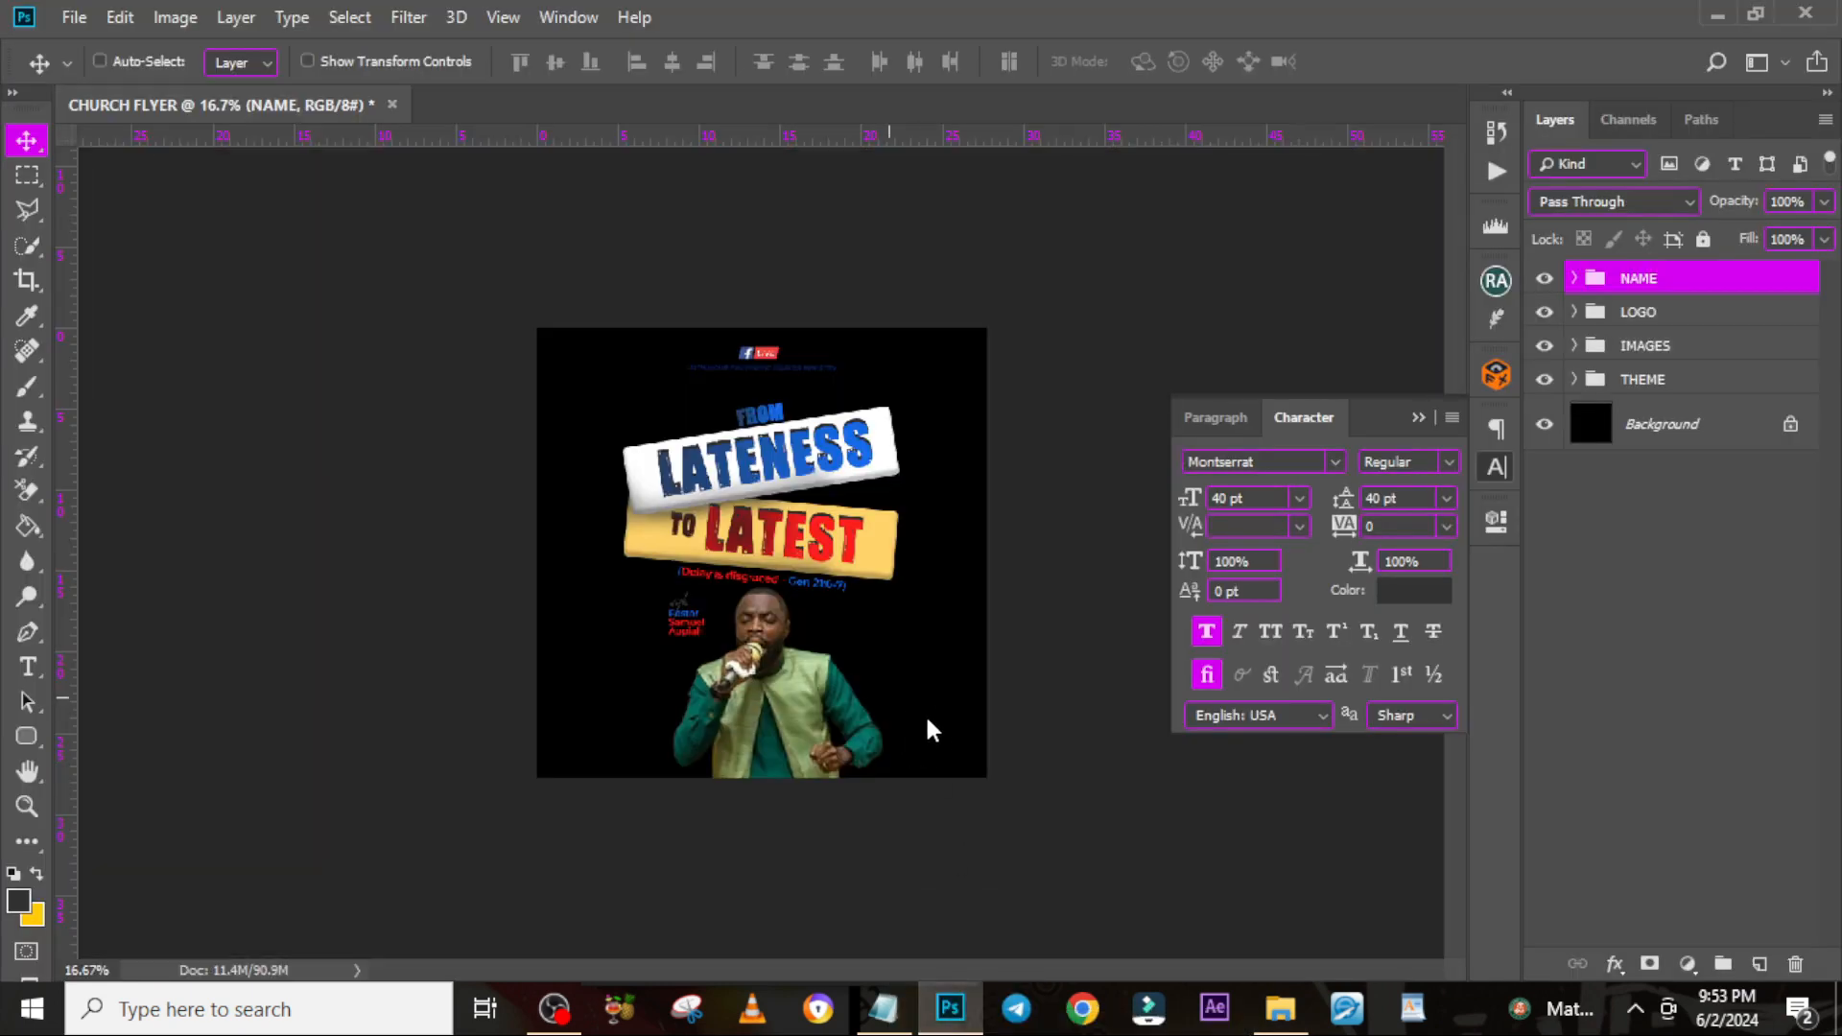
{"action": "left_click_drag", "start_coordinate": [931, 744], "coordinate": [933, 740]}
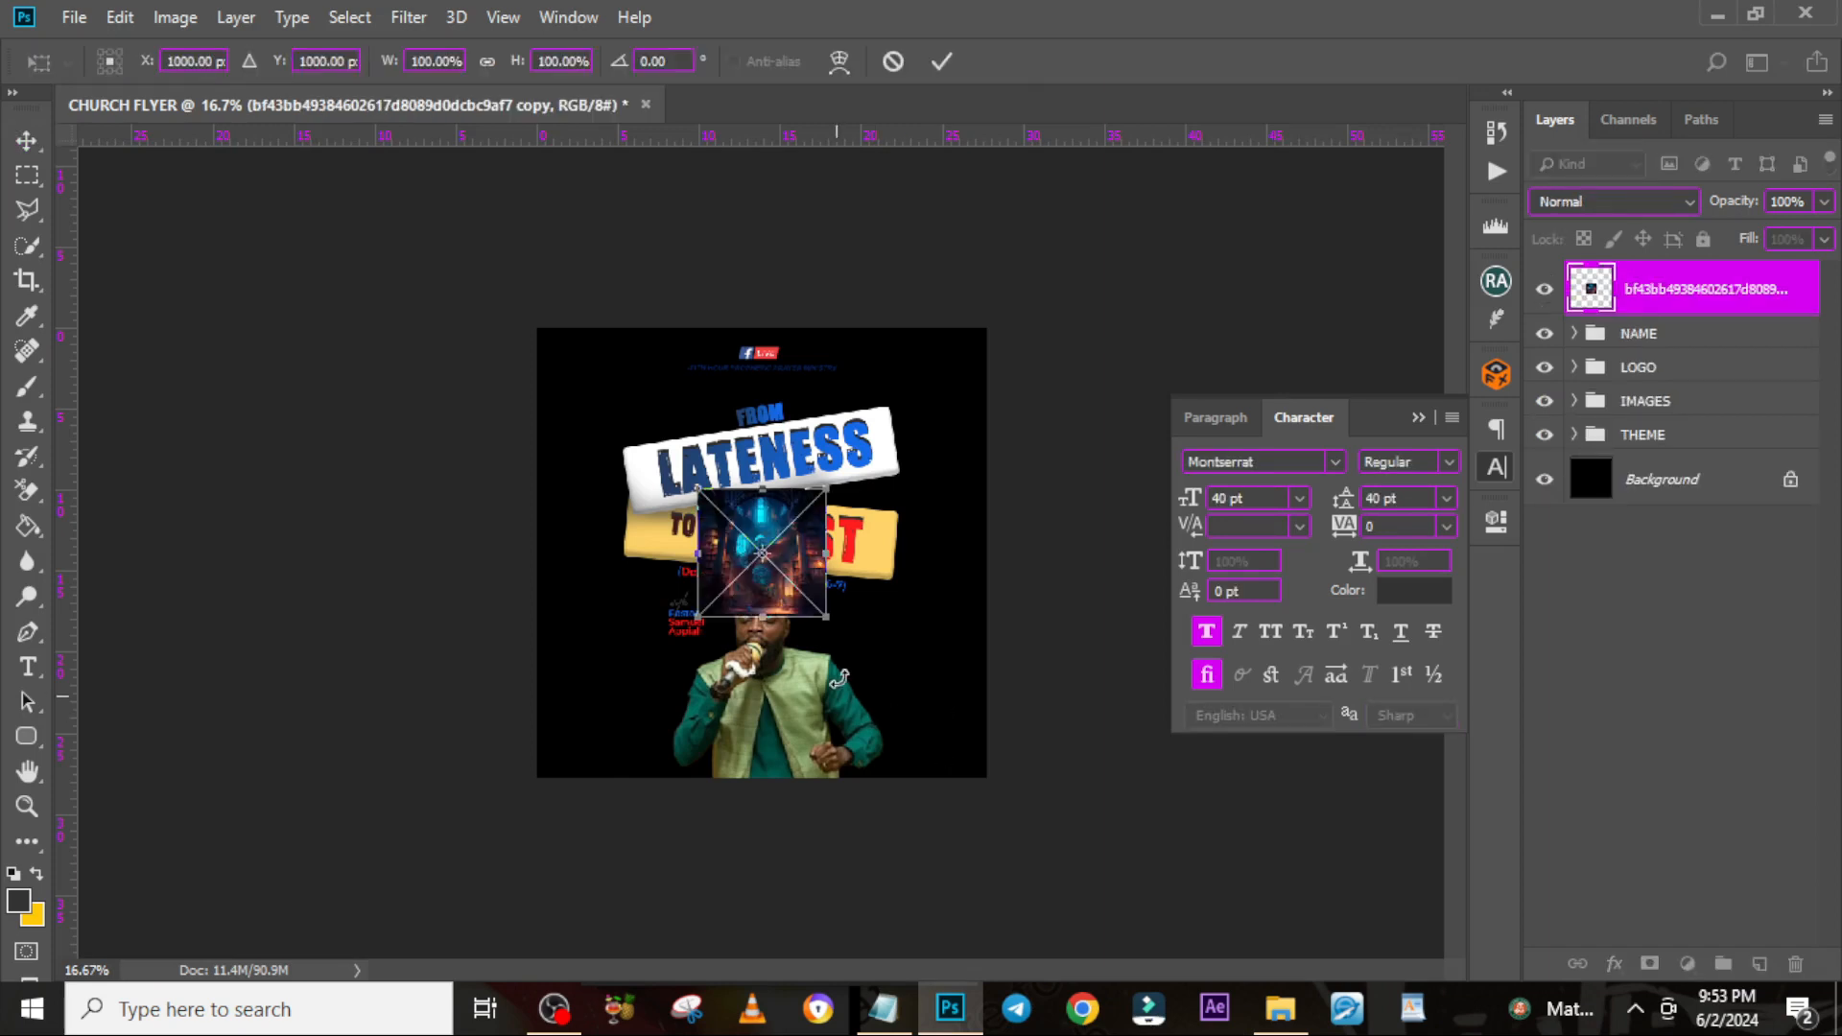
{"action": "left_click_drag", "start_coordinate": [829, 616], "coordinate": [994, 774]}
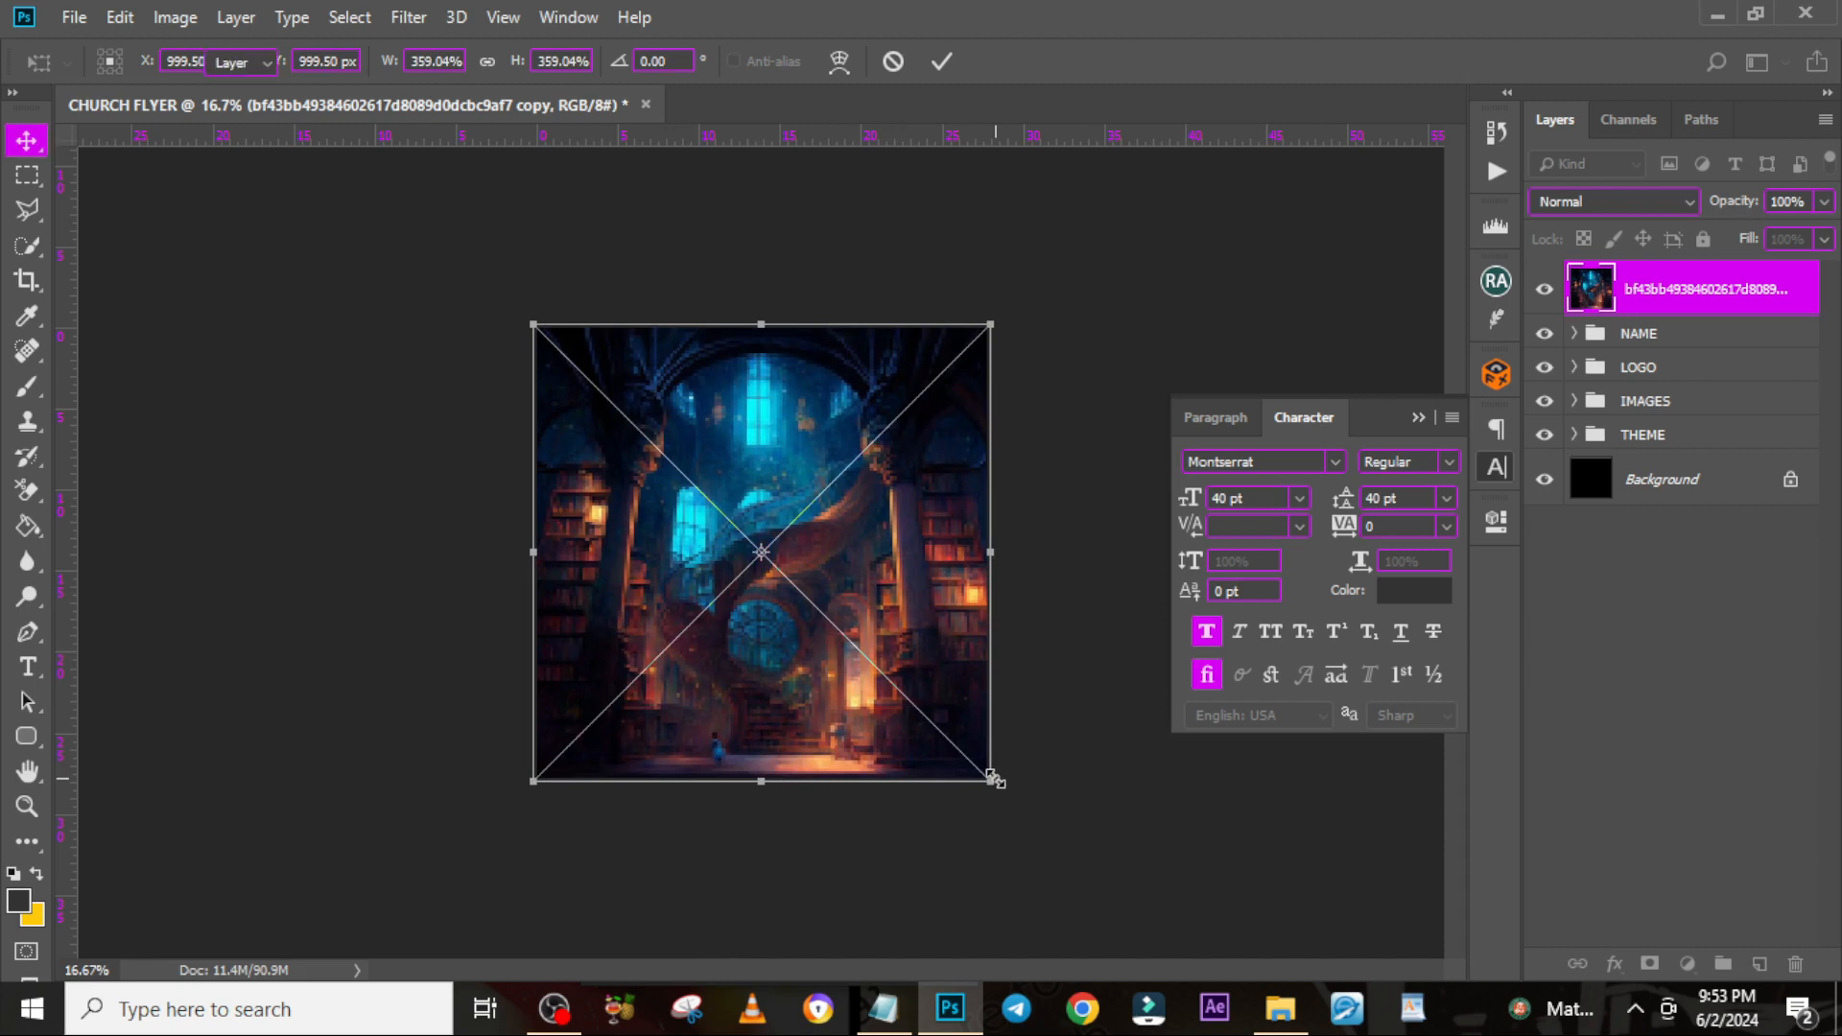
{"action": "key", "text": "Return"}
Move the library image layer below the THEME group and hide the NAME, LOGO, IMAGES and THEME groups
{"action": "left_click_drag", "start_coordinate": [1680, 334], "coordinate": [1674, 449]}
{"action": "left_click_drag", "start_coordinate": [1544, 314], "coordinate": [1547, 382]}
{"action": "key", "text": "ctrl+equal"}
{"action": "key", "text": "ctrl+equal"}
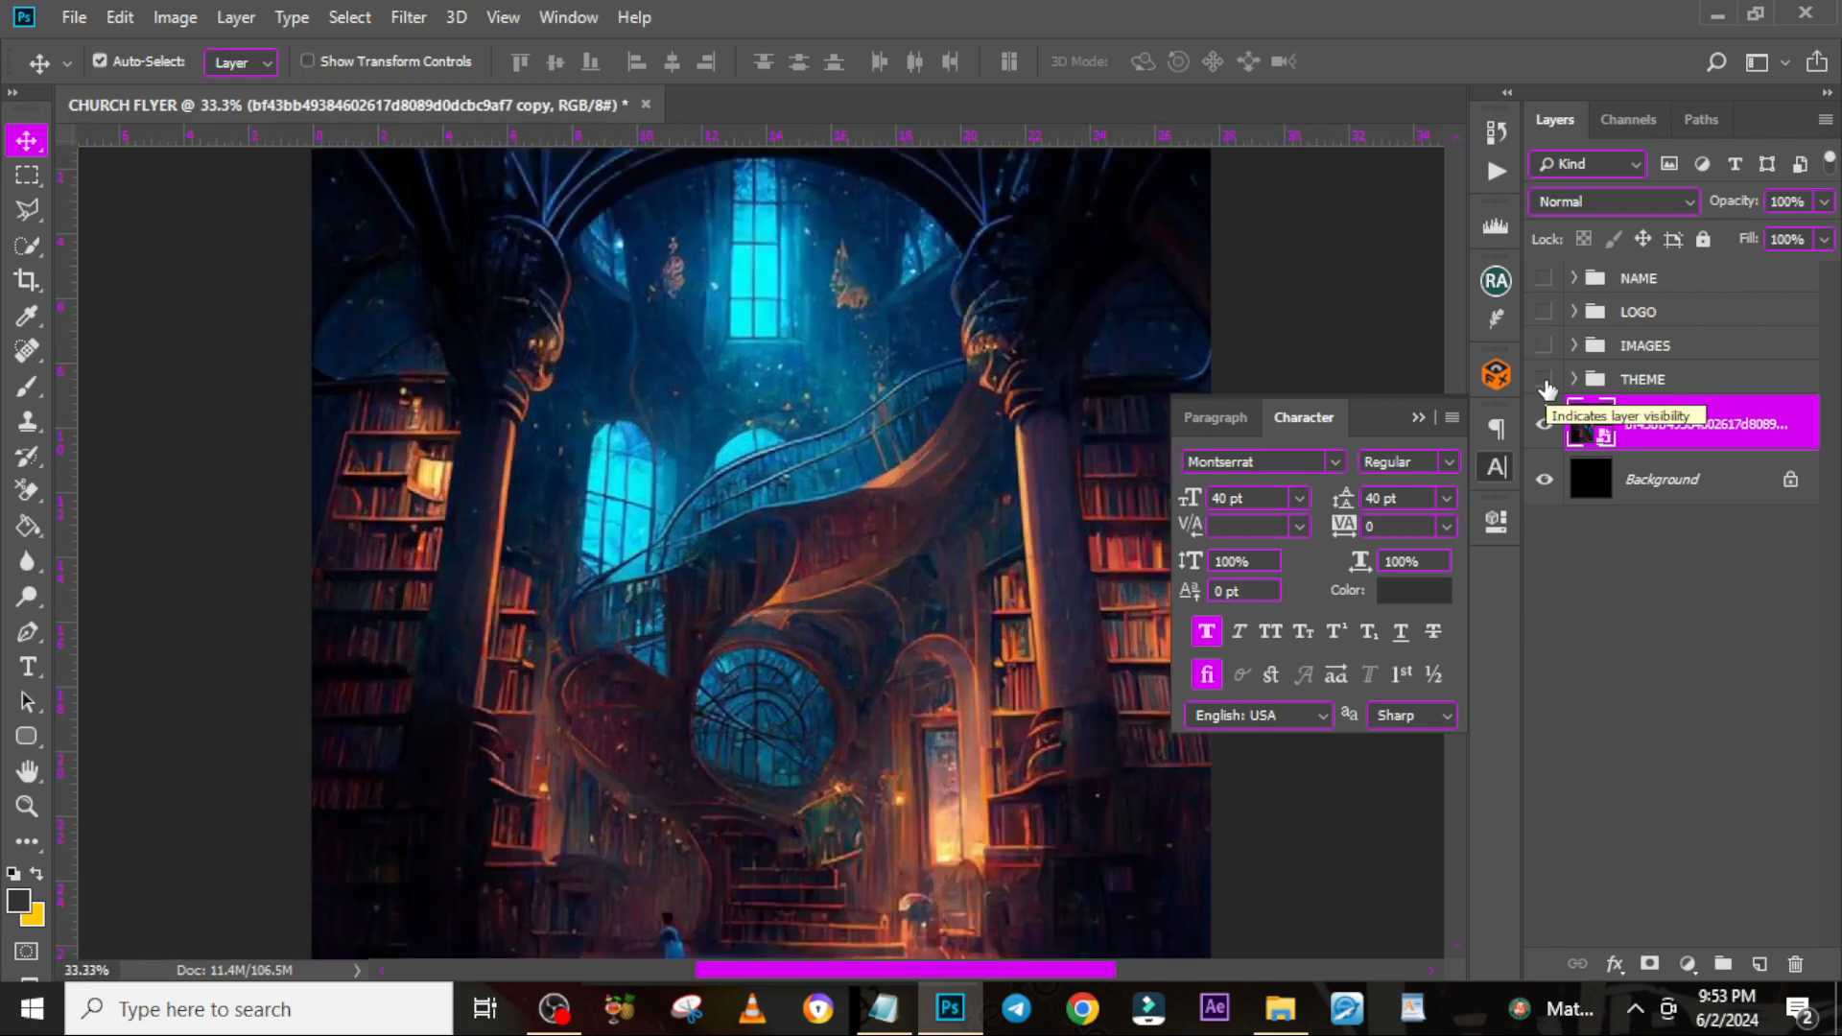
{"action": "key", "text": "ctrl+minus"}
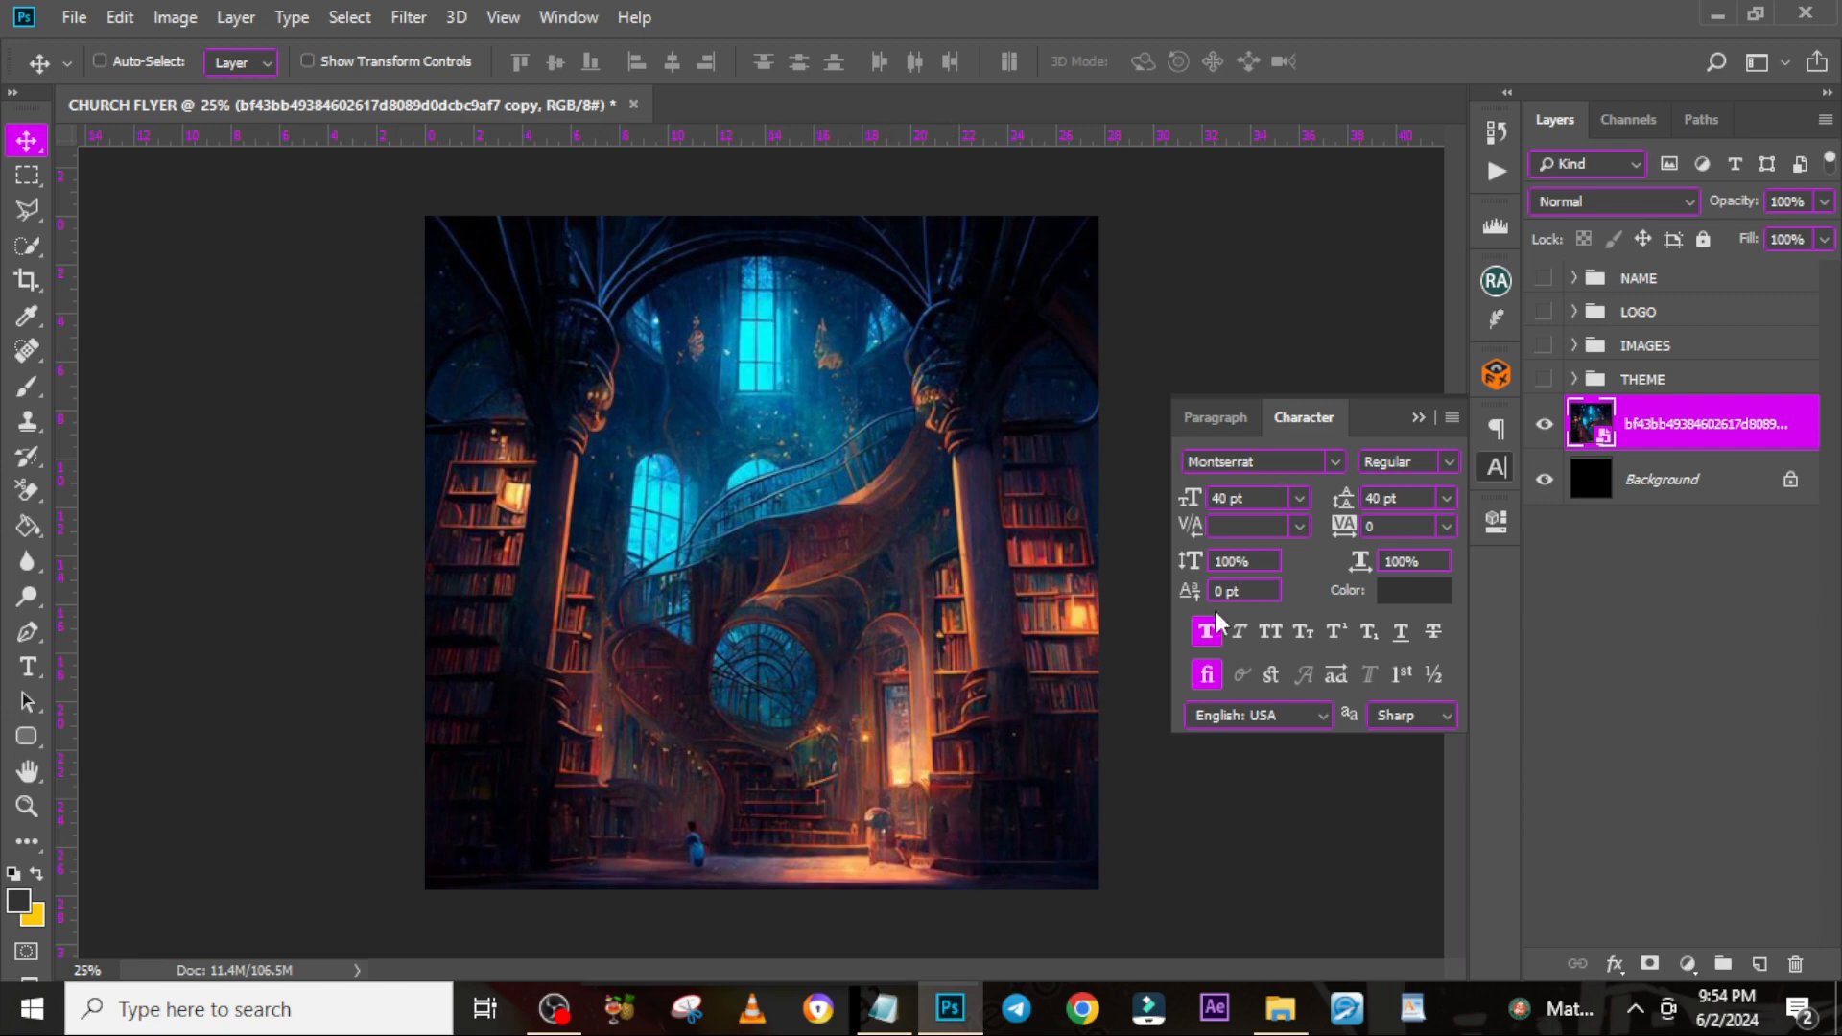
Make the THEME, IMAGES, LOGO and NAME groups visible again
{"action": "left_click", "coordinate": [1545, 379]}
{"action": "left_click", "coordinate": [1544, 346]}
{"action": "left_click", "coordinate": [1545, 312]}
{"action": "left_click", "coordinate": [1544, 278]}
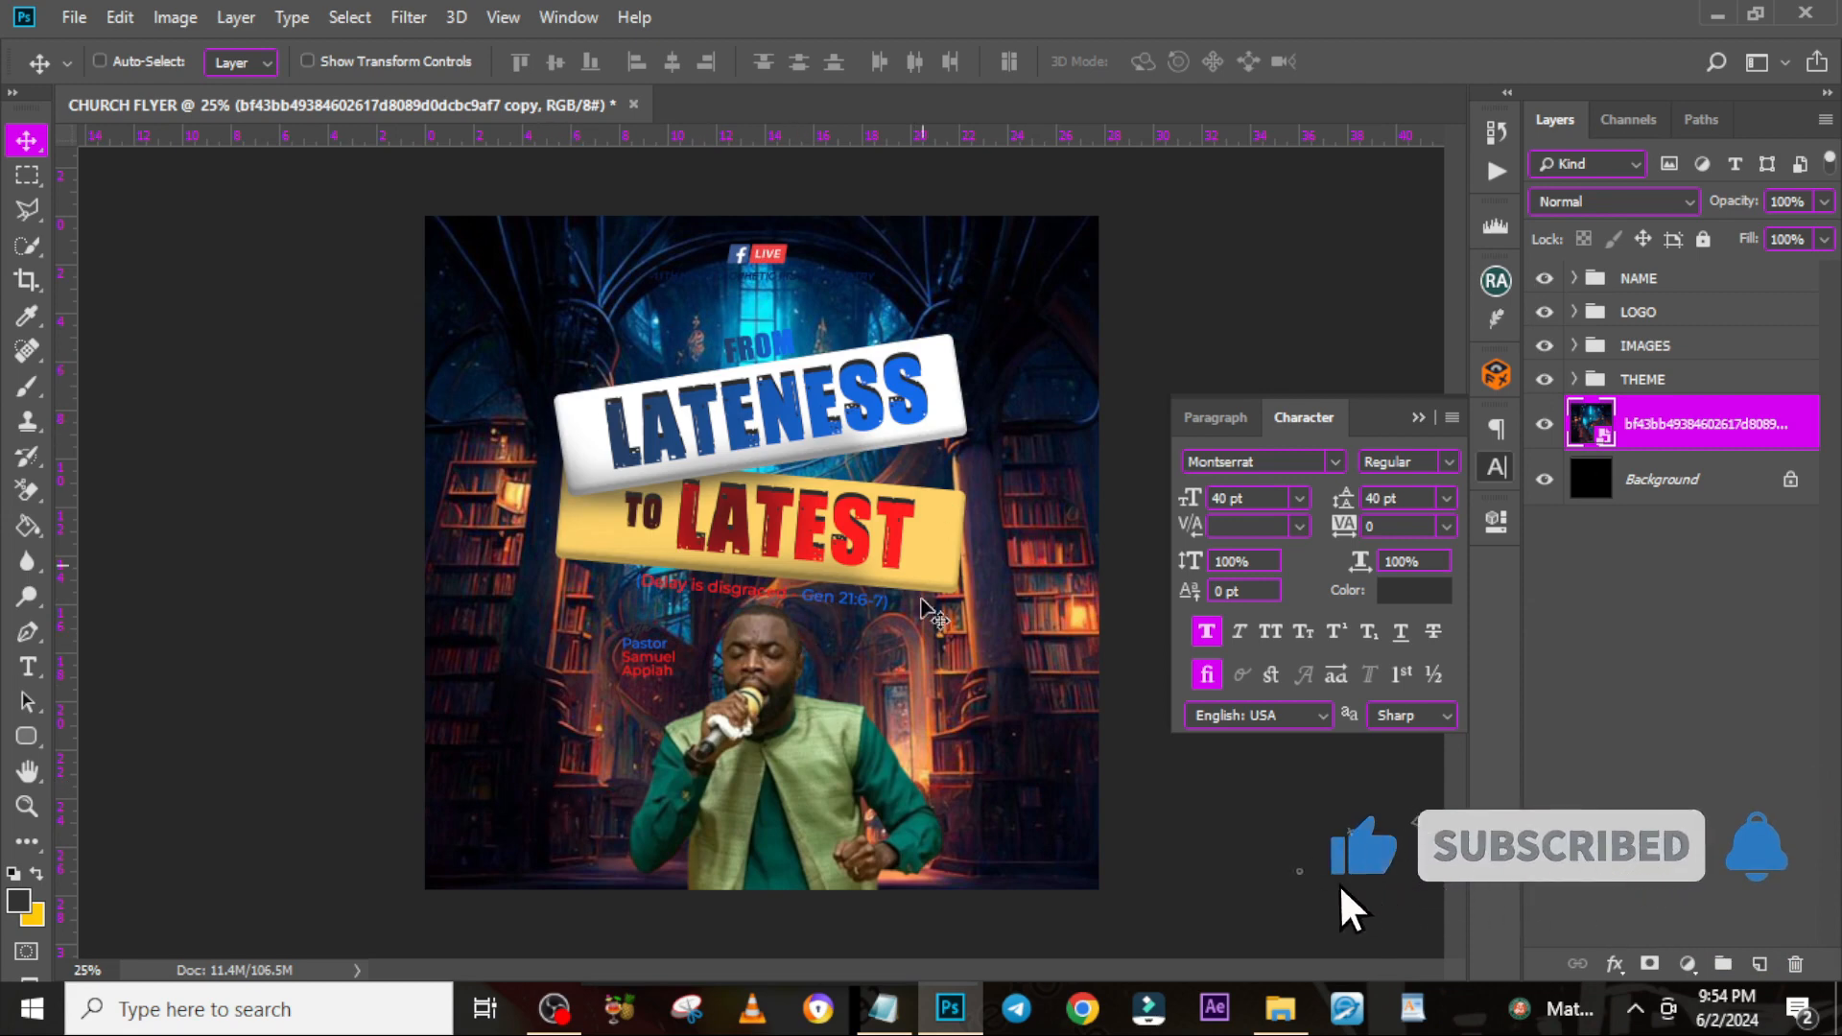
Add a new layer above the library image and set the foreground colour to 00E3F3
{"action": "left_click", "coordinate": [1759, 963]}
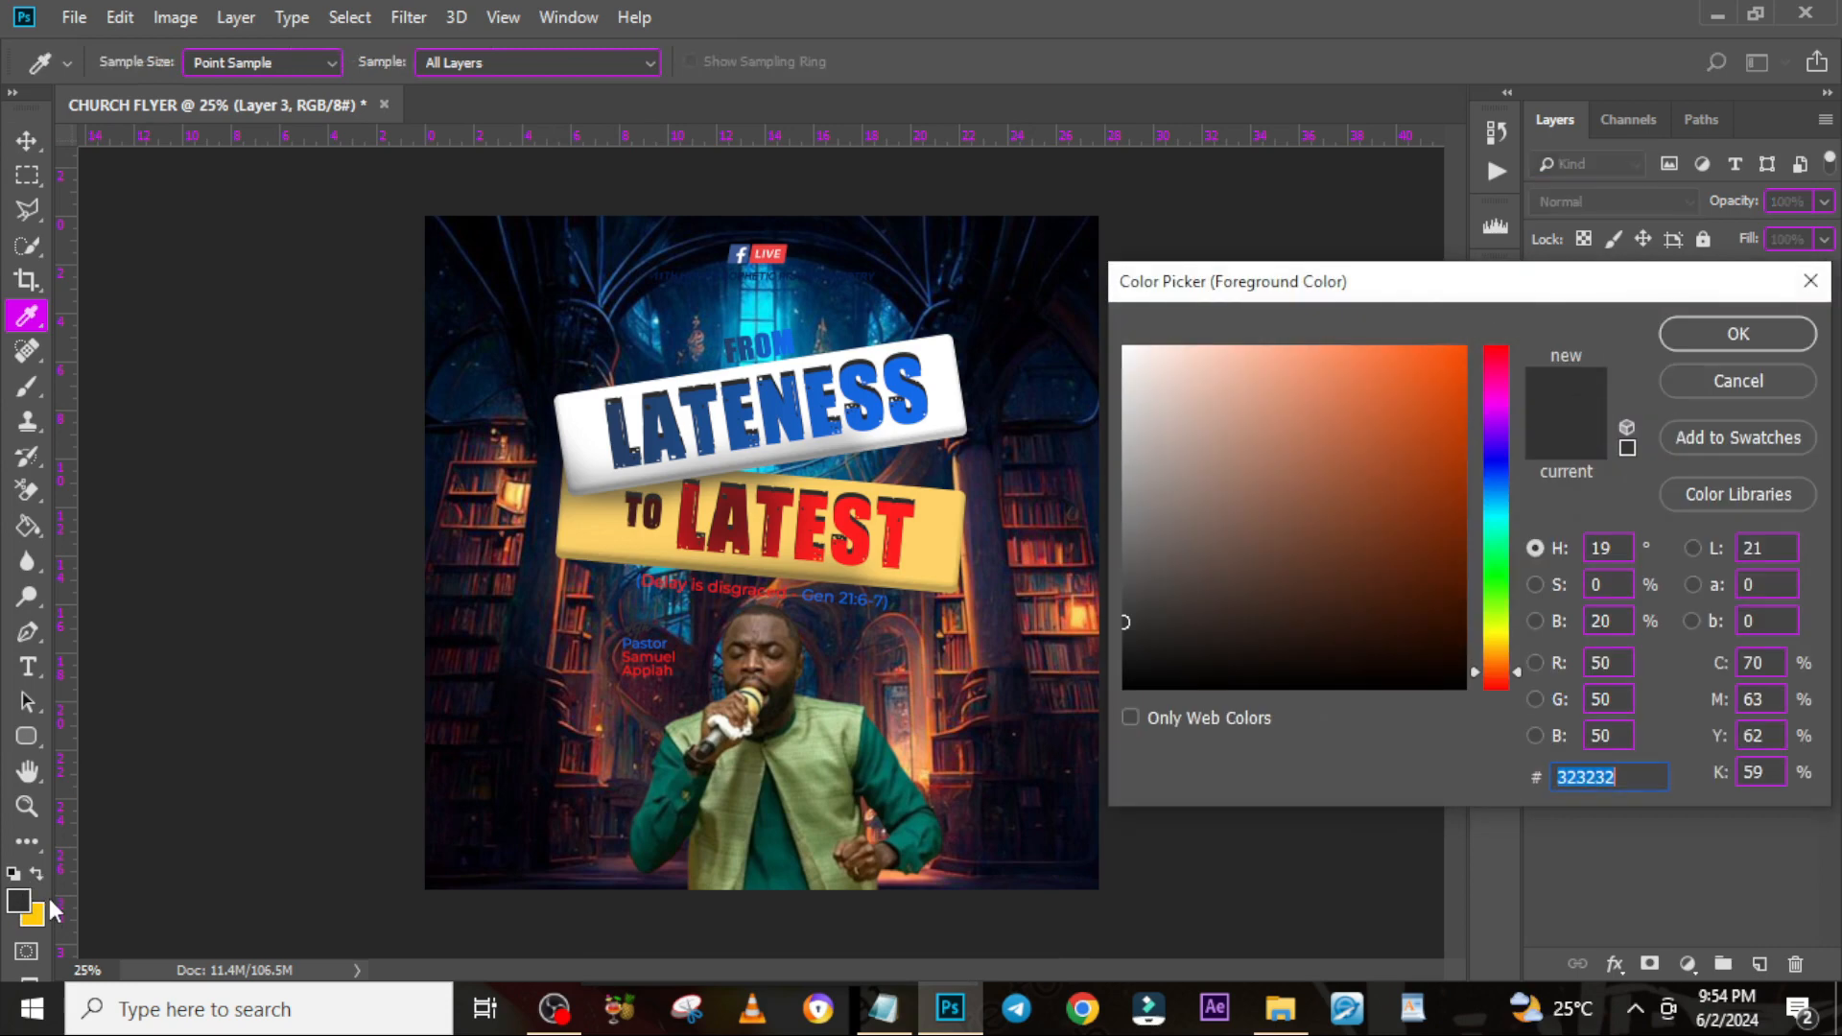
{"action": "type", "text": "00"}
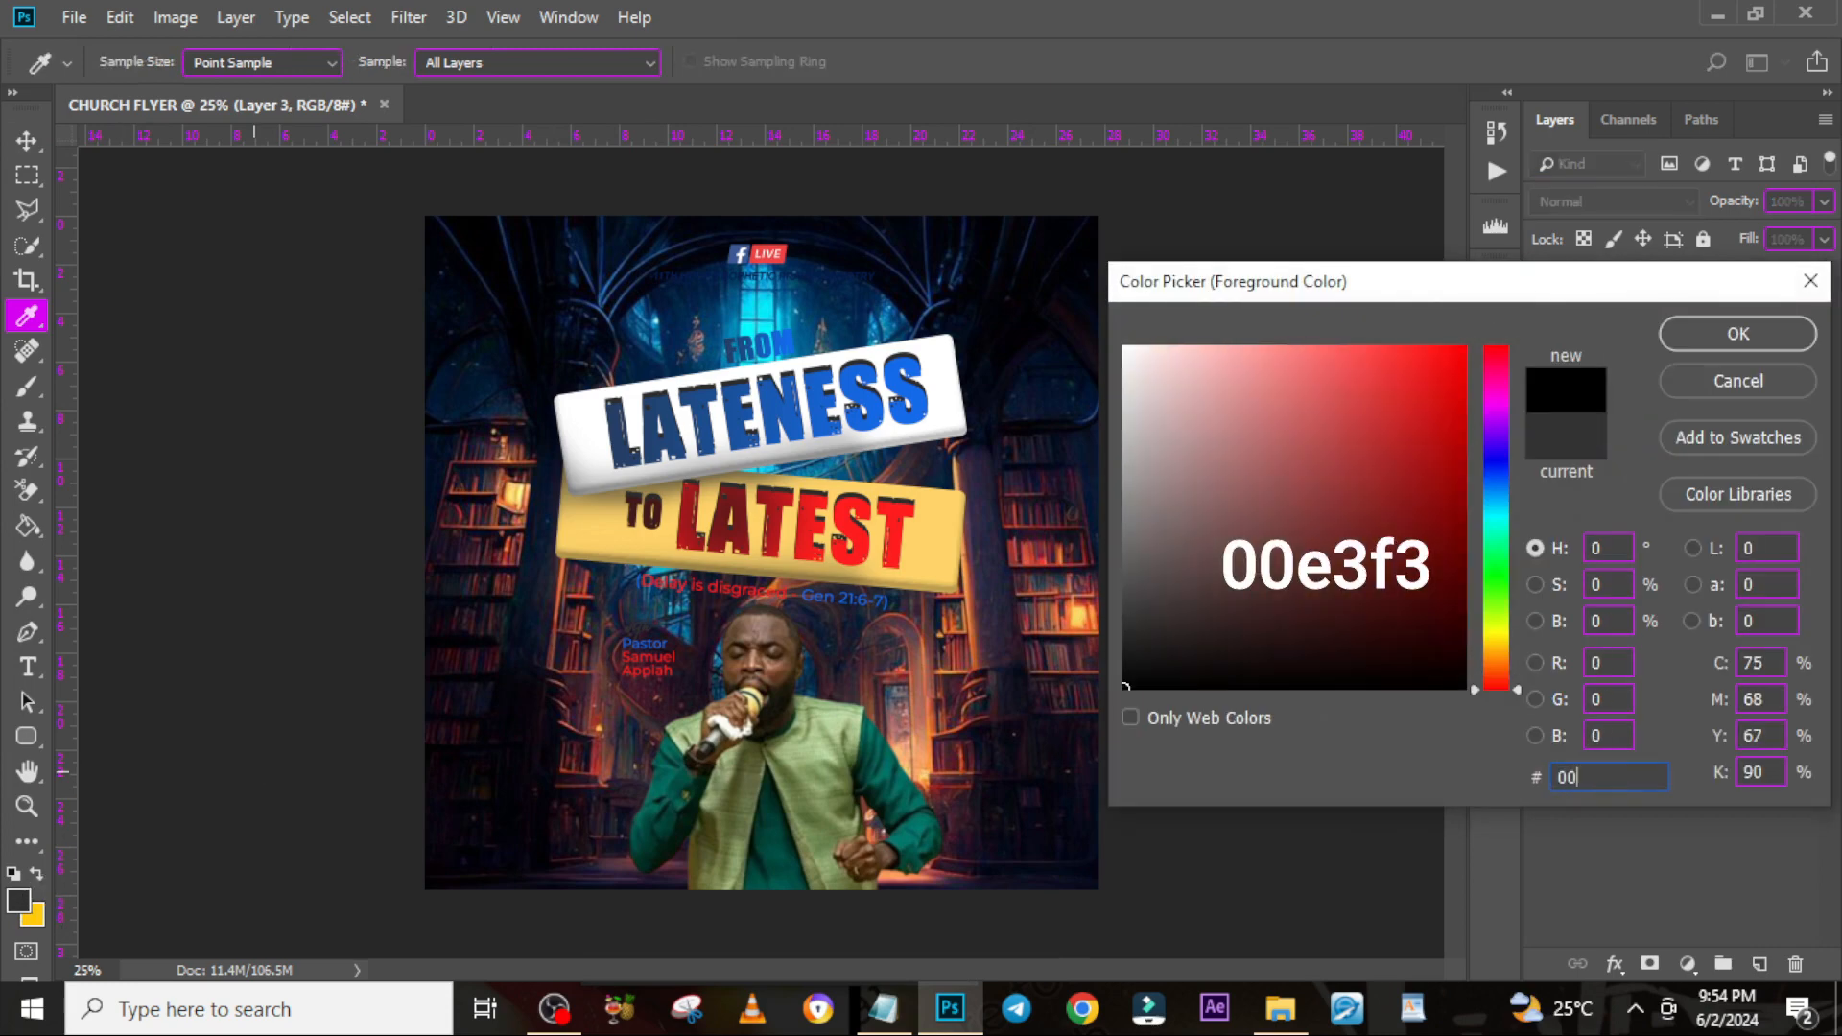
{"action": "type", "text": "E3F3"}
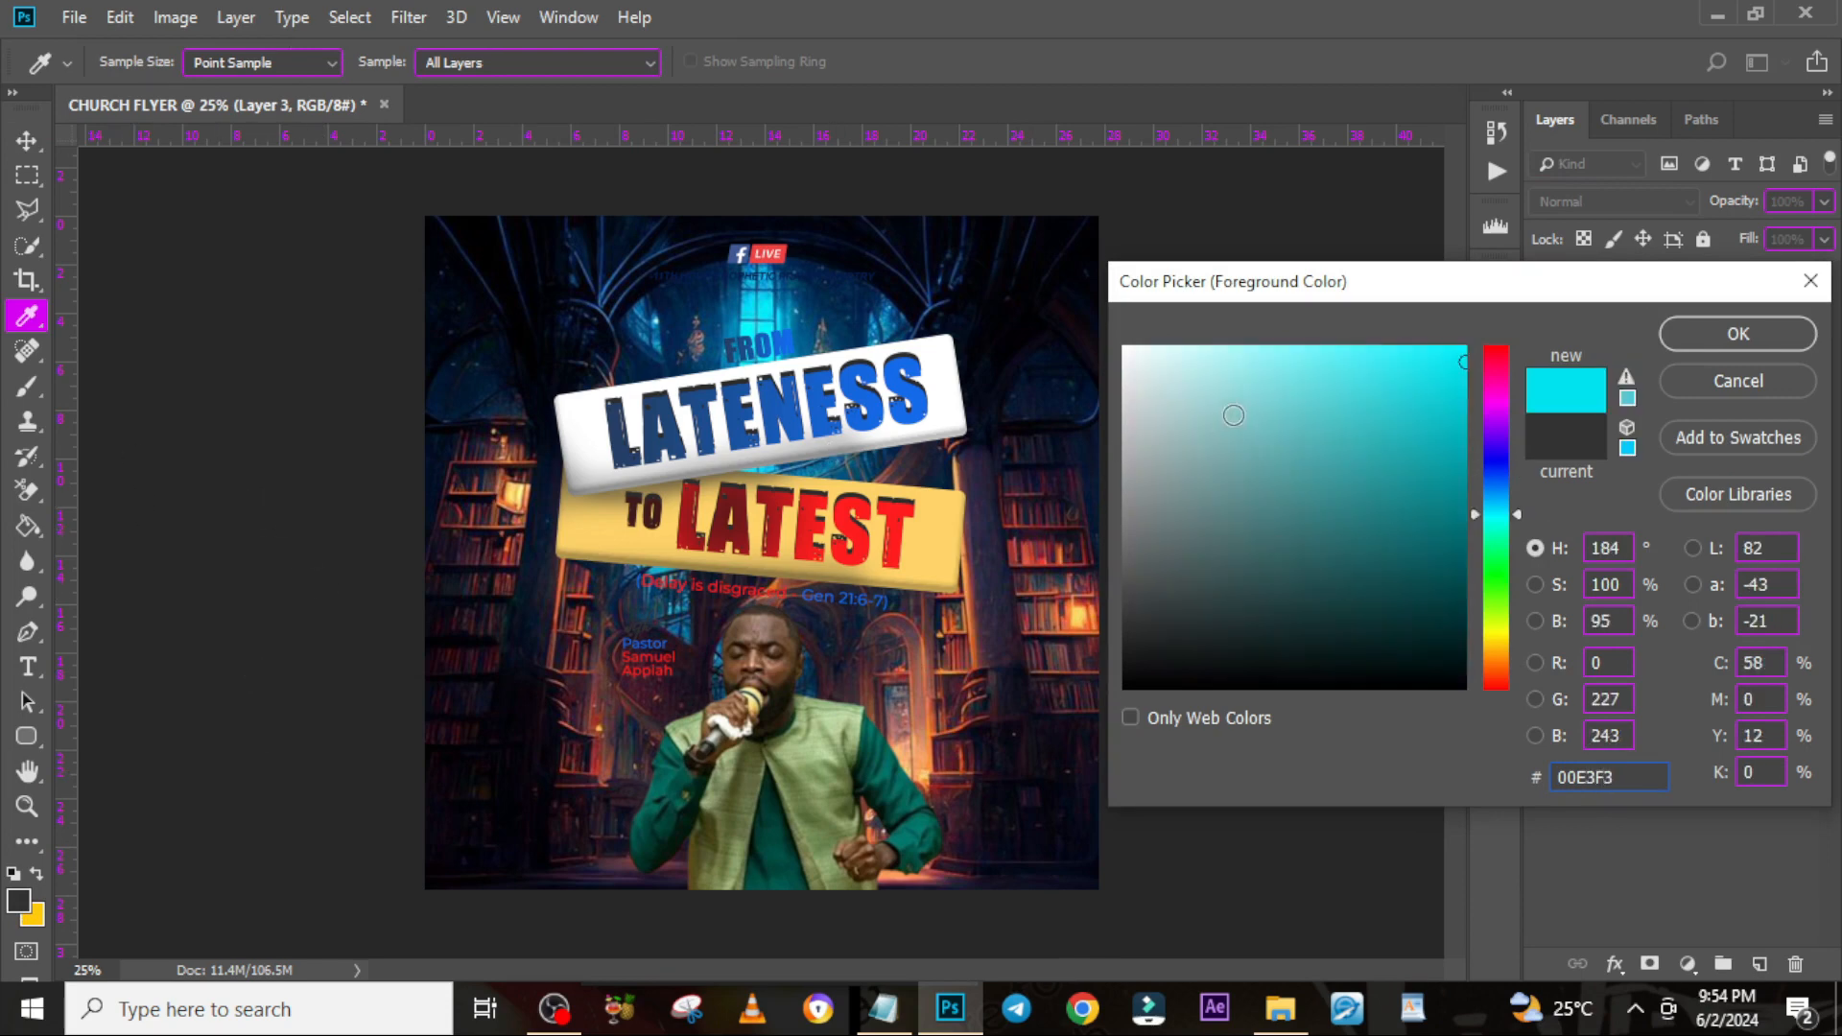
{"action": "left_click", "coordinate": [1677, 332]}
{"action": "key", "text": "v"}
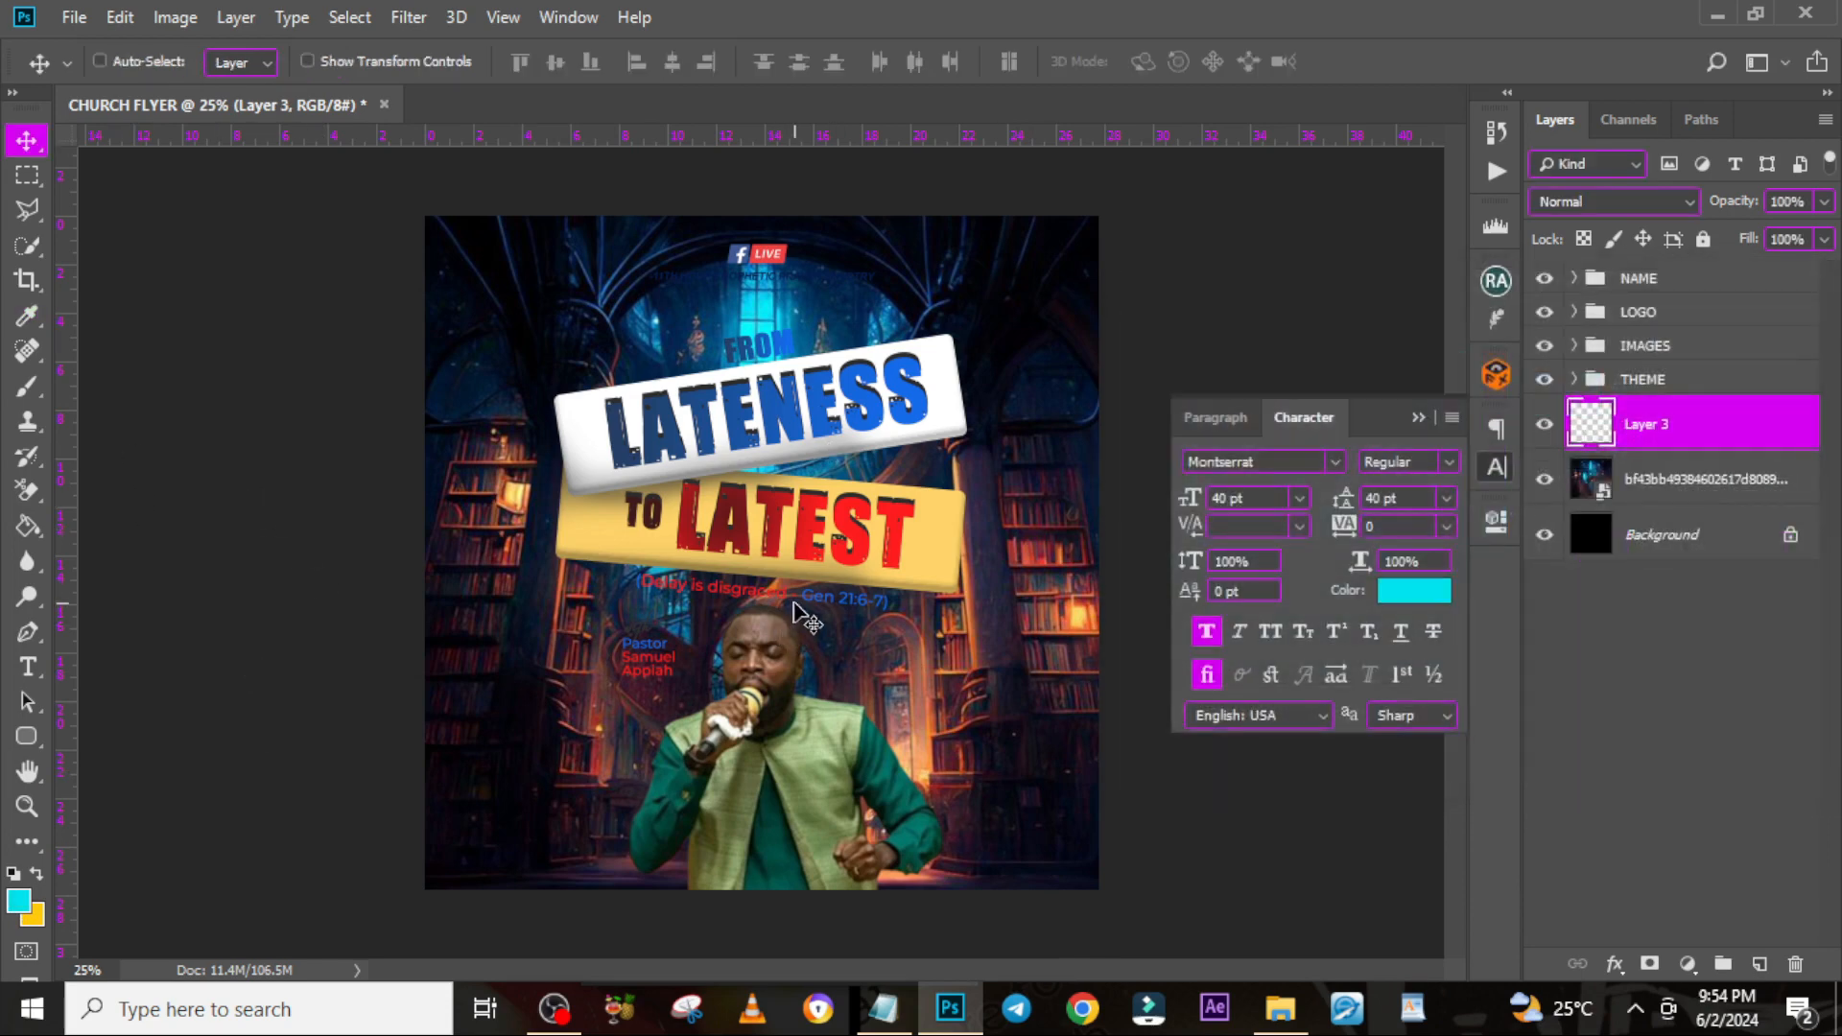
Switch to the soft Brush tool and enlarge the brush to 1100 px
{"action": "key", "text": "b"}
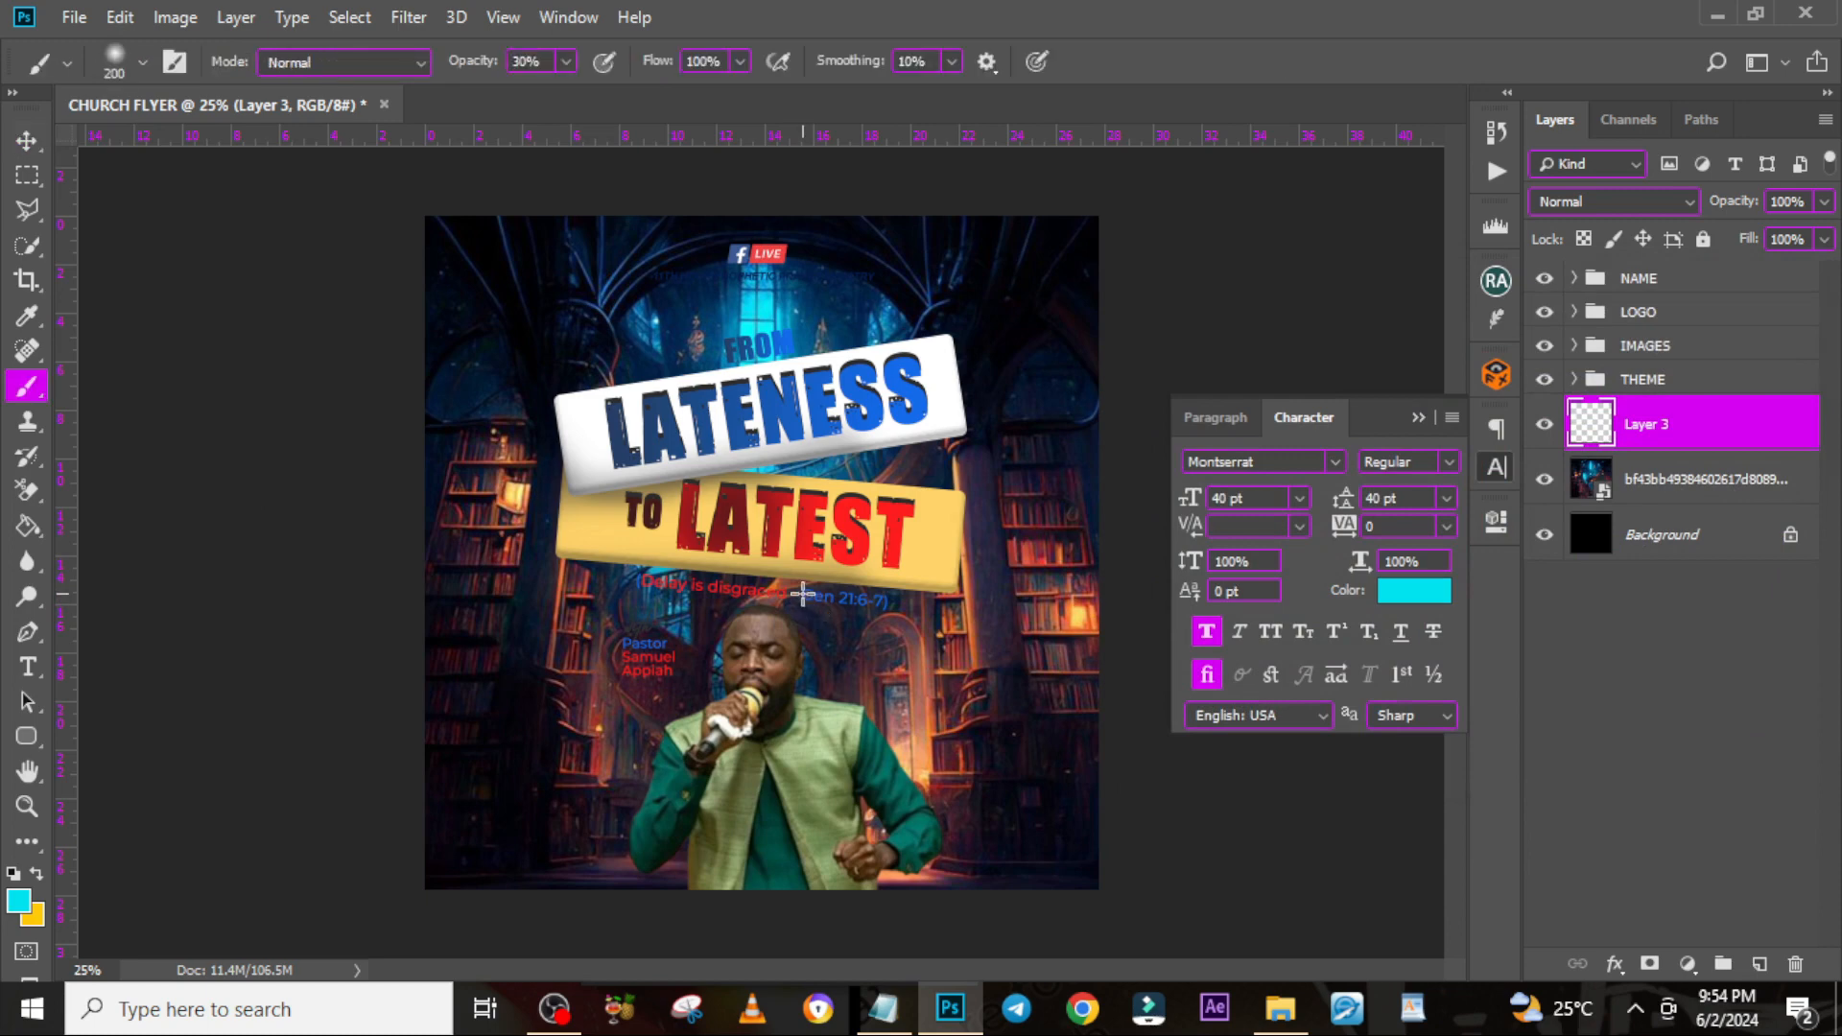
{"action": "key", "text": "bracketright"}
{"action": "key", "text": "bracketright"}
{"action": "key", "text": "bracketright"}
{"action": "key", "text": "bracketright"}
{"action": "key", "text": "bracketright"}
{"action": "key", "text": "bracketright"}
{"action": "key", "text": "bracketright"}
{"action": "key", "text": "bracketright"}
{"action": "key", "text": "bracketright"}
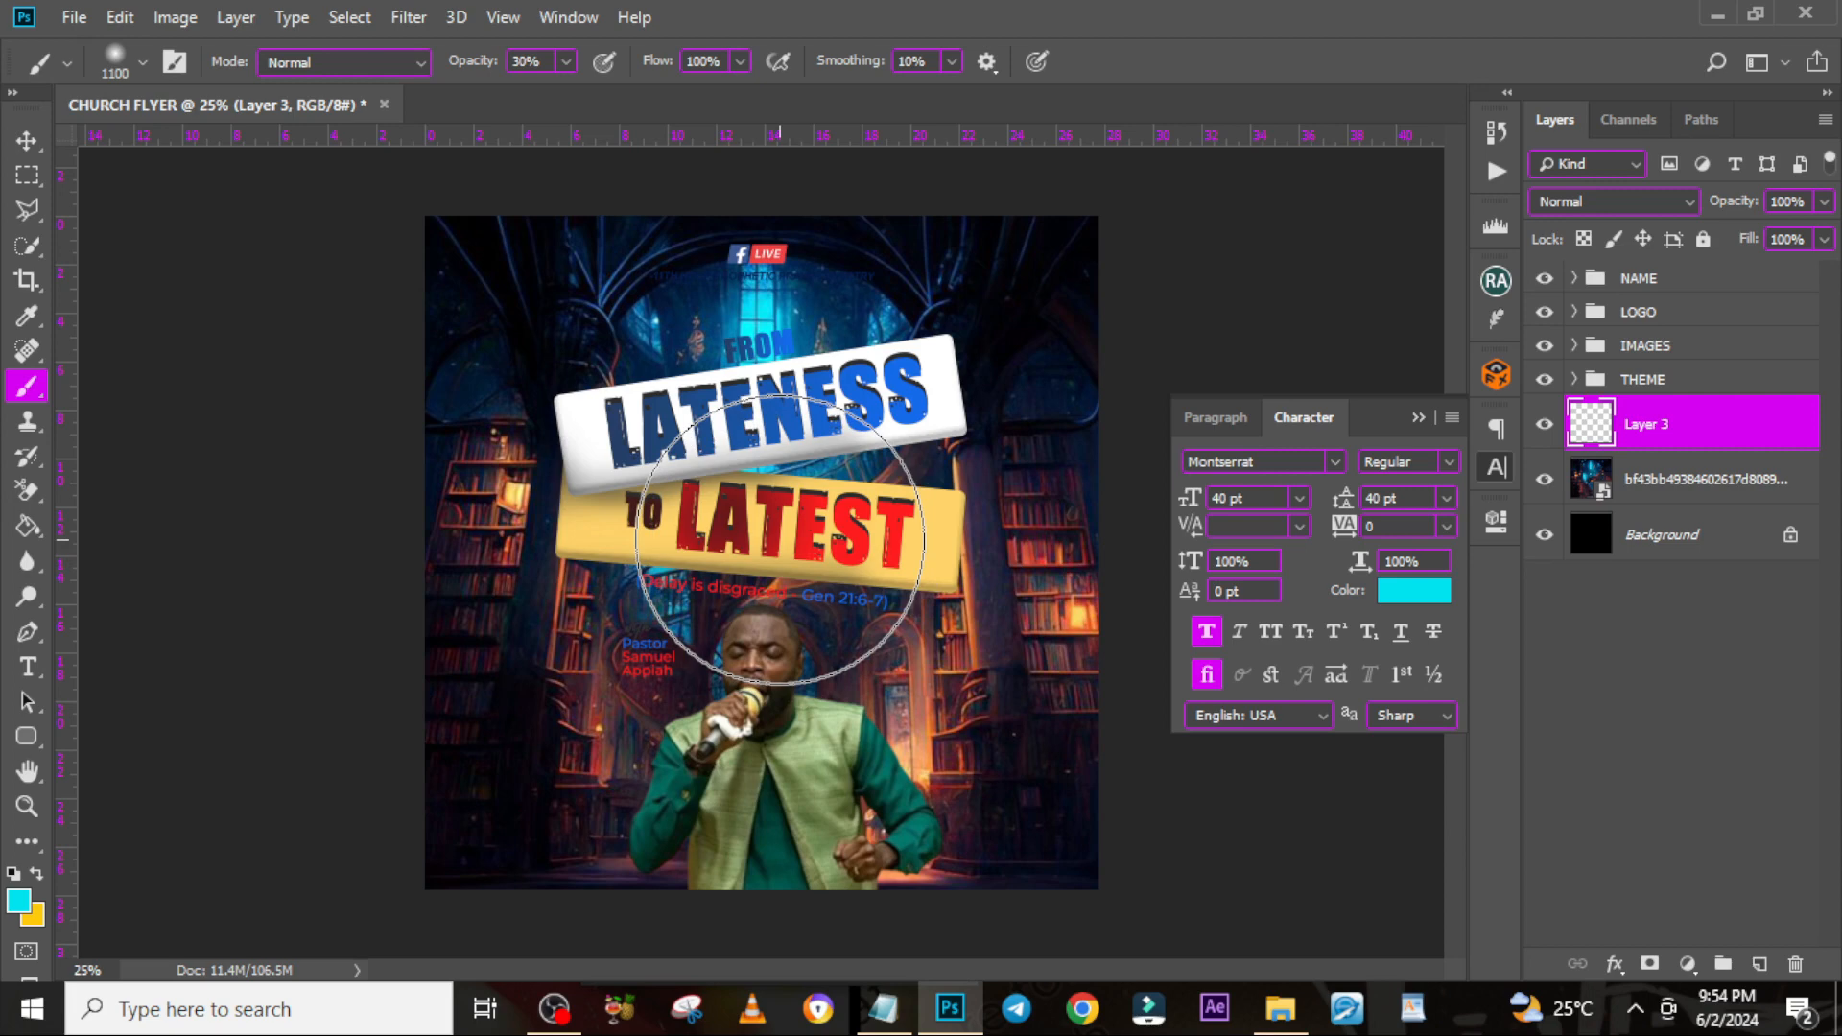
Test one cyan dab behind the title, undo it, and raise the brush opacity to 100%
{"action": "left_click", "coordinate": [779, 540]}
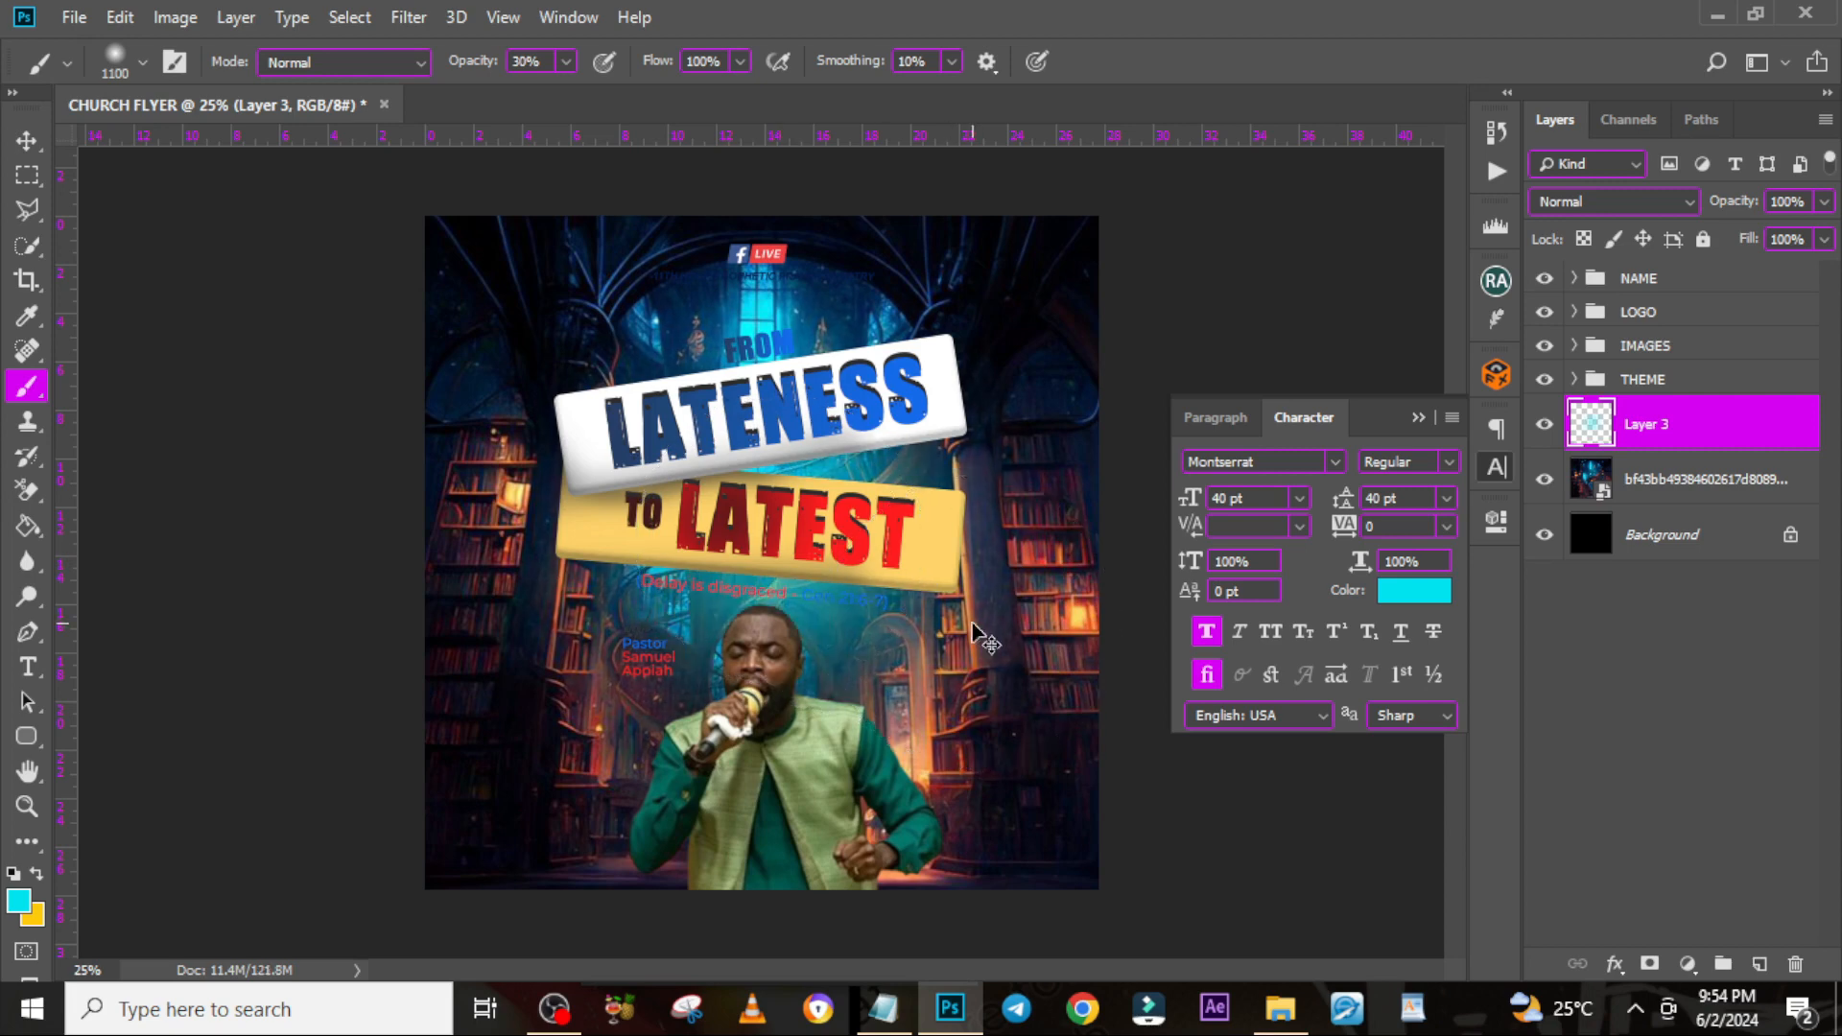
{"action": "key", "text": "ctrl+z"}
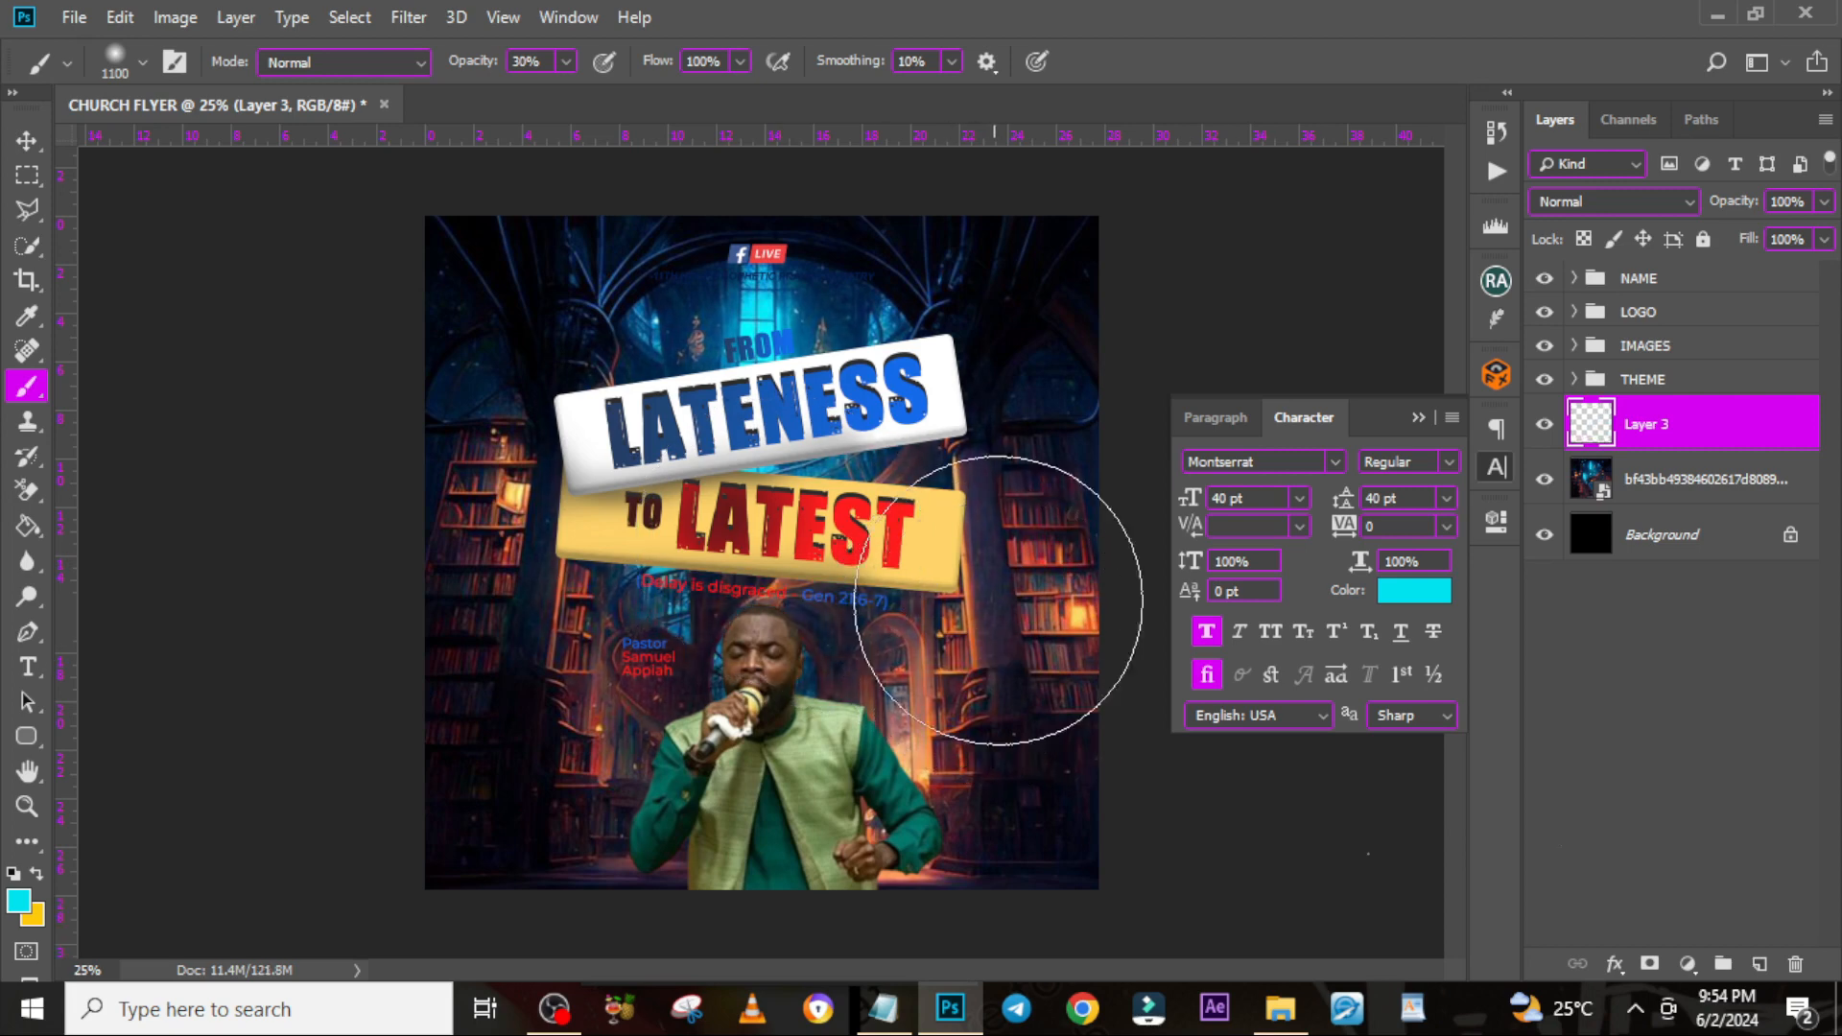
{"action": "left_click_drag", "start_coordinate": [895, 19], "coordinate": [825, 255]}
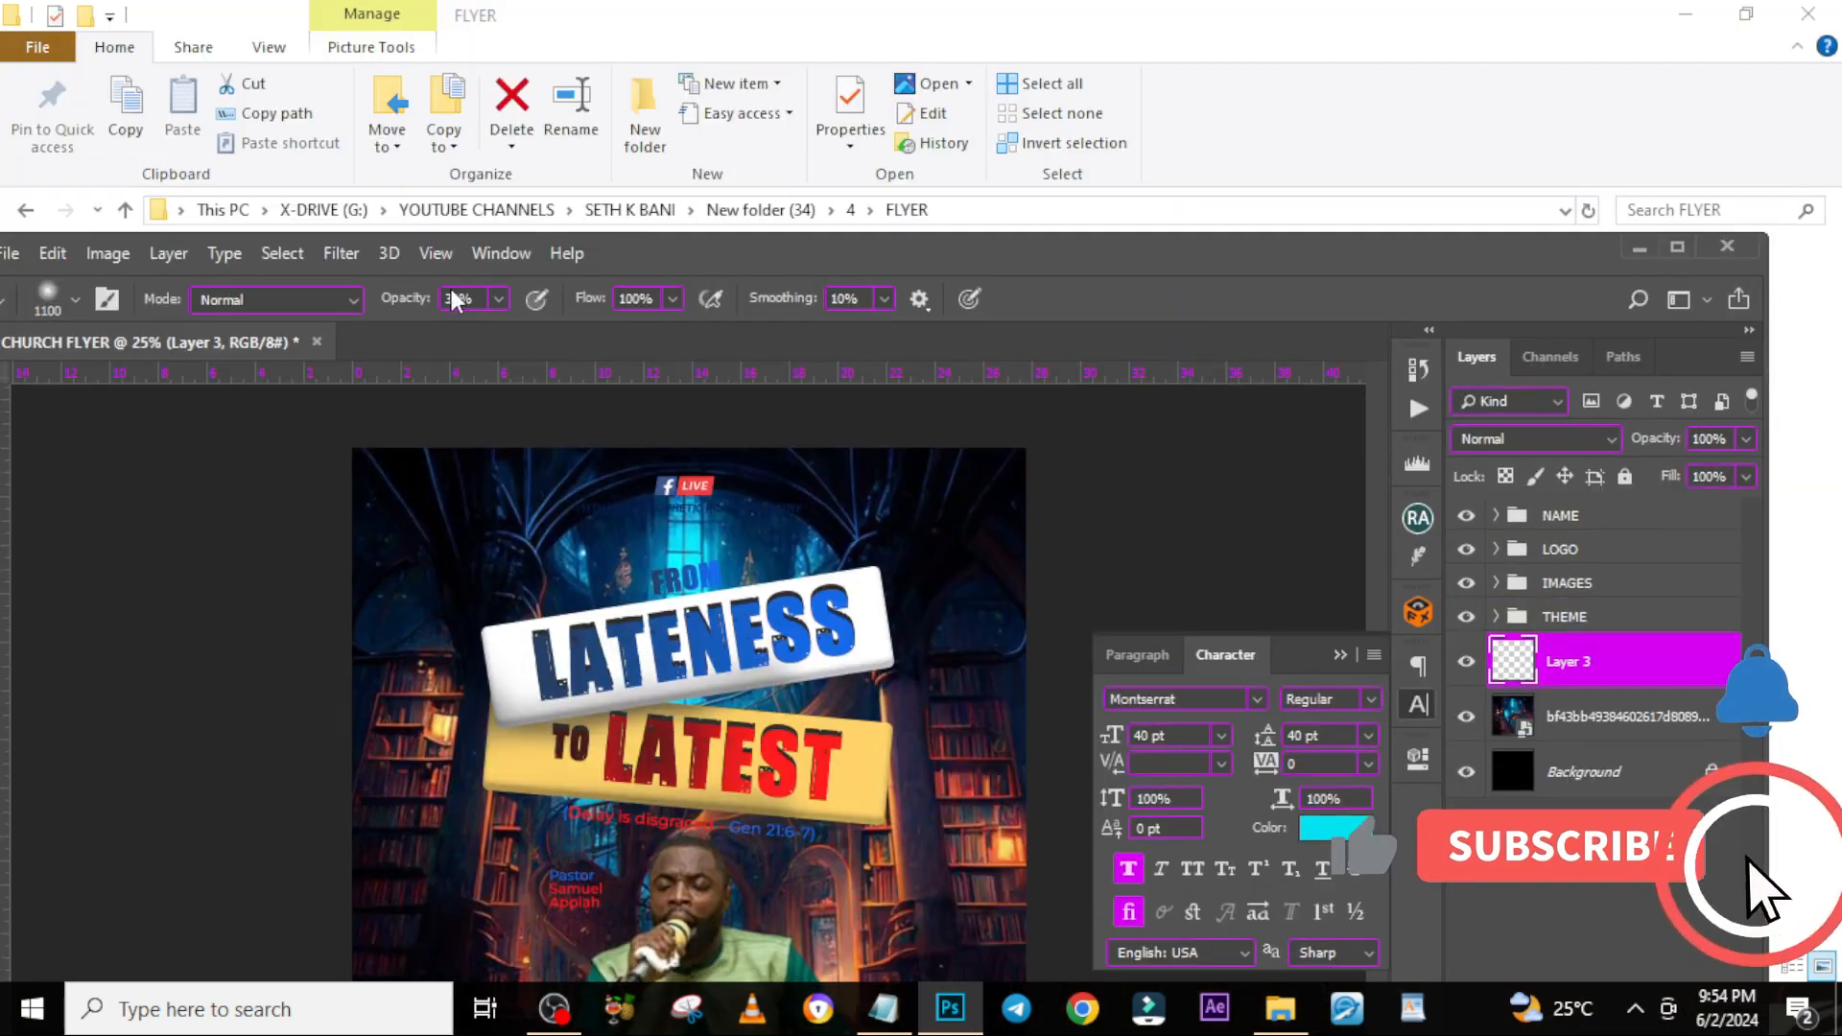
{"action": "left_click", "coordinate": [470, 298]}
{"action": "type", "text": "10"}
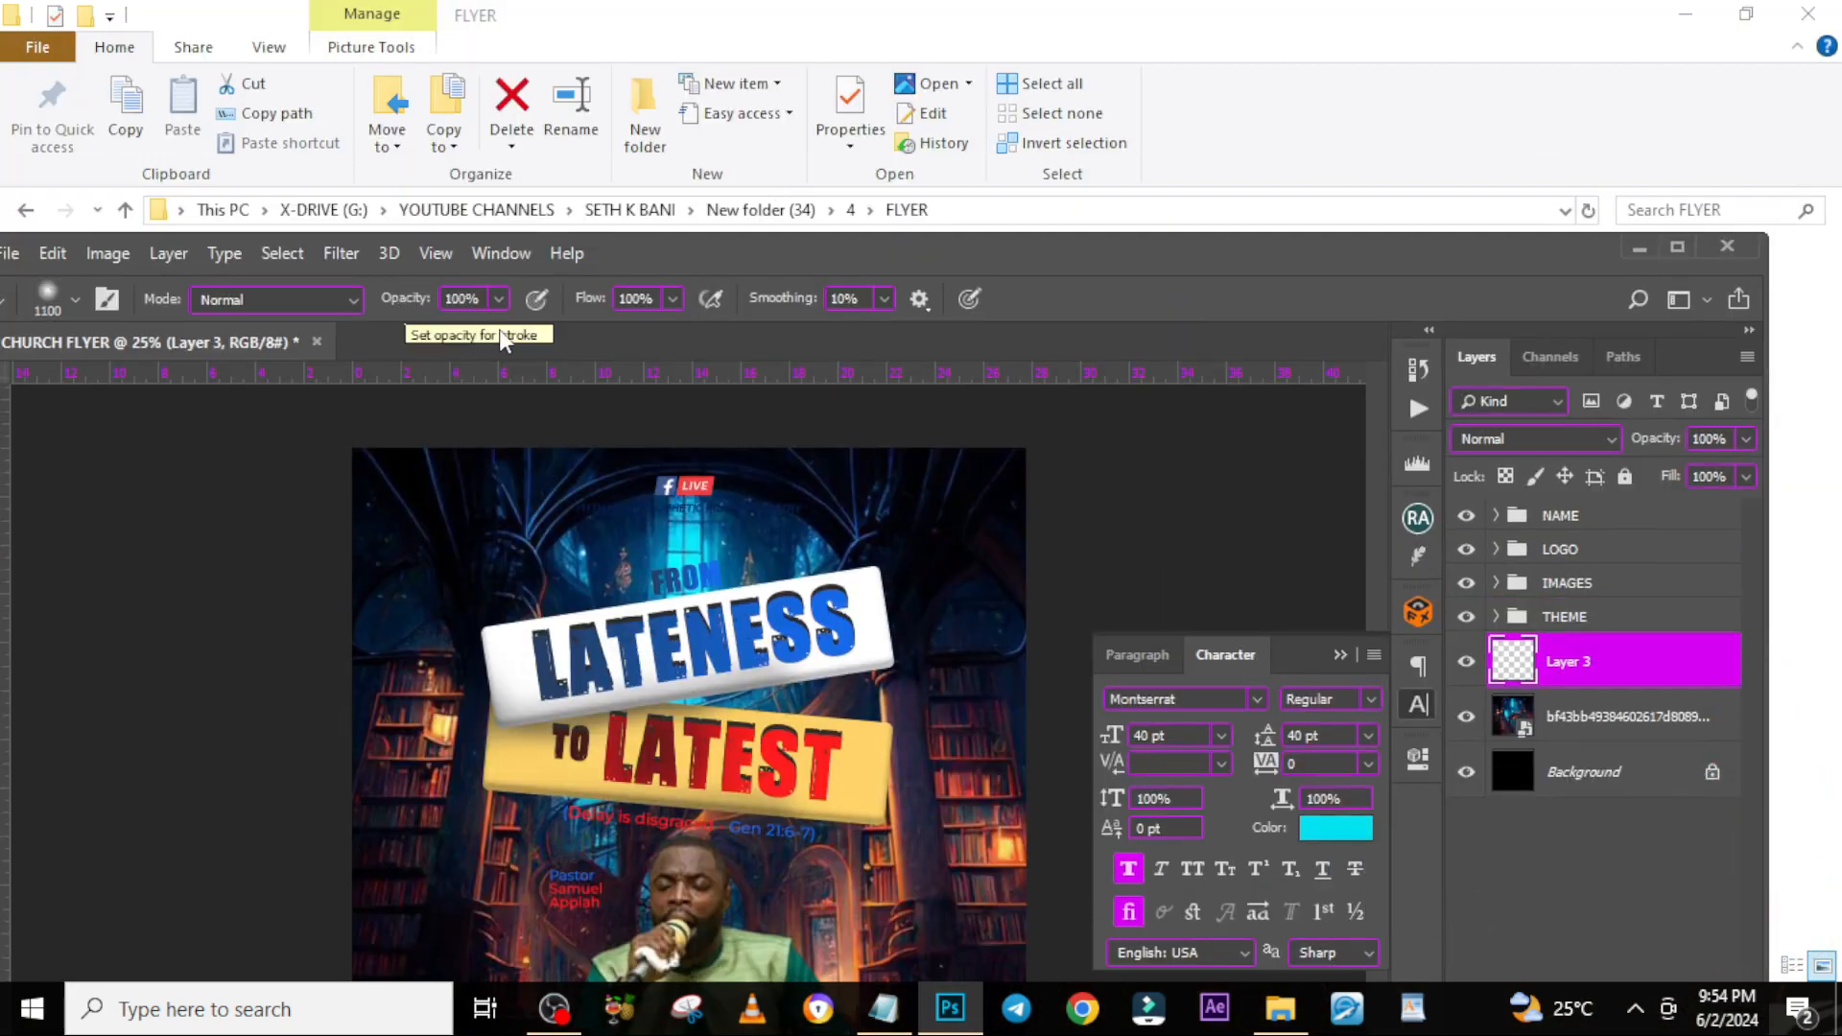
{"action": "double_click", "coordinate": [735, 257]}
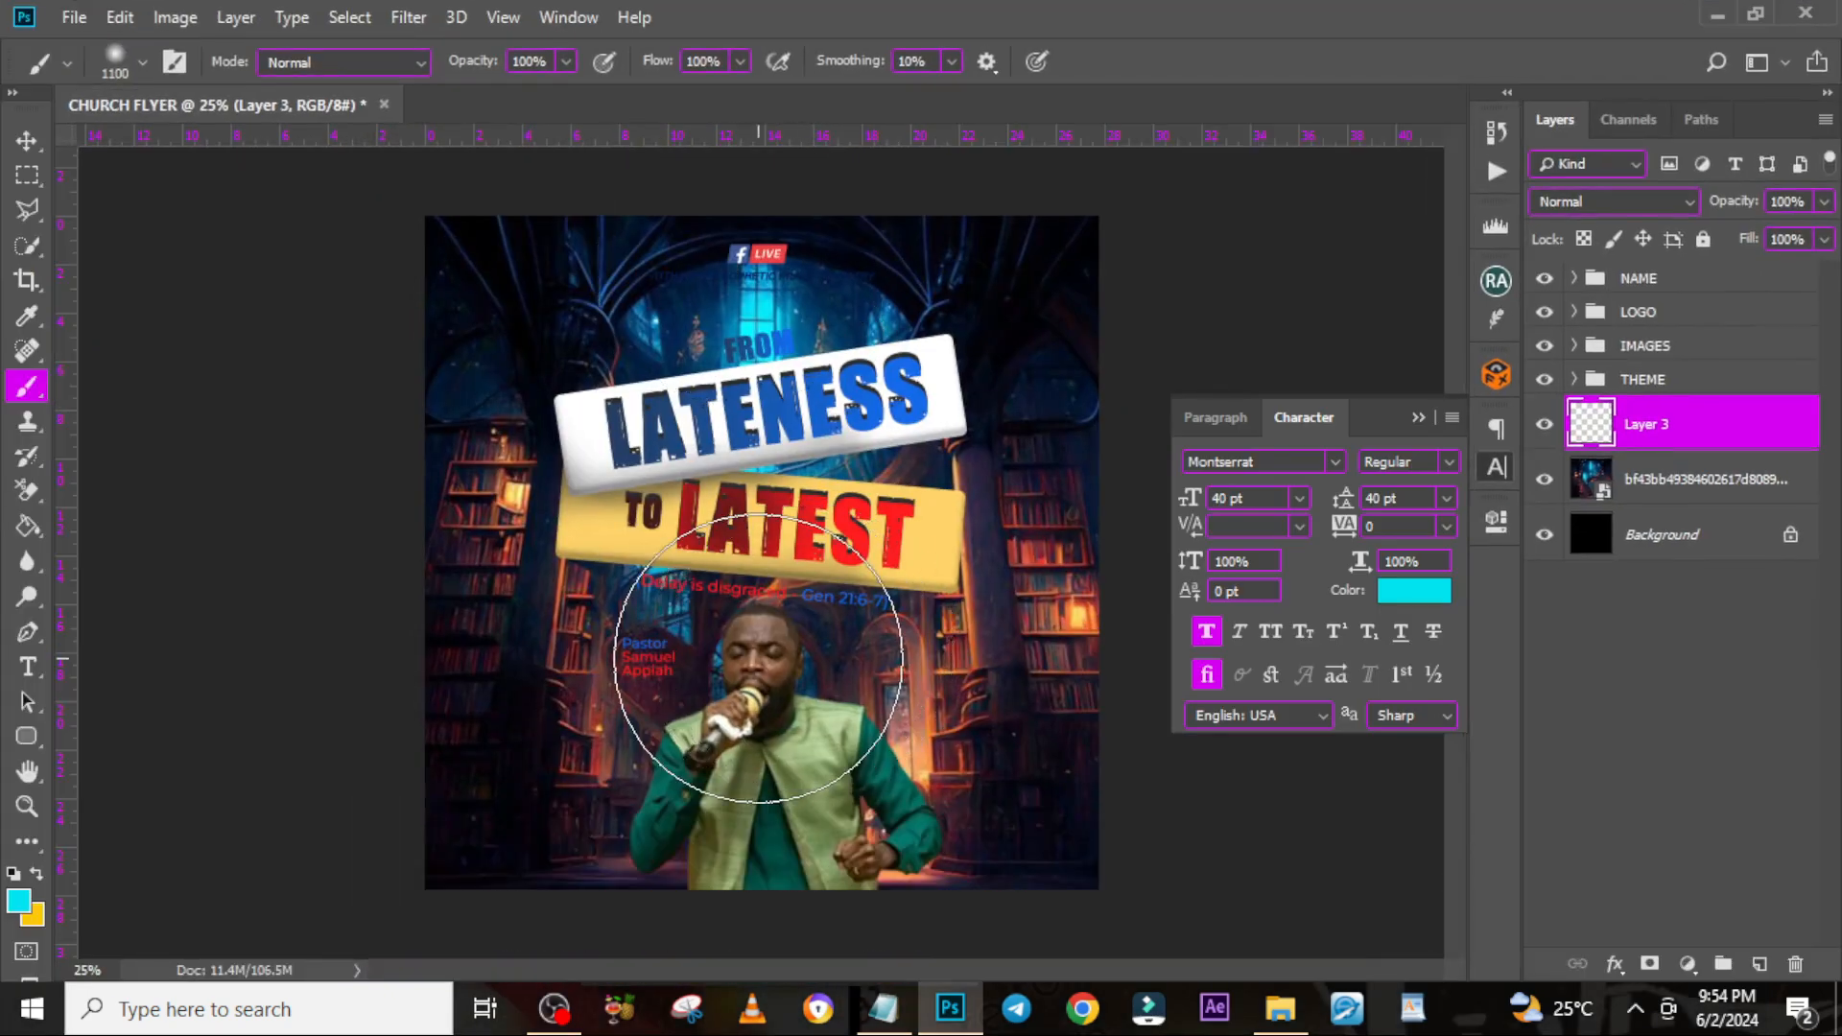
Paint a soft cyan glow behind the preacher, then enlarge it and shift it slightly lower on the canvas
{"action": "left_click", "coordinate": [758, 658]}
{"action": "left_click_drag", "start_coordinate": [758, 658], "coordinate": [960, 681]}
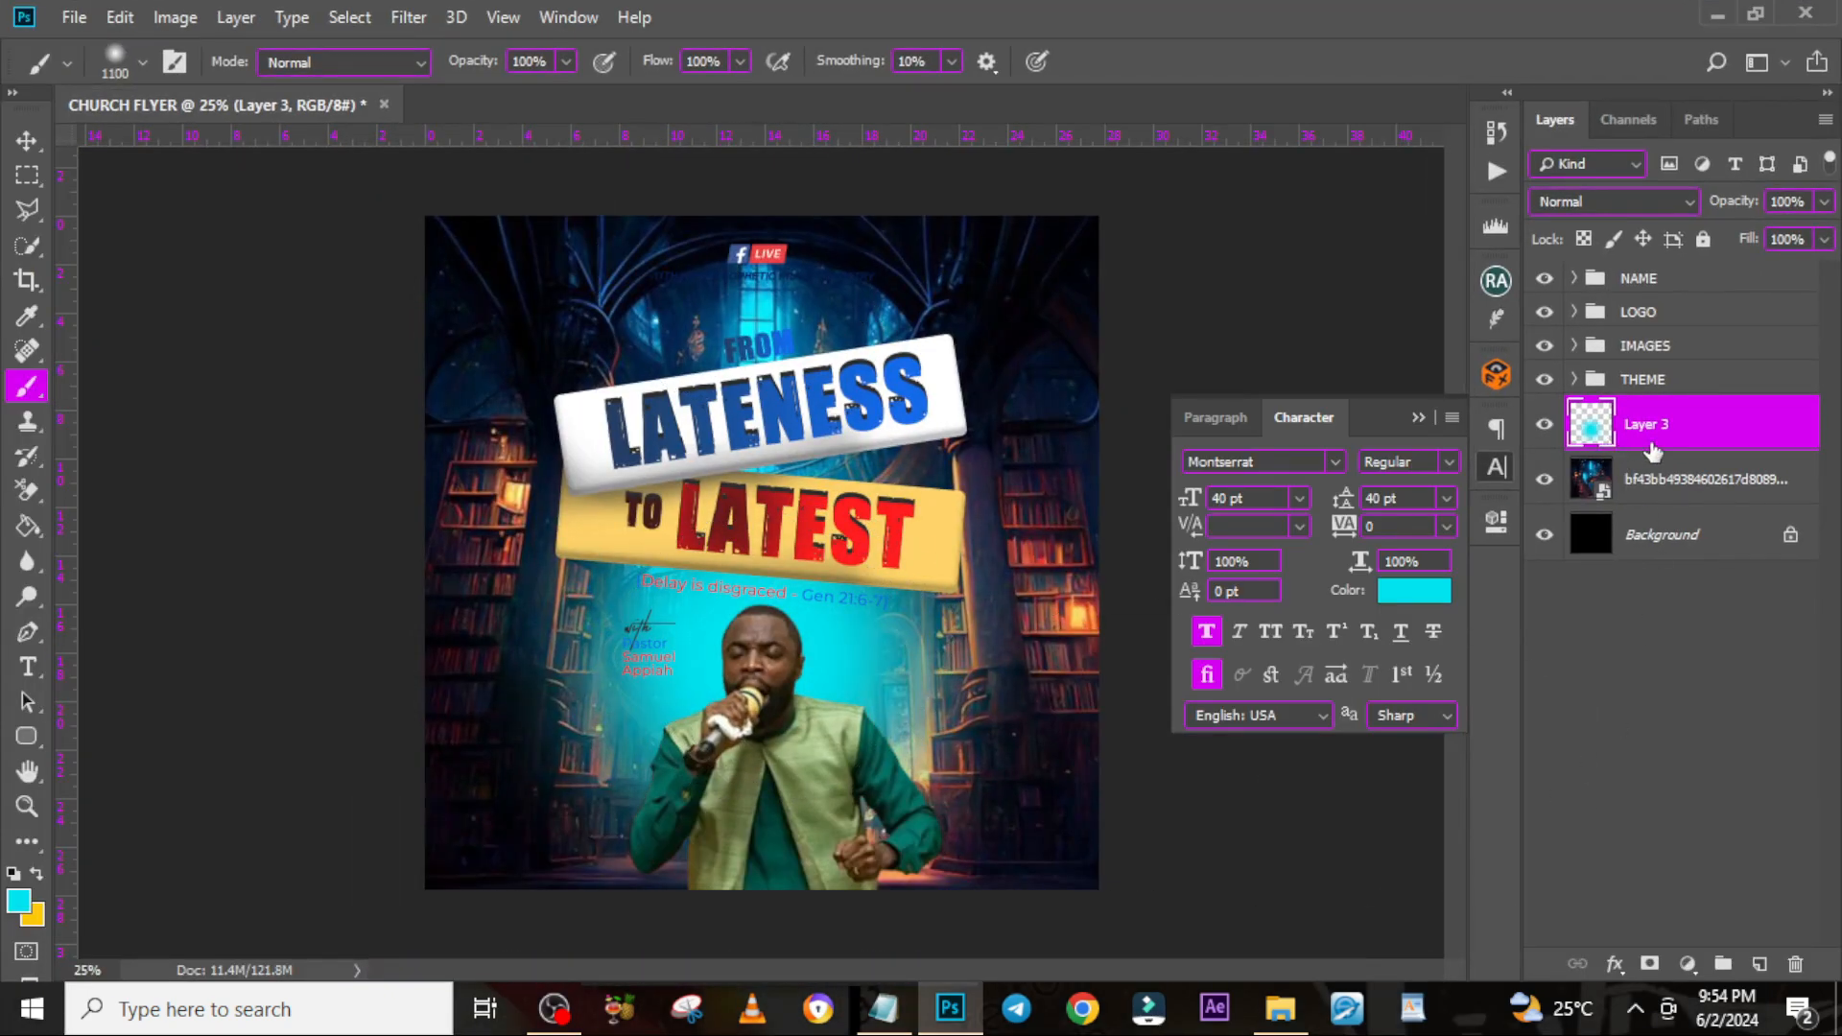
{"action": "key", "text": "ctrl+t"}
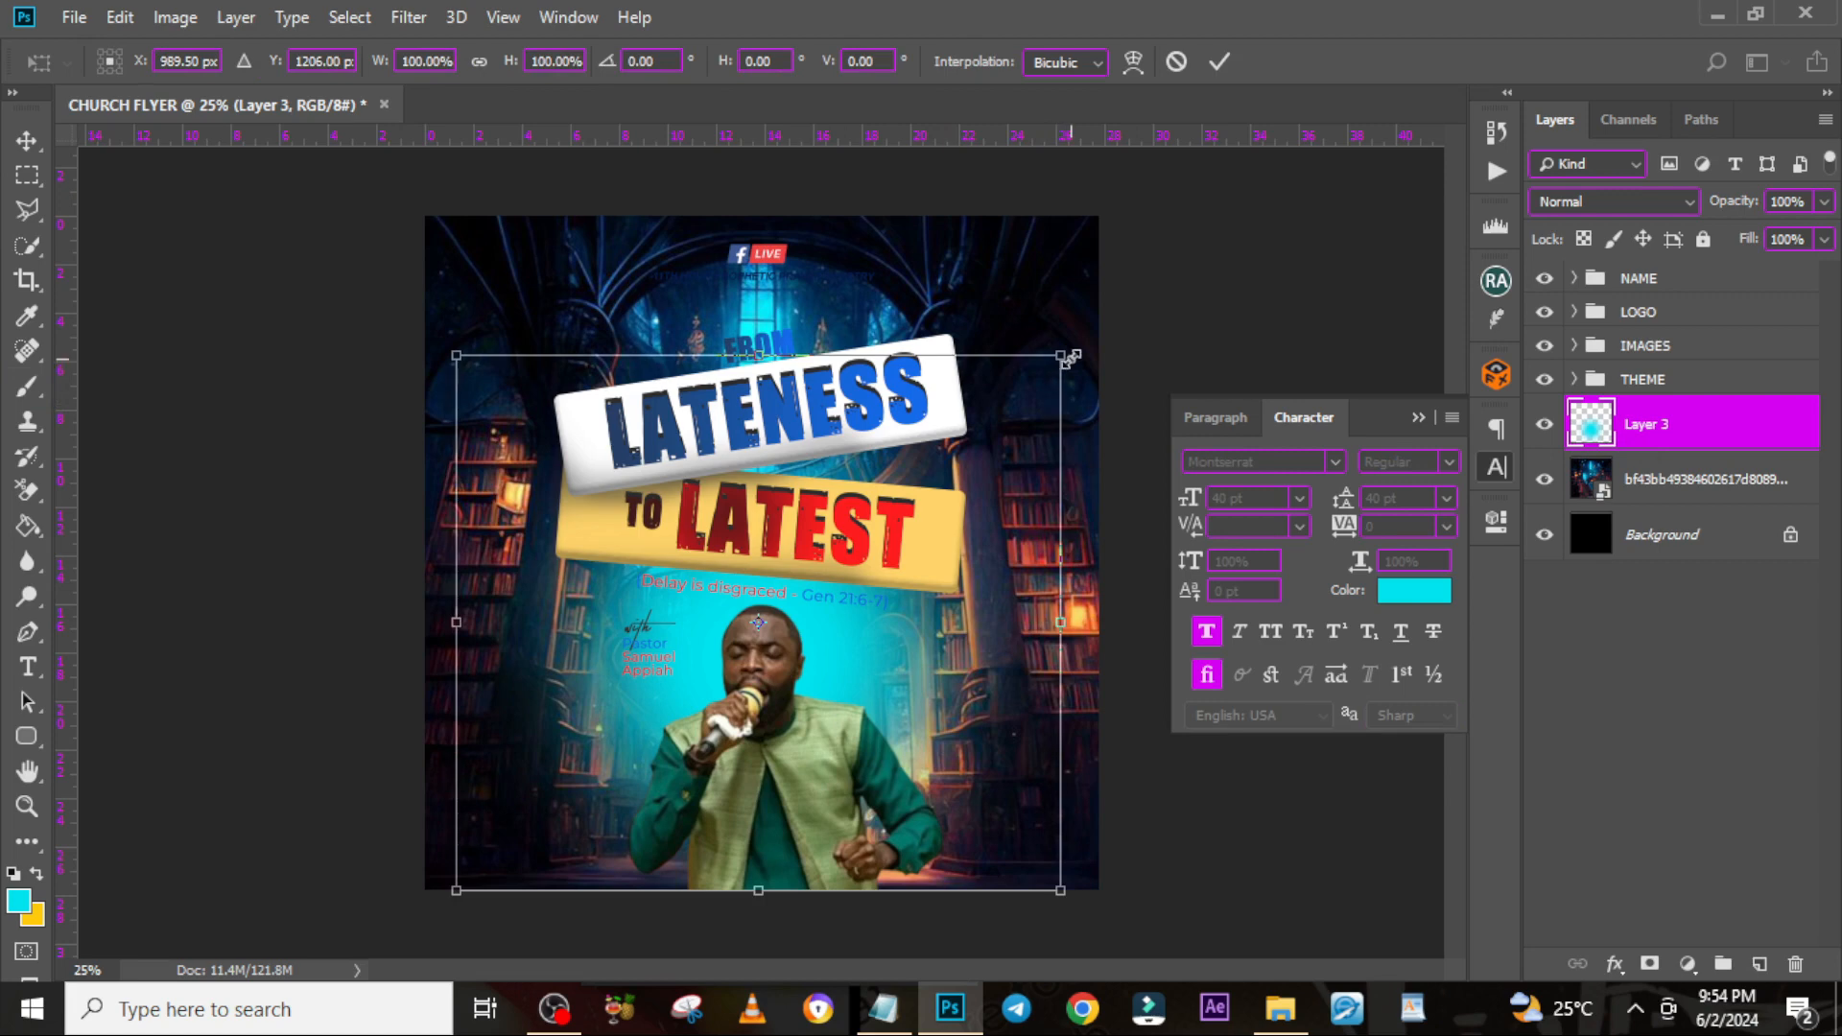
{"action": "left_click_drag", "start_coordinate": [1069, 357], "coordinate": [1154, 279]}
{"action": "mouse_move", "coordinate": [861, 666]}
{"action": "left_mouse_down"}
{"action": "mouse_move", "coordinate": [860, 715]}
{"action": "mouse_move", "coordinate": [786, 715]}
{"action": "left_mouse_up"}
{"action": "key", "text": "Return"}
{"action": "key", "text": "b"}
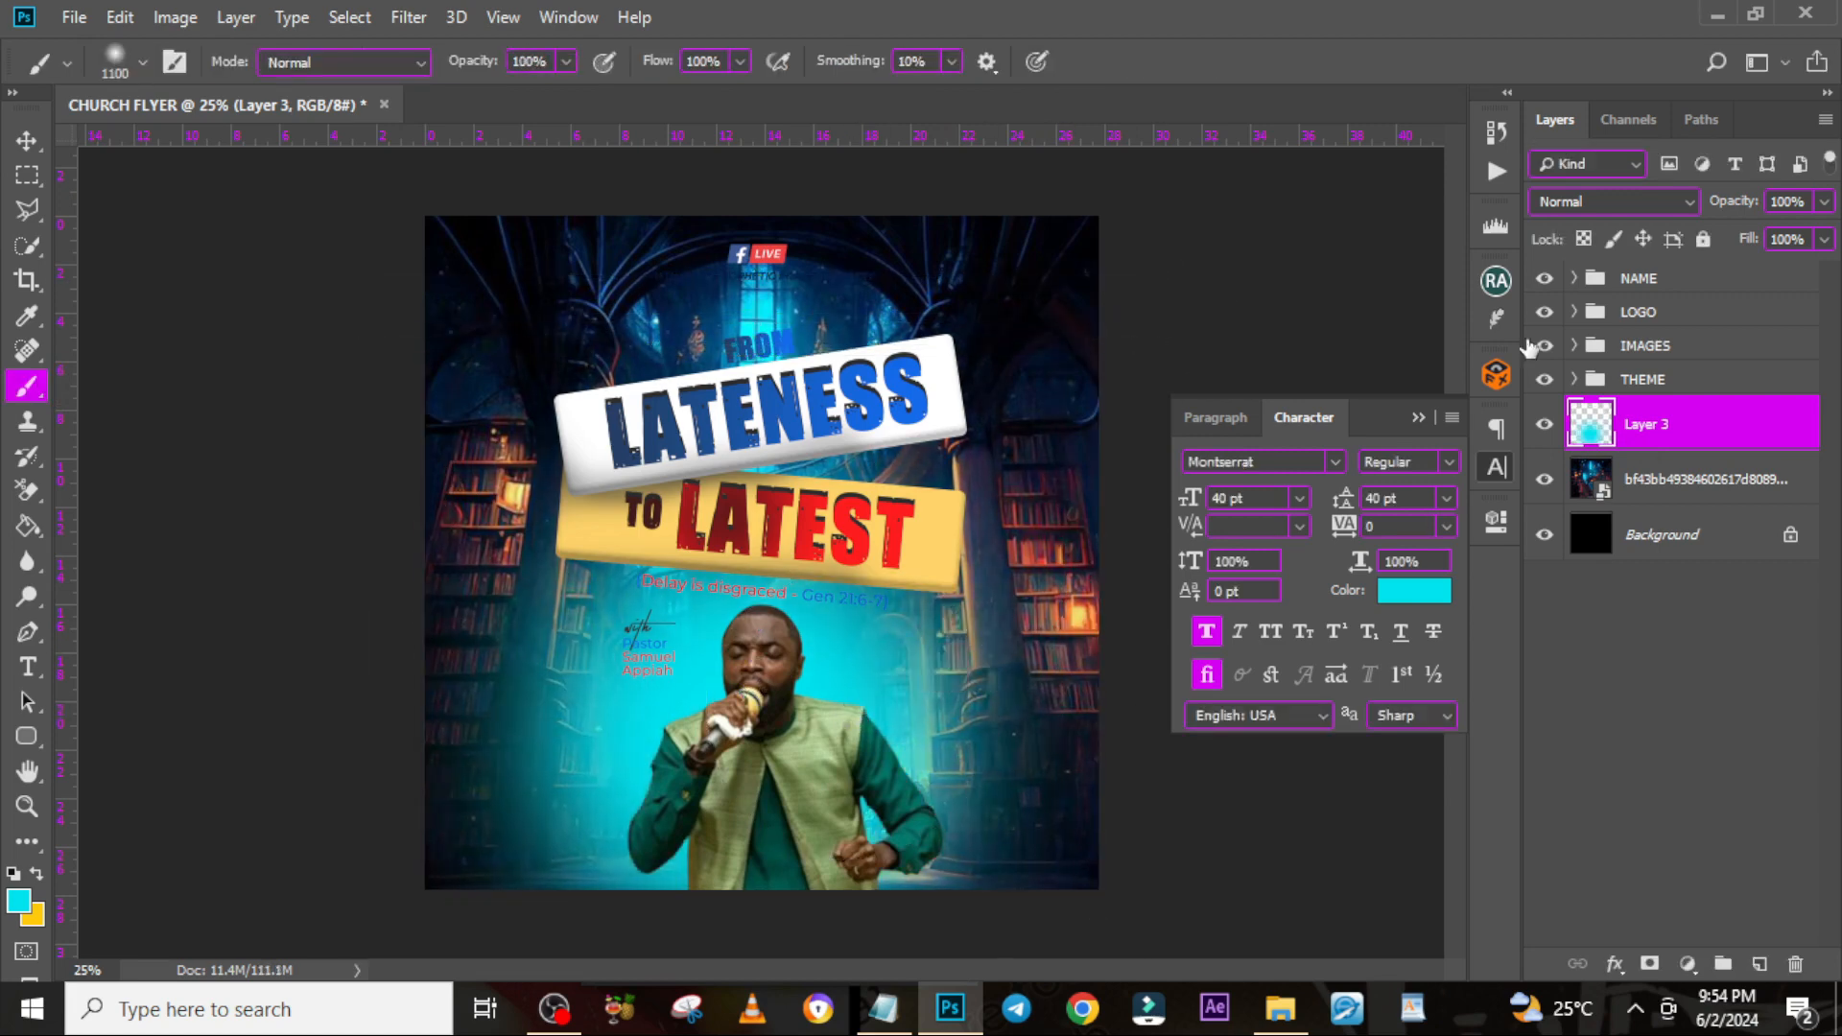
Set the cyan glow's blend mode to Linear Dodge (Add) and place a duplicate of it higher, behind the title
{"action": "left_click", "coordinate": [1642, 204]}
{"action": "left_click", "coordinate": [1610, 478]}
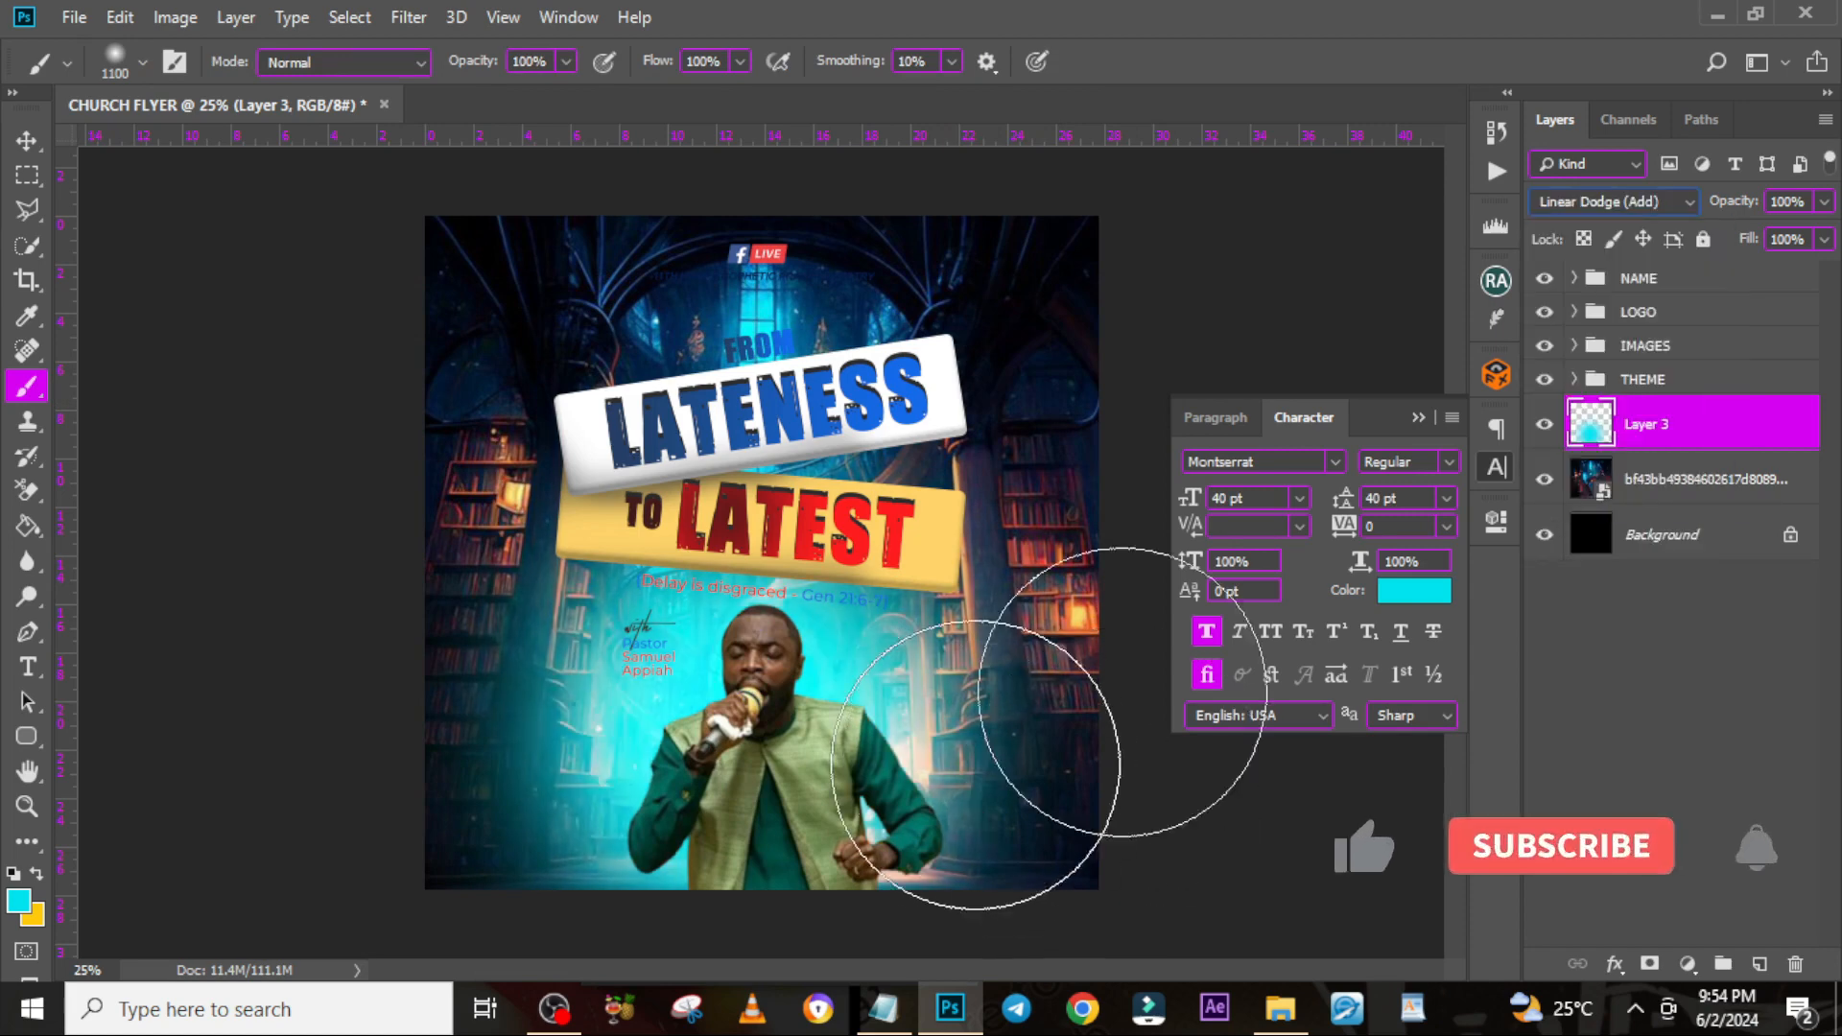
{"action": "key", "text": "ctrl+j"}
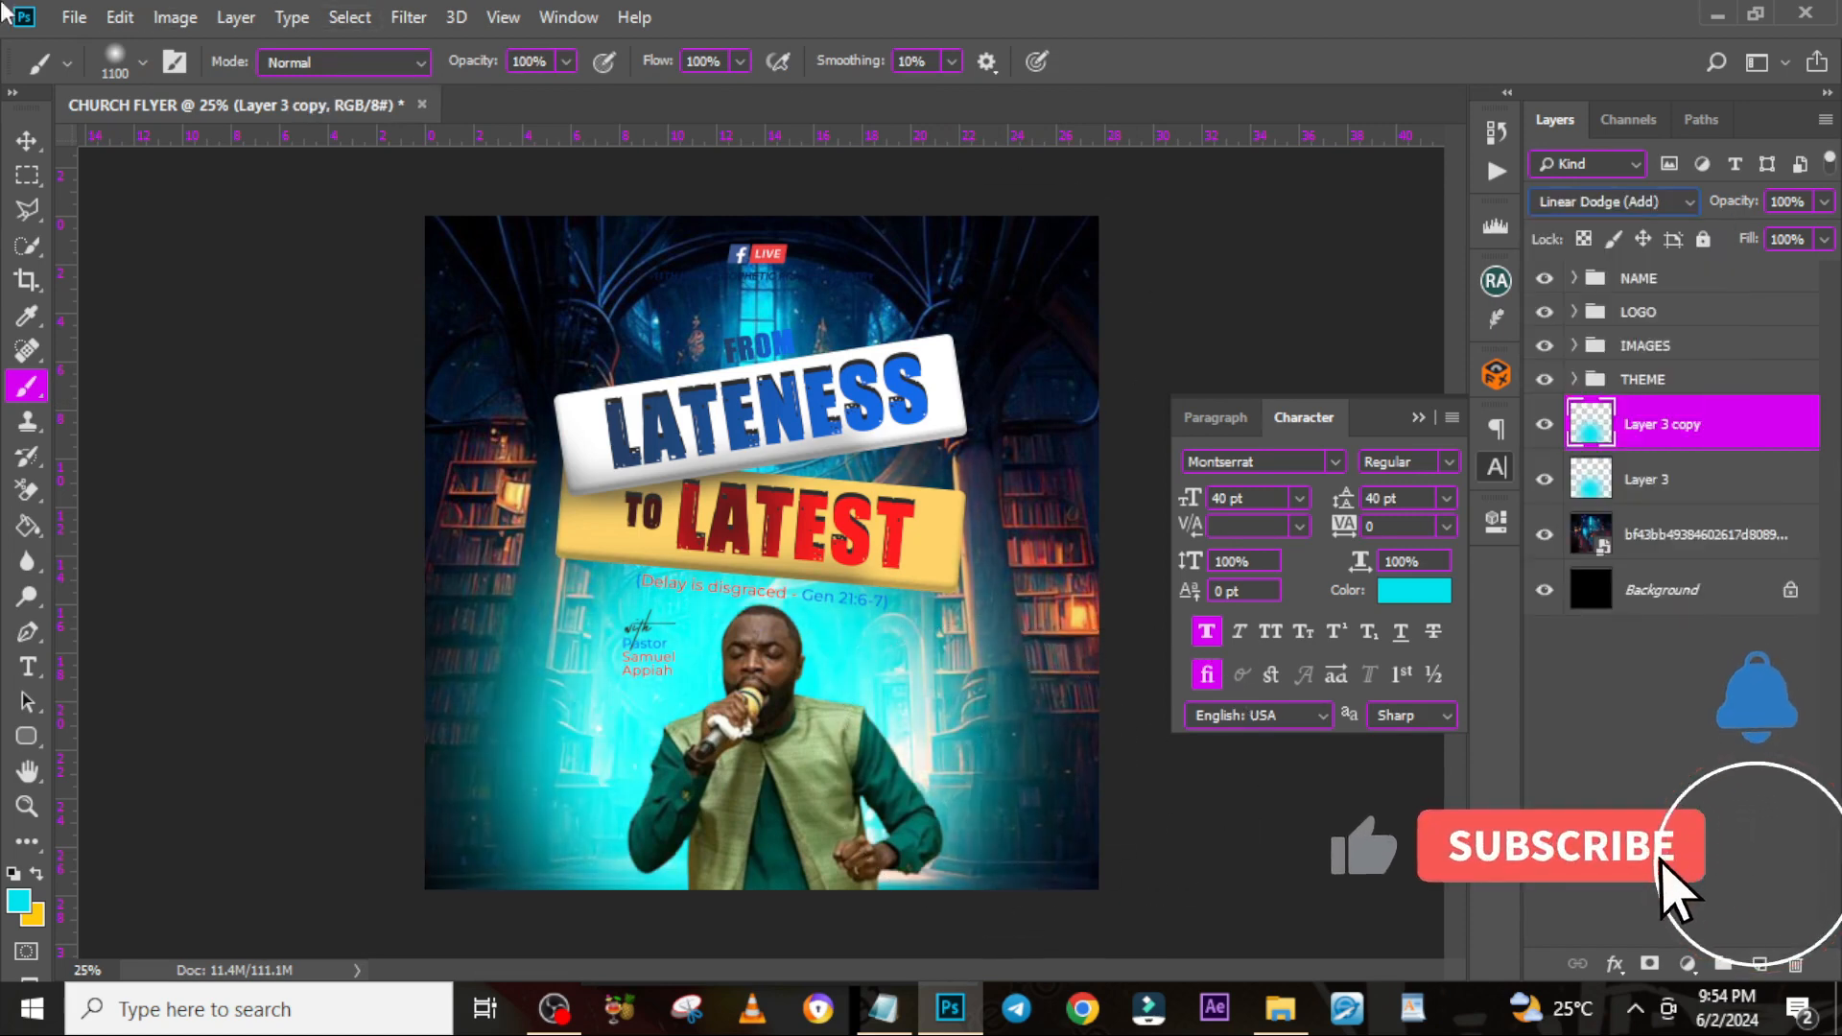
{"action": "left_click", "coordinate": [26, 148]}
{"action": "left_click_drag", "start_coordinate": [860, 602], "coordinate": [859, 414]}
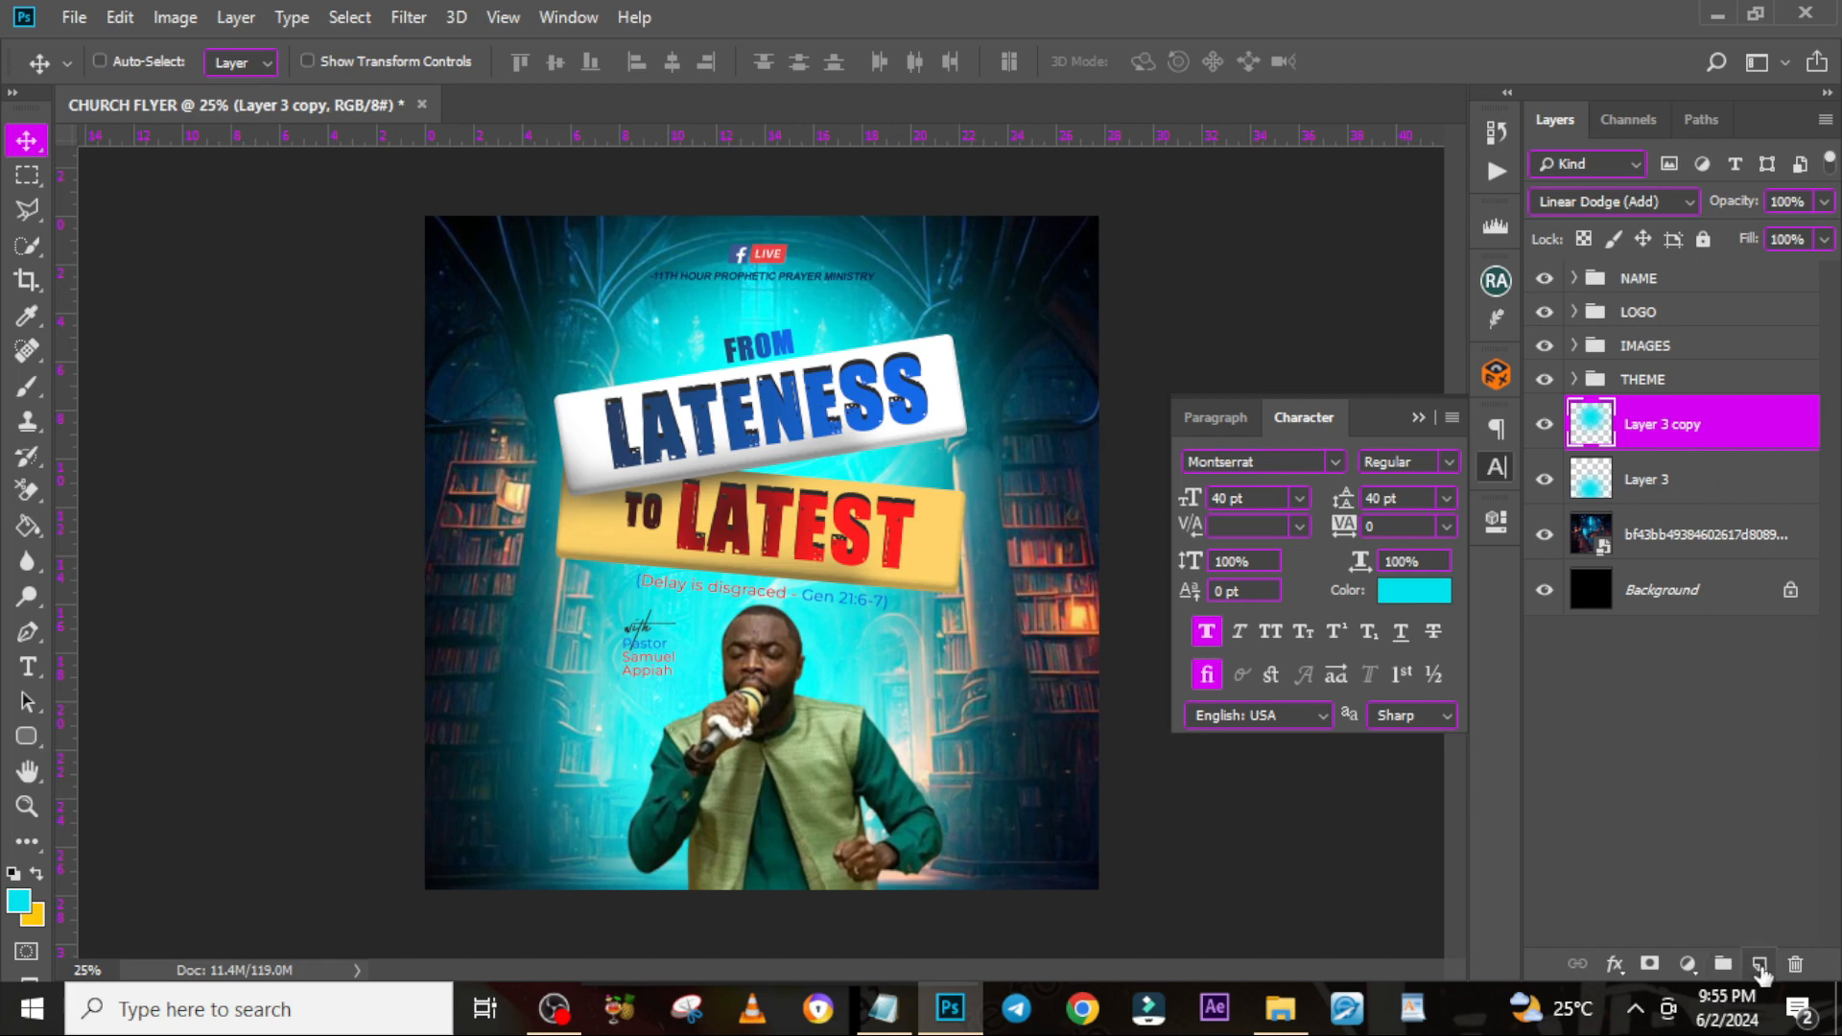
Add a new layer above the cyan glows and make white (ffffff) the foreground colour
{"action": "left_click", "coordinate": [1760, 964]}
{"action": "key", "text": "i"}
{"action": "left_click", "coordinate": [35, 914]}
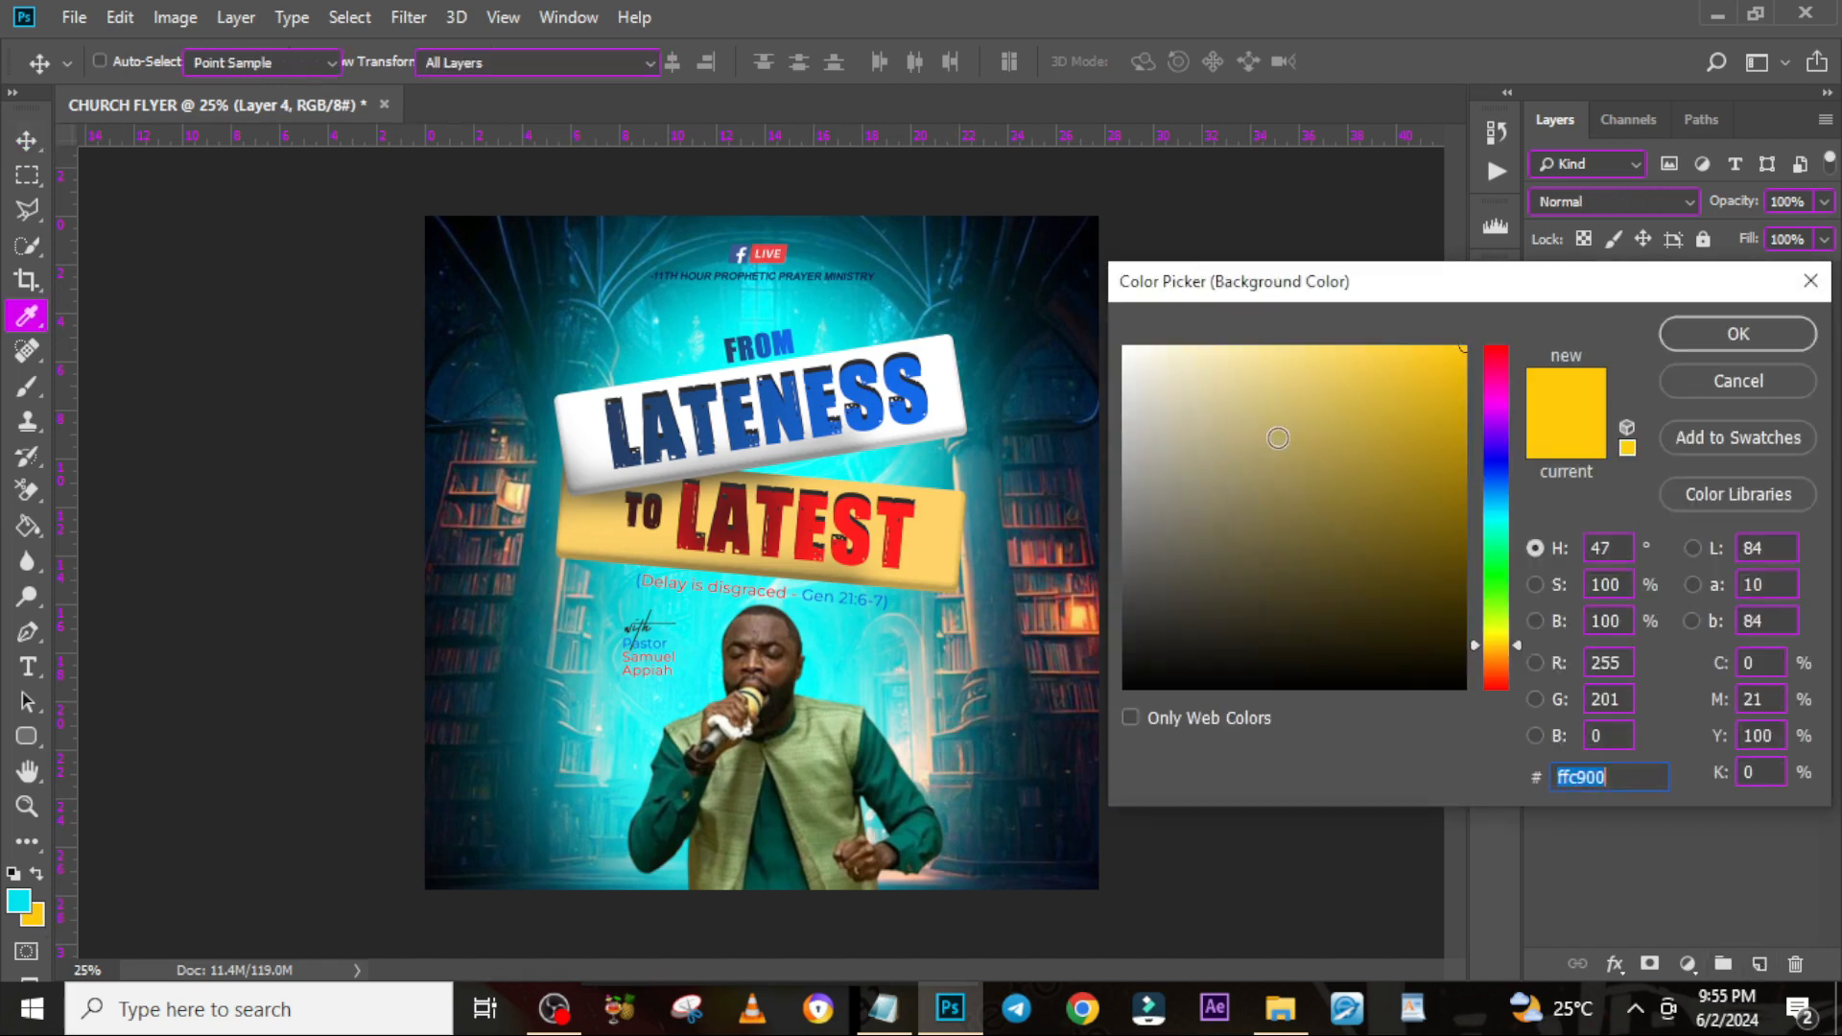
{"action": "type", "text": "ffffff"}
{"action": "left_click", "coordinate": [1705, 332]}
{"action": "key", "text": "v"}
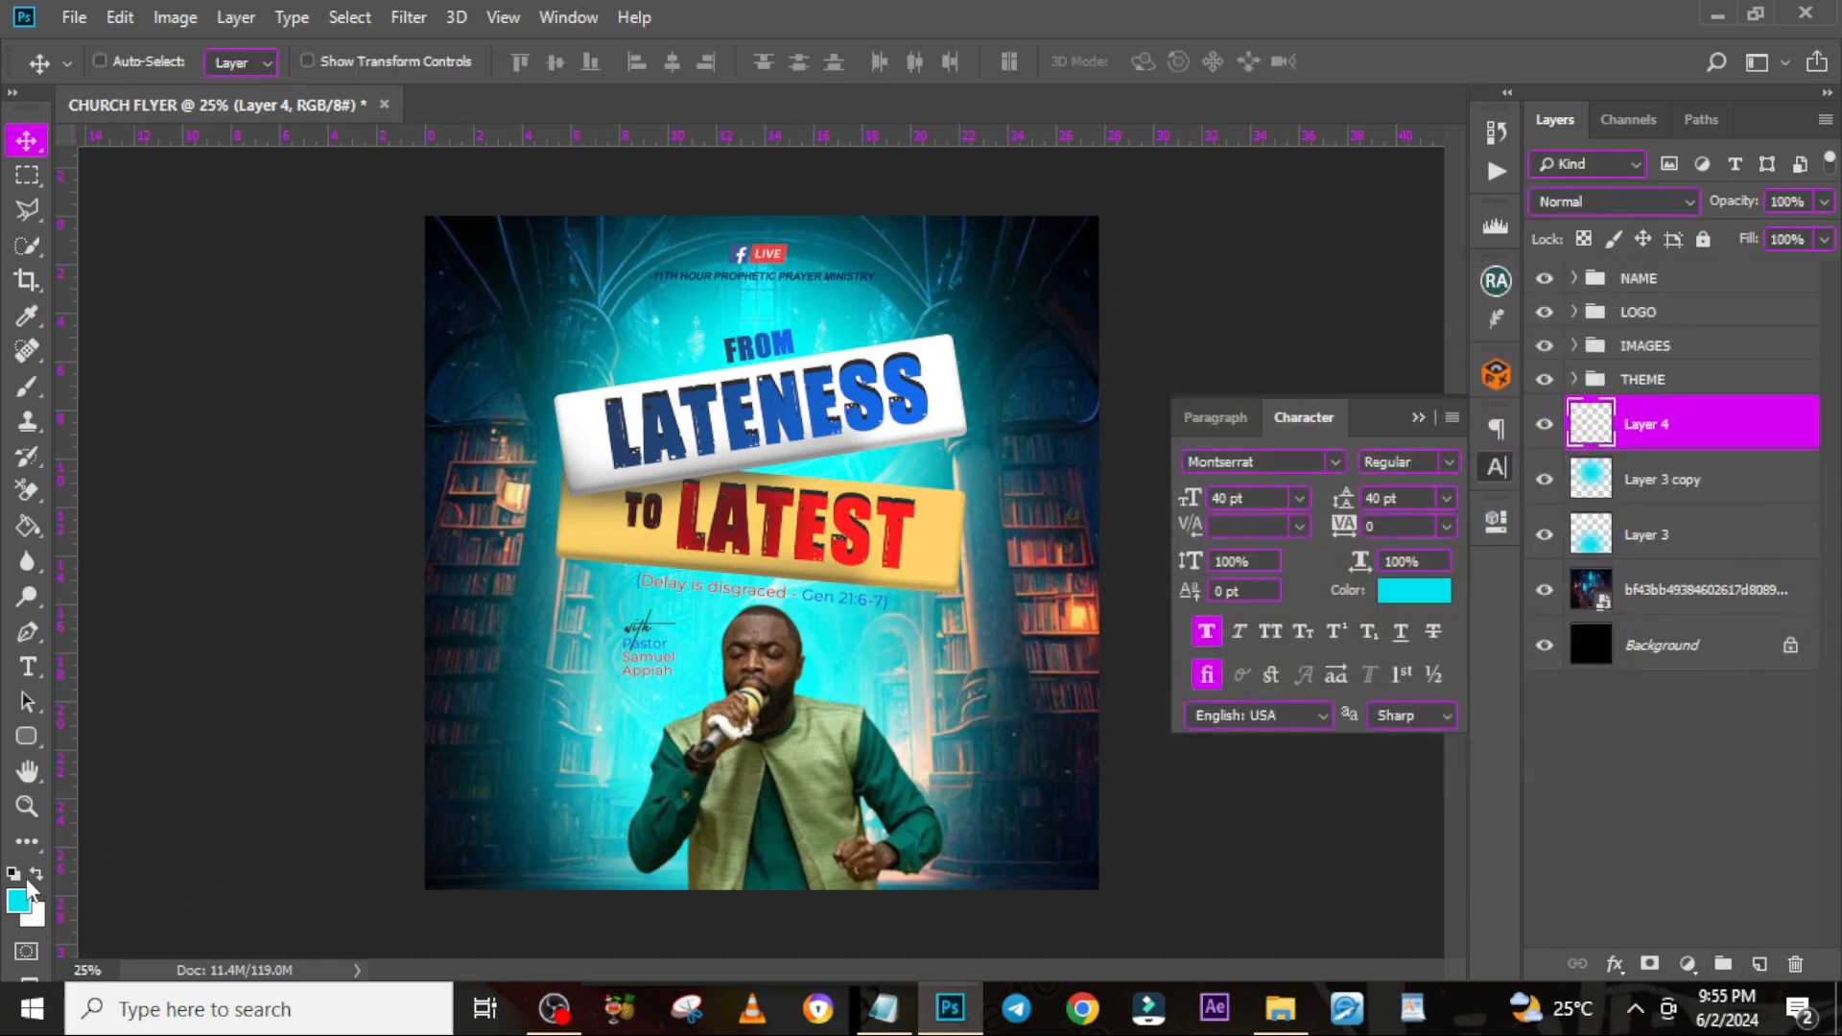
{"action": "left_click", "coordinate": [36, 873]}
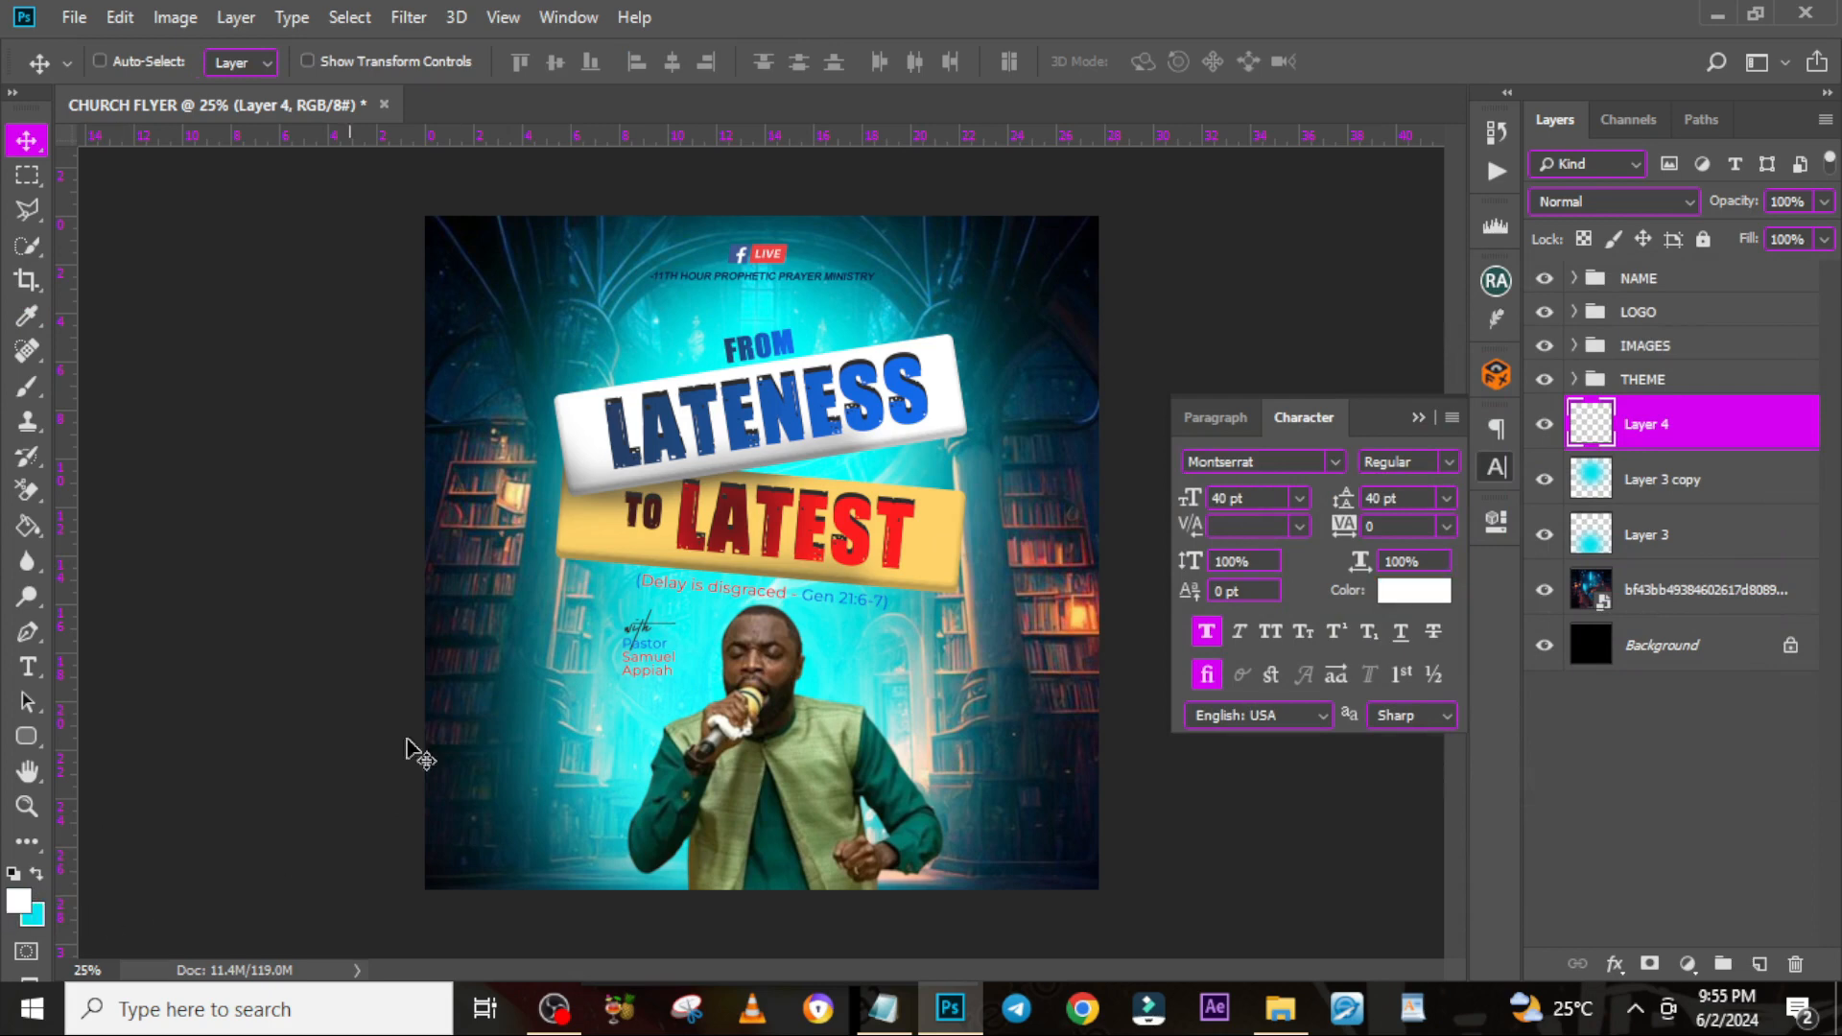
Paint a soft white glow with the 1100 px brush at the centre of the flyer
{"action": "key", "text": "b"}
{"action": "left_click", "coordinate": [771, 562]}
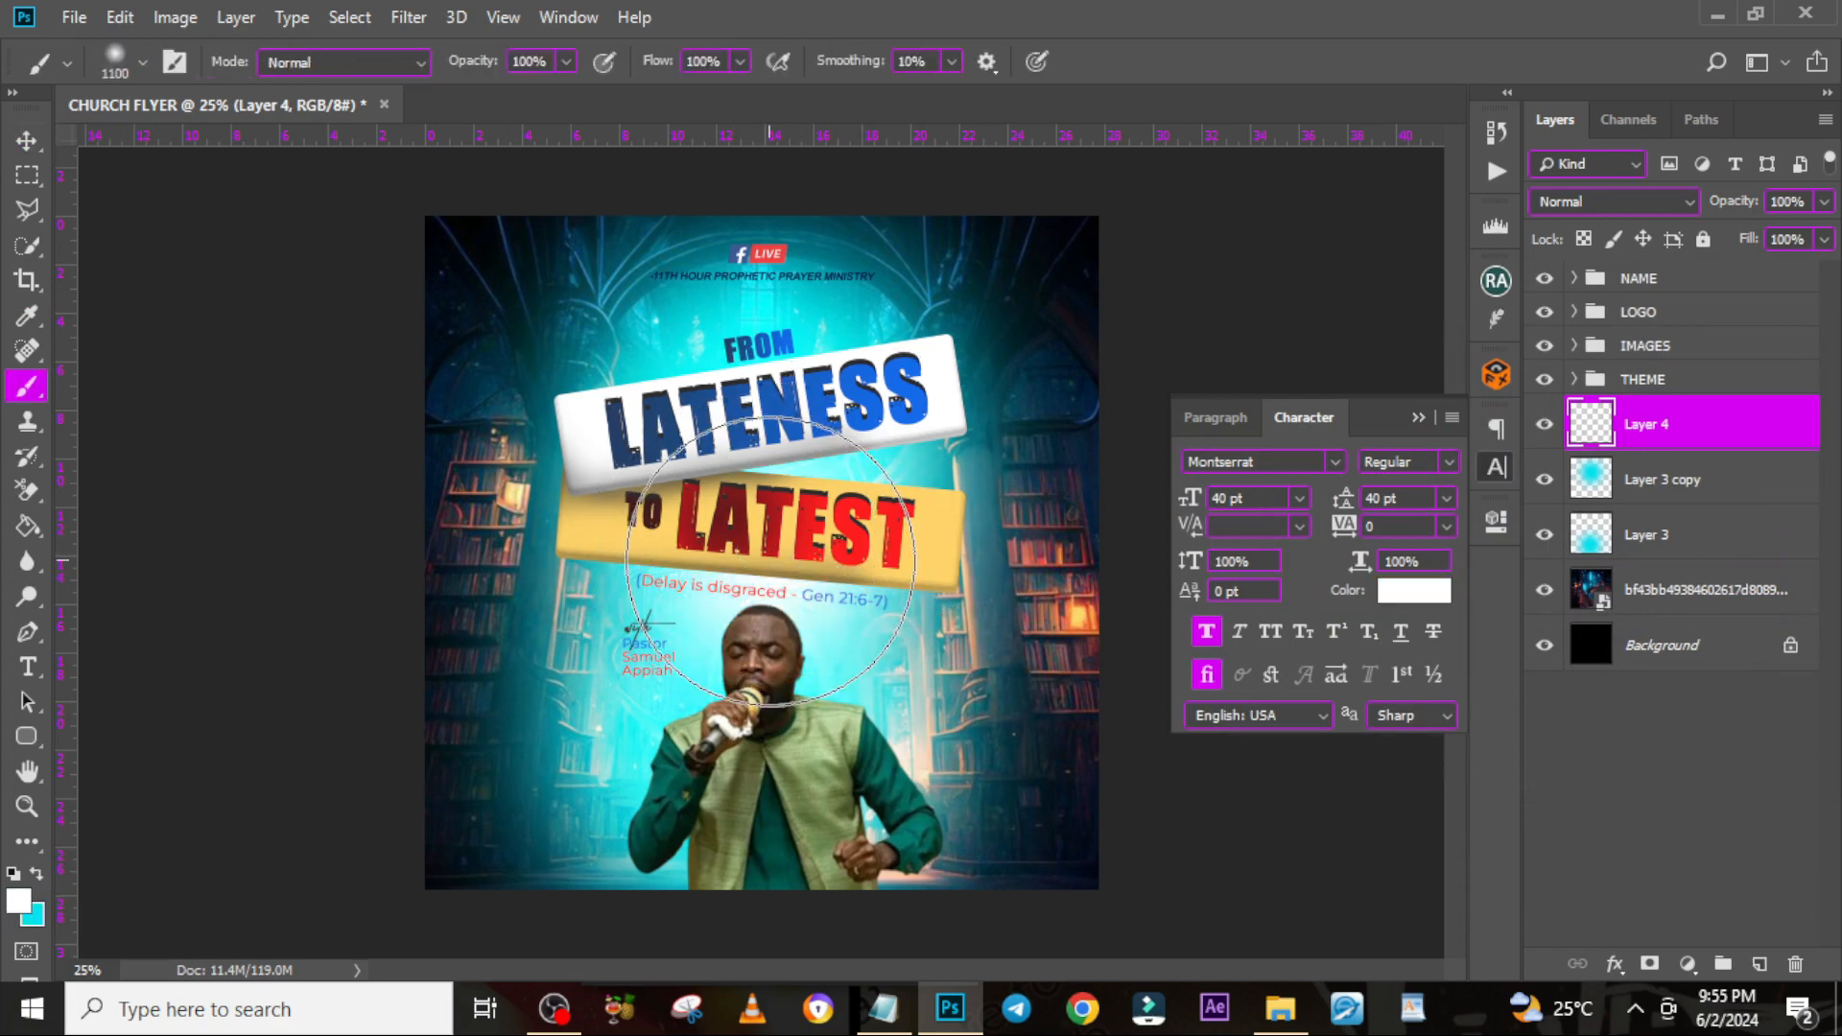
{"action": "left_click", "coordinate": [773, 562]}
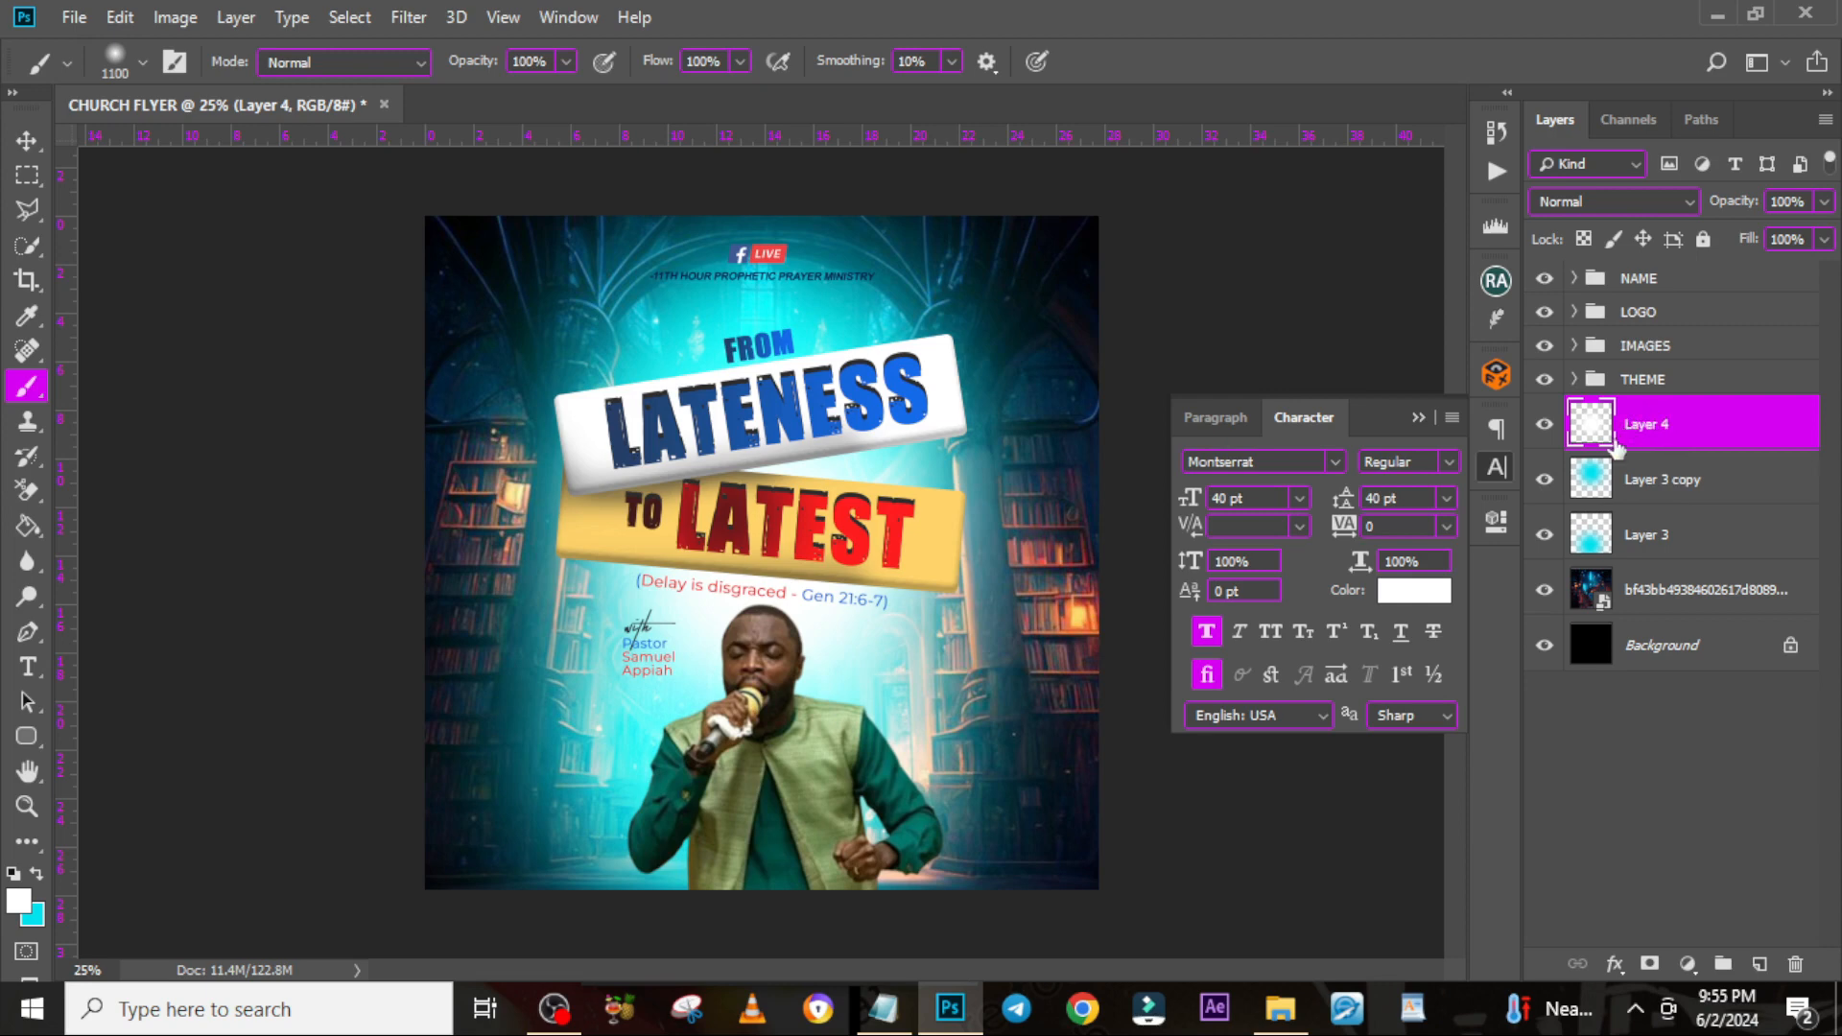
Transform the white glow to about 98% width and 116% height and lower it behind the preacher
{"action": "key", "text": "ctrl+t"}
{"action": "left_click_drag", "start_coordinate": [1063, 868], "coordinate": [1122, 904]}
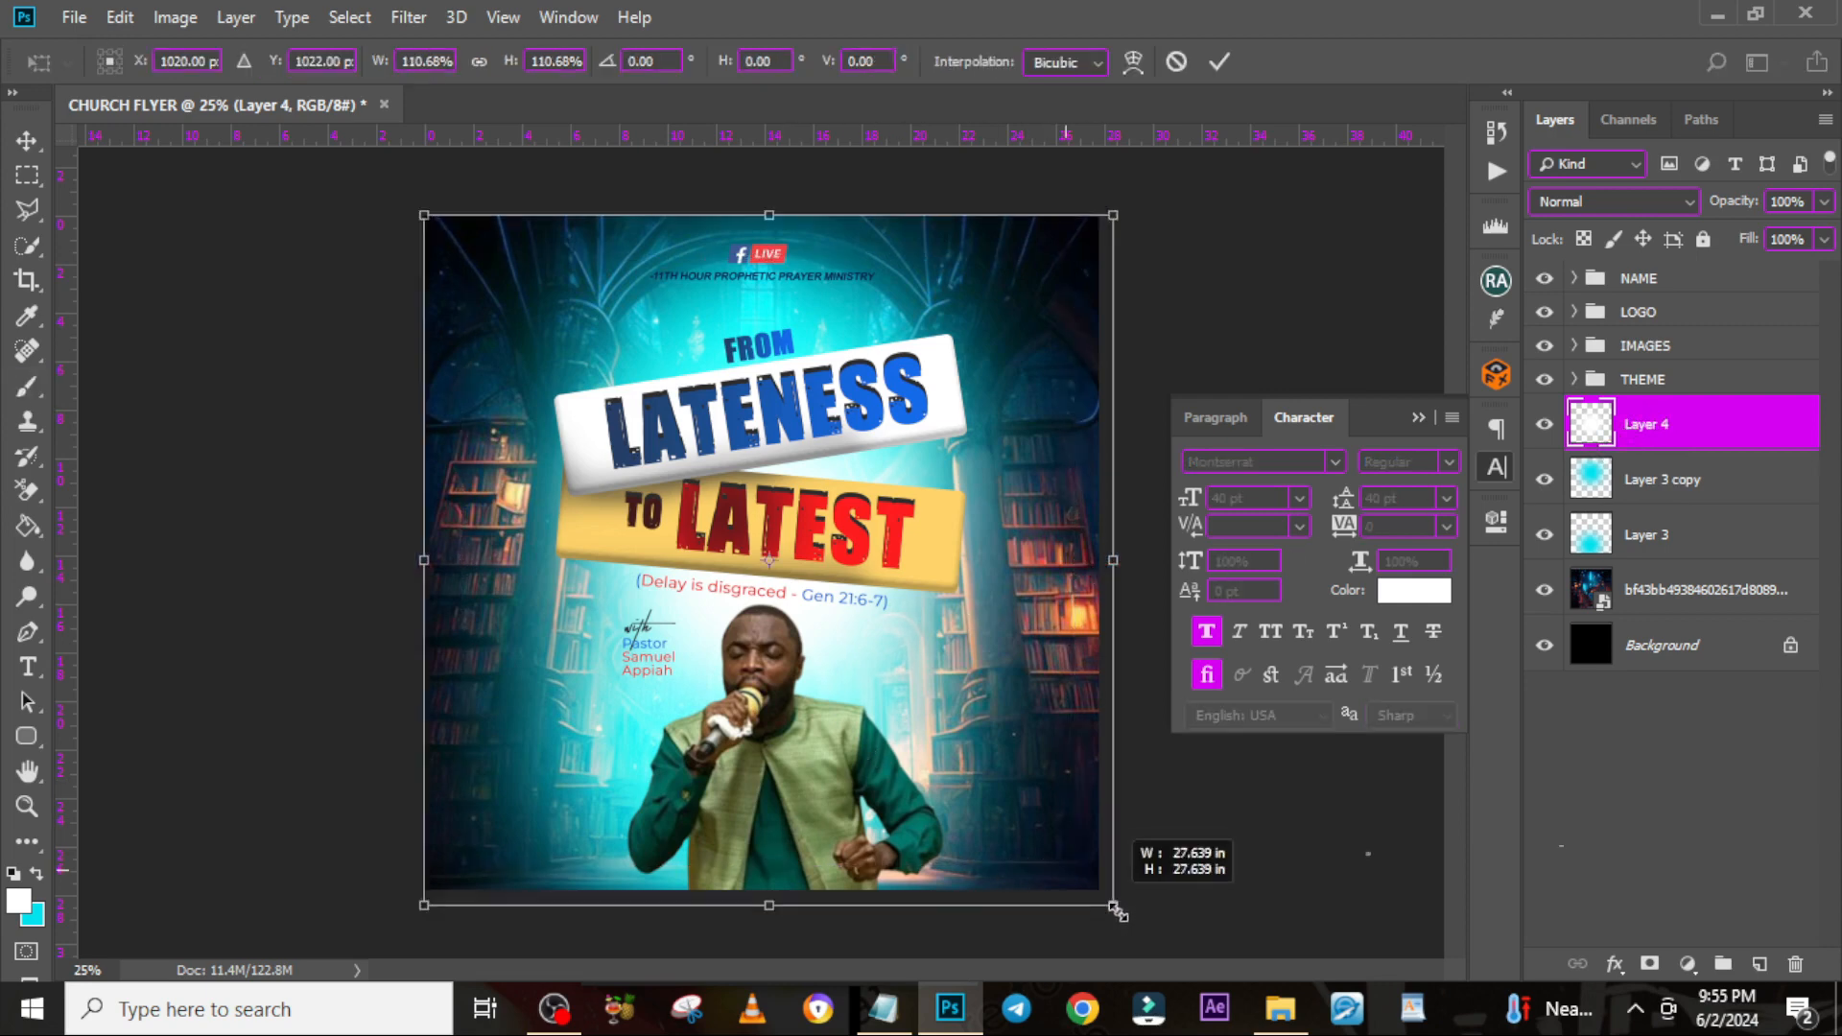
{"action": "left_click_drag", "start_coordinate": [870, 643], "coordinate": [871, 831]}
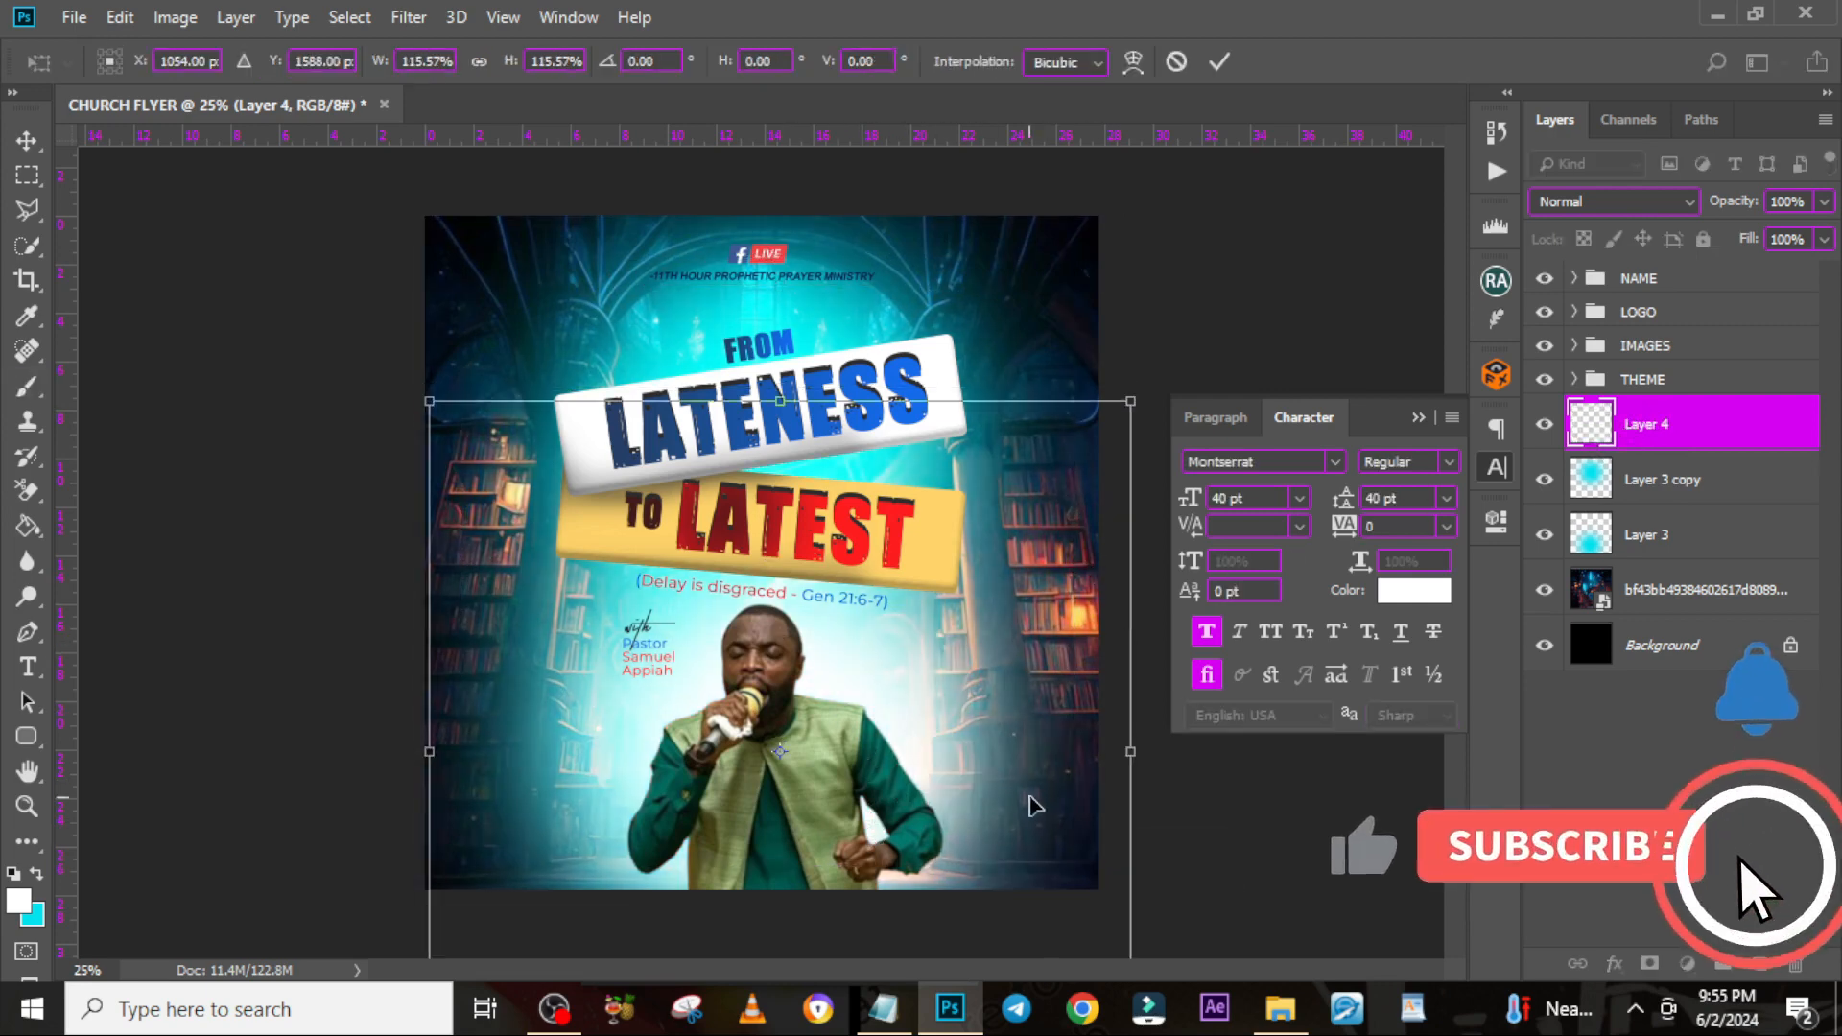
{"action": "left_click_drag", "start_coordinate": [1130, 751], "coordinate": [1084, 748]}
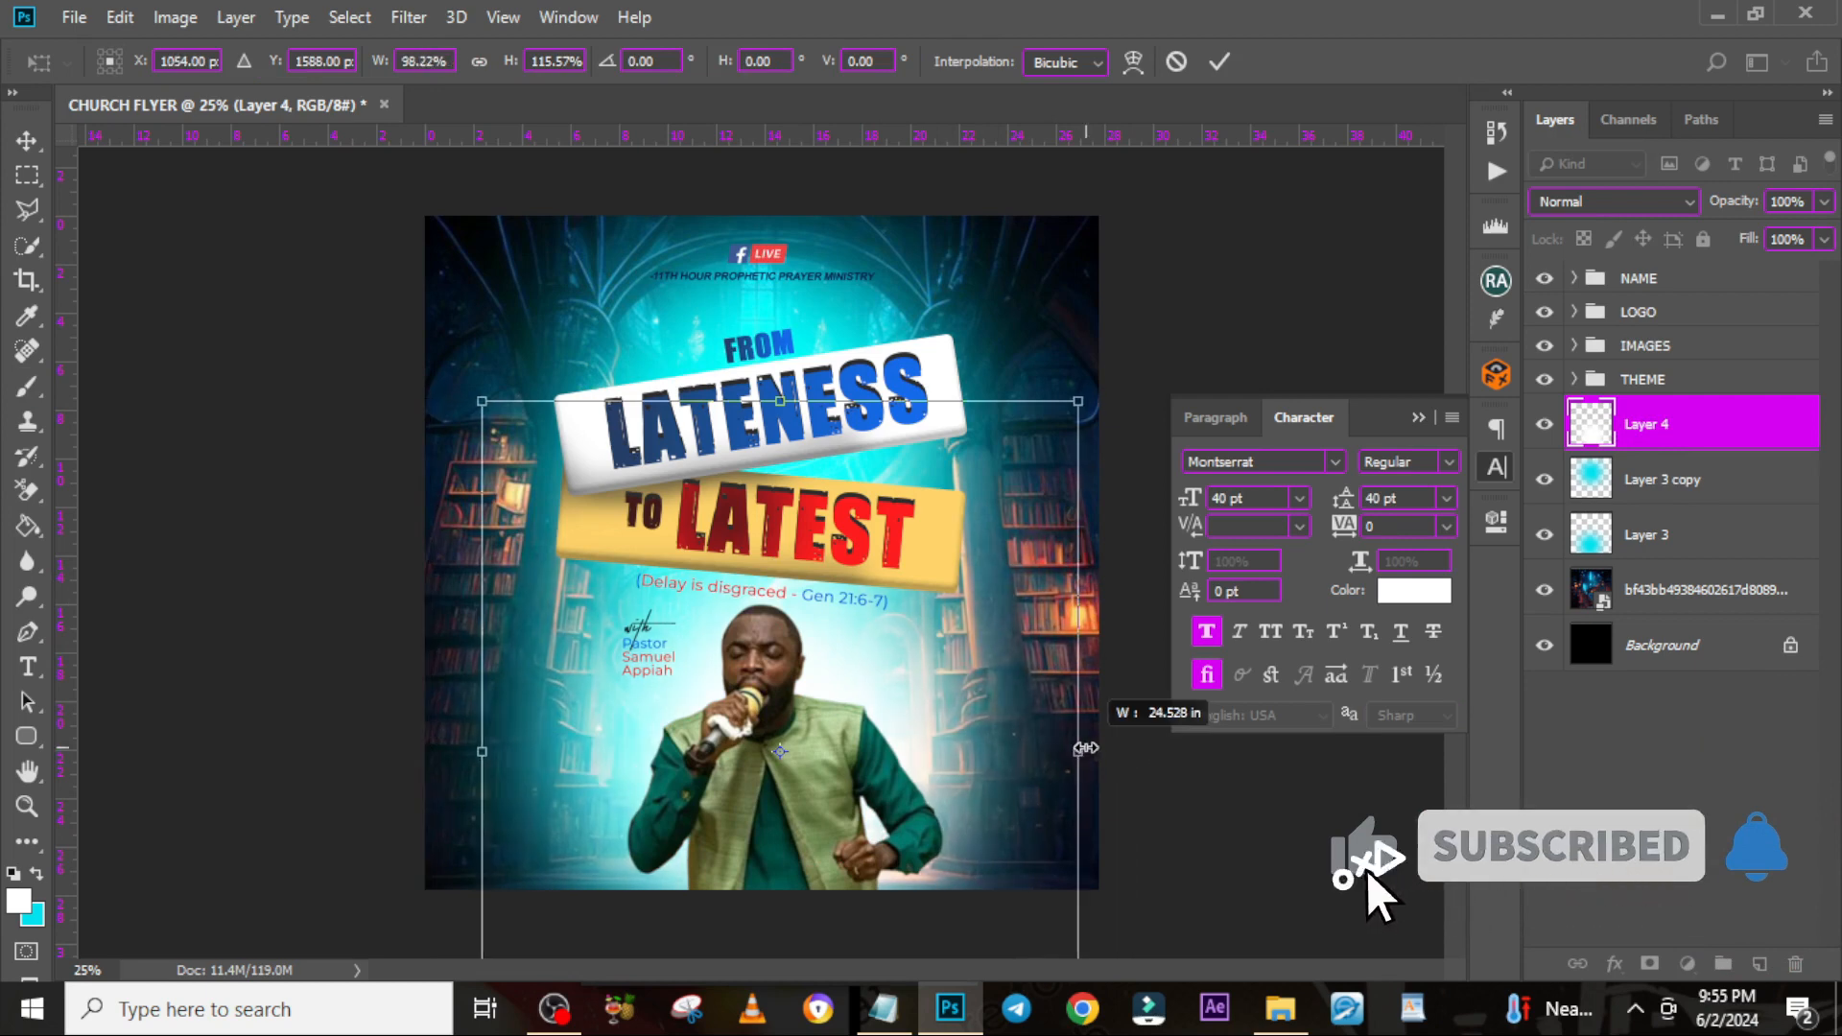
{"action": "key", "text": "Return"}
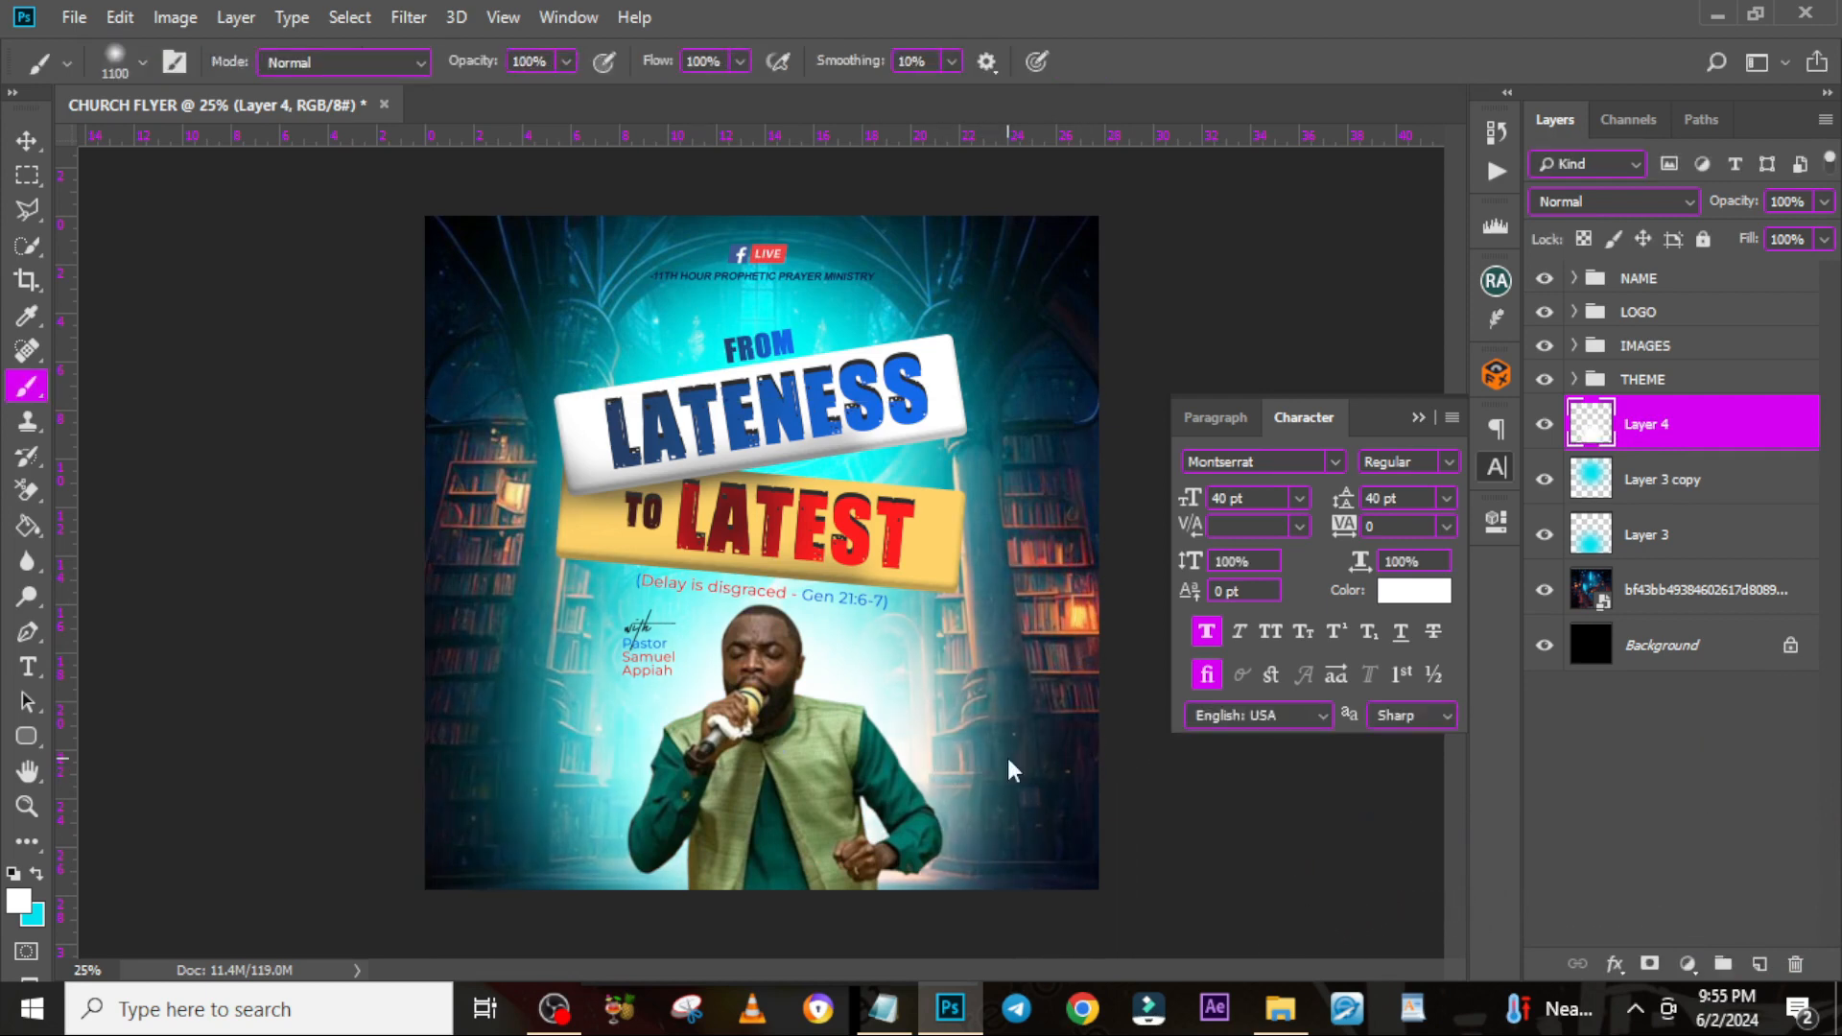
Duplicate the white glow layer and move the copy up behind the title
{"action": "key", "text": "ctrl+j"}
{"action": "key", "text": "v"}
{"action": "left_click_drag", "start_coordinate": [840, 681], "coordinate": [785, 479]}
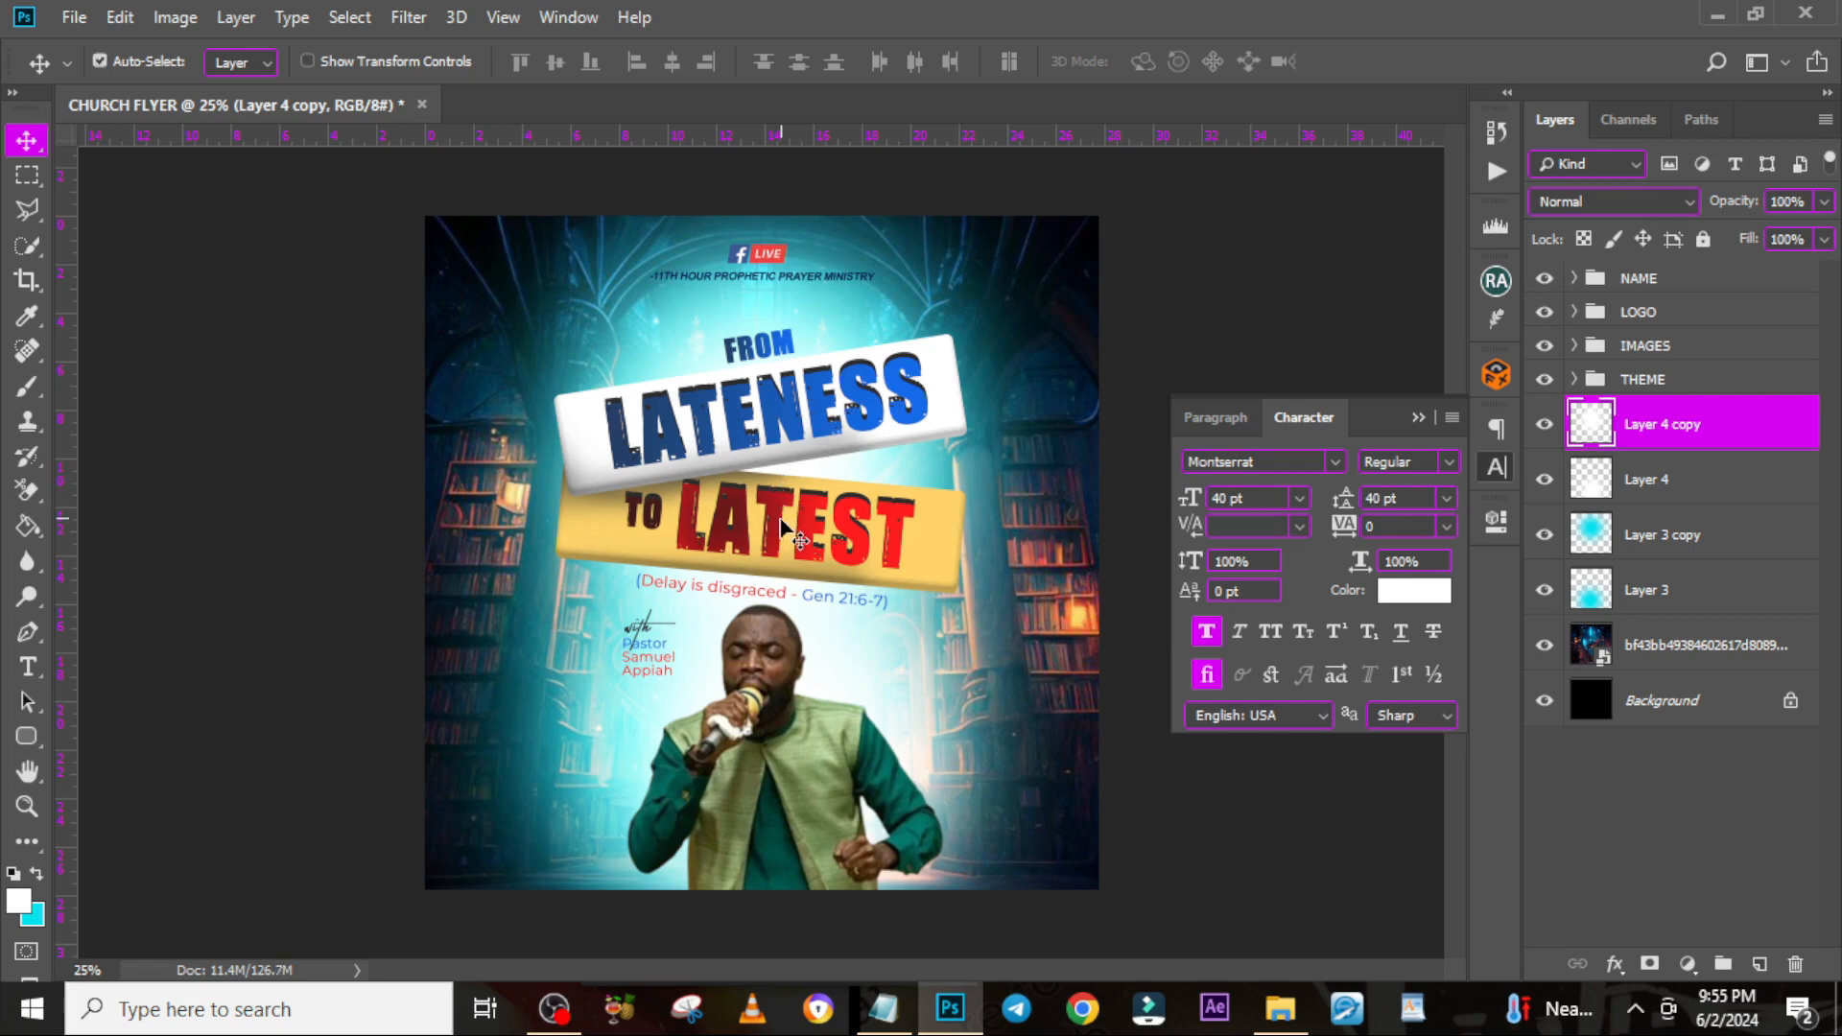
Scale up the copied white glow slightly behind the title
{"action": "key", "text": "ctrl+t"}
{"action": "left_click_drag", "start_coordinate": [1049, 473], "coordinate": [1079, 483]}
{"action": "key", "text": "Return"}
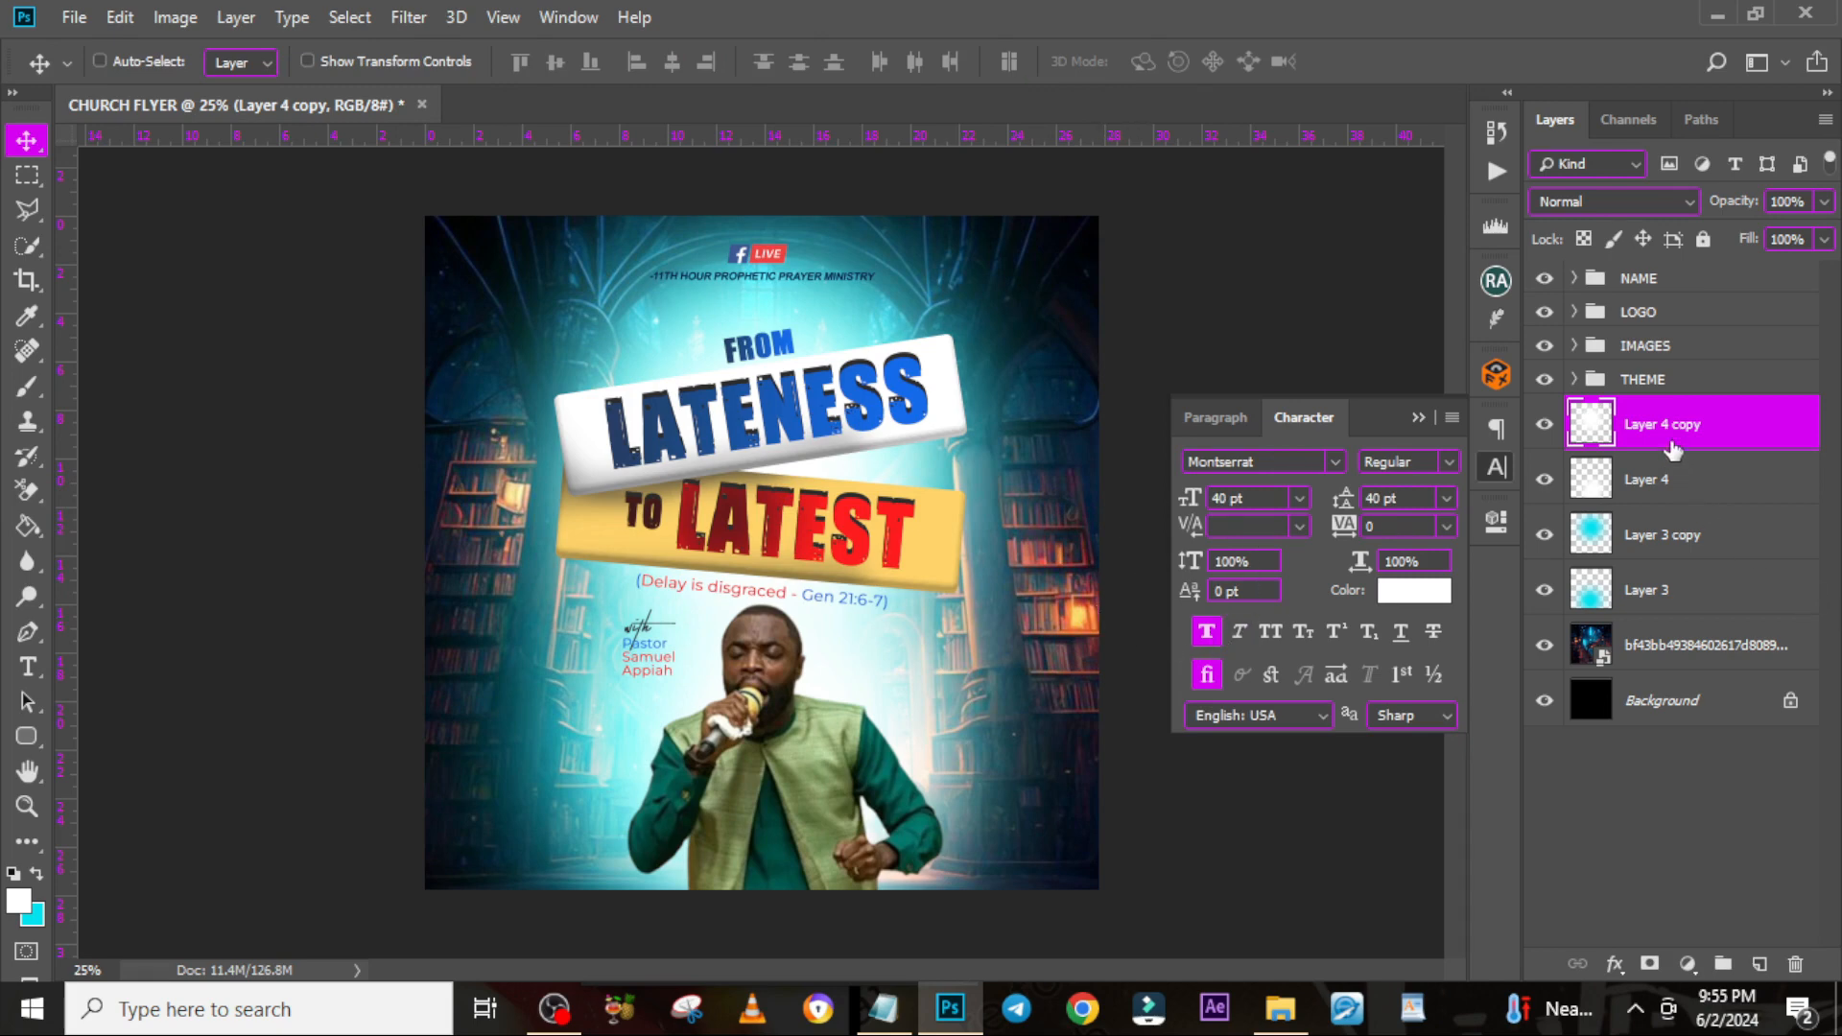
Set the blending mode of both white glow layers to Linear Dodge (Add)
{"action": "left_click", "coordinate": [1612, 201]}
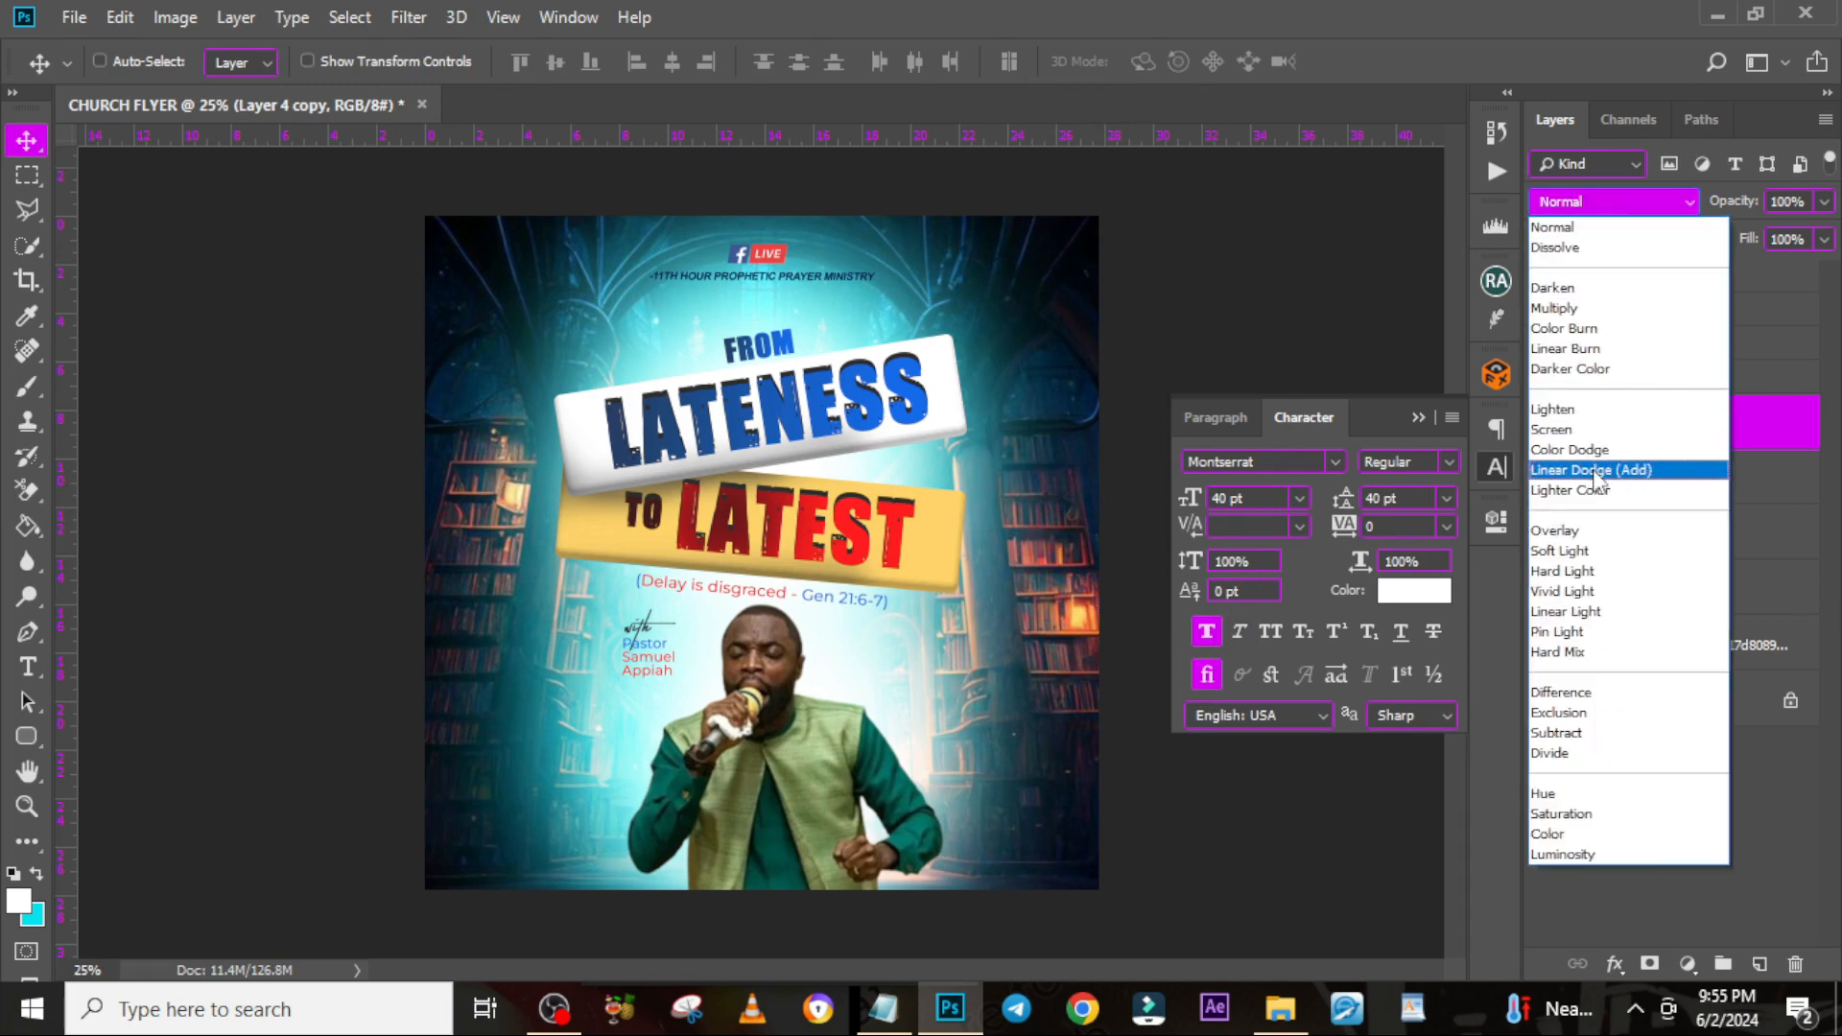
{"action": "left_click", "coordinate": [1594, 470]}
{"action": "left_click", "coordinate": [1619, 485]}
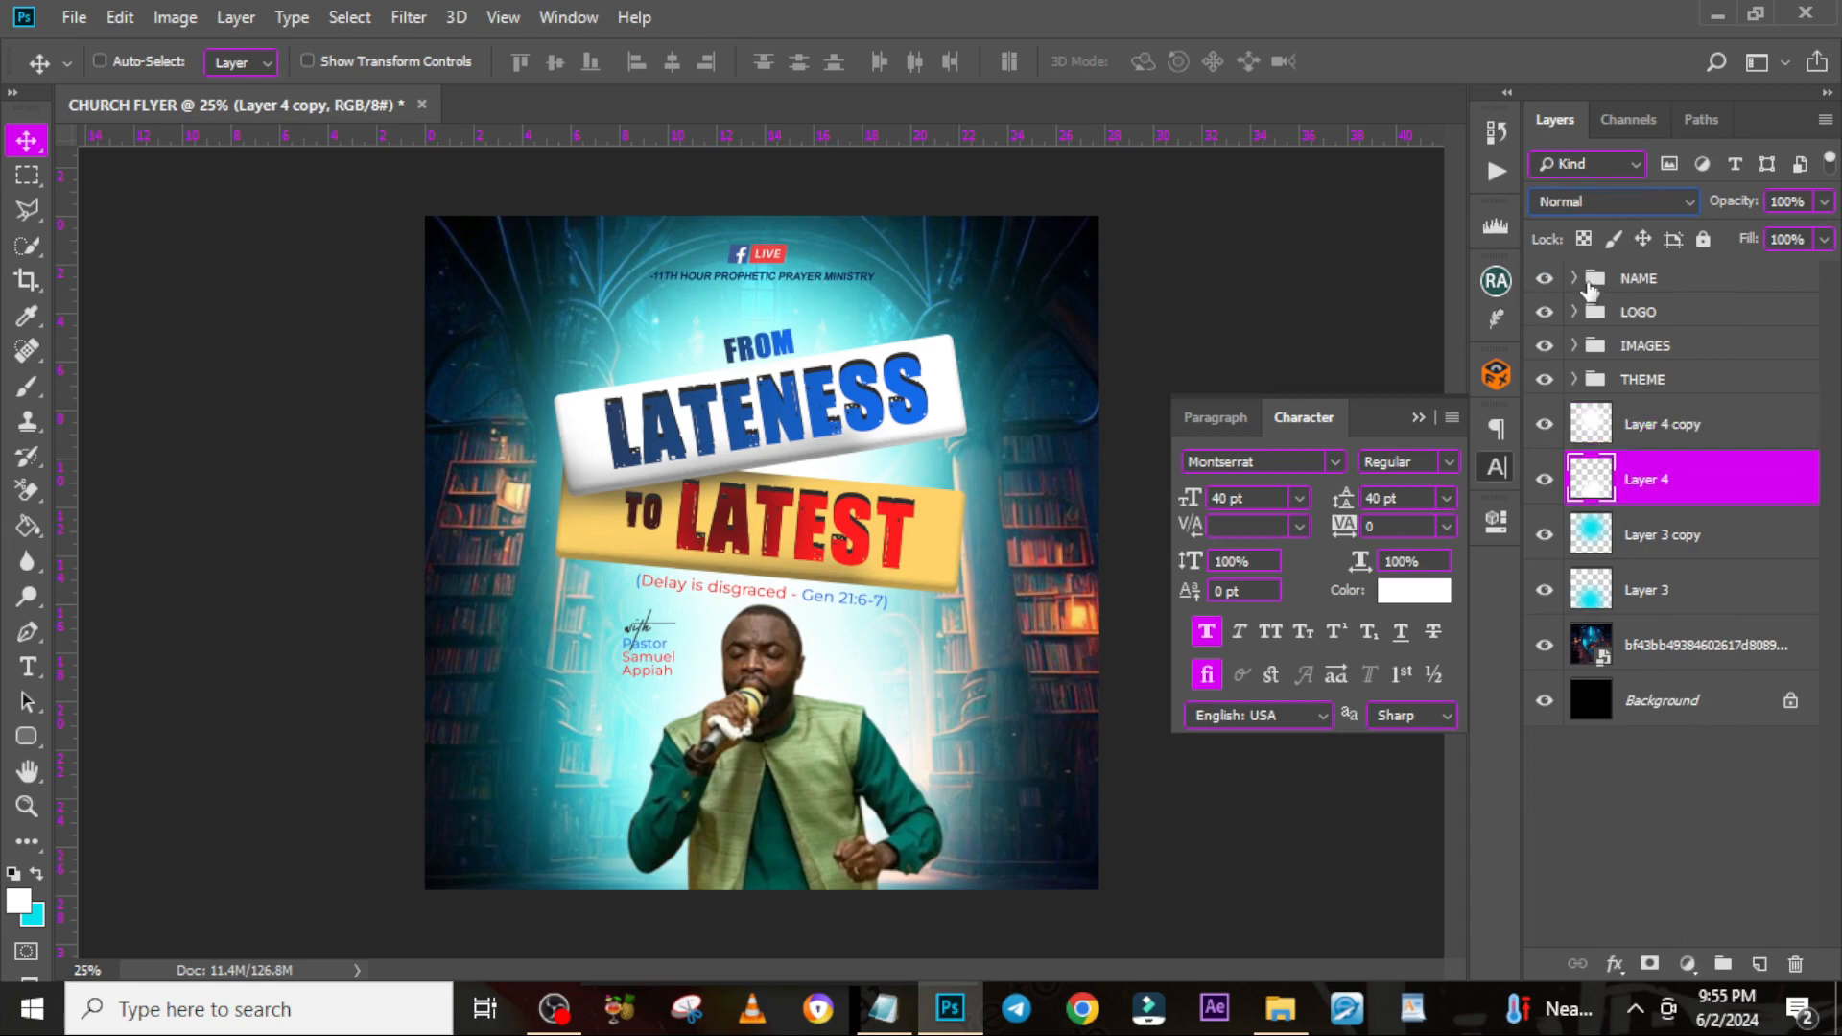
{"action": "left_click", "coordinate": [1598, 200]}
{"action": "left_click", "coordinate": [1574, 474]}
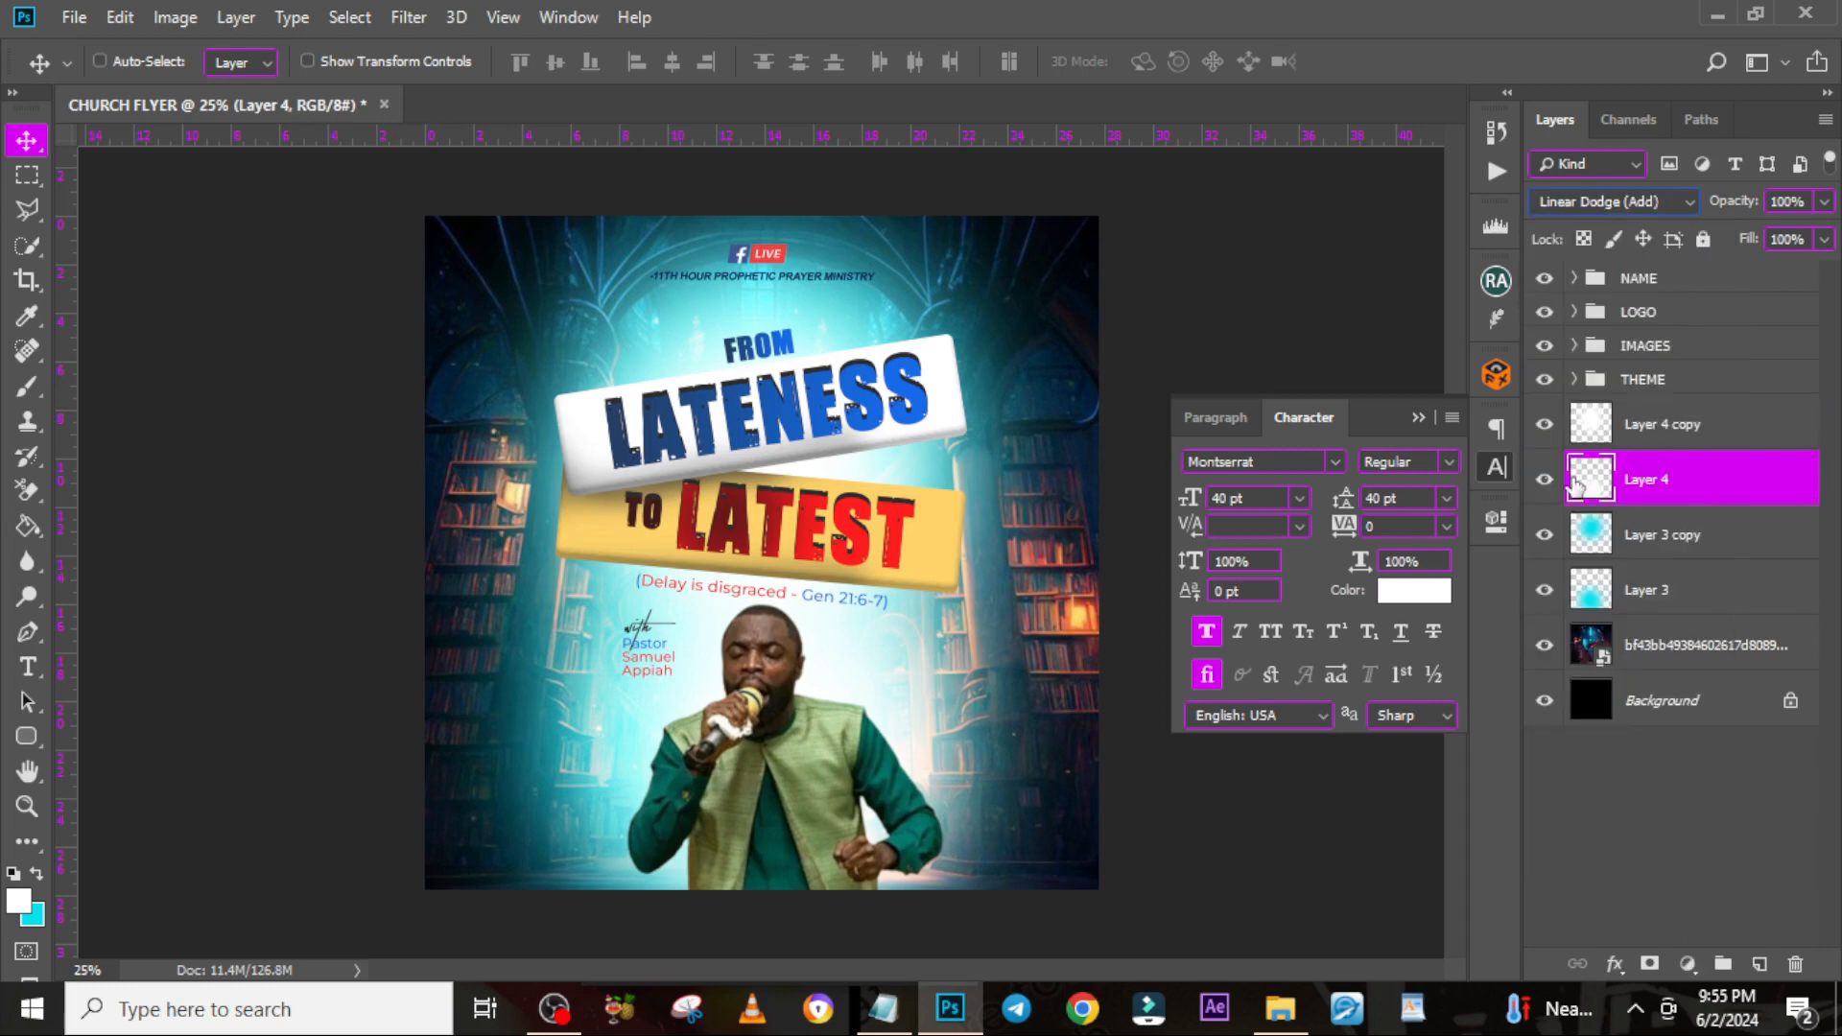
Add a Curves adjustment above the glow layers, moving the black point inward and raising the midtones slightly to add contrast
{"action": "left_click", "coordinate": [1647, 421]}
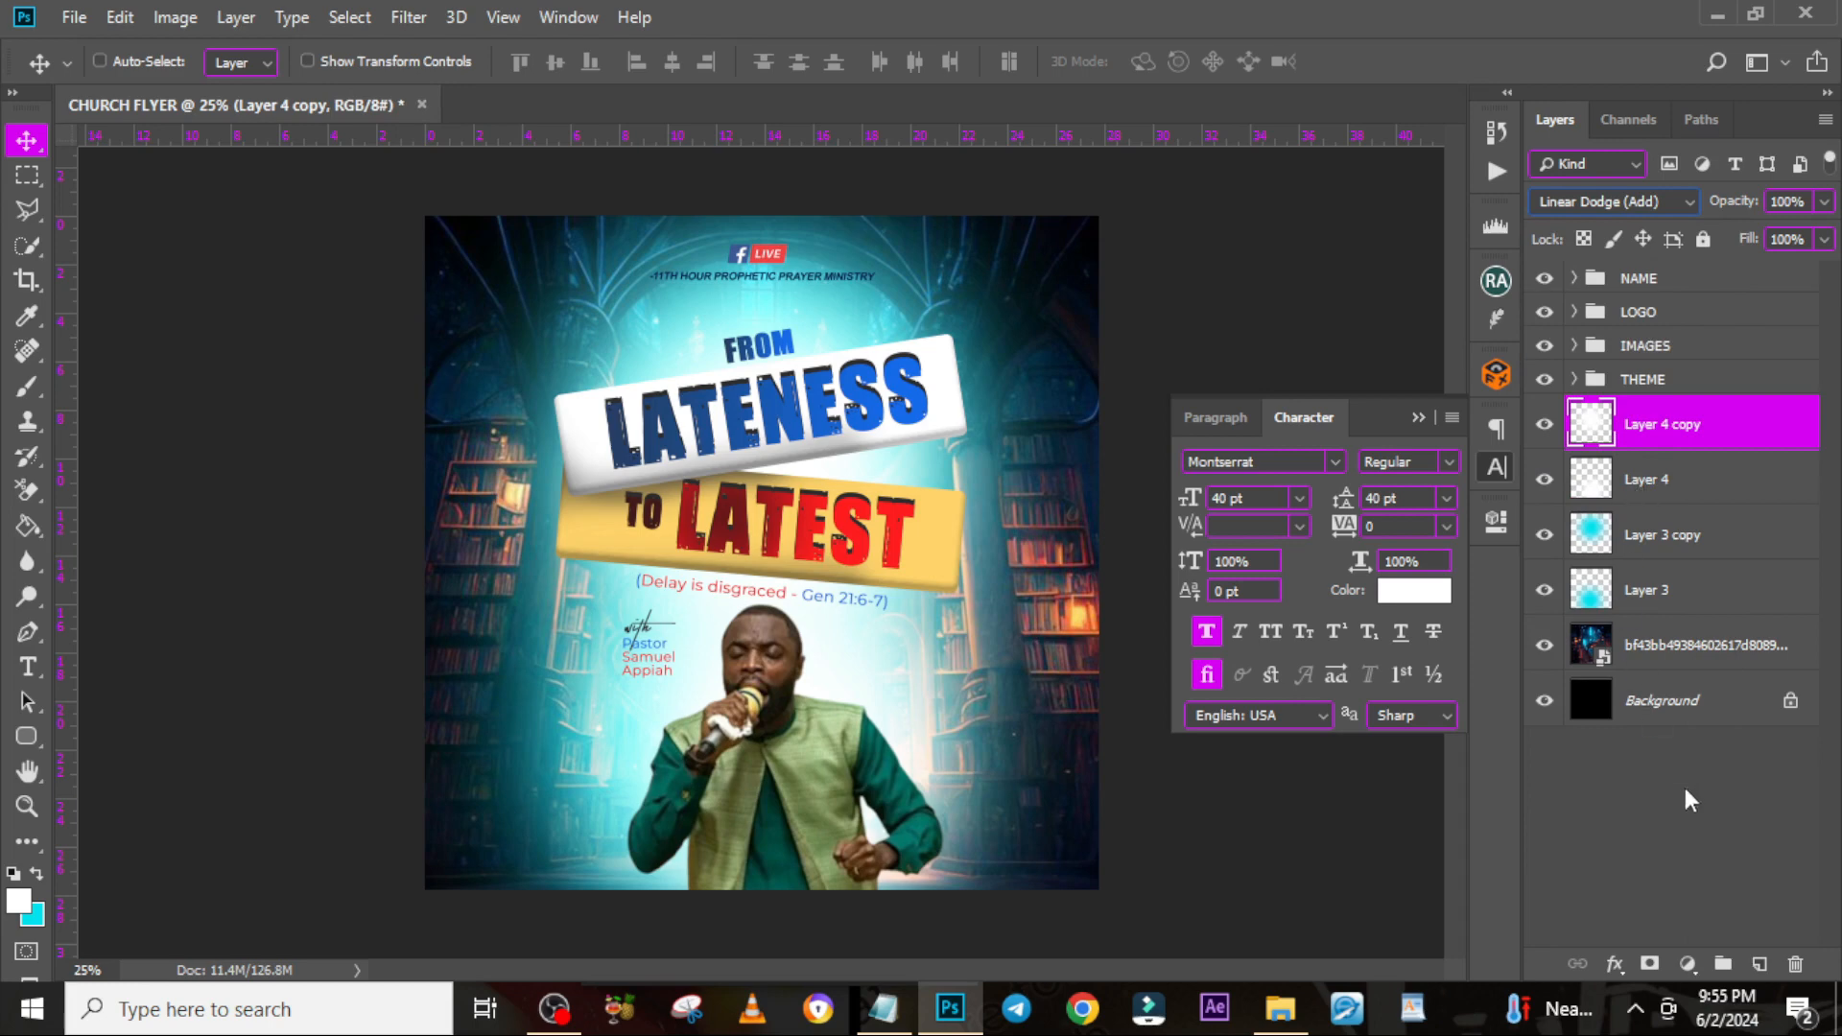
{"action": "left_click", "coordinate": [1681, 965]}
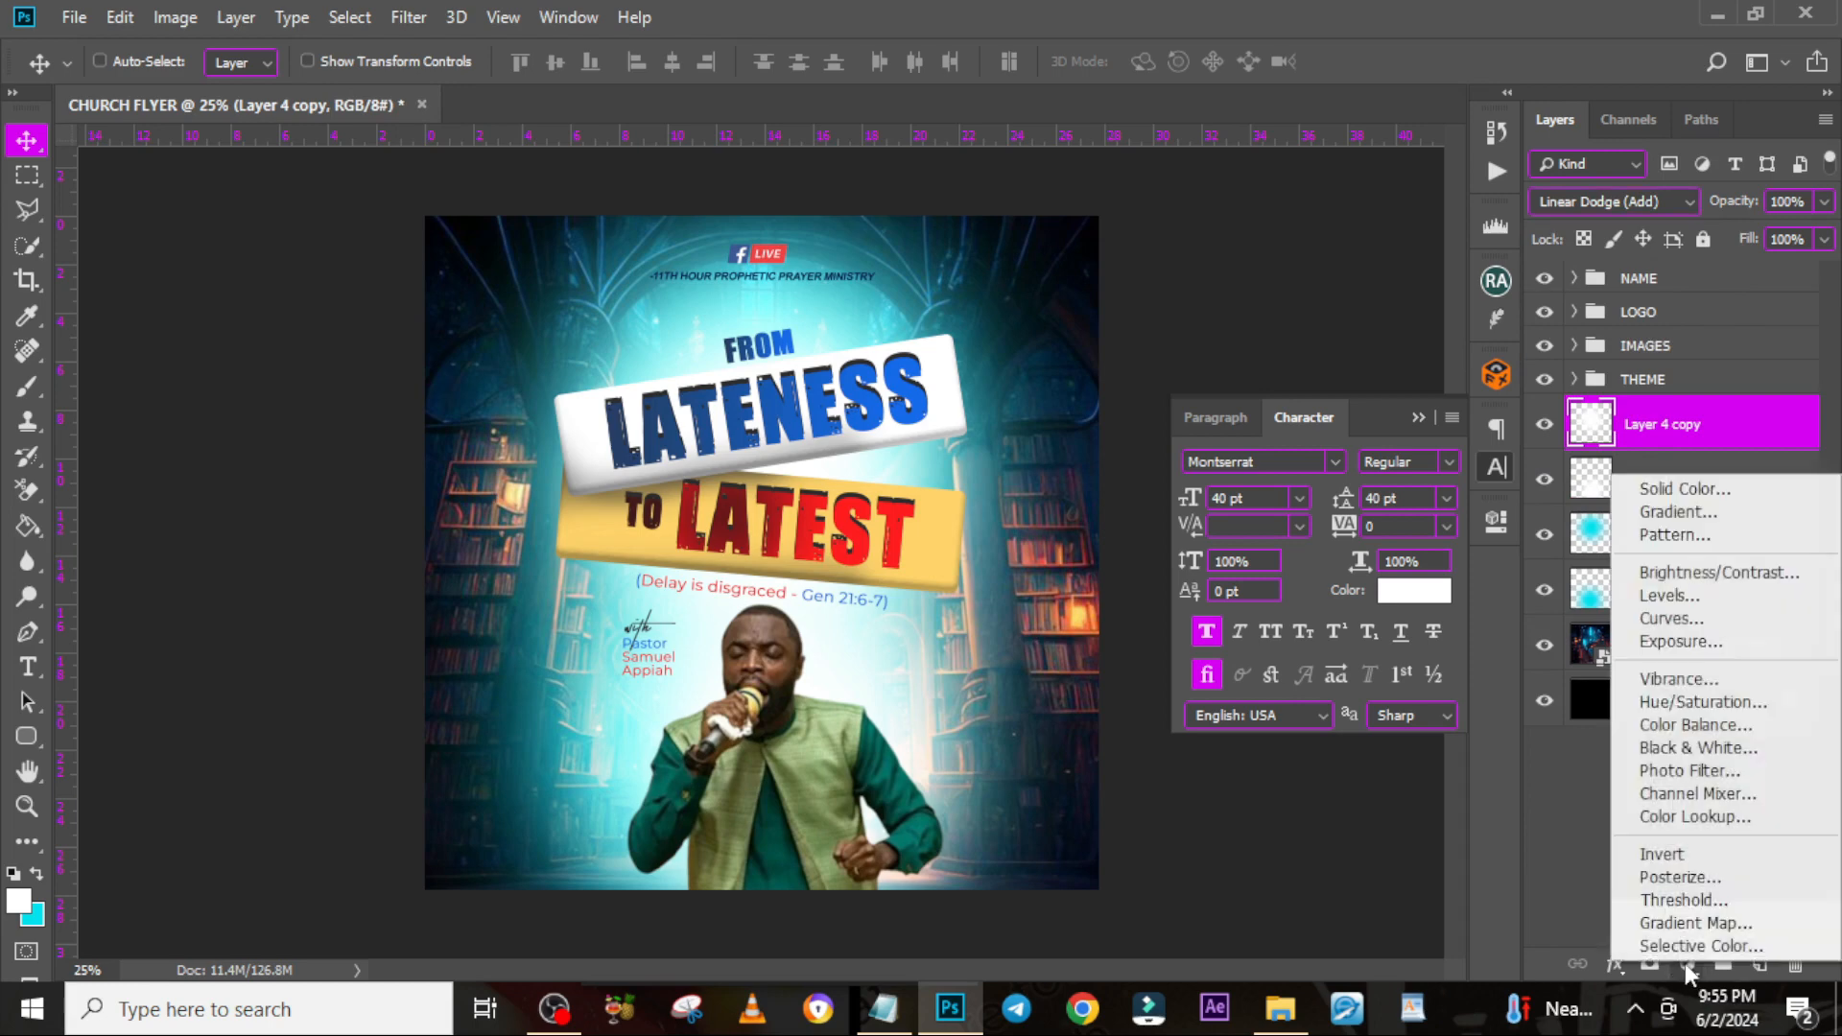
{"action": "left_click", "coordinate": [1672, 608]}
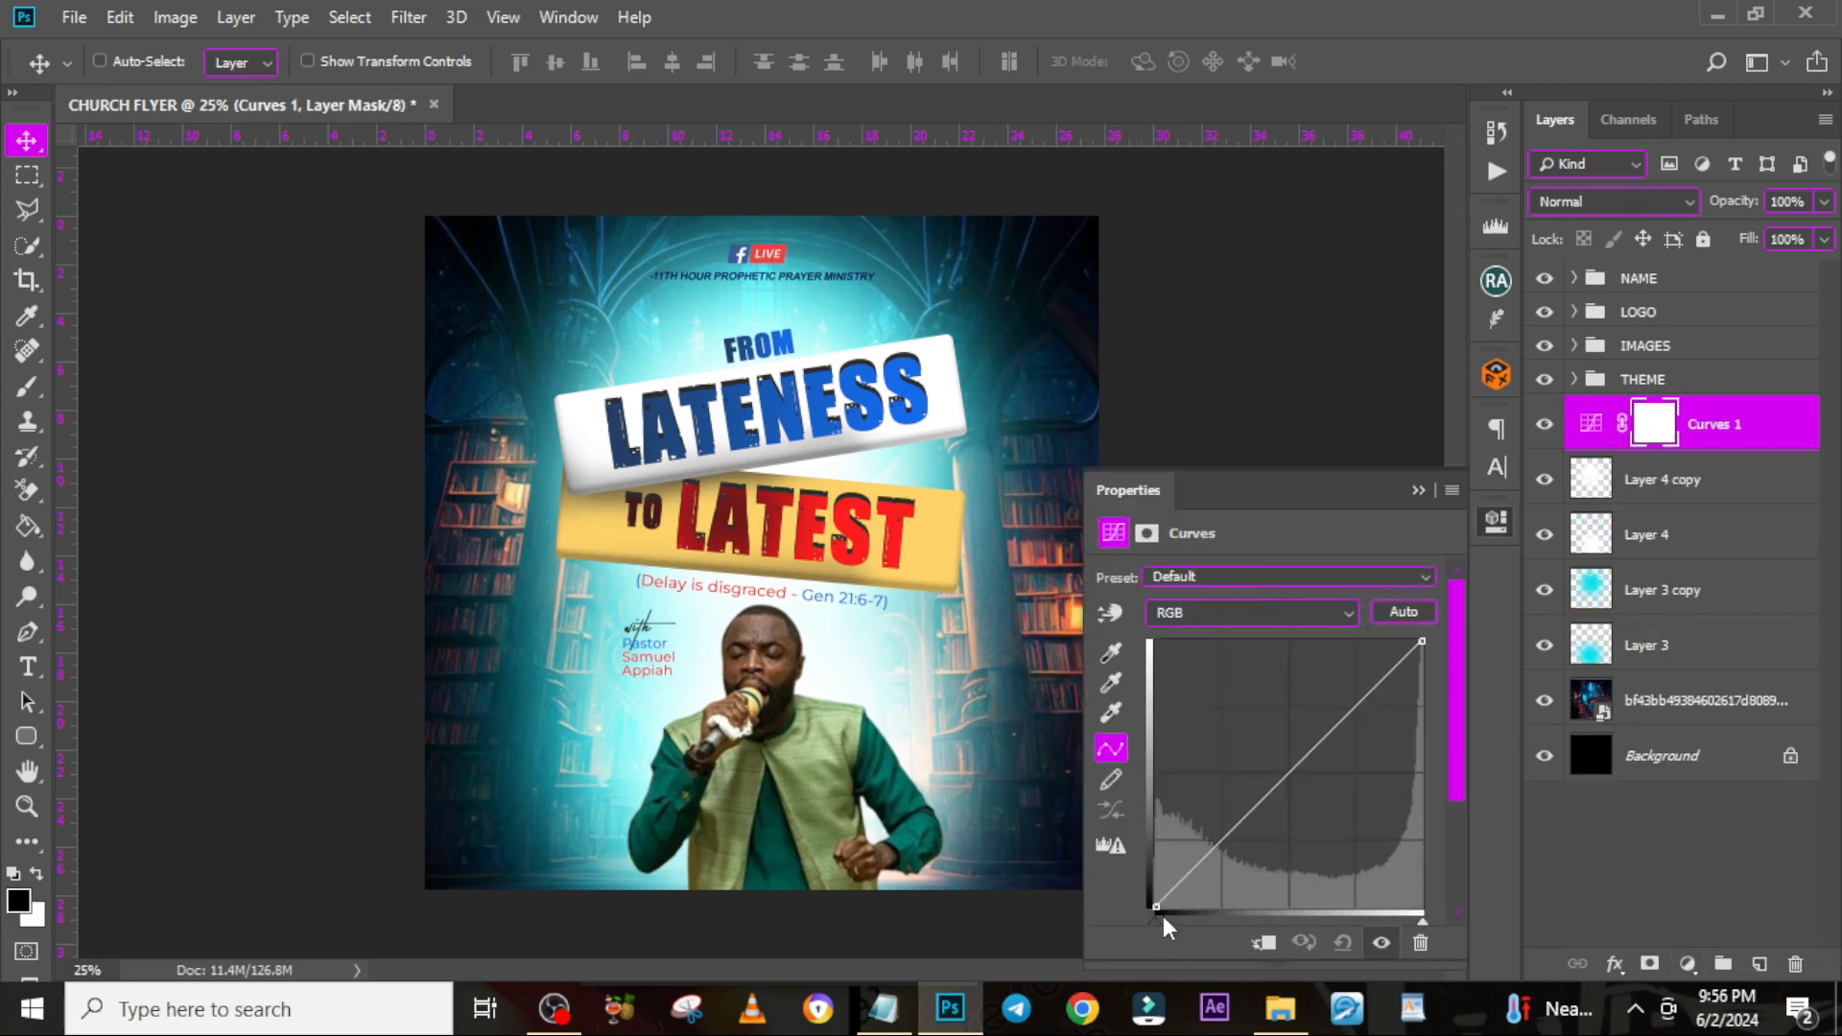
{"action": "left_click_drag", "start_coordinate": [1158, 918], "coordinate": [1179, 919]}
{"action": "left_click_drag", "start_coordinate": [1291, 783], "coordinate": [1291, 766]}
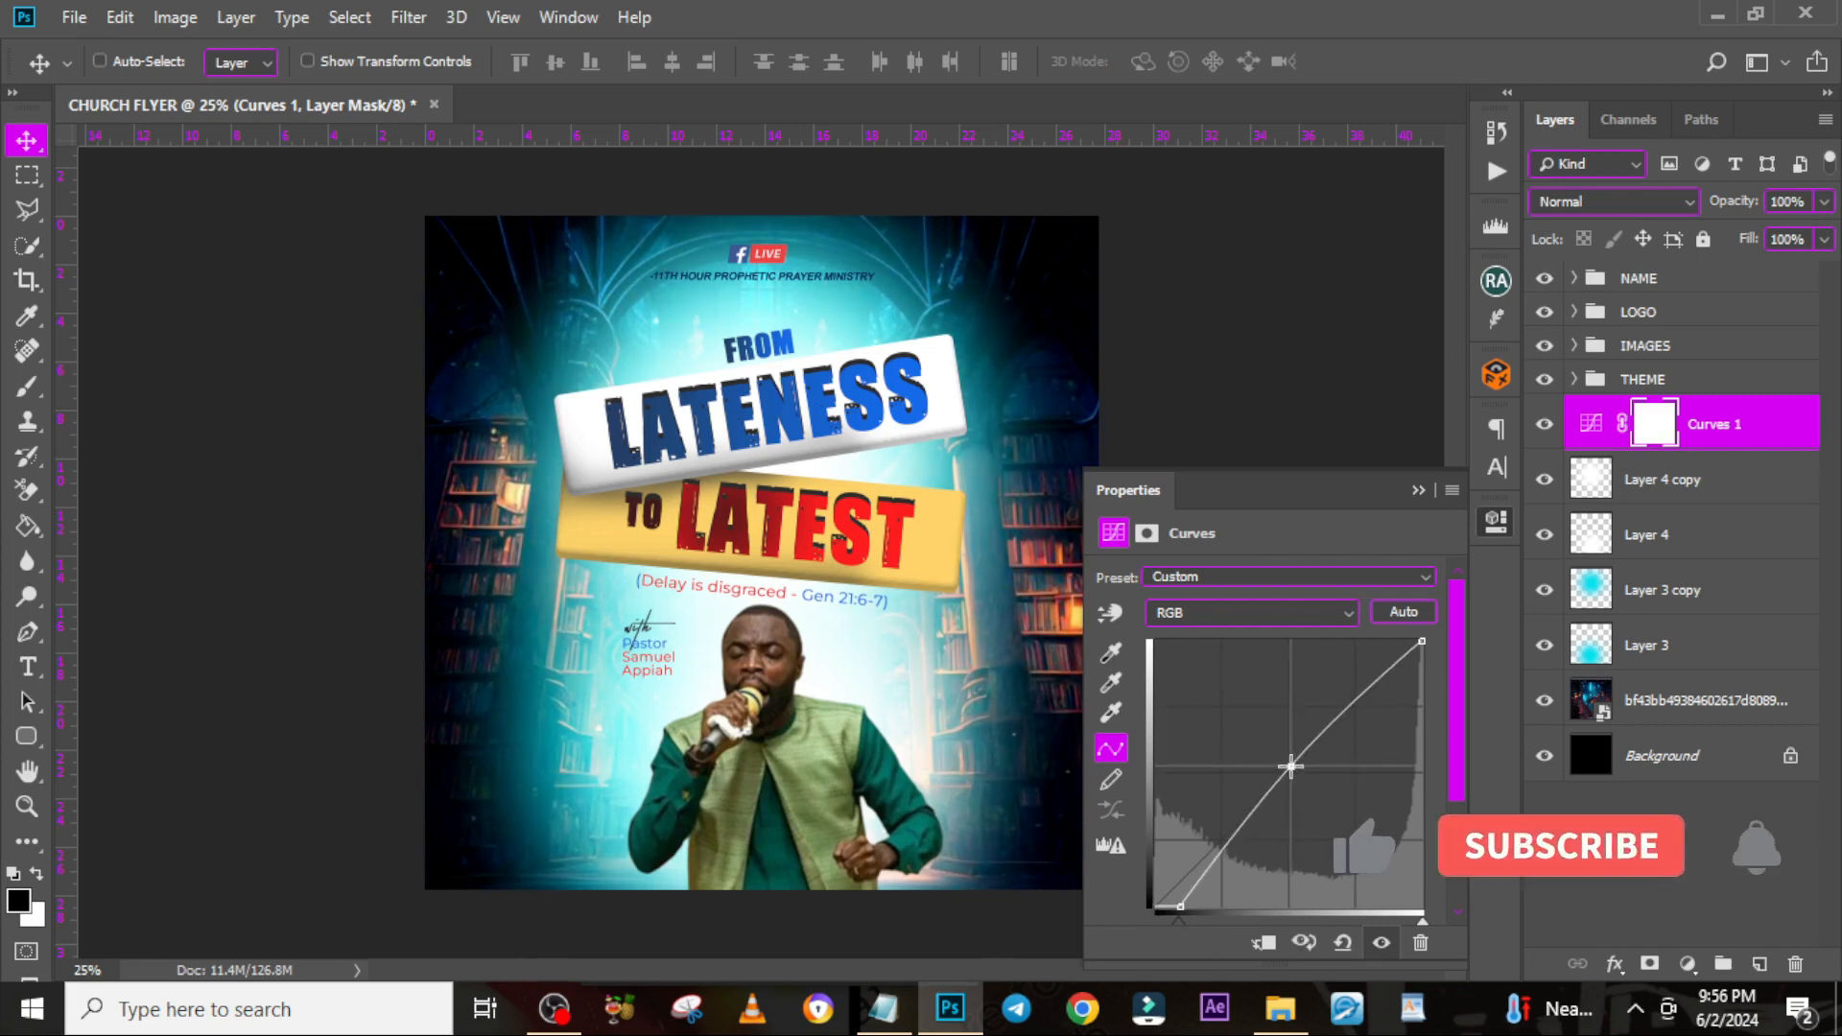
{"action": "left_click", "coordinate": [1418, 490]}
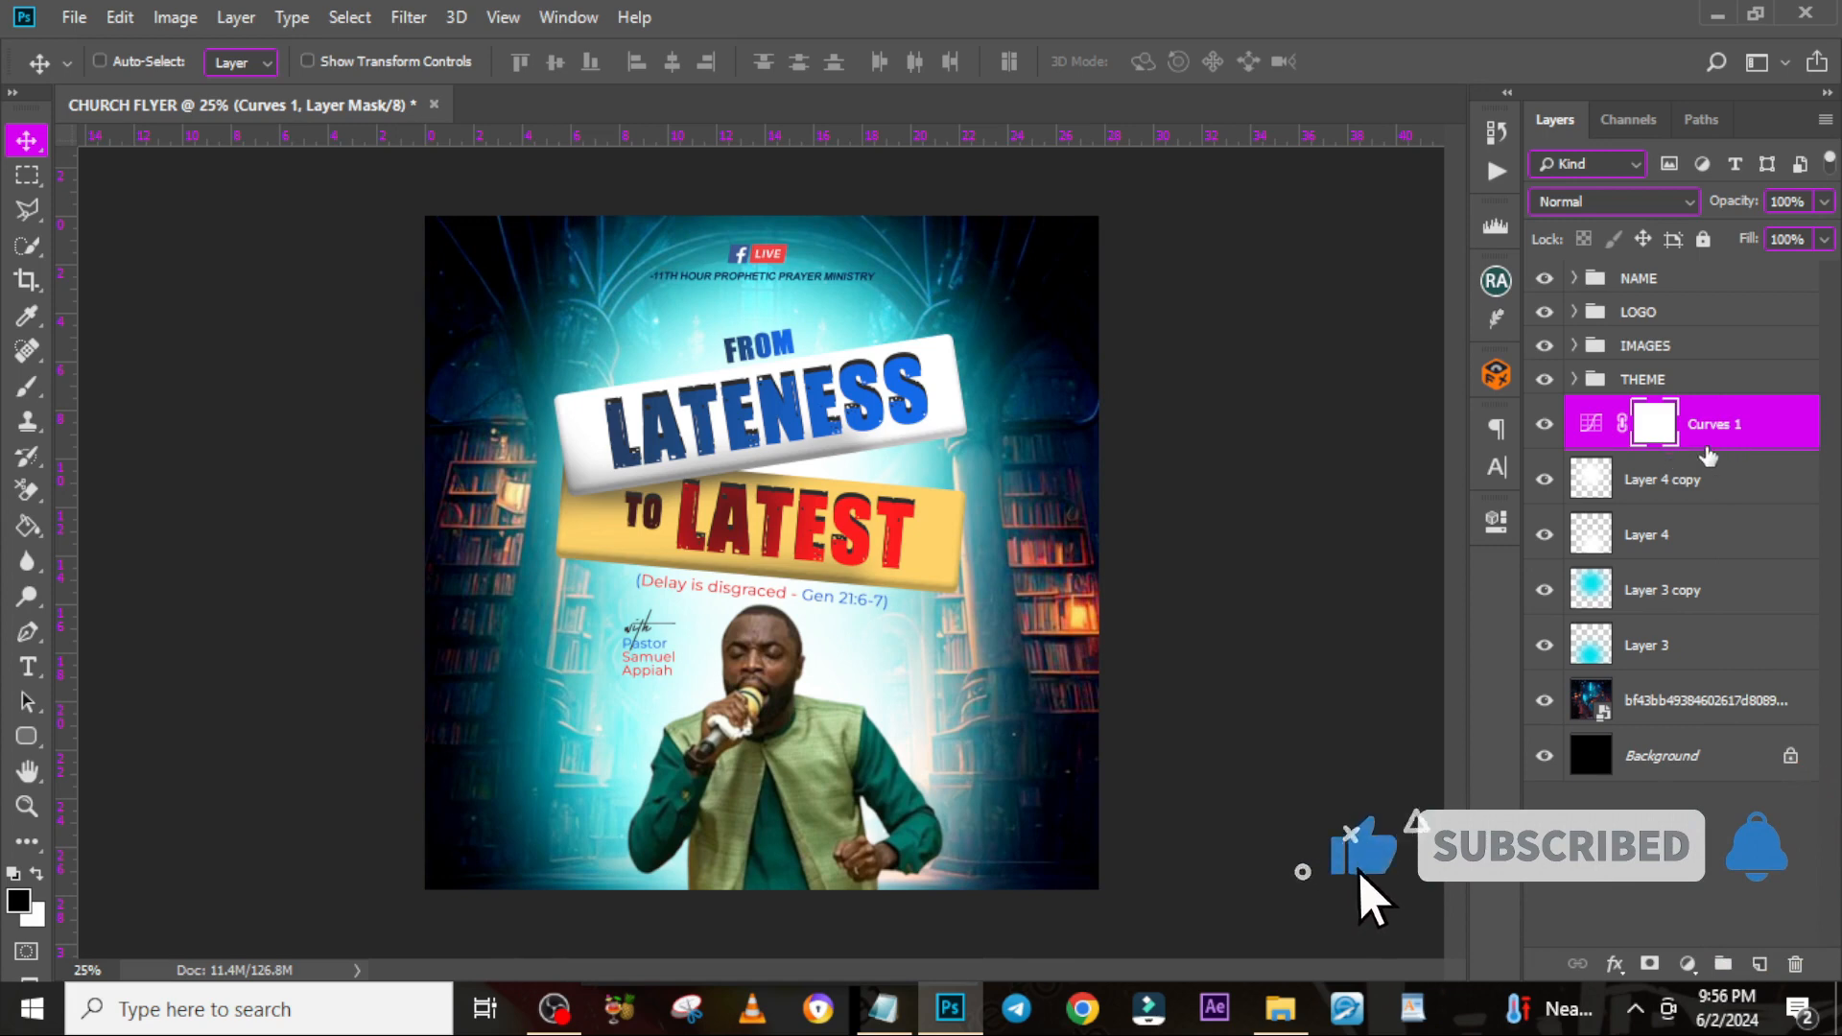
Group the Curves adjustment, the four glow layers and the library image, and name the group BG
{"action": "left_click", "coordinate": [1657, 708], "text": "shift"}
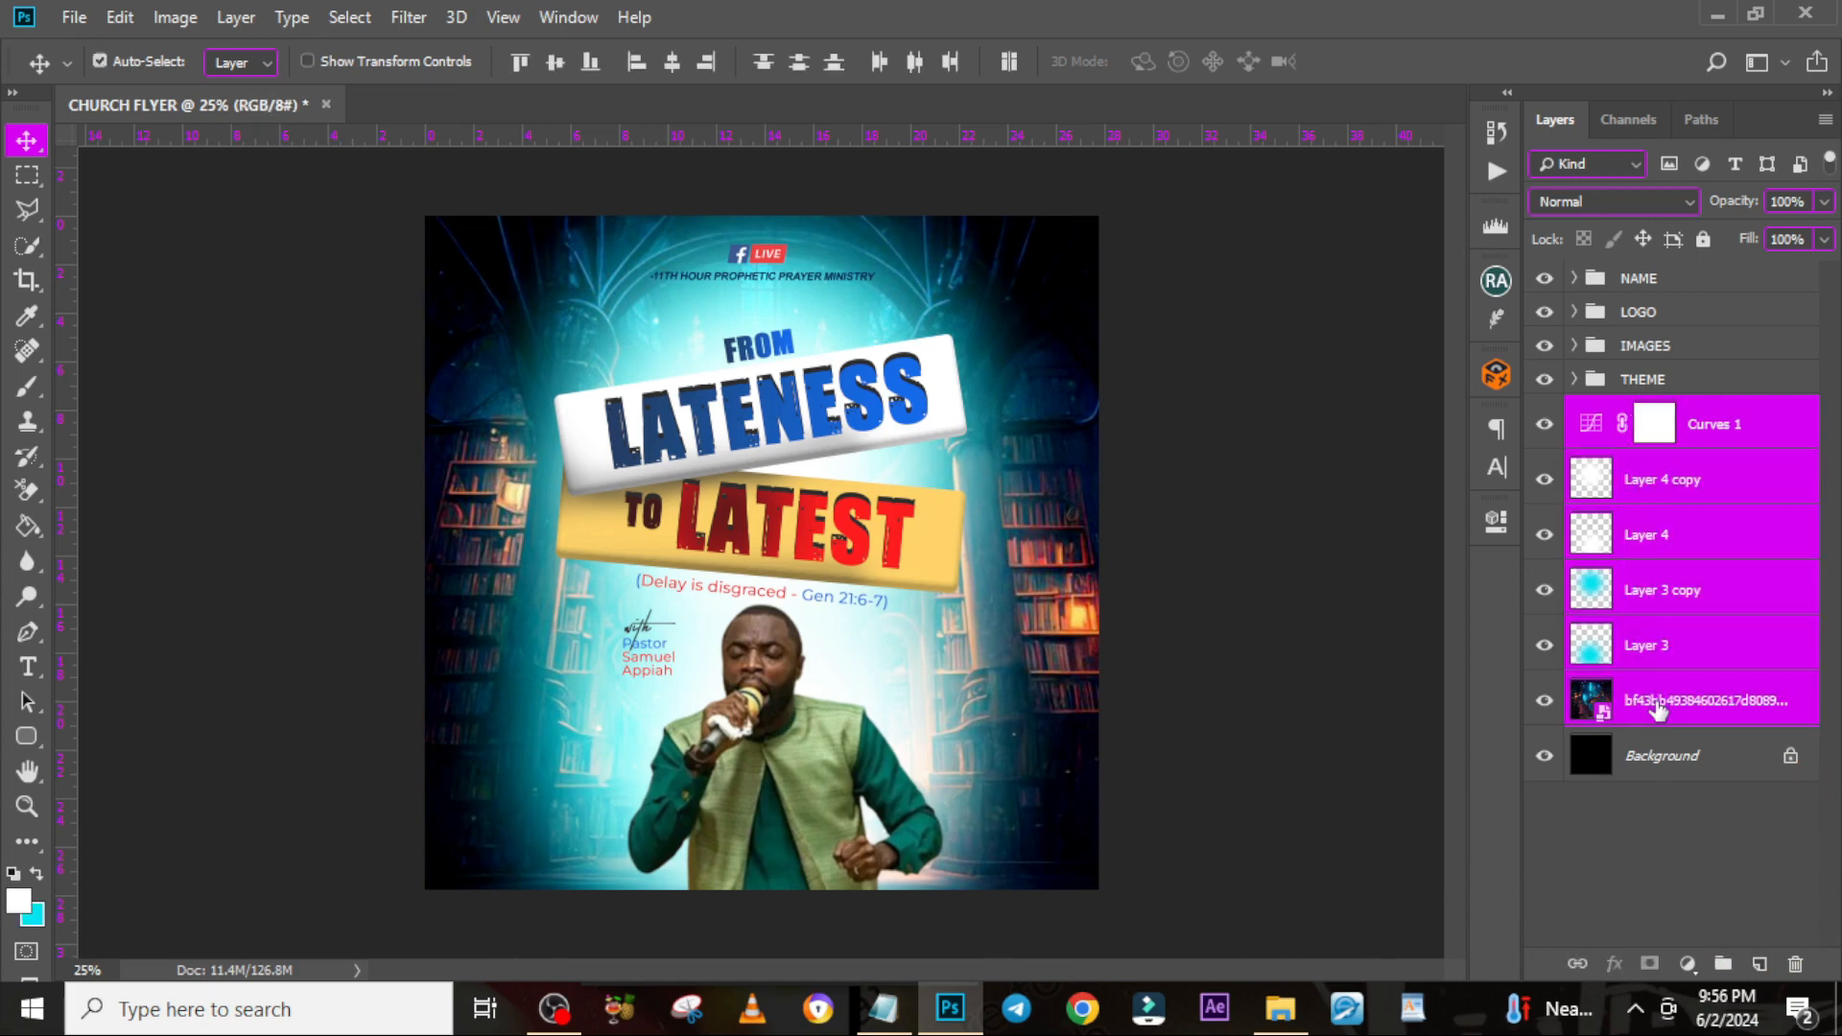
{"action": "key", "text": "ctrl+g"}
{"action": "double_click", "coordinate": [1665, 414]}
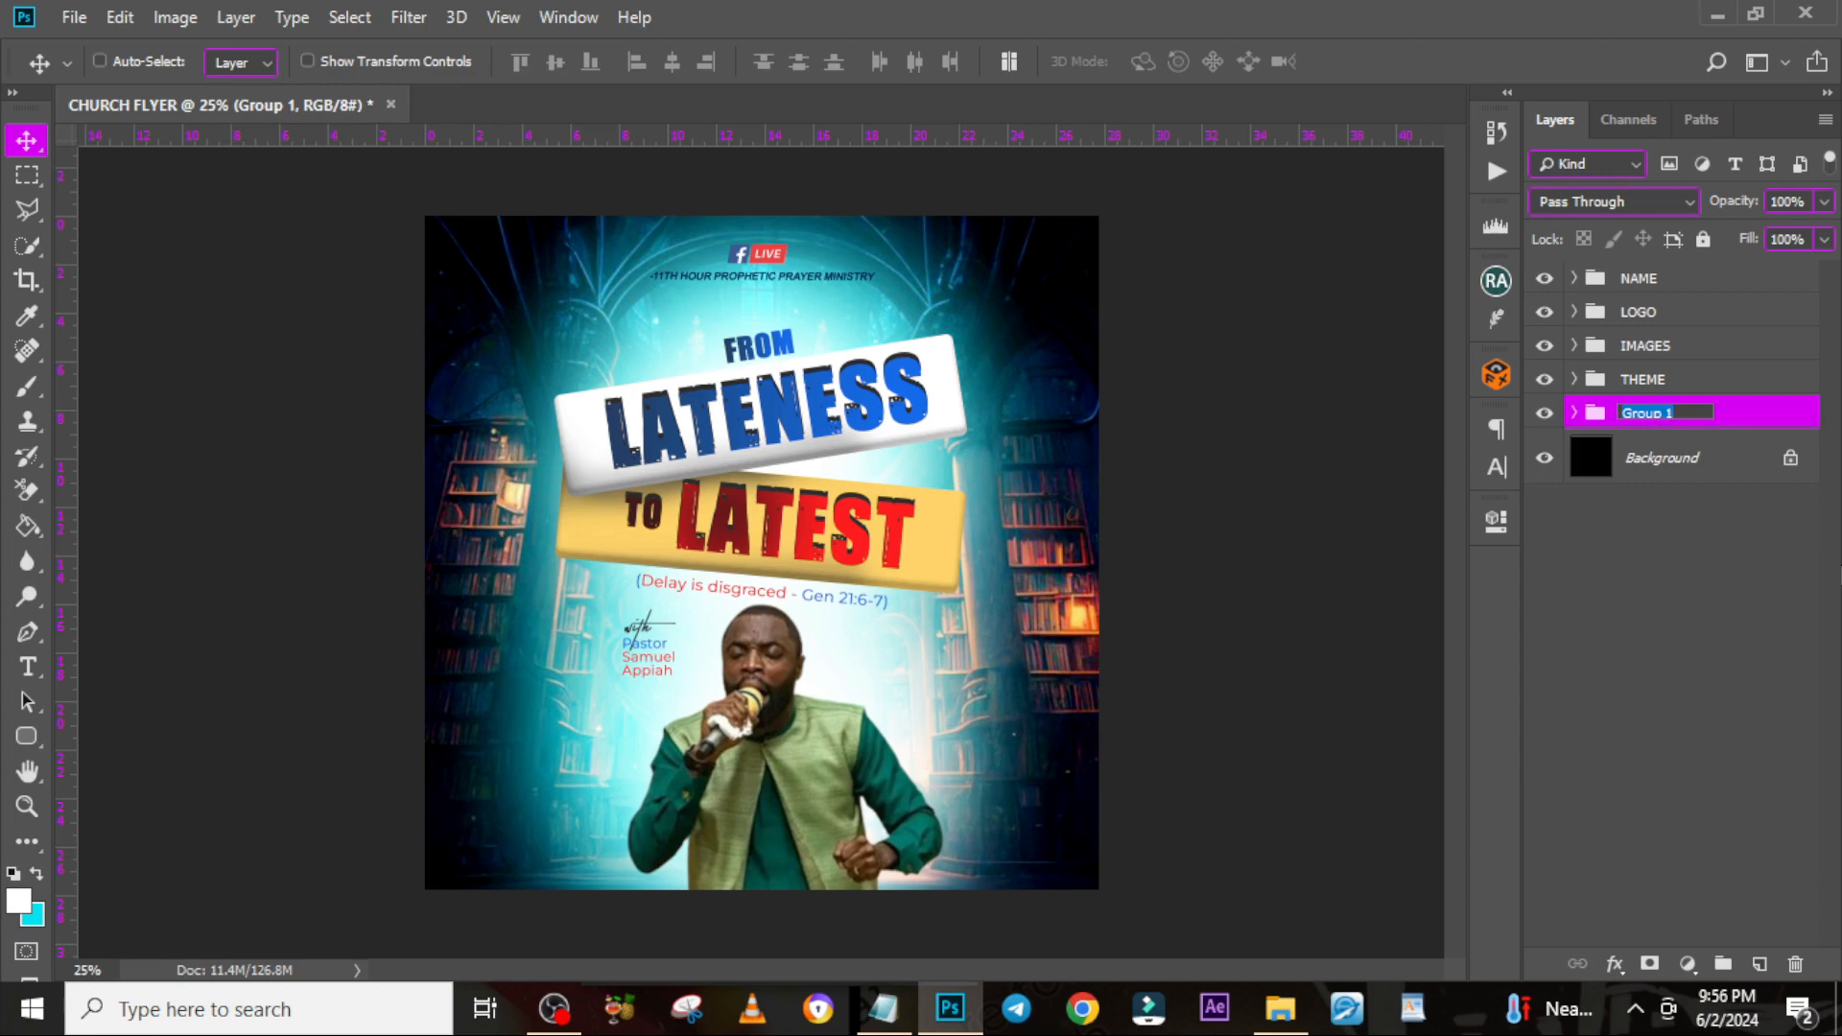
{"action": "type", "text": "BG"}
{"action": "key", "text": "Return"}
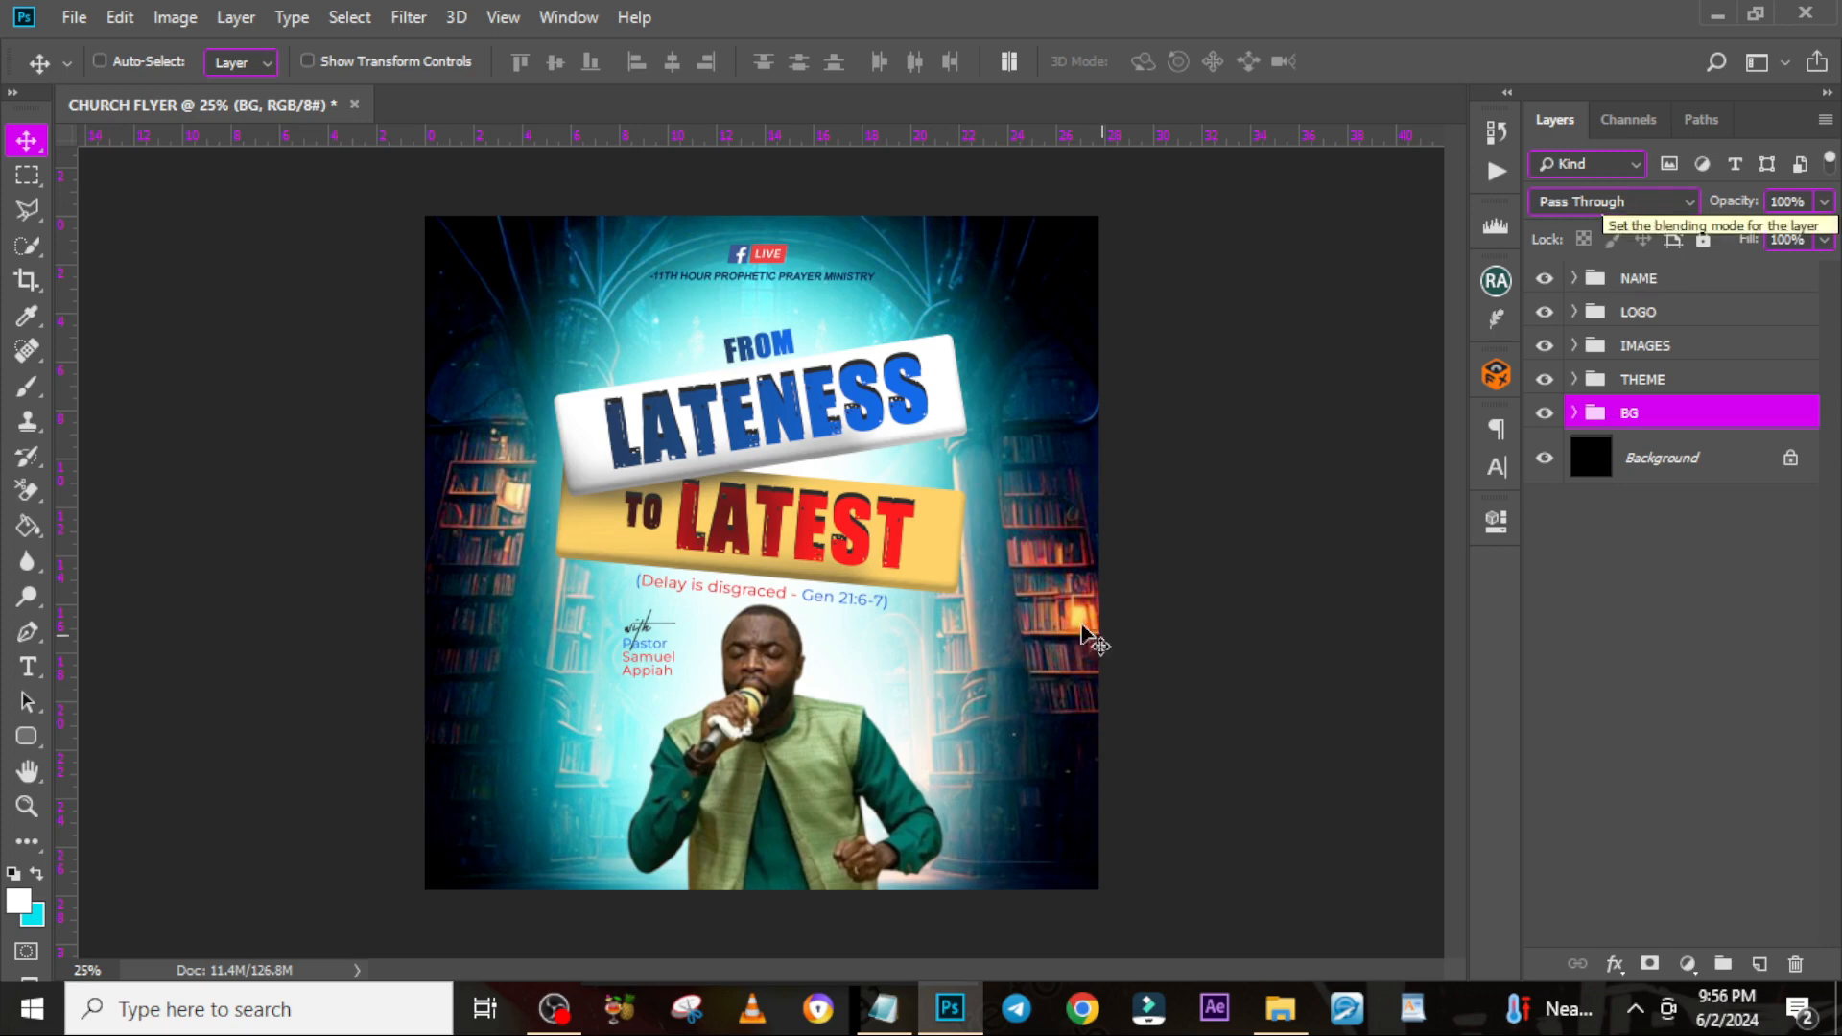
Add a white text layer beside the preacher with MON - FRI copied from the Notepad text
{"action": "key", "text": "t"}
{"action": "left_click", "coordinate": [898, 682]}
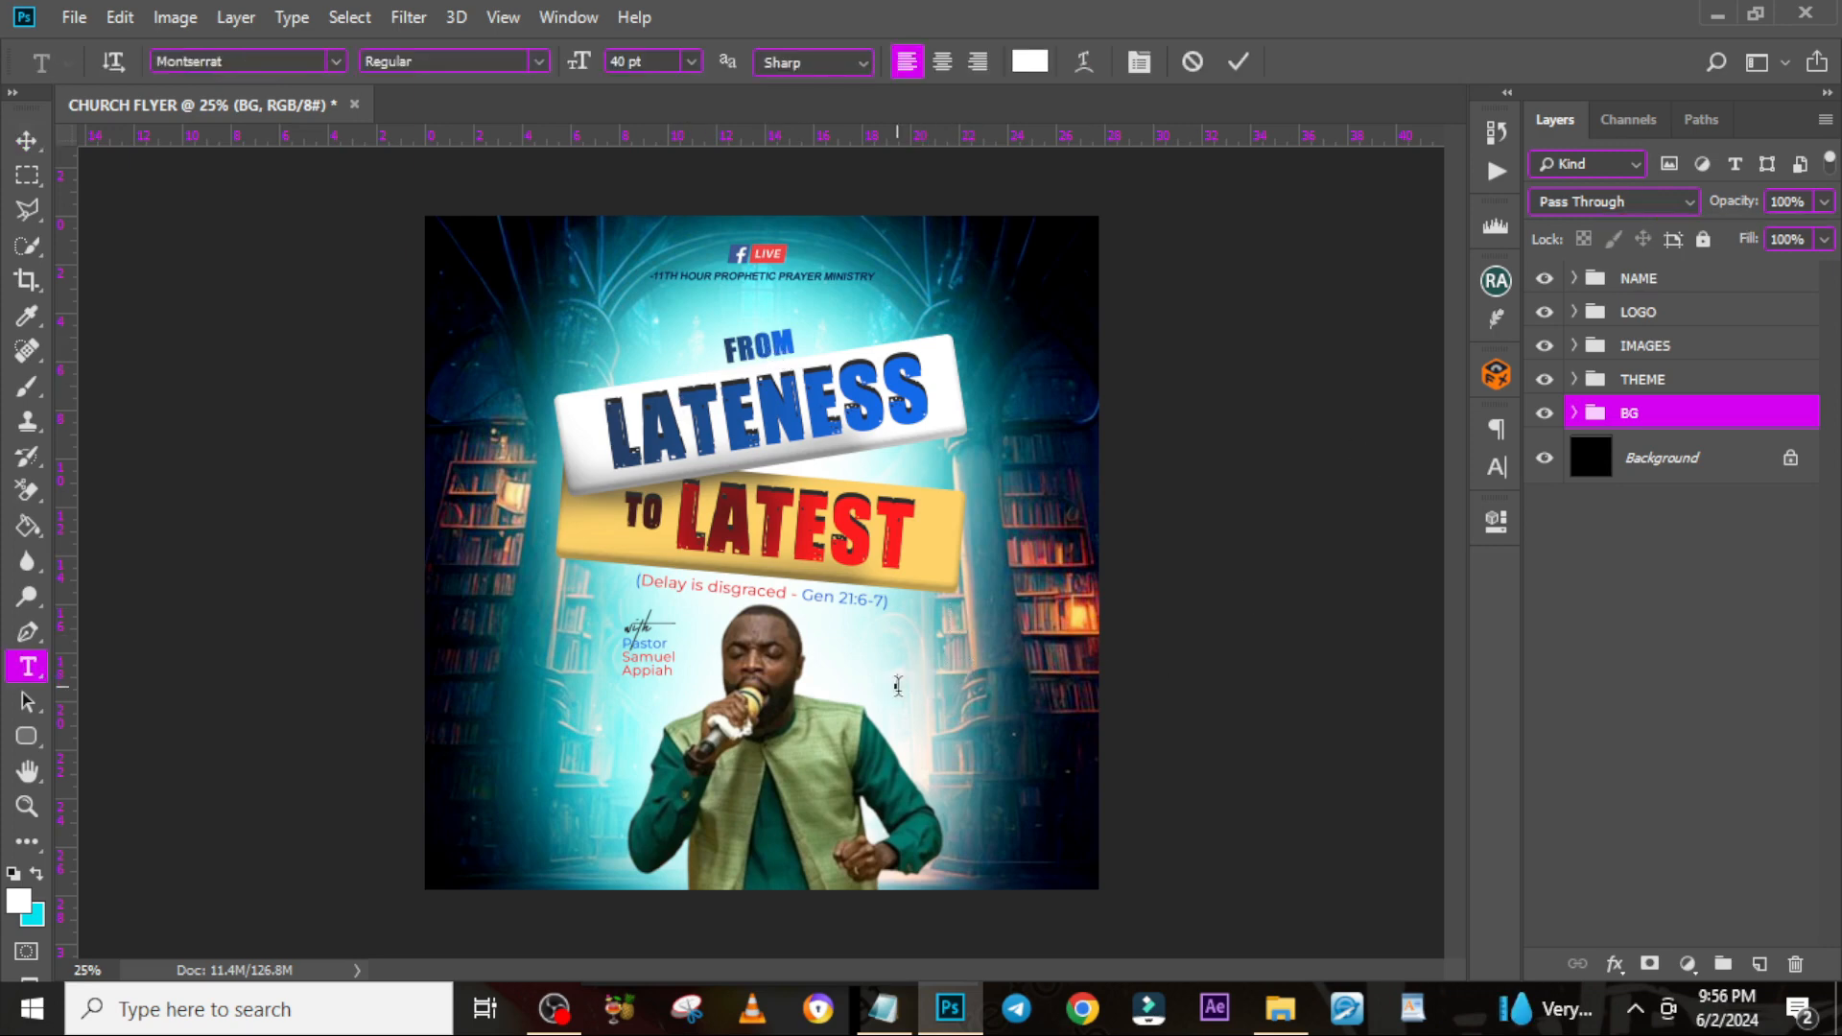
{"action": "left_click", "coordinate": [888, 1024]}
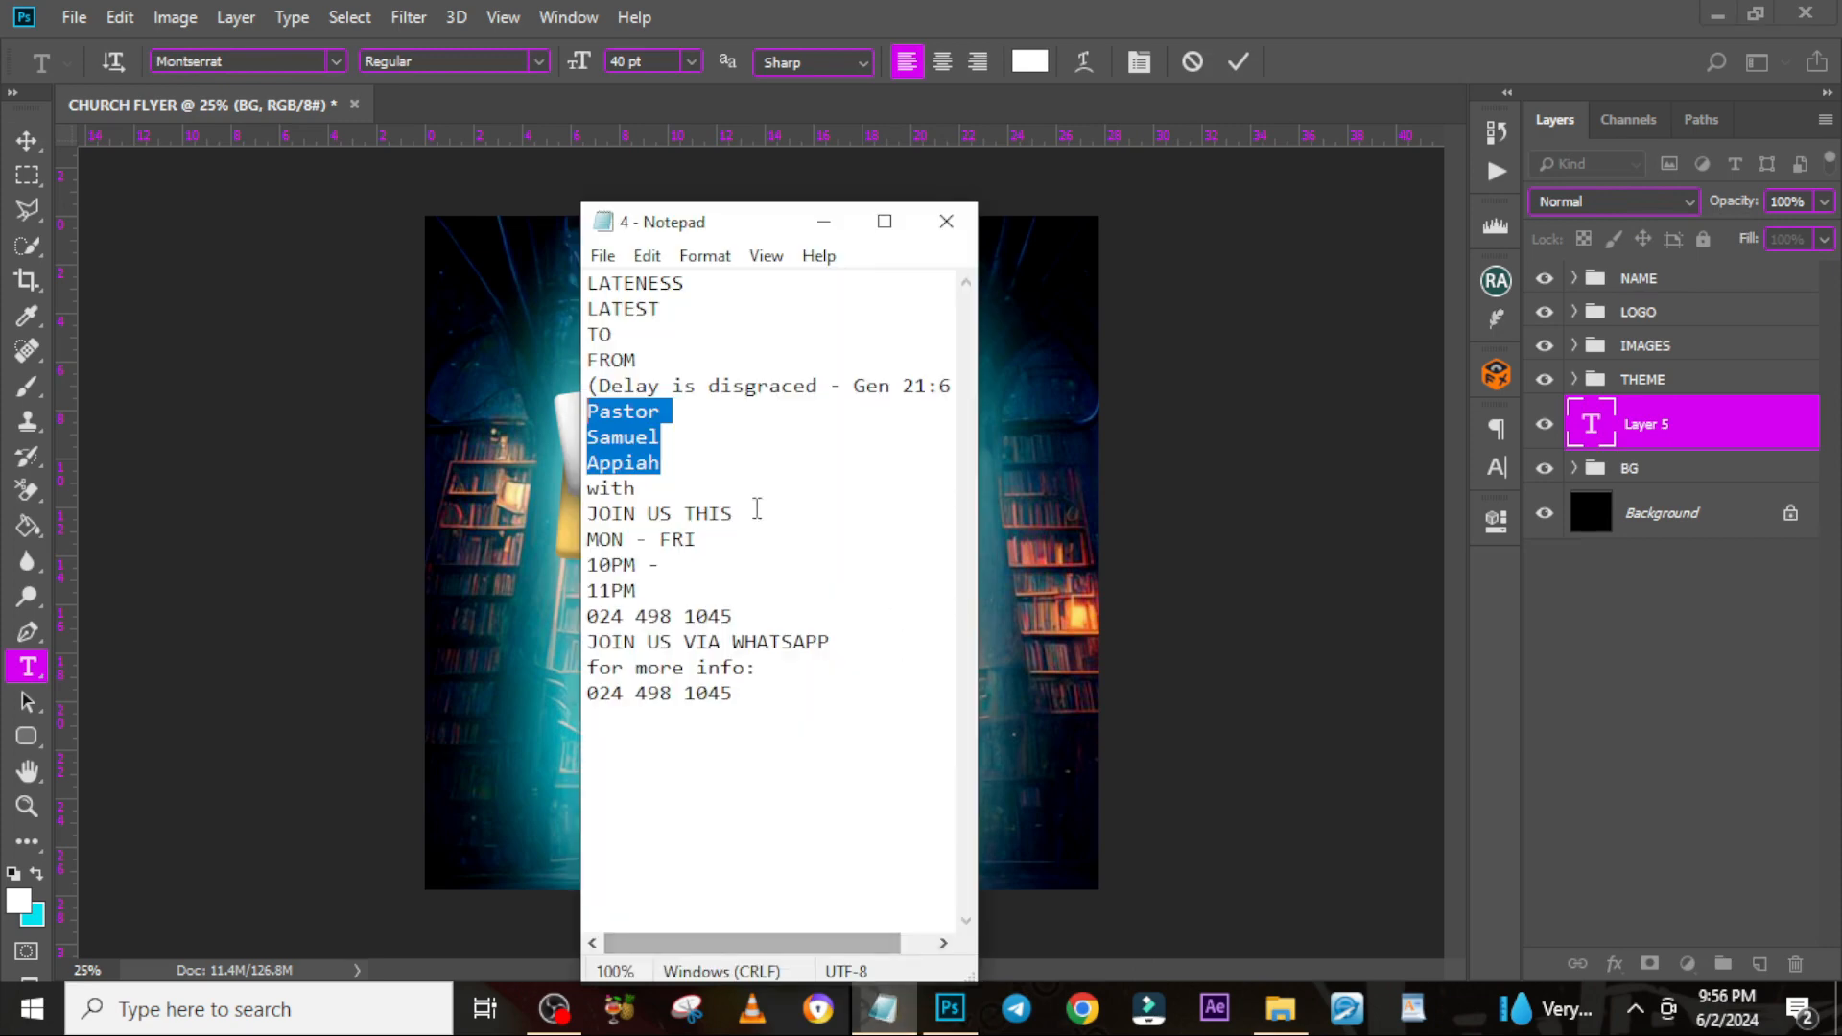
{"action": "left_click_drag", "start_coordinate": [745, 518], "coordinate": [554, 518]}
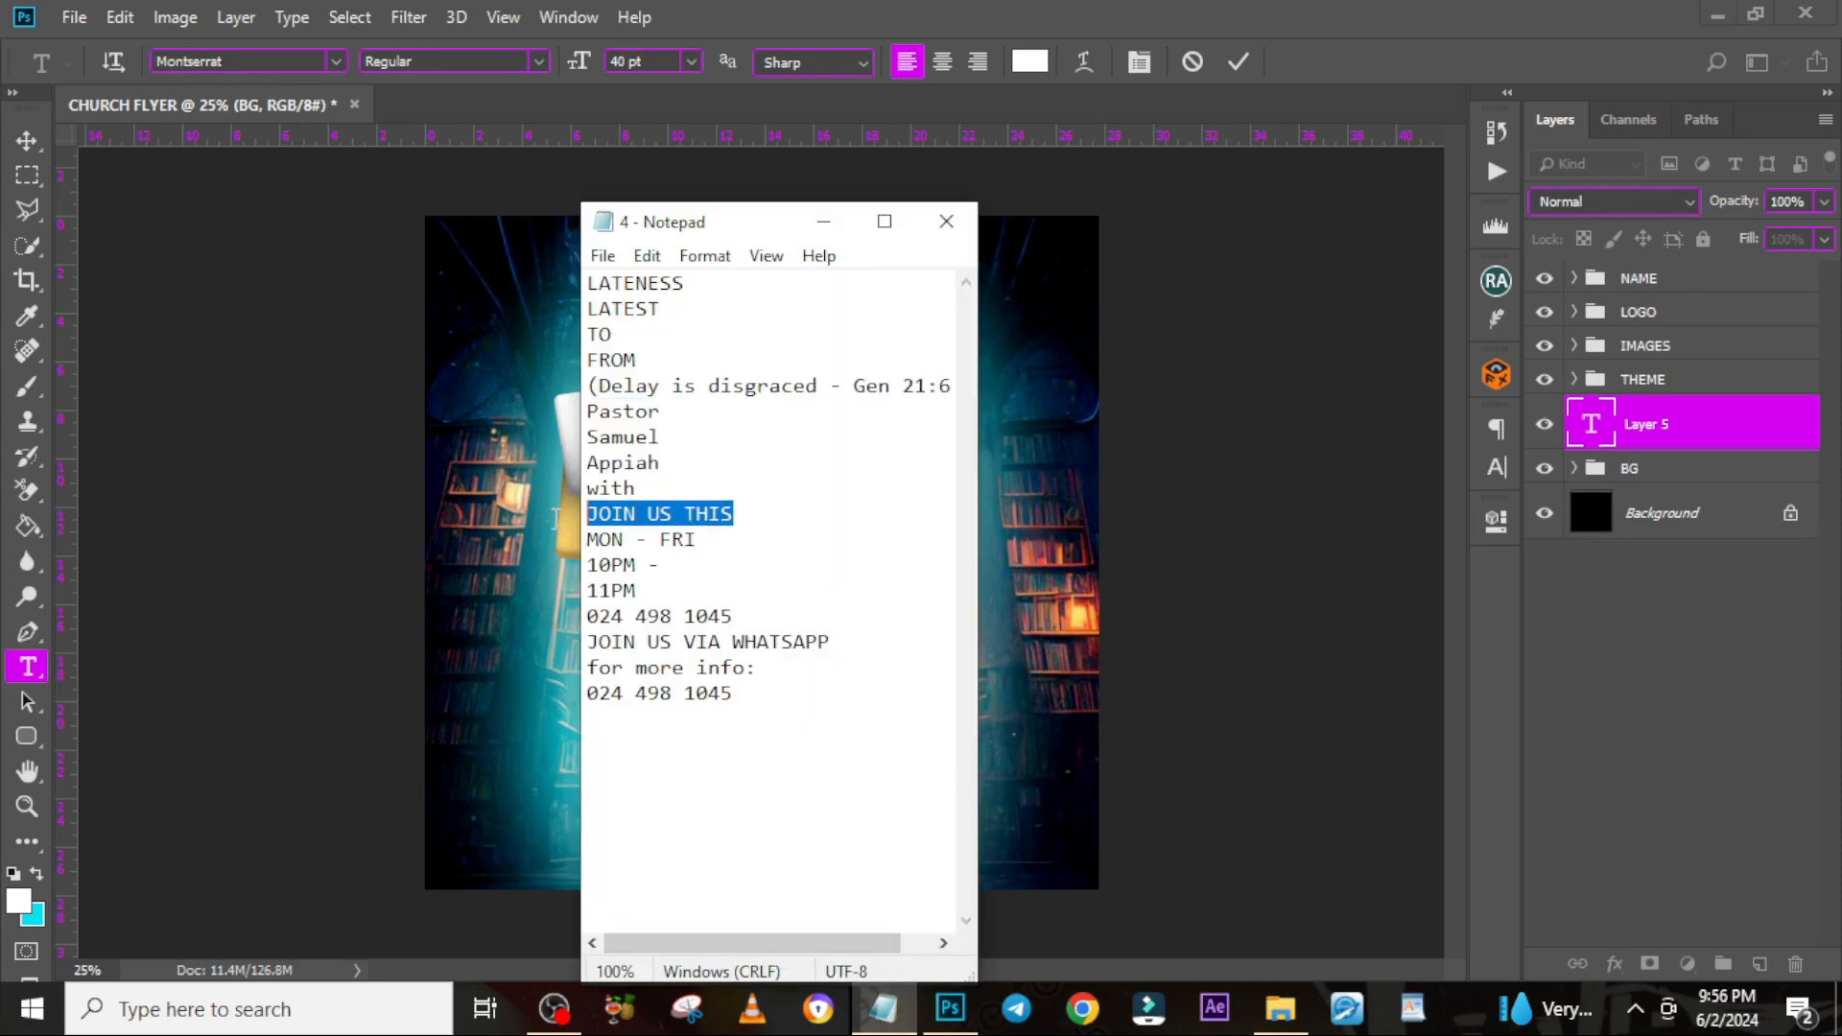
{"action": "left_click_drag", "start_coordinate": [700, 542], "coordinate": [610, 542]}
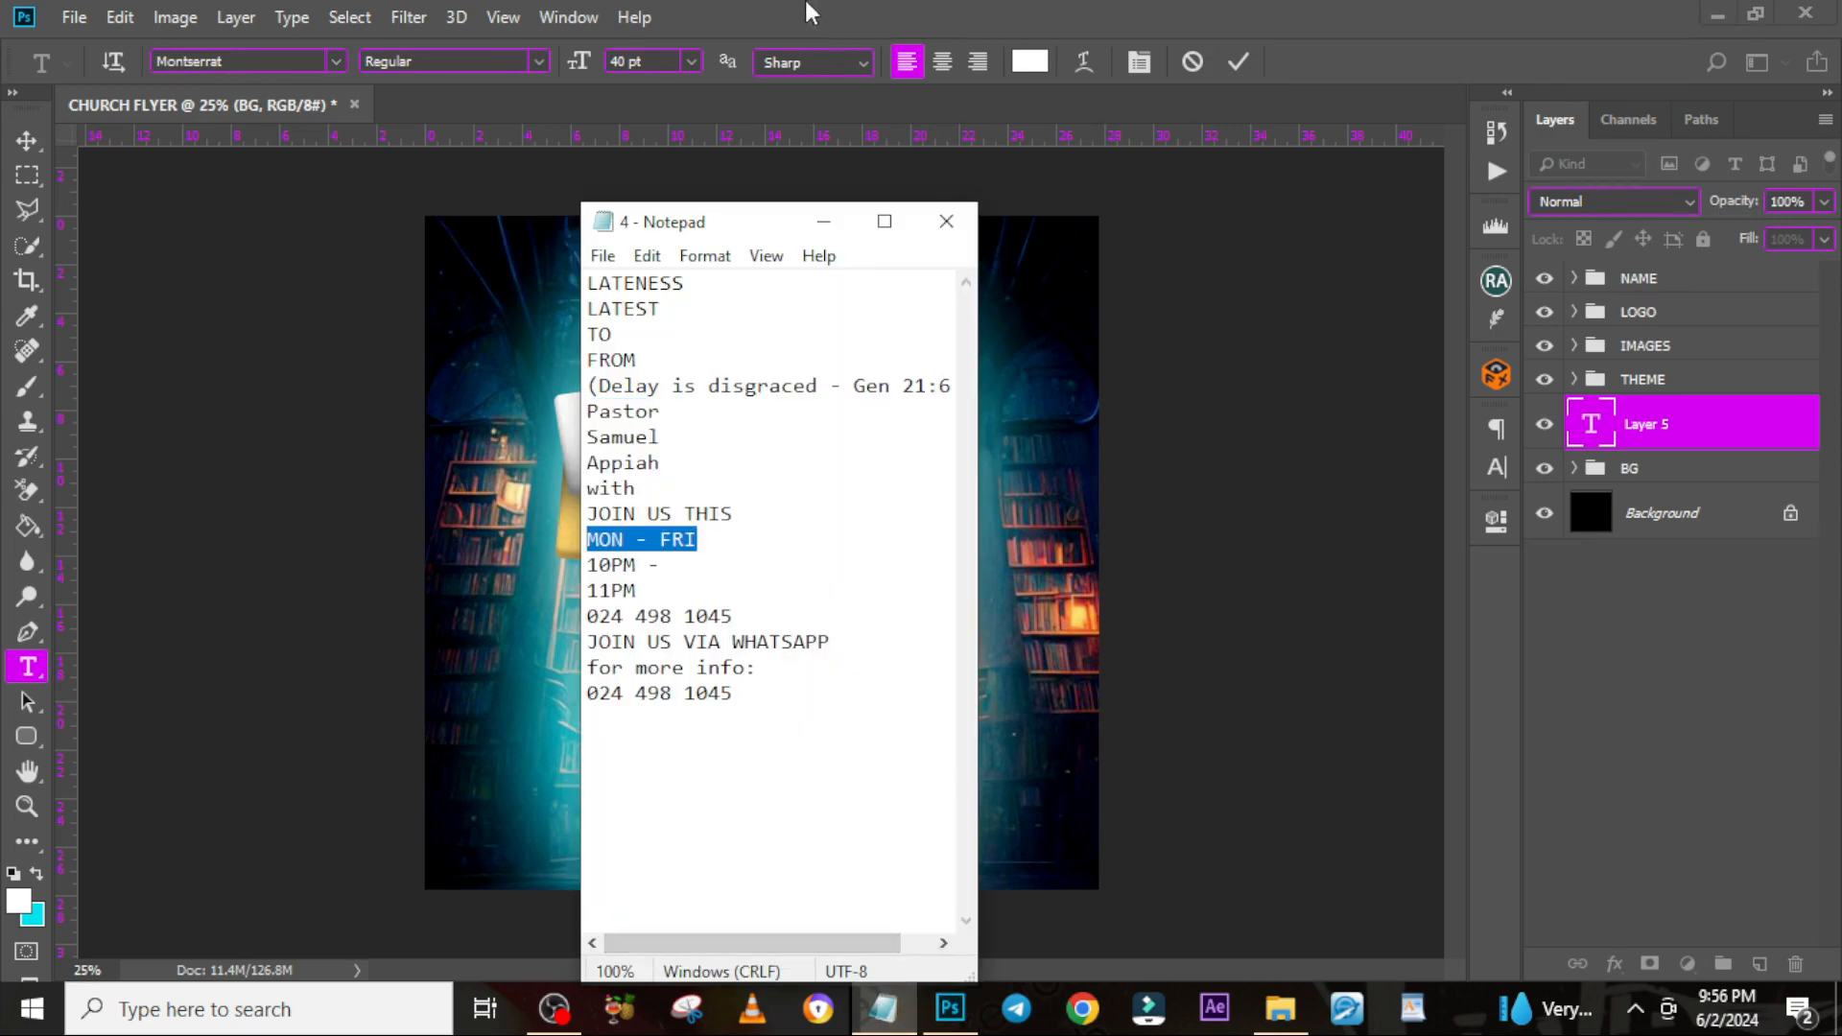
{"action": "left_click", "coordinate": [811, 13]}
{"action": "key", "text": "ctrl+v"}
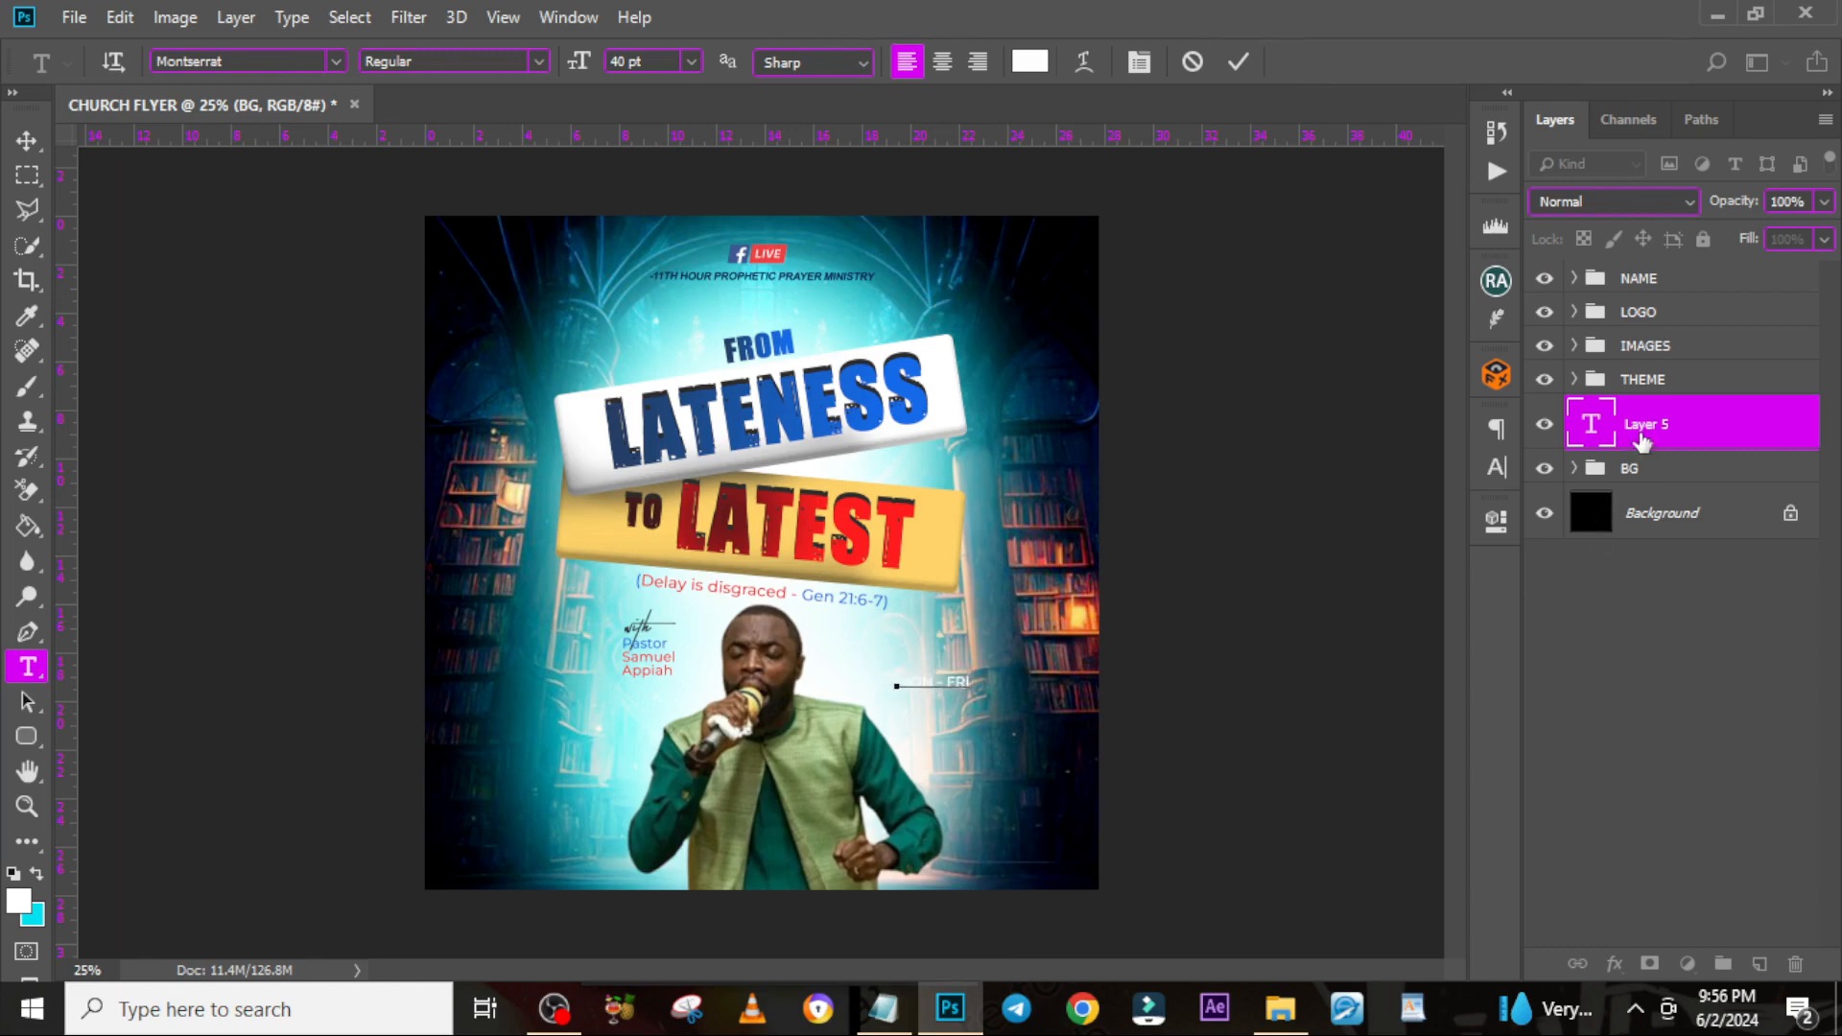
{"action": "left_click", "coordinate": [1641, 438]}
Move the MON - FRI text onto the preacher's chest and bring its layer to the top of the stack
{"action": "key", "text": "v"}
{"action": "left_click_drag", "start_coordinate": [923, 692], "coordinate": [821, 782]}
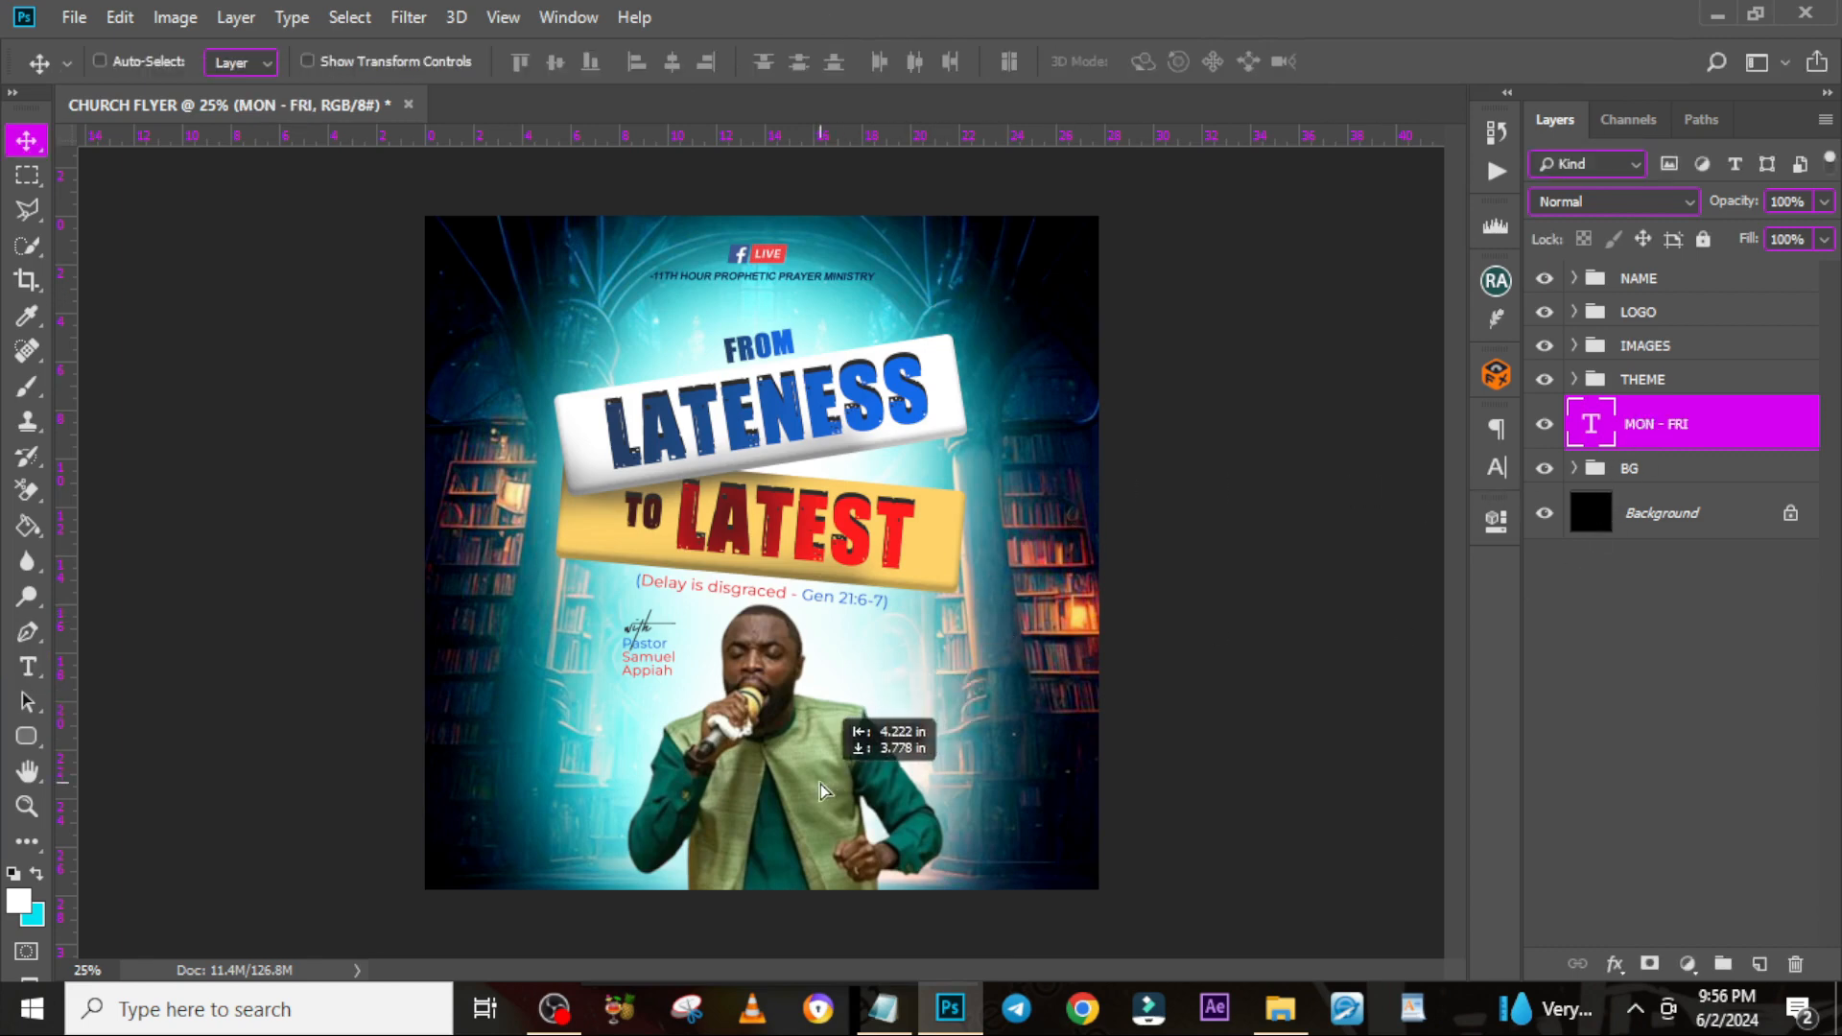
{"action": "left_click_drag", "start_coordinate": [1654, 430], "coordinate": [1641, 264]}
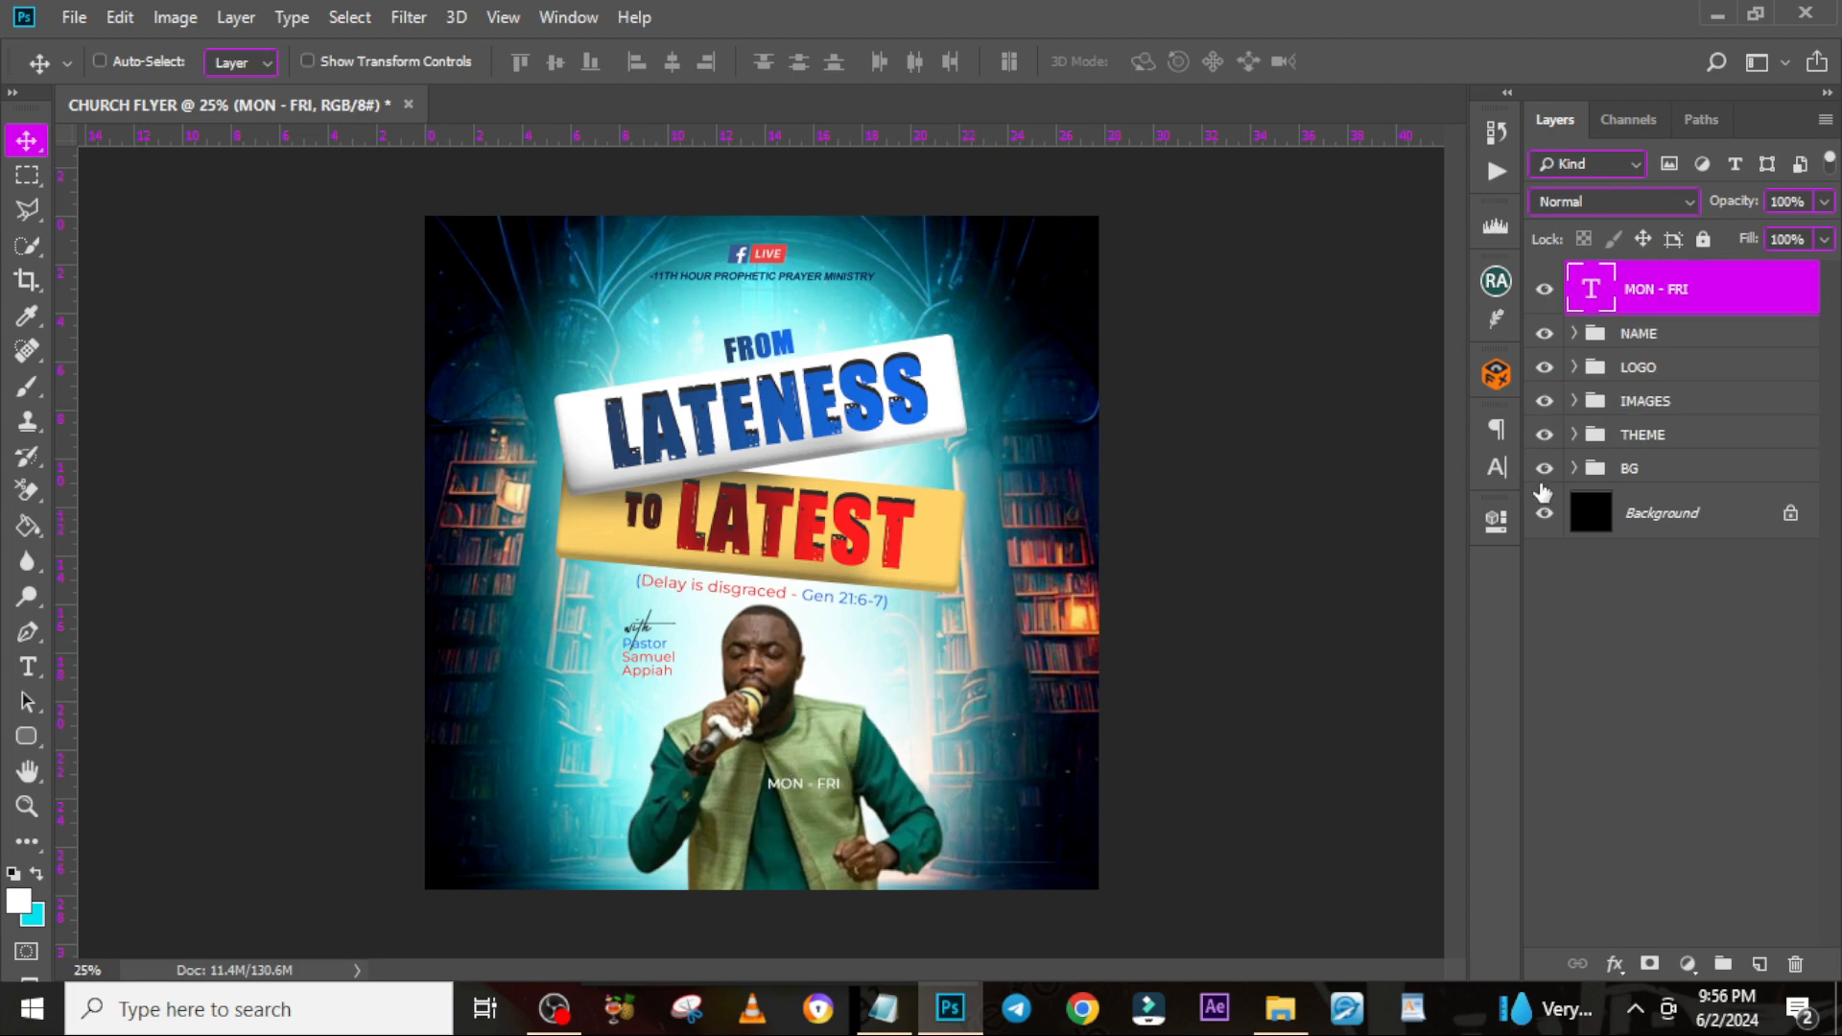
Set the MON - FRI text to the Montserrat ExtraBold style
{"action": "left_click", "coordinate": [1495, 470]}
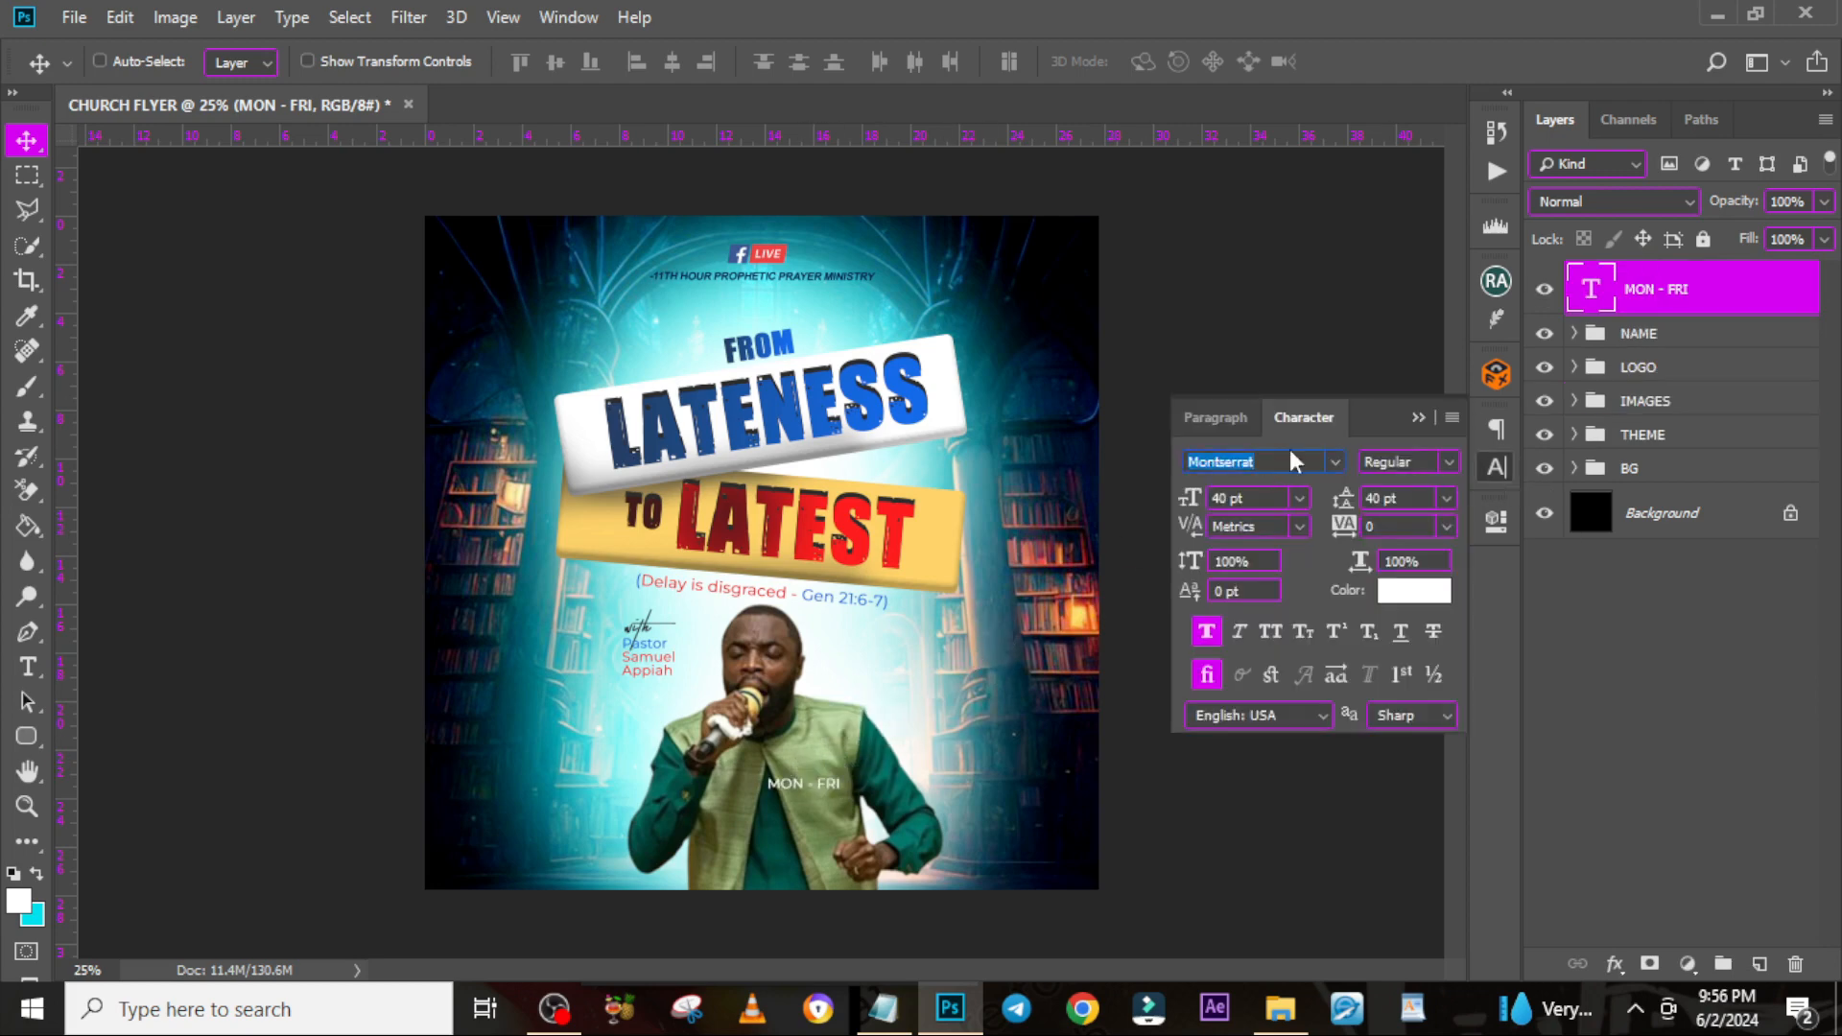
{"action": "left_click", "coordinate": [1451, 464]}
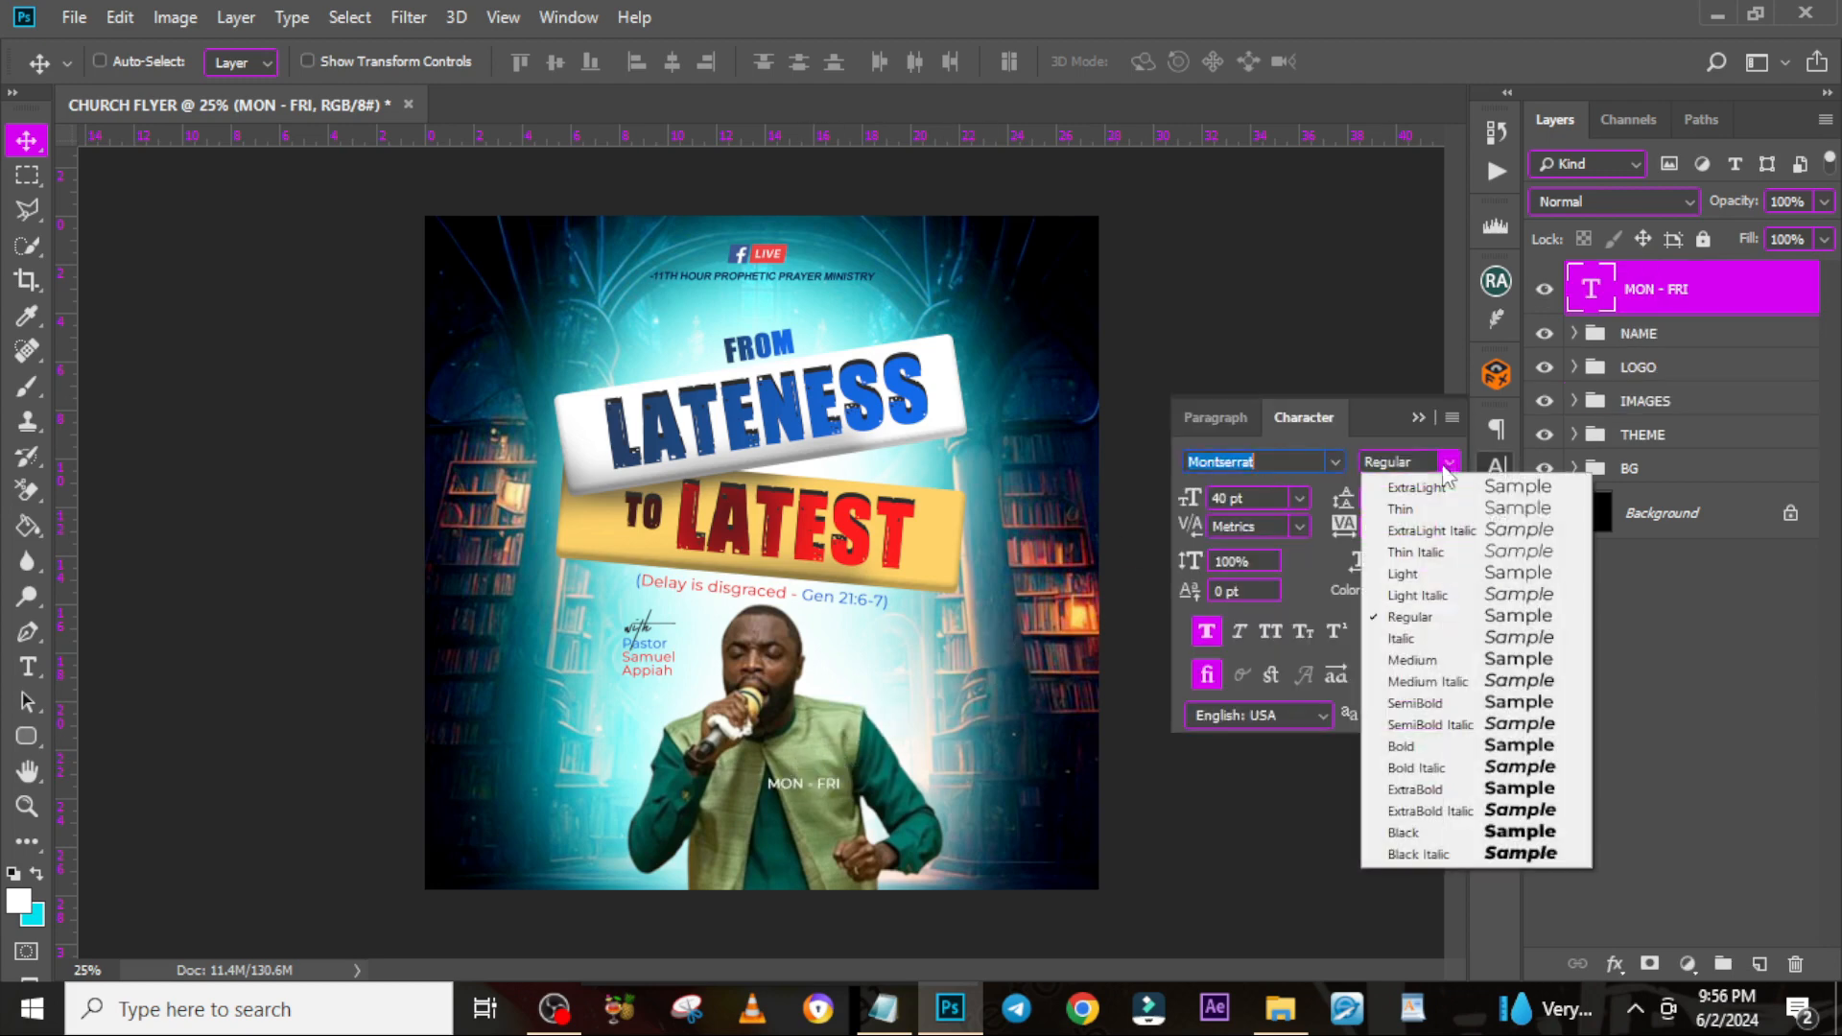
{"action": "left_click", "coordinate": [1436, 792]}
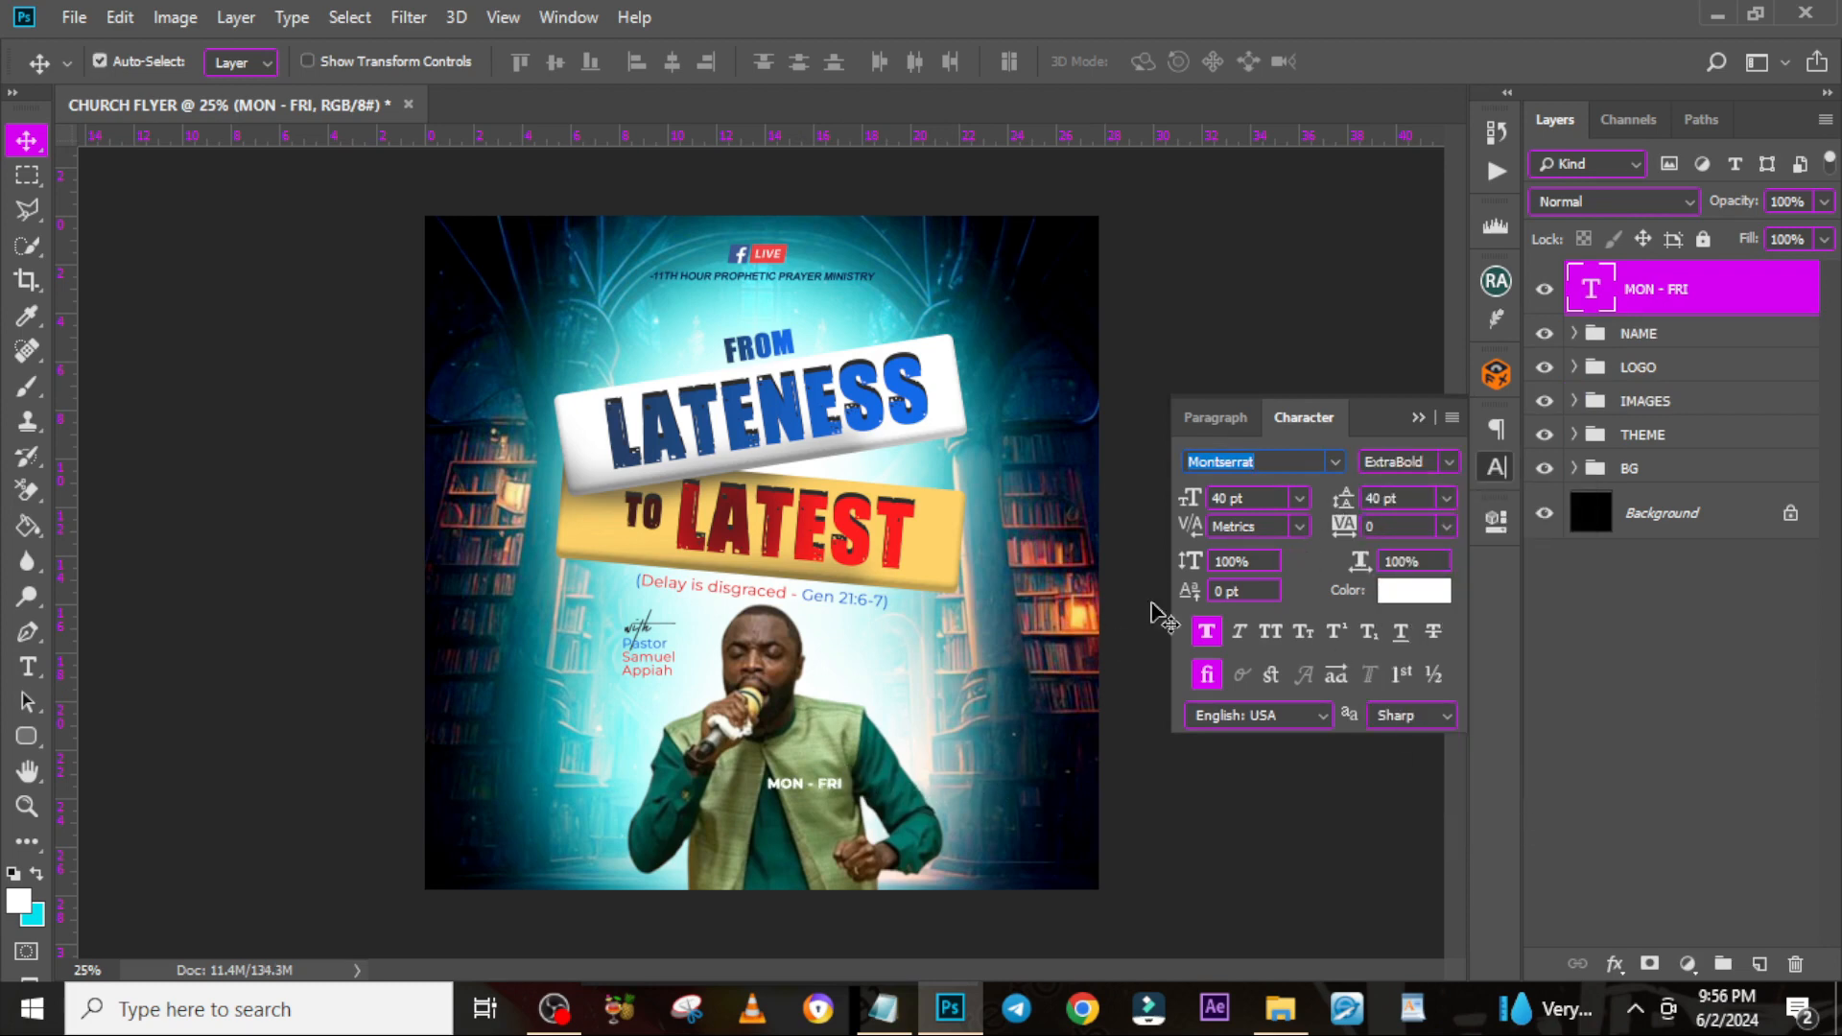
{"action": "left_click", "coordinate": [1417, 418]}
Enlarge the MON - FRI text to about 55.83 pt and nudge it slightly upward
{"action": "key", "text": "ctrl+t"}
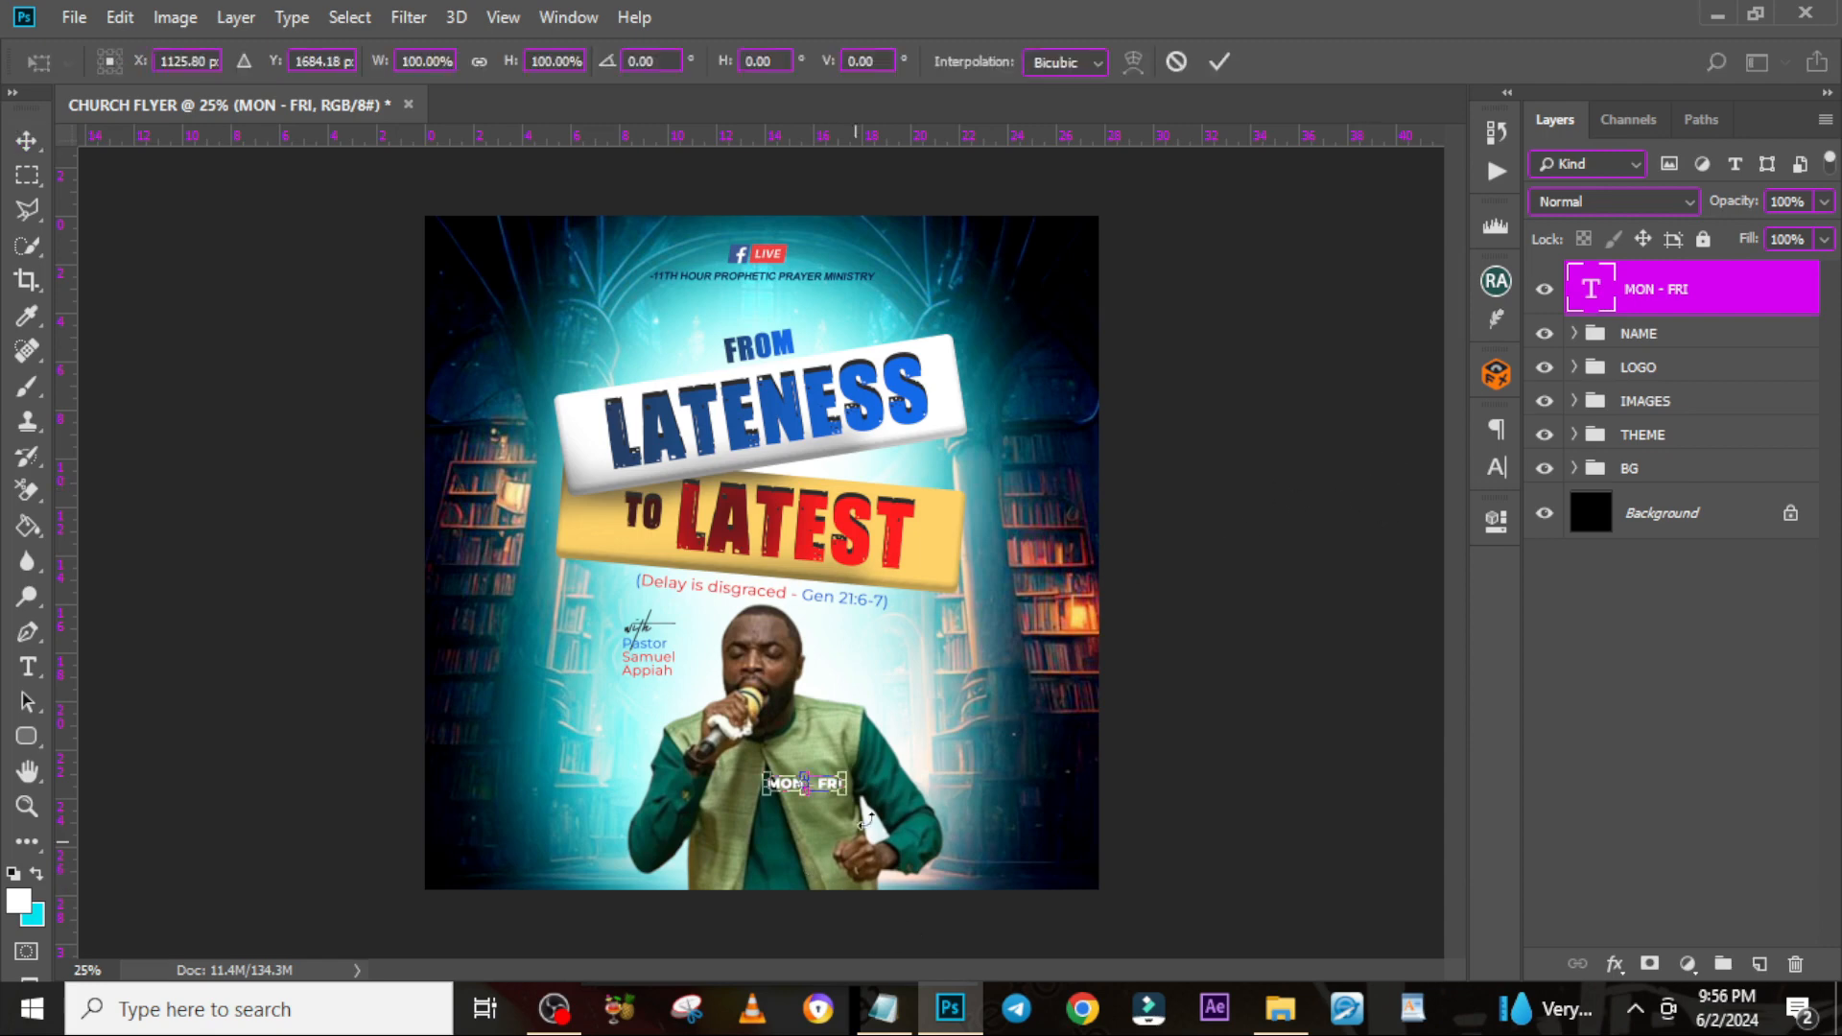
{"action": "left_click_drag", "start_coordinate": [845, 770], "coordinate": [870, 768]}
{"action": "key", "text": "Return"}
{"action": "left_click", "coordinate": [1496, 467]}
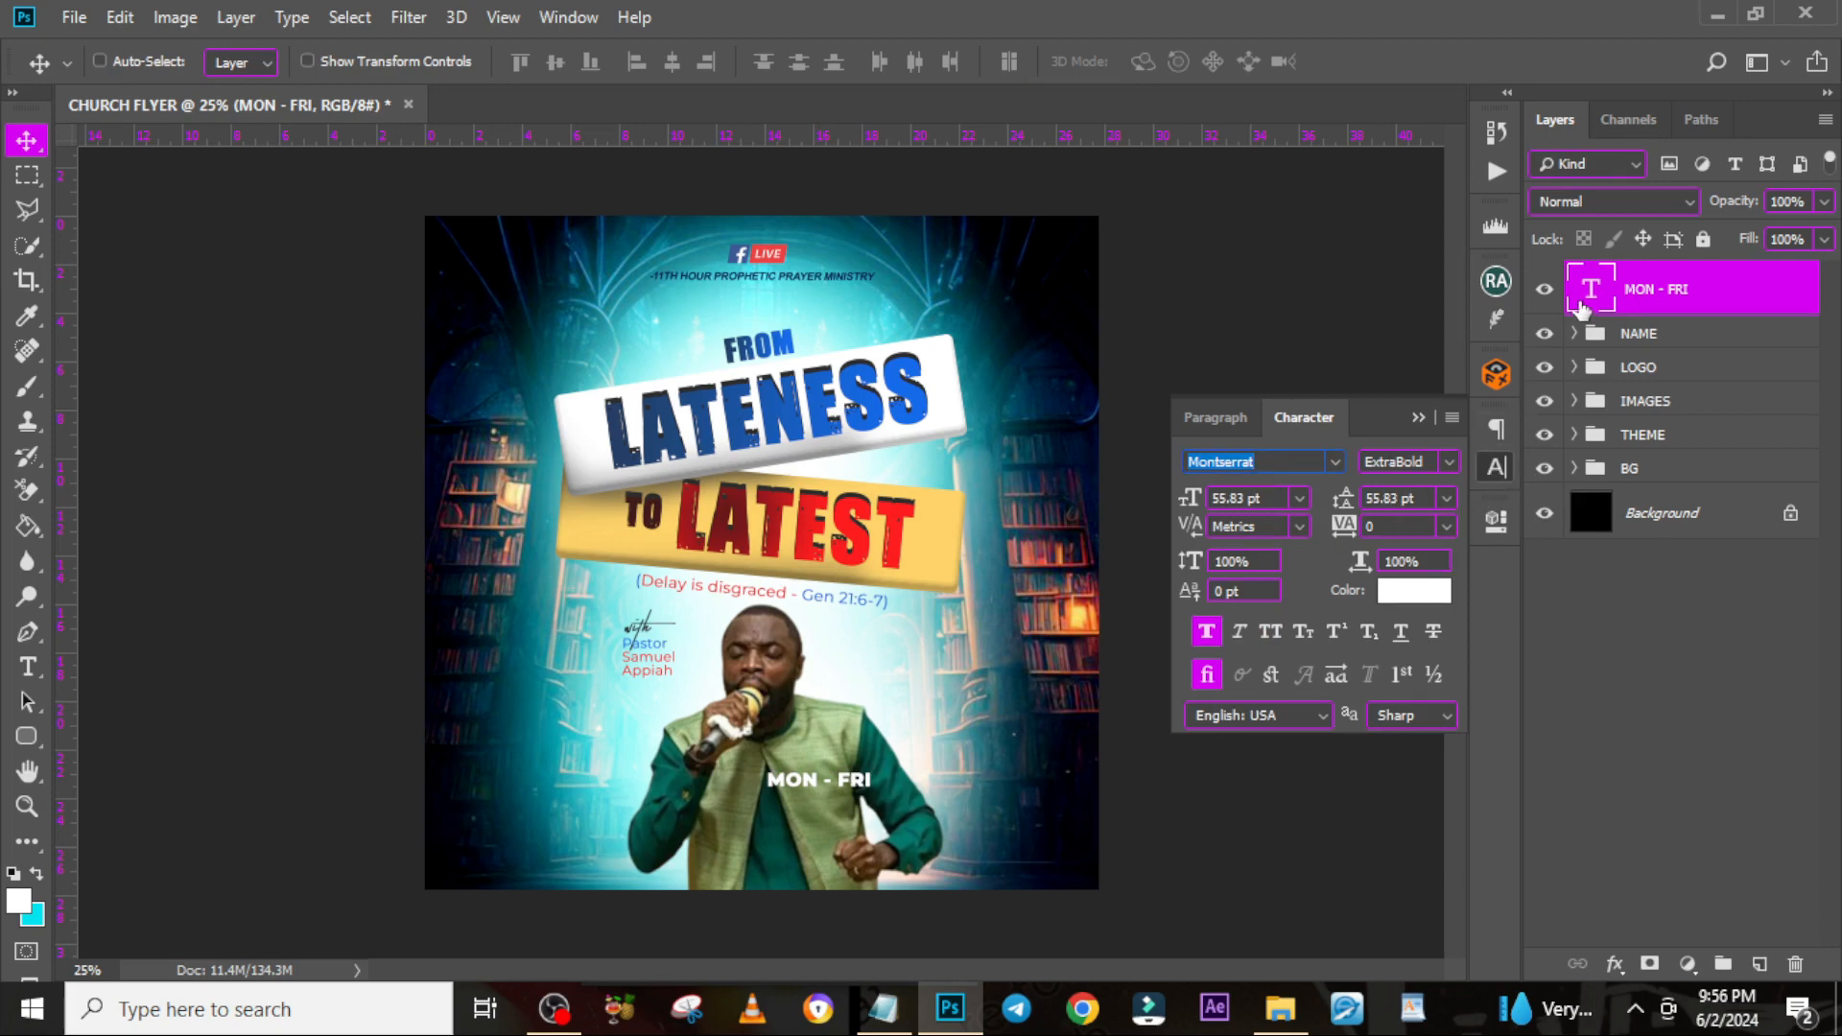
{"action": "left_click_drag", "start_coordinate": [817, 779], "coordinate": [817, 765]}
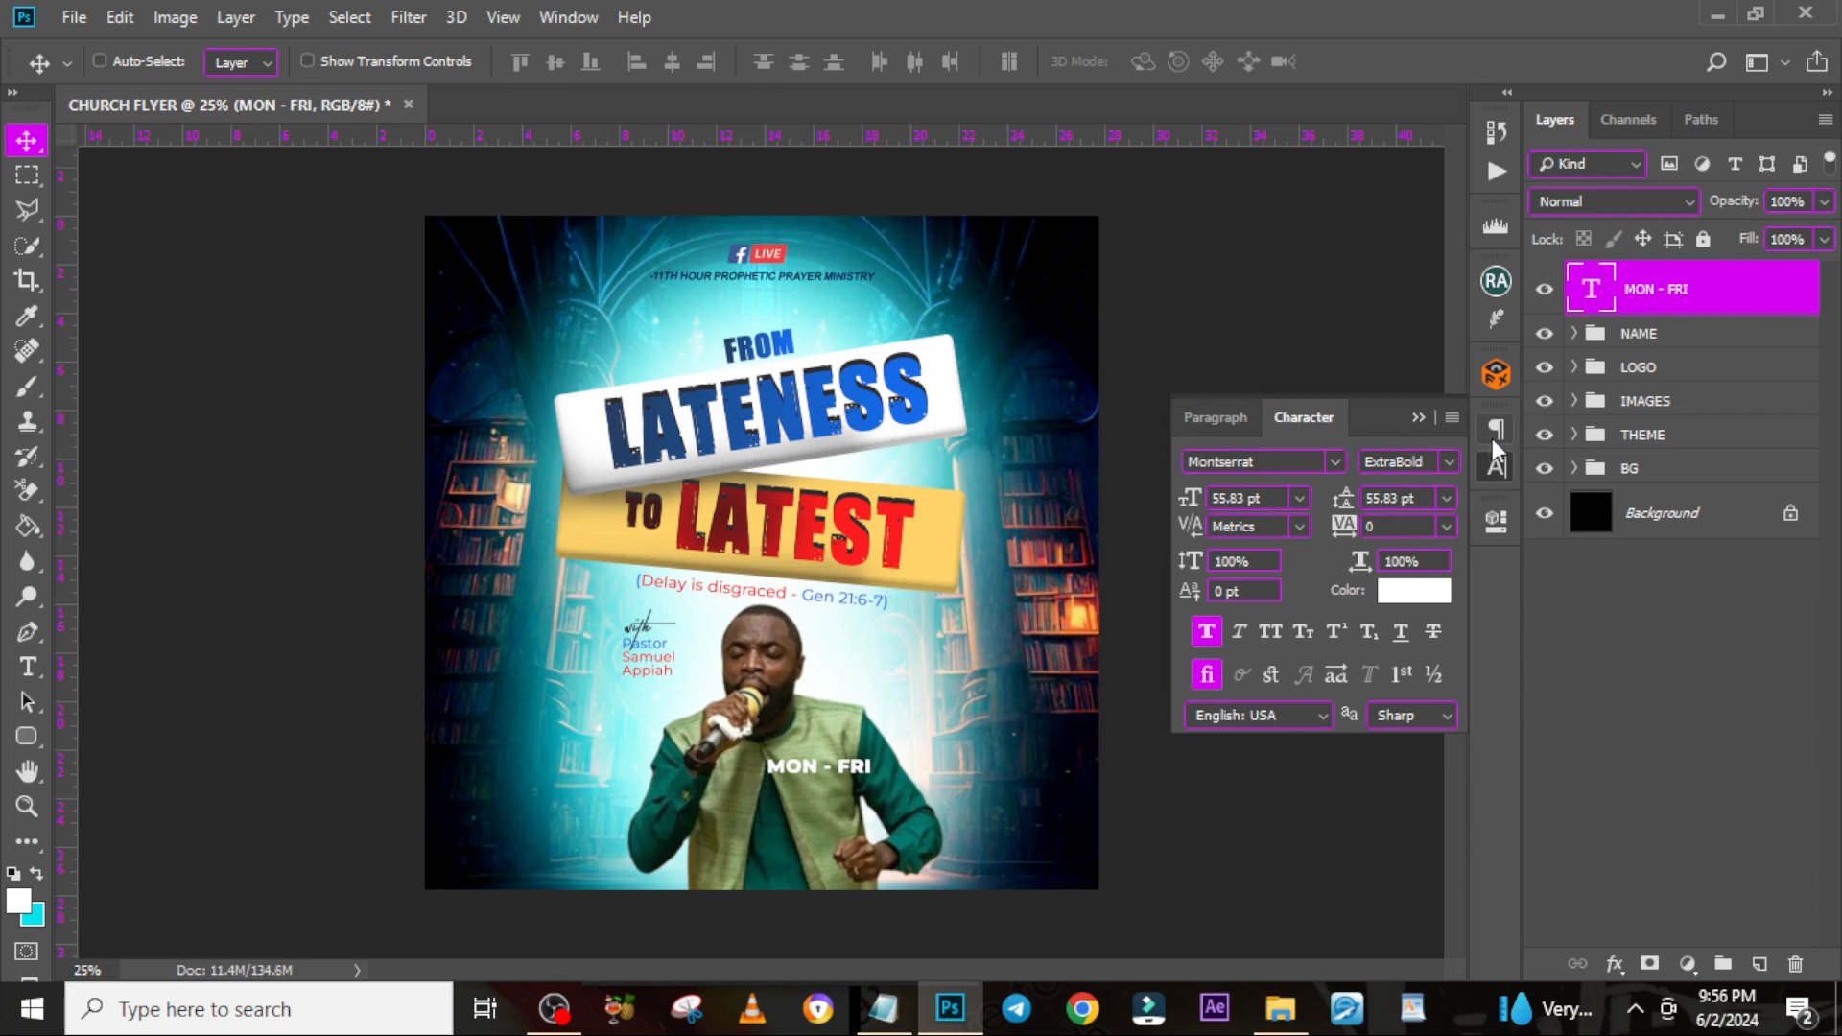
Duplicate the MON - FRI text just above itself and replace the copy's wording with JOIN US THIS from Notepad
{"action": "key", "text": "ctrl+j"}
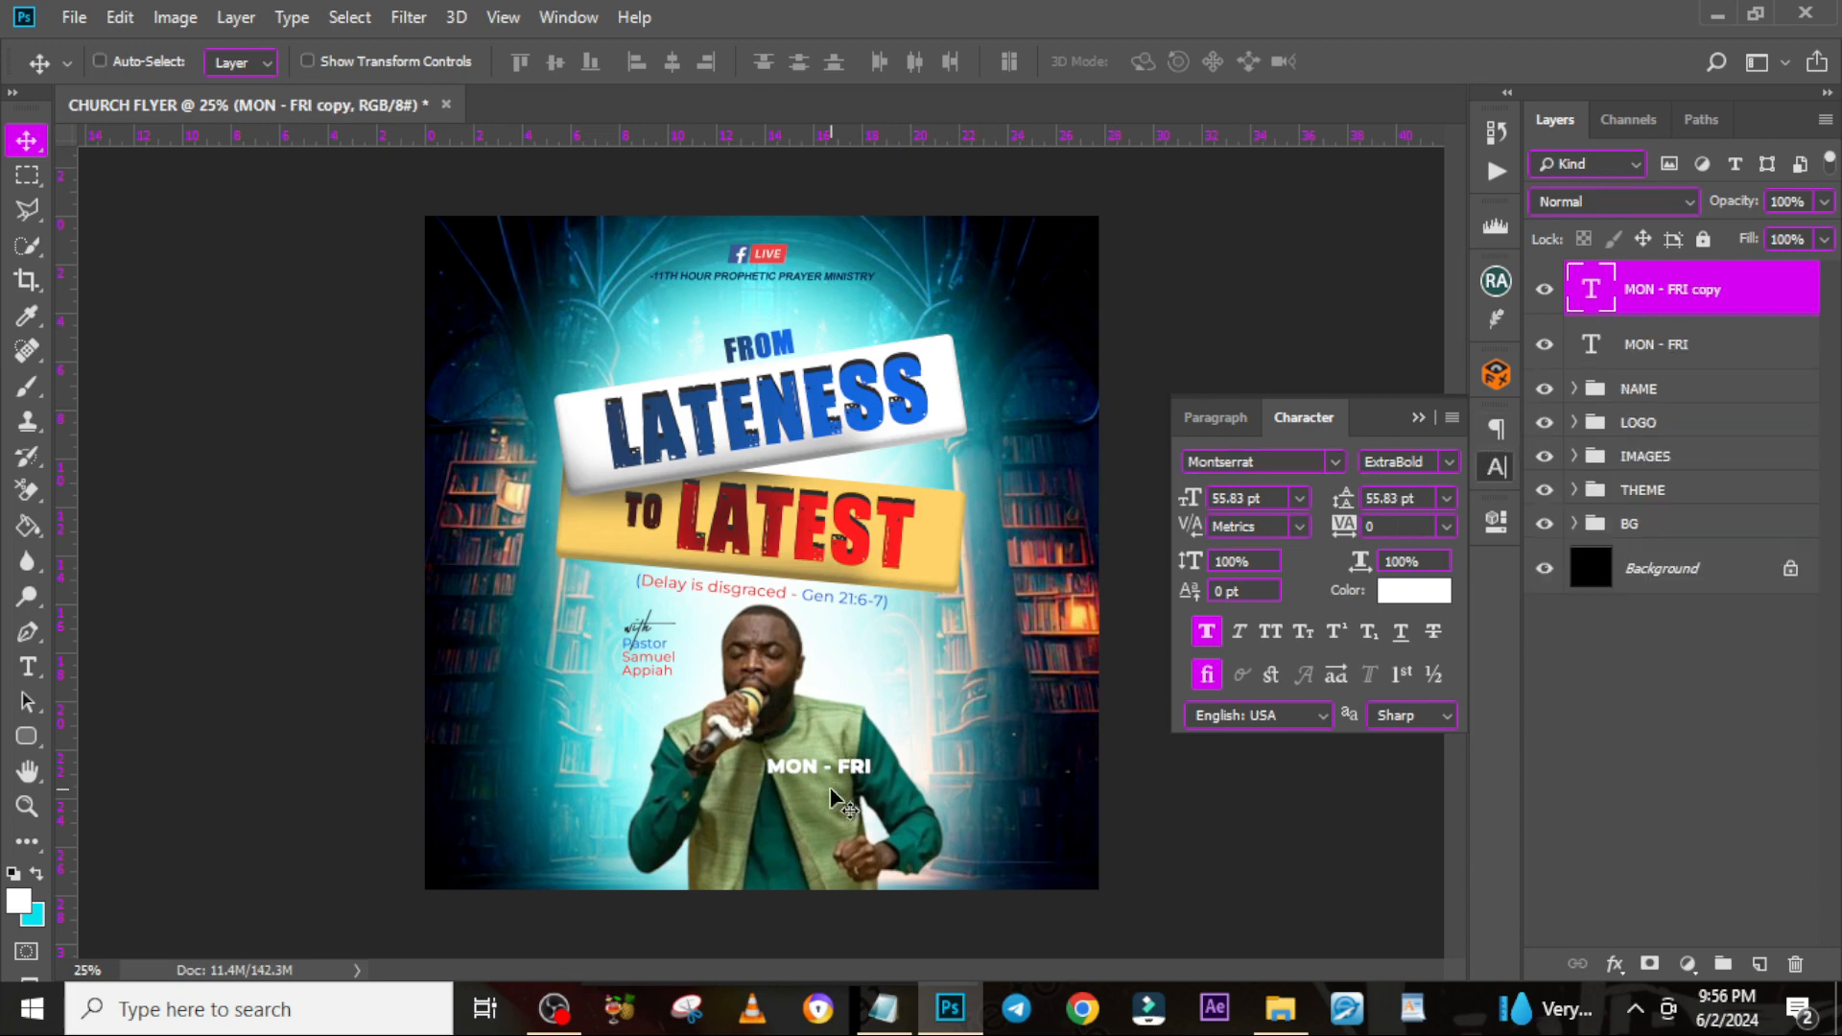
{"action": "left_click_drag", "start_coordinate": [833, 787], "coordinate": [832, 765]}
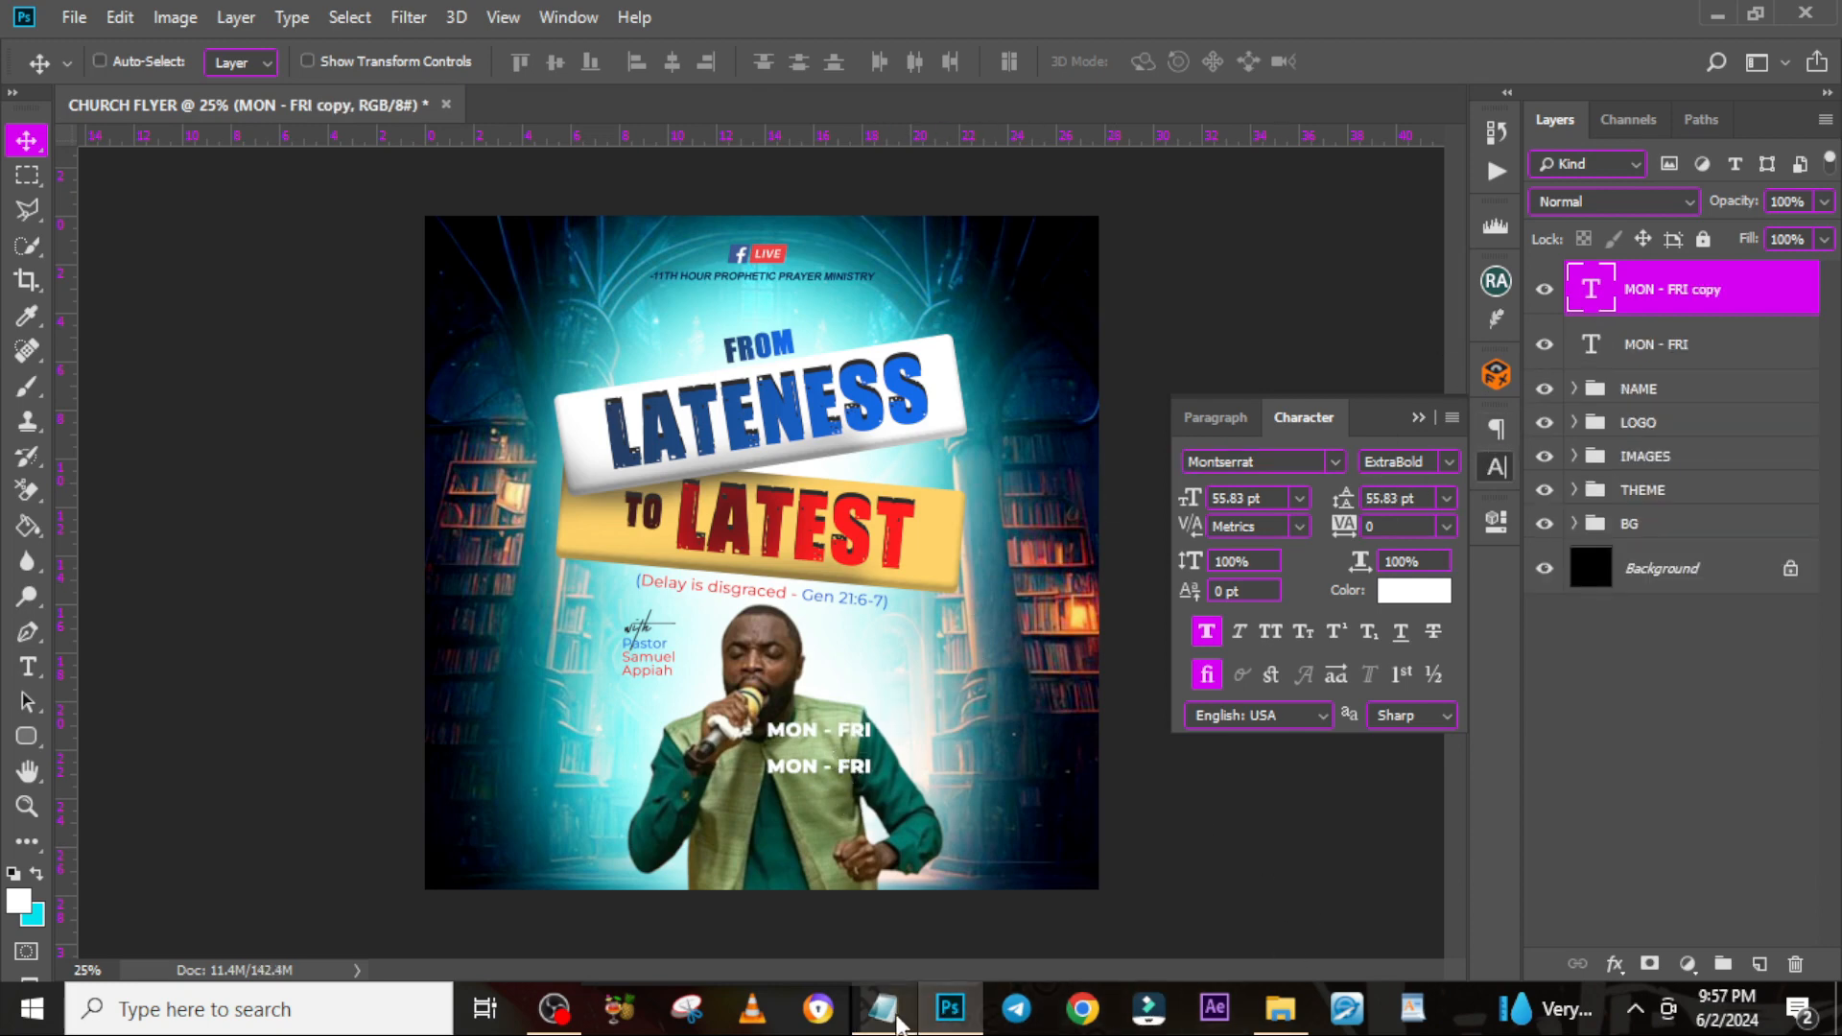
{"action": "left_click", "coordinate": [883, 1008]}
{"action": "left_click_drag", "start_coordinate": [723, 513], "coordinate": [554, 526]}
{"action": "key", "text": "ctrl+c"}
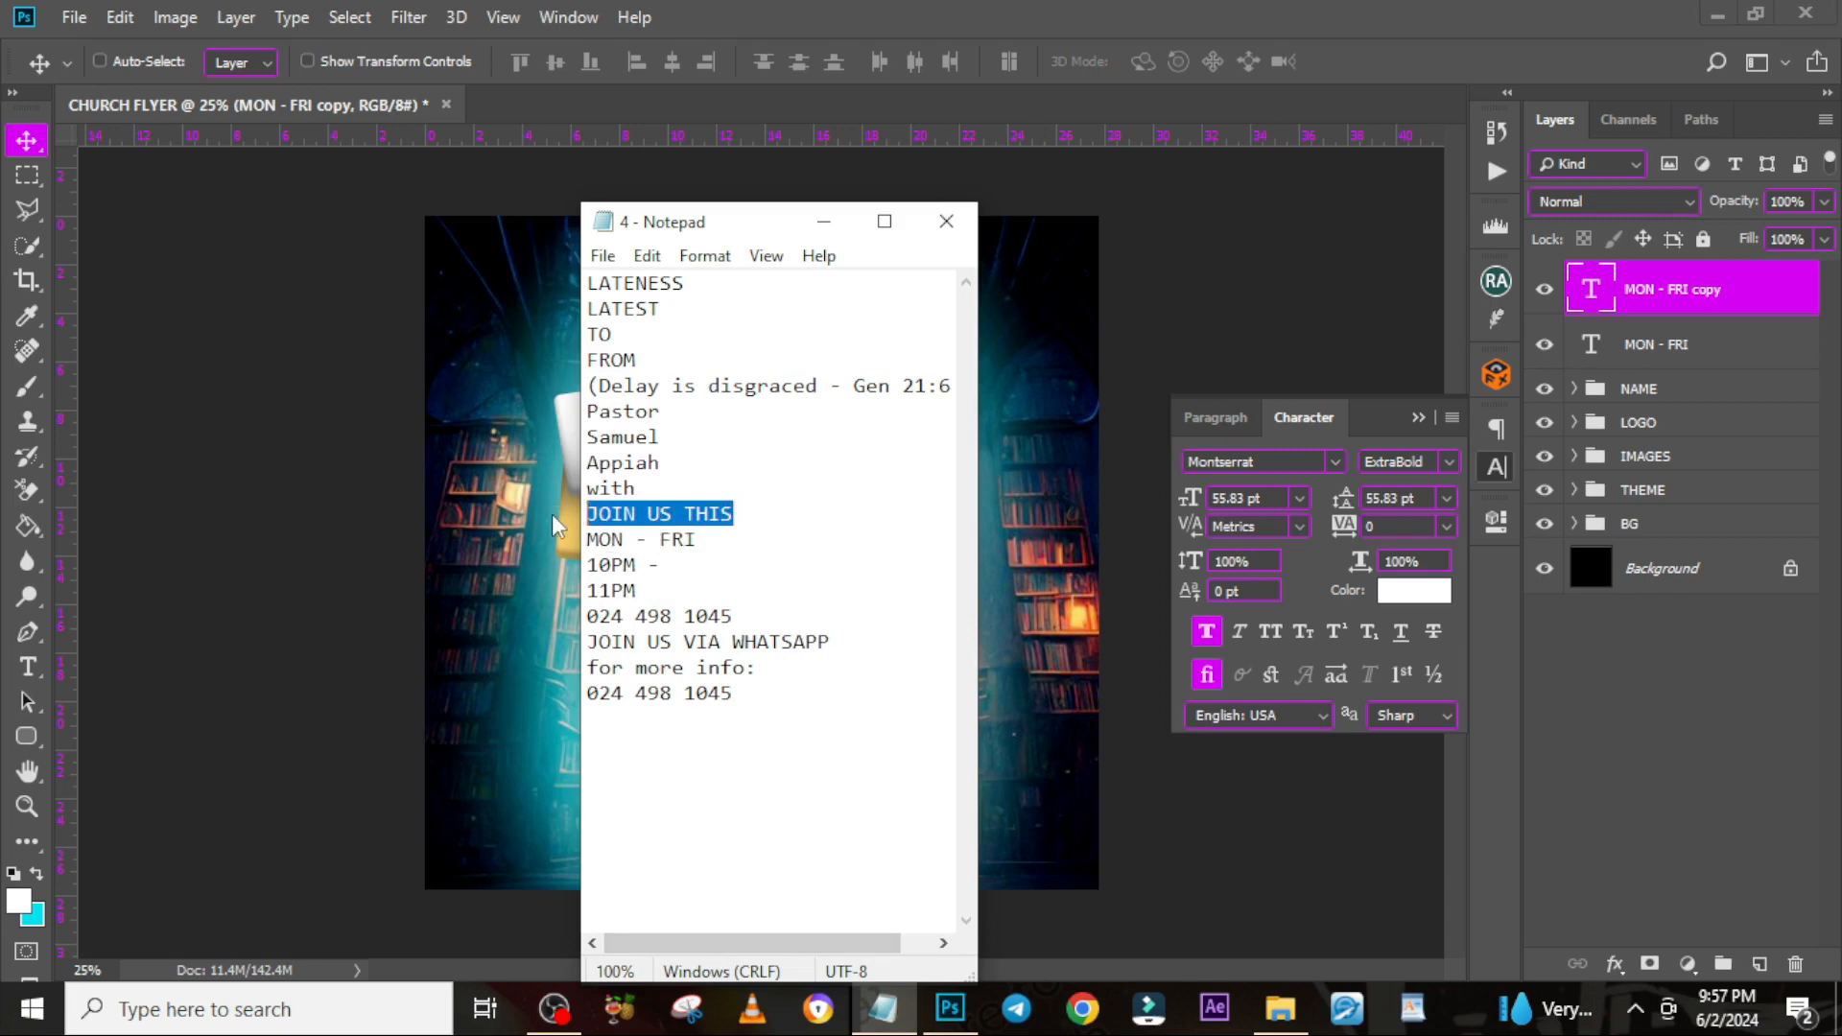
{"action": "left_click", "coordinate": [1187, 4]}
{"action": "double_click", "coordinate": [1593, 290]}
{"action": "key", "text": "ctrl+v"}
{"action": "key", "text": "ctrl+Return"}
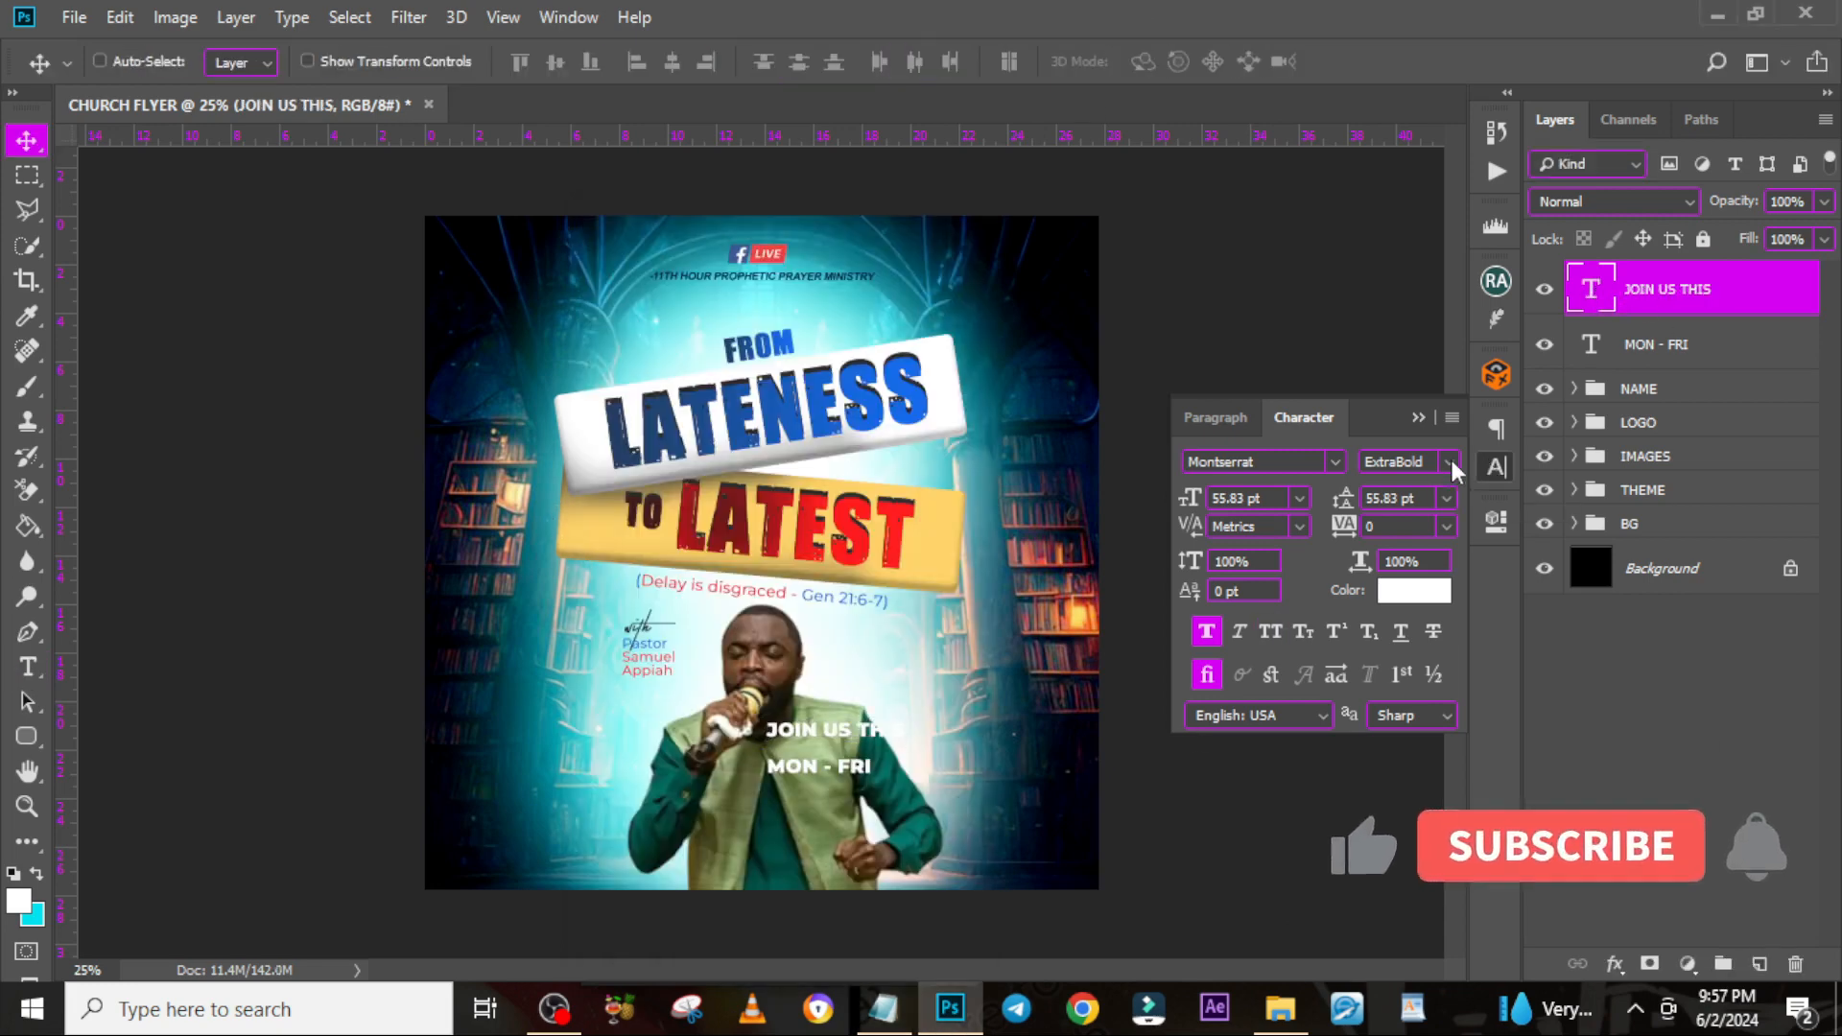
Set JOIN US THIS to Medium weight, scale it down to about 34.28 pt and place it directly above MON - FRI
{"action": "left_click", "coordinate": [1450, 461]}
{"action": "left_click", "coordinate": [1412, 660]}
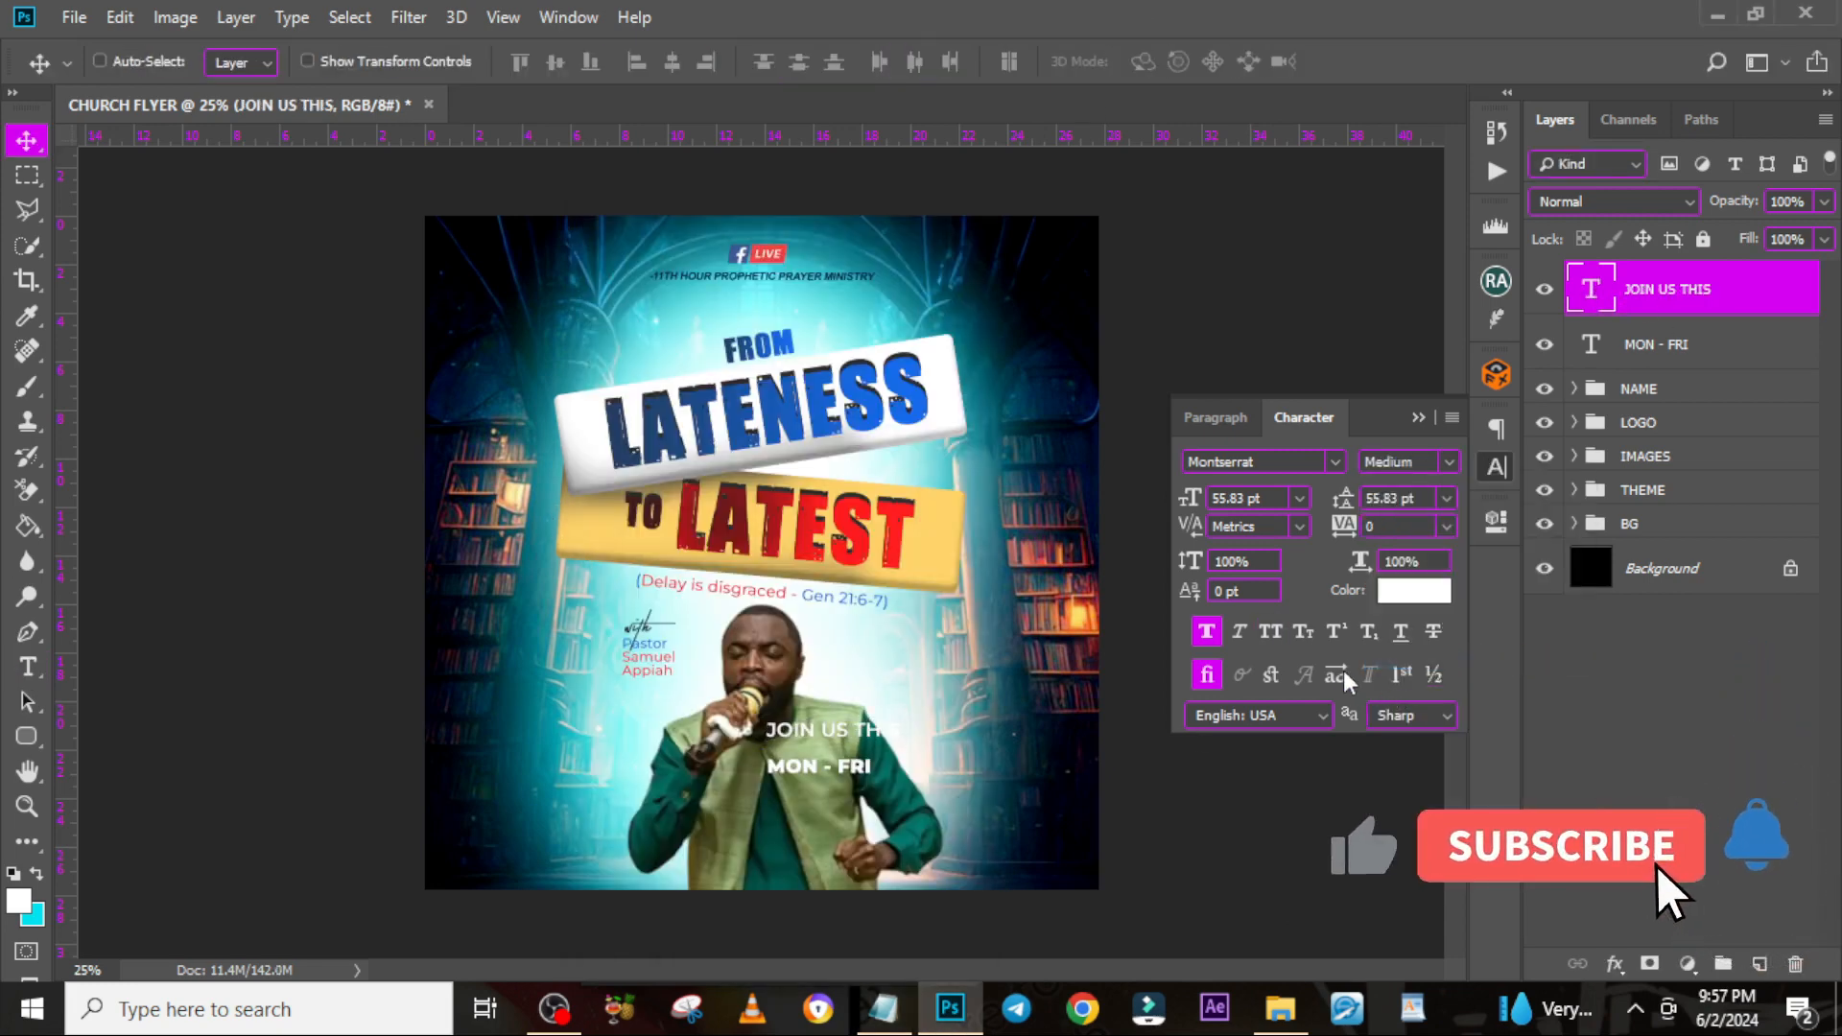
{"action": "key", "text": "ctrl+t"}
{"action": "left_click_drag", "start_coordinate": [901, 721], "coordinate": [851, 738]}
{"action": "key", "text": "Return"}
{"action": "left_click_drag", "start_coordinate": [843, 734], "coordinate": [844, 754]}
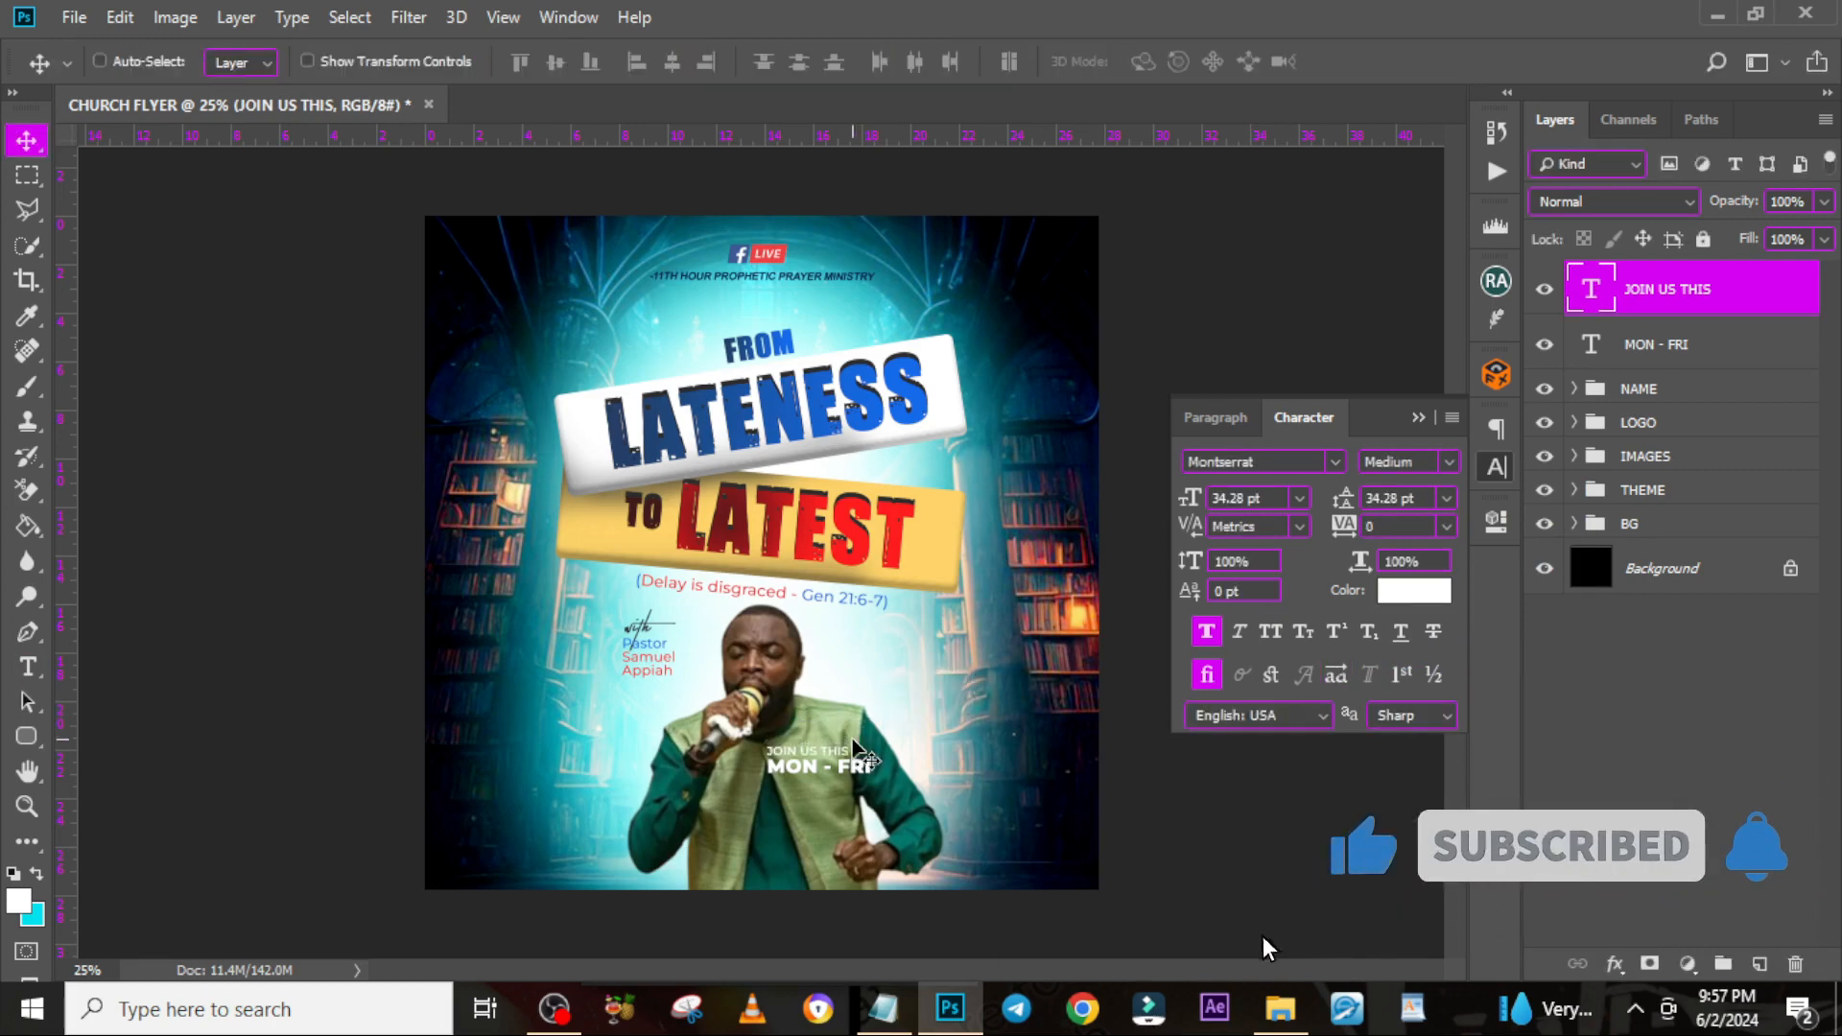
Scale up both date text lines together so that JOIN US THIS is about 40.22 pt
{"action": "left_click", "coordinate": [856, 761], "text": "ctrl+shift"}
{"action": "key", "text": "ctrl+t"}
{"action": "key", "text": "Return"}
Recolour the JOIN US THIS text with the yellow sampled from the banner behind LATEST
{"action": "left_click", "coordinate": [1661, 301]}
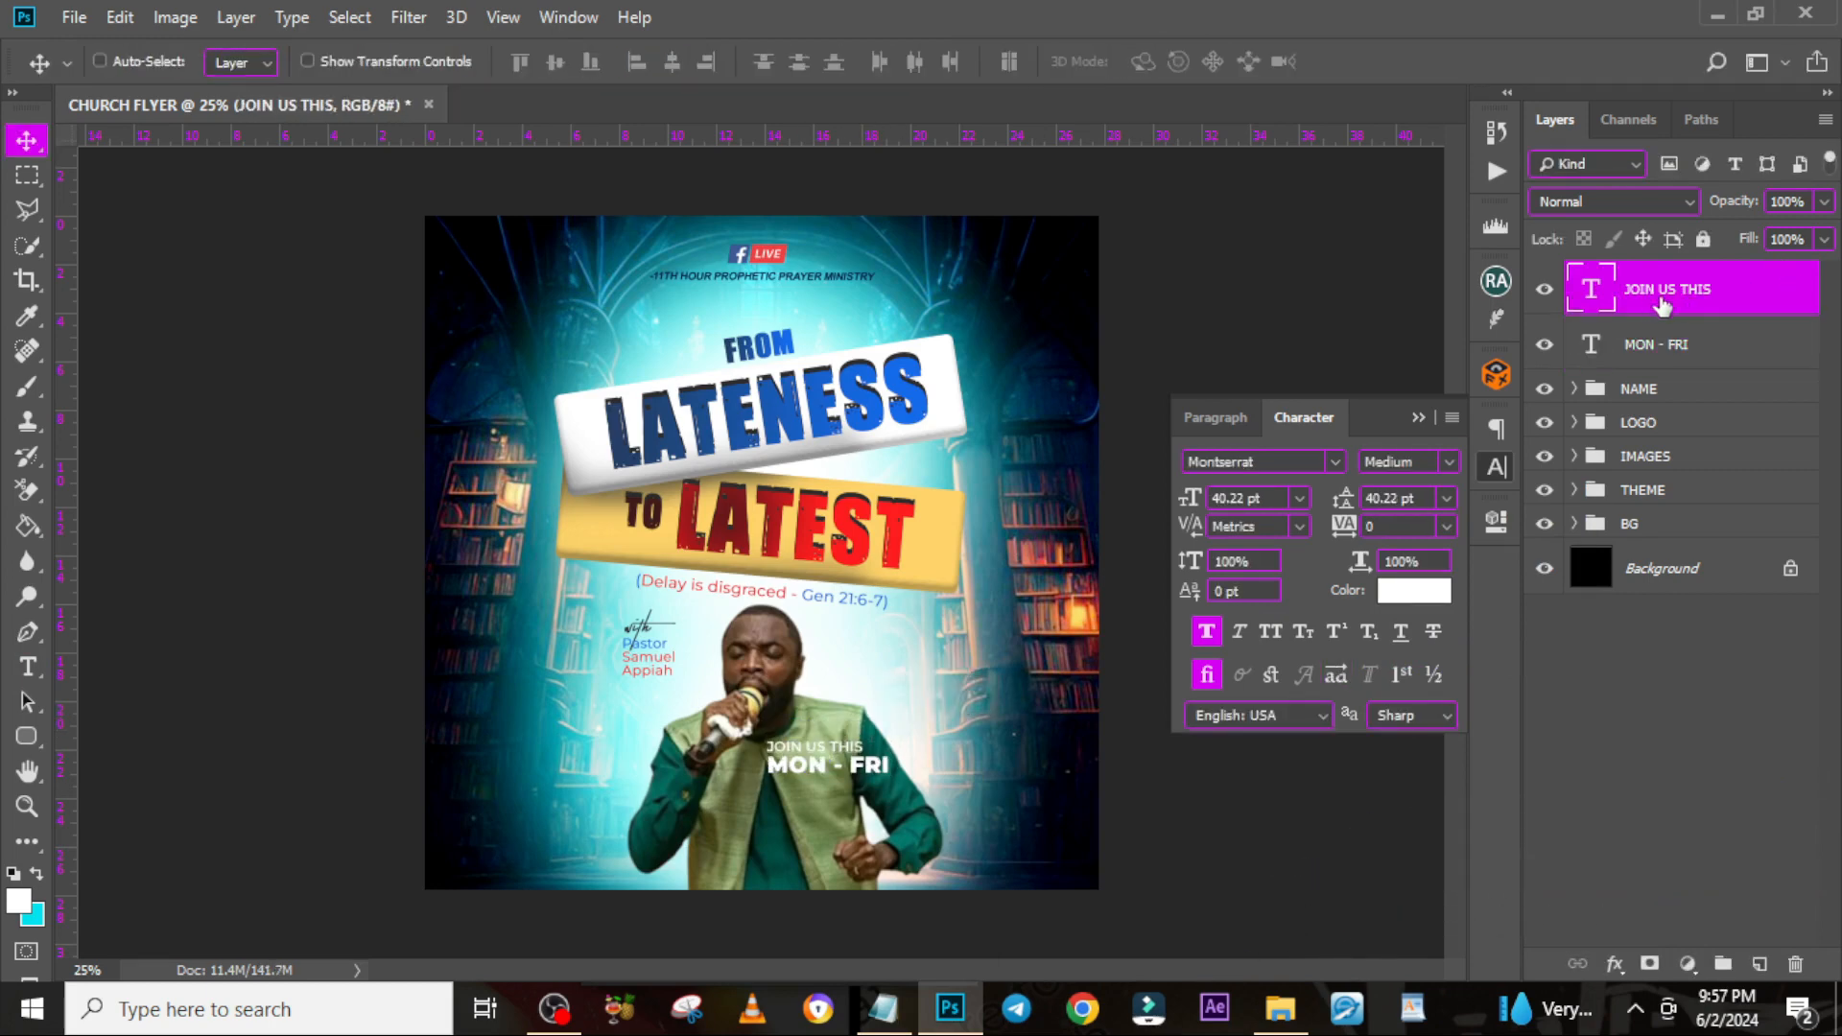
{"action": "left_click", "coordinate": [1421, 592]}
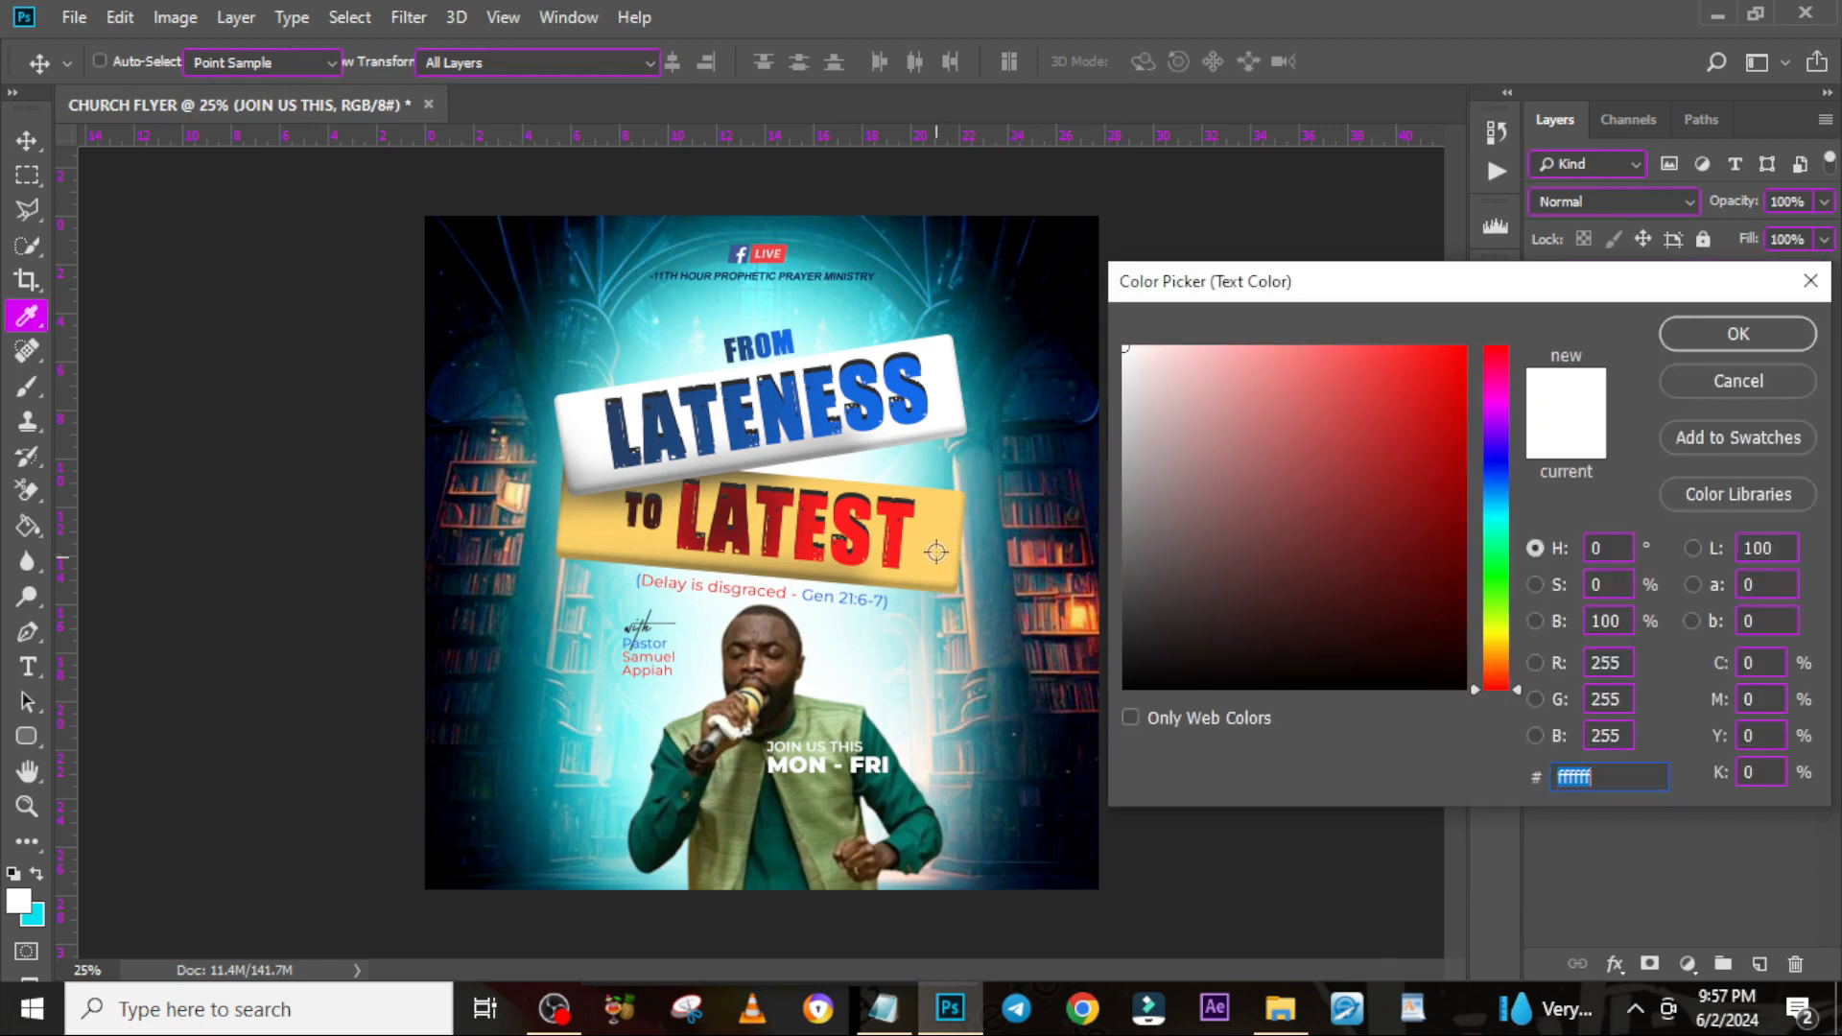
{"action": "left_click", "coordinate": [935, 547]}
{"action": "left_click", "coordinate": [1731, 336]}
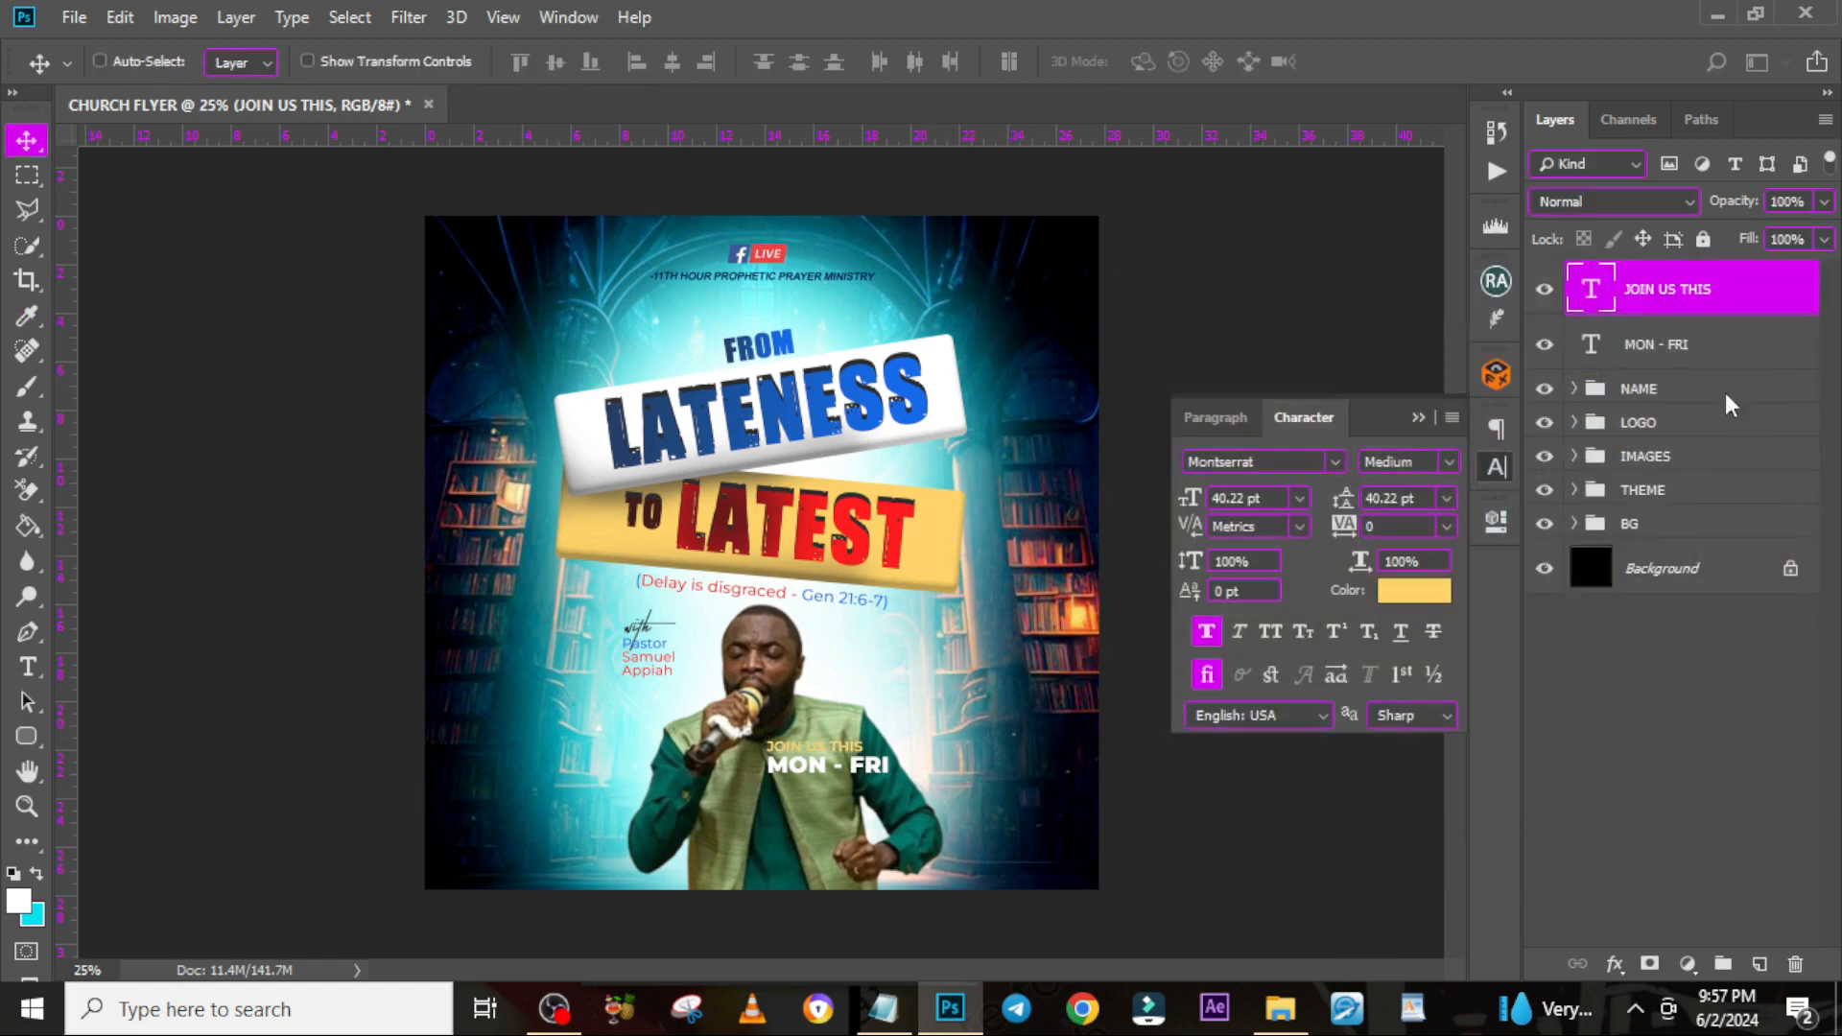
Move both date text lines toward the preacher's shoulder and draw a rectangle of about 472 × 152 px layered behind them
{"action": "left_click", "coordinate": [1658, 345], "text": "ctrl"}
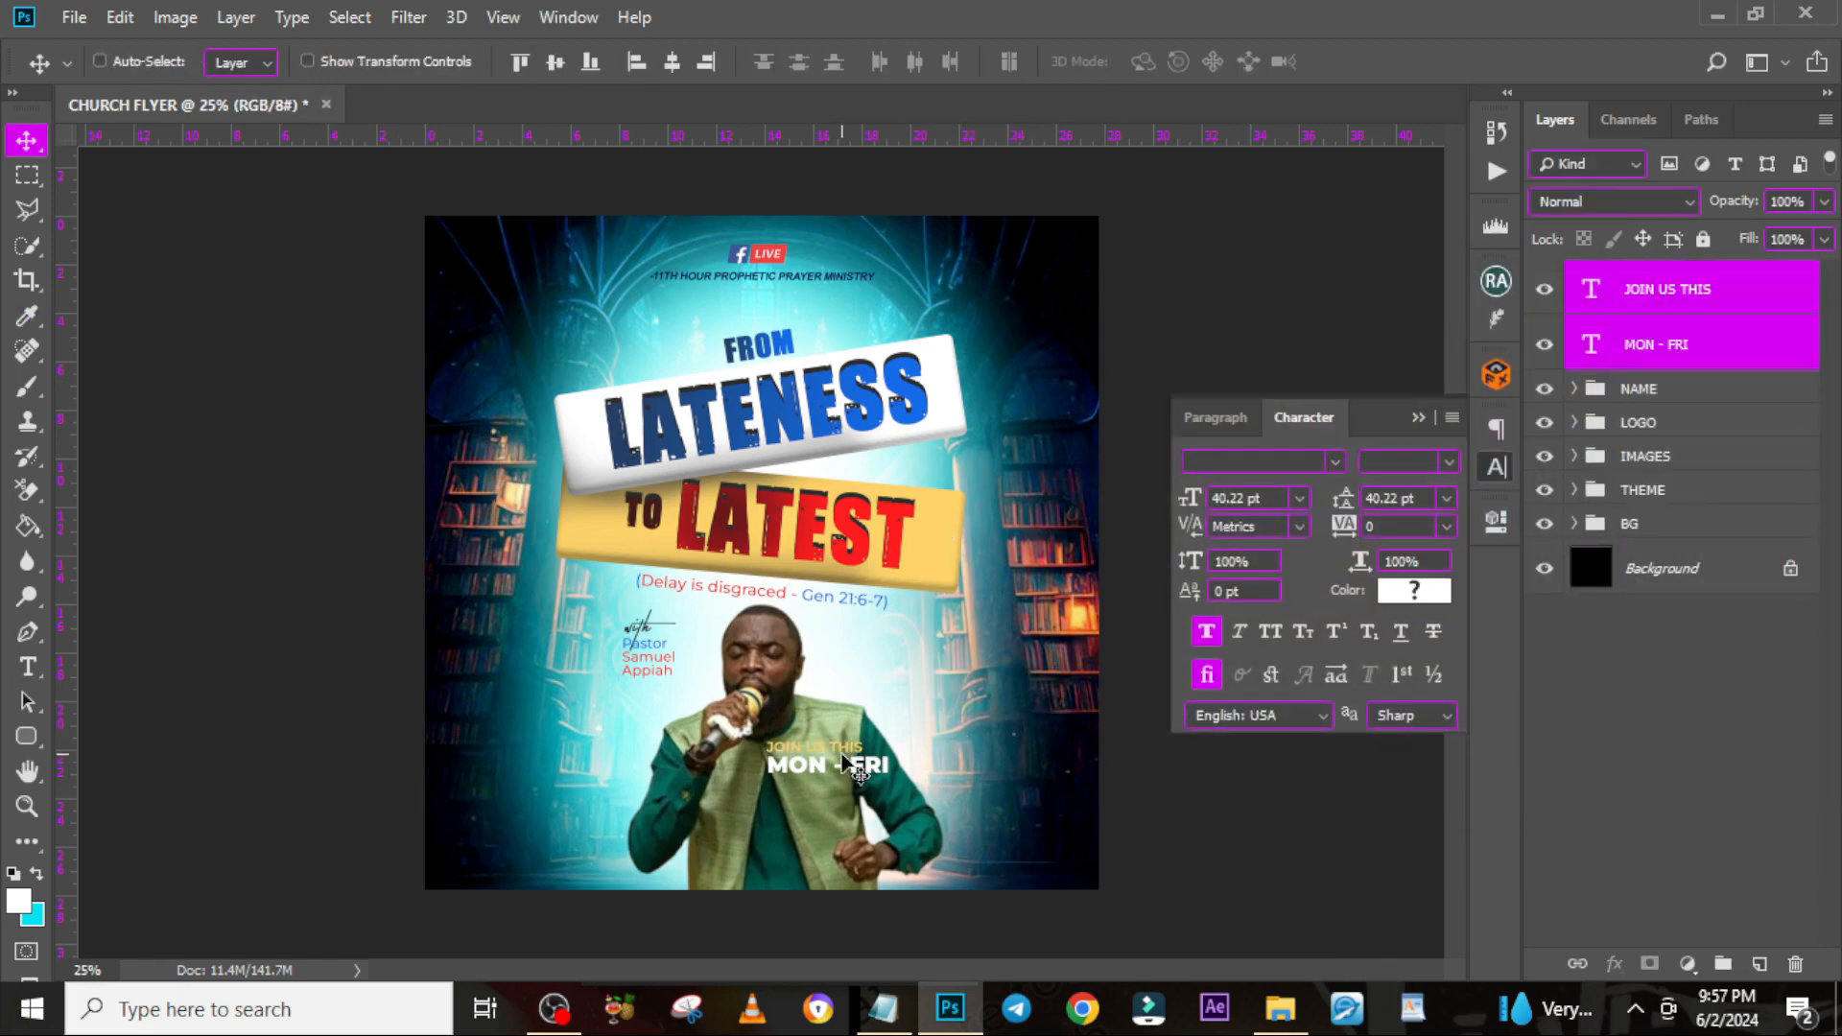
{"action": "left_click_drag", "start_coordinate": [844, 755], "coordinate": [888, 724]}
{"action": "left_click", "coordinate": [27, 735]}
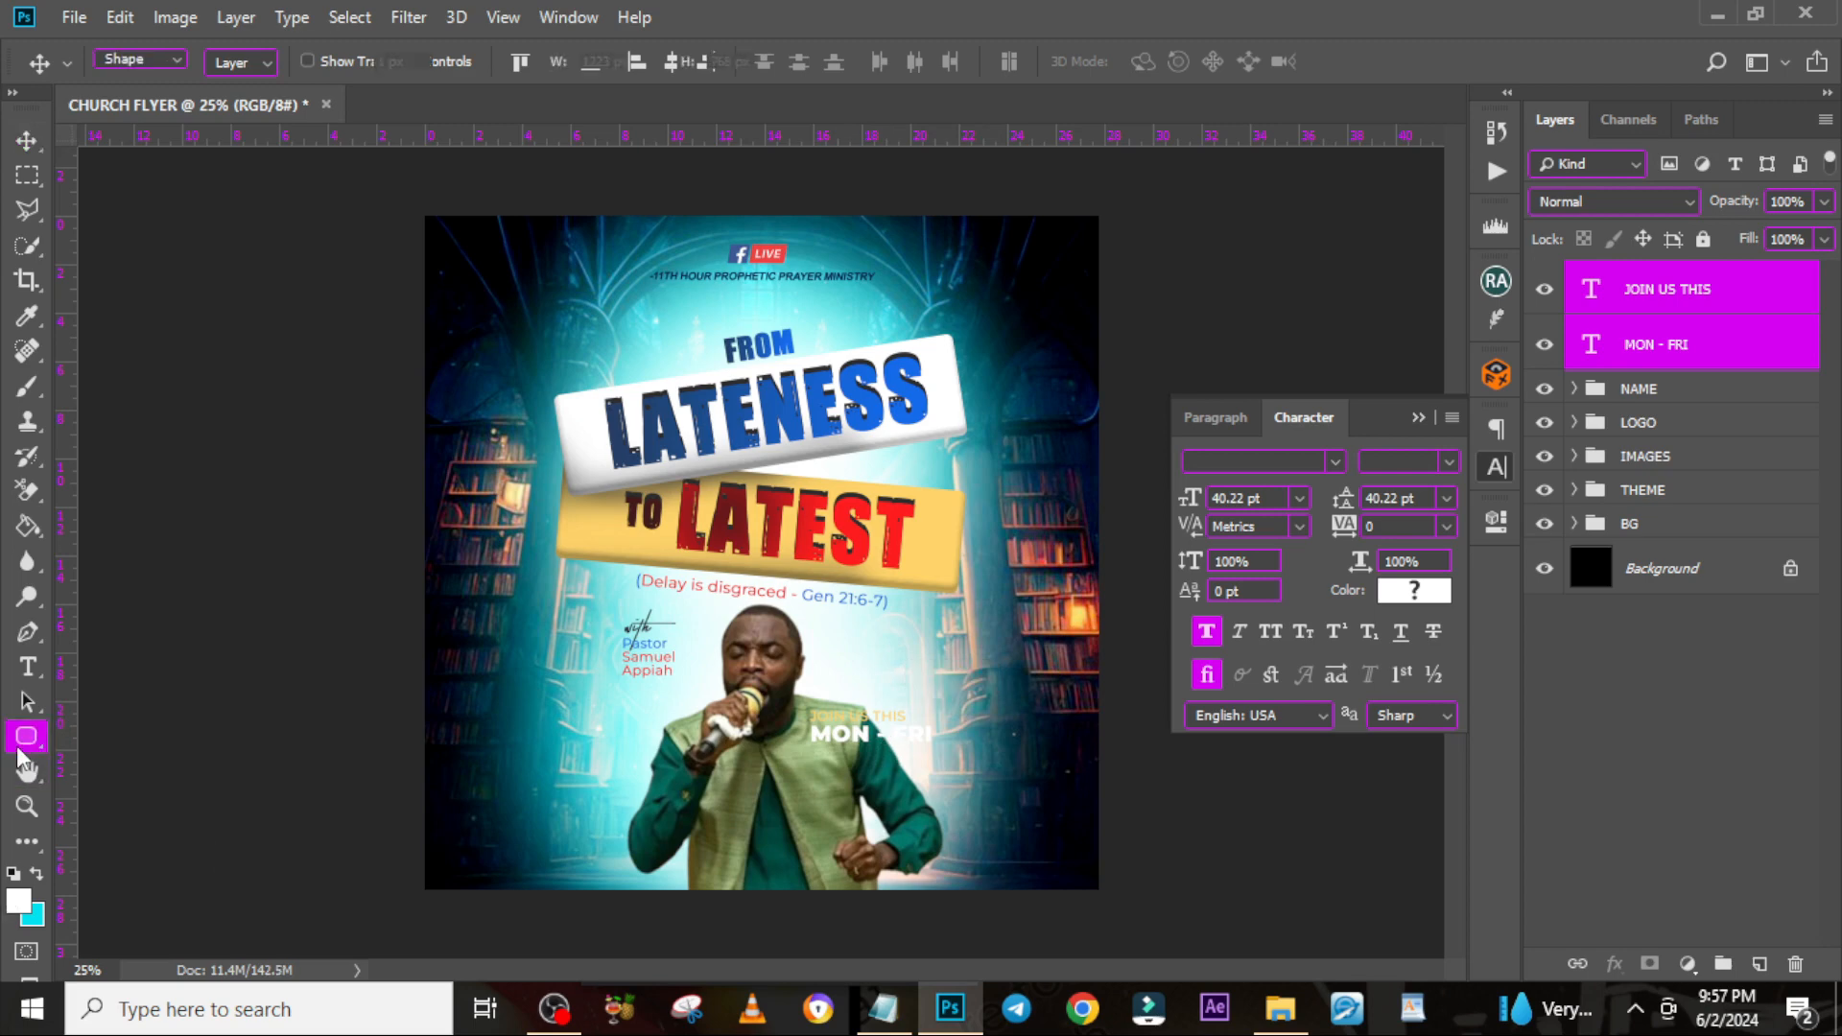
{"action": "right_click", "coordinate": [27, 736]}
{"action": "left_click", "coordinate": [105, 737]}
{"action": "left_click_drag", "start_coordinate": [802, 707], "coordinate": [961, 754]}
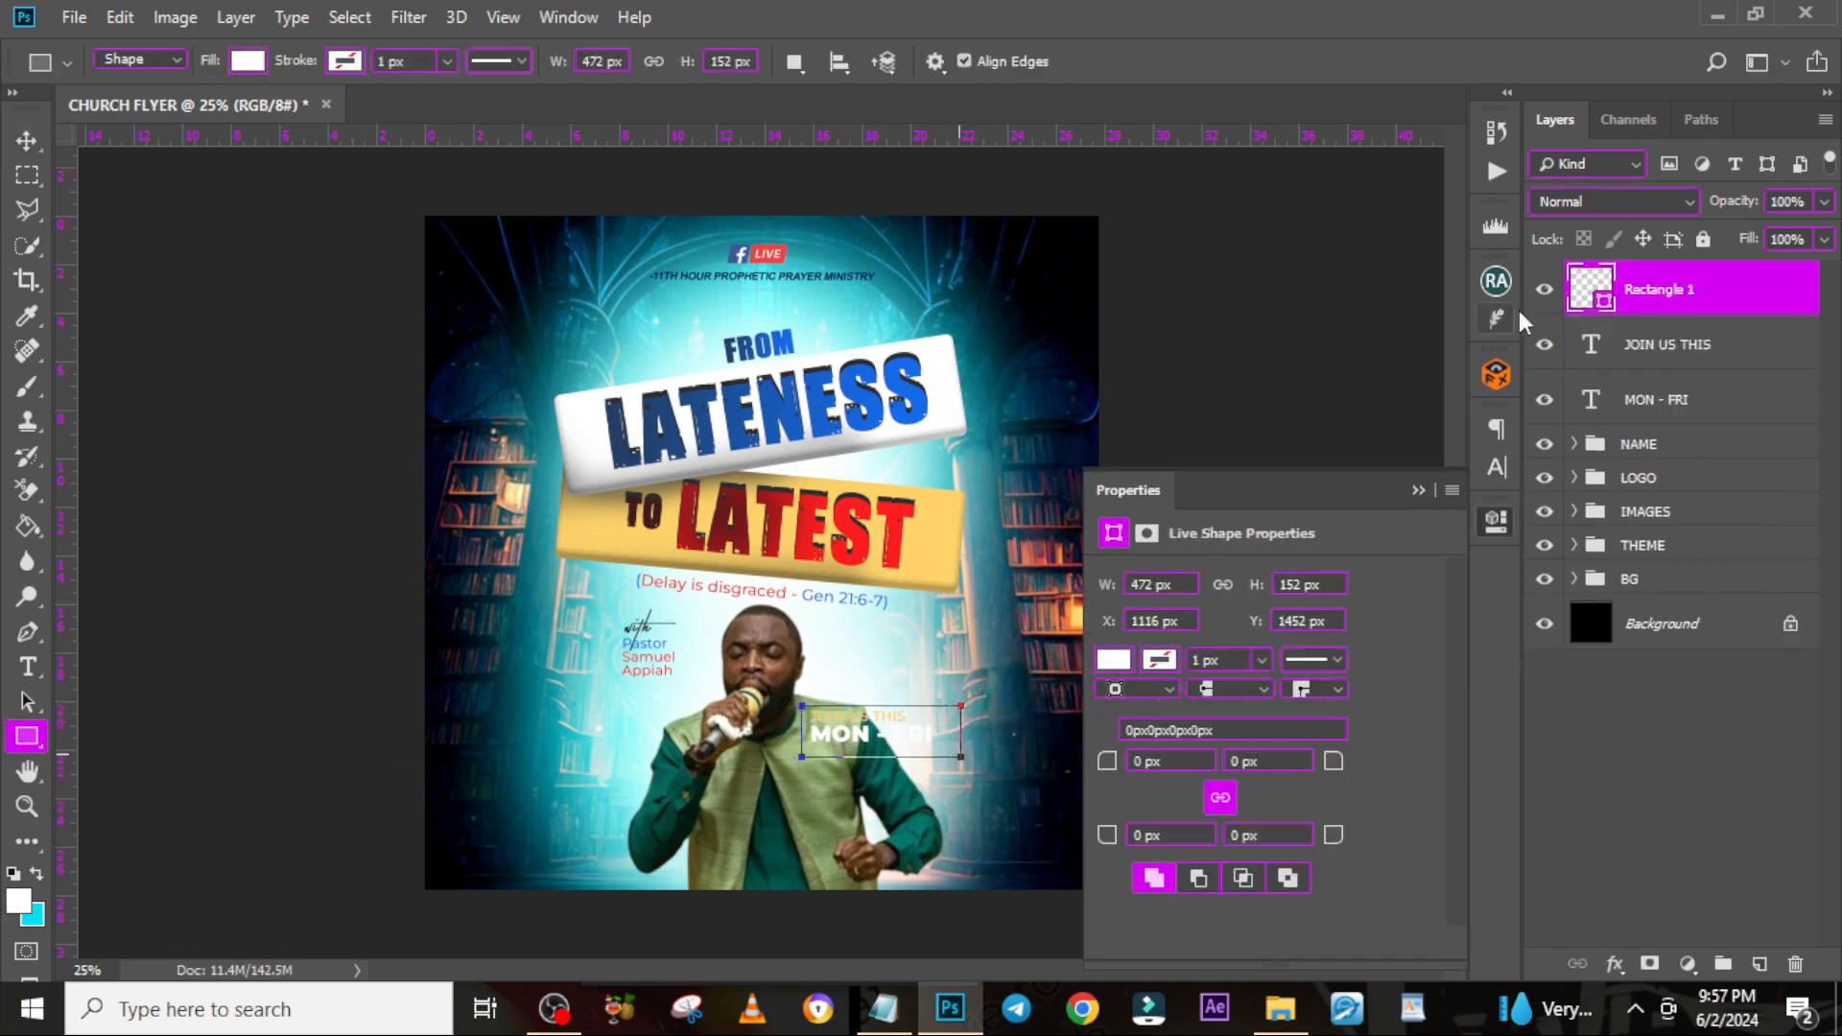
{"action": "left_click_drag", "start_coordinate": [1650, 291], "coordinate": [1667, 423]}
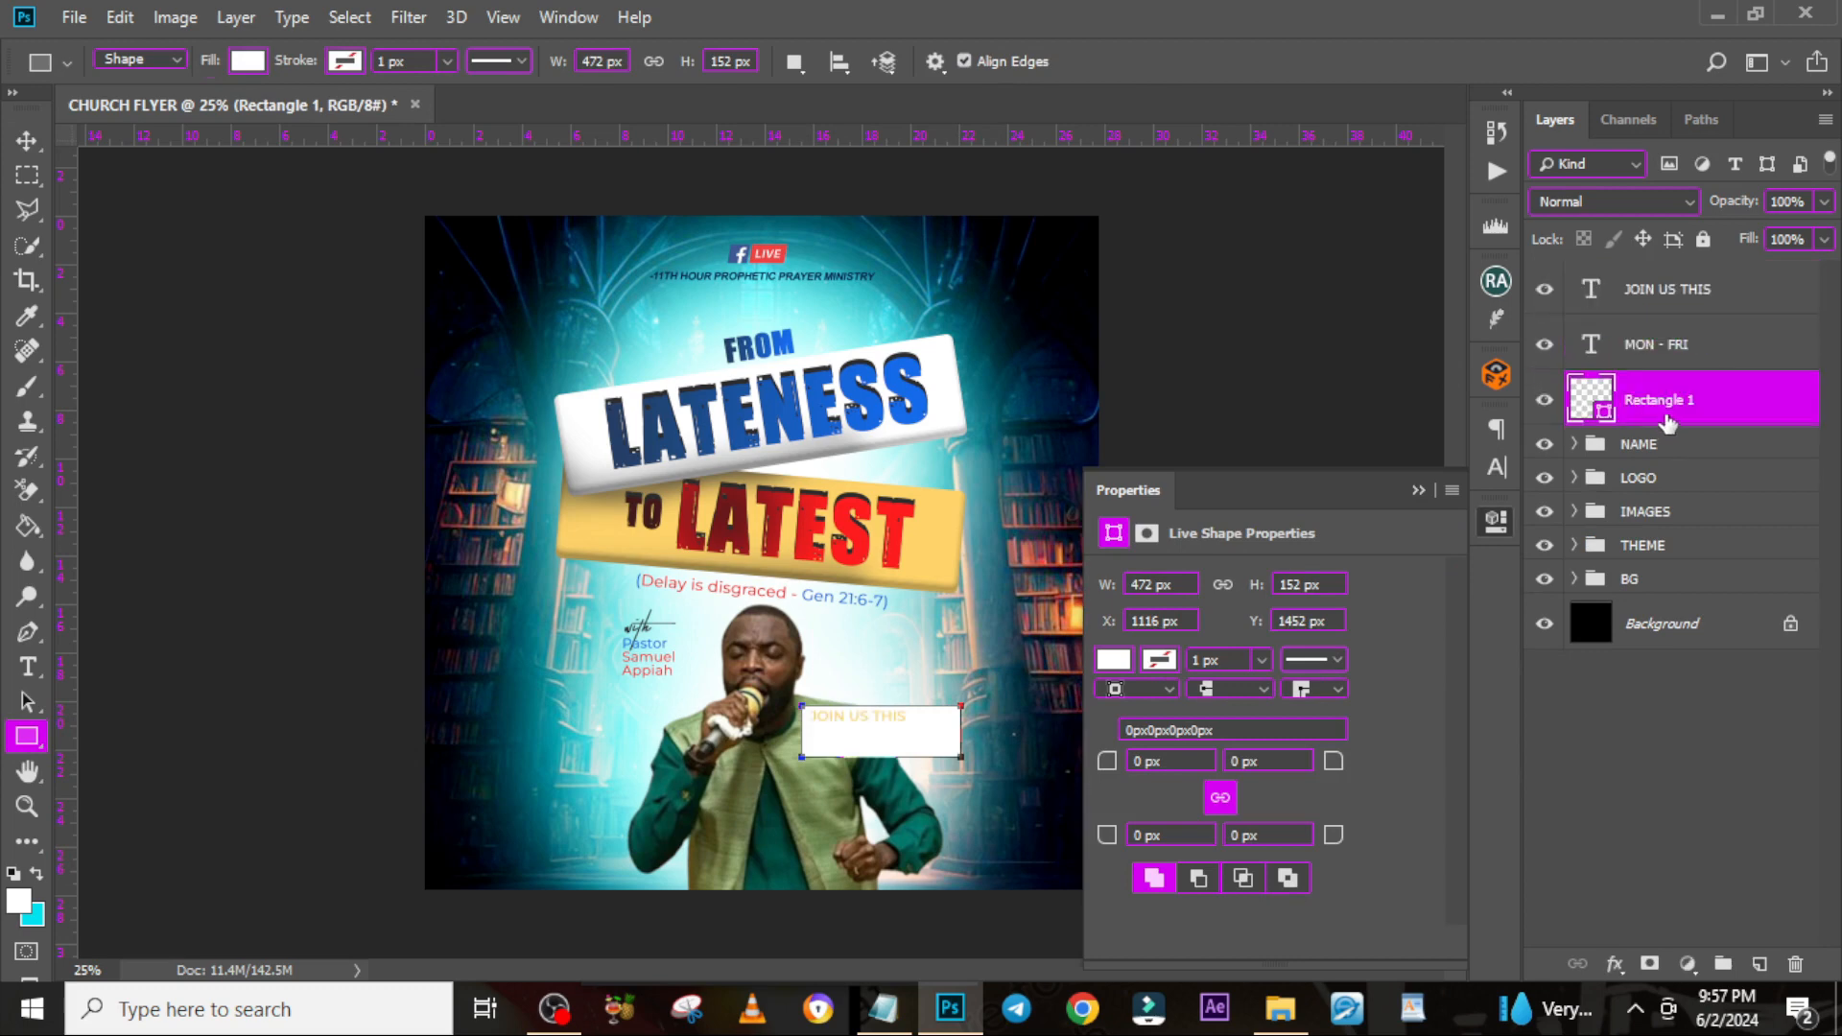
Group the rectangle with the JOIN US THIS and MON - FRI text layers and name the group DATE
{"action": "left_click", "coordinate": [1670, 294], "text": "shift"}
{"action": "key", "text": "ctrl+g"}
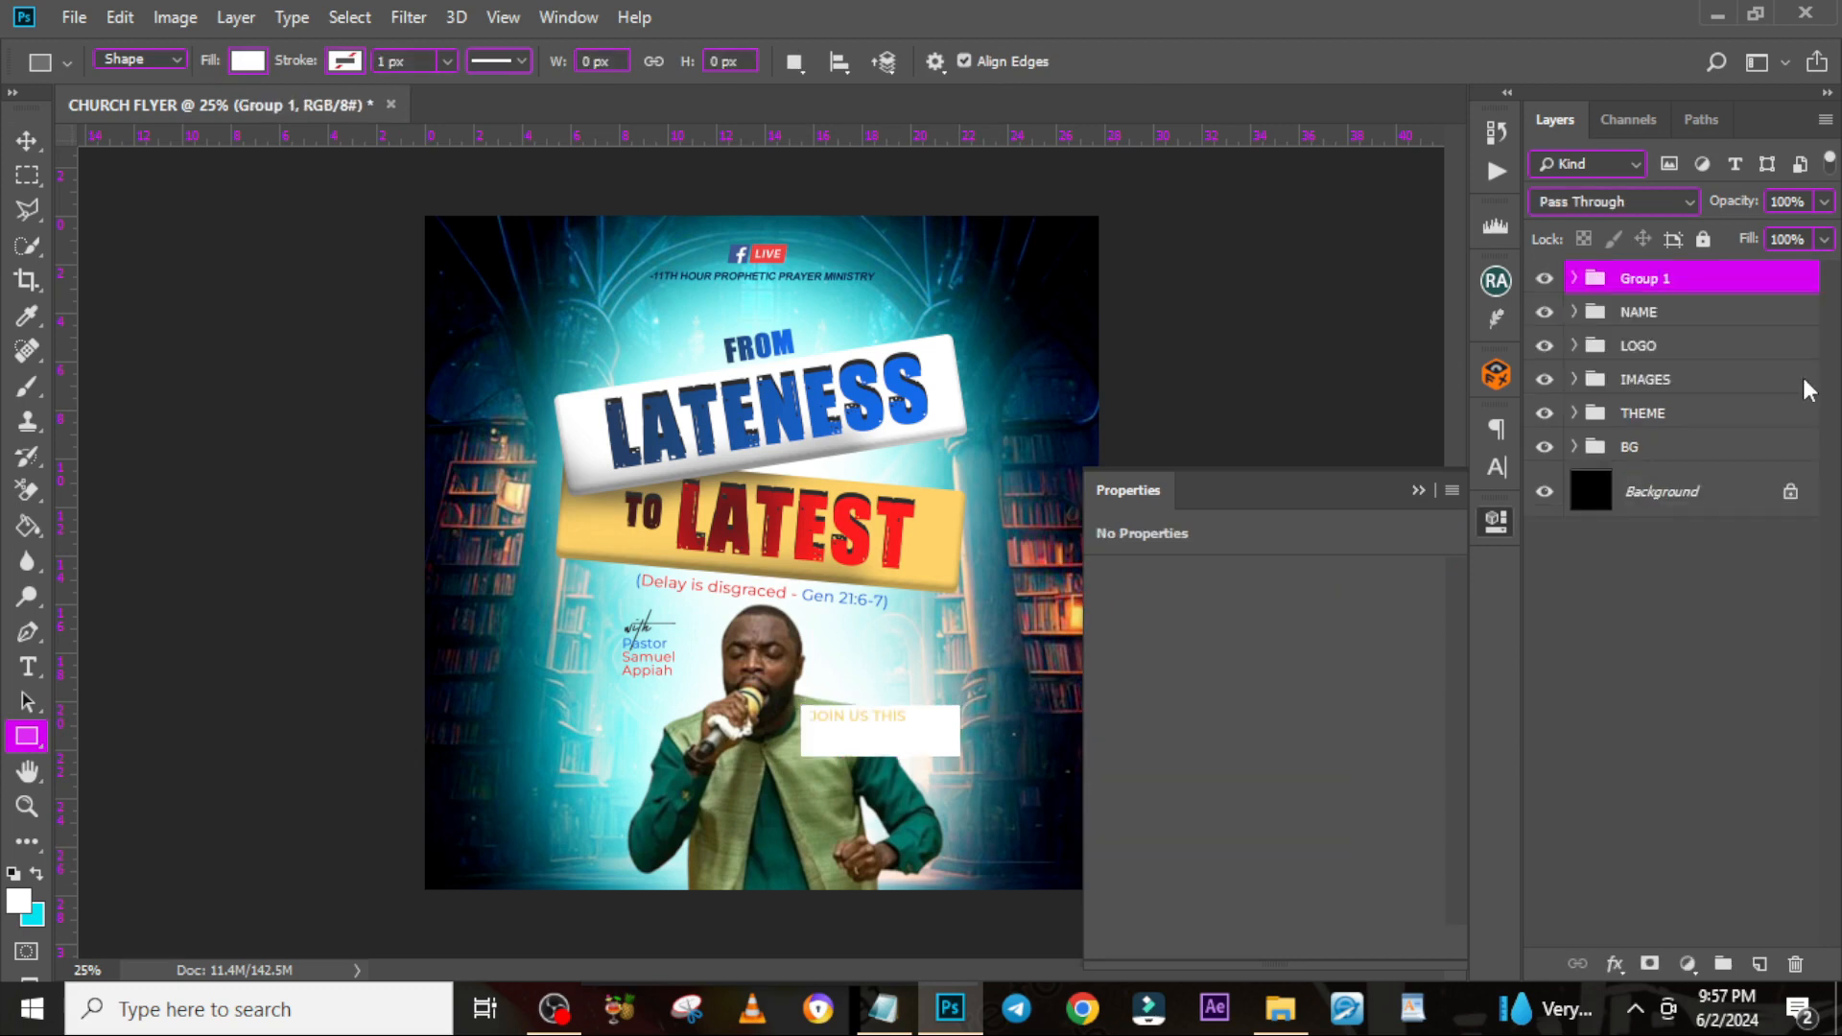
{"action": "double_click", "coordinate": [1664, 279]}
{"action": "type", "text": "DATE"}
{"action": "key", "text": "Return"}
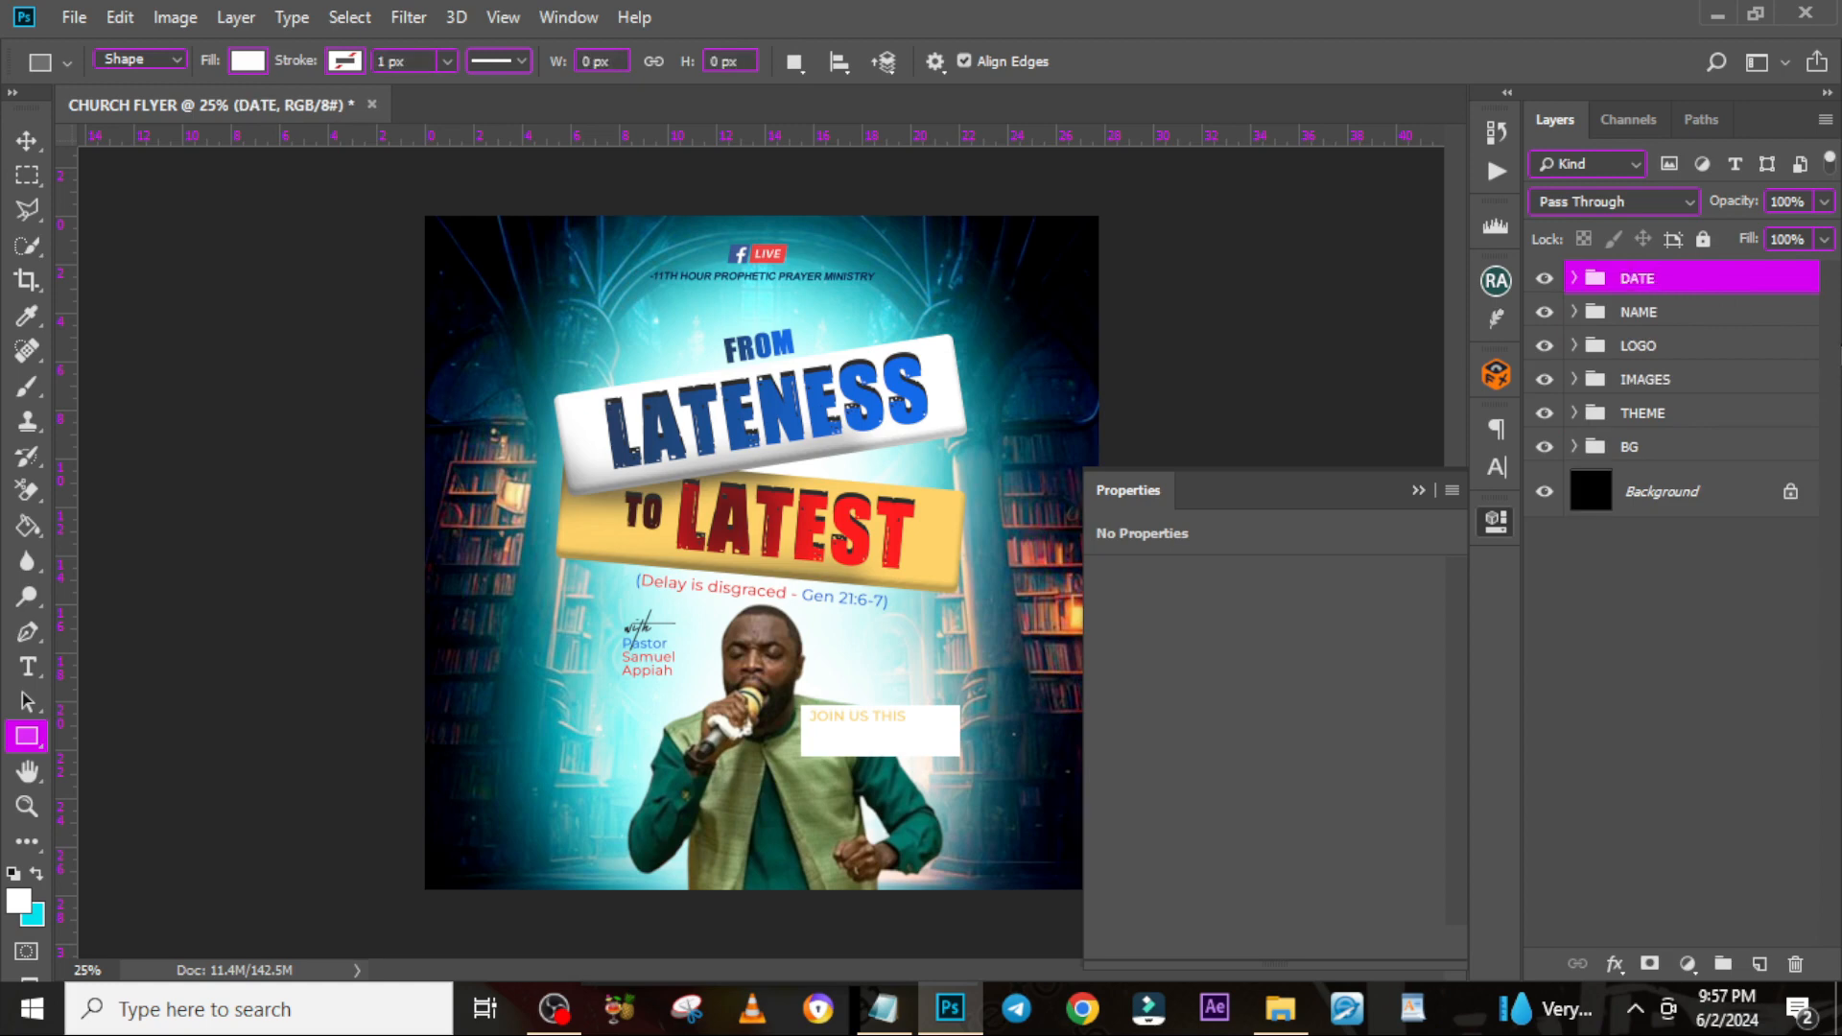
Recolour the rectangle behind the date text to a dark navy blue, based on the blue sampled from the LATENESS lettering
{"action": "left_click", "coordinate": [1574, 278]}
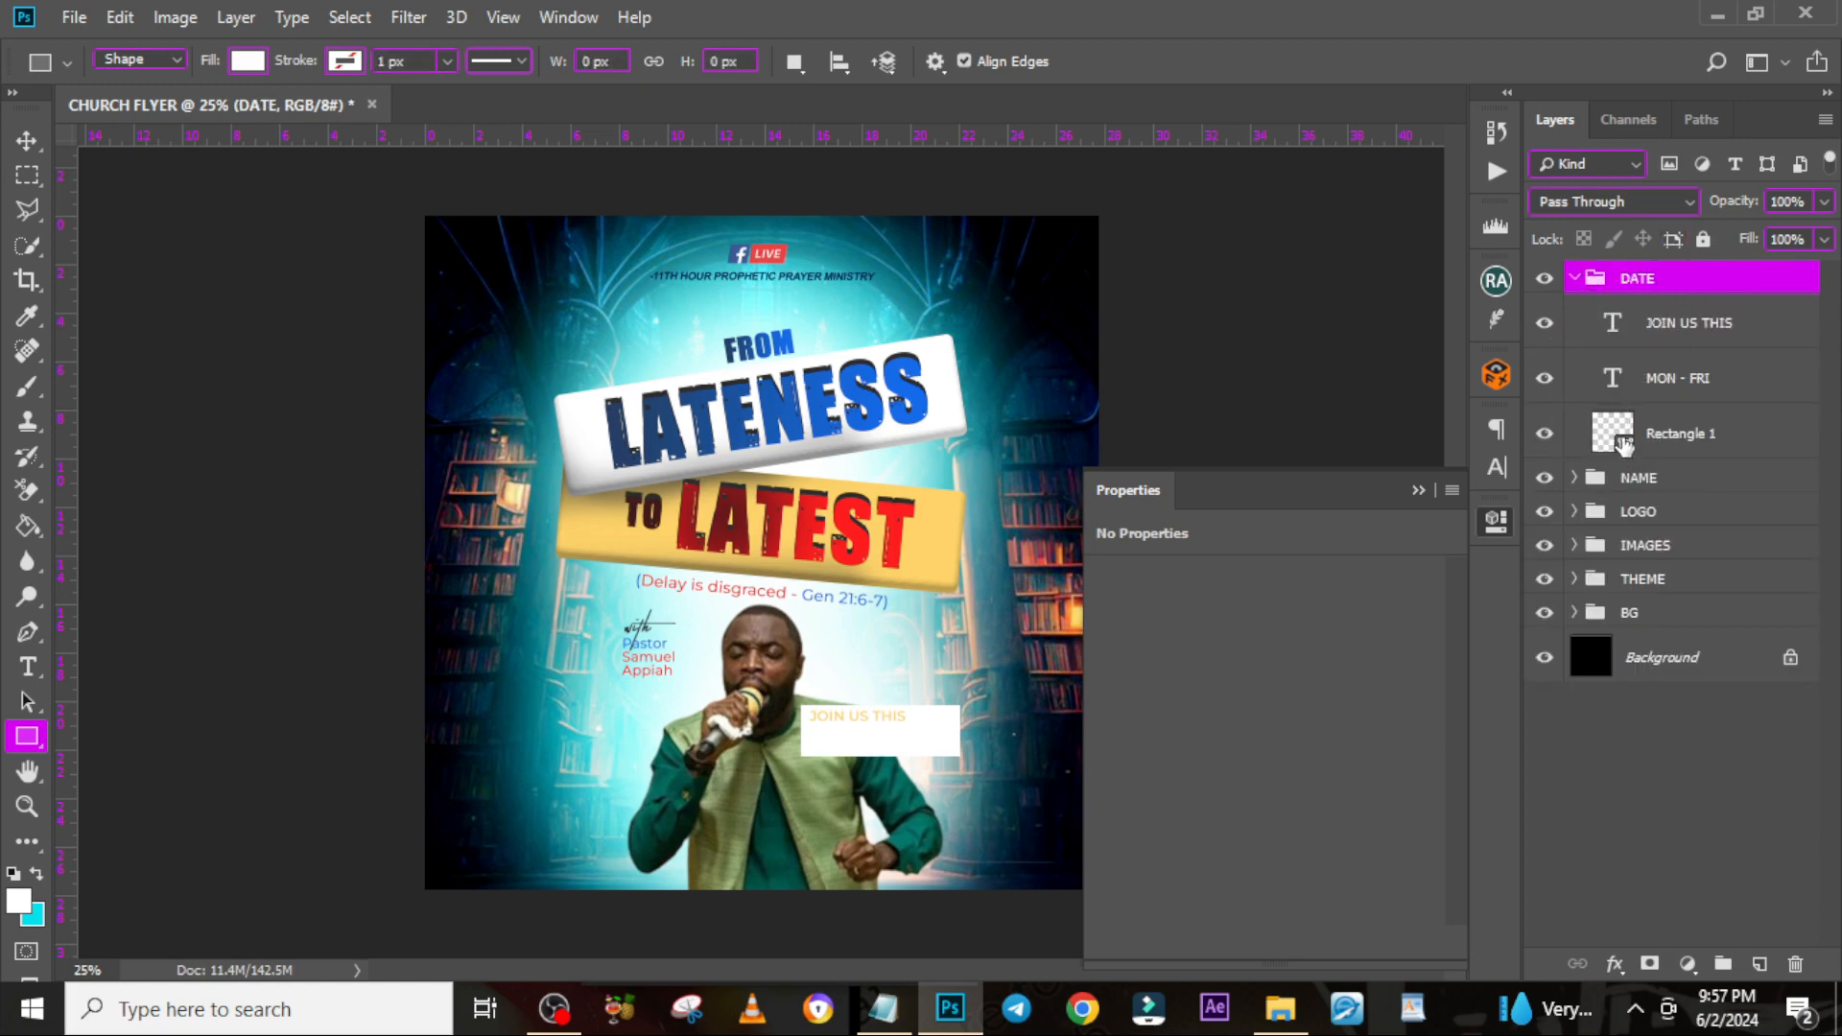
{"action": "double_click", "coordinate": [1612, 433]}
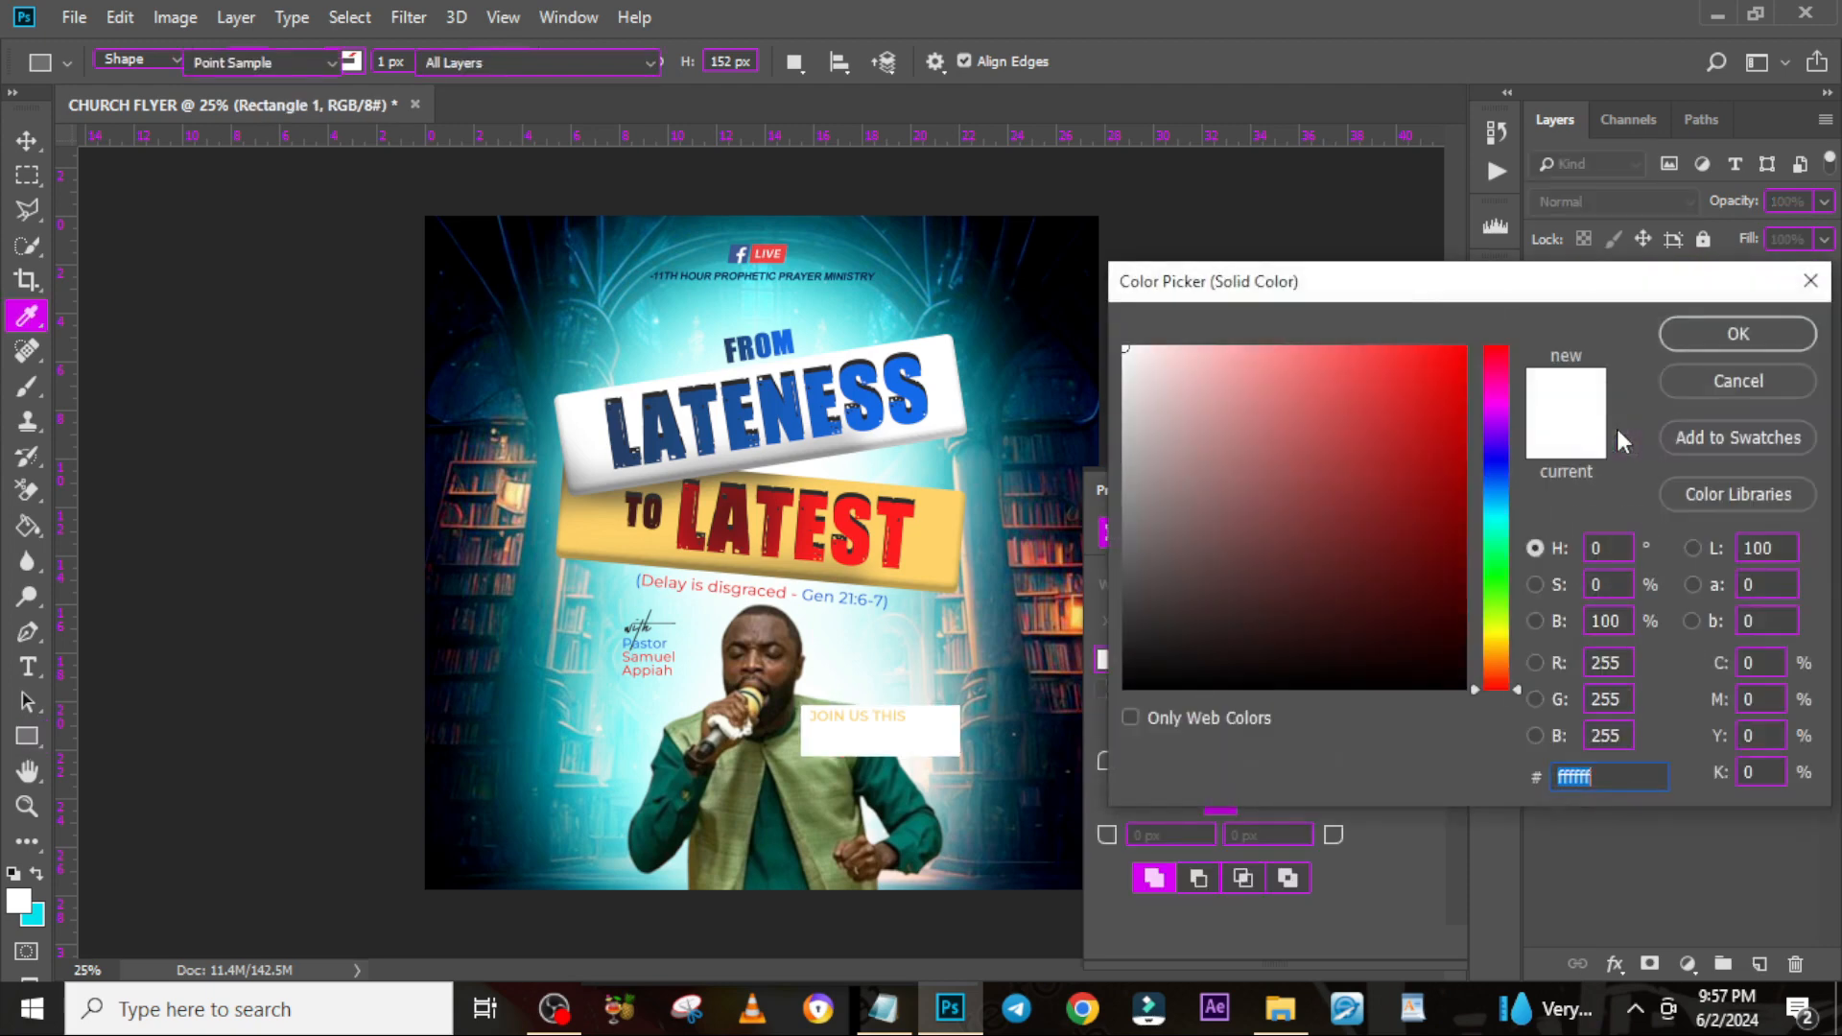
{"action": "left_click", "coordinate": [843, 410]}
{"action": "left_click", "coordinate": [1351, 535]}
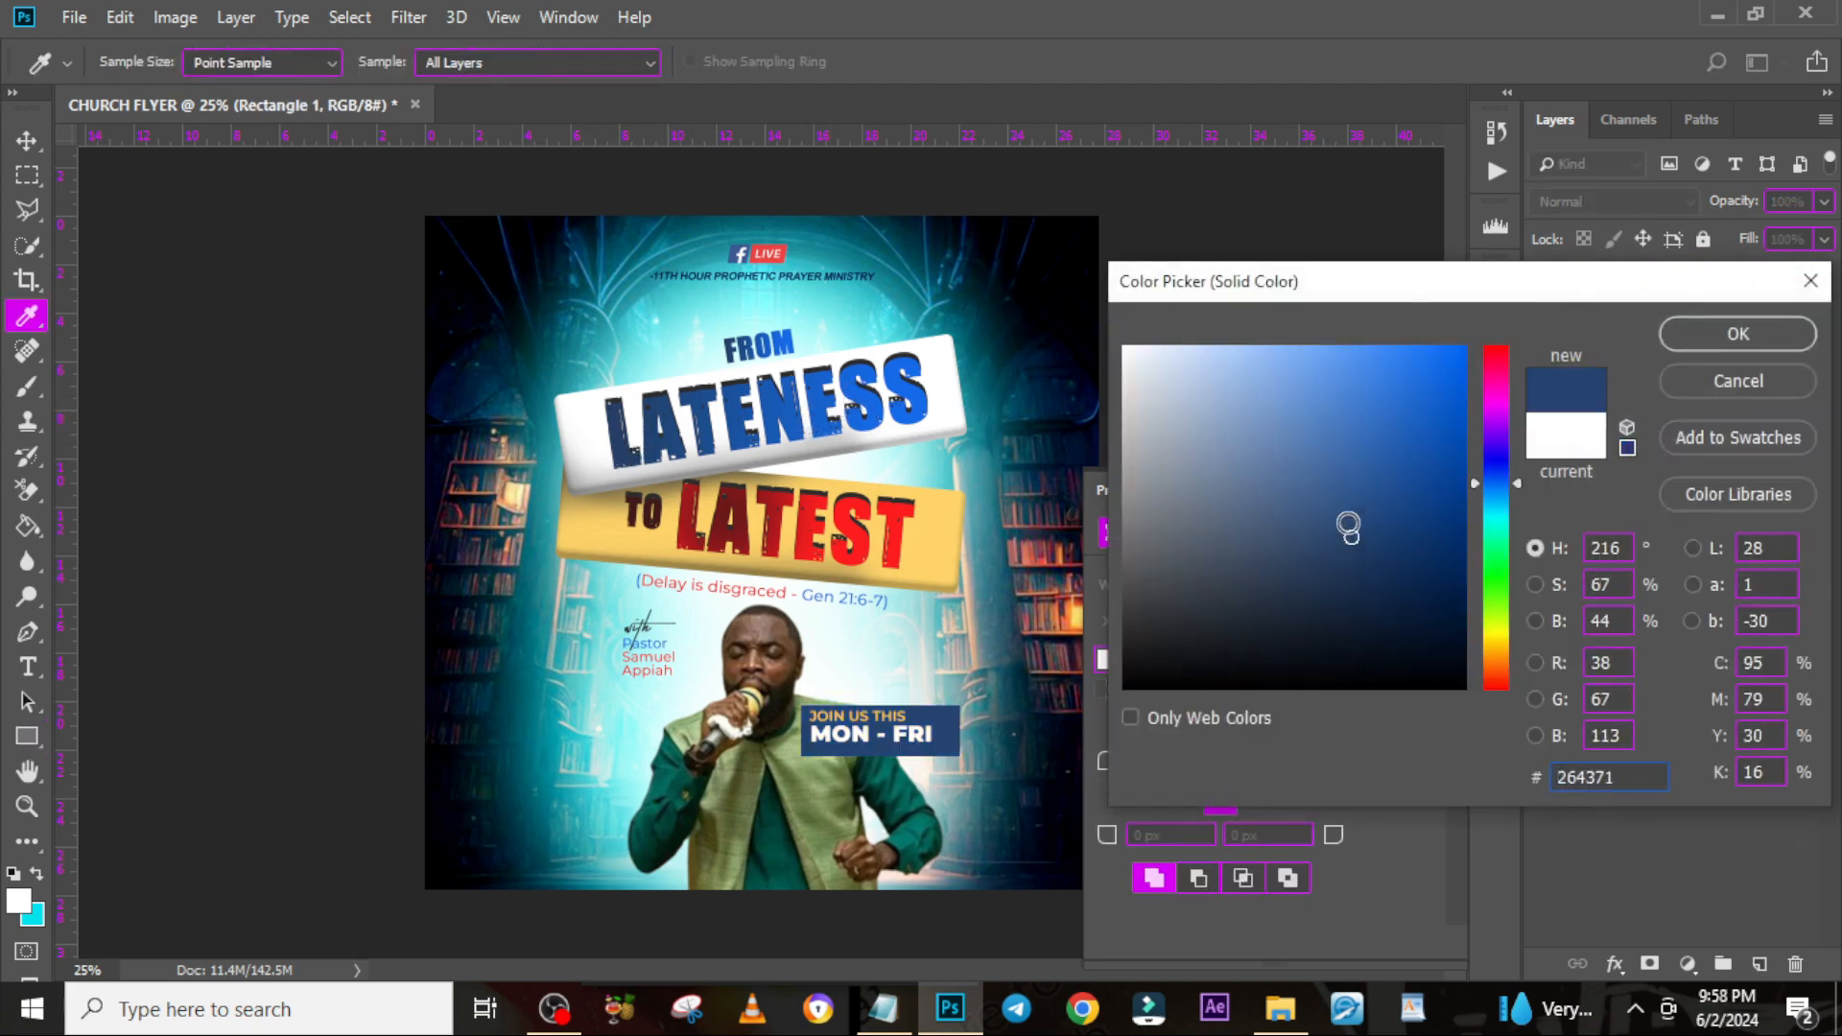
{"action": "left_click", "coordinate": [1353, 518]}
{"action": "left_click", "coordinate": [746, 444]}
{"action": "left_click", "coordinate": [1414, 562]}
{"action": "left_click", "coordinate": [1696, 337]}
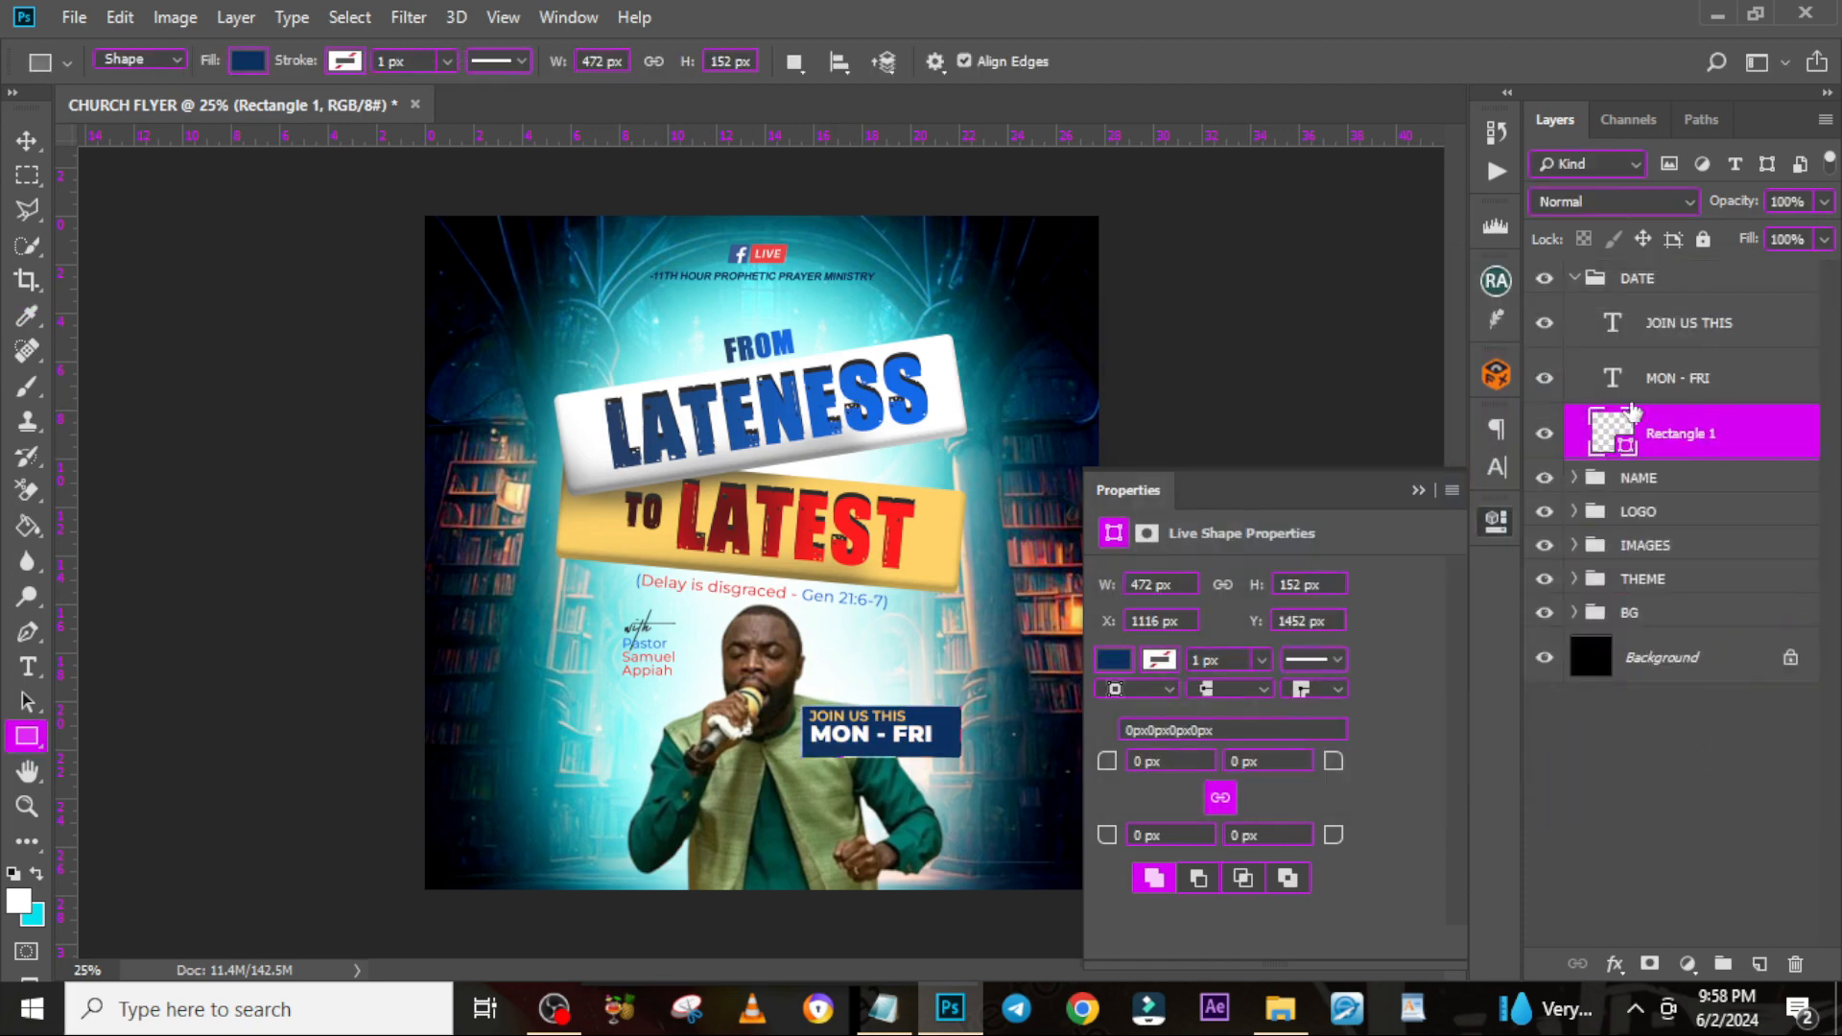
Add a new layer above the navy rectangle and clip it to the rectangle
{"action": "left_click", "coordinate": [1760, 964]}
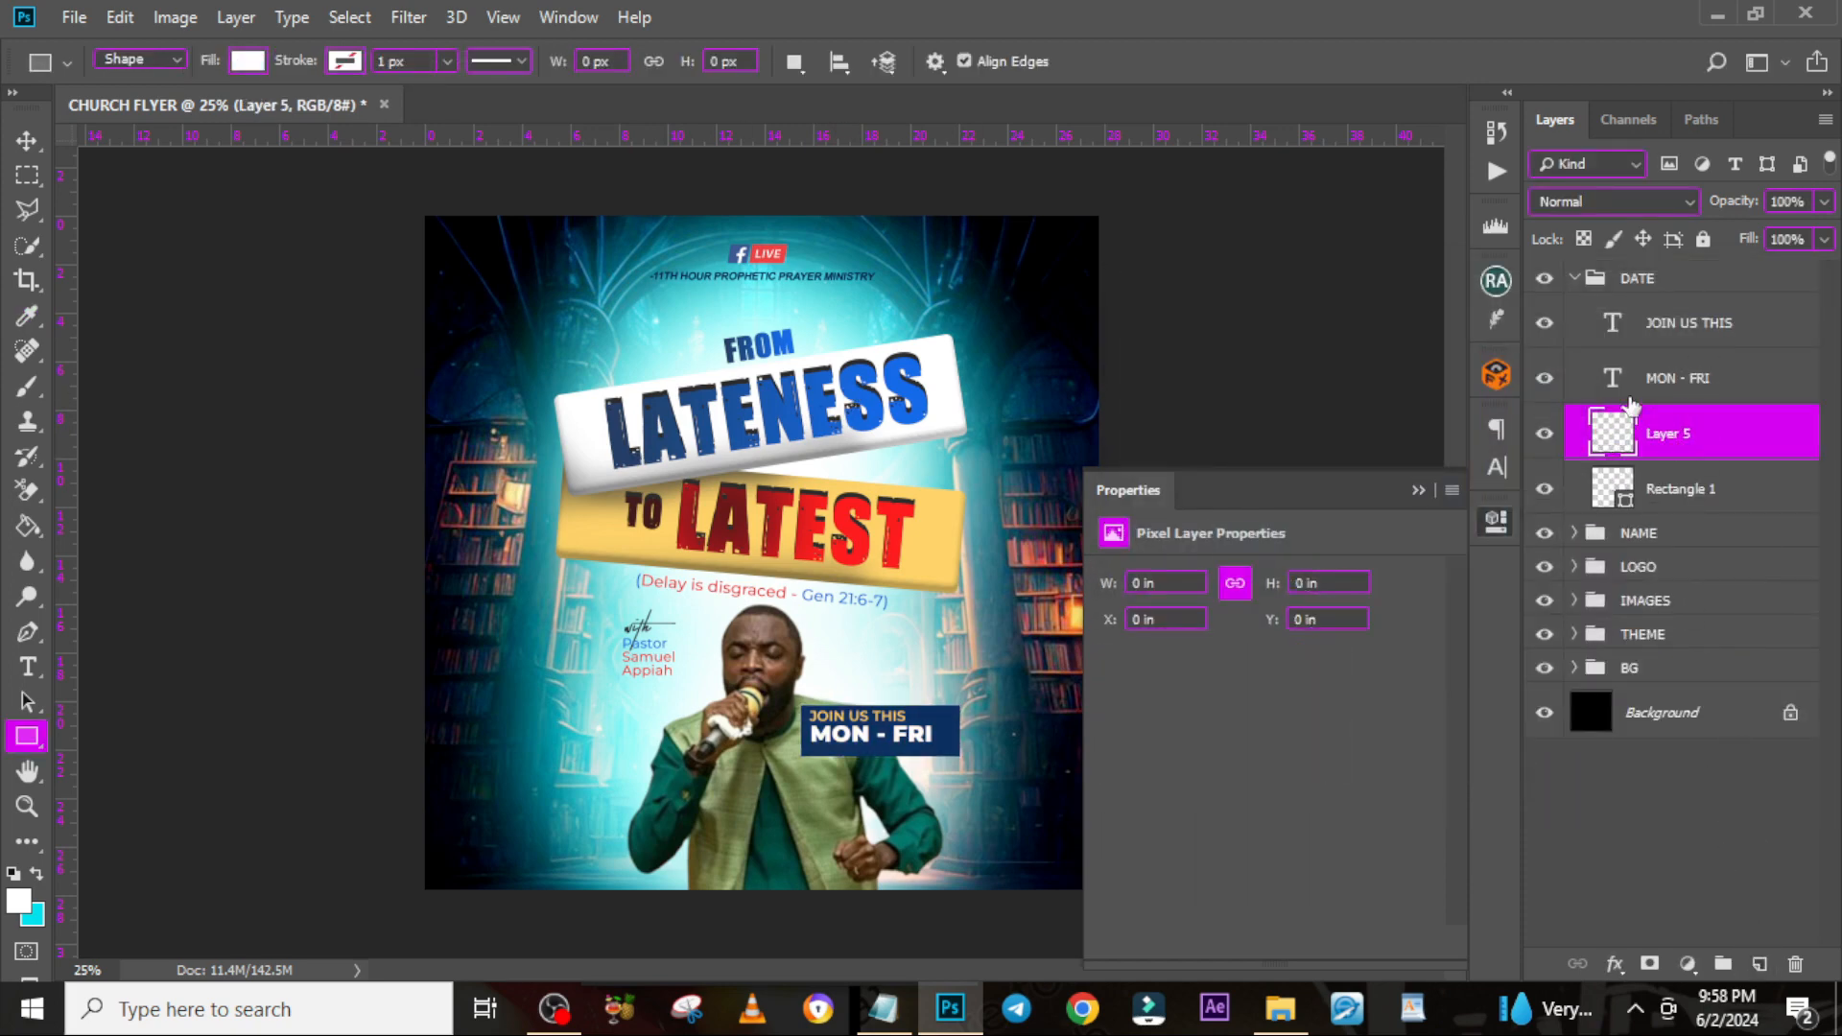
{"action": "right_click", "coordinate": [1691, 451]}
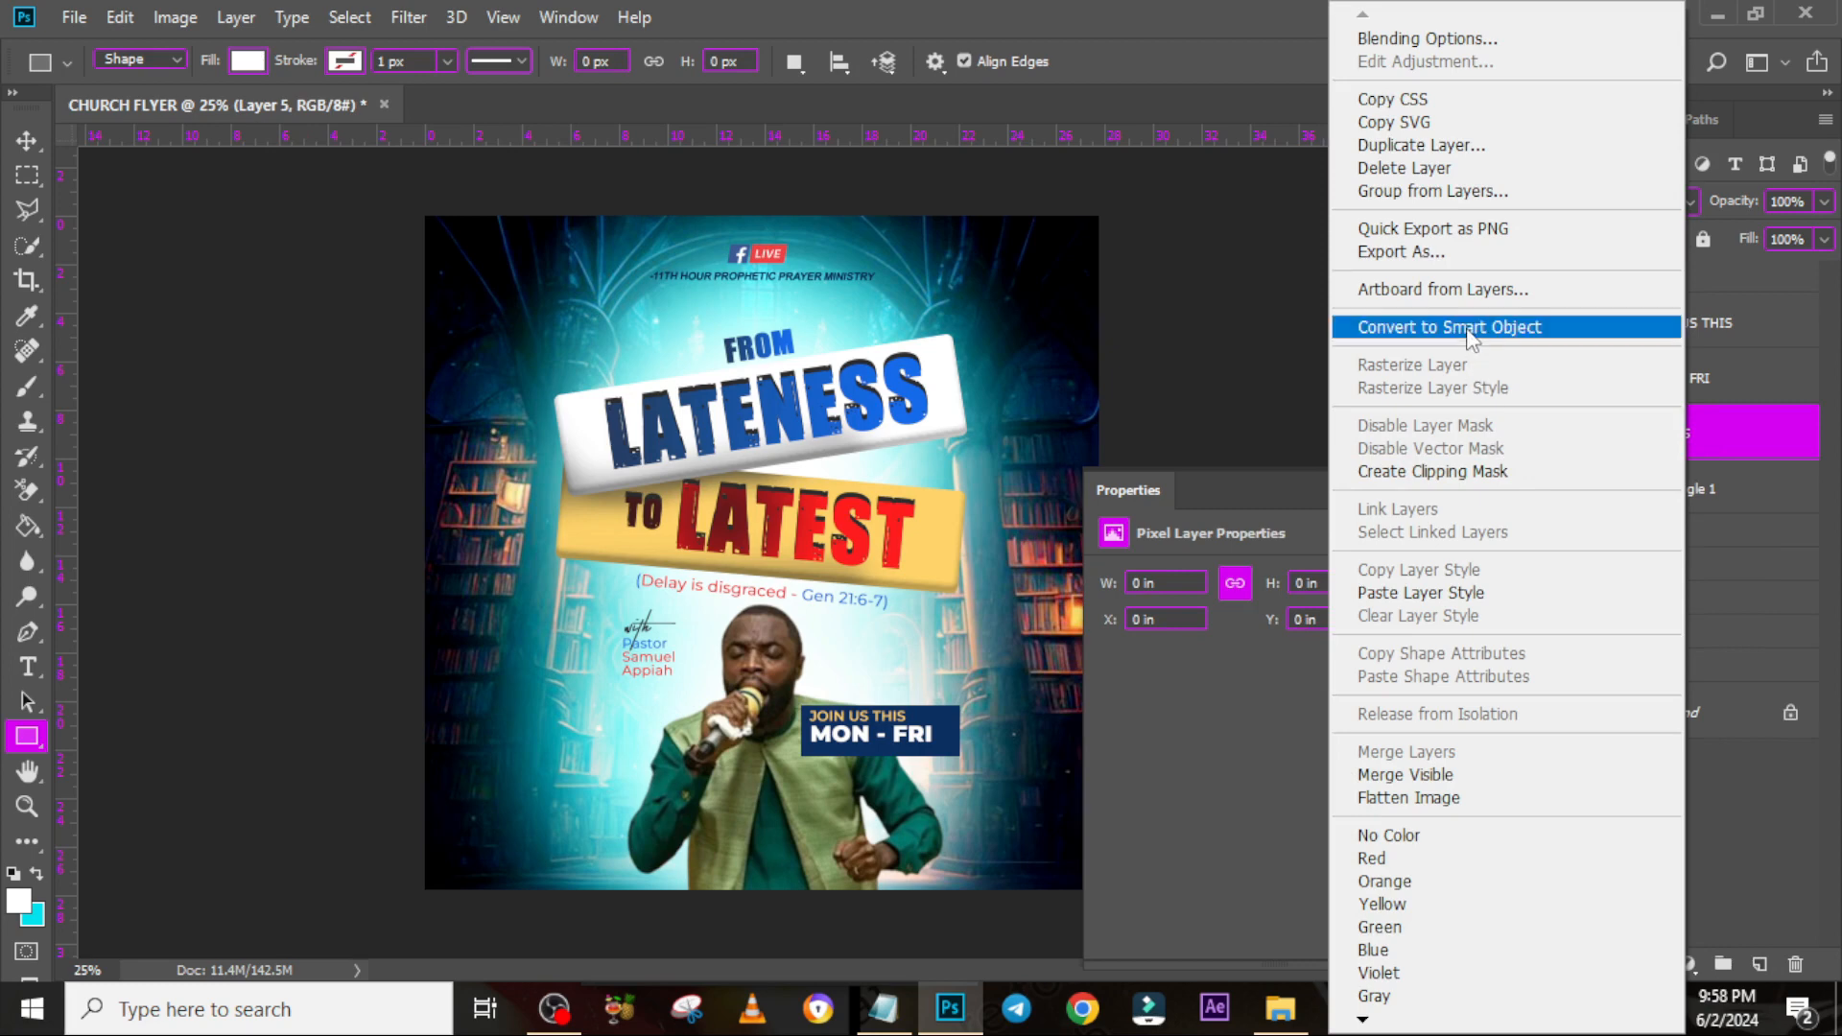
{"action": "left_click", "coordinate": [1468, 471]}
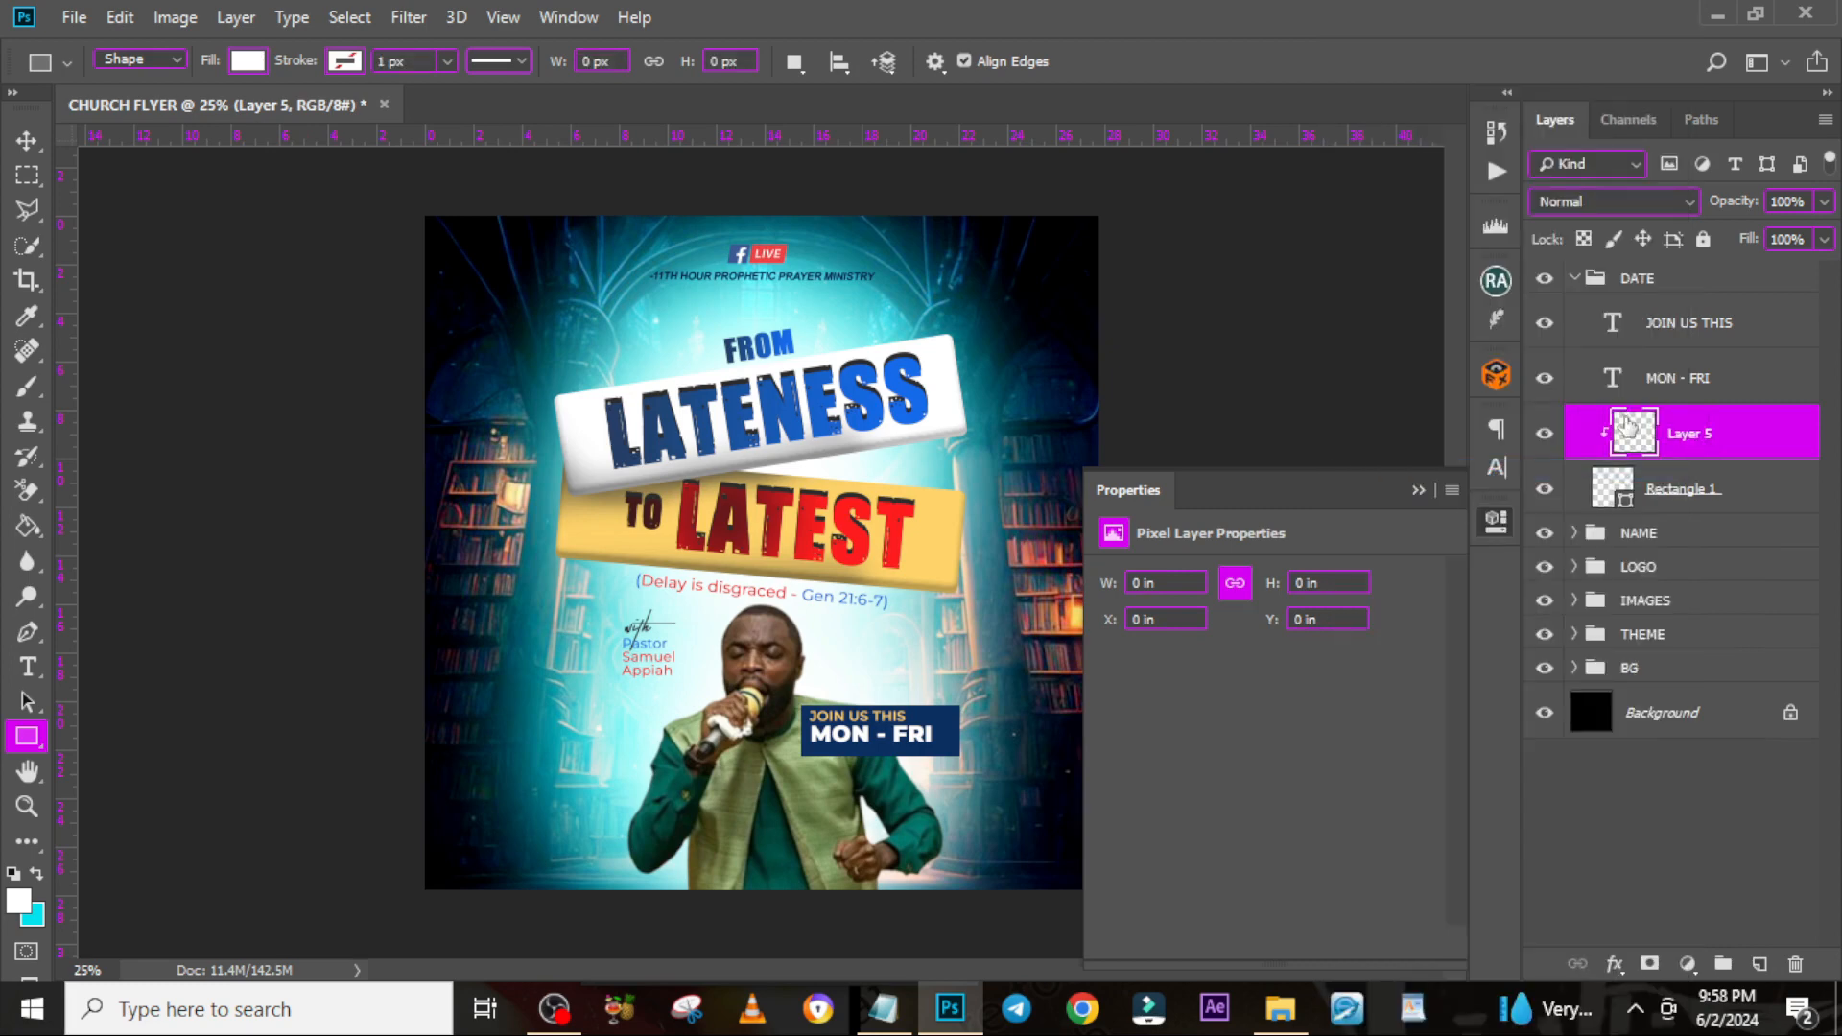
Paint a single soft cyan dab with a 400 px brush on the right end of the date rectangle
{"action": "key", "text": "b"}
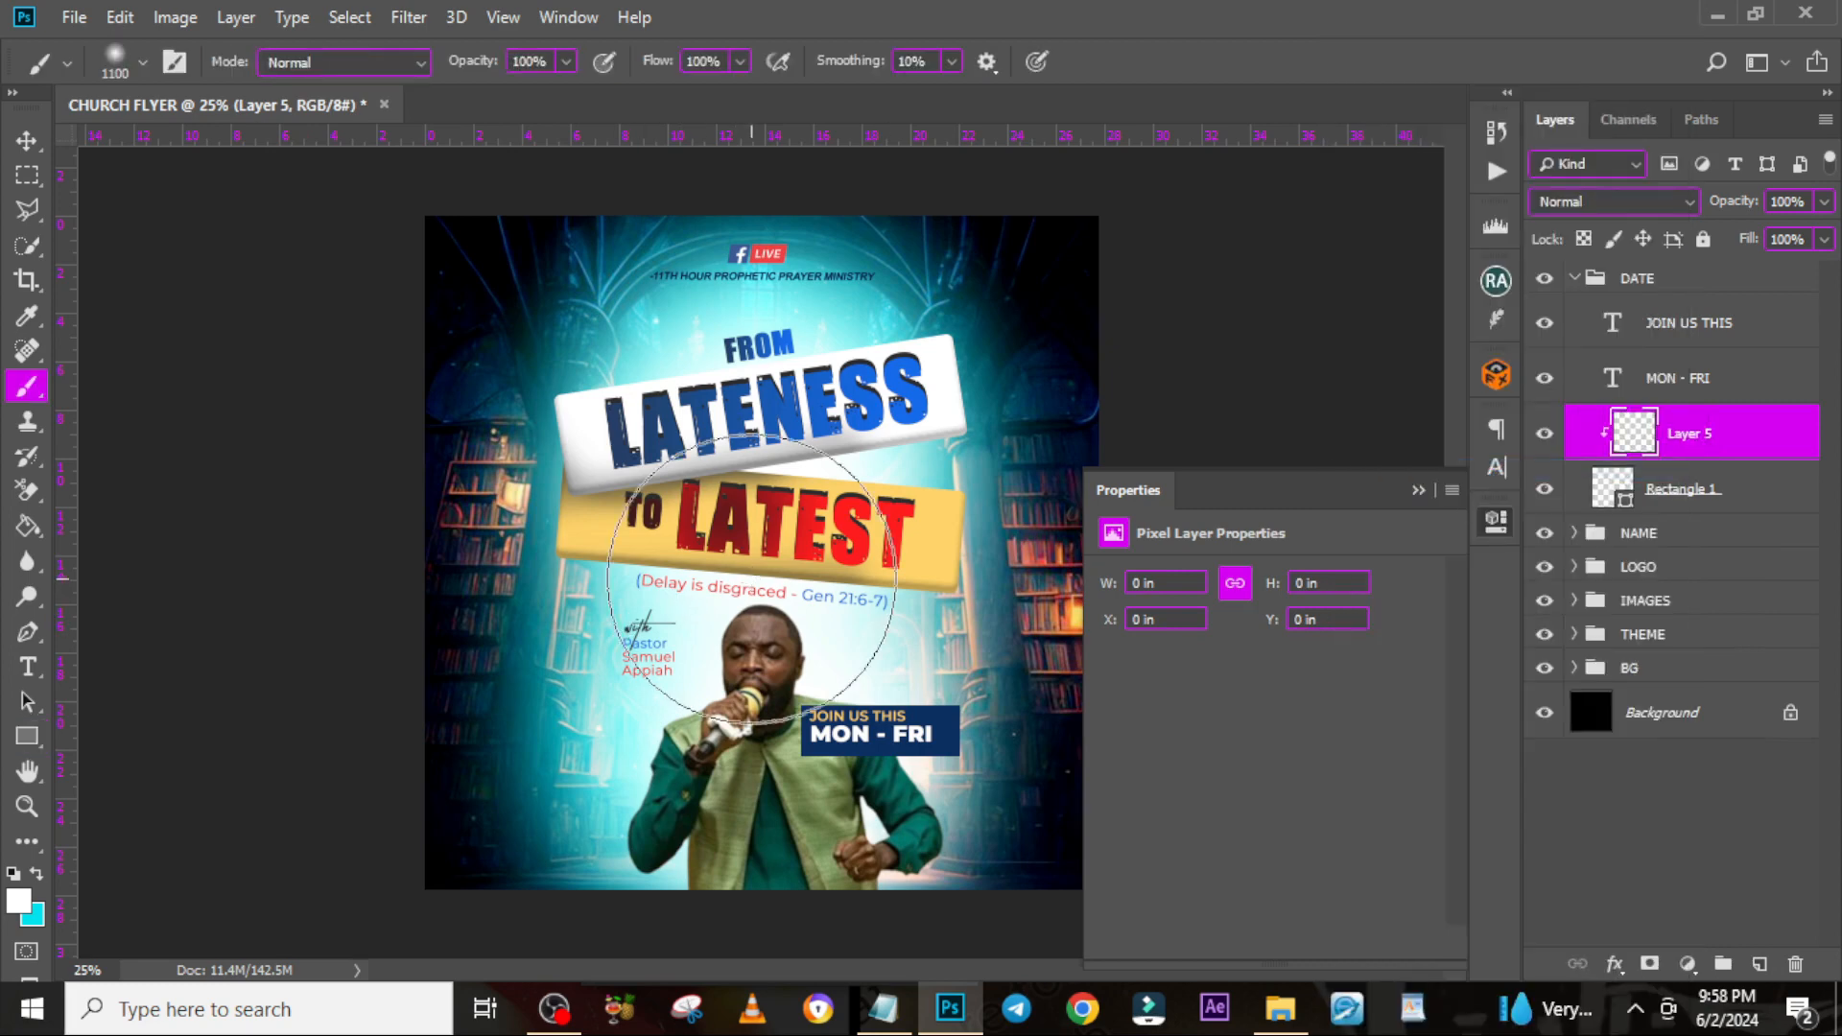
{"action": "key", "text": "bracketleft"}
{"action": "key", "text": "bracketleft"}
{"action": "key", "text": "bracketleft"}
{"action": "key", "text": "bracketleft"}
{"action": "key", "text": "bracketleft"}
{"action": "key", "text": "bracketleft"}
{"action": "key", "text": "bracketleft"}
{"action": "key", "text": "bracketleft"}
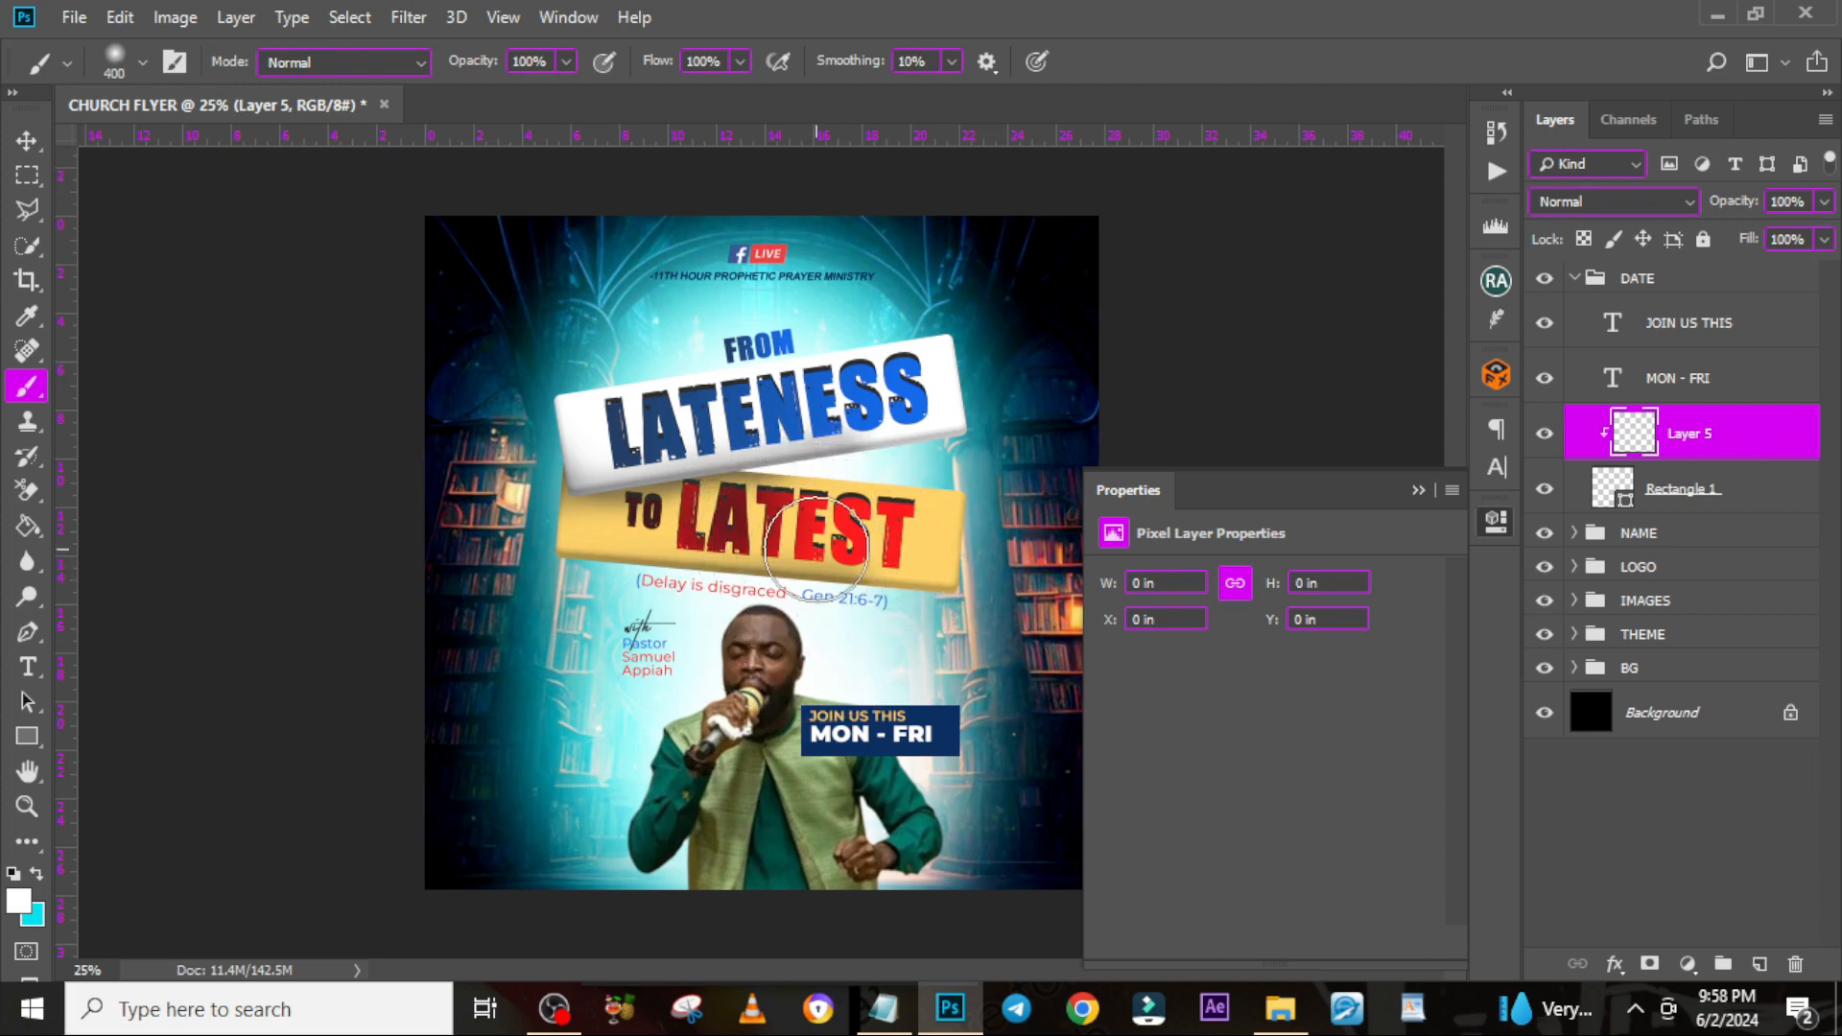
{"action": "left_click", "coordinate": [37, 872]}
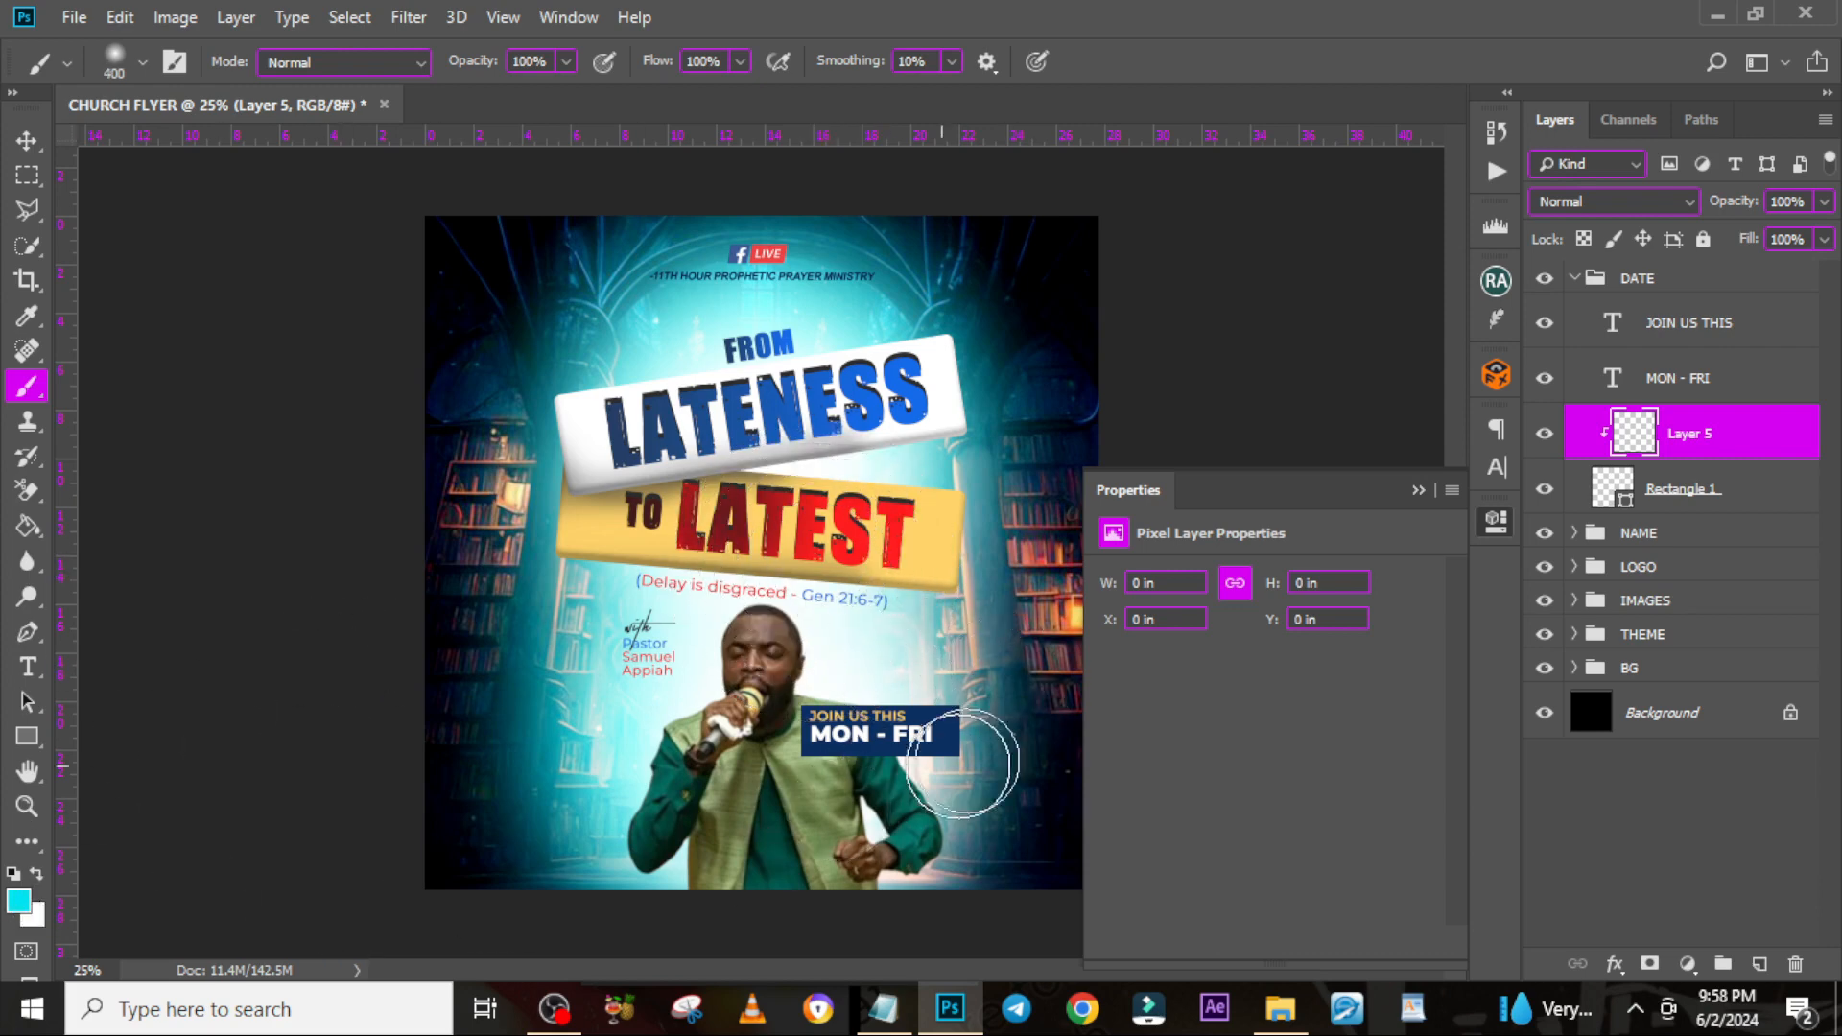
{"action": "left_click", "coordinate": [935, 750]}
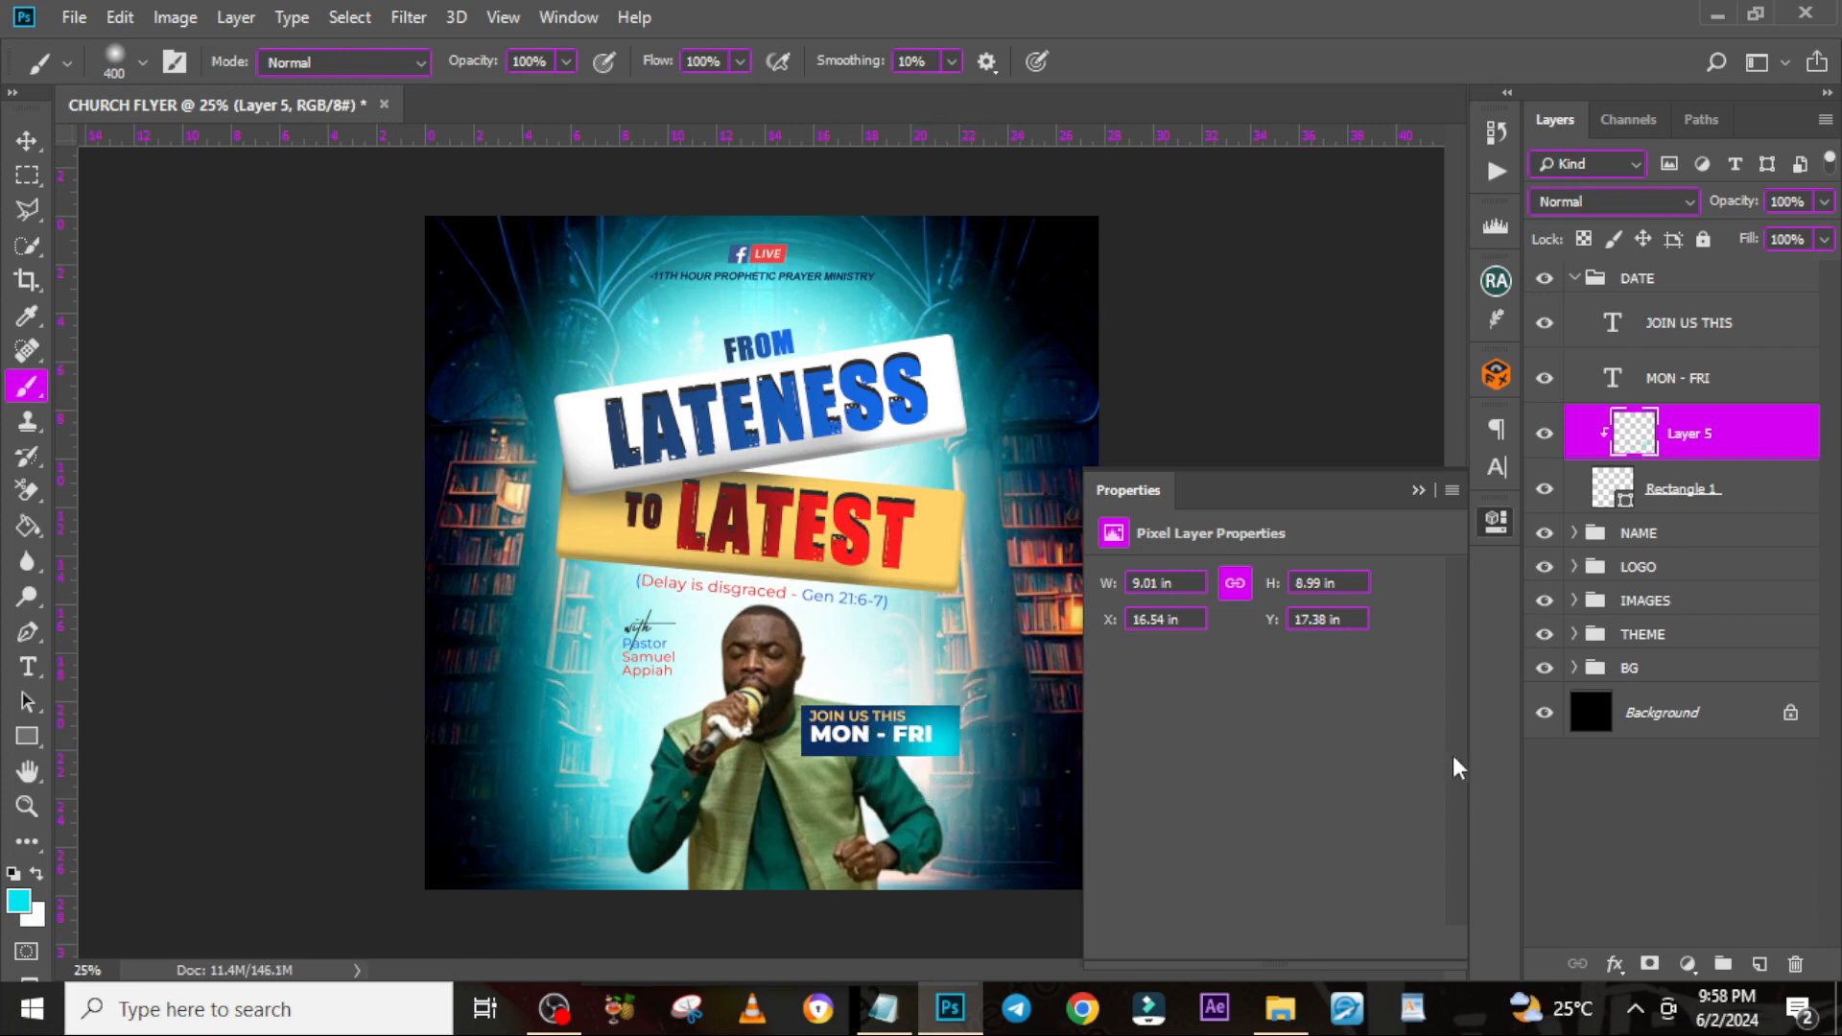
Set the cyan glow layer's blend mode to Lighter Color and its opacity to 40%
{"action": "left_click", "coordinate": [1593, 204]}
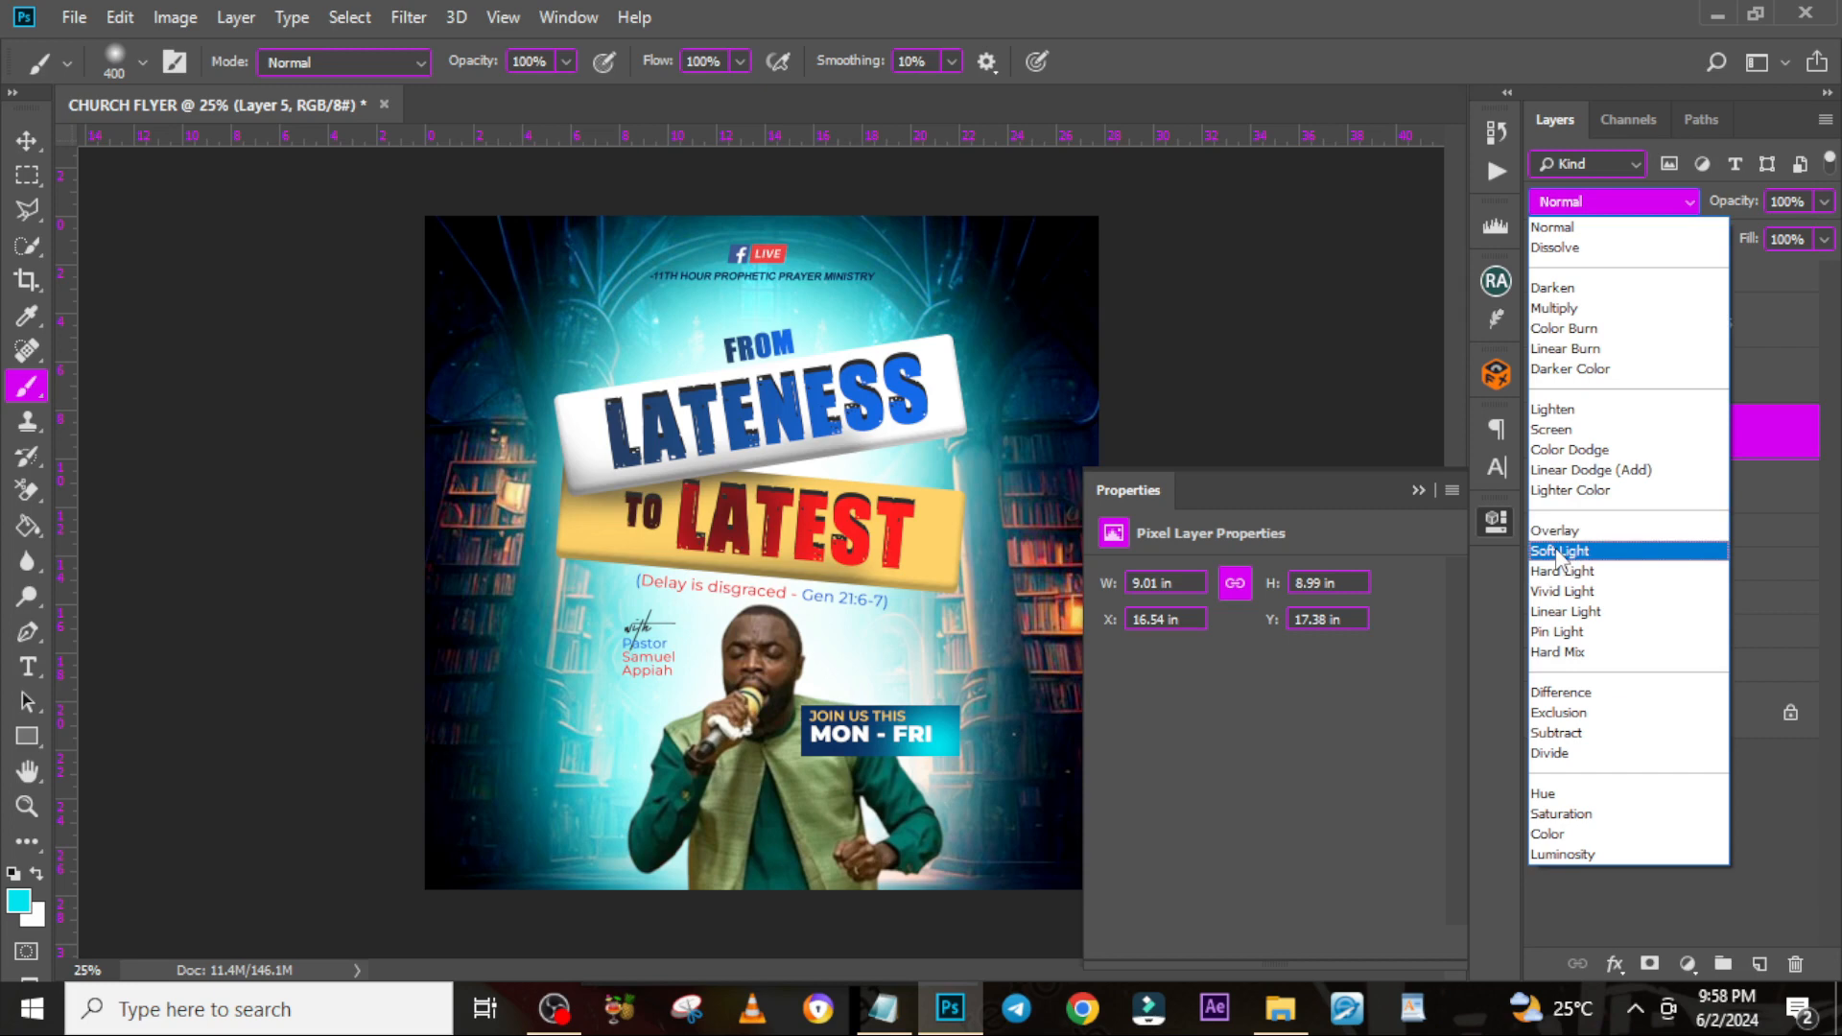
{"action": "left_click", "coordinate": [1561, 553]}
{"action": "left_click", "coordinate": [1583, 205]}
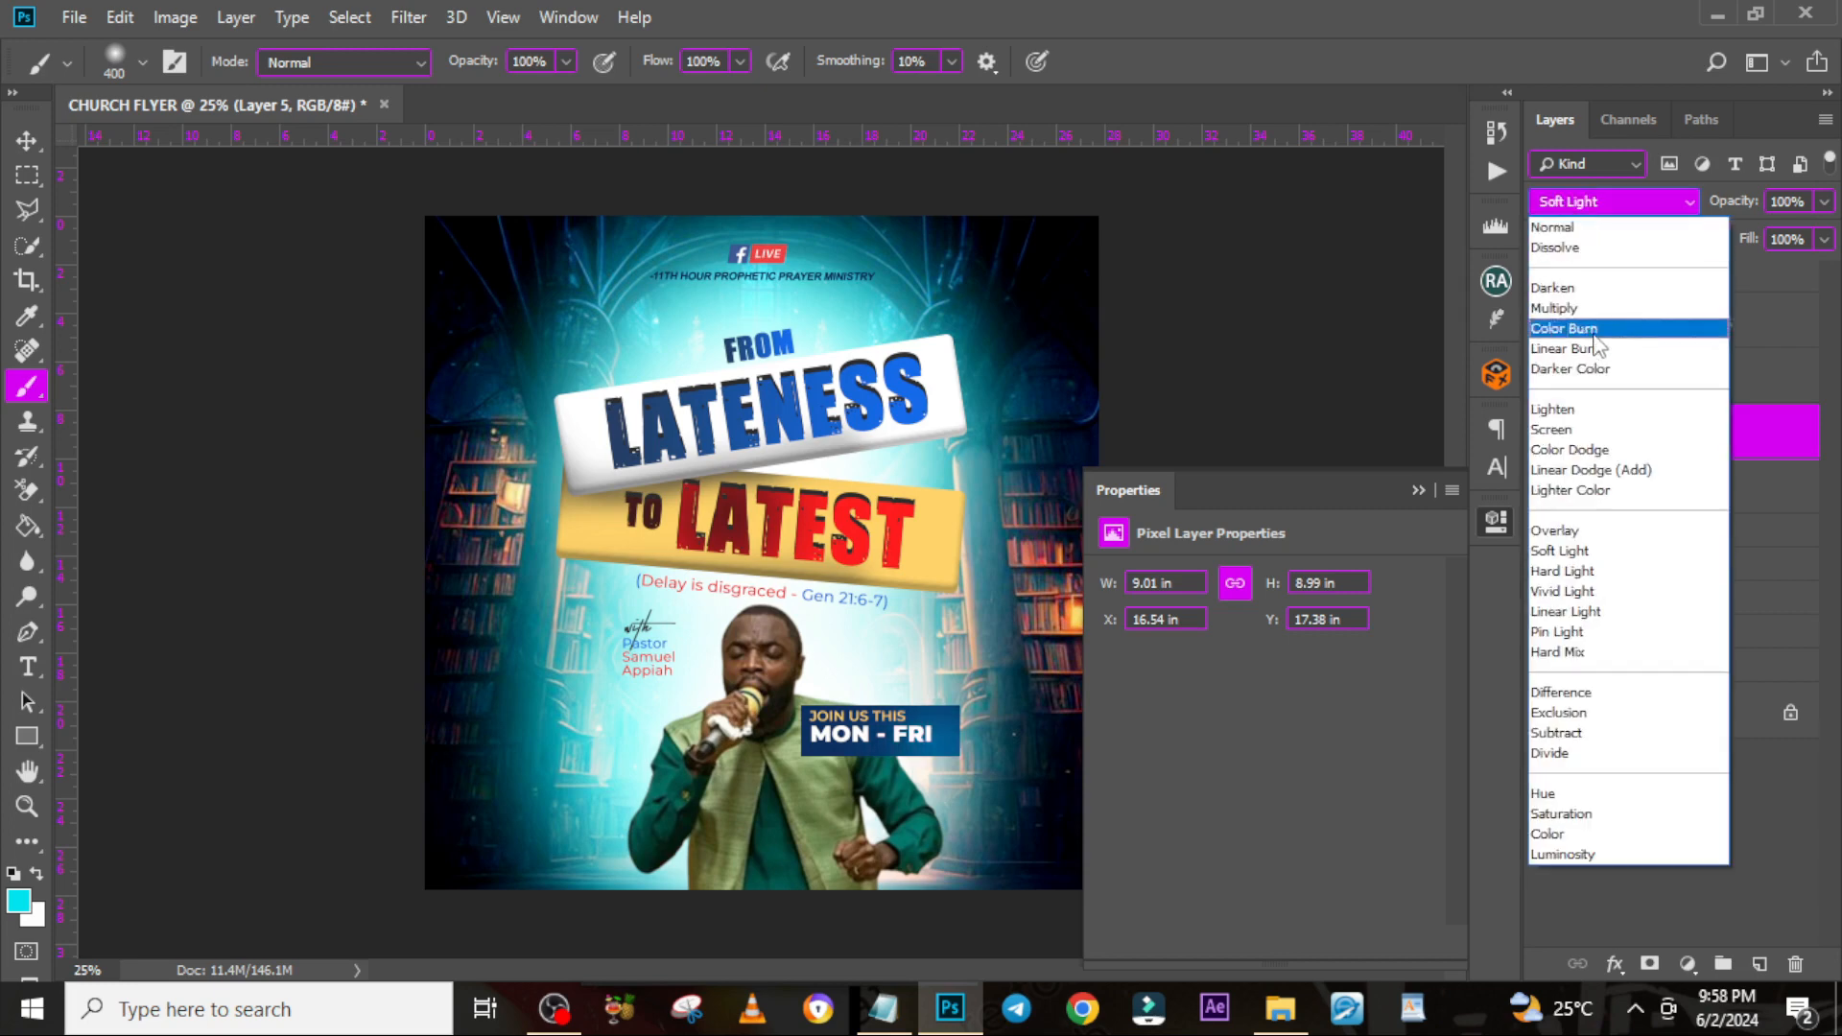
{"action": "left_click", "coordinate": [1598, 496]}
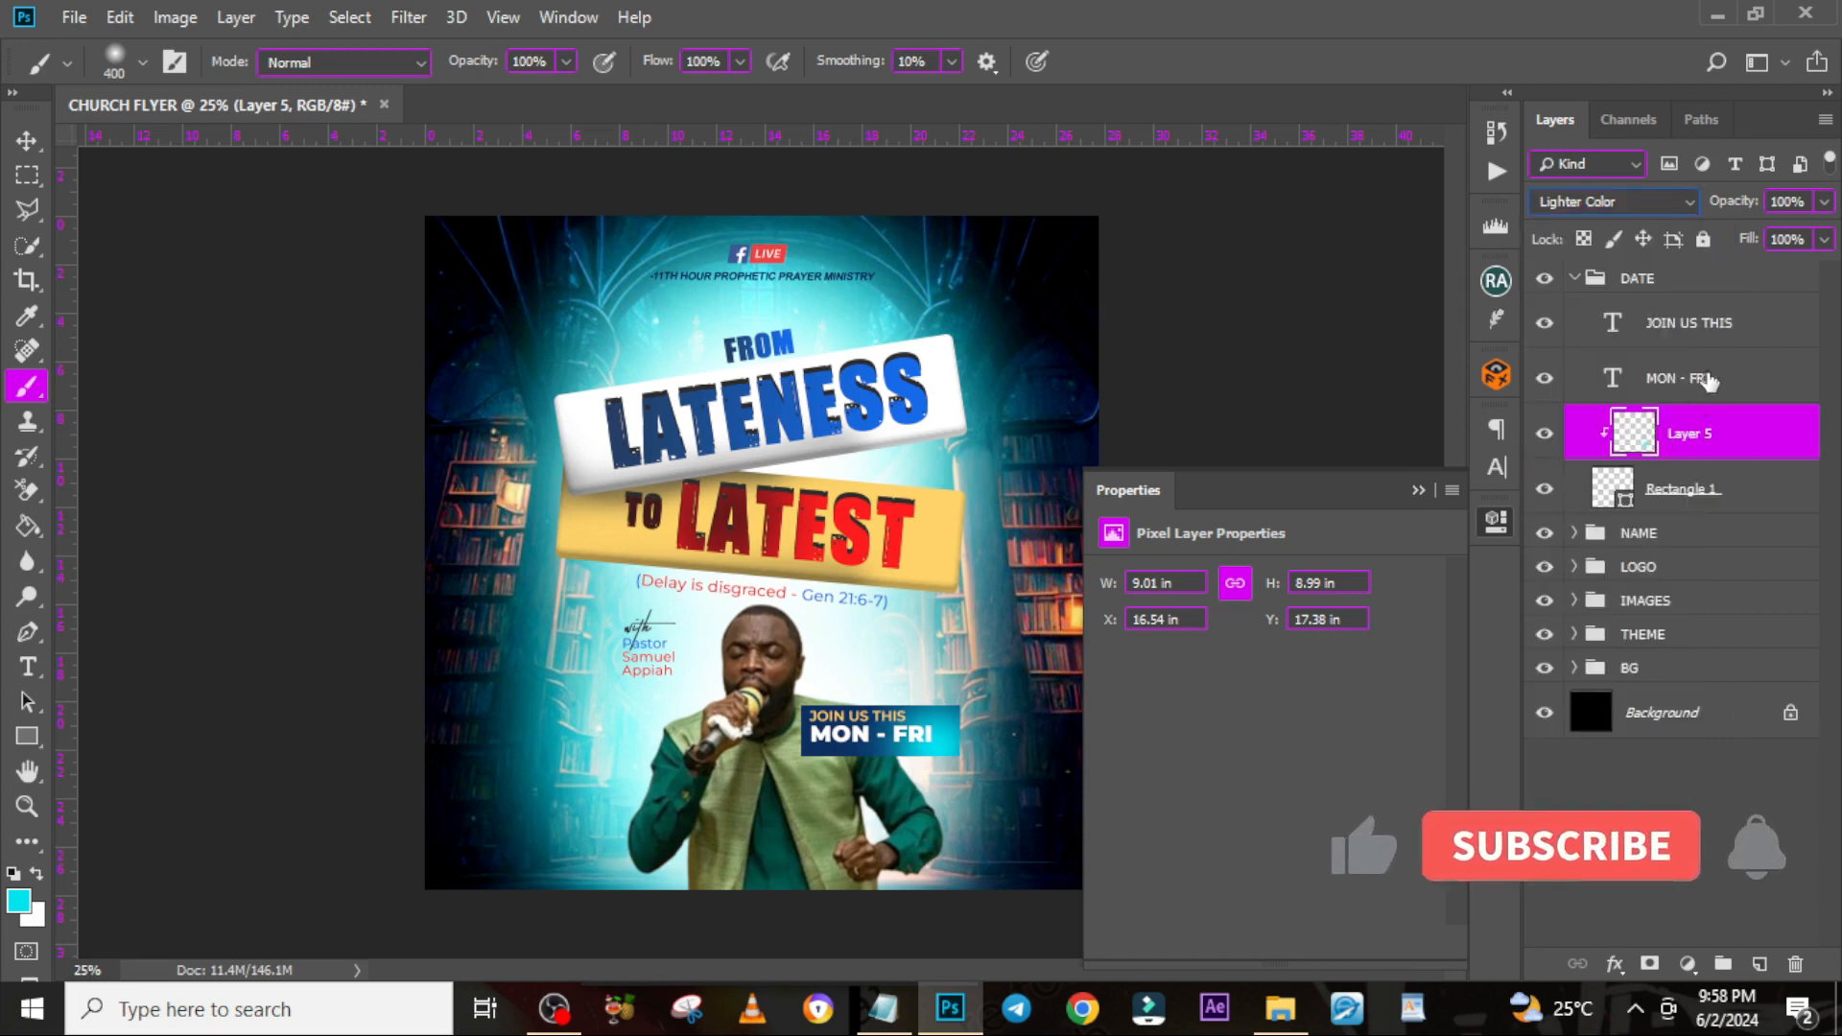
{"action": "left_click", "coordinate": [1824, 201]}
{"action": "left_click_drag", "start_coordinate": [1825, 233], "coordinate": [1748, 236]}
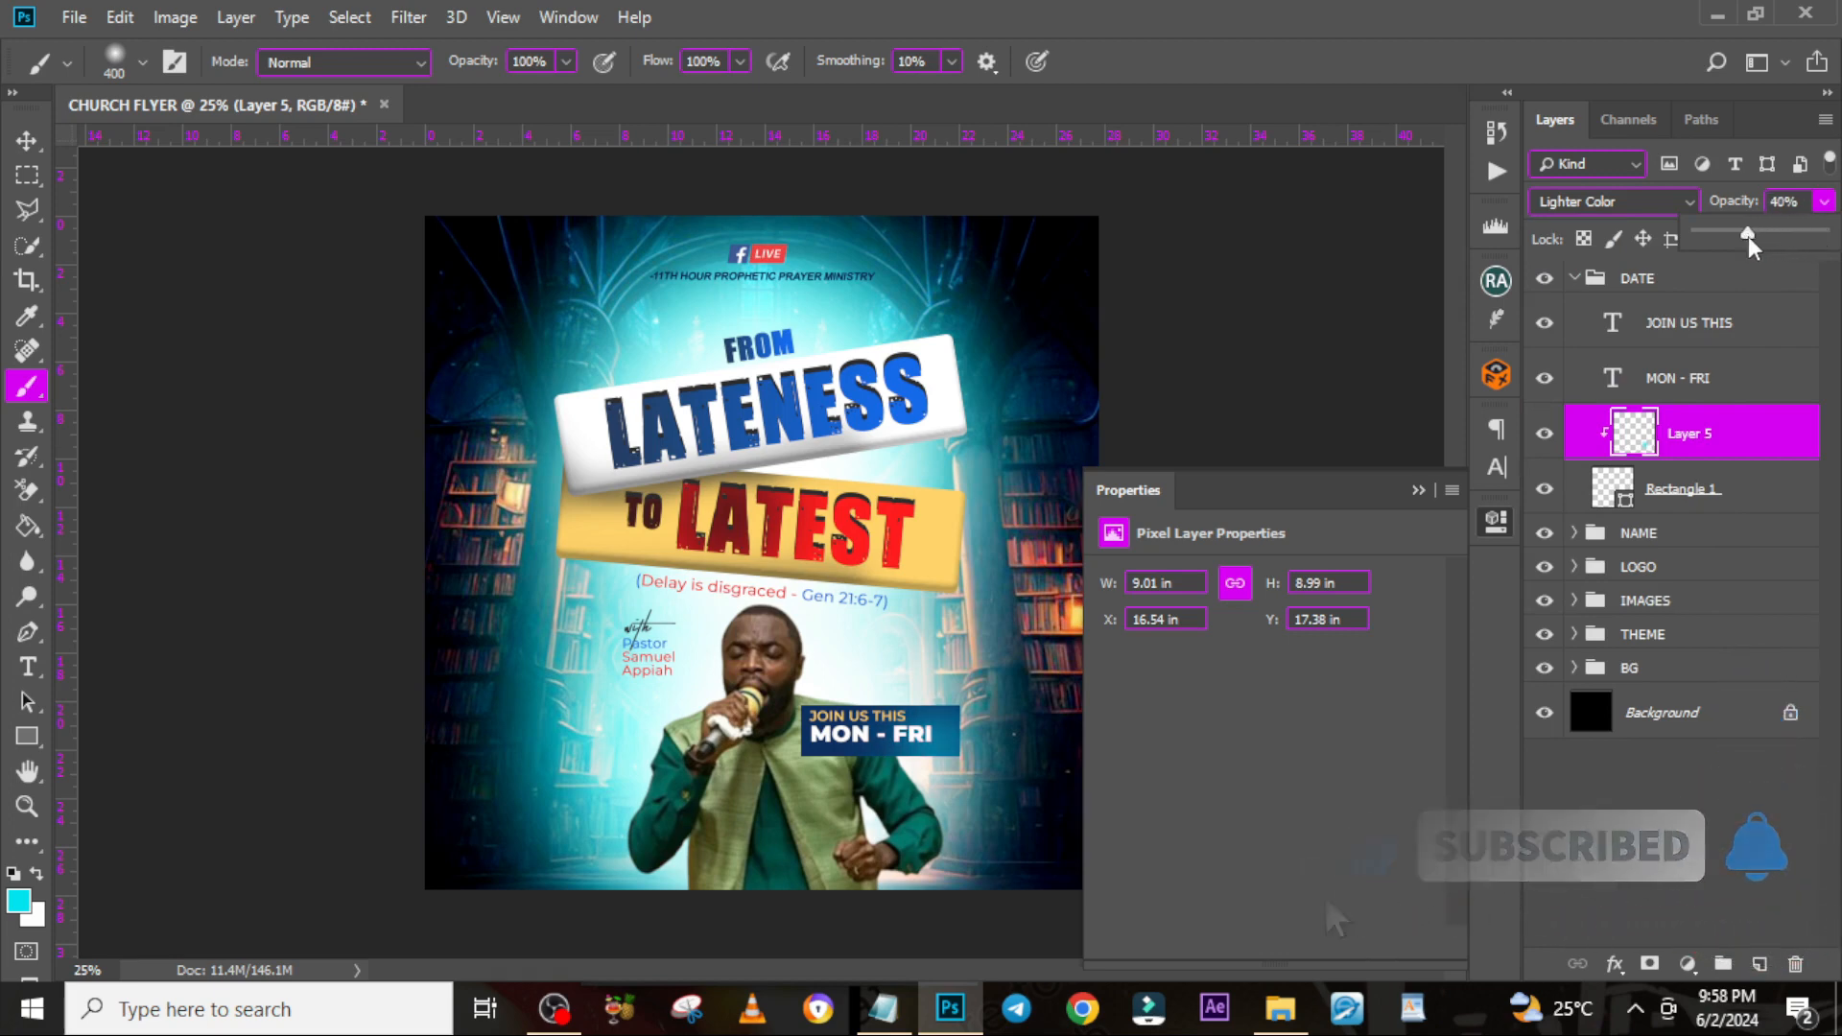
Nudge the JOIN US THIS and MON - FRI text together down and right to centre them within the navy rectangle
{"action": "left_click", "coordinate": [1665, 387]}
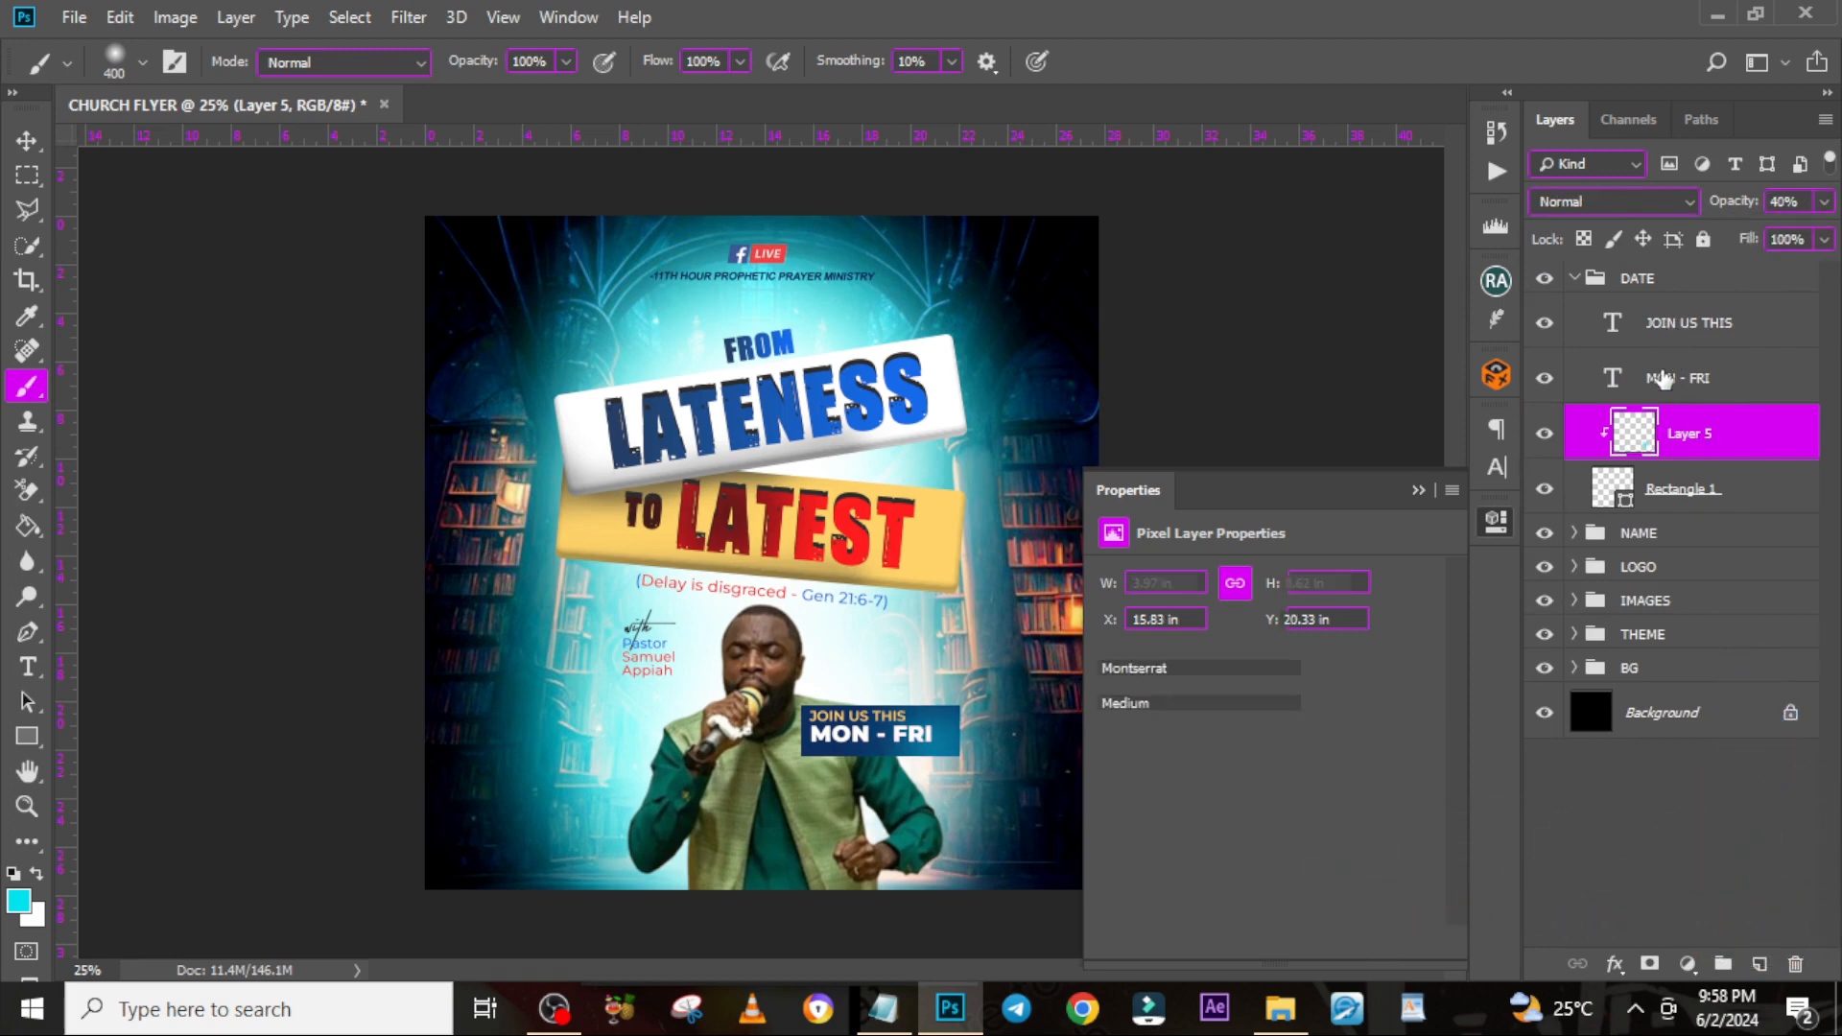
{"action": "left_click", "coordinate": [1664, 381], "text": "shift"}
{"action": "key", "text": "v"}
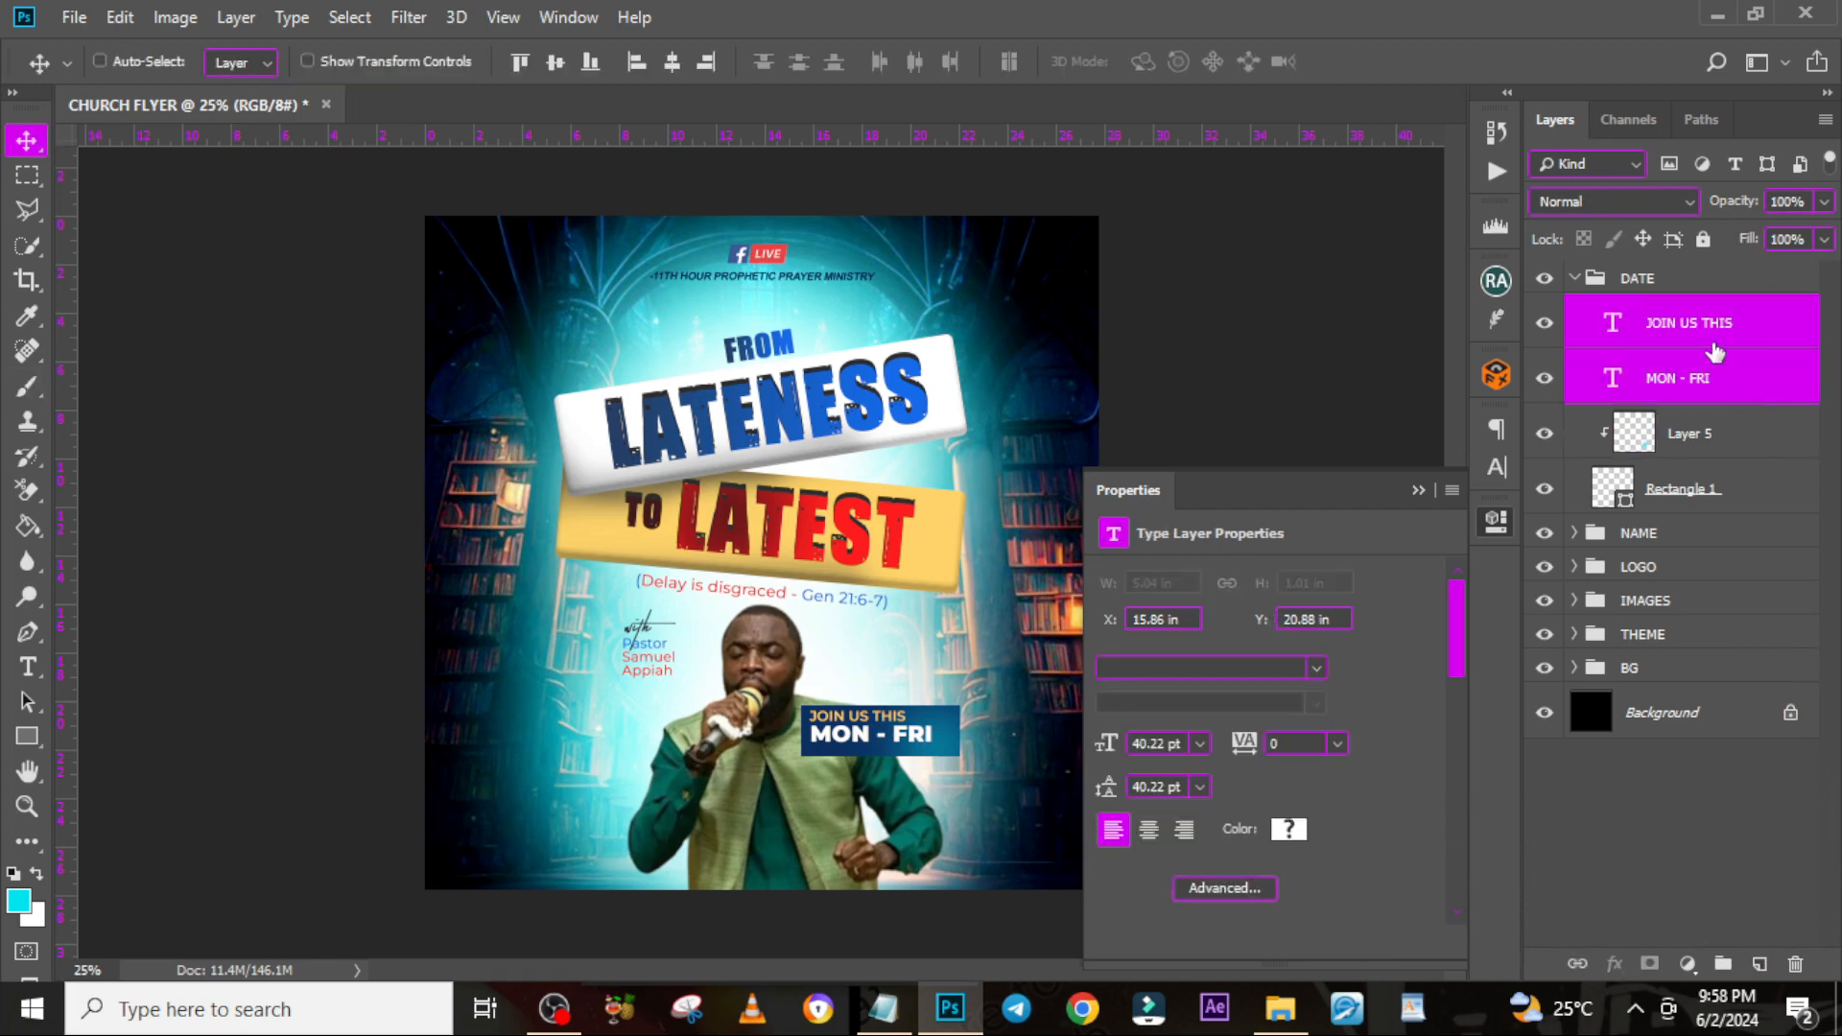
{"action": "key", "text": "Down"}
{"action": "key", "text": "Down"}
{"action": "key", "text": "Down"}
{"action": "key", "text": "Down"}
{"action": "key", "text": "Down"}
{"action": "key", "text": "Down"}
{"action": "key", "text": "Down"}
{"action": "key", "text": "Down"}
{"action": "key", "text": "Down"}
{"action": "key", "text": "Down"}
{"action": "key", "text": "Down"}
{"action": "key", "text": "Down"}
{"action": "key", "text": "Down"}
{"action": "key", "text": "Down"}
{"action": "key", "text": "Down"}
{"action": "key", "text": "Down"}
{"action": "key", "text": "Down"}
{"action": "key", "text": "Down"}
{"action": "key", "text": "Down"}
{"action": "key", "text": "Down"}
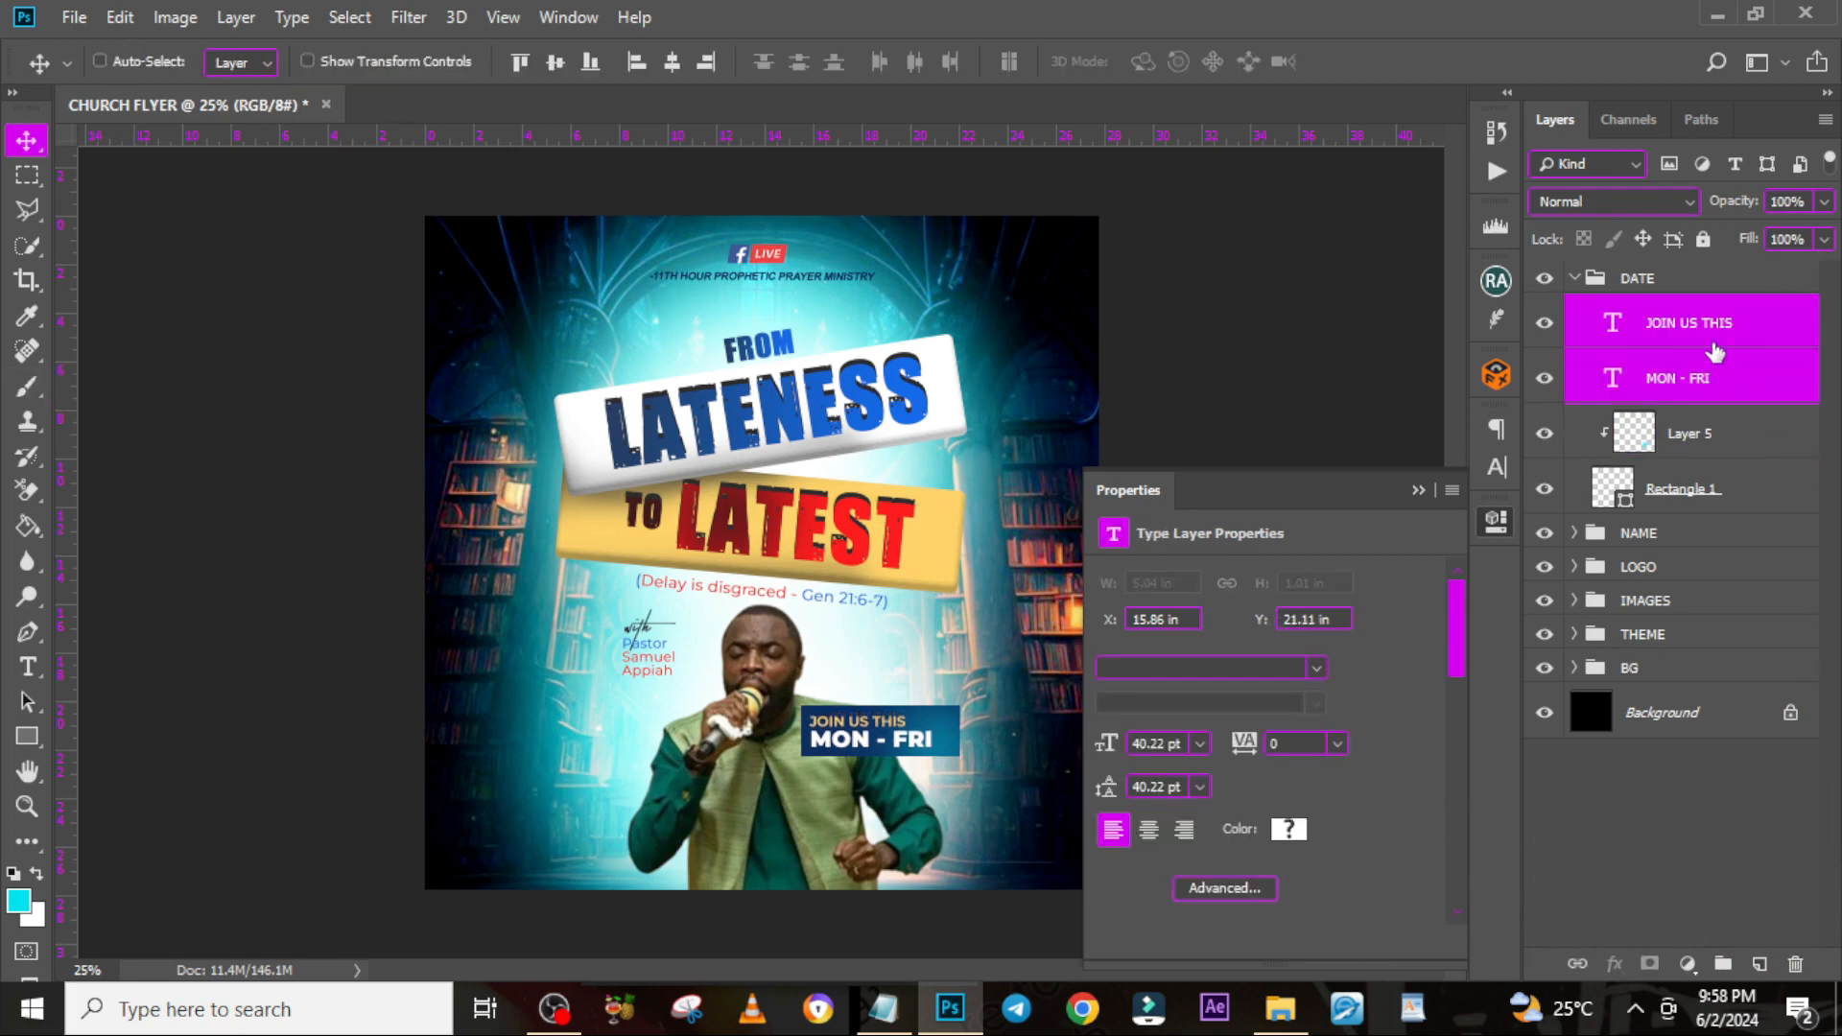
{"action": "key", "text": "Right"}
{"action": "key", "text": "Right"}
{"action": "key", "text": "Right"}
{"action": "key", "text": "Right"}
{"action": "key", "text": "Right"}
{"action": "key", "text": "Right"}
{"action": "key", "text": "Right"}
{"action": "key", "text": "Right"}
{"action": "key", "text": "Right"}
{"action": "key", "text": "Right"}
{"action": "key", "text": "Right"}
{"action": "key", "text": "Right"}
{"action": "key", "text": "Right"}
{"action": "key", "text": "Right"}
{"action": "key", "text": "Right"}
{"action": "key", "text": "Right"}
{"action": "key", "text": "Right"}
{"action": "key", "text": "Right"}
{"action": "key", "text": "Right"}
{"action": "key", "text": "Right"}
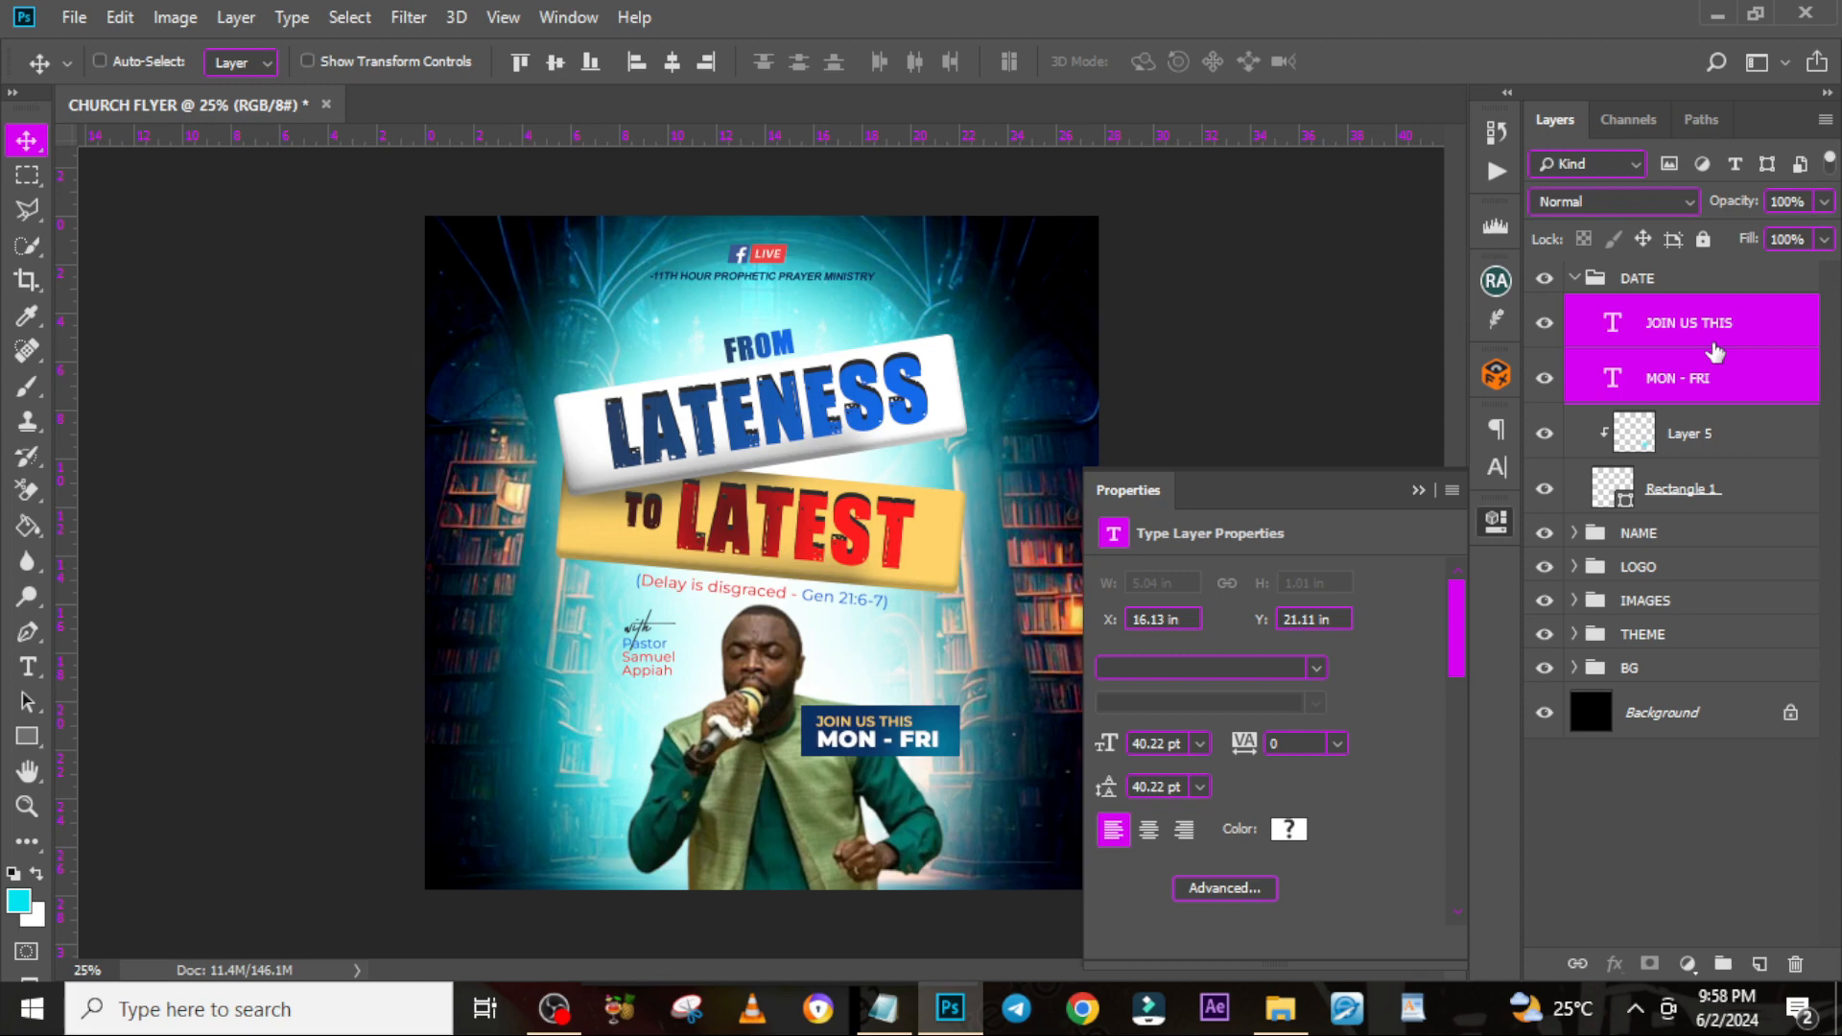
{"action": "key", "text": "Right"}
{"action": "key", "text": "Right"}
{"action": "key", "text": "Right"}
{"action": "key", "text": "Right"}
{"action": "key", "text": "Right"}
{"action": "key", "text": "Right"}
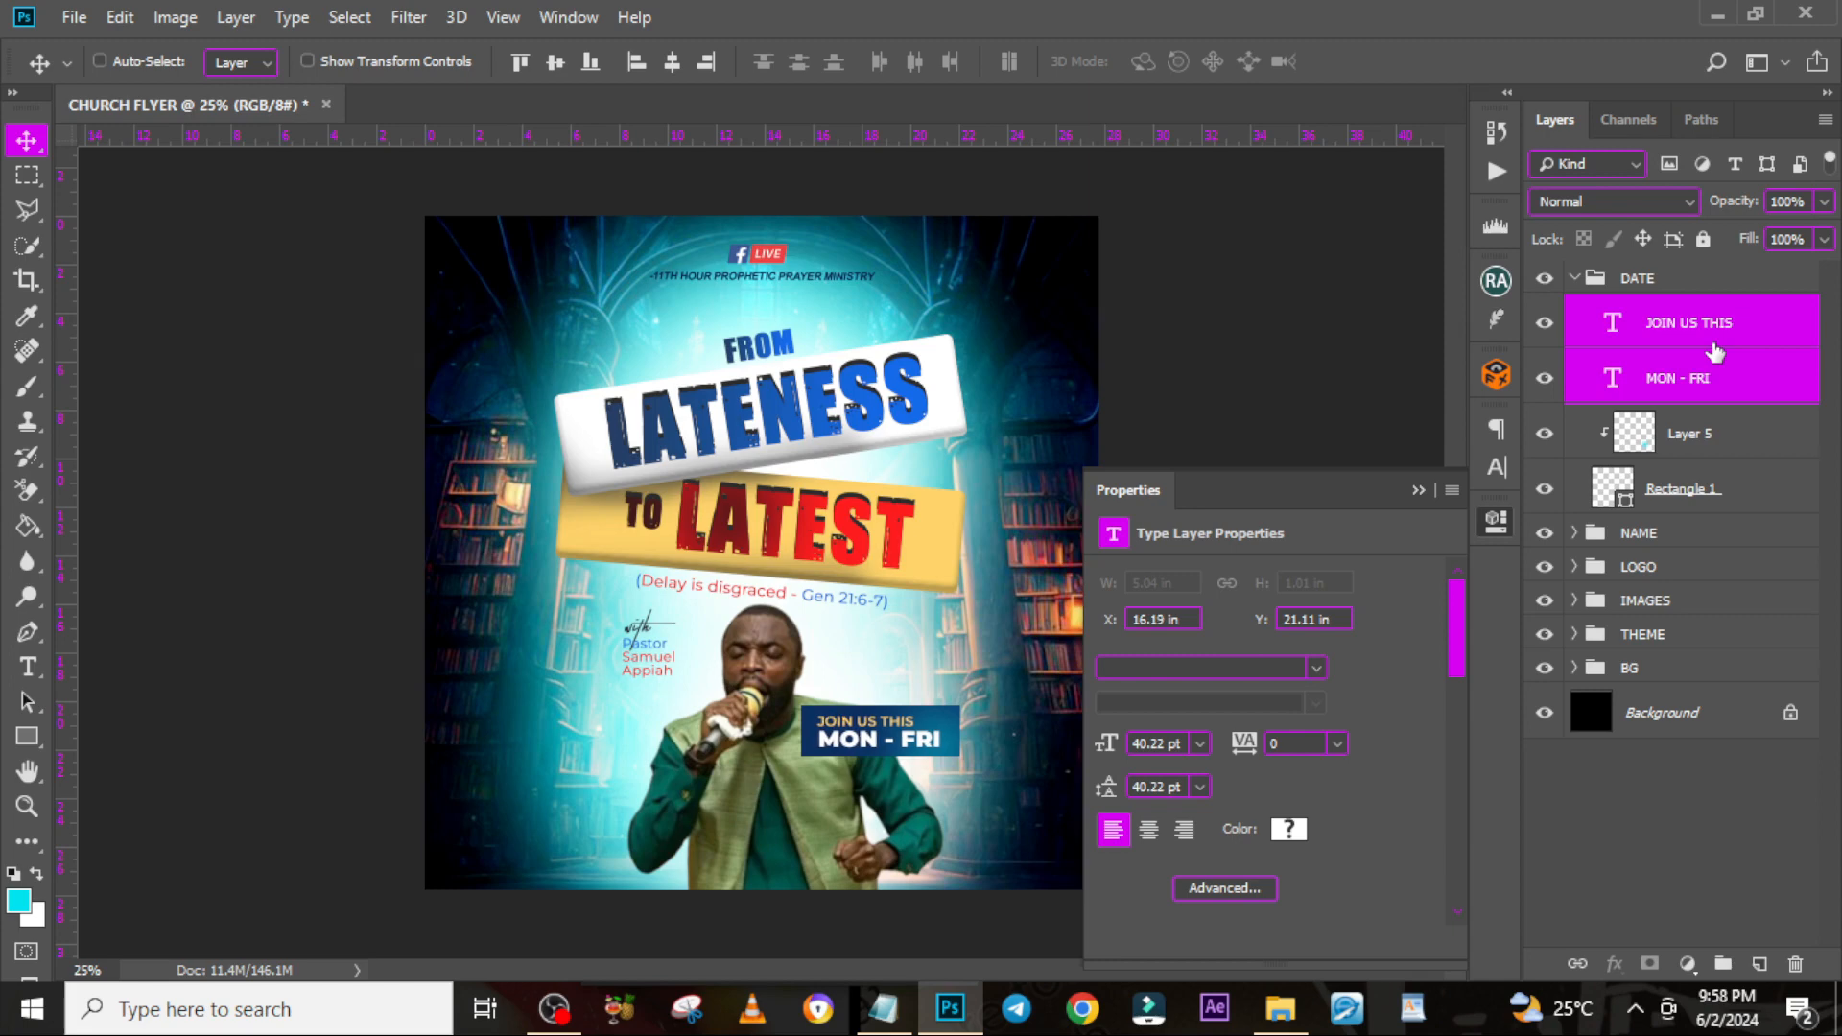
Duplicate the DATE group and separate the two banners, one beside the preacher's shoulder and the other lower over his arm
{"action": "left_click", "coordinate": [1574, 277]}
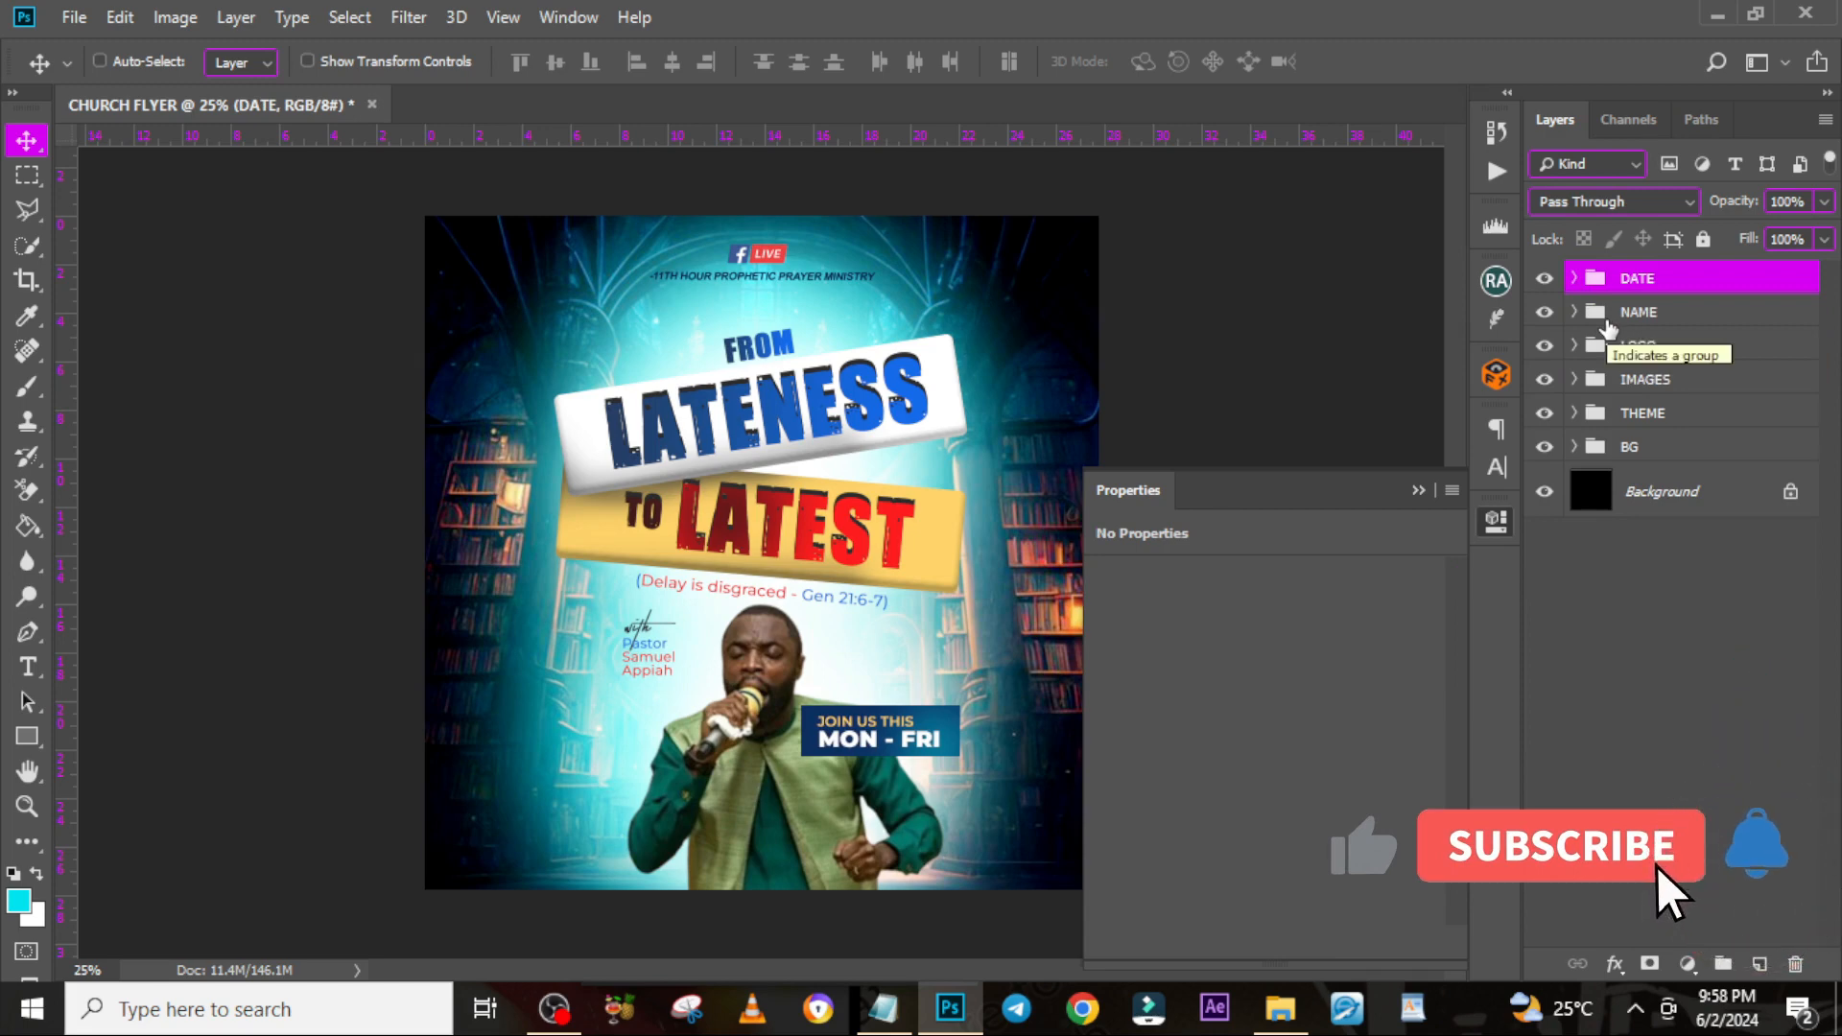
{"action": "key", "text": "ctrl"}
{"action": "key", "text": "ctrl+j"}
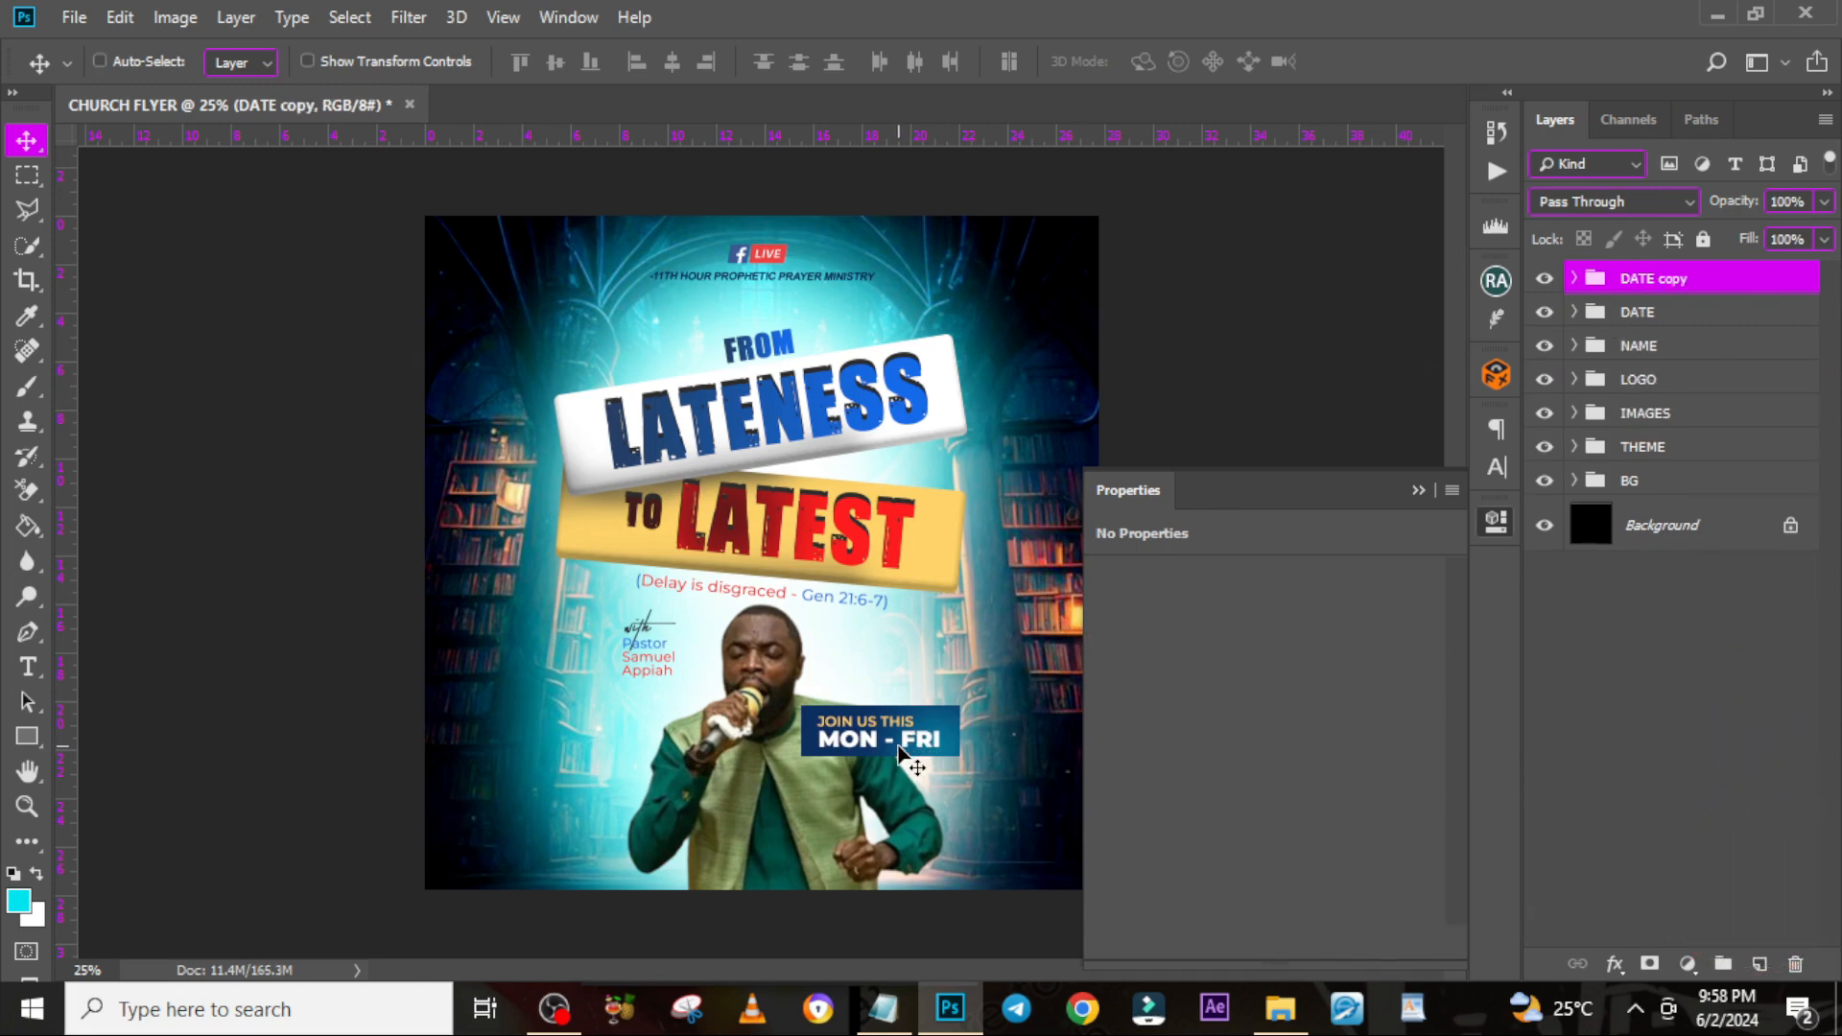
{"action": "mouse_move", "coordinate": [894, 744]}
{"action": "left_mouse_down"}
{"action": "mouse_move", "coordinate": [893, 812]}
{"action": "mouse_move", "coordinate": [903, 716]}
{"action": "left_mouse_up"}
{"action": "left_click", "coordinate": [876, 739], "text": "ctrl"}
Copy the contact phone number listed below 11PM in Notepad and return to the flyer, leaving the NAME group collapsed
{"action": "left_click", "coordinate": [1638, 355]}
{"action": "left_click", "coordinate": [1574, 346]}
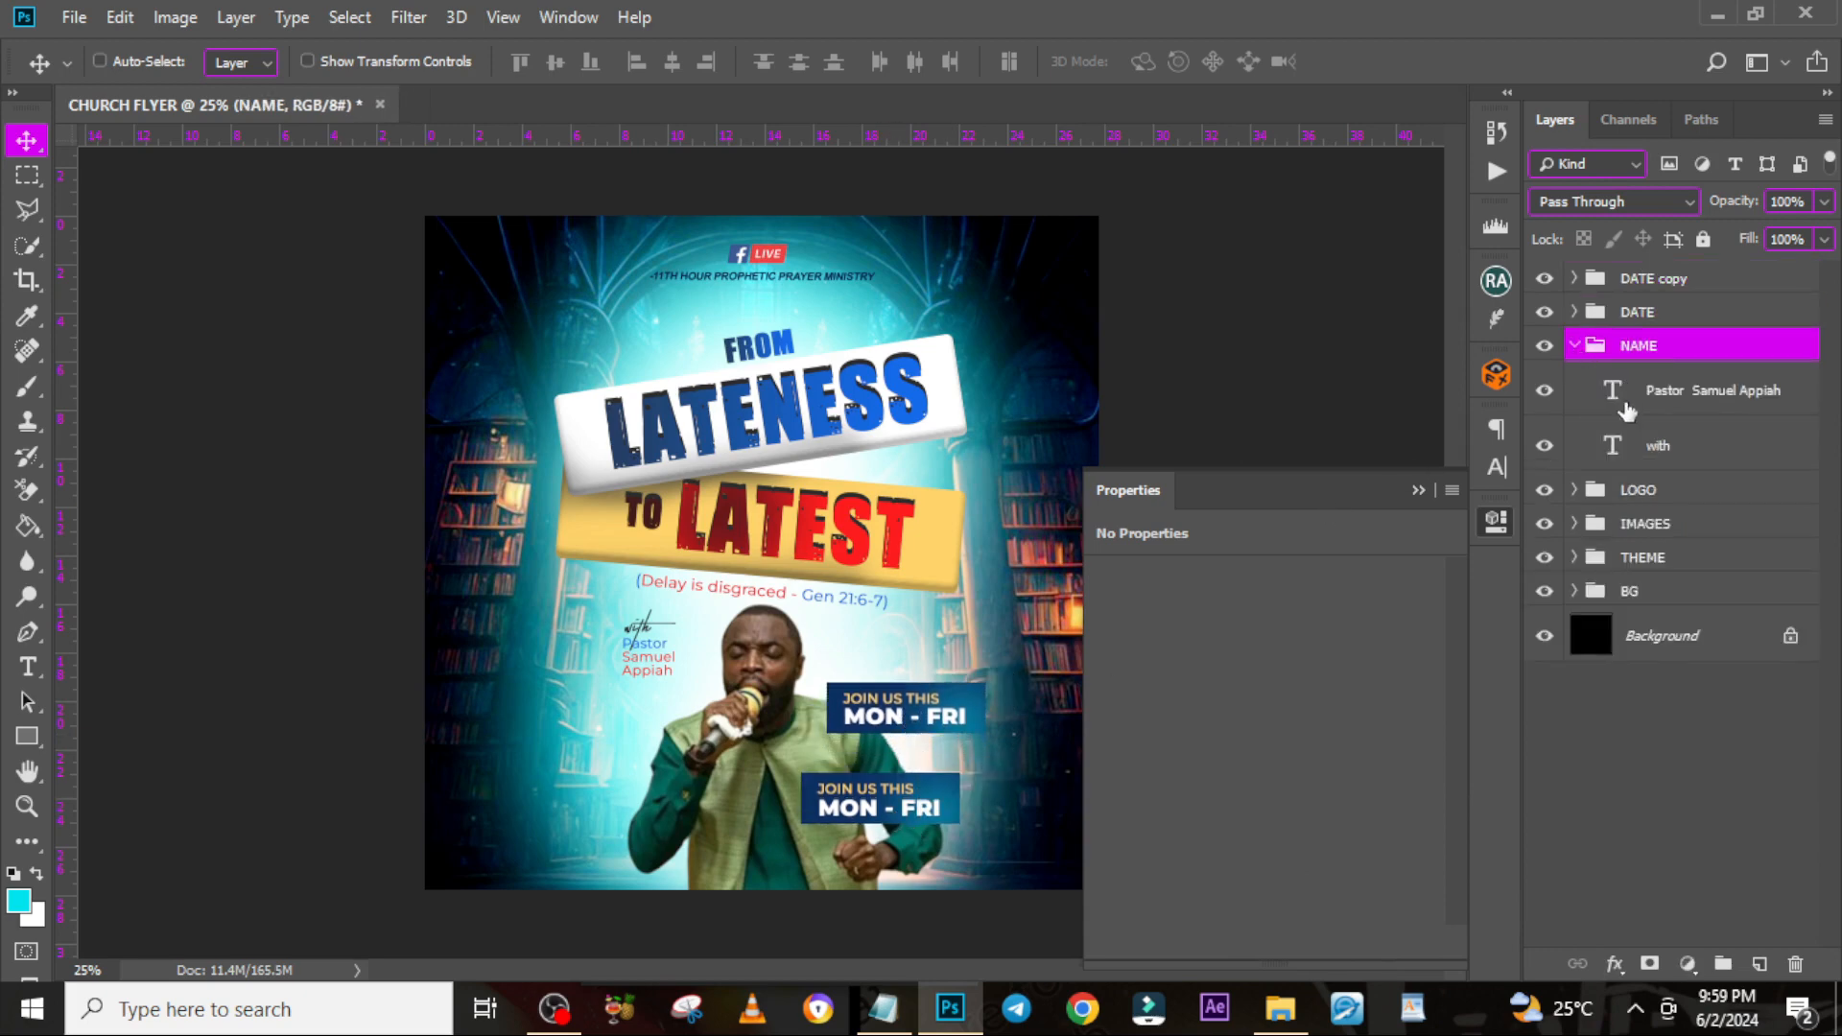
{"action": "left_click", "coordinate": [883, 1007]}
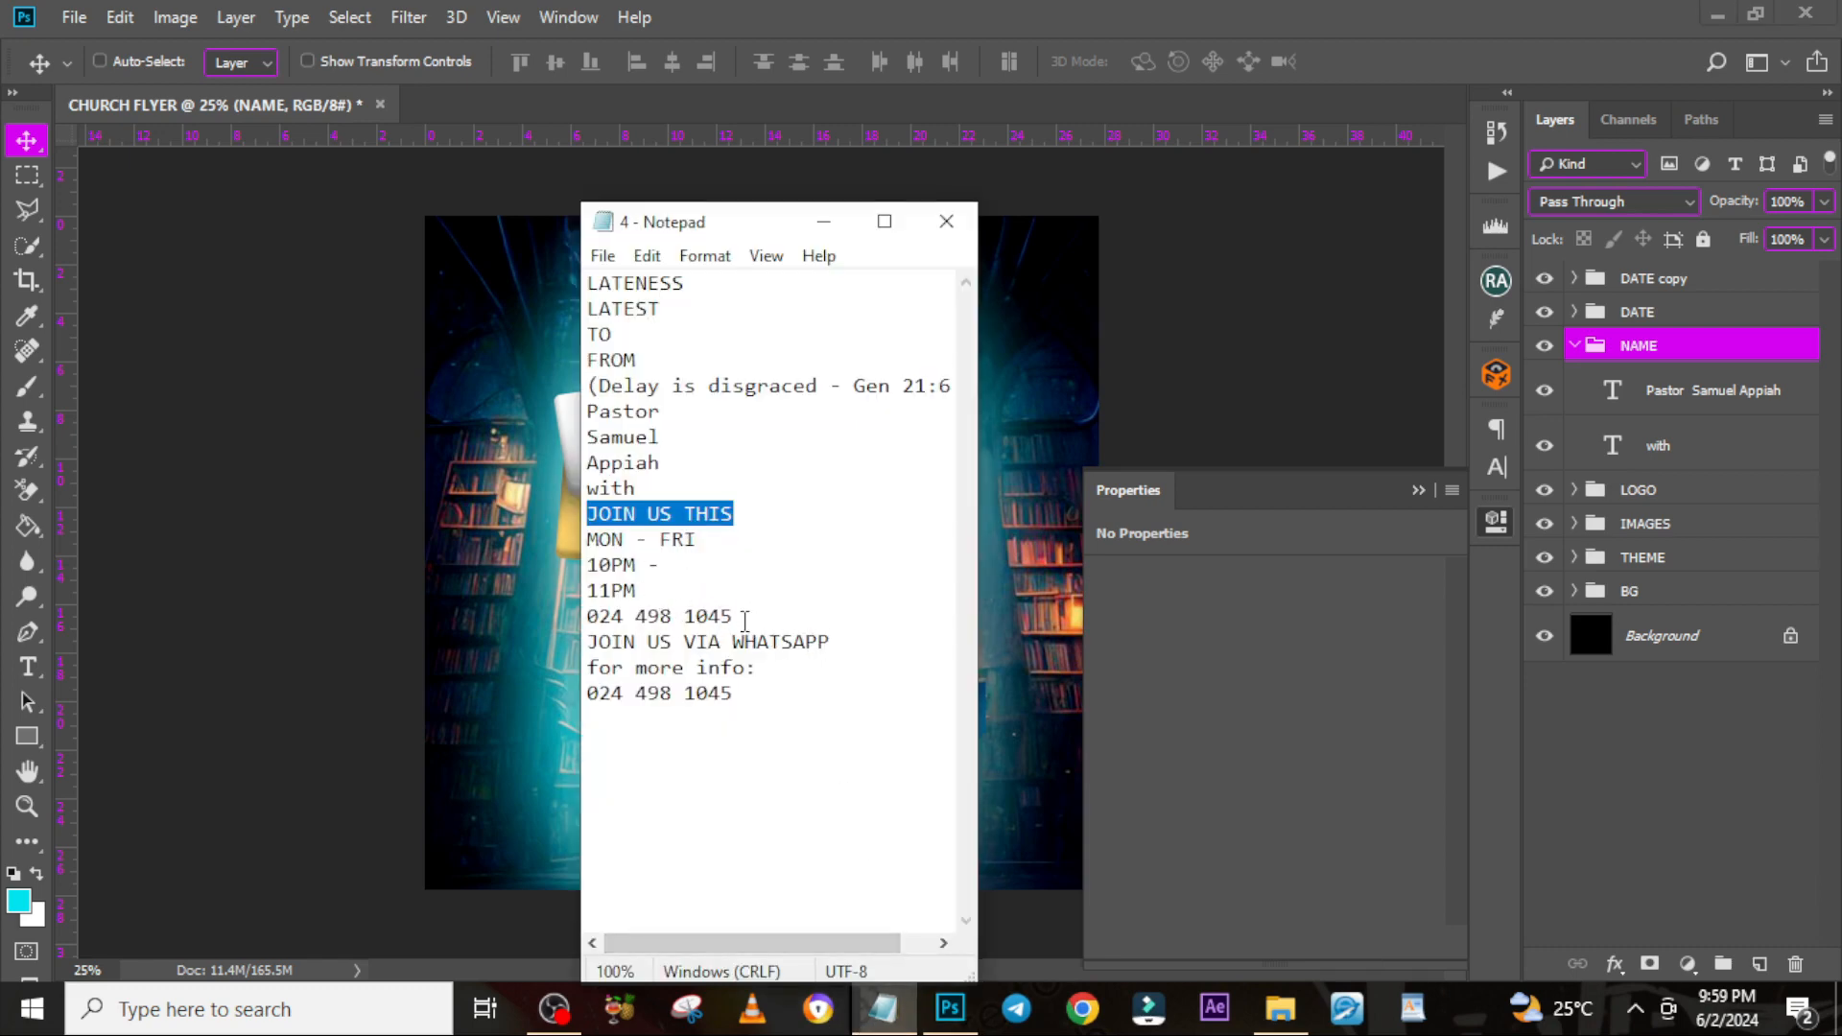
{"action": "left_click_drag", "start_coordinate": [744, 622], "coordinate": [586, 617]}
{"action": "key", "text": "ctrl+c"}
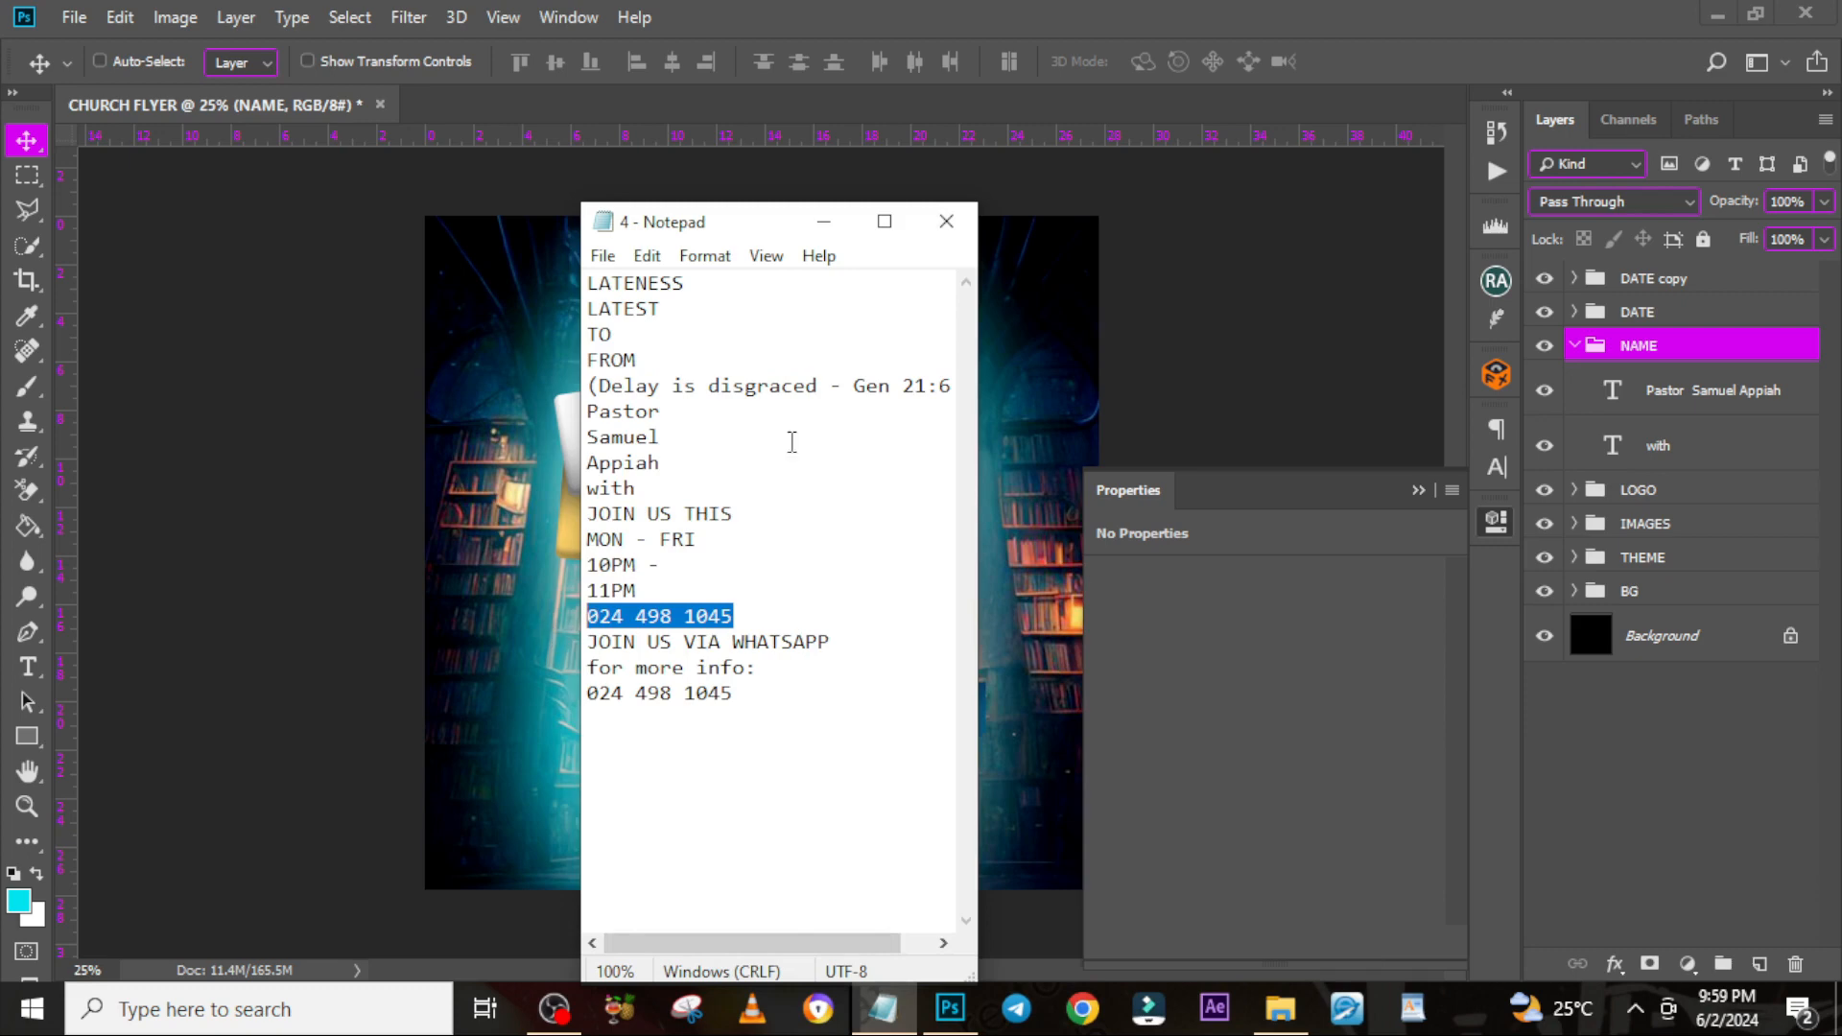
{"action": "left_click", "coordinate": [1152, 12]}
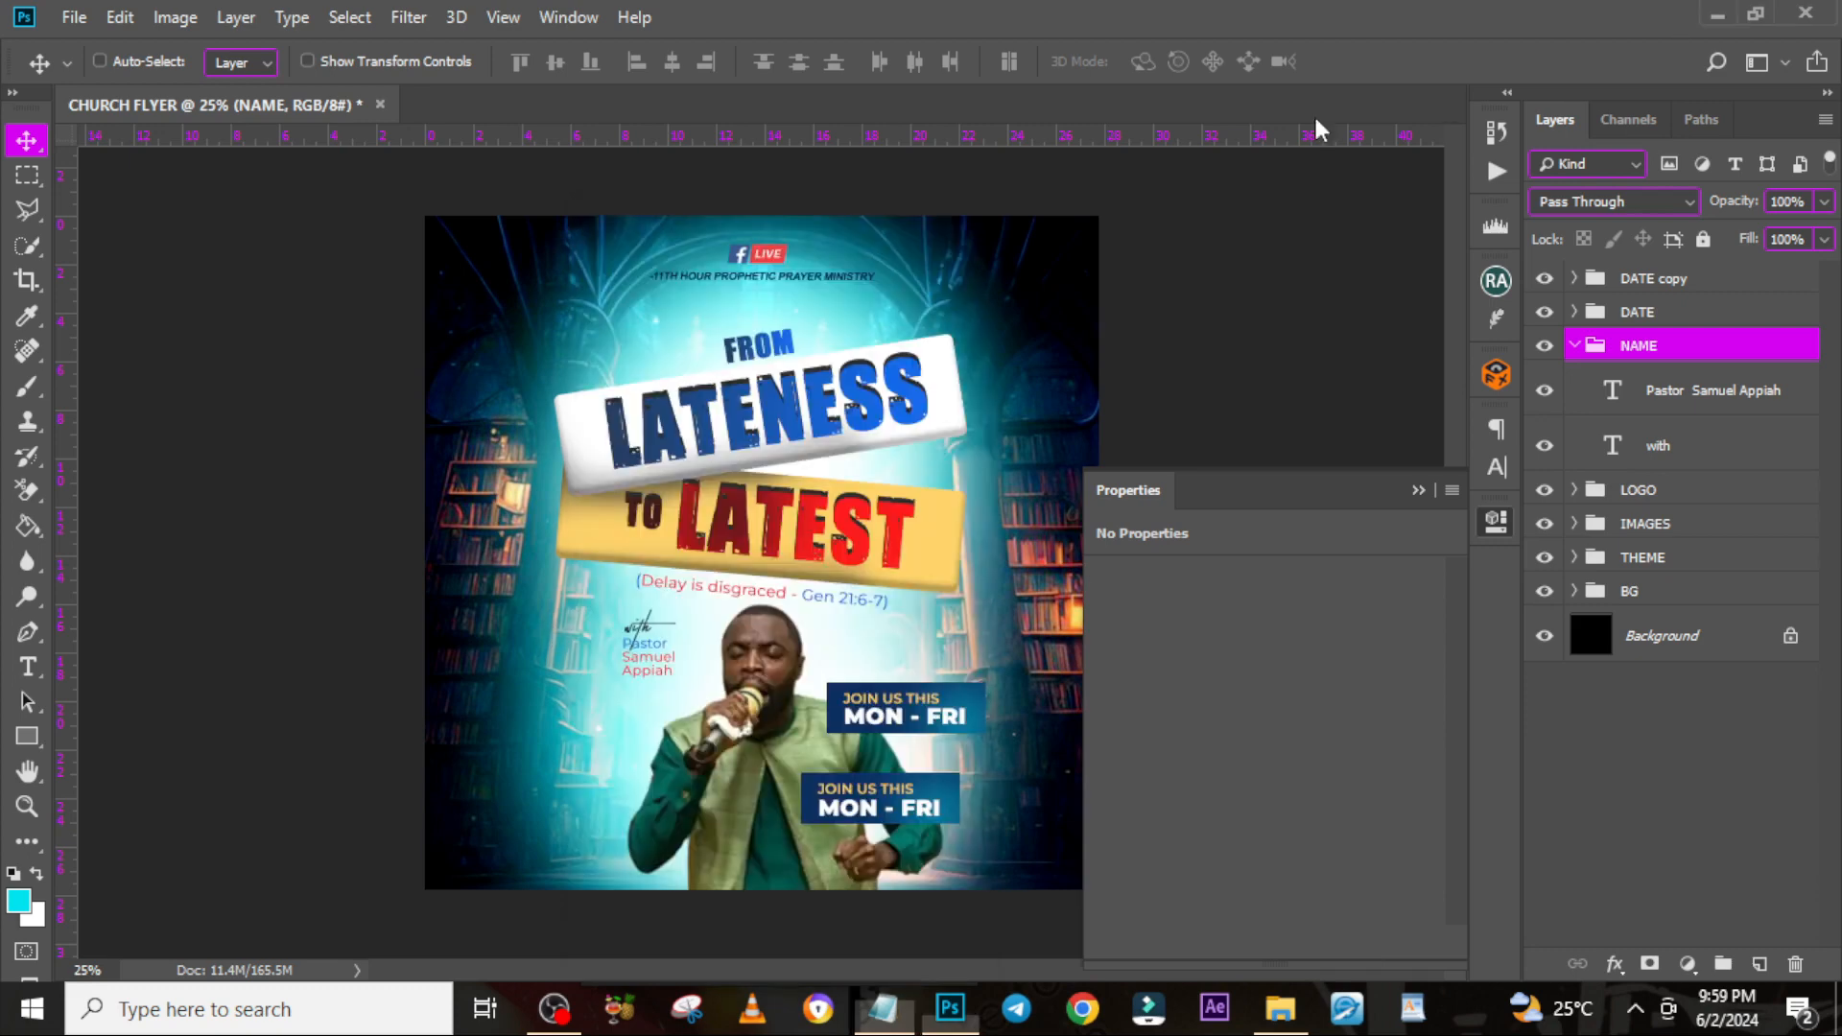
{"action": "left_click", "coordinate": [1617, 401]}
{"action": "left_click", "coordinate": [1574, 347]}
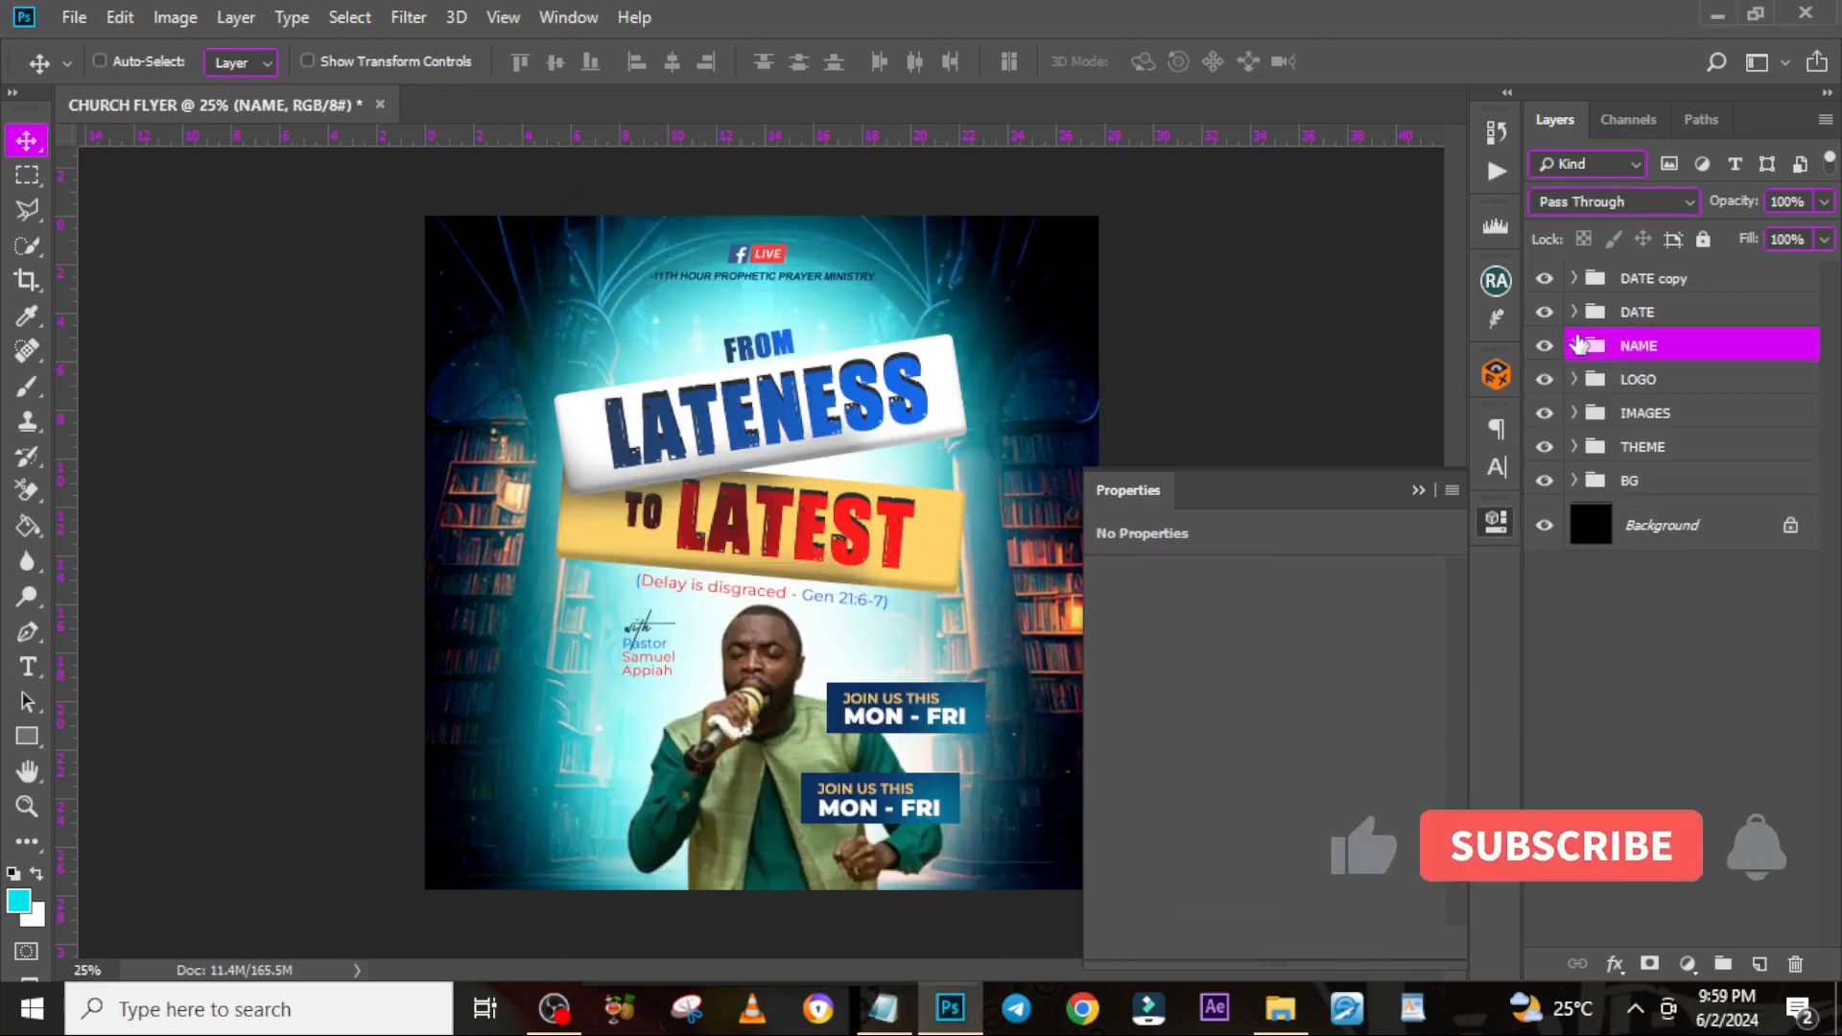
Expand the DATE copy group and rename it WHATSAPP
{"action": "left_click", "coordinate": [1574, 278]}
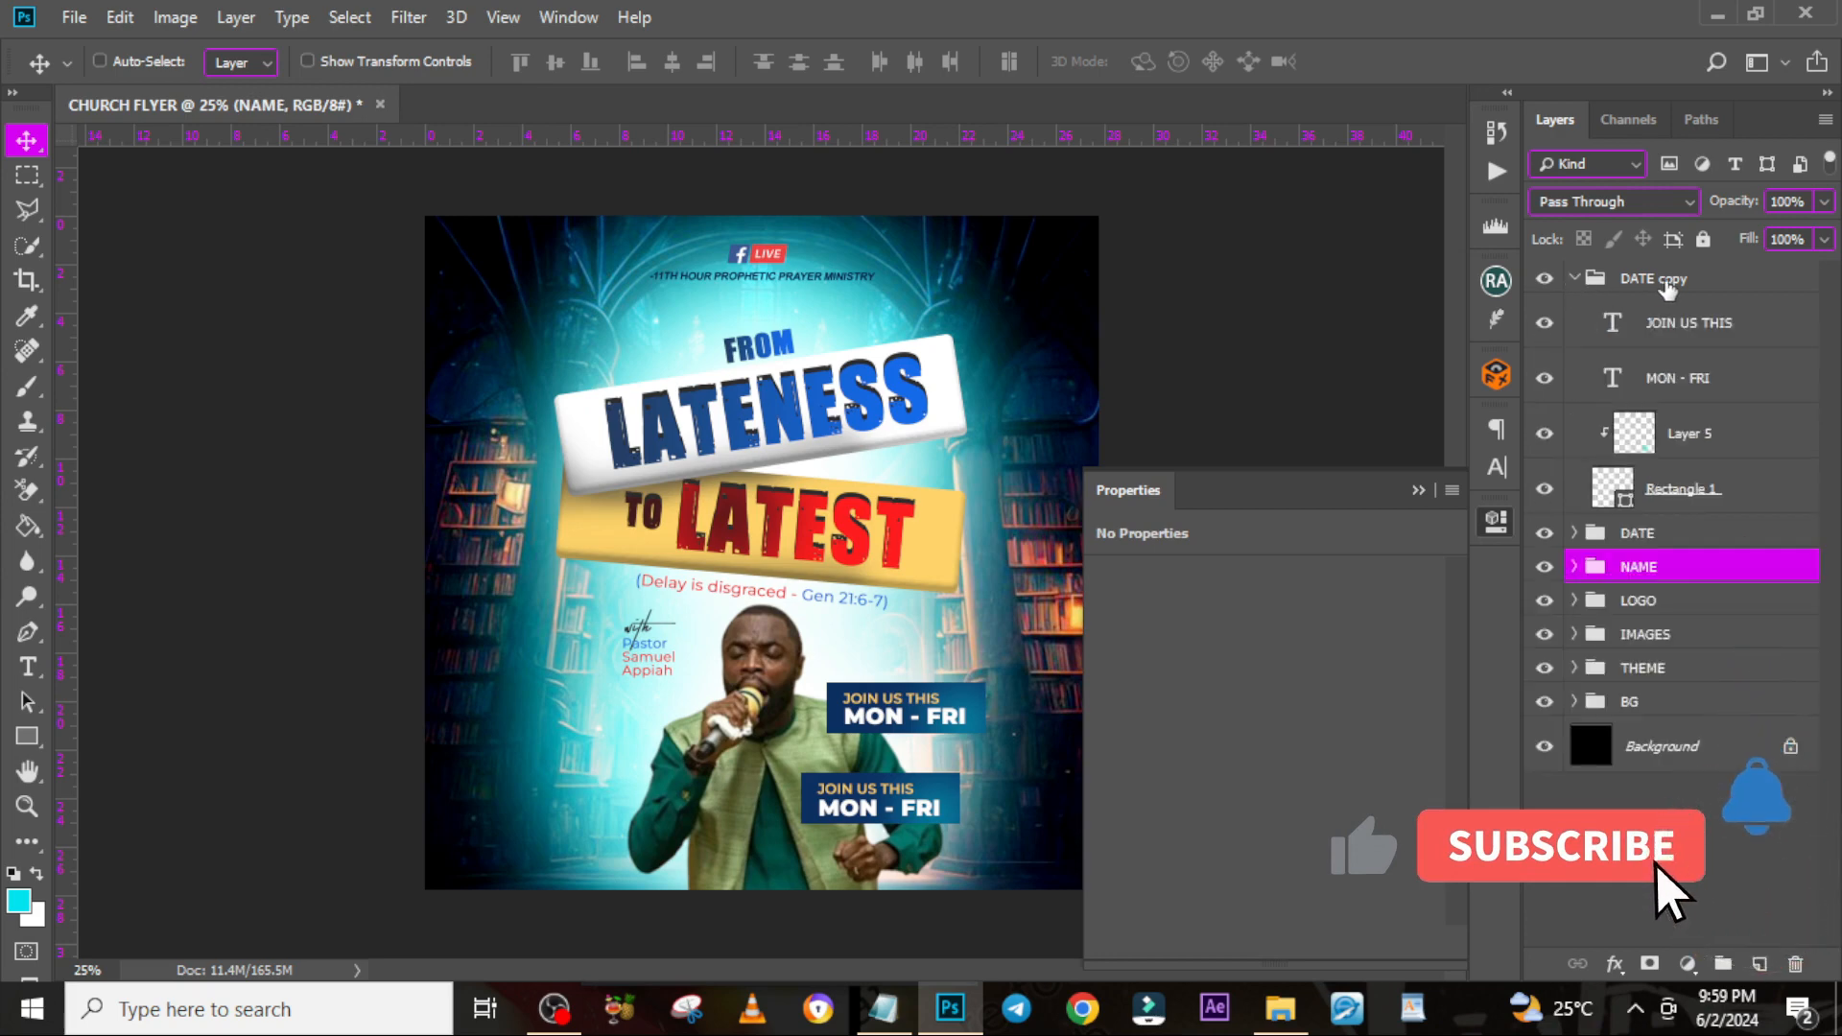
{"action": "double_click", "coordinate": [1668, 278]}
{"action": "type", "text": "w"}
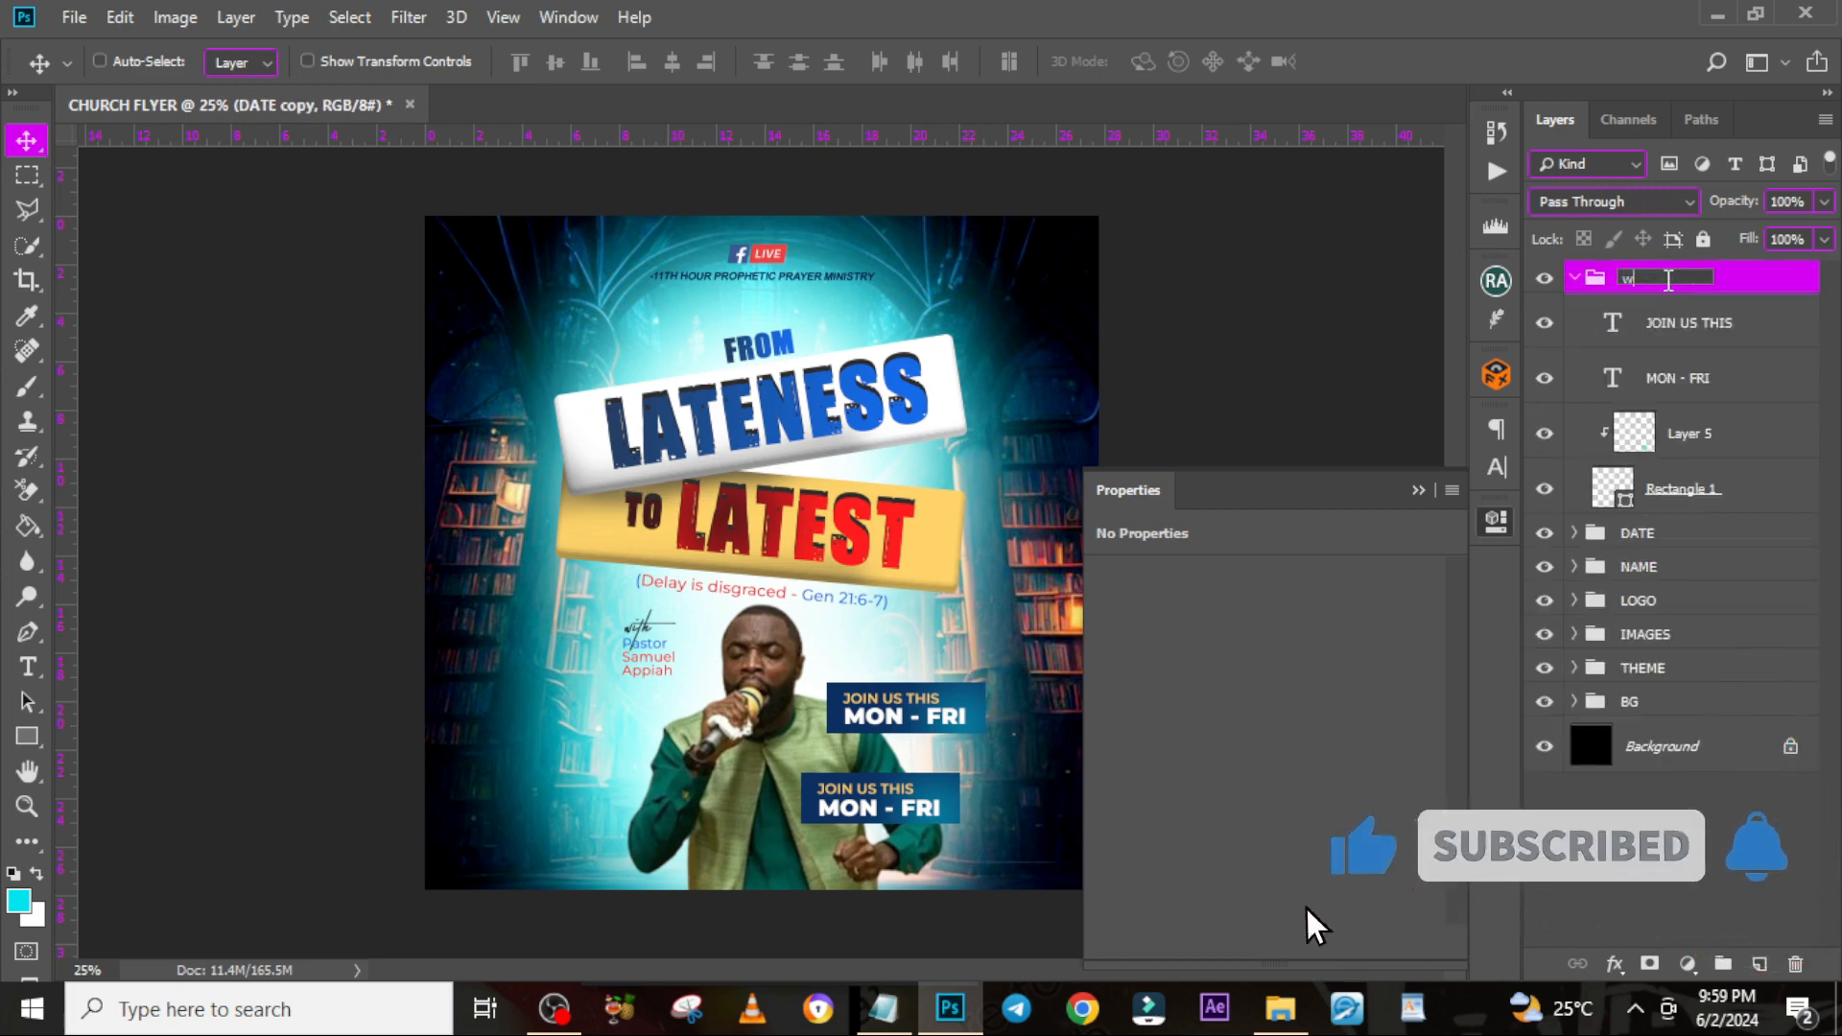
{"action": "key", "text": "BackSpace"}
{"action": "type", "text": "WHATSAP"}
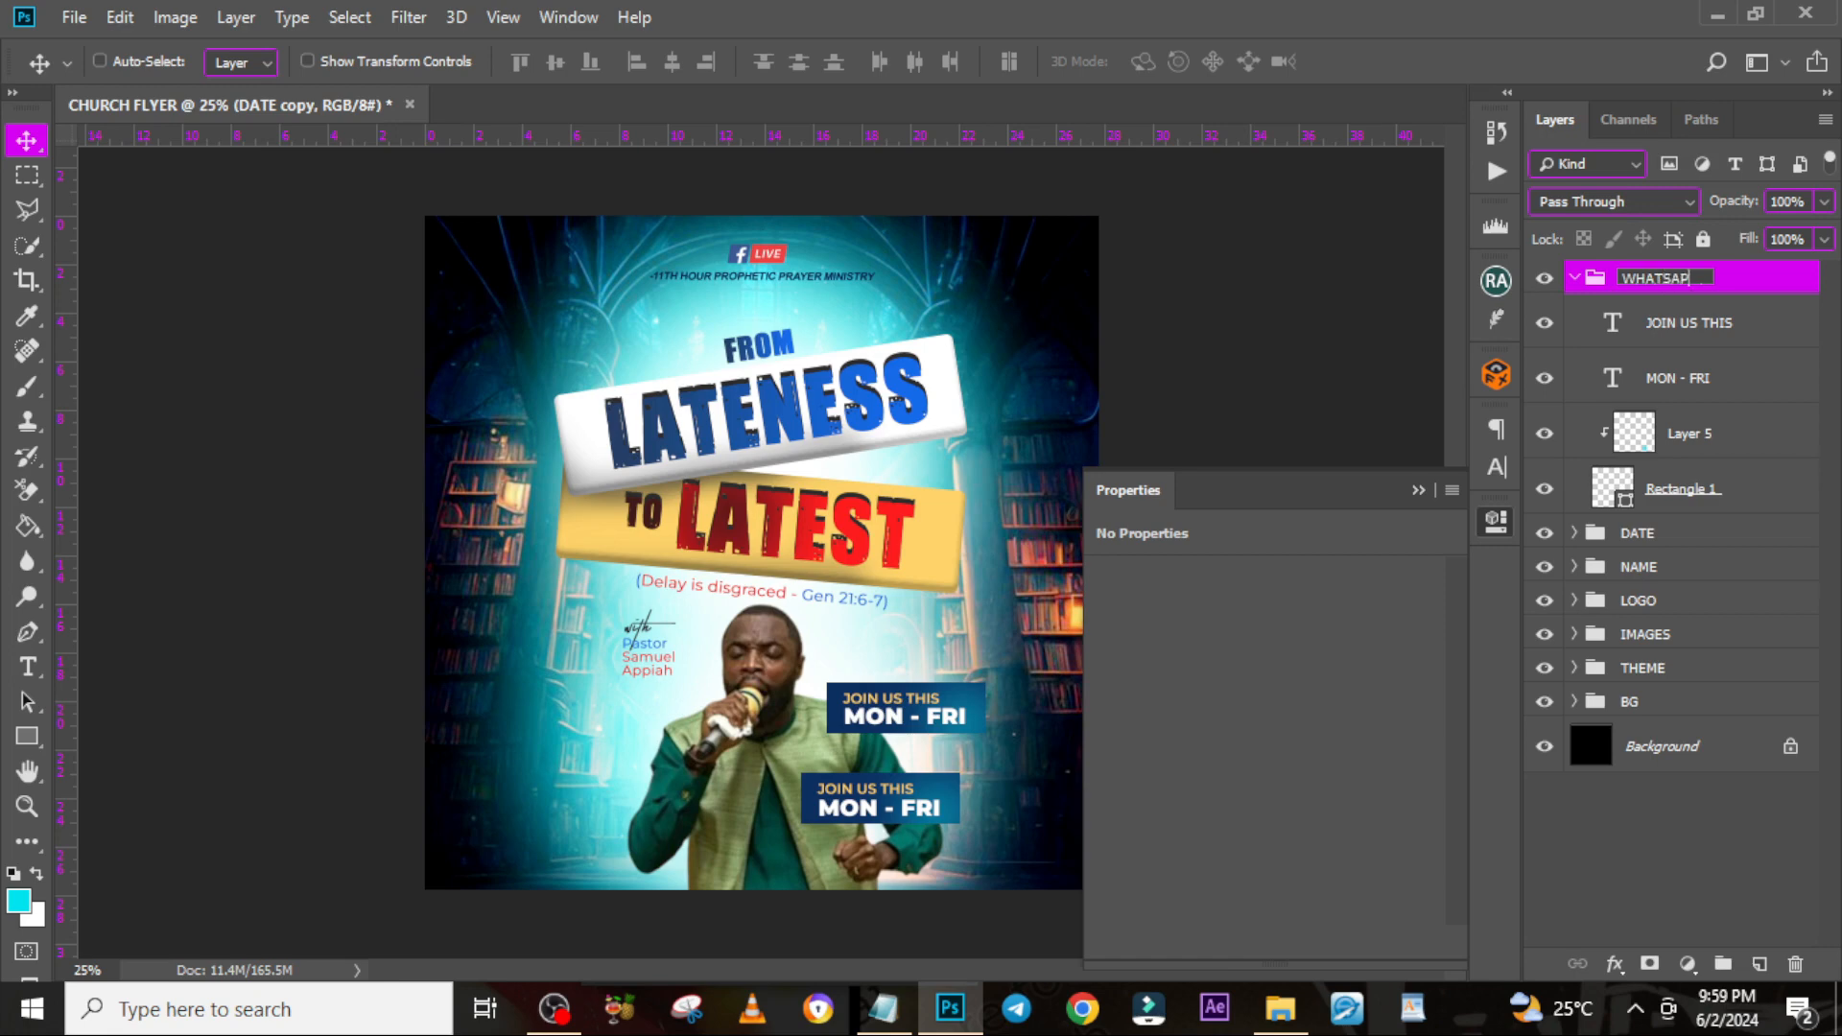
{"action": "type", "text": "P"}
{"action": "key", "text": "Return"}
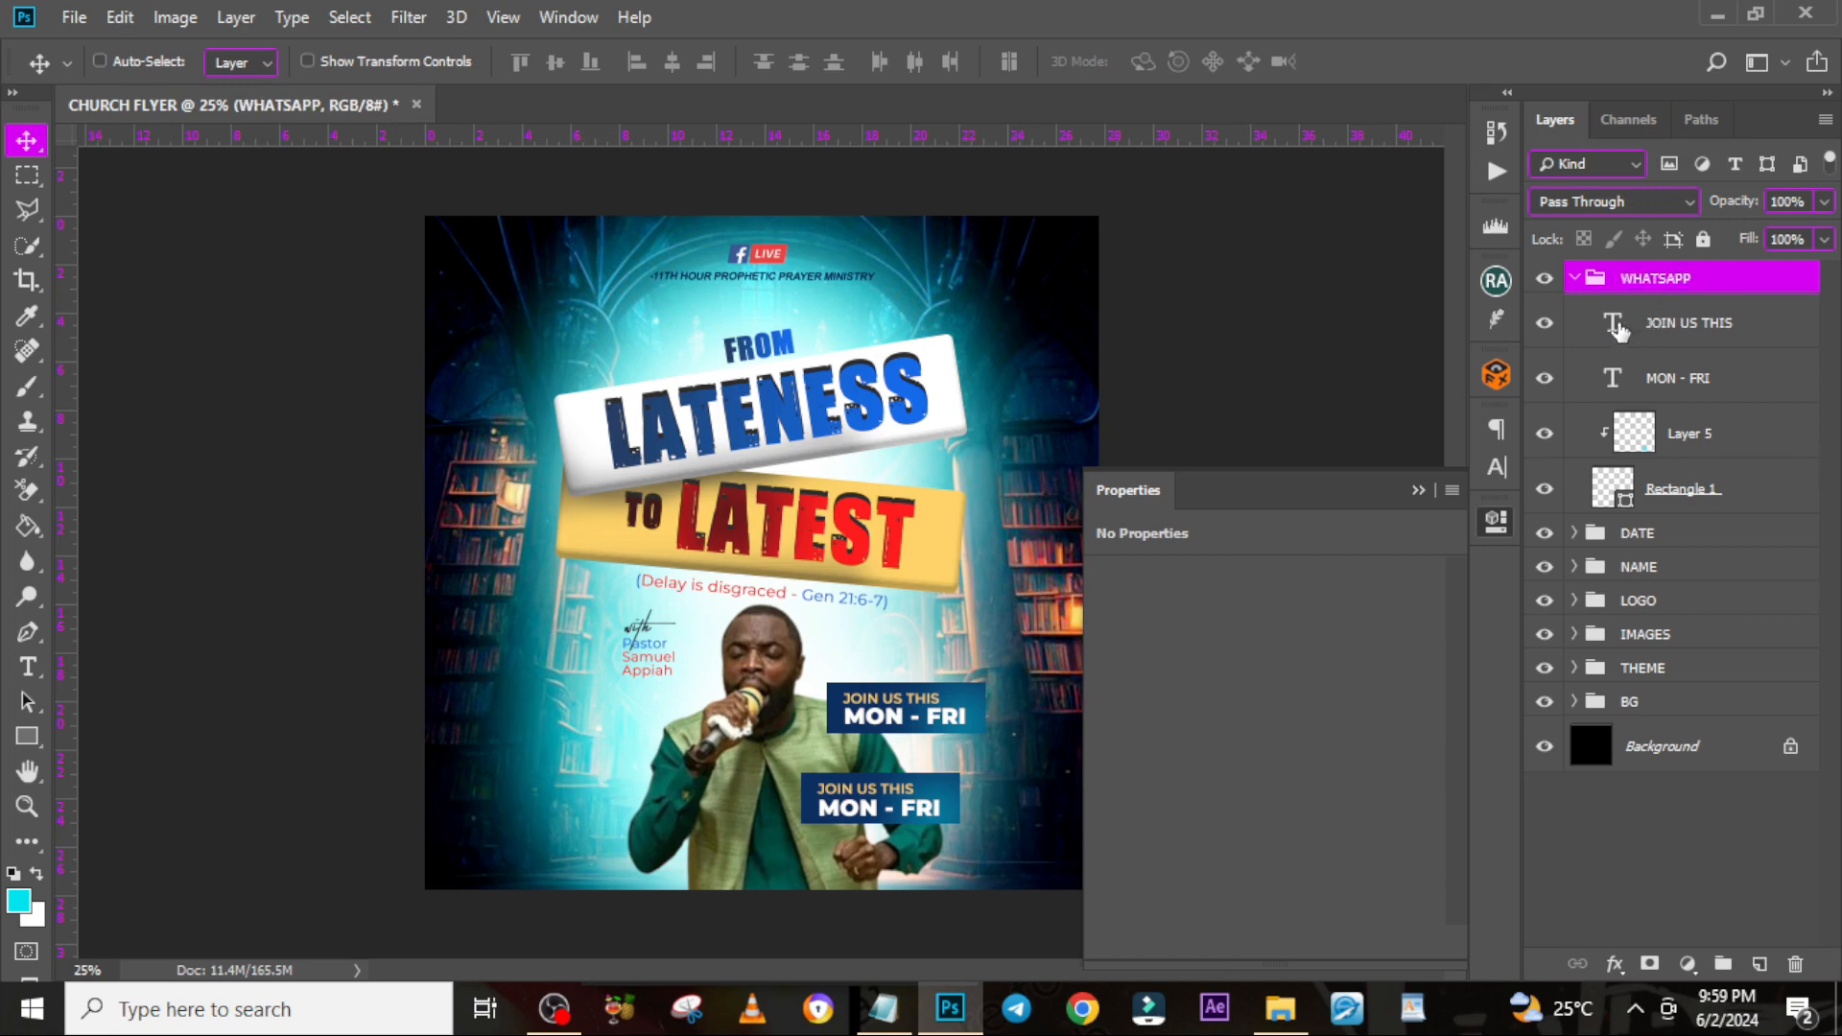
Replace the MON - FRI text in the WHATSAPP group with the copied phone number, pasted without formatting
{"action": "double_click", "coordinate": [1612, 378]}
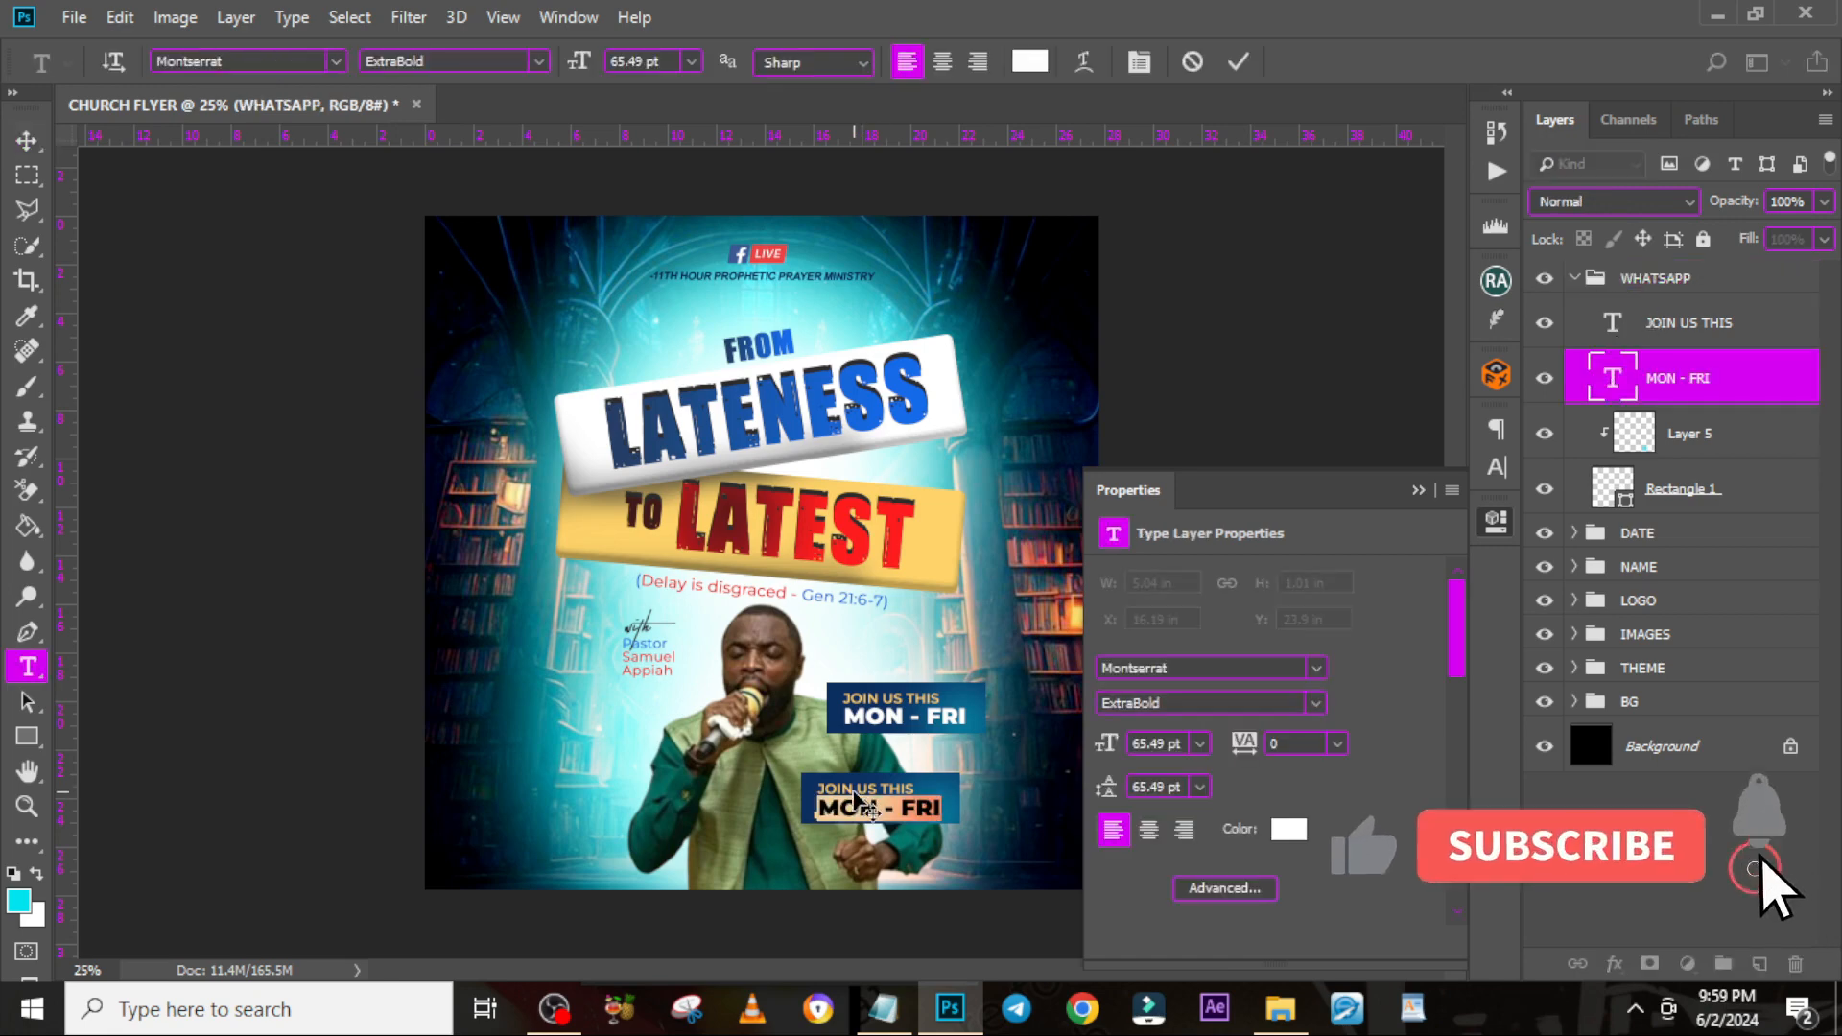
{"action": "right_click", "coordinate": [857, 801]}
{"action": "left_click", "coordinate": [960, 378]}
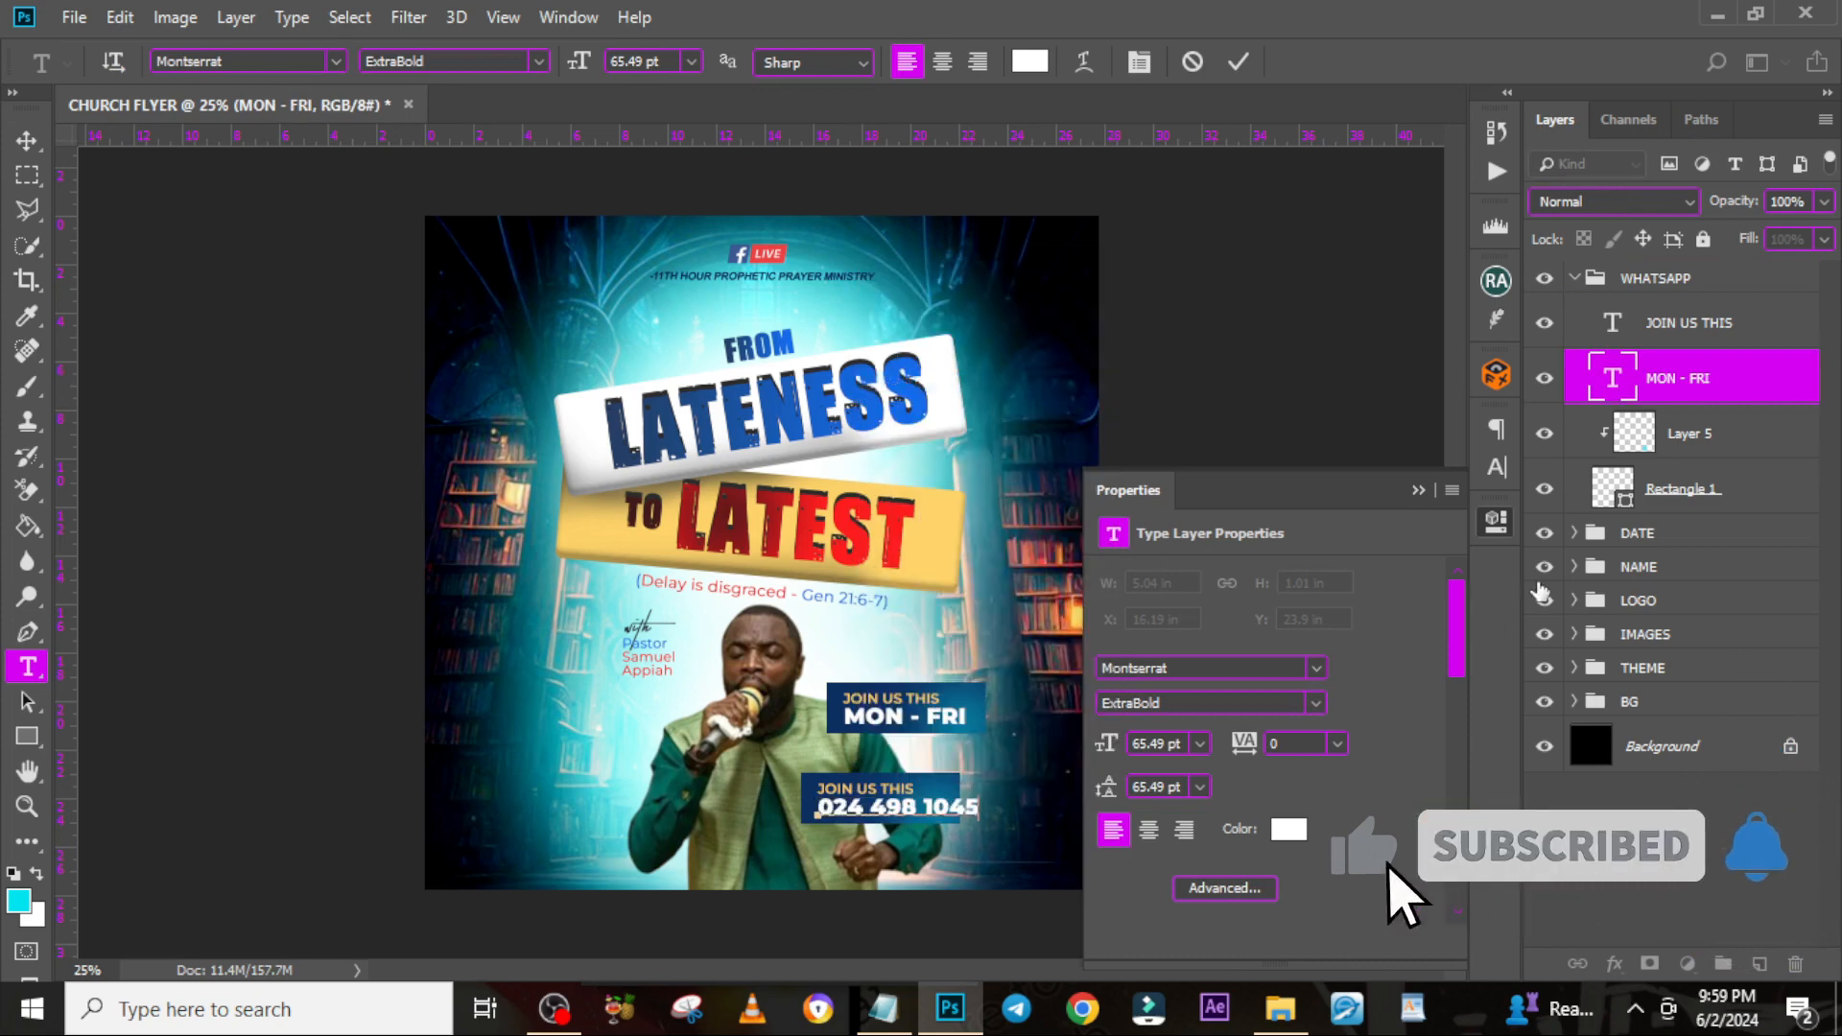
{"action": "left_click", "coordinate": [1629, 394]}
{"action": "key", "text": "v"}
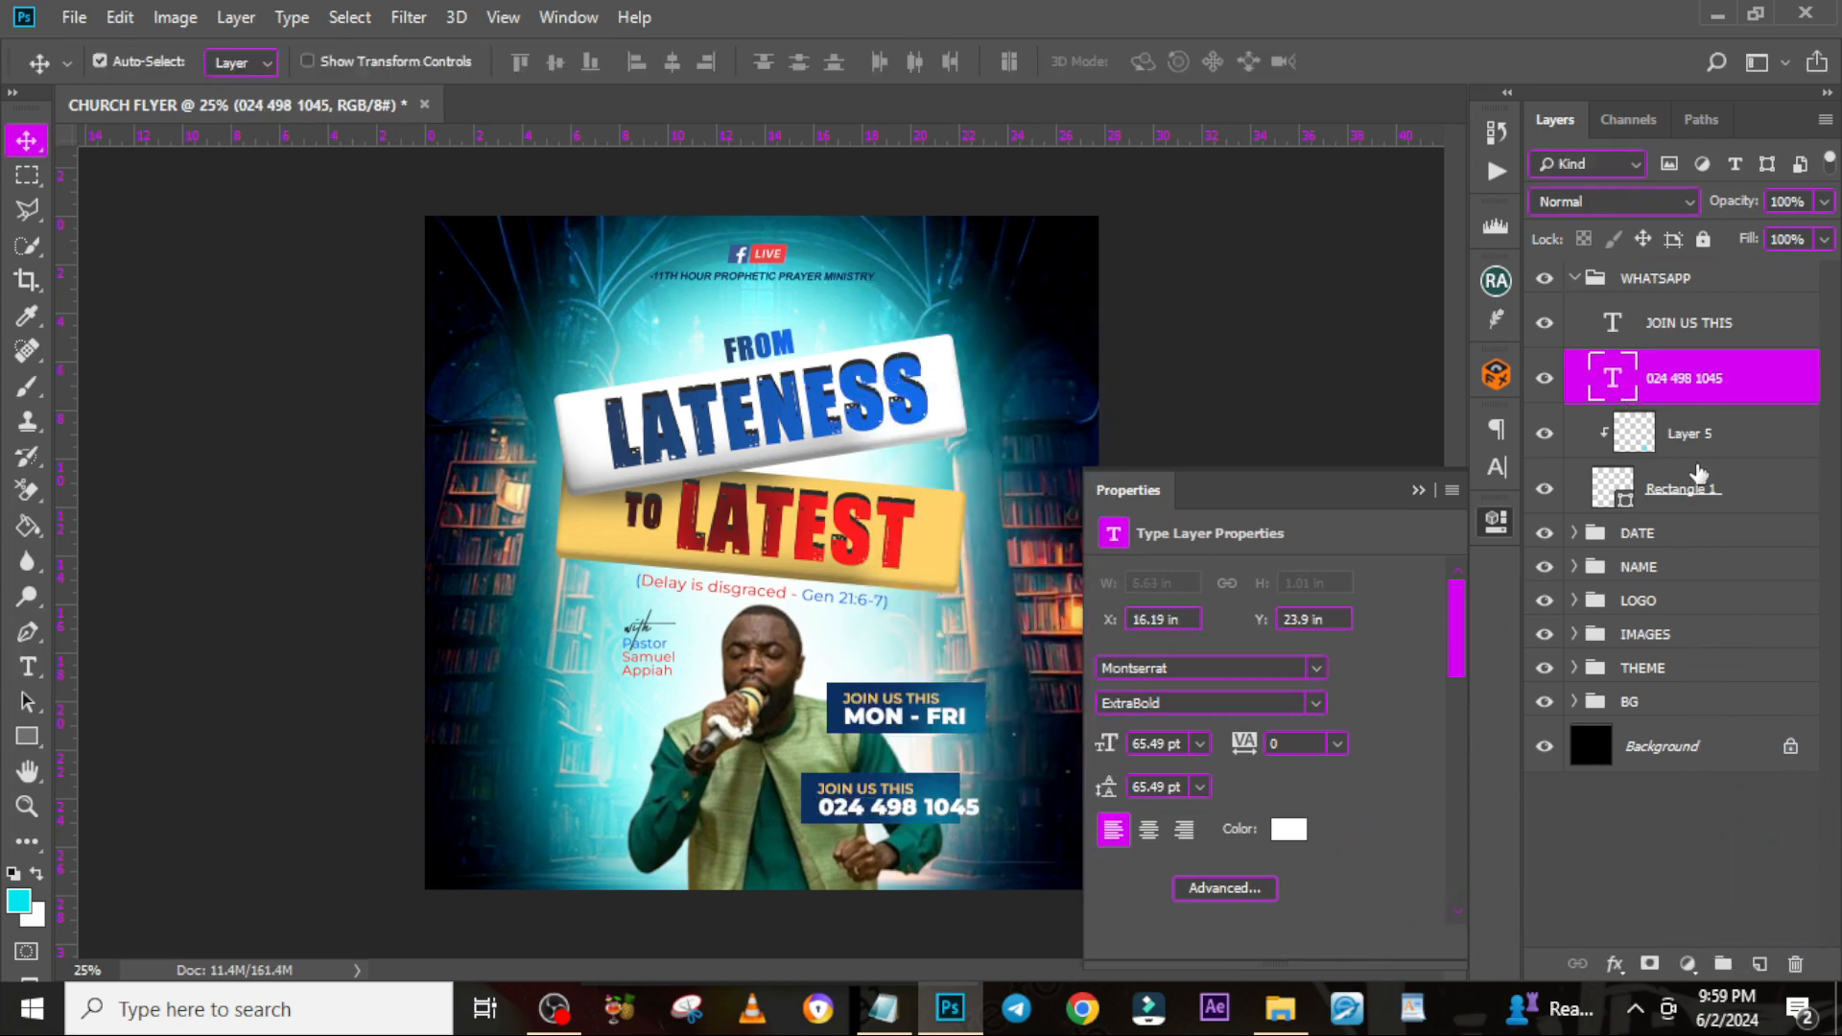
Widen the WHATSAPP group's rectangle to about 588 px so it extends past the end of the phone number
{"action": "left_click", "coordinate": [1674, 491]}
{"action": "key", "text": "ctrl+t"}
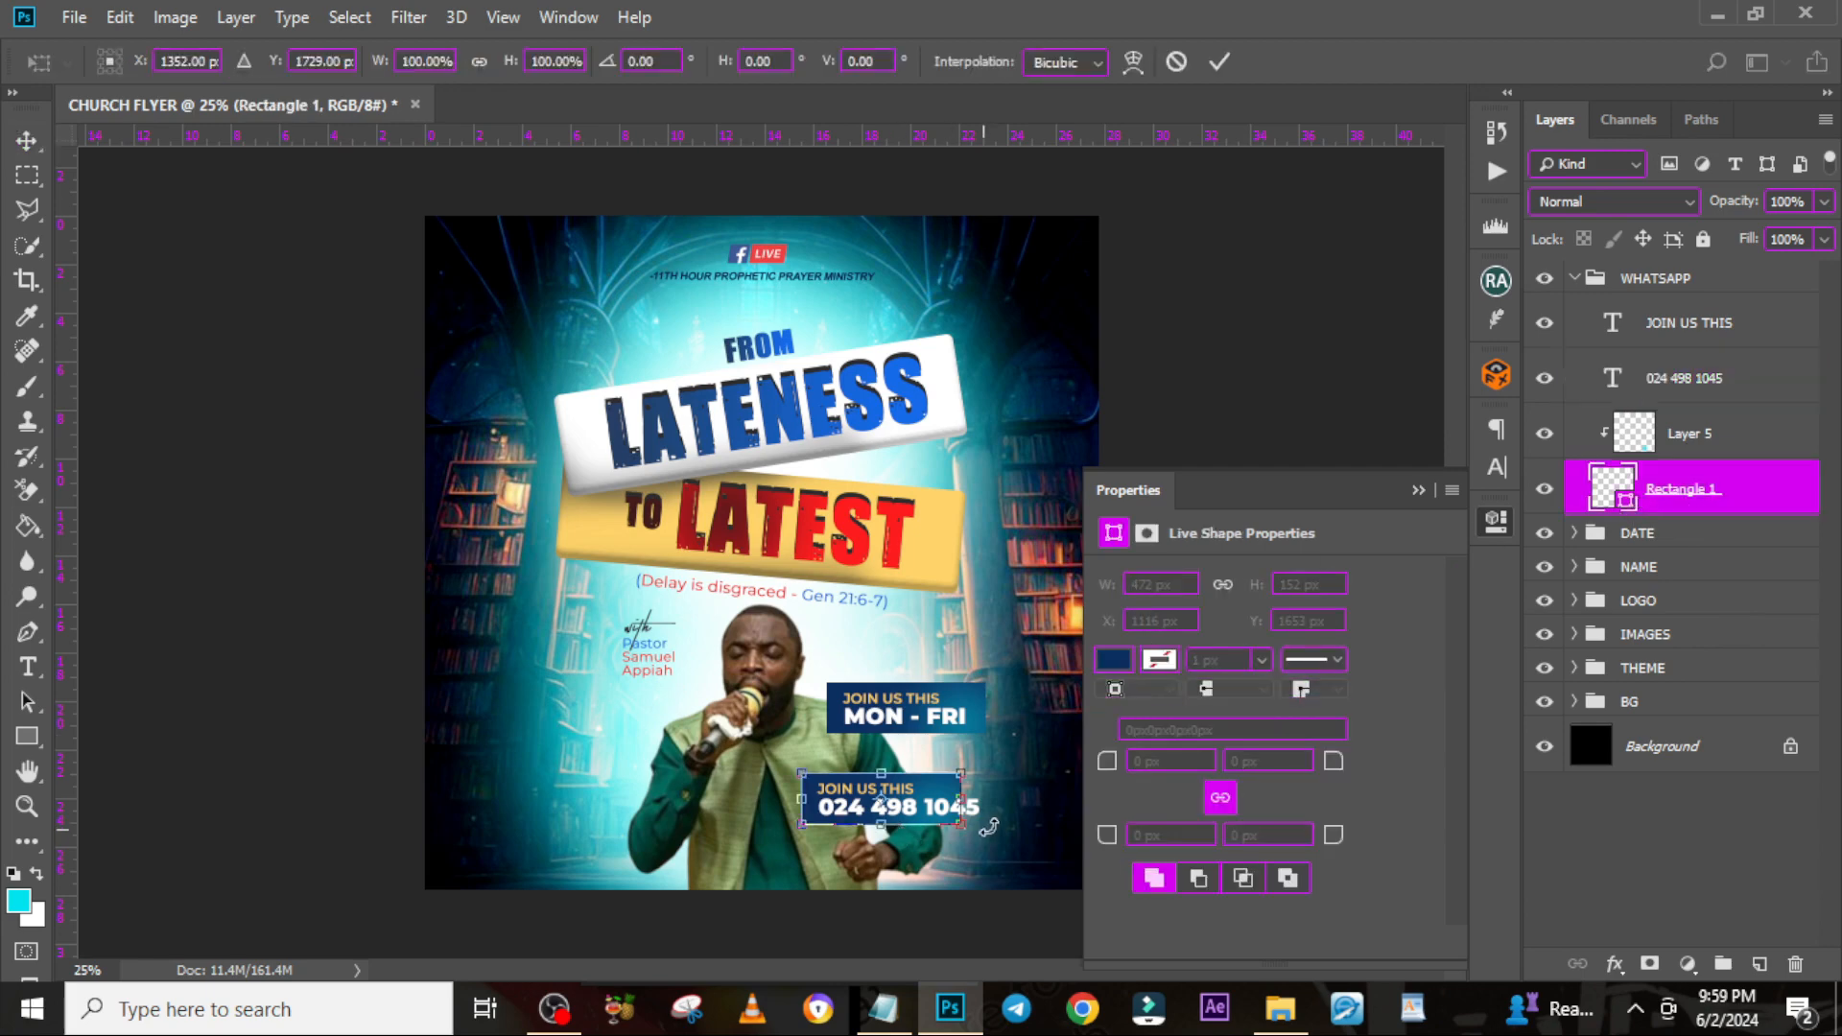
{"action": "left_click_drag", "start_coordinate": [971, 793], "coordinate": [1007, 794]}
{"action": "key", "text": "Return"}
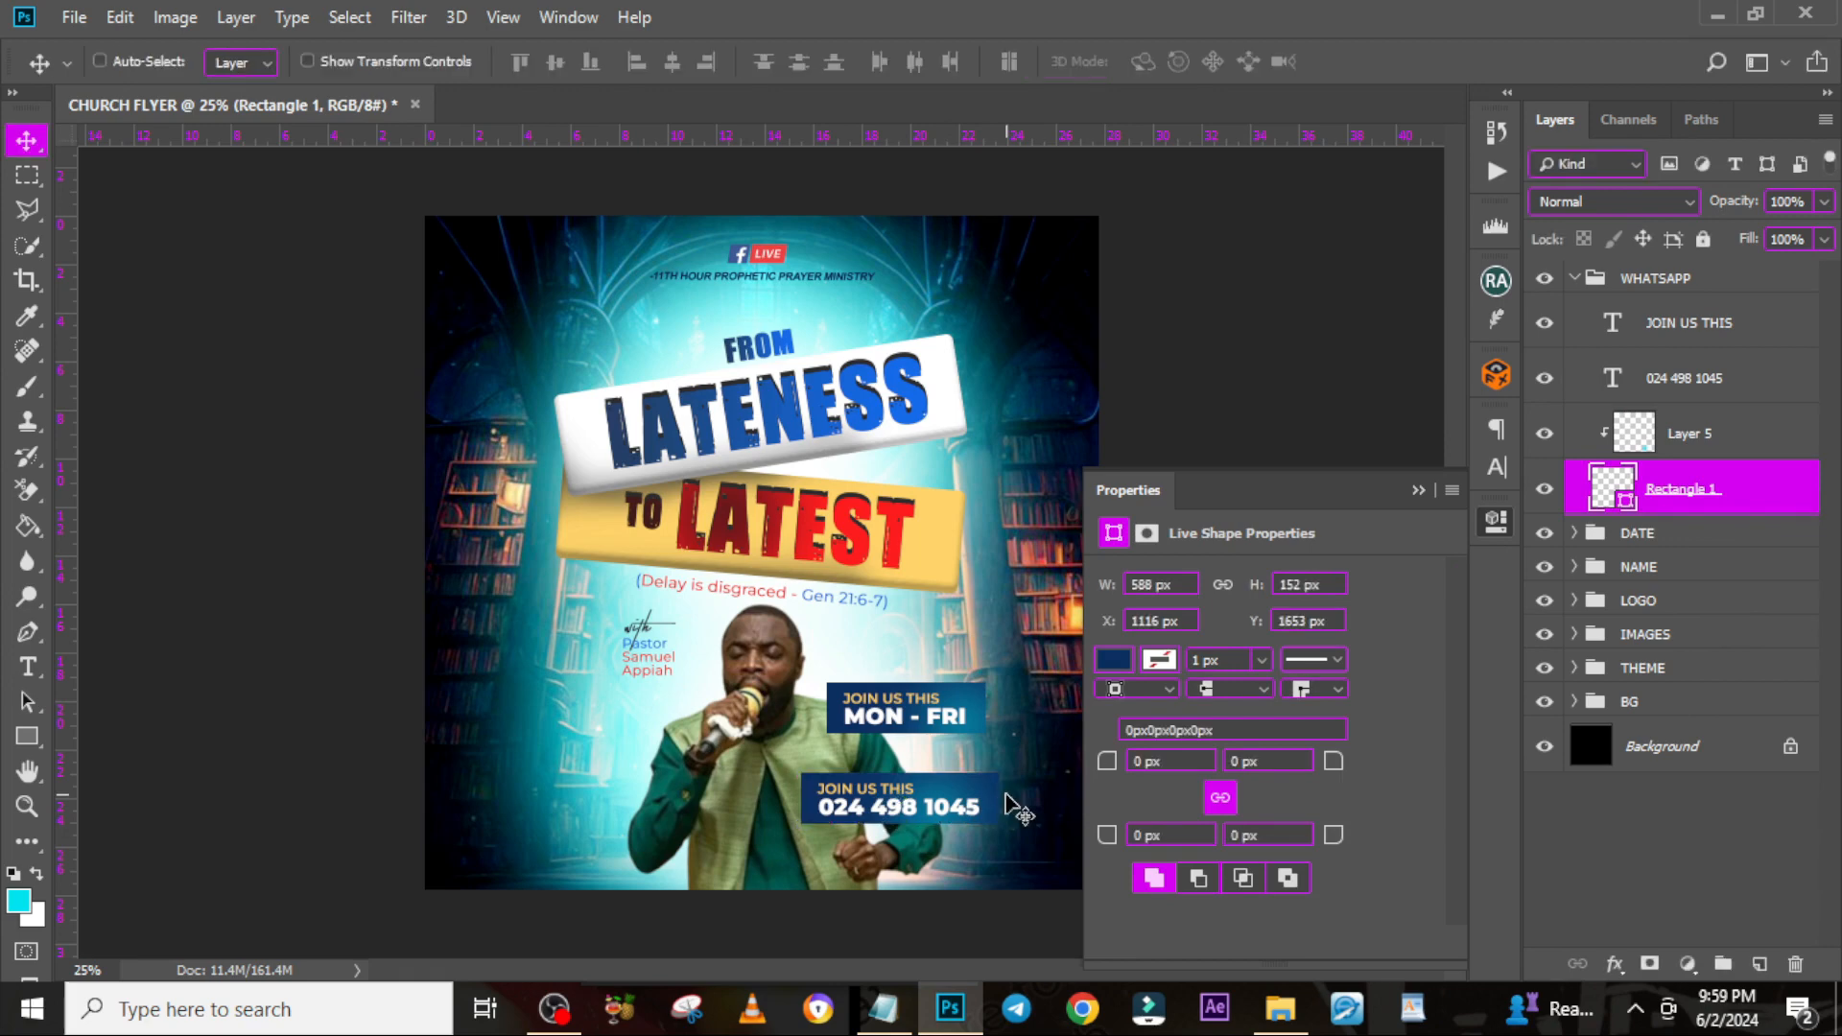
Switch to Notepad, copy the line JOIN US VIA WHATSAPP and return to the flyer
{"action": "left_click", "coordinate": [882, 1007]}
{"action": "left_click", "coordinate": [806, 649]}
{"action": "left_click_drag", "start_coordinate": [827, 648], "coordinate": [524, 656]}
{"action": "key", "text": "ctrl+c"}
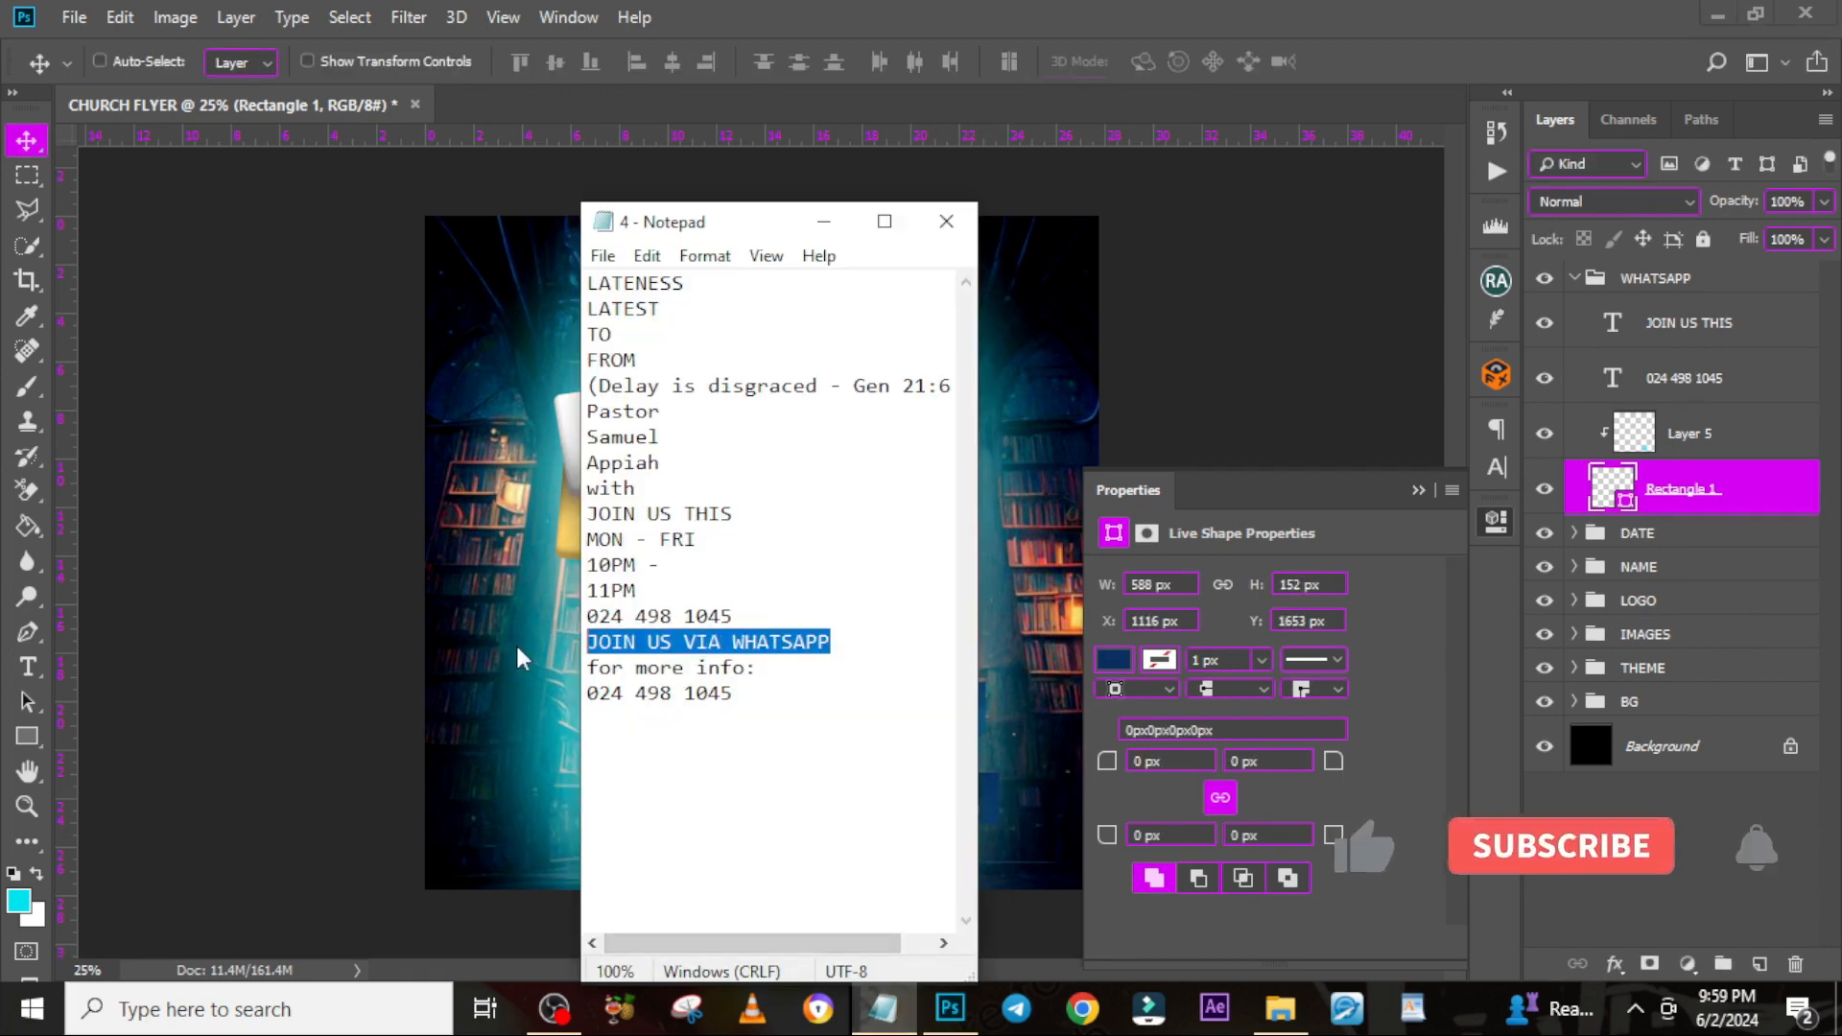
{"action": "left_click", "coordinate": [1205, 12]}
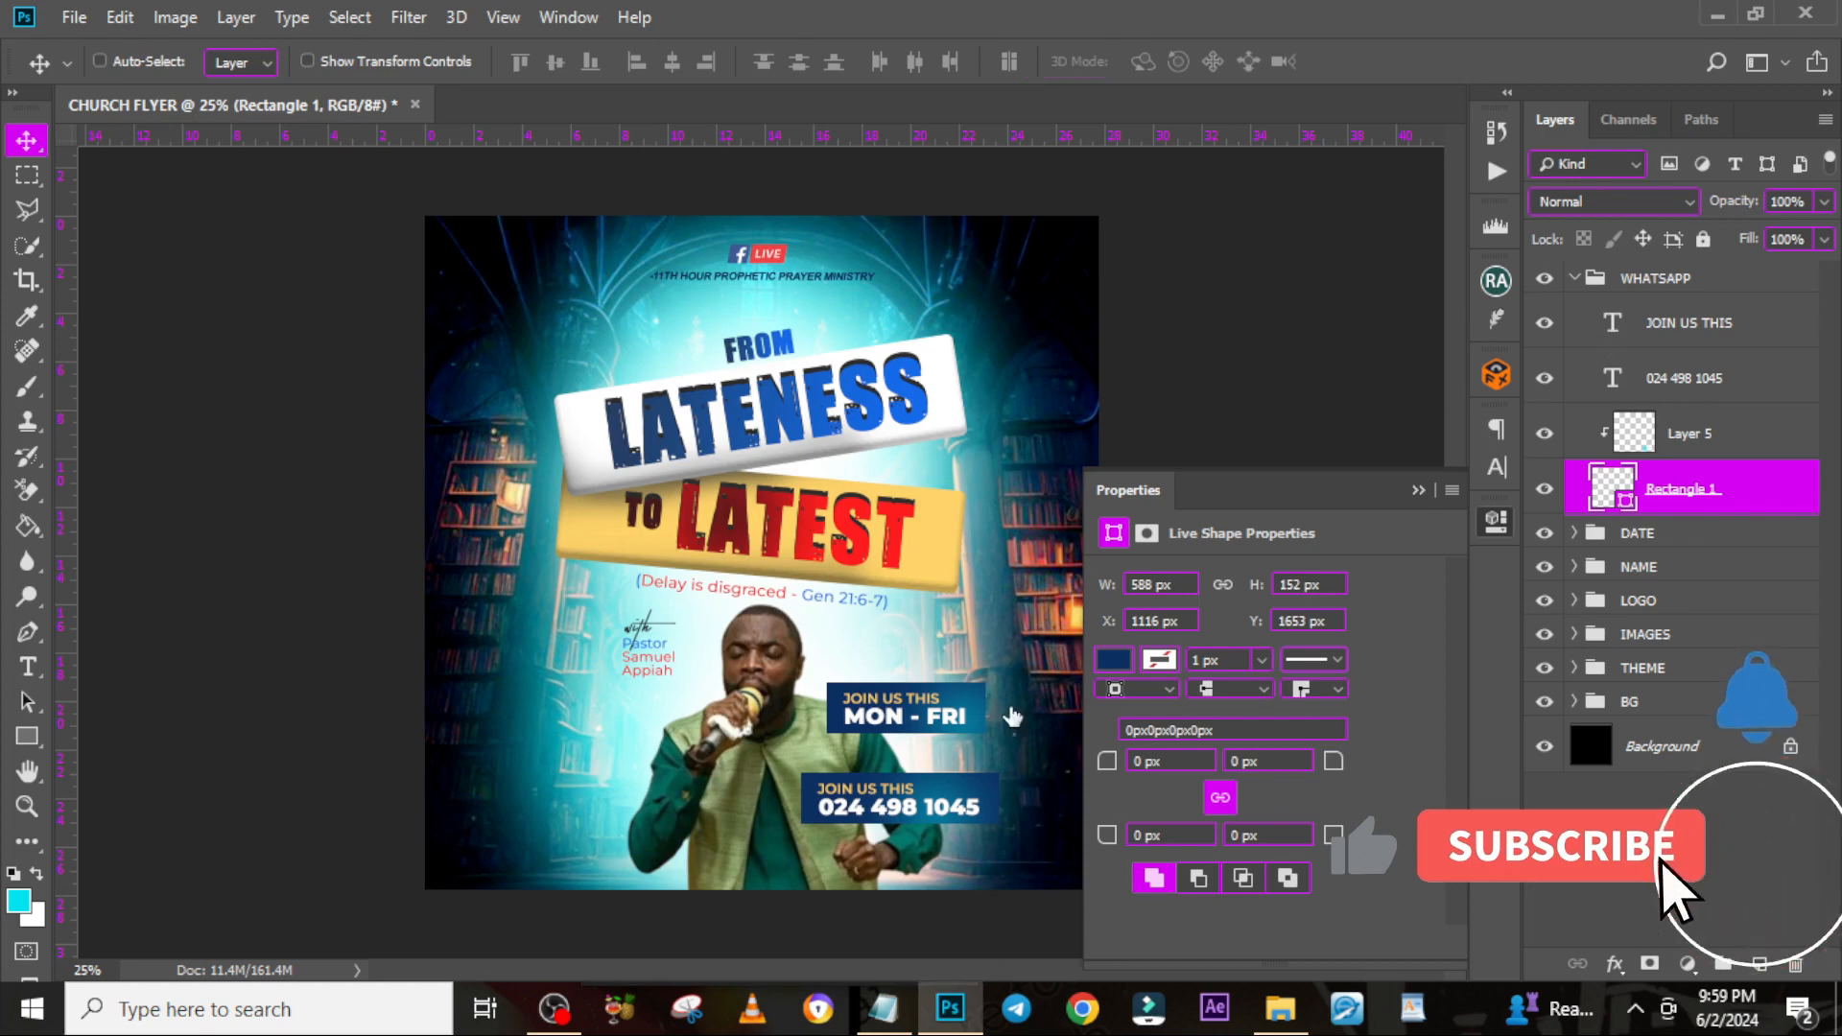
Replace the WHATSAPP group's JOIN US THIS text with JOIN US VIA WHATSAPP, pasted without formatting
{"action": "double_click", "coordinate": [1614, 326]}
{"action": "right_click", "coordinate": [883, 782]}
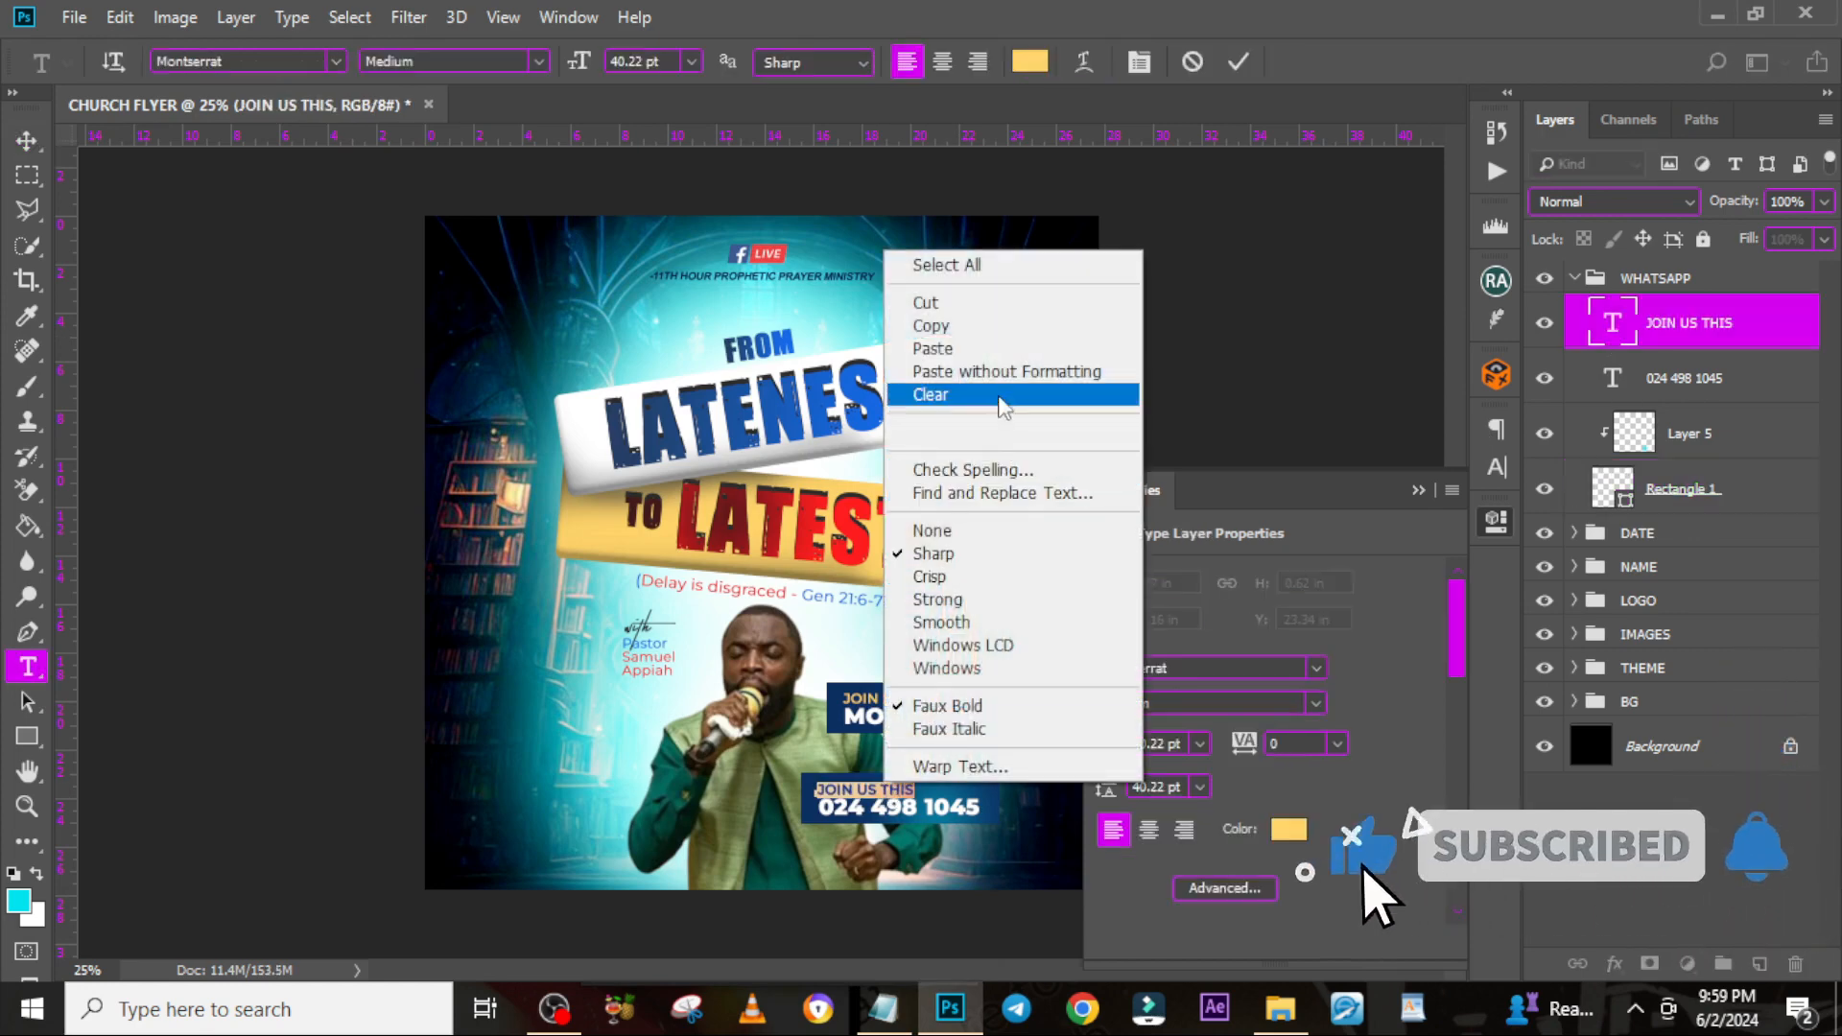
{"action": "left_click", "coordinate": [1004, 372]}
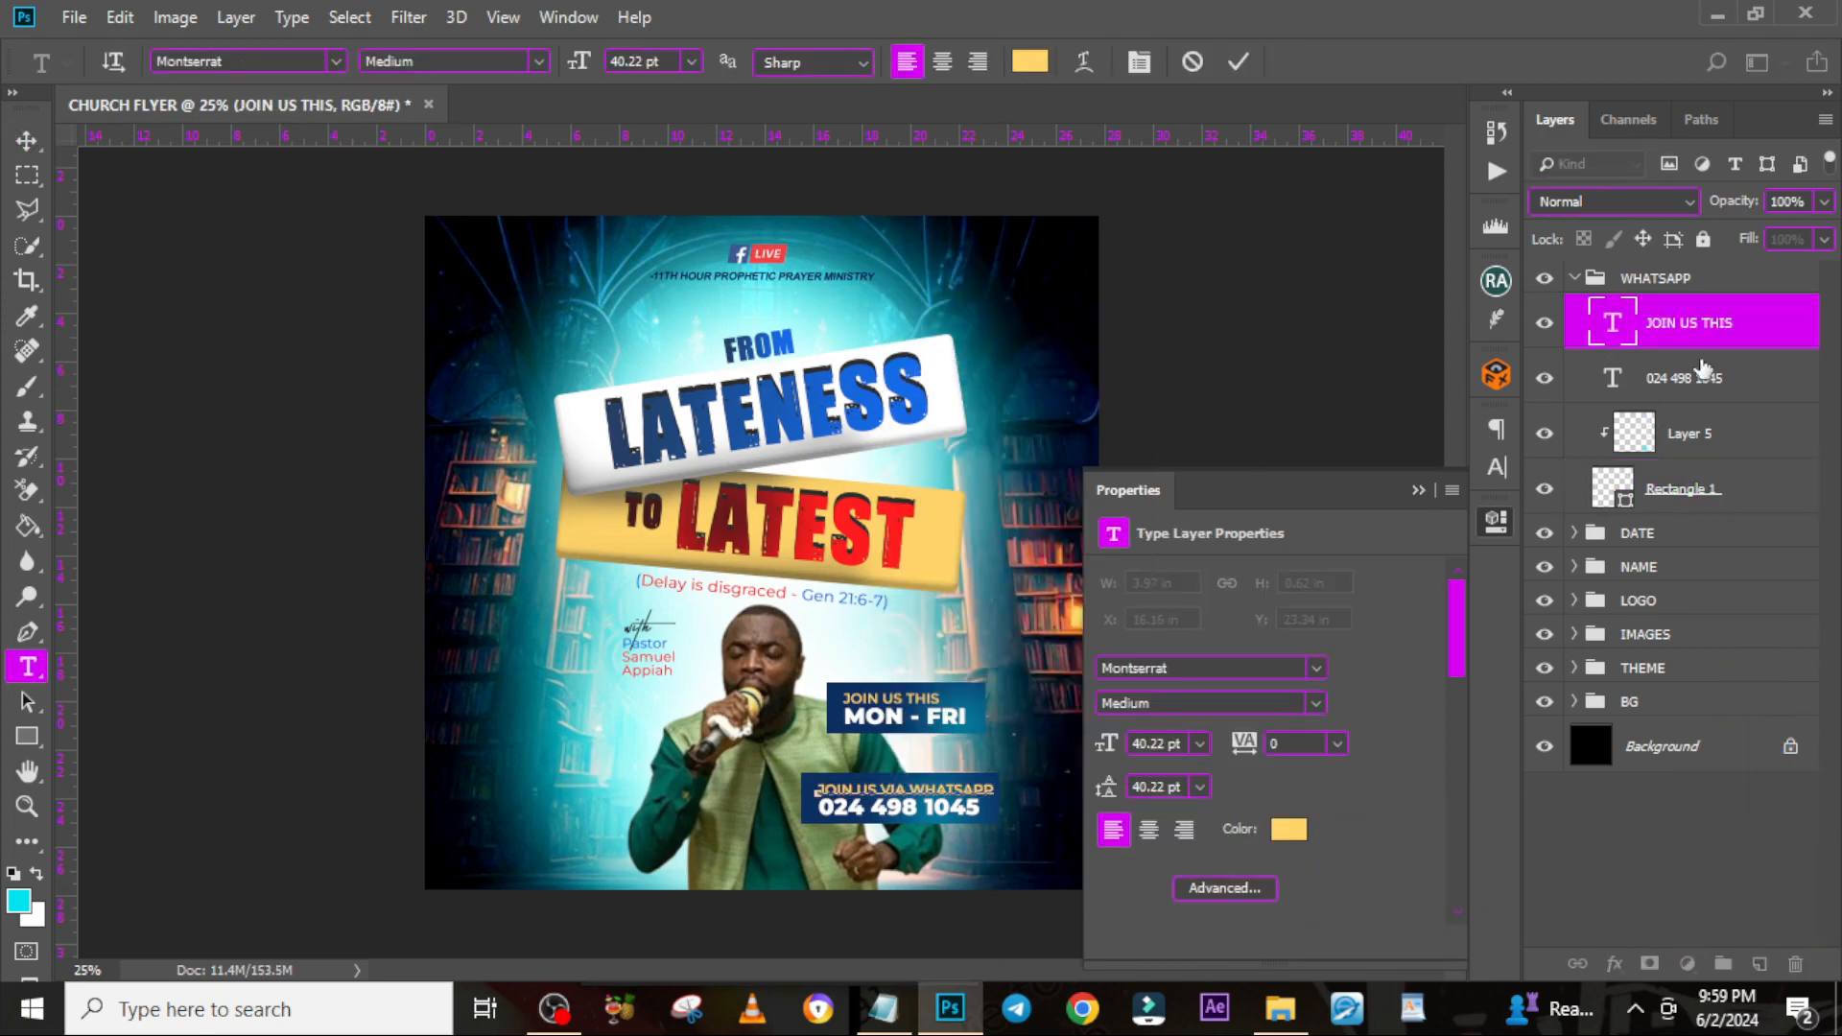
{"action": "key", "text": "ctrl+Return"}
Recolour the JOIN US VIA WHATSAPP text with the red sampled from the final T of LATEST
{"action": "left_click", "coordinate": [1288, 829]}
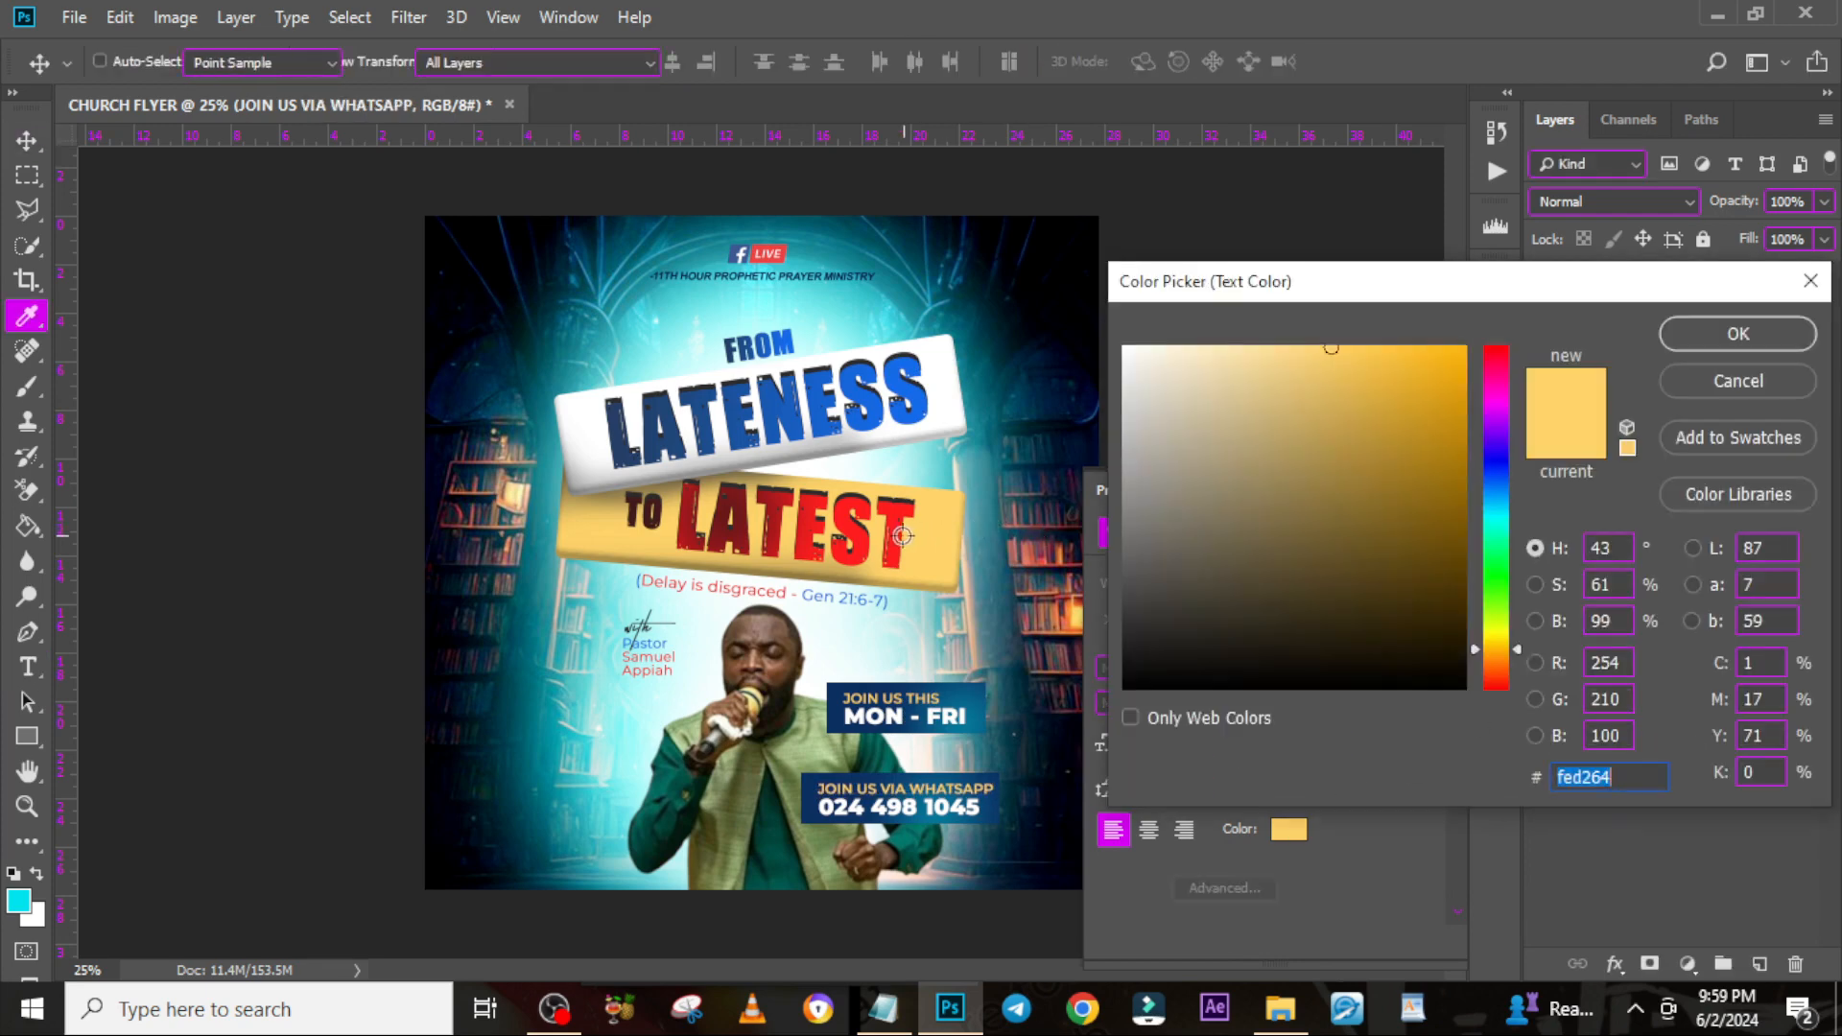
{"action": "left_click", "coordinate": [902, 536]}
{"action": "left_click", "coordinate": [1758, 324]}
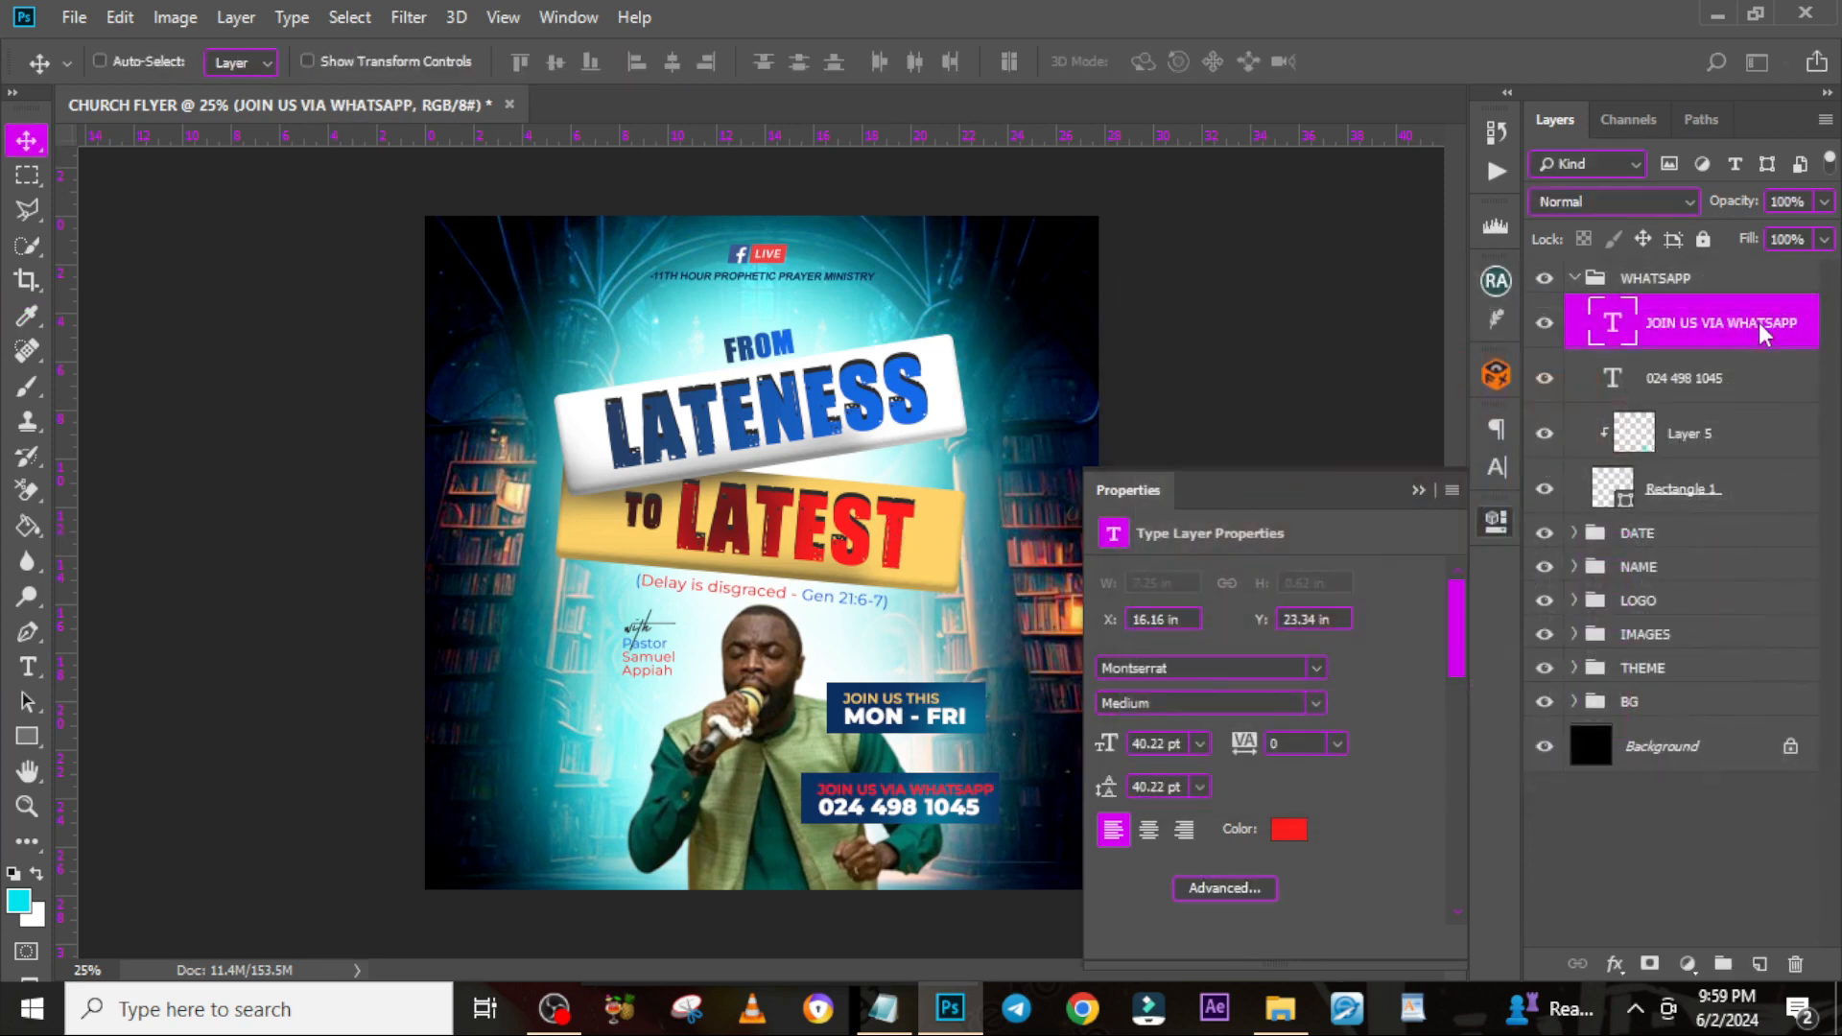
Change the phone number text in the WHATSAPP group to dark grey 353535
{"action": "left_click", "coordinate": [1681, 381]}
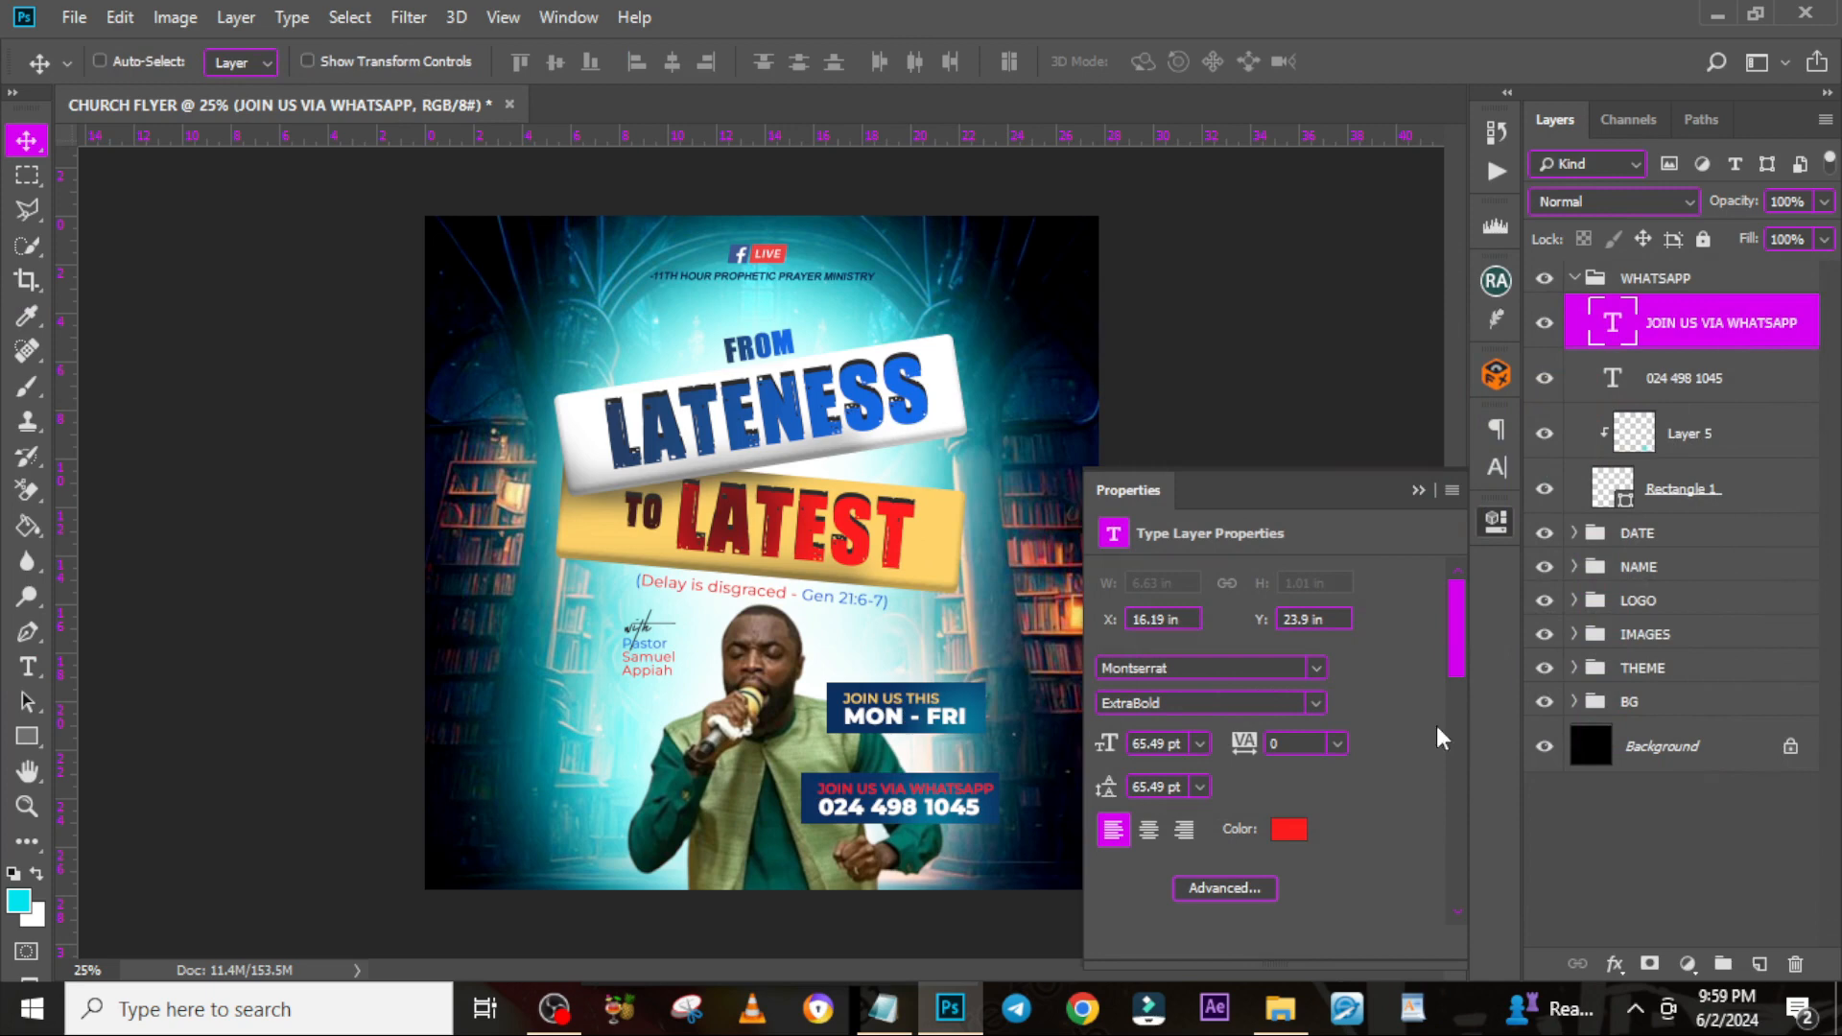
{"action": "left_click", "coordinate": [1288, 831]}
{"action": "left_click", "coordinate": [1123, 619]}
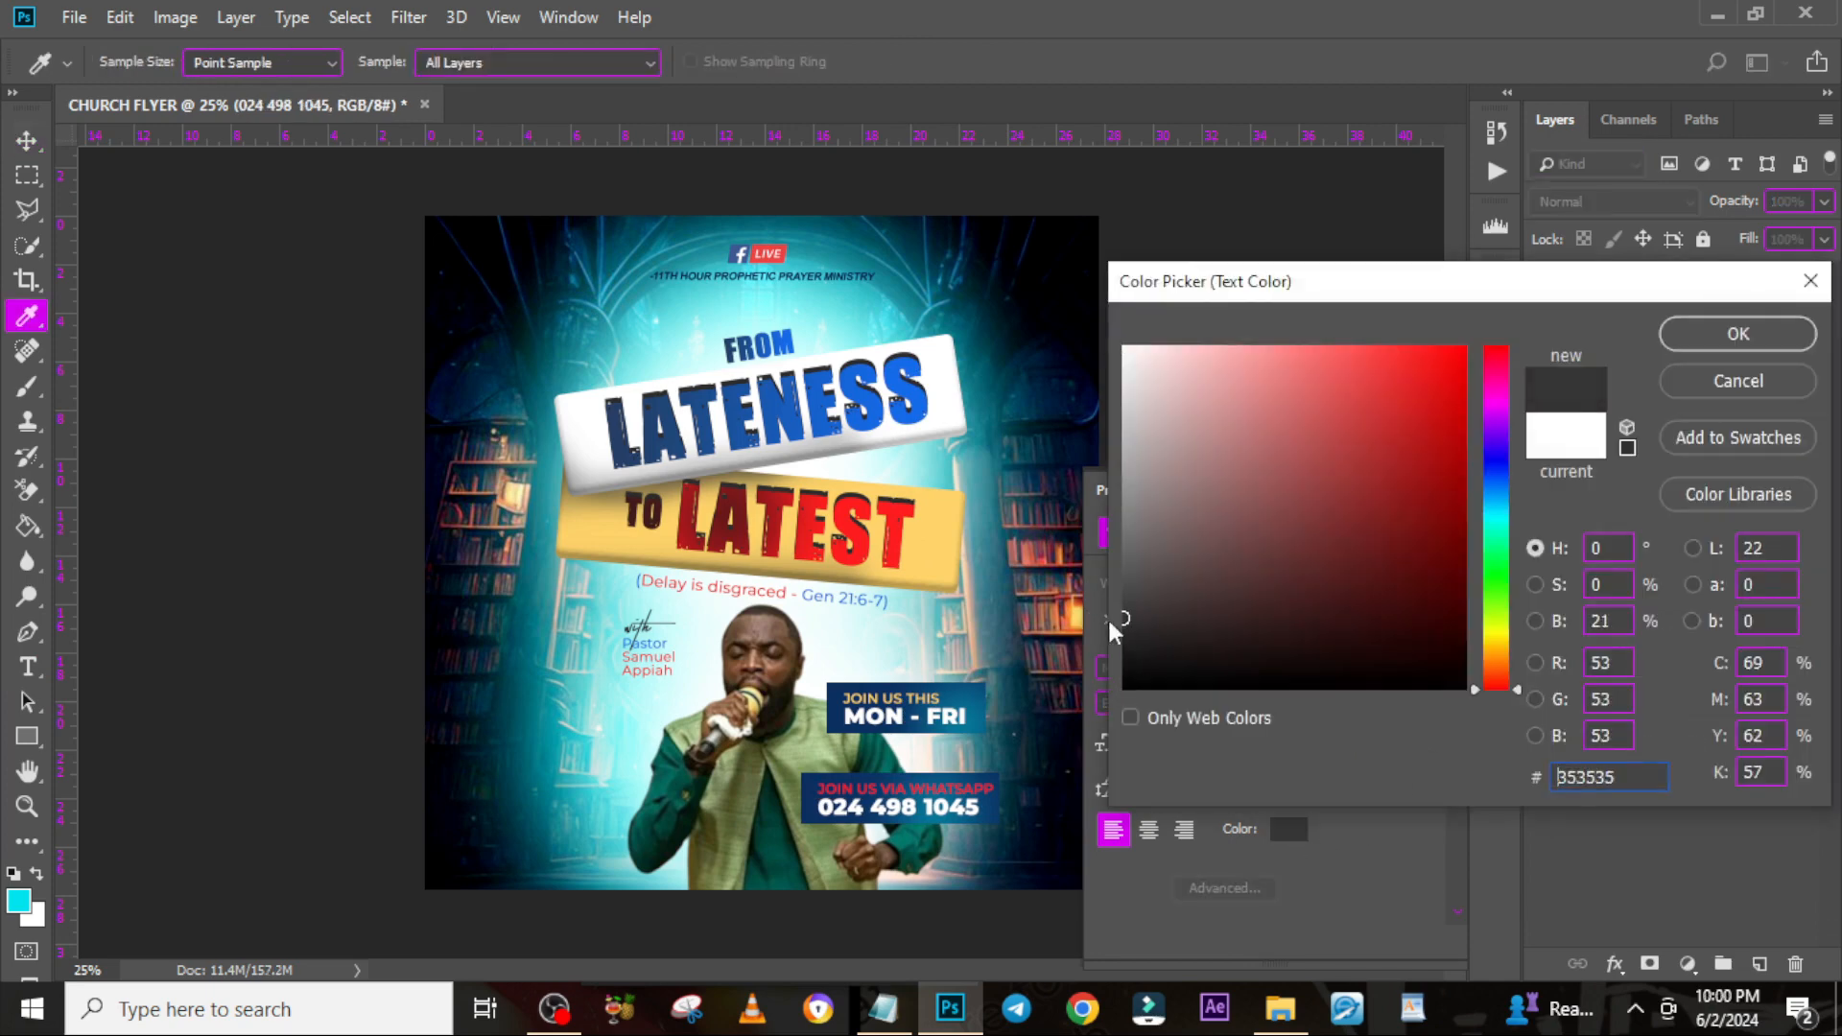
{"action": "left_click", "coordinate": [1717, 333]}
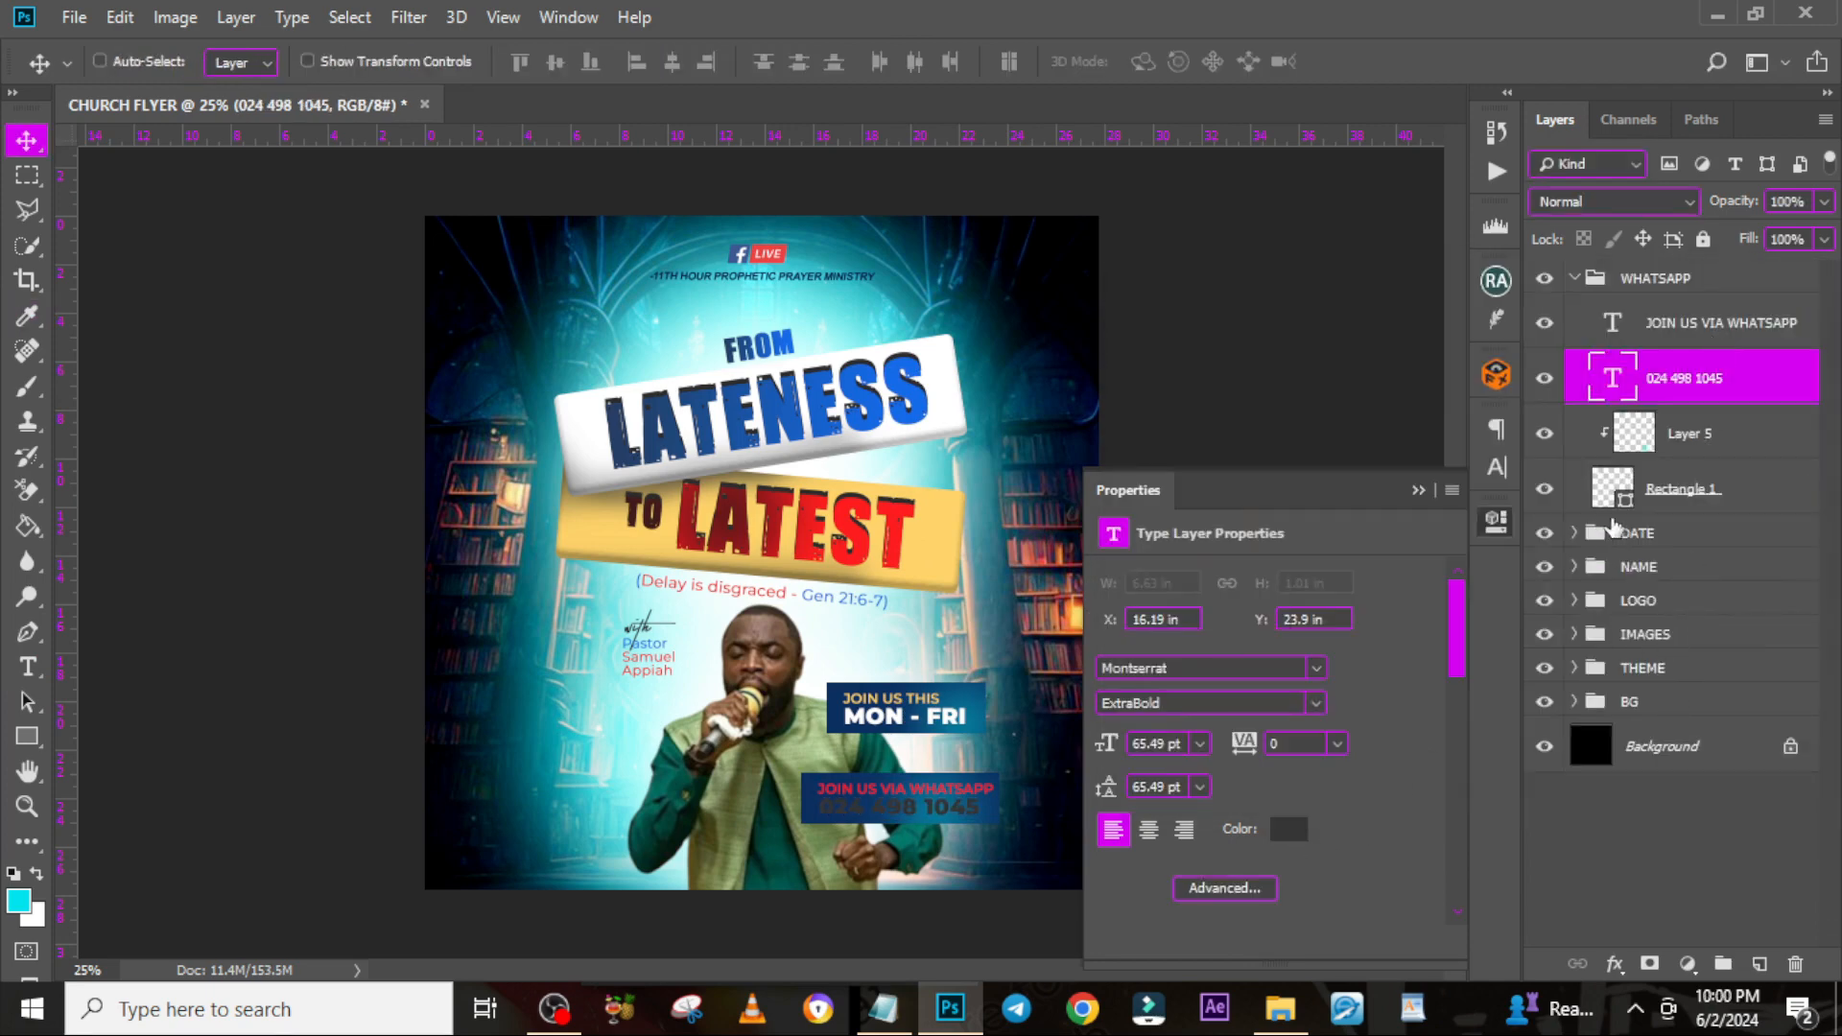
Fill the WHATSAPP group's rectangle with yellow fed264 sampled from the banner behind LATEST
{"action": "left_click", "coordinate": [1618, 491]}
{"action": "double_click", "coordinate": [1600, 487]}
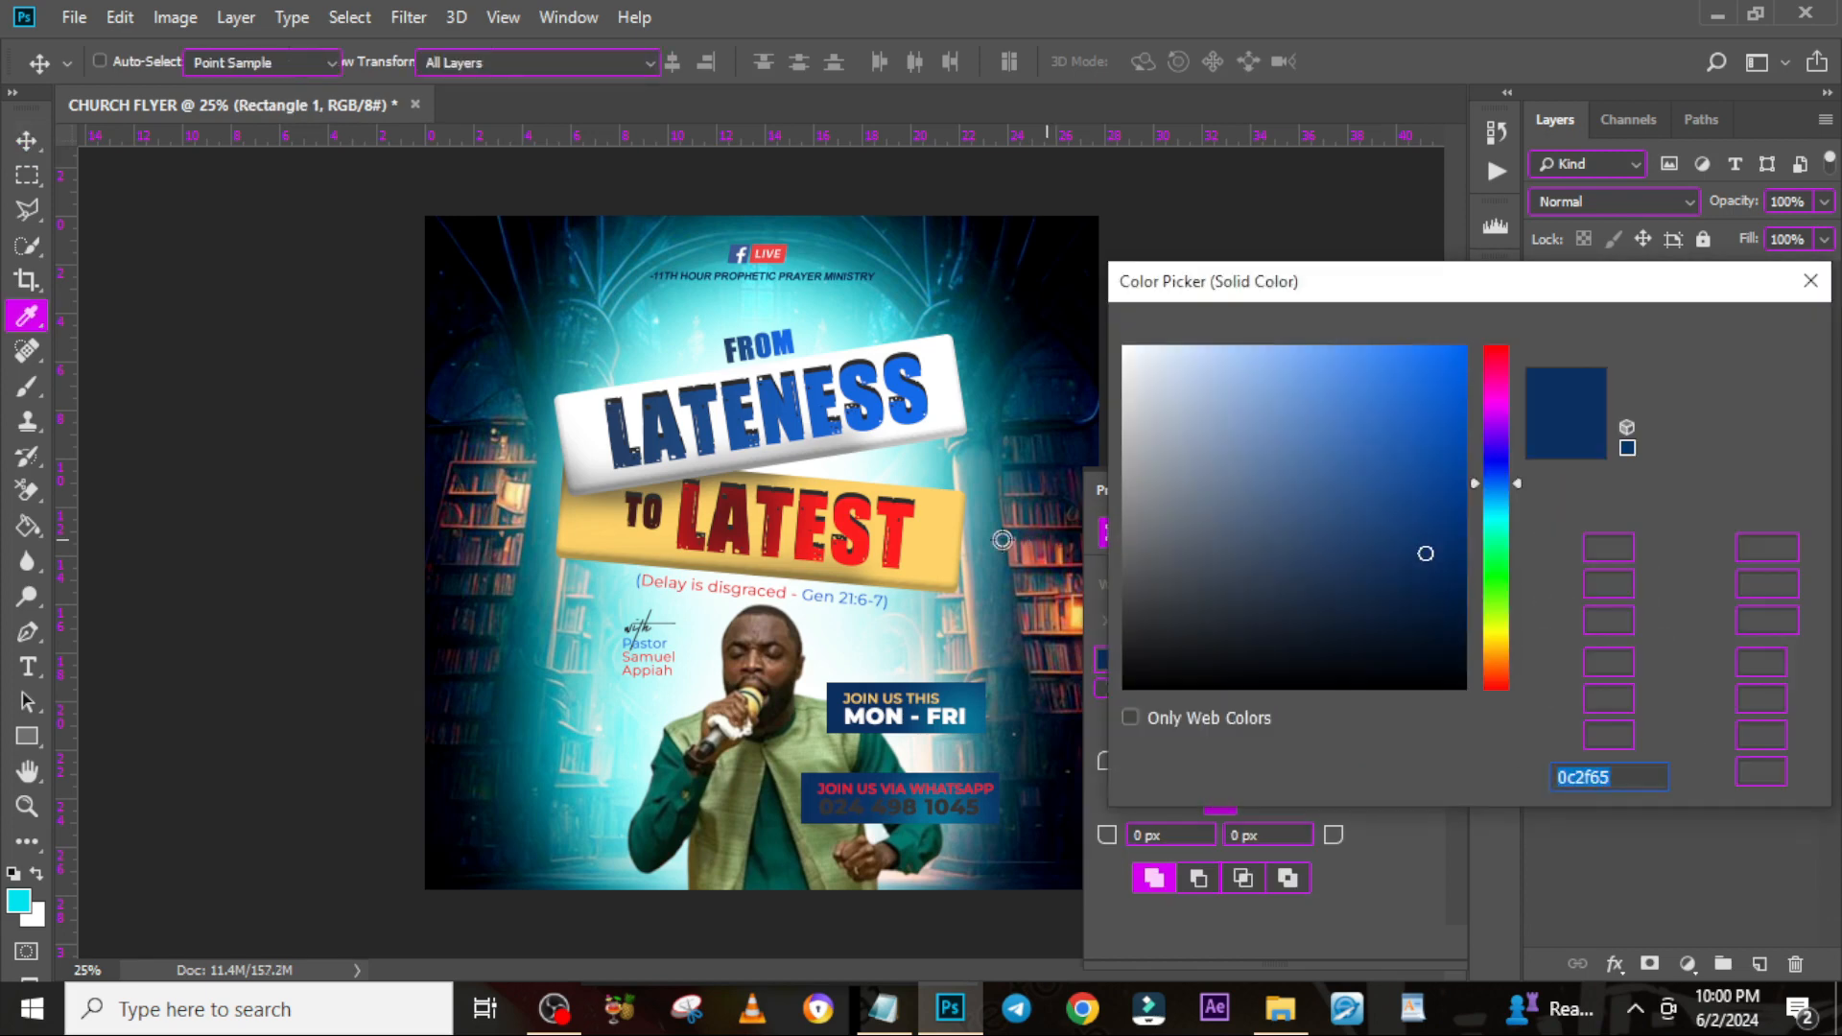
{"action": "left_click", "coordinate": [947, 551]}
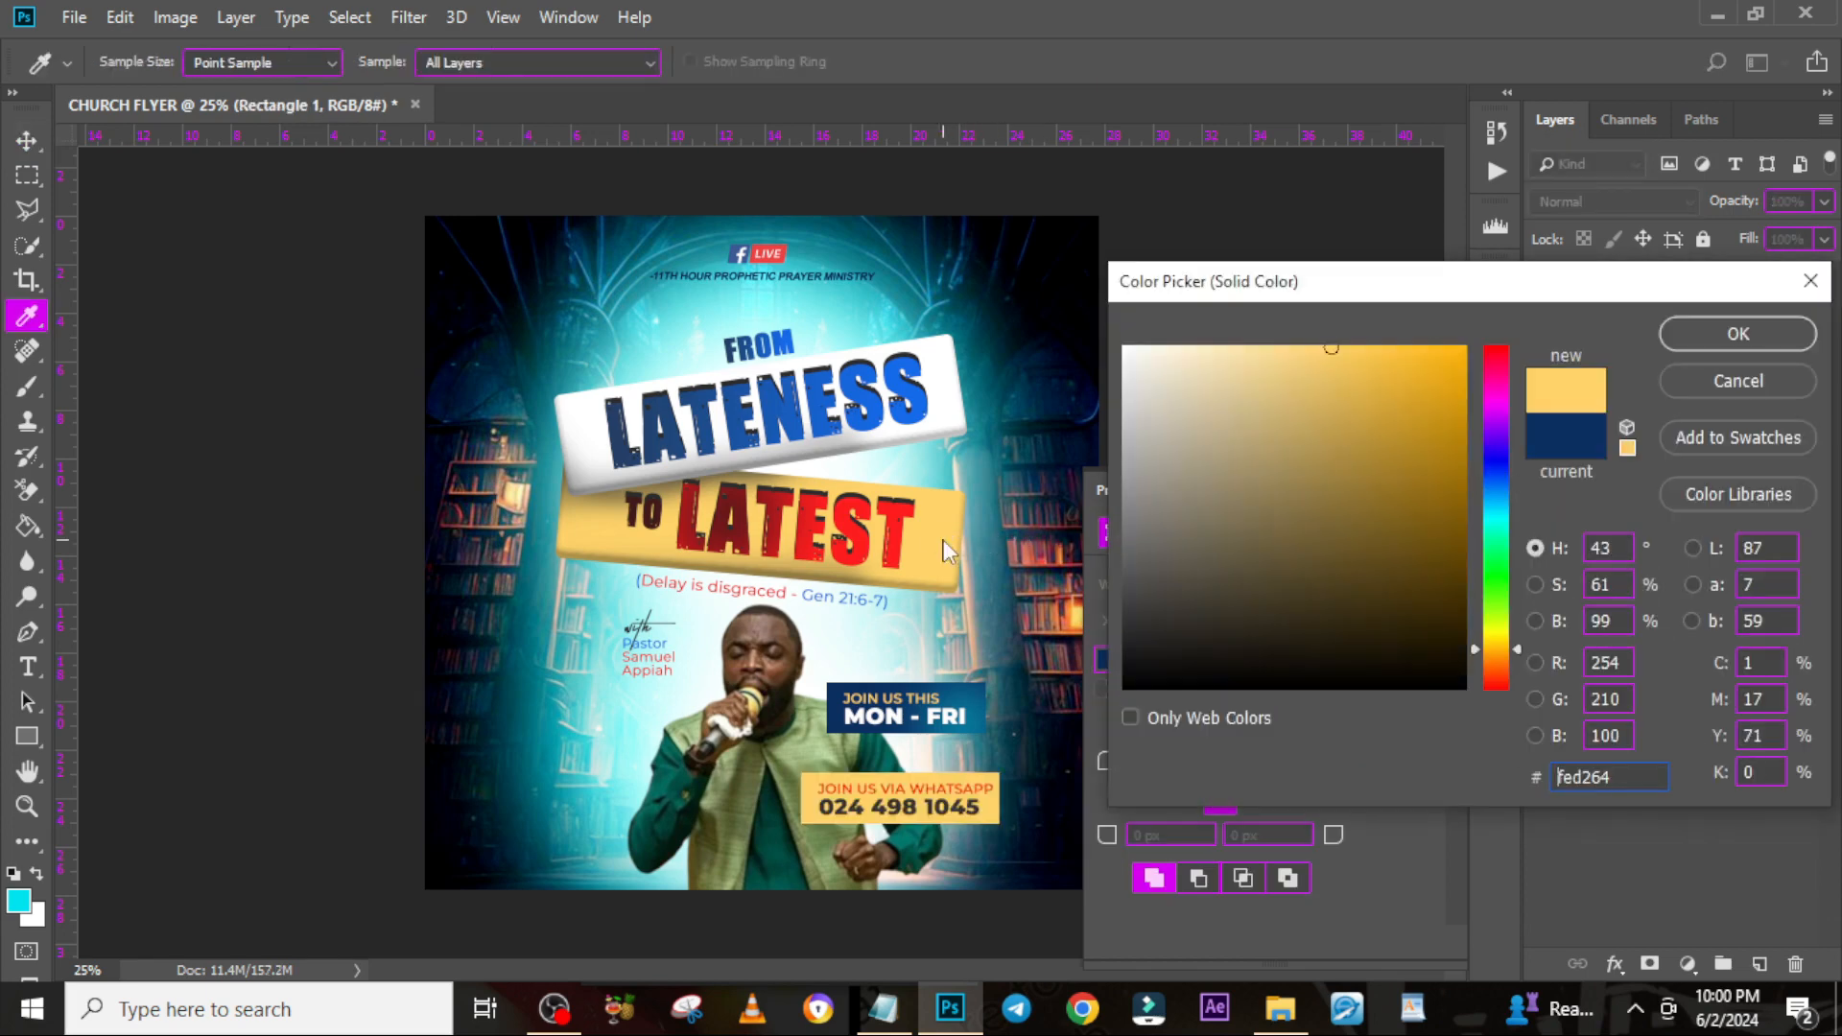
{"action": "left_click", "coordinate": [1753, 332]}
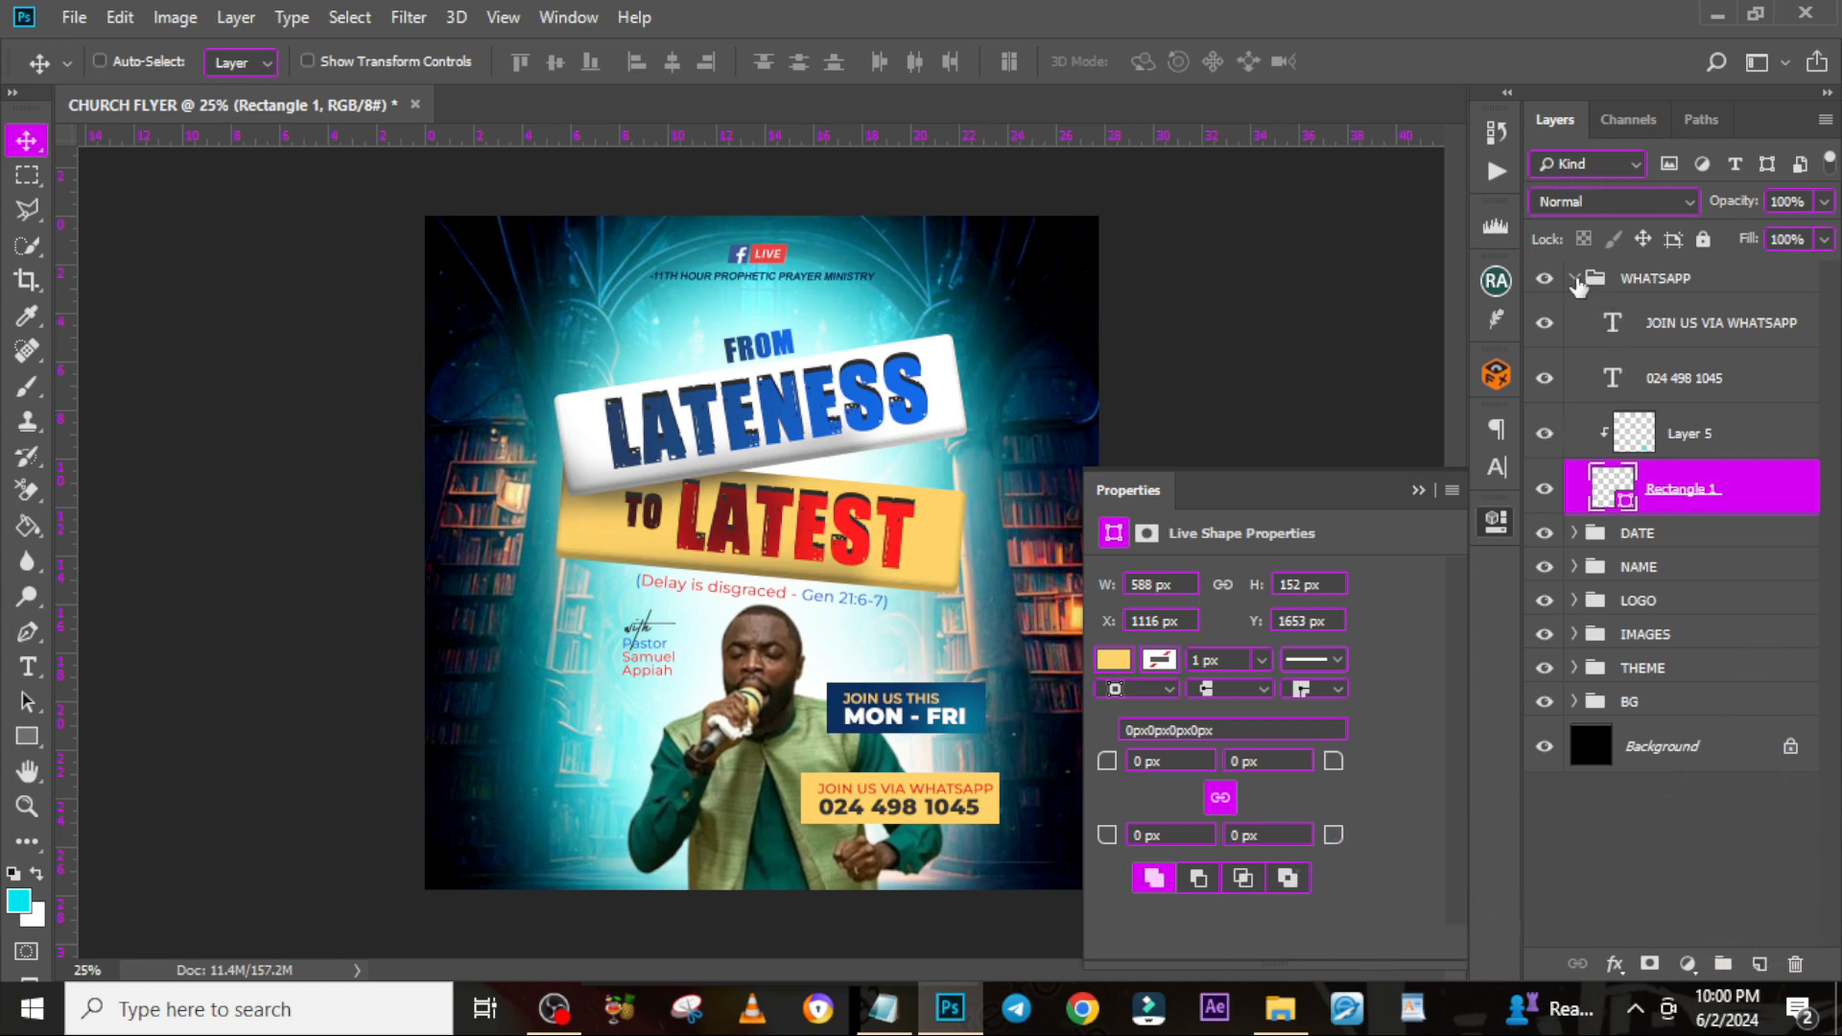
Scale the JOIN US VIA WHATSAPP text down to about 87% and collapse the WHATSAPP group
{"action": "left_click", "coordinate": [1731, 334]}
{"action": "key", "text": "ctrl+t"}
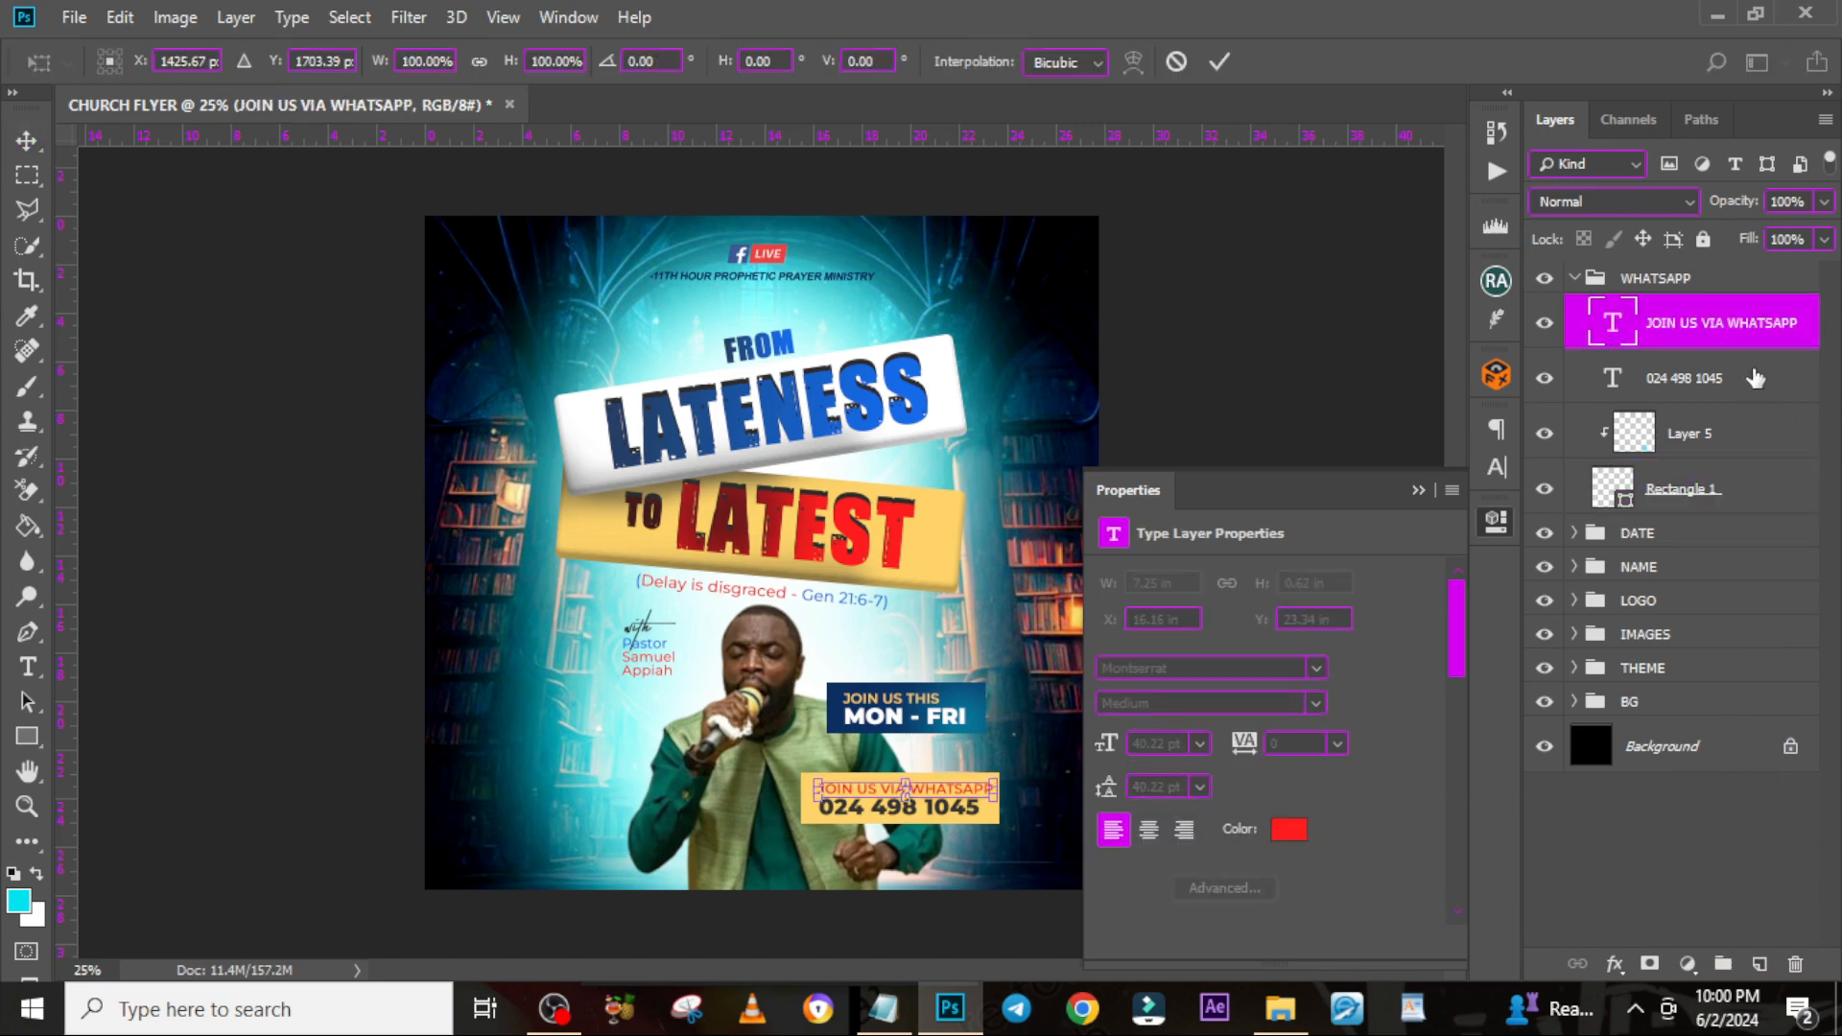
{"action": "left_click_drag", "start_coordinate": [994, 798], "coordinate": [973, 794]}
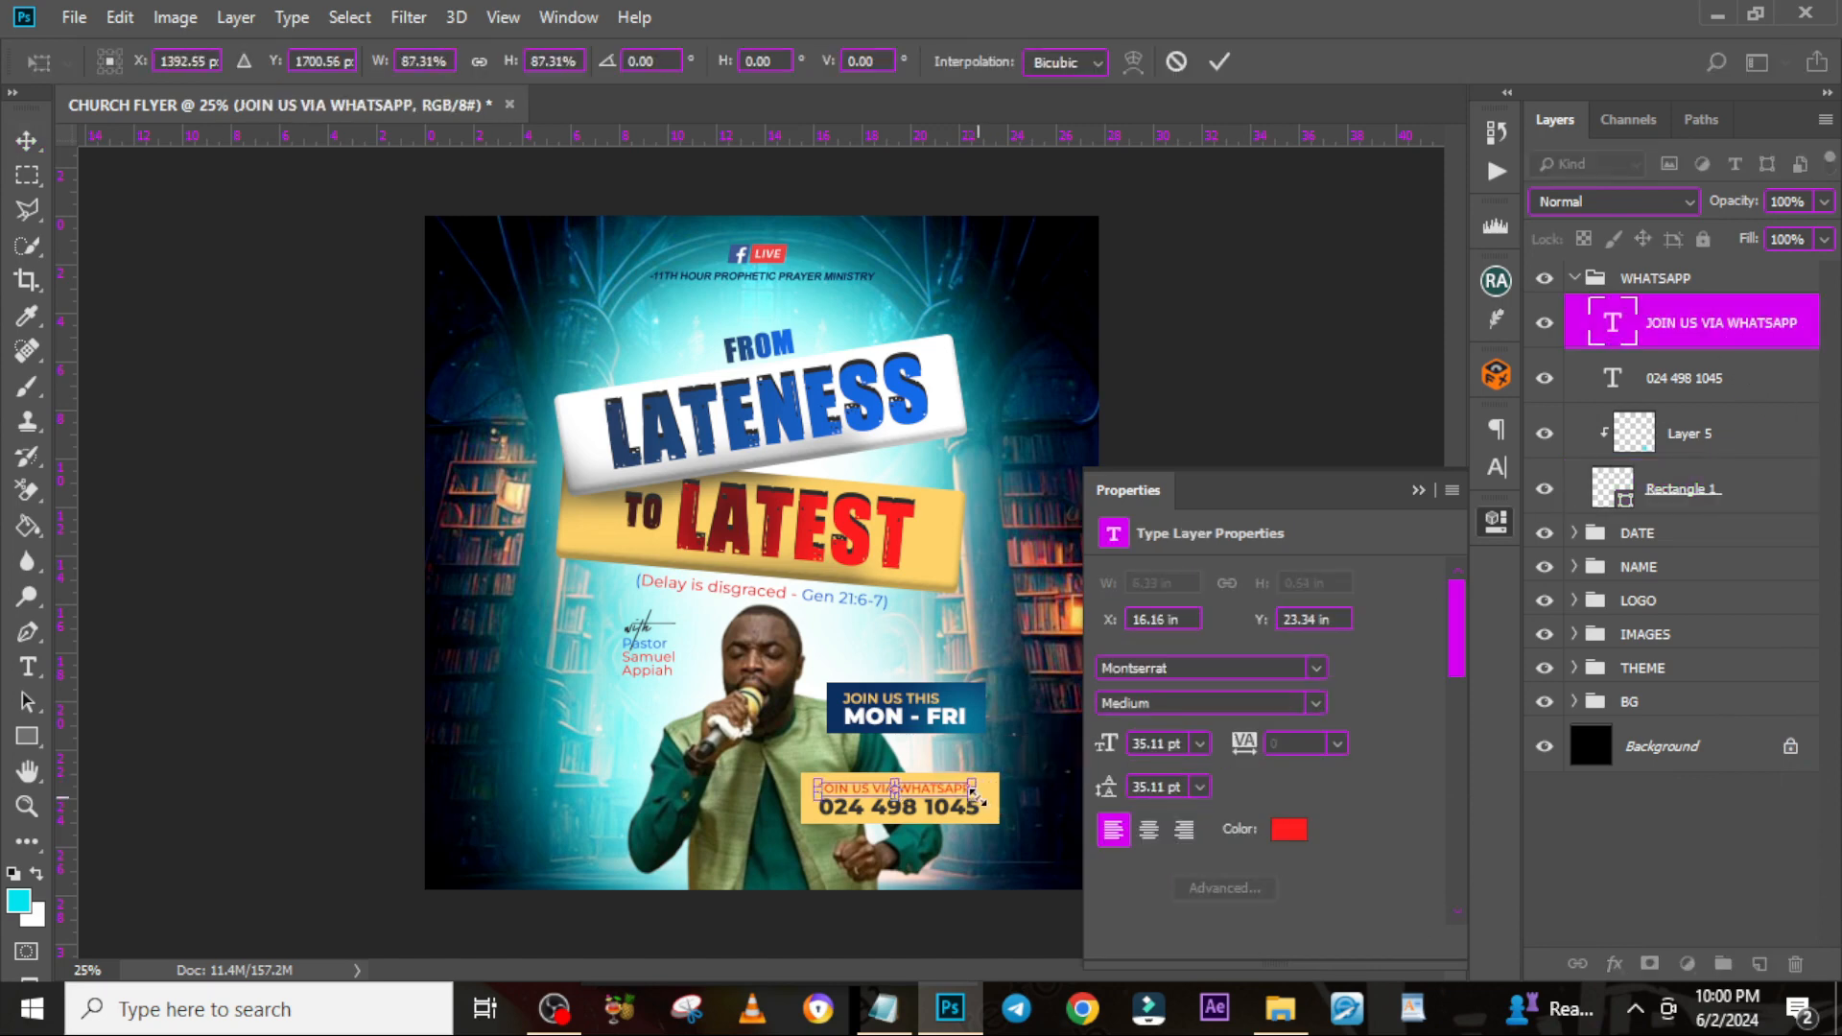
{"action": "key", "text": "Return"}
{"action": "left_click", "coordinate": [1574, 279]}
Place a vertical guide near the MON - FRI banner's right edge and nudge the DATE group left until that edge meets the guide
{"action": "left_click_drag", "start_coordinate": [65, 556], "coordinate": [985, 571]}
{"action": "left_click", "coordinate": [1663, 317]}
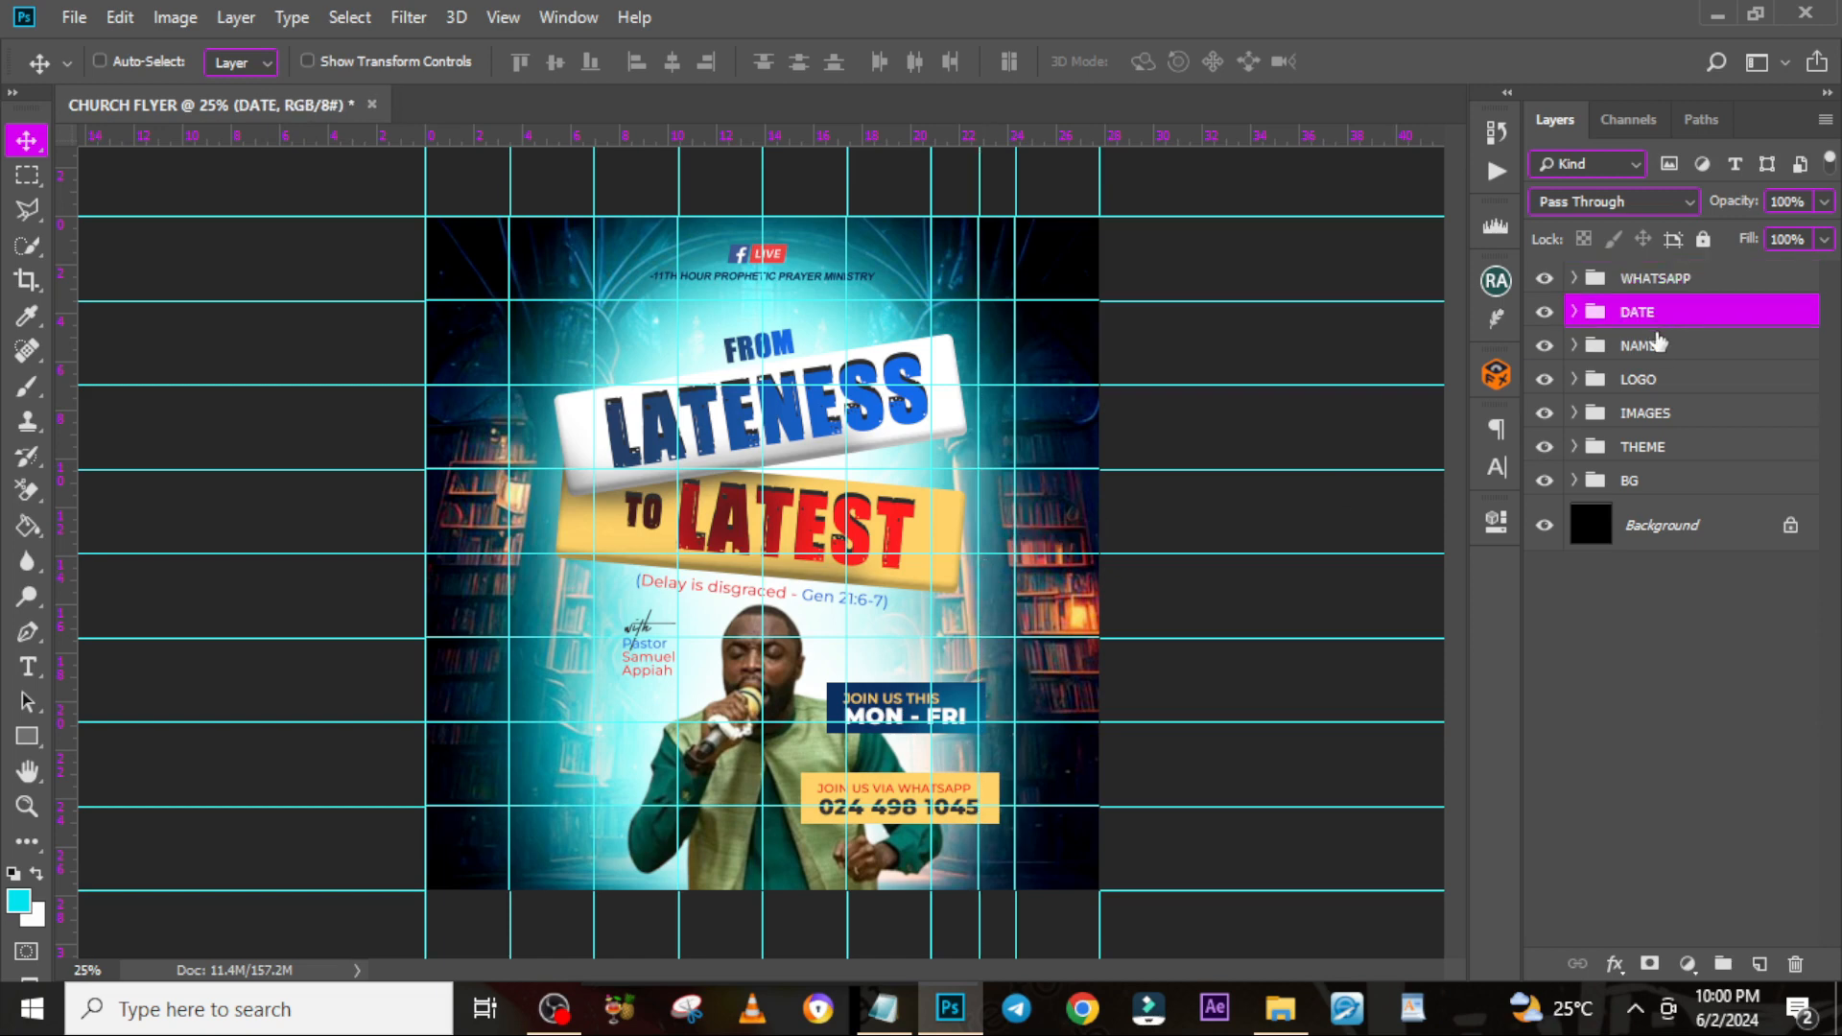
{"action": "key", "text": "ctrl+t"}
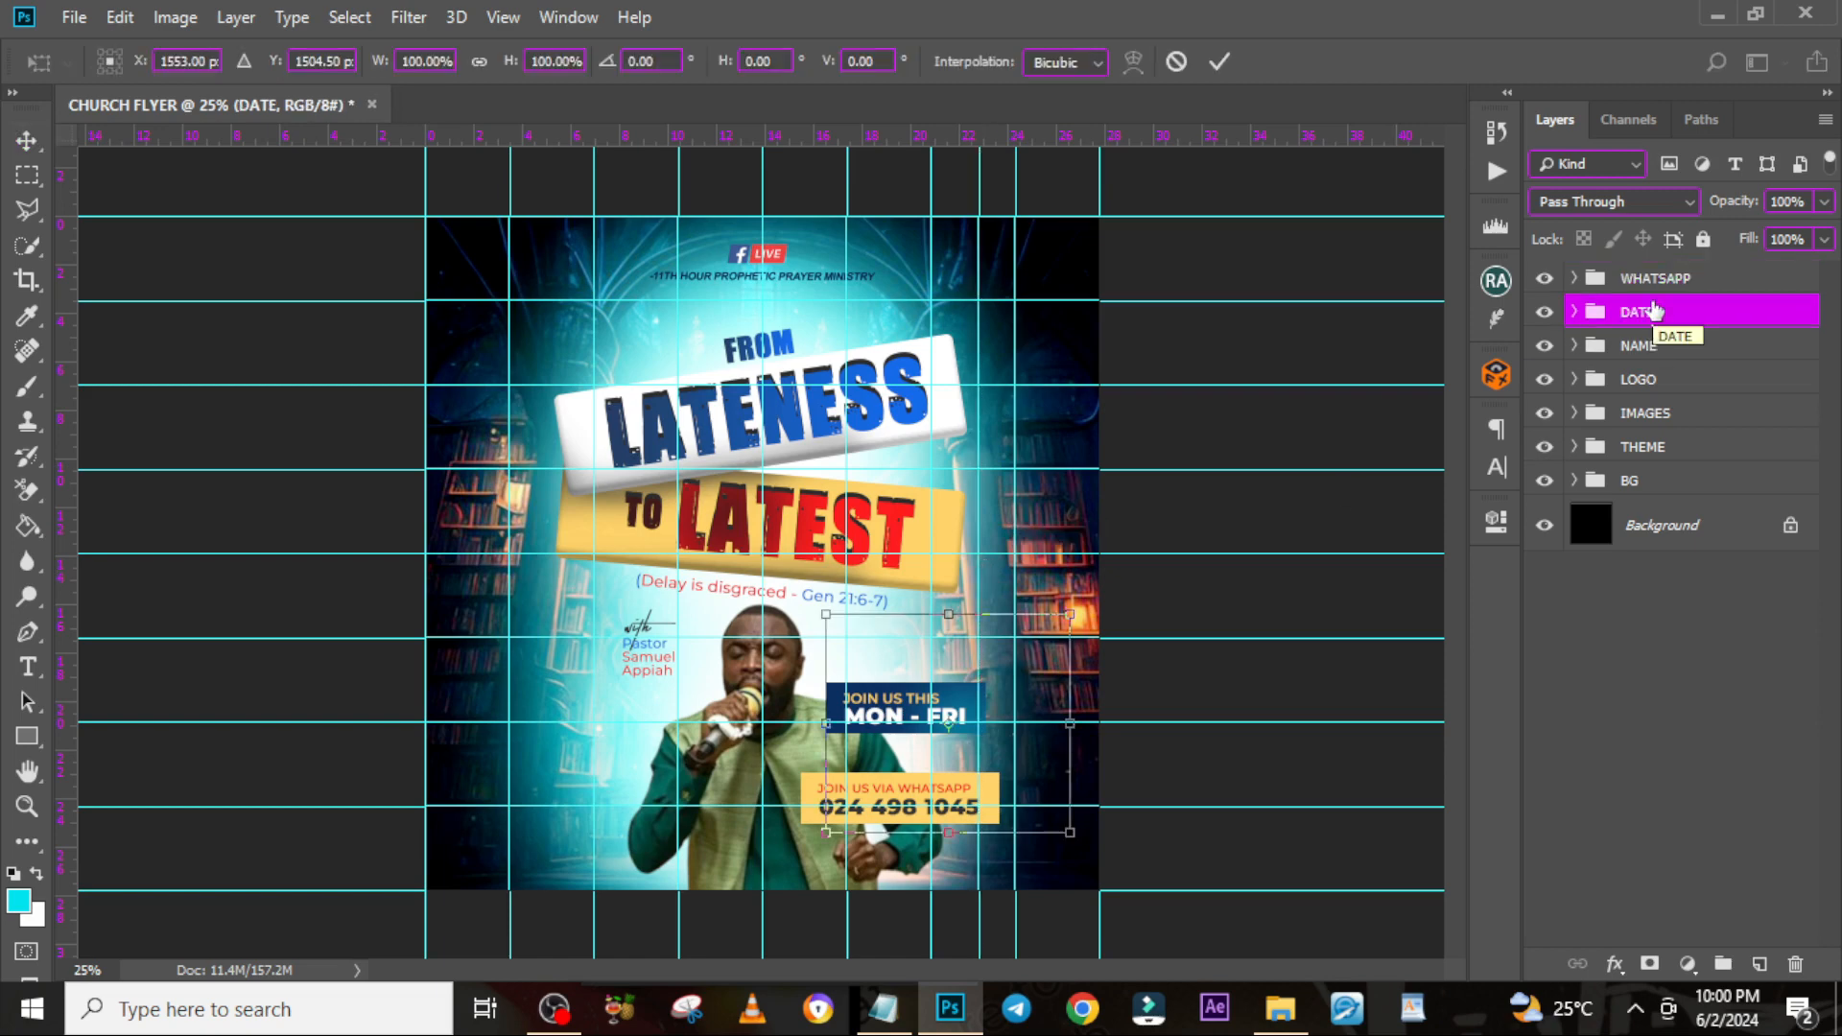
{"action": "key", "text": "ctrl+plus"}
{"action": "key", "text": "ctrl+plus"}
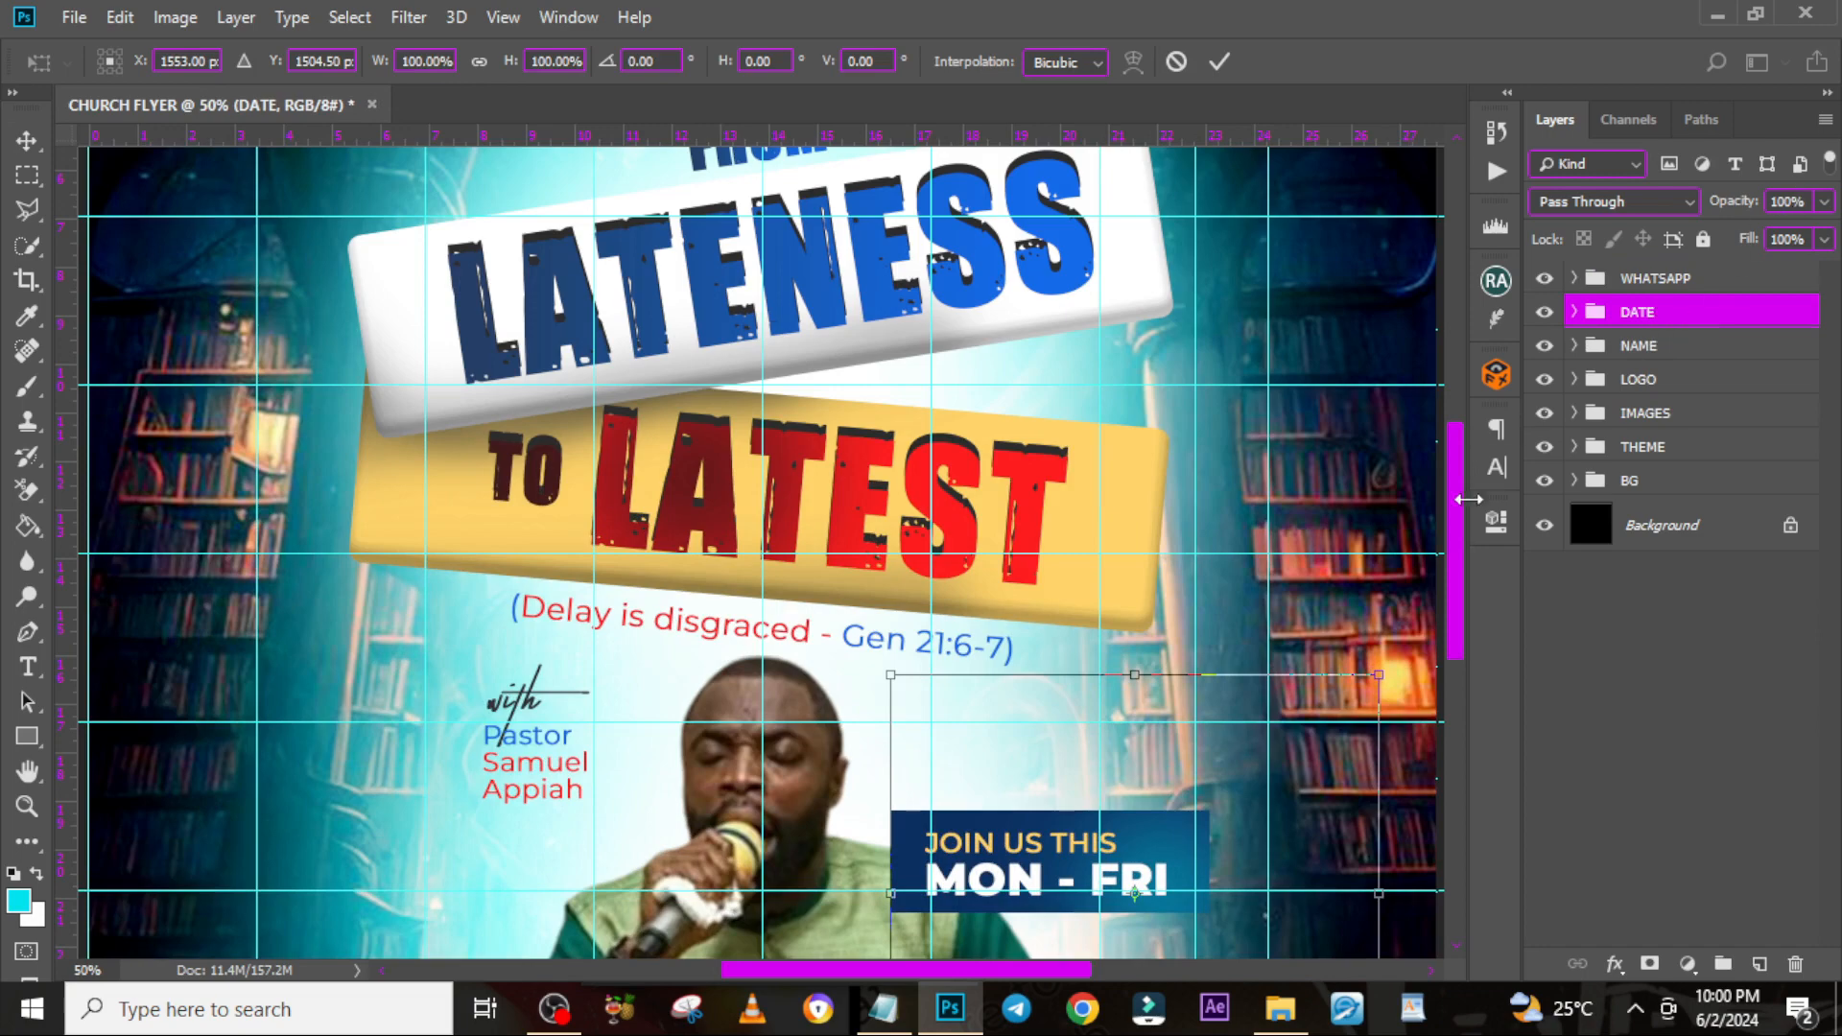
{"action": "left_click_drag", "start_coordinate": [1456, 526], "coordinate": [1452, 606]}
{"action": "key", "text": "Return"}
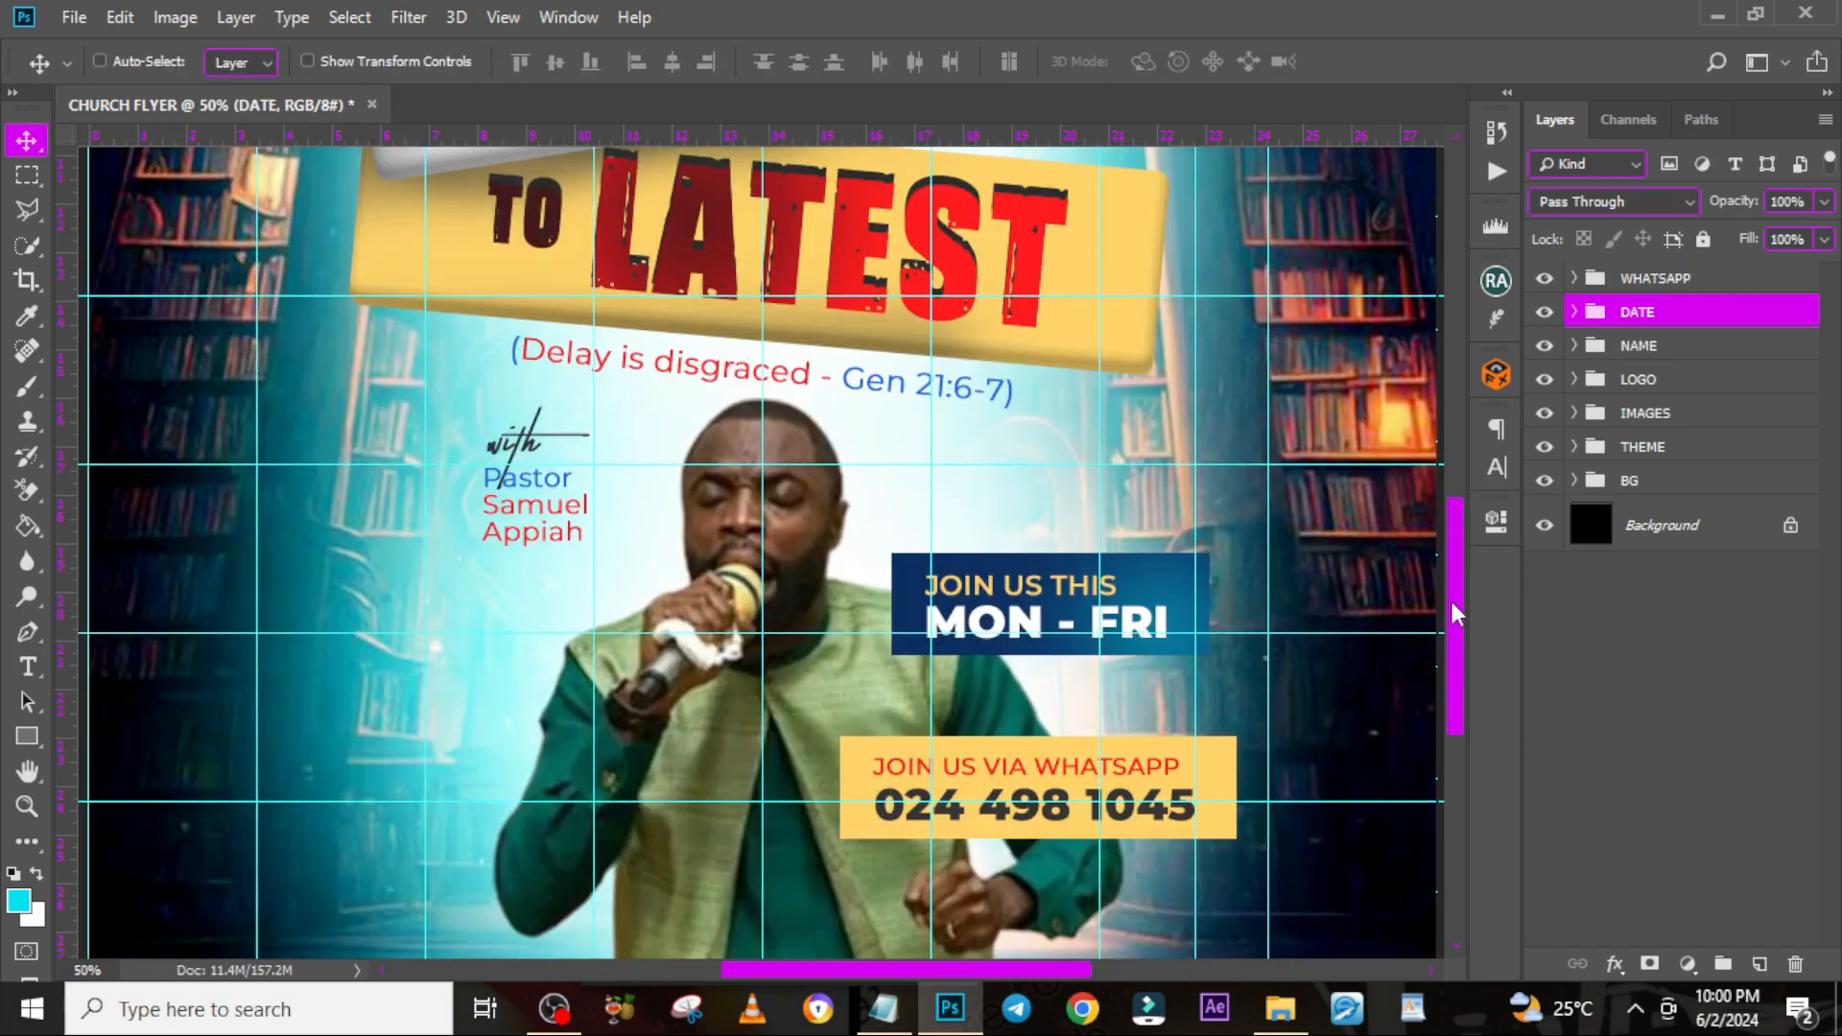
{"action": "key", "text": "shift+Left"}
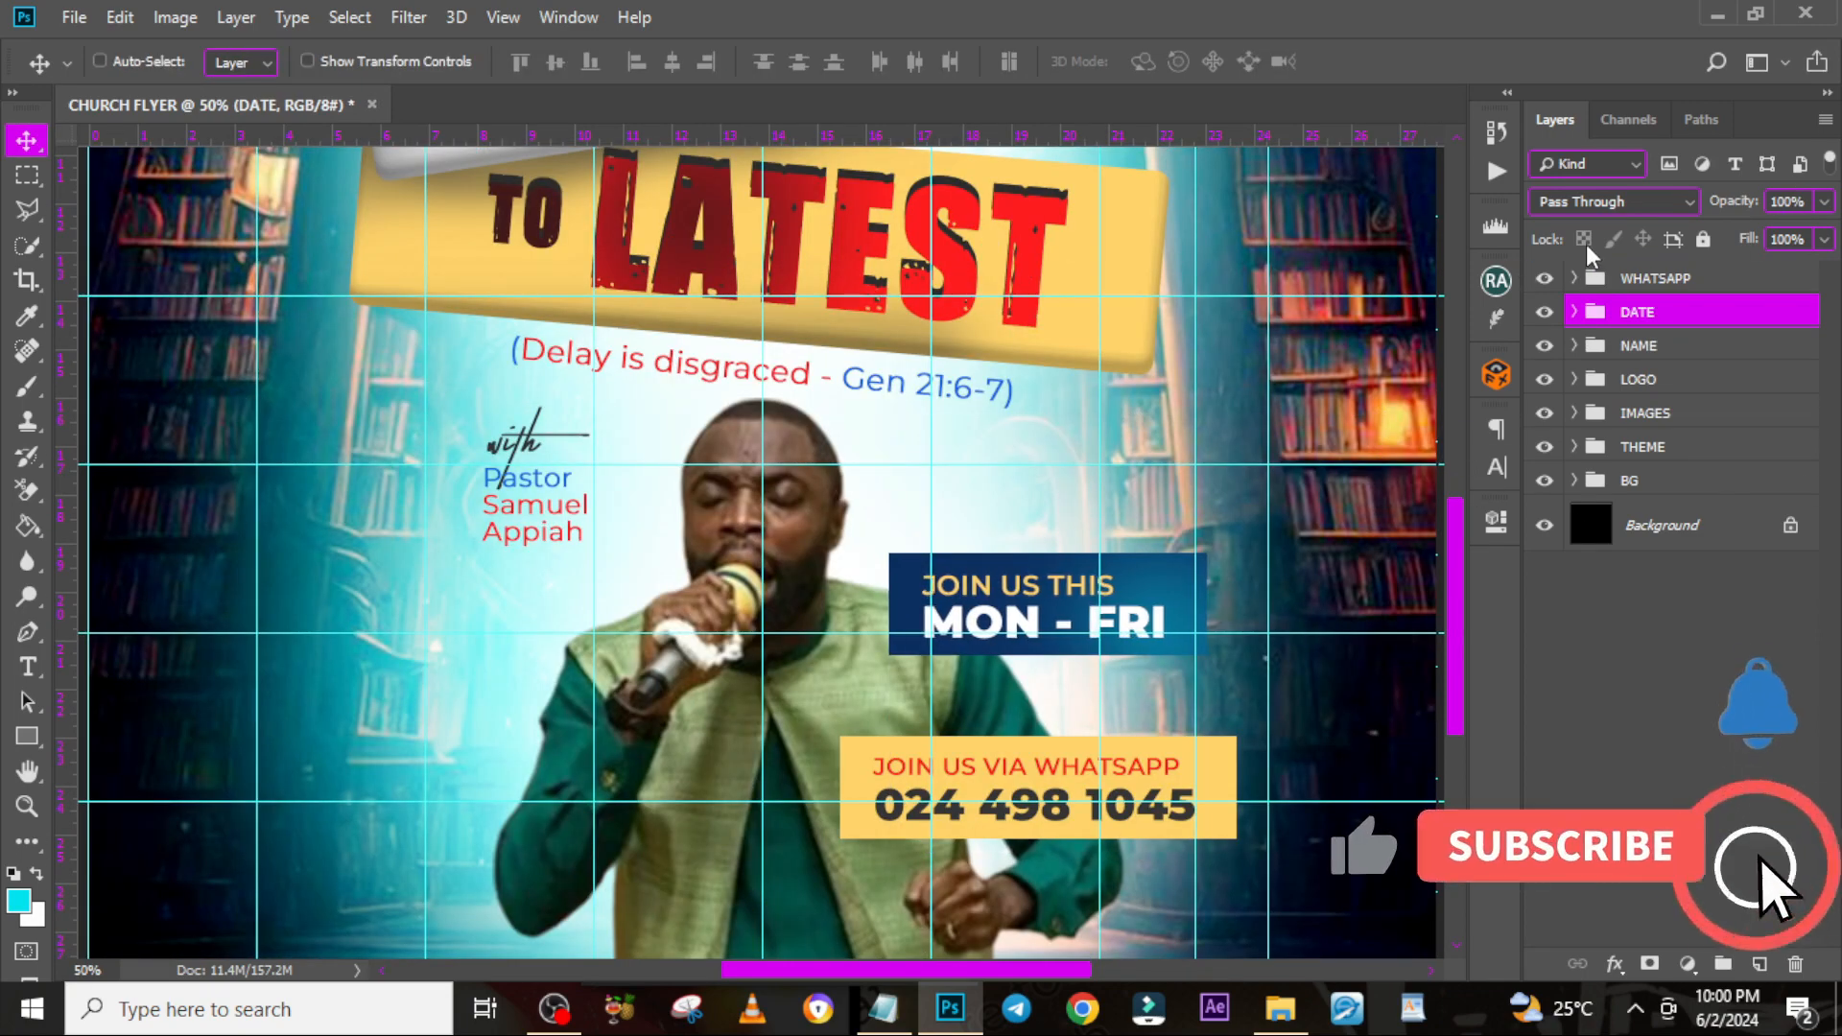
{"action": "key", "text": "shift+Left"}
{"action": "key", "text": "shift+Left"}
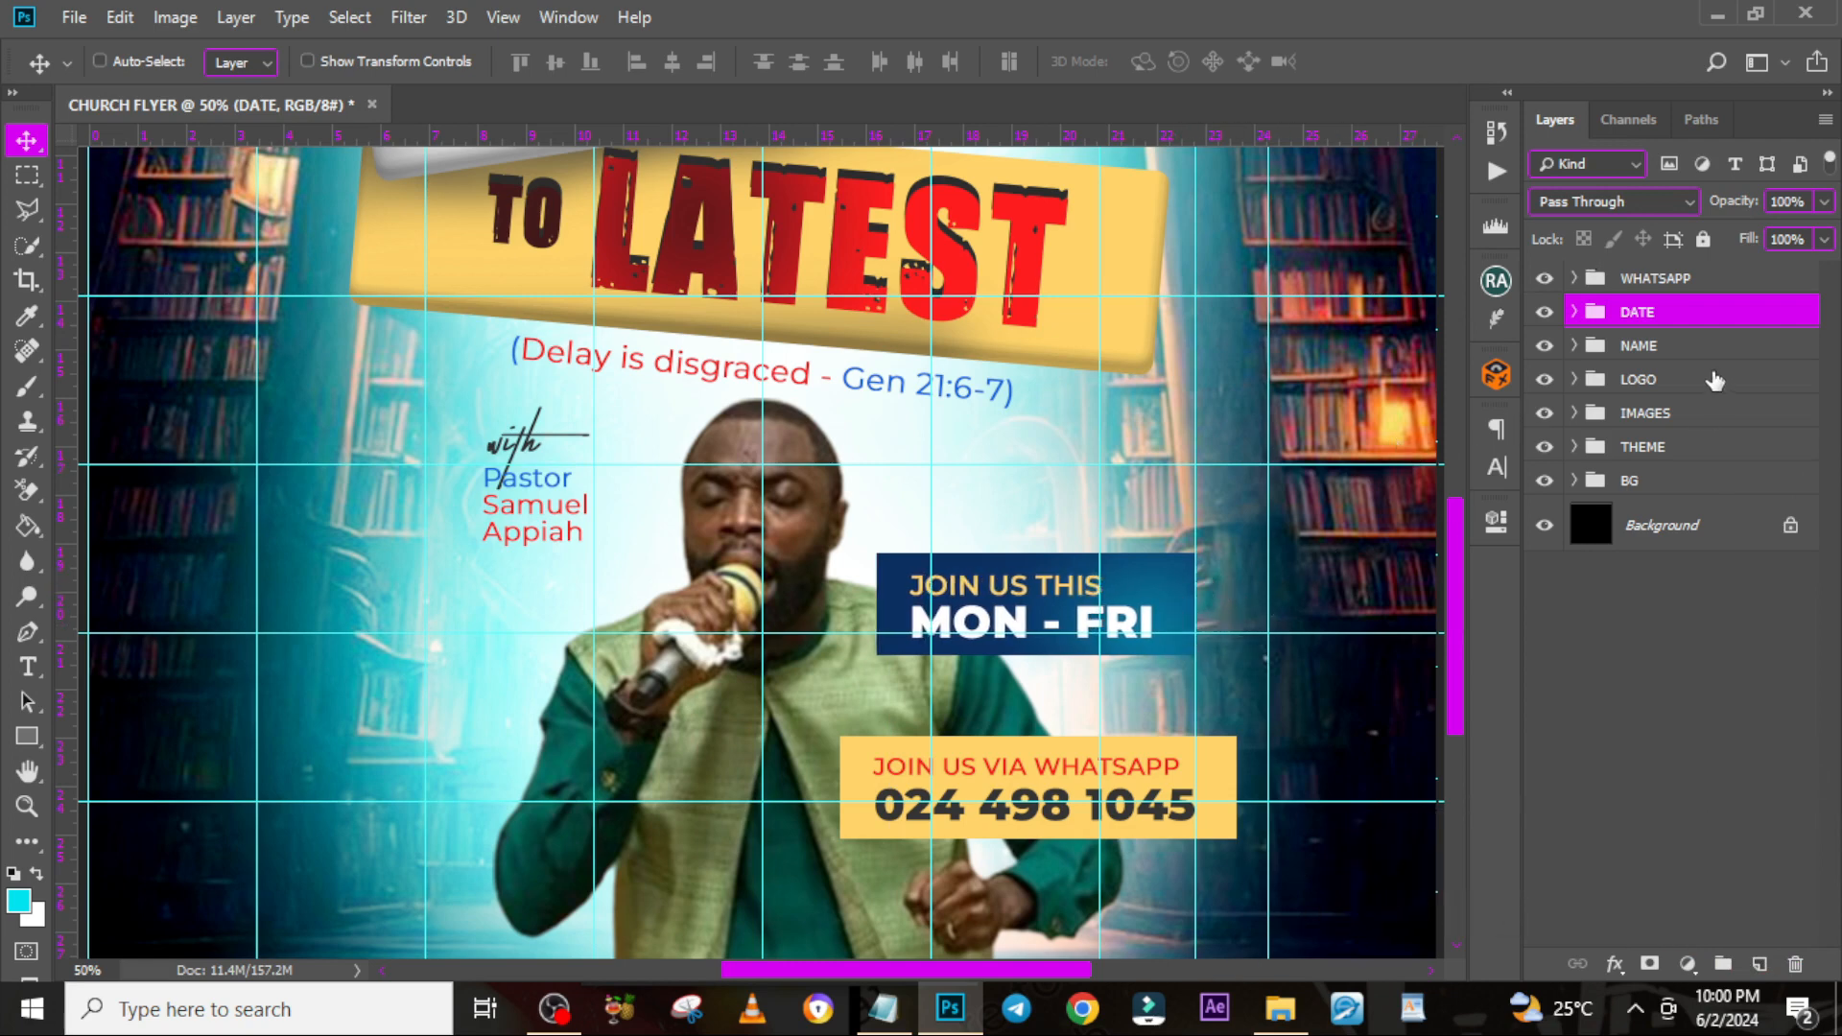
Move the WHATSAPP group left to align its right edge with the MON - FRI banner, nudge it up slightly, and hide the guides
{"action": "left_click", "coordinate": [1636, 350]}
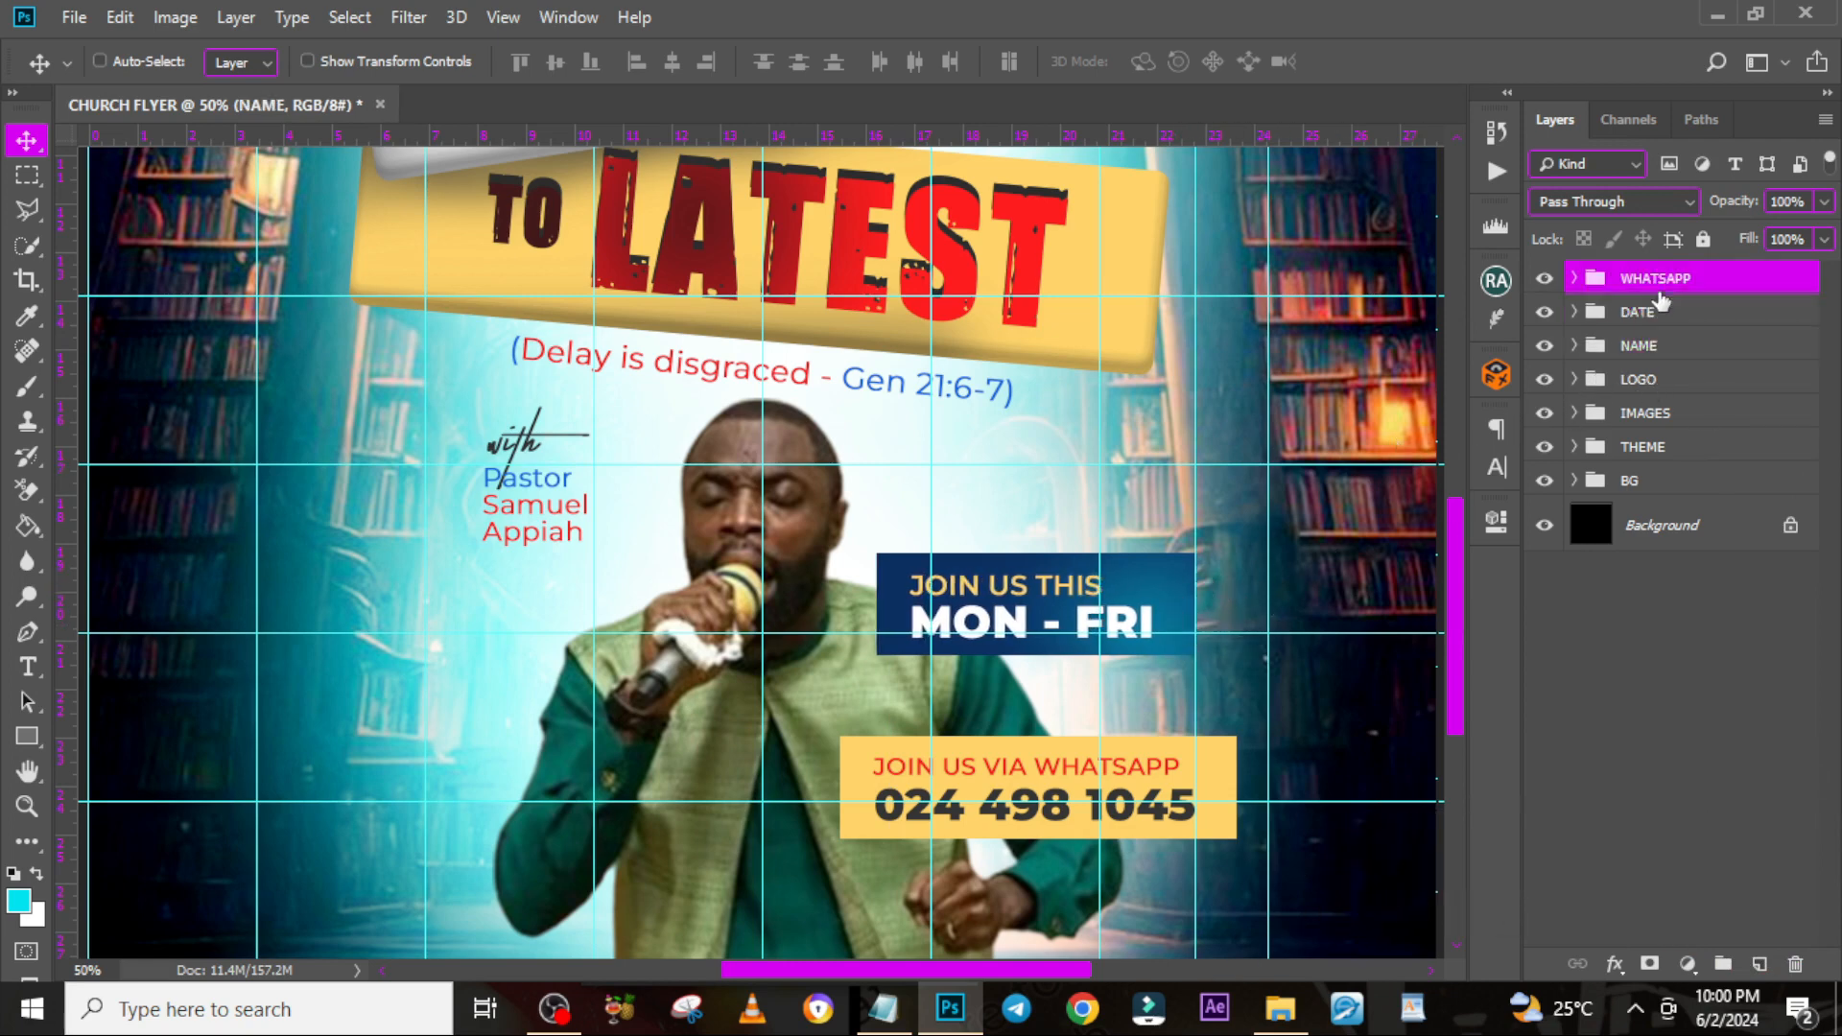
{"action": "mouse_move", "coordinate": [1152, 779]}
{"action": "left_mouse_down"}
{"action": "mouse_move", "coordinate": [1086, 771]}
{"action": "mouse_move", "coordinate": [1122, 771]}
{"action": "left_mouse_up"}
{"action": "key", "text": "shift+Up"}
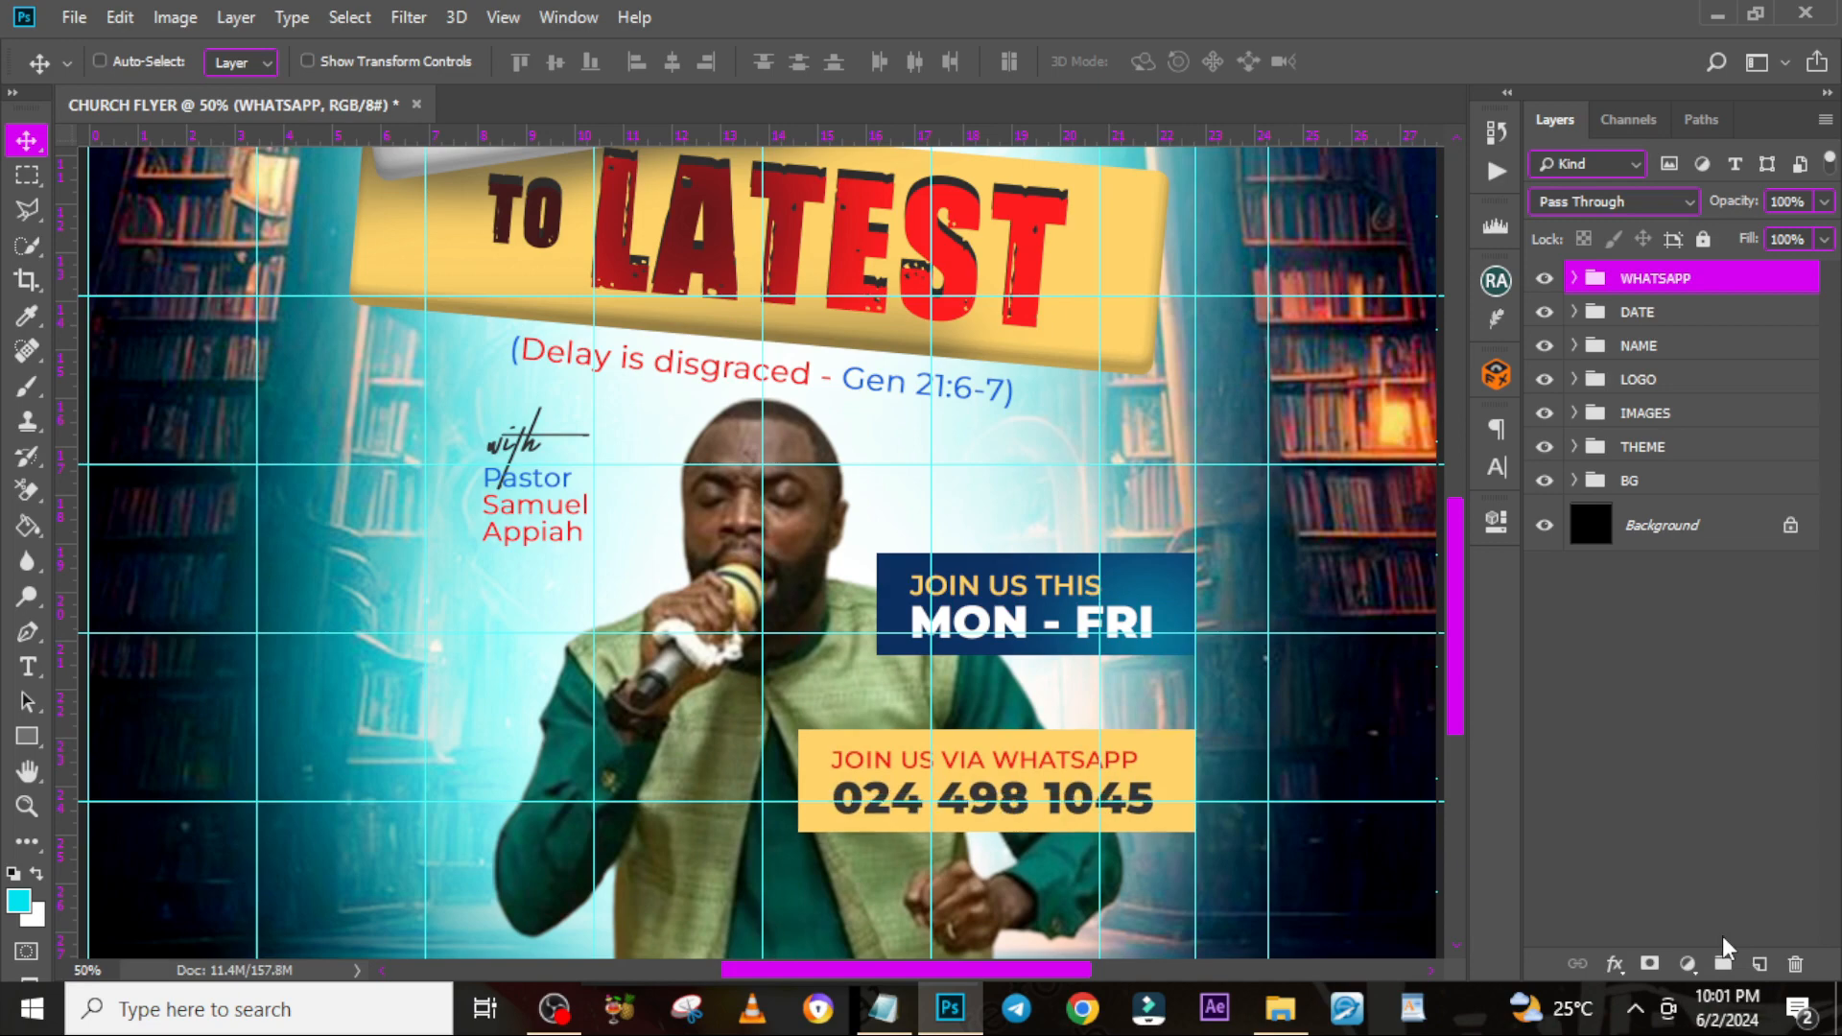
{"action": "key", "text": "shift+Up"}
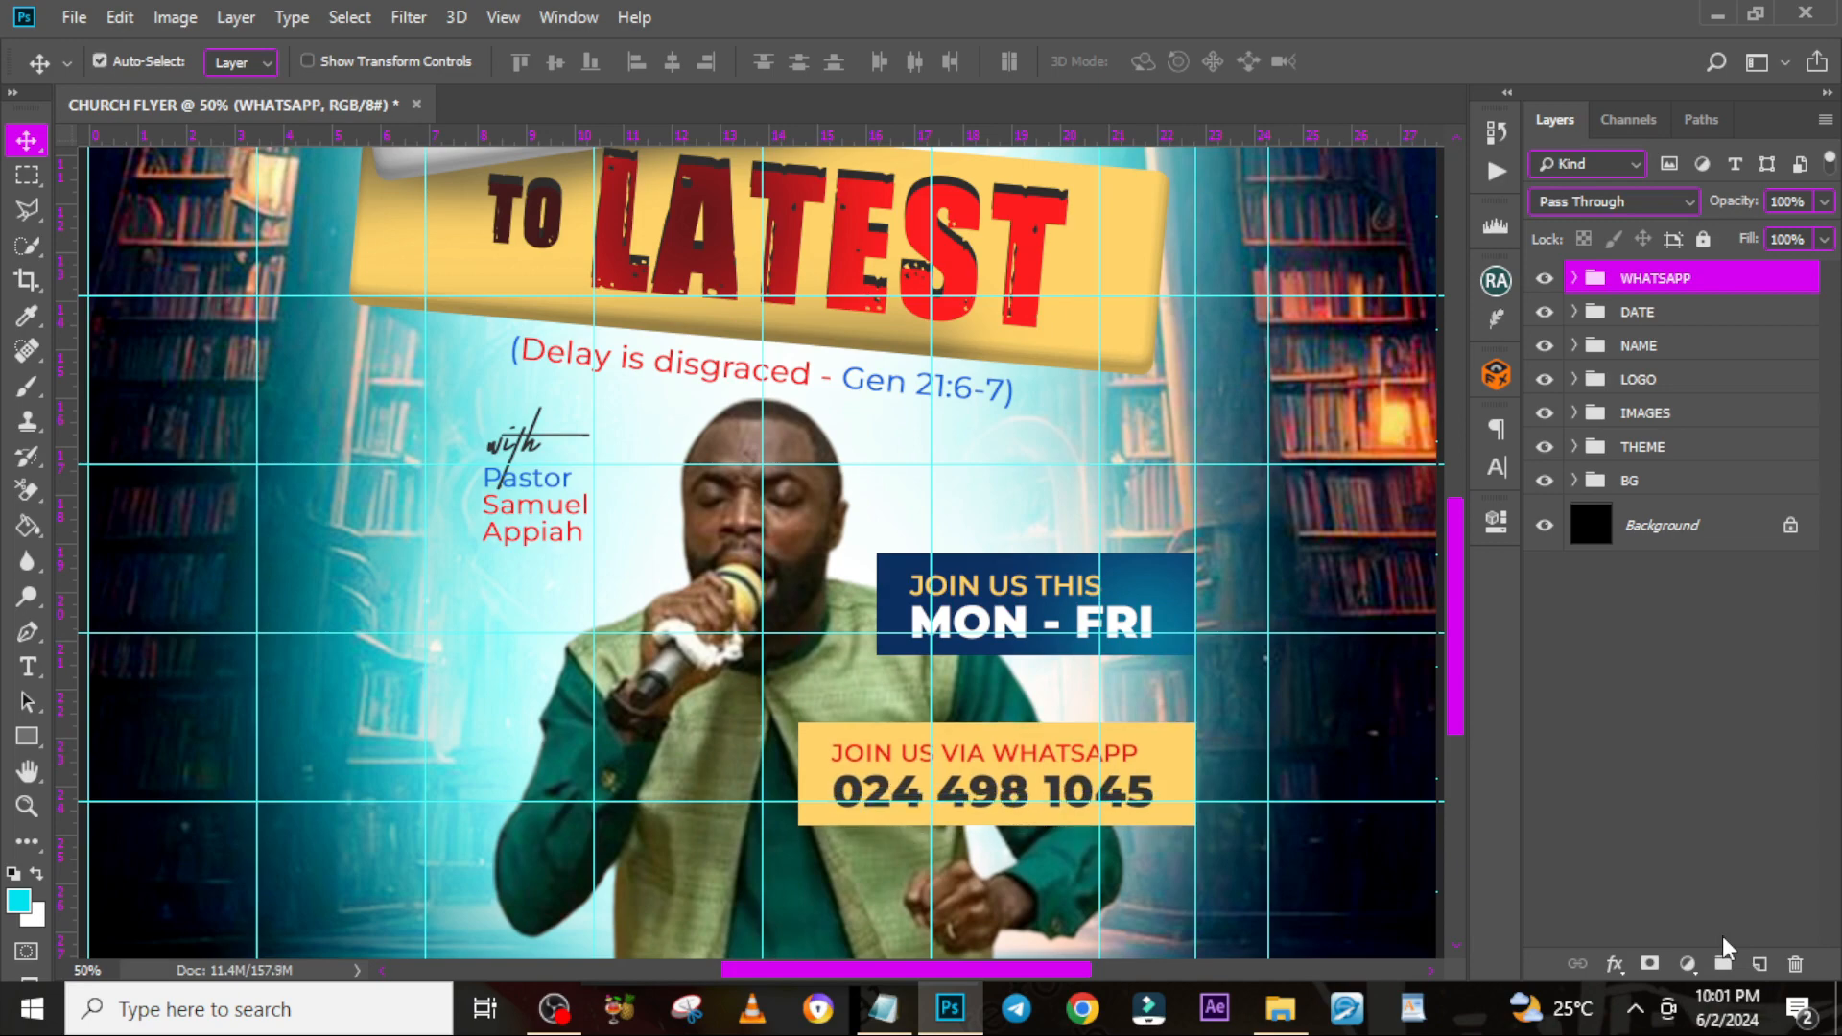
{"action": "key", "text": "ctrl+0"}
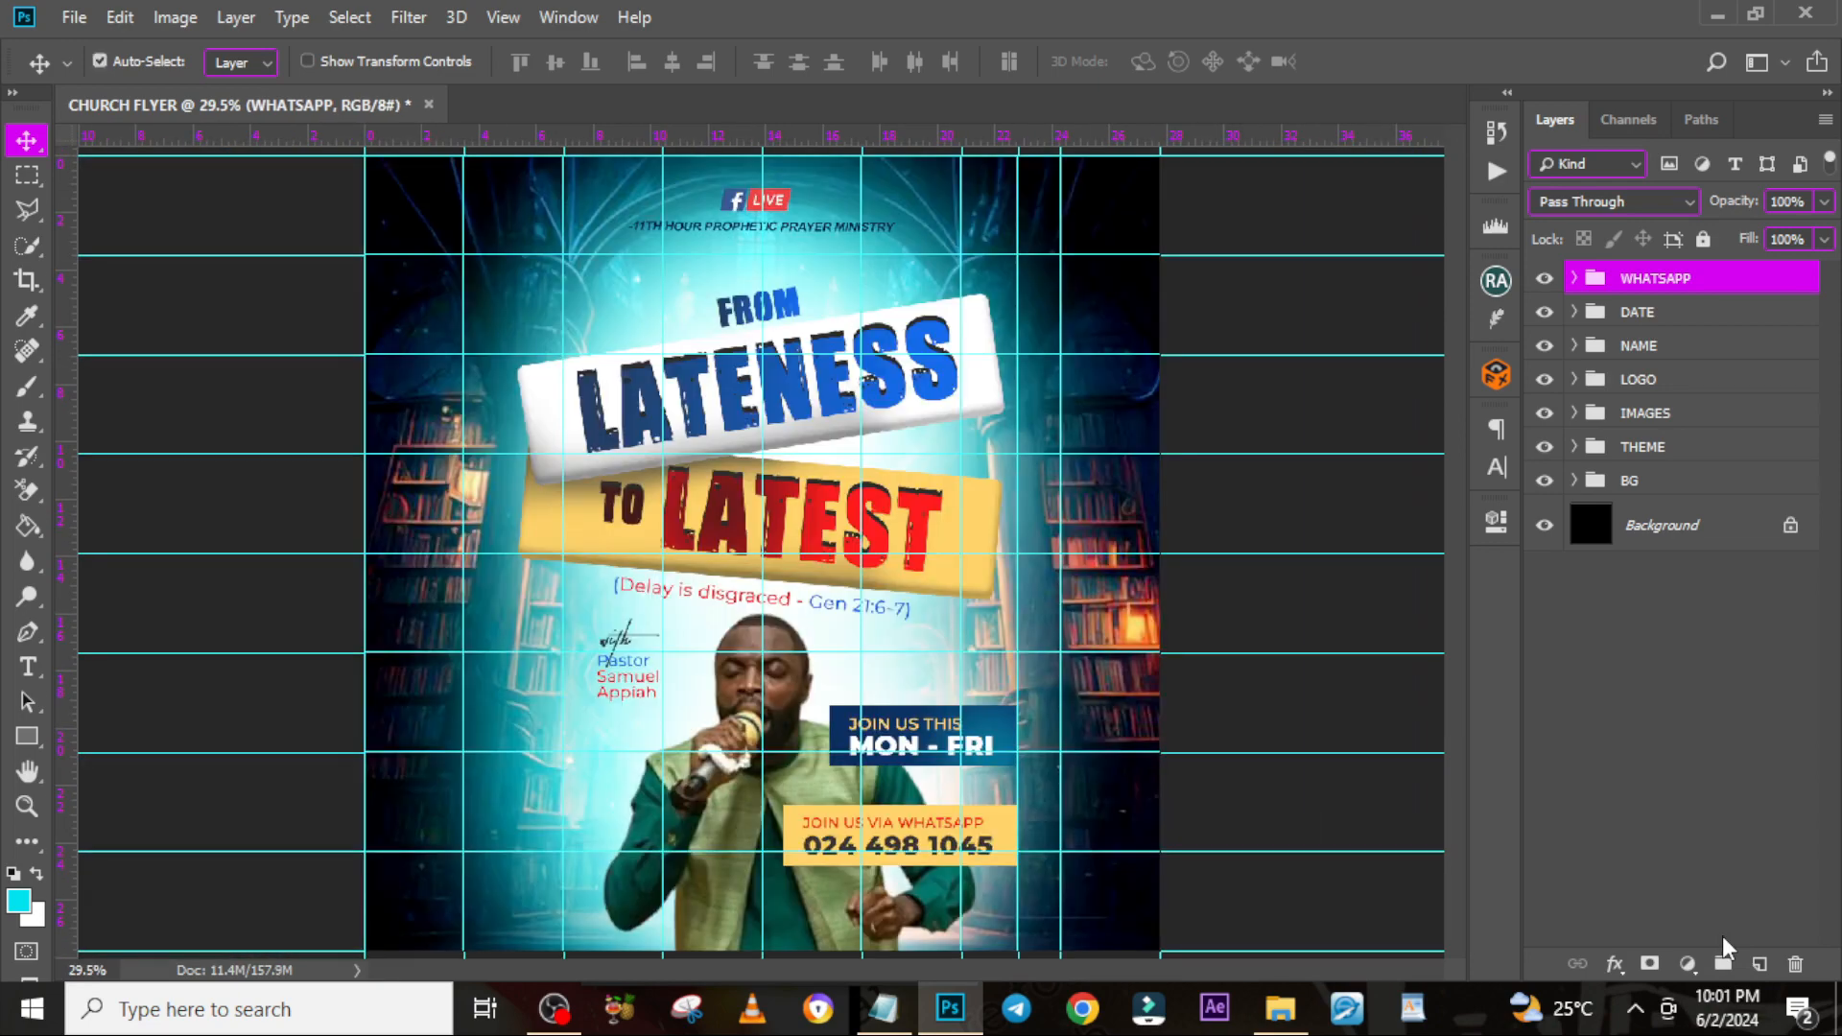
{"action": "key", "text": "ctrl+semicolon"}
Switch to Notepad and copy the two-line time text 10PM - 11PM
{"action": "key", "text": "alt+Tab"}
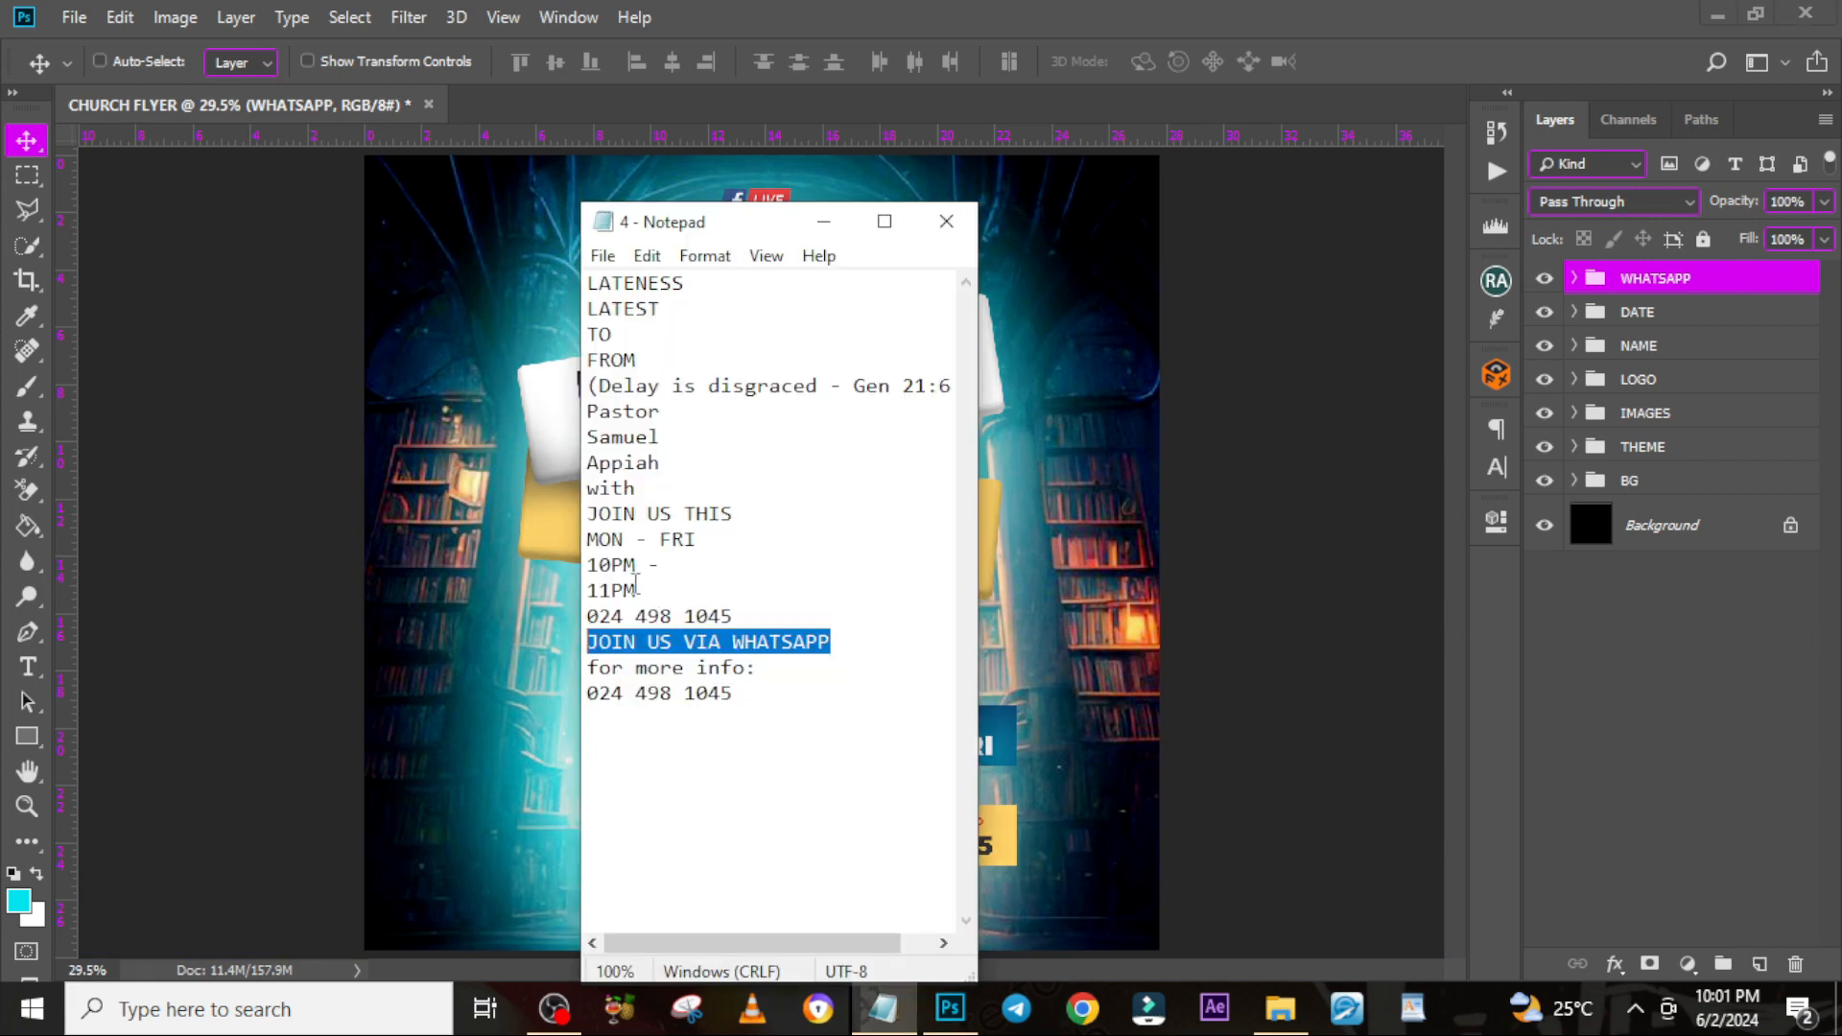
{"action": "left_click_drag", "start_coordinate": [650, 577], "coordinate": [582, 566]}
{"action": "key", "text": "ctrl+c"}
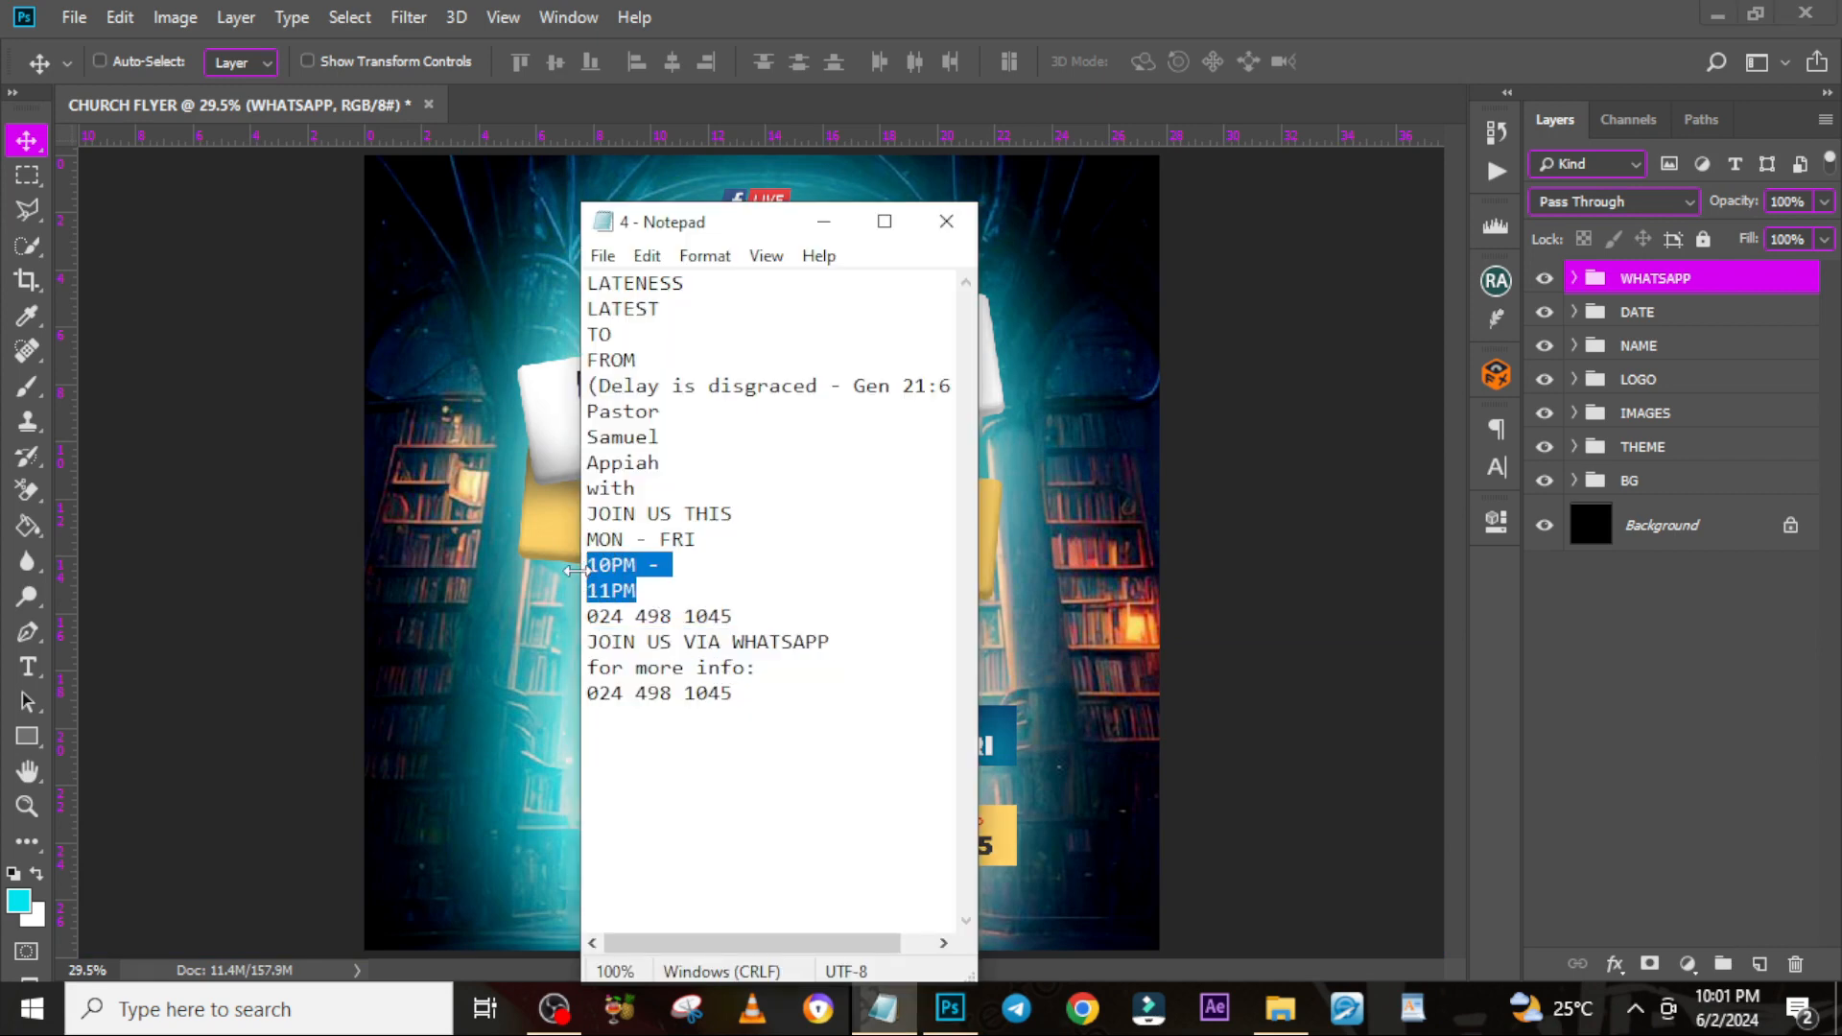
Switch back to Photoshop, paste the copied time as a new text layer, and move it beside the preacher below the name
{"action": "key", "text": "alt+Tab"}
{"action": "key", "text": "t"}
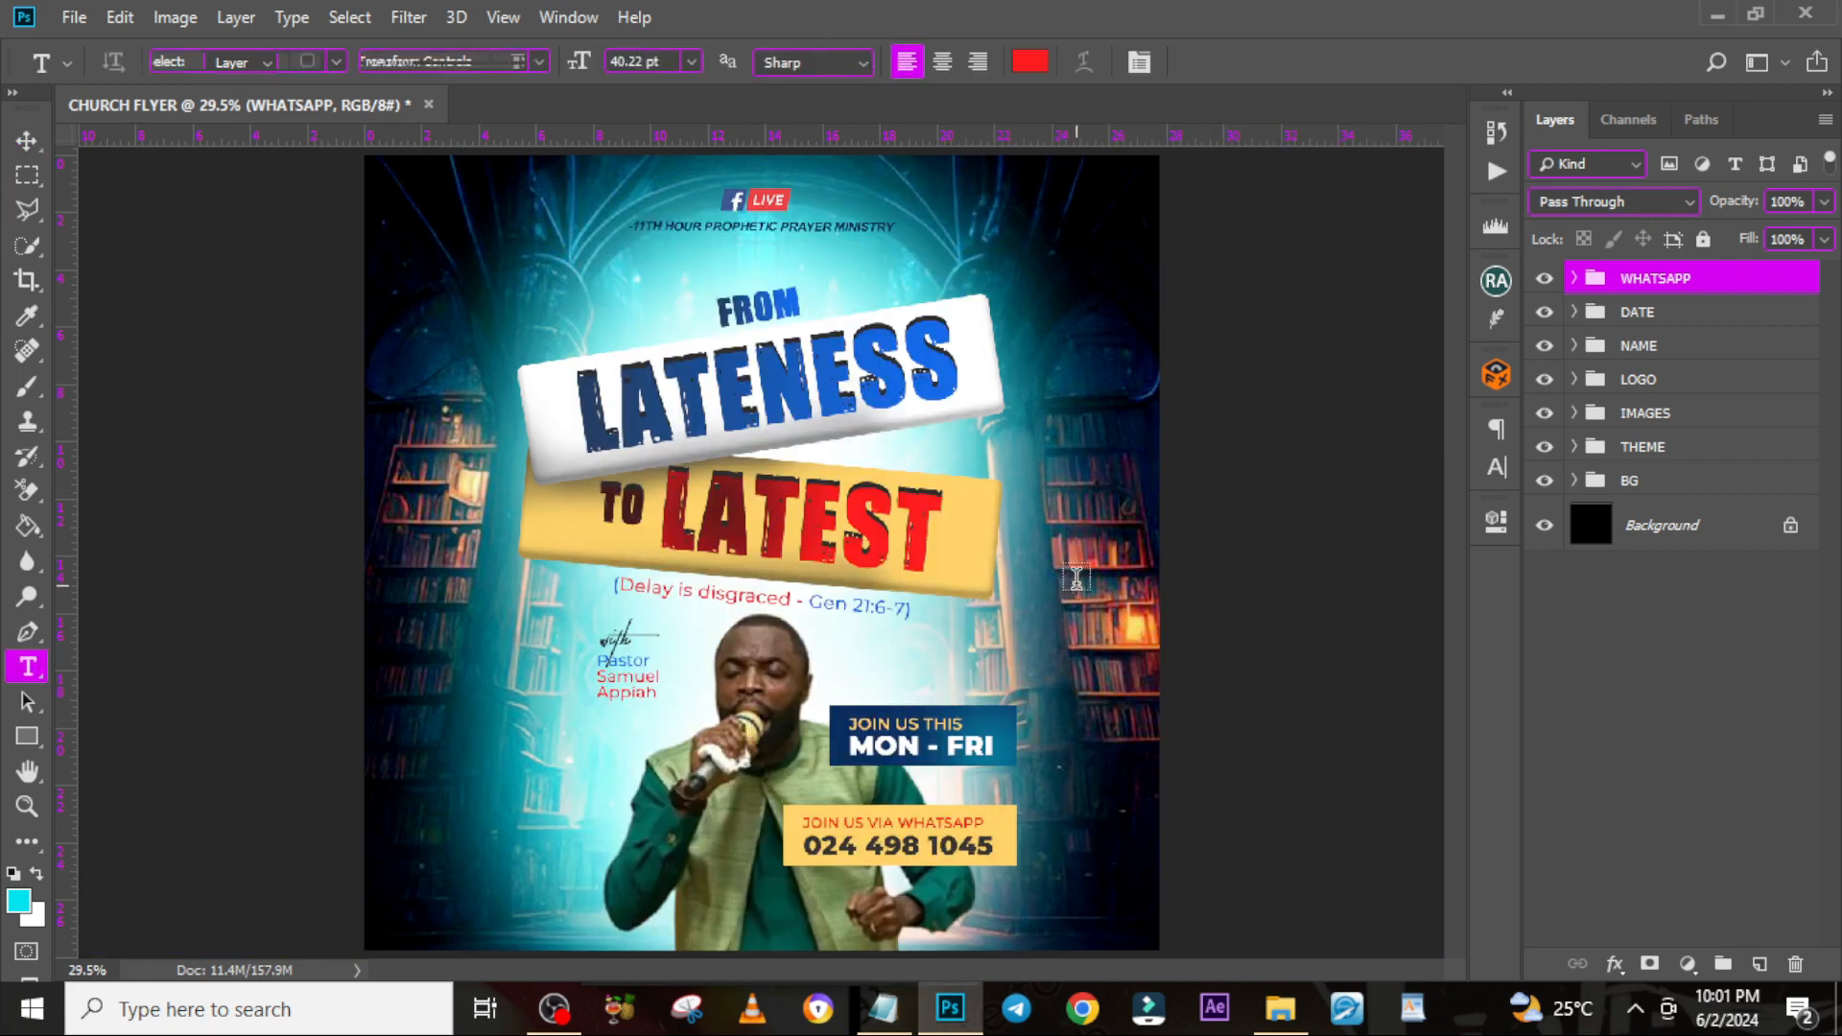
{"action": "left_click", "coordinate": [1075, 548]}
{"action": "key", "text": "ctrl+v"}
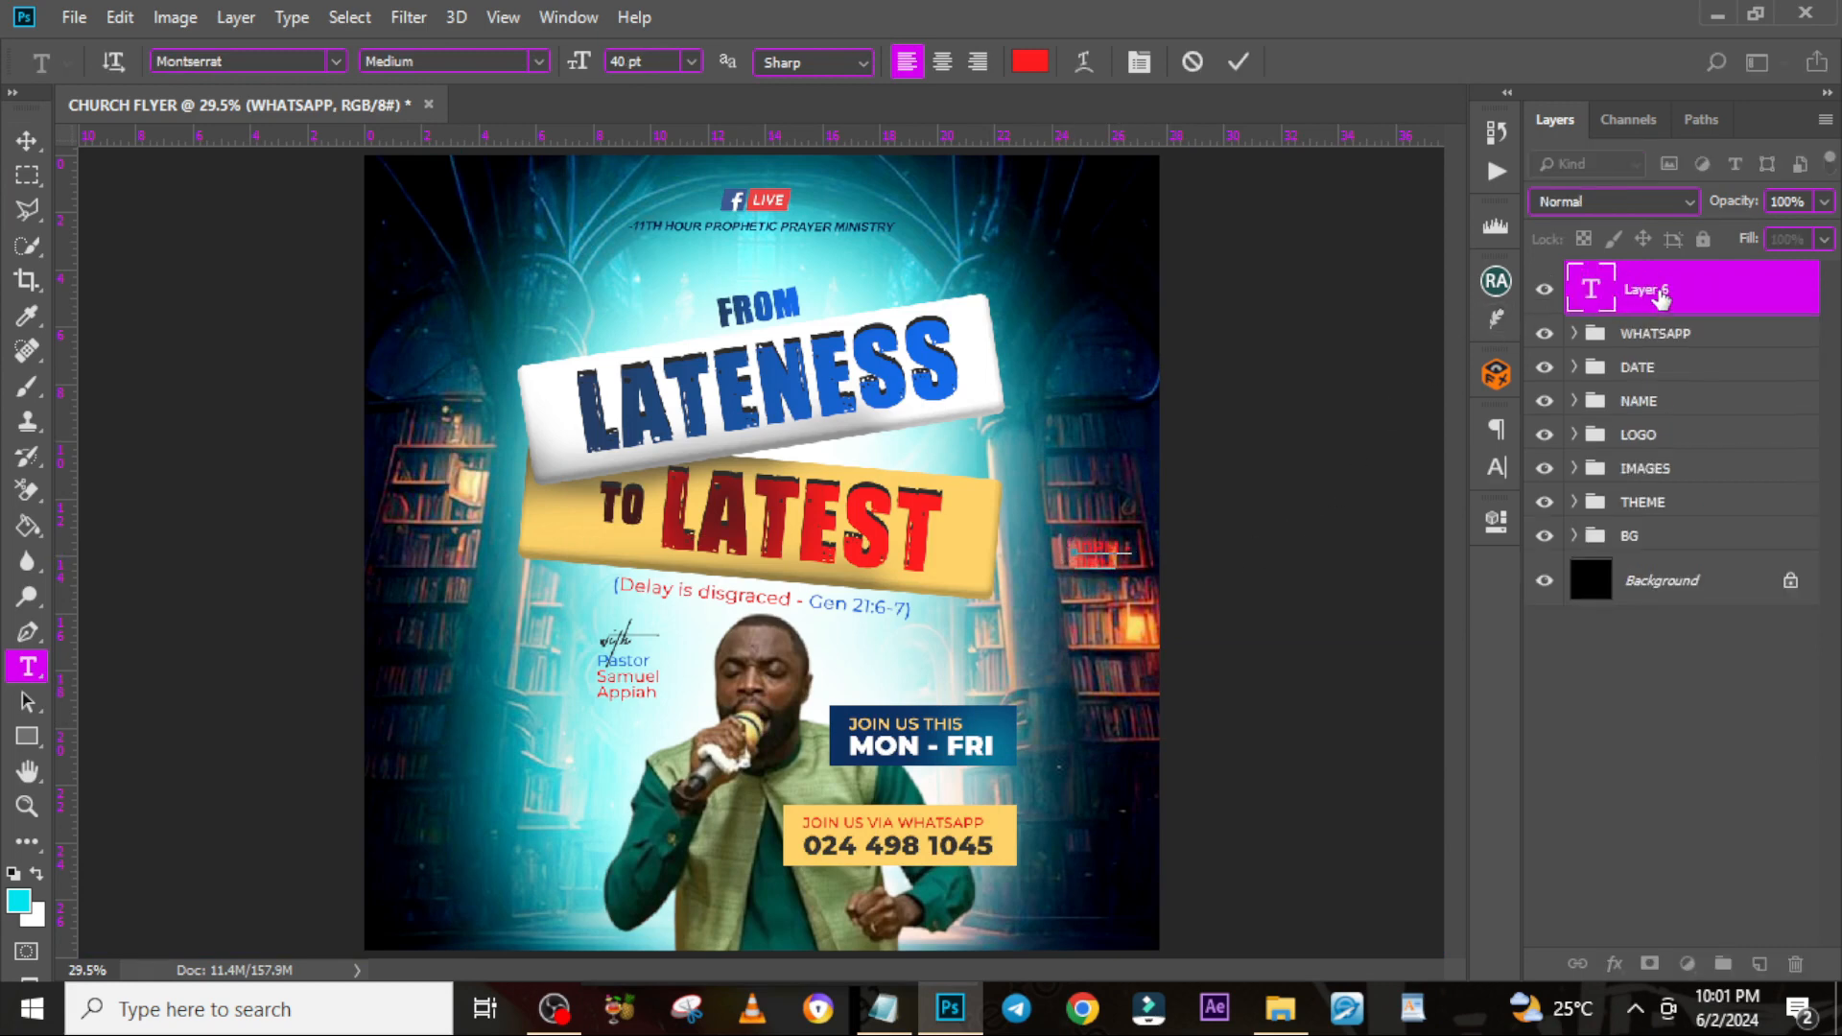
{"action": "key", "text": "ctrl+Return"}
{"action": "key", "text": "v"}
{"action": "left_click_drag", "start_coordinate": [1150, 534], "coordinate": [639, 742]}
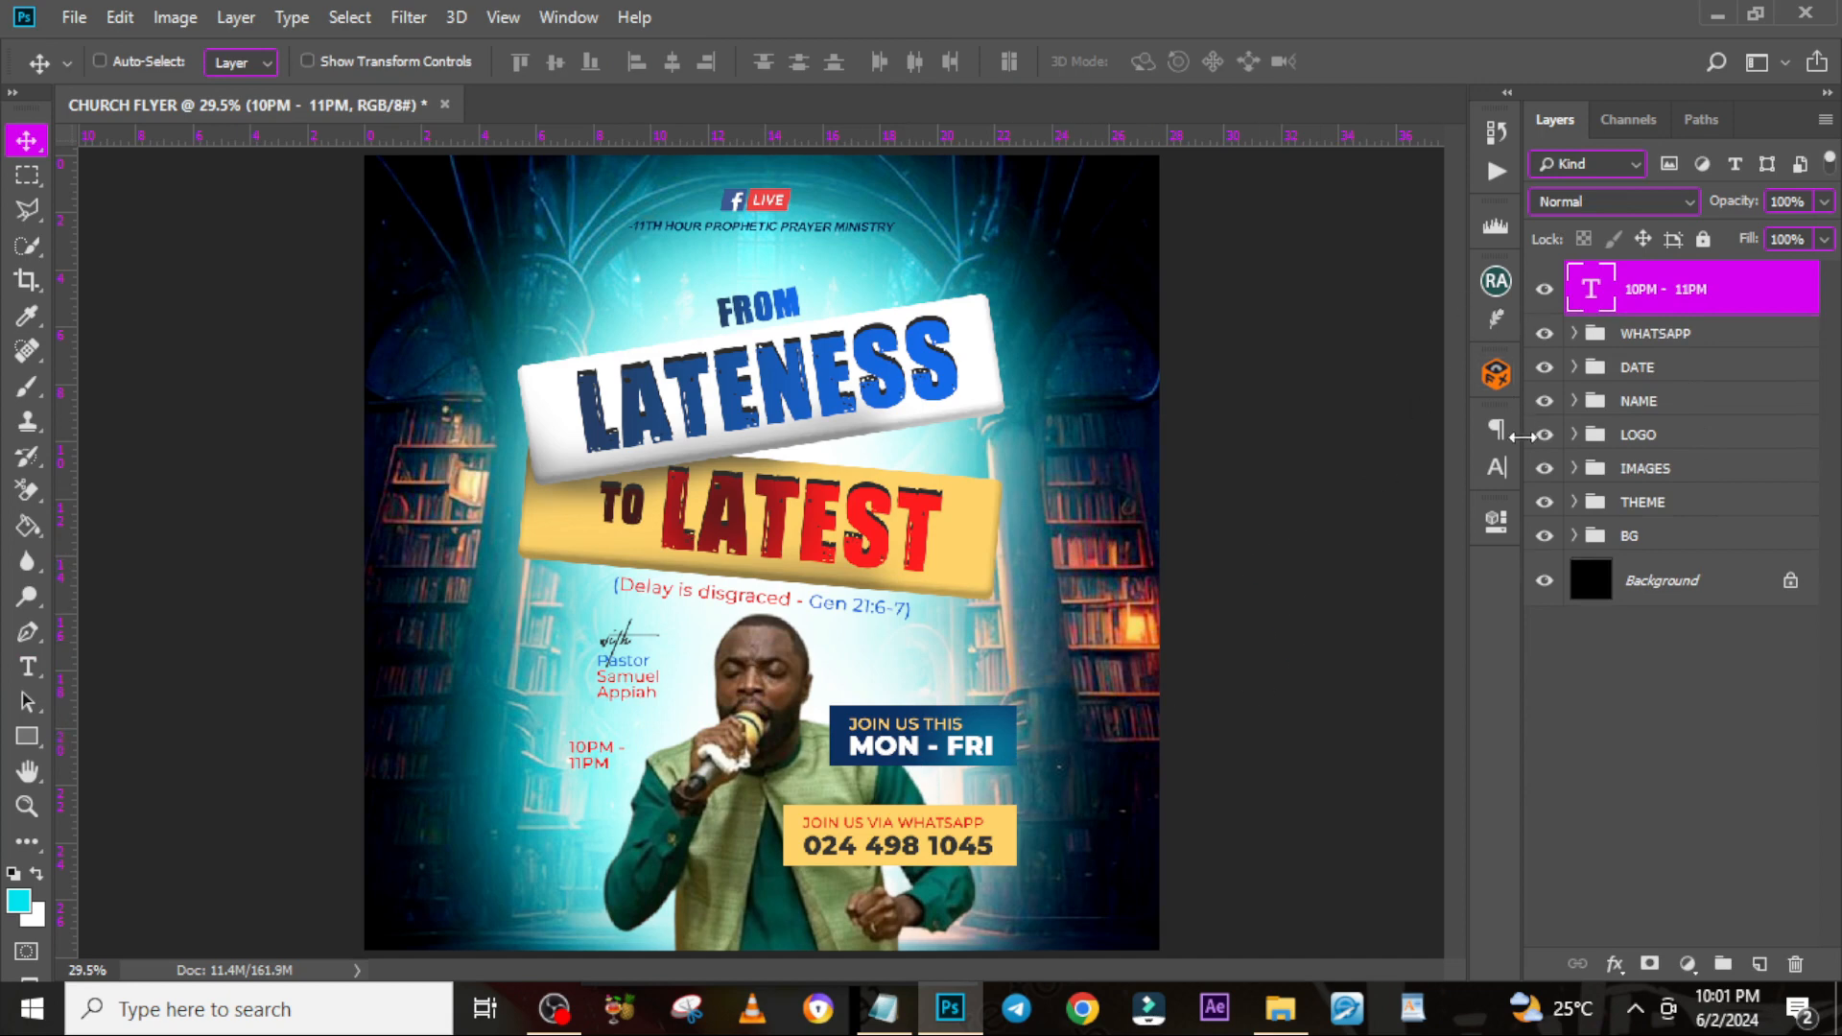
Set the 10PM - 11PM text to Montserrat ExtraBold, enlarge it to about 58 pt, and apply faux italic
{"action": "left_click", "coordinate": [1495, 470]}
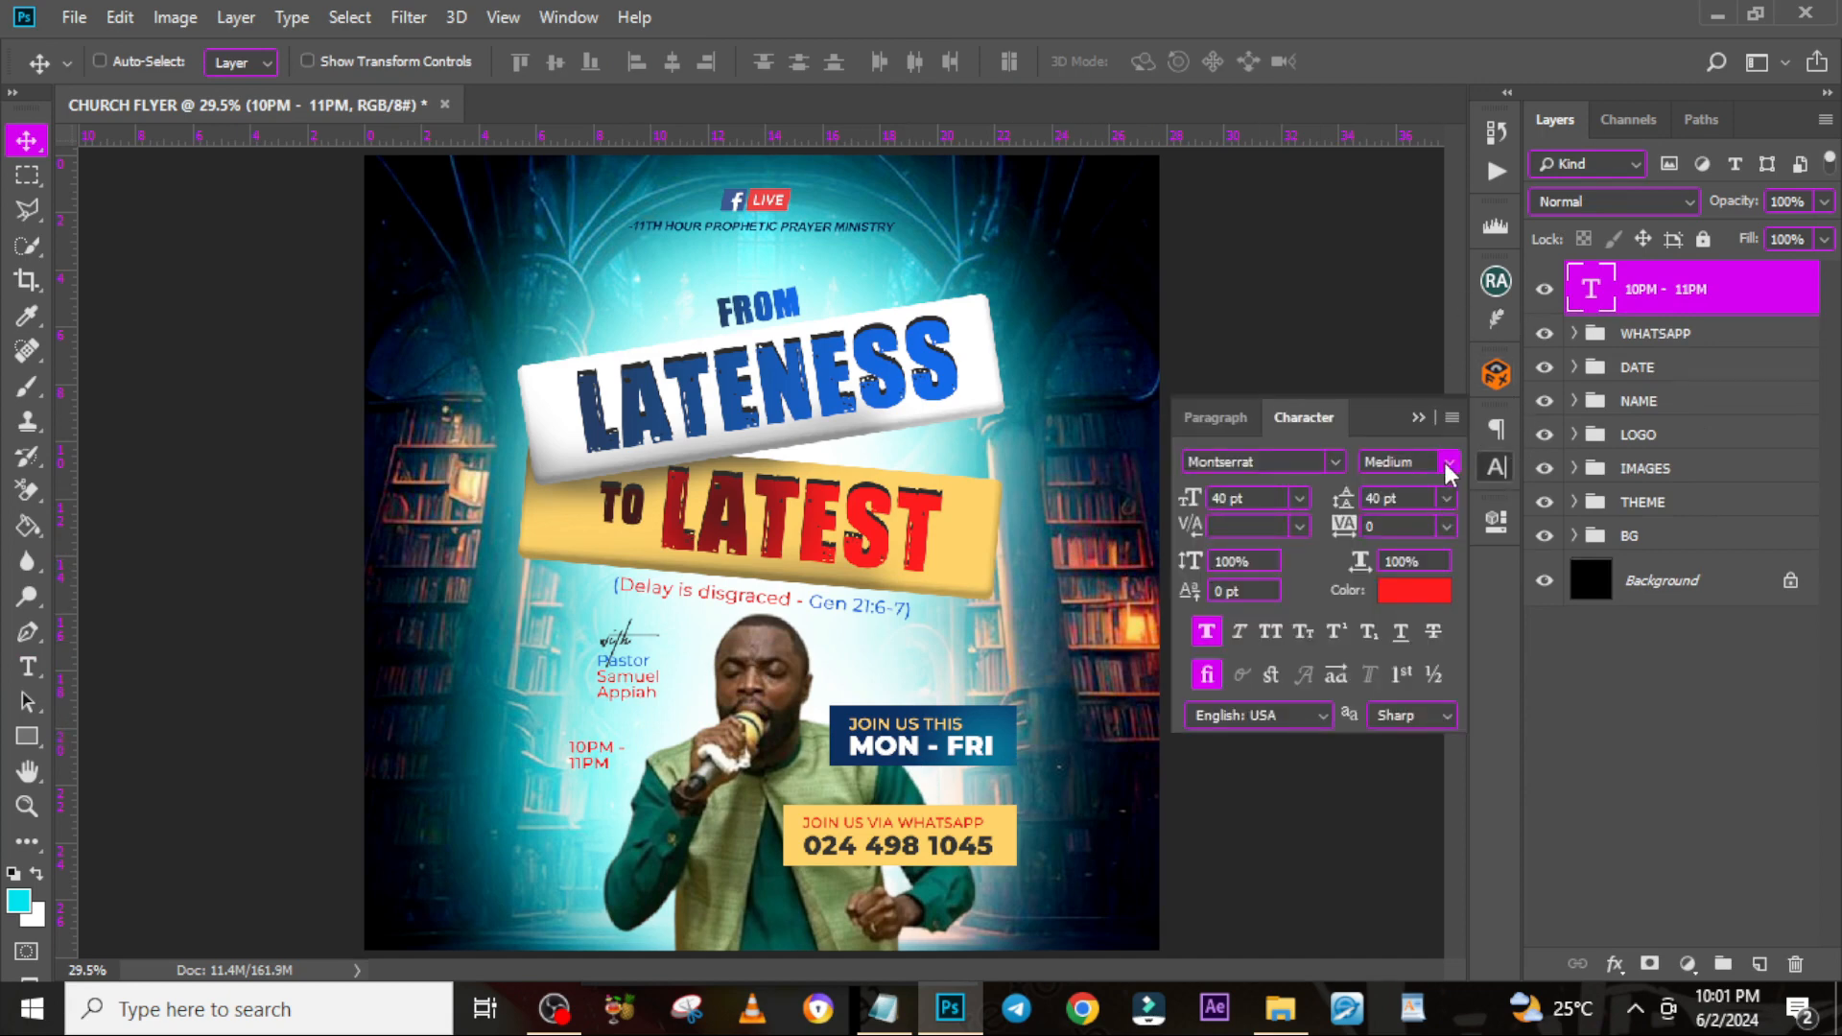
{"action": "left_click", "coordinate": [1448, 462]}
{"action": "left_click", "coordinate": [1442, 789]}
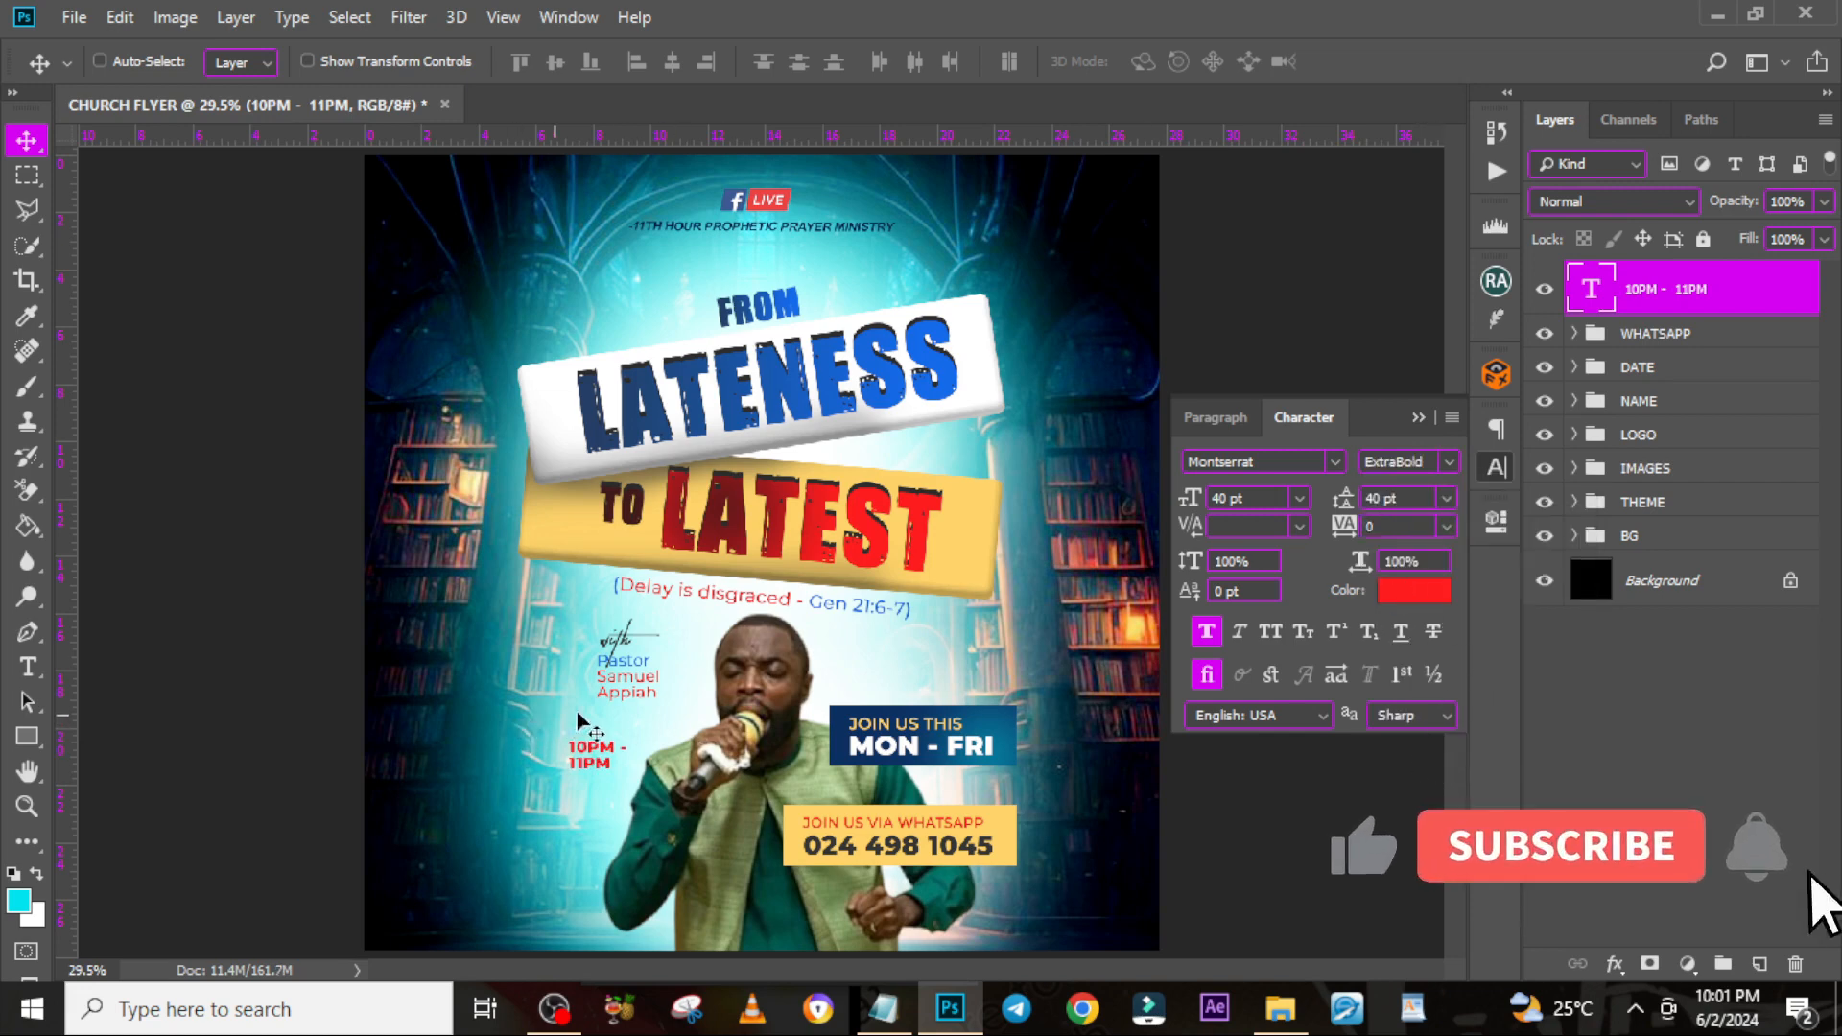
{"action": "key", "text": "ctrl+t"}
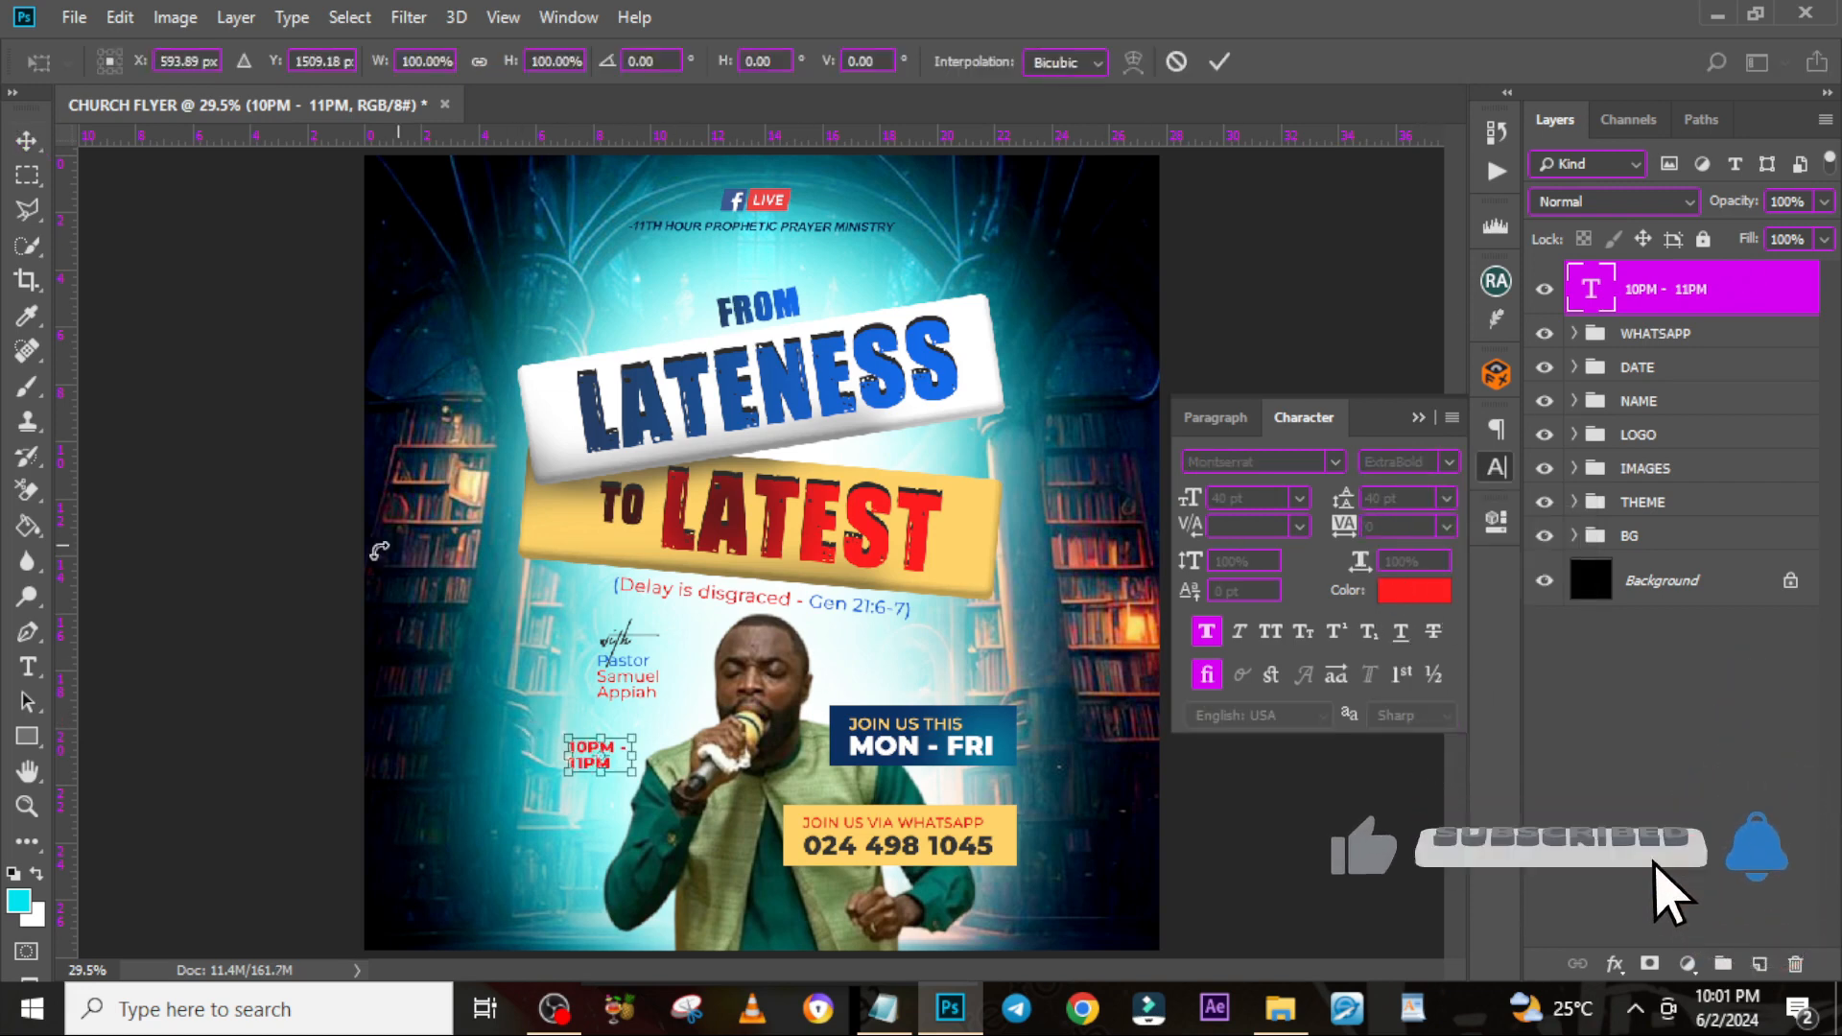
{"action": "left_click_drag", "start_coordinate": [633, 739], "coordinate": [660, 722]}
{"action": "key", "text": "Return"}
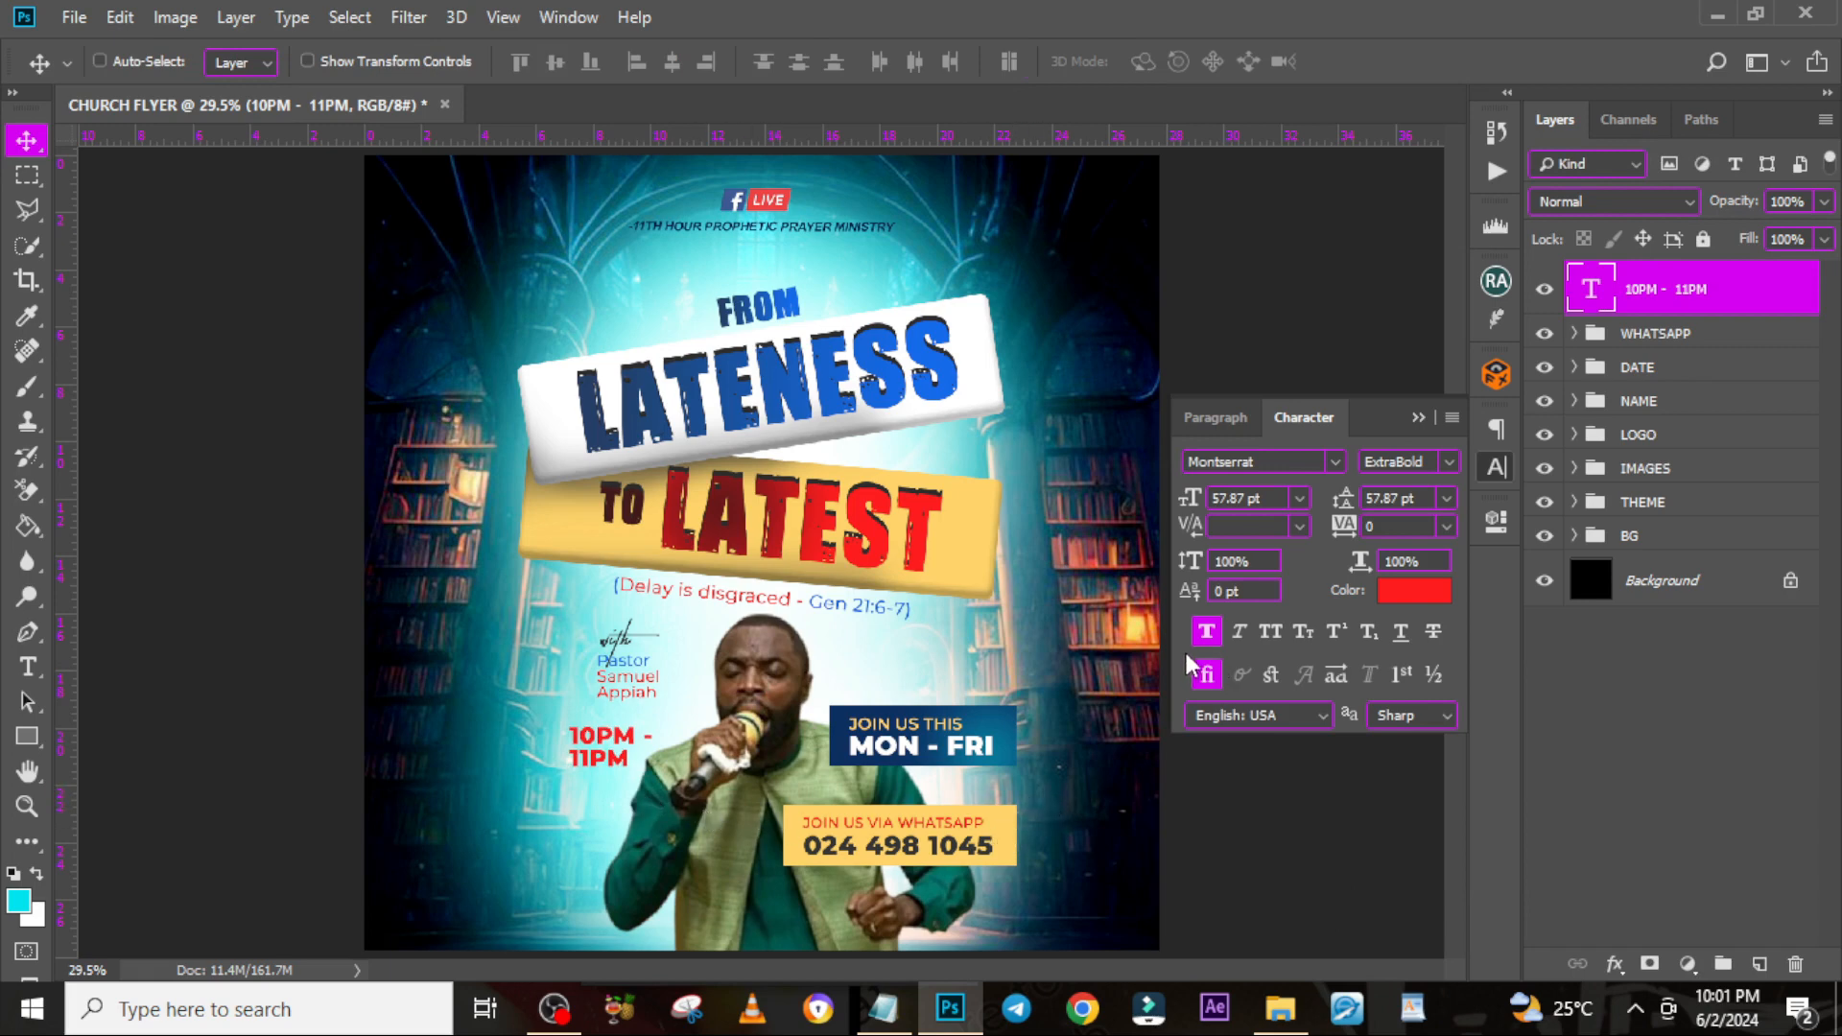
{"action": "left_click", "coordinate": [1241, 632]}
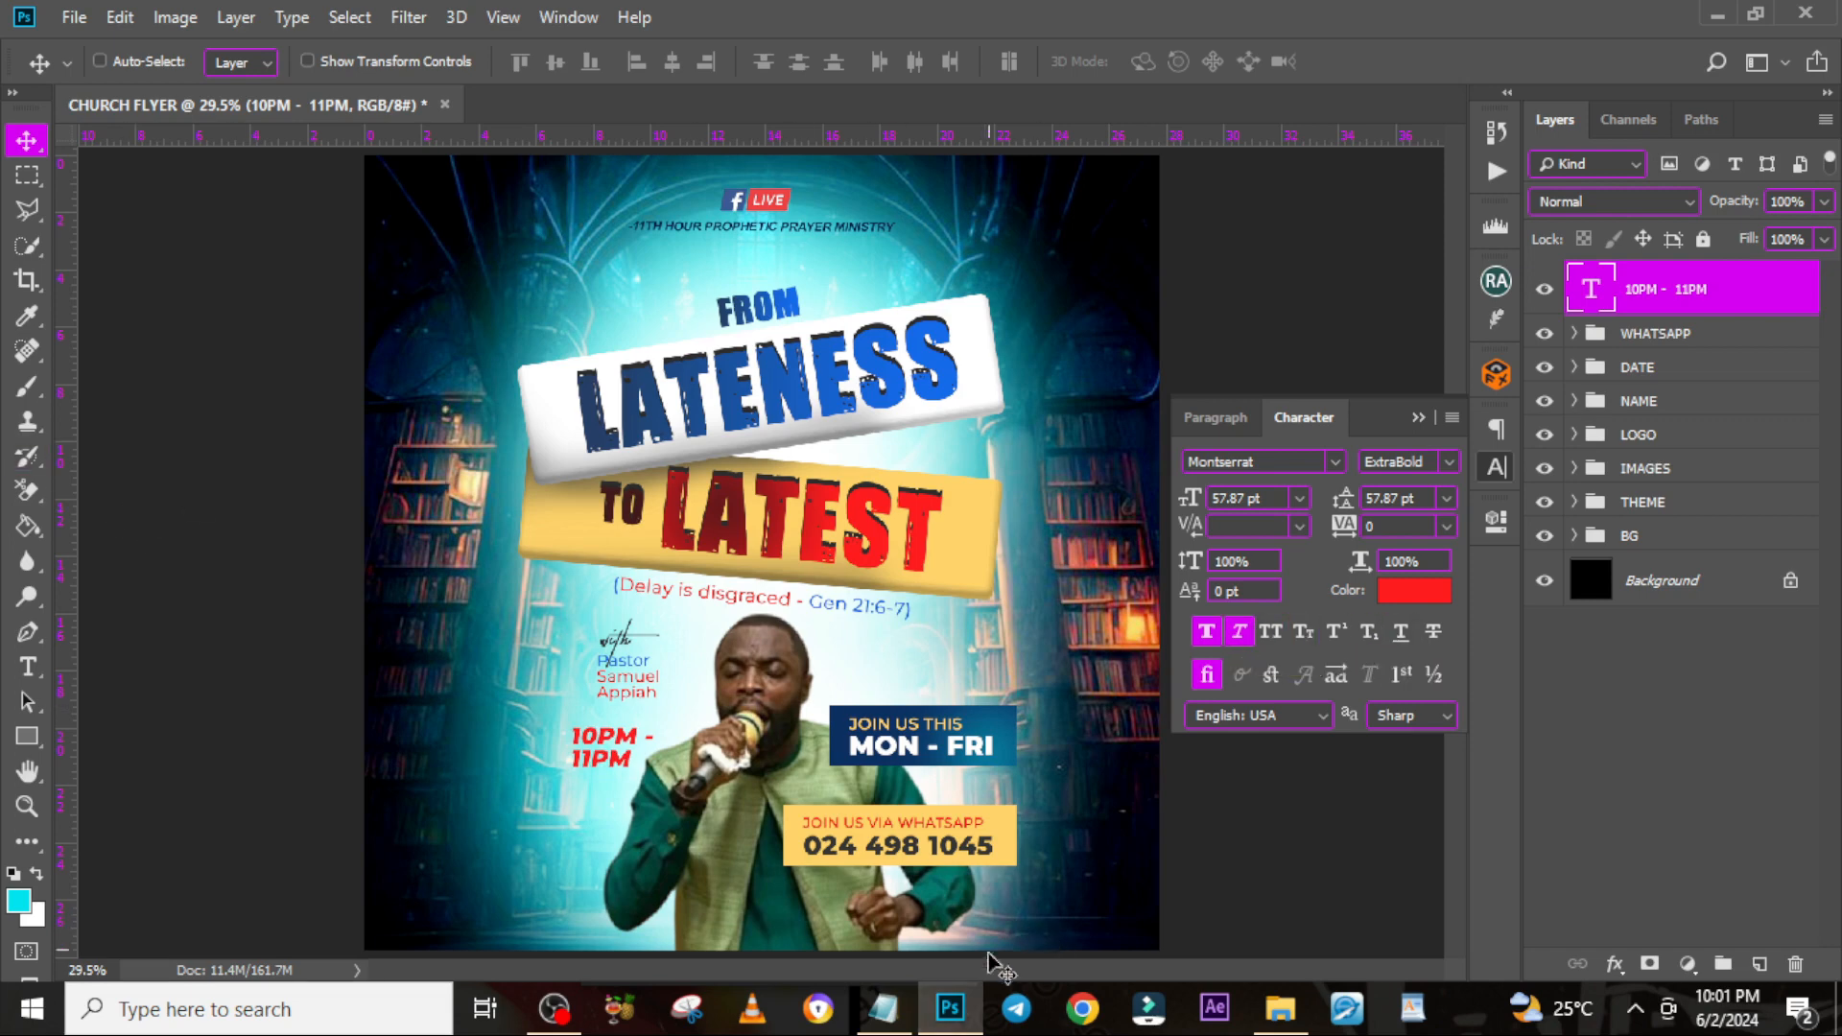
Place the scribbled circle image pngwing.com (6) copy from the FLYER folder and shrink it into an oval around the time text
{"action": "left_click", "coordinate": [1280, 1009]}
{"action": "left_click", "coordinate": [980, 345]}
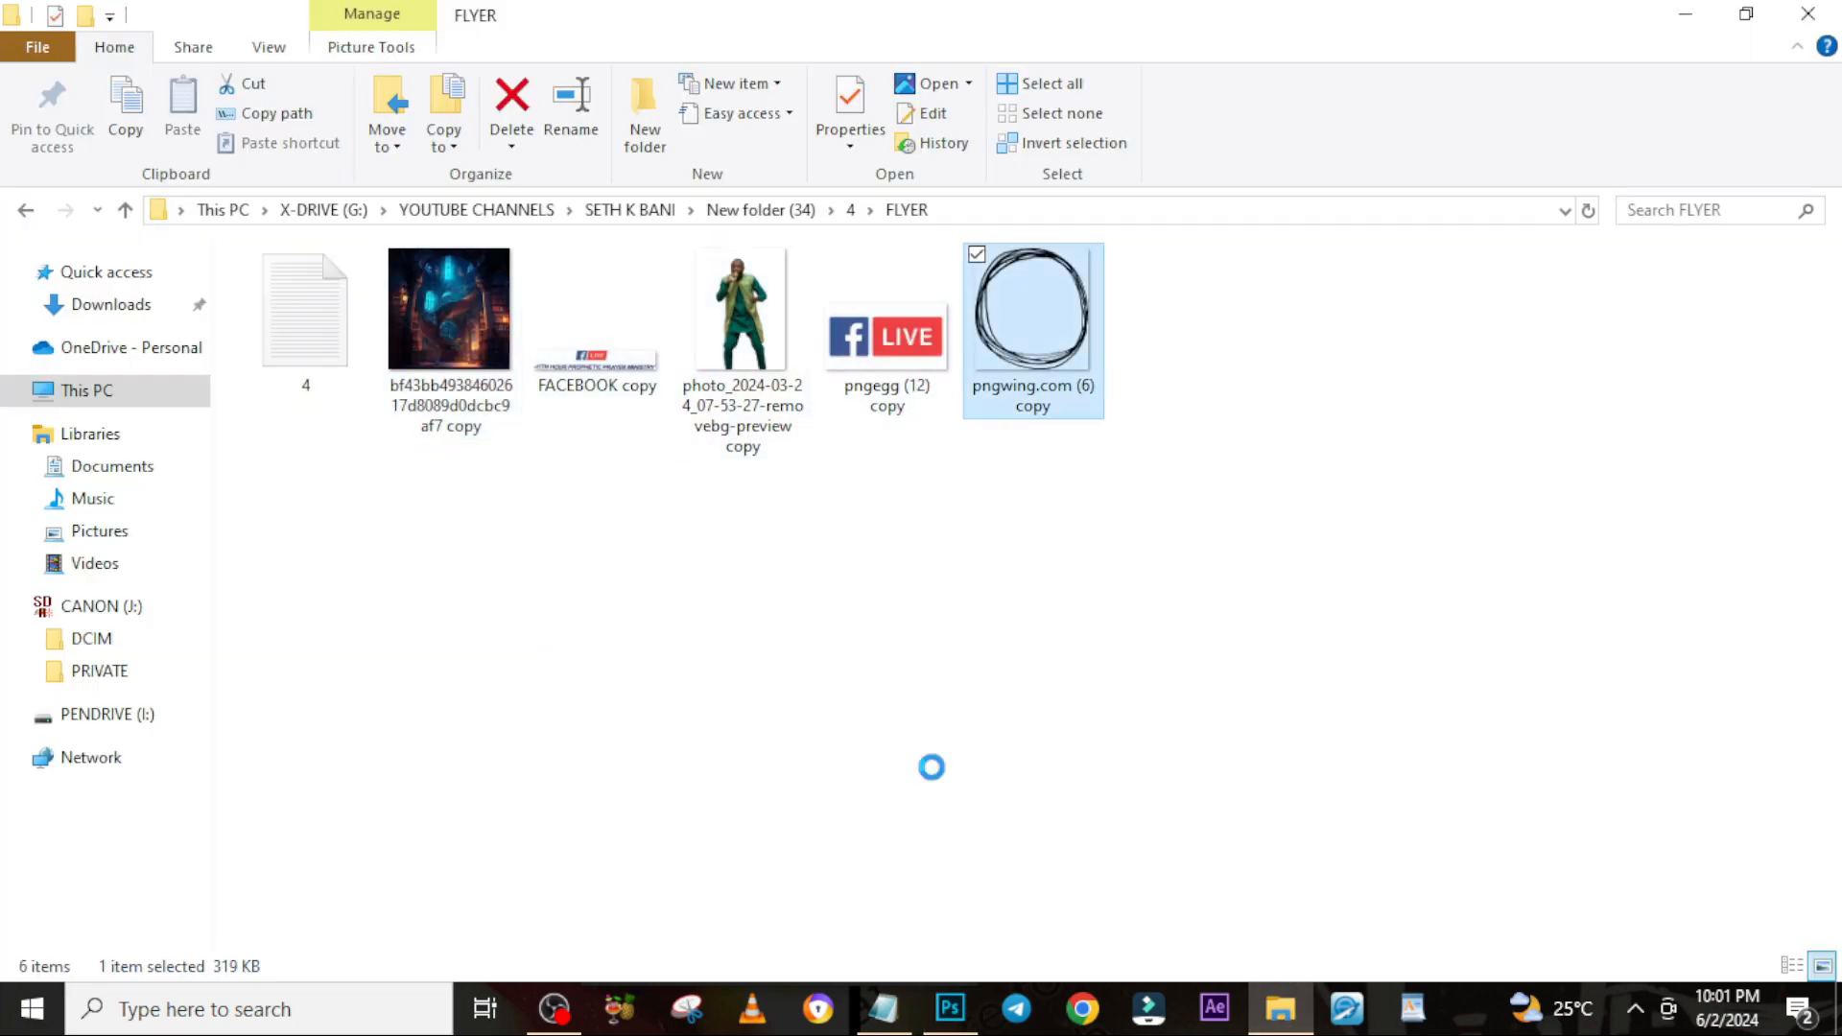
{"action": "left_click_drag", "start_coordinate": [980, 346], "coordinate": [815, 595]}
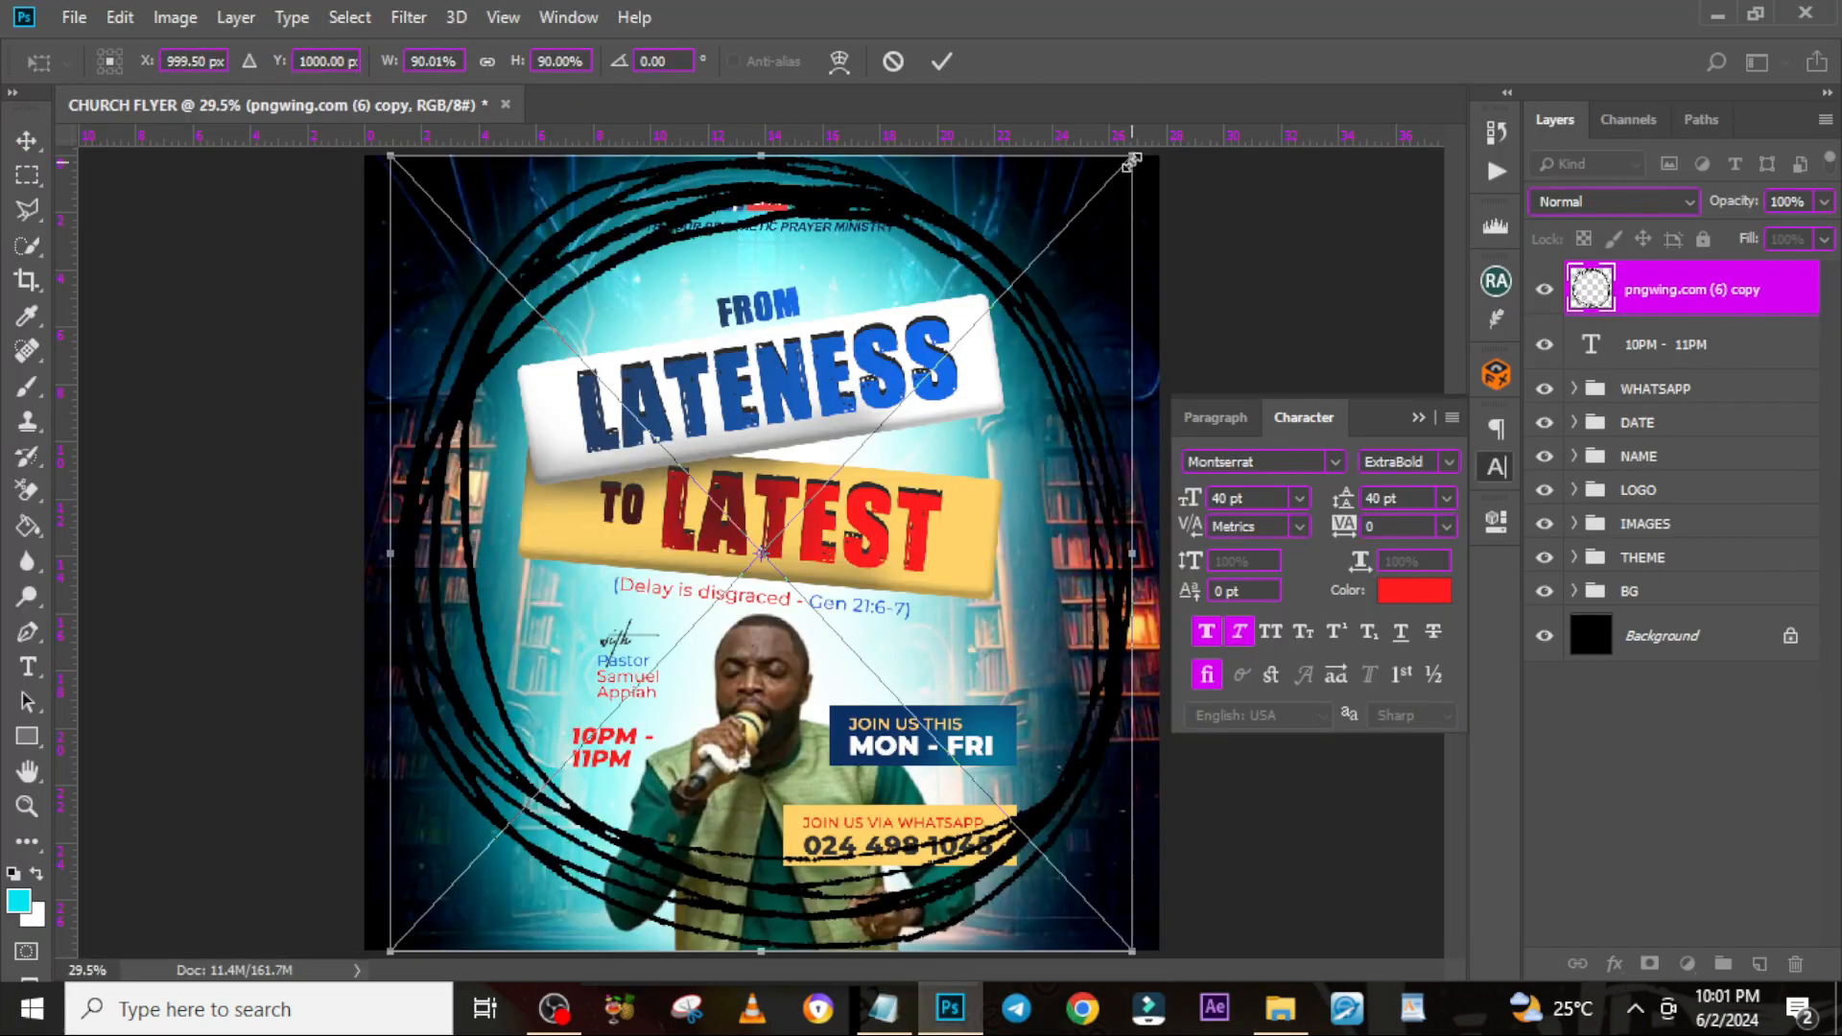
{"action": "left_click_drag", "start_coordinate": [763, 153], "coordinate": [763, 555]}
{"action": "key", "text": "Return"}
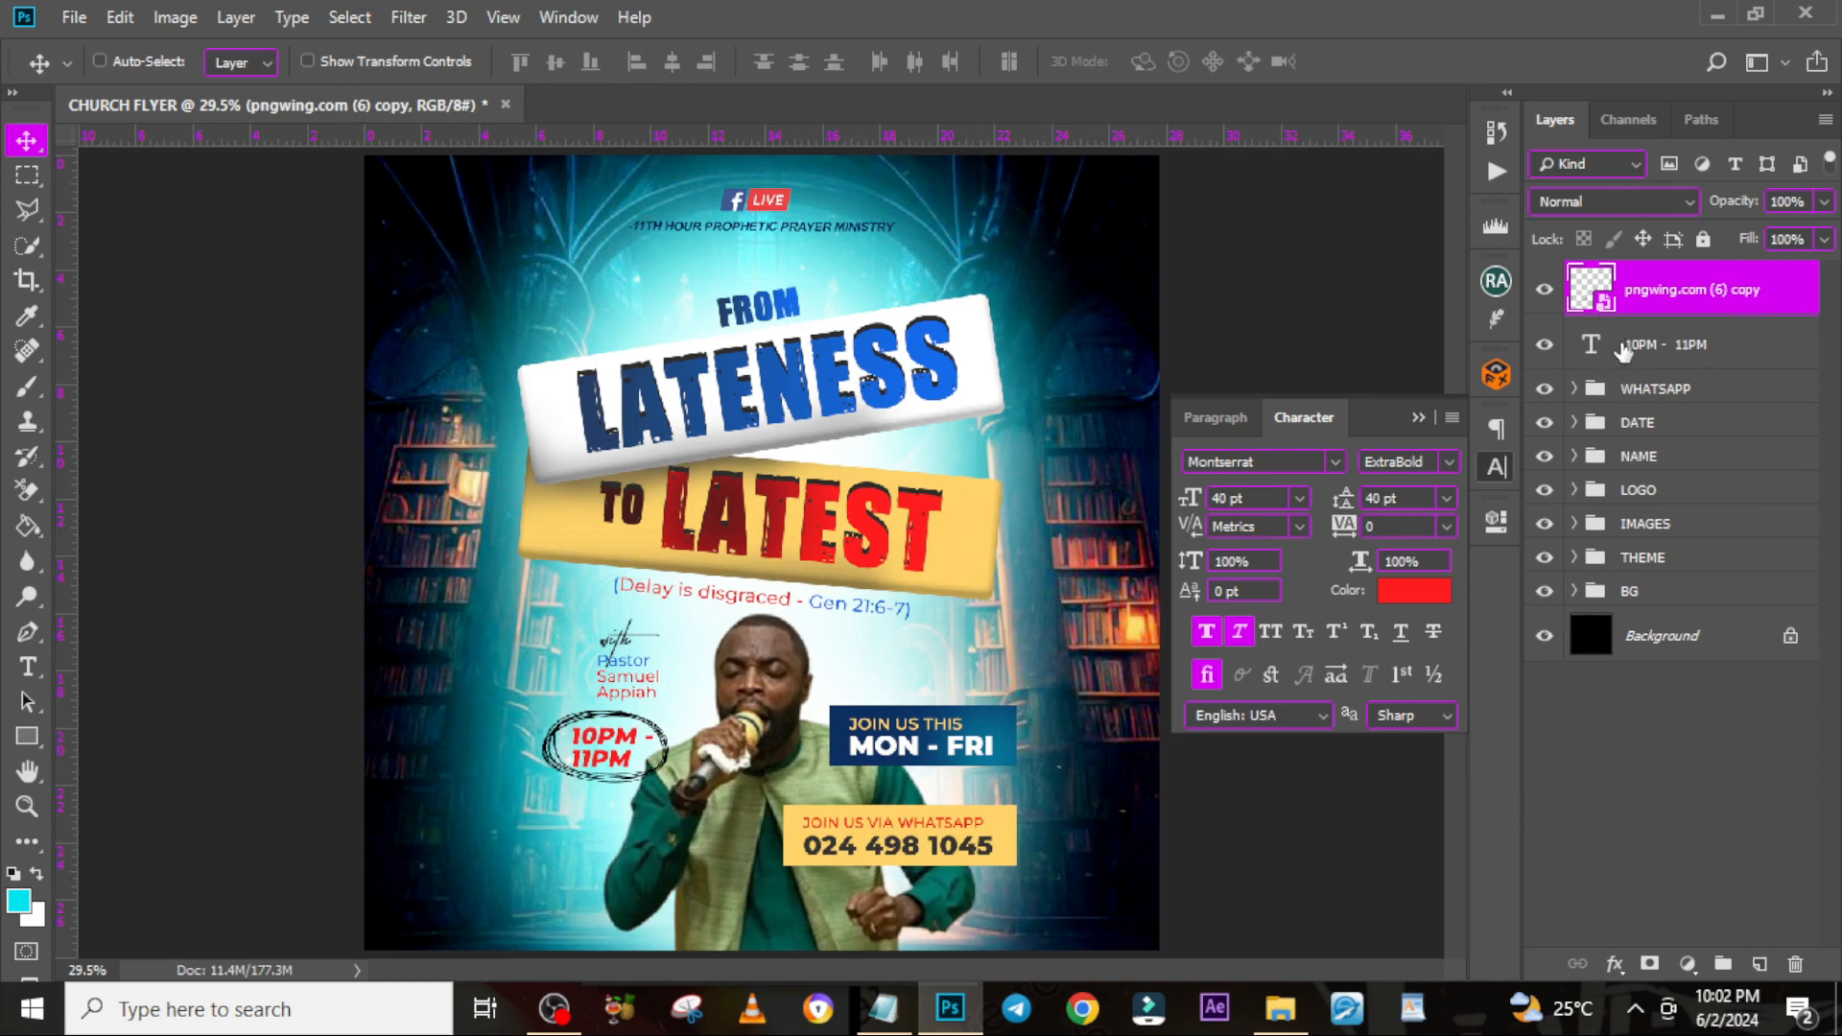
Group the scribbled circle with the 10PM - 11PM text and name the group TIME
{"action": "left_click", "coordinate": [1666, 348], "text": "ctrl"}
{"action": "key", "text": "ctrl+g"}
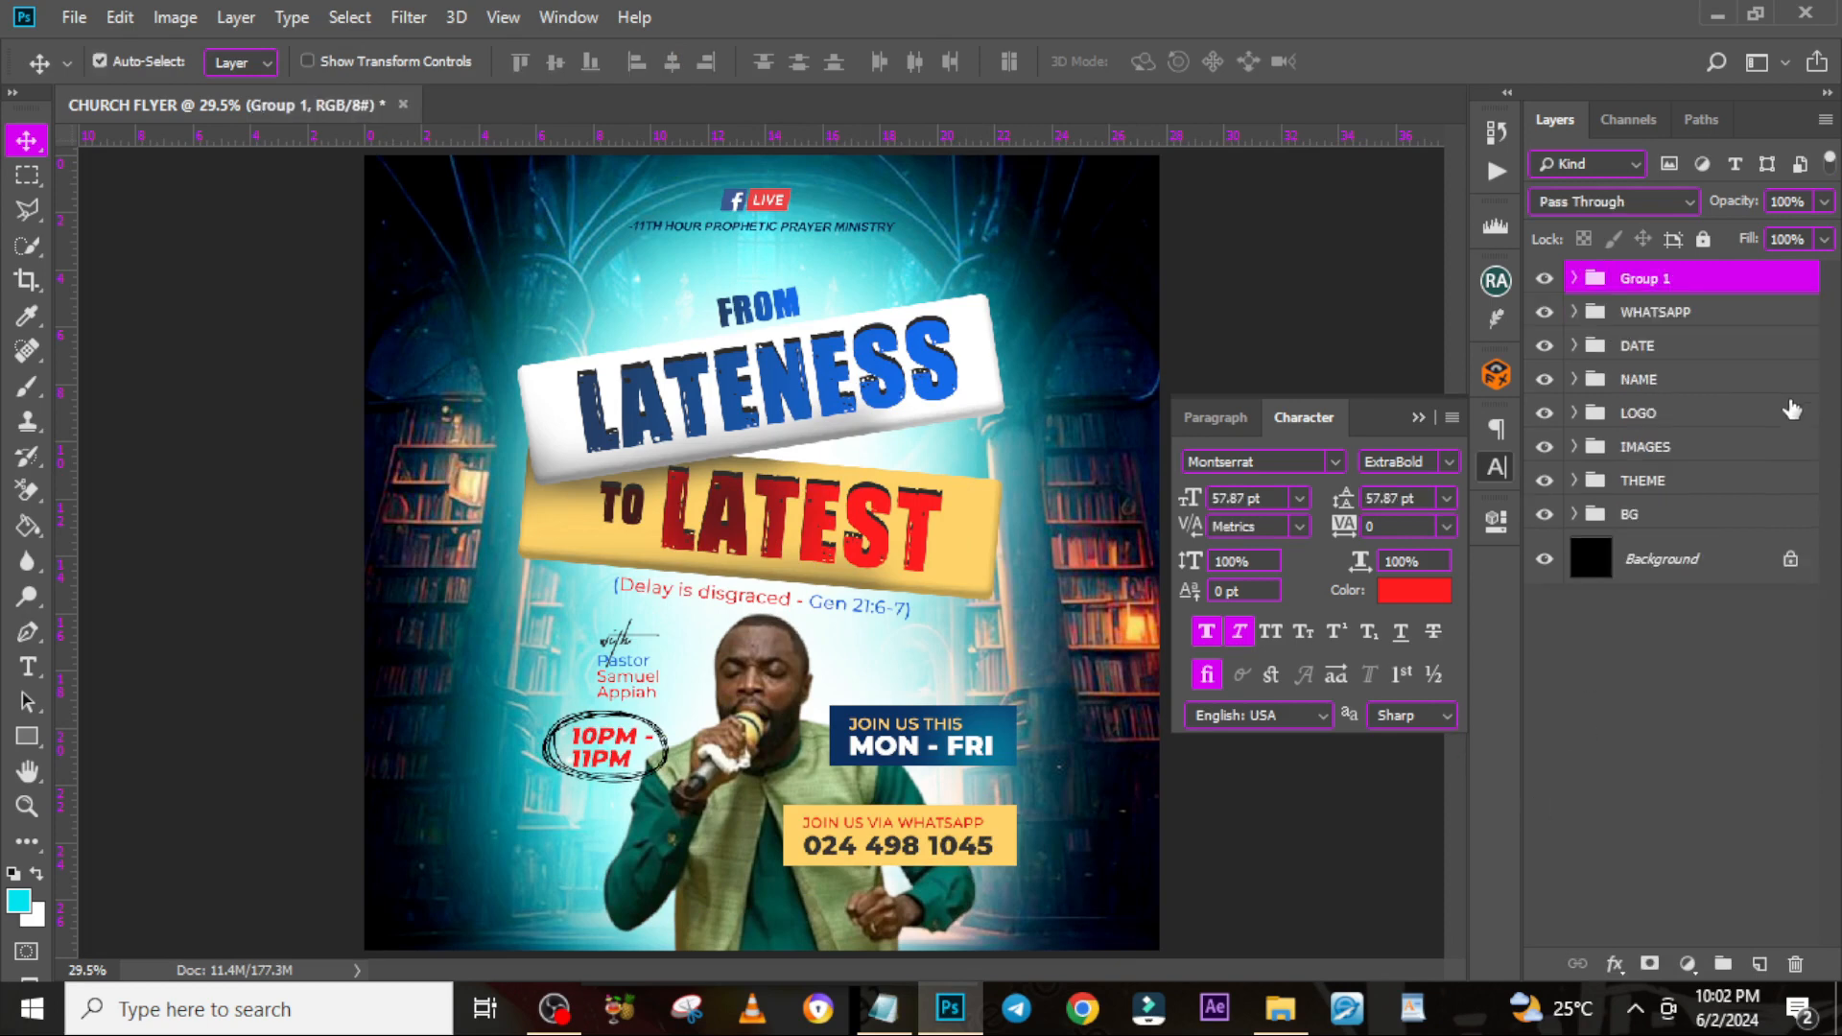
{"action": "double_click", "coordinate": [1636, 278]}
{"action": "type", "text": "TIME"}
{"action": "key", "text": "Return"}
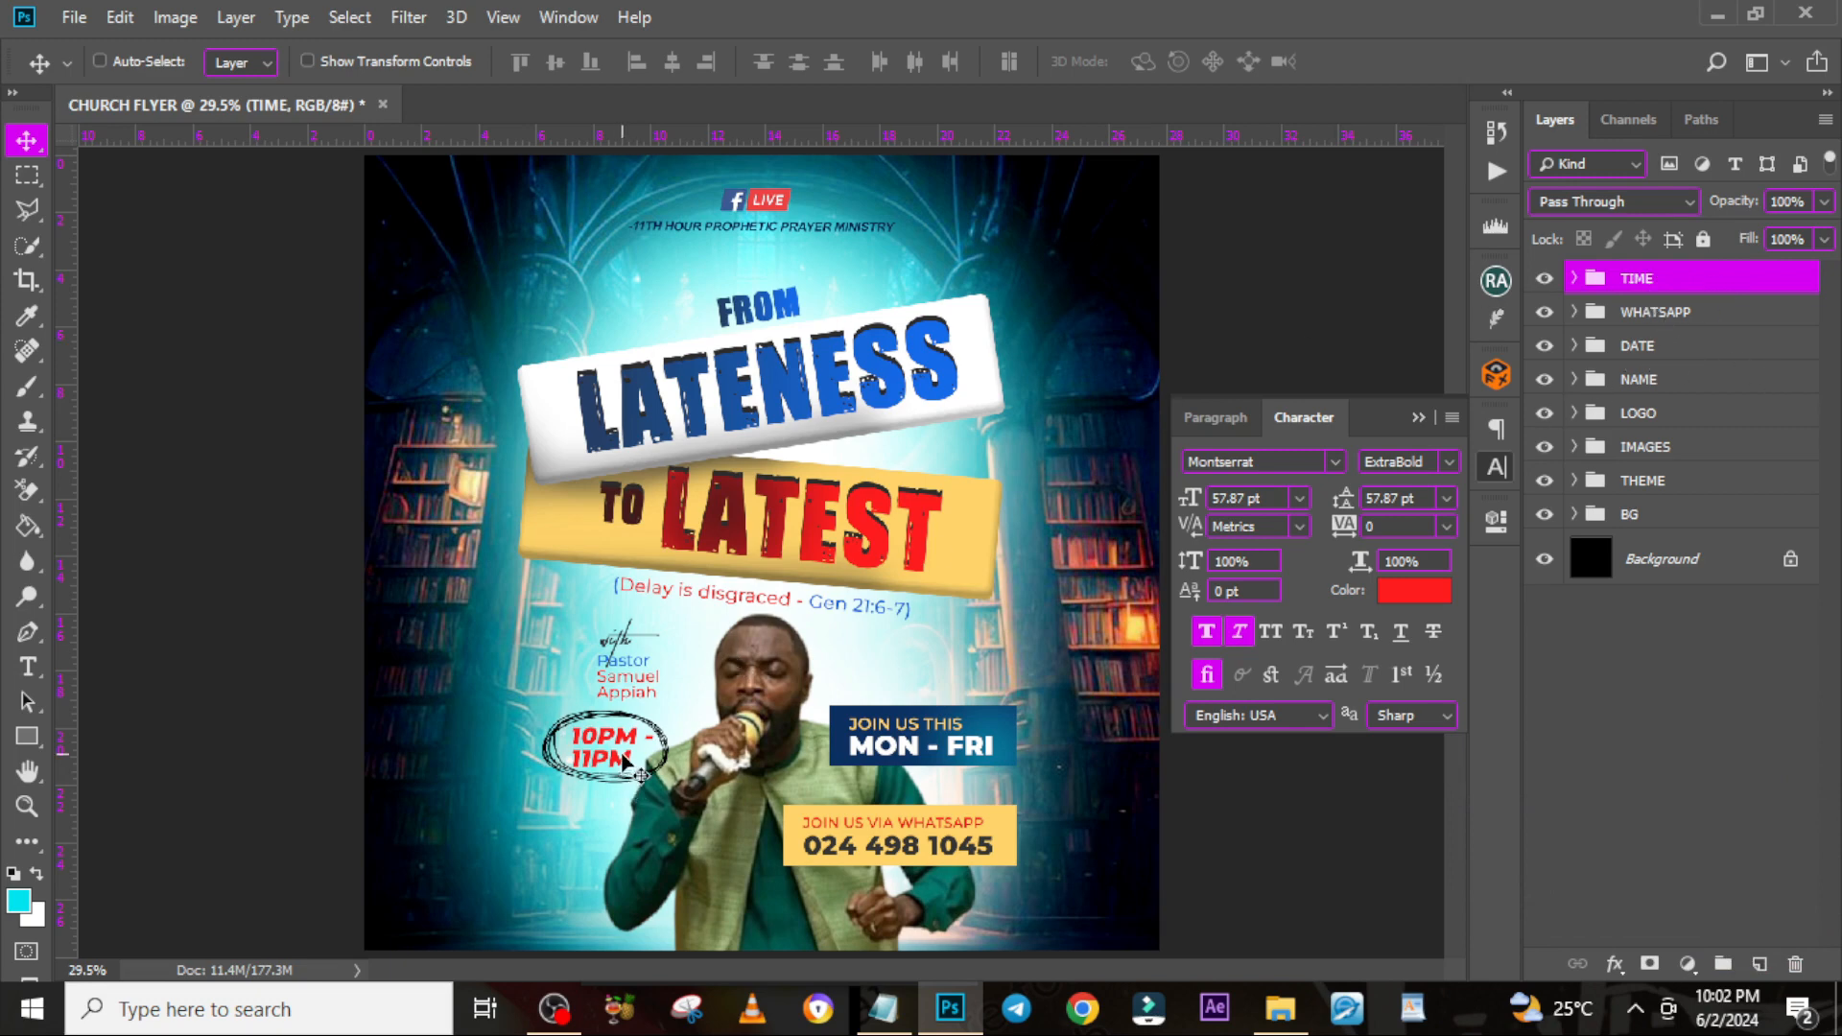
Nudge the TIME group down slightly to leave more space beneath the preacher's name
{"action": "key", "text": "shift+Down"}
{"action": "key", "text": "shift+Down"}
{"action": "key", "text": "shift+Down"}
{"action": "key", "text": "shift+Down"}
{"action": "key", "text": "shift+Down"}
{"action": "key", "text": "shift+Down"}
{"action": "key", "text": "shift+Down"}
{"action": "key", "text": "shift+Down"}
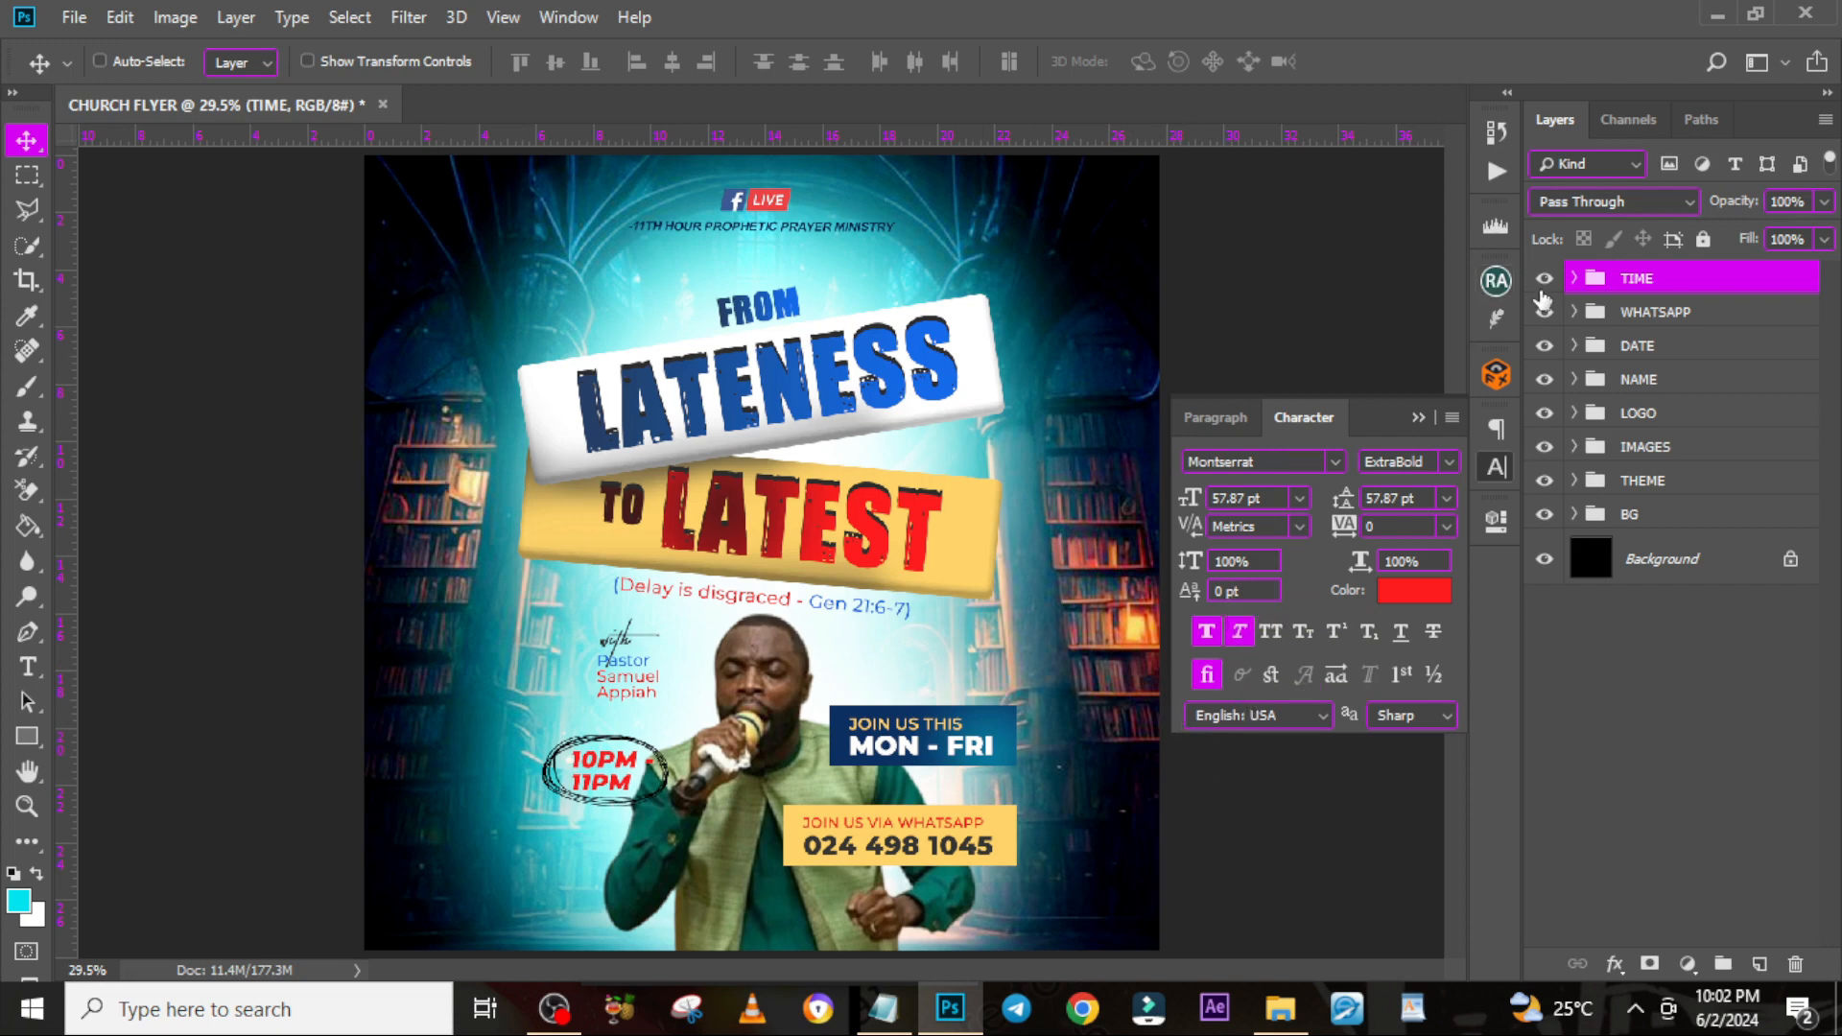
Add a text layer reading "for more info:", copied from Notepad, over the preacher's lower sleeve
{"action": "key", "text": "t"}
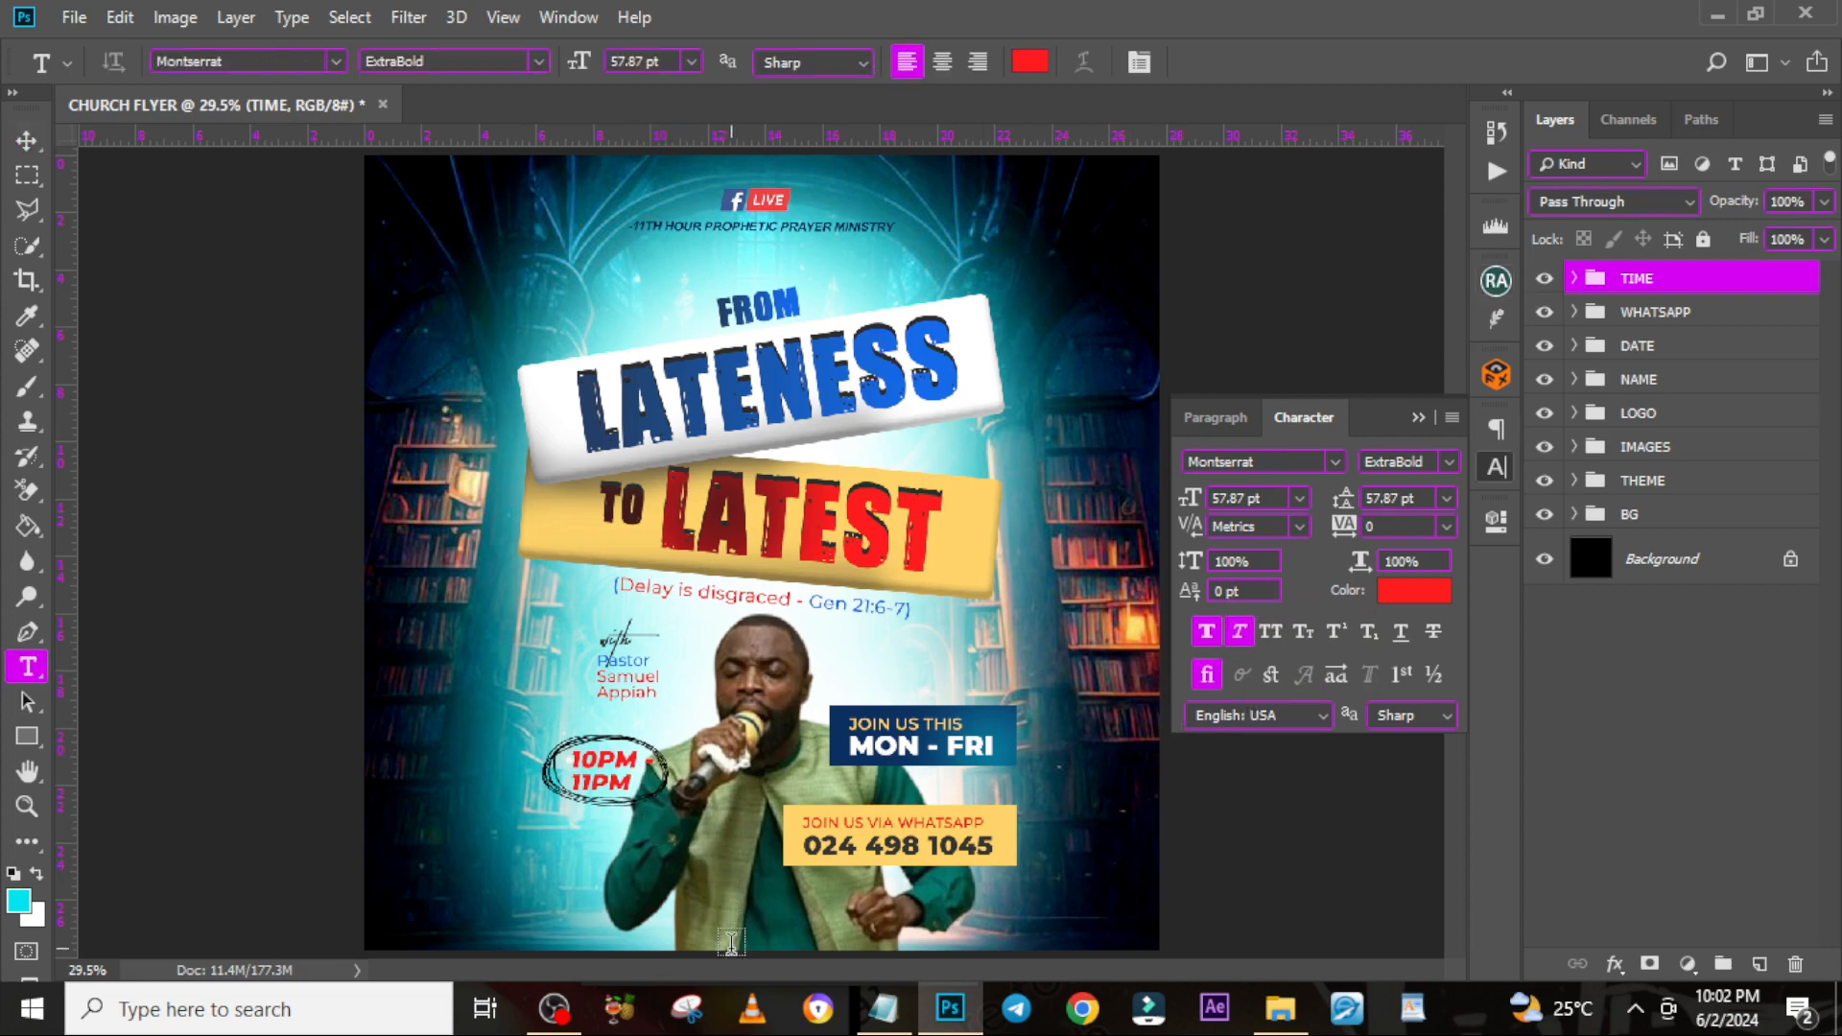
{"action": "left_click", "coordinate": [628, 873]}
{"action": "key", "text": "alt+Tab"}
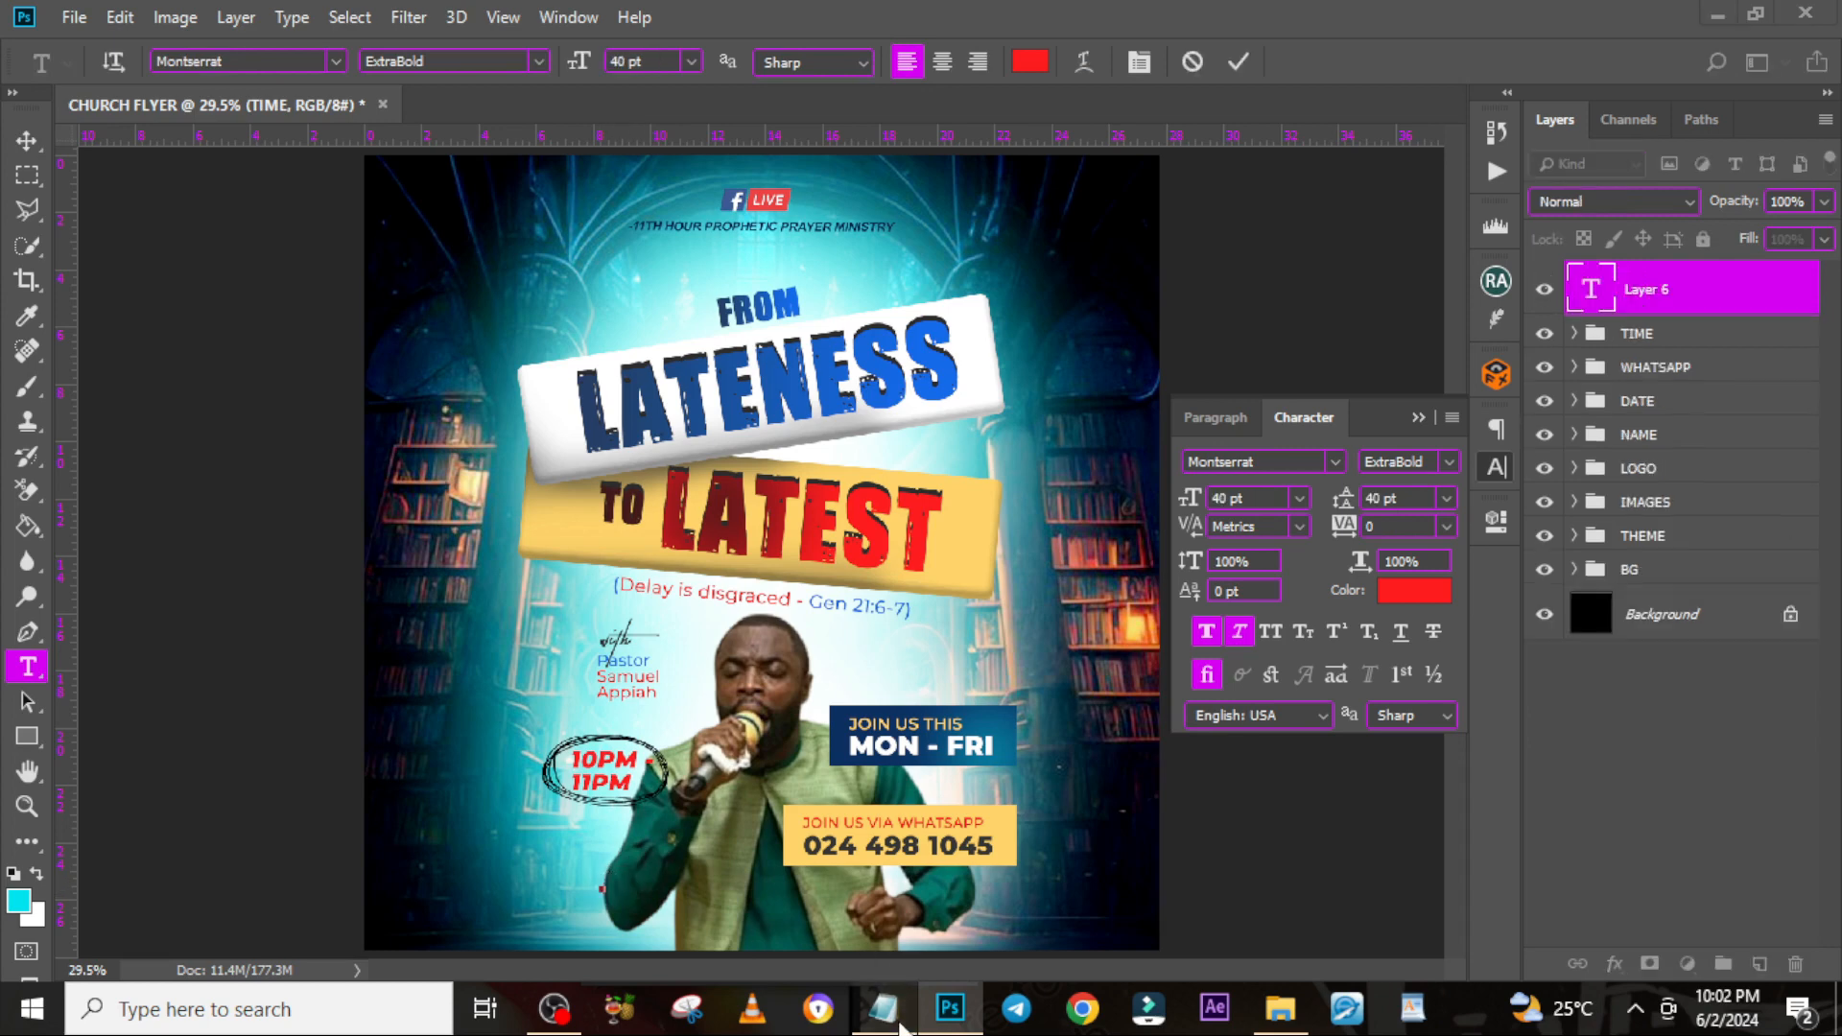
{"action": "left_click_drag", "start_coordinate": [777, 669], "coordinate": [597, 669]}
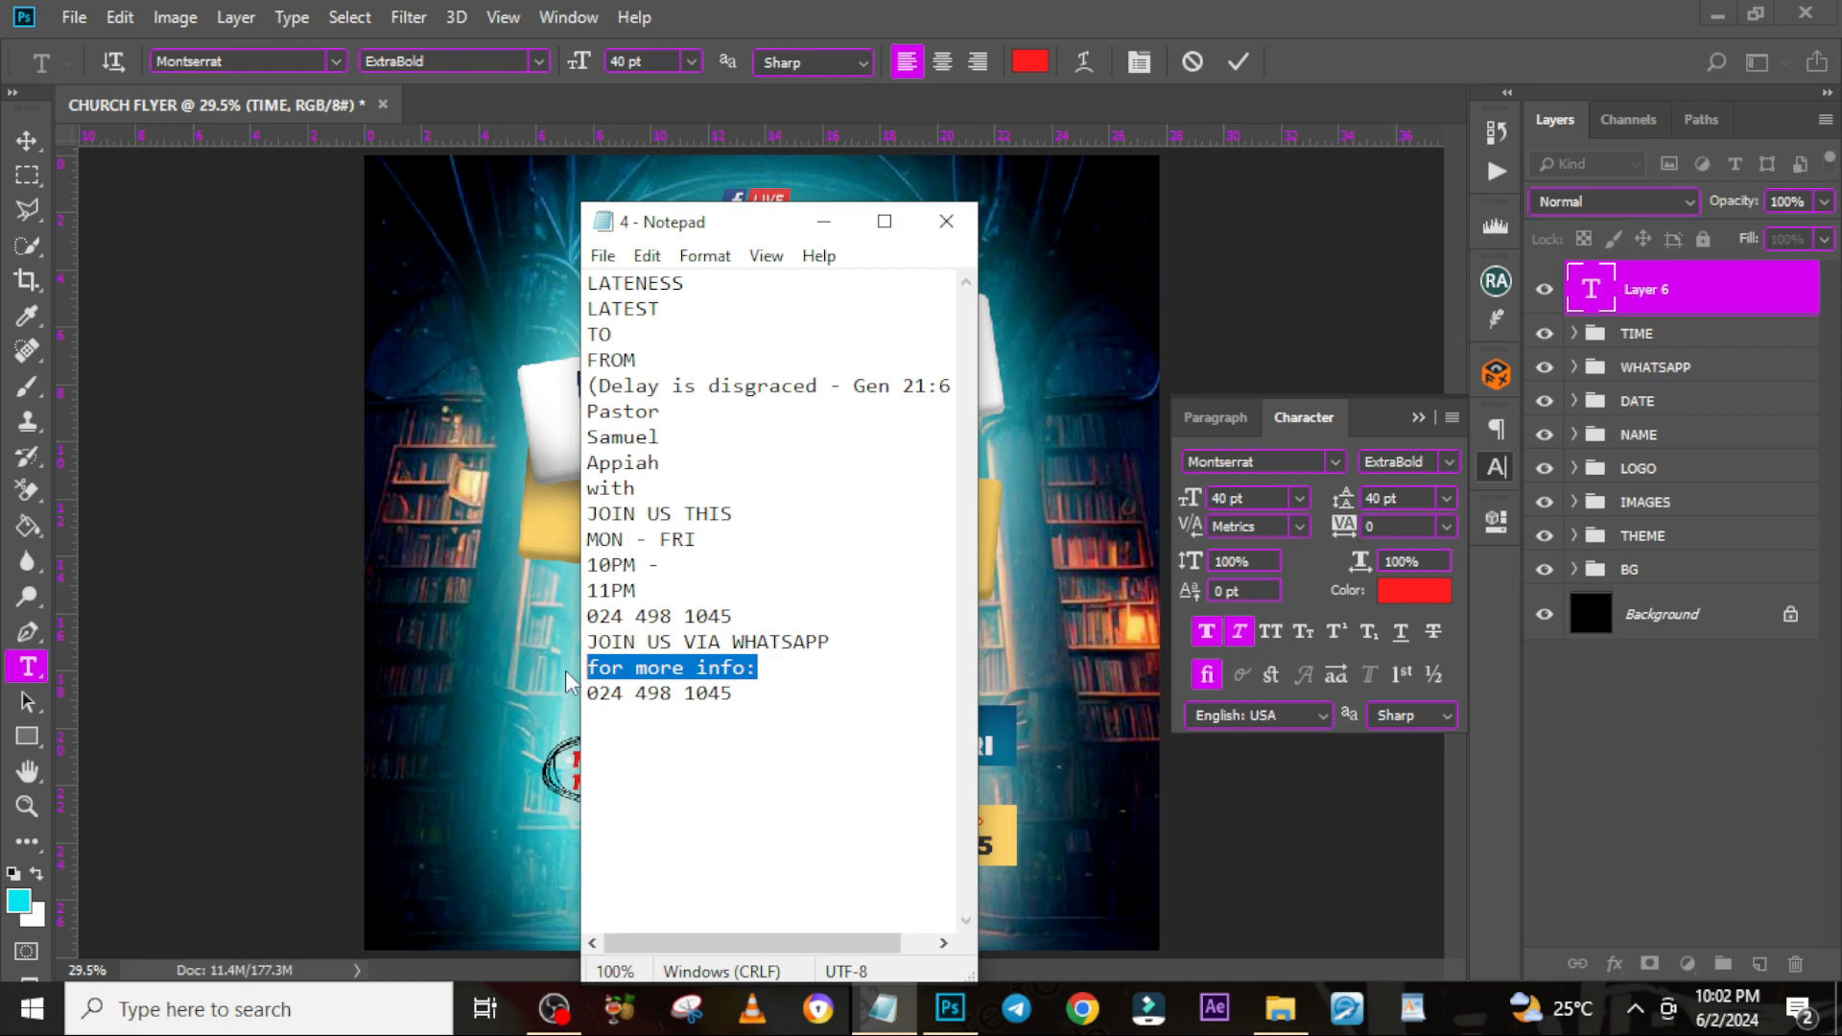
{"action": "key", "text": "alt+Tab"}
{"action": "type", "text": "for more info:"}
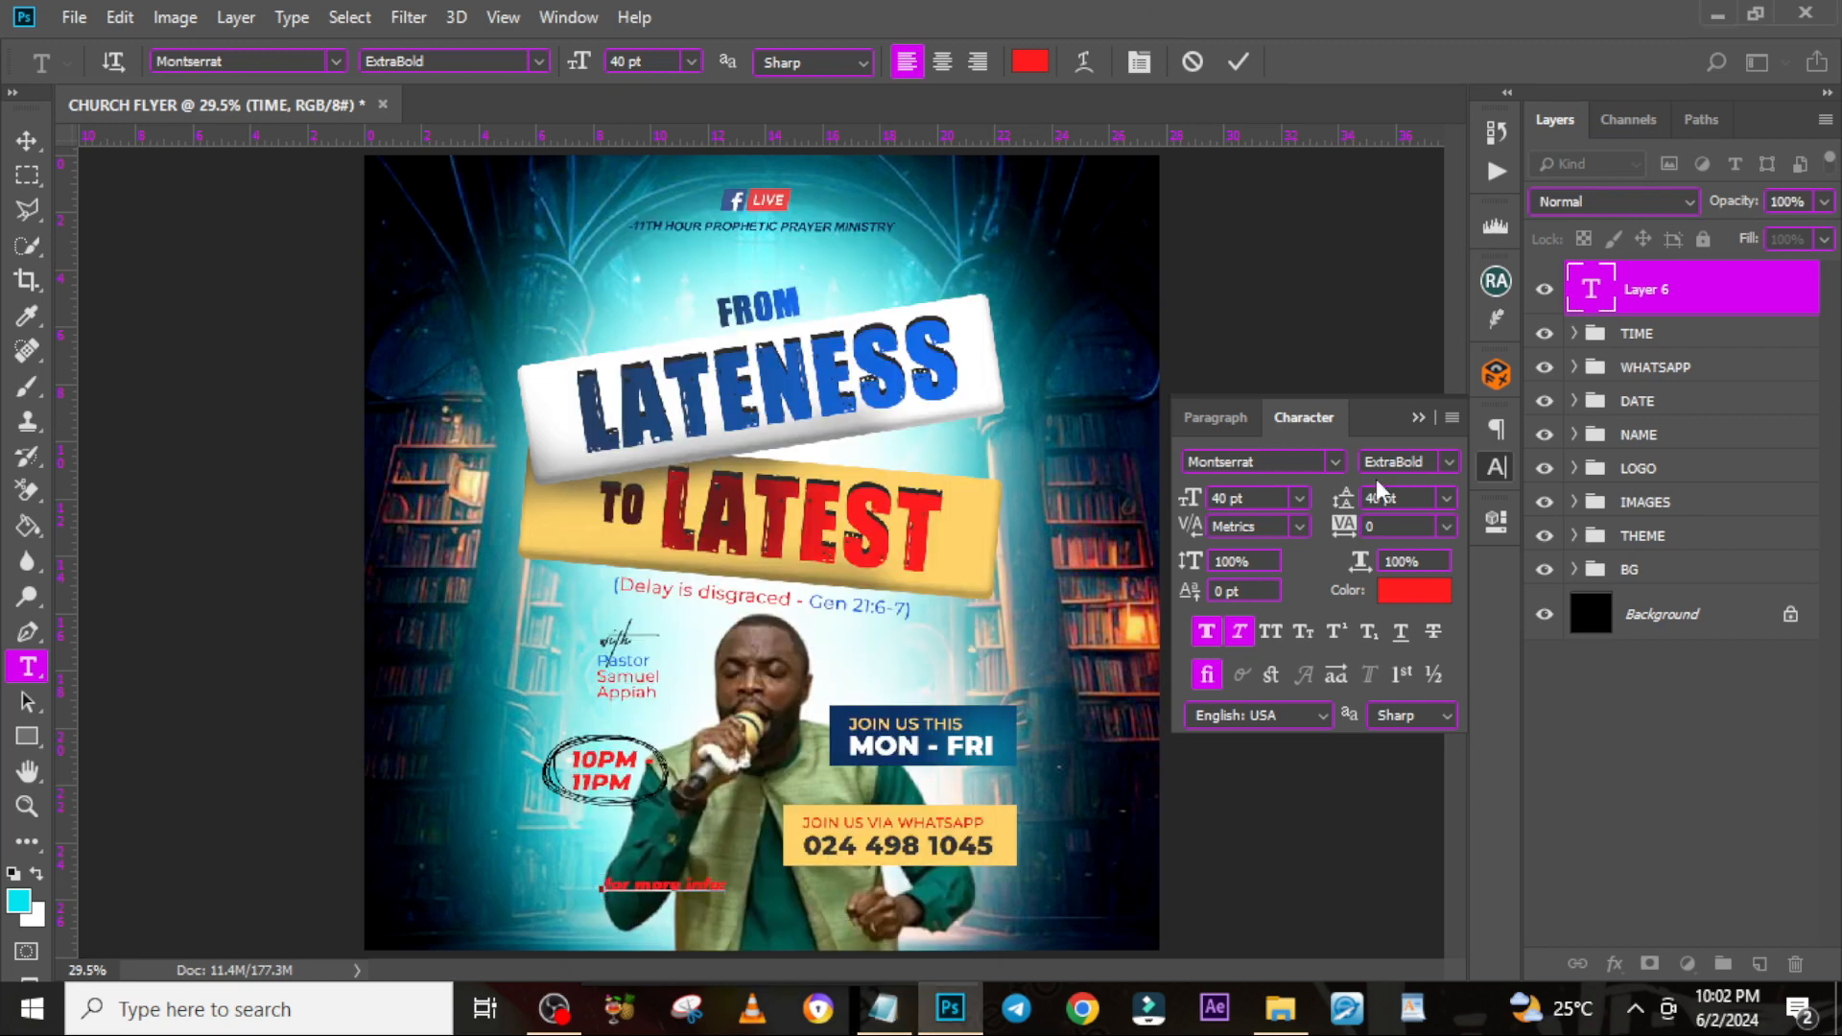
{"action": "left_click", "coordinate": [1619, 307]}
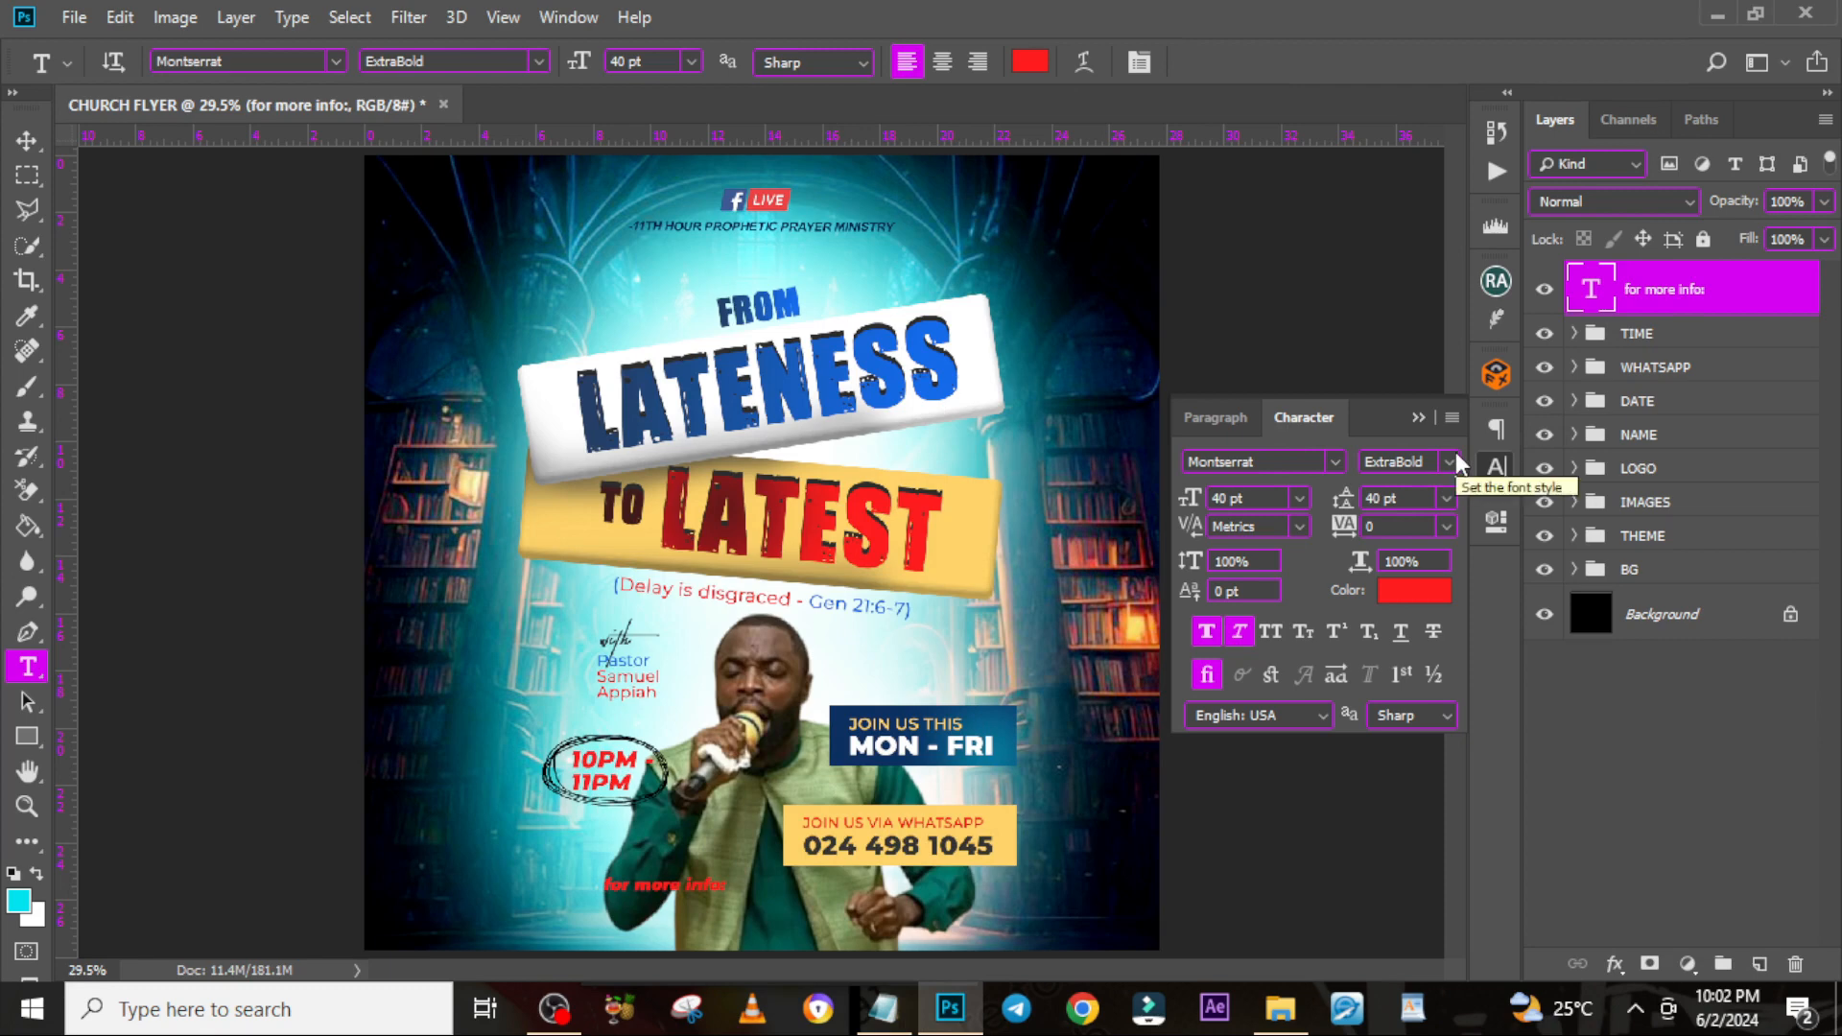
Set the "for more info:" text to Montserrat Medium and turn off its faux bold and faux italic
{"action": "left_click", "coordinate": [1448, 462]}
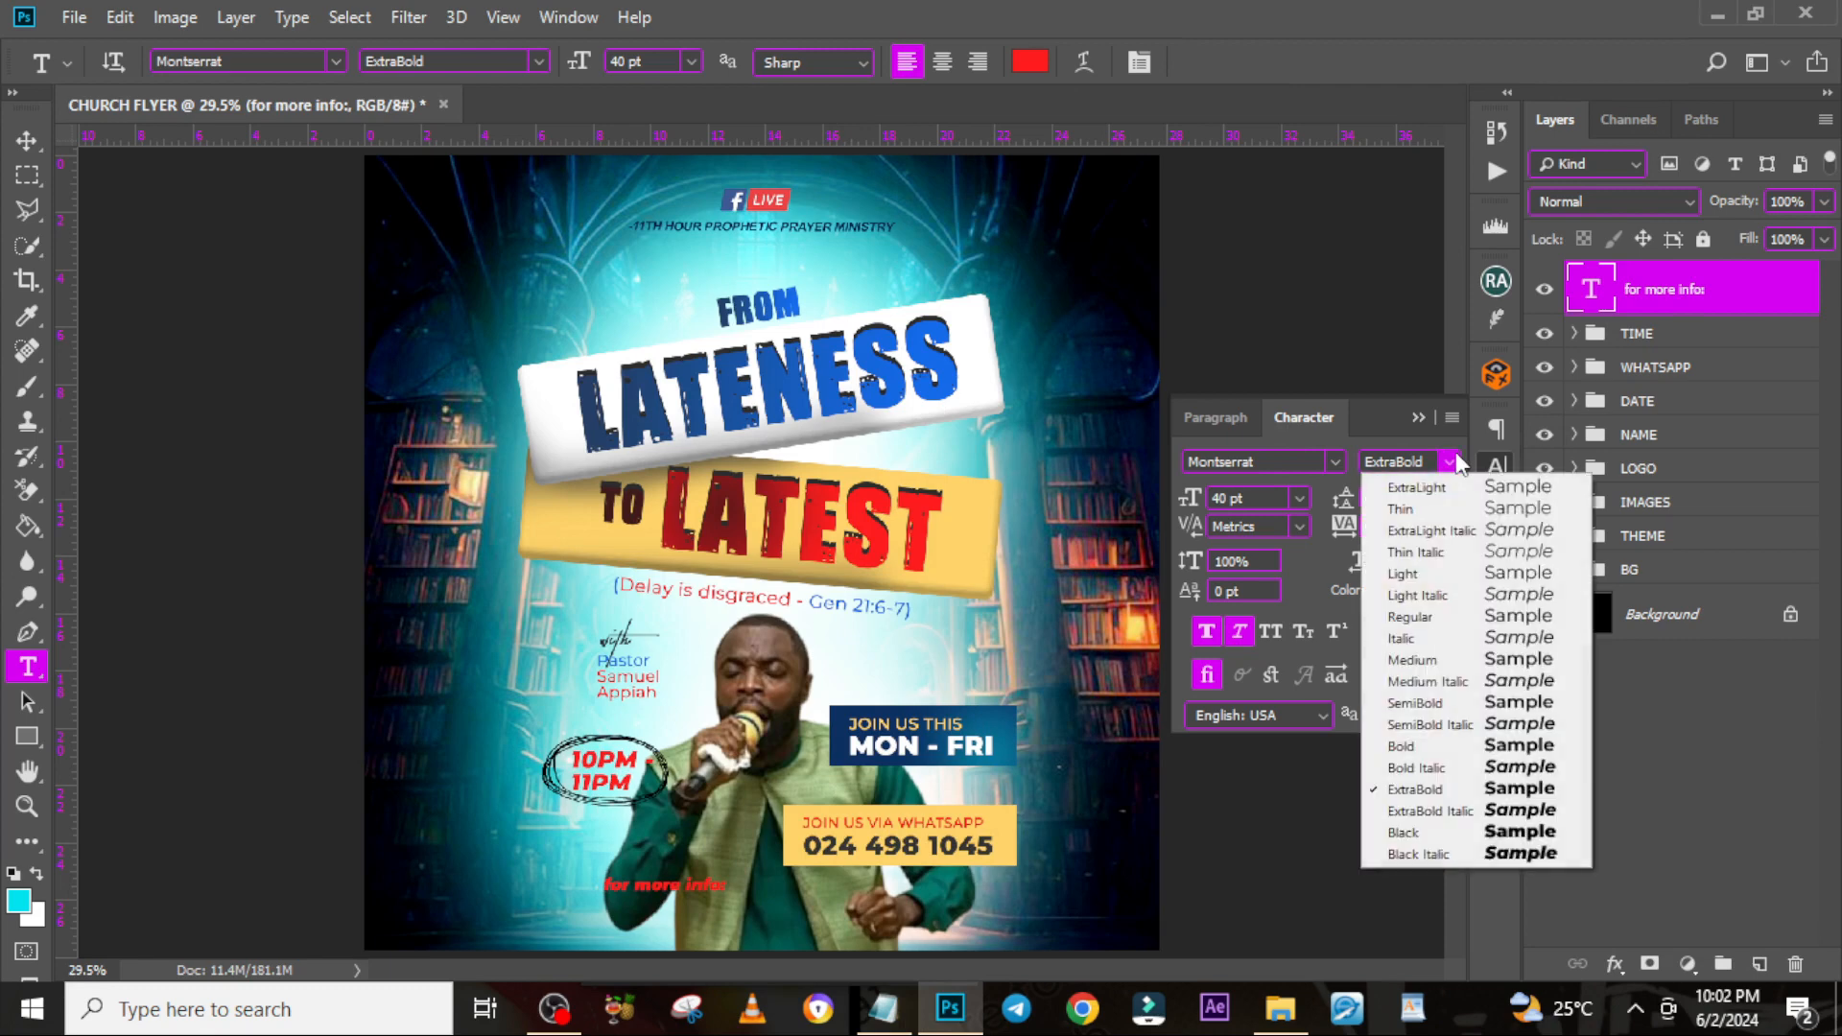
{"action": "left_click", "coordinate": [1426, 662]}
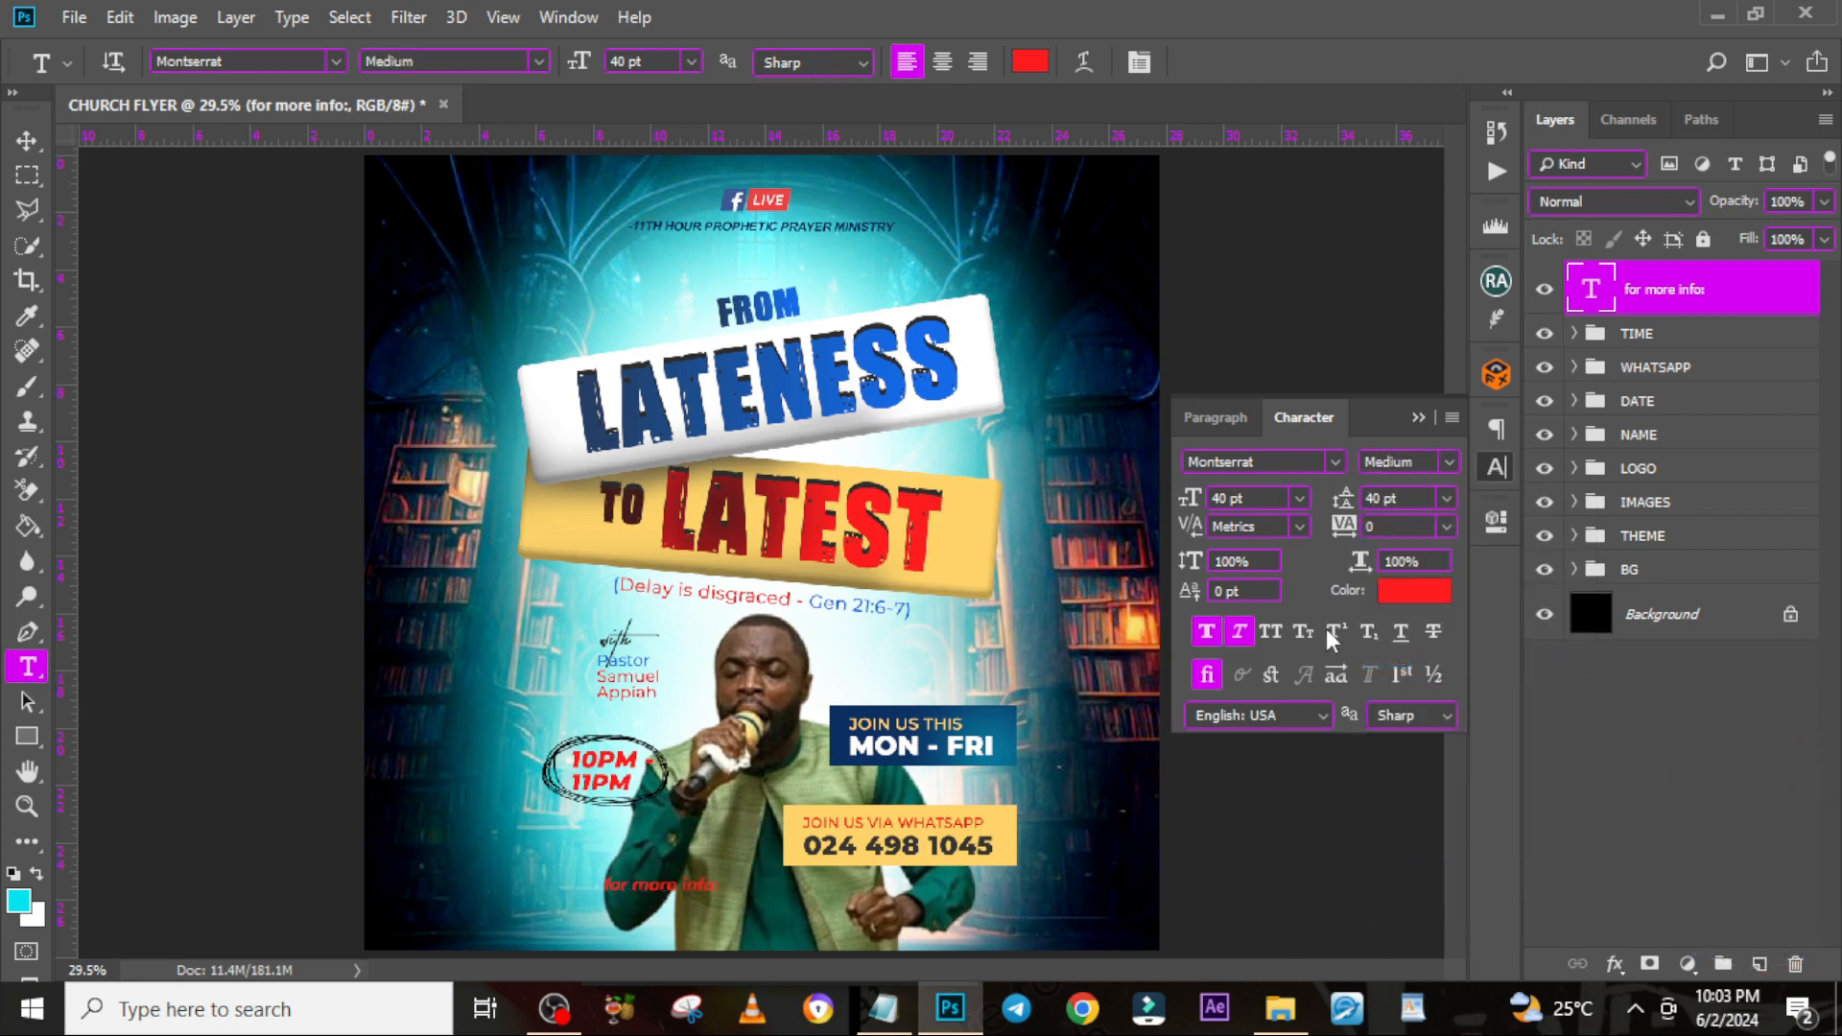
{"action": "left_click", "coordinate": [1207, 631]}
{"action": "left_click", "coordinate": [1241, 630]}
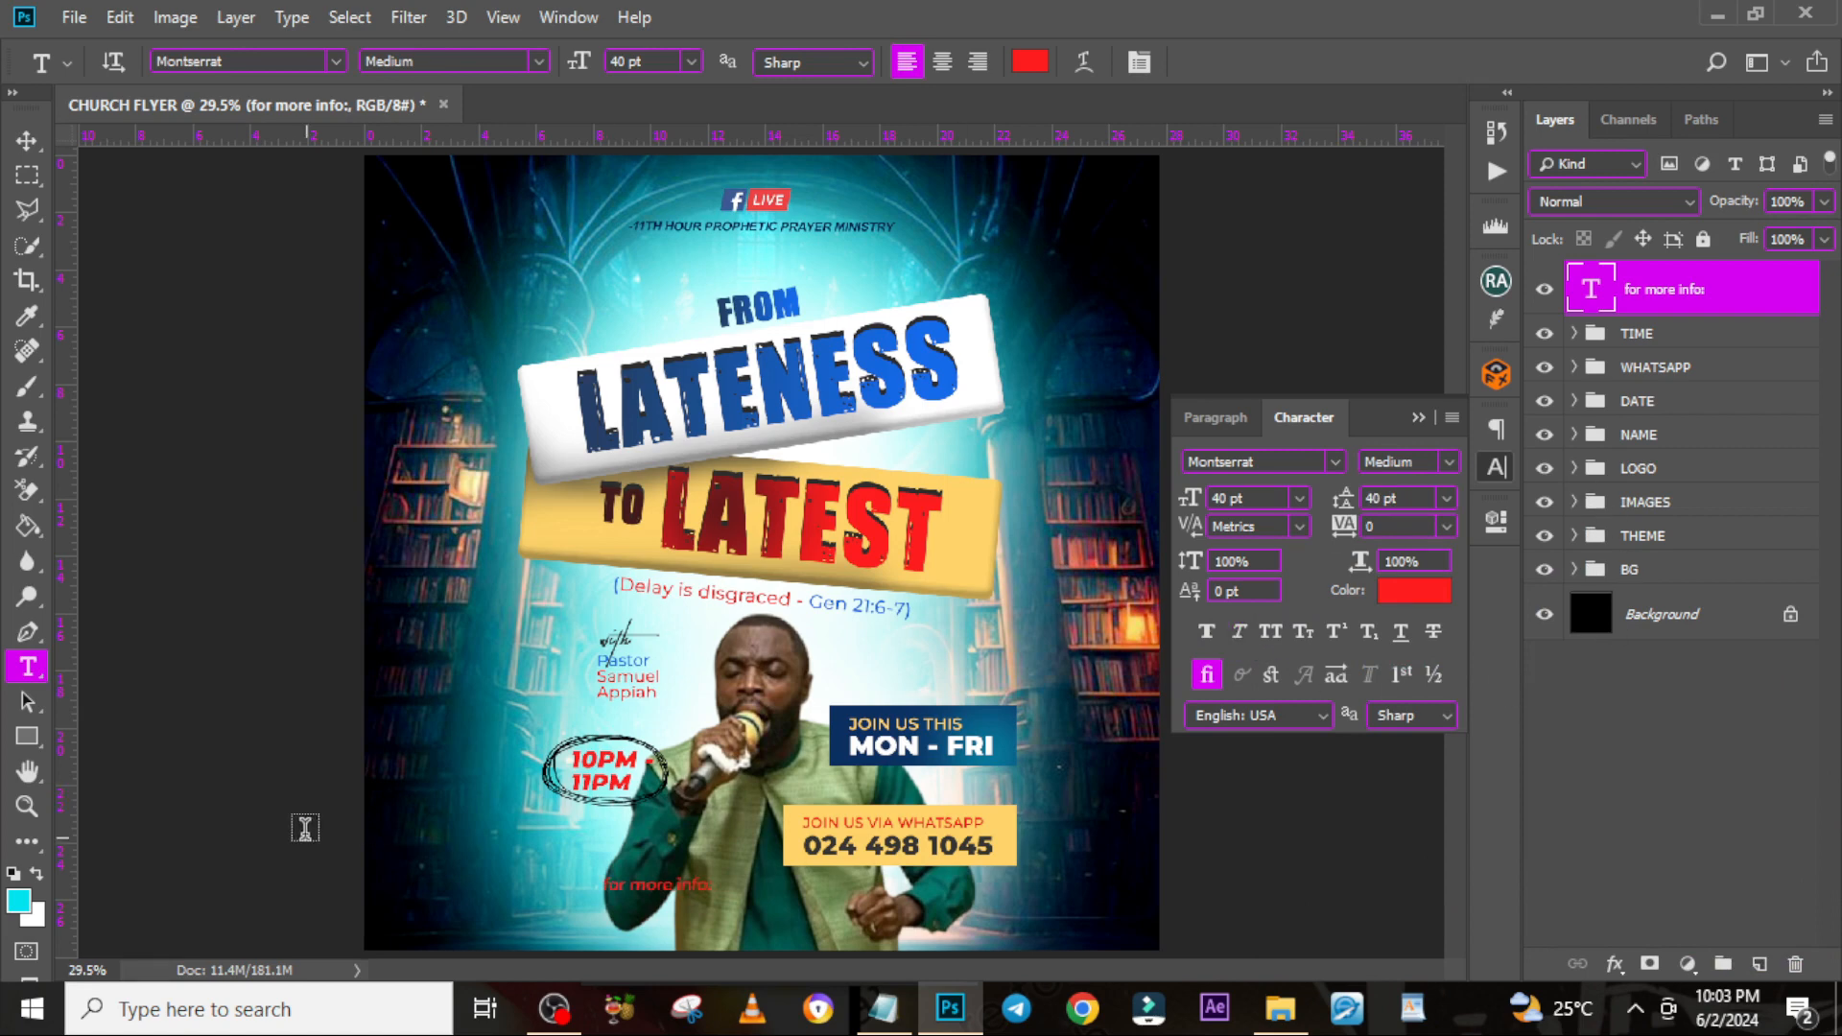
Draw a rectangle of about 391 by 96 px behind the "for more info:" text and fill it with white (ffffff)
{"action": "left_click", "coordinate": [27, 736]}
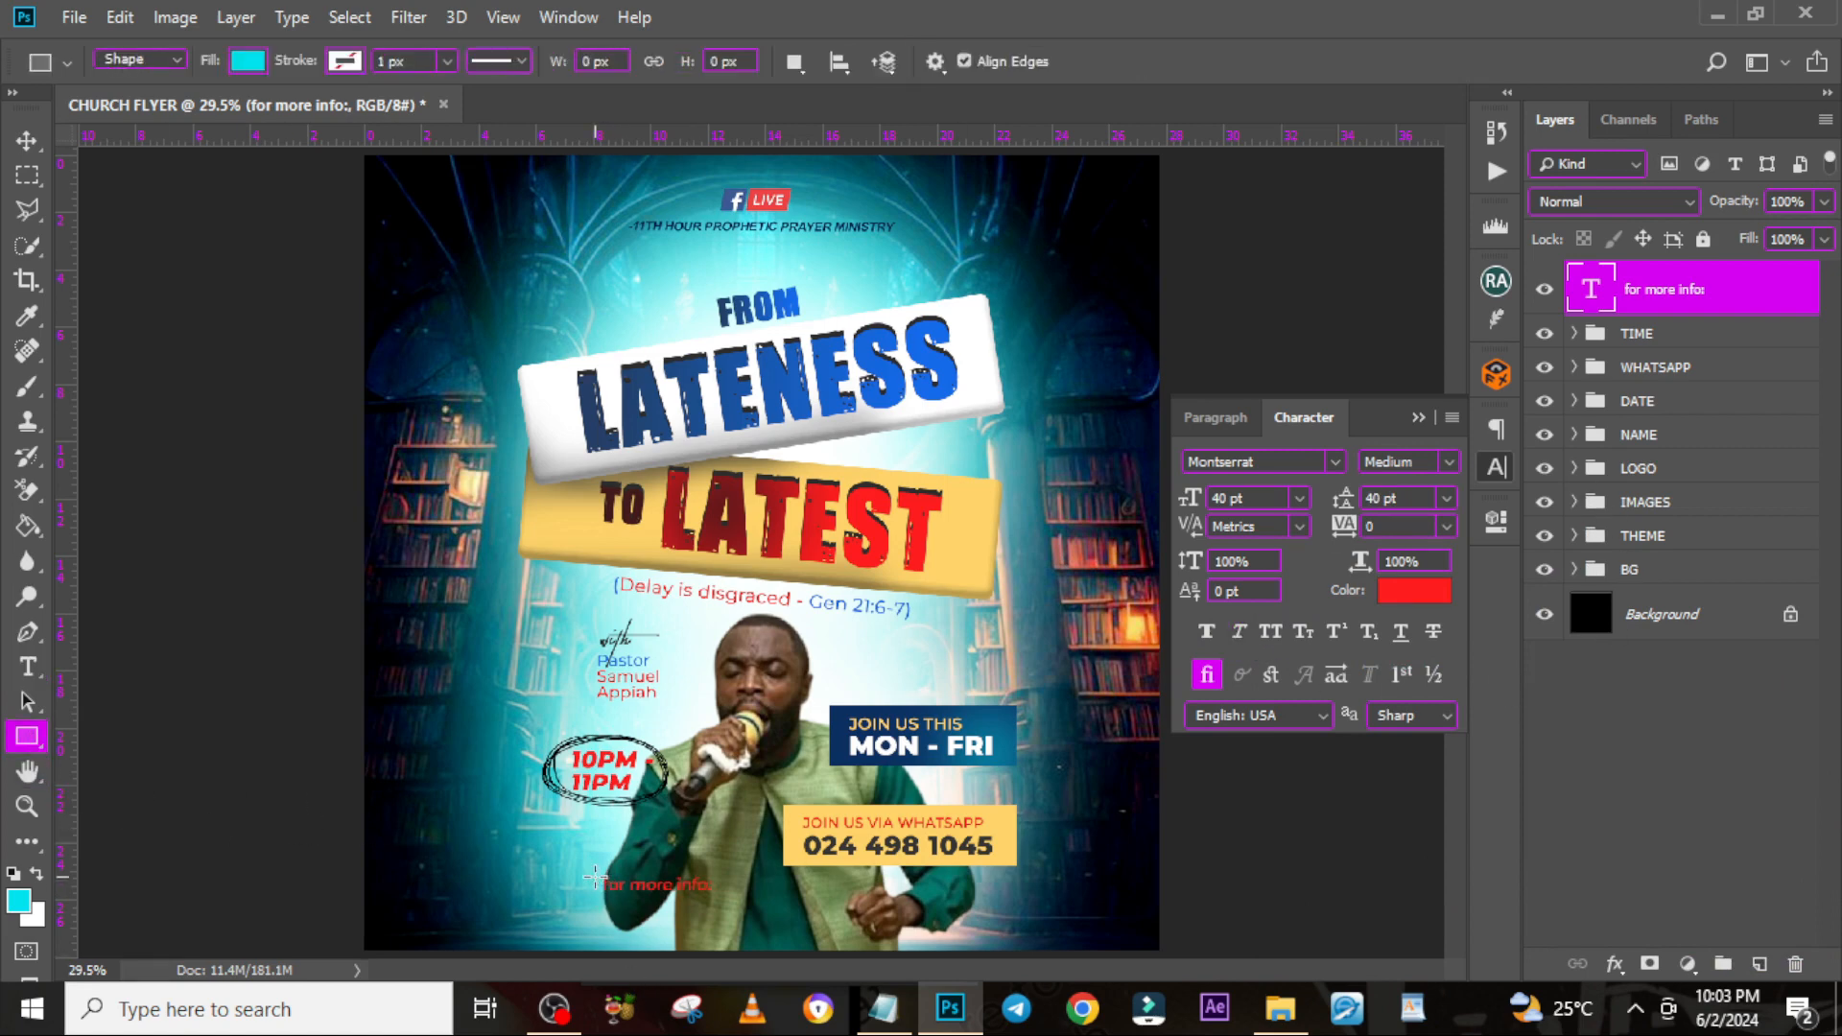
{"action": "left_click_drag", "start_coordinate": [594, 876], "coordinate": [751, 914]}
{"action": "left_click_drag", "start_coordinate": [1609, 316], "coordinate": [1602, 364]}
{"action": "key", "text": "i"}
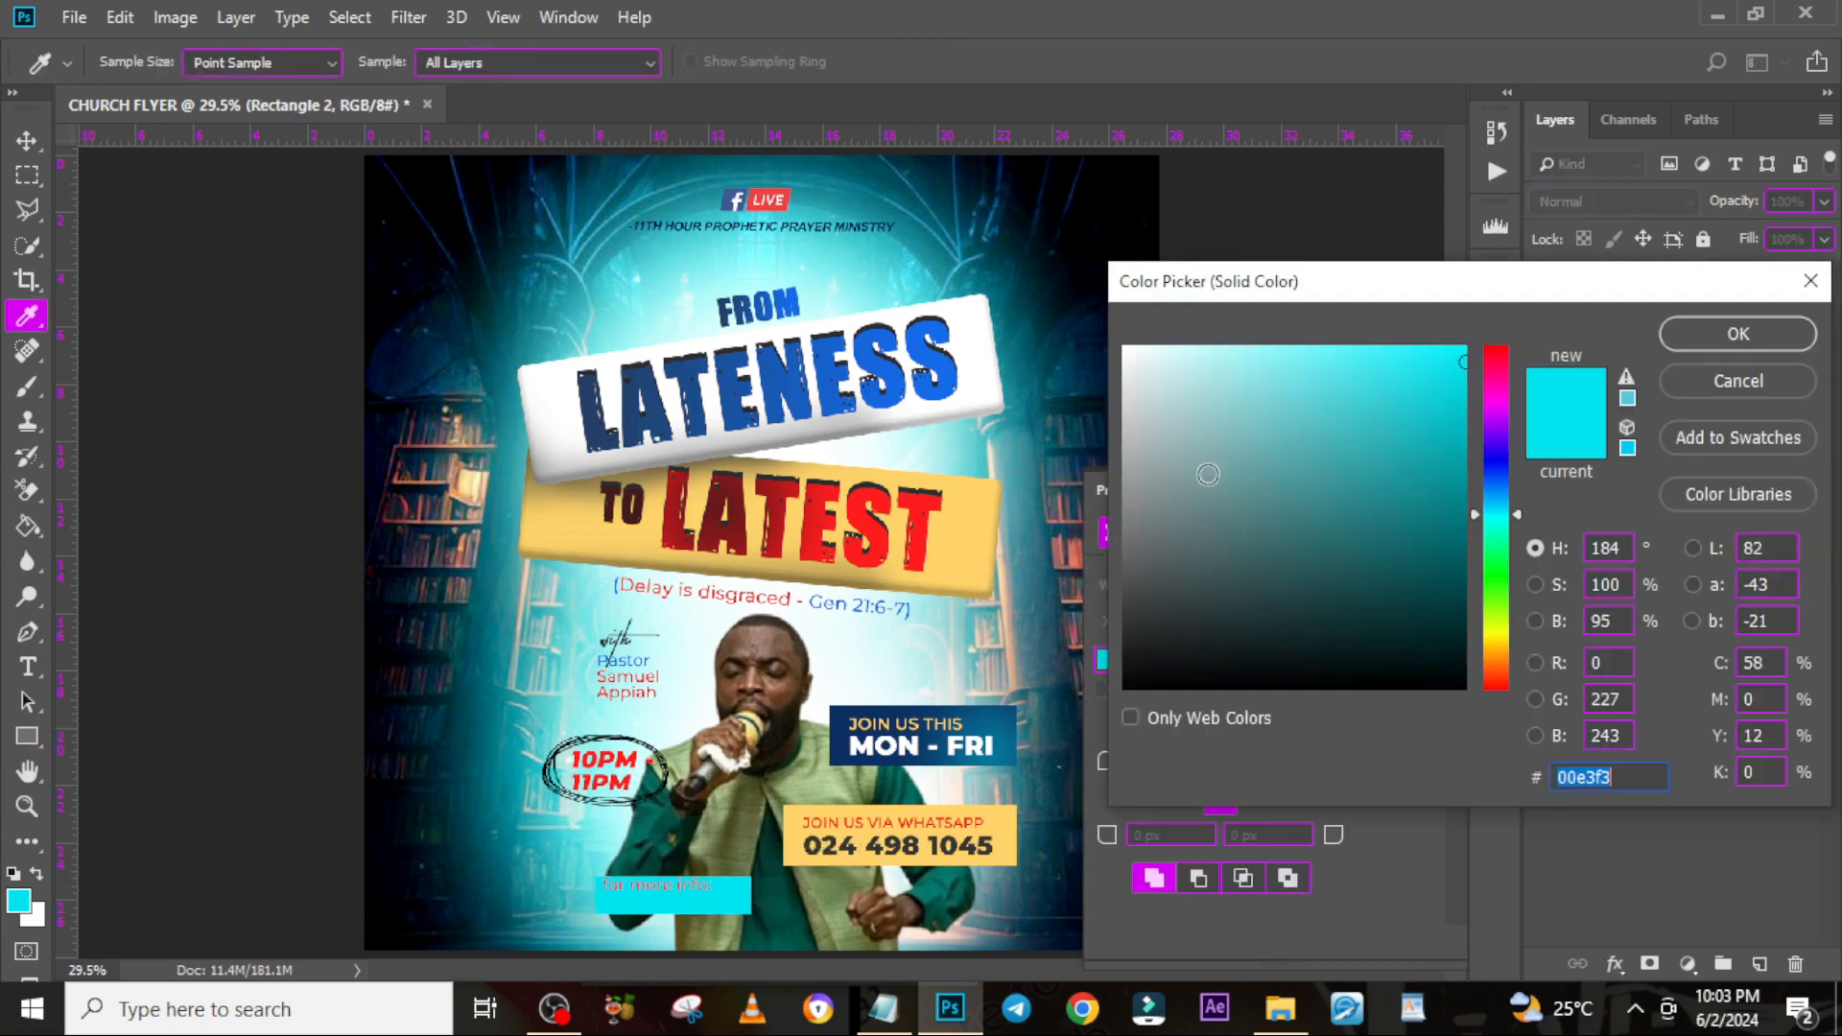
{"action": "left_click_drag", "start_coordinate": [1204, 425], "coordinate": [1120, 331]}
{"action": "left_click", "coordinate": [1721, 335]}
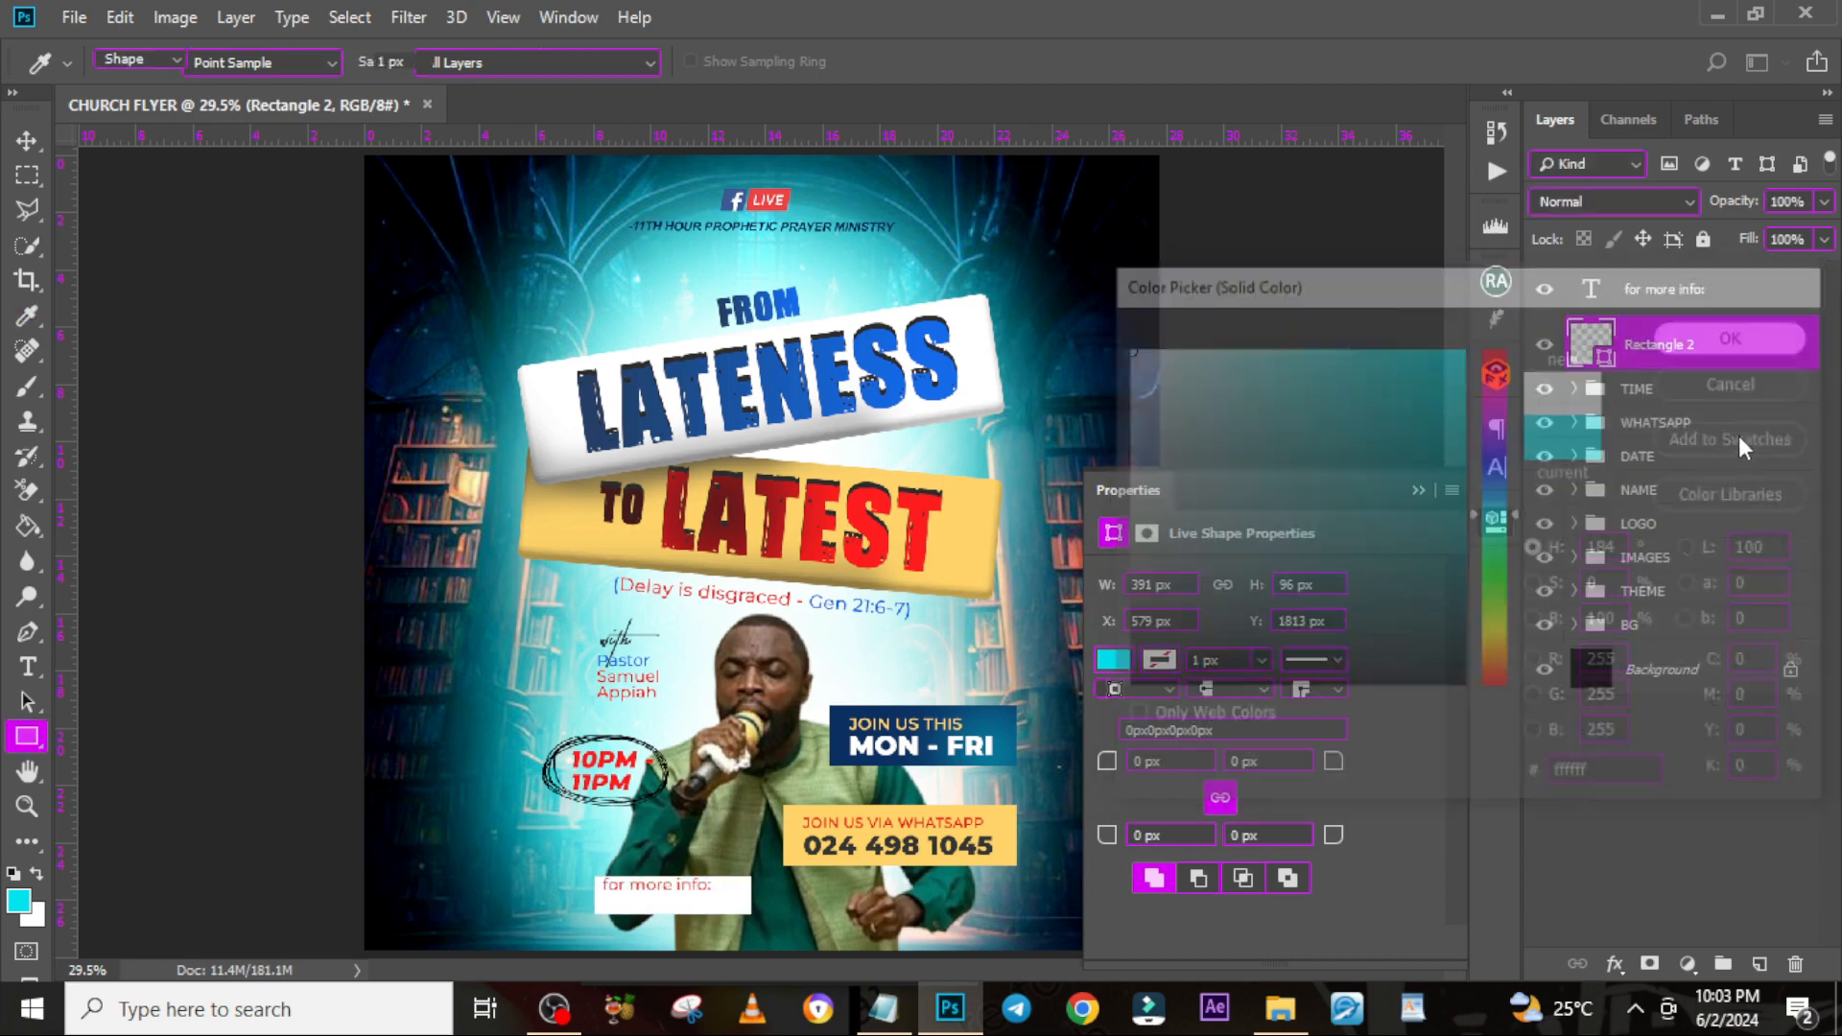
Apply all caps to the "for more info:" text and scale it down to about 81% within the white rectangle
{"action": "left_click", "coordinate": [1643, 302]}
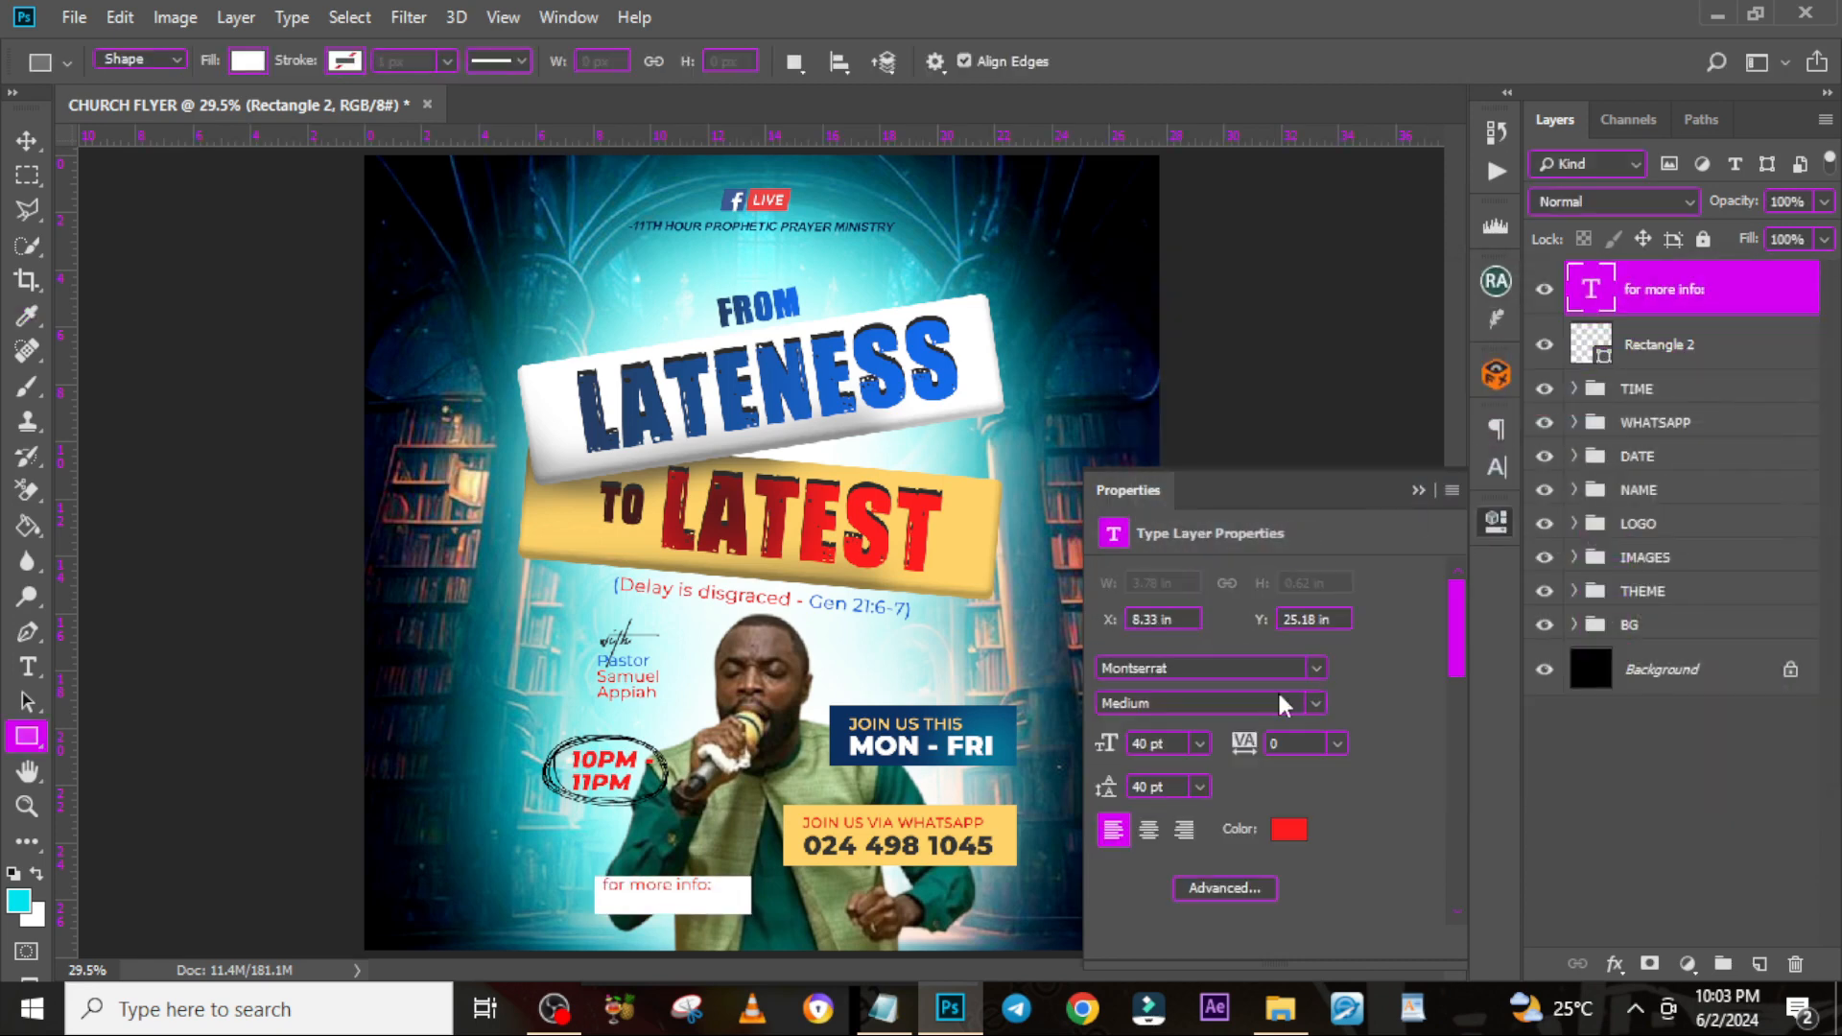
{"action": "left_click", "coordinate": [1495, 469]}
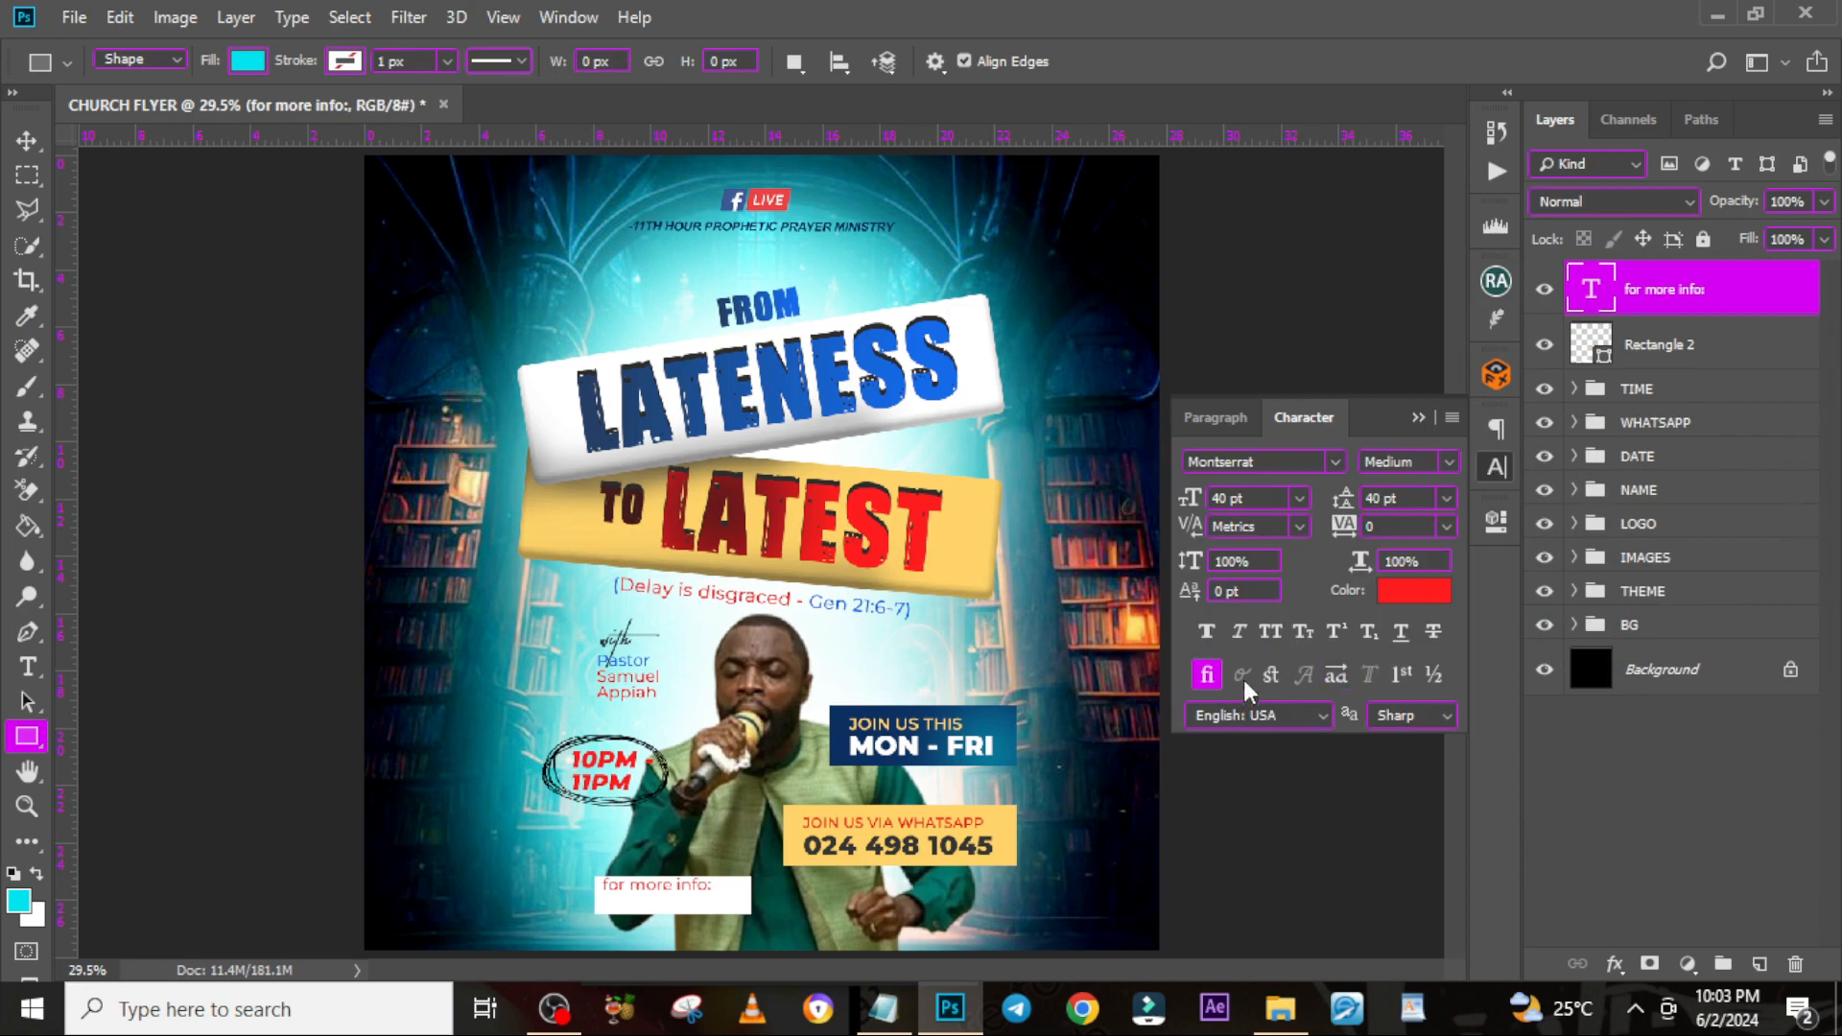
{"action": "left_click", "coordinate": [1271, 632]}
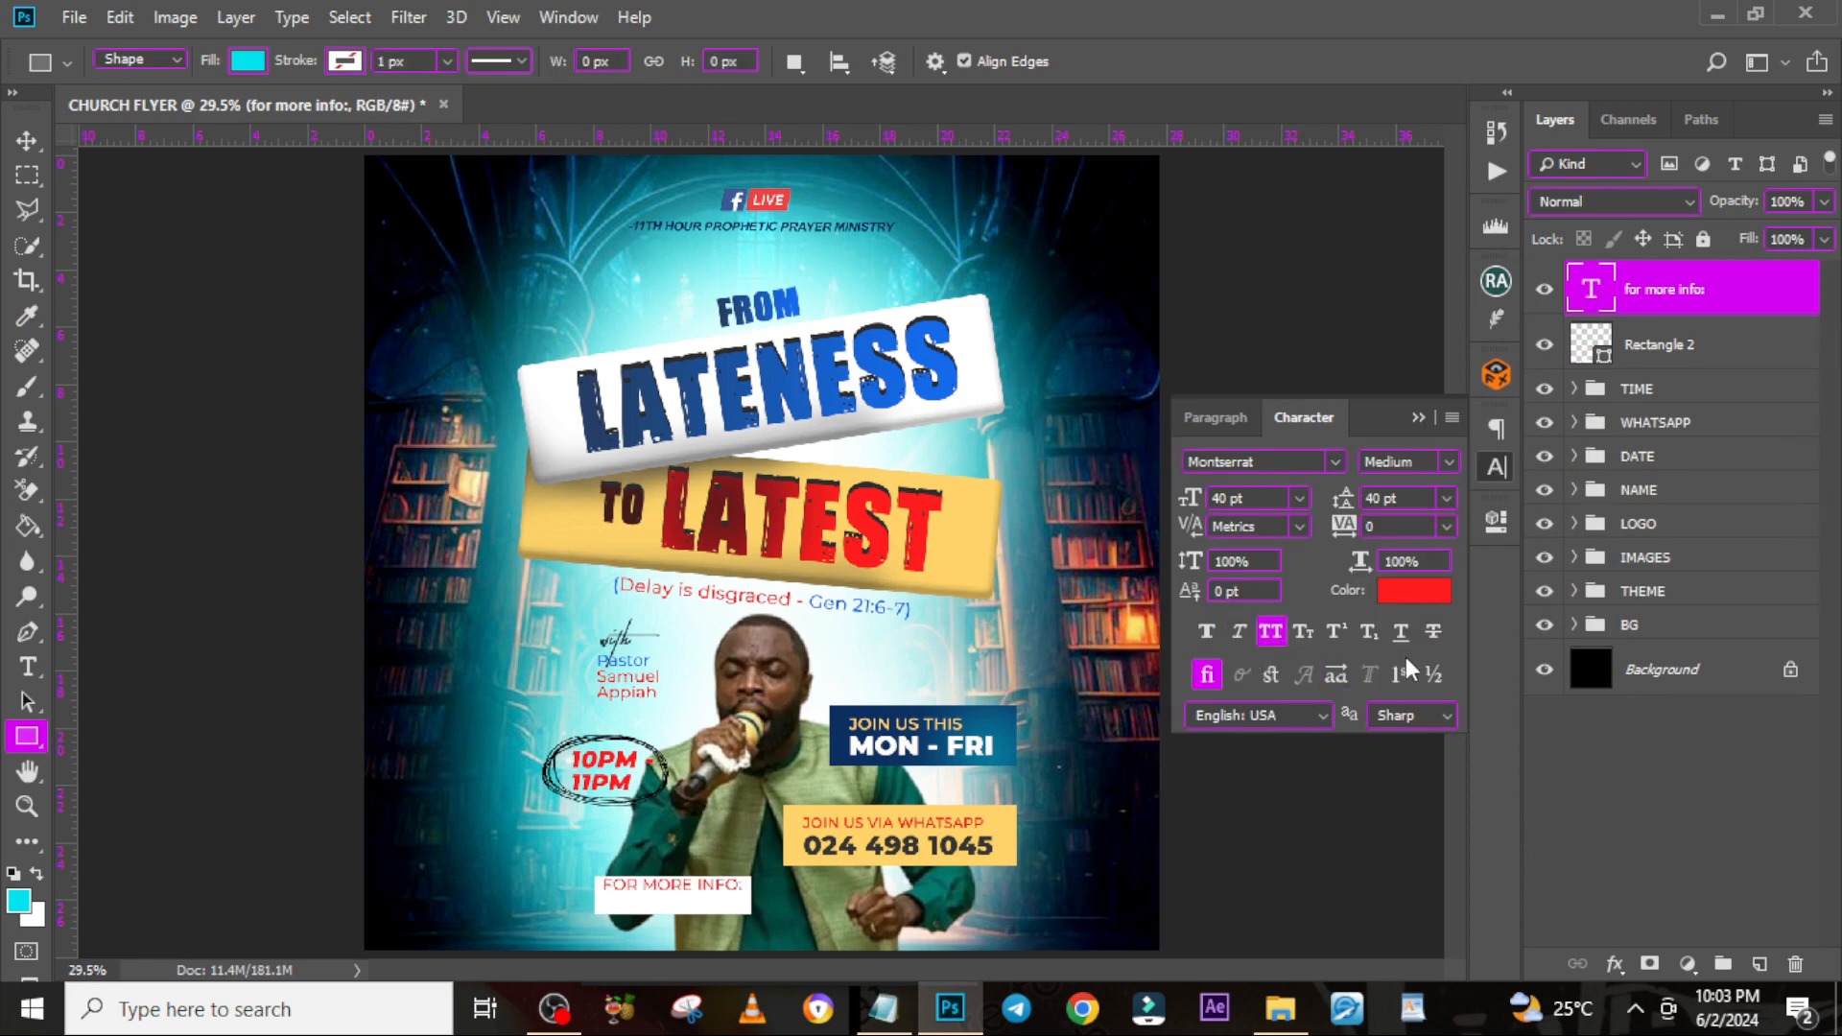
{"action": "key", "text": "ctrl+t"}
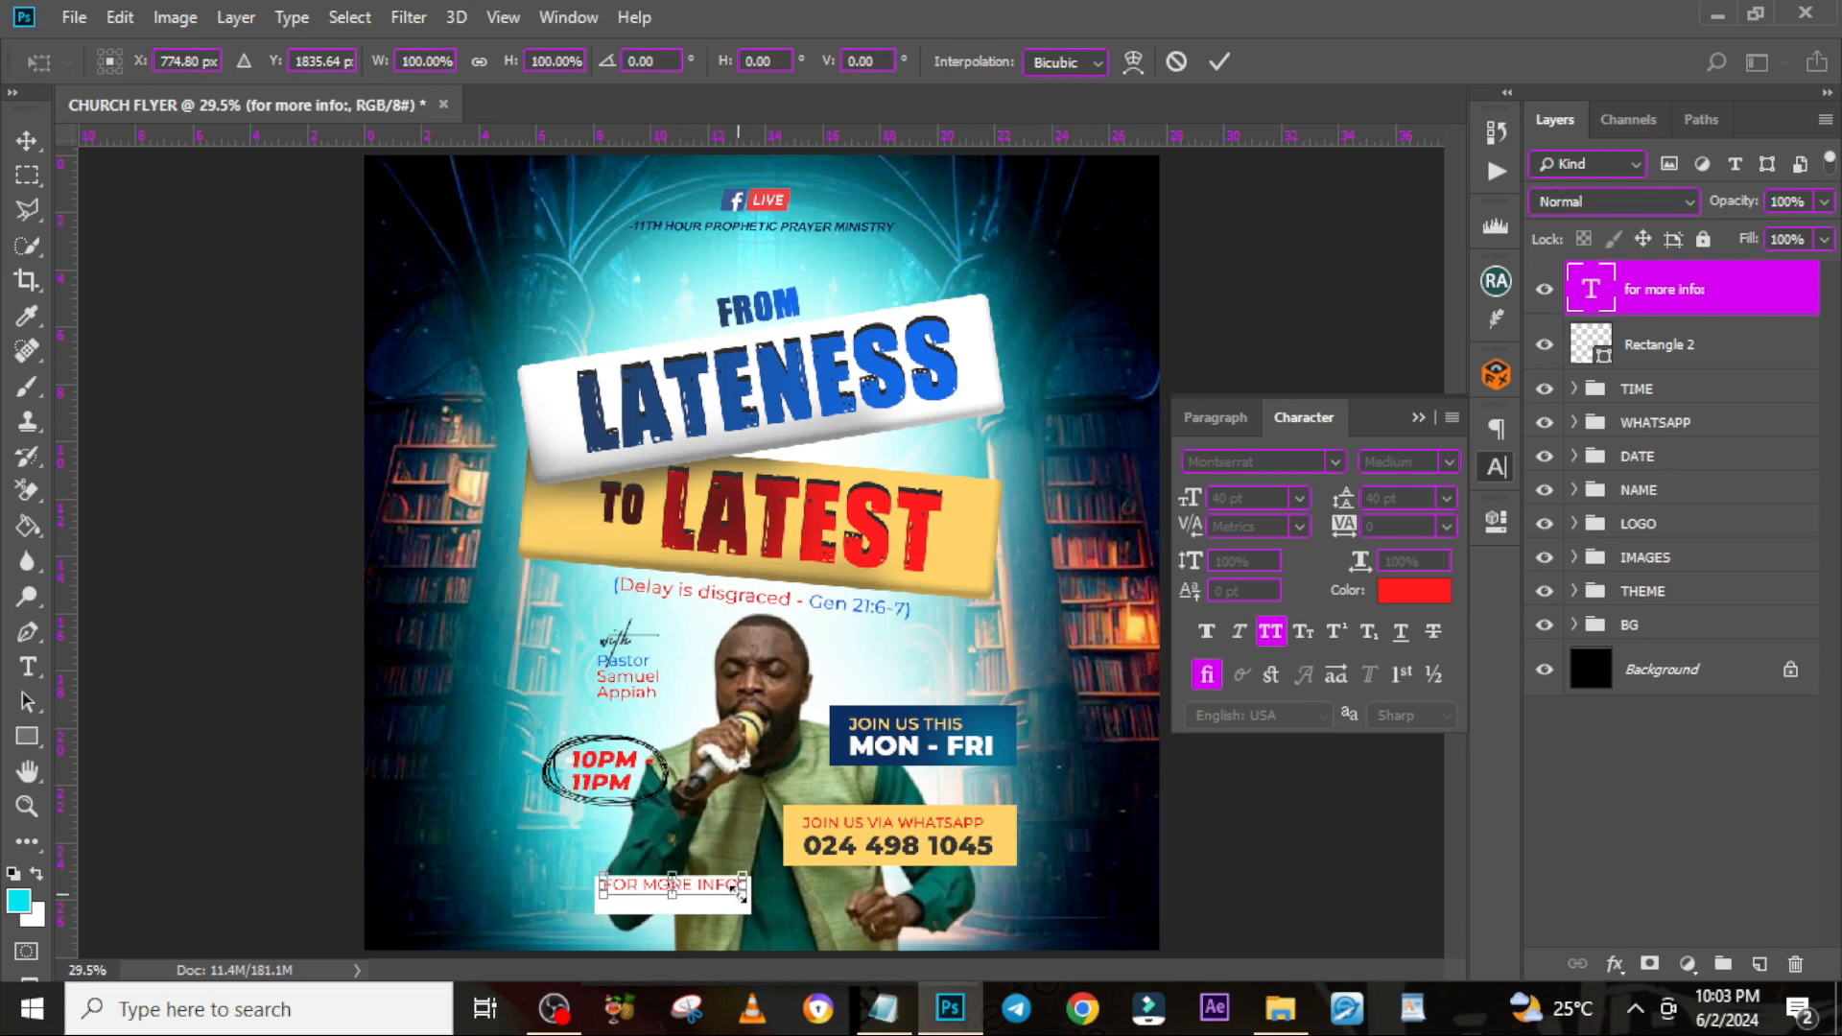
{"action": "left_click_drag", "start_coordinate": [740, 890], "coordinate": [713, 869]}
{"action": "key", "text": "Return"}
Duplicate the FOR MORE INFO: text directly beneath the original inside the white rectangle
{"action": "key", "text": "u"}
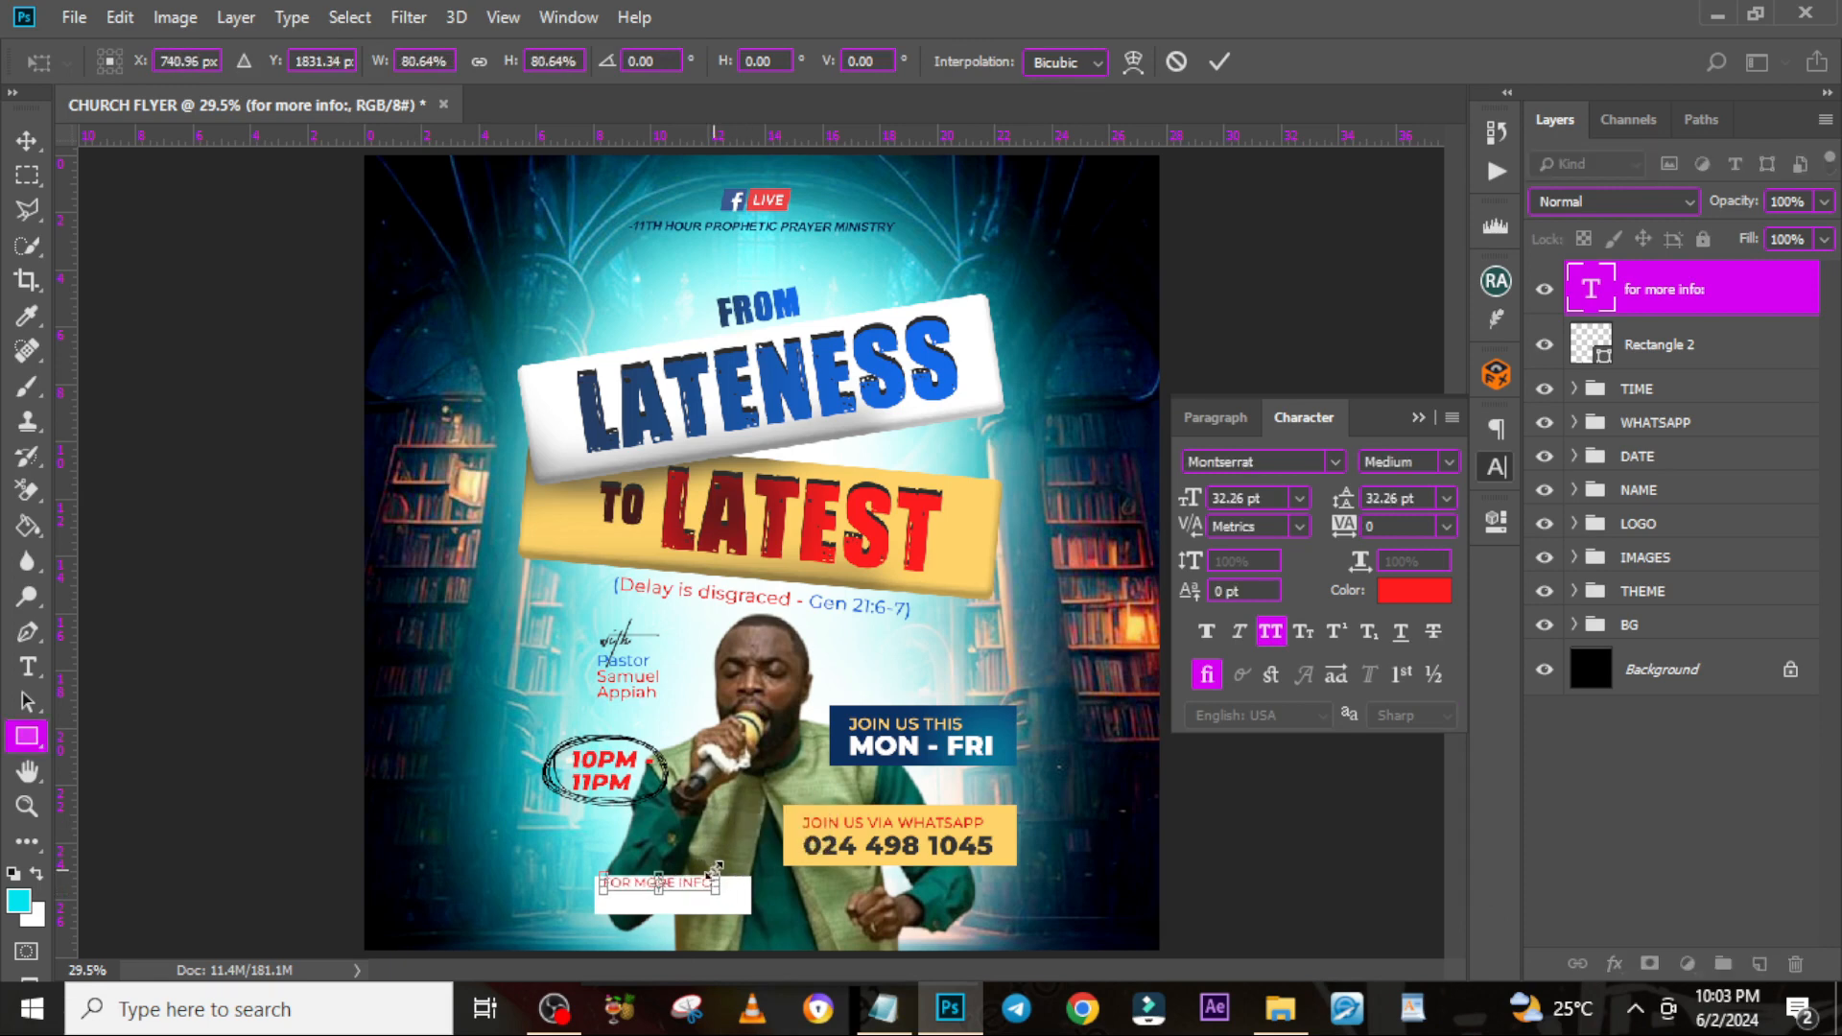
{"action": "key", "text": "v"}
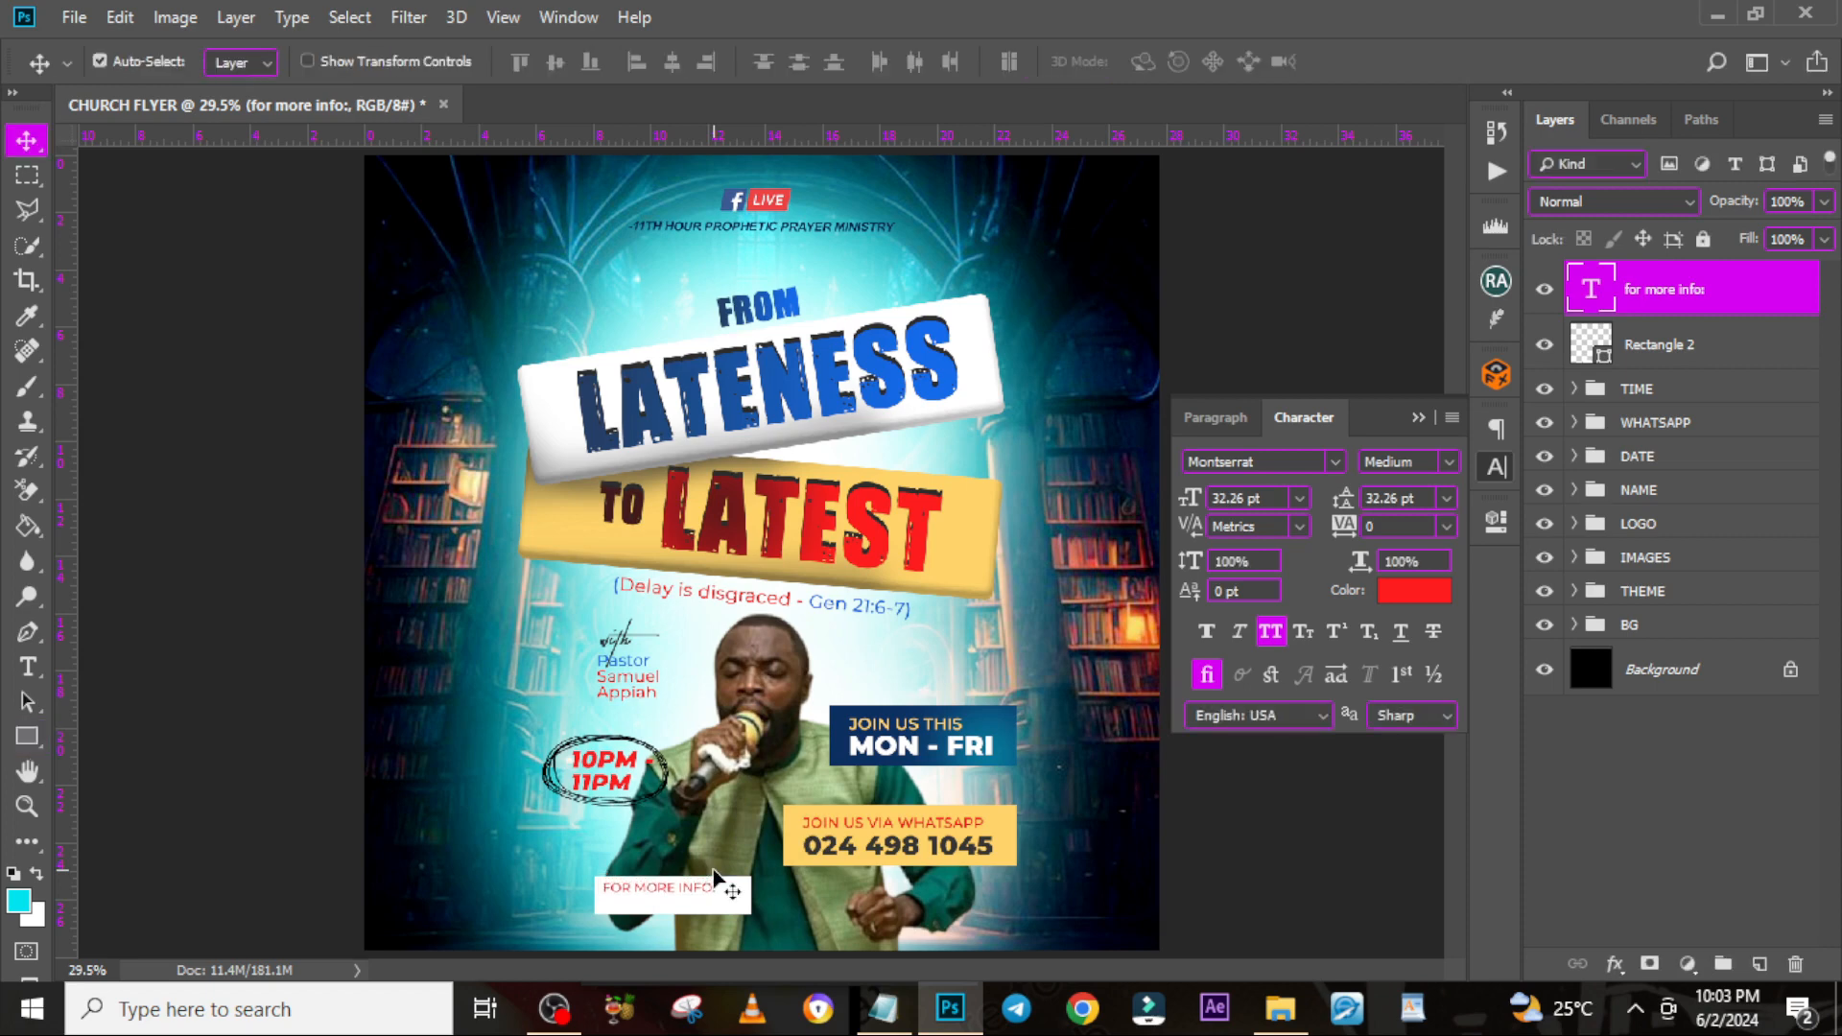
{"action": "left_click_drag", "start_coordinate": [713, 875], "coordinate": [714, 891]}
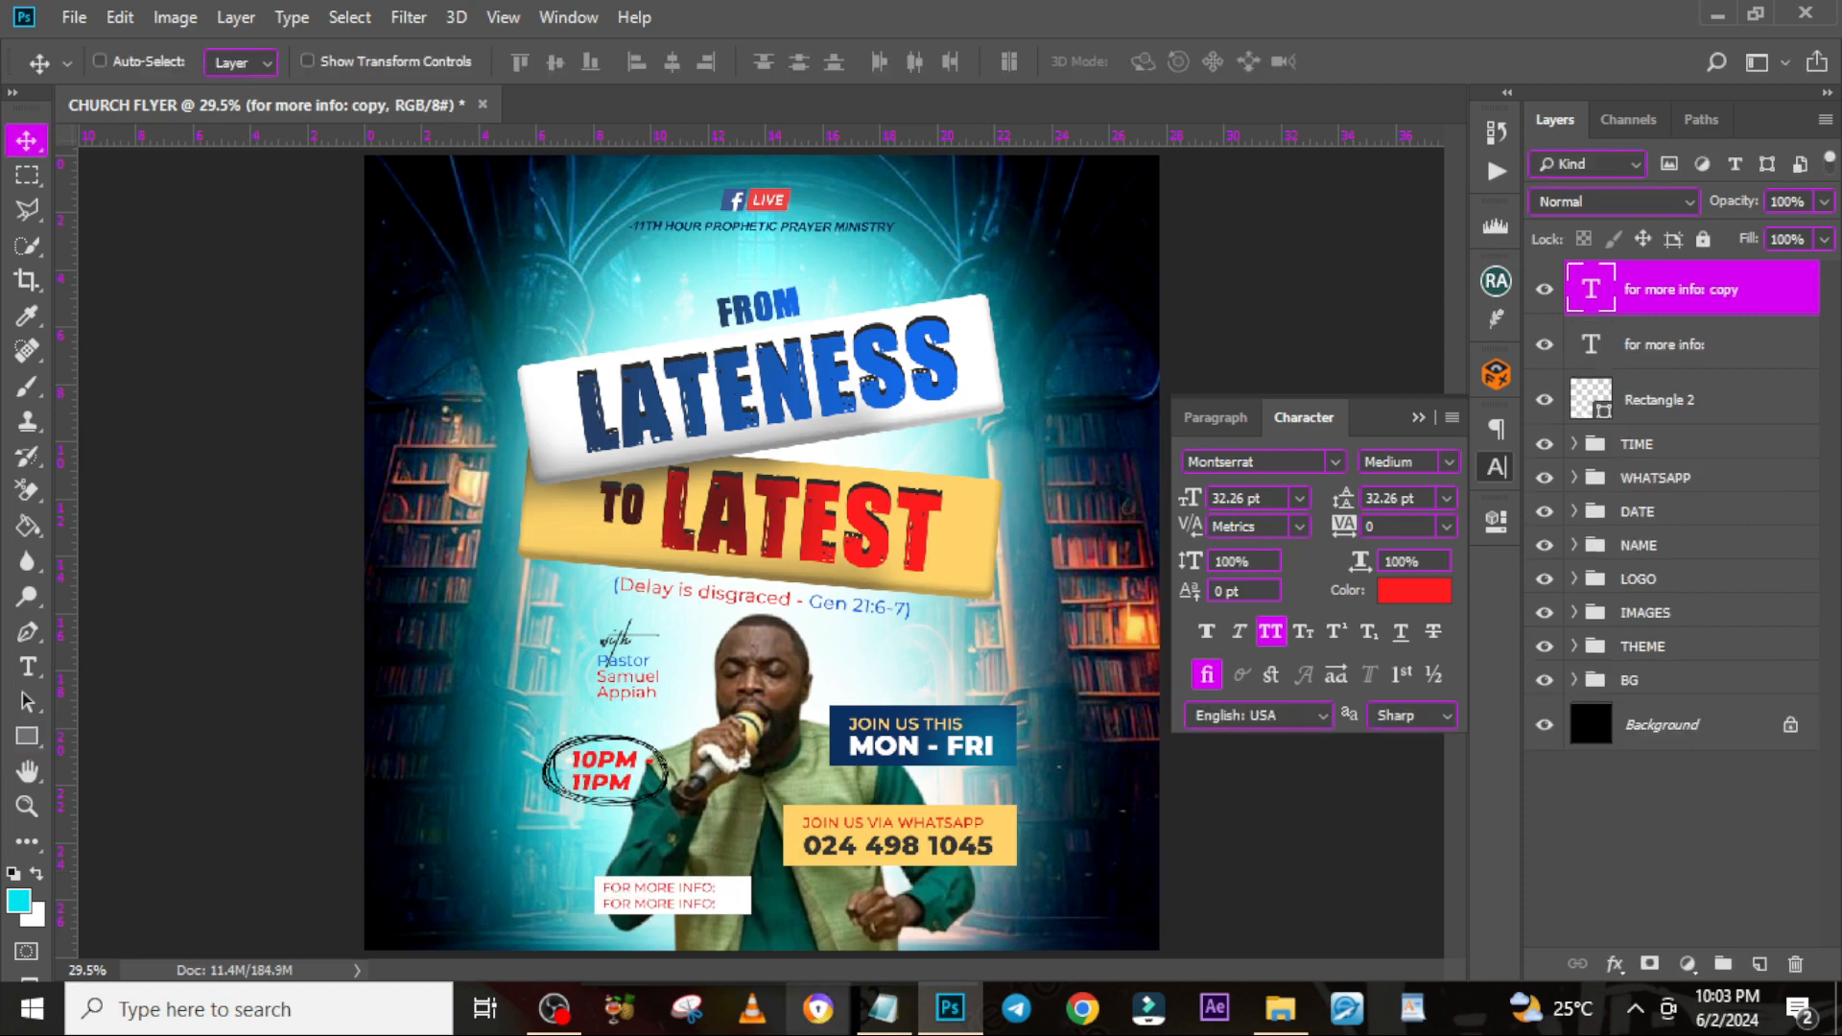
Copy the last phone number from Notepad and replace the duplicated FOR MORE INFO: line with it
{"action": "left_click", "coordinate": [882, 1007]}
{"action": "left_click_drag", "start_coordinate": [752, 704], "coordinate": [559, 703]}
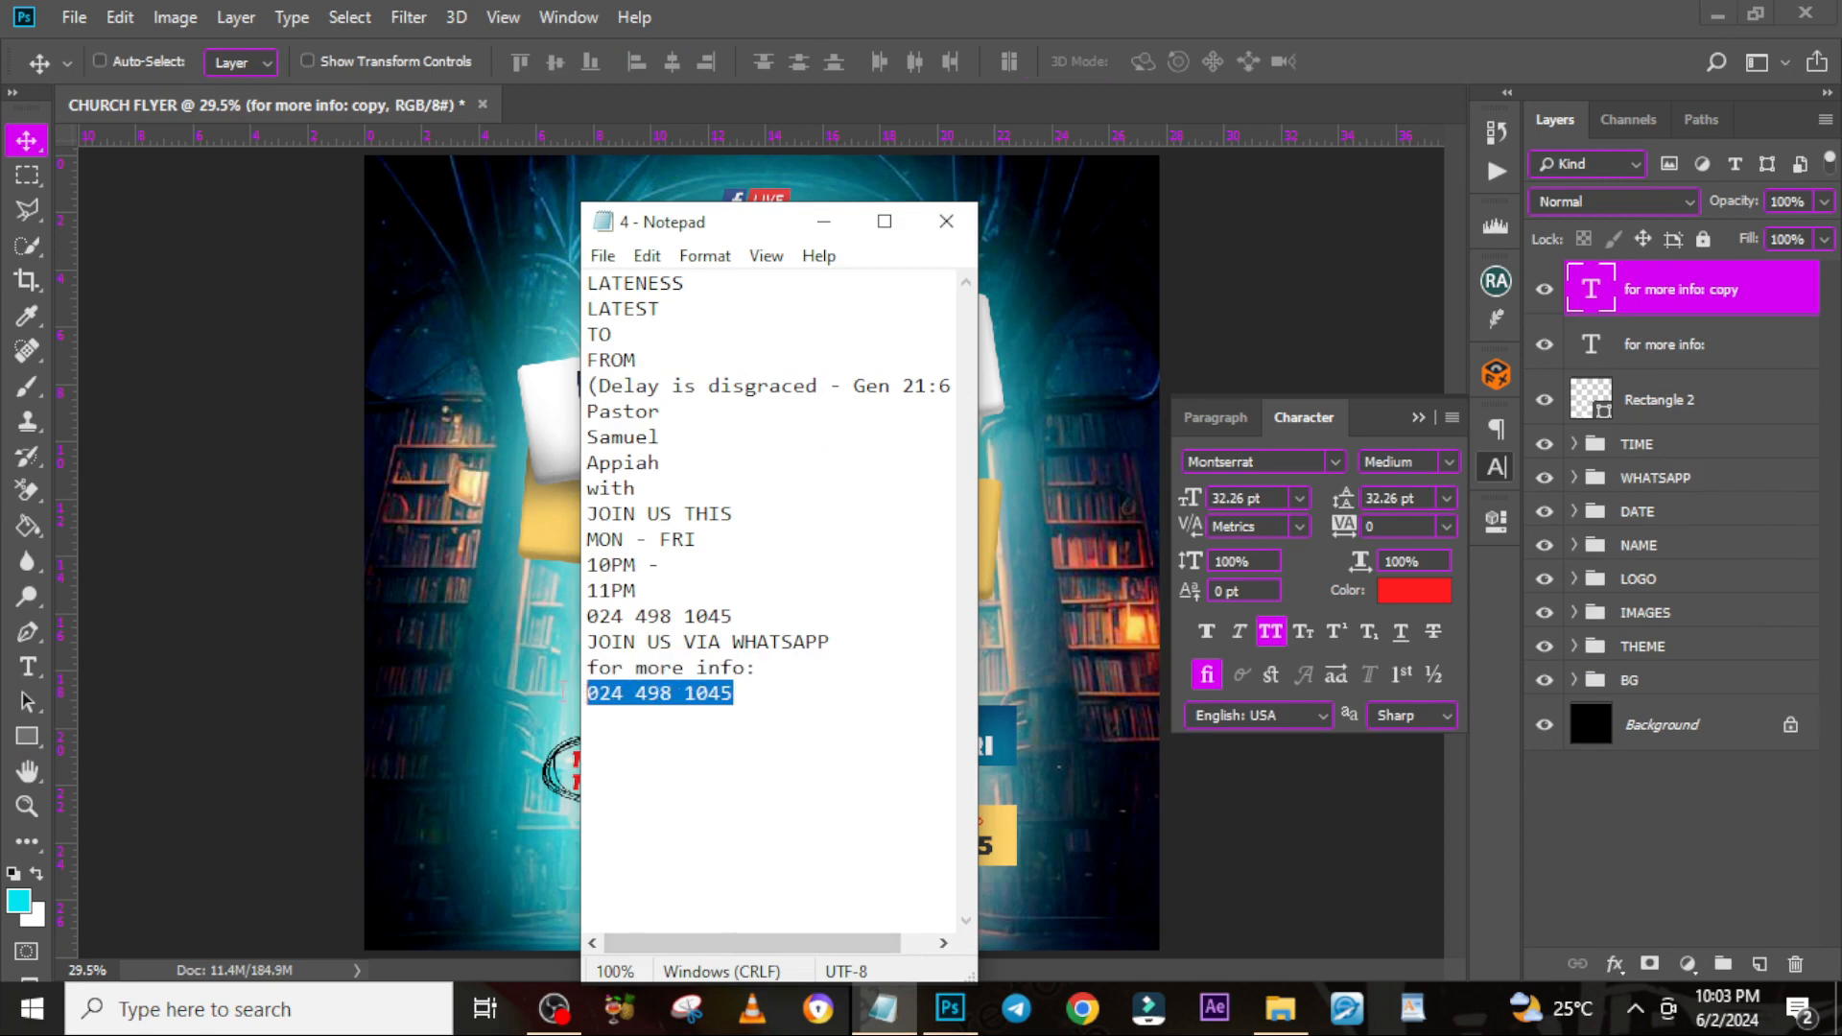
{"action": "left_click", "coordinate": [965, 13]}
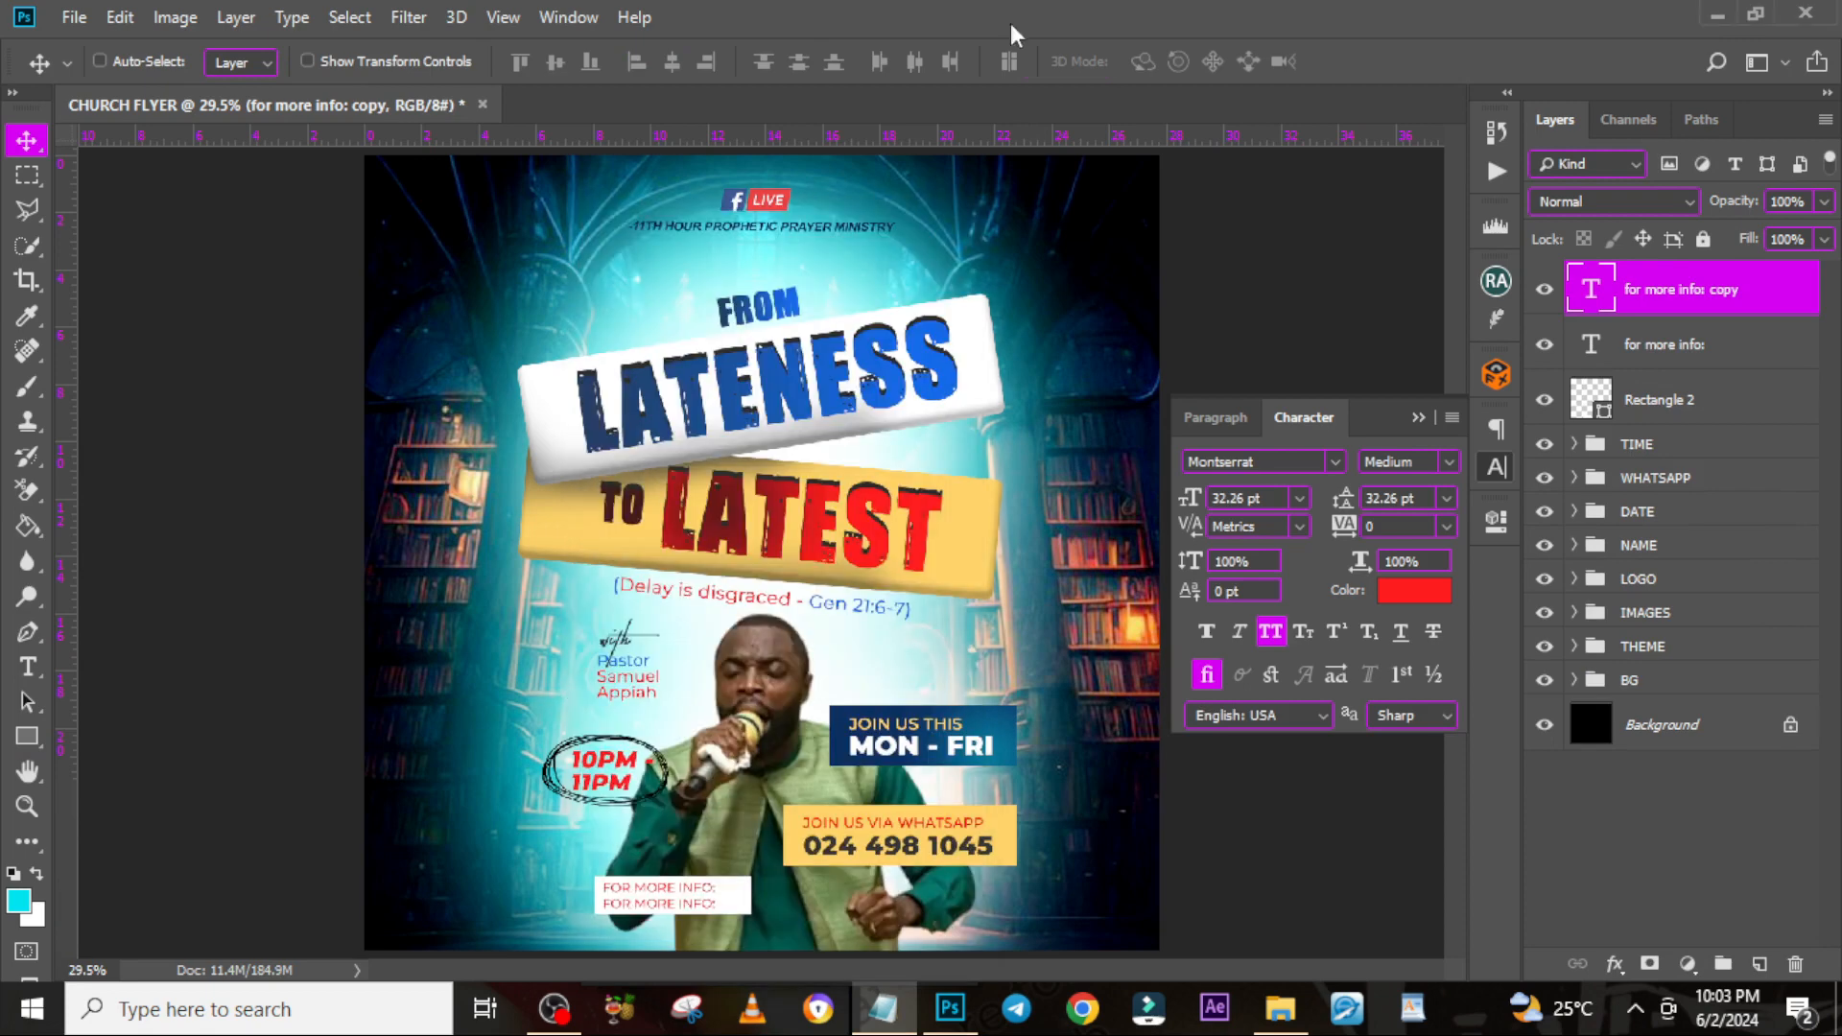
{"action": "double_click", "coordinate": [1593, 289]}
{"action": "key", "text": "ctrl+v"}
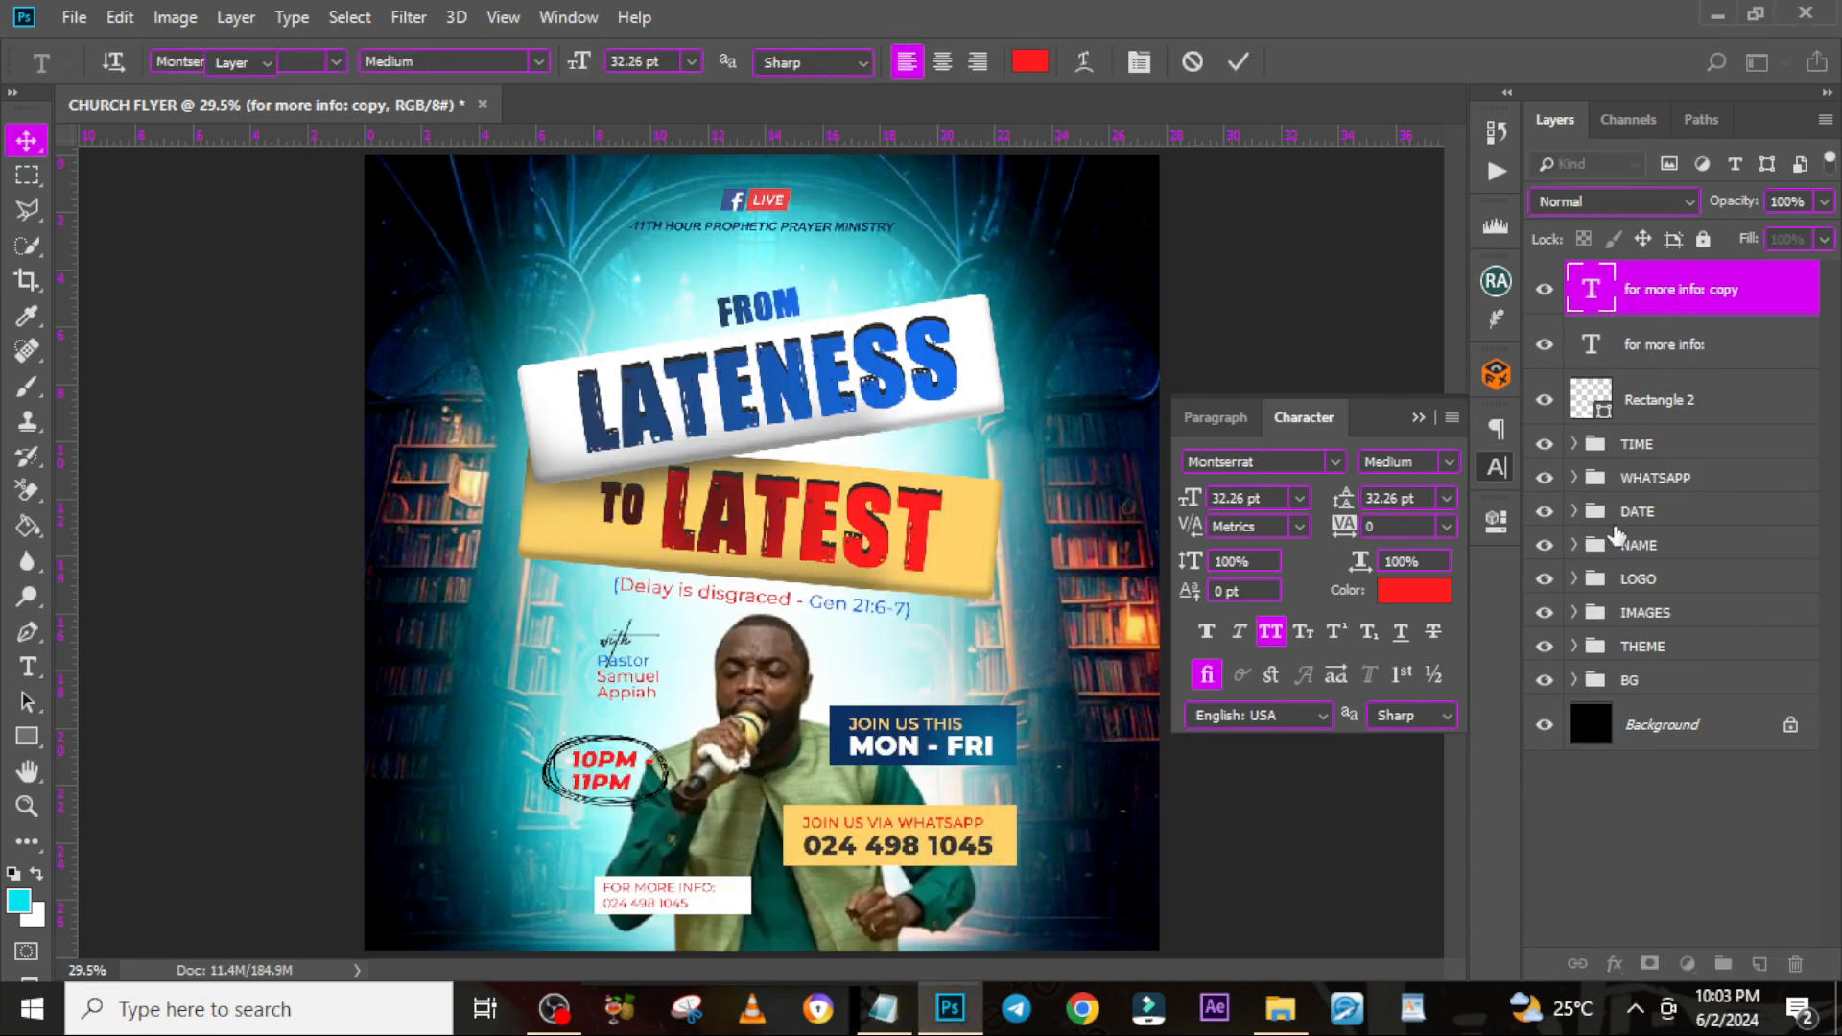
Scale the phone number line in the white rectangle up to about 50.24 pt
{"action": "key", "text": "ctrl+Return"}
{"action": "key", "text": "v"}
{"action": "key", "text": "ctrl+t"}
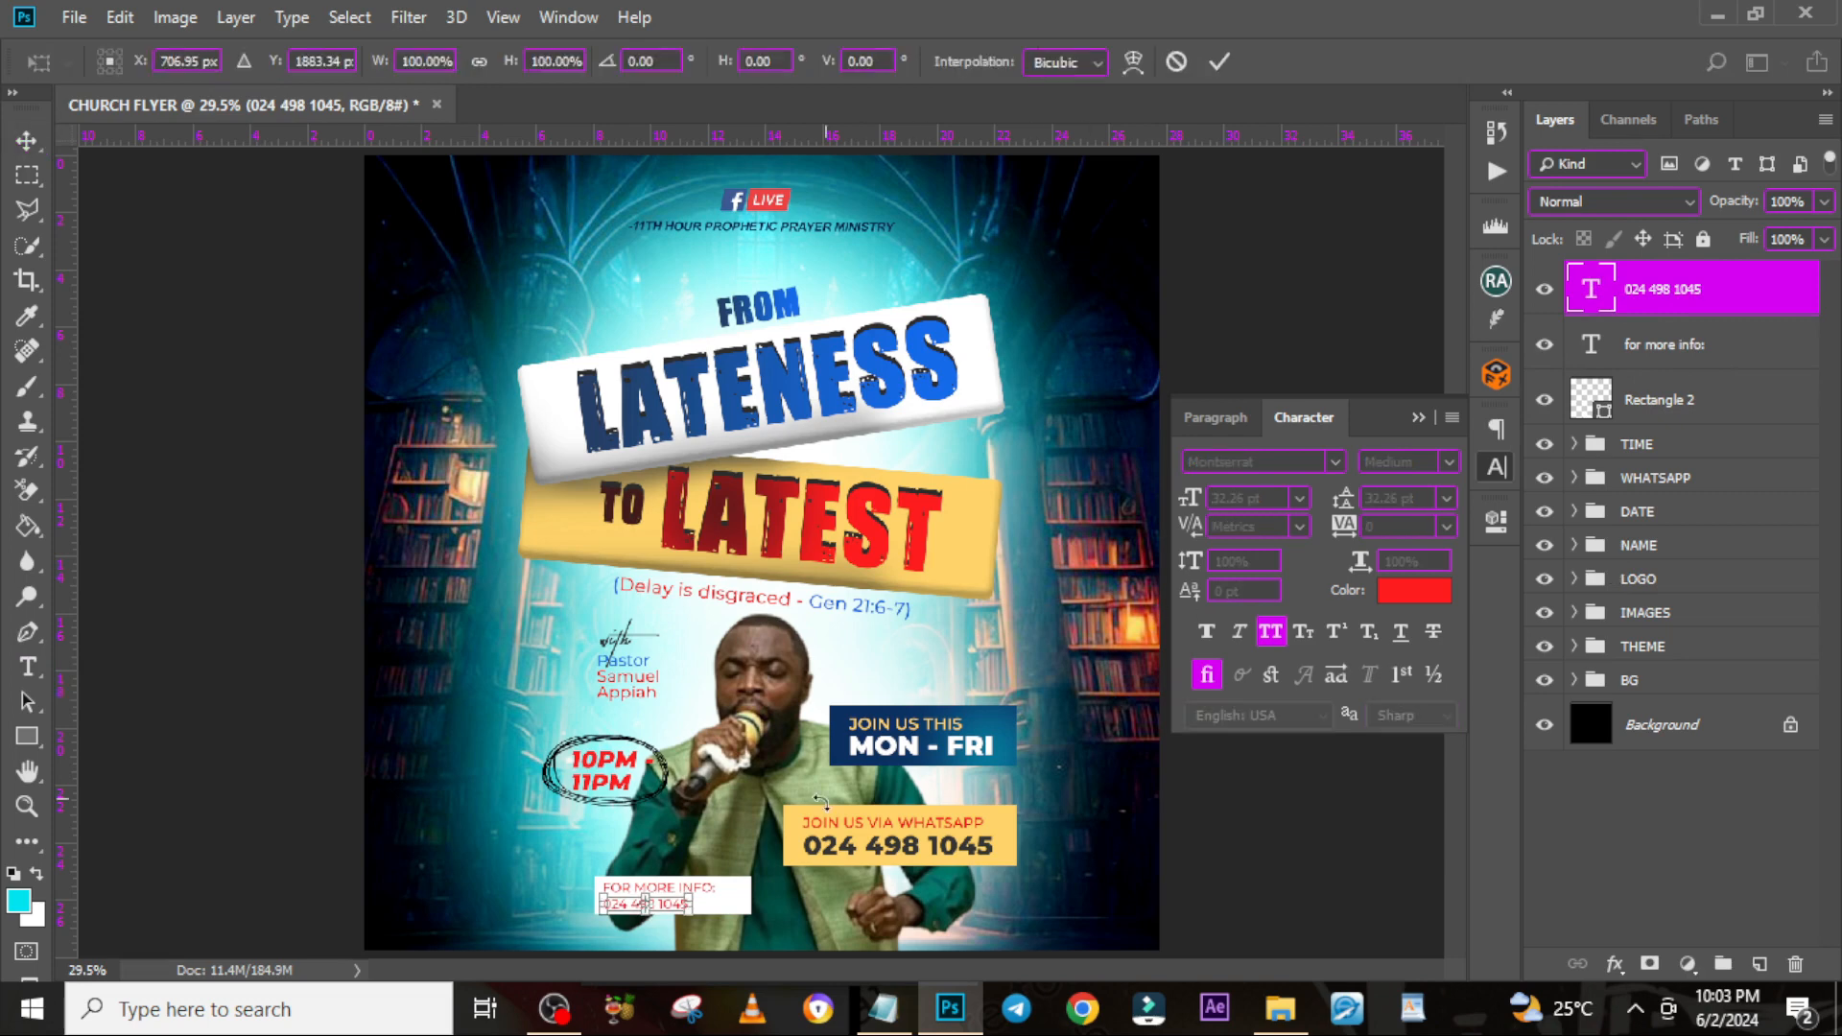
{"action": "left_click_drag", "start_coordinate": [704, 897], "coordinate": [739, 898]}
{"action": "key", "text": "Return"}
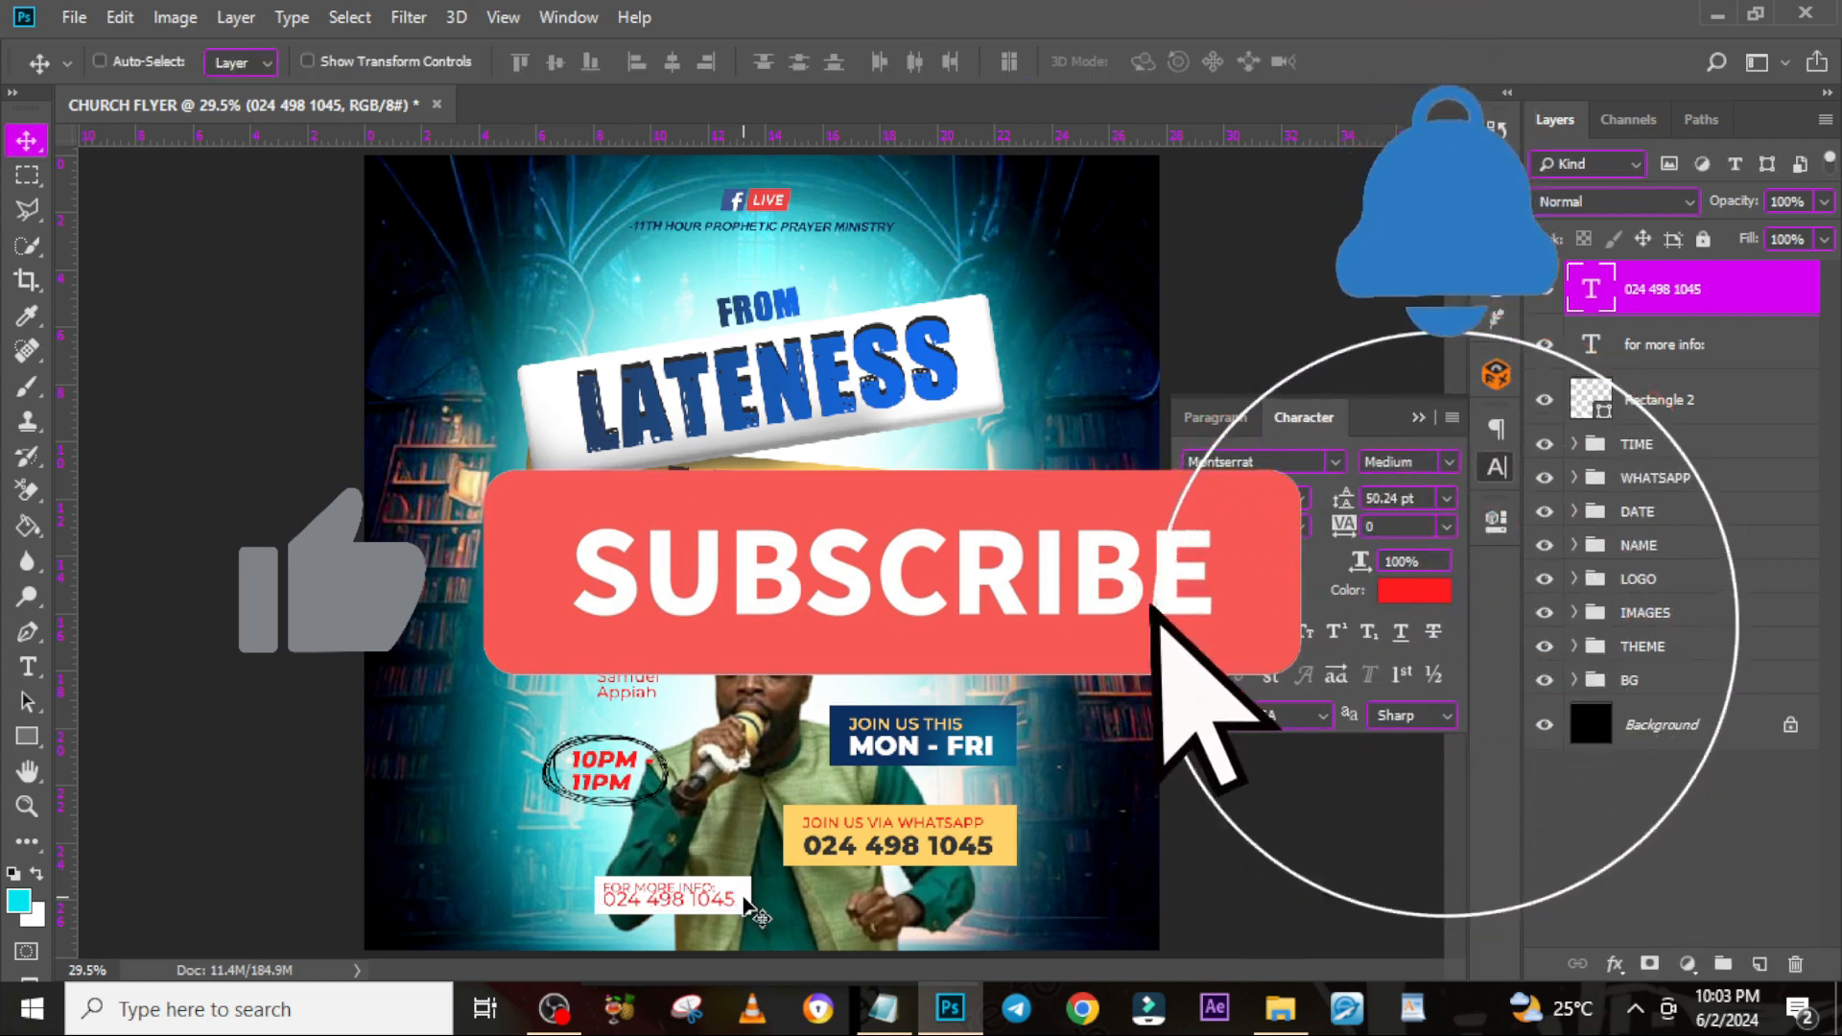
Set the contact phone number's font weight to ExtraBold and nudge it down slightly beneath the FOR MORE INFO: line
{"action": "left_click", "coordinate": [1457, 465]}
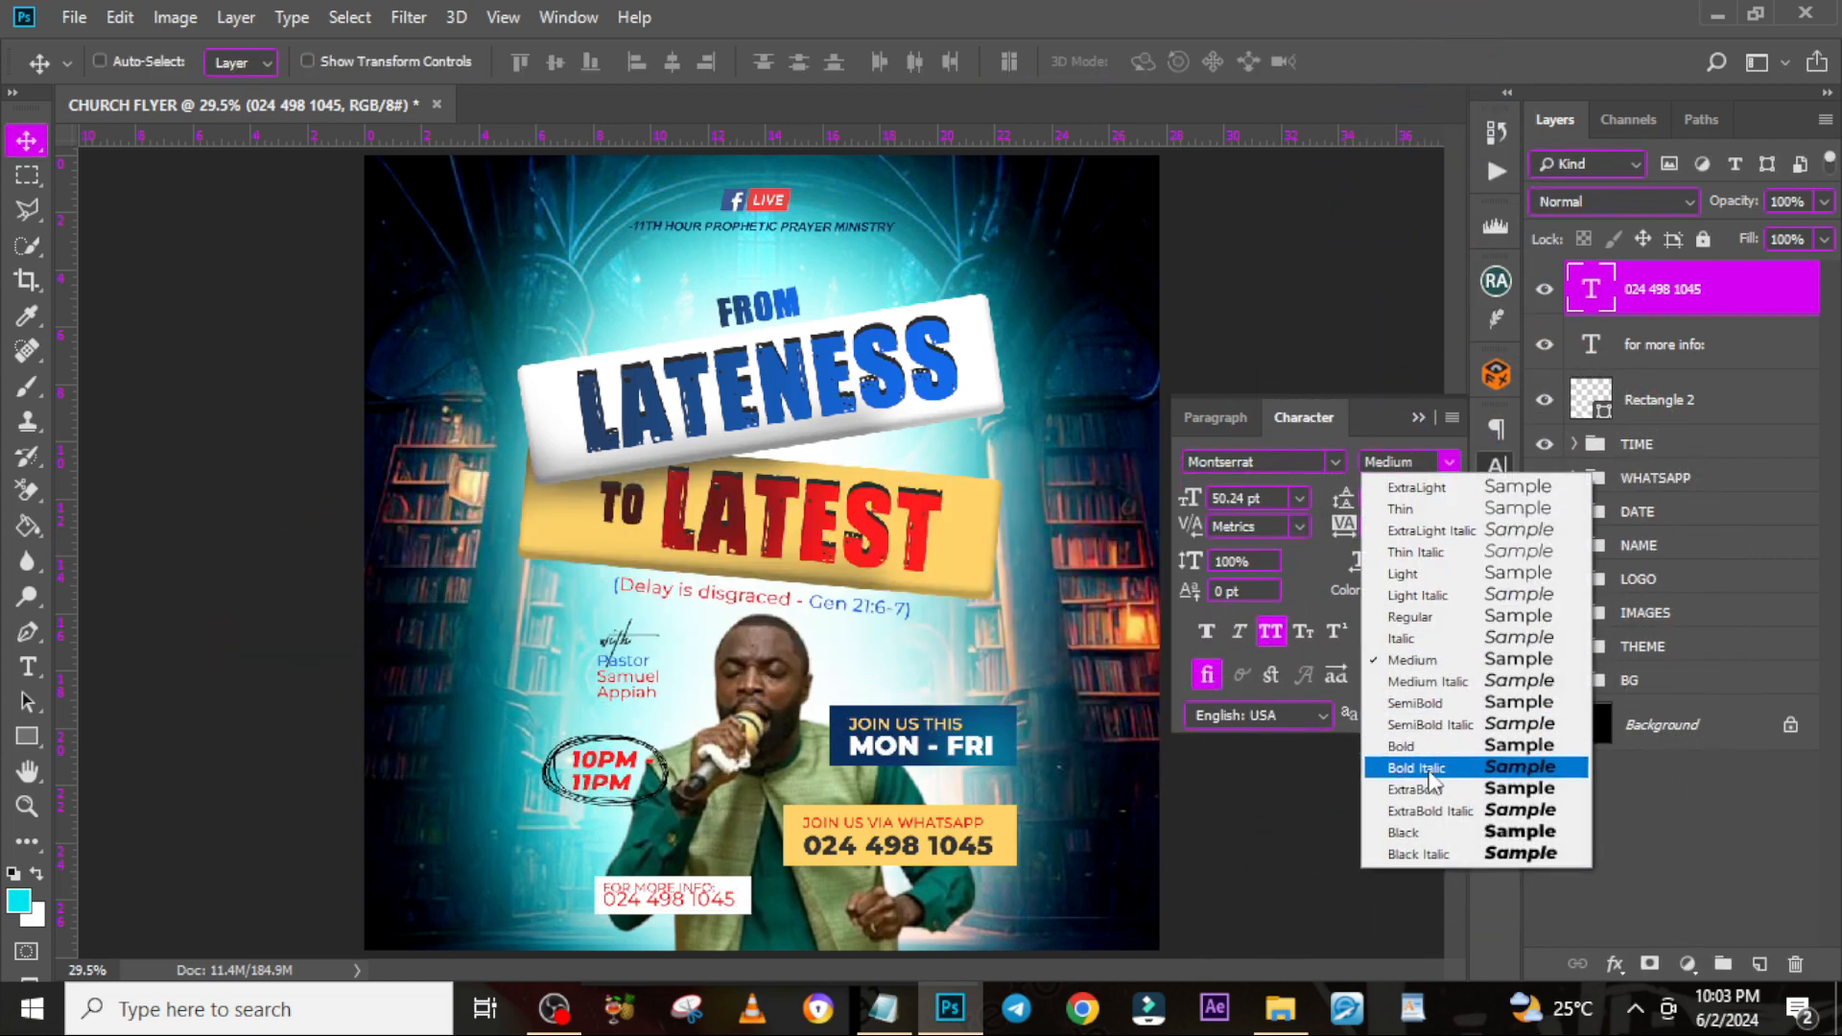
{"action": "left_click", "coordinate": [1431, 789]}
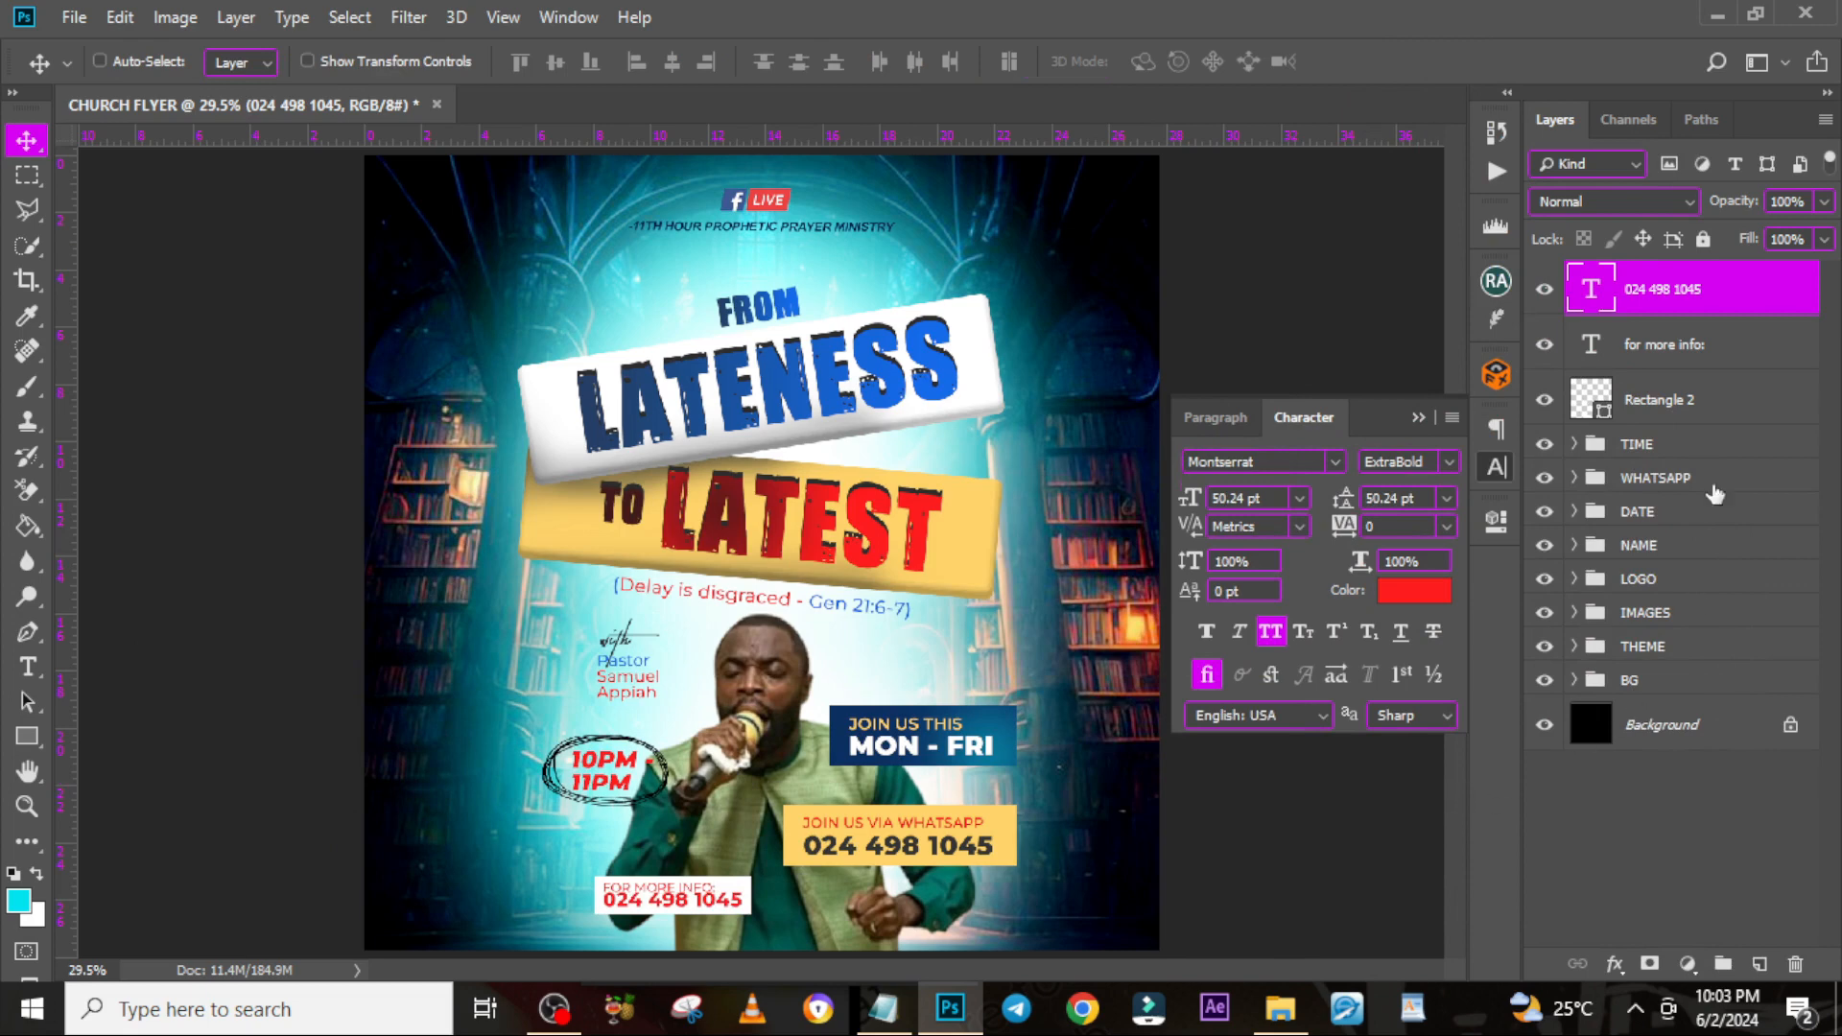
{"action": "key", "text": "shift+Down"}
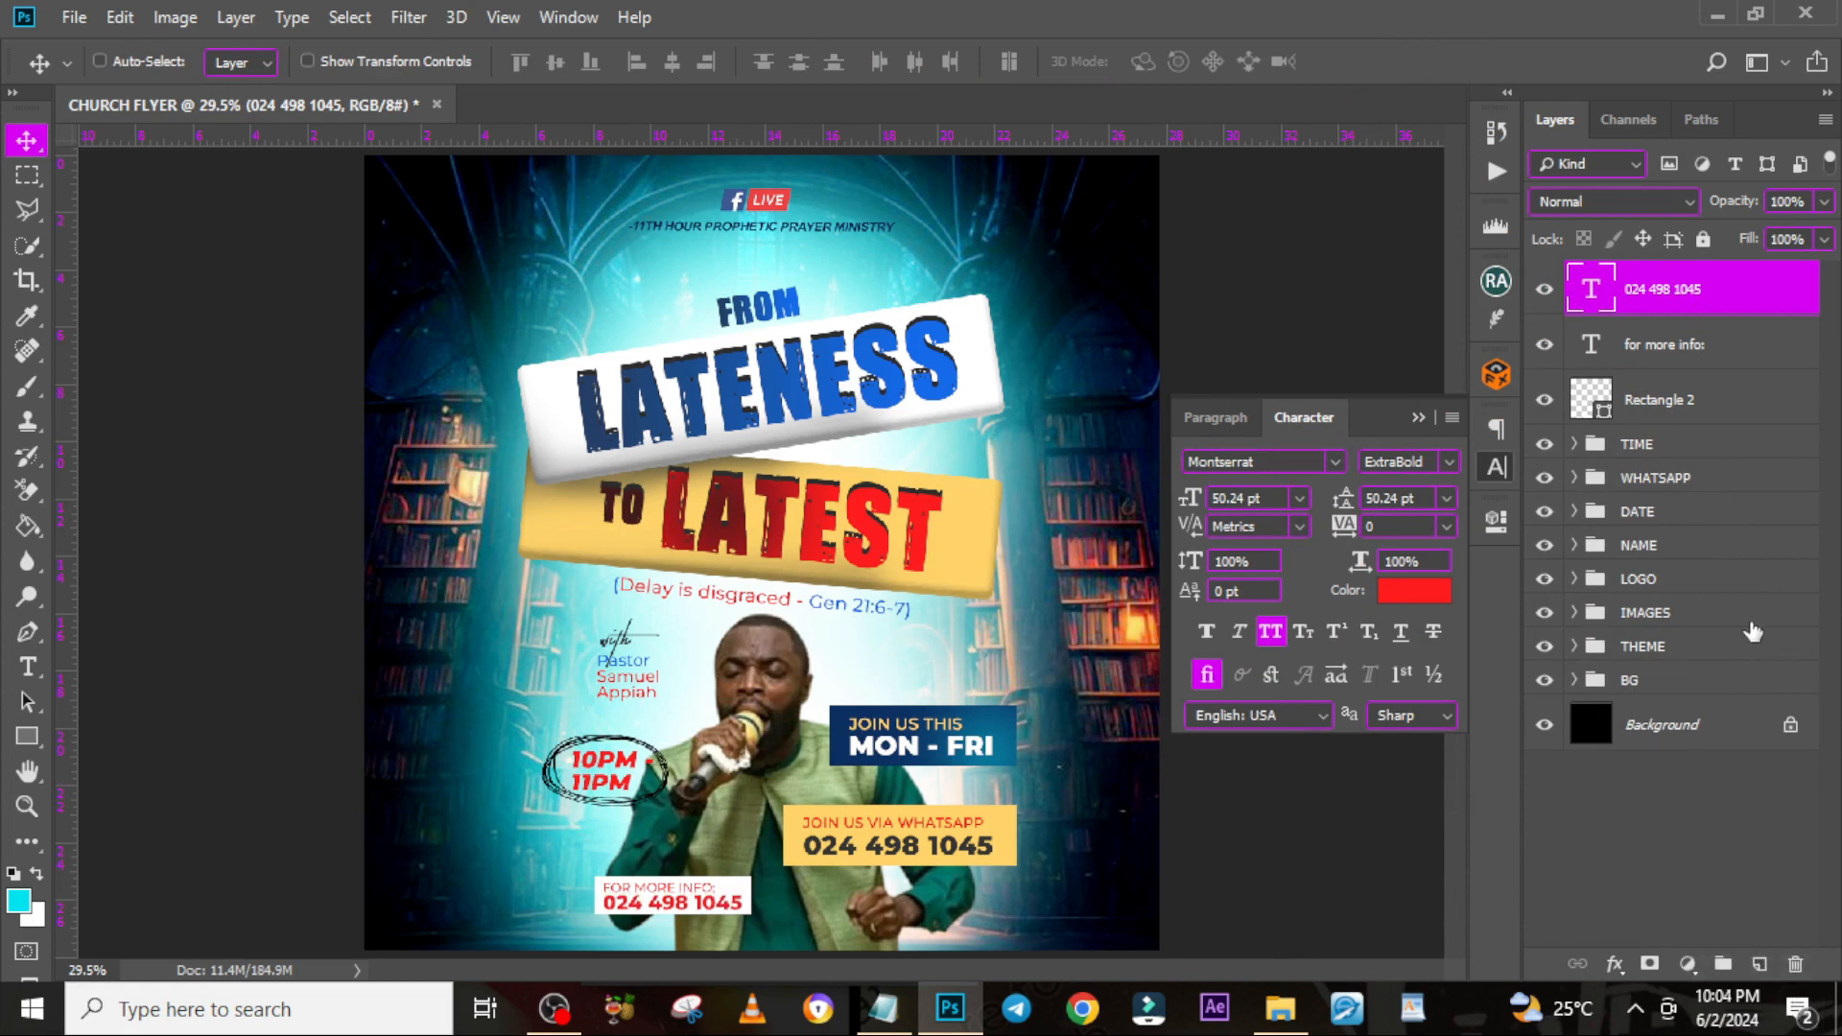
Recolor the FOR MORE INFO: text to a neutral dark grey
{"action": "left_click", "coordinate": [1671, 345]}
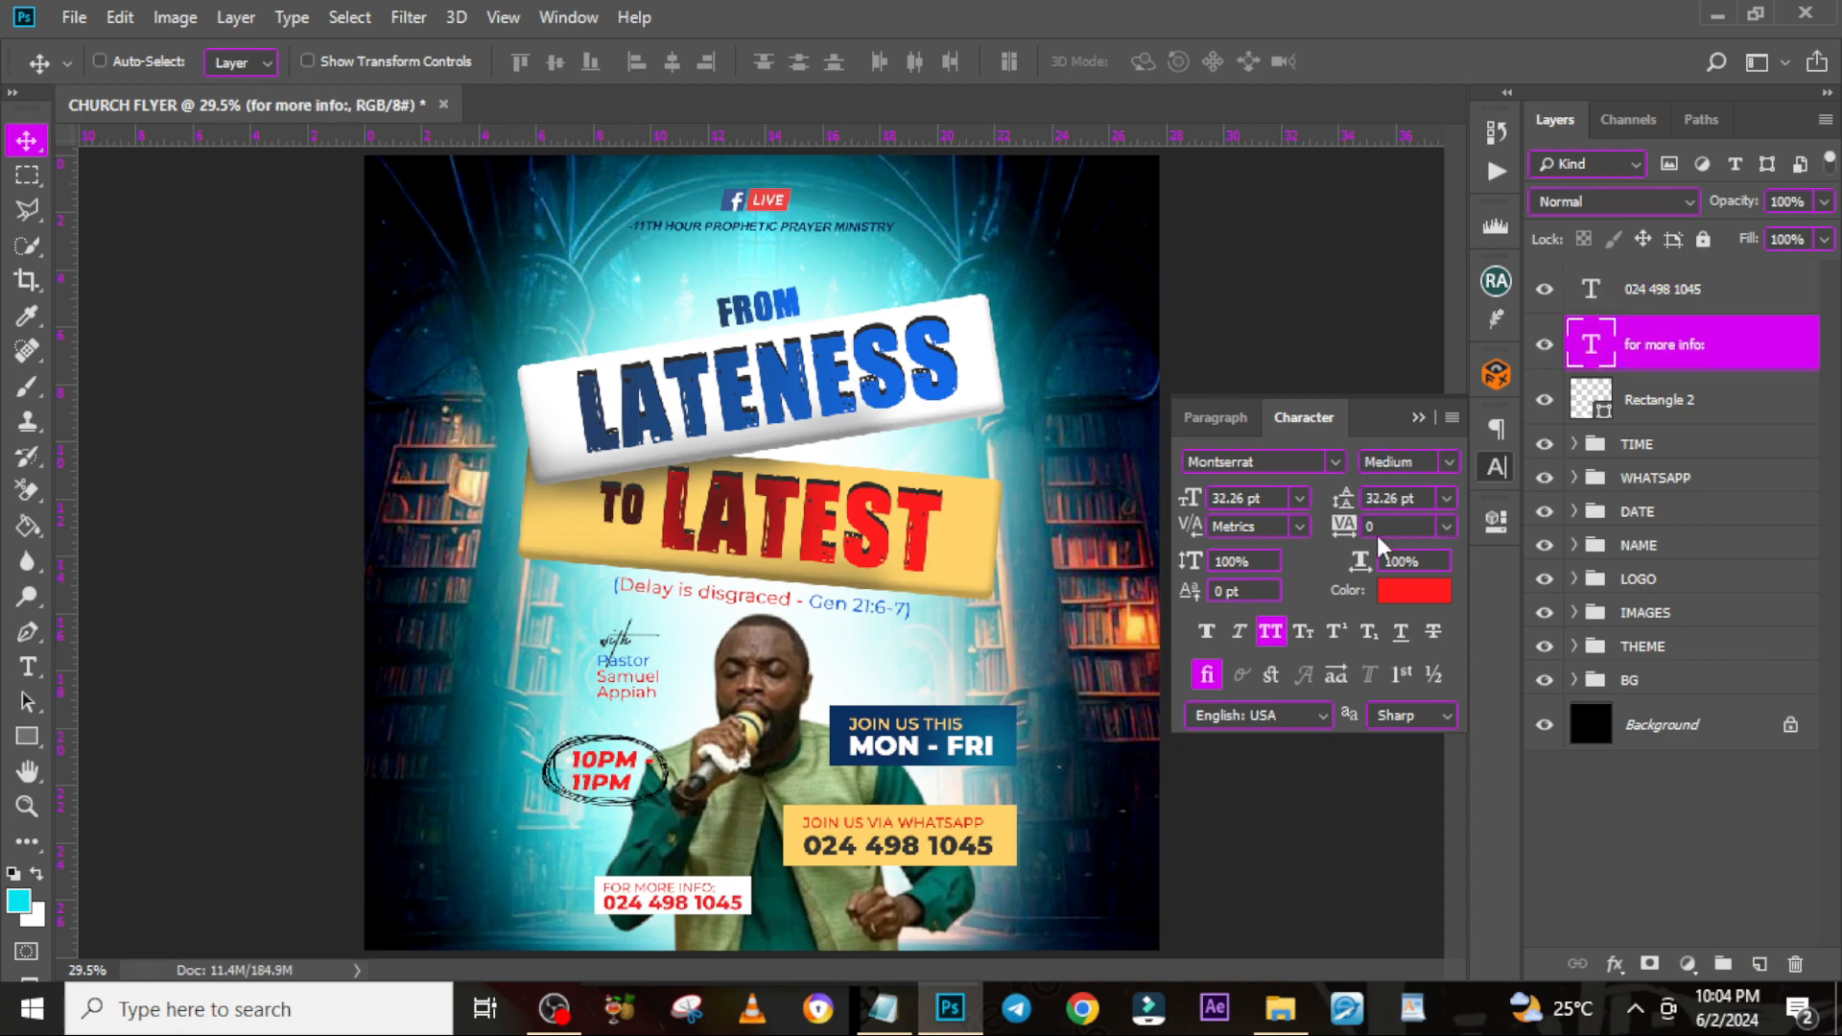
{"action": "left_click", "coordinate": [1398, 592]}
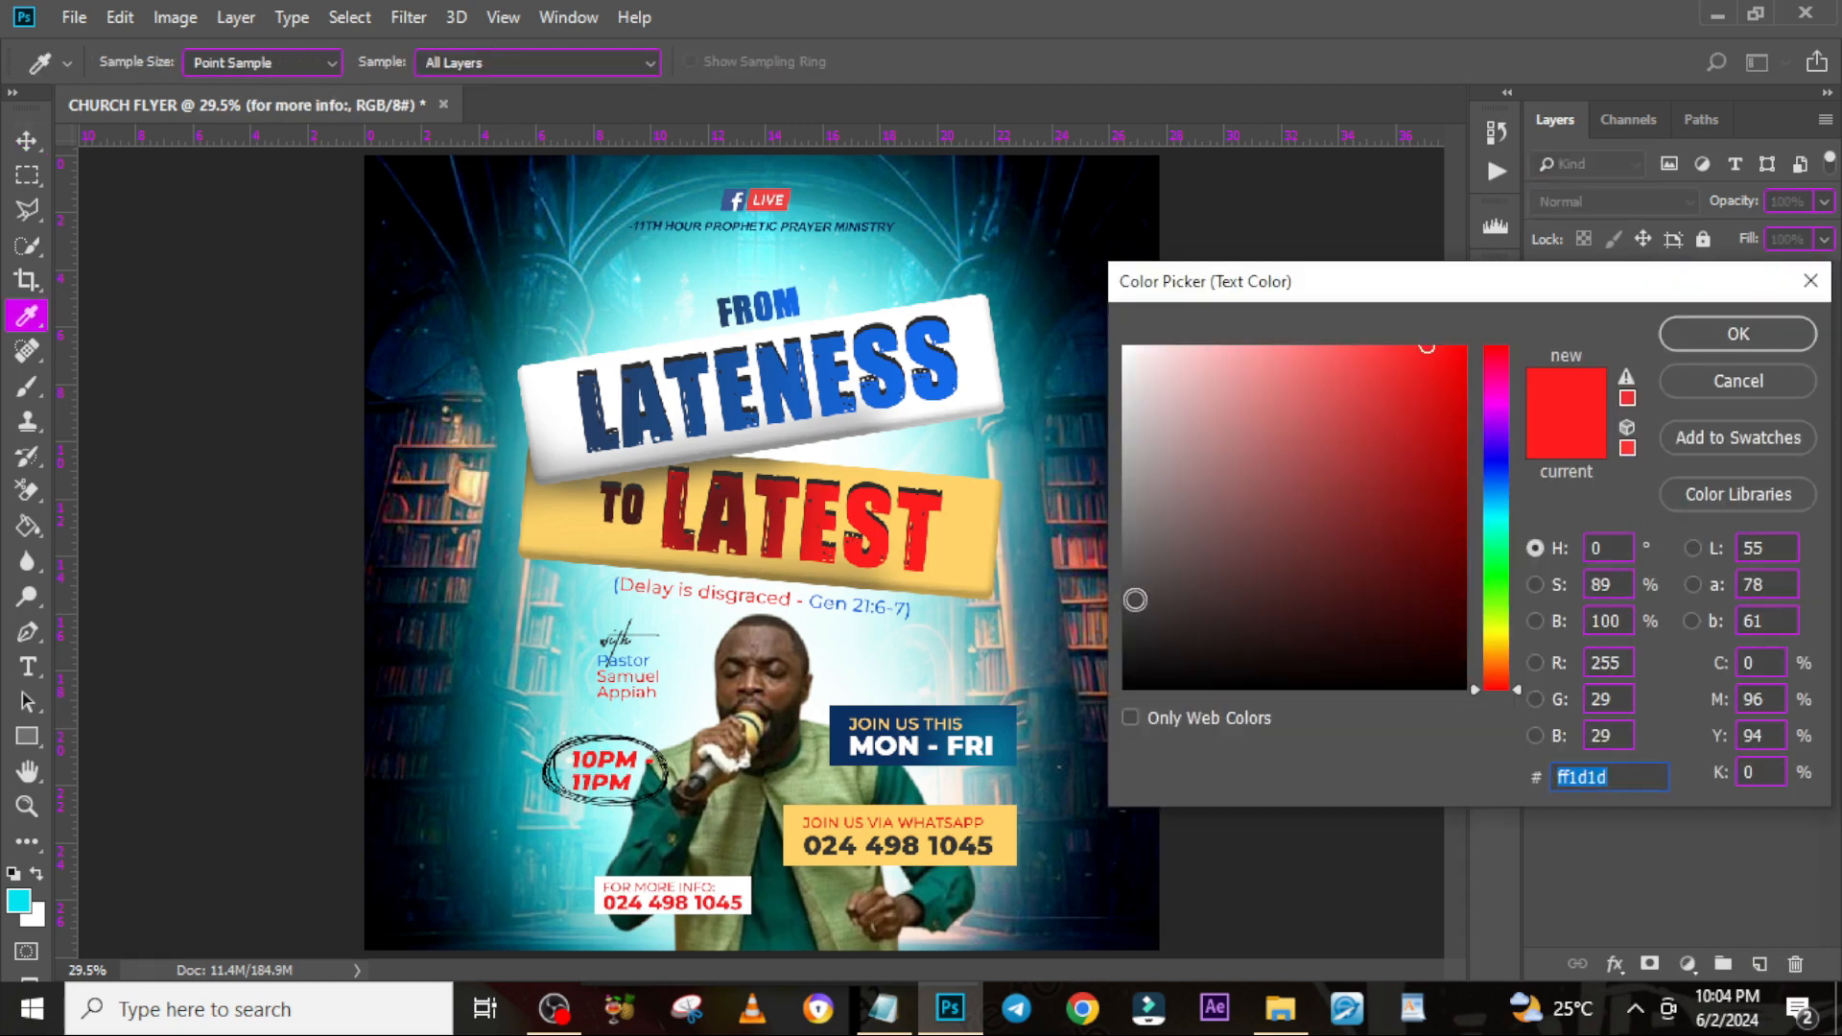
{"action": "left_click_drag", "start_coordinate": [1135, 600], "coordinate": [1122, 599]}
{"action": "left_click", "coordinate": [1715, 331]}
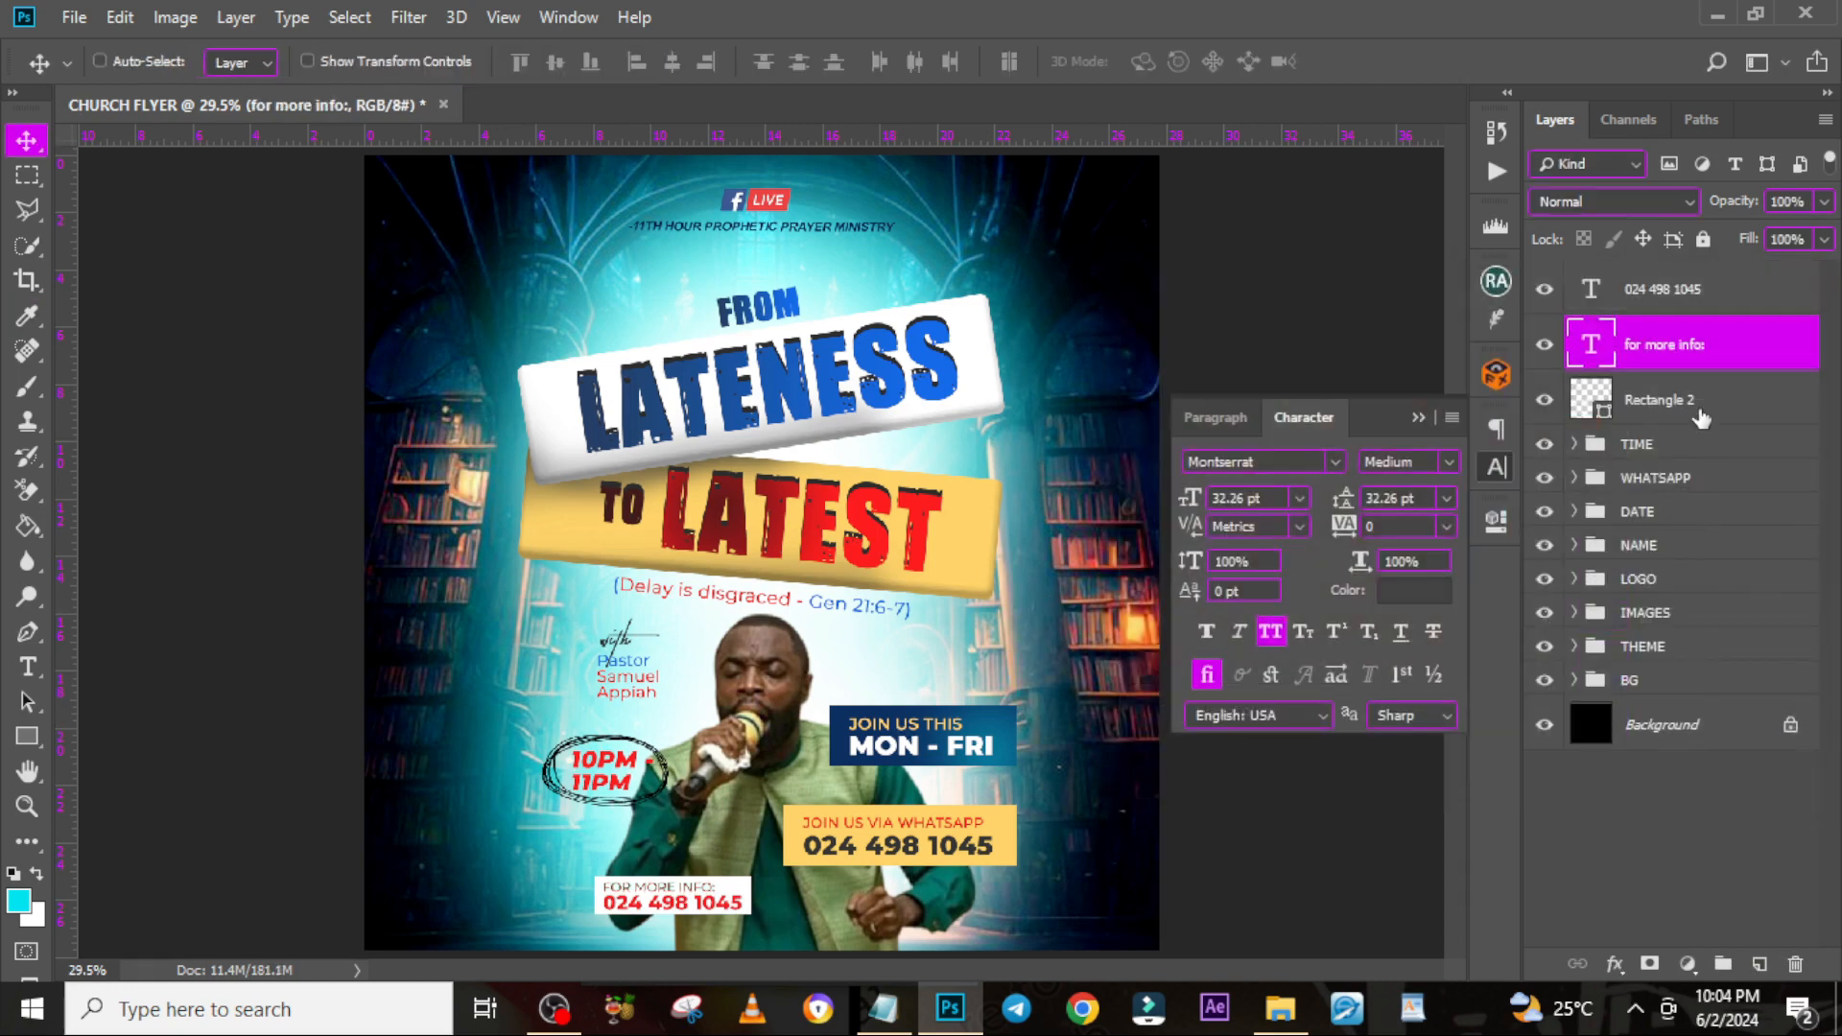
Scale the FOR MORE INFO: text and phone number down together slightly and nudge them right to centre them in the white rectangle
{"action": "left_click", "coordinate": [1683, 299], "text": "shift"}
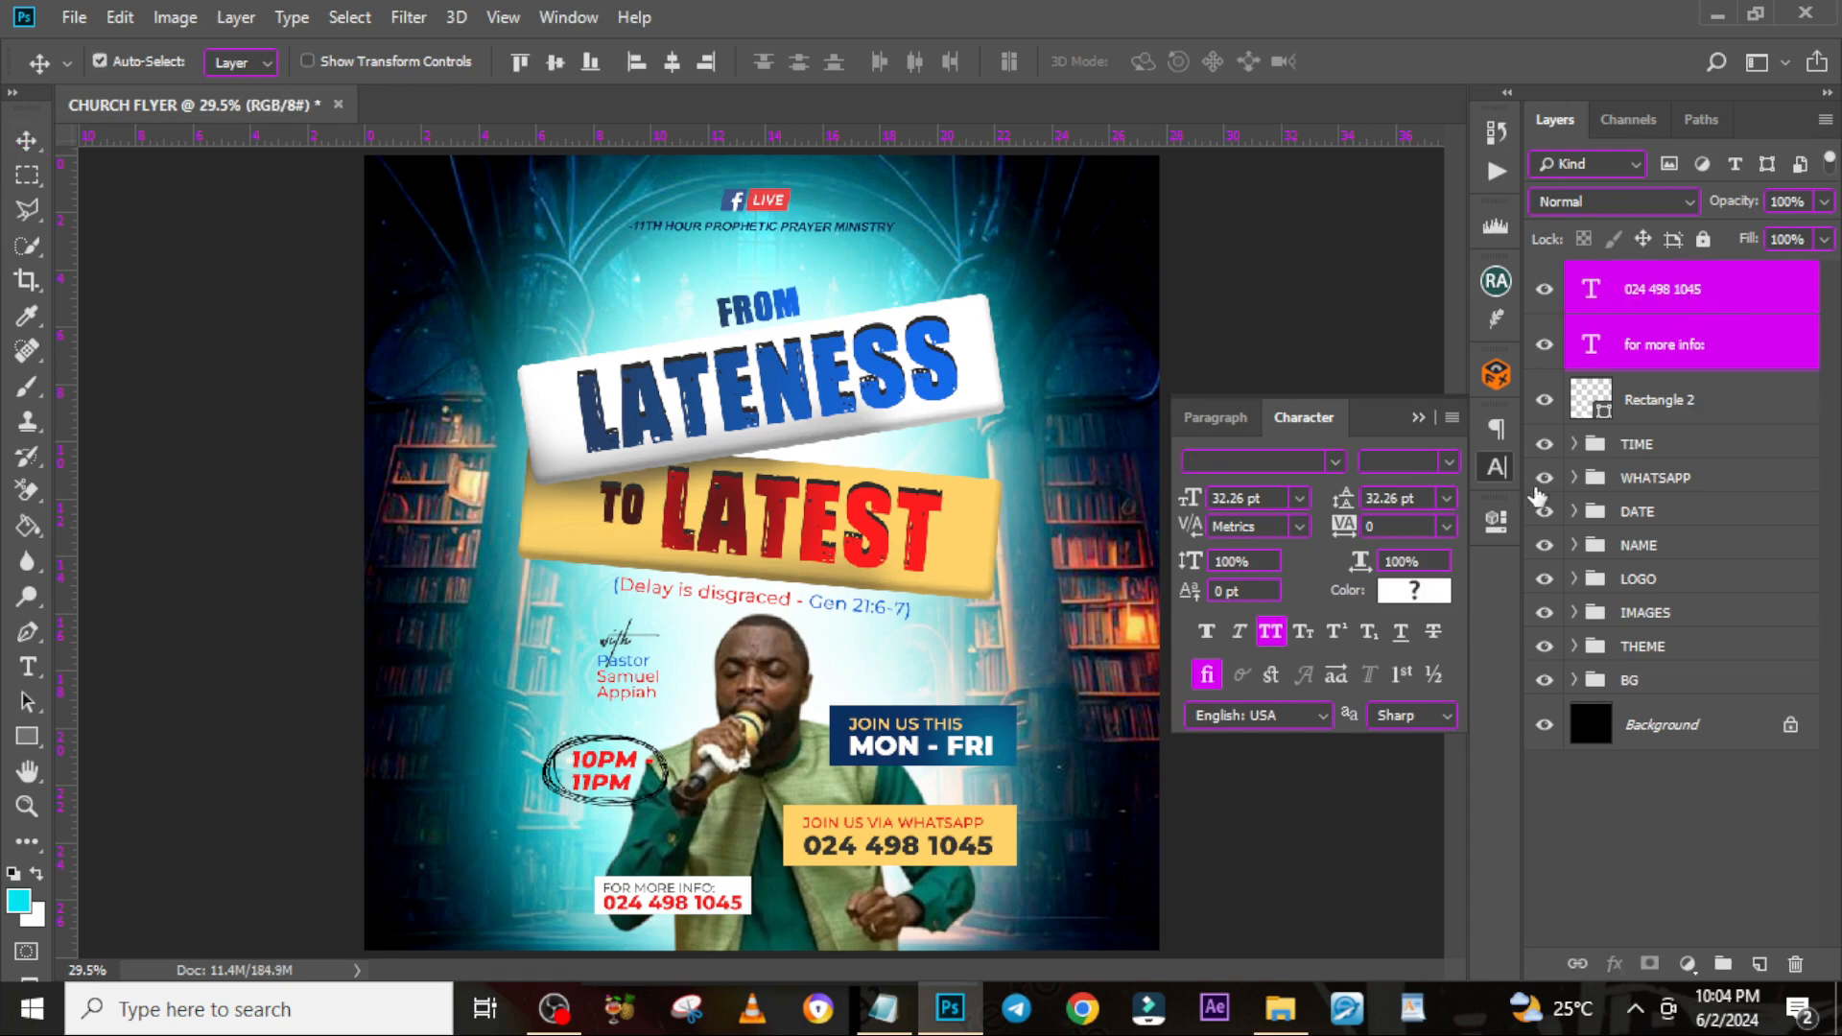
{"action": "key", "text": "ctrl+t"}
{"action": "left_click_drag", "start_coordinate": [741, 918], "coordinate": [735, 917]}
{"action": "key", "text": "Return"}
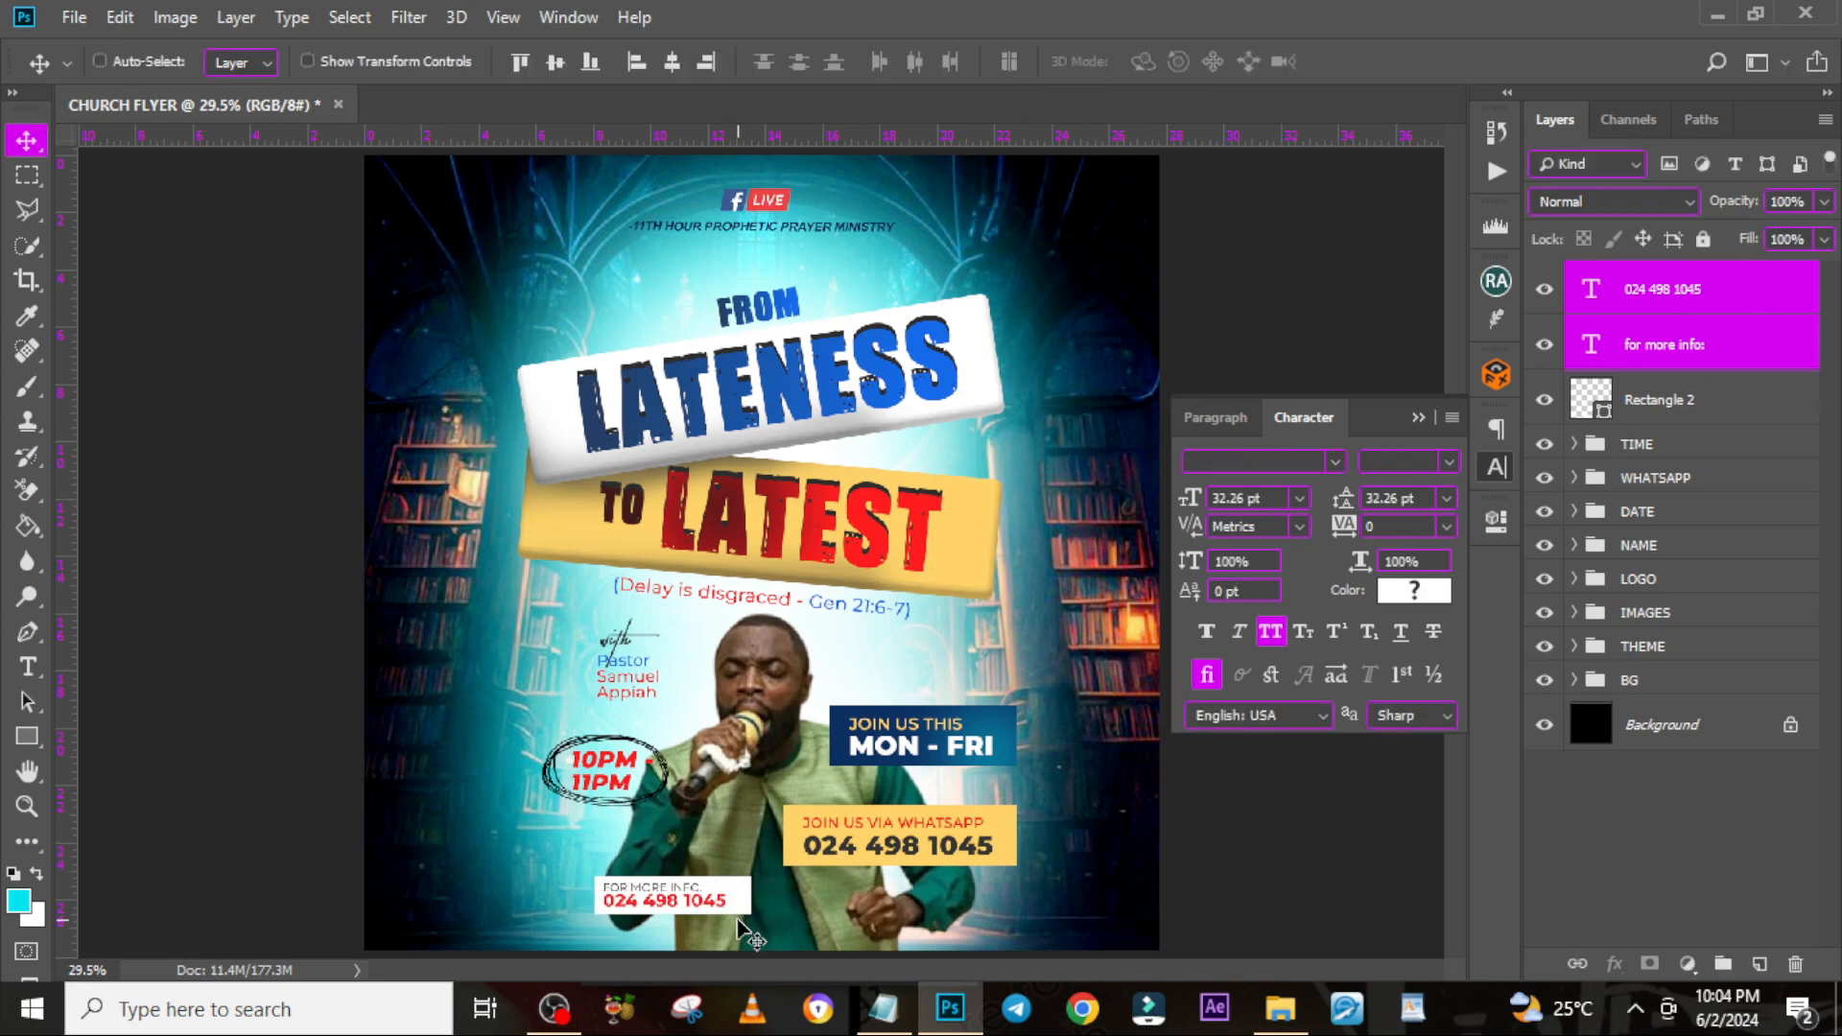
{"action": "key", "text": "shift+Right"}
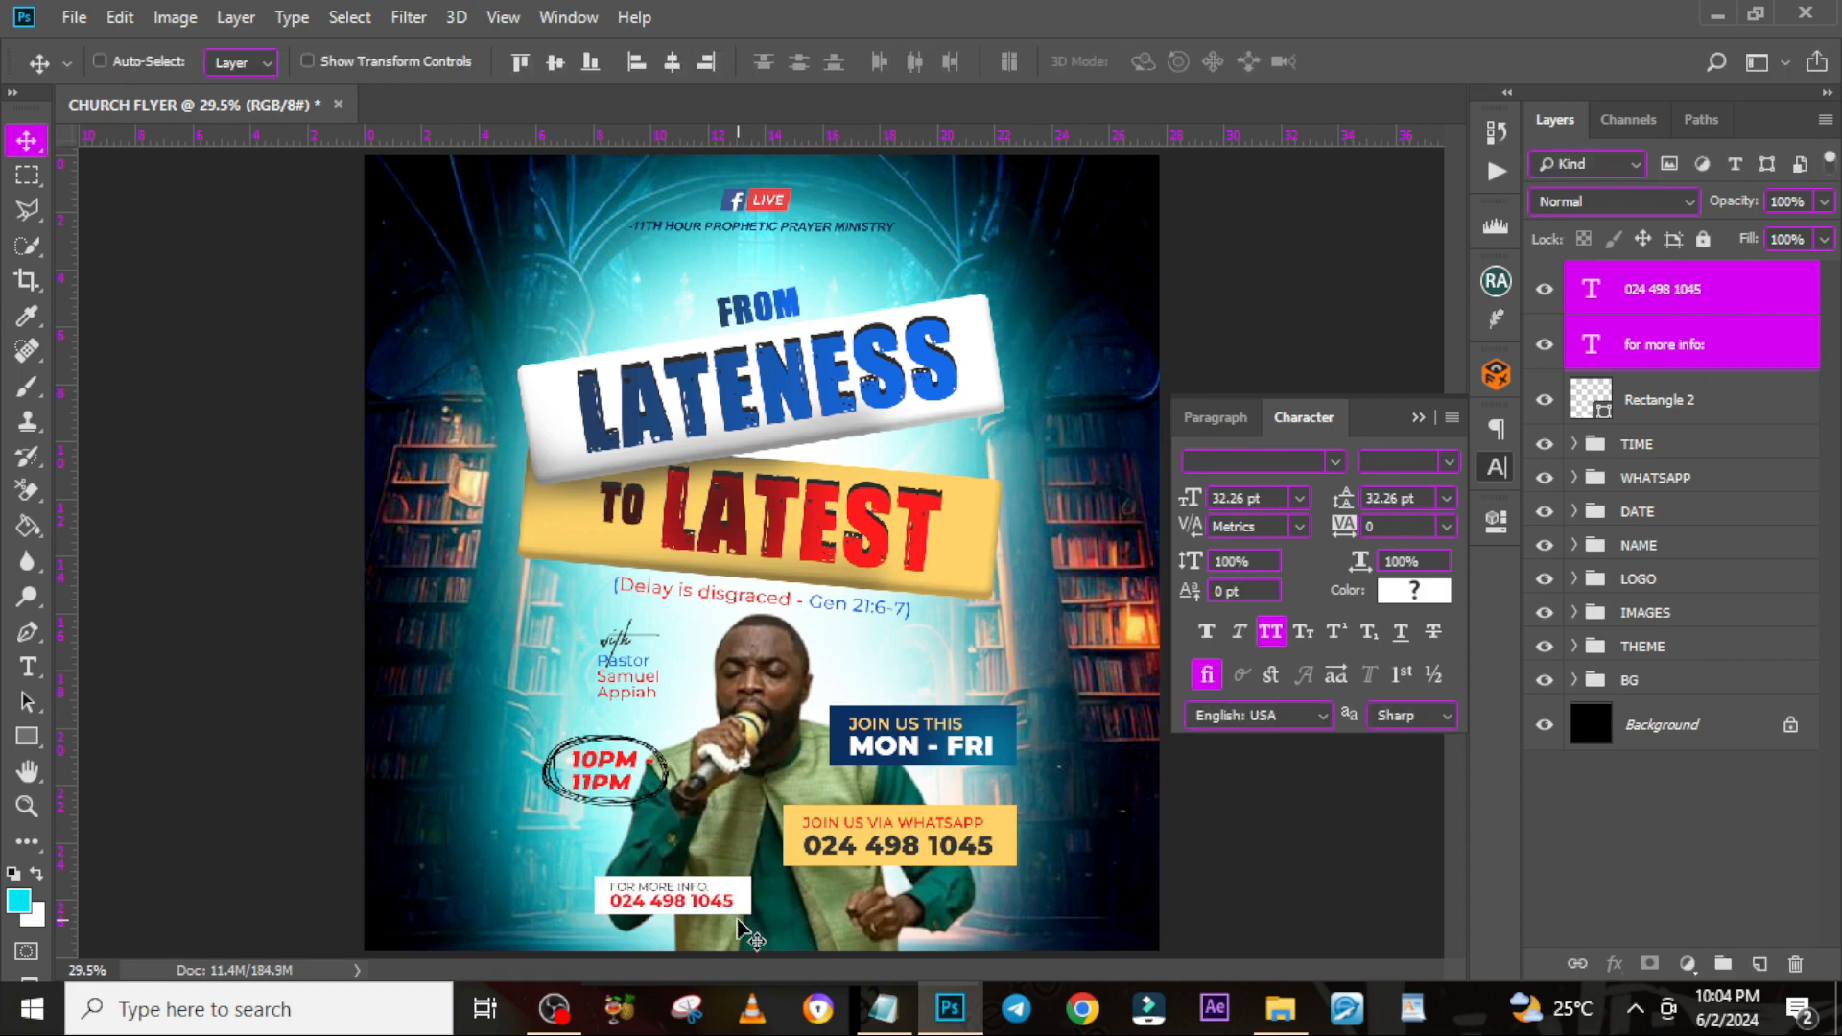
Group the FOR MORE INFO: text, the phone number and their white rectangle, and name the group CONTACT
{"action": "left_click", "coordinate": [1662, 405], "text": "ctrl"}
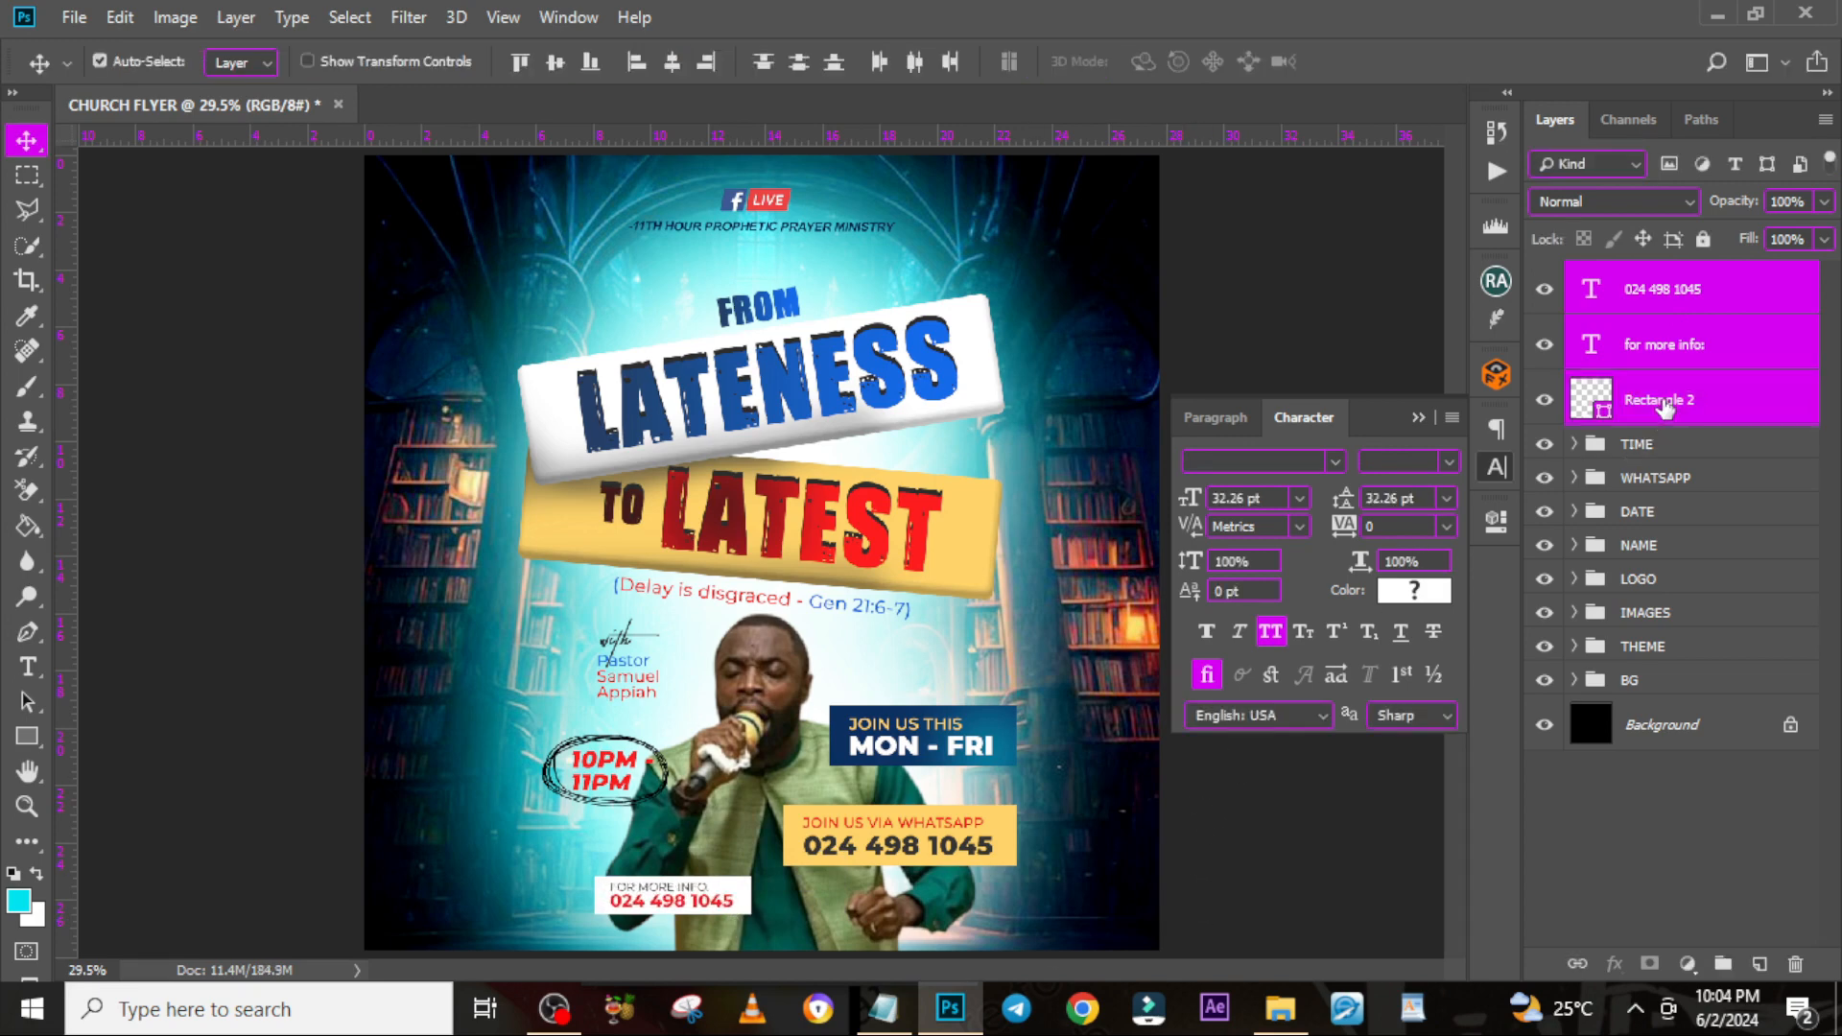
{"action": "key", "text": "ctrl+g"}
{"action": "double_click", "coordinate": [1630, 280]}
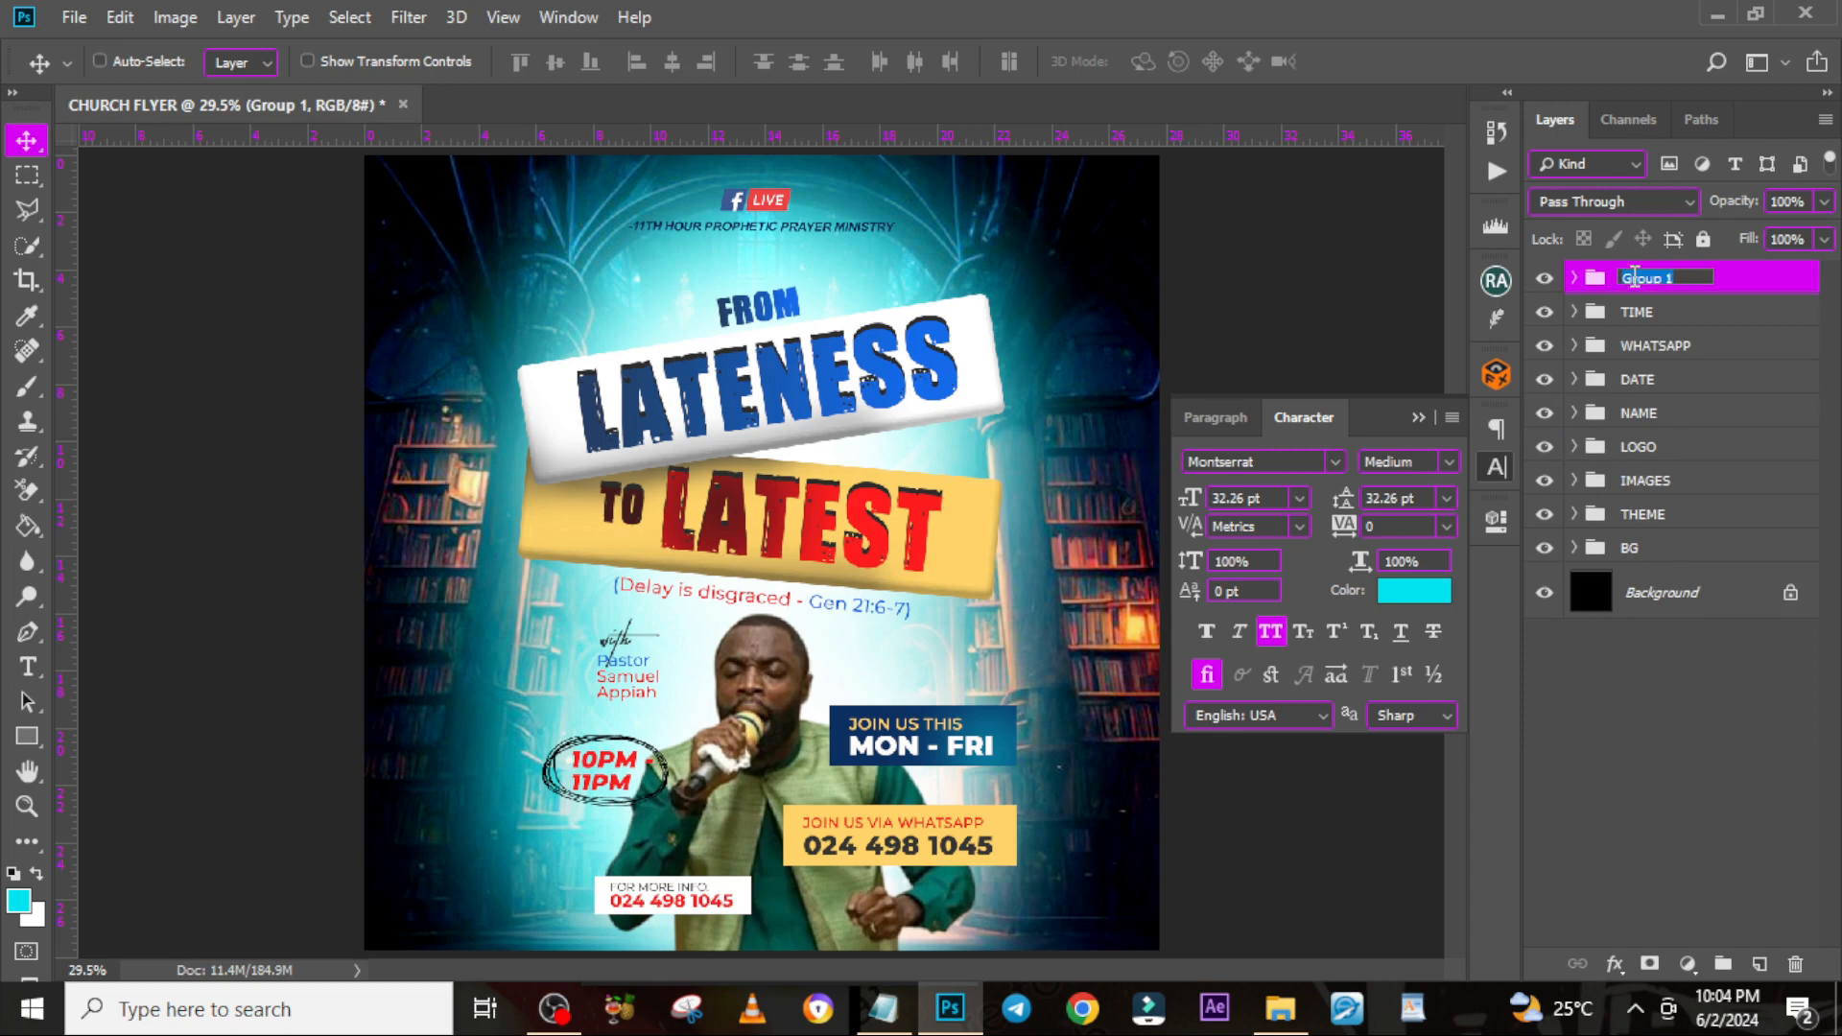
{"action": "type", "text": "CONTACT"}
{"action": "key", "text": "Return"}
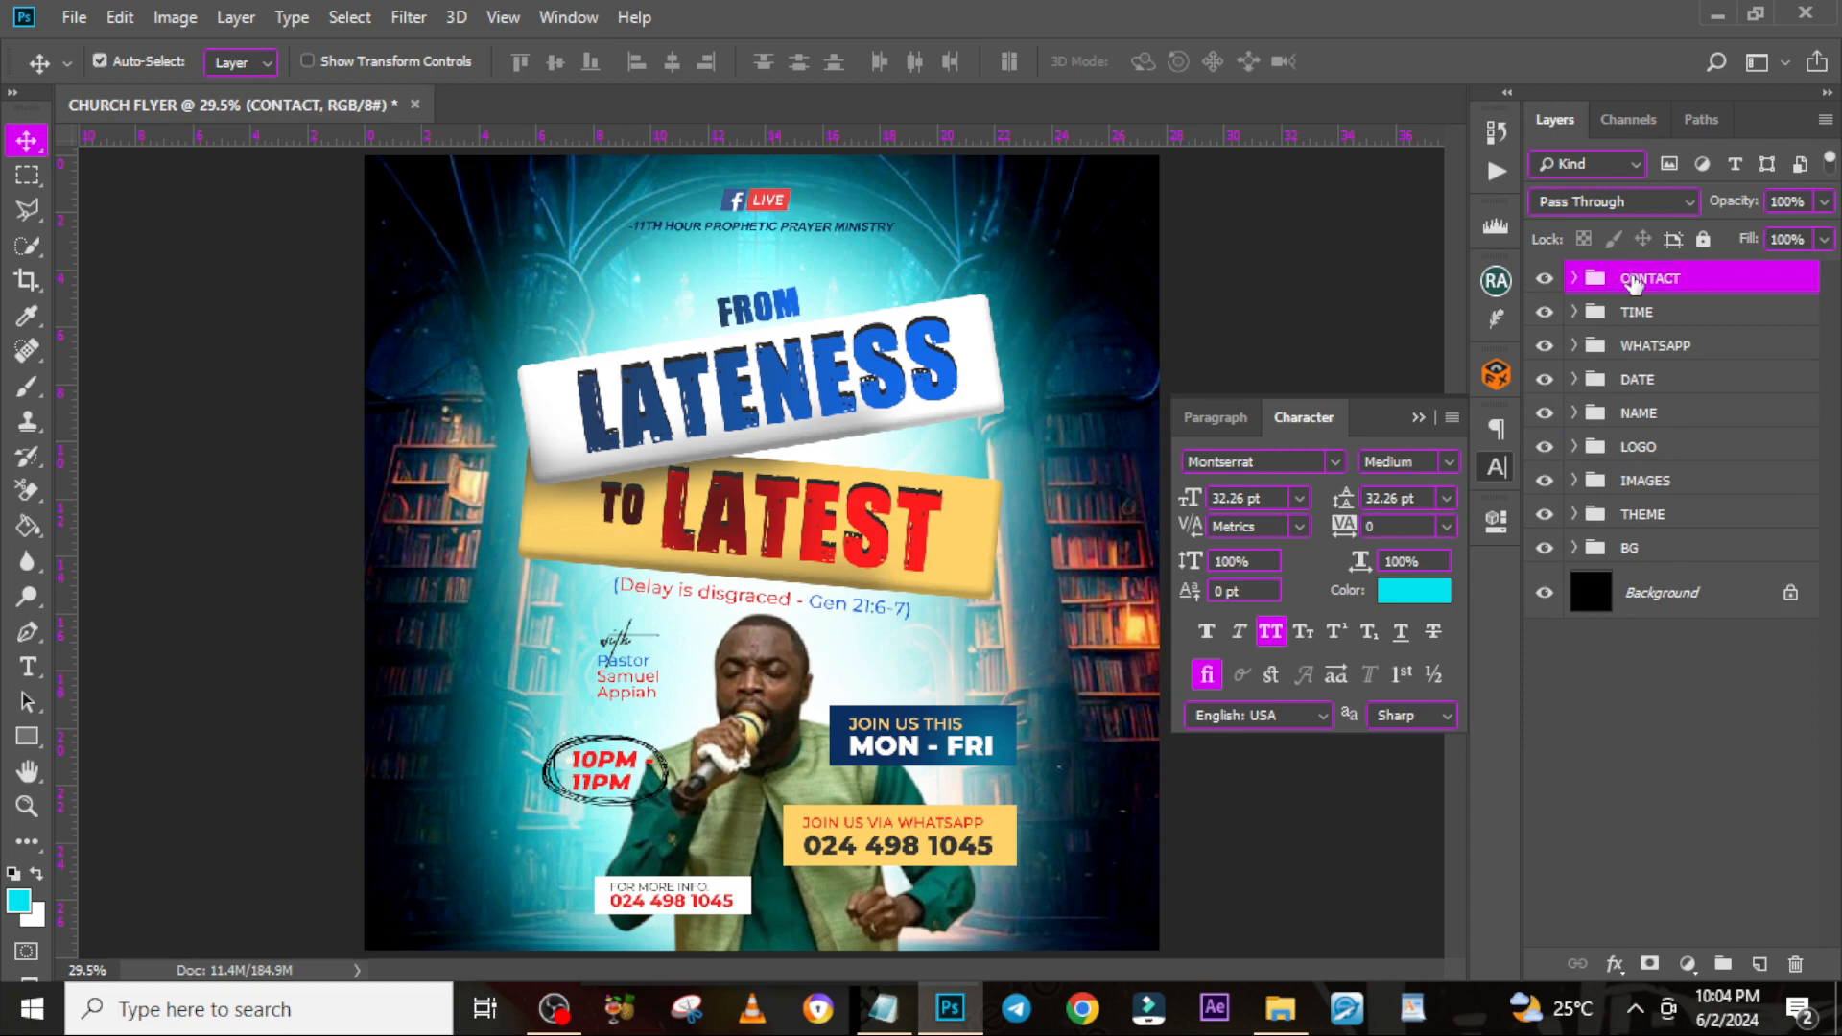
Scale the CONTACT group down to about 86% of its size
{"action": "key", "text": "ctrl+minus"}
{"action": "key", "text": "ctrl+minus"}
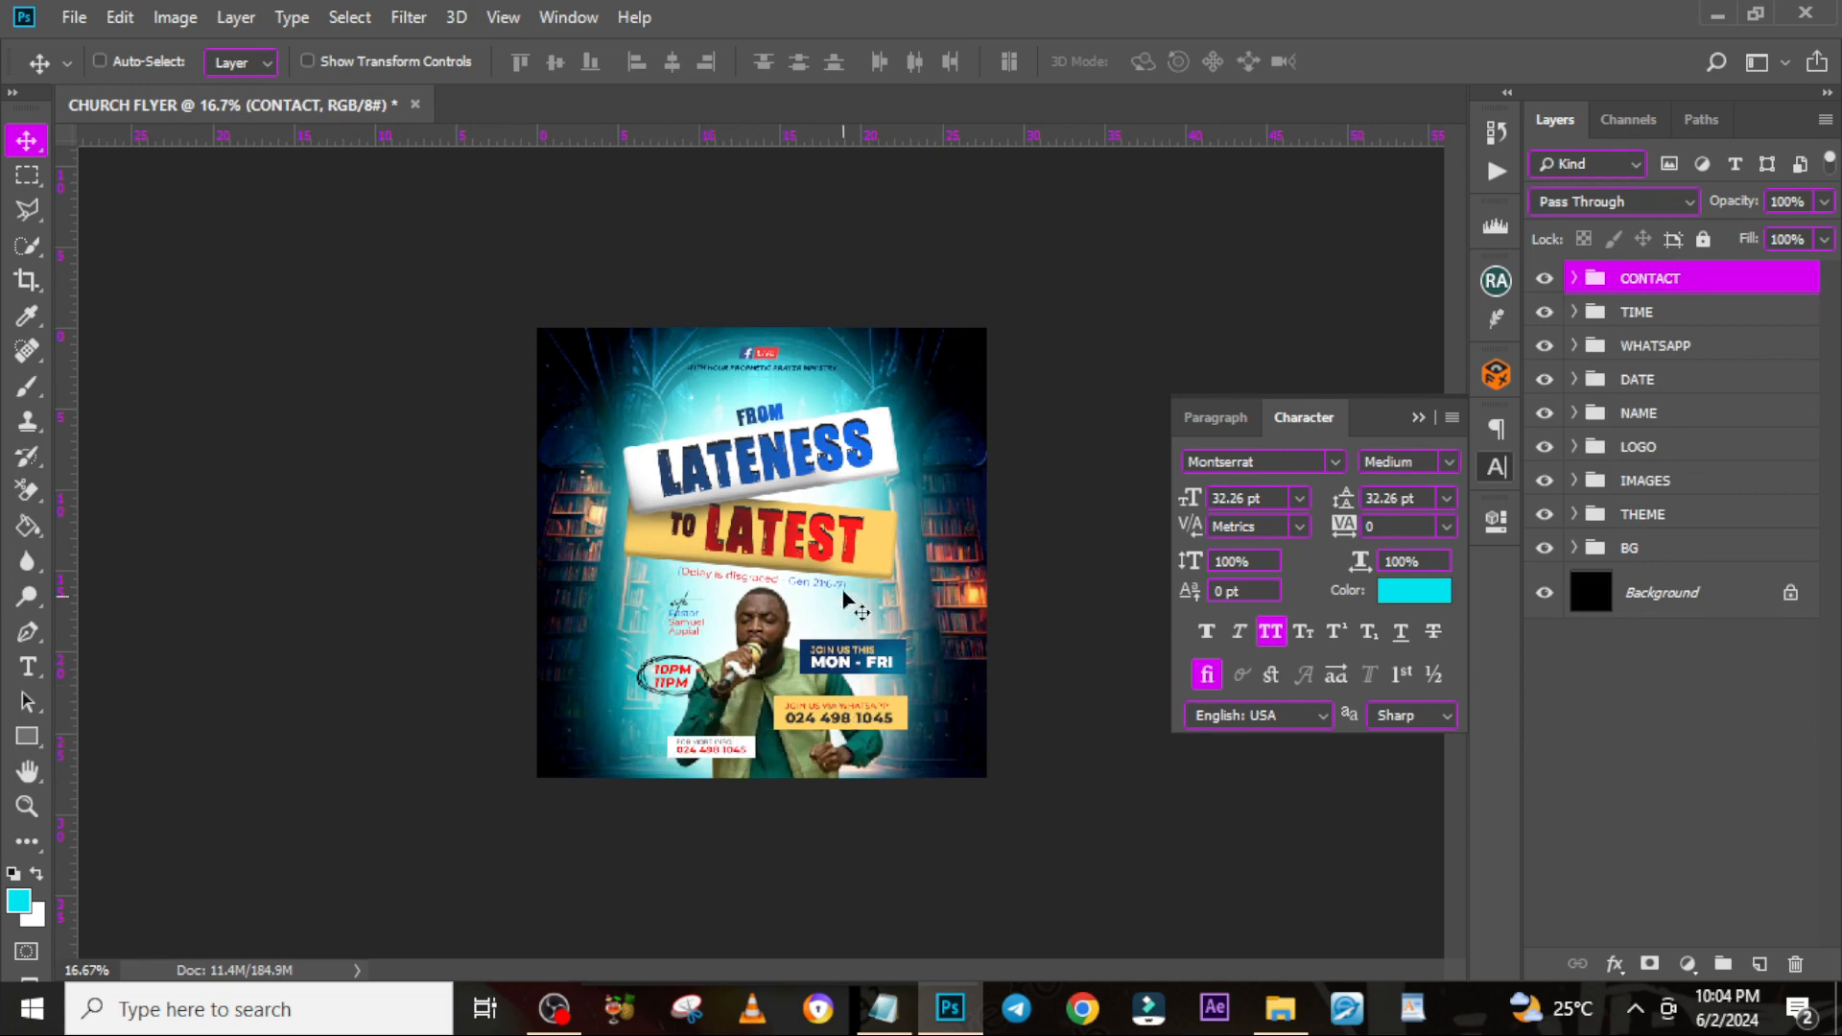
{"action": "key", "text": "ctrl+t"}
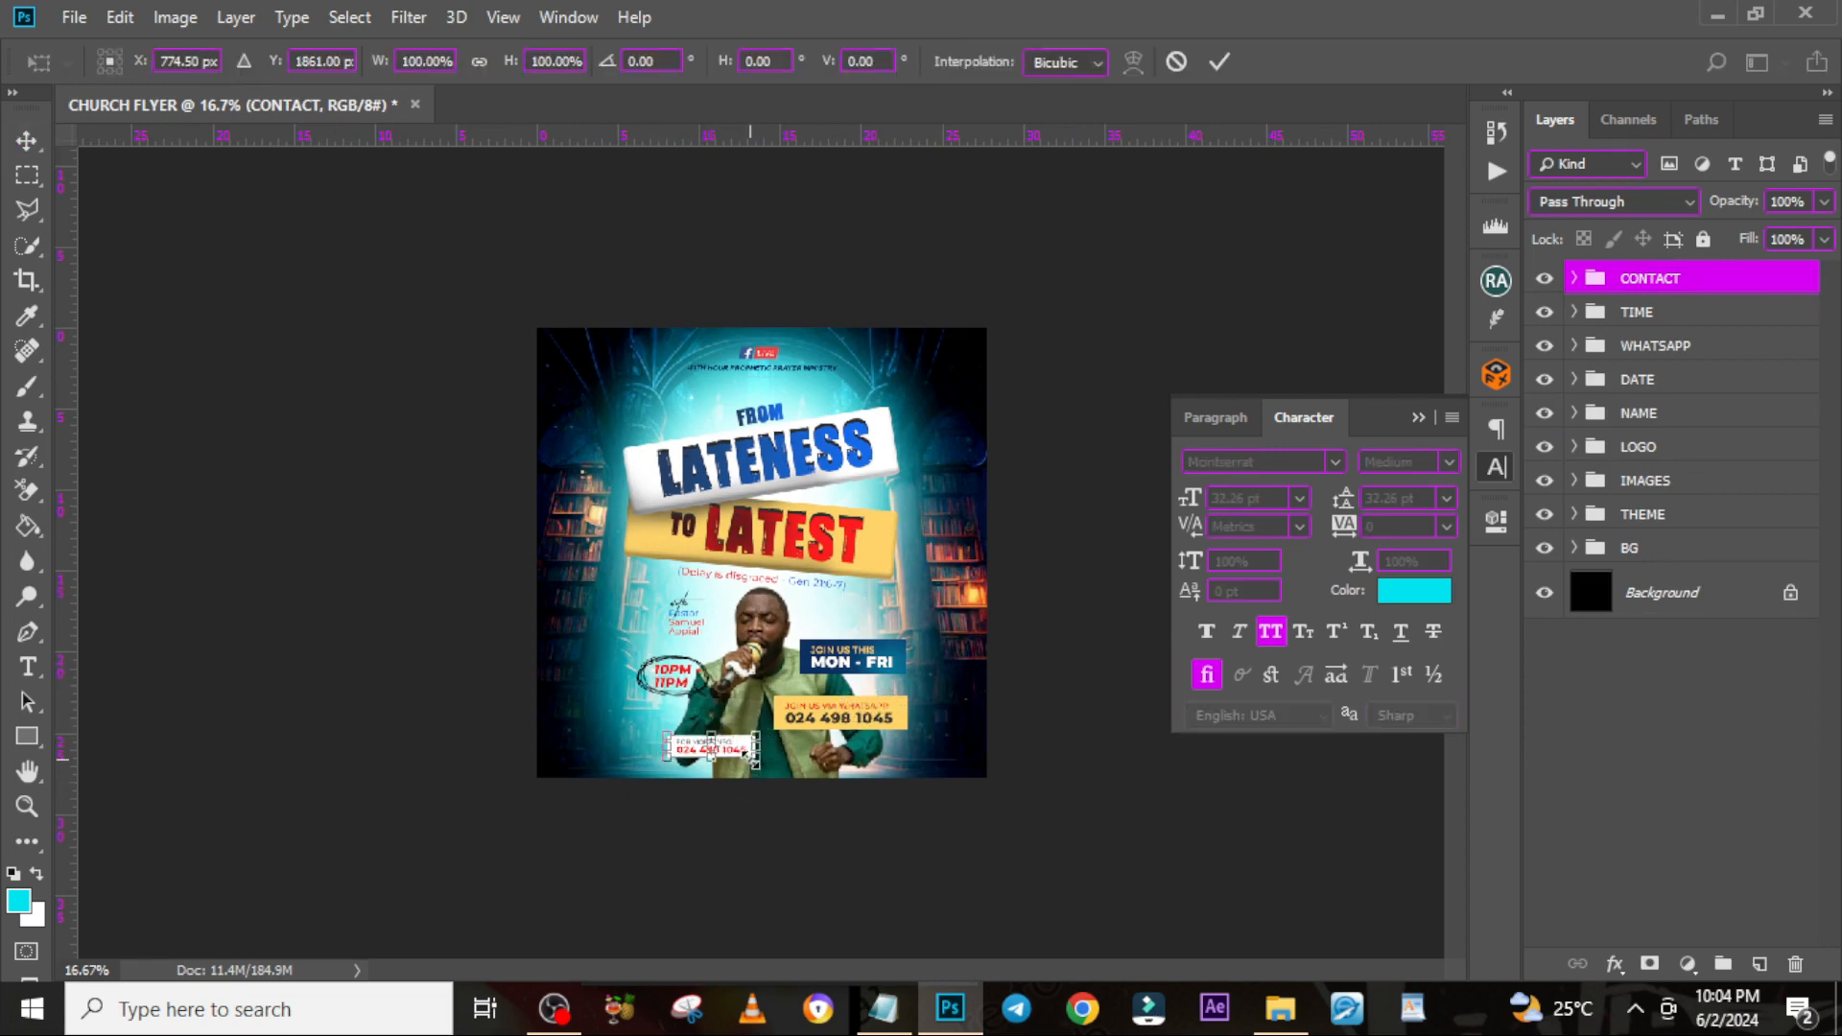
{"action": "left_click_drag", "start_coordinate": [751, 760], "coordinate": [738, 755]}
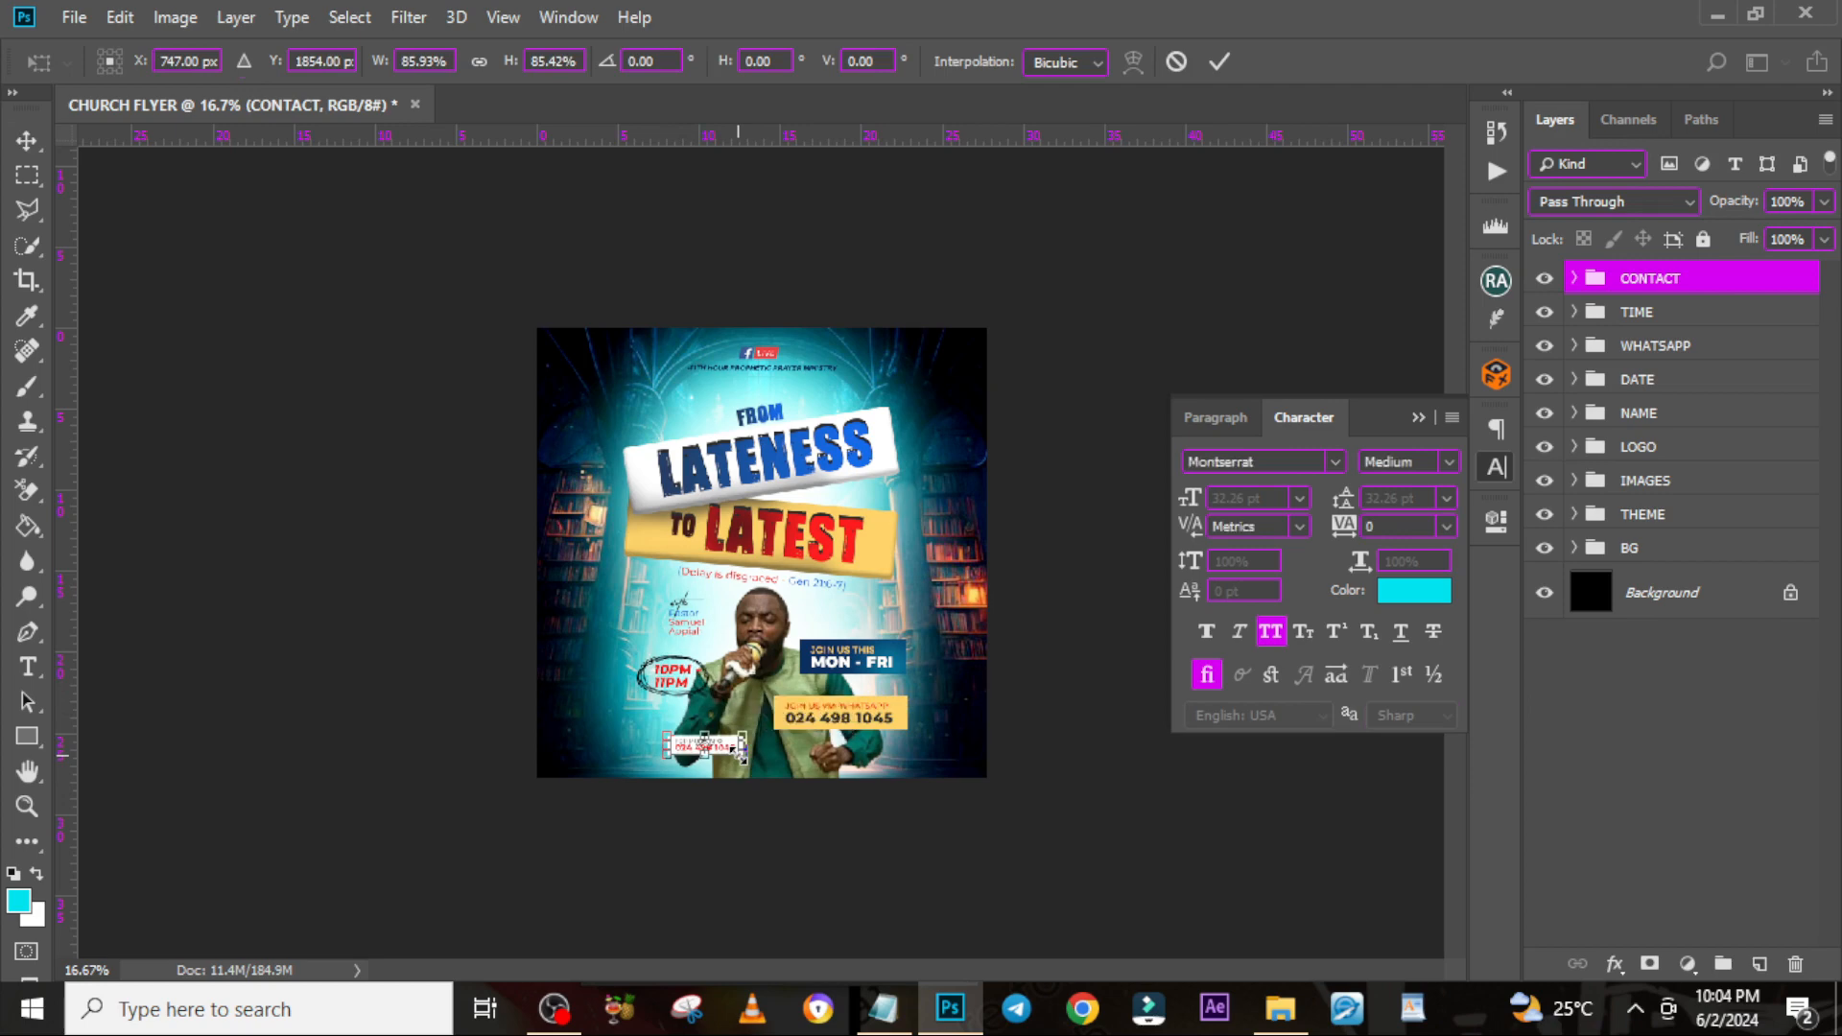
{"action": "key", "text": "Return"}
Check the CONTACT group against the guides and nudge it slightly left and down
{"action": "key", "text": "ctrl+semicolon"}
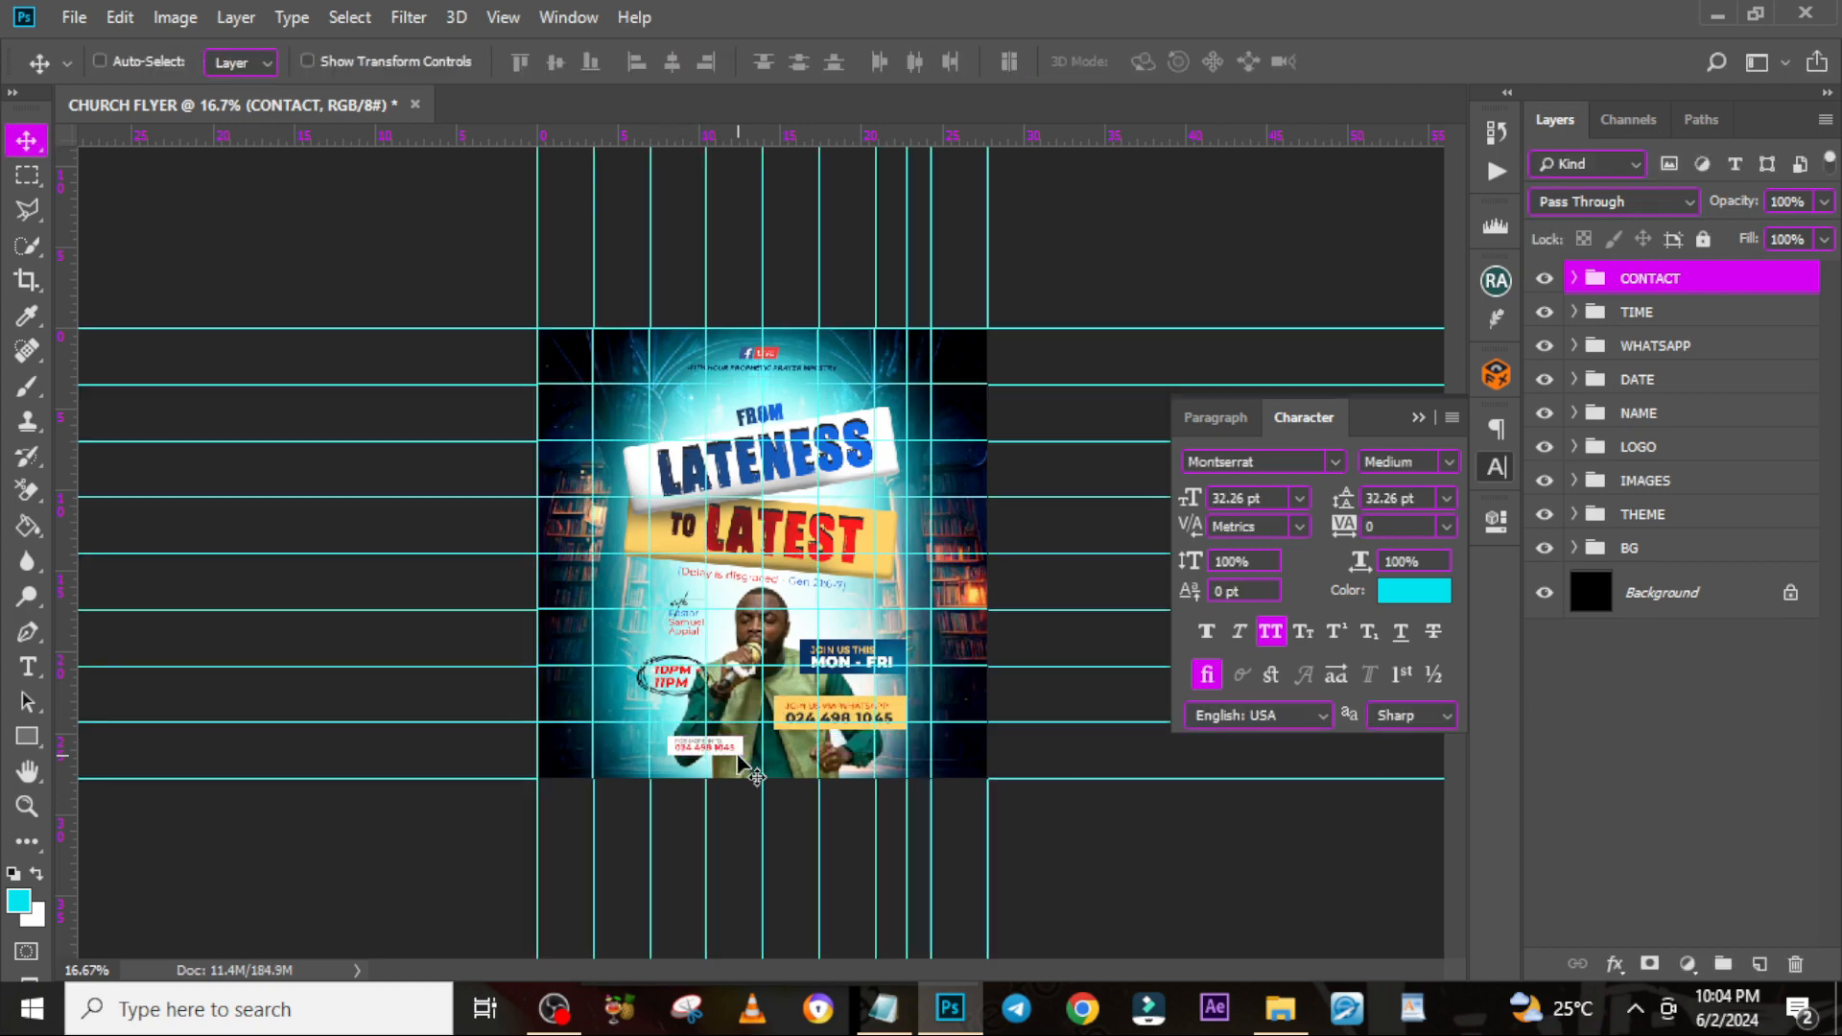
{"action": "key", "text": "ctrl+semicolon"}
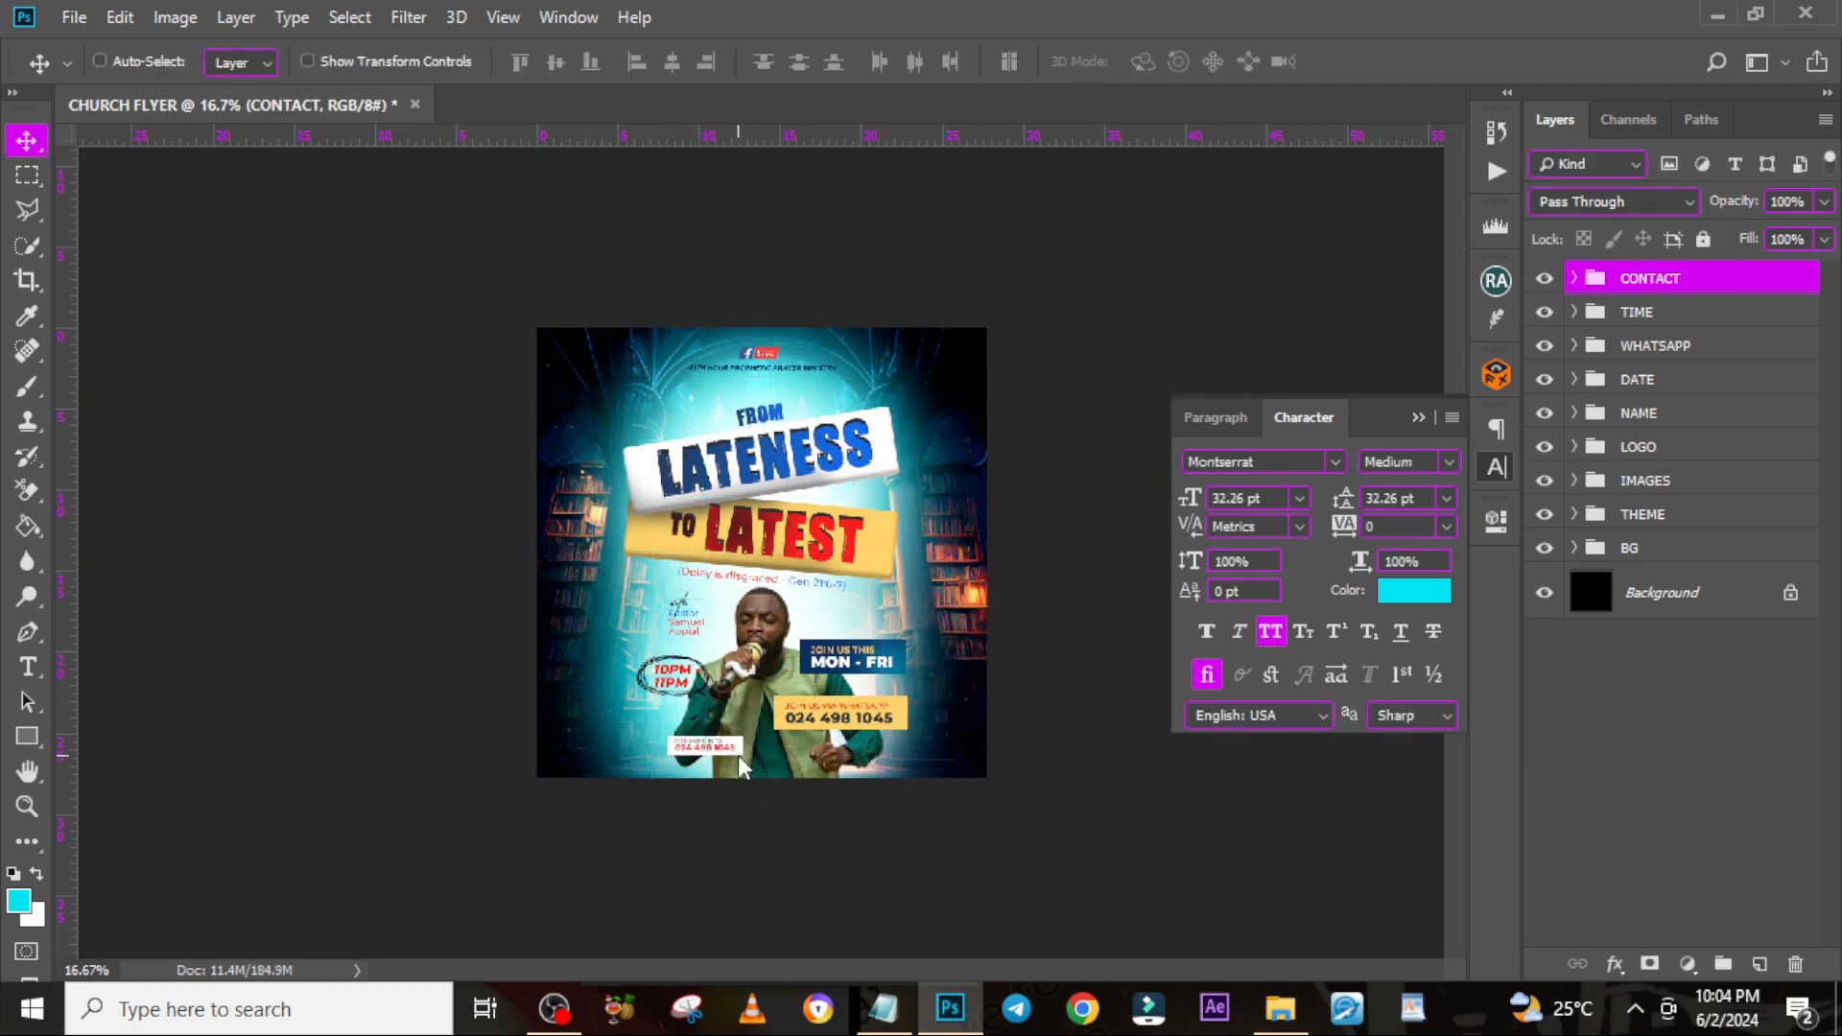
{"action": "key", "text": "shift+Left"}
{"action": "key", "text": "shift+Left"}
{"action": "key", "text": "shift+Left"}
{"action": "key", "text": "shift+Left"}
{"action": "key", "text": "shift+Down"}
{"action": "key", "text": "shift+Down"}
Show the guides and add a vertical guide along the left edge of the pastor's name
{"action": "key", "text": "ctrl+plus"}
{"action": "key", "text": "ctrl+plus"}
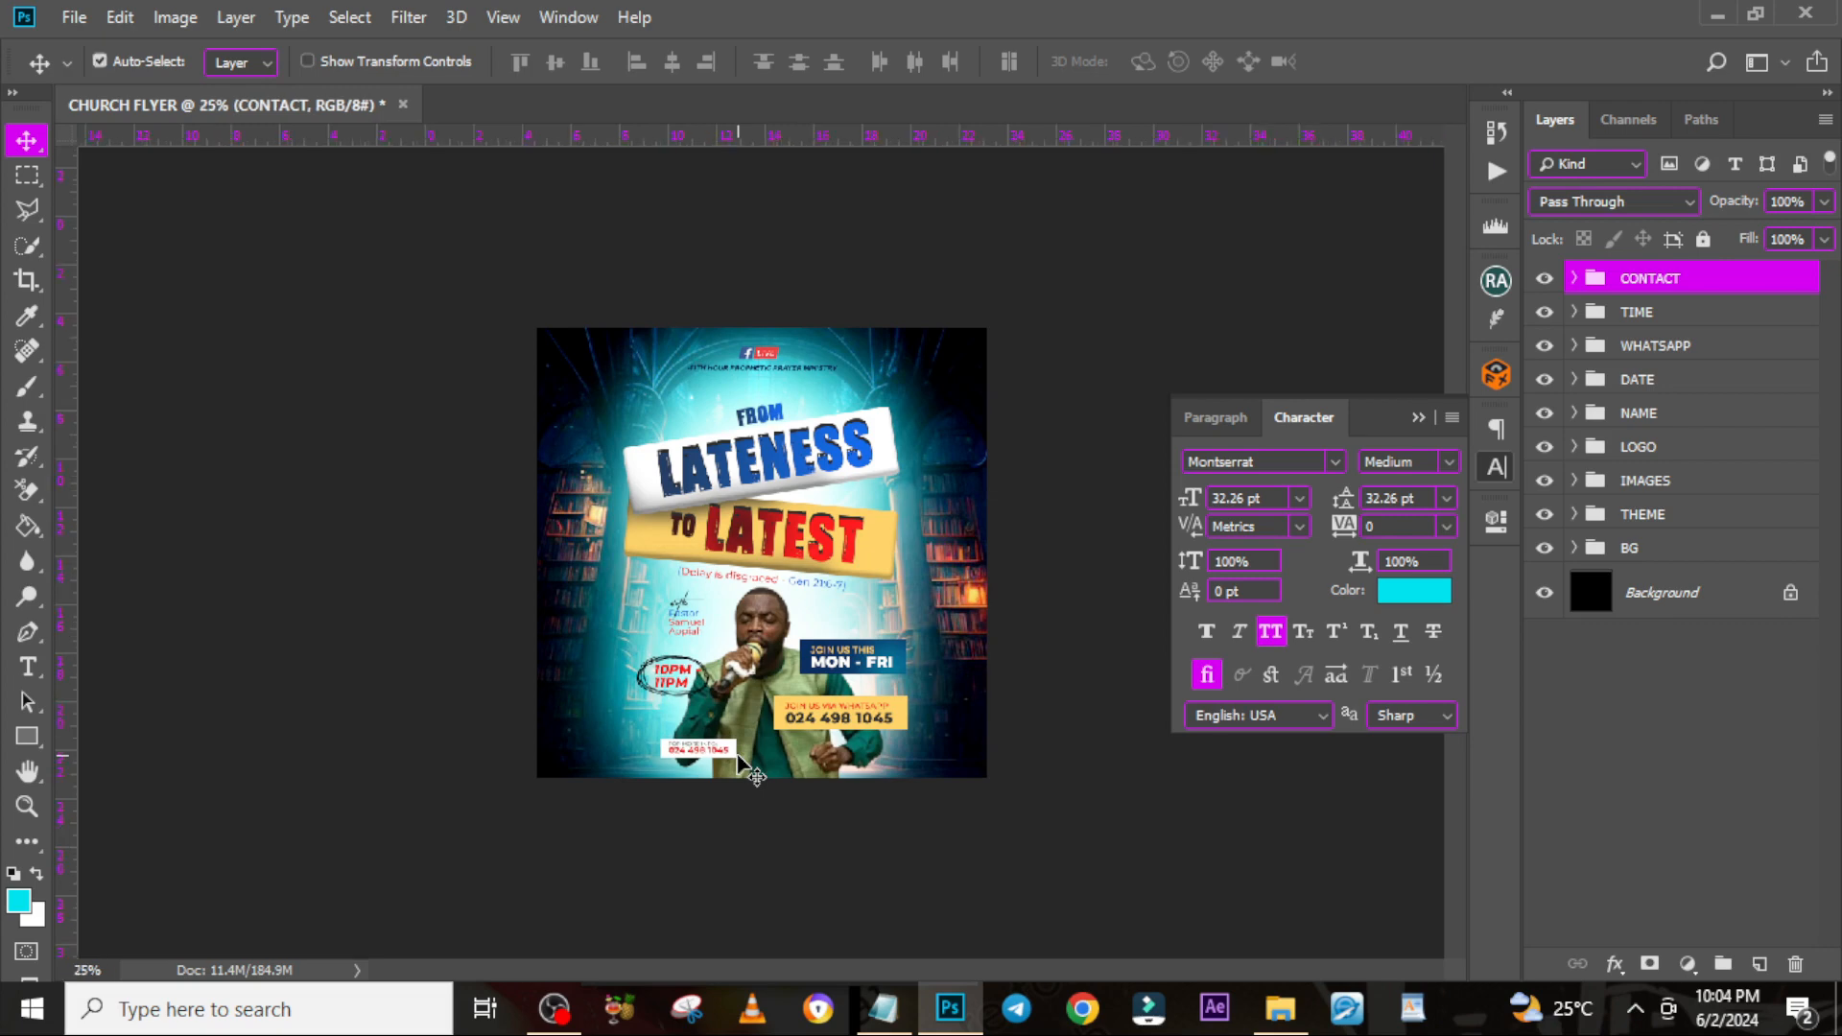
{"action": "left_click", "coordinate": [1418, 417]}
{"action": "left_click_drag", "start_coordinate": [1456, 451], "coordinate": [1454, 537]}
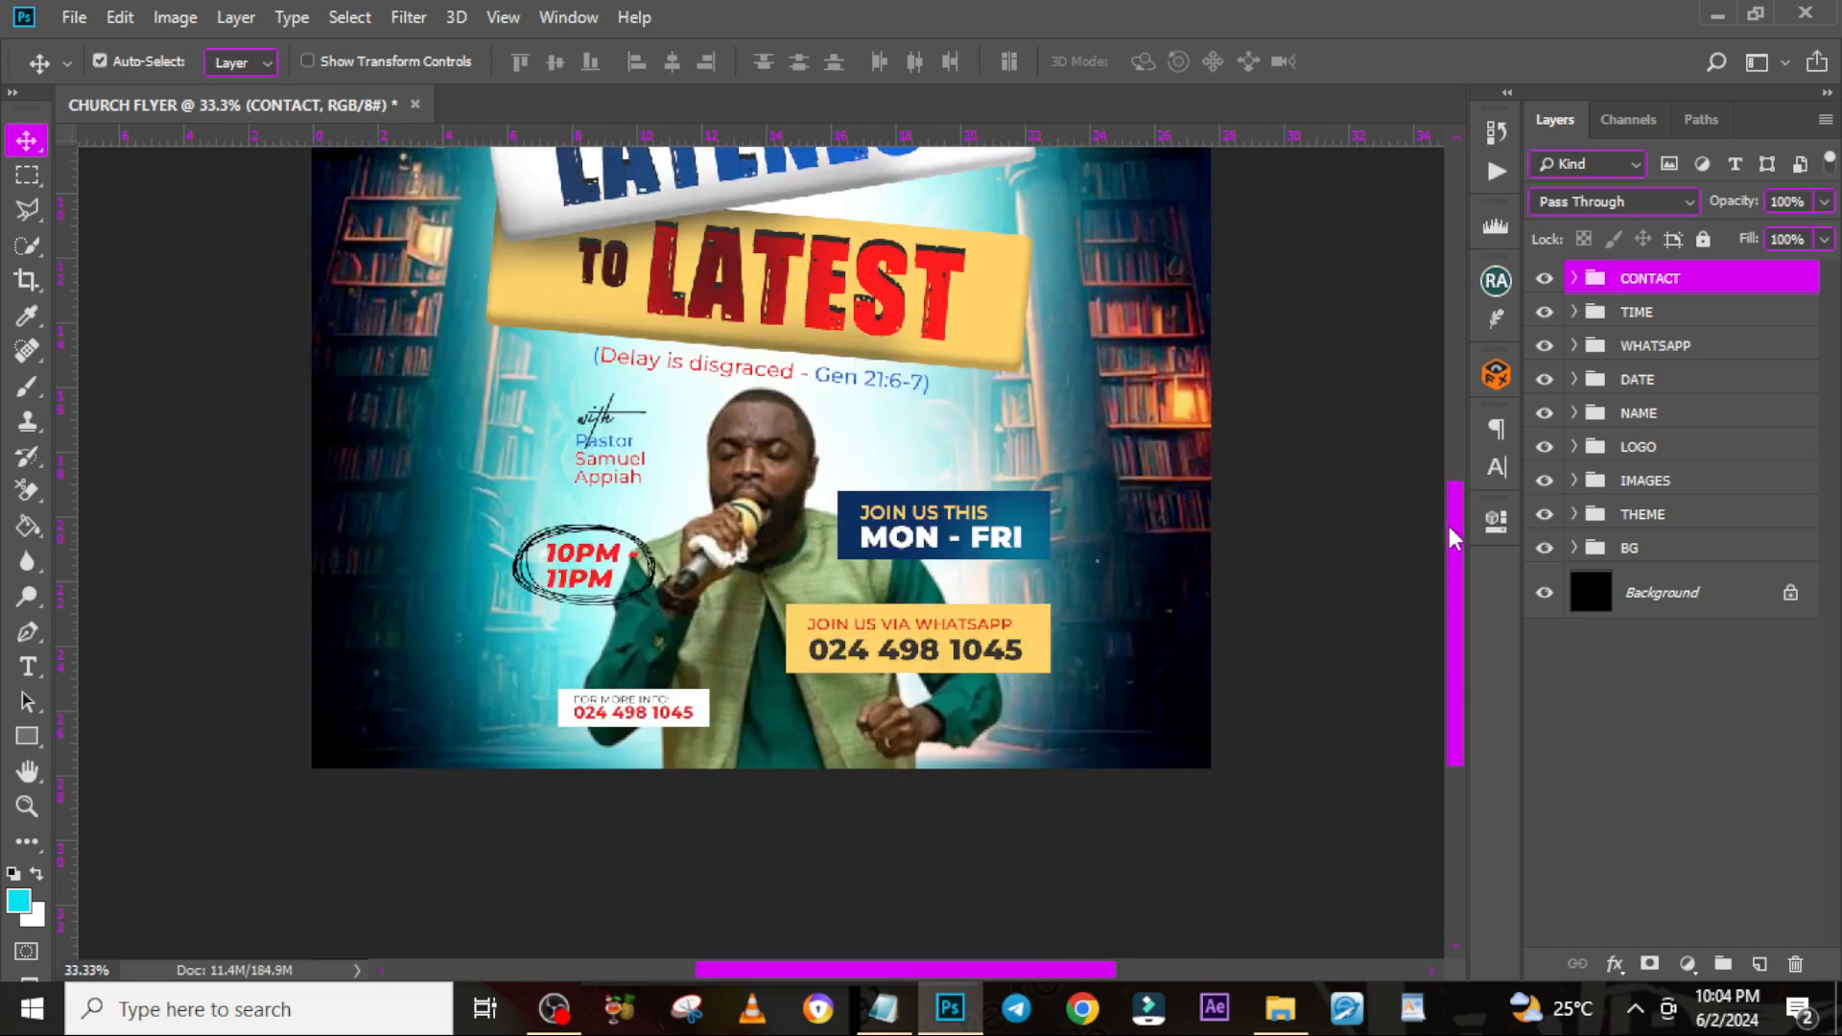
{"action": "key", "text": "ctrl+semicolon"}
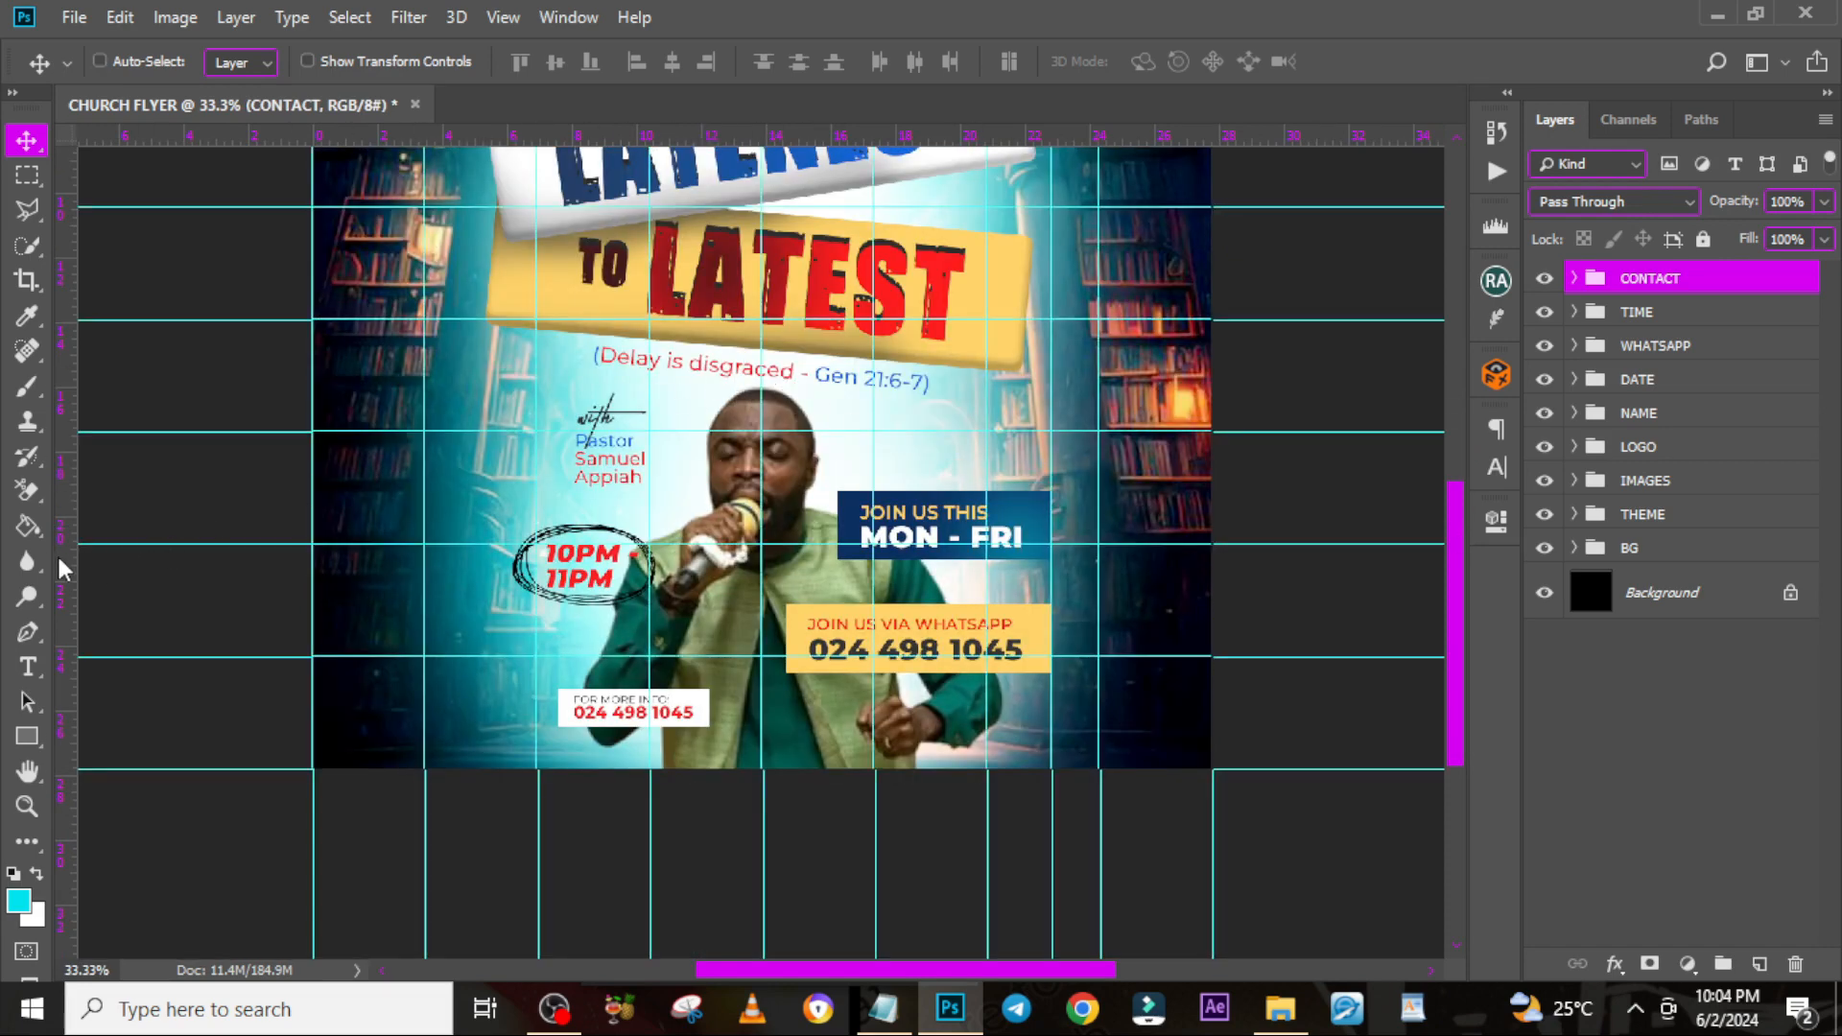
{"action": "key", "text": "ctrl+r"}
{"action": "key", "text": "ctrl+r"}
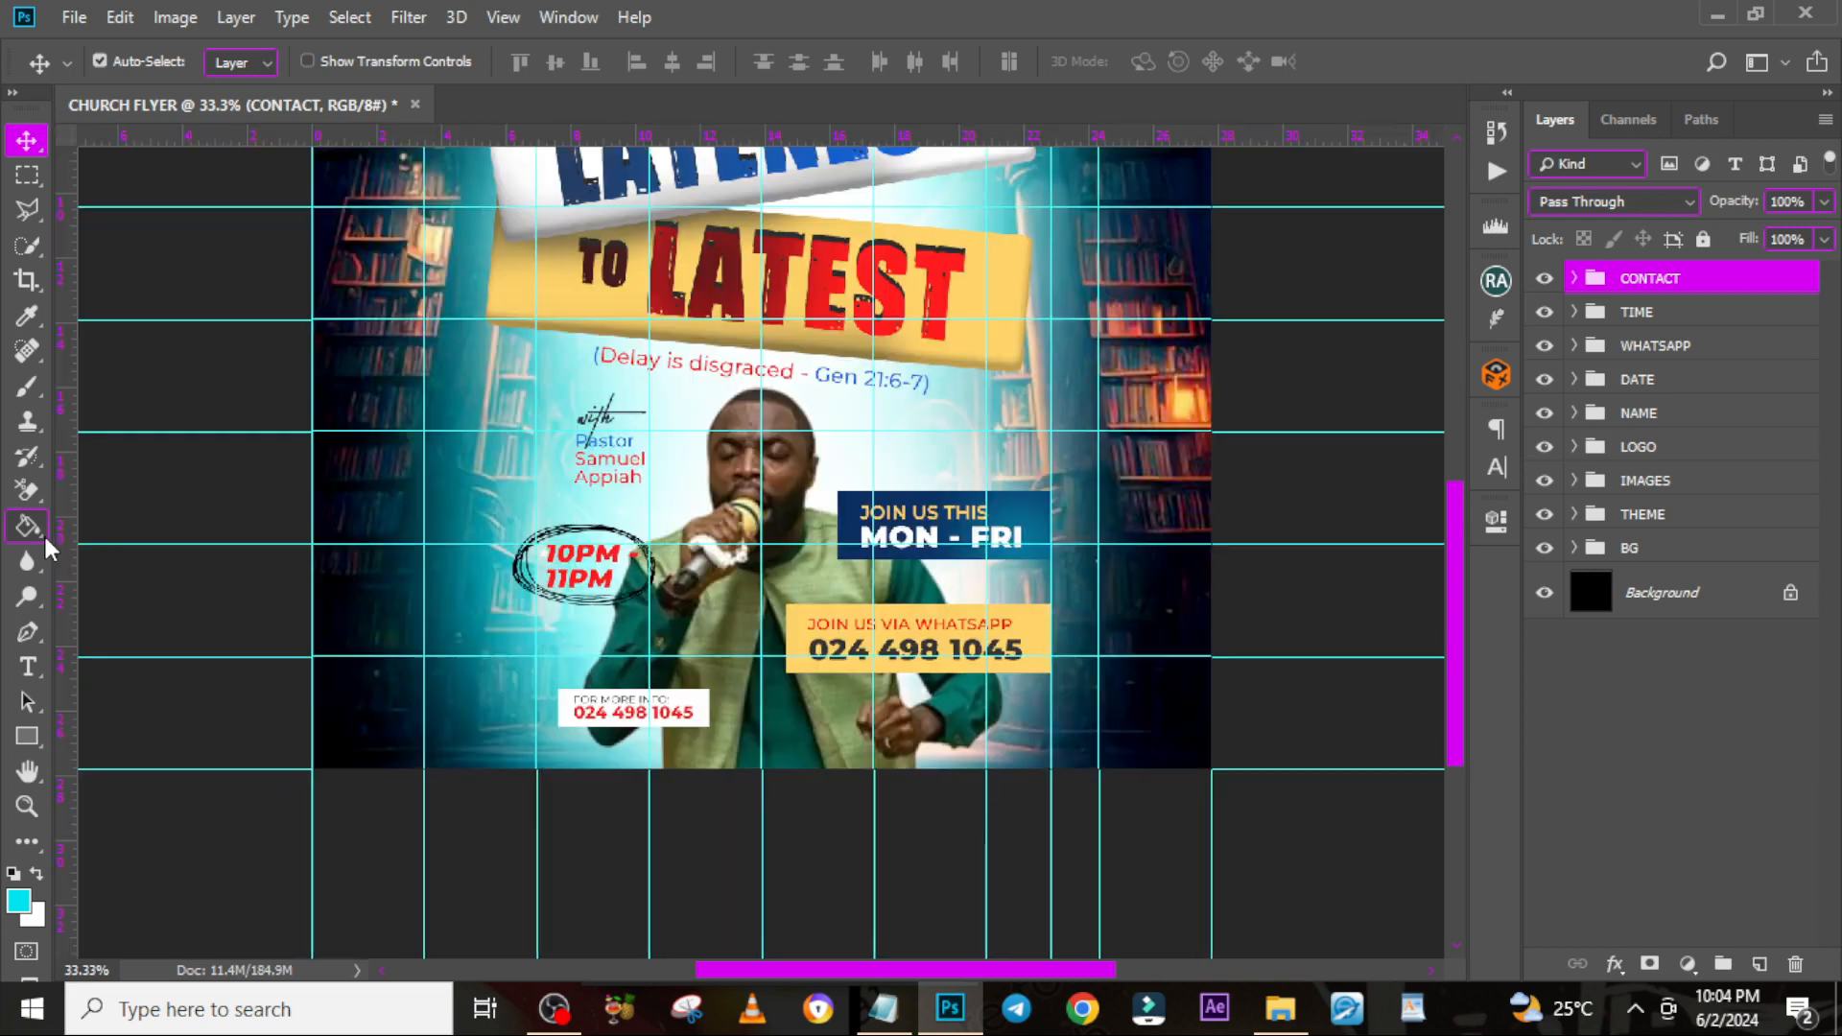
{"action": "left_click_drag", "start_coordinate": [59, 552], "coordinate": [578, 609]}
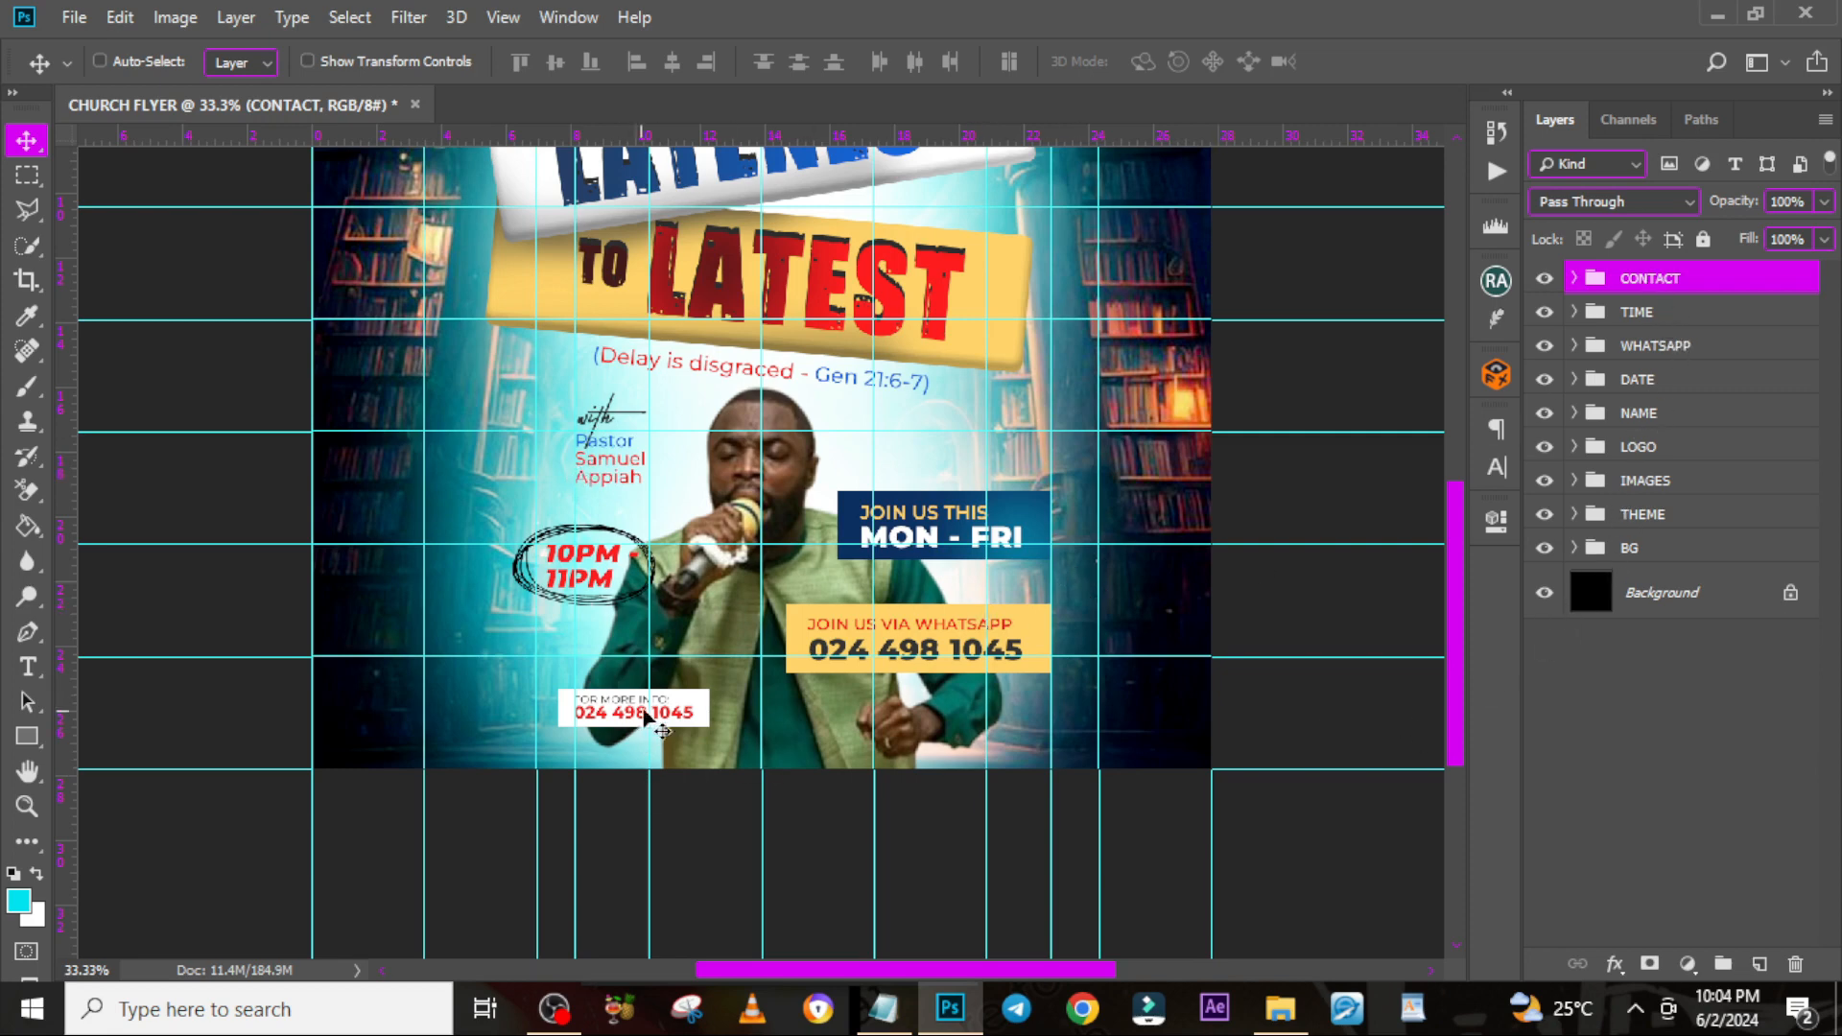
Align the CONTACT group's left edge to the new vertical guide, then hide the guides
{"action": "left_click_drag", "start_coordinate": [664, 716], "coordinate": [680, 714]}
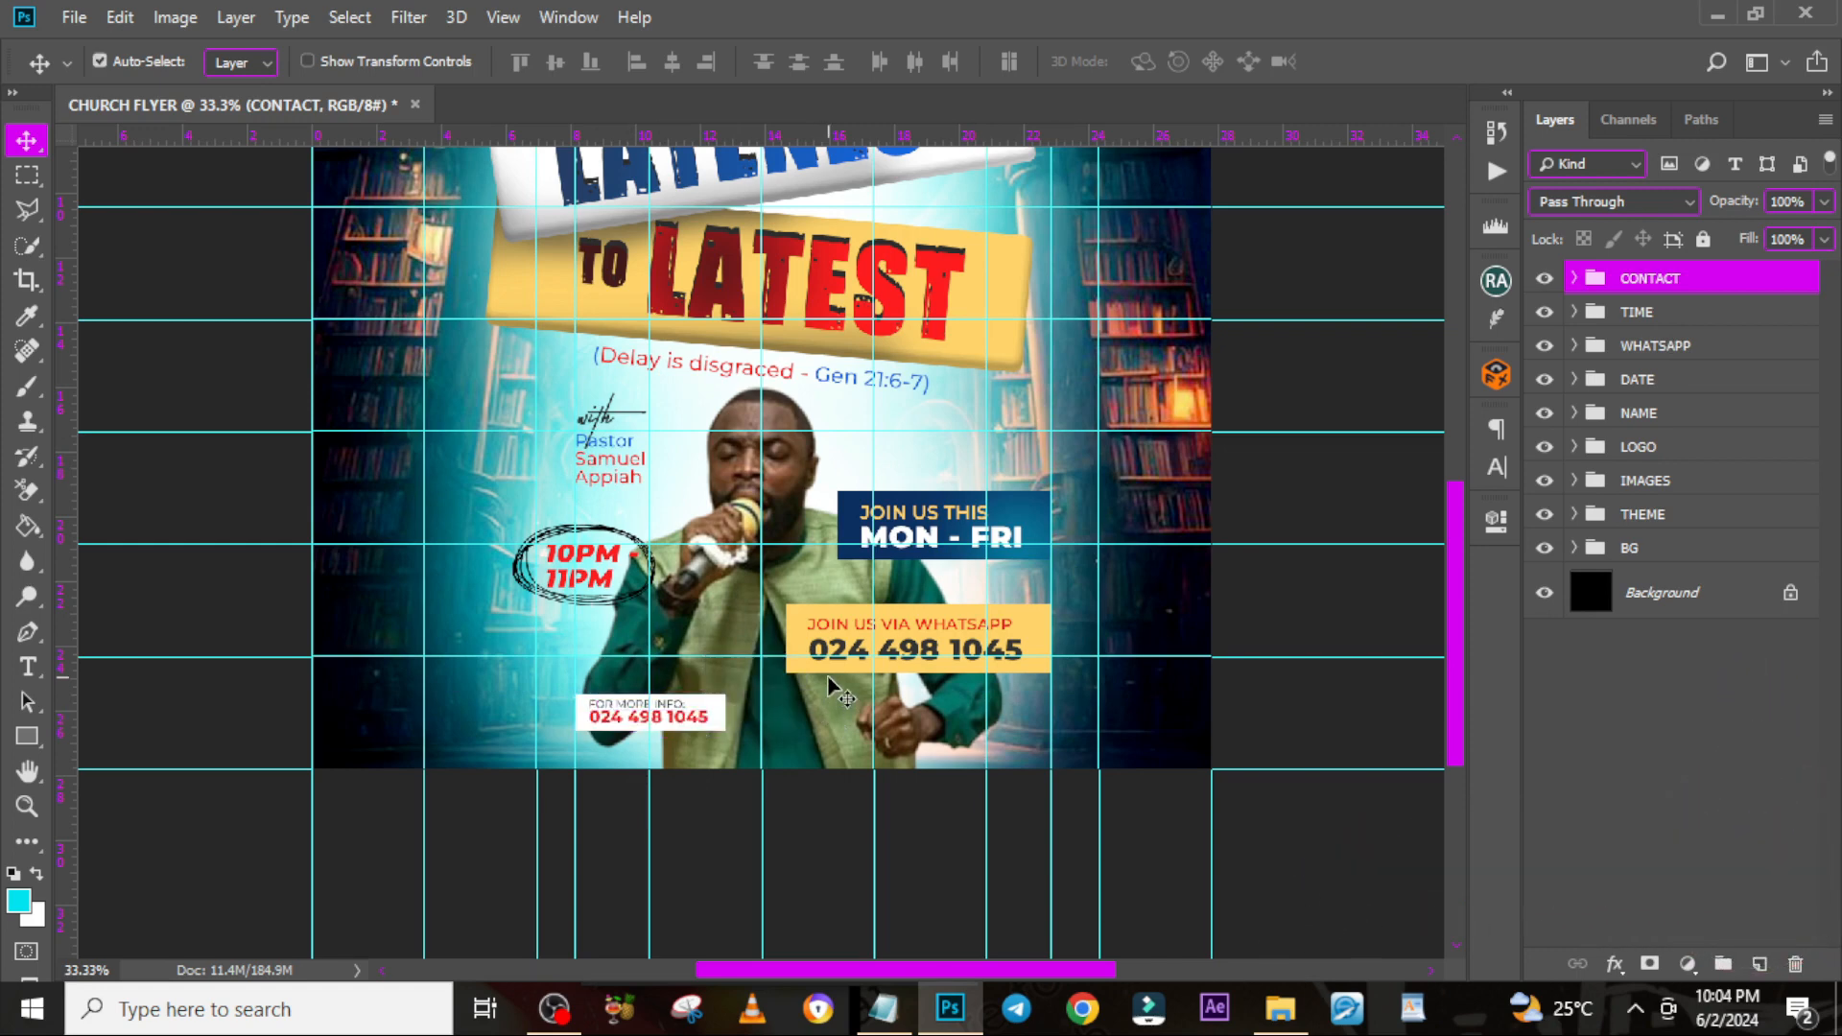
{"action": "key", "text": "ctrl+minus"}
{"action": "key", "text": "ctrl+semicolon"}
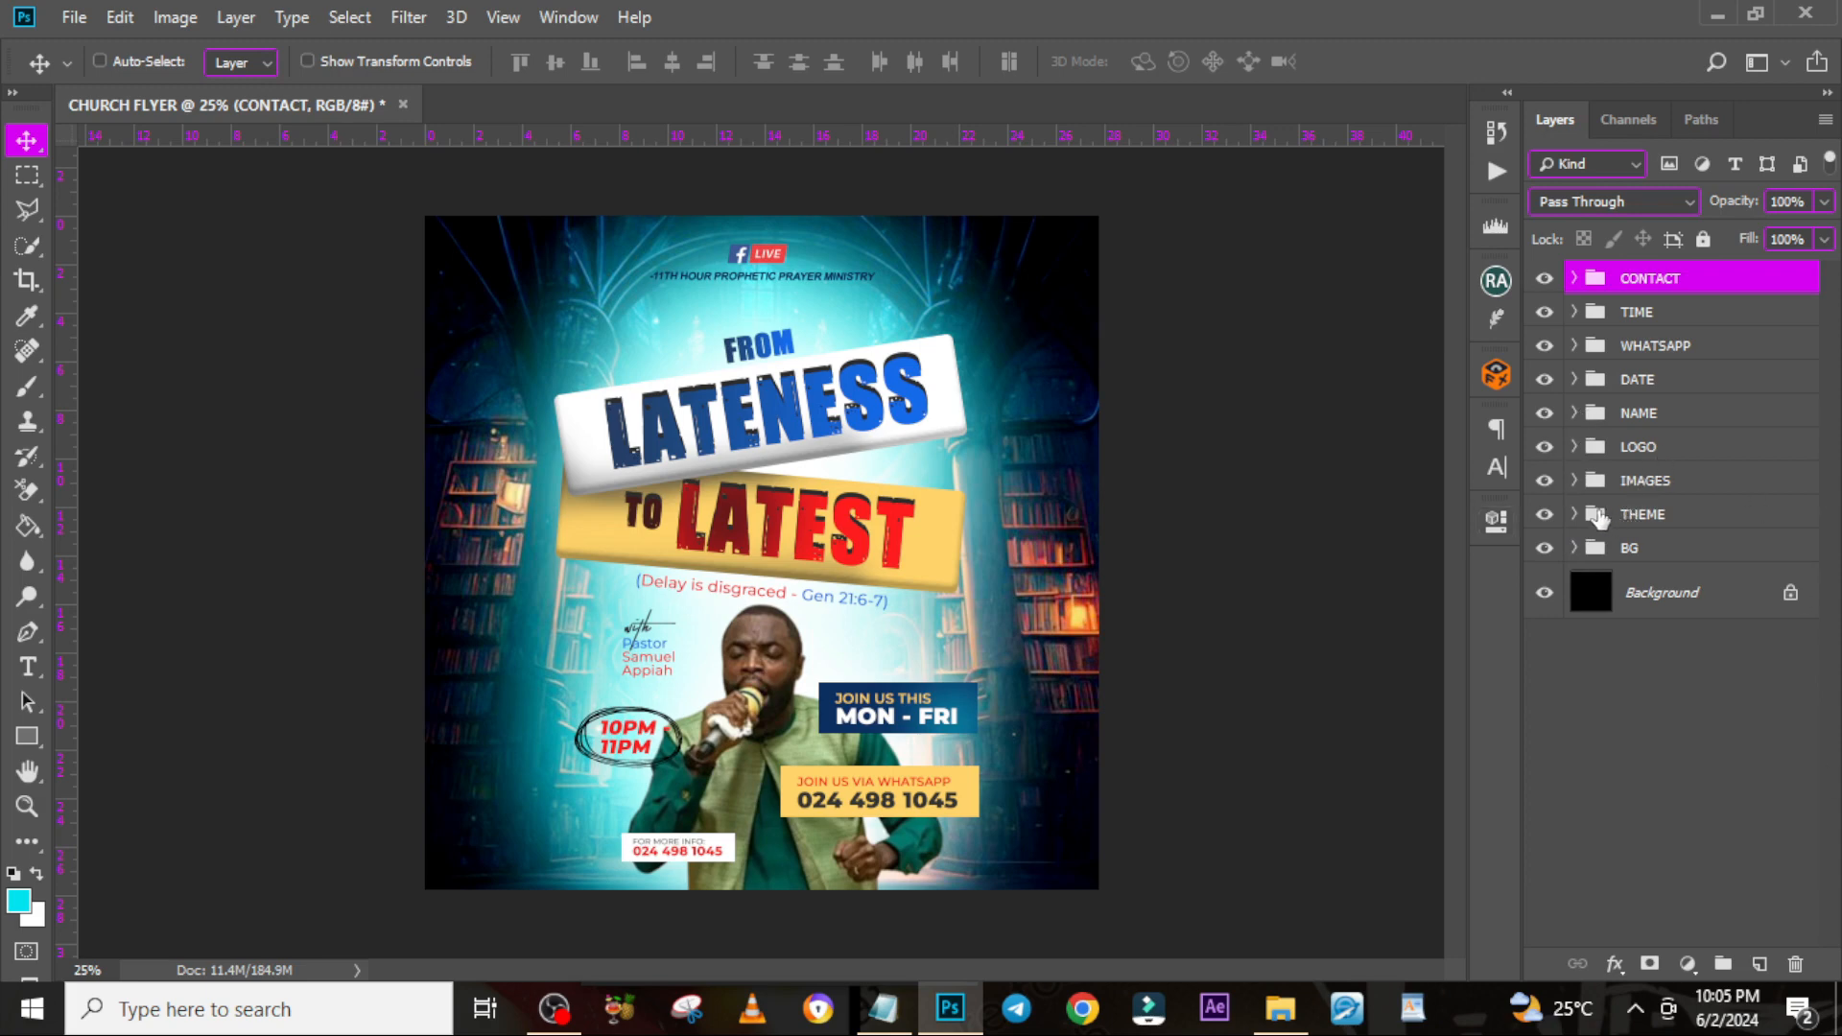
Add an Exposure adjustment clipped to the preacher photo in the IMAGES group and set its exposure to +1.17
{"action": "left_click", "coordinate": [1583, 484]}
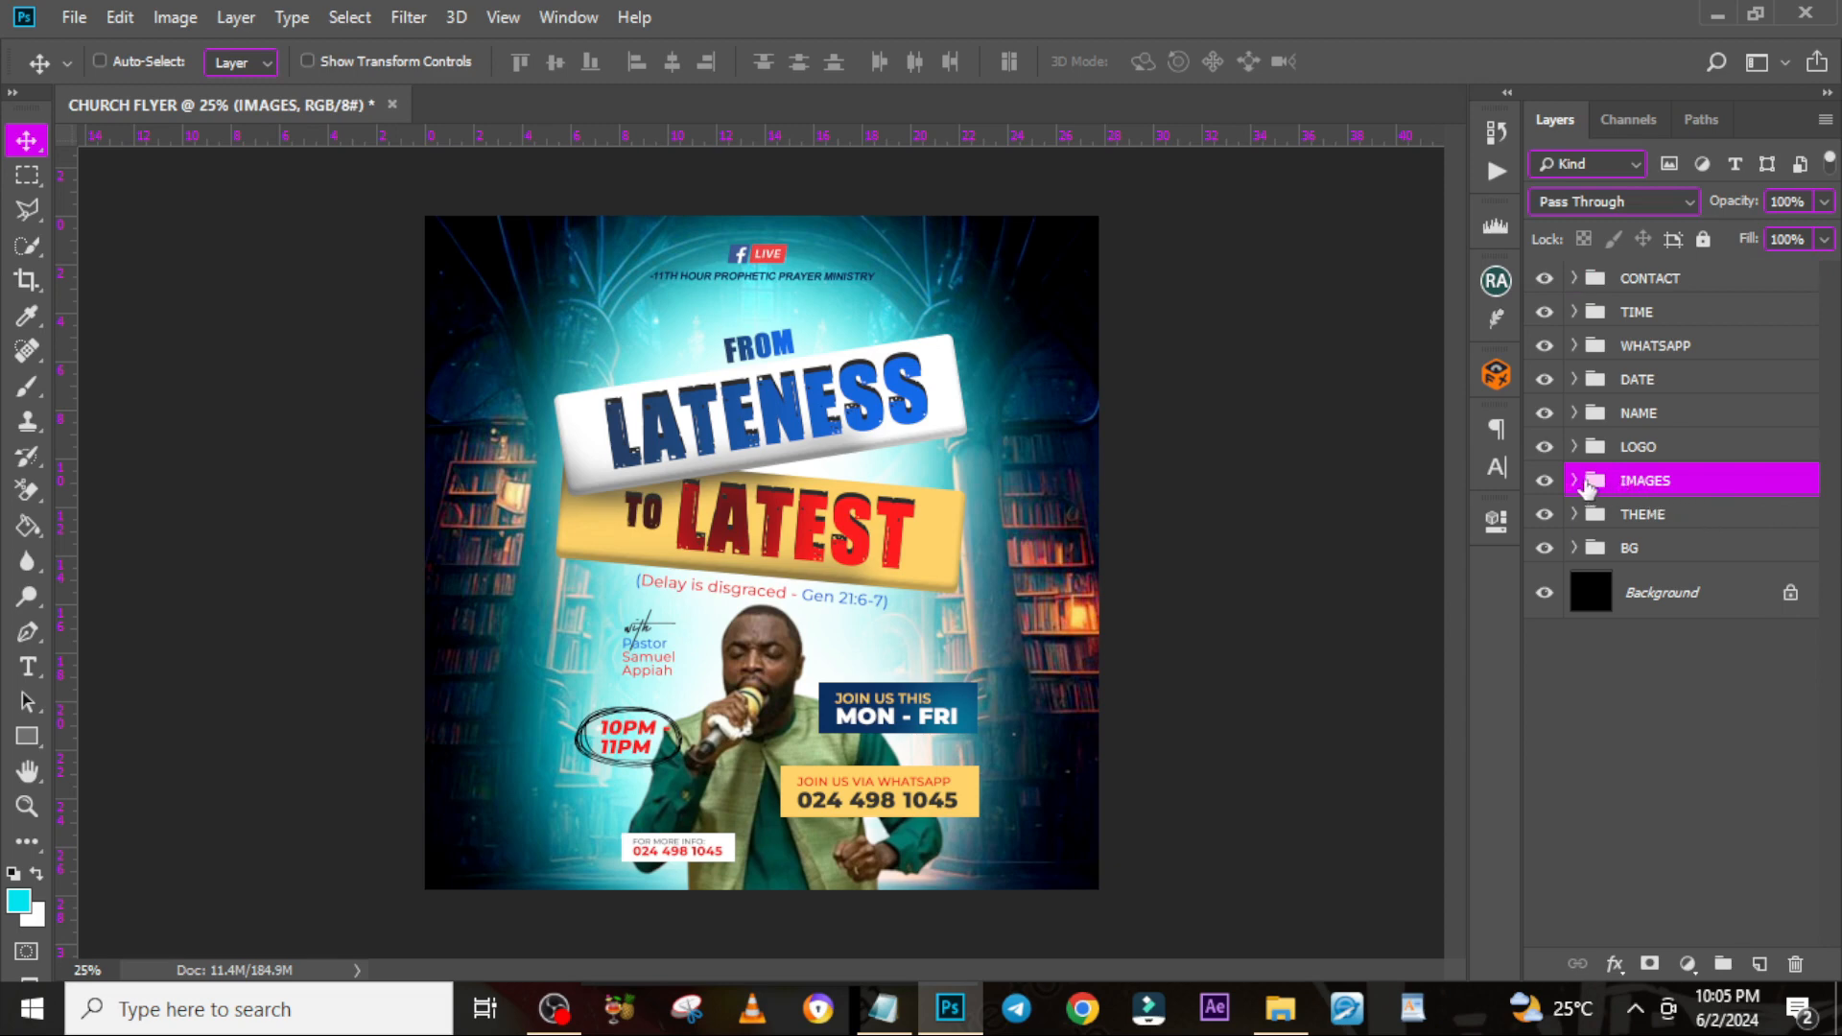
{"action": "left_click", "coordinate": [1575, 481]}
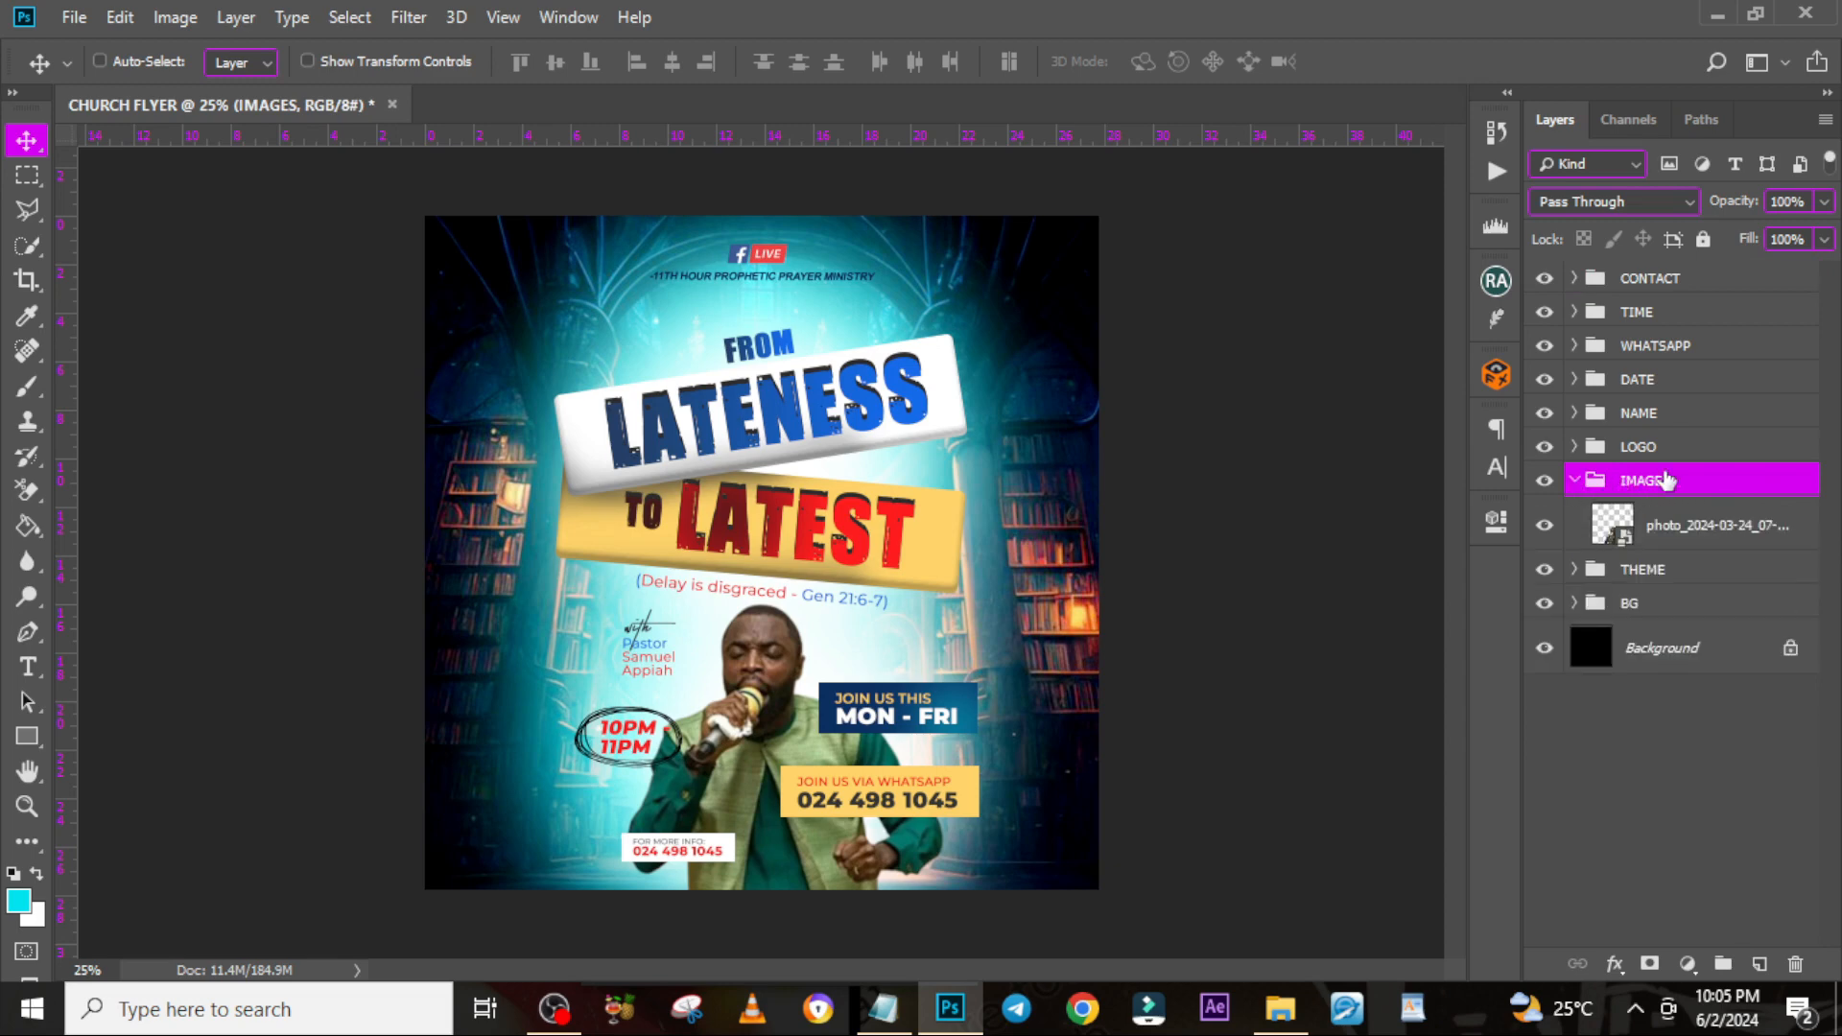
{"action": "left_click", "coordinate": [1682, 527]}
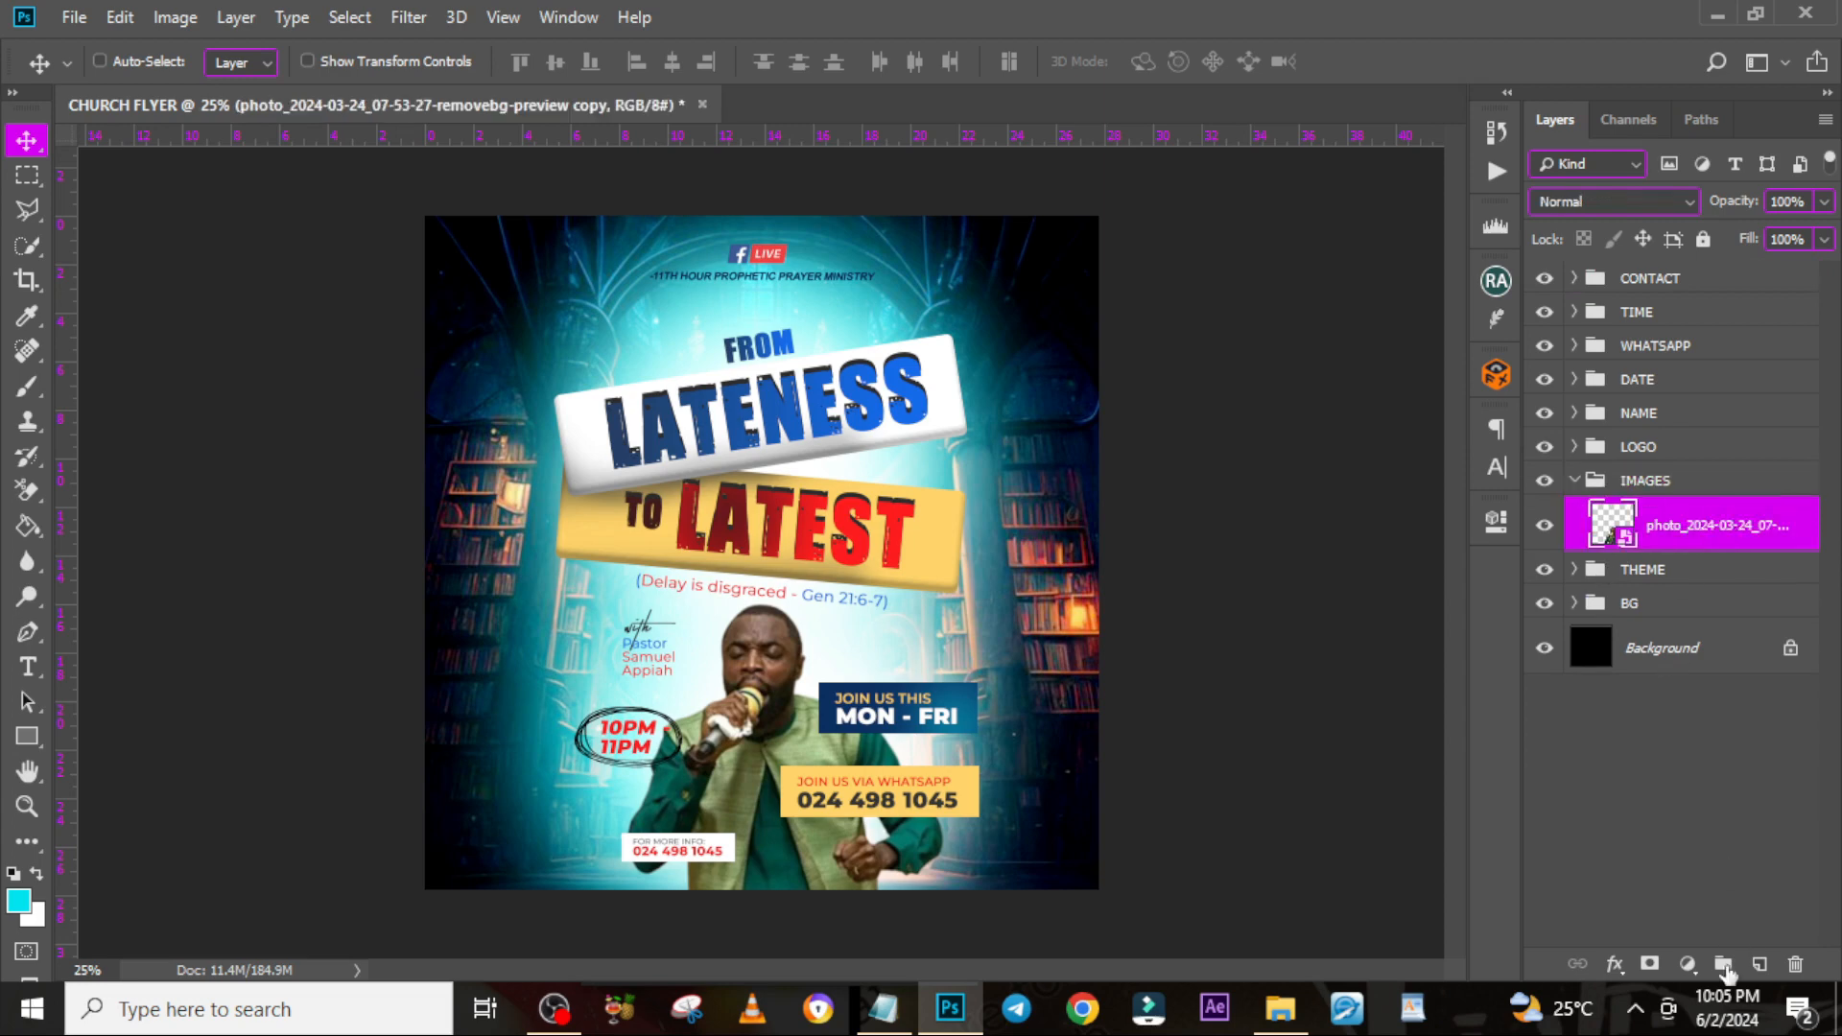
{"action": "left_click", "coordinate": [1688, 962]}
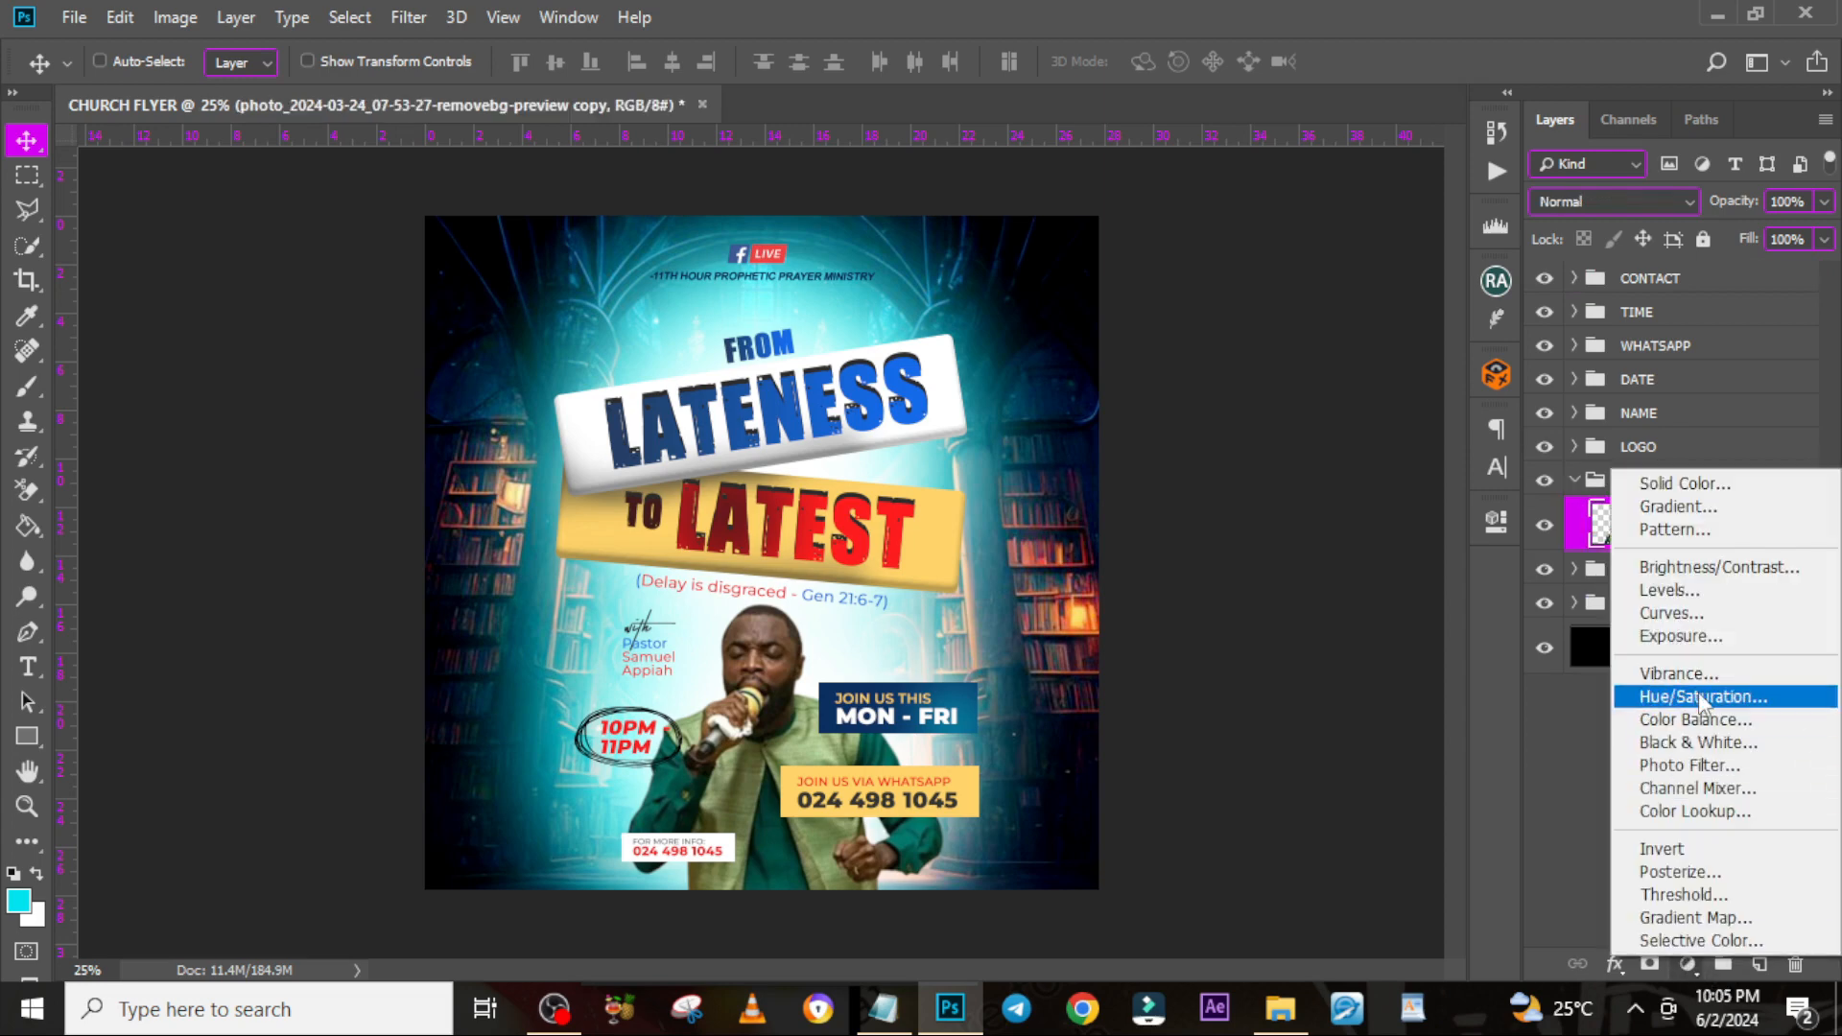
{"action": "left_click", "coordinate": [1680, 636]}
{"action": "left_click", "coordinate": [1262, 944]}
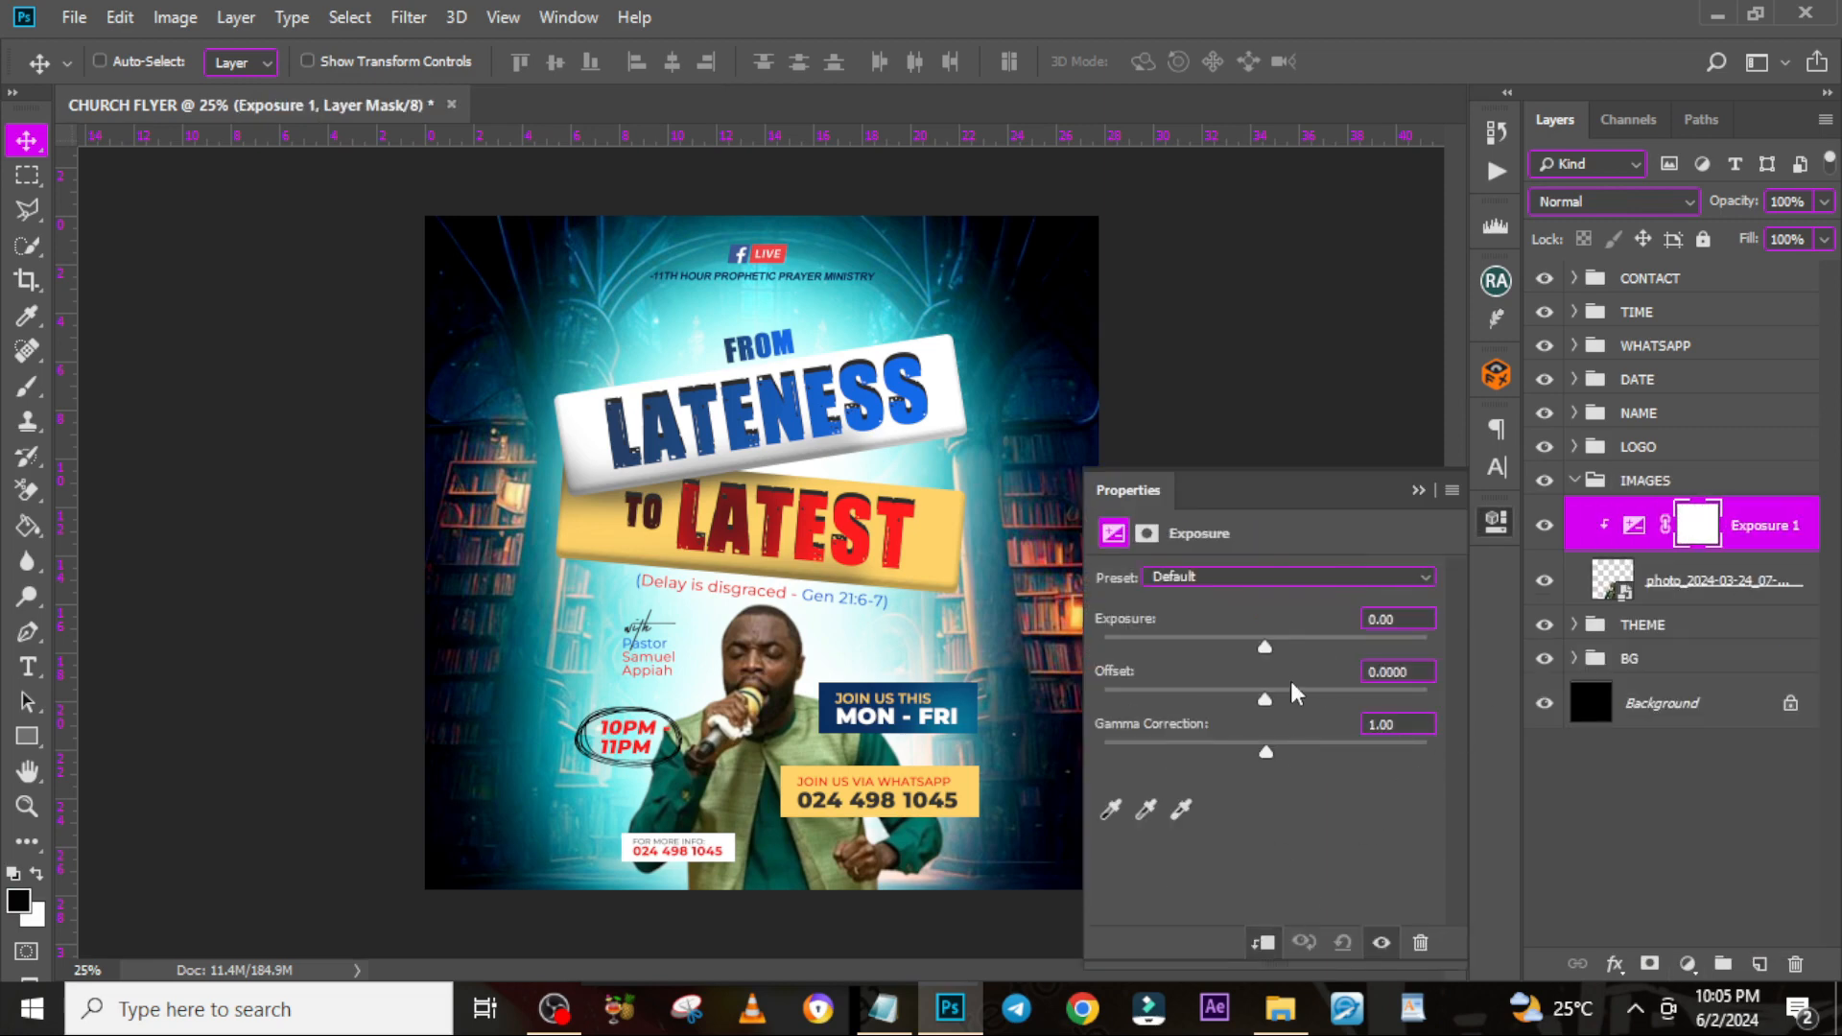
{"action": "left_click_drag", "start_coordinate": [1262, 644], "coordinate": [1293, 646]}
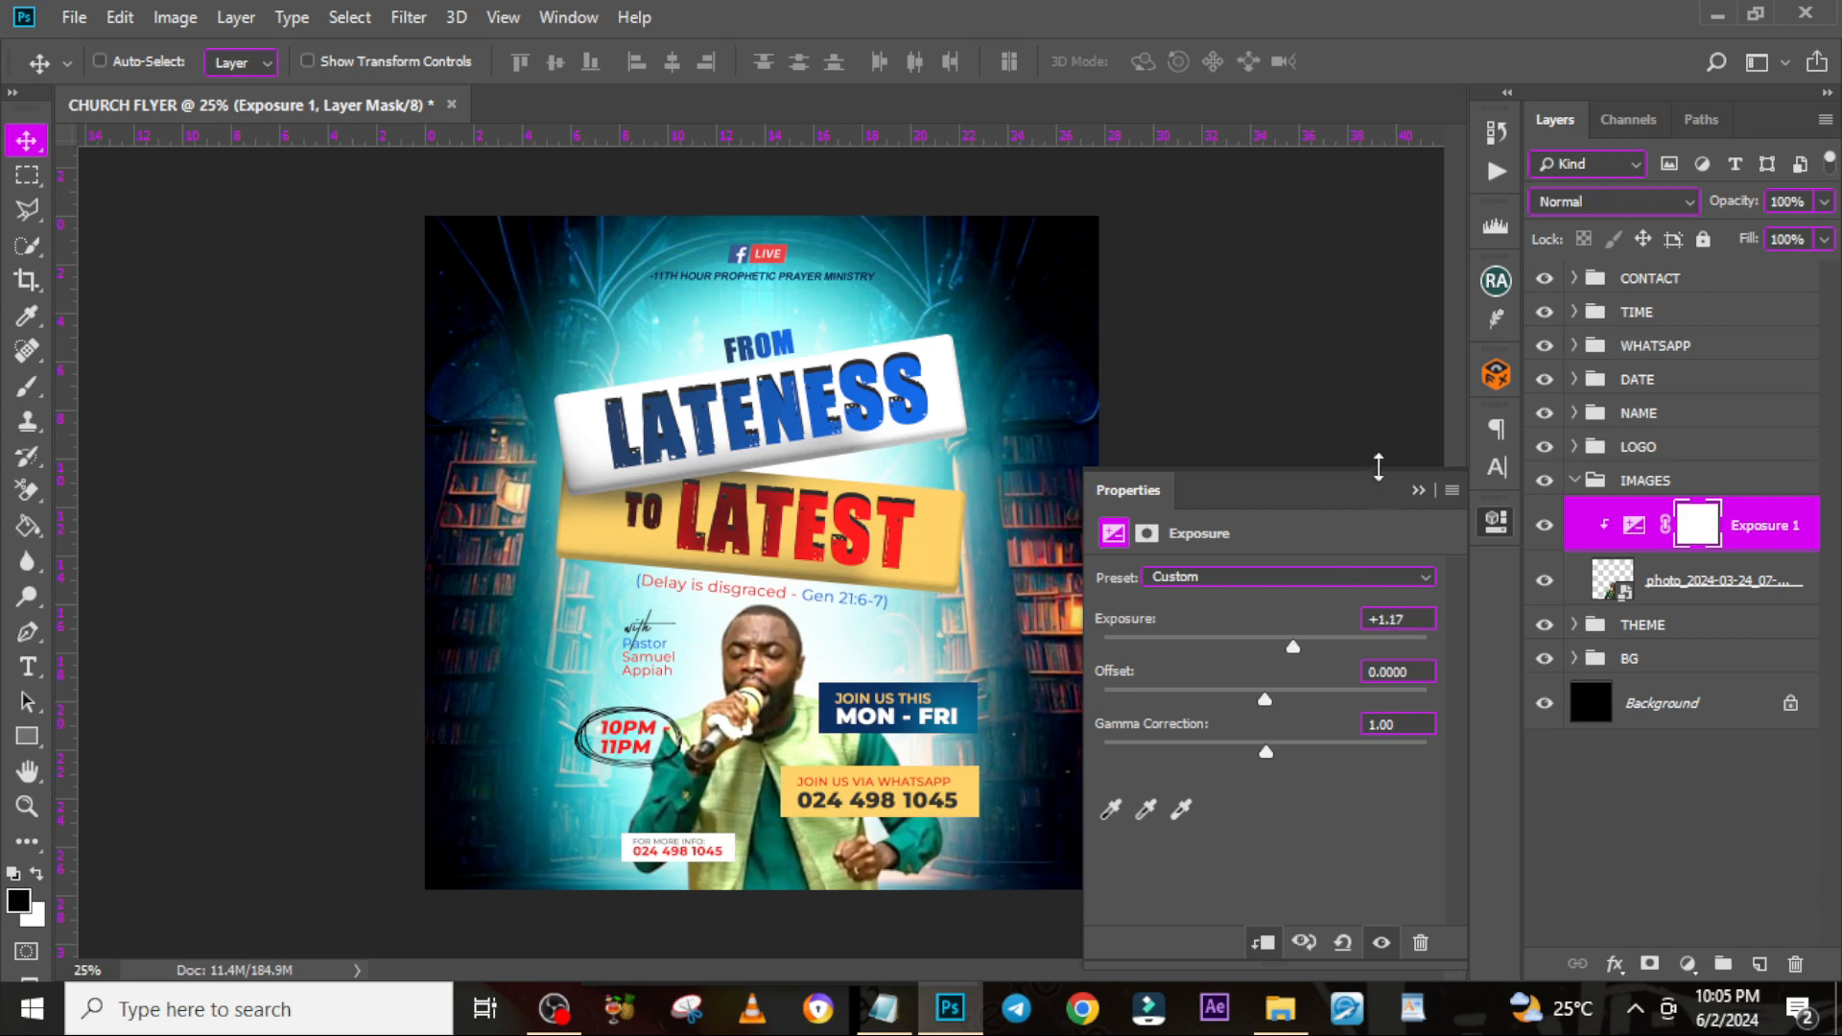
{"action": "left_click", "coordinate": [1418, 491]}
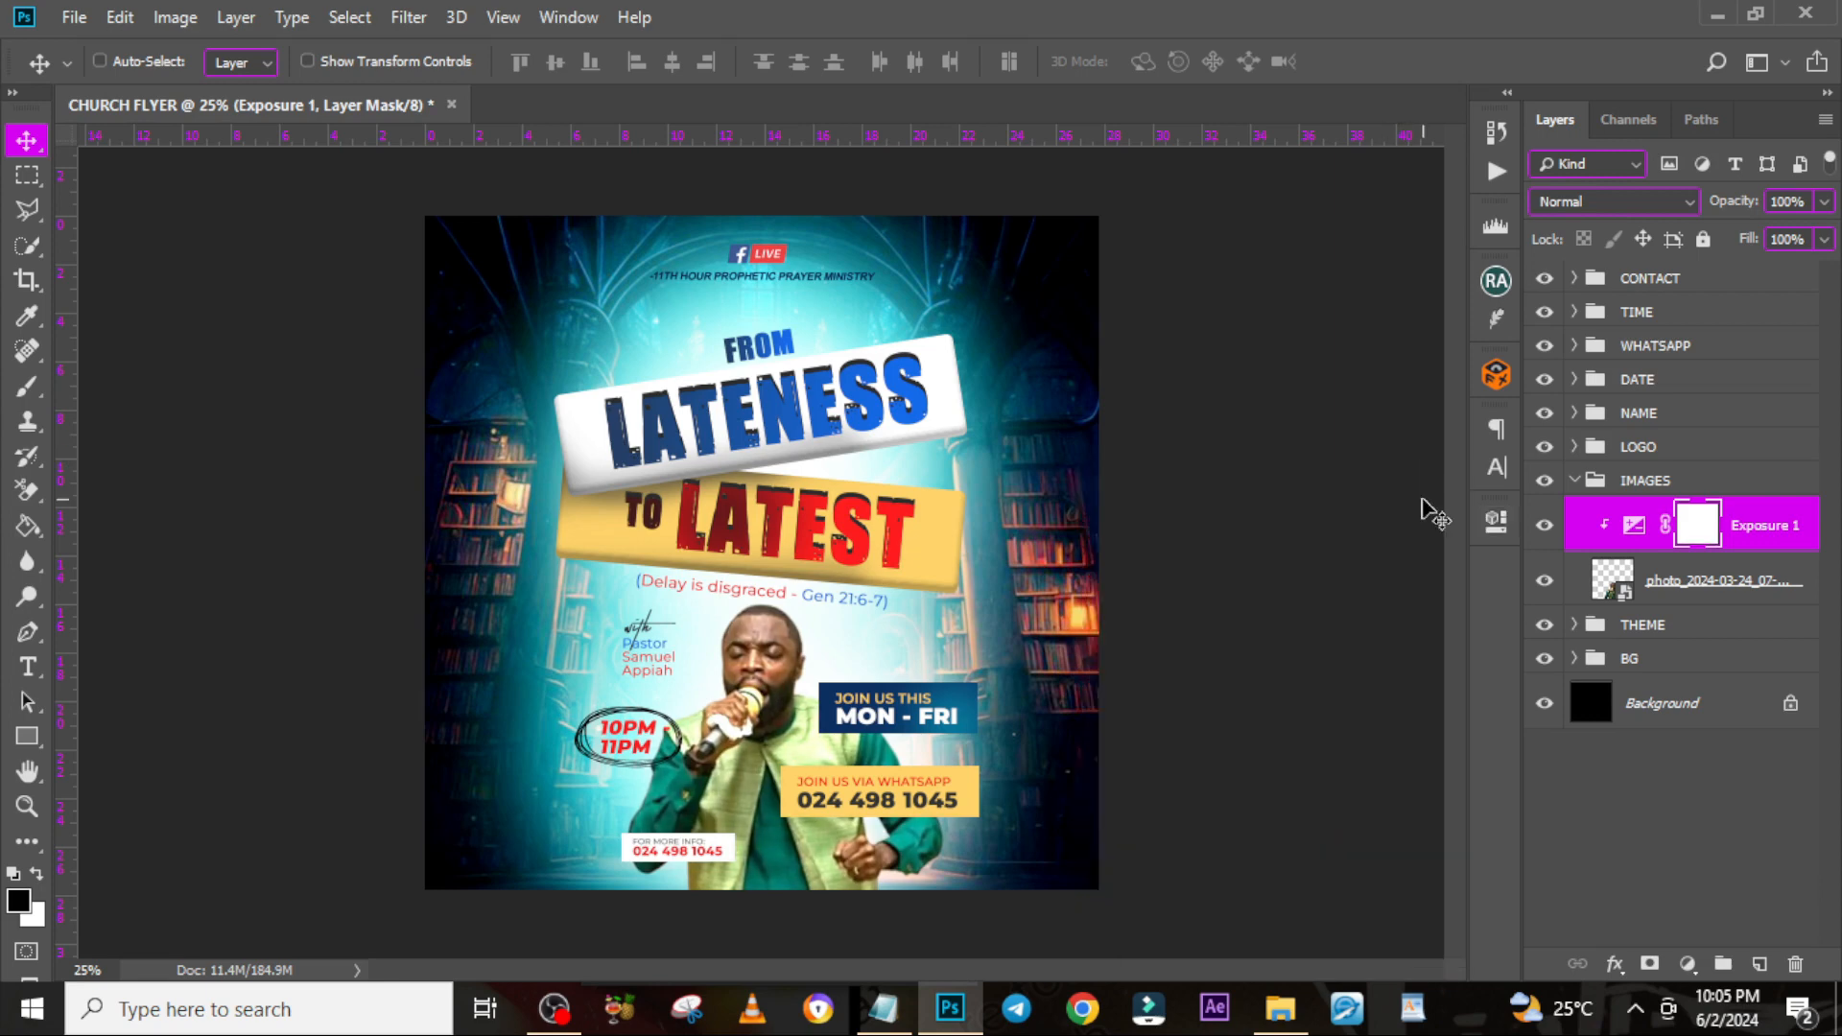
Invert the Exposure adjustment's layer mask to black
{"action": "double_click", "coordinate": [1697, 524]}
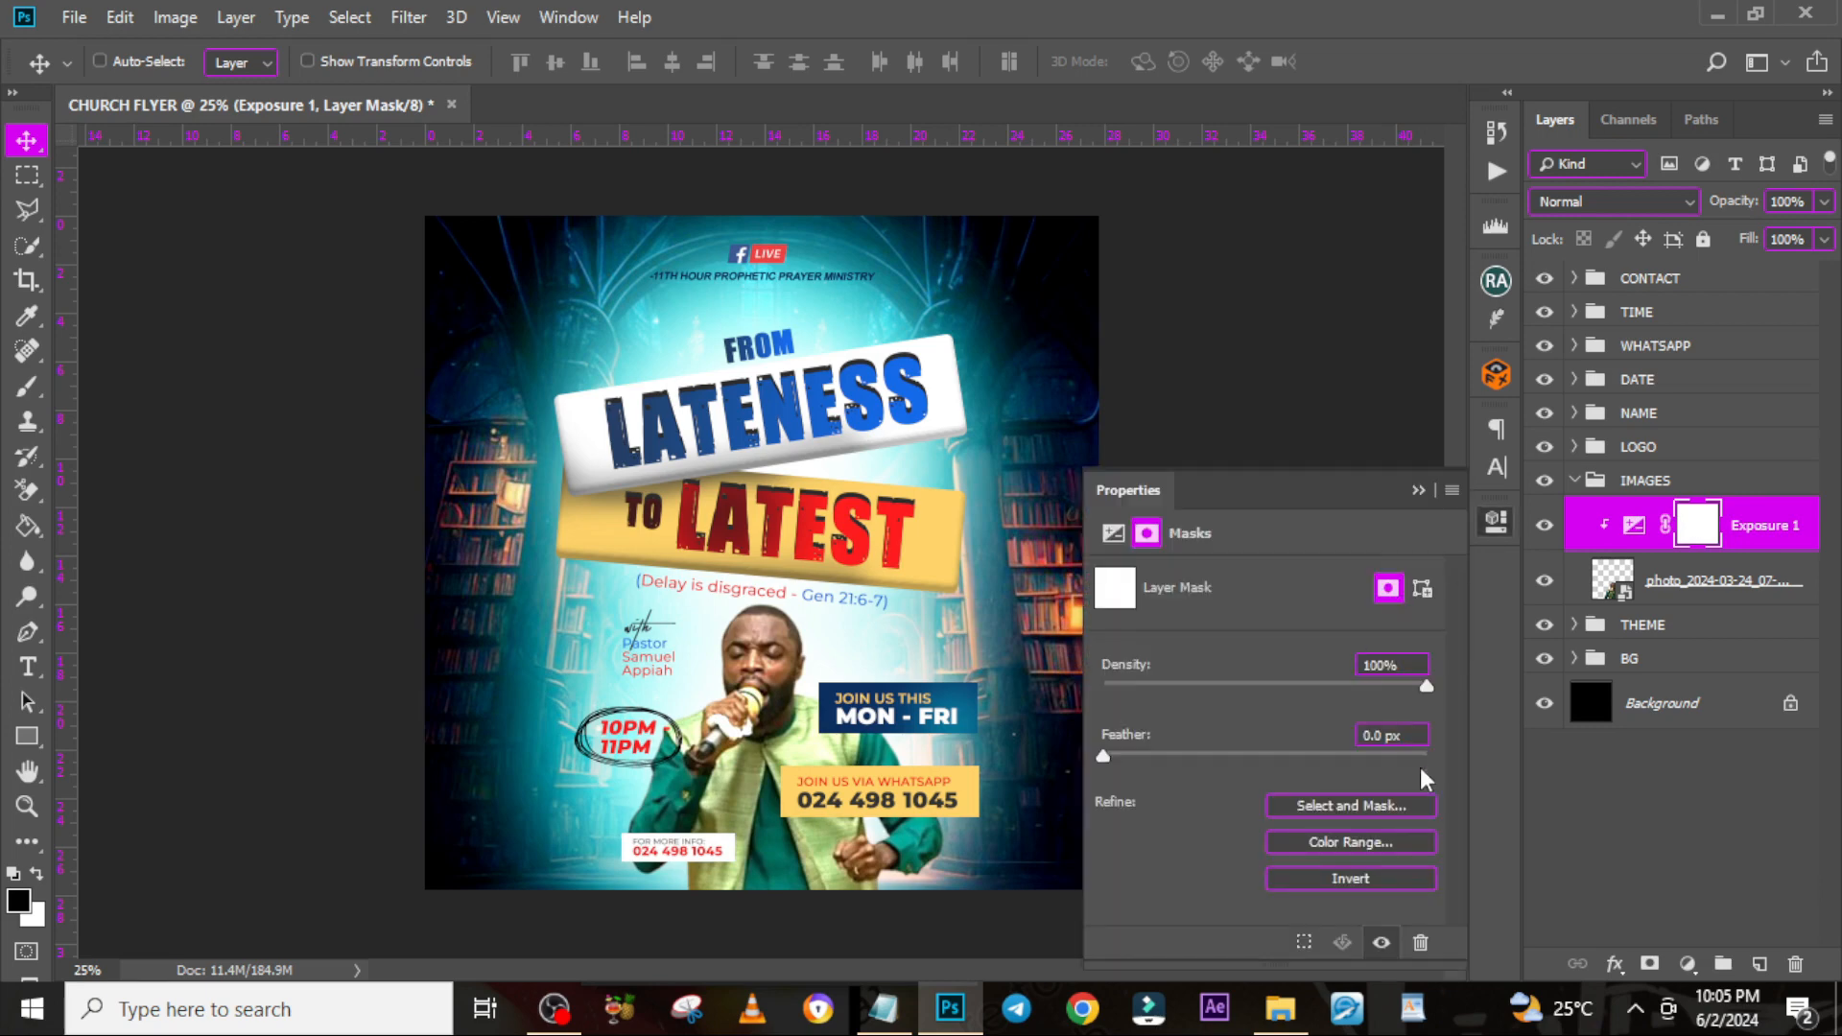
{"action": "left_click", "coordinate": [1337, 882]}
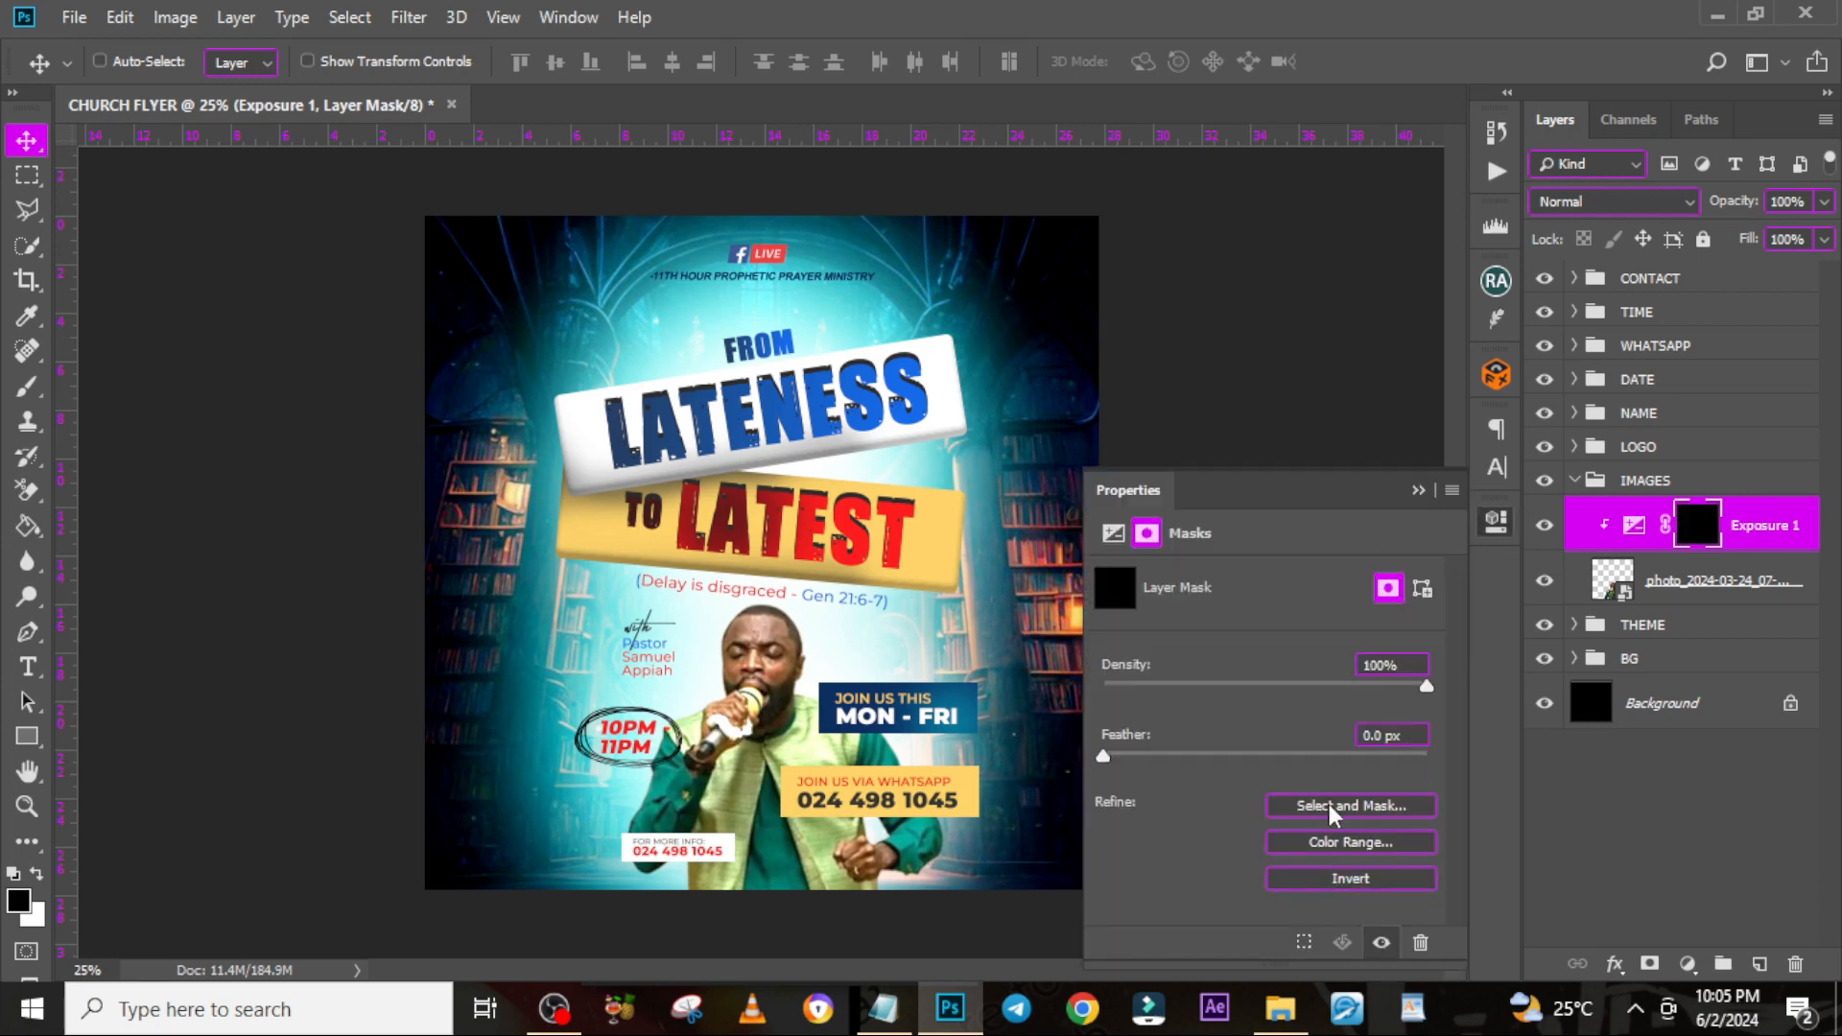
Paint white over the preacher's face on the Exposure adjustment's mask with a soft brush sized 200
{"action": "left_click", "coordinate": [1418, 492]}
{"action": "key", "text": "b"}
{"action": "key", "text": "bracketleft"}
{"action": "key", "text": "bracketleft"}
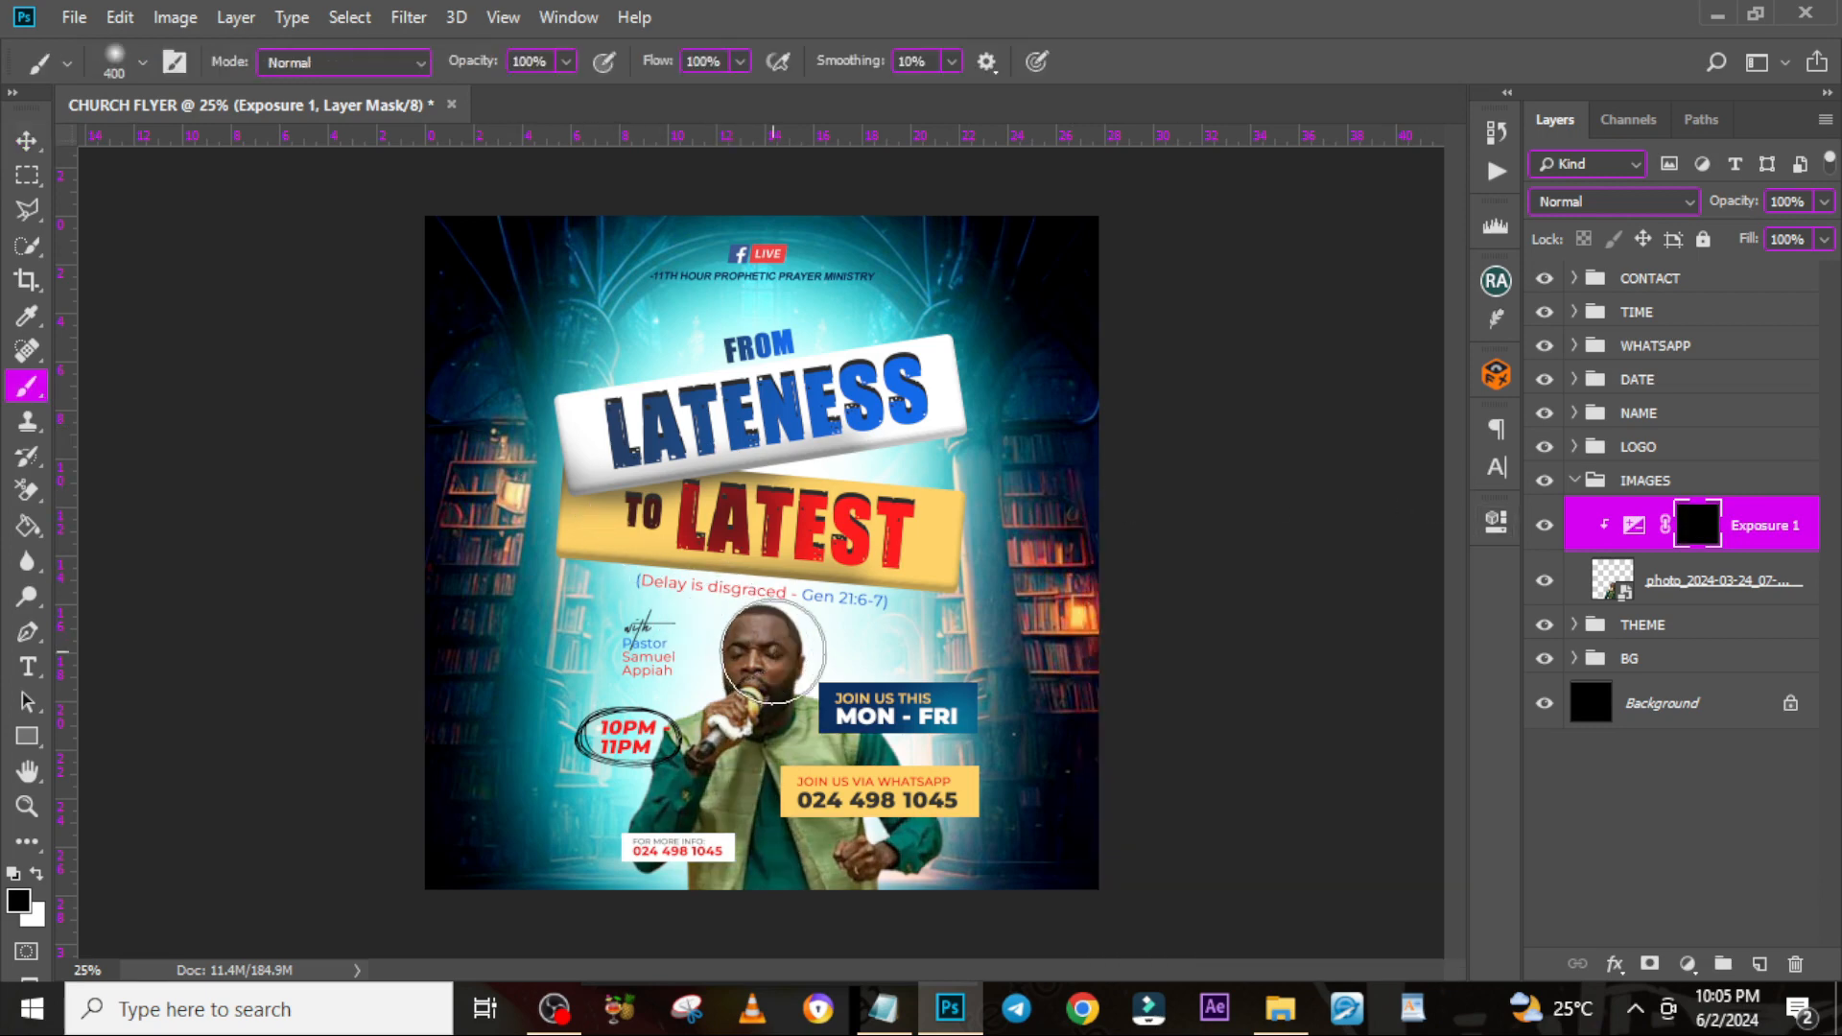
{"action": "key", "text": "bracketleft"}
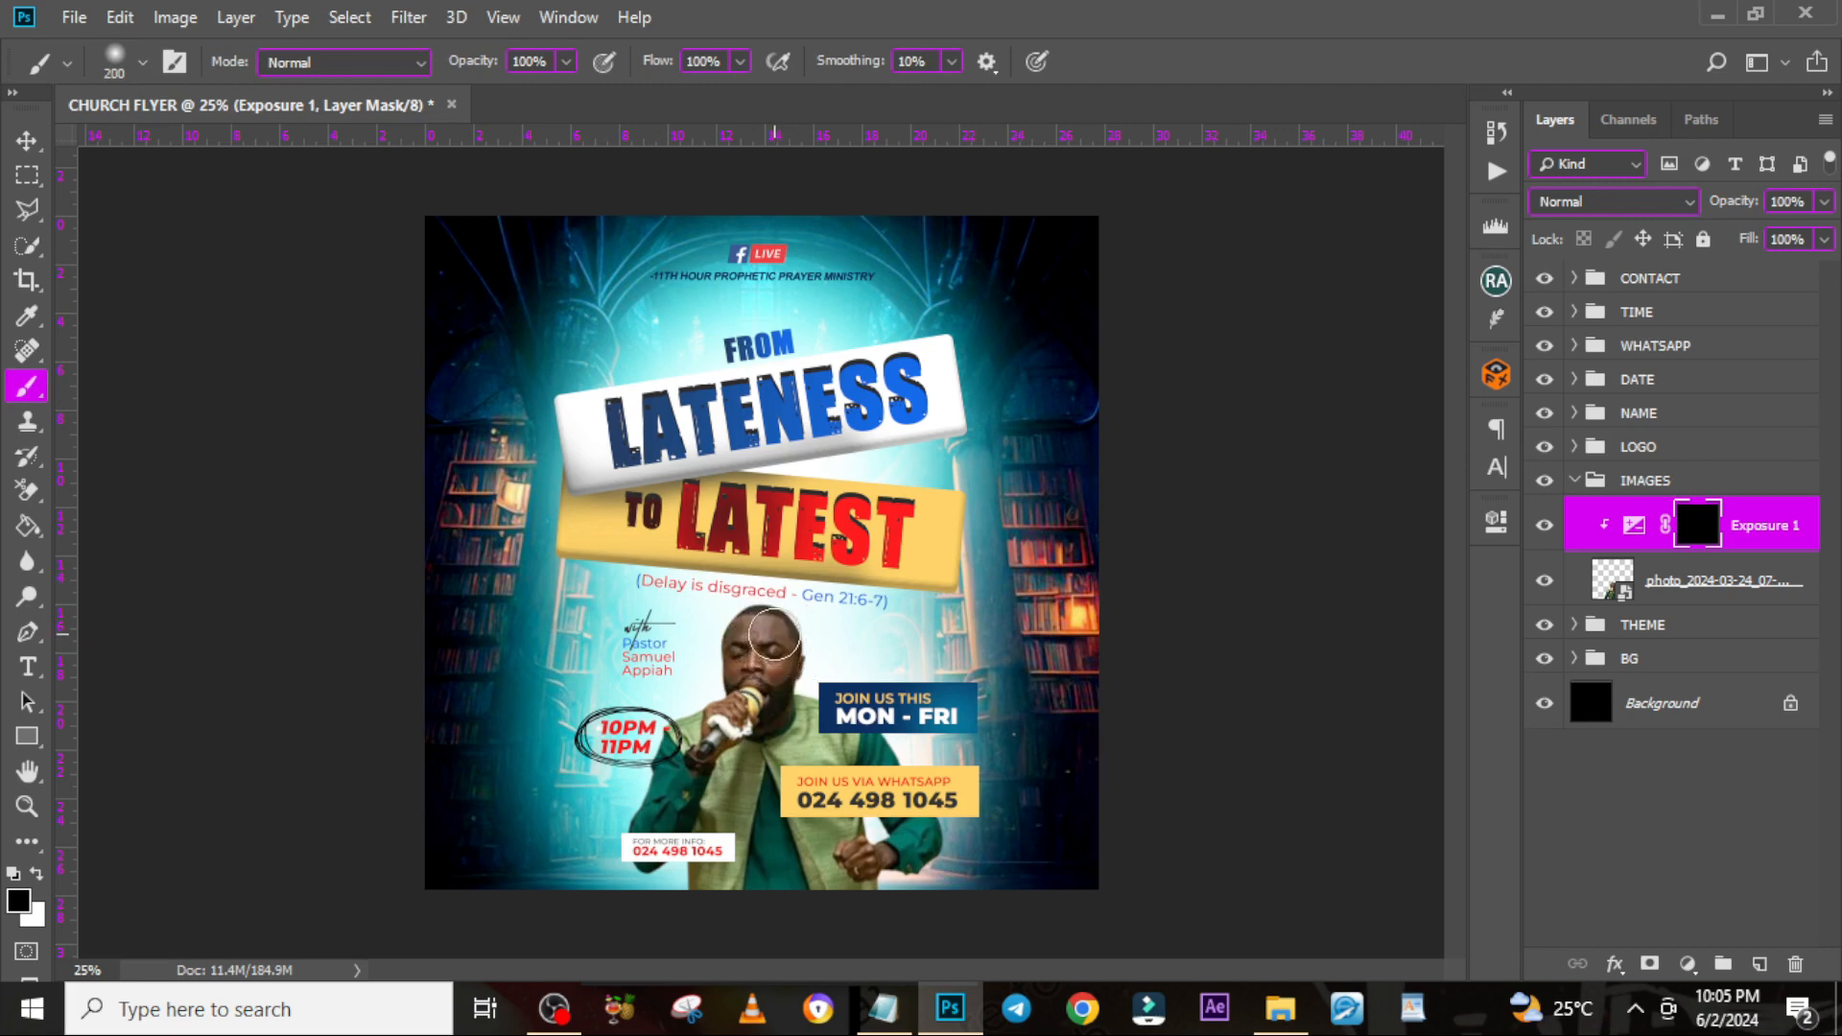
{"action": "left_click", "coordinate": [39, 880]}
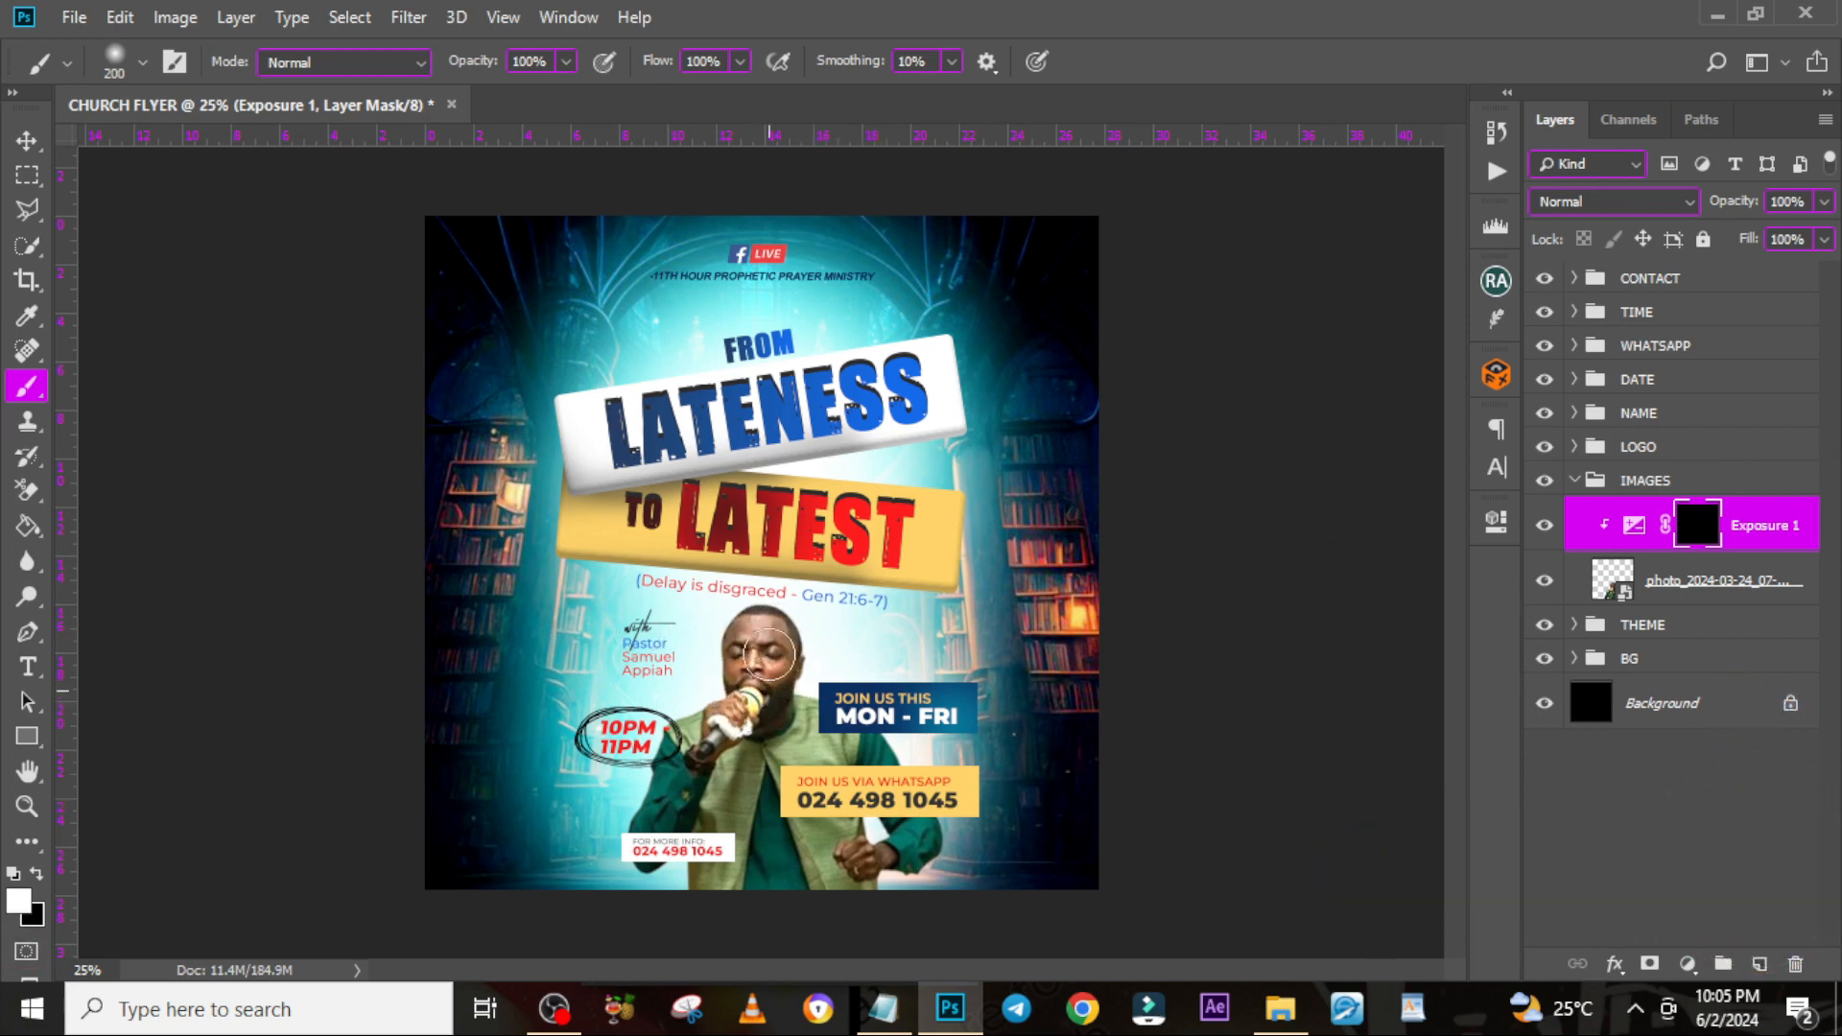
{"action": "left_click", "coordinate": [764, 689]}
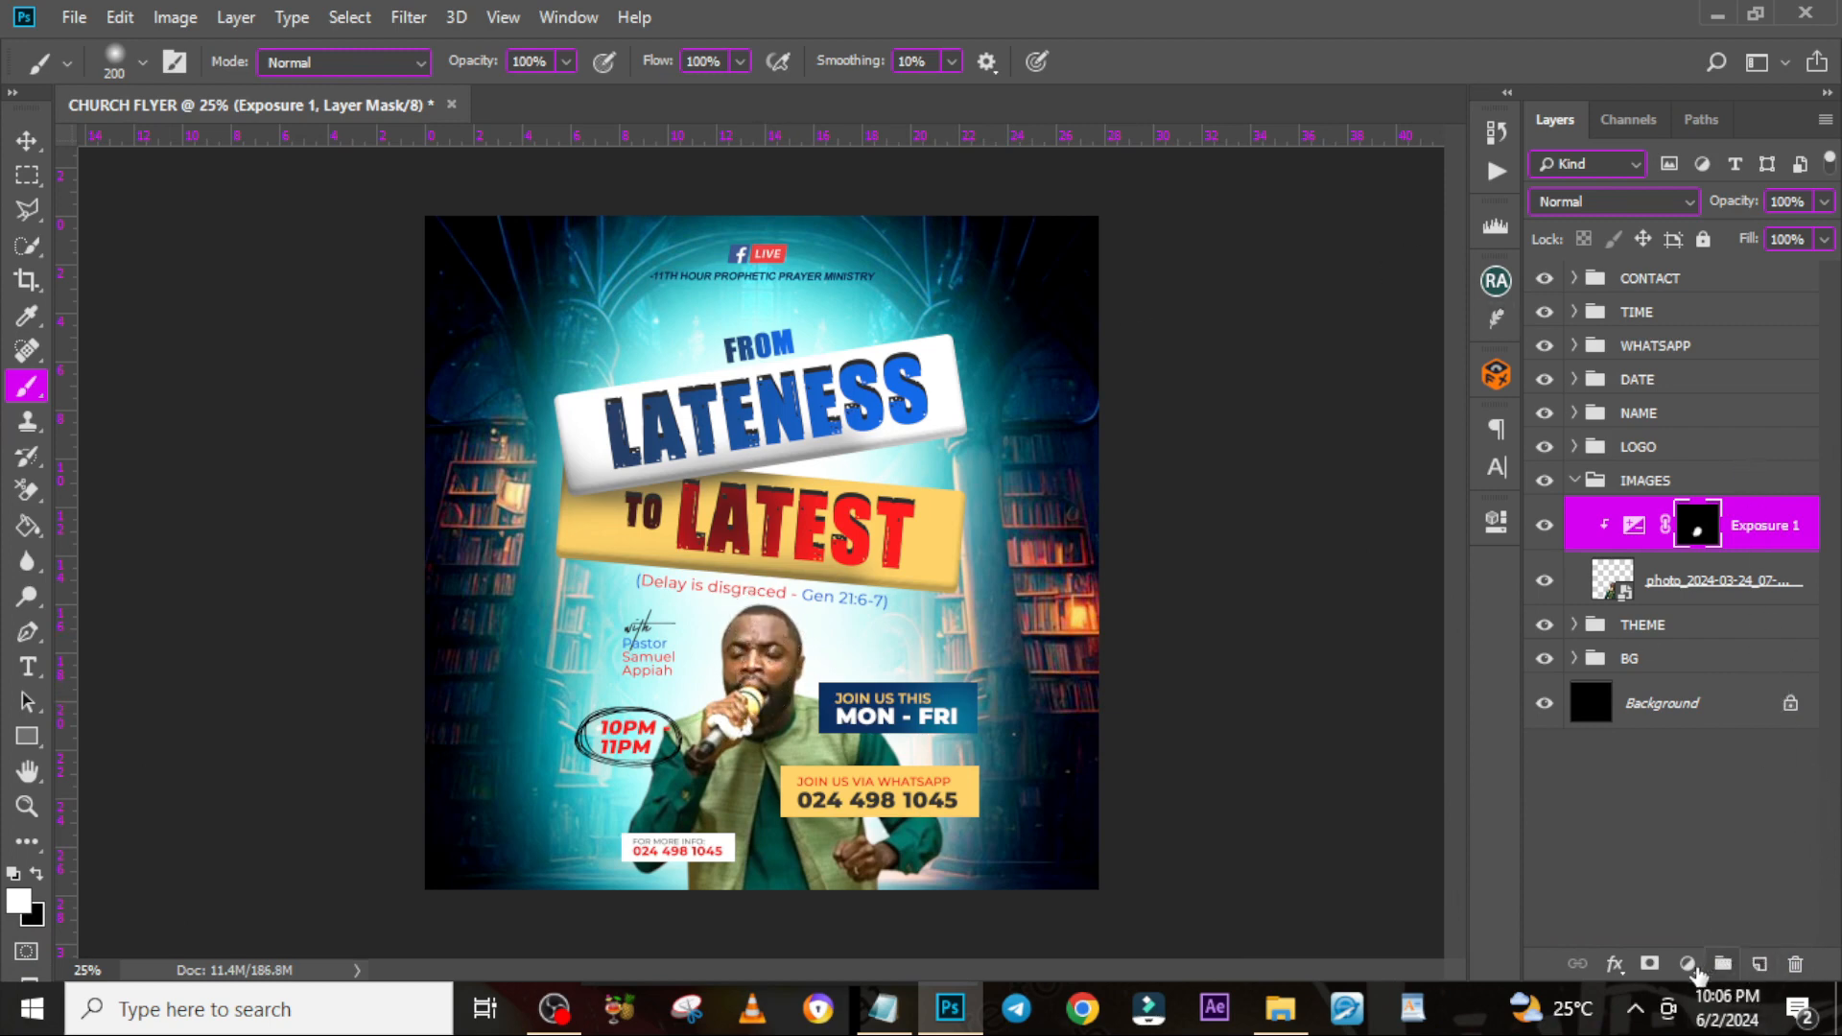
Add a cyan Solid Color fill layer clipped to the preacher photo and invert its layer mask to black
{"action": "left_click", "coordinate": [1690, 967]}
{"action": "left_click", "coordinate": [1685, 495]}
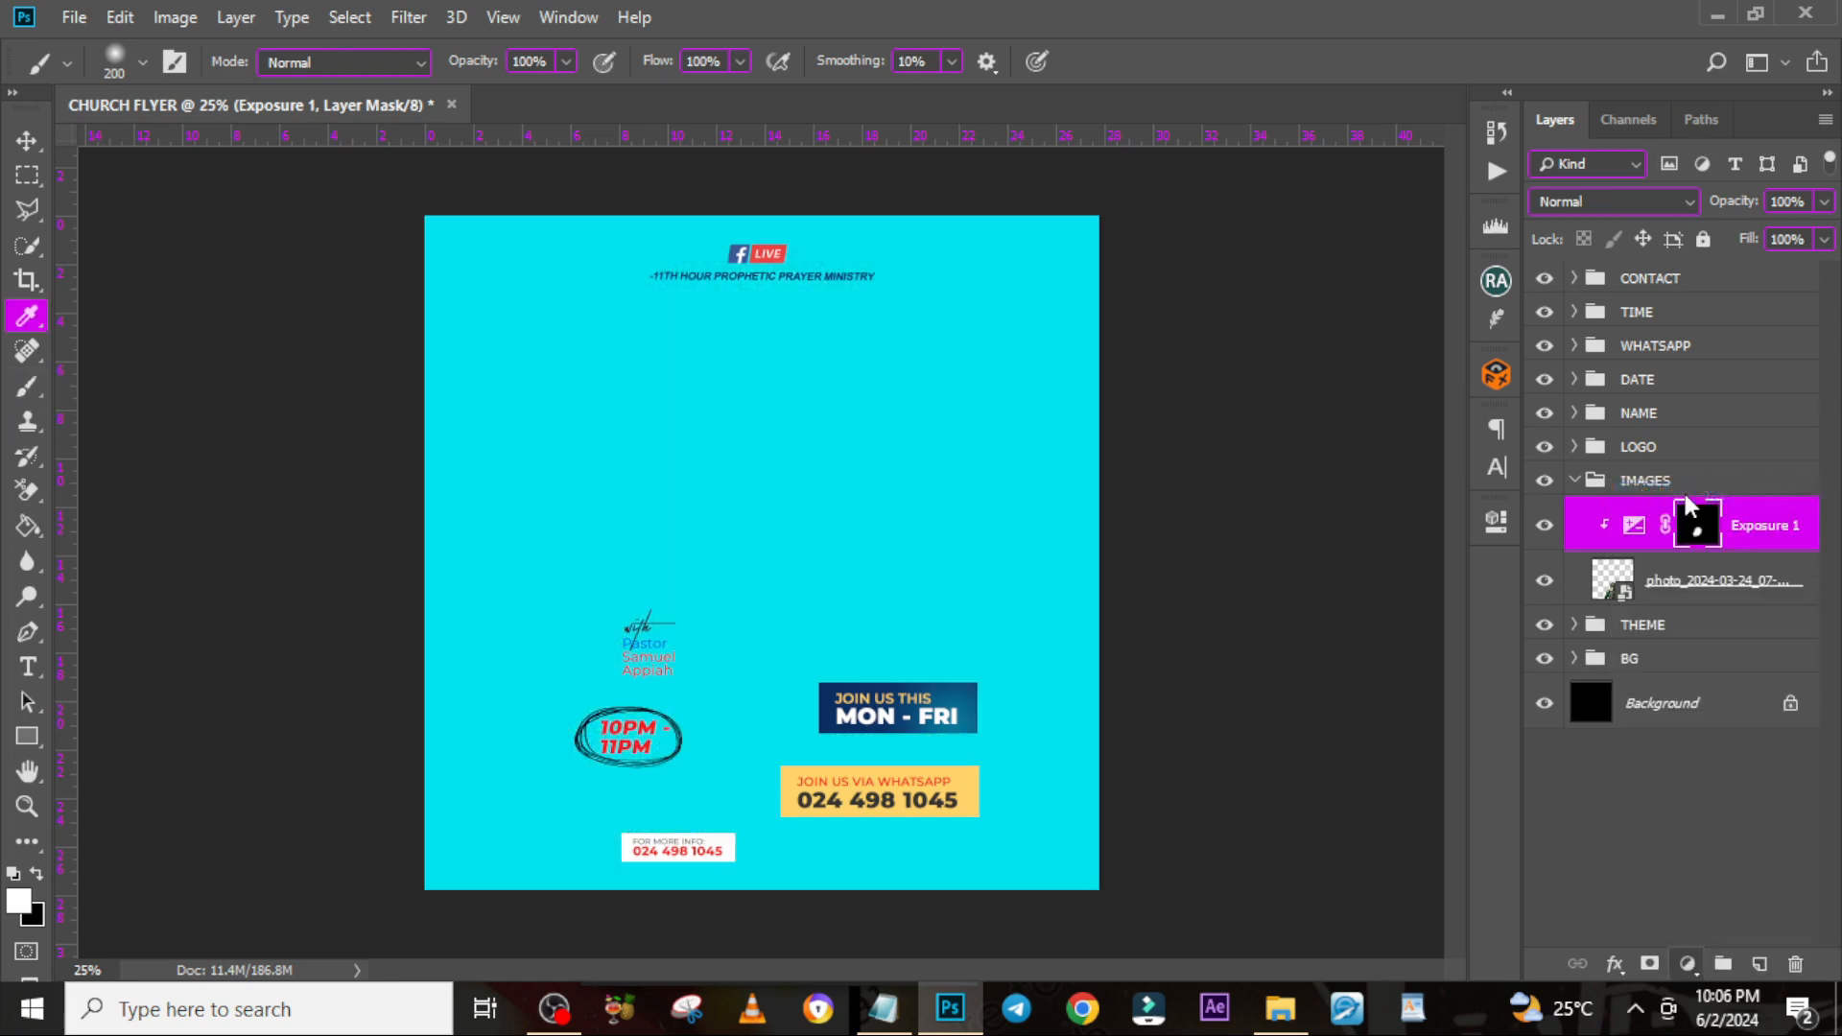
{"action": "left_click", "coordinate": [1706, 335]}
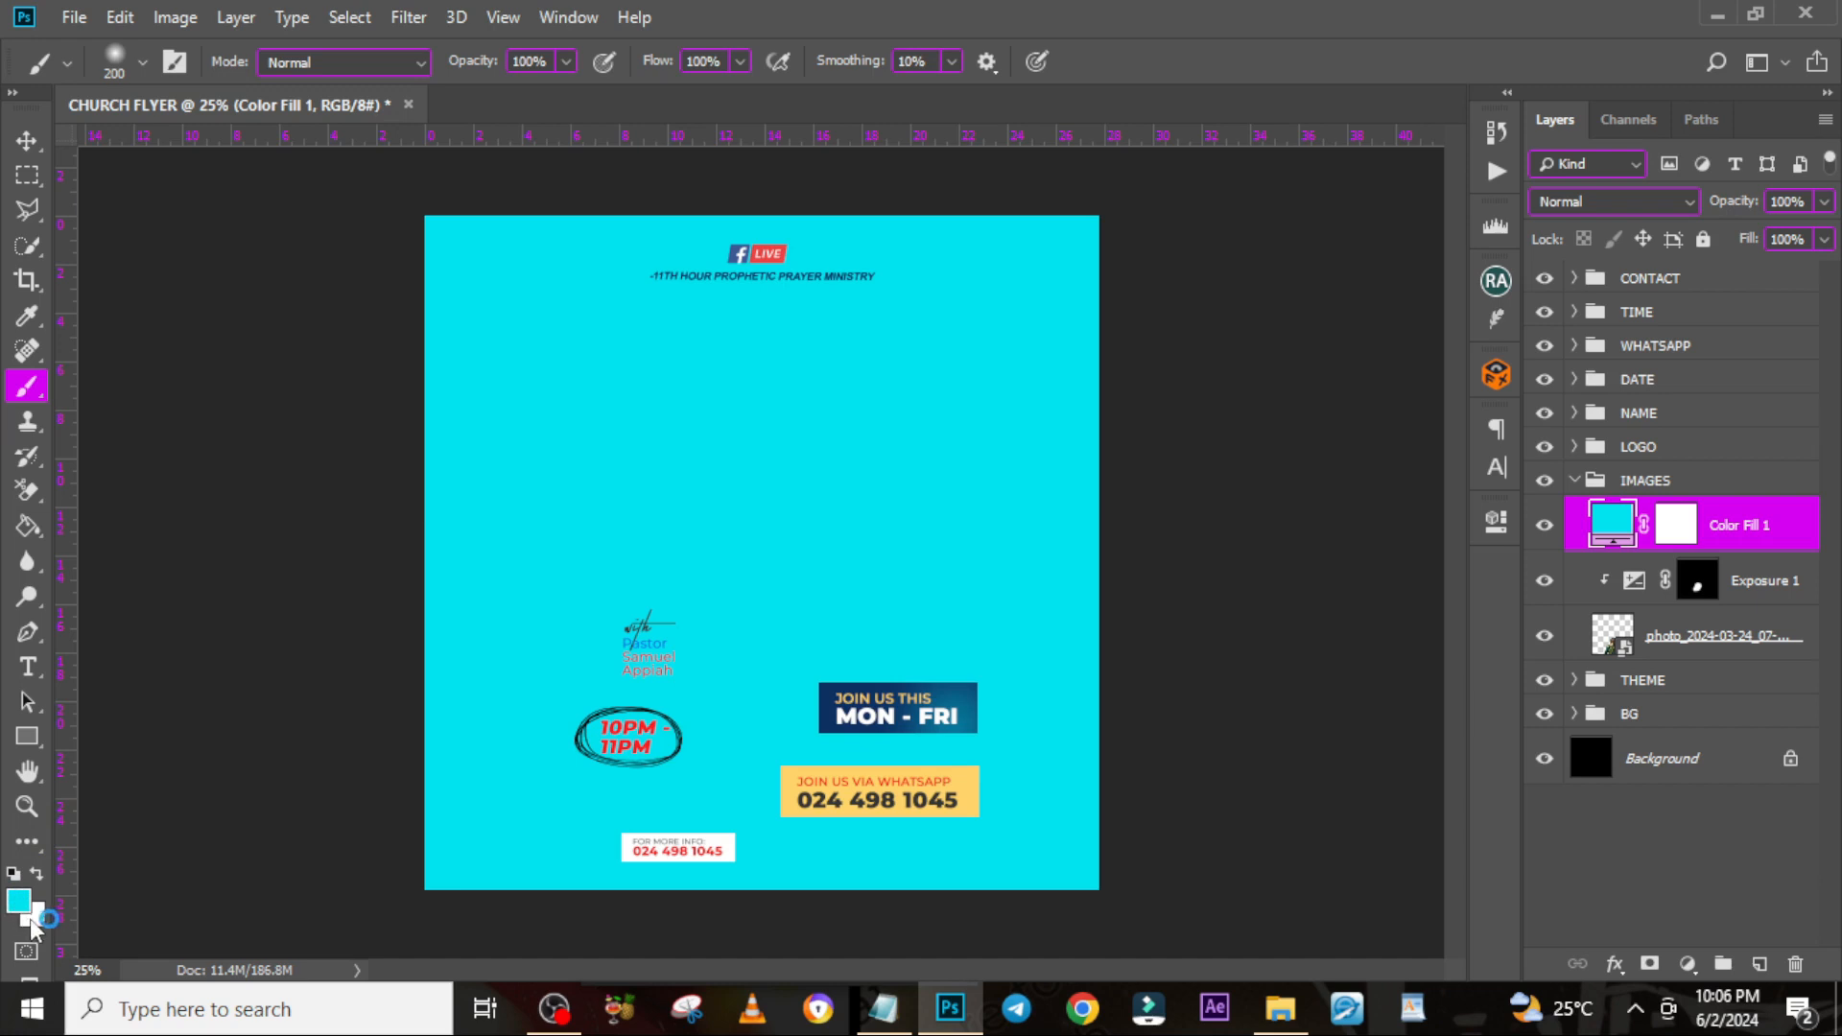
{"action": "right_click", "coordinate": [1679, 540]}
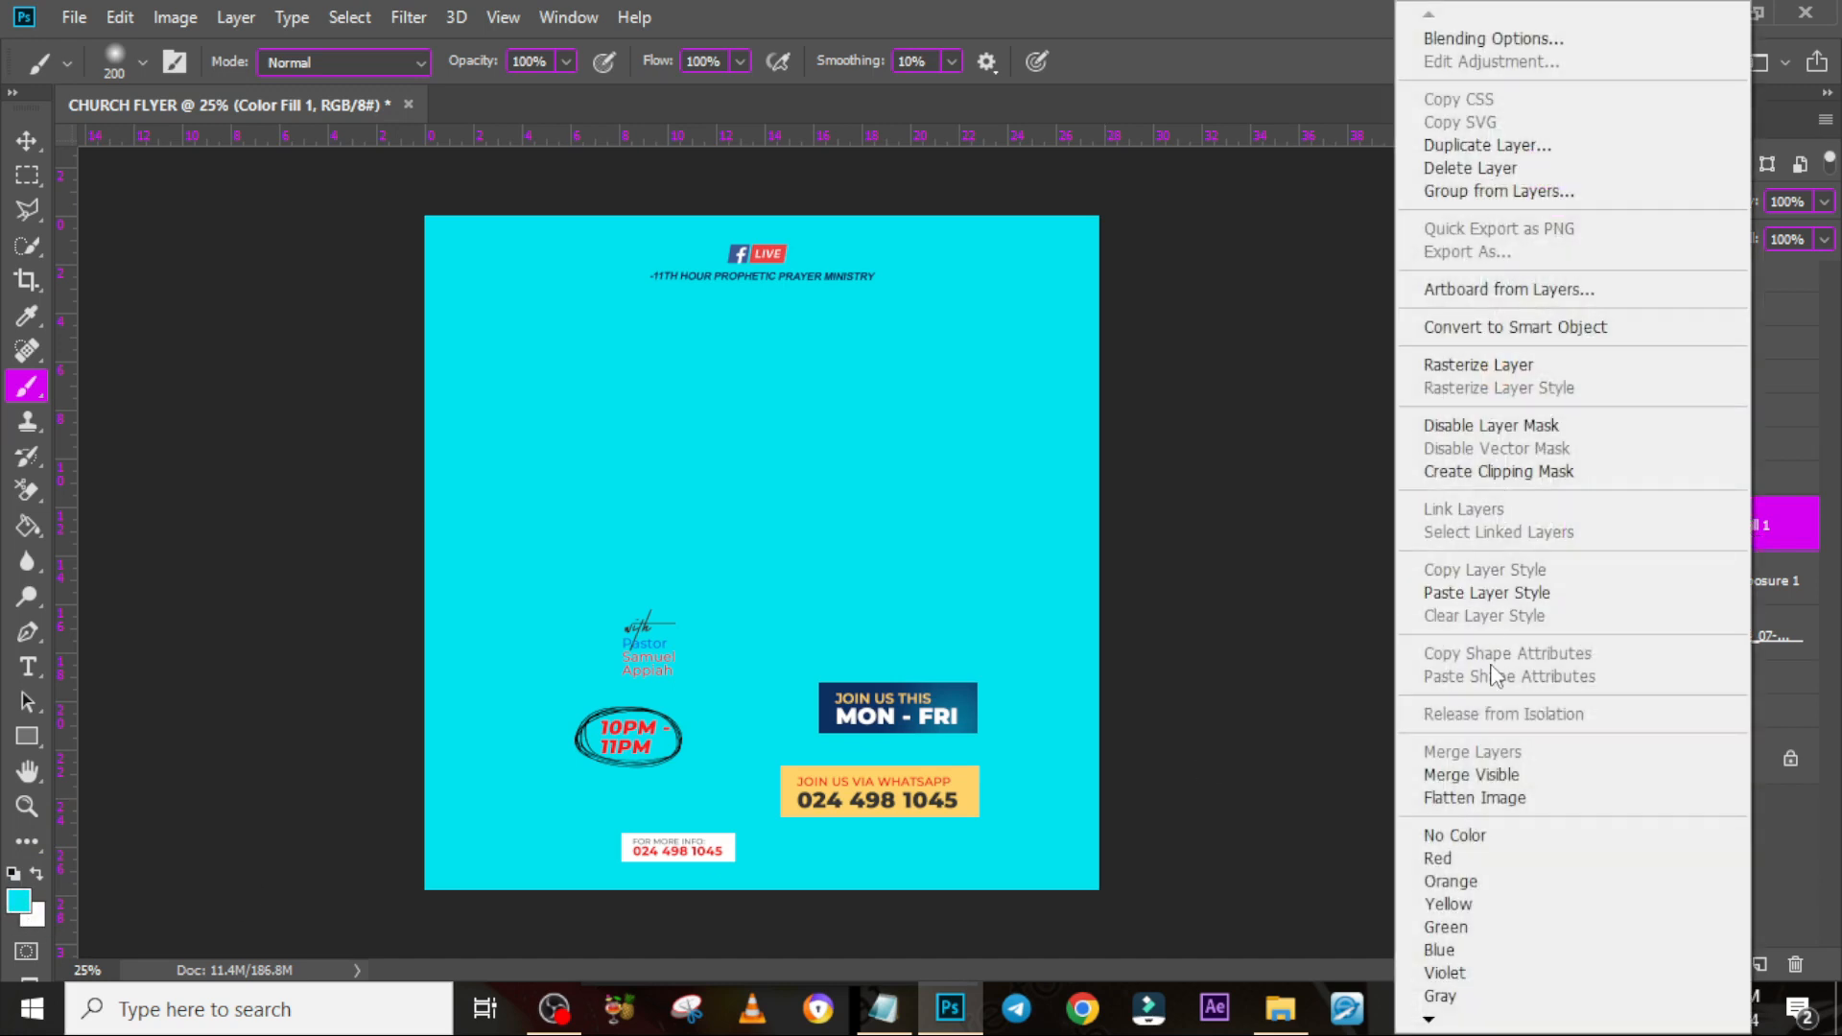
{"action": "left_click", "coordinate": [1514, 472]}
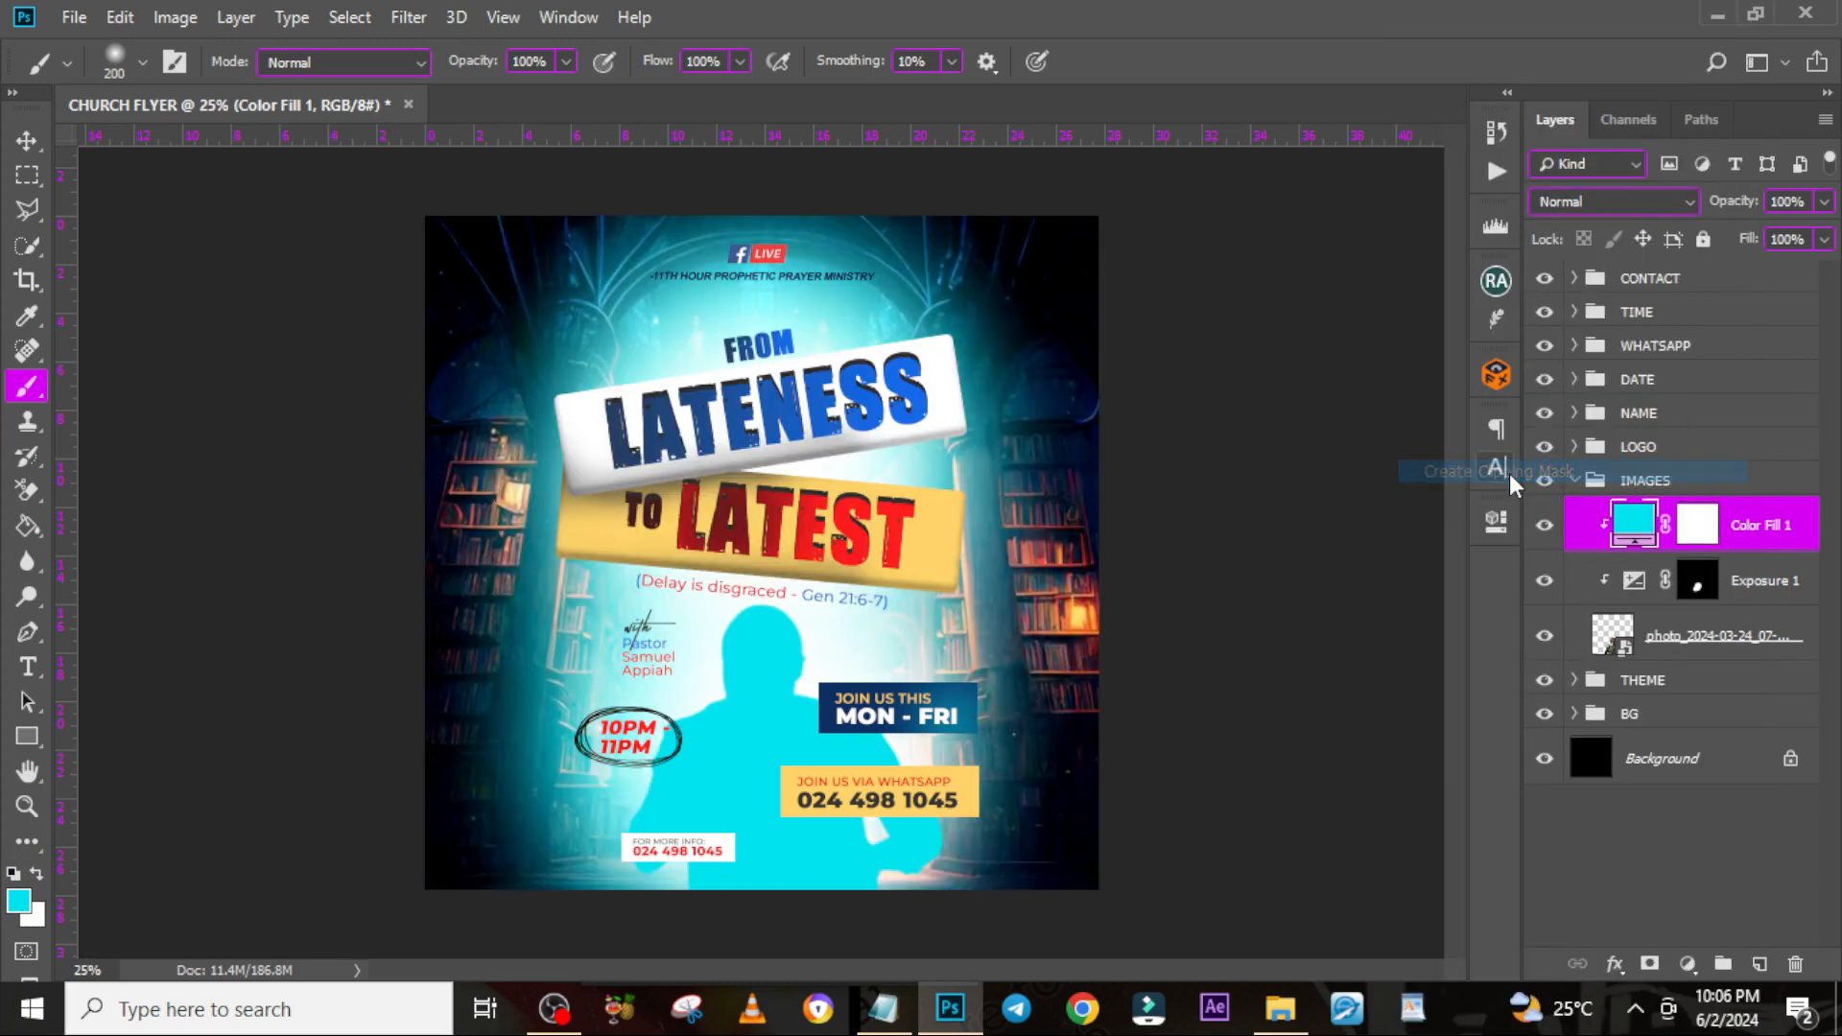
{"action": "double_click", "coordinate": [1696, 536]}
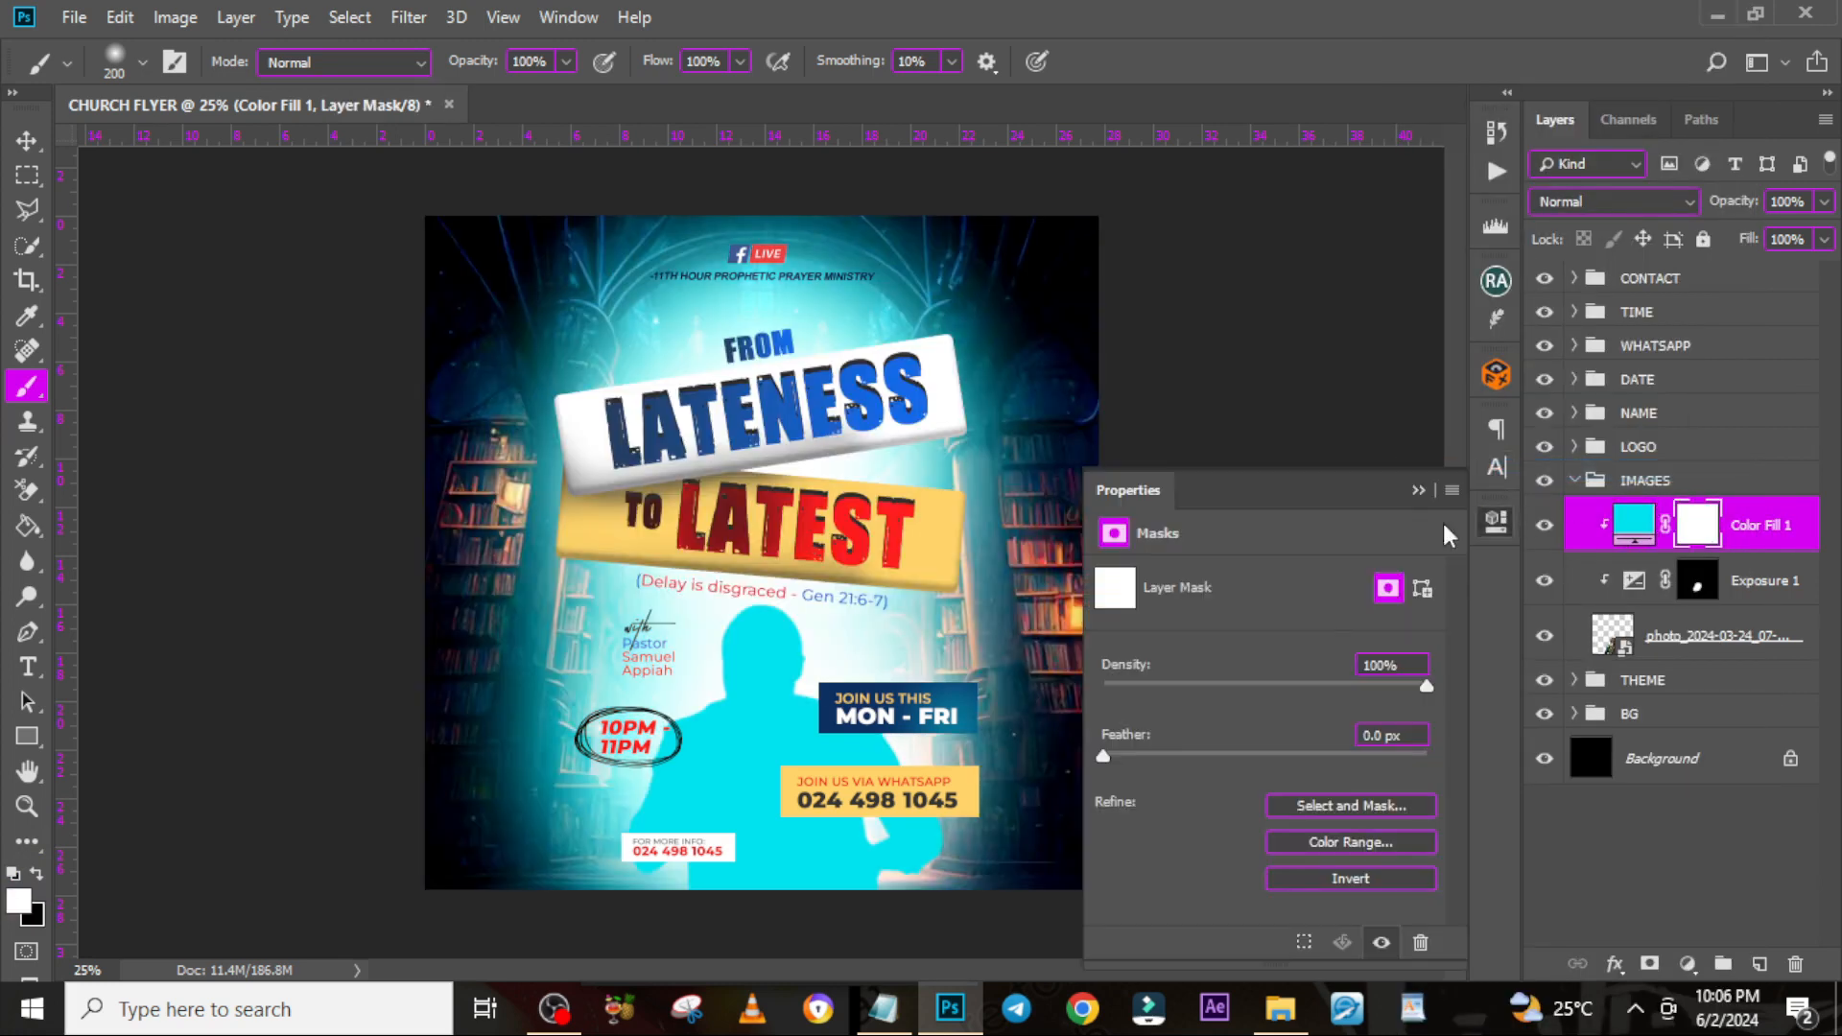
{"action": "left_click", "coordinate": [1337, 879]}
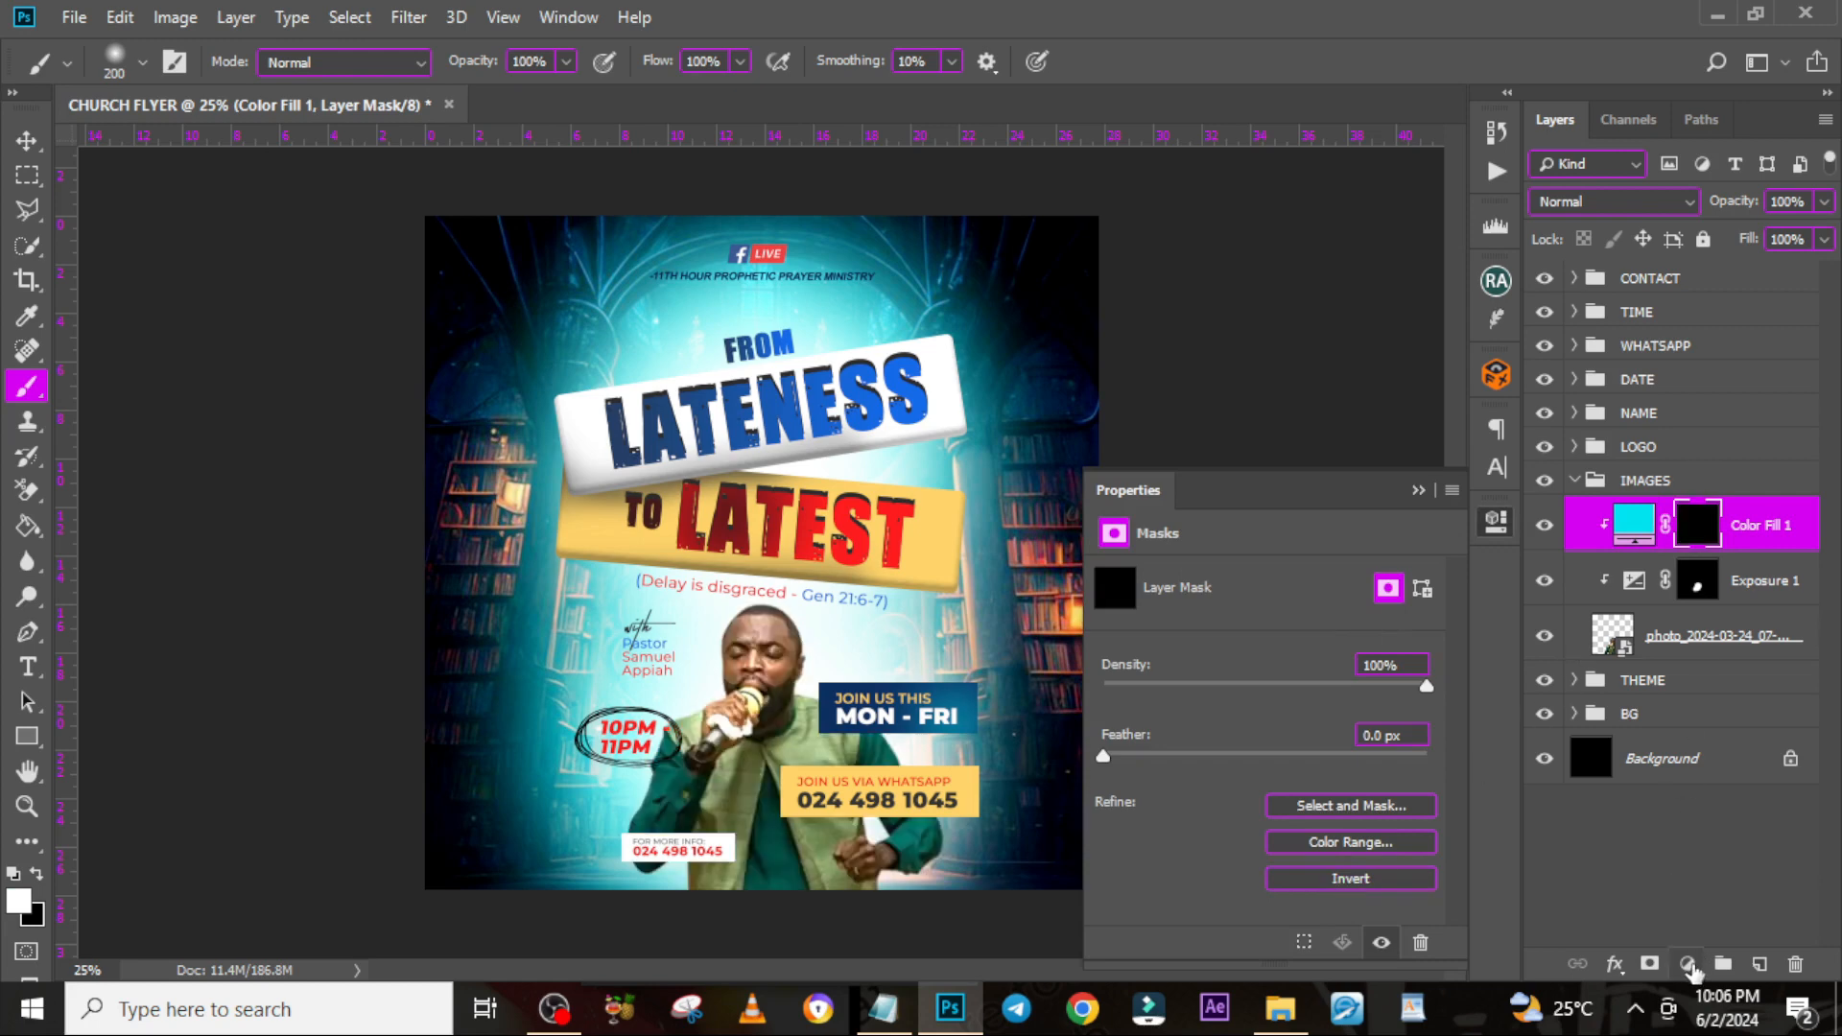
Add a white (#ffffff) Solid Color fill layer above the cyan fill, clip it to the preacher photo and invert its mask to black
{"action": "left_click", "coordinate": [1688, 965]}
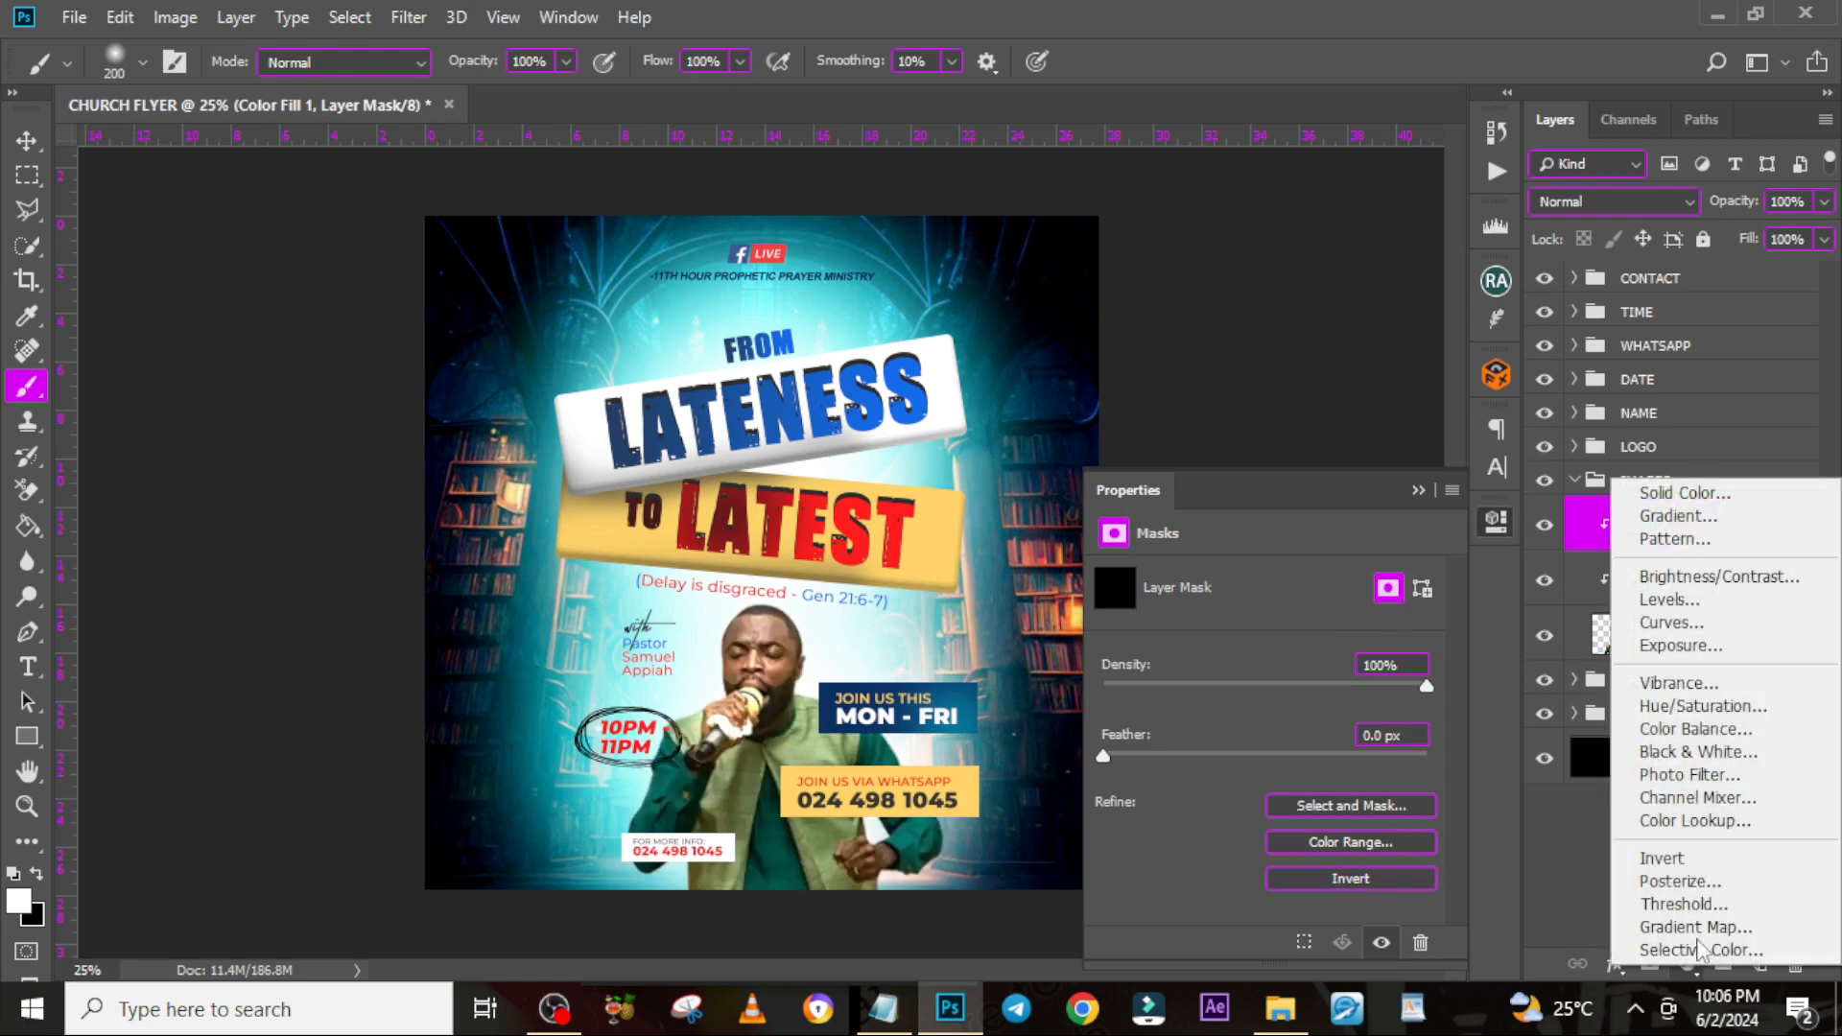
{"action": "left_click", "coordinate": [1684, 491]}
{"action": "left_click", "coordinate": [1127, 349]}
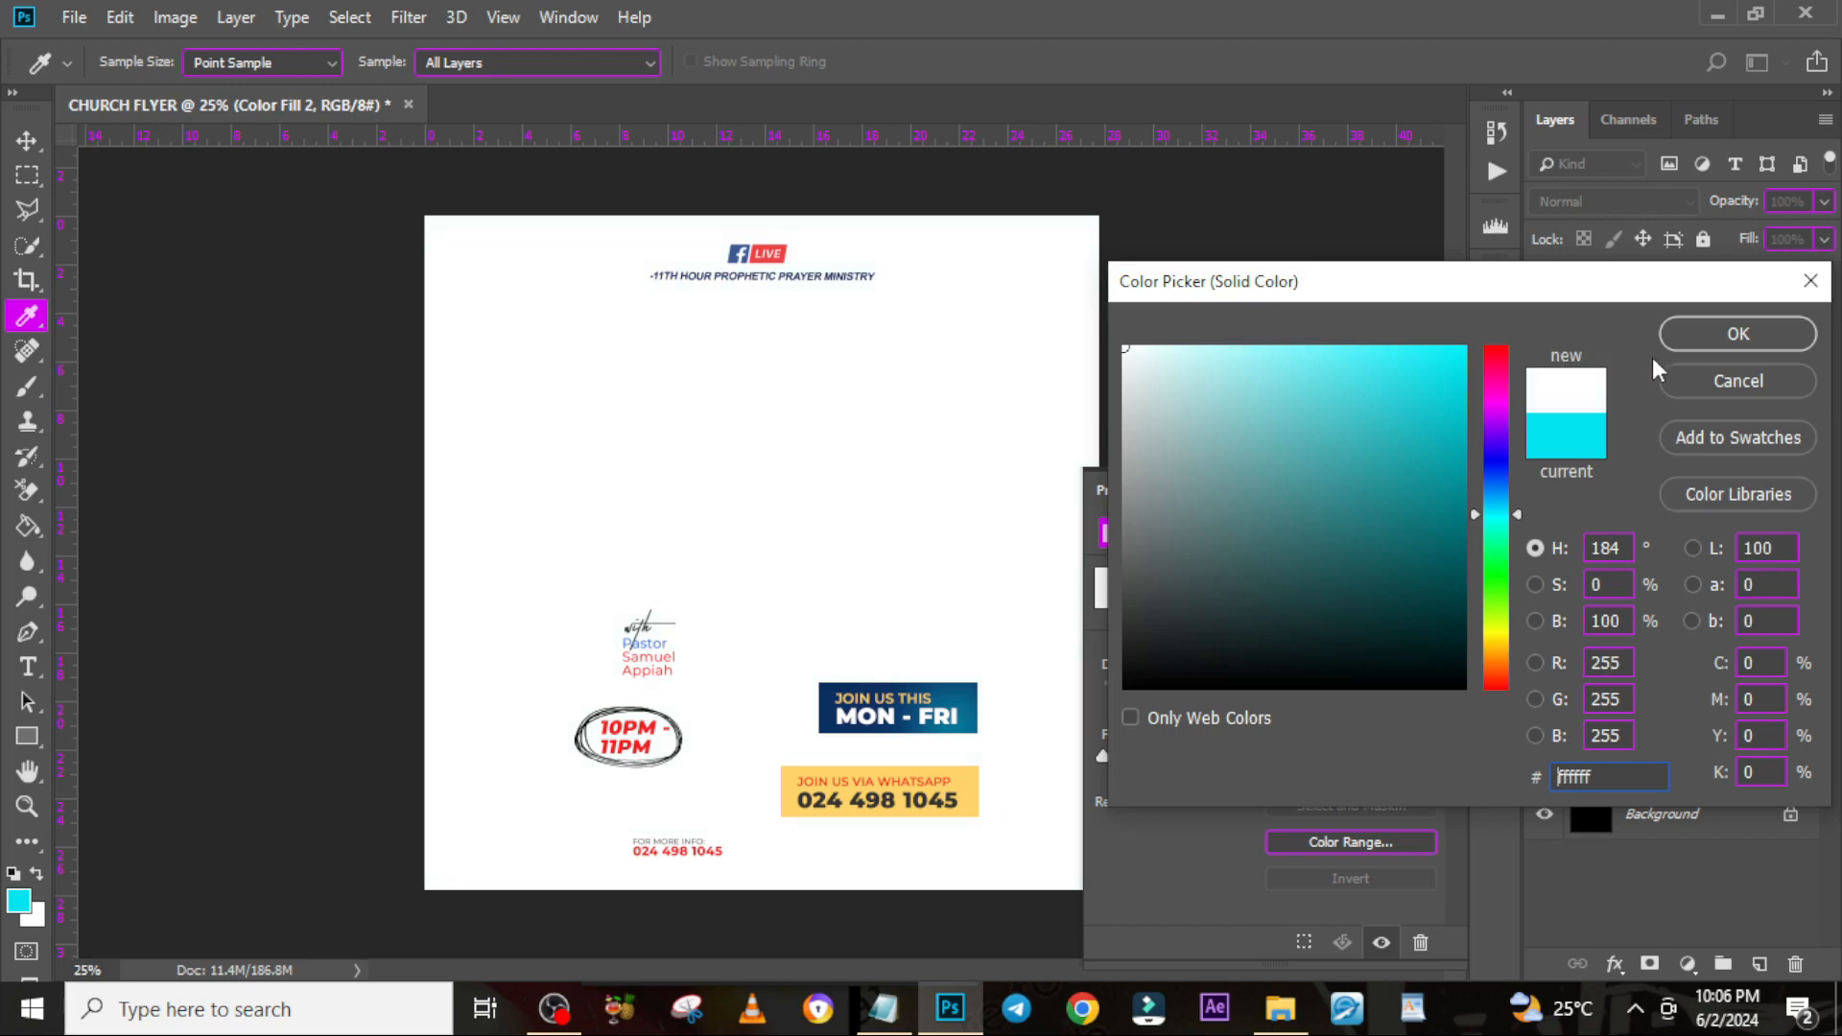
{"action": "left_click", "coordinate": [1739, 335]}
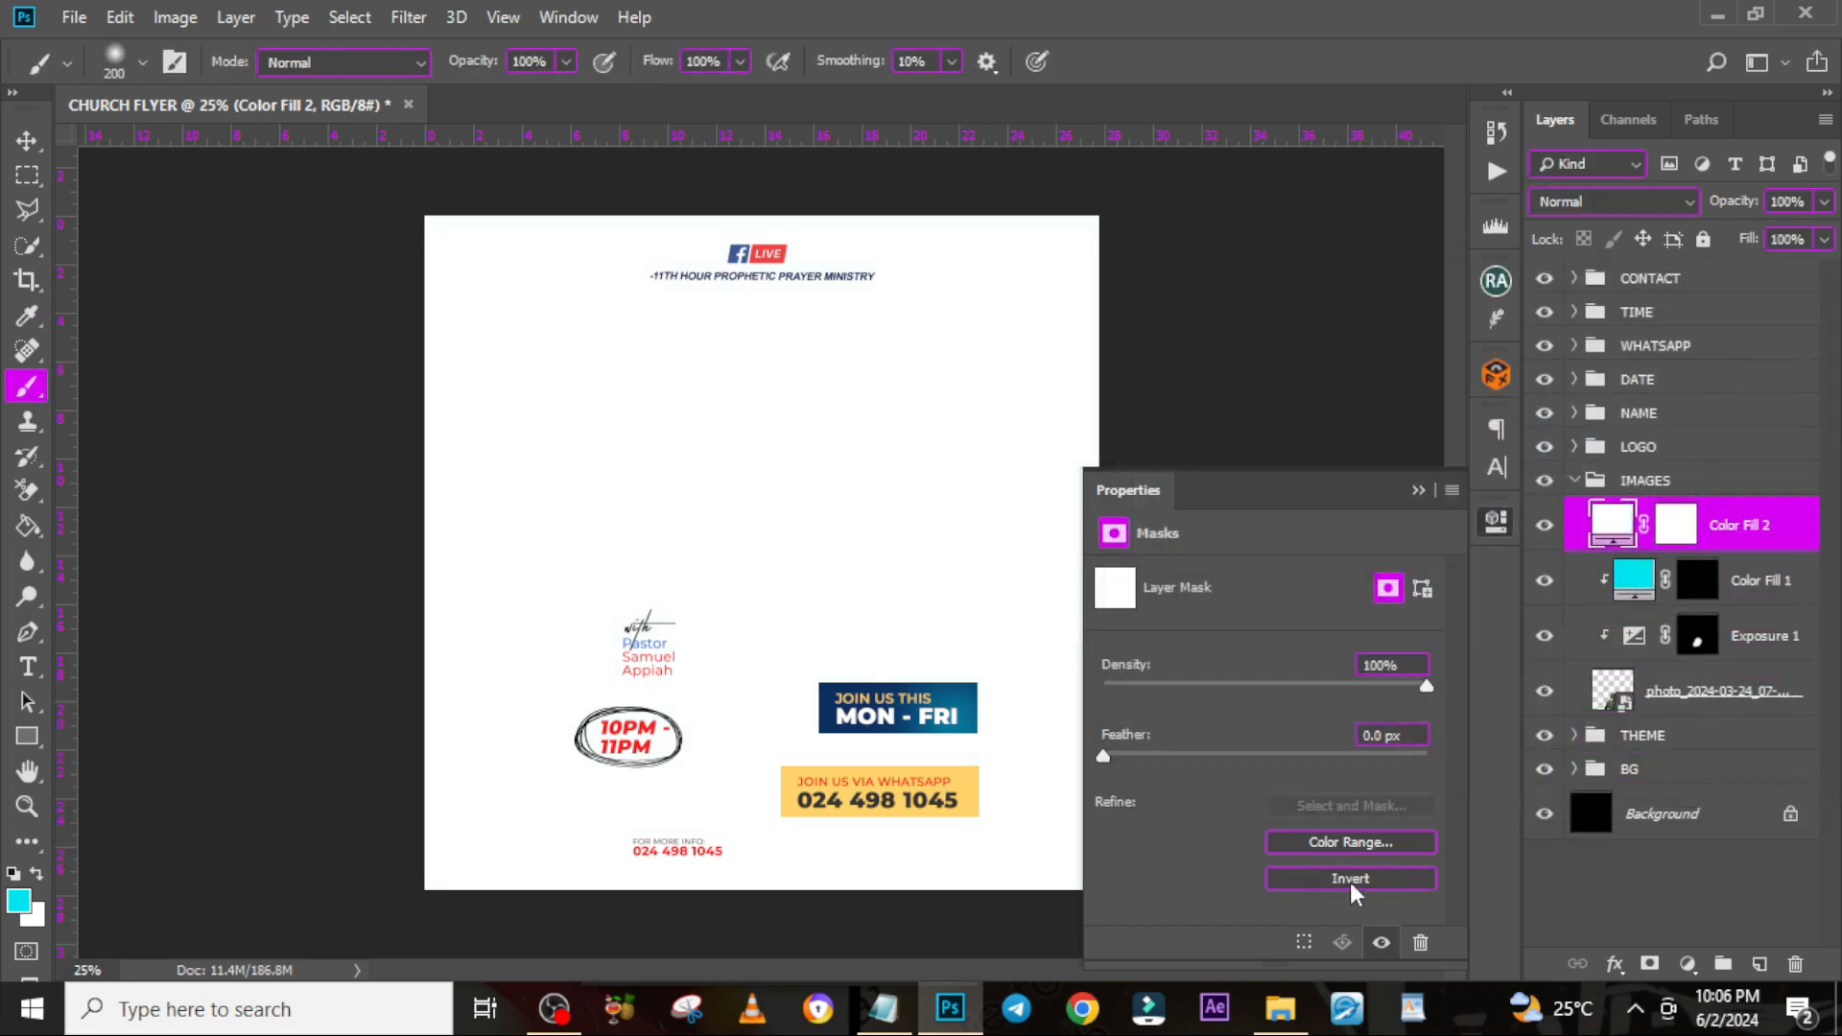
{"action": "right_click", "coordinate": [1619, 535]}
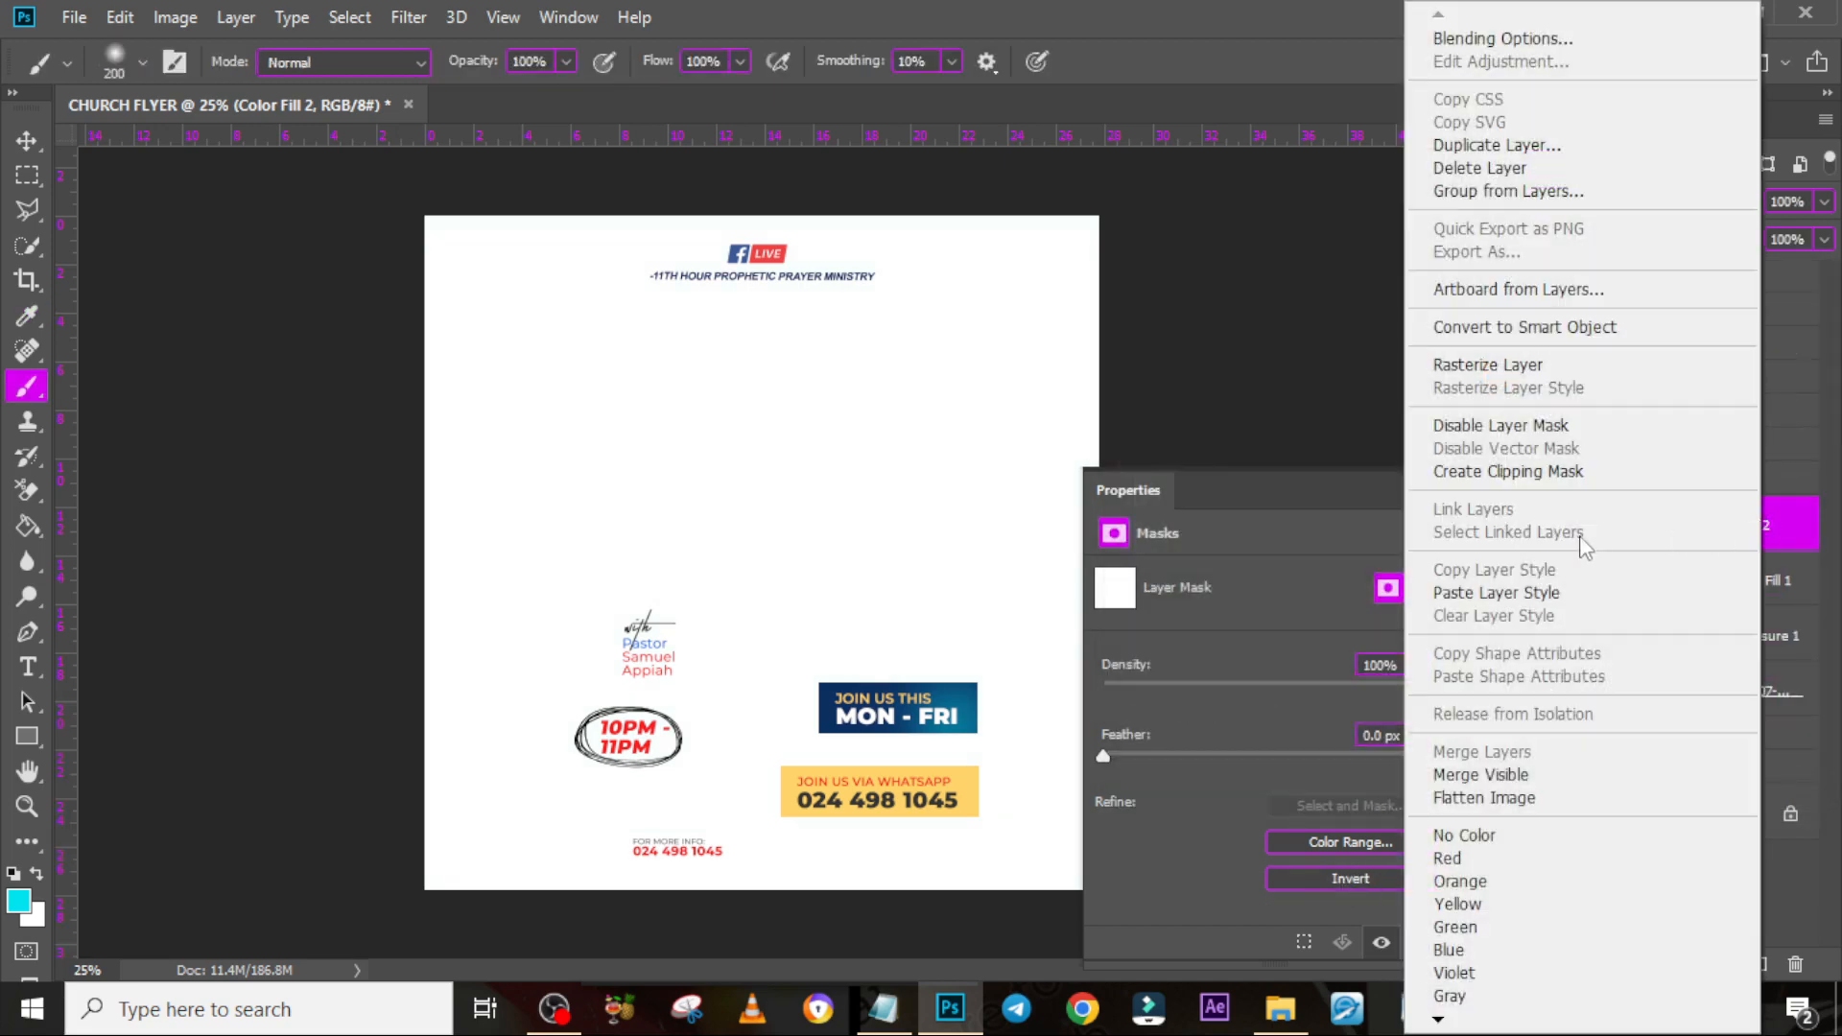
{"action": "left_click", "coordinate": [1524, 471]}
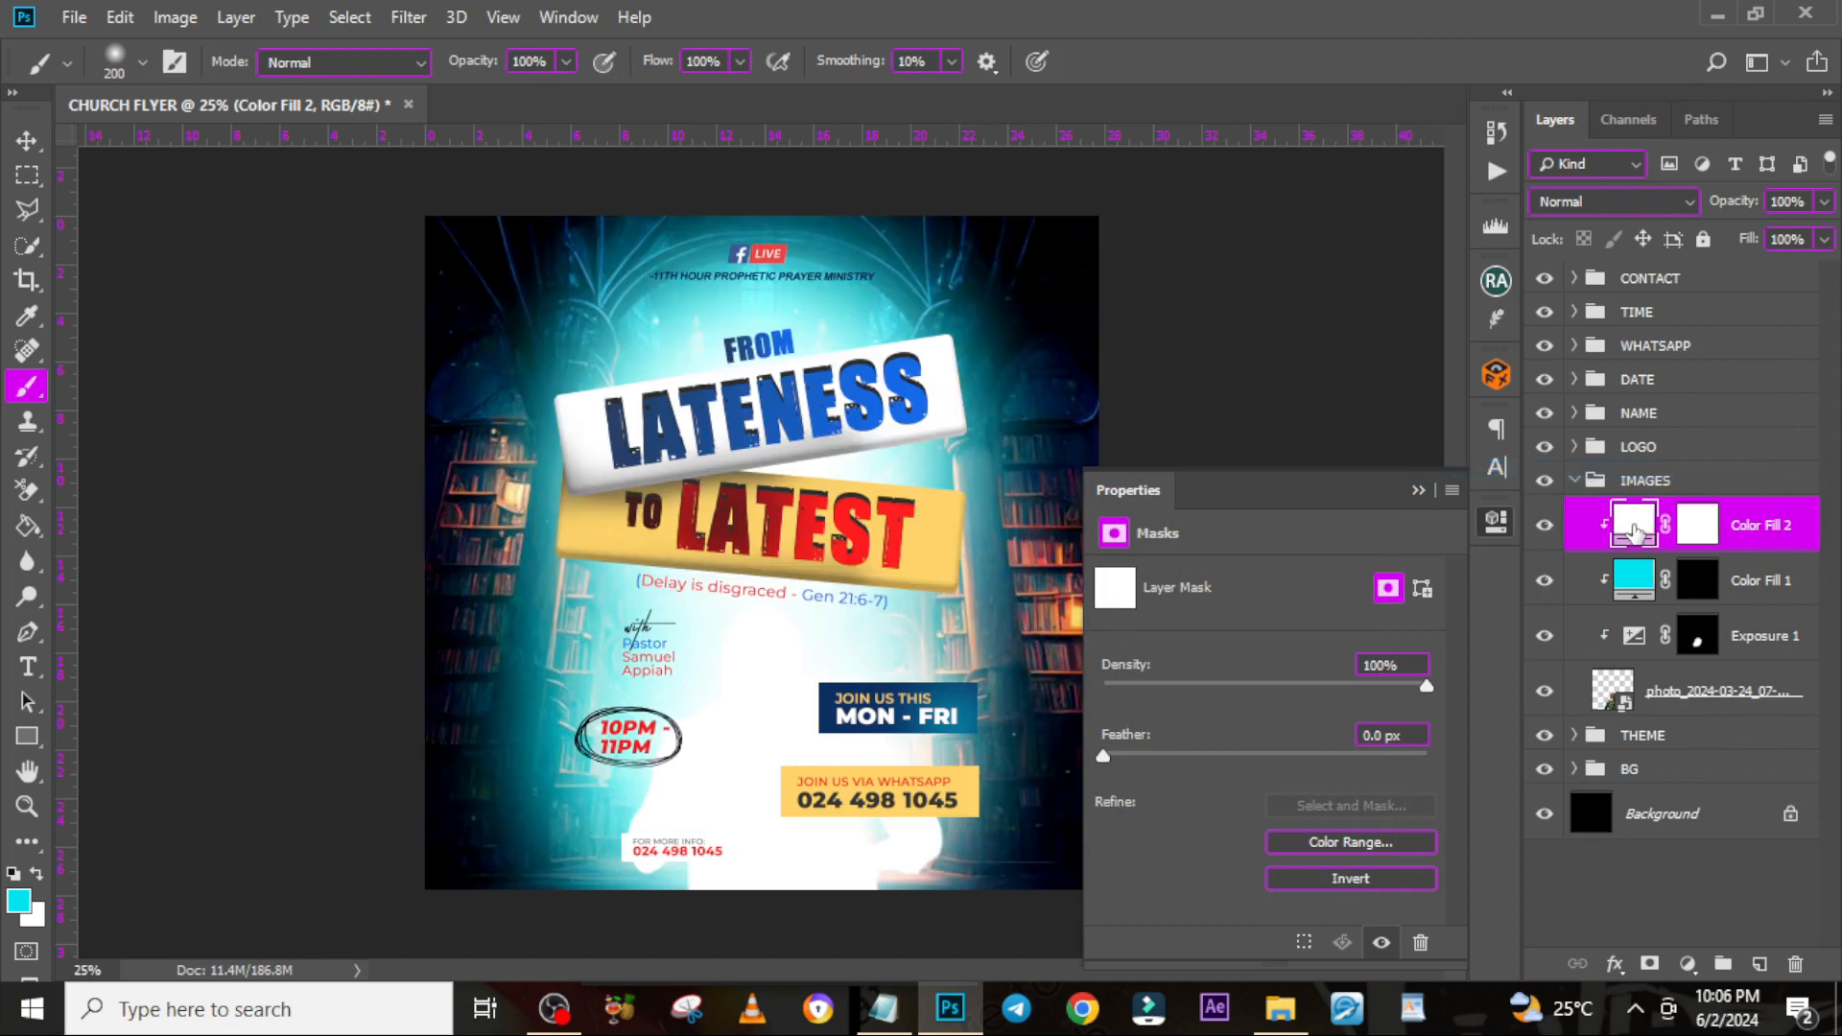
{"action": "left_click", "coordinate": [1697, 524]}
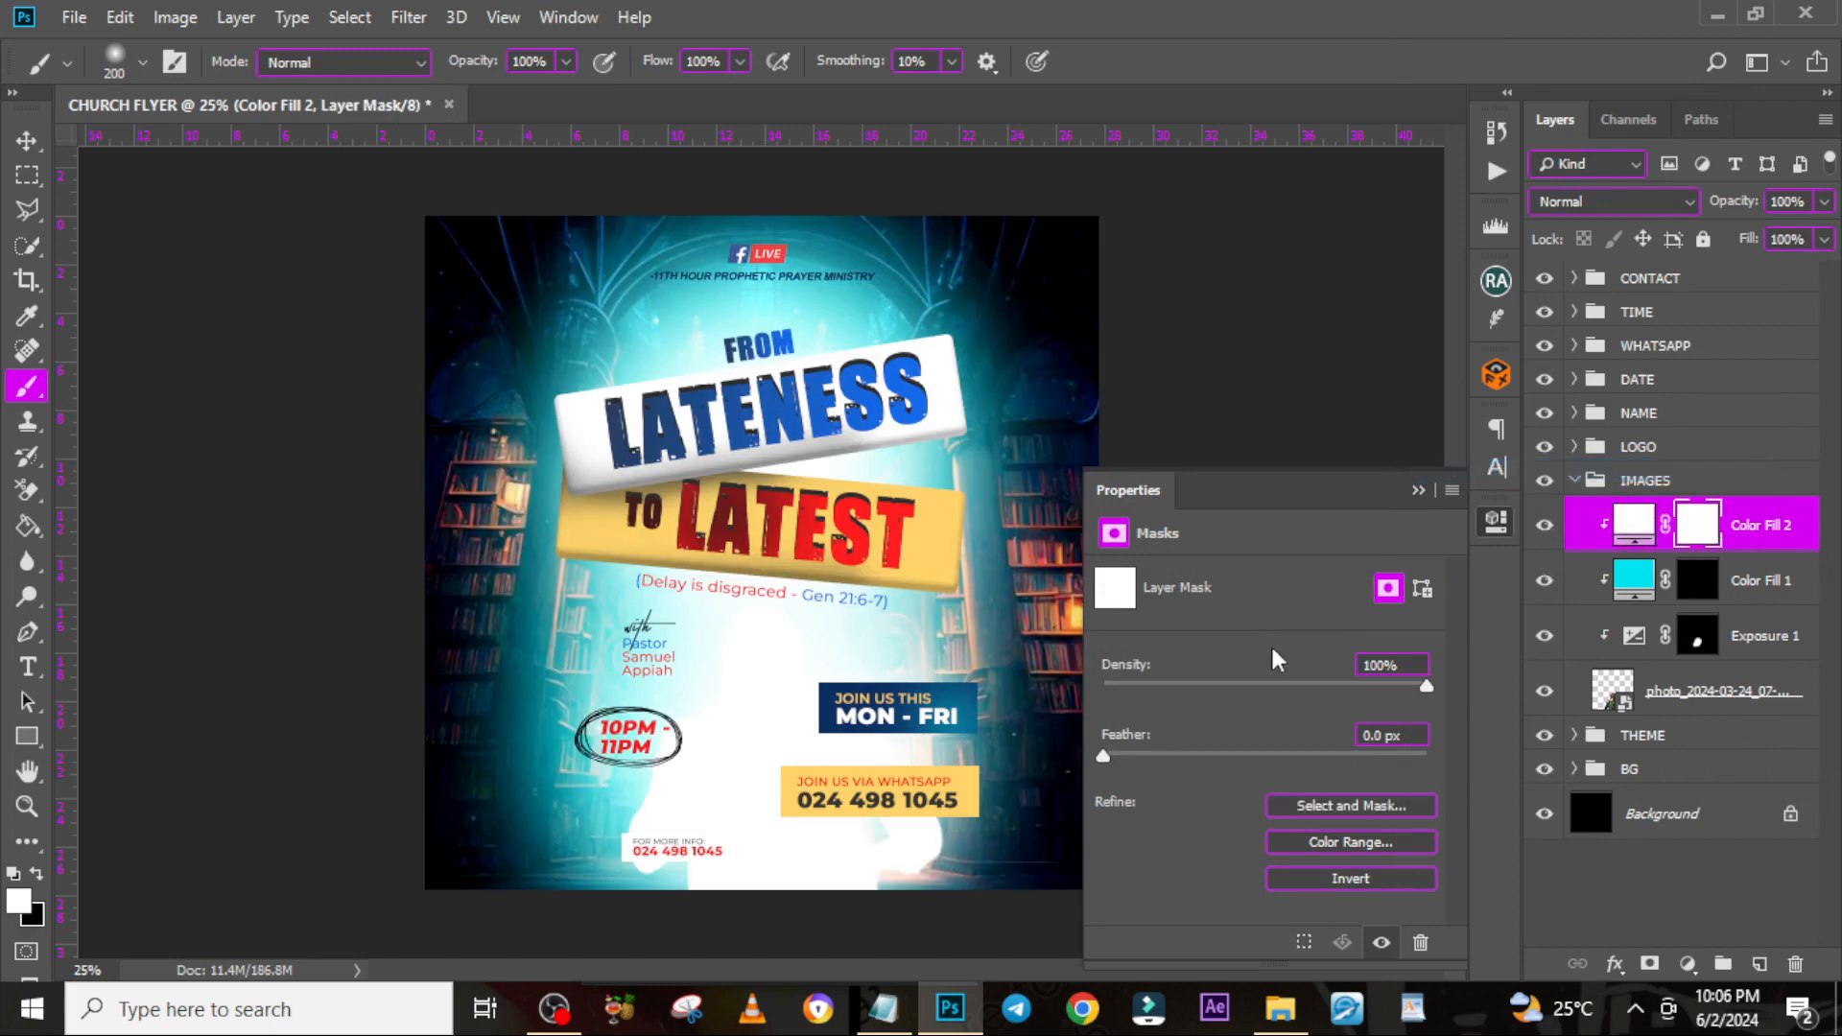
{"action": "left_click", "coordinate": [1326, 879]}
{"action": "left_click", "coordinate": [1417, 492]}
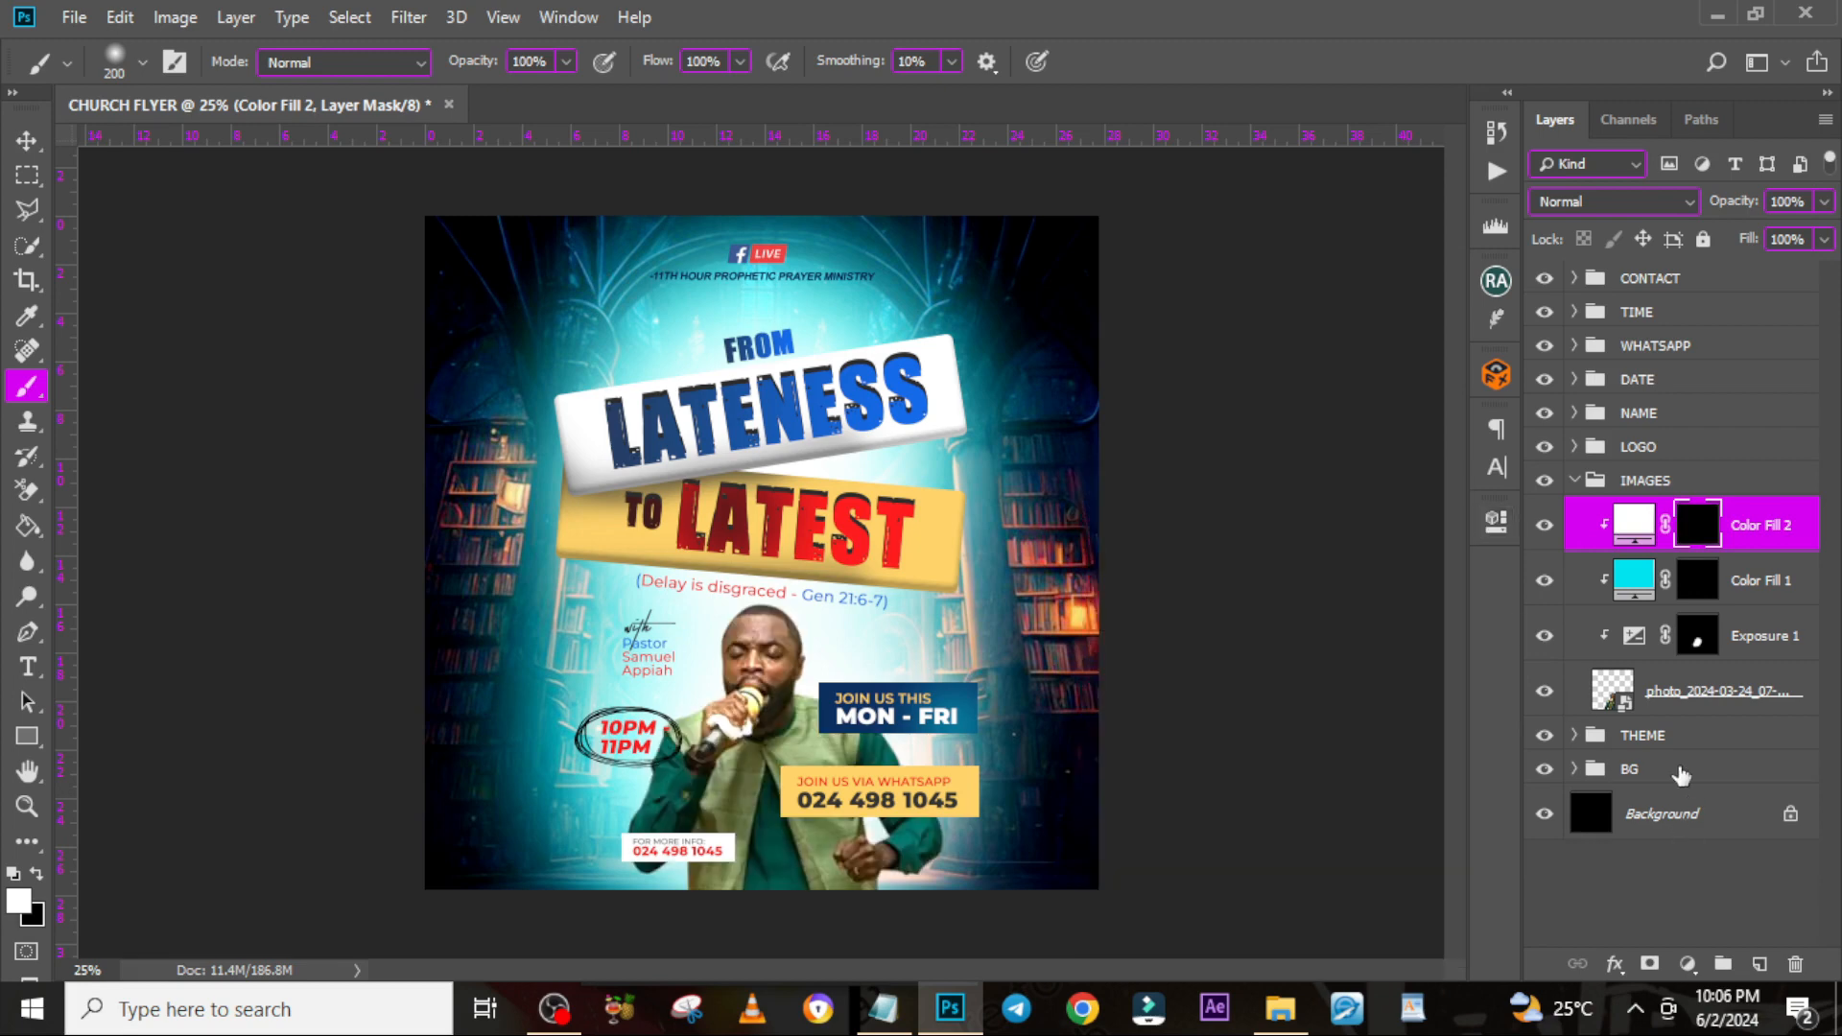
Reduce the brush size to 15 for close work on the white fill's mask along the preacher's shoulder
{"action": "key", "text": "ctrl+plus"}
{"action": "key", "text": "ctrl+plus"}
{"action": "key", "text": "ctrl+plus"}
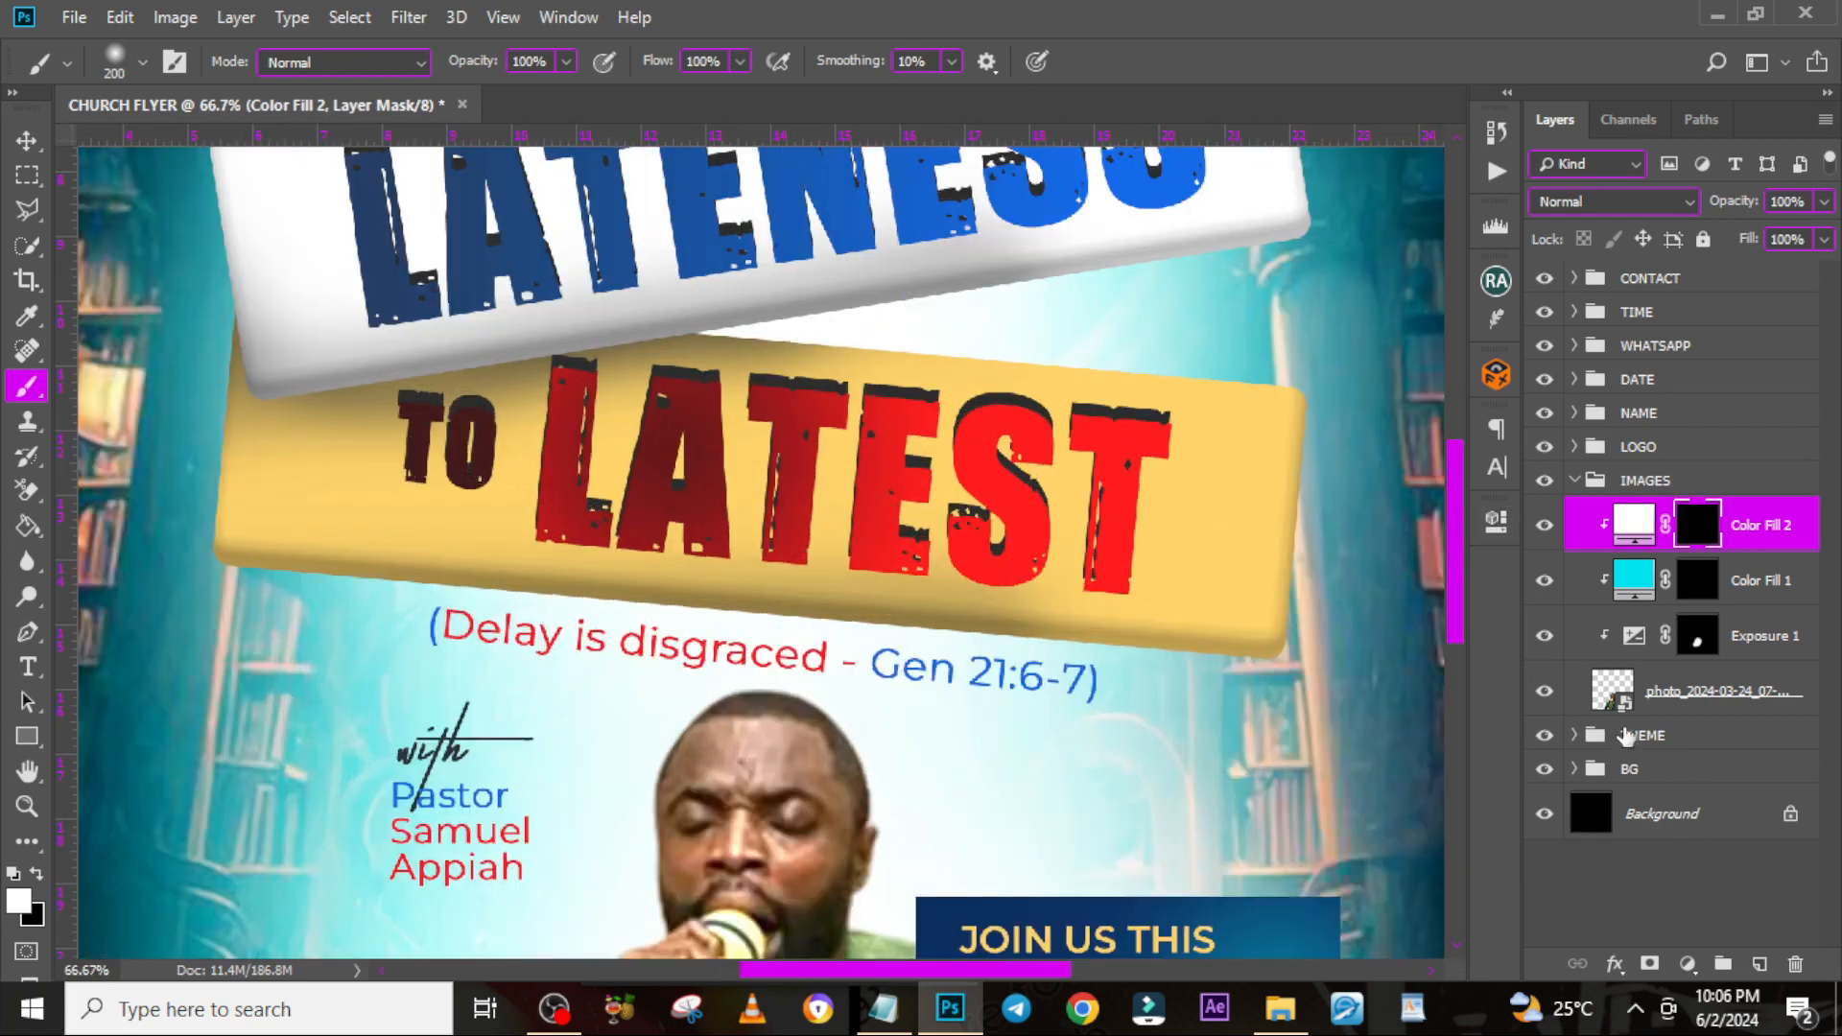
{"action": "left_click_drag", "start_coordinate": [1456, 544], "coordinate": [1456, 712]}
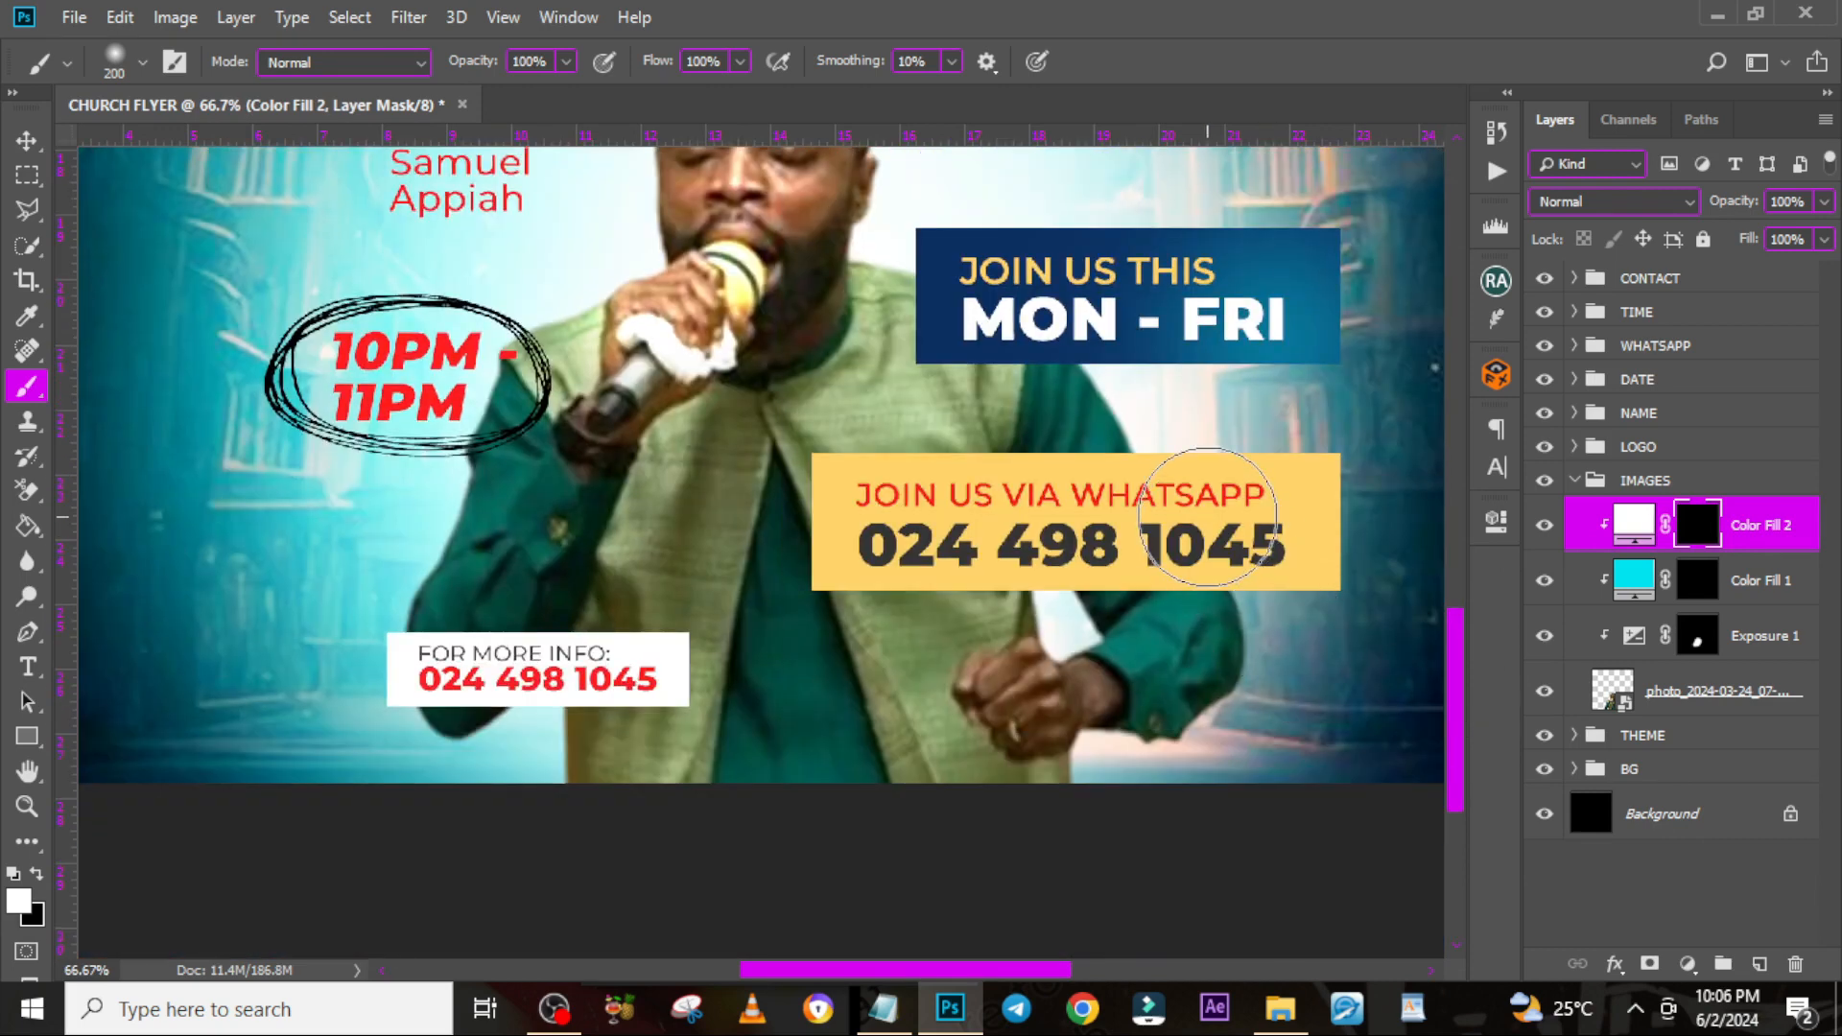
{"action": "scroll", "coordinate": [1199, 518], "scroll_direction": "up", "scroll_amount": 3}
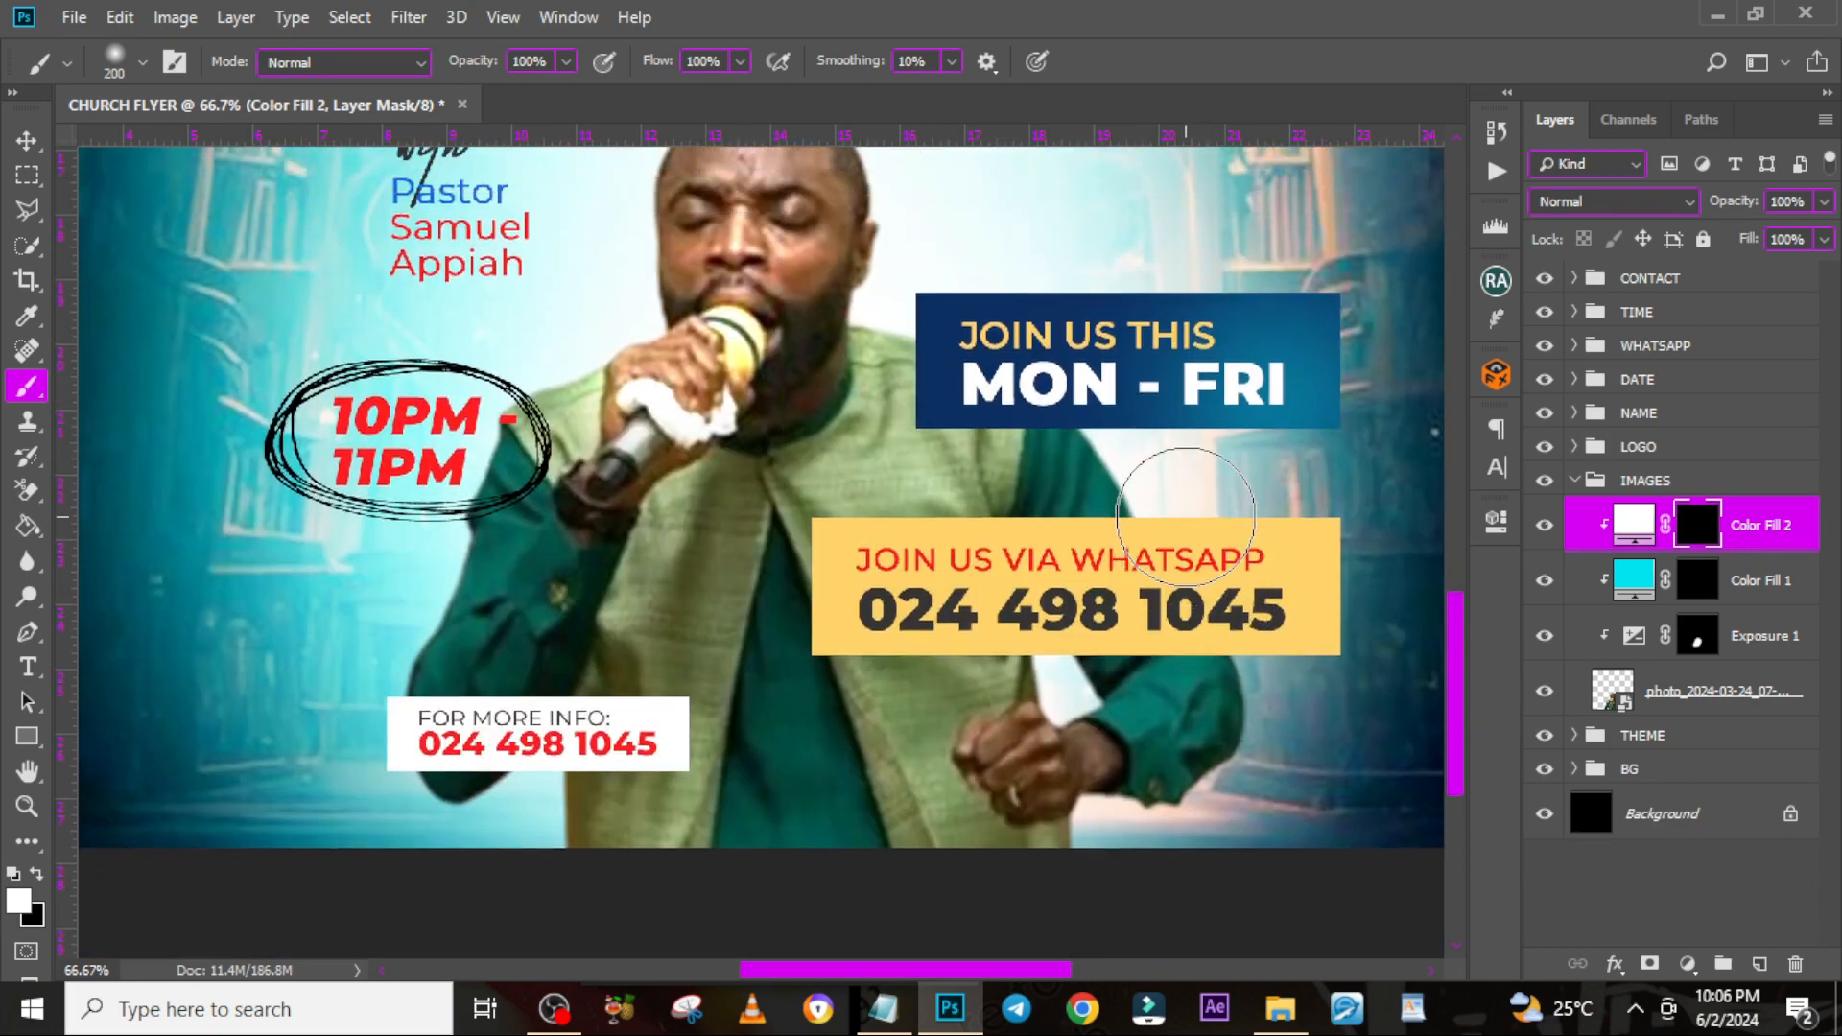
{"action": "key", "text": "bracketleft"}
{"action": "key", "text": "bracketleft"}
{"action": "key", "text": "bracketleft"}
{"action": "key", "text": "bracketleft"}
{"action": "key", "text": "bracketleft"}
{"action": "key", "text": "bracketleft"}
{"action": "key", "text": "bracketleft"}
{"action": "key", "text": "bracketleft"}
{"action": "key", "text": "bracketleft"}
{"action": "key", "text": "ctrl+plus"}
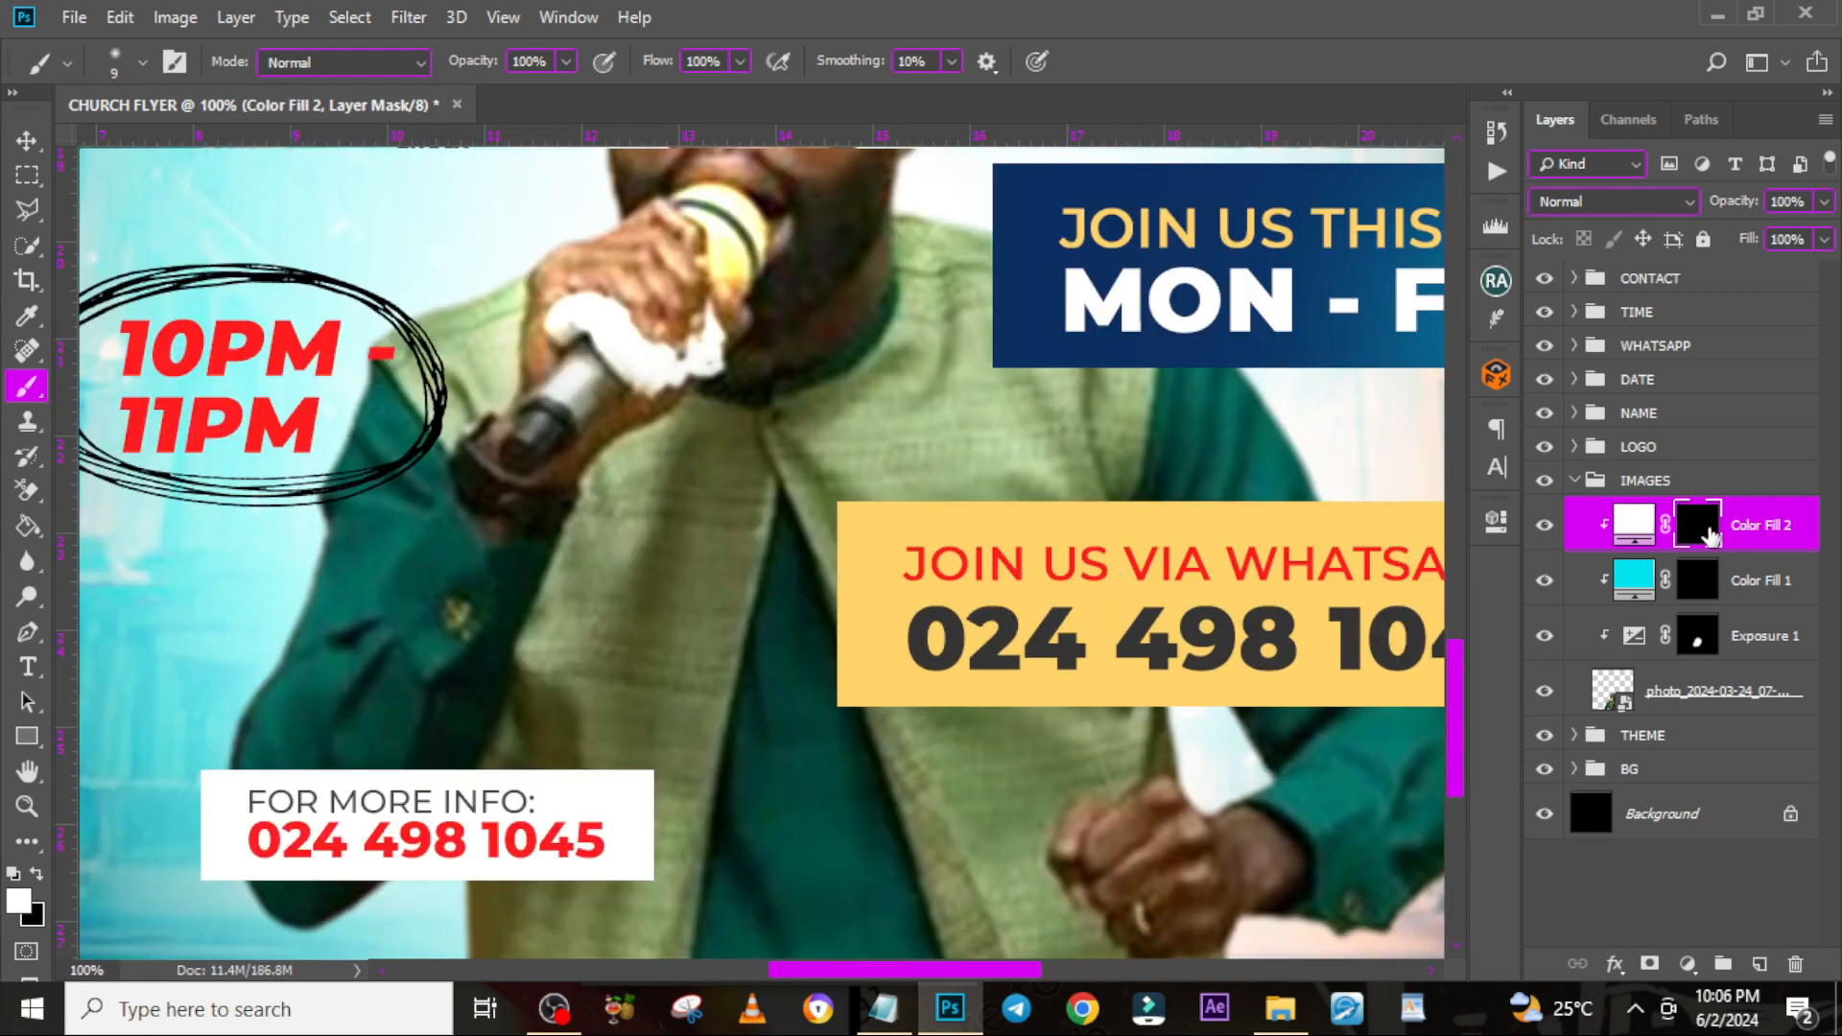
{"action": "left_click_drag", "start_coordinate": [1012, 973], "coordinate": [1072, 974]}
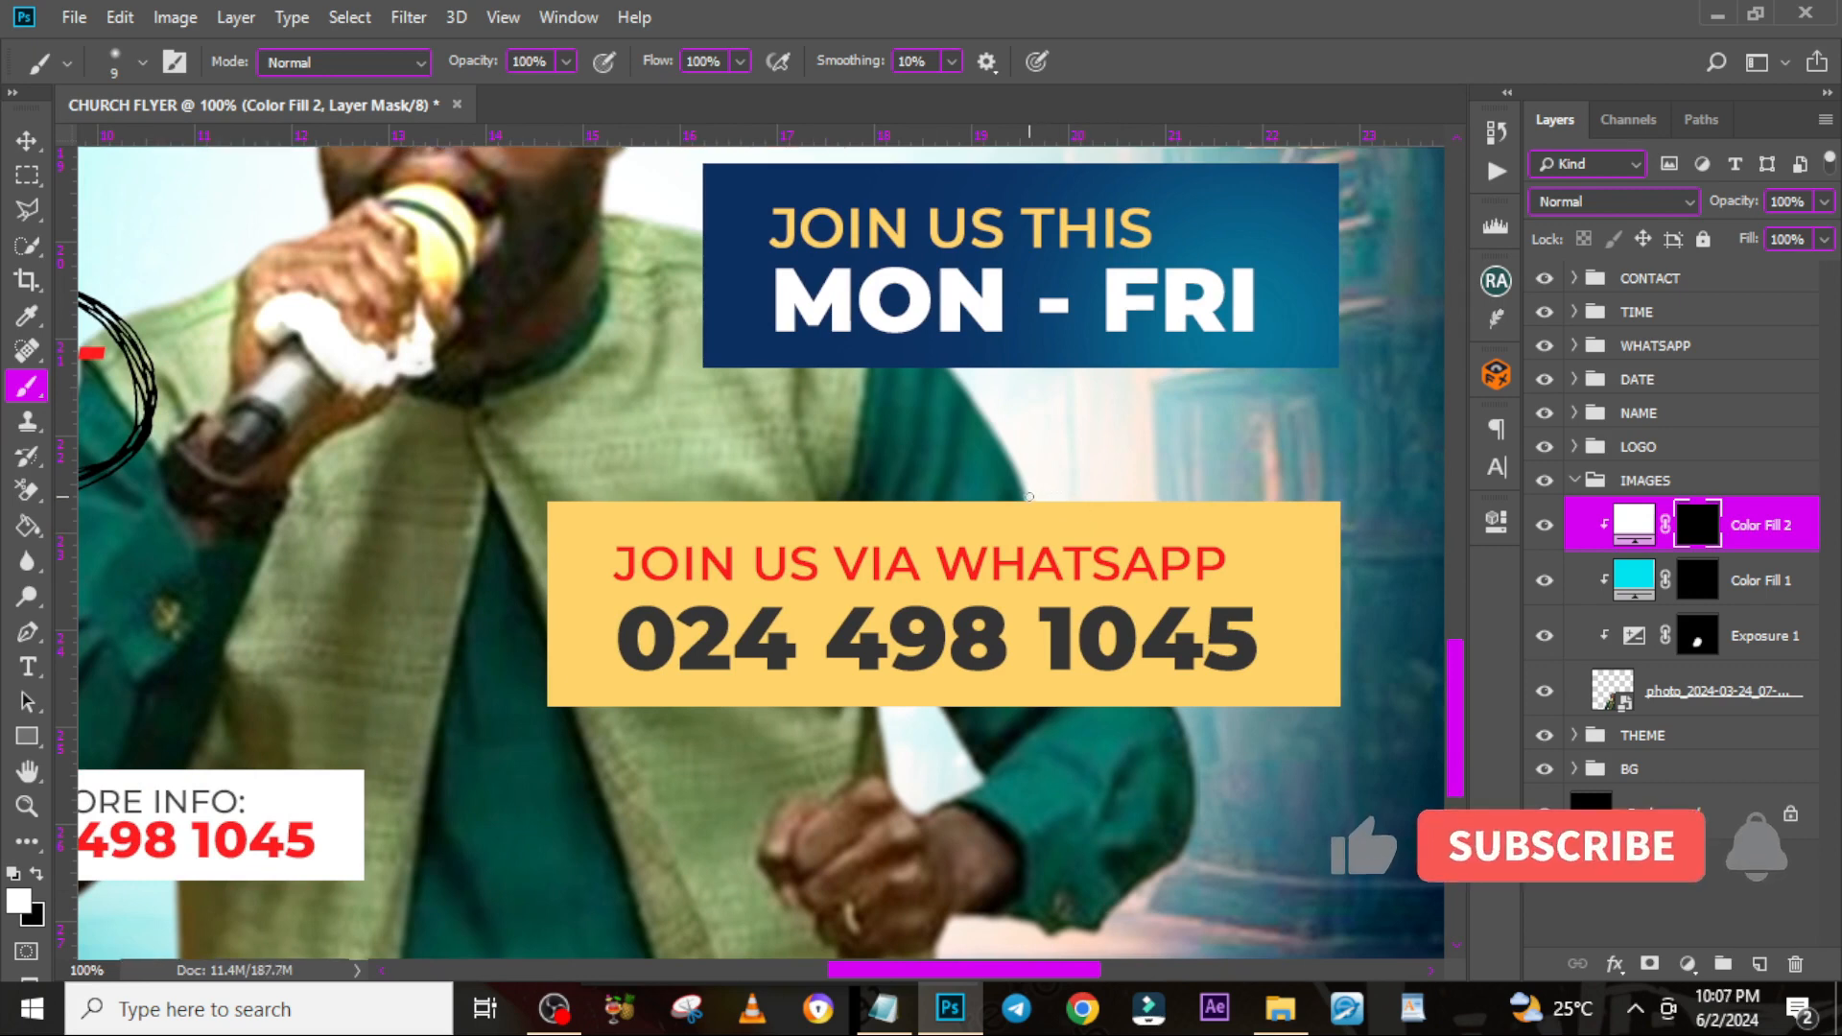
{"action": "key", "text": "bracketright"}
{"action": "key", "text": "bracketright"}
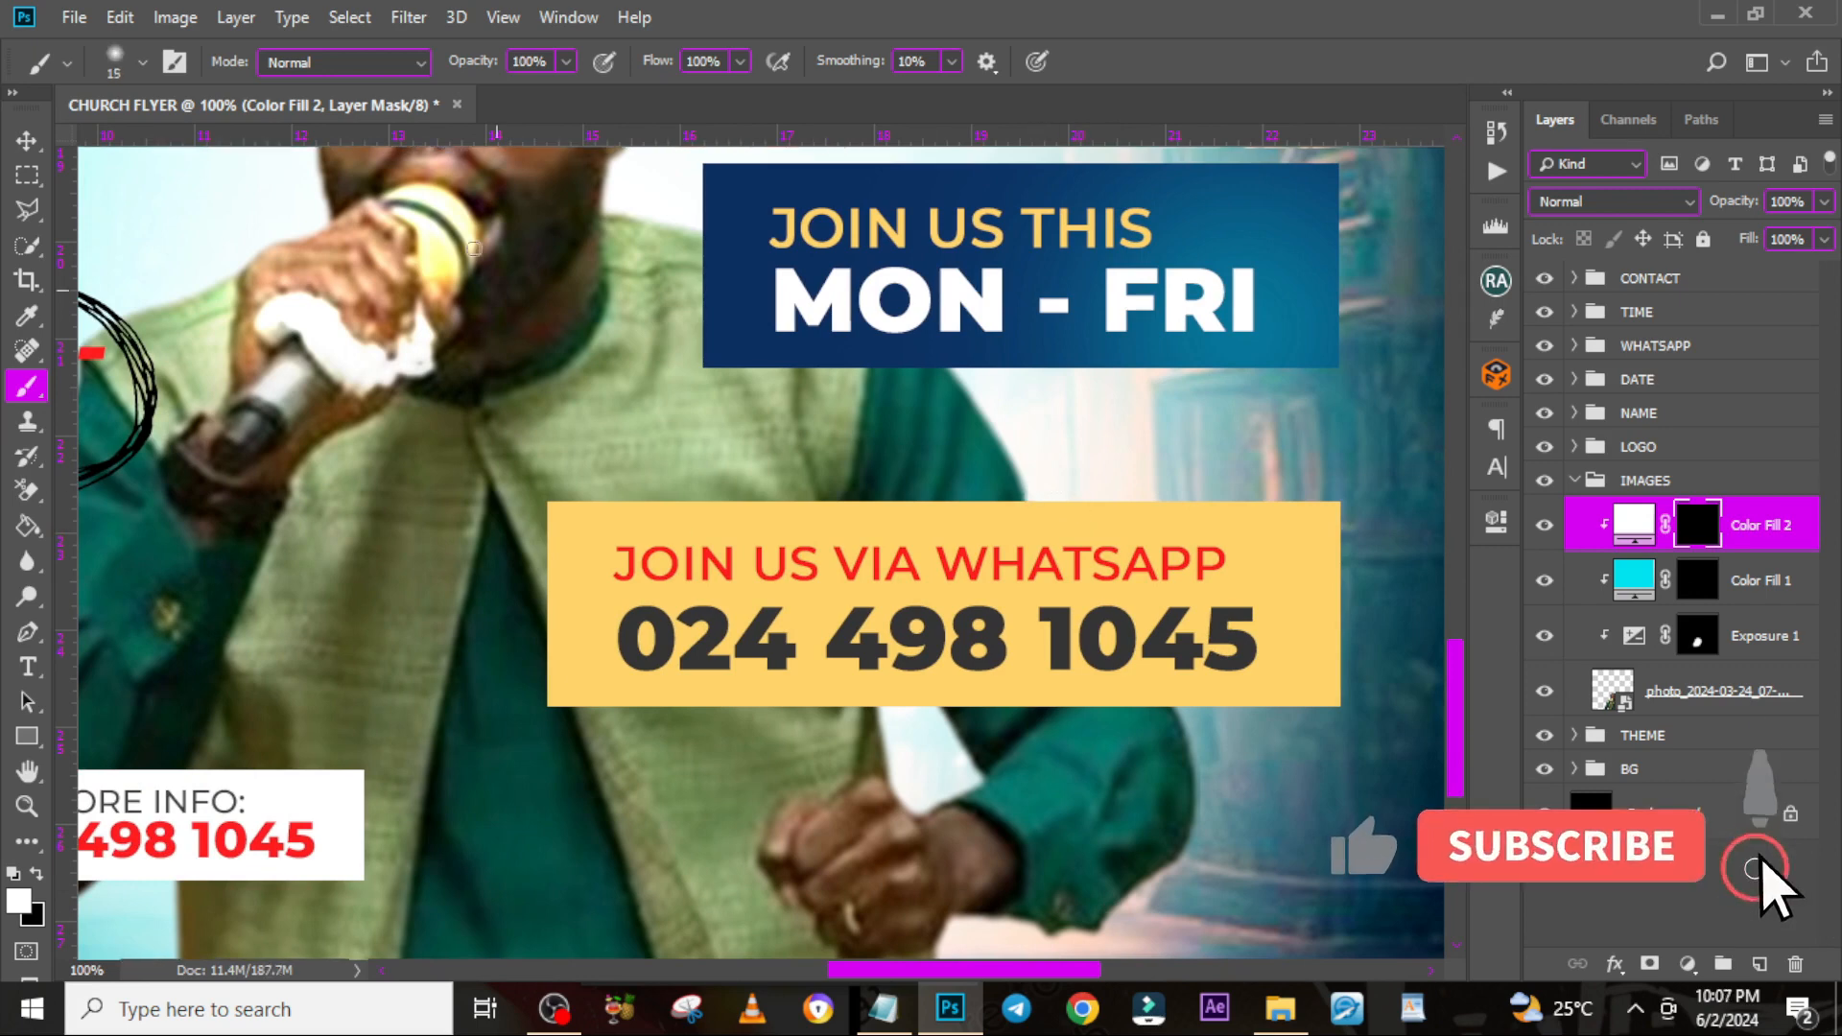
Set the brush opacity to 80%
{"action": "double_click", "coordinate": [732, 17]}
{"action": "left_click_drag", "start_coordinate": [672, 251], "coordinate": [328, 270]}
{"action": "type", "text": "05"}
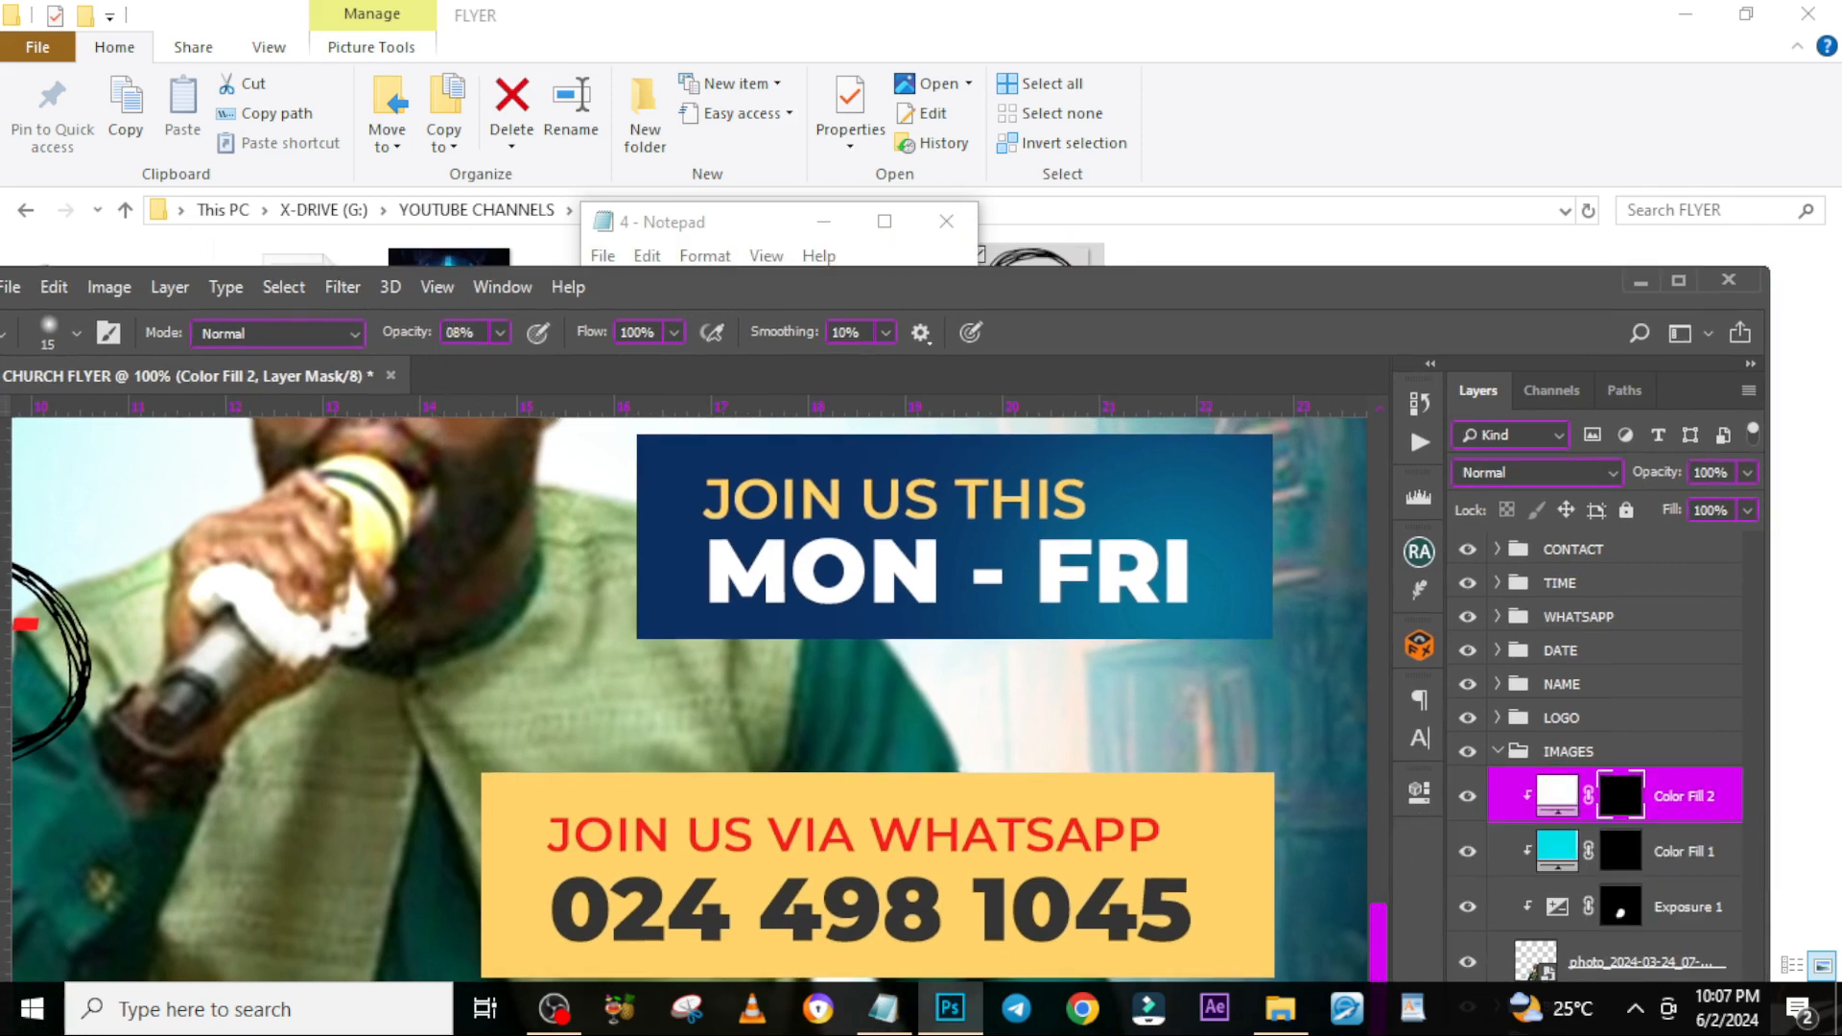
{"action": "left_click", "coordinate": [500, 332]}
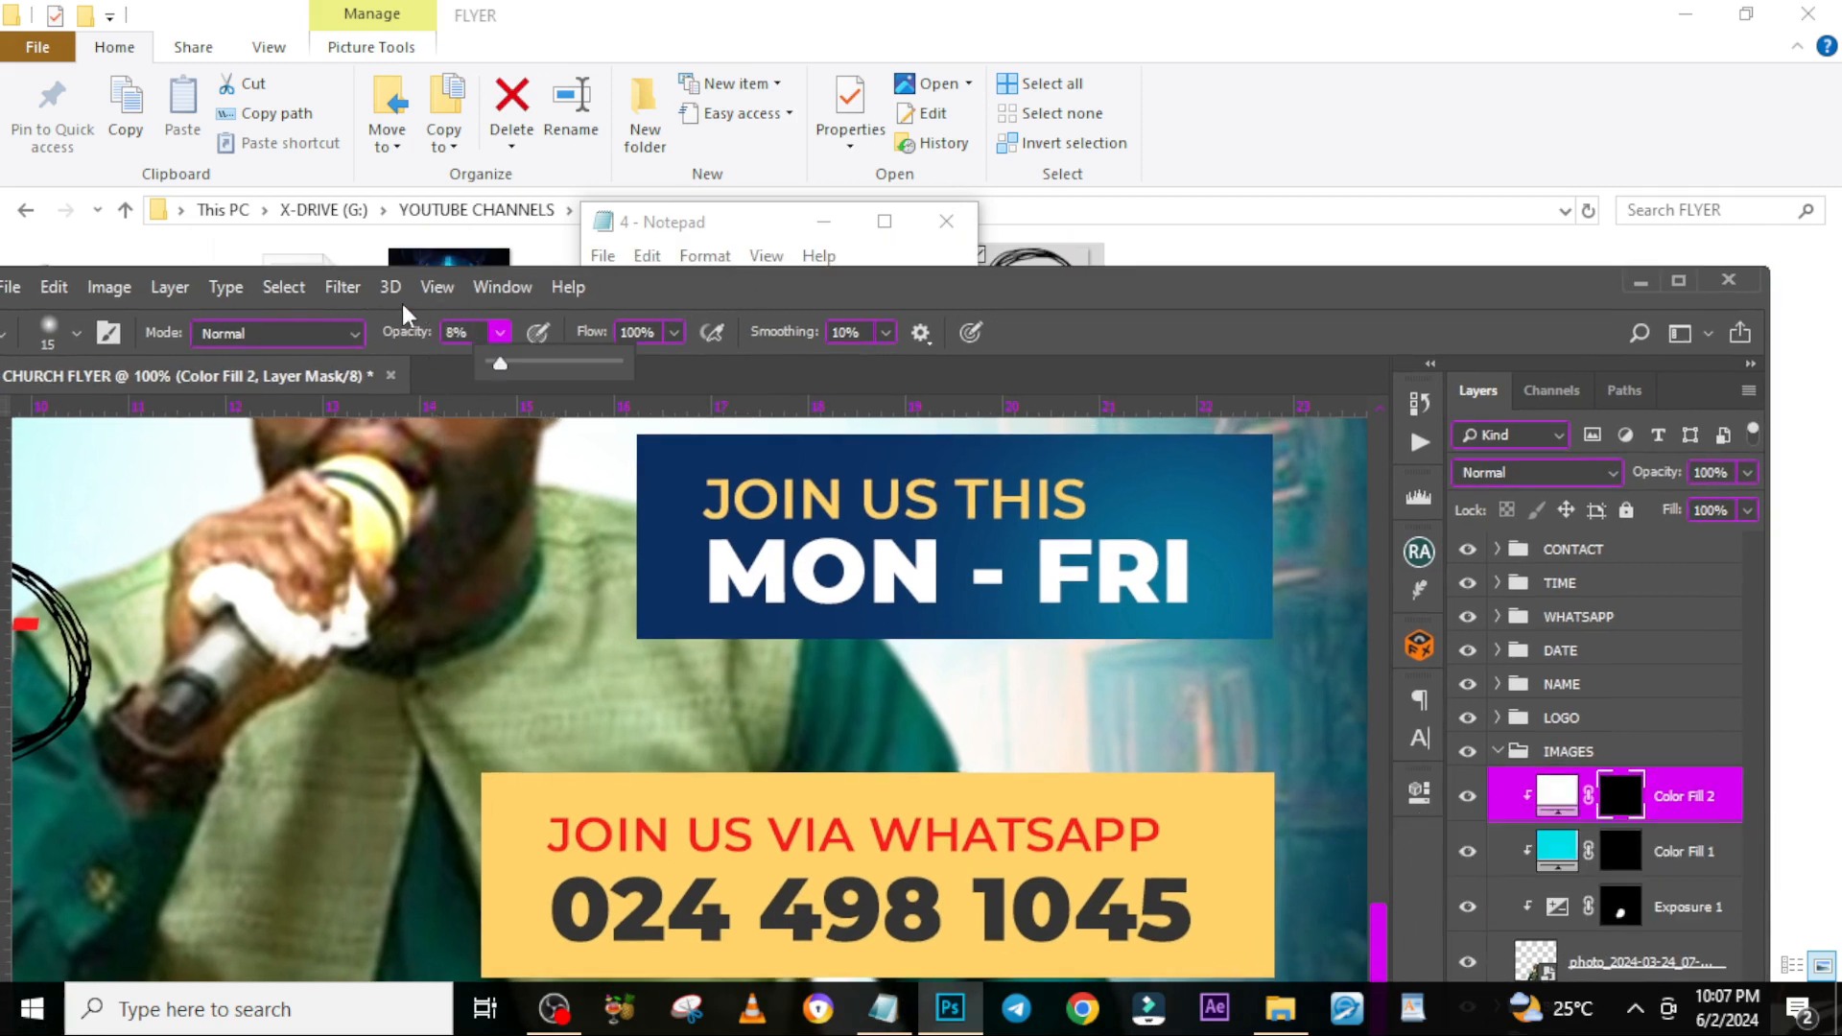
{"action": "left_click", "coordinate": [471, 332]}
{"action": "left_click_drag", "start_coordinate": [473, 331], "coordinate": [416, 322]}
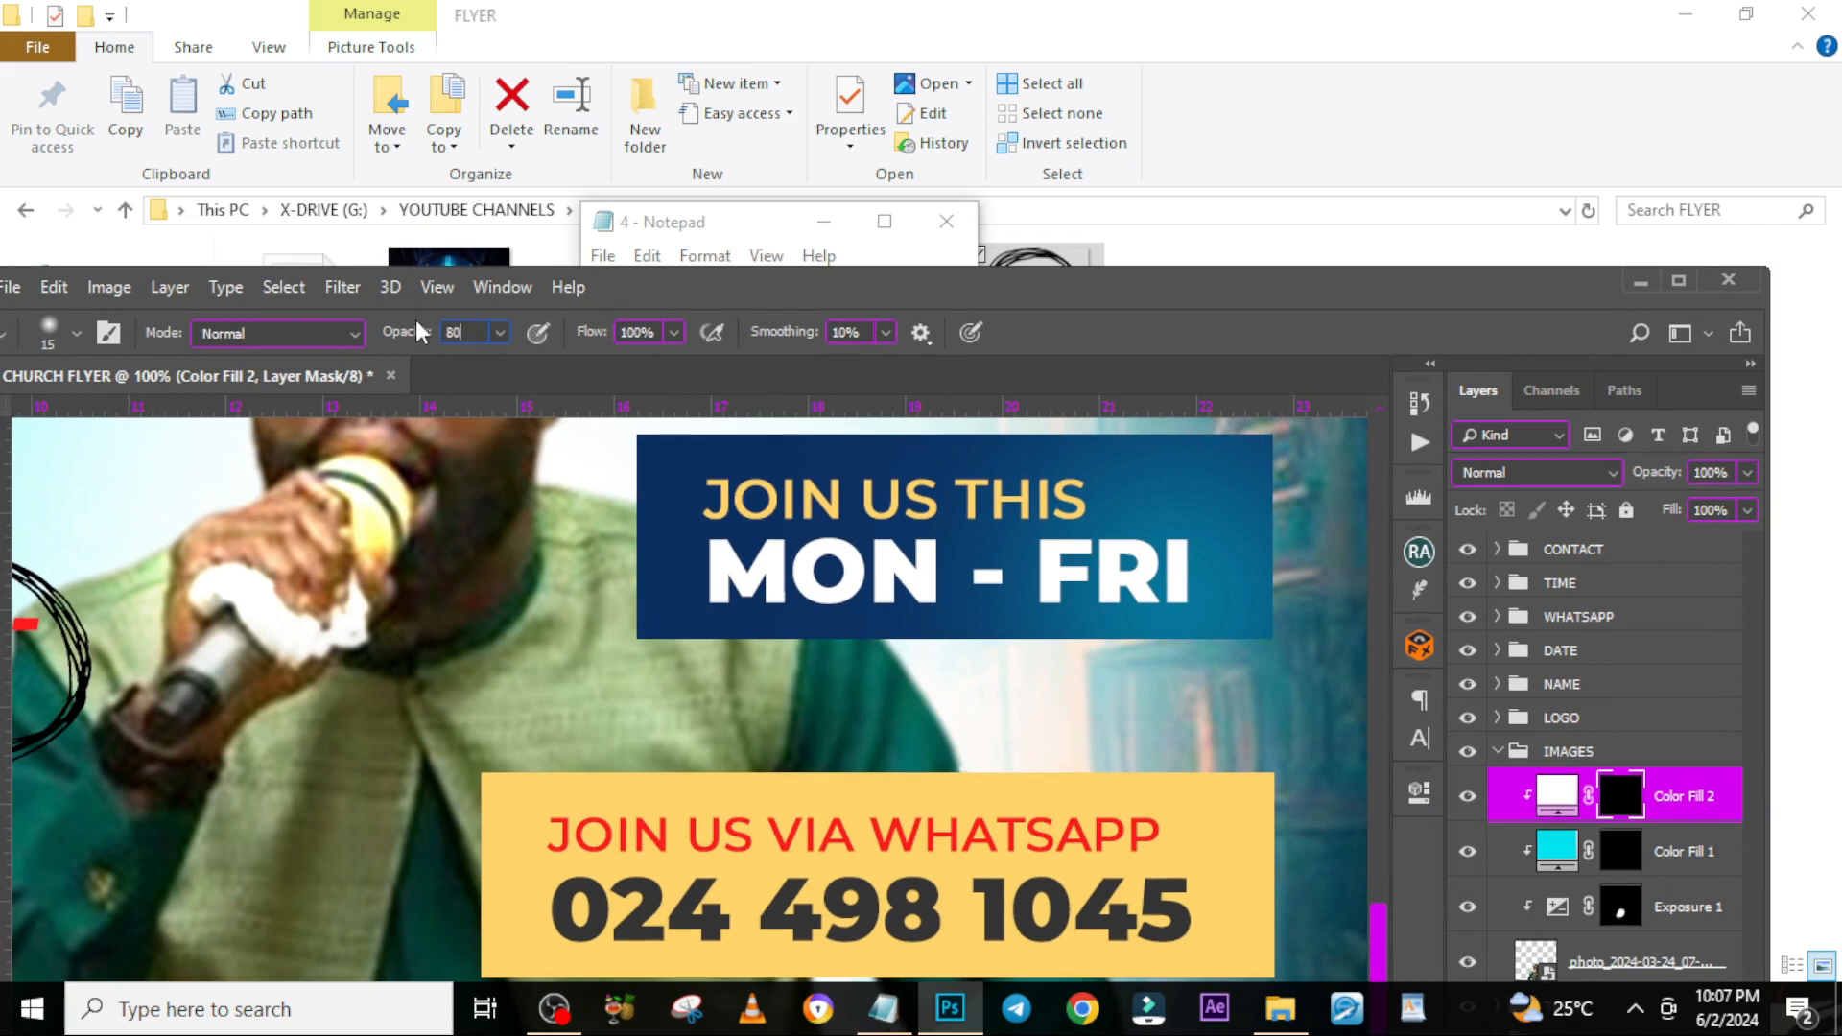